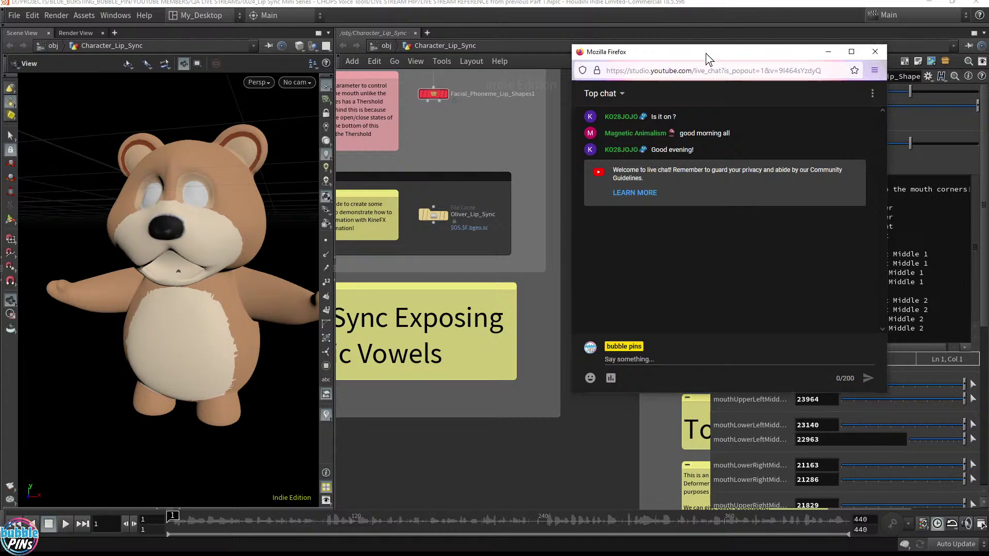
Arrange the enlarged live chat window and the resized CHOPS Voice Tools - Lip Sync TOPICS notes side by side.
{"action": "left_click_drag", "start_coordinate": [705, 52], "coordinate": [800, 17]}
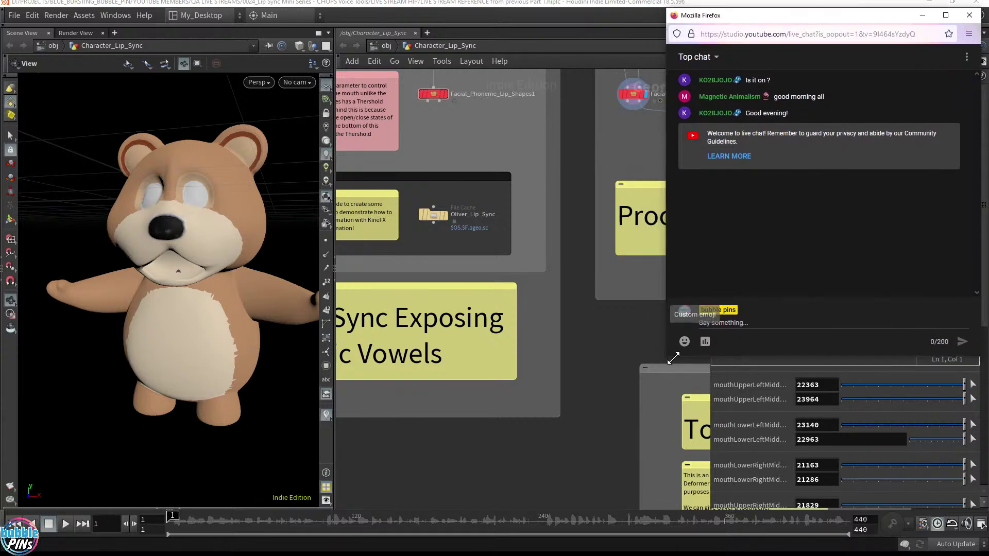
{"action": "left_click_drag", "start_coordinate": [668, 359], "coordinate": [665, 512]}
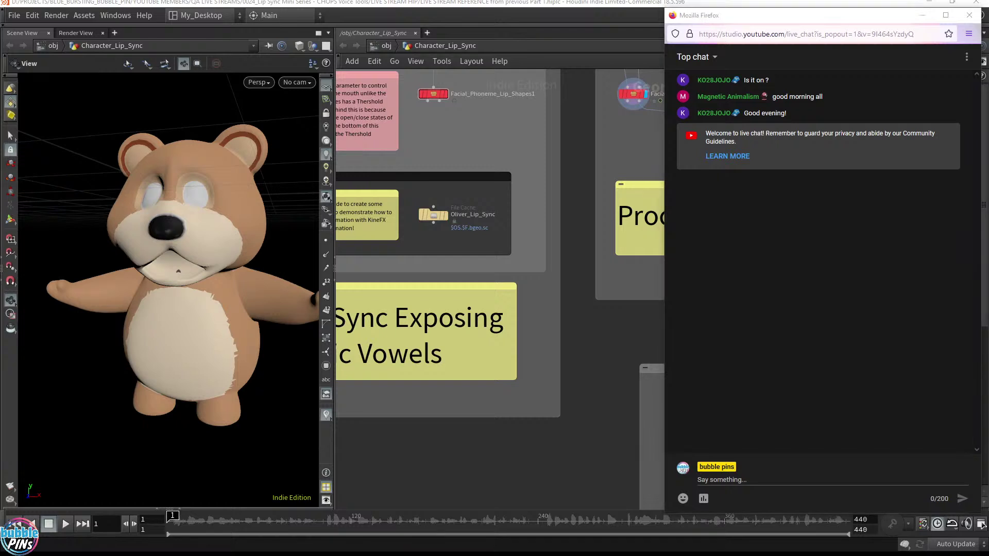
{"action": "key", "text": "alt+Tab"}
{"action": "left_click_drag", "start_coordinate": [412, 5], "coordinate": [280, 21]}
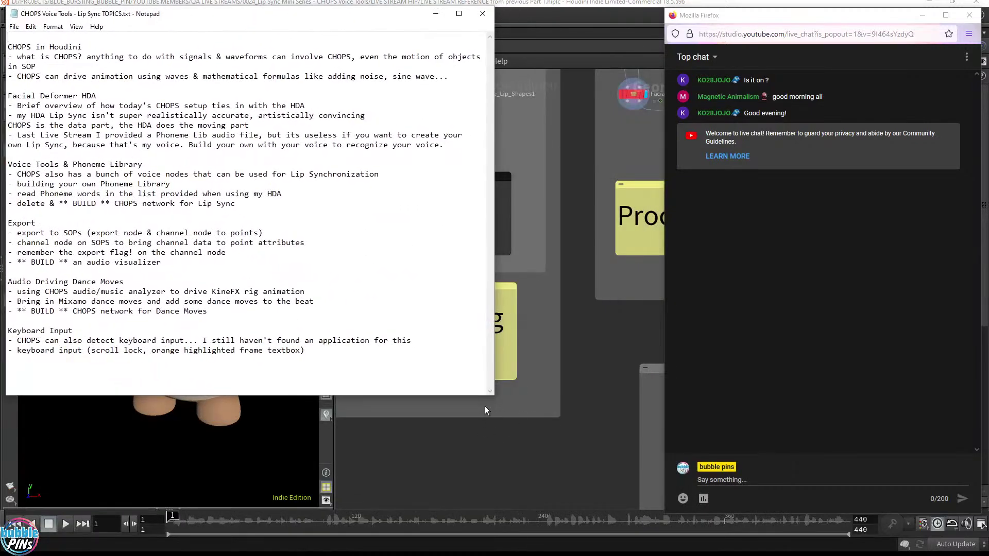
{"action": "left_click_drag", "start_coordinate": [493, 395], "coordinate": [508, 452]}
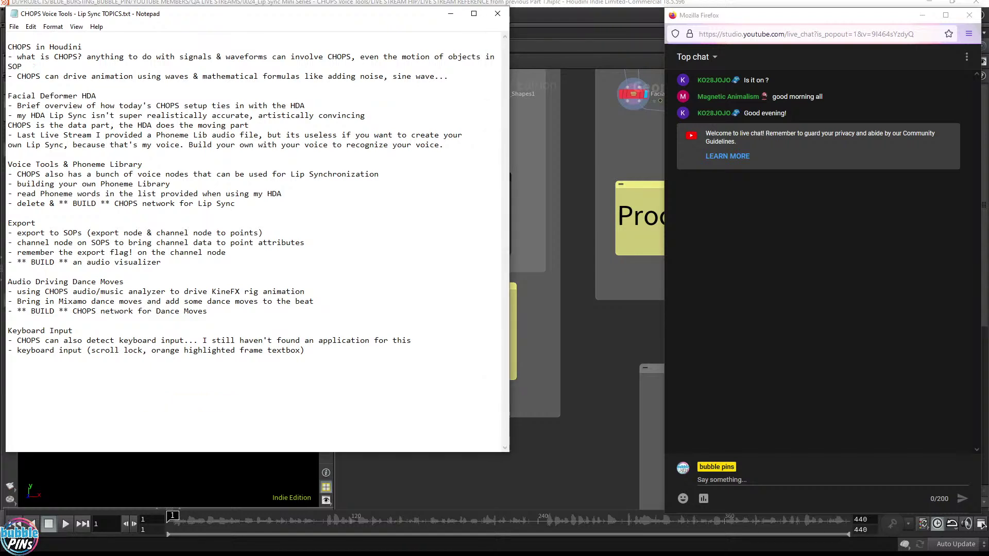
{"action": "mouse_move", "coordinate": [359, 19]}
{"action": "left_mouse_down"}
{"action": "mouse_move", "coordinate": [369, 51]}
{"action": "mouse_move", "coordinate": [374, 26]}
{"action": "left_mouse_up"}
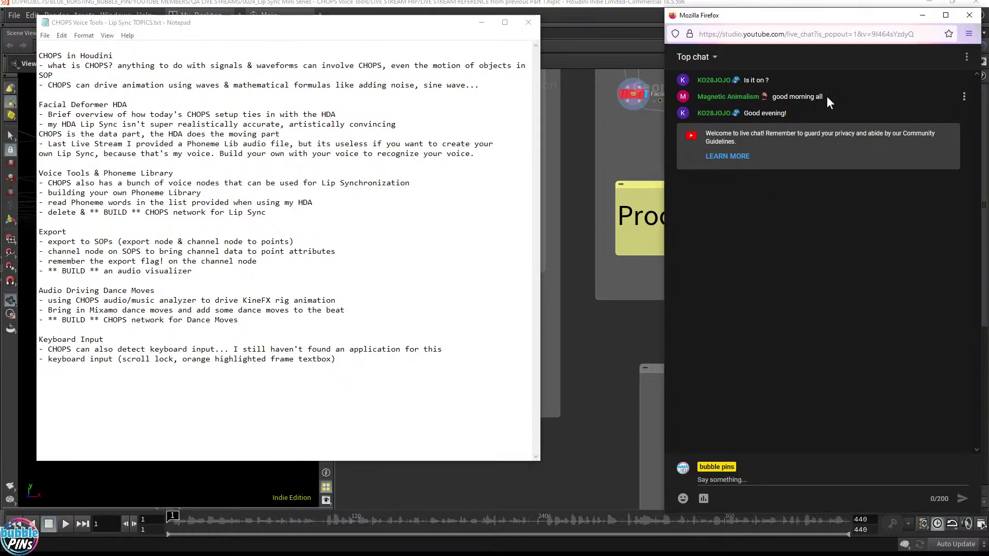
Read the viewers' greetings in the live chat and move the chat window down and inward.
{"action": "left_click_drag", "start_coordinate": [747, 81], "coordinate": [823, 87]}
{"action": "left_click", "coordinate": [823, 87]}
{"action": "left_click_drag", "start_coordinate": [774, 97], "coordinate": [896, 114]}
{"action": "left_click", "coordinate": [835, 103]}
{"action": "left_click_drag", "start_coordinate": [773, 97], "coordinate": [828, 95]}
{"action": "left_click", "coordinate": [812, 94]}
{"action": "left_click_drag", "start_coordinate": [753, 112], "coordinate": [816, 119]}
{"action": "left_click", "coordinate": [819, 116]}
{"action": "left_click_drag", "start_coordinate": [664, 8], "coordinate": [637, 49]}
{"action": "left_click_drag", "start_coordinate": [733, 62], "coordinate": [726, 76]}
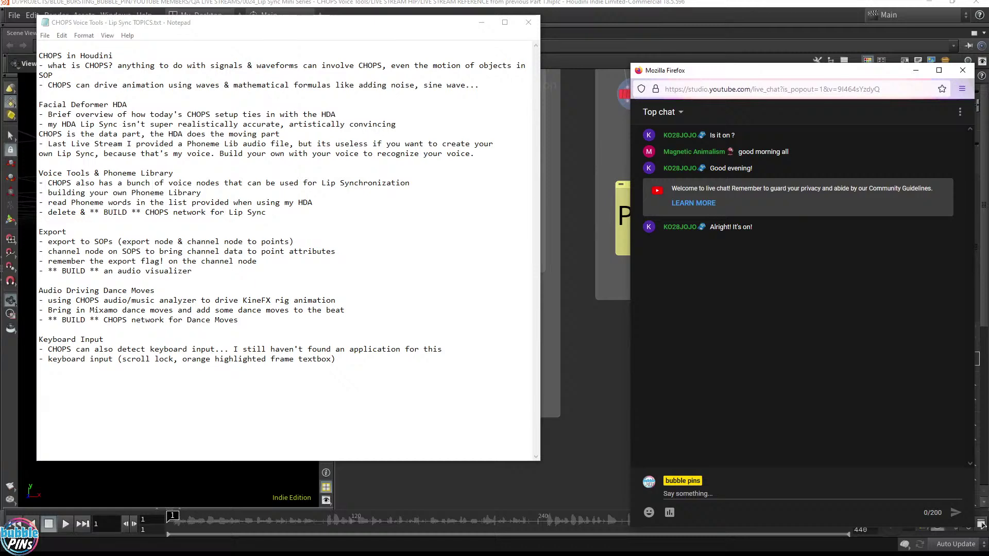
Switch back to Houdini, hide the node parameters and widen the network editor against the 3D view.
{"action": "left_click", "coordinate": [617, 380]}
{"action": "scroll", "coordinate": [521, 284], "scroll_direction": "down", "scroll_amount": 3}
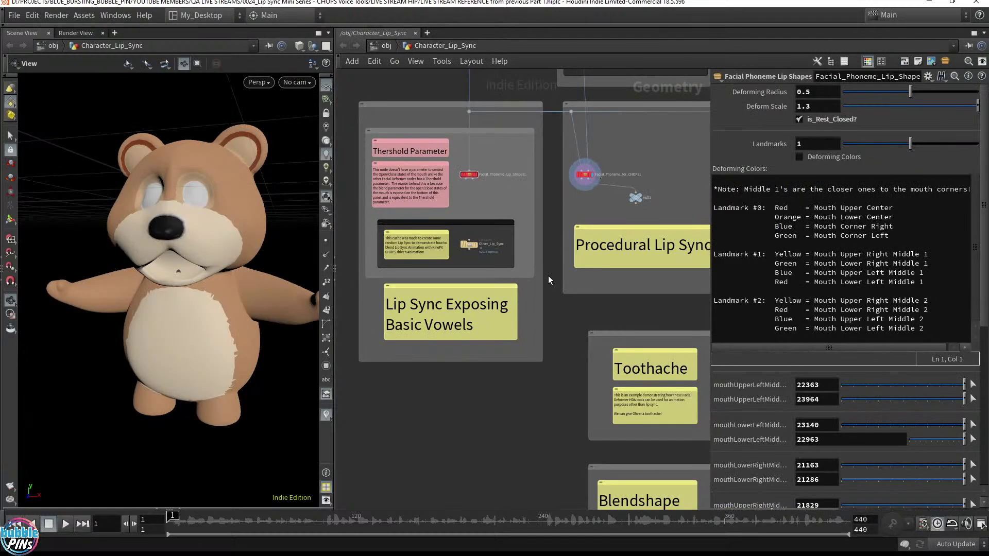
{"action": "key", "text": "p"}
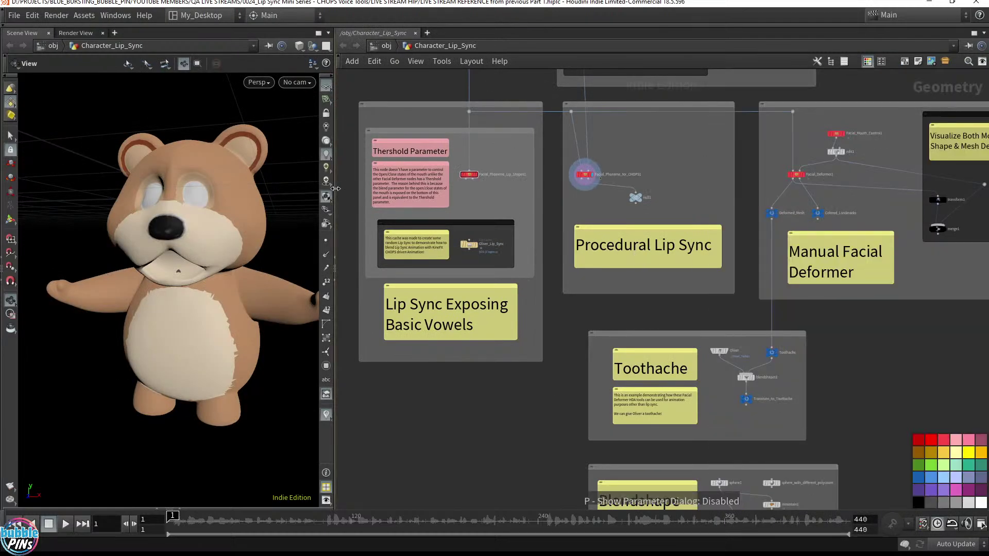
{"action": "left_click_drag", "start_coordinate": [335, 189], "coordinate": [247, 205]}
{"action": "scroll", "coordinate": [447, 415], "scroll_direction": "down", "scroll_amount": 3}
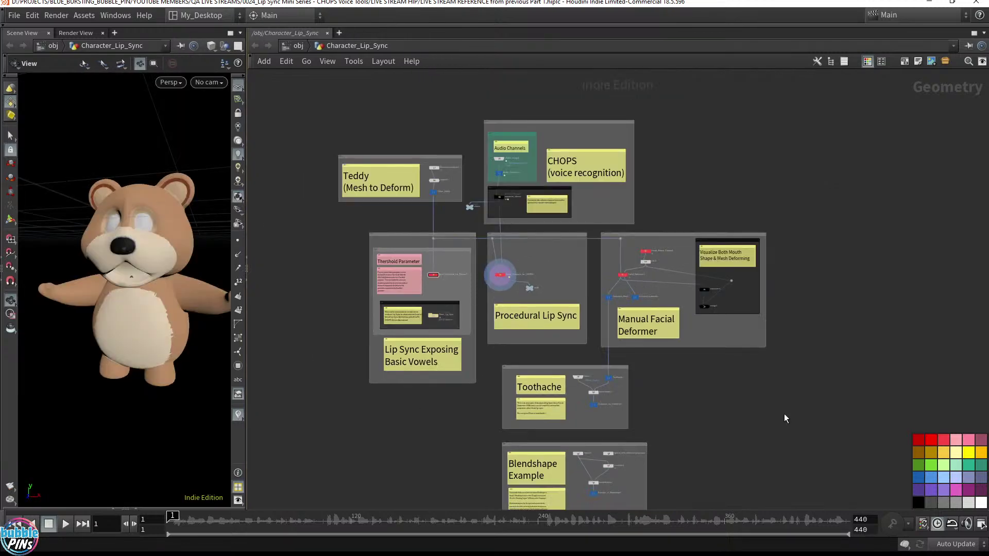
Select the Facial_Phoneme_Lip_Shapes1 node in the Lip Sync Exposing Basic Vowels section and show its parameters.
{"action": "middle_click_drag", "start_coordinate": [785, 415], "coordinate": [801, 383]}
{"action": "mouse_move", "coordinate": [472, 273]}
{"action": "left_mouse_down"}
{"action": "mouse_move", "coordinate": [445, 278]}
{"action": "mouse_move", "coordinate": [465, 277]}
{"action": "left_mouse_up"}
{"action": "scroll", "coordinate": [465, 277], "scroll_direction": "up", "scroll_amount": 4}
{"action": "scroll", "coordinate": [459, 279], "scroll_direction": "up", "scroll_amount": 6}
{"action": "middle_click_drag", "start_coordinate": [454, 280], "coordinate": [576, 280]}
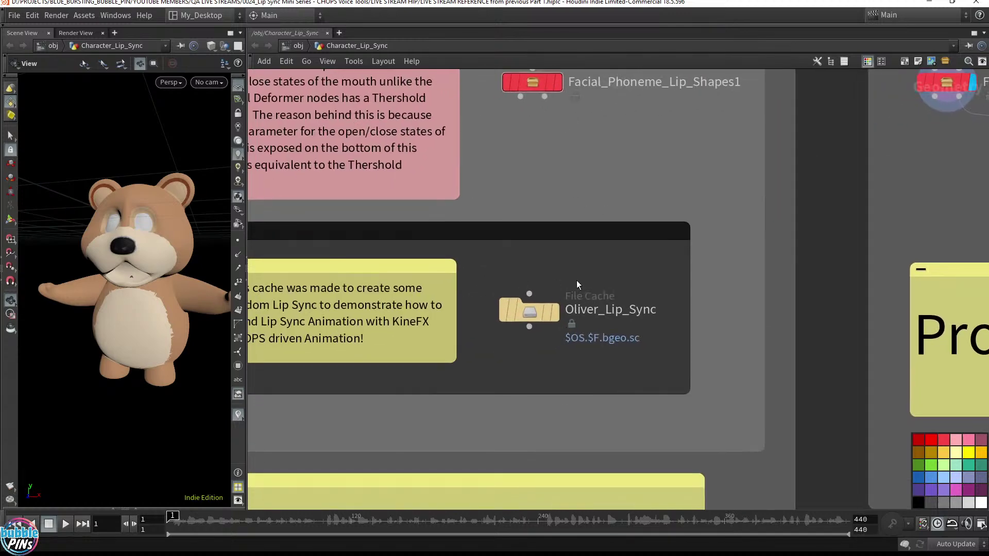
{"action": "left_click_drag", "start_coordinate": [505, 346], "coordinate": [506, 344]}
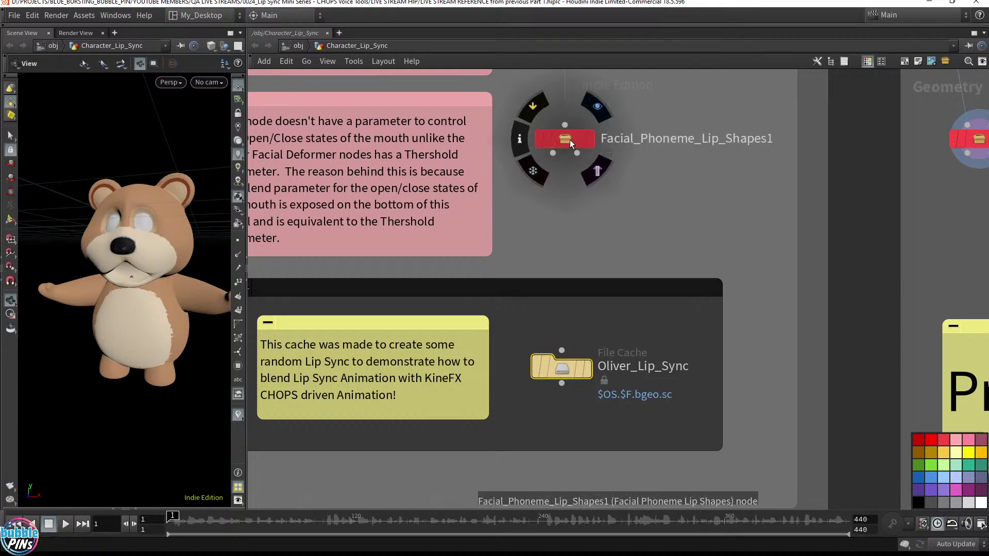
{"action": "left_click", "coordinate": [570, 140]}
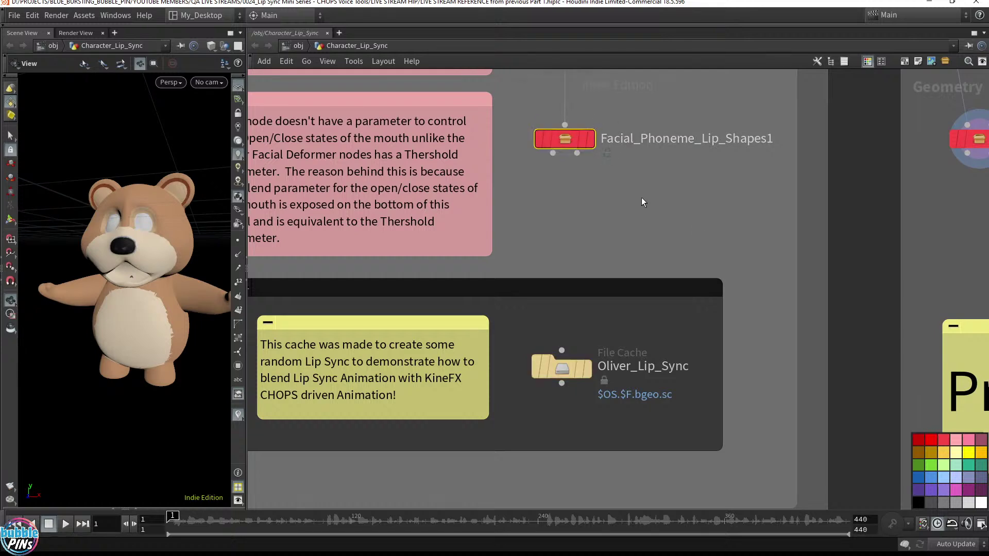
{"action": "left_click_drag", "start_coordinate": [643, 202], "coordinate": [522, 115]}
{"action": "mouse_move", "coordinate": [550, 137]}
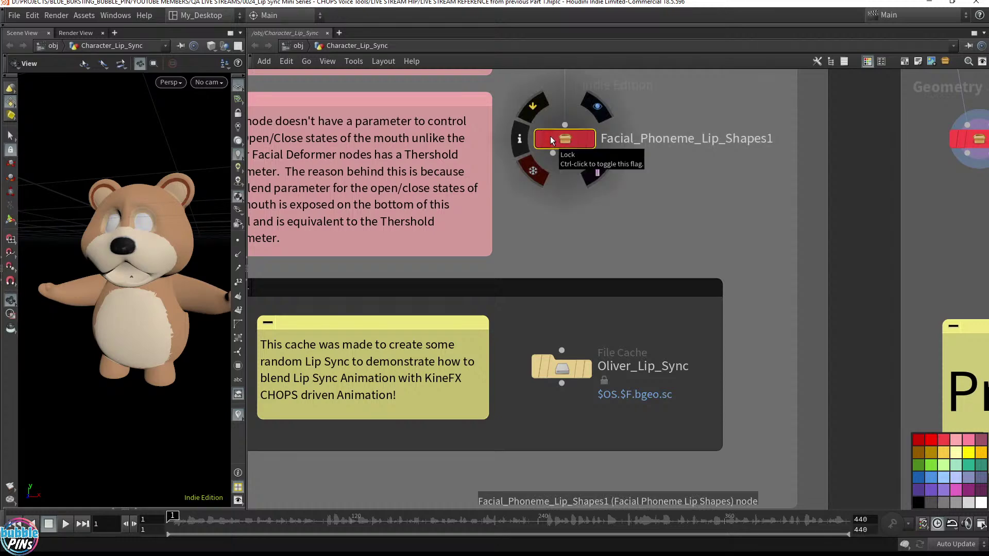
{"action": "key", "text": "p"}
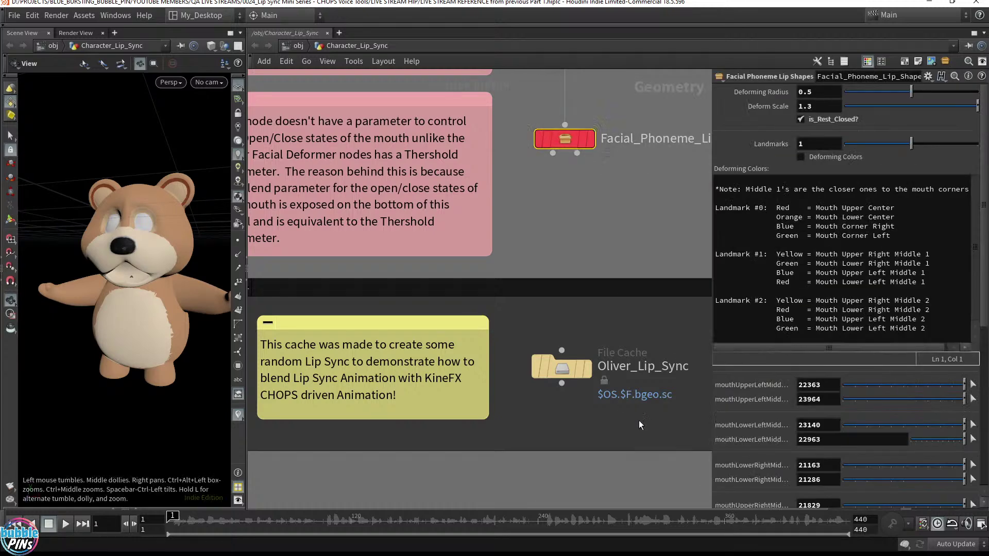
Display the Facial_Phoneme_Lip_Shapes1 result on the bear and set its aaa phoneme to 1.
{"action": "scroll", "coordinate": [875, 412], "scroll_direction": "down", "scroll_amount": 10}
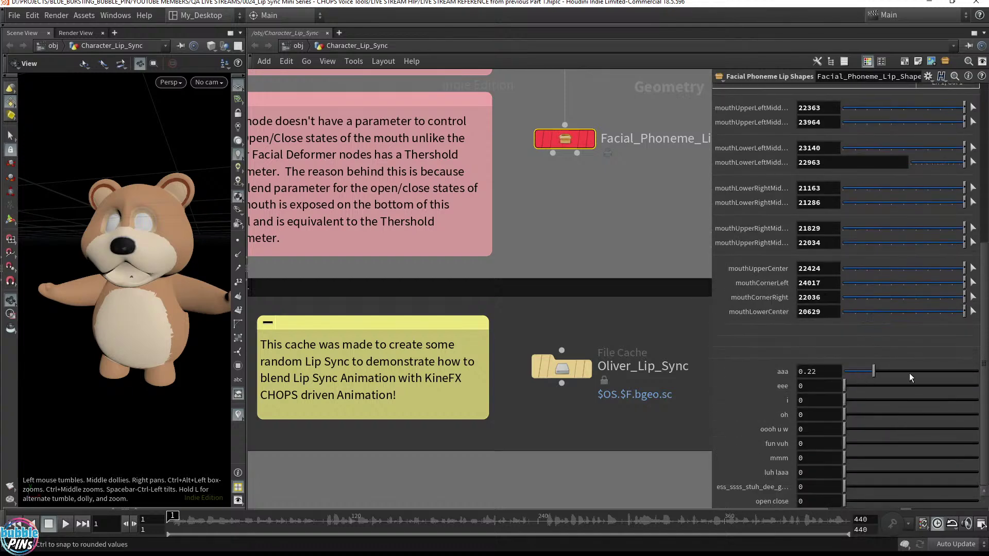
{"action": "left_click_drag", "start_coordinate": [910, 372], "coordinate": [978, 372]}
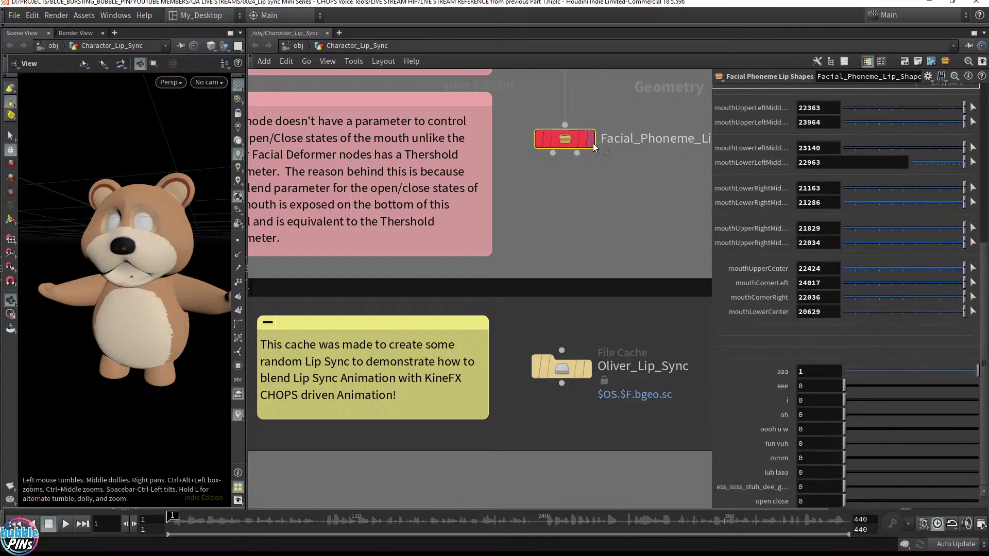
{"action": "mouse_move", "coordinate": [592, 143]}
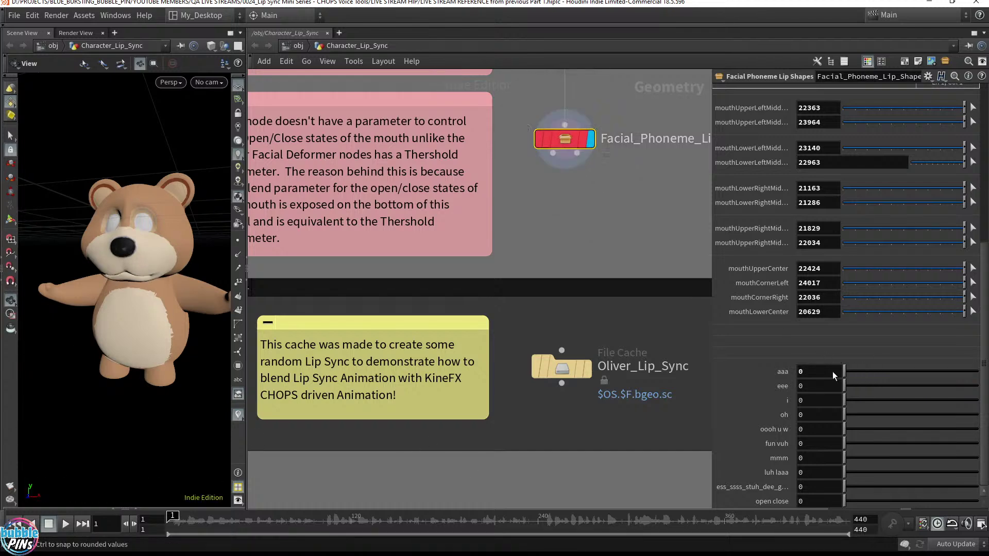
{"action": "mouse_move", "coordinate": [977, 372]}
{"action": "left_mouse_down"}
{"action": "mouse_move", "coordinate": [764, 369]}
{"action": "mouse_move", "coordinate": [978, 371]}
{"action": "left_mouse_up"}
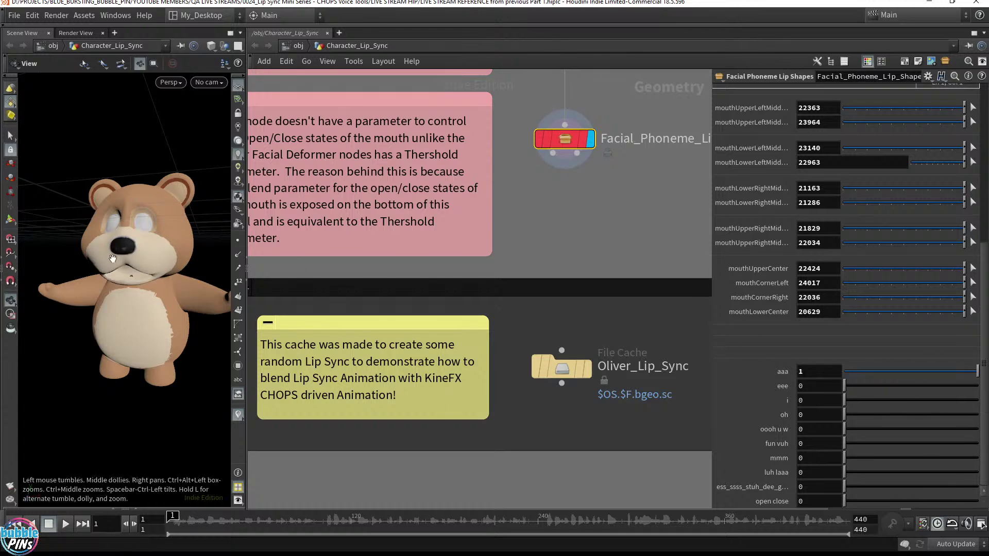
{"action": "left_click_drag", "start_coordinate": [113, 258], "coordinate": [177, 262]}
{"action": "scroll", "coordinate": [131, 261], "scroll_direction": "up", "scroll_amount": 5}
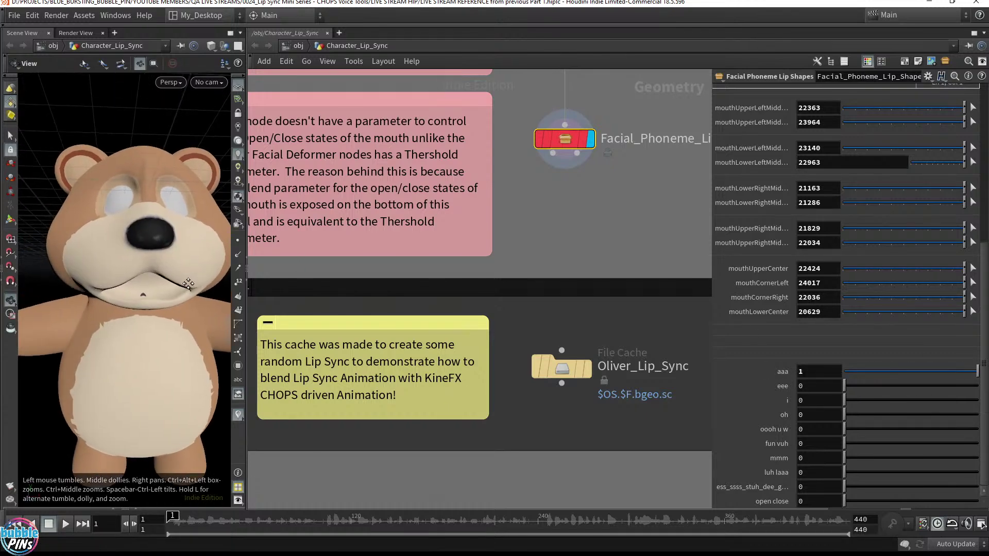
Test the aaa and open close mouth shapes over their ranges, leaving both at 0.
{"action": "left_click_drag", "start_coordinate": [886, 372], "coordinate": [986, 373]}
{"action": "left_click_drag", "start_coordinate": [896, 372], "coordinate": [854, 357]}
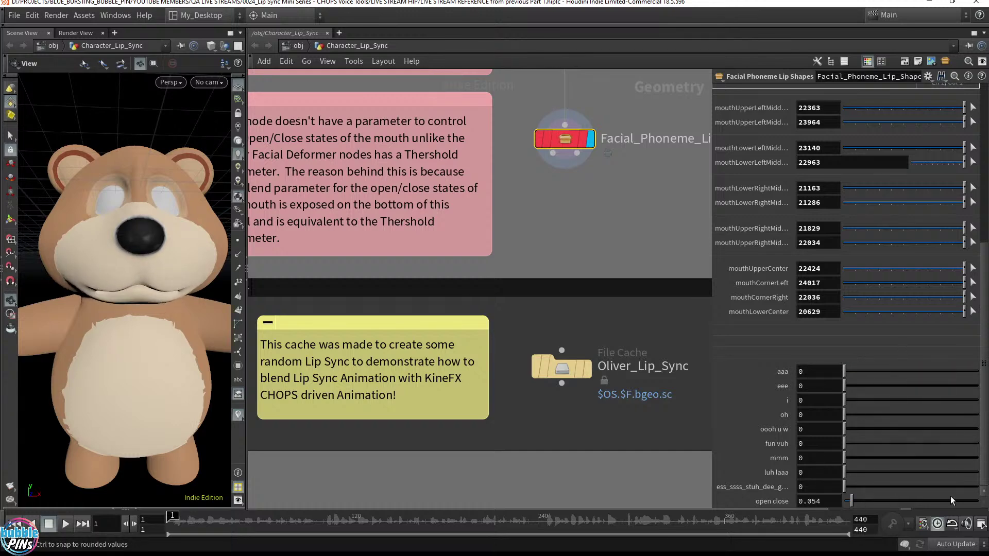
{"action": "left_click", "coordinate": [917, 499]}
{"action": "left_click_drag", "start_coordinate": [898, 505], "coordinate": [792, 498]}
Display the silence null and examine its sil detail attribute in the geometry spreadsheet while scrubbing the timeline.
{"action": "scroll", "coordinate": [632, 236], "scroll_direction": "down", "scroll_amount": 2}
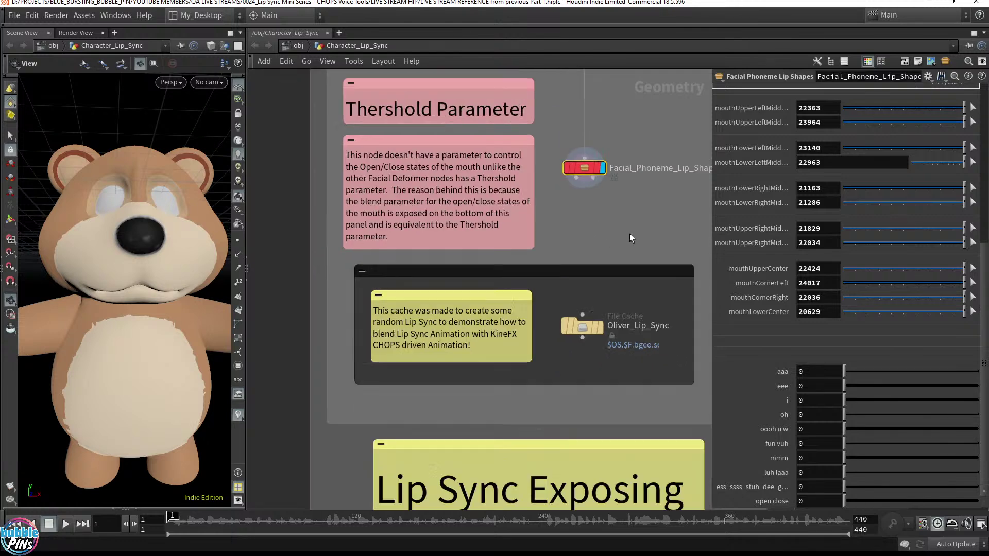
{"action": "scroll", "coordinate": [630, 234], "scroll_direction": "down", "scroll_amount": 3}
{"action": "scroll", "coordinate": [613, 161], "scroll_direction": "up", "scroll_amount": 3}
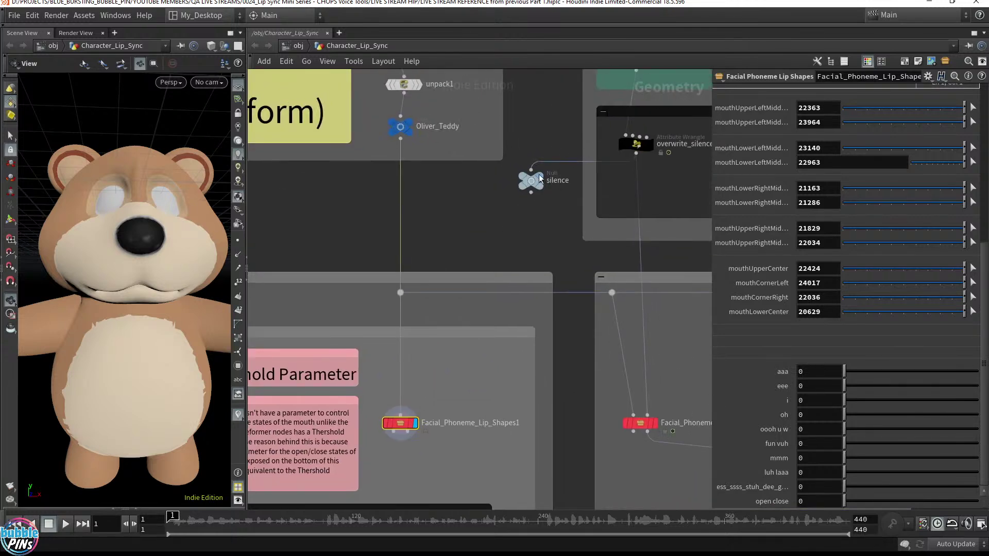
{"action": "left_click", "coordinate": [533, 178]}
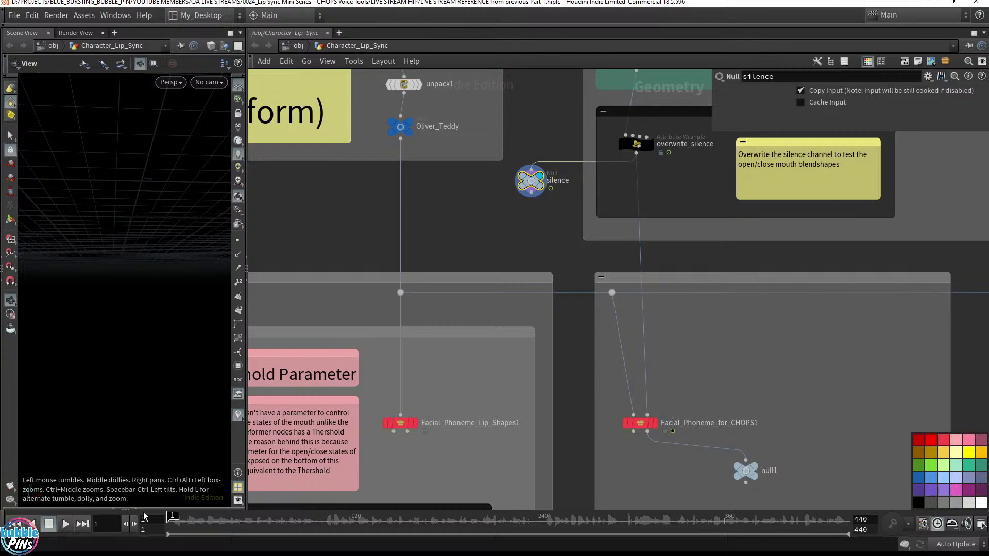
{"action": "left_click", "coordinate": [146, 509]}
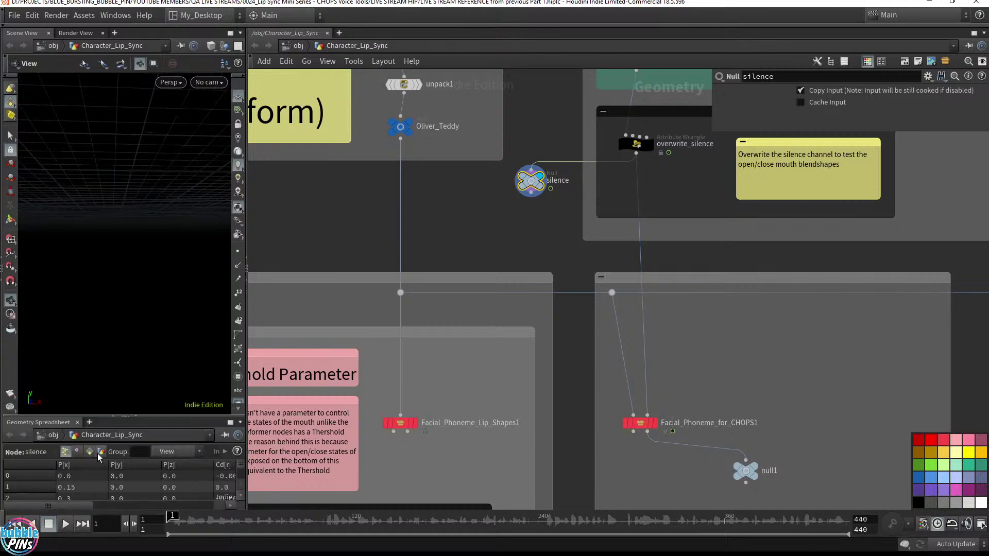
{"action": "left_click", "coordinate": [102, 453]}
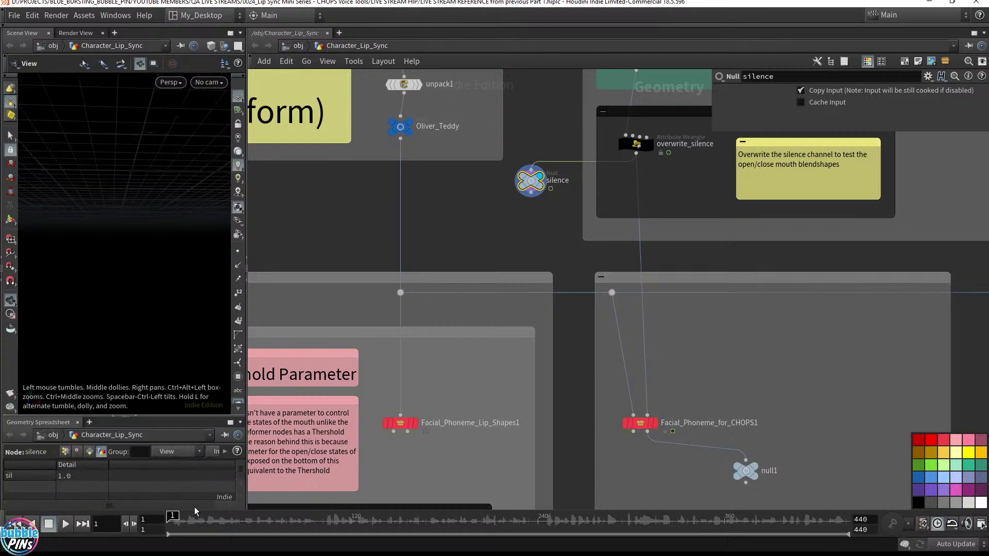
{"action": "left_click_drag", "start_coordinate": [176, 516], "coordinate": [171, 541]}
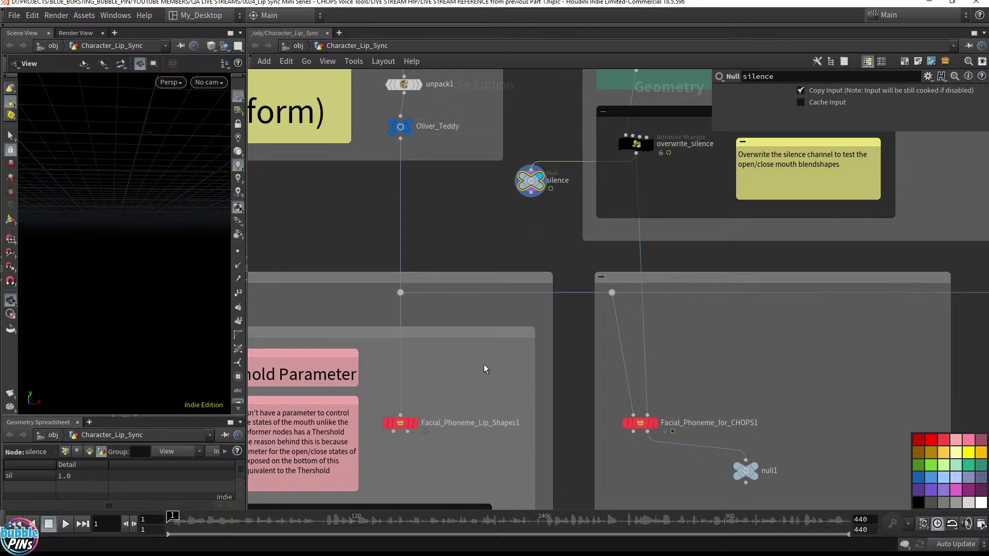
Display Facial_Phoneme_Lip_Shapes1 again and try its open close parameter, leaving it at 0.
{"action": "middle_click_drag", "start_coordinate": [467, 382], "coordinate": [515, 156]}
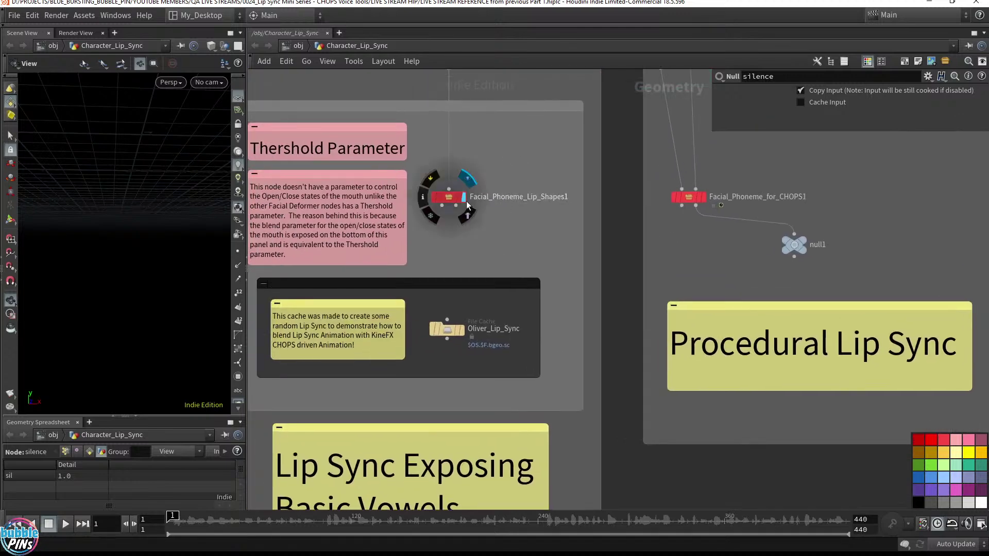
{"action": "left_click", "coordinate": [465, 201]}
{"action": "left_click", "coordinate": [449, 197]}
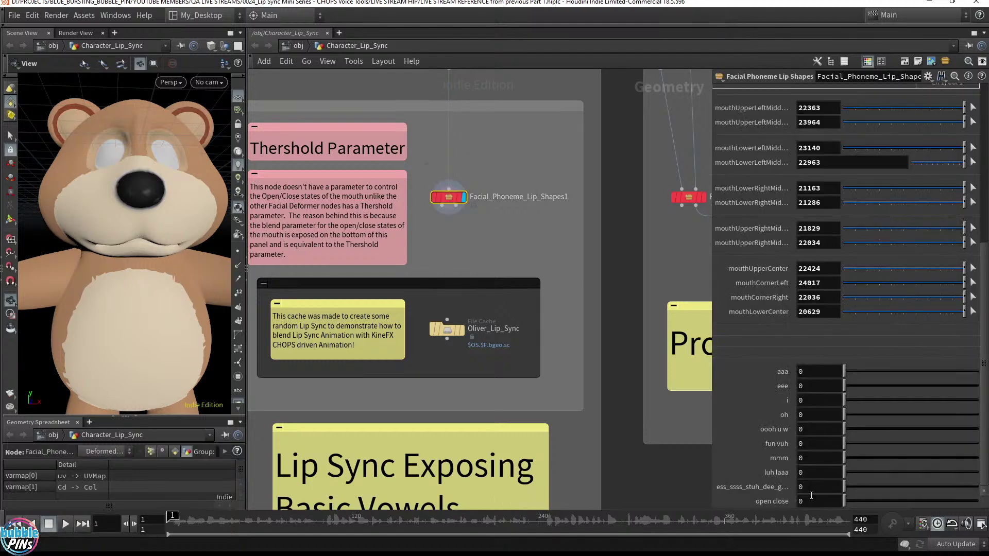
{"action": "left_click", "coordinate": [812, 501]}
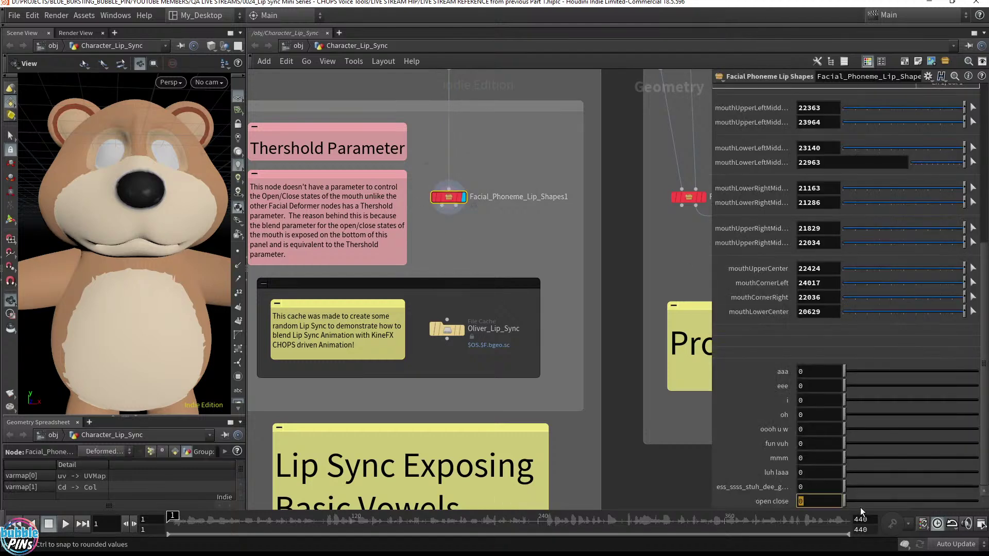
{"action": "mouse_move", "coordinate": [857, 505]}
{"action": "left_mouse_down"}
{"action": "mouse_move", "coordinate": [916, 500]}
{"action": "mouse_move", "coordinate": [840, 501]}
{"action": "left_mouse_up"}
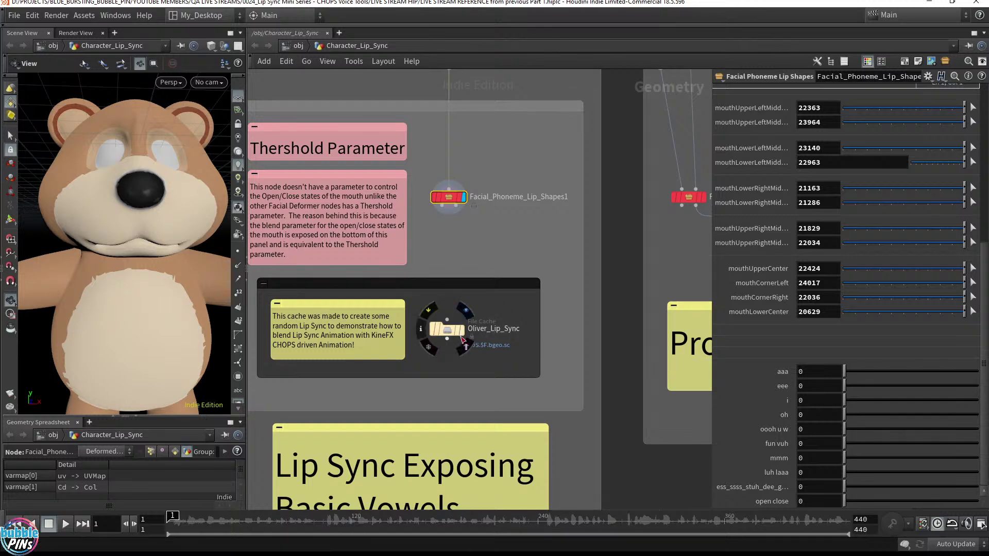
Display the Oliver_Lip_Sync file cache, play its lip sync animation and return to frame 1.
{"action": "left_click", "coordinate": [462, 331]}
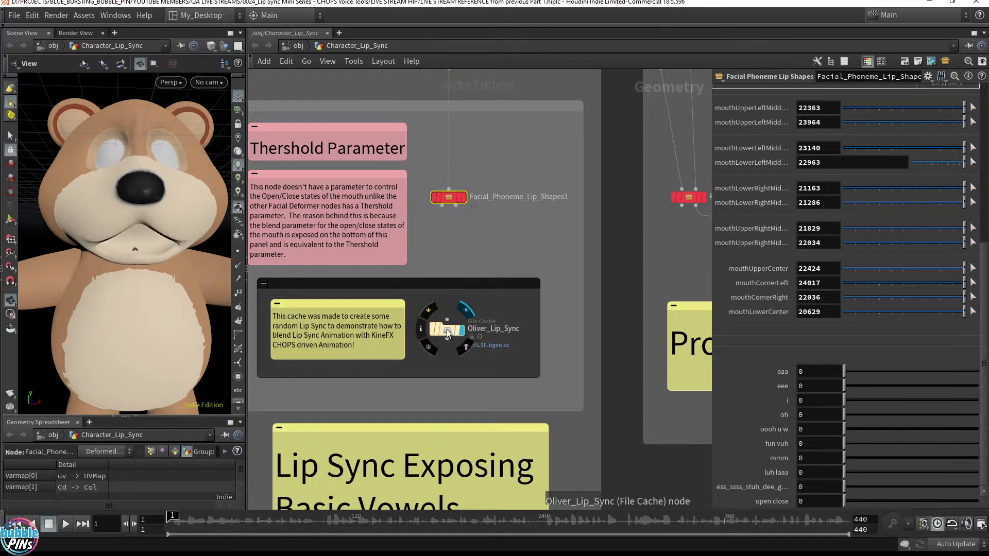
{"action": "left_click", "coordinate": [446, 330]}
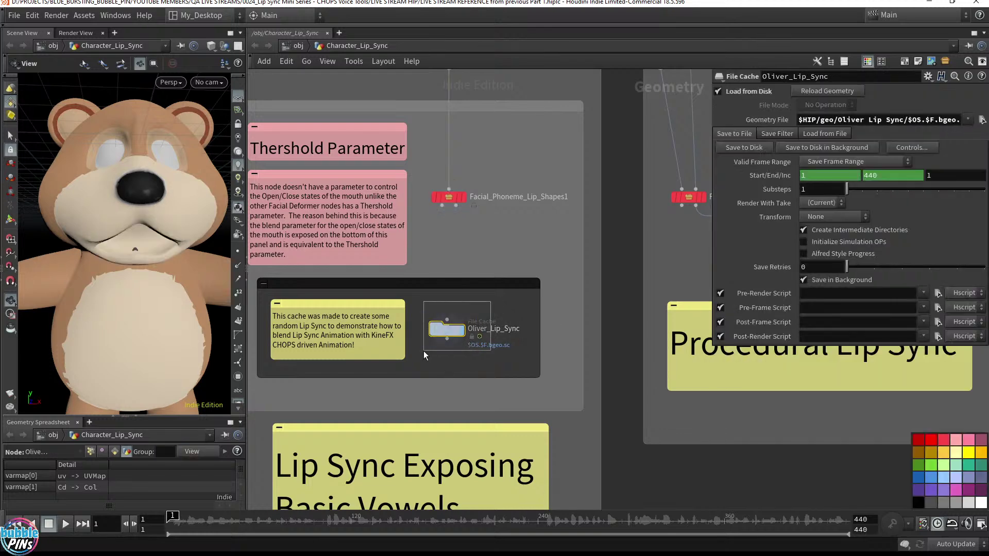
{"action": "key", "text": "Up"}
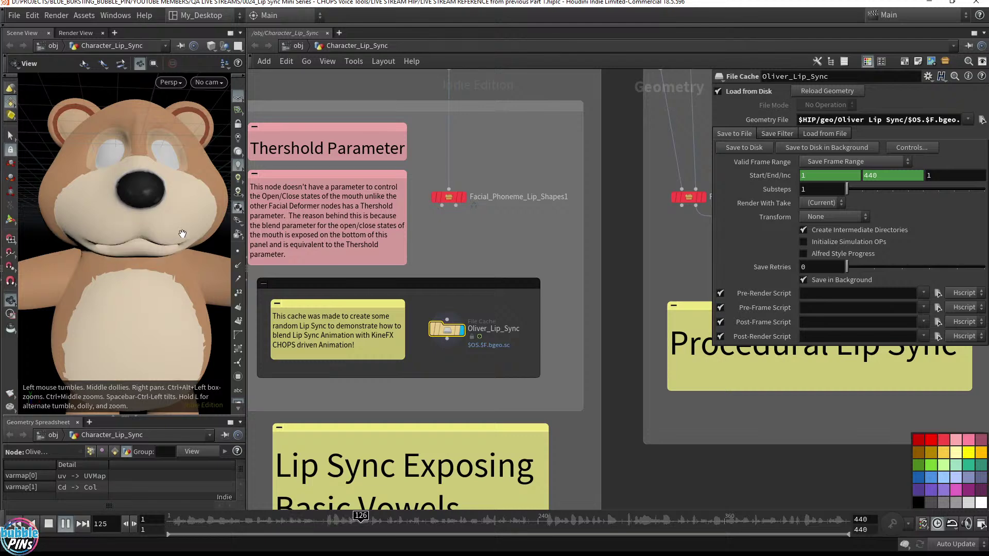
{"action": "key", "text": "ctrl+Up"}
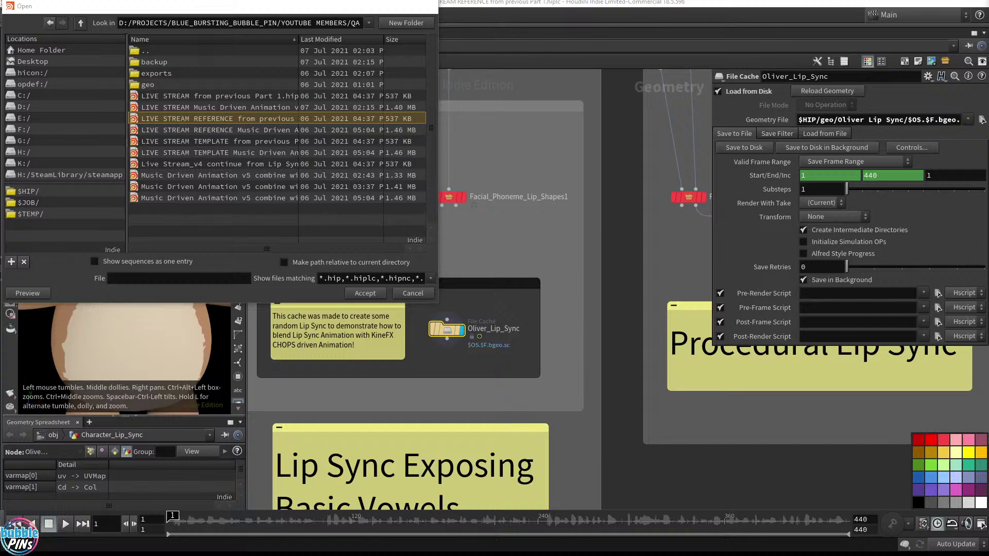
Open the scene file LIVE STREAM from previous Part 1.hiplc.
{"action": "key", "text": "Escape"}
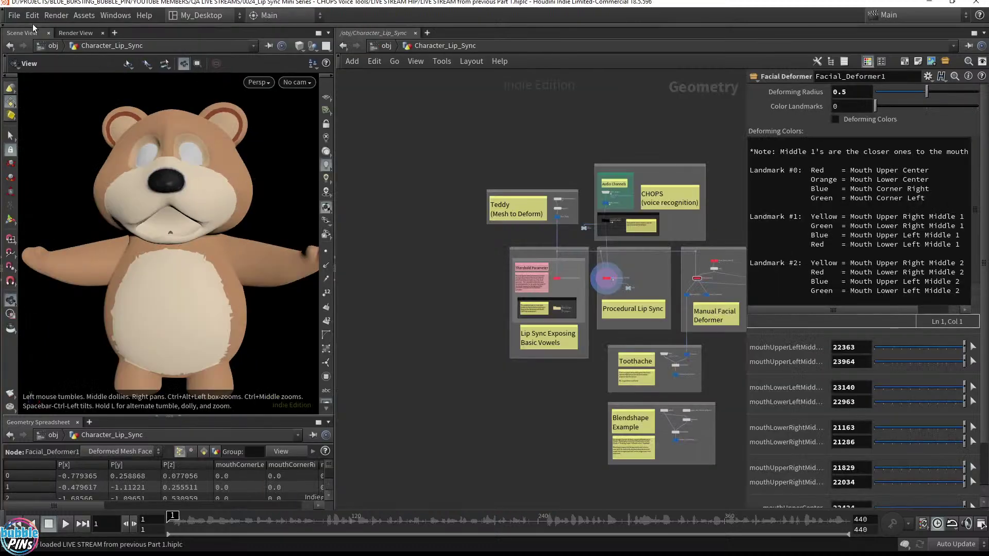
Open the scene file LIVE STREAM Music Driven Animation v4.hiplc, discarding changes to the current scene.
{"action": "left_click", "coordinate": [14, 15]}
{"action": "left_click", "coordinate": [20, 52]}
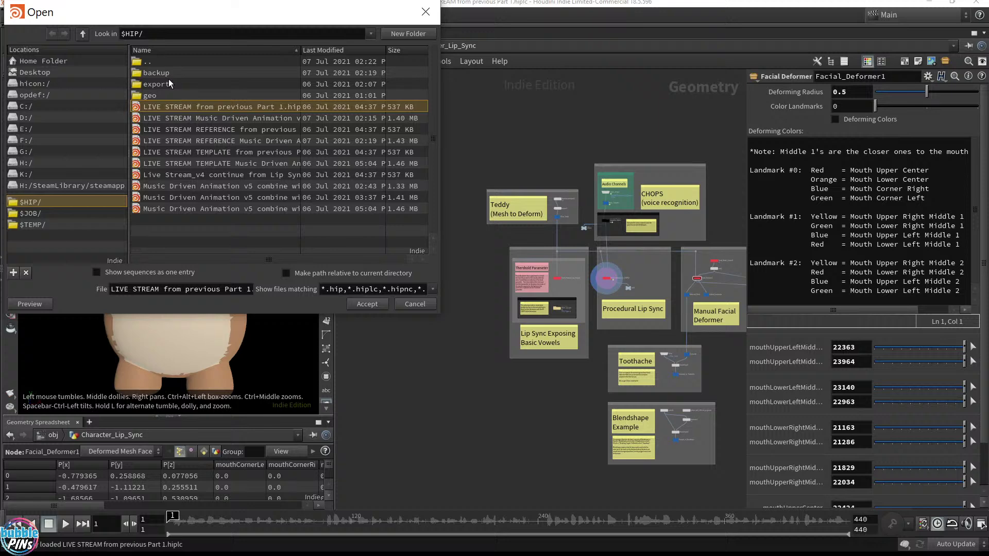
{"action": "double_click", "coordinate": [213, 119]}
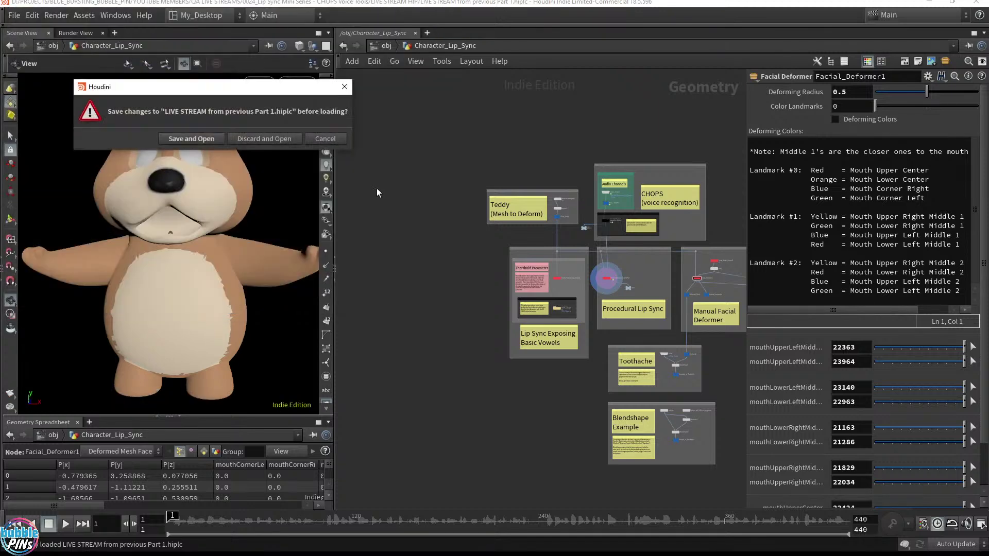
{"action": "left_click", "coordinate": [274, 140]}
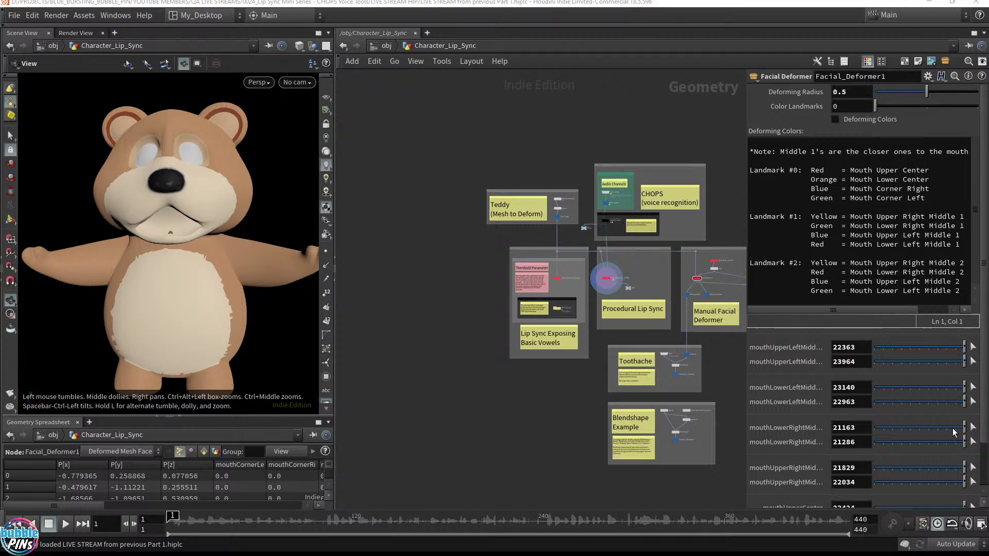
Enter Oliver_Rig and select the Original_Static, Oliver_Lip_Sync, blendshapes1 and OUT_Dance_with_Lip_Sync nodes to examine the lip sync blend.
{"action": "left_click", "coordinate": [561, 315]}
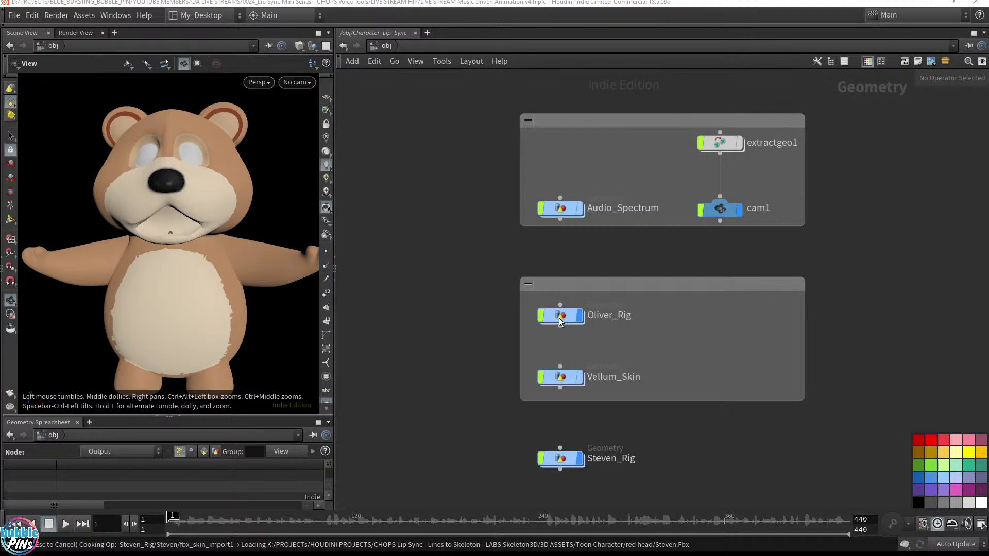
{"action": "double_click", "coordinate": [561, 316]}
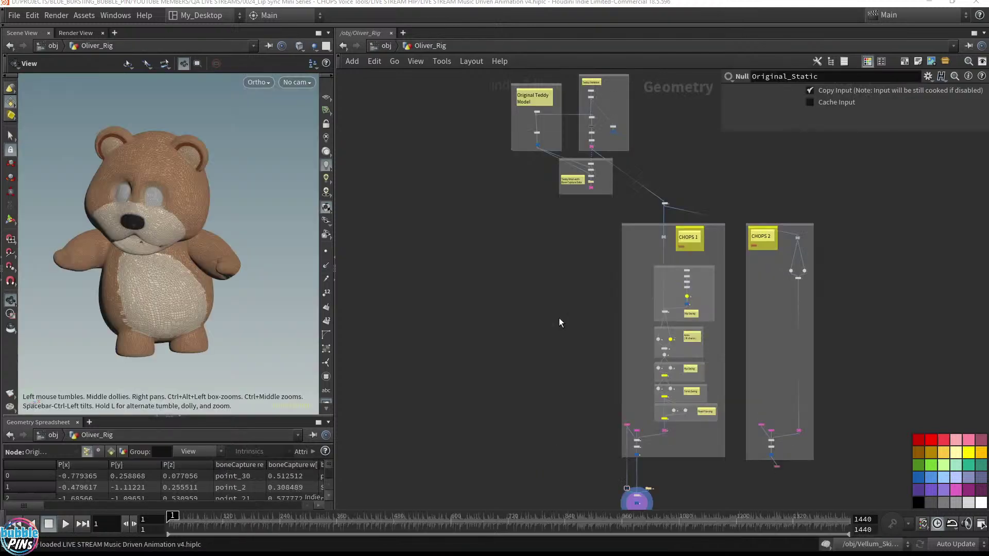
{"action": "middle_click_drag", "start_coordinate": [607, 390], "coordinate": [531, 246]}
{"action": "scroll", "coordinate": [590, 322], "scroll_direction": "up", "scroll_amount": 8}
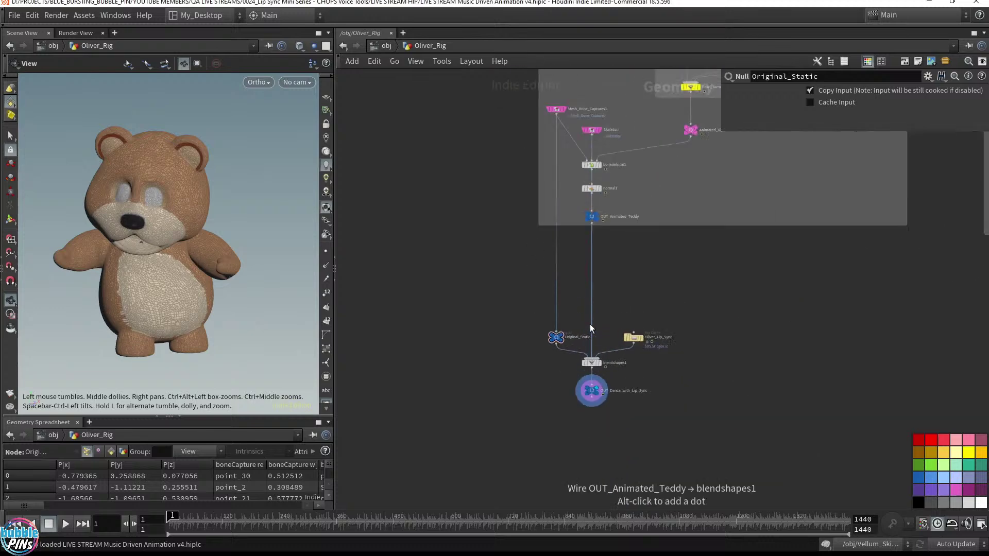
{"action": "left_click_drag", "start_coordinate": [700, 343], "coordinate": [701, 330]}
{"action": "key", "text": "f"}
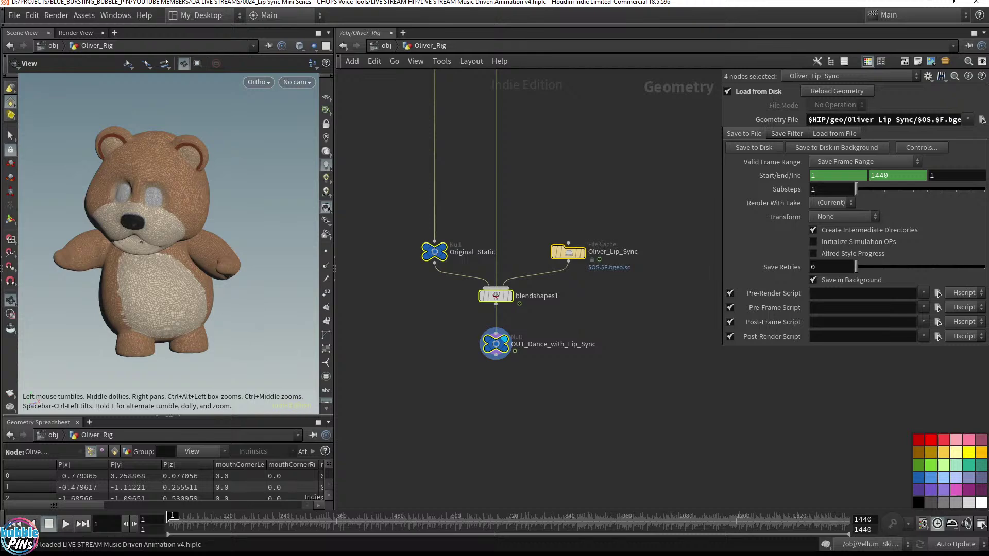
Switch to the LIVE STREAM REFERENCE scene and view its whole Character_Lip_Sync network and the bear.
{"action": "key", "text": "alt+Tab"}
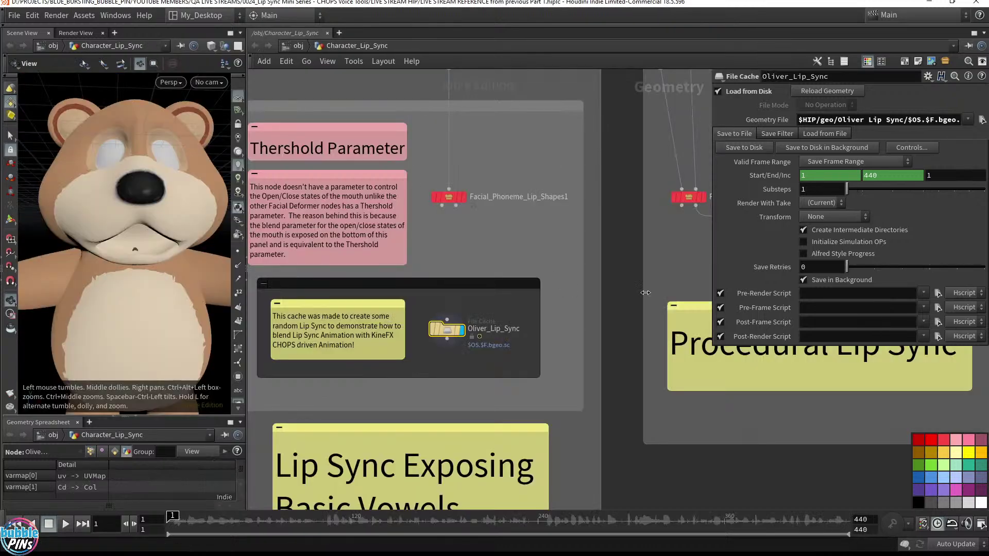
{"action": "key", "text": "h"}
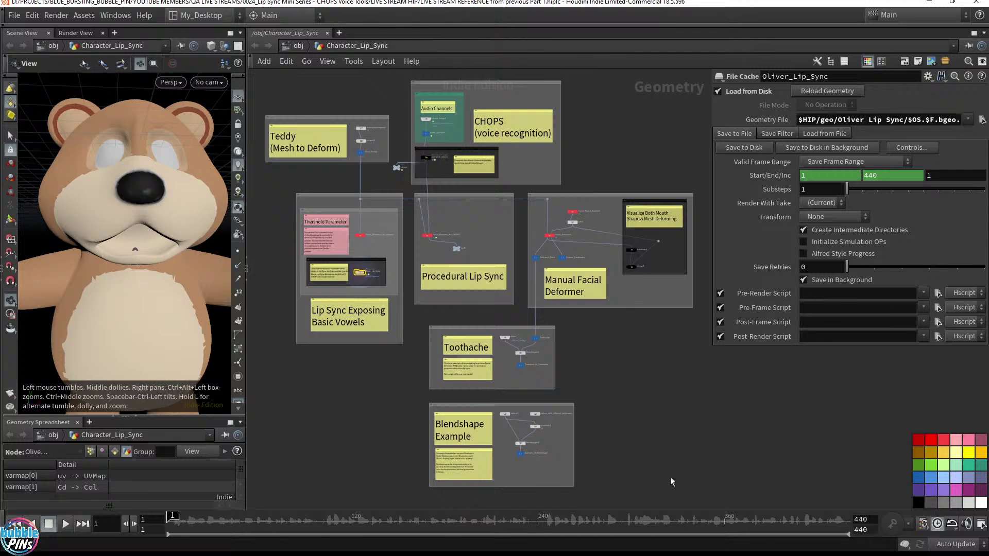
{"action": "mouse_move", "coordinate": [156, 254]}
{"action": "left_mouse_down"}
{"action": "mouse_move", "coordinate": [144, 247]}
{"action": "mouse_move", "coordinate": [165, 252]}
{"action": "left_mouse_up"}
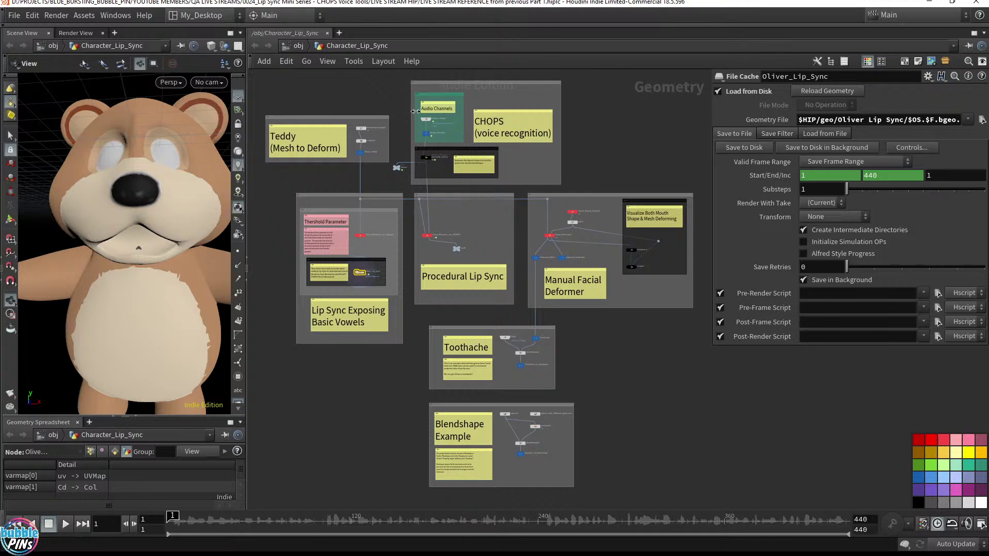
Select object_merge1 in the Audio Channels box and examine which object it merges.
{"action": "scroll", "coordinate": [447, 126], "scroll_direction": "up", "scroll_amount": 8}
{"action": "middle_click_drag", "start_coordinate": [594, 229], "coordinate": [593, 229]}
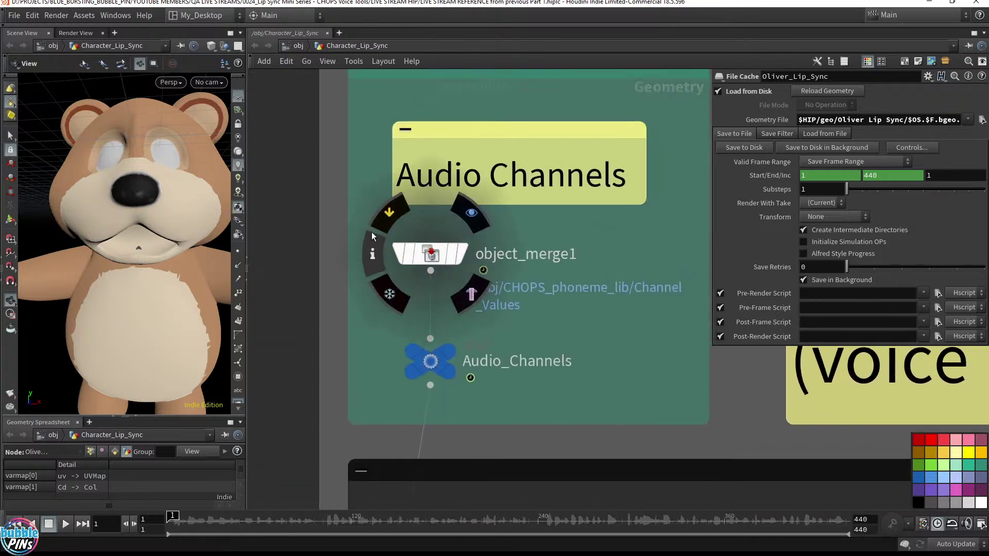
{"action": "left_click_drag", "start_coordinate": [586, 312], "coordinate": [407, 226]}
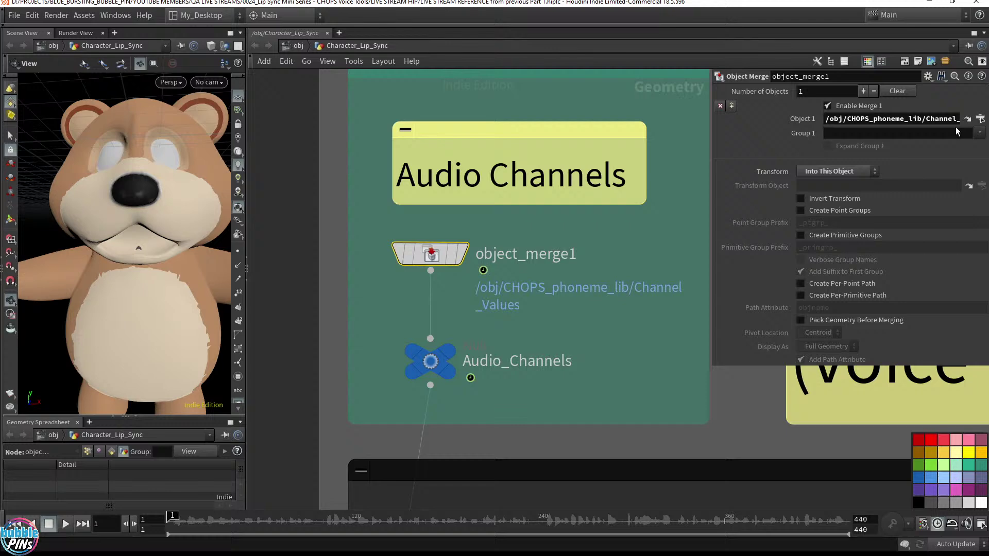
Go up to the object level and view the CHOPS_phoneme_lib and Character_Lip_Sync objects.
{"action": "left_click", "coordinate": [294, 45]}
{"action": "middle_click_drag", "start_coordinate": [504, 341], "coordinate": [413, 341]}
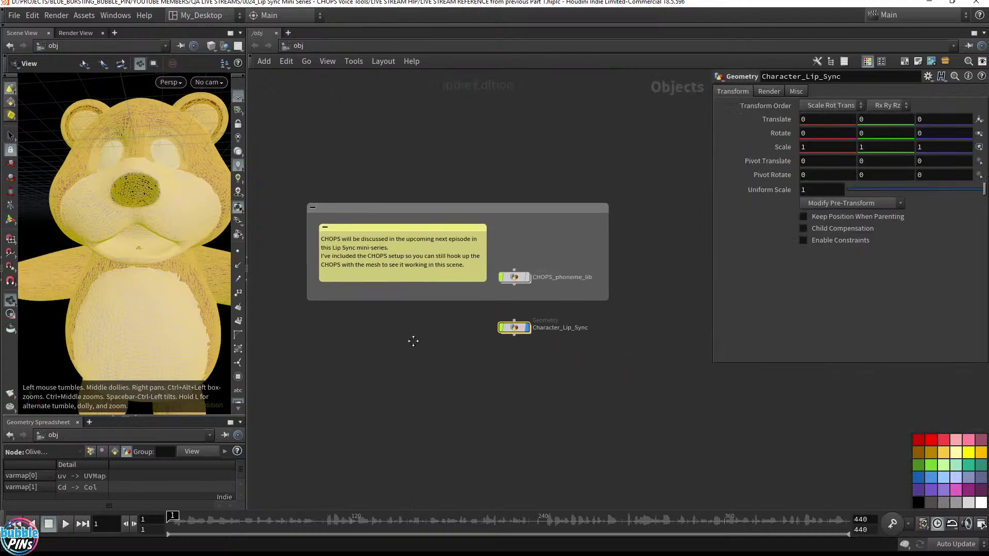
{"action": "key", "text": "h"}
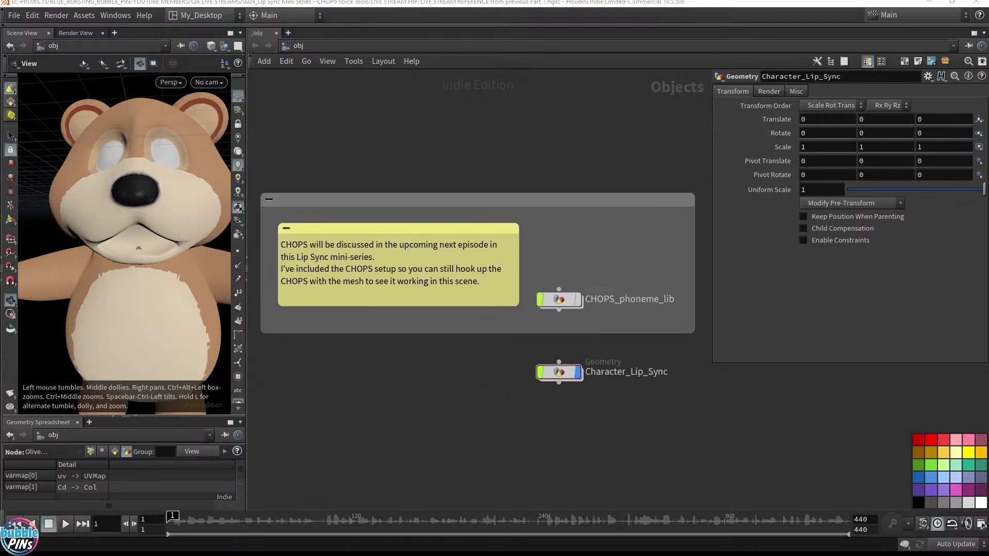
Switch to the browser, open the Facial Deformer HDA post on the Bubblepins membership page, and move the window out of the way.
{"action": "key", "text": "alt+Tab"}
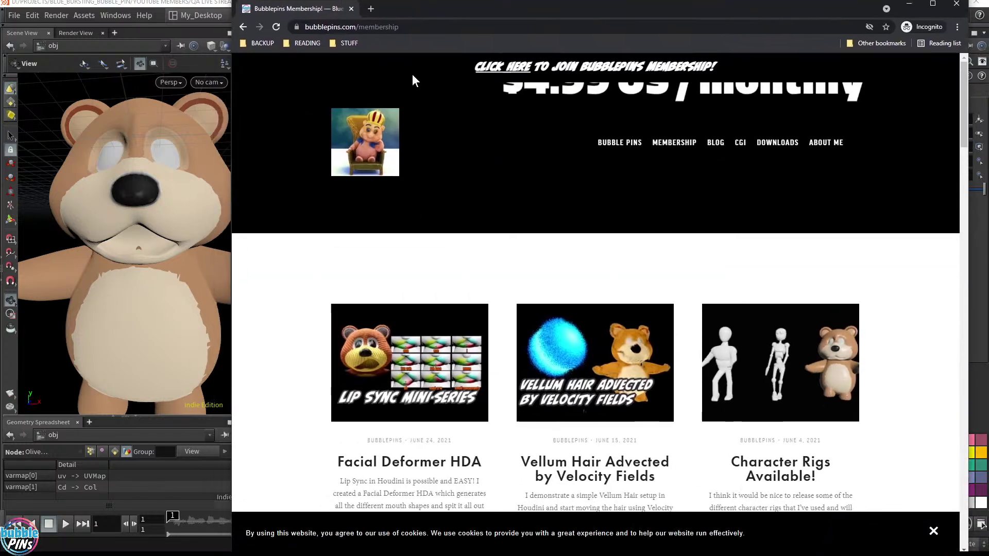
{"action": "scroll", "coordinate": [403, 405], "scroll_direction": "down", "scroll_amount": 2}
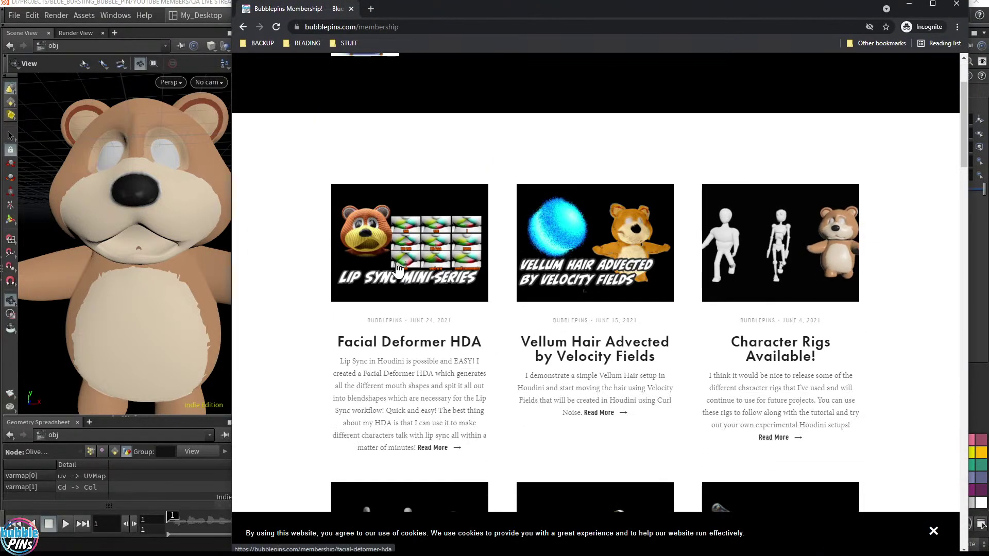
{"action": "left_click", "coordinate": [396, 235]}
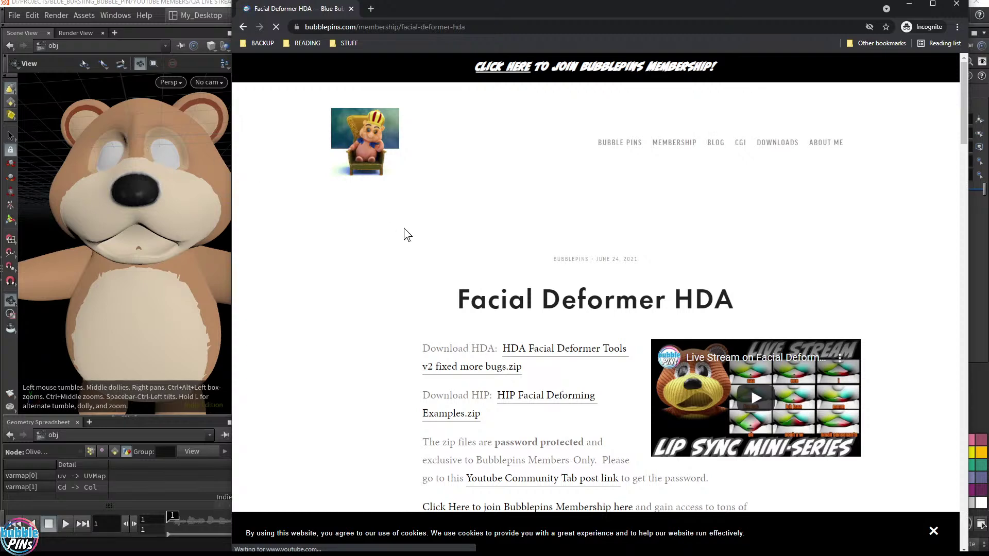
{"action": "left_click_drag", "start_coordinate": [457, 9], "coordinate": [988, 97]}
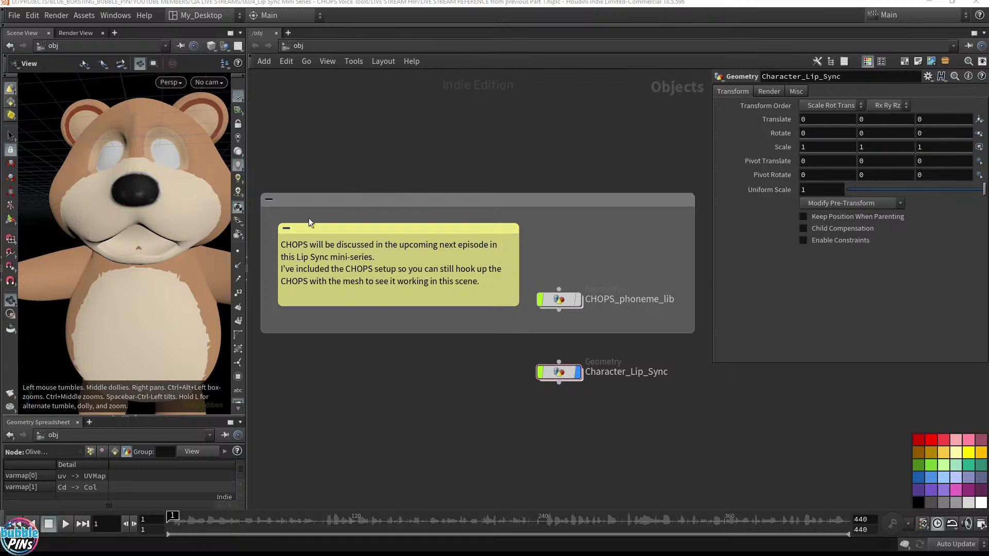
Enter the CHOPS_phoneme_lib object and select its complete CHOPS, channel values and visualizer node setup.
{"action": "left_click_drag", "start_coordinate": [276, 165], "coordinate": [643, 329]}
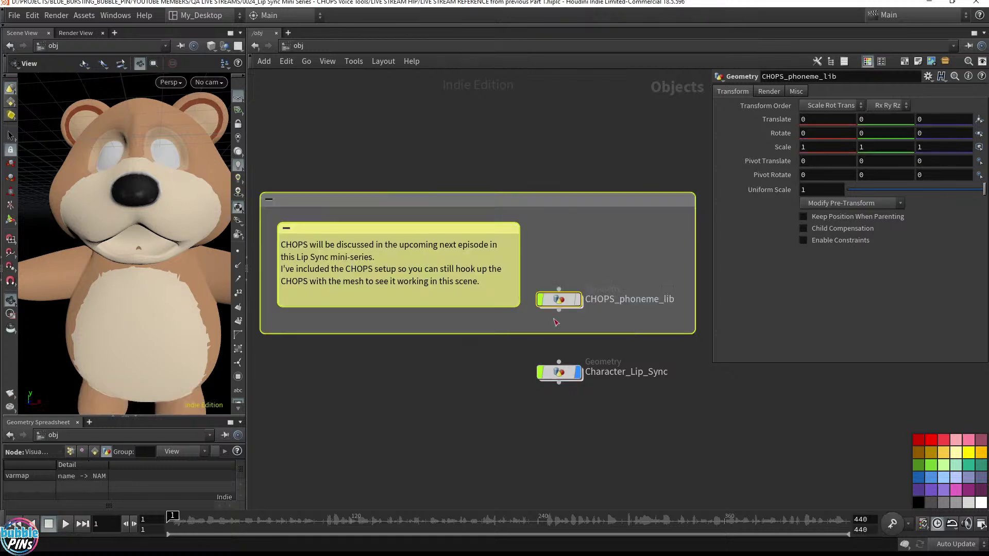
{"action": "mouse_move", "coordinate": [572, 300]}
{"action": "double_click", "coordinate": [559, 300]}
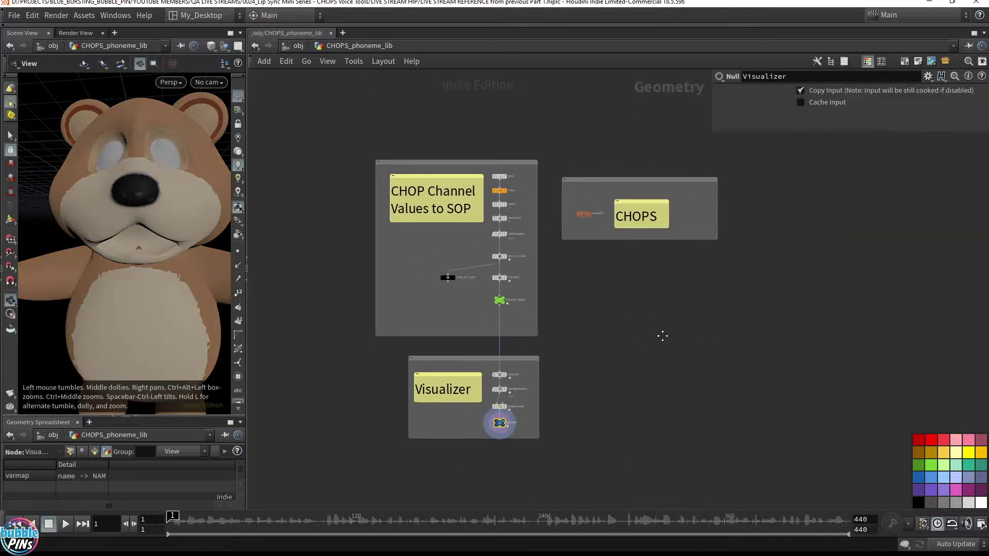
{"action": "left_click_drag", "start_coordinate": [337, 109], "coordinate": [765, 481]}
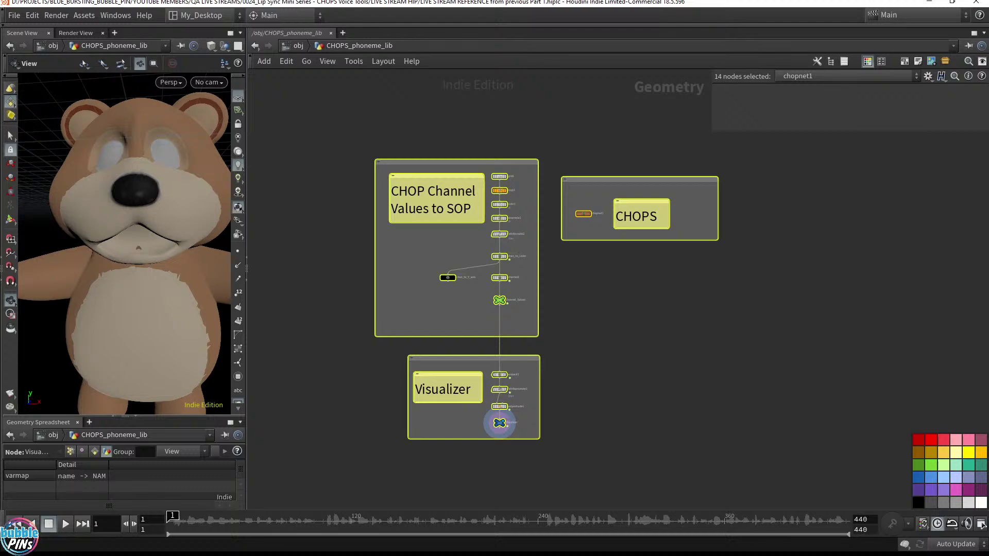
Bring up the Notepad lip sync topics and the live chat, and highlight the question about a mouth shape reference picture.
{"action": "key", "text": "alt+Tab"}
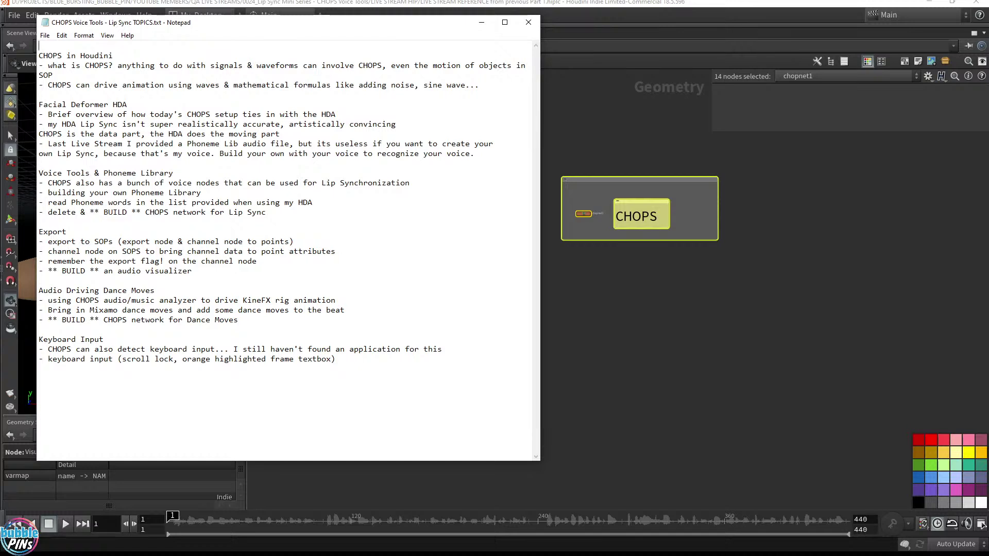
{"action": "key", "text": "alt+Tab"}
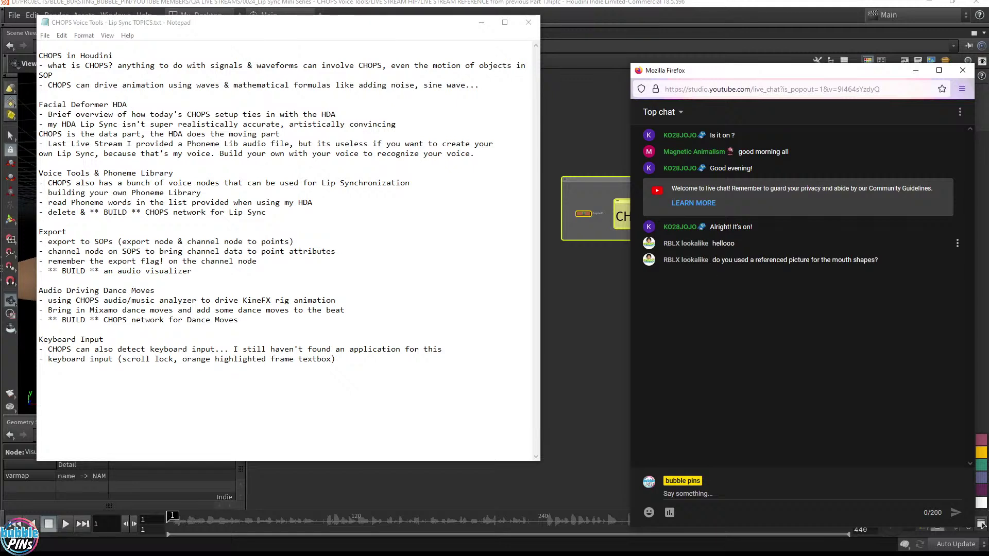
{"action": "left_click_drag", "start_coordinate": [716, 259], "coordinate": [864, 259]}
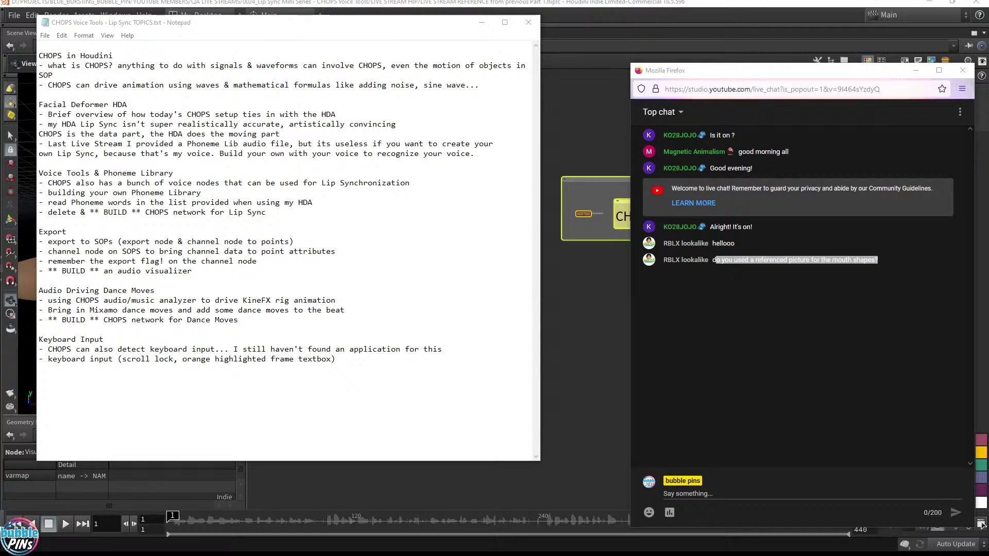
Search Google Images for "phoneme values" in the browser and look through the results for mouth shape references.
{"action": "left_click_drag", "start_coordinate": [569, 10], "coordinate": [580, 106]}
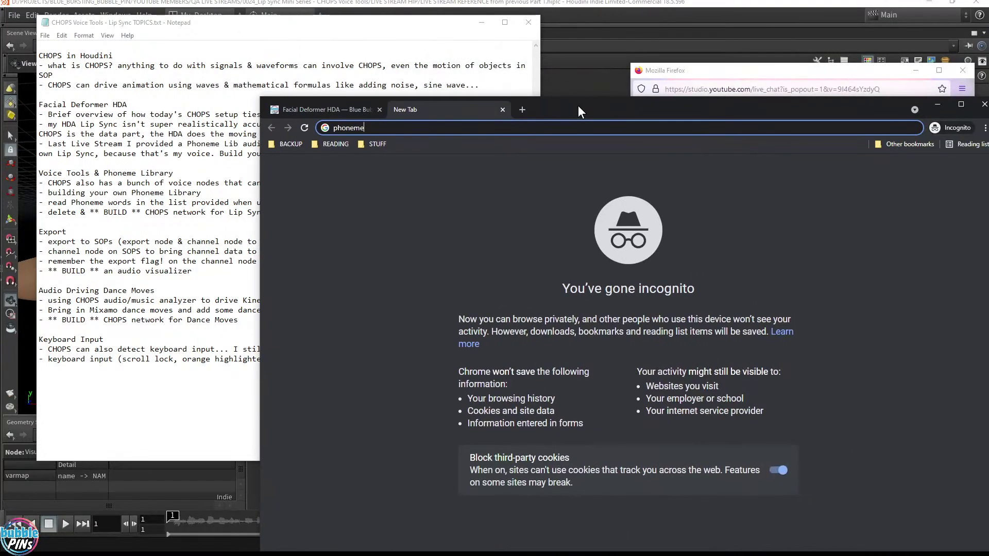
{"action": "type", "text": "values"}
{"action": "key", "text": "Return"}
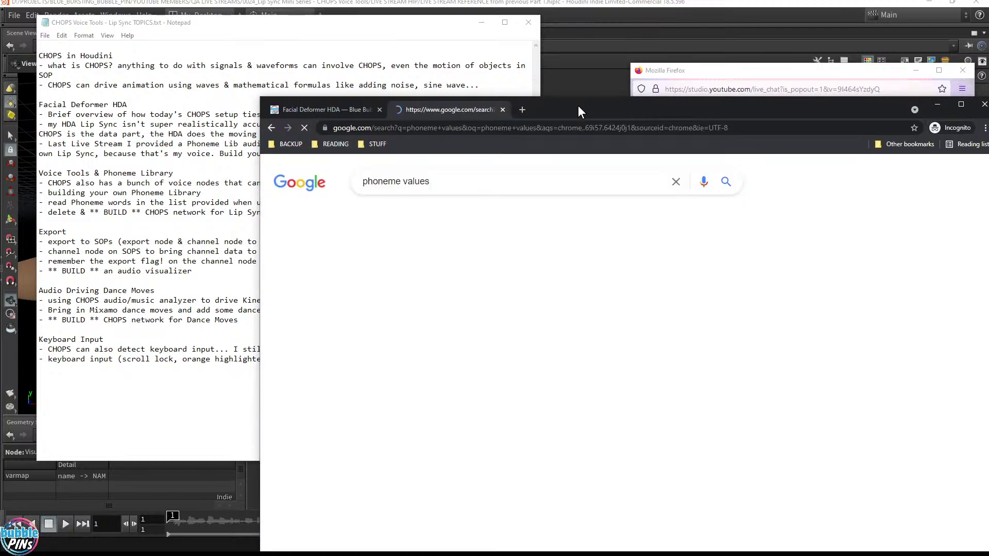
{"action": "left_click", "coordinate": [419, 217]}
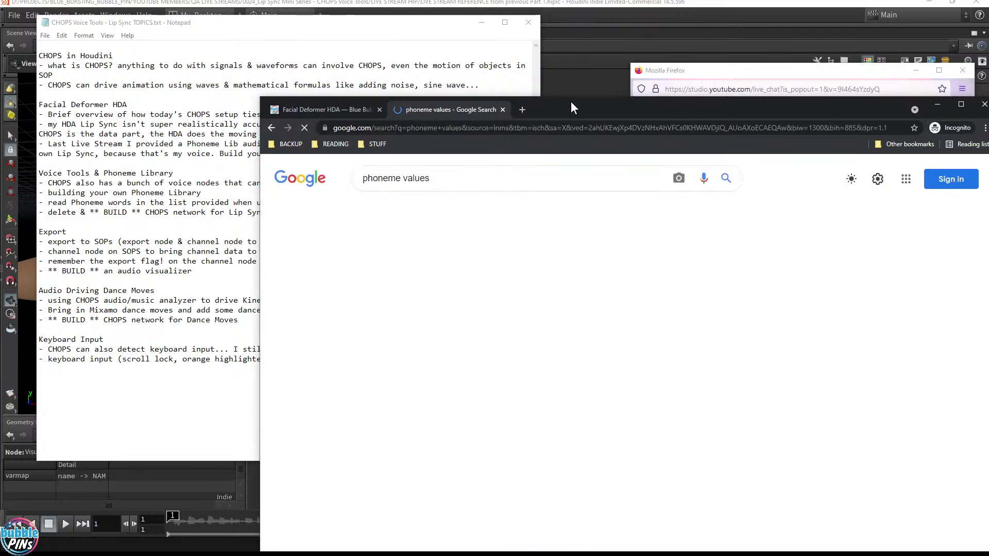
{"action": "left_click_drag", "start_coordinate": [575, 109], "coordinate": [538, 65]}
{"action": "scroll", "coordinate": [592, 309], "scroll_direction": "down", "scroll_amount": 6}
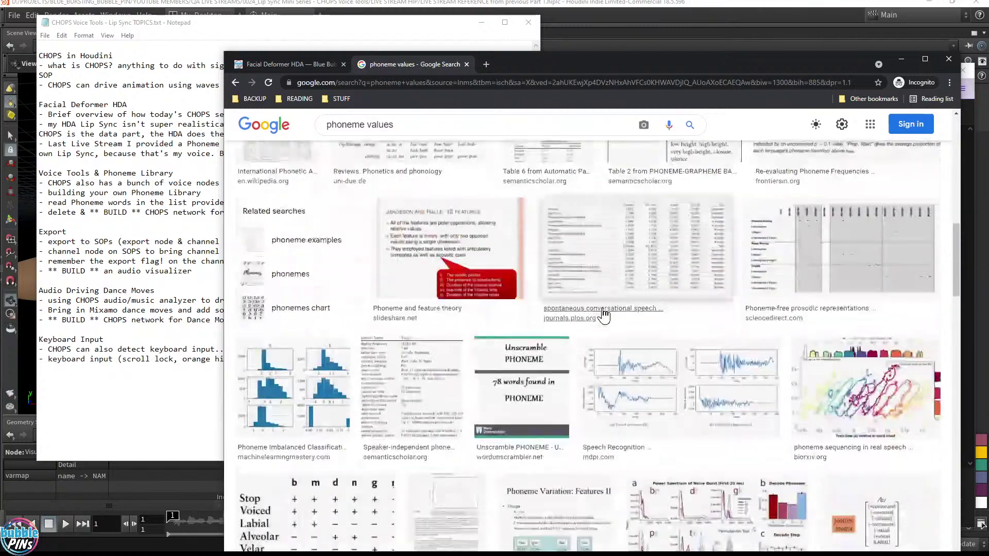
{"action": "scroll", "coordinate": [593, 309], "scroll_direction": "up", "scroll_amount": 6}
Refine the image search to "phoneme values mouth".
{"action": "left_click", "coordinate": [395, 132]}
{"action": "type", "text": "mouth"}
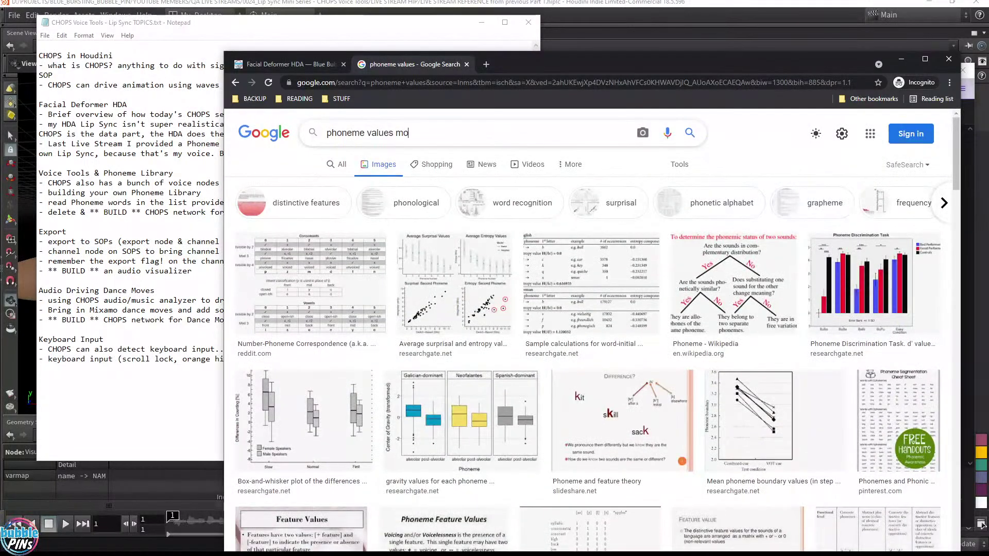
{"action": "key", "text": "Return"}
Look through the image results and shorten the search to "phoneme mouth".
{"action": "double_click", "coordinate": [394, 132]}
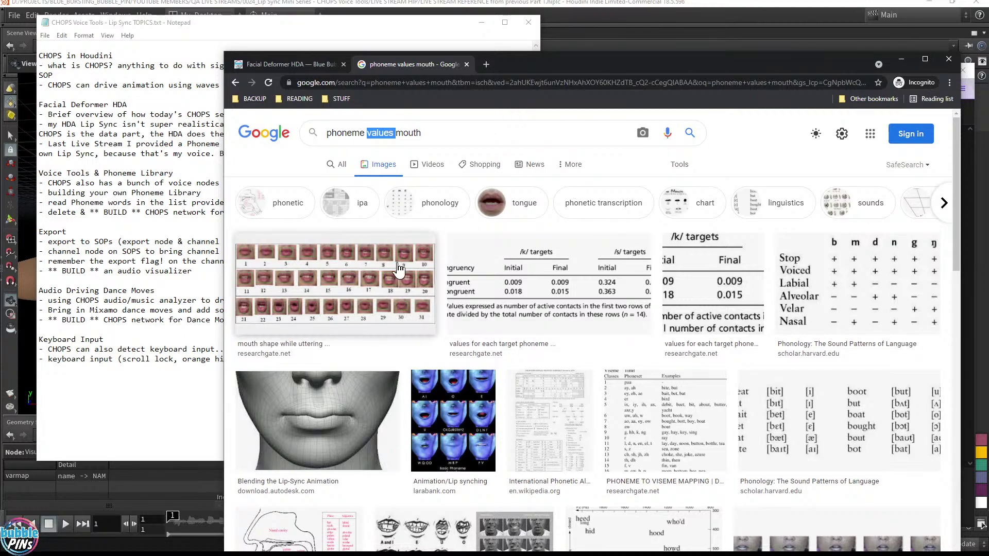
{"action": "scroll", "coordinate": [515, 350], "scroll_direction": "down", "scroll_amount": 20}
{"action": "scroll", "coordinate": [648, 342], "scroll_direction": "up", "scroll_amount": 20}
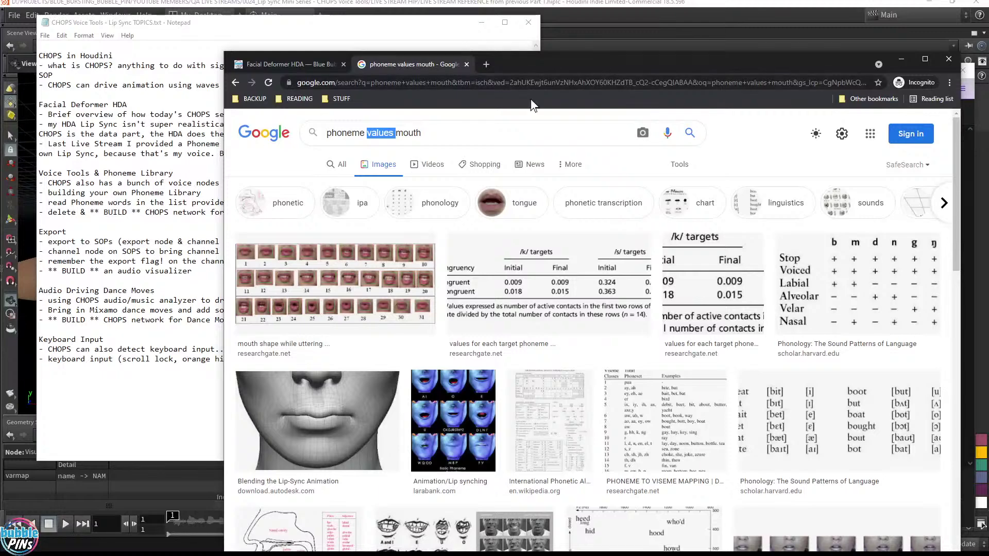
{"action": "key", "text": "BackSpace"}
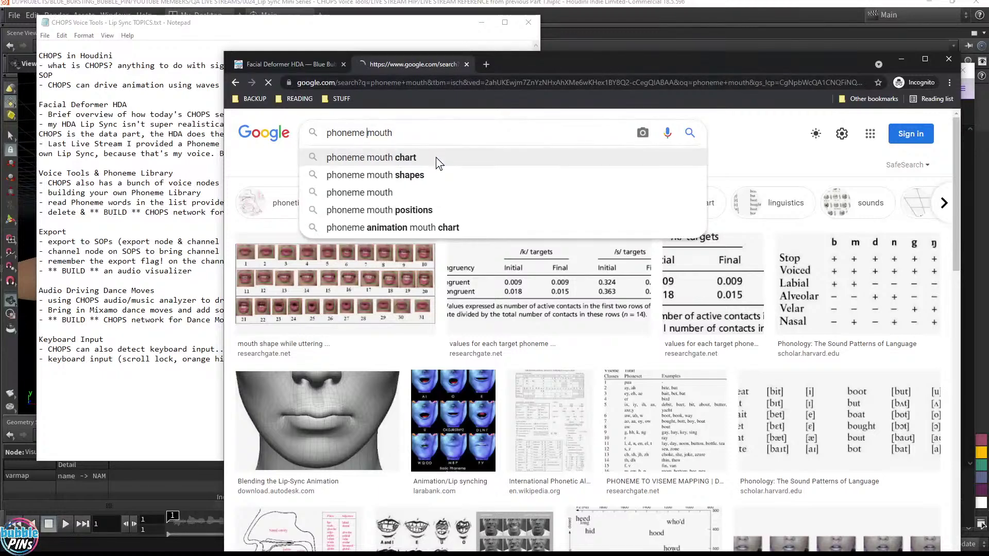
{"action": "key", "text": "Return"}
Search for images of "phoneme lips" and highlight the word phoneme in the query.
{"action": "type", "text": "lips"}
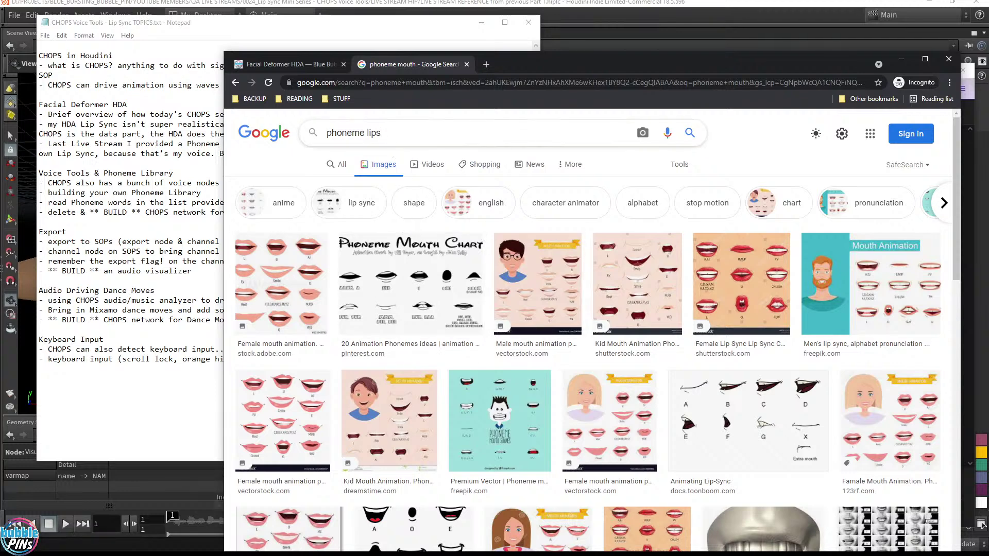
{"action": "key", "text": "Return"}
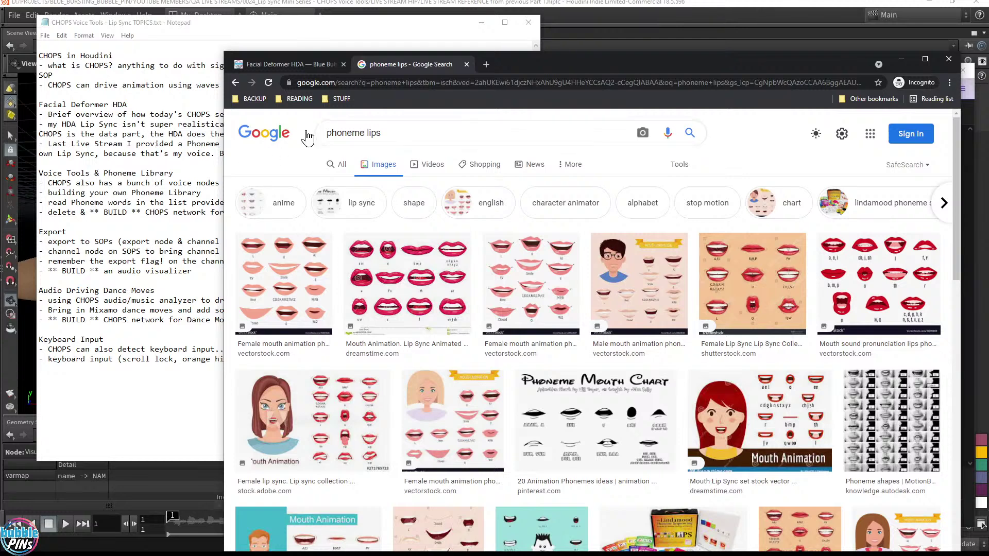
{"action": "double_click", "coordinate": [337, 133]}
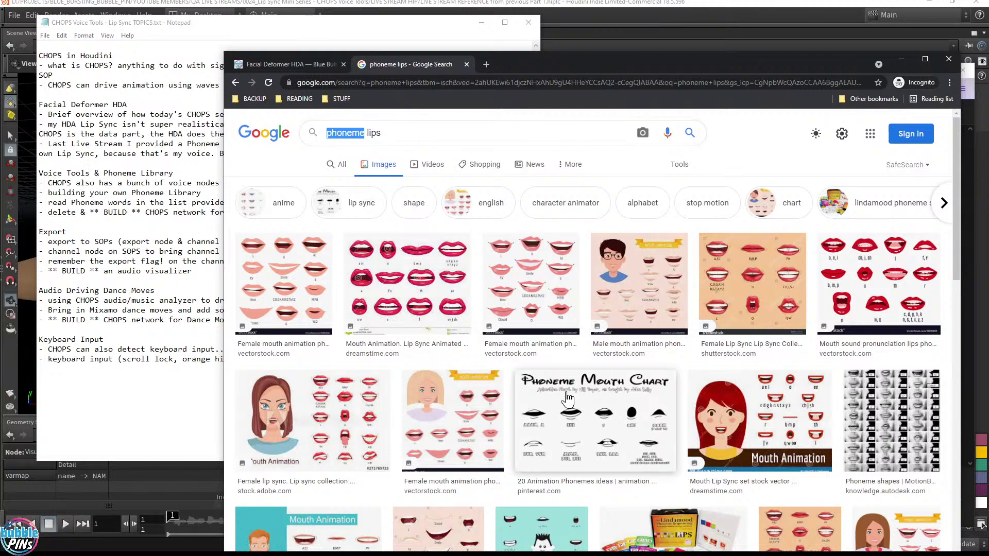
Look through the "phoneme lips" image results for mouth shape charts, and move the browser window off the screen.
{"action": "scroll", "coordinate": [902, 257], "scroll_direction": "down", "scroll_amount": 2}
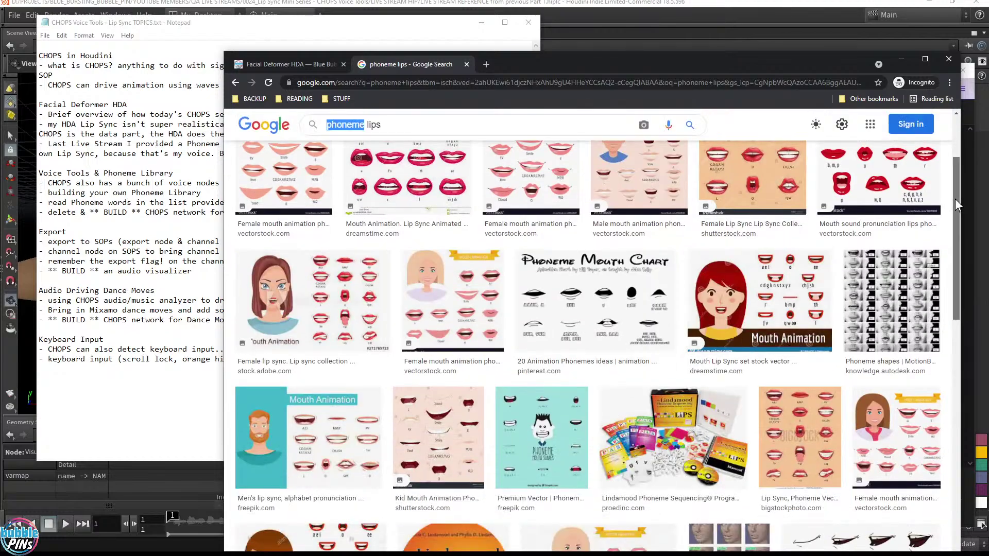
{"action": "left_click_drag", "start_coordinate": [955, 199], "coordinate": [948, 232]}
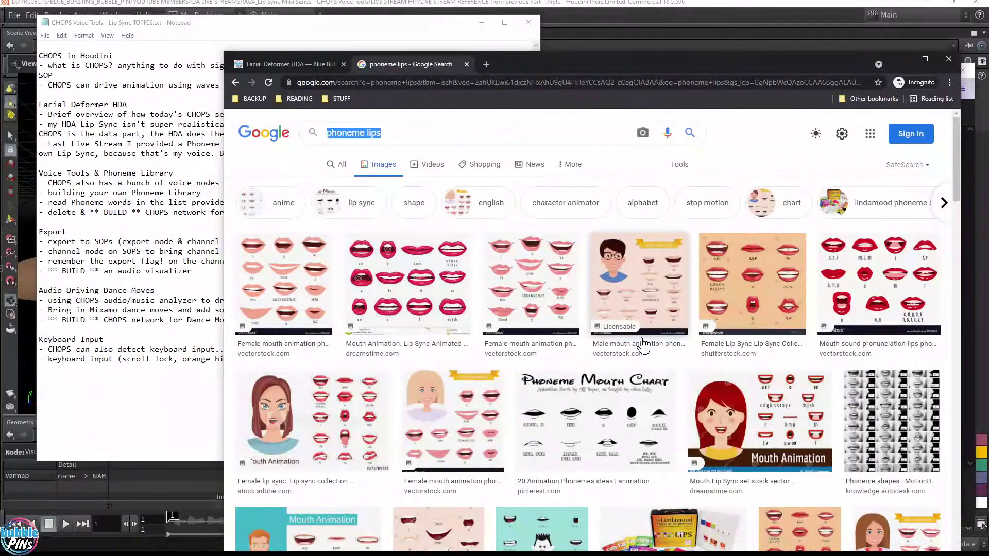
{"action": "scroll", "coordinate": [658, 395], "scroll_direction": "down", "scroll_amount": 6}
{"action": "scroll", "coordinate": [659, 396], "scroll_direction": "down", "scroll_amount": 5}
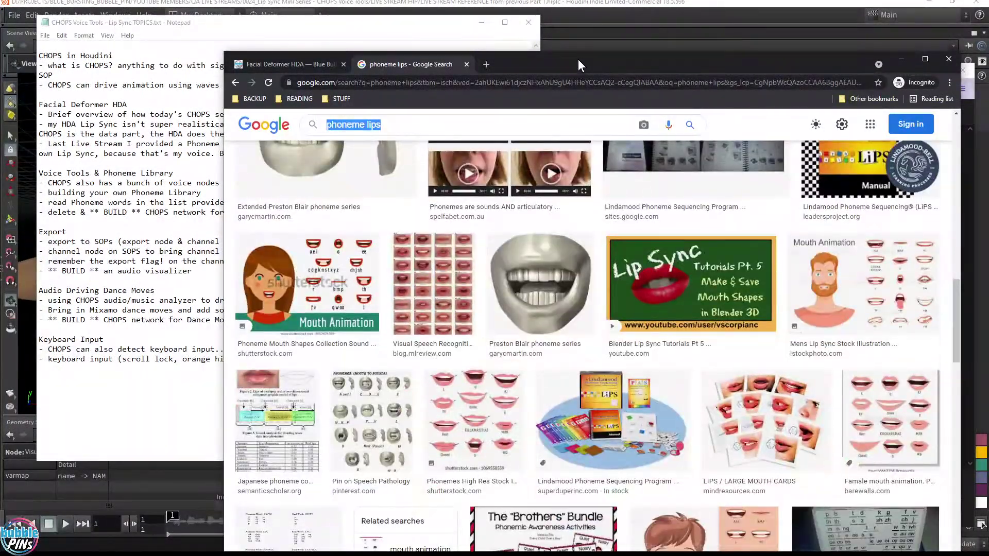
{"action": "scroll", "coordinate": [626, 256], "scroll_direction": "up", "scroll_amount": 1}
{"action": "scroll", "coordinate": [626, 256], "scroll_direction": "down", "scroll_amount": 5}
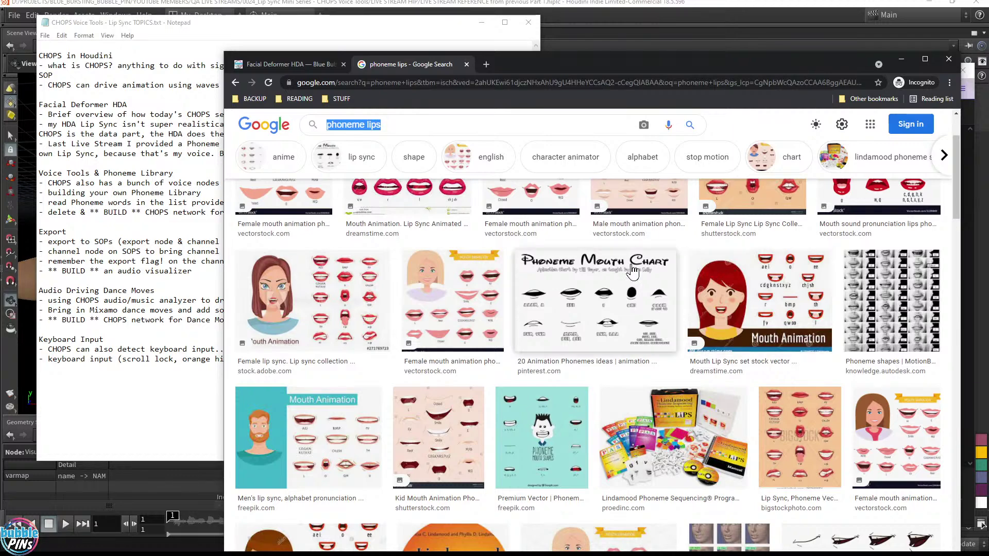
{"action": "left_click_drag", "start_coordinate": [552, 70], "coordinate": [988, 69]}
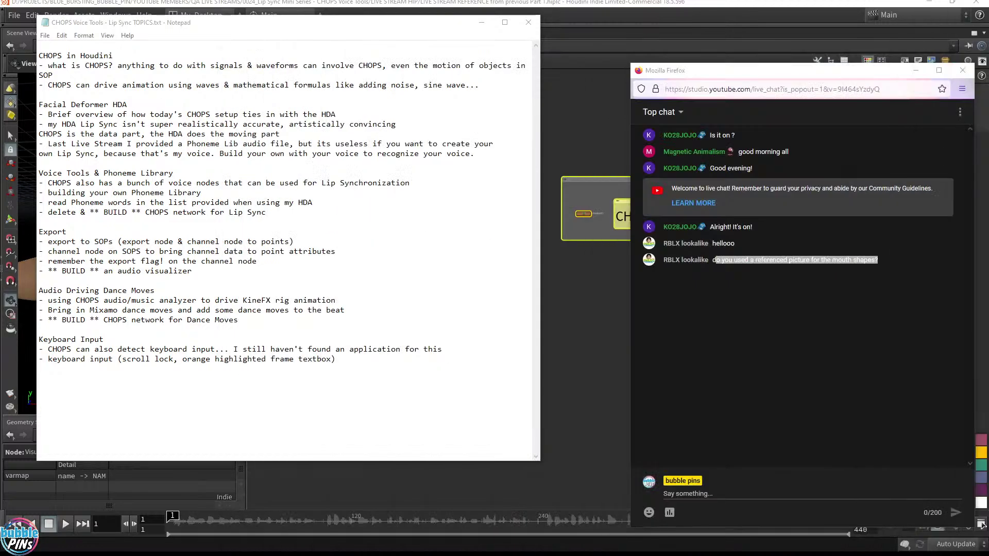
Return to Houdini, open the chopnet1 network inside CHOPS_phoneme_lib and select the phoneme1 node.
{"action": "left_click", "coordinate": [777, 319]}
{"action": "left_click", "coordinate": [620, 292]}
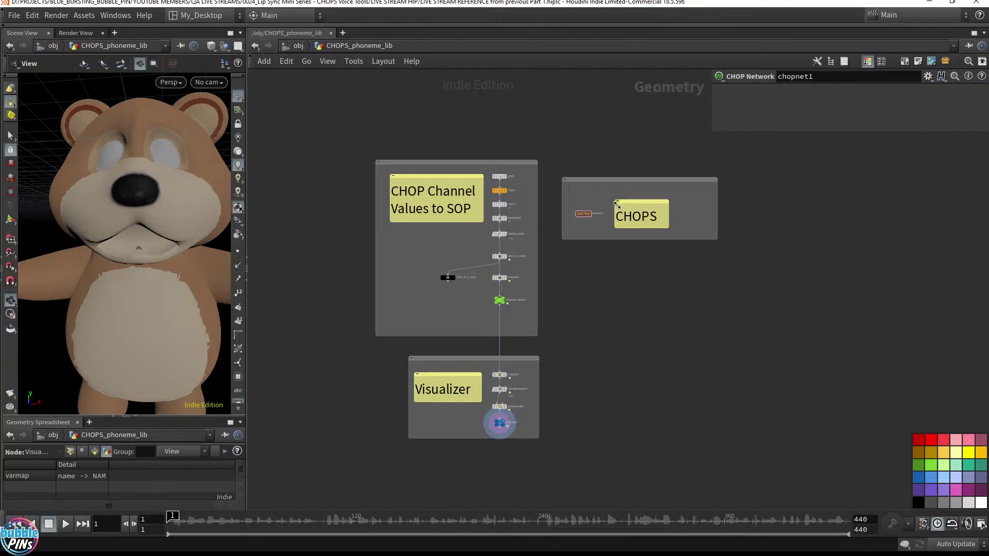
{"action": "double_click", "coordinate": [584, 214]}
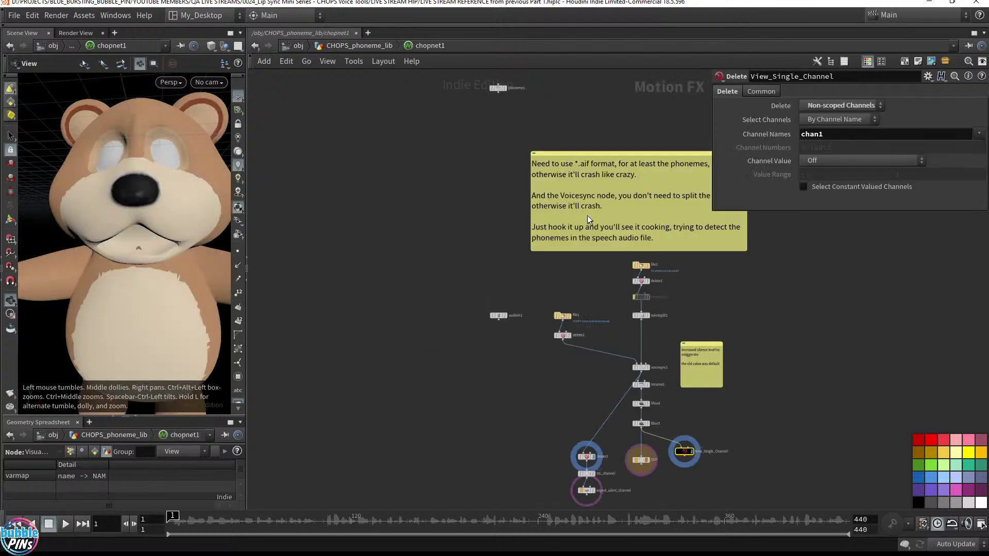
{"action": "scroll", "coordinate": [453, 264], "scroll_direction": "up", "scroll_amount": 5}
{"action": "key", "text": "h"}
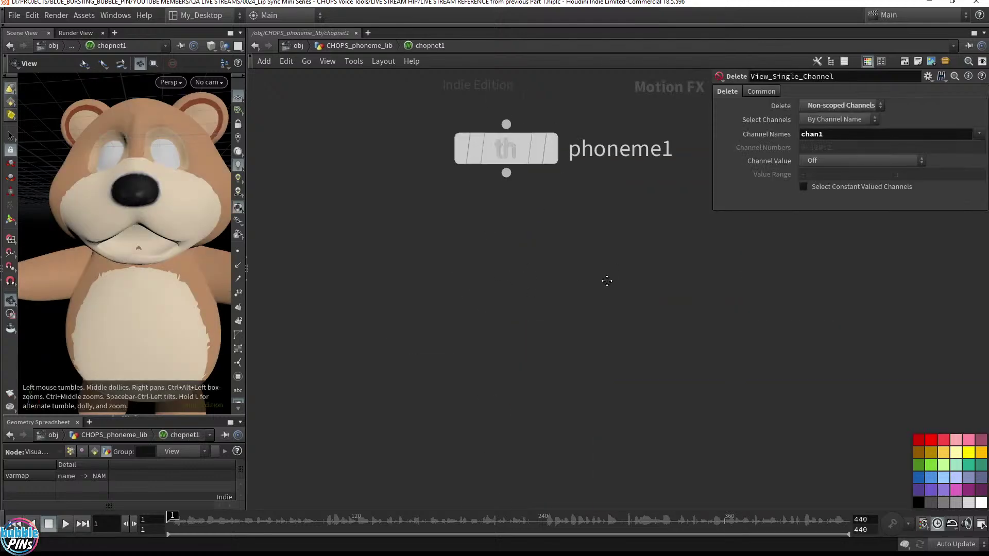
{"action": "left_click_drag", "start_coordinate": [364, 381], "coordinate": [550, 236]}
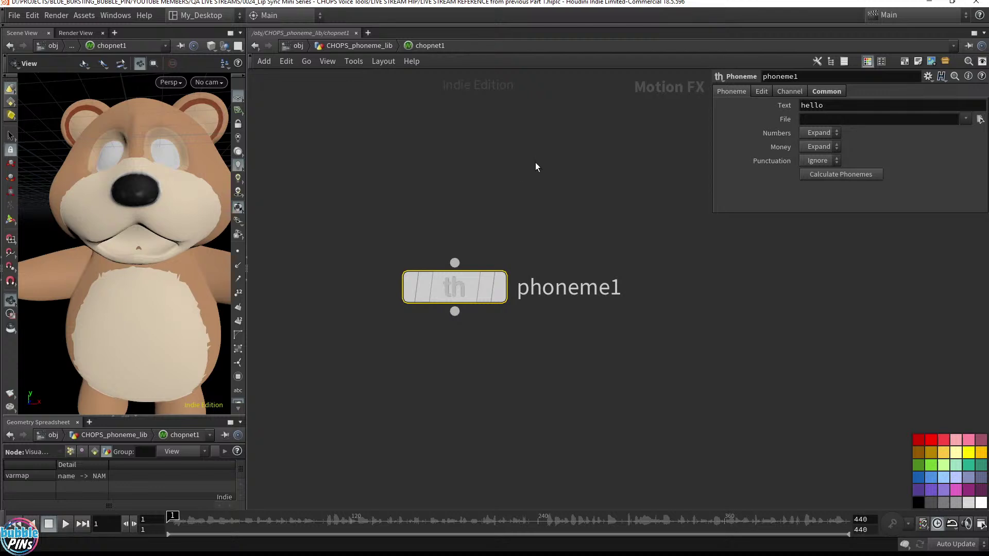
{"action": "key", "text": "Tab"}
{"action": "type", "text": "pho"}
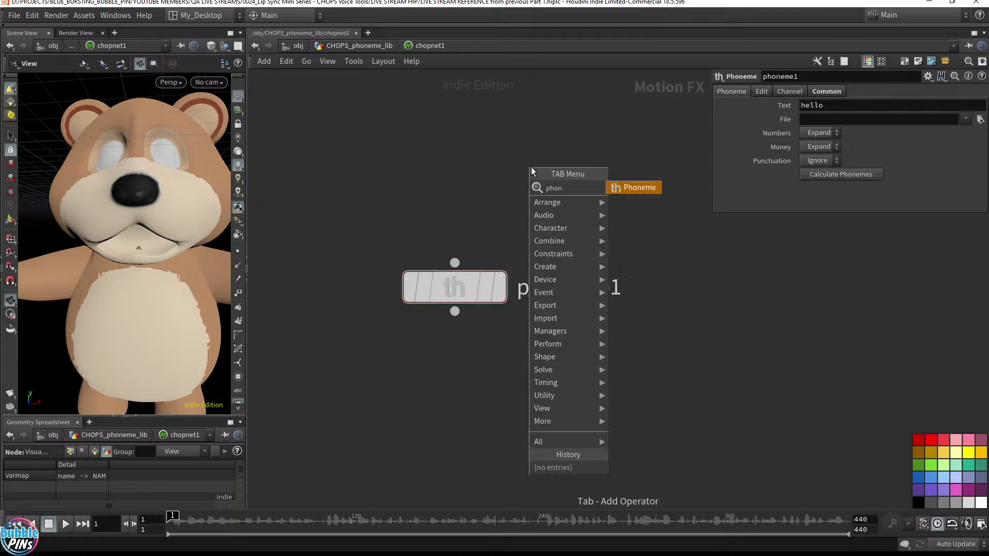
{"action": "key", "text": "Escape"}
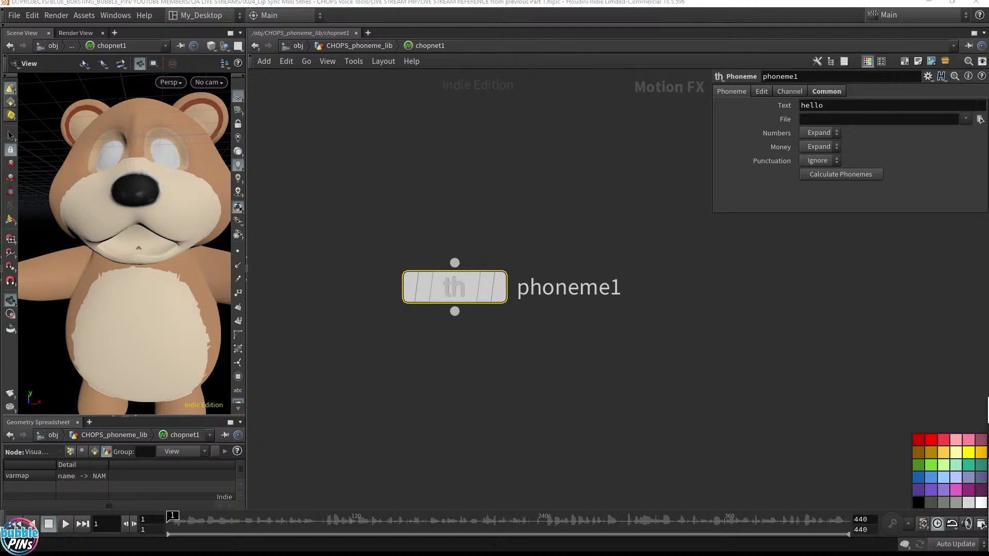
Open the Phoneme node's help page, enlarge its window and bring up the Phoneme Values table.
{"action": "key", "text": "F1"}
{"action": "left_click_drag", "start_coordinate": [554, 213], "coordinate": [345, 94]}
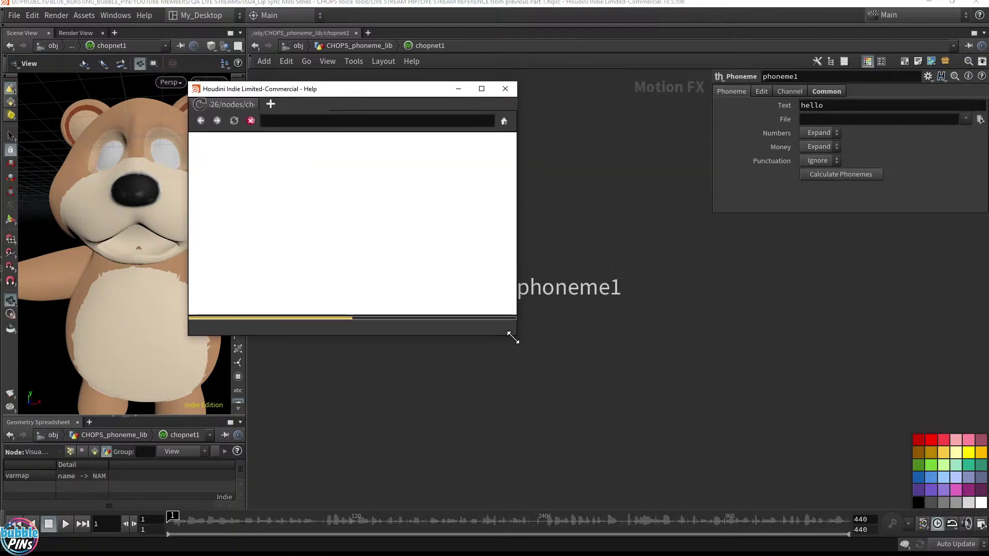
{"action": "left_click_drag", "start_coordinate": [513, 337], "coordinate": [825, 509]}
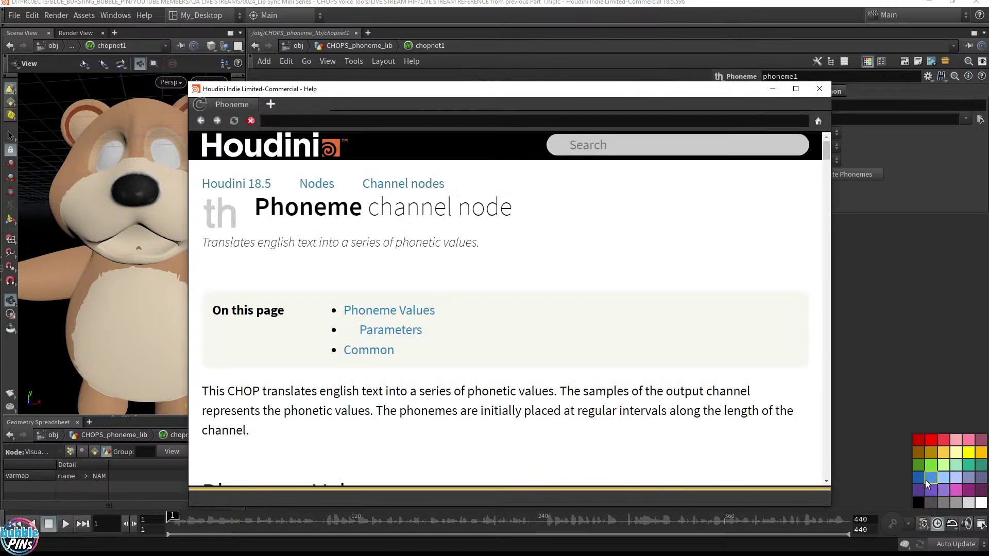
{"action": "scroll", "coordinate": [678, 276], "scroll_direction": "down", "scroll_amount": 5}
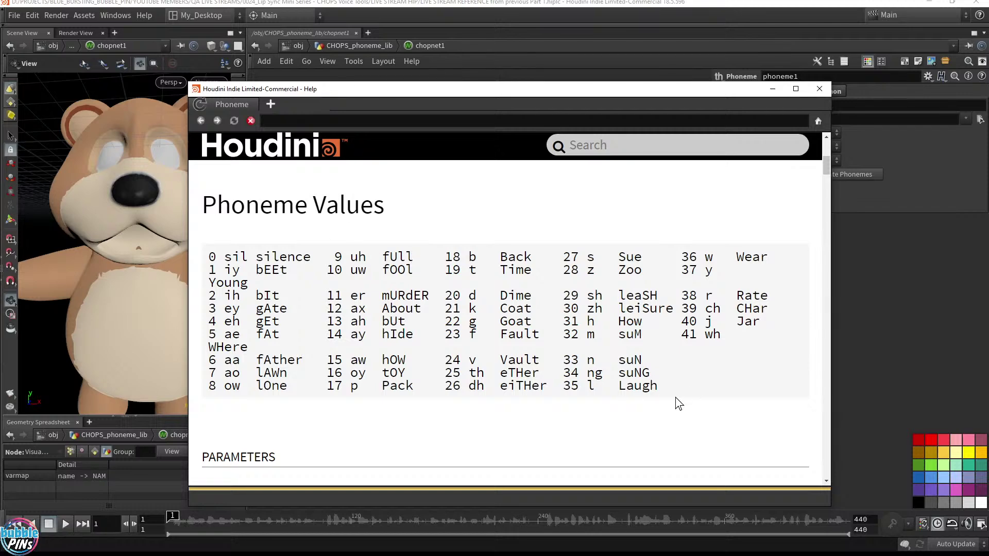
Highlight the Phoneme Values table and individual example words in it, such as Dime and Time.
{"action": "left_click_drag", "start_coordinate": [662, 390], "coordinate": [215, 249]}
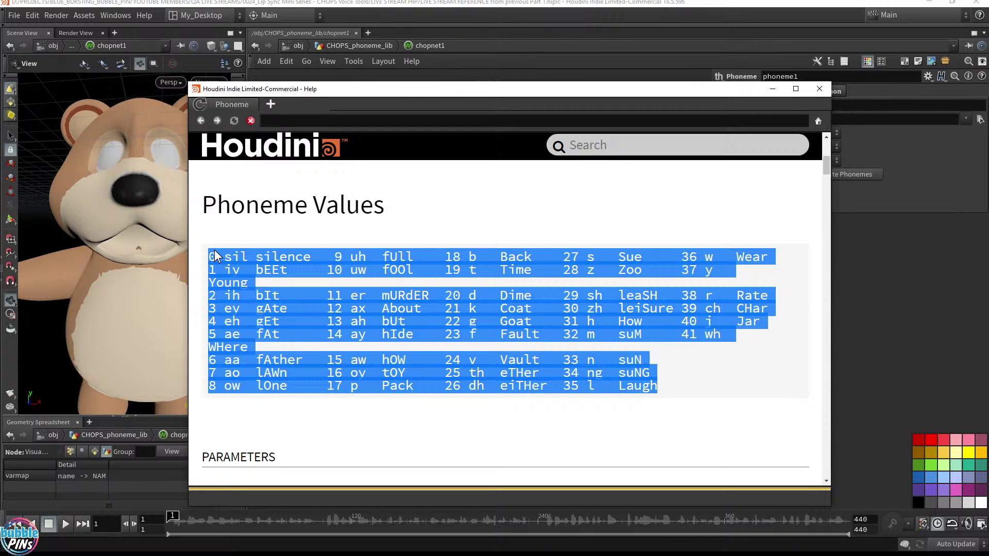
{"action": "left_click", "coordinate": [363, 370]}
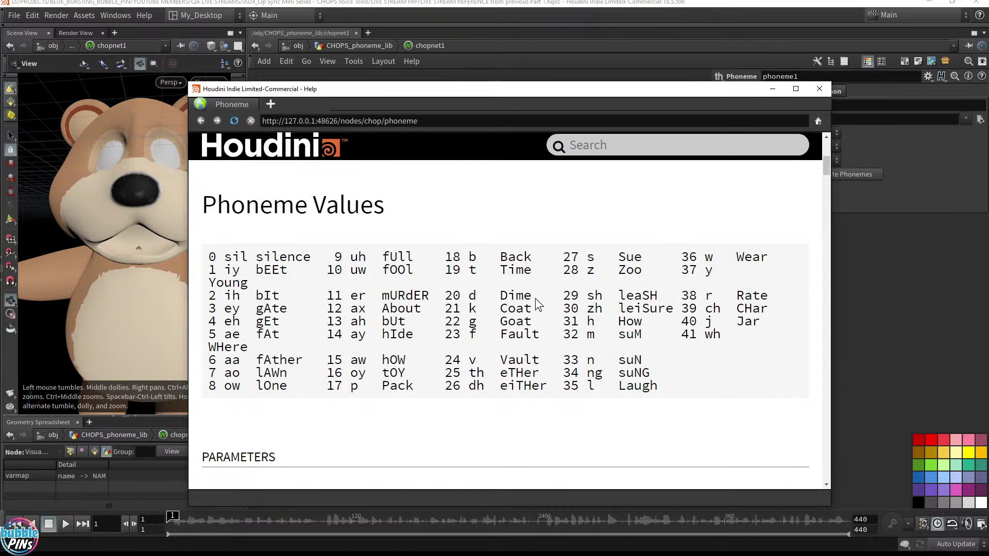
{"action": "left_click_drag", "start_coordinate": [536, 298], "coordinate": [499, 270]}
{"action": "left_click", "coordinate": [499, 271]}
Check the live chat for messages, minimize it and close the Phoneme help window.
{"action": "key", "text": "alt+Tab"}
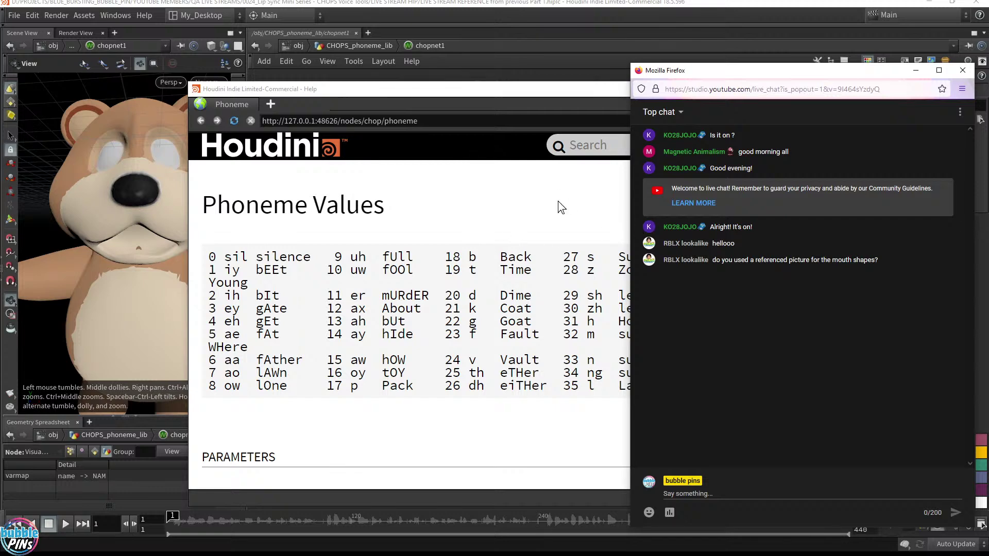
{"action": "left_click", "coordinate": [916, 70]}
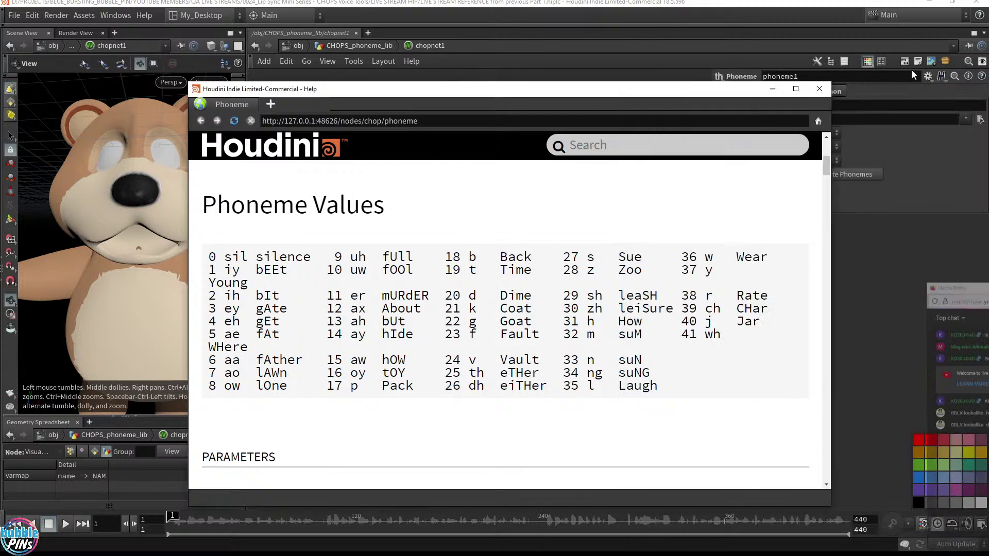
{"action": "left_click", "coordinate": [820, 89]}
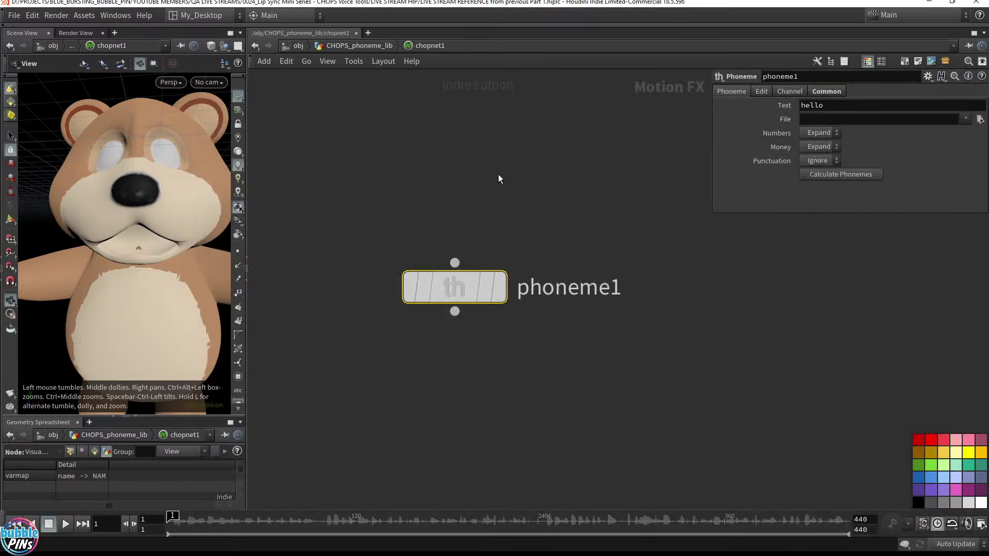
Go up to the object level, open the Character_Lip_Sync network and select the Facial_Phoneme_for_CHOPS1 node.
{"action": "left_click", "coordinate": [353, 46]}
{"action": "left_click", "coordinate": [300, 46]}
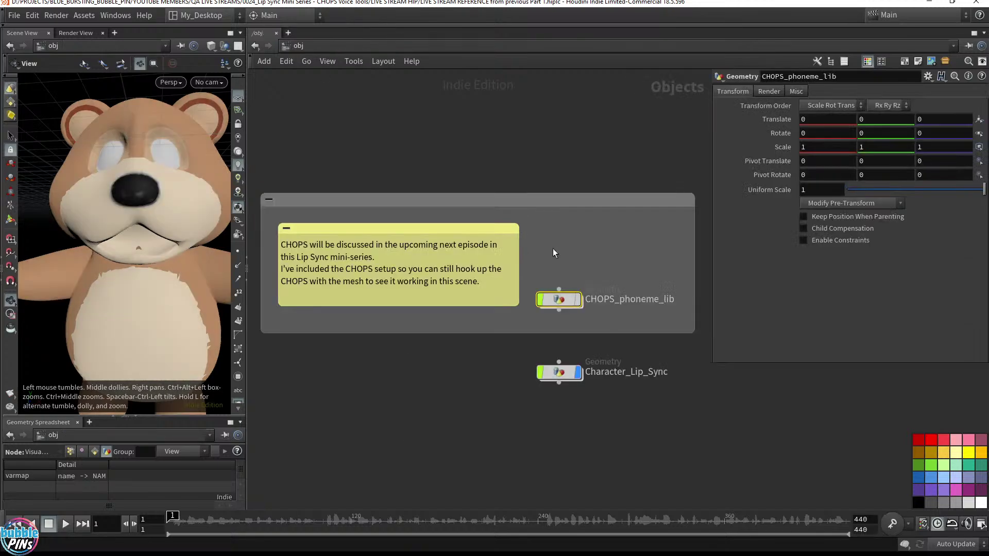
{"action": "double_click", "coordinate": [554, 375]}
{"action": "scroll", "coordinate": [602, 354], "scroll_direction": "down", "scroll_amount": 3}
{"action": "middle_click_drag", "start_coordinate": [602, 353], "coordinate": [627, 364]}
{"action": "scroll", "coordinate": [627, 364], "scroll_direction": "up", "scroll_amount": 2}
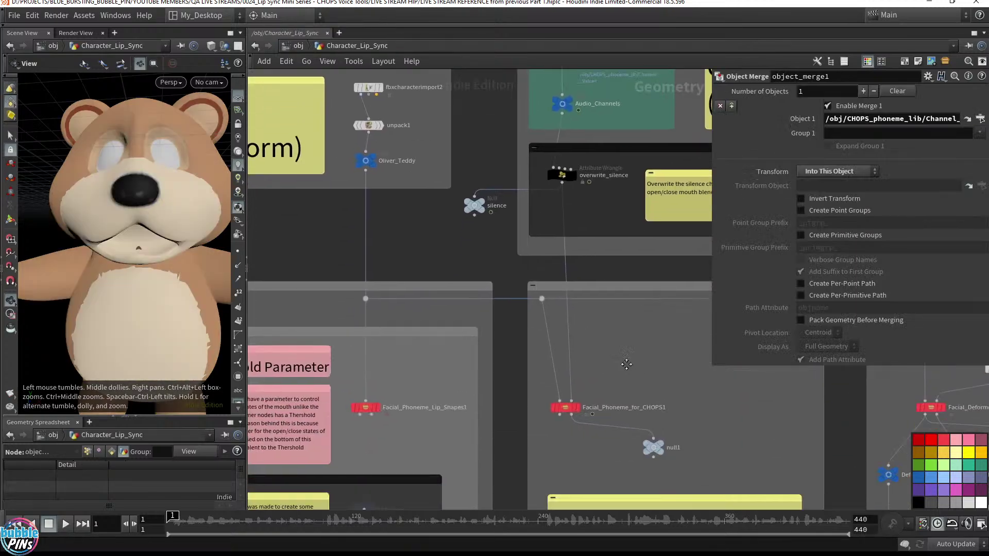
{"action": "scroll", "coordinate": [626, 364], "scroll_direction": "down", "scroll_amount": 2}
{"action": "left_click_drag", "start_coordinate": [604, 272], "coordinate": [547, 338]}
{"action": "scroll", "coordinate": [555, 329], "scroll_direction": "up", "scroll_amount": 5}
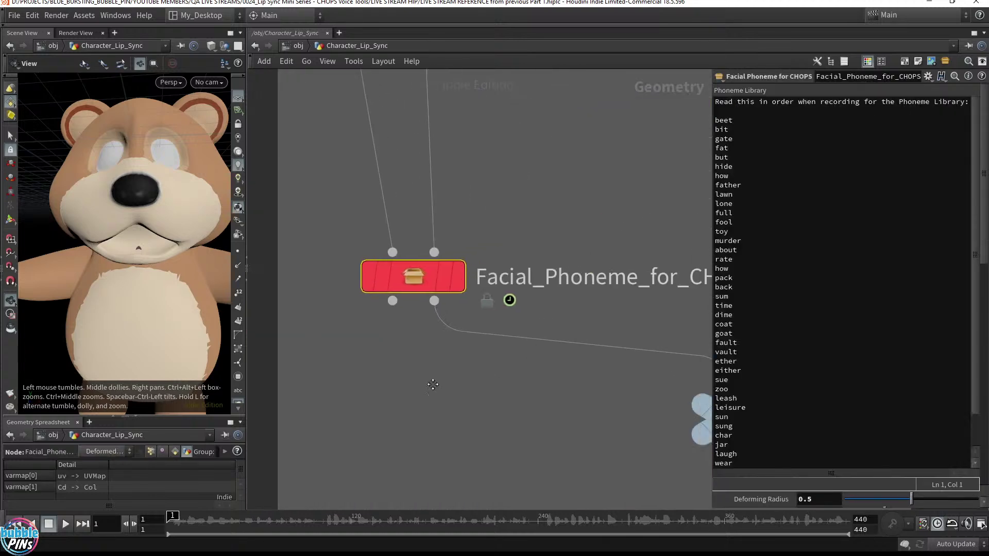
{"action": "middle_click_drag", "start_coordinate": [433, 384], "coordinate": [352, 393]}
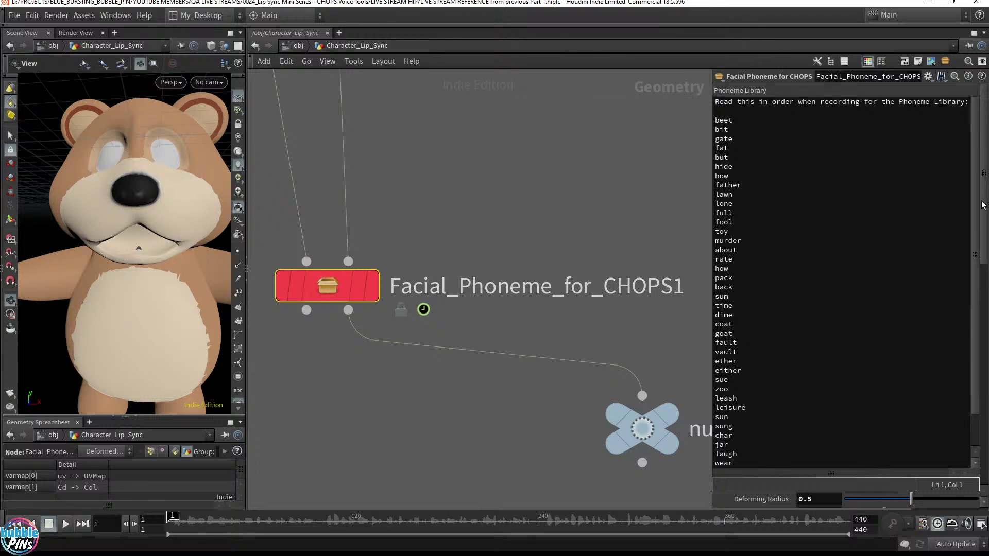
Read the Phoneme Library word list on Facial_Phoneme_for_CHOPS1 and continue down to its mouth landmark parameters.
{"action": "scroll", "coordinate": [974, 222], "scroll_direction": "down", "scroll_amount": 1}
{"action": "scroll", "coordinate": [974, 222], "scroll_direction": "down", "scroll_amount": 3}
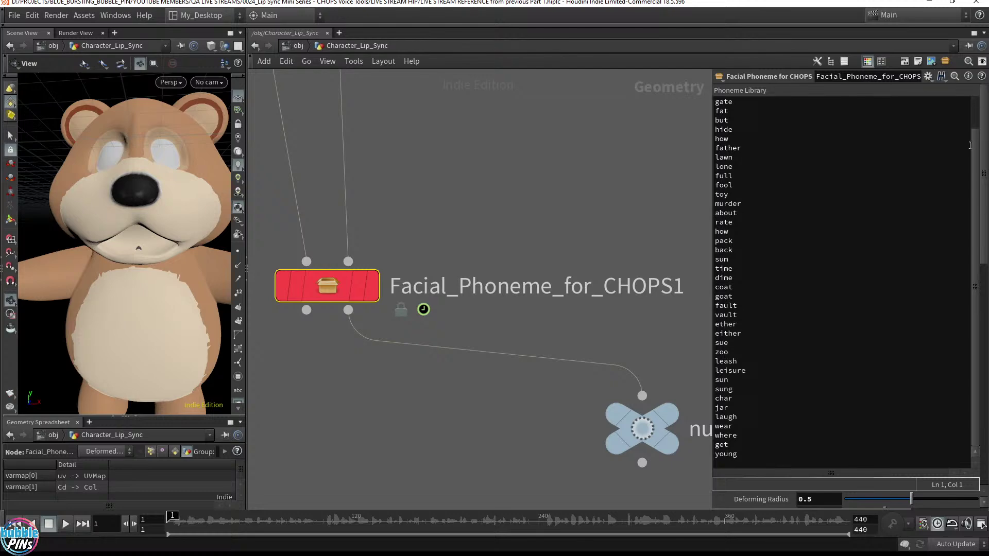
{"action": "left_click_drag", "start_coordinate": [985, 173], "coordinate": [982, 420]}
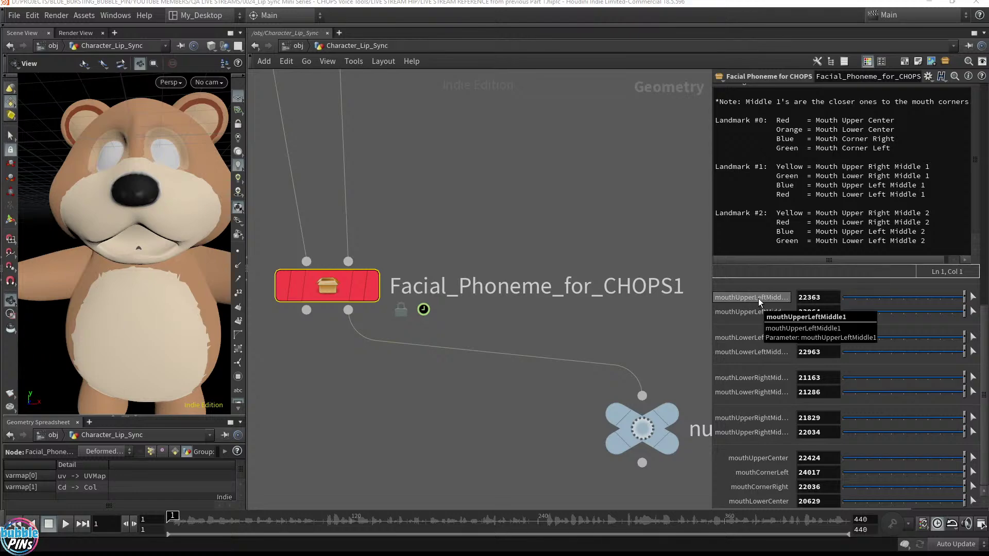
Switch to the browser's Facial Deformer HDA page, examine the lip landmarks reference and colored landmark groups, and move the window away.
{"action": "left_click_drag", "start_coordinate": [988, 41], "coordinate": [338, 34]}
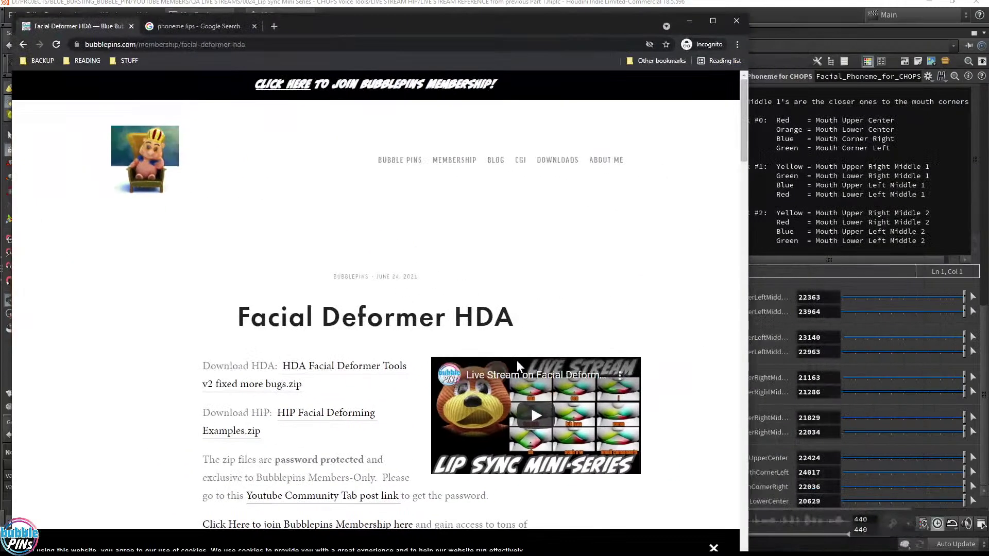
{"action": "scroll", "coordinate": [521, 320], "scroll_direction": "down", "scroll_amount": 10}
{"action": "scroll", "coordinate": [522, 318], "scroll_direction": "down", "scroll_amount": 8}
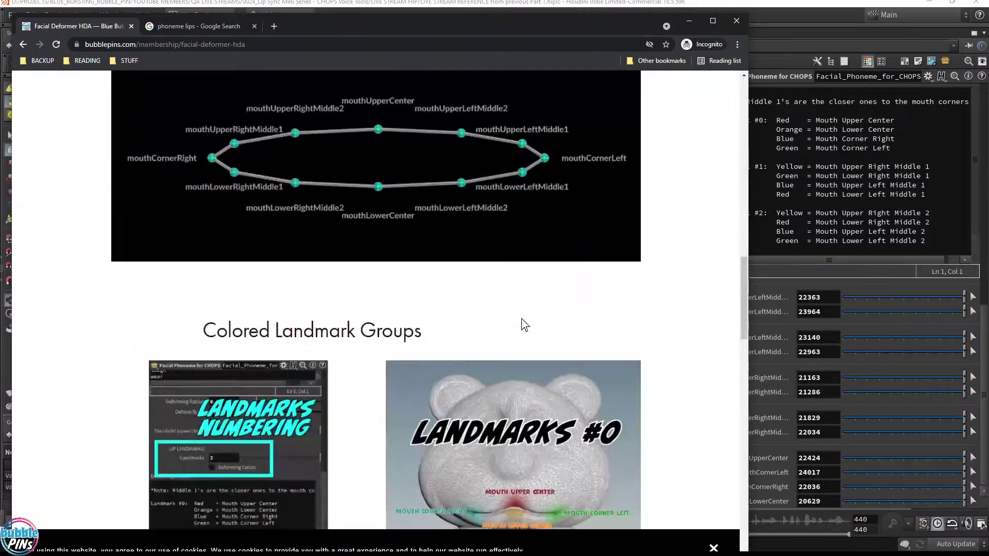
{"action": "scroll", "coordinate": [521, 324], "scroll_direction": "up", "scroll_amount": 3}
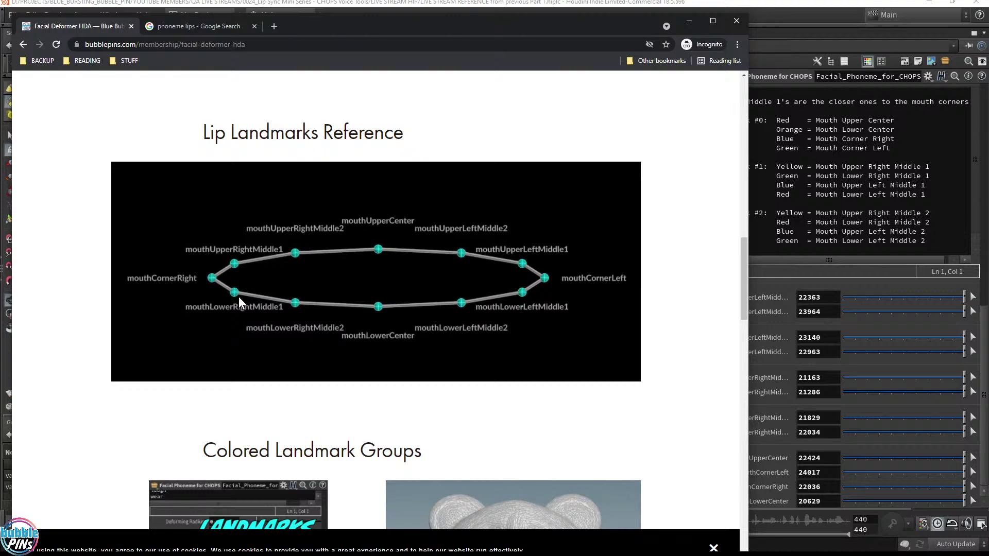
{"action": "scroll", "coordinate": [378, 255], "scroll_direction": "down", "scroll_amount": 15}
{"action": "scroll", "coordinate": [402, 155], "scroll_direction": "up", "scroll_amount": 8}
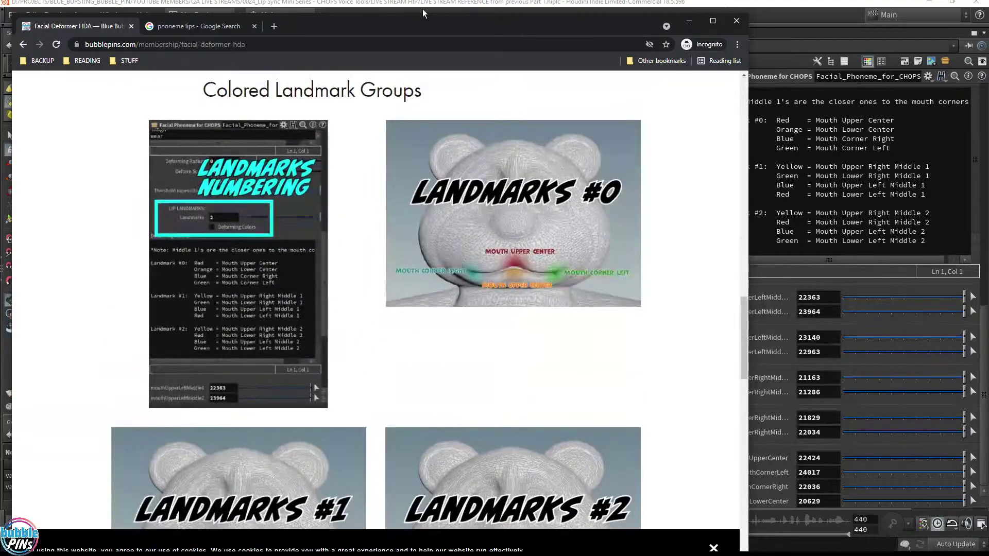
{"action": "left_click_drag", "start_coordinate": [404, 21], "coordinate": [988, 47]}
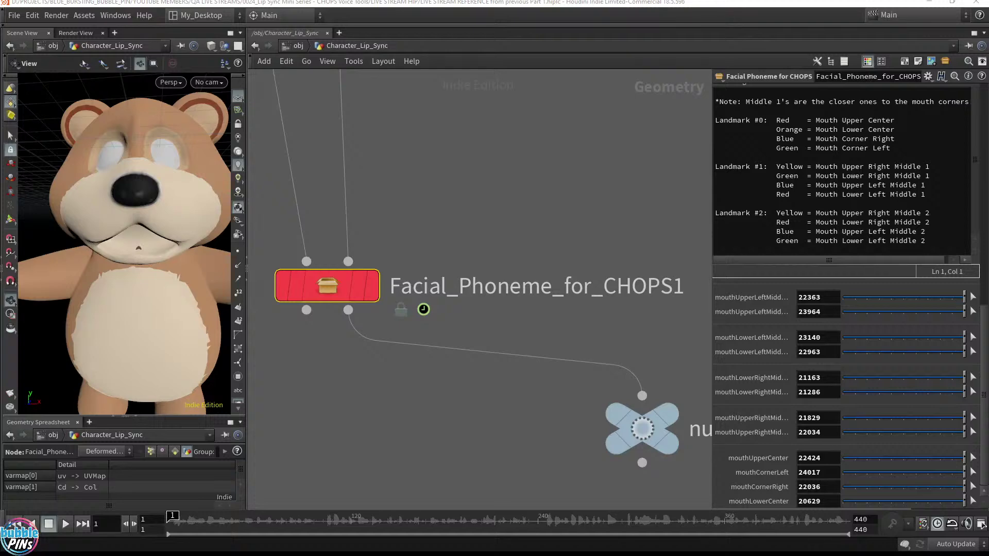
Select object_merge1 in the Audio Channels group and jump to the Channel_Values node it references.
{"action": "scroll", "coordinate": [560, 138], "scroll_direction": "down", "scroll_amount": 6}
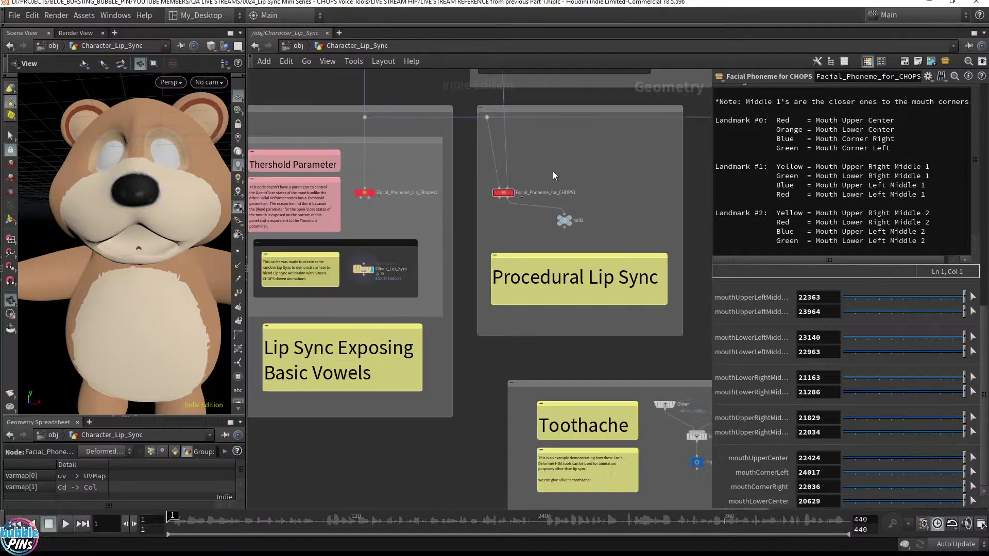
{"action": "middle_click_drag", "start_coordinate": [602, 165], "coordinate": [574, 280]}
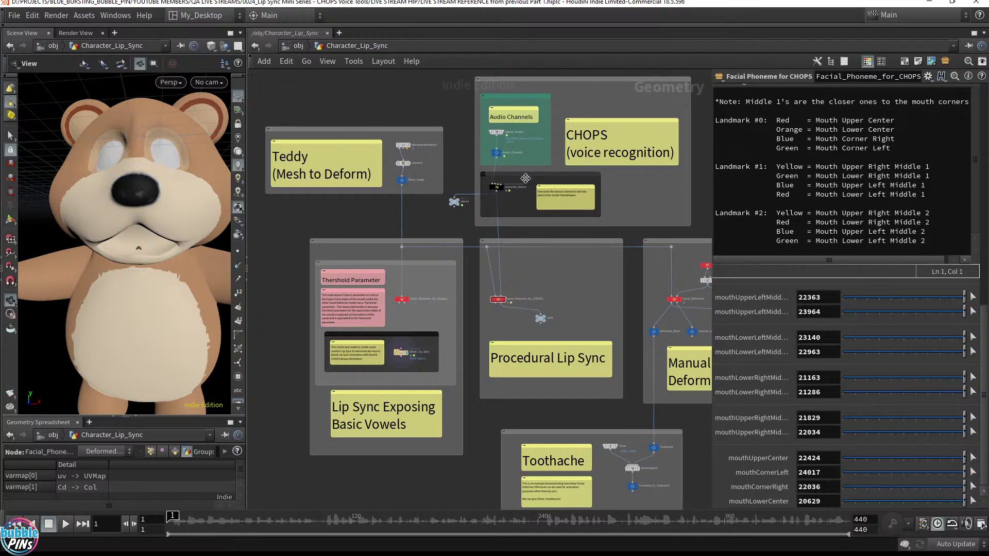
{"action": "scroll", "coordinate": [514, 179], "scroll_direction": "up", "scroll_amount": 5}
{"action": "middle_click_drag", "start_coordinate": [558, 124], "coordinate": [527, 259]}
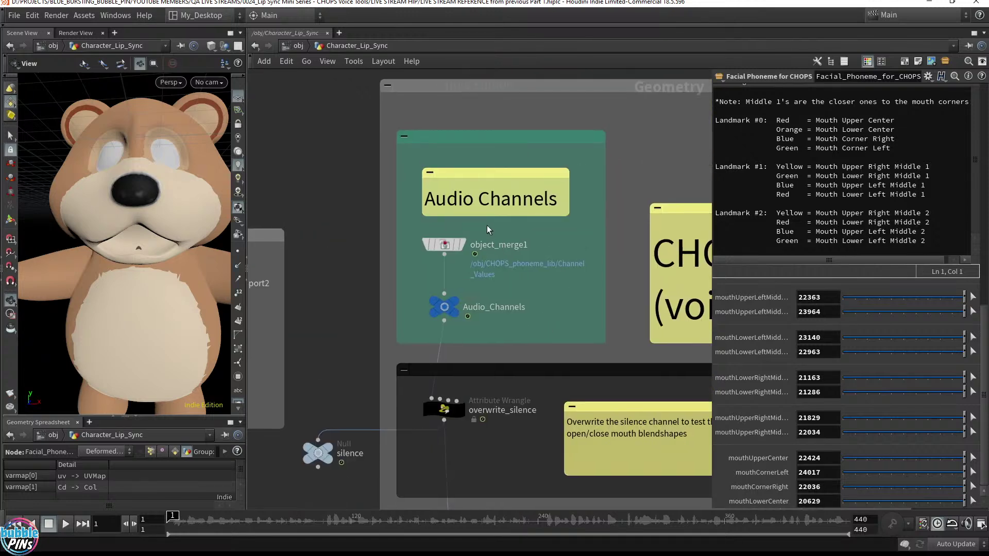
{"action": "left_click", "coordinate": [487, 242]}
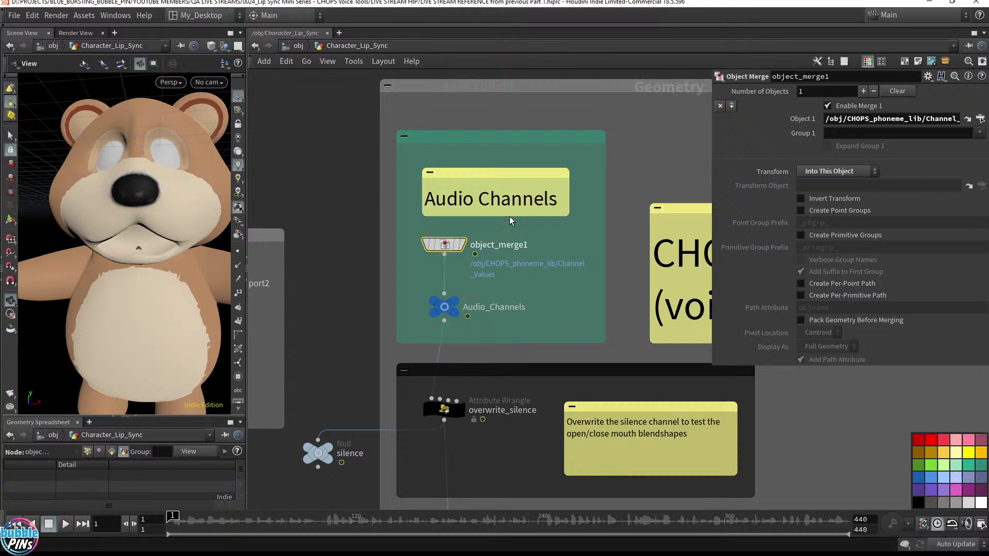
{"action": "left_click", "coordinate": [968, 119]}
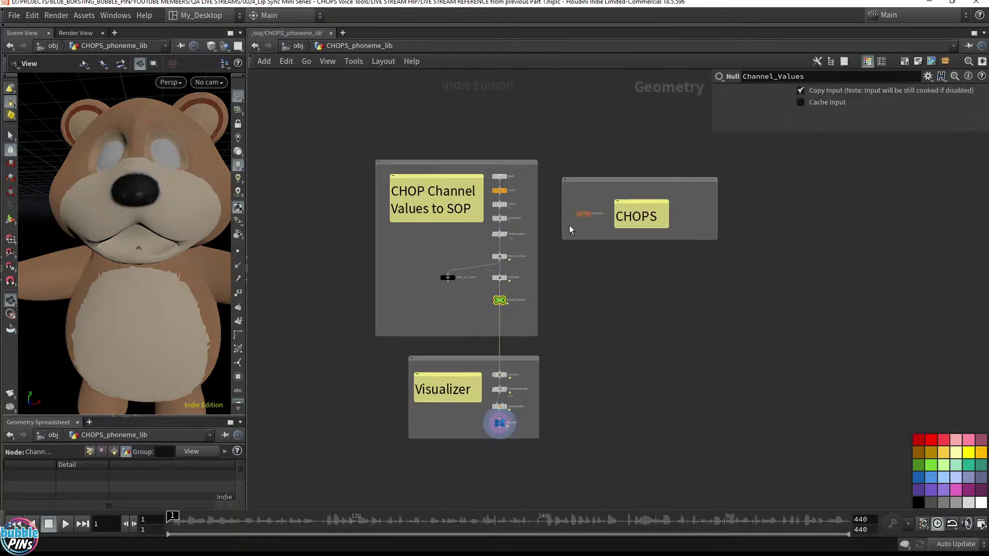
Go up to the object level, highlight the group holding CHOPS_phoneme_lib, and reopen the CHOPS_phoneme_lib network.
{"action": "left_click", "coordinate": [297, 45]}
{"action": "left_click_drag", "start_coordinate": [290, 139], "coordinate": [731, 344]}
{"action": "left_click", "coordinate": [784, 403]}
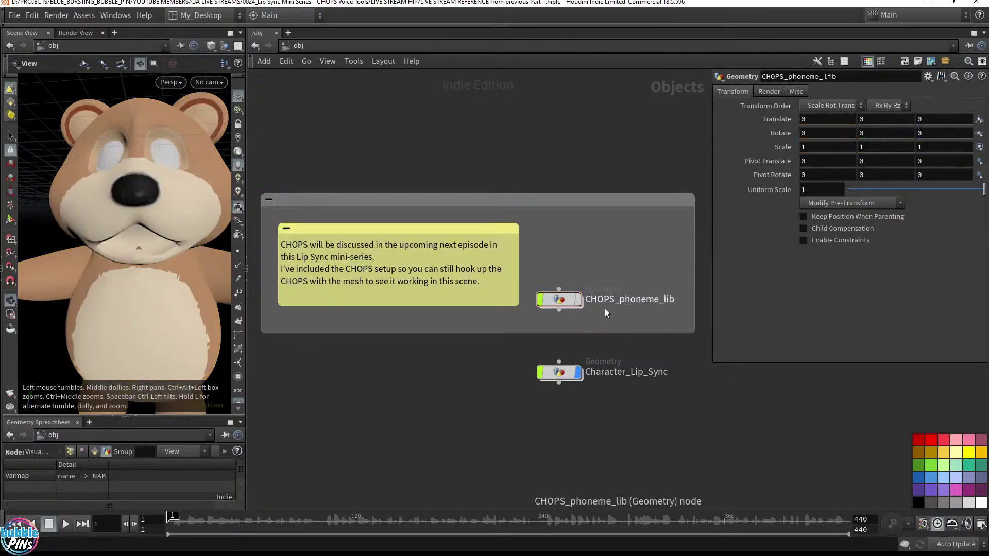
{"action": "double_click", "coordinate": [565, 302]}
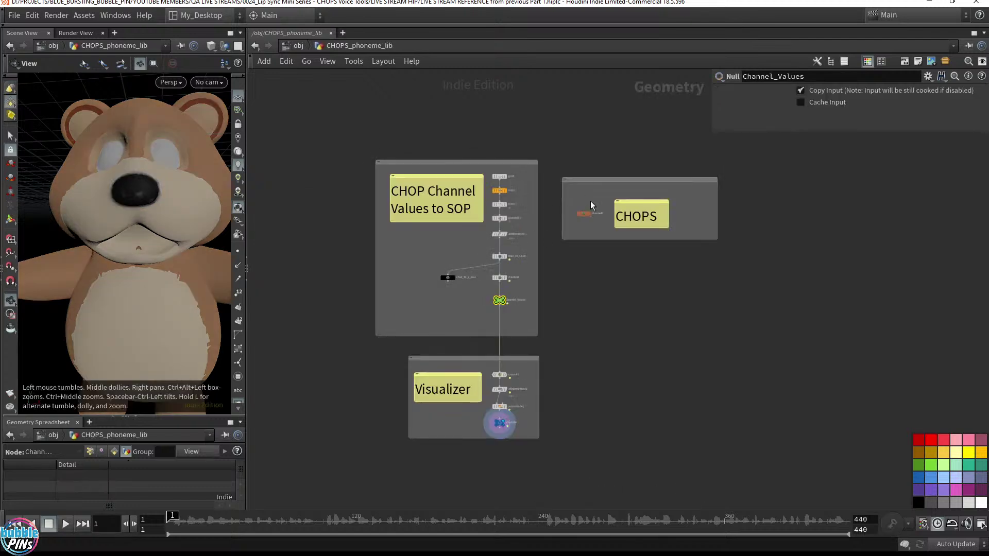
Examine the CHOP Channel Values to SOP and Visualizer node groups and the chopnet1 node in the CHOPS group.
{"action": "left_click_drag", "start_coordinate": [325, 122], "coordinate": [548, 486]}
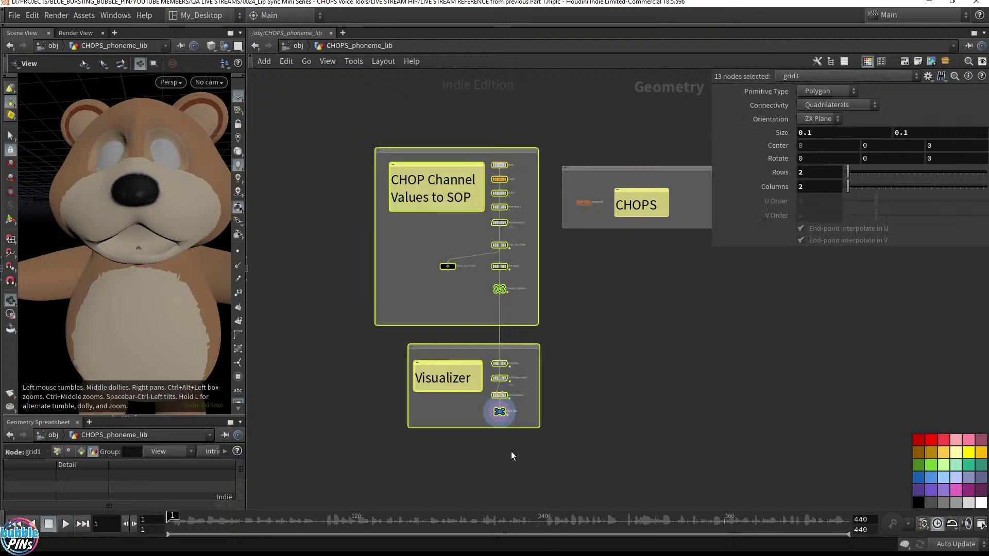
{"action": "left_click_drag", "start_coordinate": [349, 122], "coordinate": [539, 462]}
{"action": "left_click_drag", "start_coordinate": [342, 127], "coordinate": [550, 434]}
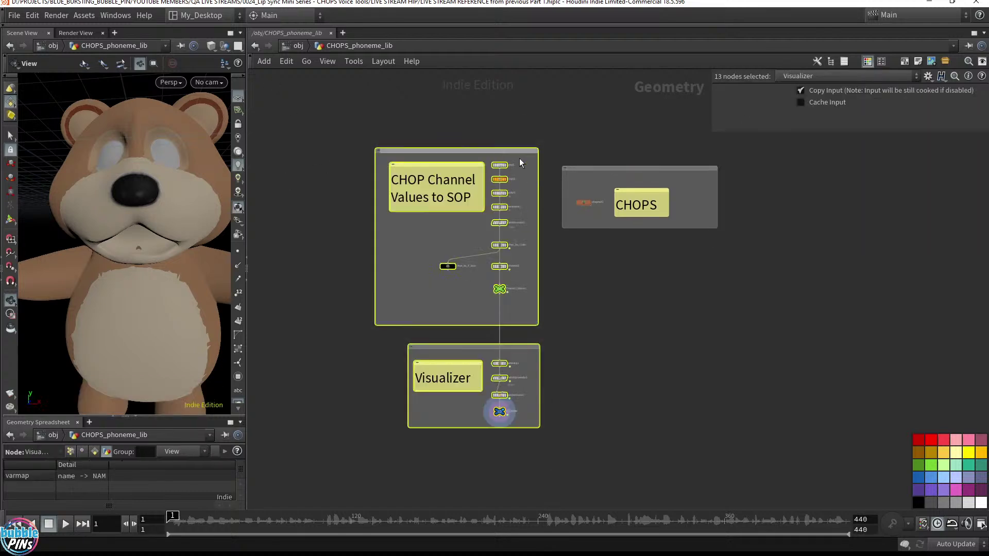
{"action": "left_click", "coordinate": [465, 112]}
{"action": "left_click_drag", "start_coordinate": [599, 176], "coordinate": [576, 219]}
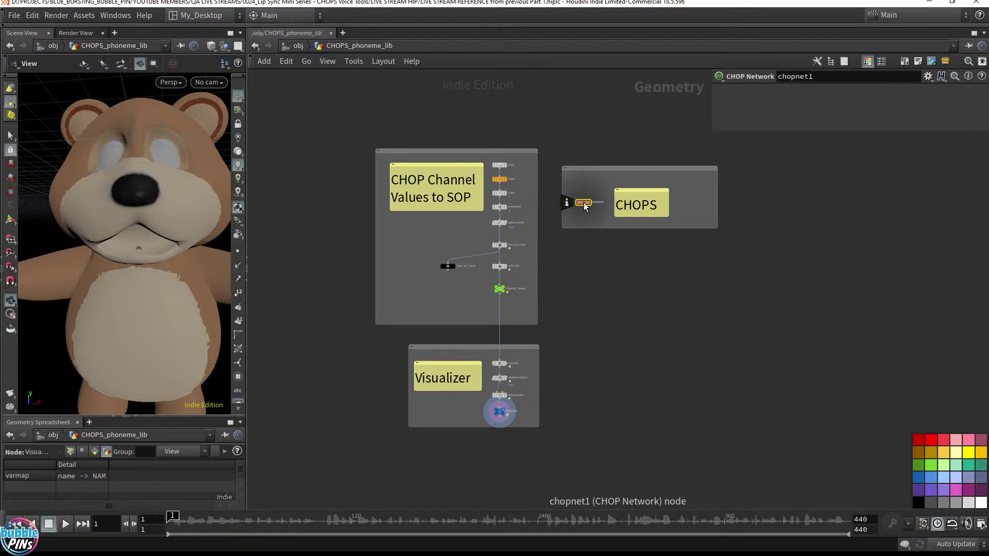
{"action": "left_click_drag", "start_coordinate": [322, 101], "coordinate": [561, 447]}
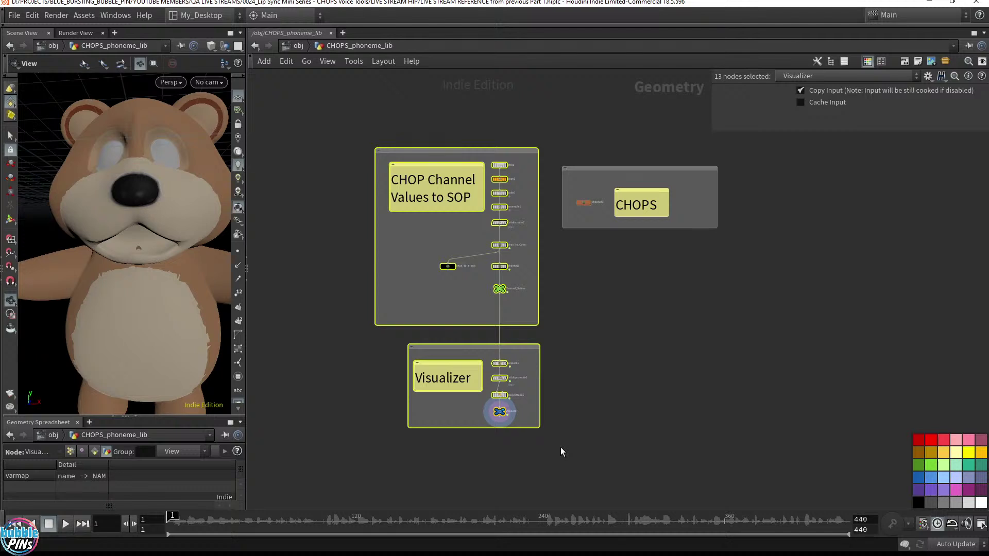
Select the Visualizer null and hide all other objects in the viewport.
{"action": "scroll", "coordinate": [473, 401], "scroll_direction": "up", "scroll_amount": 5}
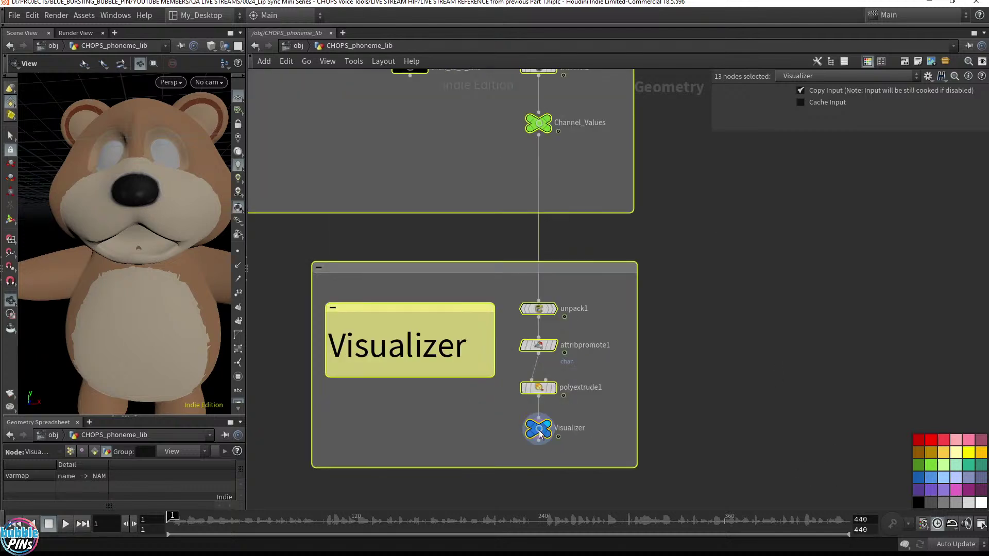
{"action": "left_click", "coordinate": [552, 432]}
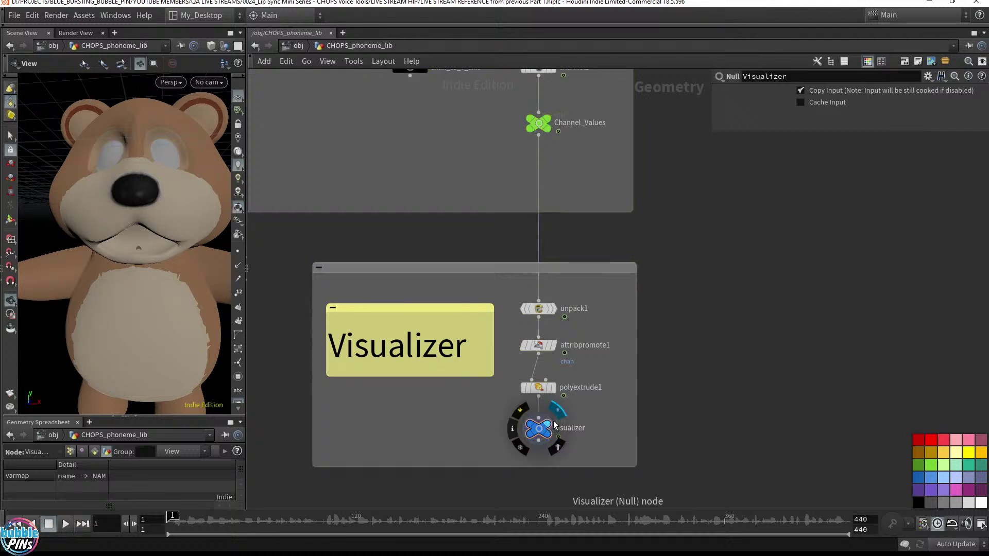
{"action": "left_click", "coordinate": [224, 45]}
{"action": "left_click", "coordinate": [260, 95]}
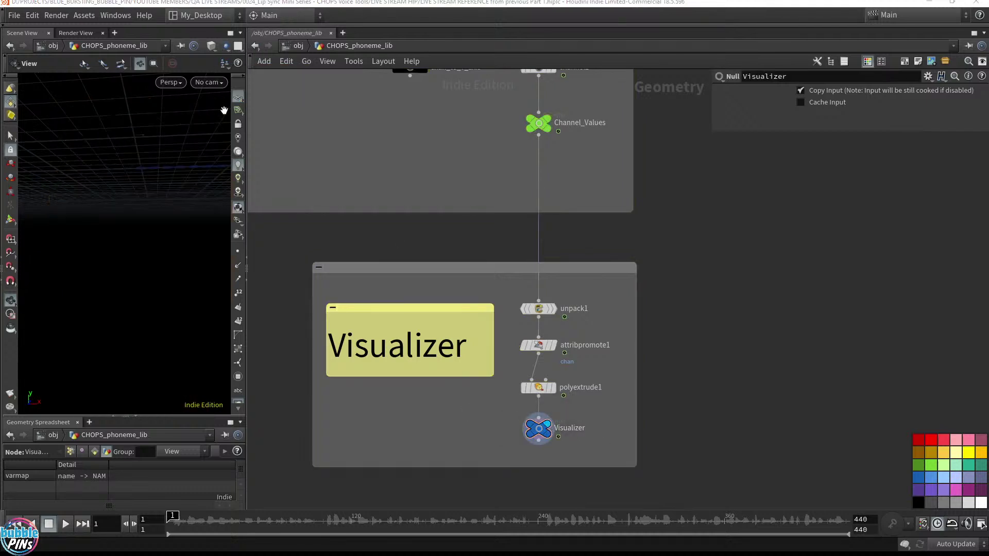
{"action": "key", "text": "f"}
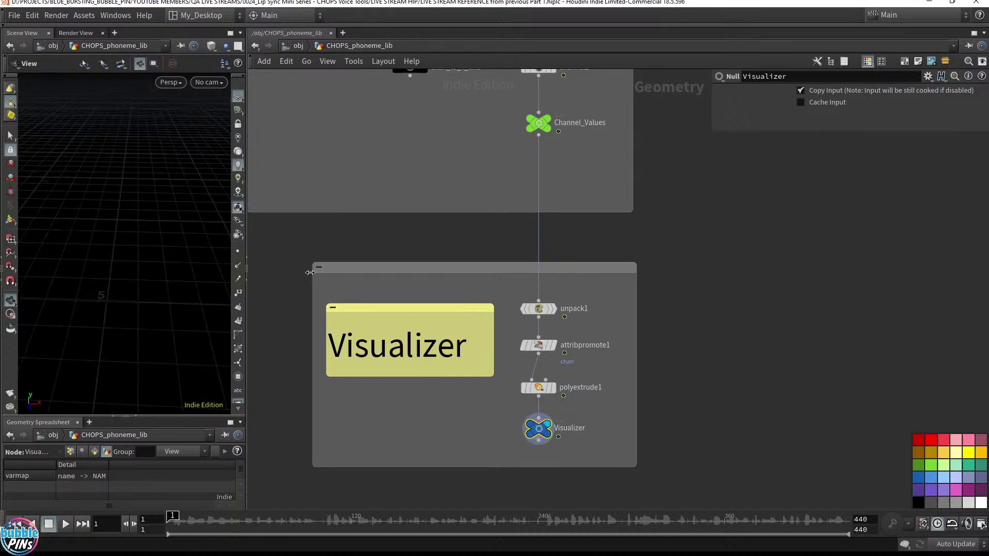
Play the timeline and stop at frame 38, then widen the viewport to examine the Visualizer's extruded channel bars.
{"action": "key", "text": "Up"}
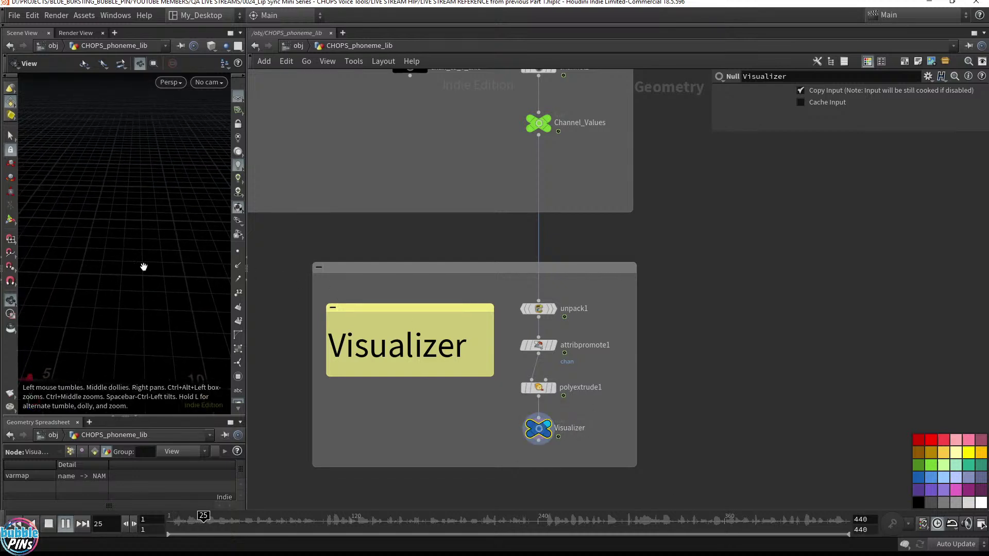
{"action": "key", "text": "Up"}
{"action": "right_click_drag", "start_coordinate": [130, 281], "coordinate": [145, 242]}
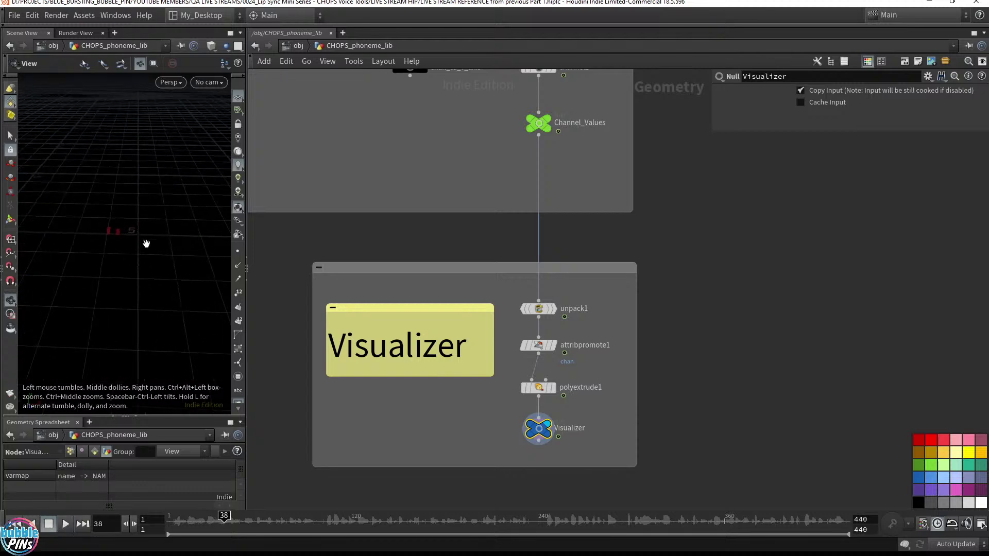
{"action": "middle_click_drag", "start_coordinate": [146, 243], "coordinate": [10, 221]}
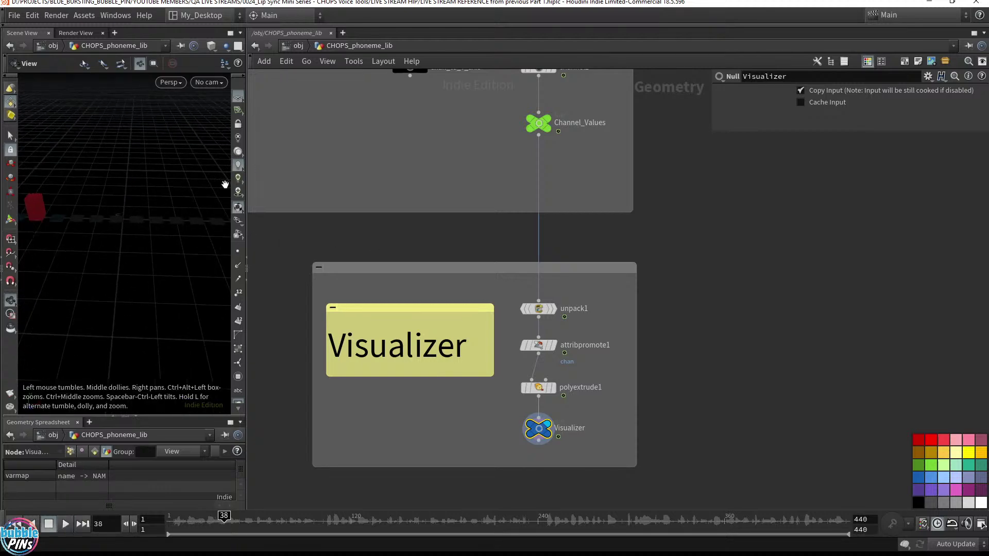
{"action": "left_click_drag", "start_coordinate": [247, 190], "coordinate": [523, 190]}
{"action": "middle_click_drag", "start_coordinate": [300, 287], "coordinate": [229, 201]}
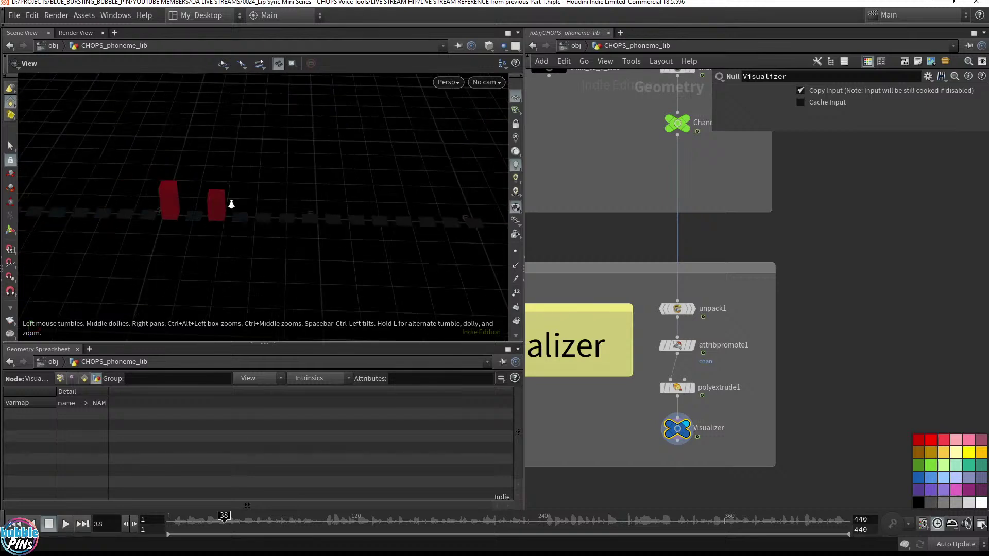
{"action": "right_click_drag", "start_coordinate": [230, 201], "coordinate": [301, 226]}
{"action": "left_click_drag", "start_coordinate": [301, 226], "coordinate": [322, 207]}
{"action": "right_click_drag", "start_coordinate": [322, 207], "coordinate": [442, 185]}
{"action": "middle_click_drag", "start_coordinate": [442, 185], "coordinate": [265, 210]}
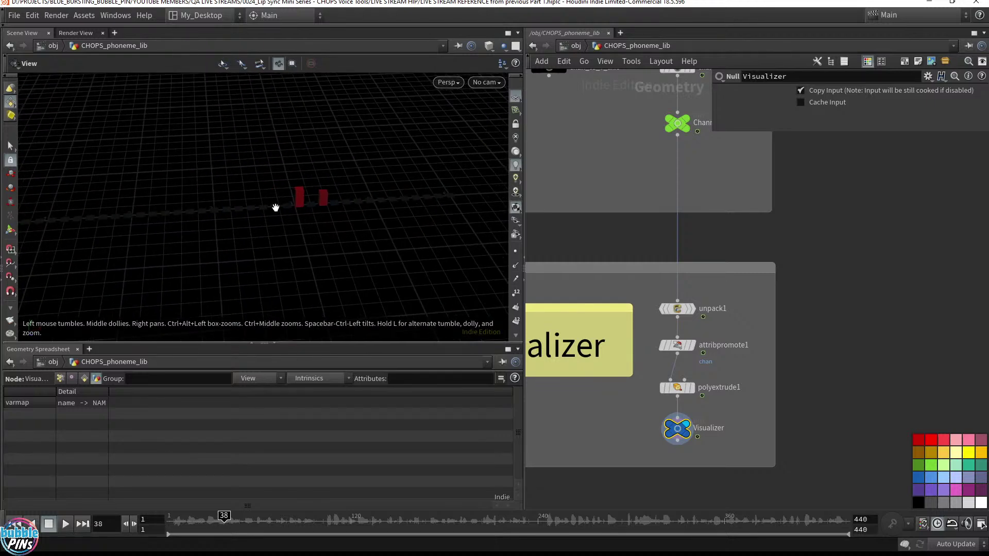
Set the viewport background color scheme to Light.
{"action": "key", "text": "d"}
{"action": "left_click", "coordinate": [345, 102]}
{"action": "left_click", "coordinate": [117, 119]}
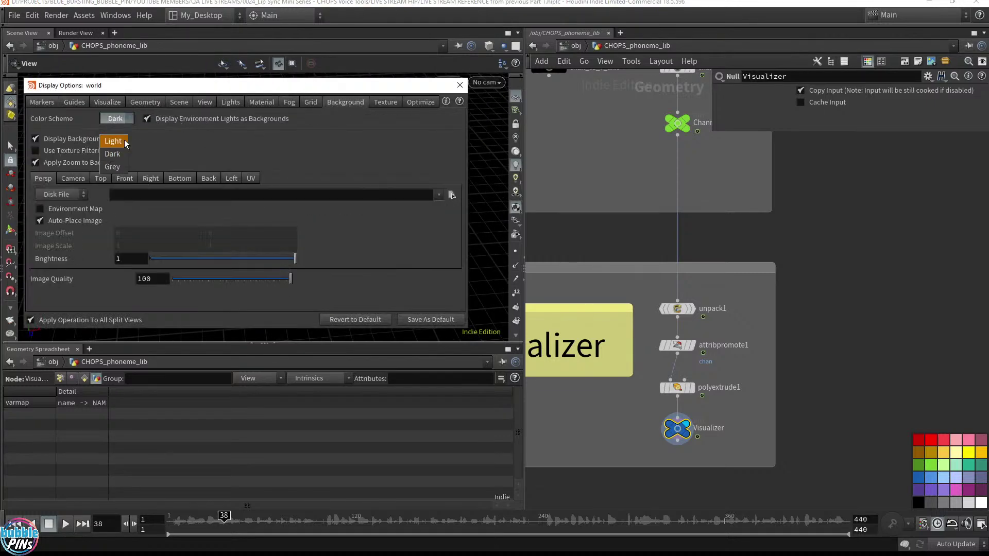
{"action": "left_click", "coordinate": [116, 141]}
{"action": "left_click", "coordinate": [460, 85]}
{"action": "middle_click_drag", "start_coordinate": [384, 190], "coordinate": [322, 206]}
{"action": "key", "text": "d"}
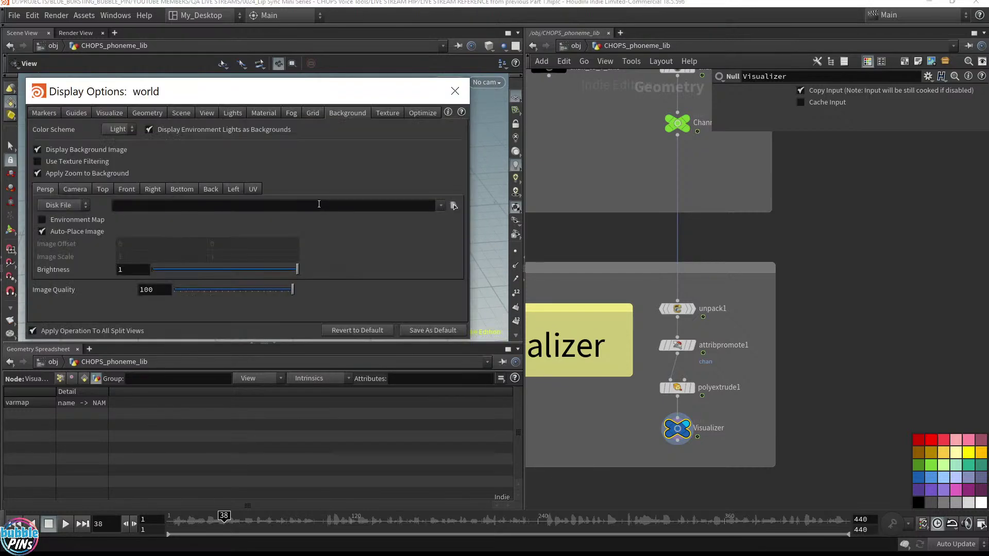
{"action": "left_click", "coordinate": [455, 91]}
Play the timeline to watch the channel bars, select the chopnet1 node, and return the timeline to frame 1.
{"action": "key", "text": "Up"}
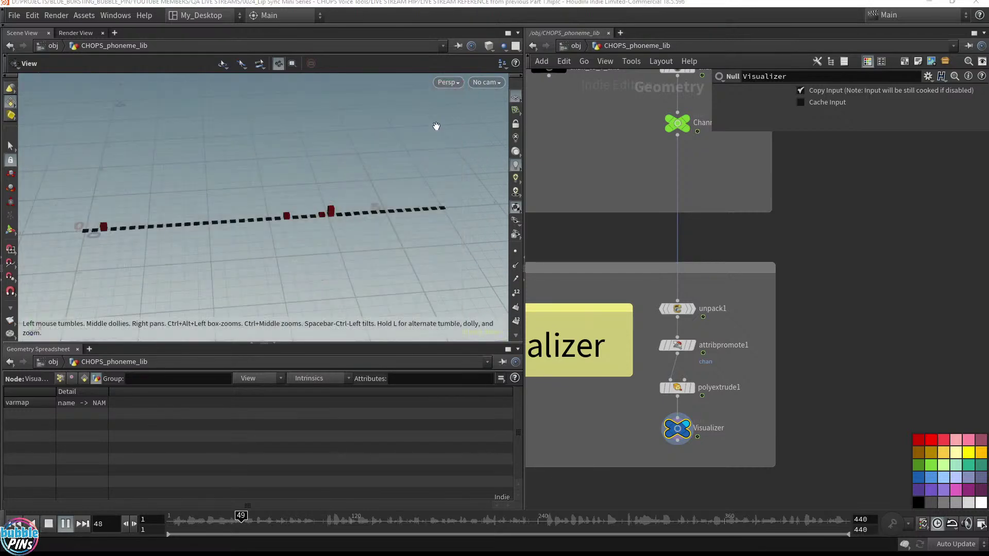
{"action": "left_click_drag", "start_coordinate": [364, 243], "coordinate": [400, 174]}
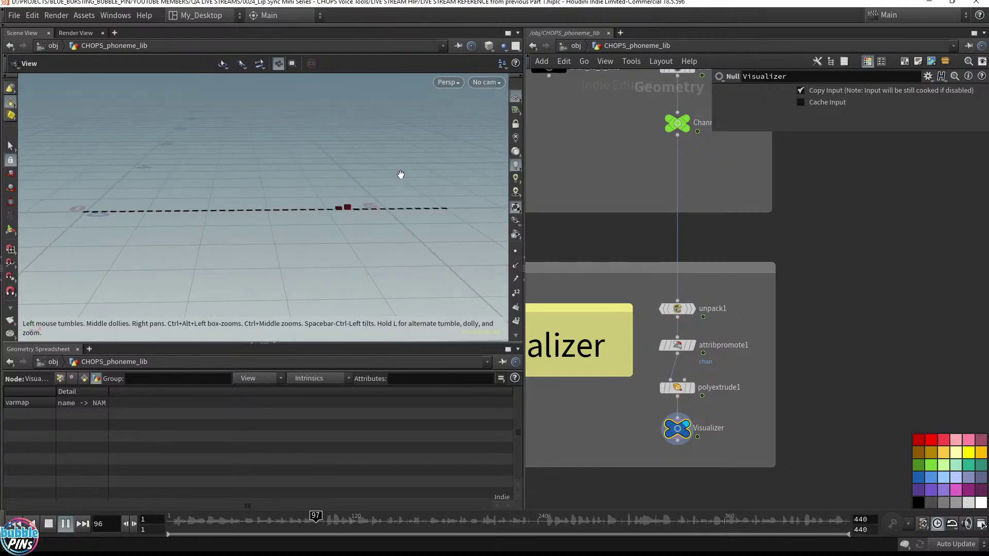
{"action": "scroll", "coordinate": [721, 309], "scroll_direction": "down", "scroll_amount": 5}
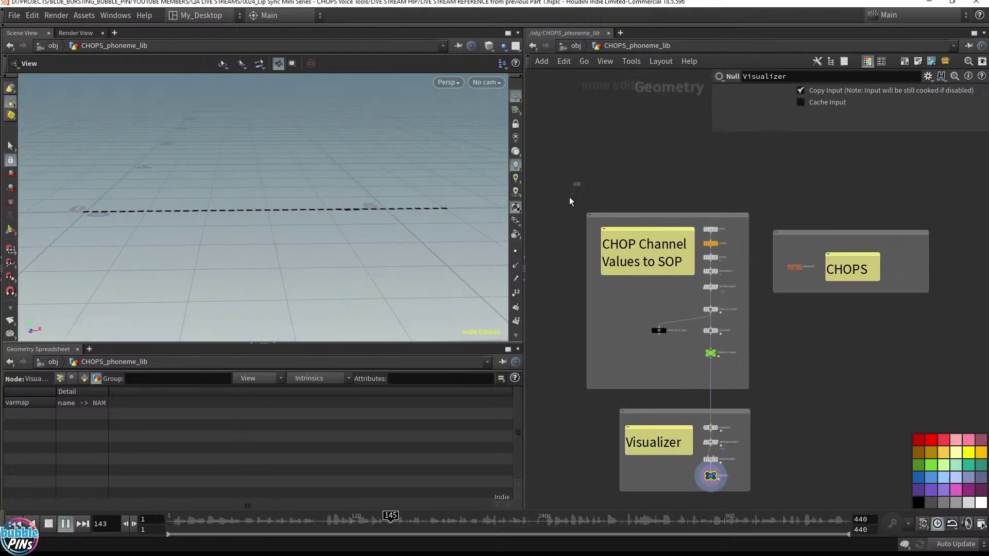
{"action": "left_click_drag", "start_coordinate": [580, 183], "coordinate": [755, 505]}
{"action": "left_click", "coordinate": [796, 256]}
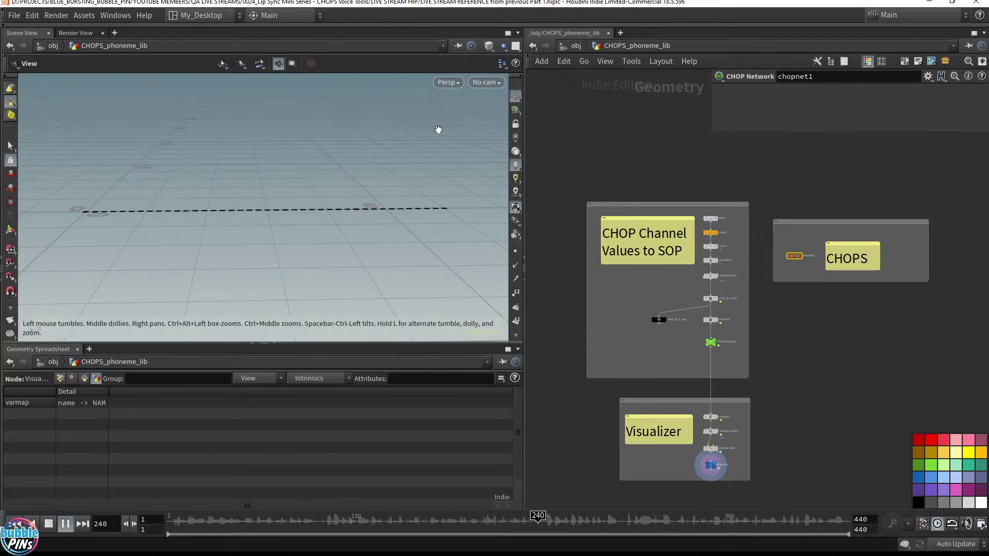
{"action": "key", "text": "ctrl+Up"}
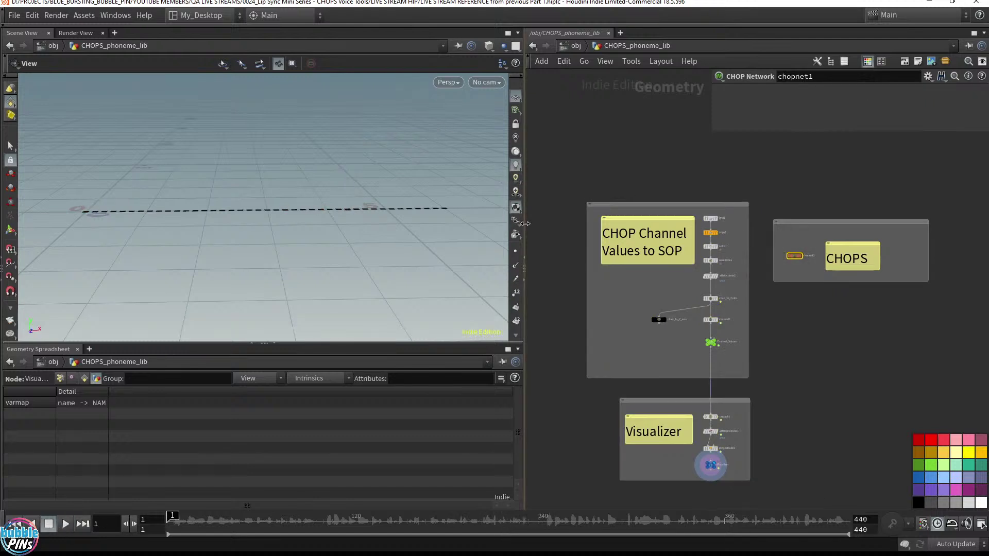
Narrow the viewport to enlarge the network editor and hide the network's color palette.
{"action": "left_click_drag", "start_coordinate": [524, 222], "coordinate": [302, 203]}
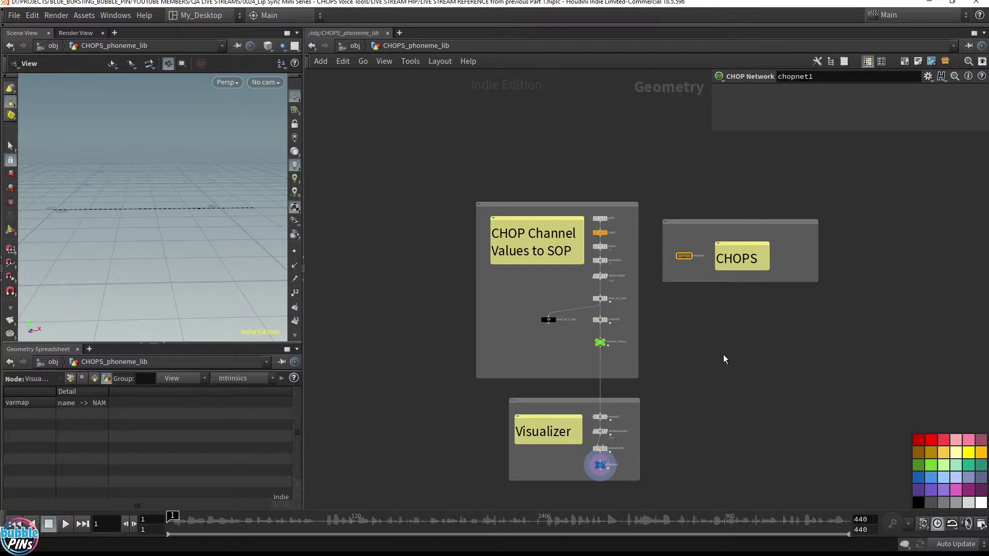
{"action": "key", "text": "c"}
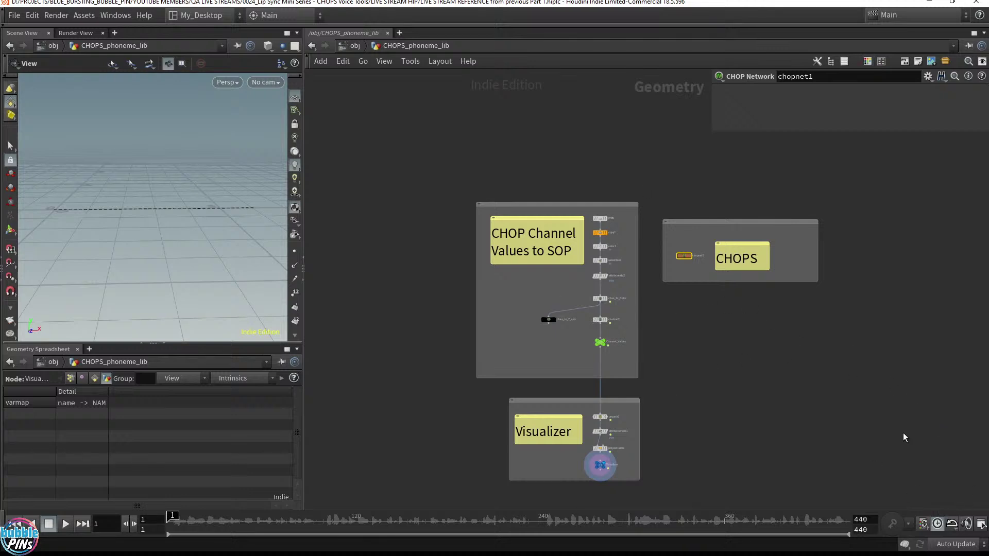
Open the timeline's audio settings in Realtime mode and try the CHOP source before returning to the File source.
{"action": "left_click", "coordinate": [966, 529]}
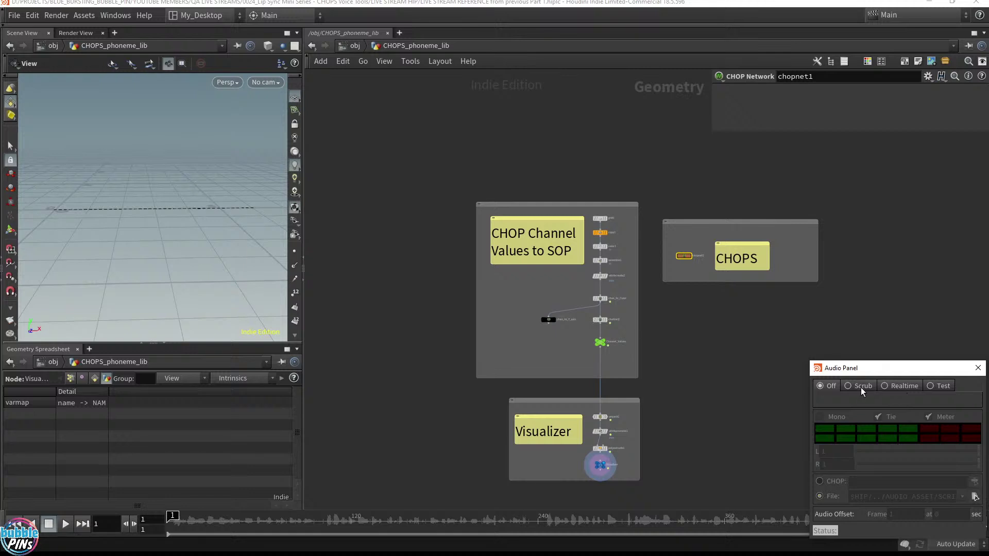
{"action": "left_click", "coordinate": [860, 387]}
{"action": "left_click", "coordinate": [901, 386]}
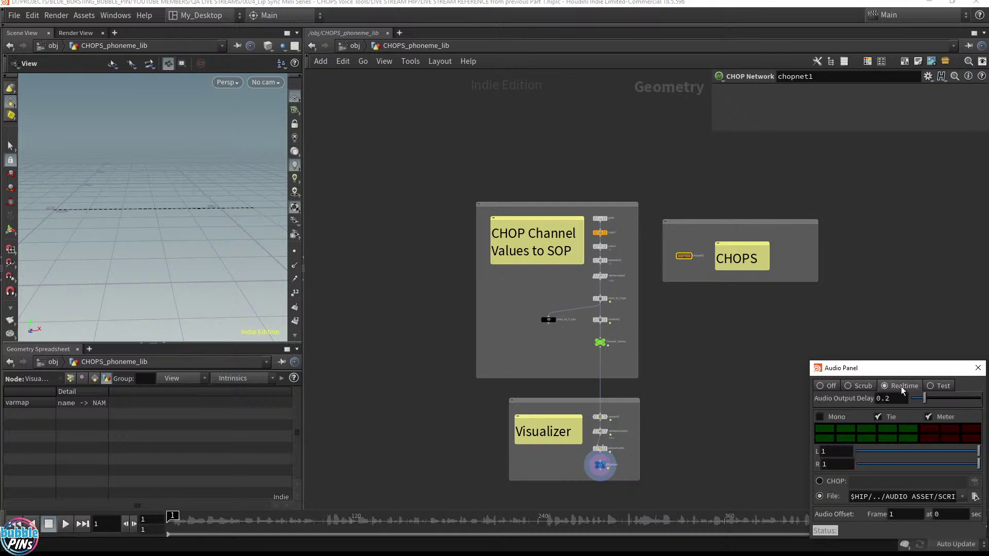
{"action": "left_click", "coordinate": [829, 484]}
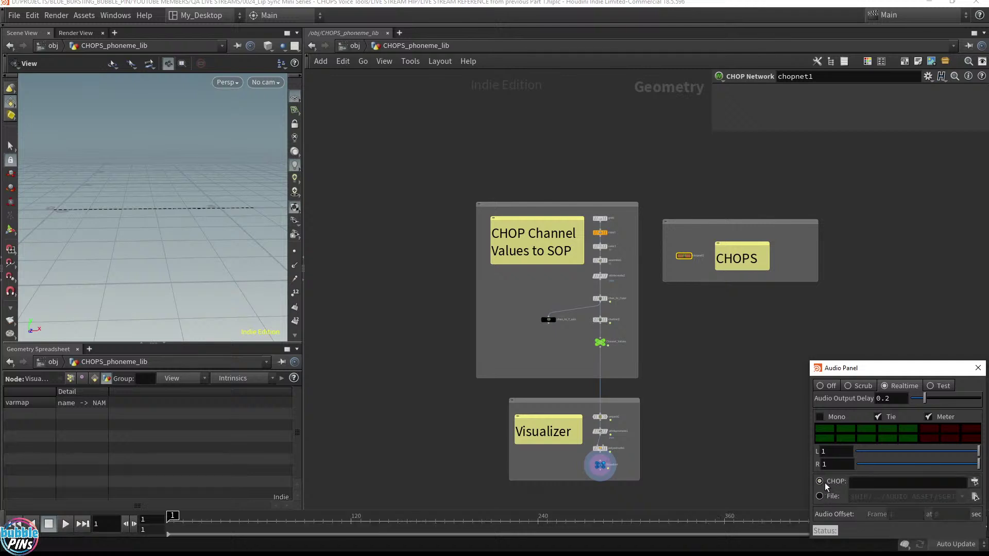
{"action": "left_click", "coordinate": [829, 497]}
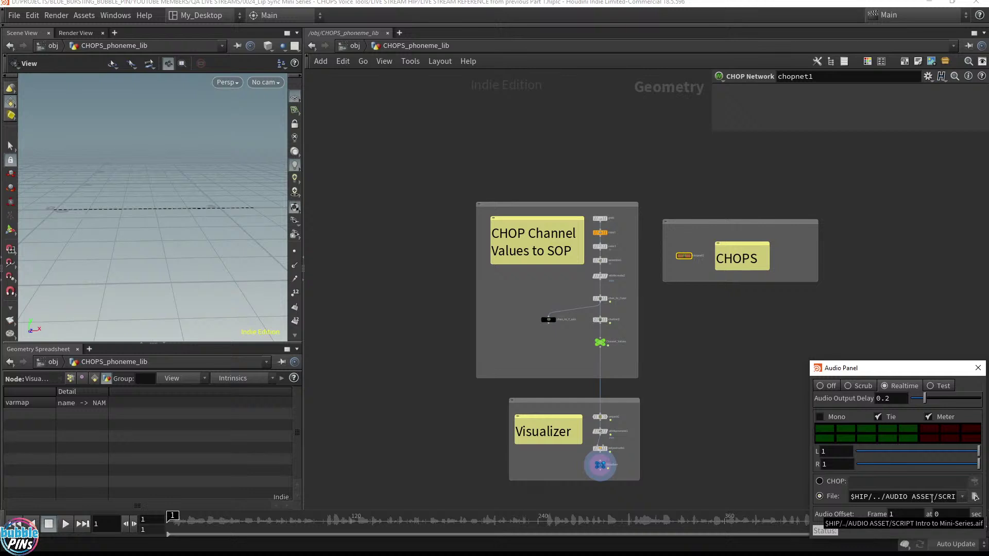
Read the end of the audio file path, SCRIPT Intro to Mini-Series.aif, then turn audio off and close the audio settings.
{"action": "left_click_drag", "start_coordinate": [855, 496], "coordinate": [926, 512]}
{"action": "key", "text": "End"}
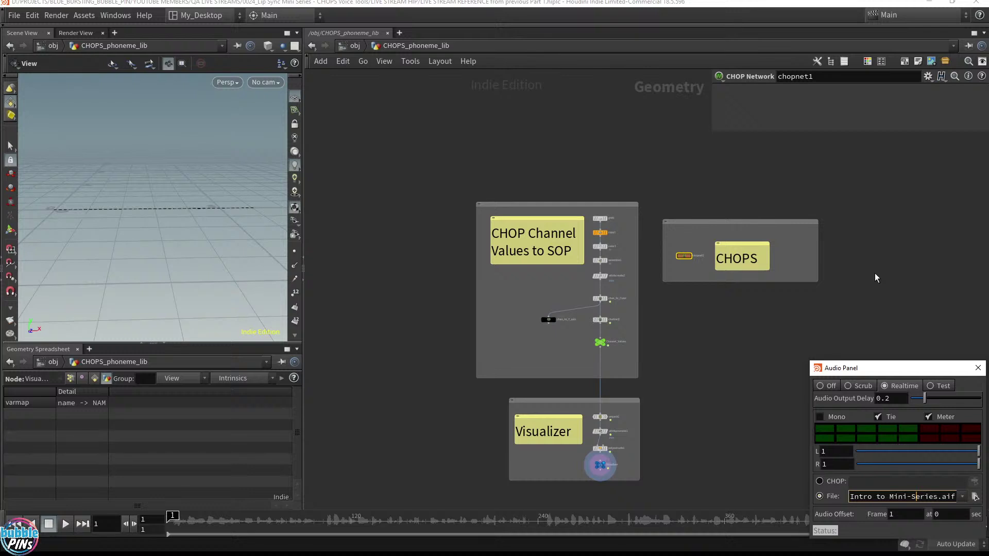
{"action": "left_click", "coordinate": [830, 385]}
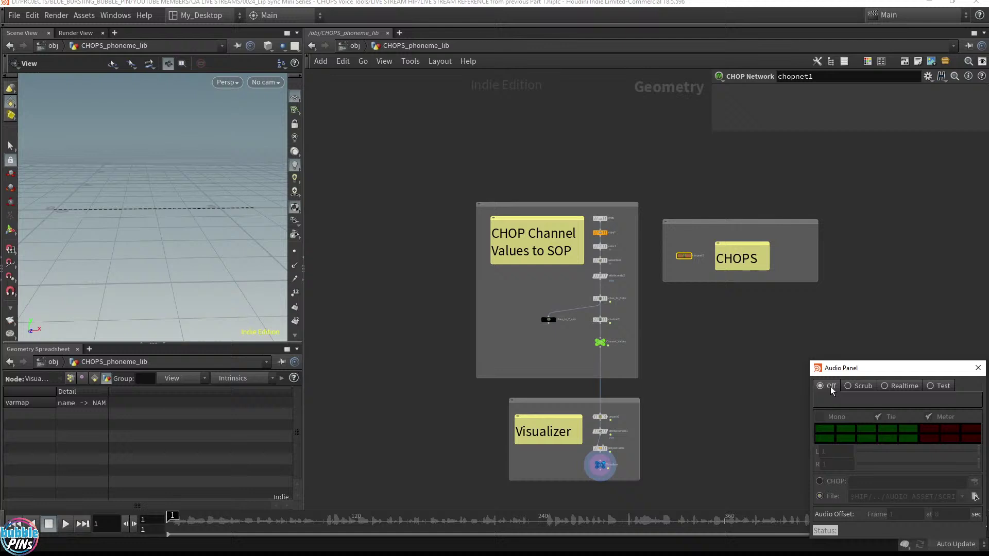
{"action": "left_click", "coordinate": [978, 368]}
Reopen the audio settings in Realtime mode and move the window beside the CHOPS group to review the file and output delay.
{"action": "scroll", "coordinate": [743, 261], "scroll_direction": "up", "scroll_amount": 5}
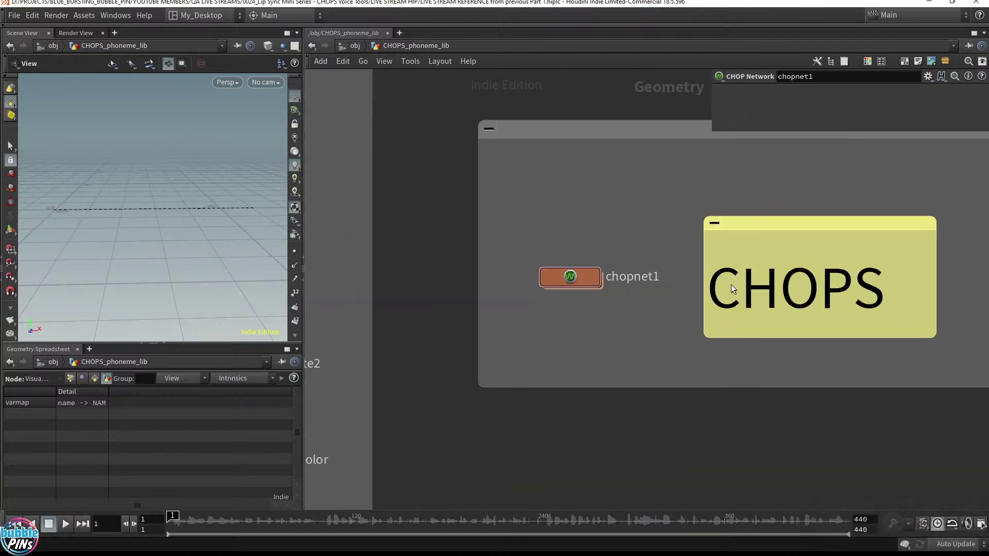
{"action": "left_click", "coordinate": [967, 524]}
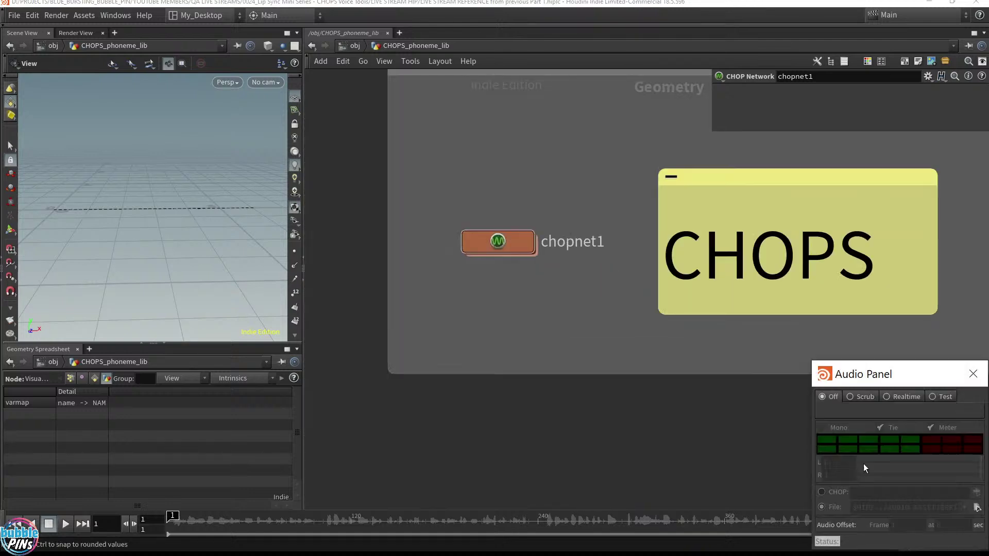
{"action": "left_click", "coordinate": [902, 395]}
{"action": "left_click_drag", "start_coordinate": [900, 368], "coordinate": [825, 294]}
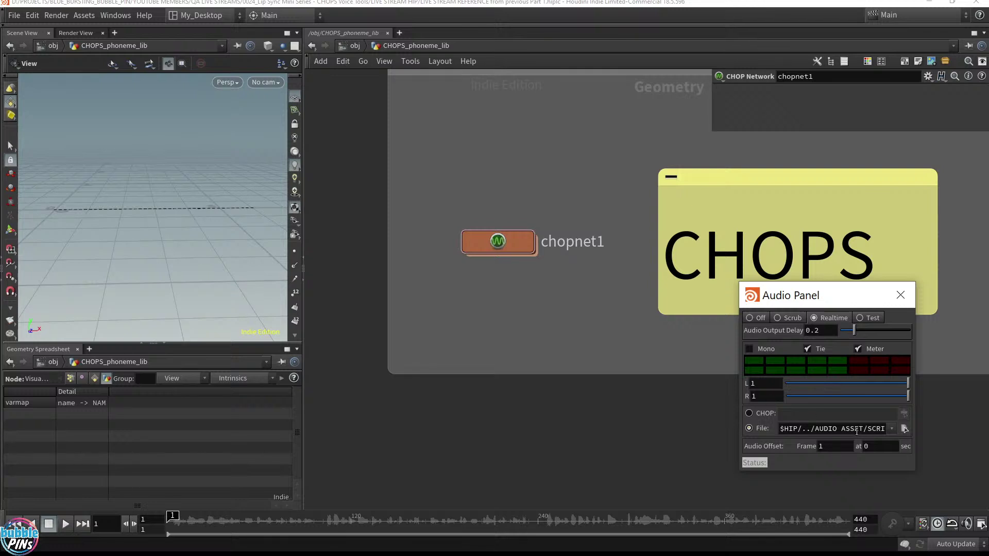
{"action": "left_click", "coordinate": [831, 332]}
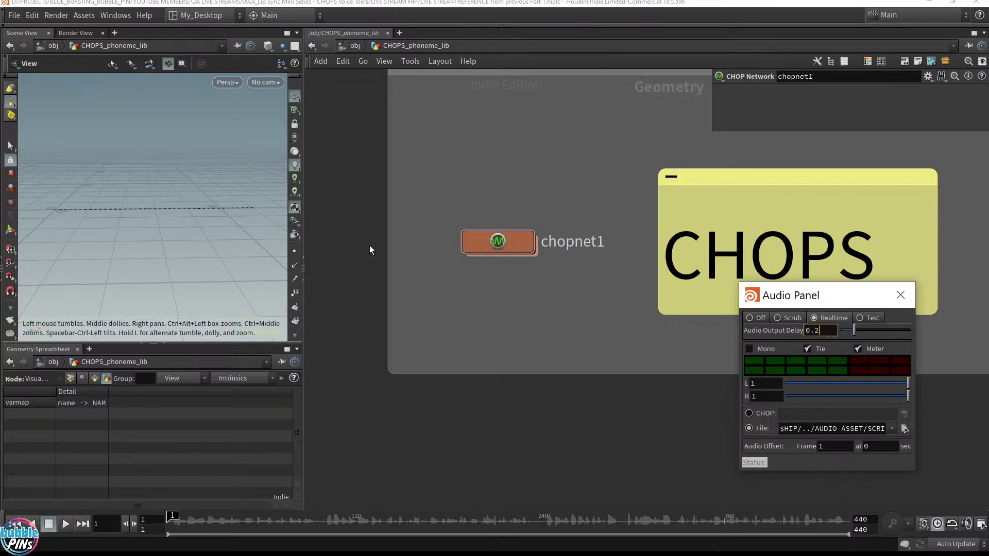
{"action": "scroll", "coordinate": [541, 261], "scroll_direction": "down", "scroll_amount": 5}
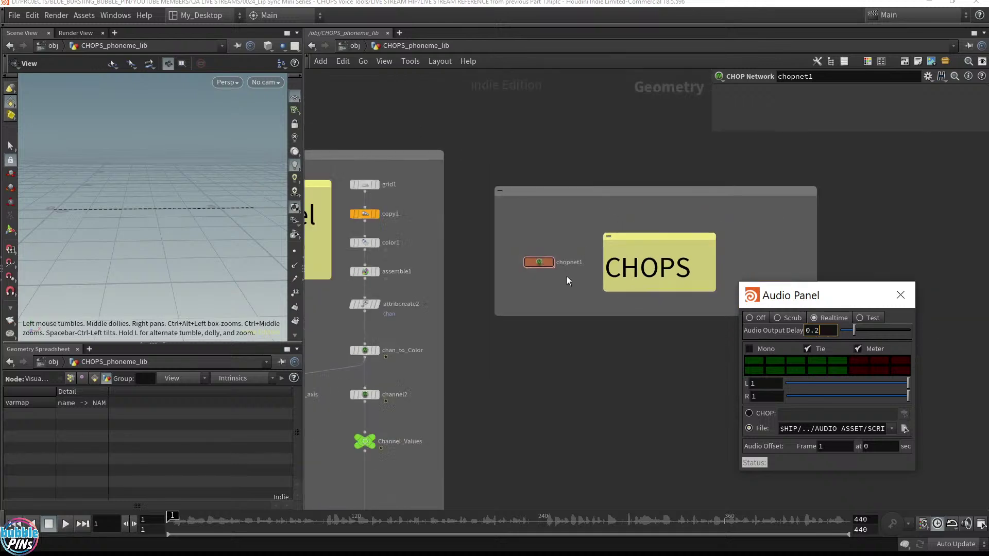
Turn the timeline audio off and close the audio settings.
{"action": "left_click_drag", "start_coordinate": [482, 347], "coordinate": [522, 455]}
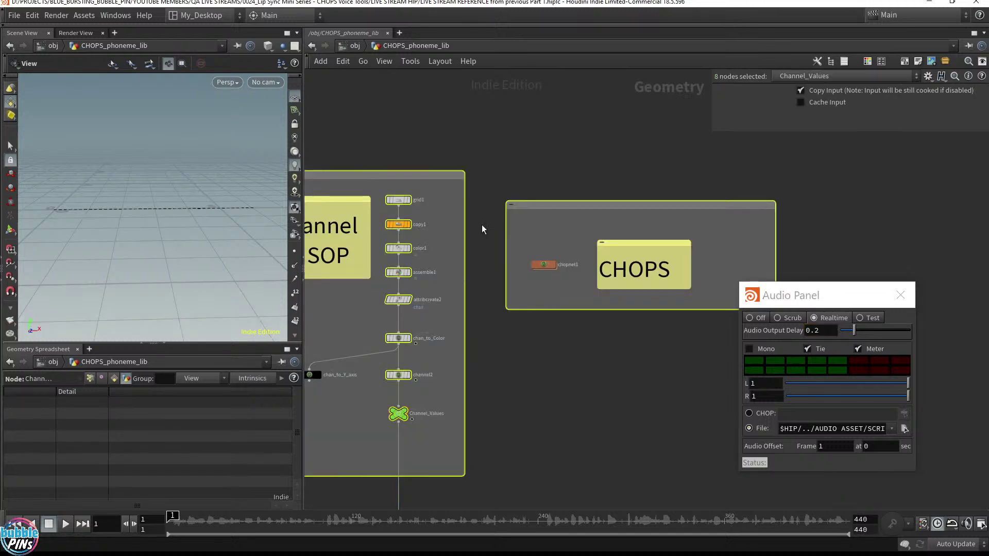
{"action": "left_click", "coordinate": [582, 382]}
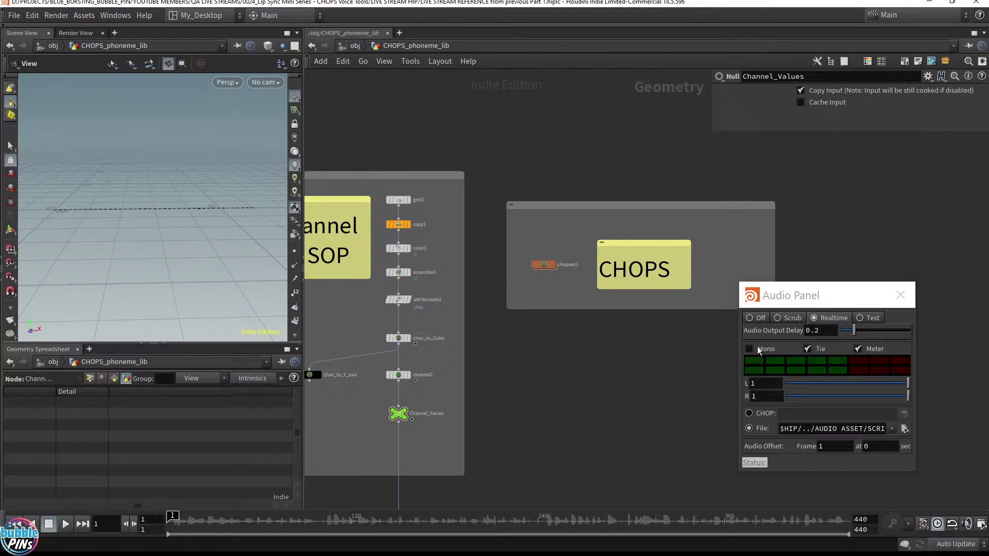
{"action": "left_click", "coordinate": [796, 298]}
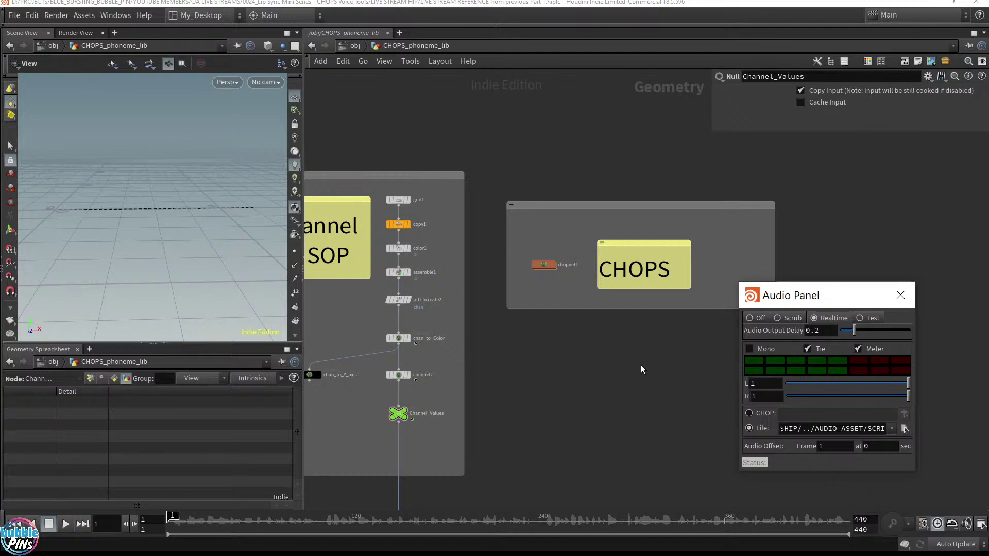
{"action": "left_click", "coordinate": [750, 317]}
{"action": "left_click", "coordinate": [891, 300]}
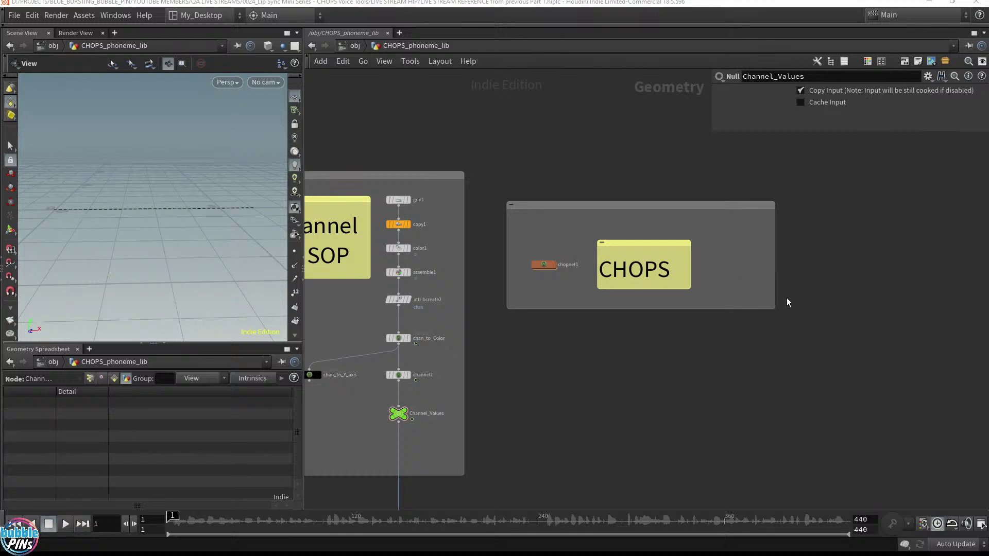
Check the stream's live chat in Firefox, then return to Houdini and enter the chopnet1 network in the CHOPS group.
{"action": "scroll", "coordinate": [559, 282], "scroll_direction": "up", "scroll_amount": 4}
{"action": "scroll", "coordinate": [558, 282], "scroll_direction": "up", "scroll_amount": 3}
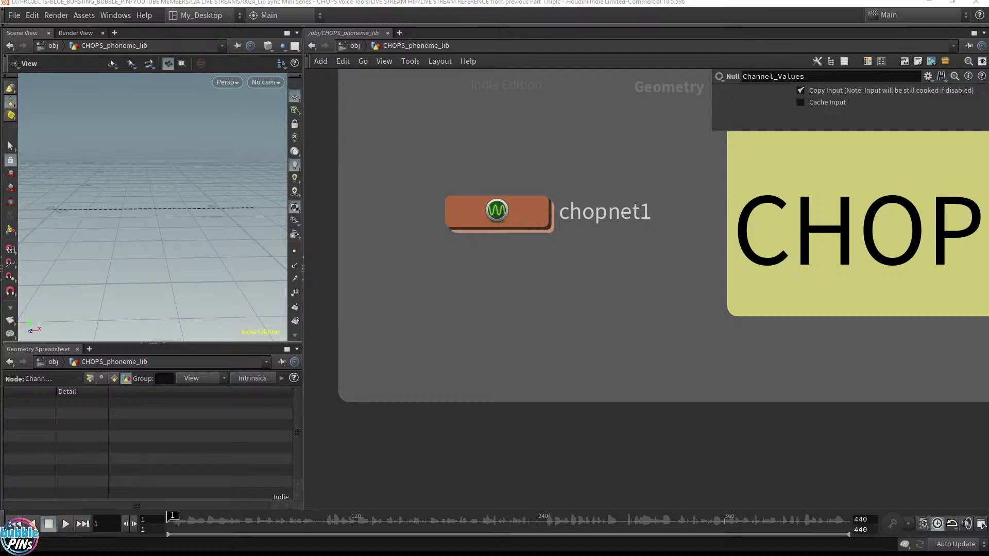
{"action": "key", "text": "alt+Tab"}
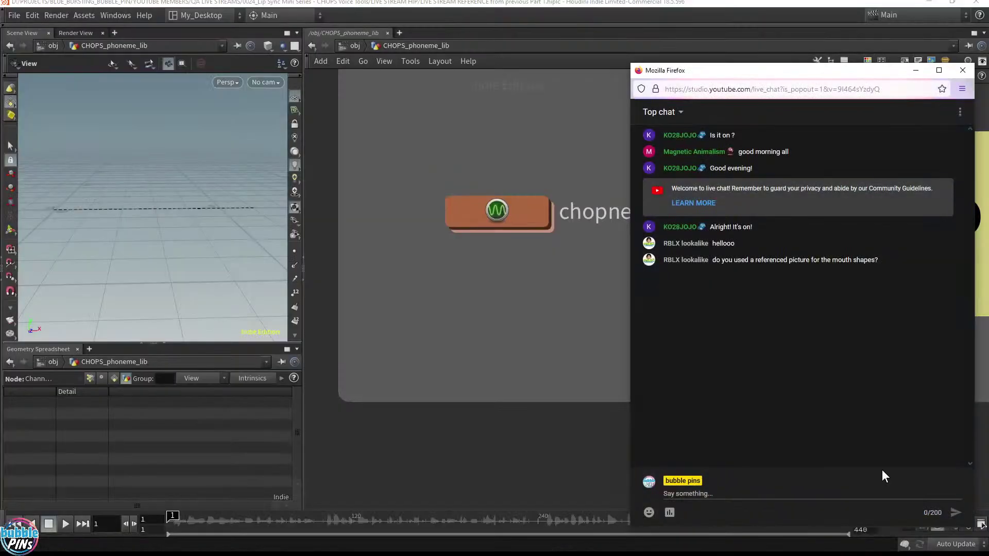
{"action": "left_click", "coordinate": [523, 272]}
{"action": "double_click", "coordinate": [497, 230]}
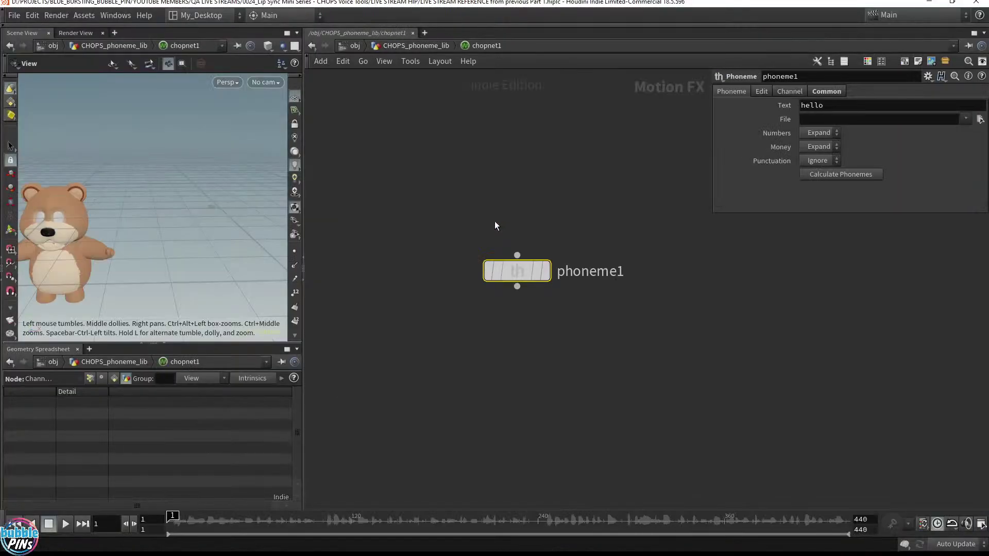
Delete the phoneme1 node that sits above the yellow note about the .aif format.
{"action": "scroll", "coordinate": [639, 326], "scroll_direction": "down", "scroll_amount": 3}
{"action": "middle_click_drag", "start_coordinate": [657, 363], "coordinate": [554, 257]}
{"action": "left_click_drag", "start_coordinate": [563, 239], "coordinate": [415, 161]}
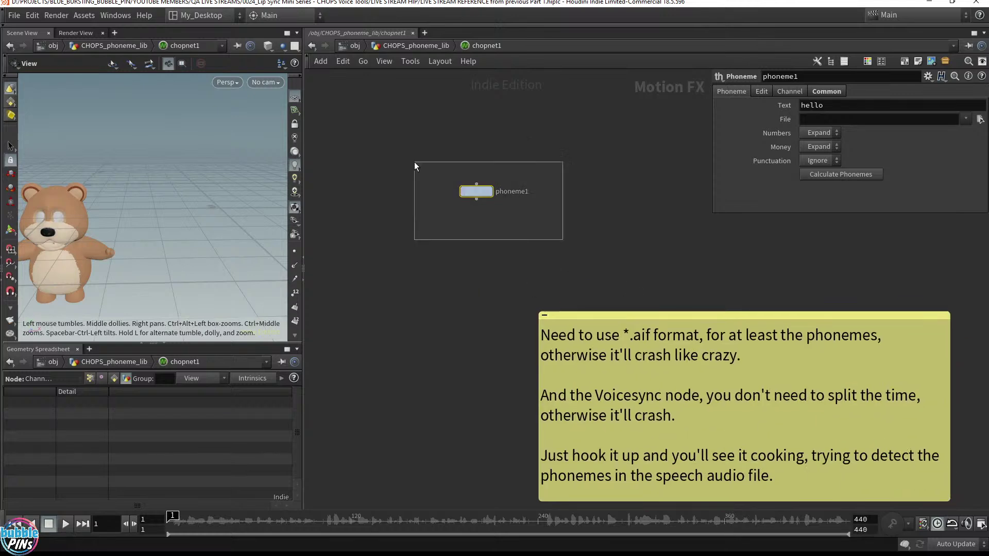
{"action": "left_click_drag", "start_coordinate": [419, 97], "coordinate": [554, 244]}
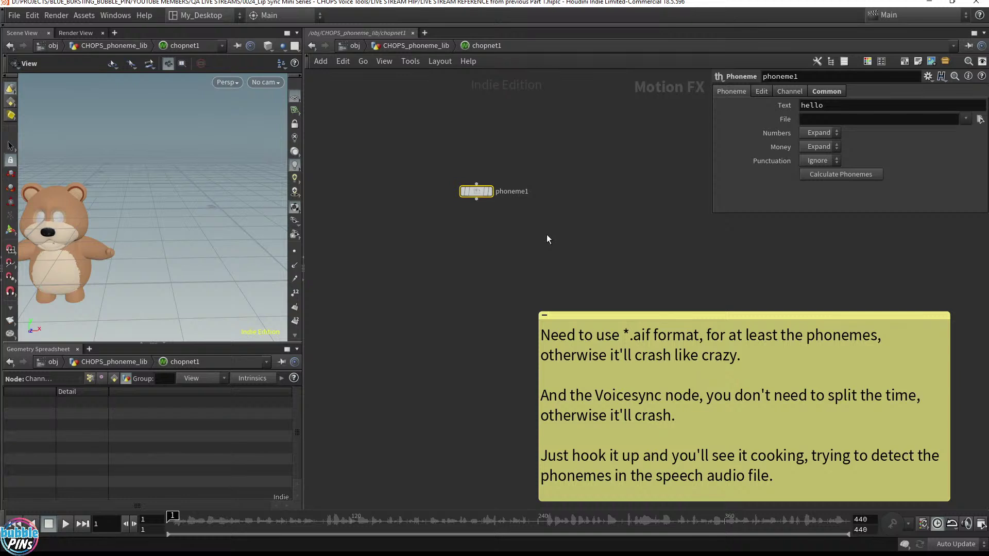
{"action": "key", "text": "Delete"}
Look over audioin1 and the voicesync node chain, then delete all remaining nodes and notes in chopnet1.
{"action": "middle_click_drag", "start_coordinate": [505, 372], "coordinate": [456, 151]}
{"action": "middle_click_drag", "start_coordinate": [465, 286], "coordinate": [389, 186]}
{"action": "middle_click_drag", "start_coordinate": [519, 258], "coordinate": [590, 222]}
{"action": "left_click", "coordinate": [422, 269]}
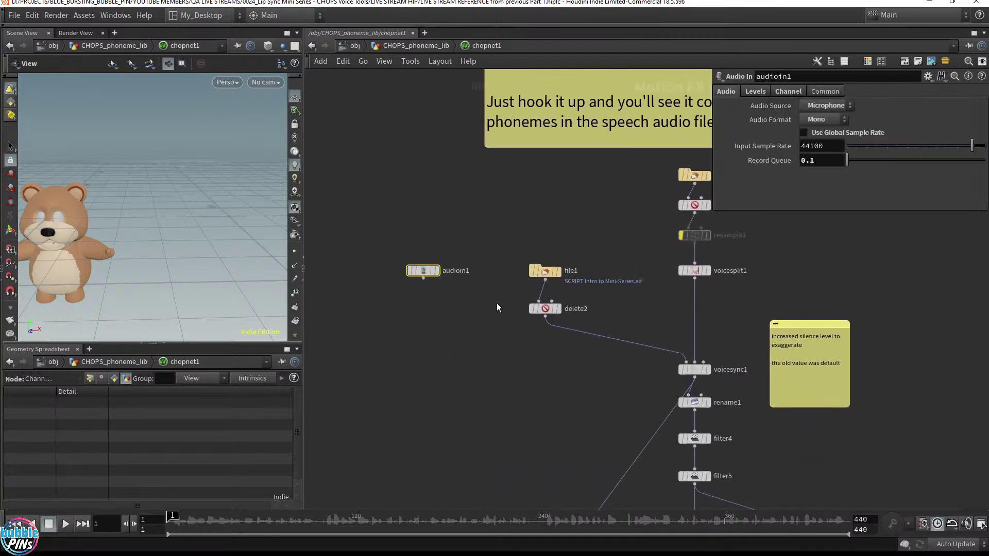
{"action": "scroll", "coordinate": [495, 300], "scroll_direction": "down", "scroll_amount": 5}
{"action": "scroll", "coordinate": [456, 304], "scroll_direction": "up", "scroll_amount": 5}
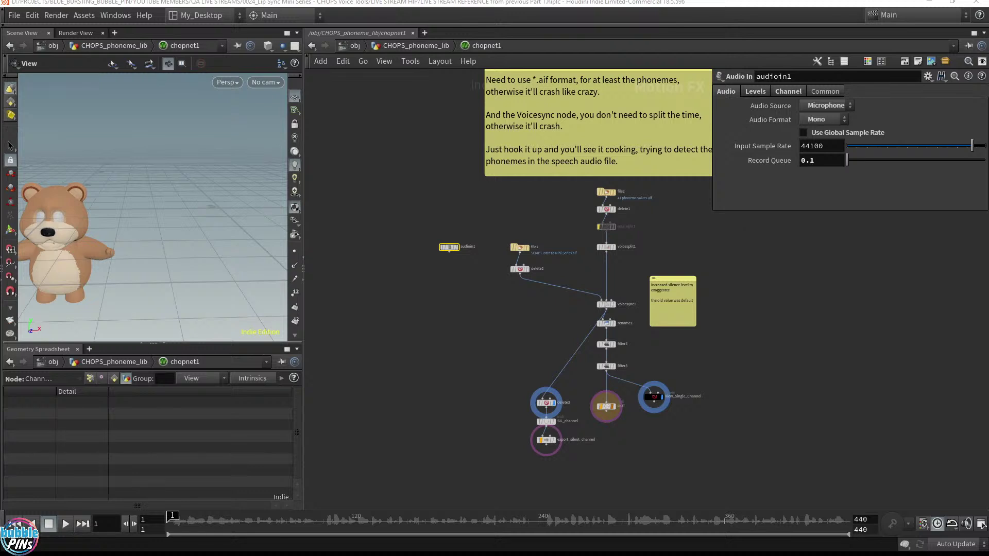
{"action": "scroll", "coordinate": [412, 232], "scroll_direction": "down", "scroll_amount": 3}
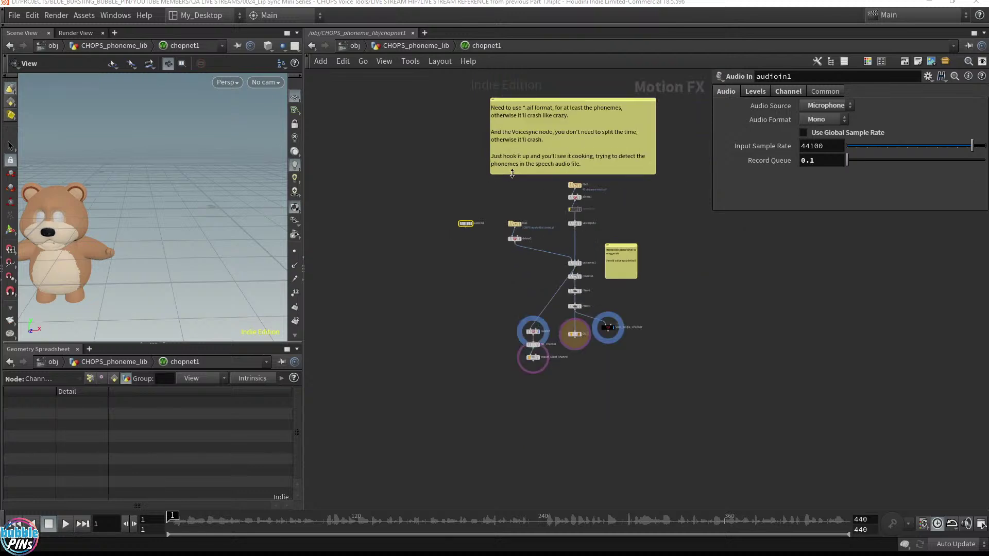
{"action": "left_click_drag", "start_coordinate": [388, 104], "coordinate": [674, 418]}
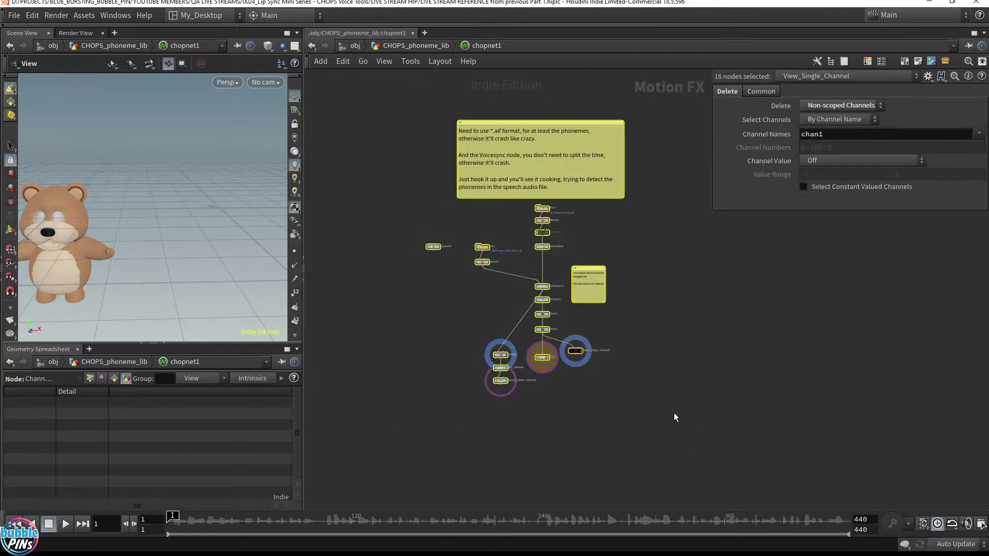
{"action": "key", "text": "Delete"}
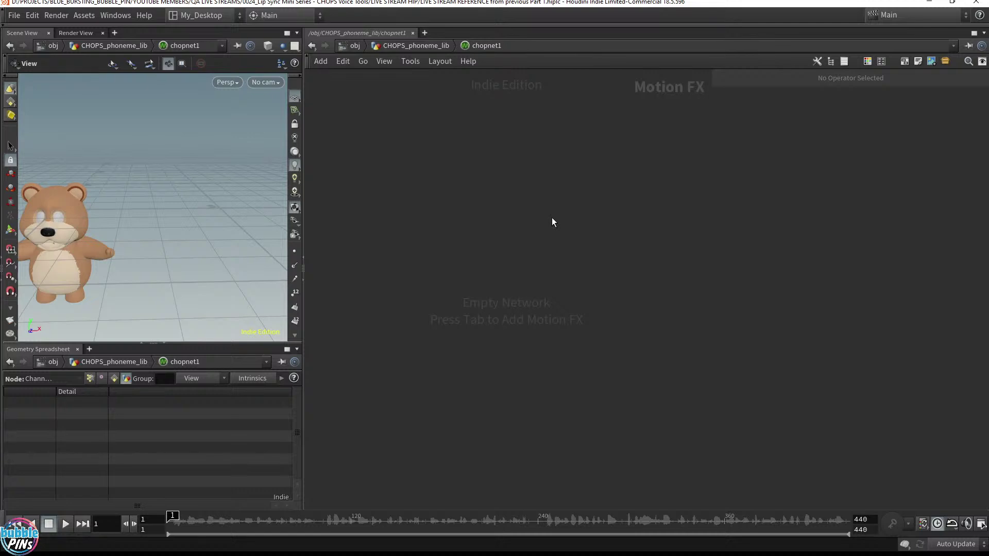
Add a Phoneme node to the empty chopnet1 network.
{"action": "key", "text": "Tab"}
{"action": "type", "text": "pho"}
{"action": "key", "text": "Return"}
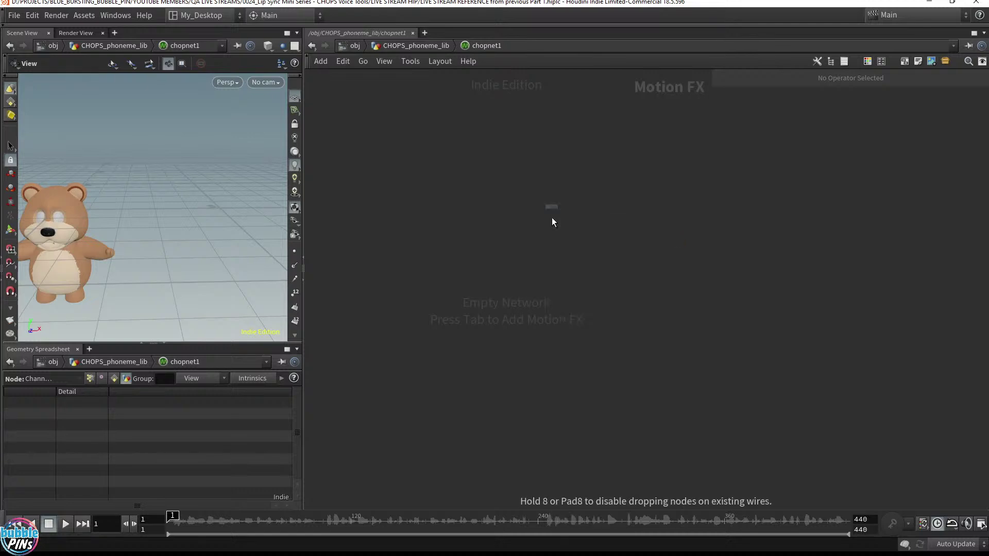
{"action": "left_click", "coordinate": [548, 217]}
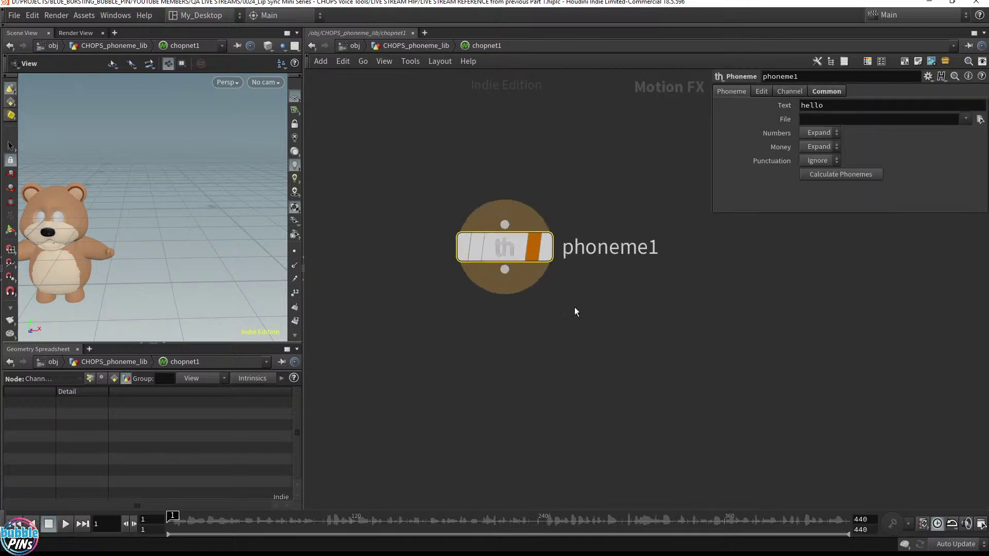
Open the Phoneme node's help in an enlarged window and examine the example words in the Phoneme Values table.
{"action": "left_click", "coordinate": [981, 76]}
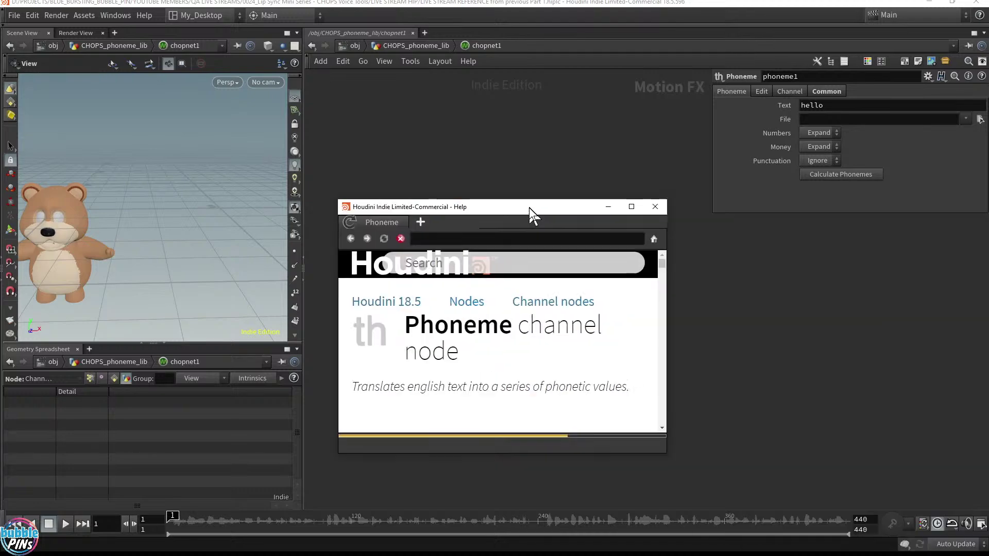
{"action": "left_click_drag", "start_coordinate": [519, 302], "coordinate": [904, 504]}
{"action": "scroll", "coordinate": [684, 304], "scroll_direction": "down", "scroll_amount": 5}
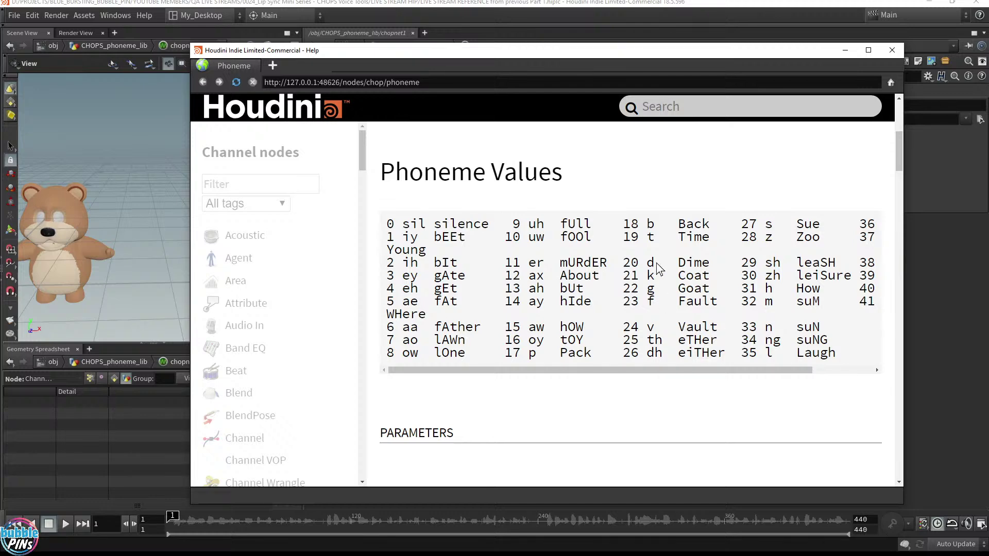
{"action": "left_click_drag", "start_coordinate": [403, 229], "coordinate": [467, 242]}
{"action": "left_click", "coordinate": [410, 240]}
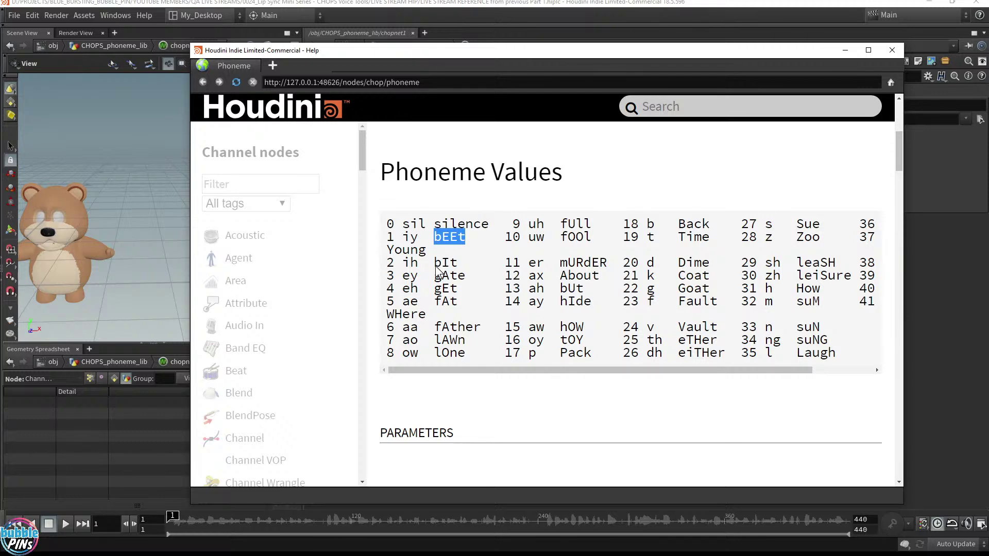
{"action": "left_click_drag", "start_coordinate": [434, 266], "coordinate": [467, 282]}
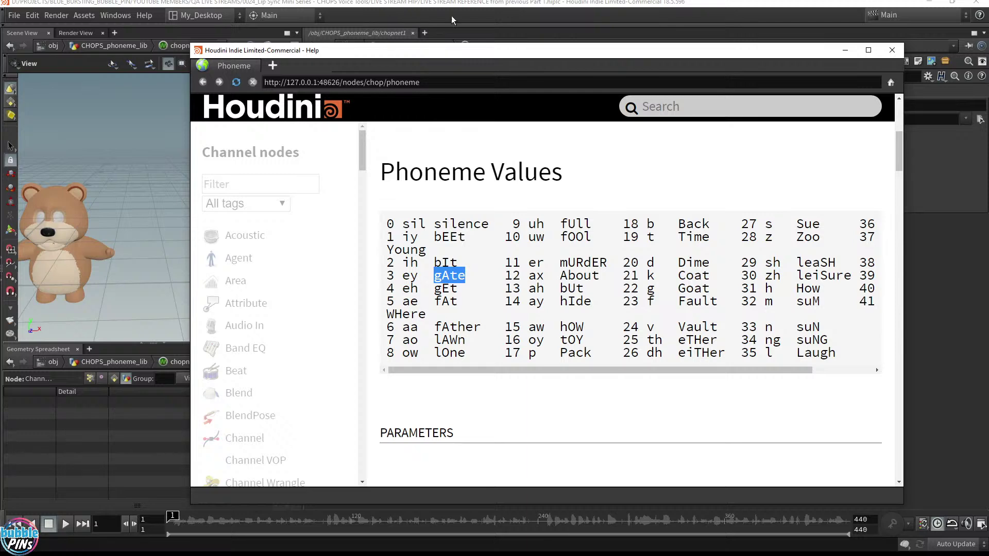
Close the help window and delete the Phoneme node from chopnet1.
{"action": "left_click", "coordinate": [890, 50]}
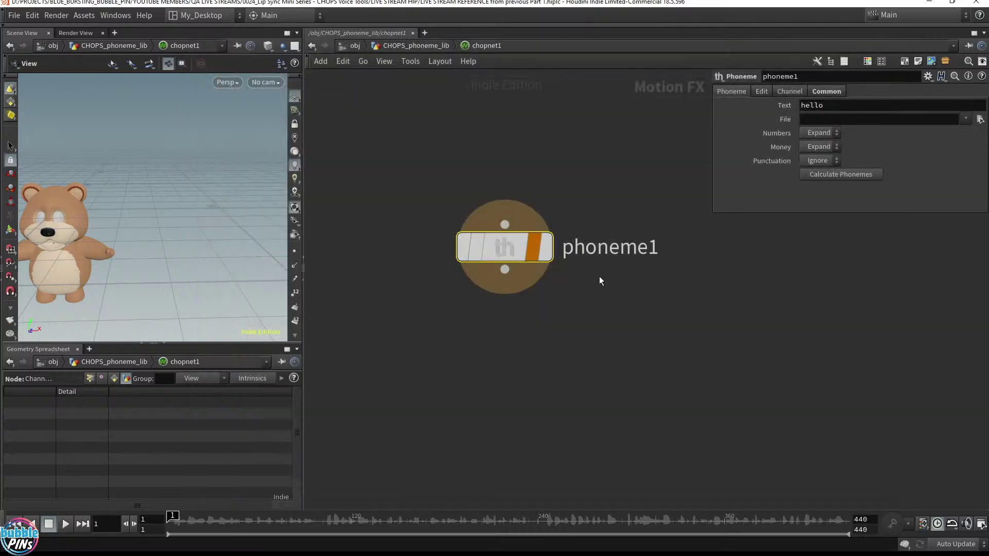
{"action": "key", "text": "Delete"}
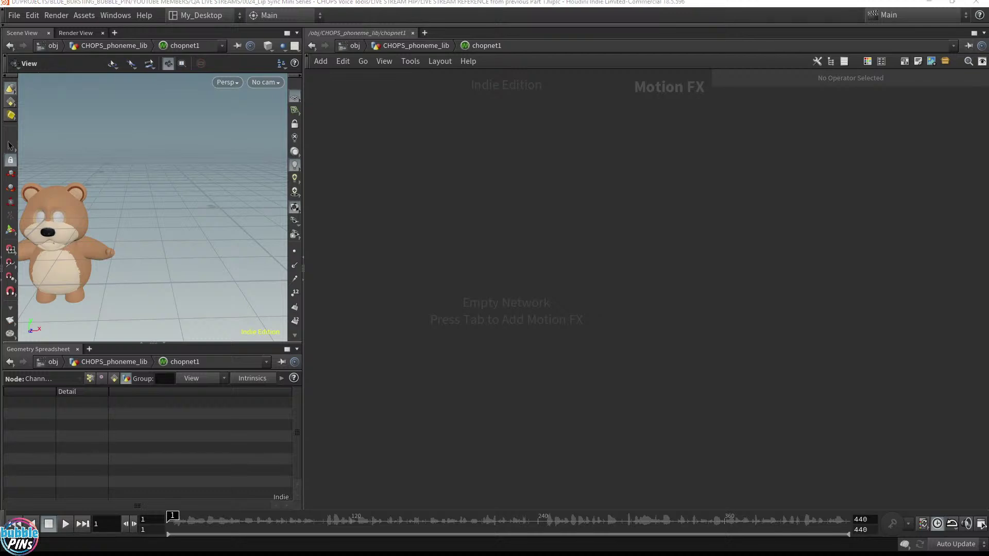
Switch to the browser to review the Facial Deformer HDA downloads on bubblepins.com, then move its window out of the way.
{"action": "key", "text": "alt+Tab"}
{"action": "scroll", "coordinate": [533, 217], "scroll_direction": "up", "scroll_amount": 15}
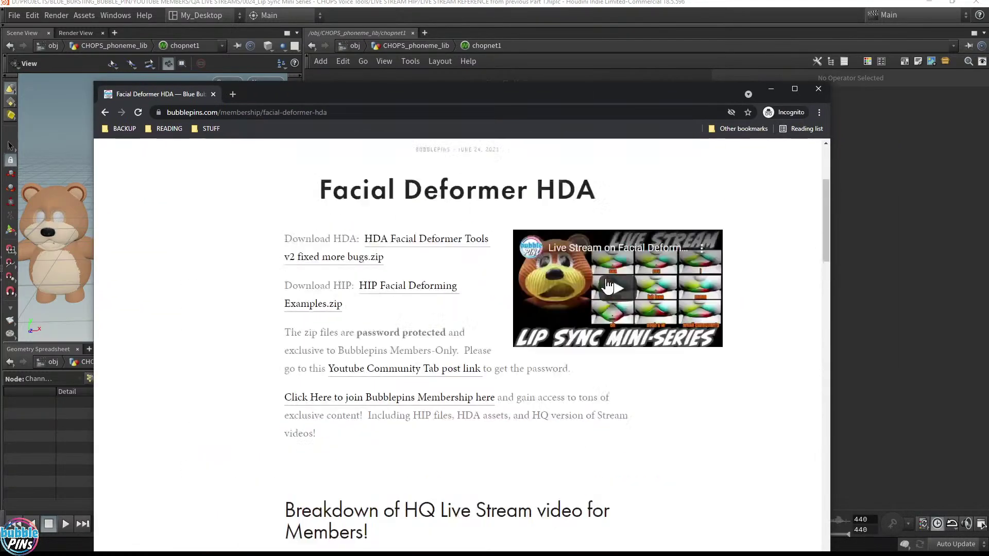
{"action": "scroll", "coordinate": [608, 284], "scroll_direction": "up", "scroll_amount": 3}
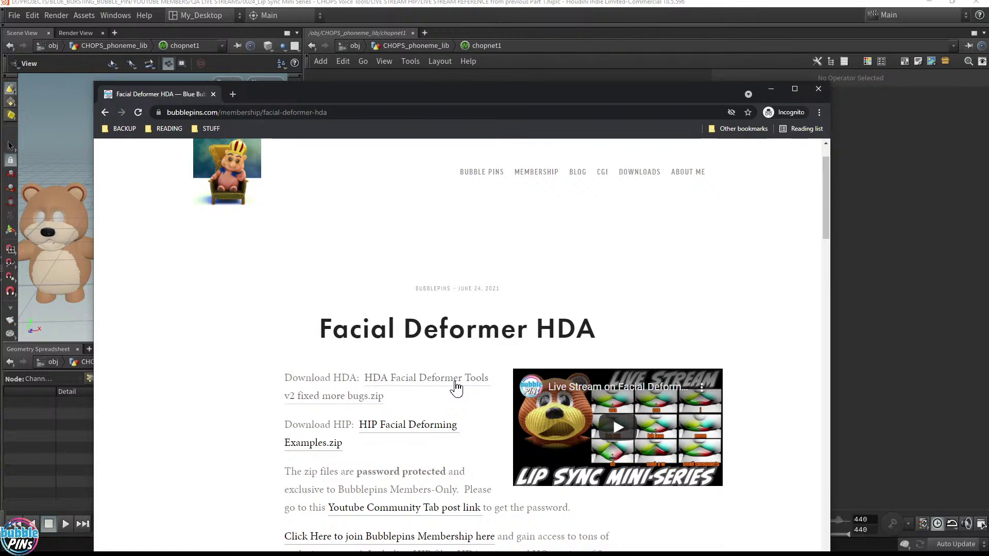
{"action": "left_click_drag", "start_coordinate": [324, 89], "coordinate": [988, 77]}
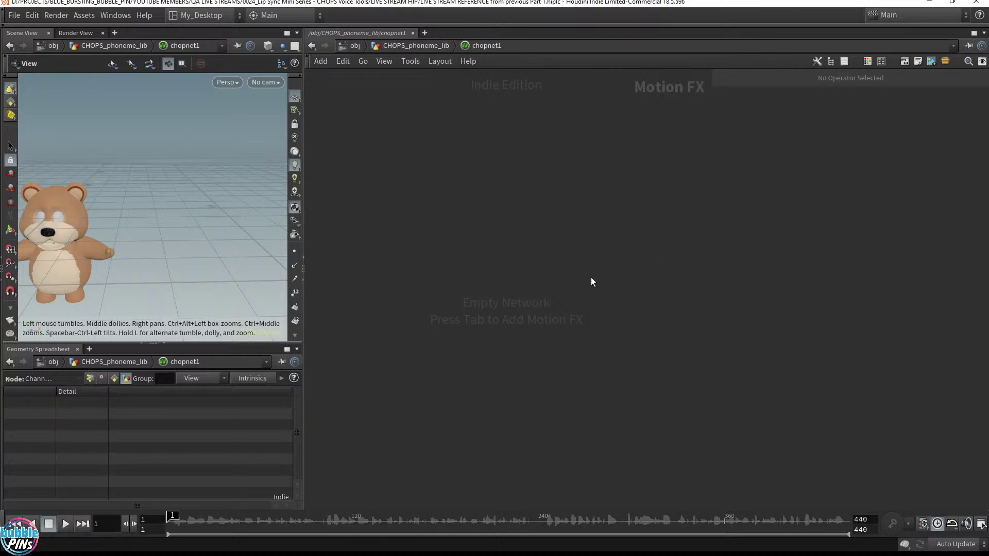
Add a File node to the empty chopnet1 network.
{"action": "key", "text": "Tab"}
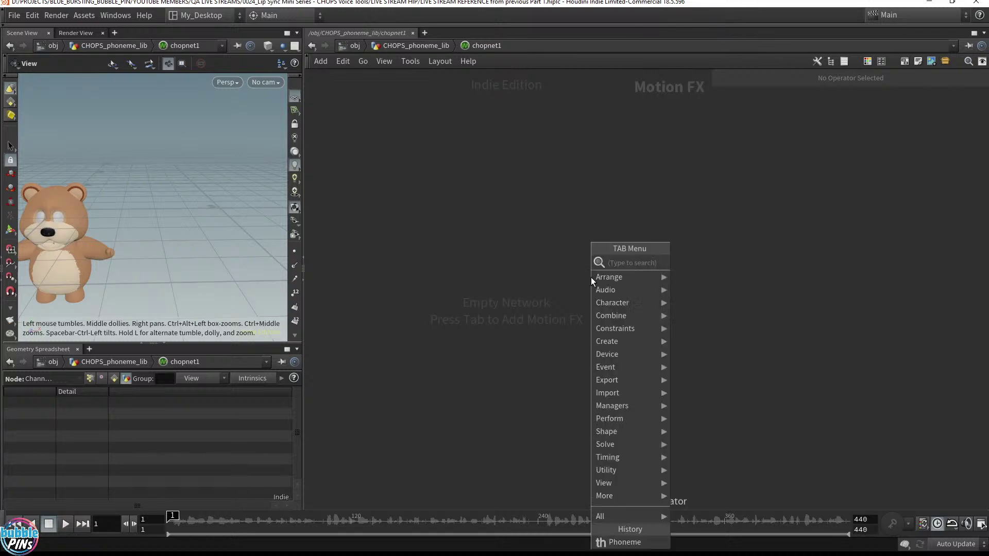
{"action": "type", "text": "file"}
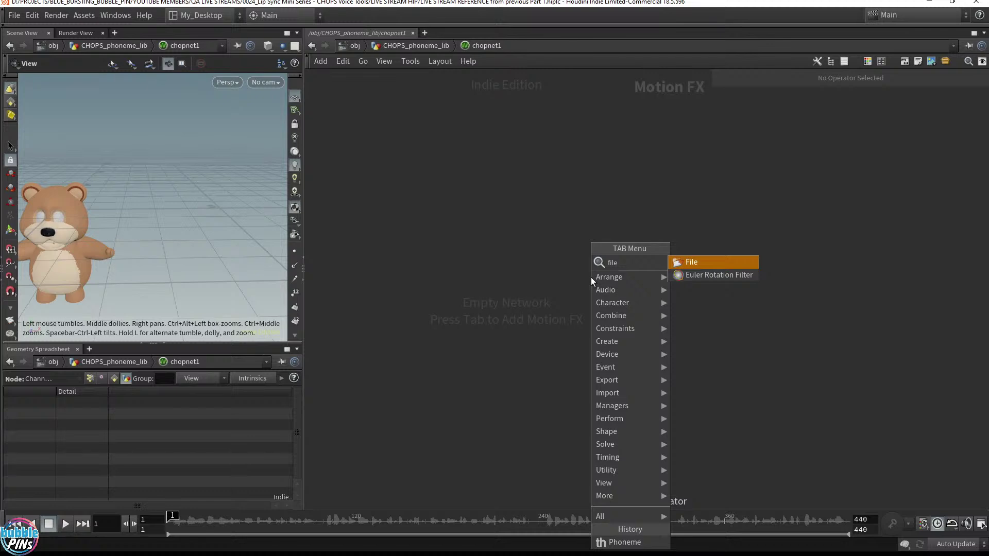
{"action": "key", "text": "Return"}
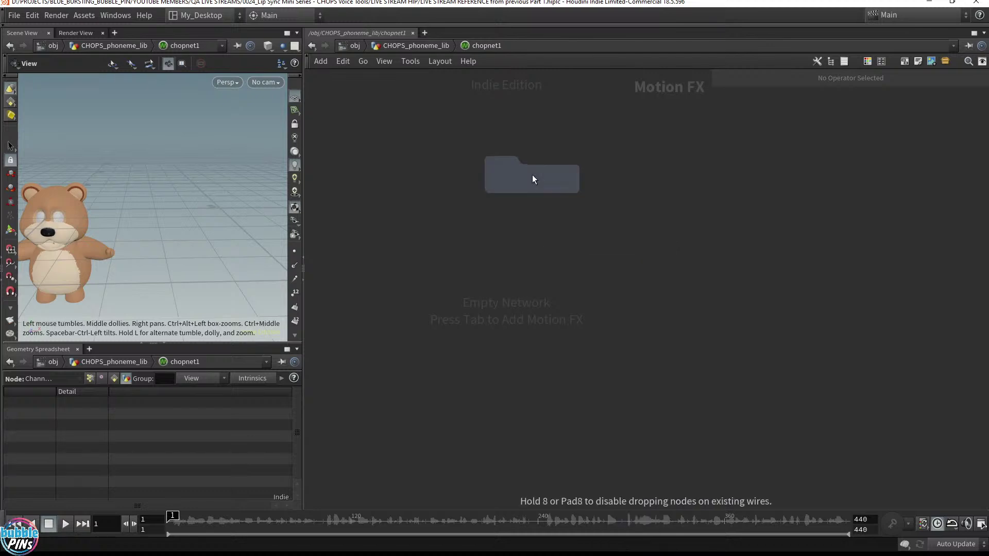
{"action": "left_click", "coordinate": [556, 201]}
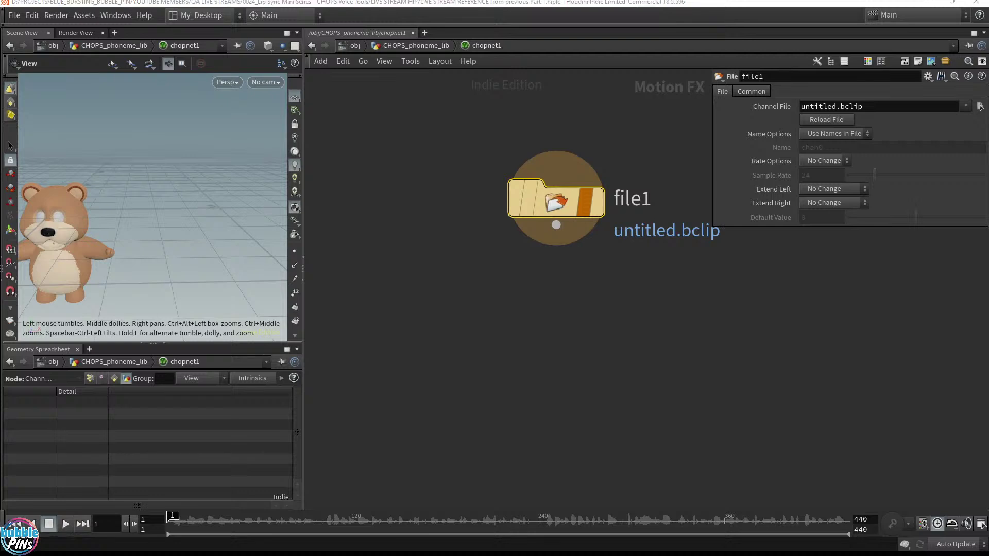
Load 41 phoneme values.aif from the audio assets' 41 phoneme values folder as the File node's channel file.
{"action": "left_click", "coordinate": [980, 106]}
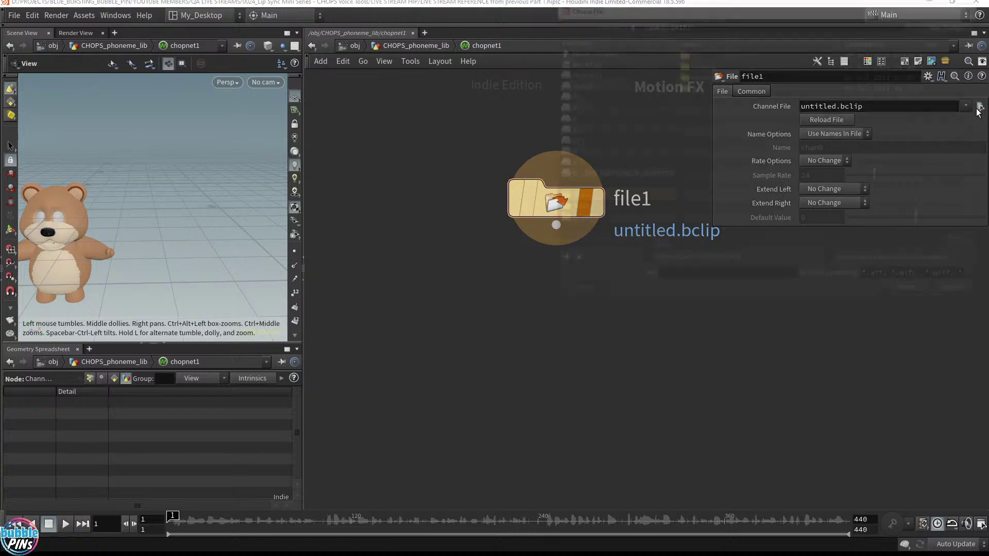
{"action": "triple_click", "coordinate": [678, 23]}
{"action": "key", "text": "ctrl+v"}
{"action": "key", "text": "Return"}
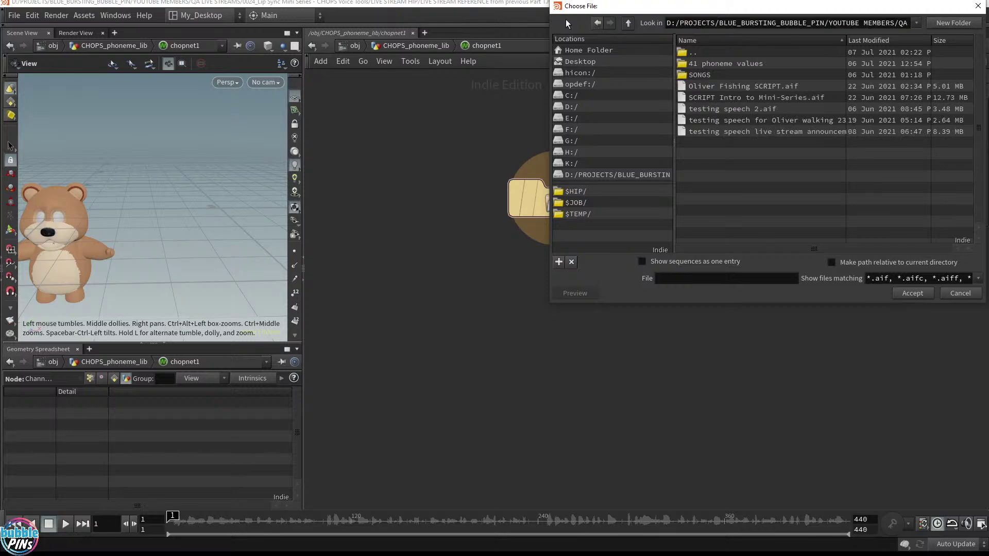
{"action": "left_click_drag", "start_coordinate": [722, 4], "coordinate": [459, 165]}
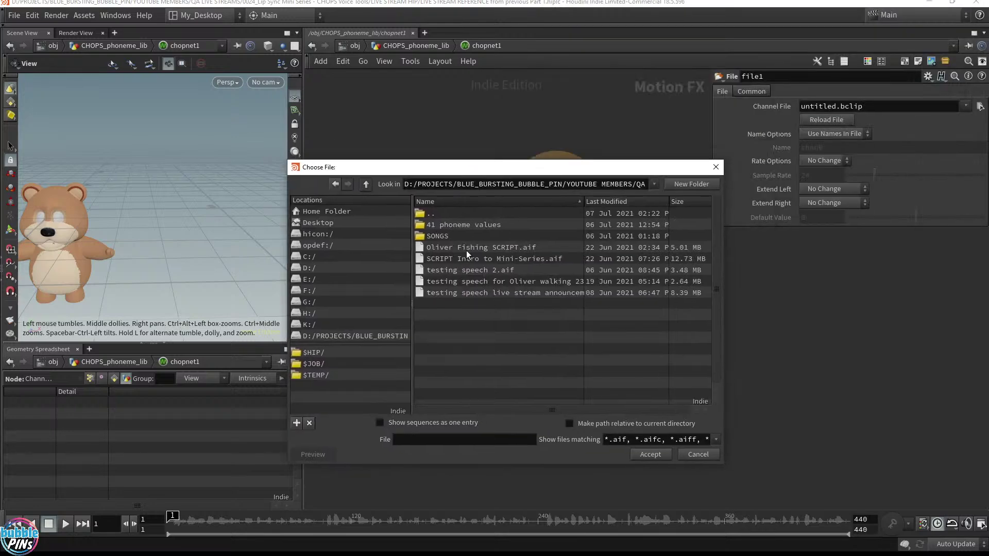
{"action": "double_click", "coordinate": [457, 225]}
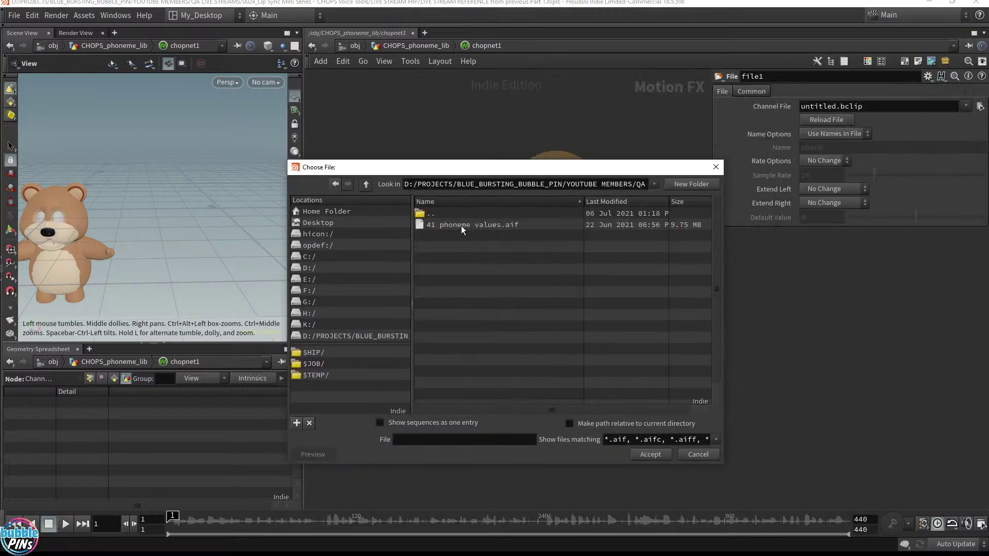
{"action": "left_click", "coordinate": [515, 227]}
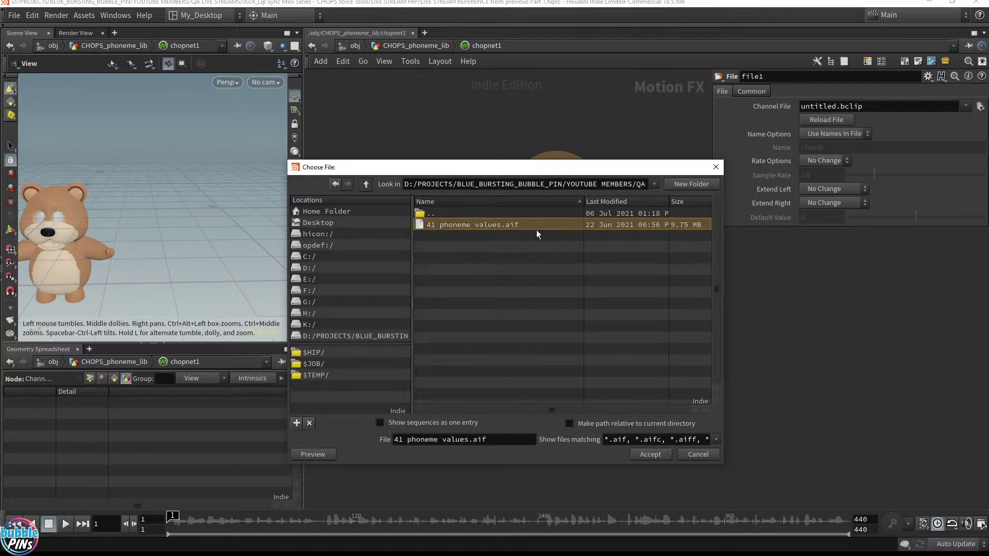
{"action": "double_click", "coordinate": [458, 225]}
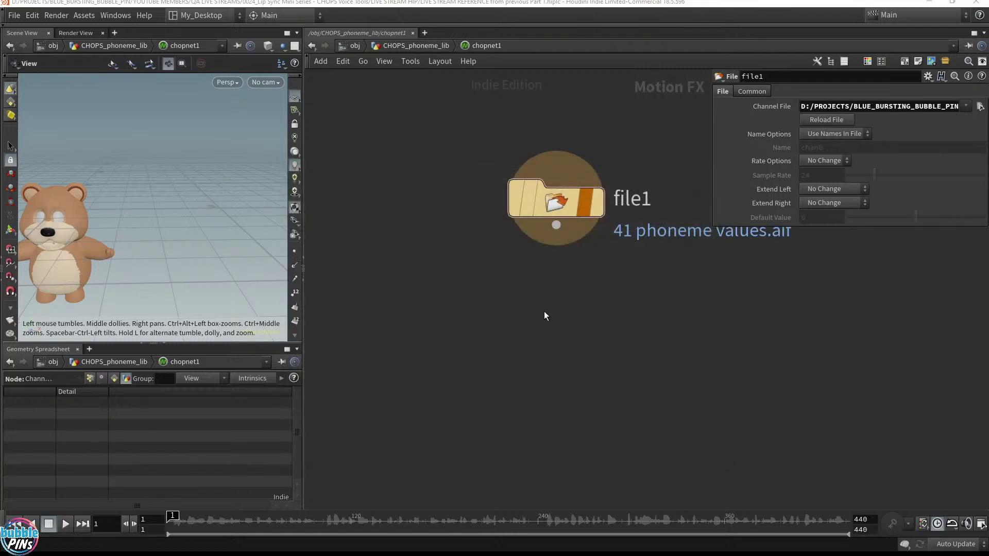
Turn on the display flag of file1 and add a Motion FX View tab beside the Geometry Spreadsheet.
{"action": "left_click", "coordinate": [601, 212]}
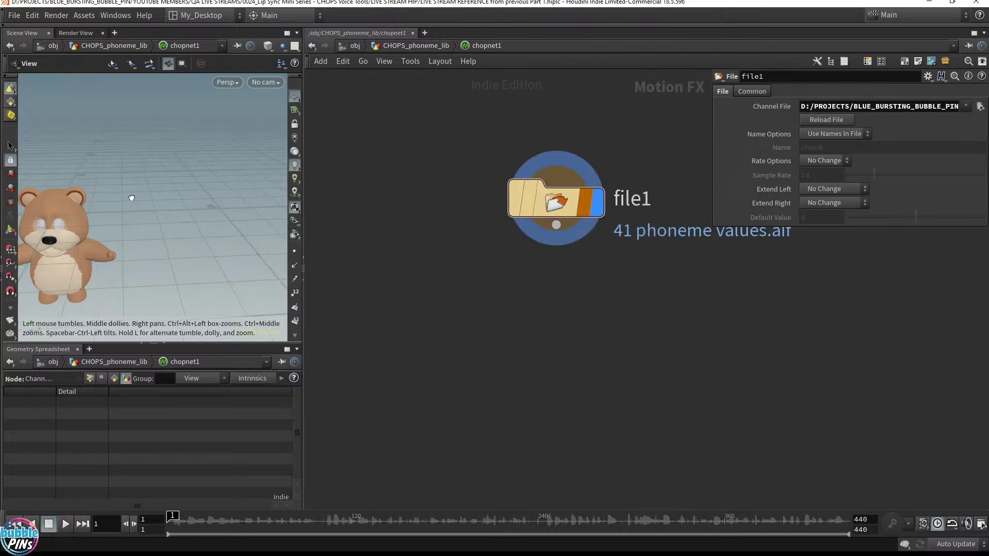
{"action": "left_click_drag", "start_coordinate": [132, 201], "coordinate": [216, 170]}
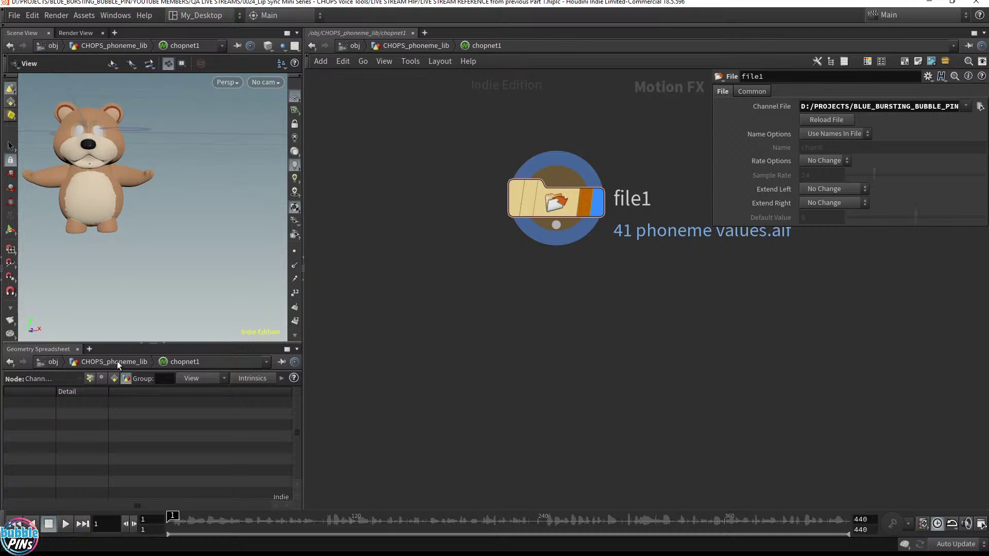
{"action": "left_click", "coordinate": [91, 348]}
{"action": "mouse_move", "coordinate": [141, 391]}
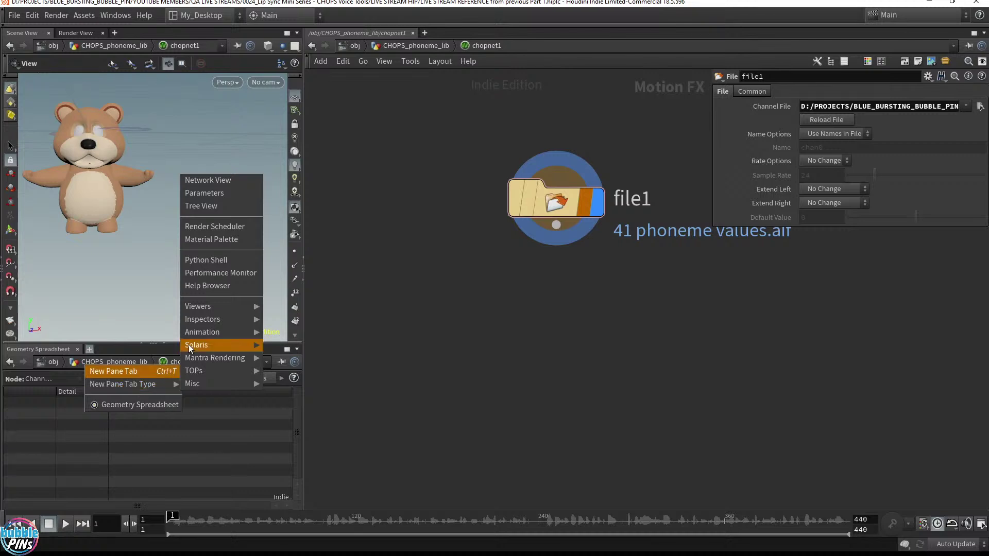
{"action": "mouse_move", "coordinate": [199, 311]}
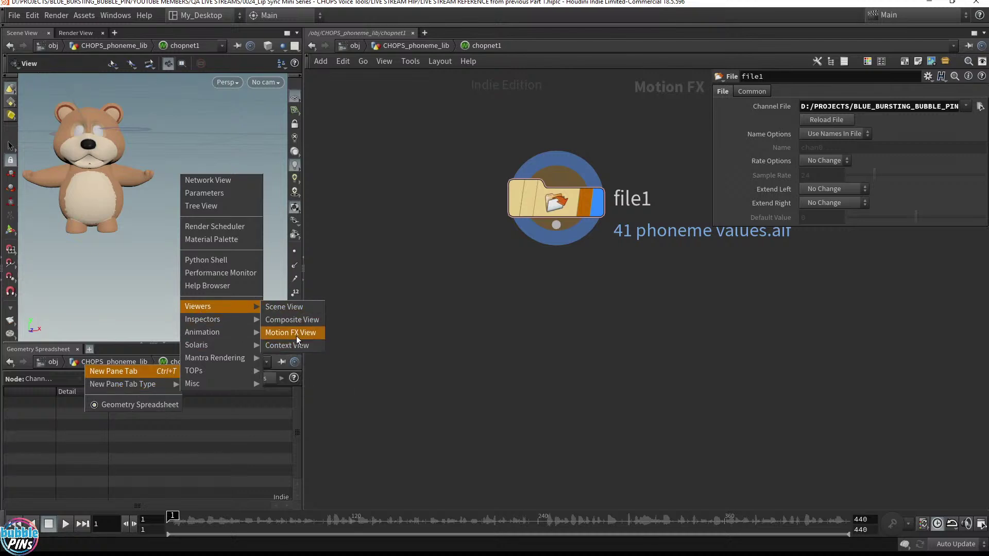
{"action": "left_click", "coordinate": [310, 334]}
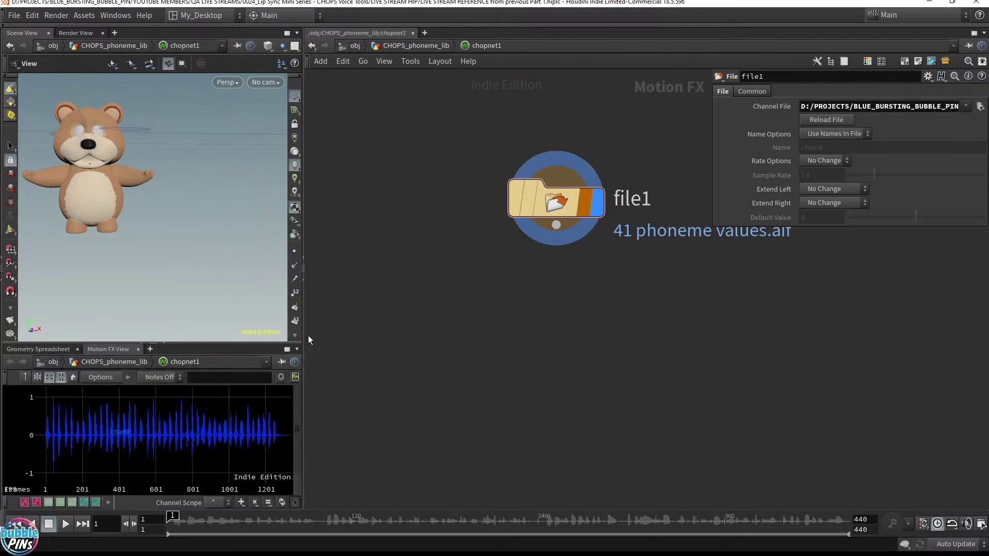
Widen the Motion FX View pane and collapse the Scene View above it so the waveform gets the full height.
{"action": "left_click_drag", "start_coordinate": [303, 307], "coordinate": [409, 307]}
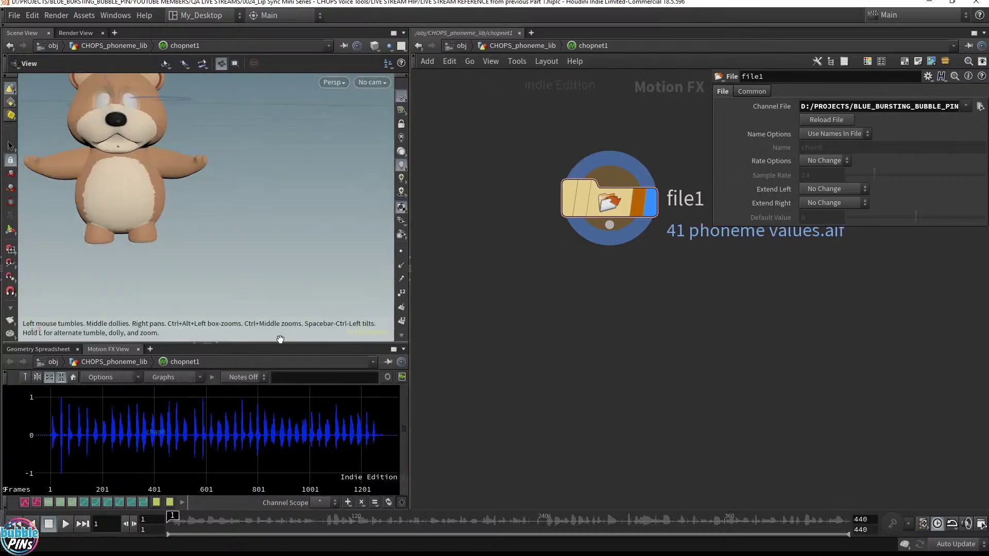
{"action": "left_click_drag", "start_coordinate": [279, 342], "coordinate": [278, 209]}
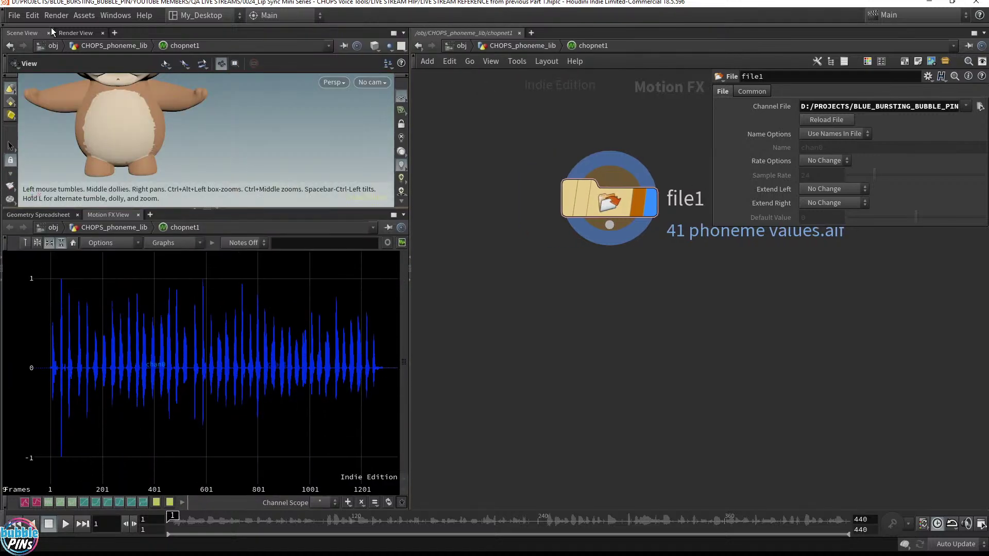
{"action": "left_click", "coordinate": [192, 208]}
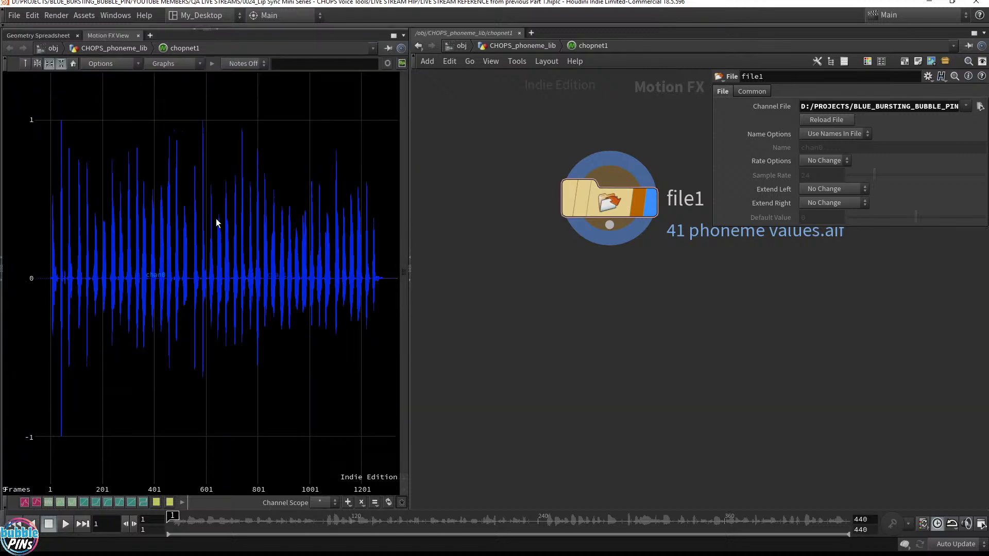
{"action": "mouse_move", "coordinate": [217, 220]}
{"action": "middle_mouse_down"}
{"action": "mouse_move", "coordinate": [216, 234]}
{"action": "mouse_move", "coordinate": [208, 217]}
{"action": "mouse_move", "coordinate": [215, 225]}
{"action": "middle_mouse_up"}
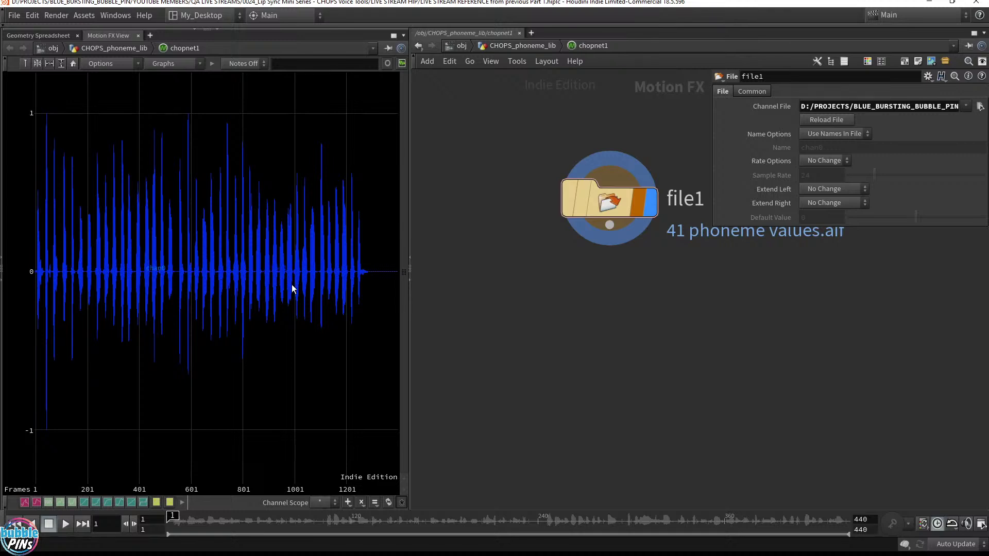
Play the timeline briefly, return to frame 1, and check the mode in the Audio Panel.
{"action": "key", "text": "Up"}
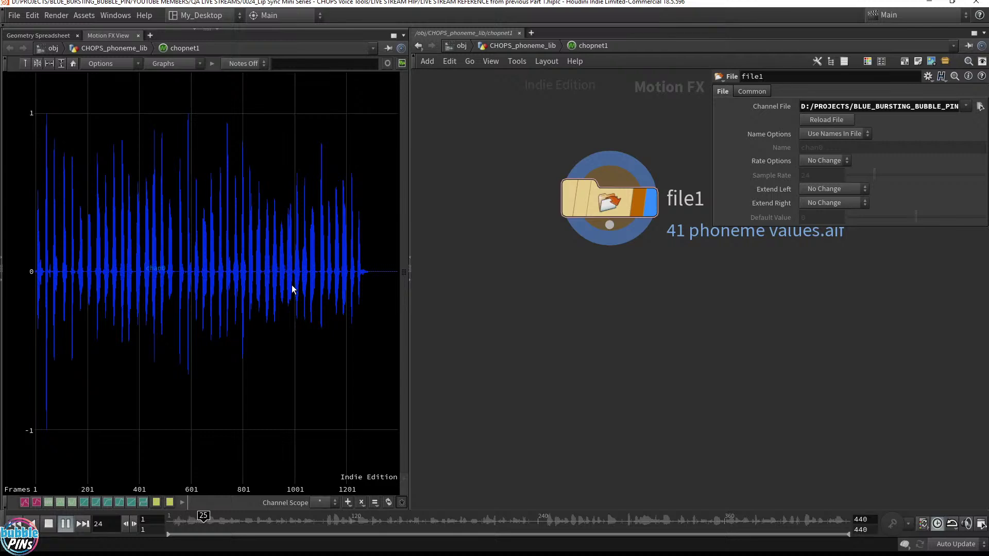
{"action": "key", "text": "ctrl+Up"}
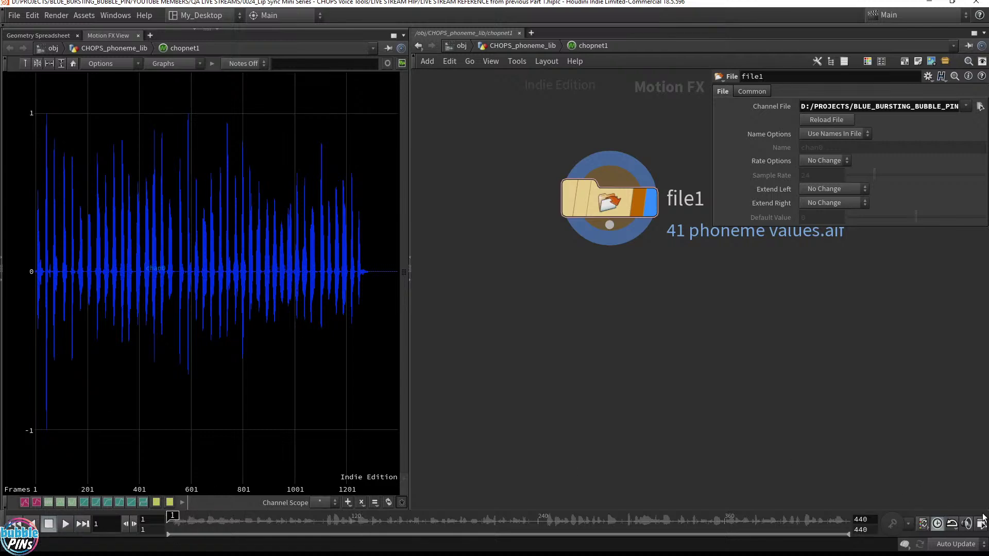
{"action": "left_click", "coordinate": [967, 525]}
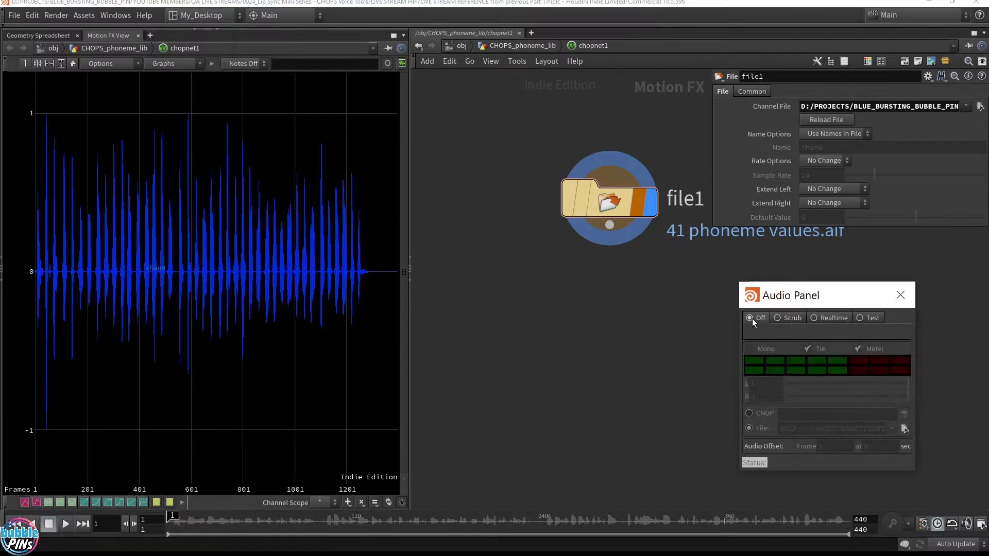
{"action": "left_click", "coordinate": [910, 301]}
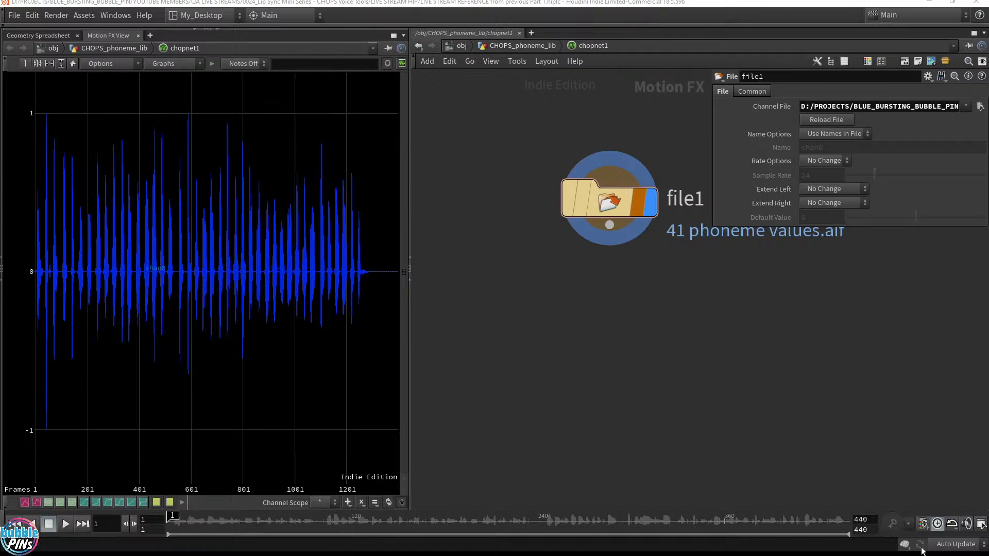
Switch the Audio Panel to Realtime to compare its file path with file1's audio, and set it back to Off.
{"action": "left_click", "coordinate": [967, 524]}
{"action": "left_click", "coordinate": [817, 318]}
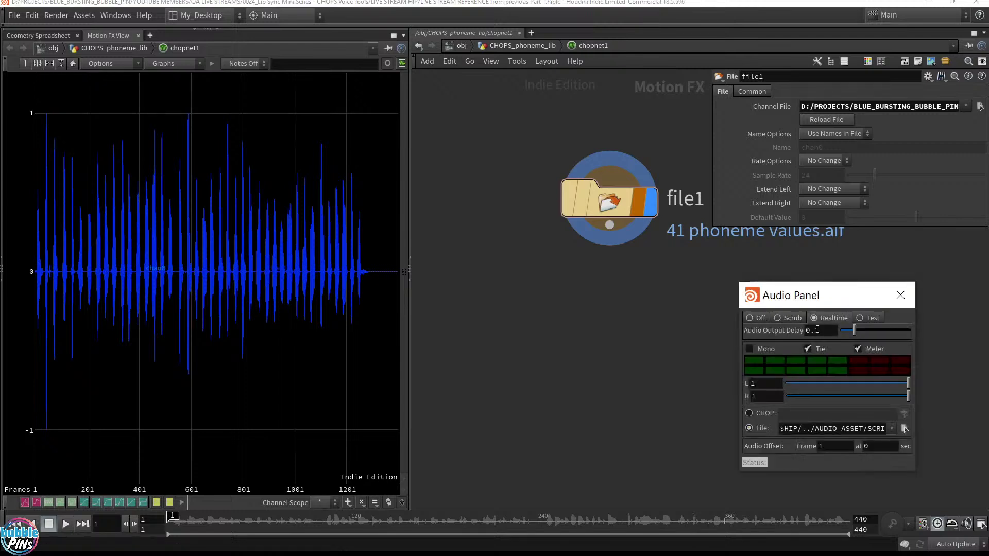
{"action": "left_click_drag", "start_coordinate": [835, 429], "coordinate": [906, 447]}
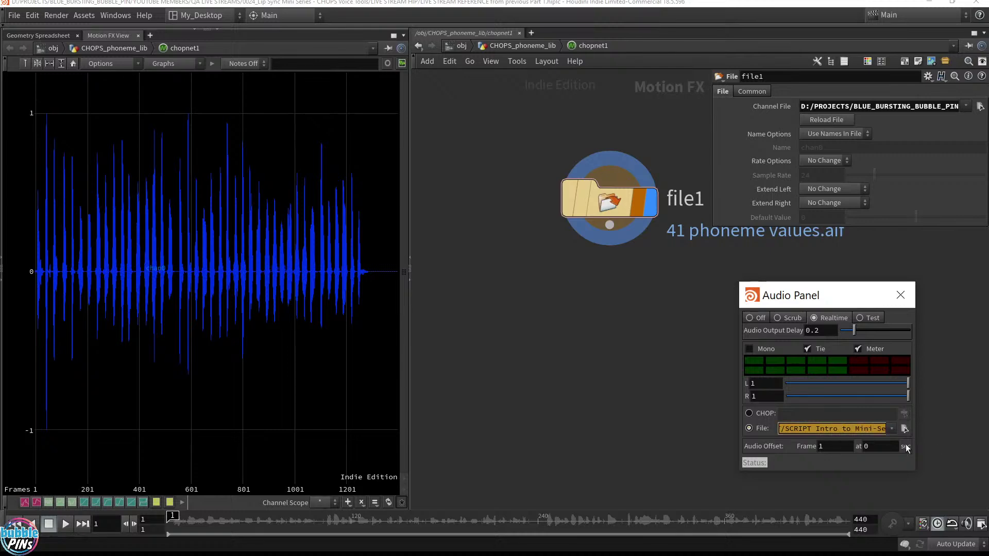
{"action": "left_click_drag", "start_coordinate": [533, 281], "coordinate": [690, 137]}
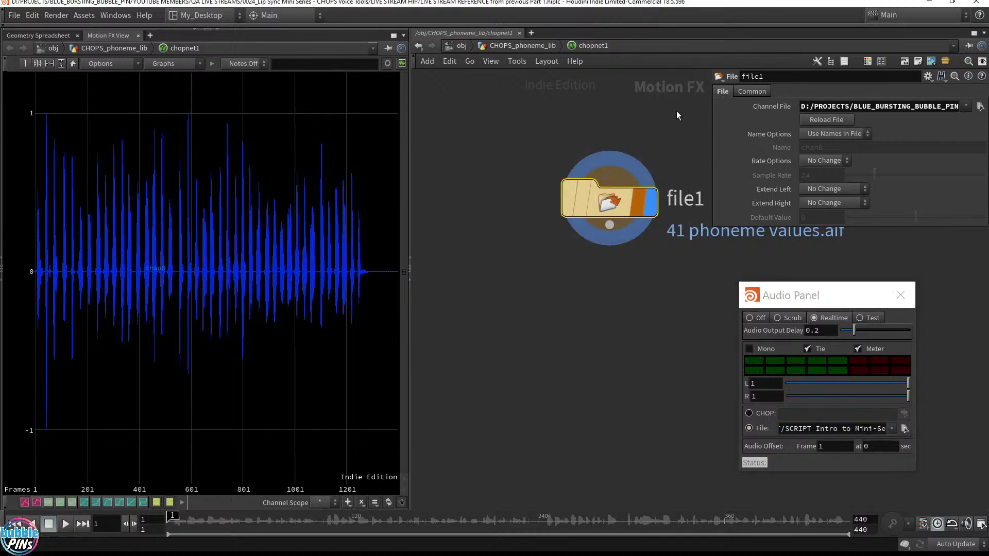
{"action": "left_click", "coordinate": [761, 319]}
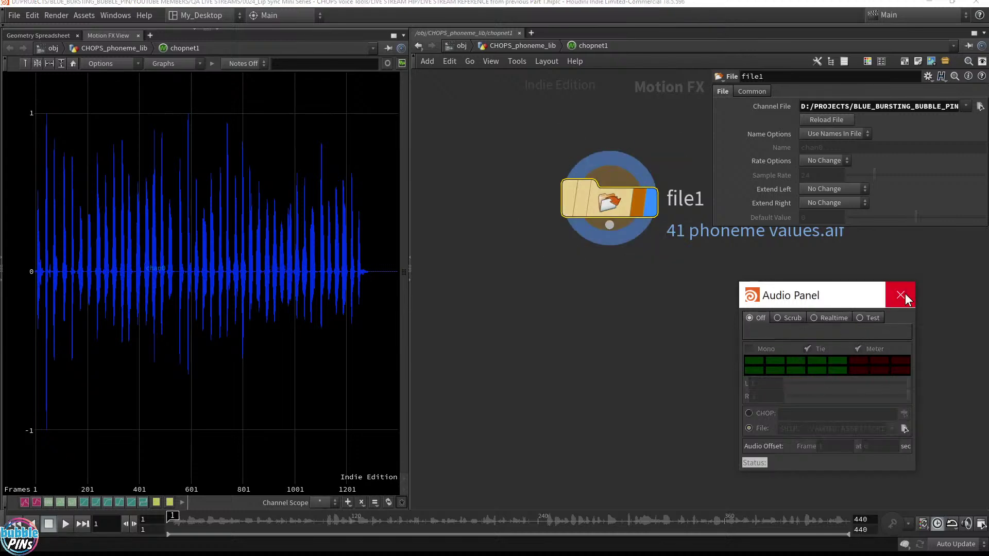
Load the 41 phoneme values recording as the Audio Panel's file, set the audio mode to Off, and close the panel.
{"action": "left_click", "coordinate": [817, 318]}
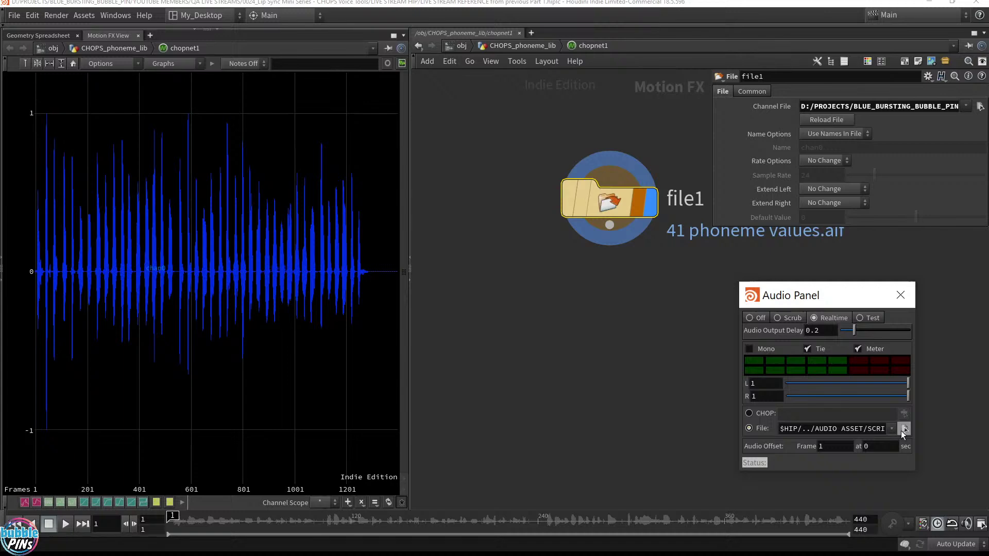
{"action": "left_click", "coordinate": [905, 429]}
{"action": "double_click", "coordinate": [468, 236]}
{"action": "double_click", "coordinate": [467, 239]}
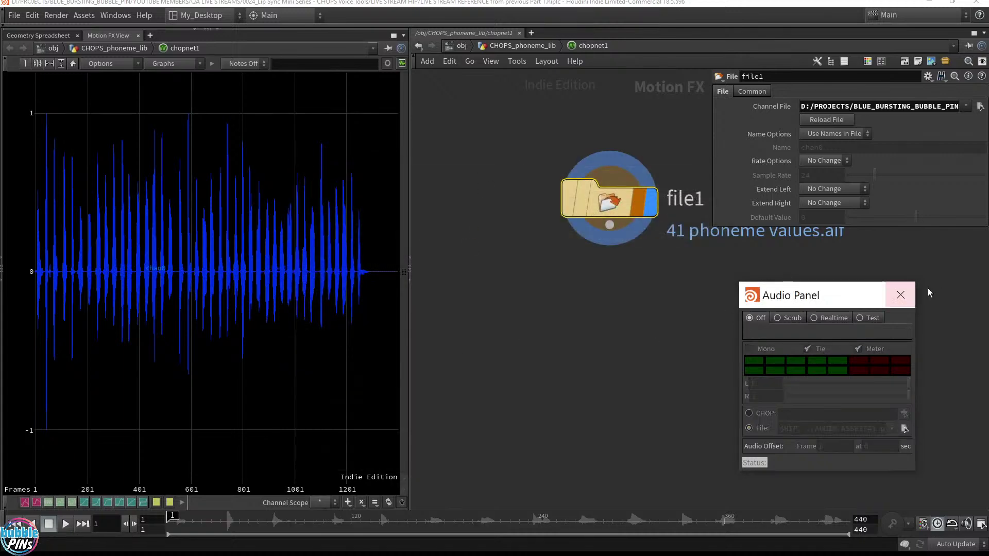
{"action": "left_click", "coordinate": [900, 295]}
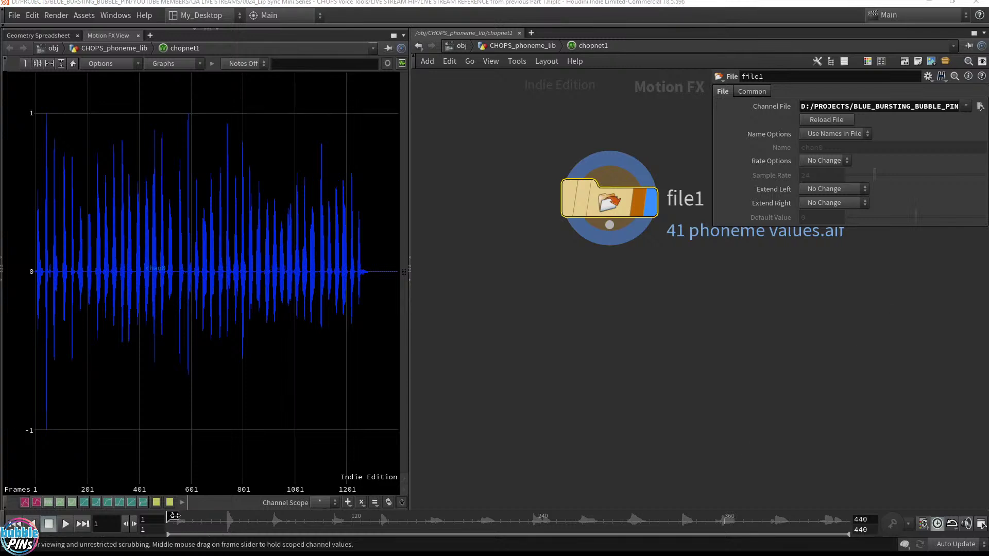
Scrub and play the timeline against the waveform, and turn on the current-frame marker in the Motion FX View.
{"action": "left_click_drag", "start_coordinate": [174, 516], "coordinate": [217, 516]}
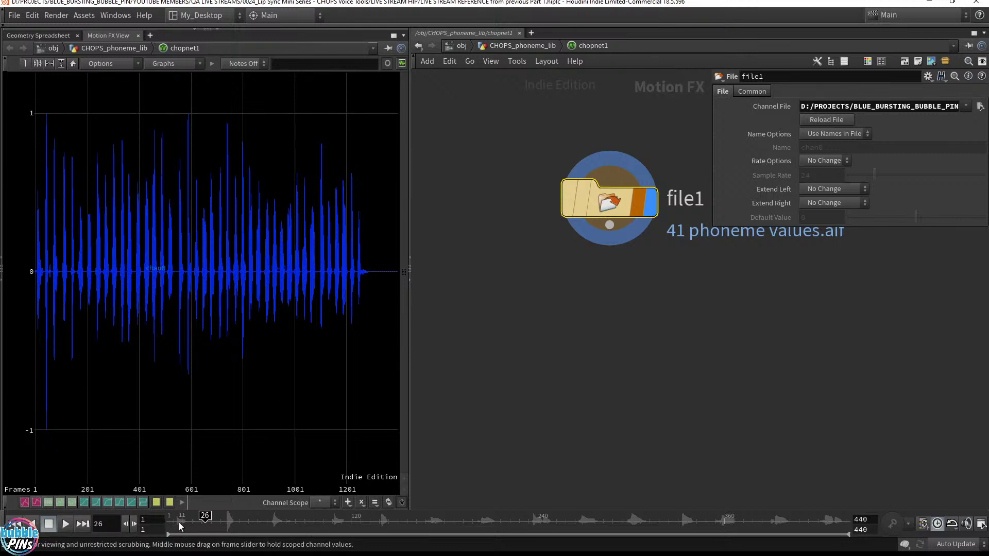
{"action": "key", "text": "ctrl+Up"}
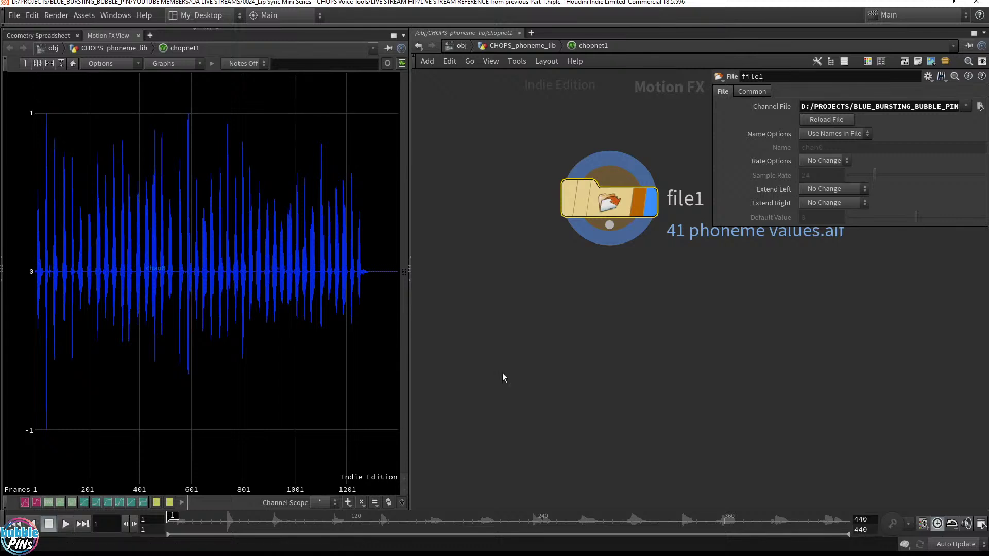
{"action": "key", "text": "h"}
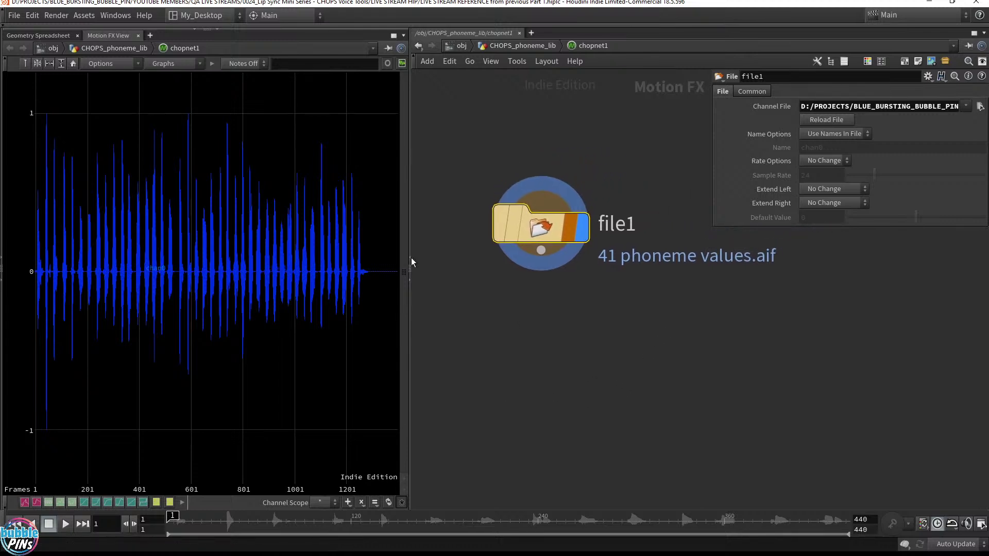
{"action": "mouse_move", "coordinate": [183, 225]}
{"action": "middle_mouse_down"}
{"action": "mouse_move", "coordinate": [194, 237]}
{"action": "mouse_move", "coordinate": [178, 239]}
{"action": "middle_mouse_up"}
{"action": "key", "text": "Up"}
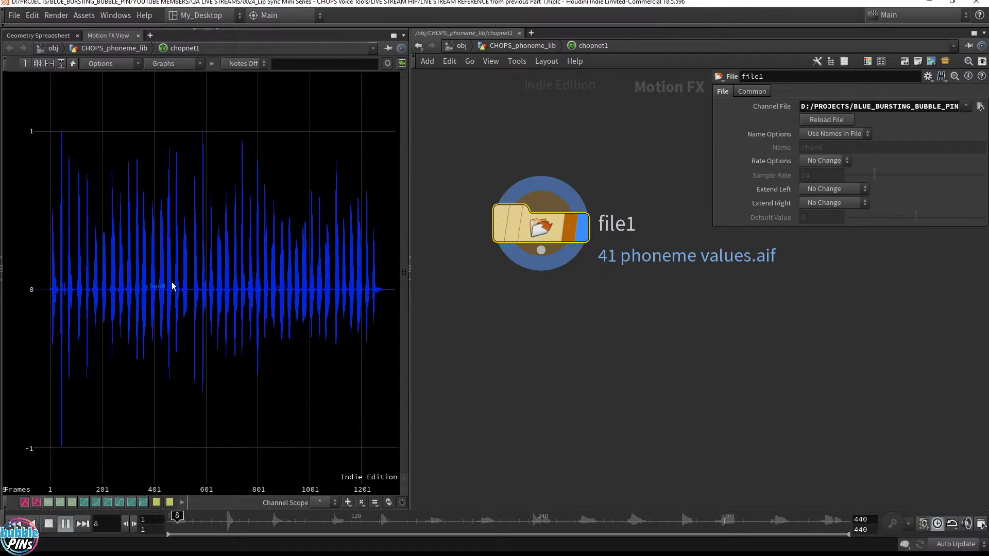
{"action": "key", "text": "Up"}
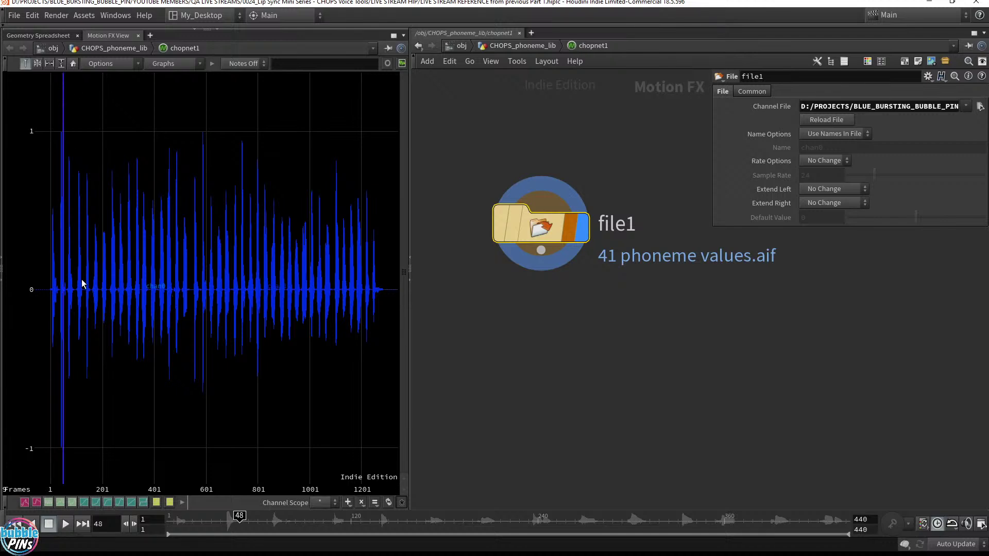
Set the Graph Color of file1 to white (1, 1, 1).
{"action": "left_click", "coordinate": [752, 91]}
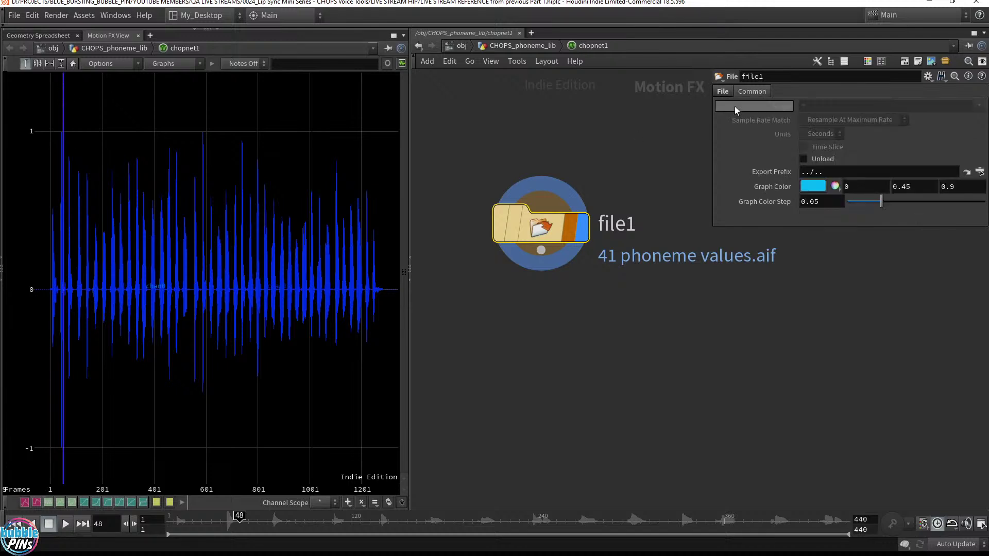
{"action": "left_click", "coordinate": [752, 185]}
{"action": "left_click", "coordinate": [969, 155]}
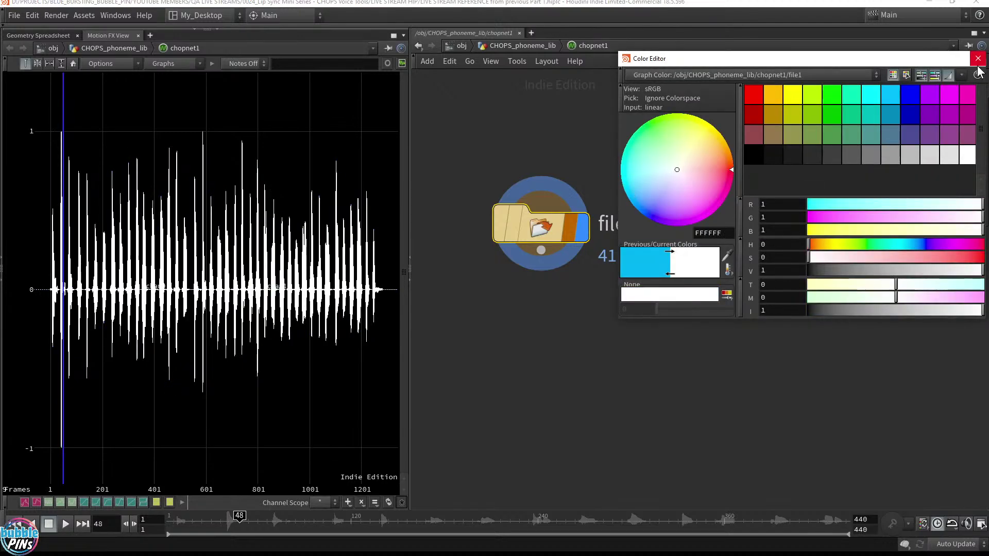
{"action": "left_click", "coordinate": [978, 58]}
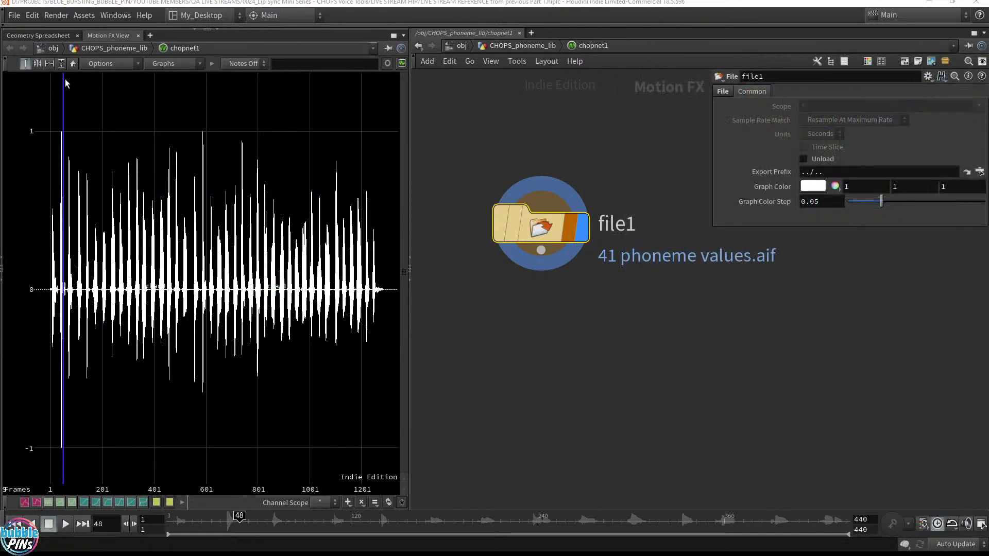
Play the timeline to examine the current-frame marker against the waveform up close, and return to frame 1.
{"action": "key", "text": "Up"}
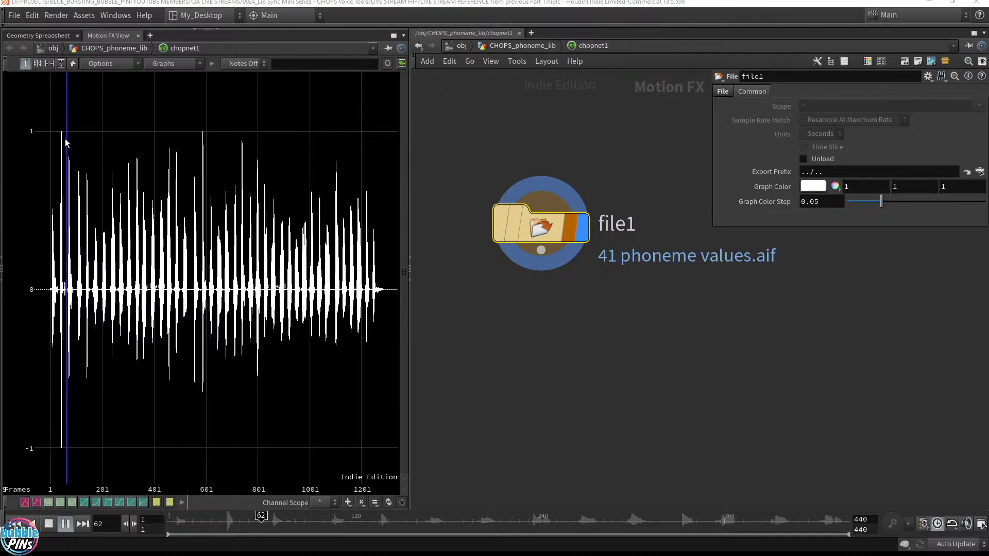
{"action": "scroll", "coordinate": [82, 293], "scroll_direction": "up", "scroll_amount": 5}
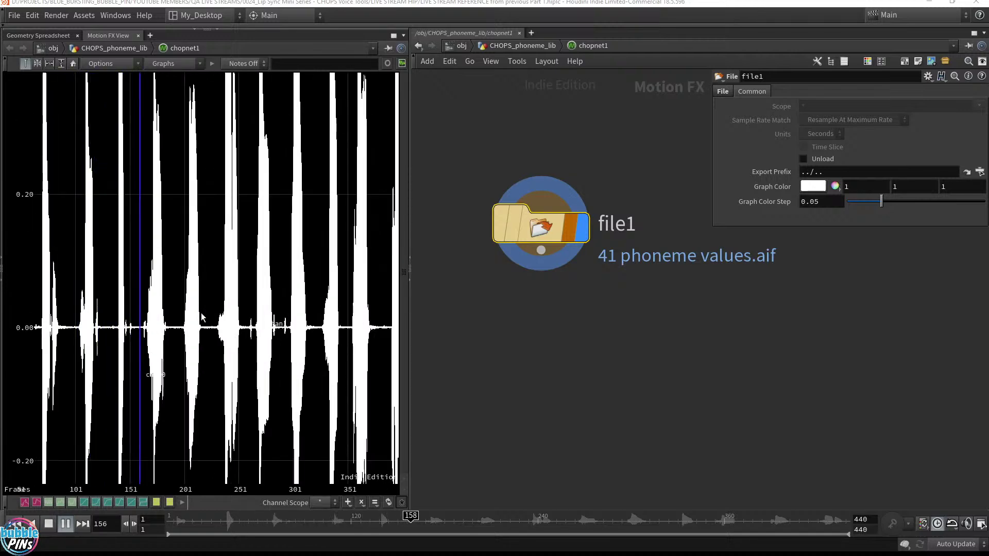
{"action": "scroll", "coordinate": [178, 269], "scroll_direction": "down", "scroll_amount": 6}
{"action": "middle_click_drag", "start_coordinate": [177, 266], "coordinate": [209, 250]}
{"action": "key", "text": "ctrl+Up"}
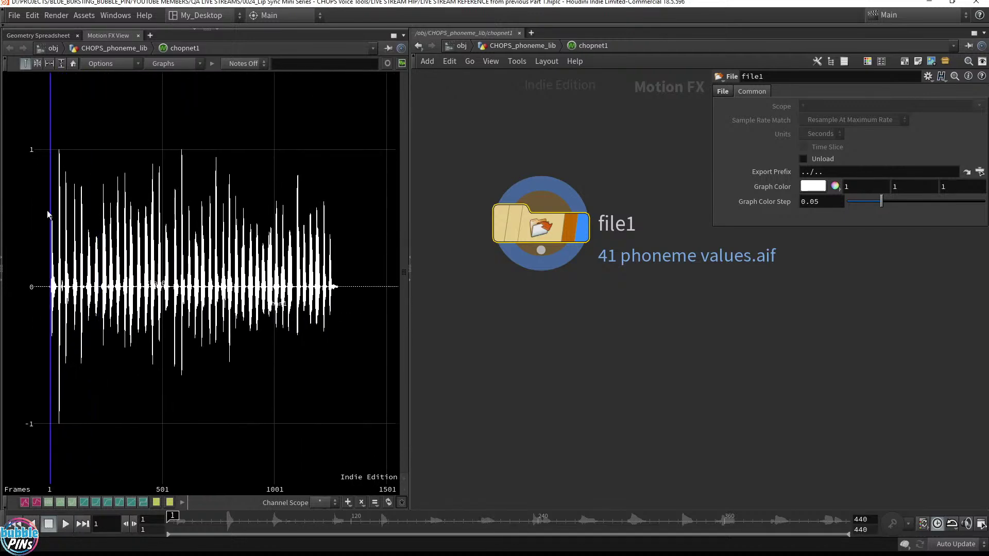
Turn on horizontal and vertical fitting so the whole waveform fills the Motion FX View.
{"action": "left_click", "coordinate": [48, 64]}
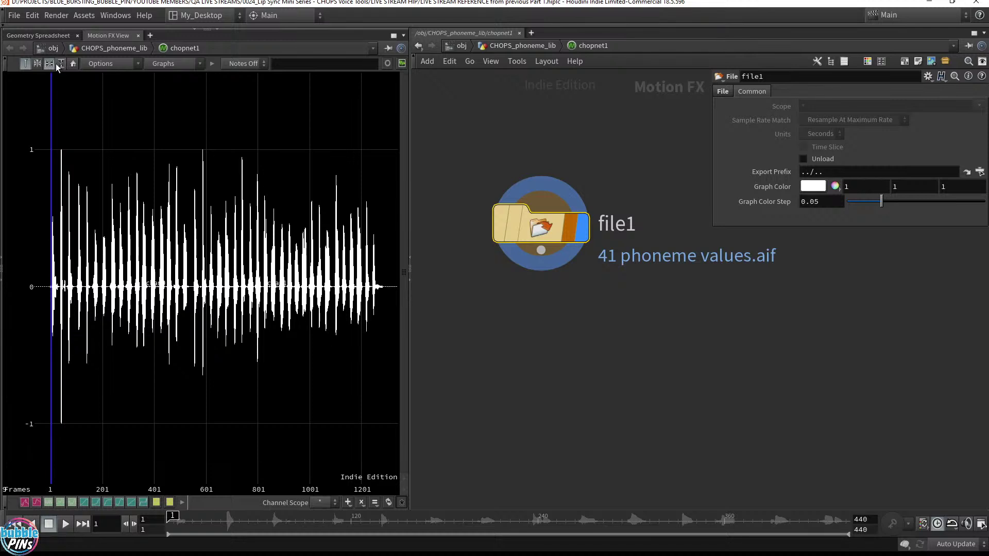
{"action": "left_click", "coordinate": [61, 63]}
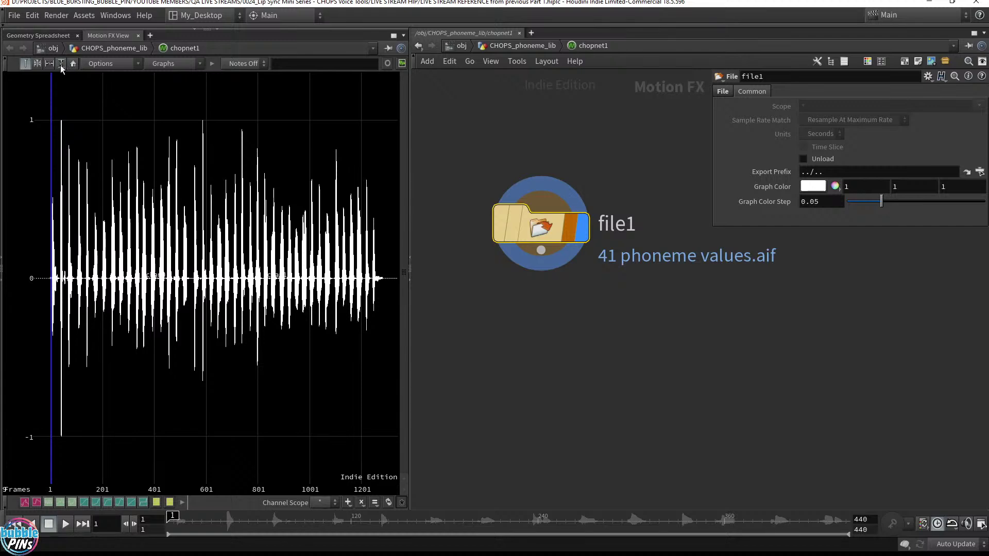
{"action": "scroll", "coordinate": [85, 294], "scroll_direction": "up", "scroll_amount": 4}
{"action": "scroll", "coordinate": [85, 295], "scroll_direction": "down", "scroll_amount": 4}
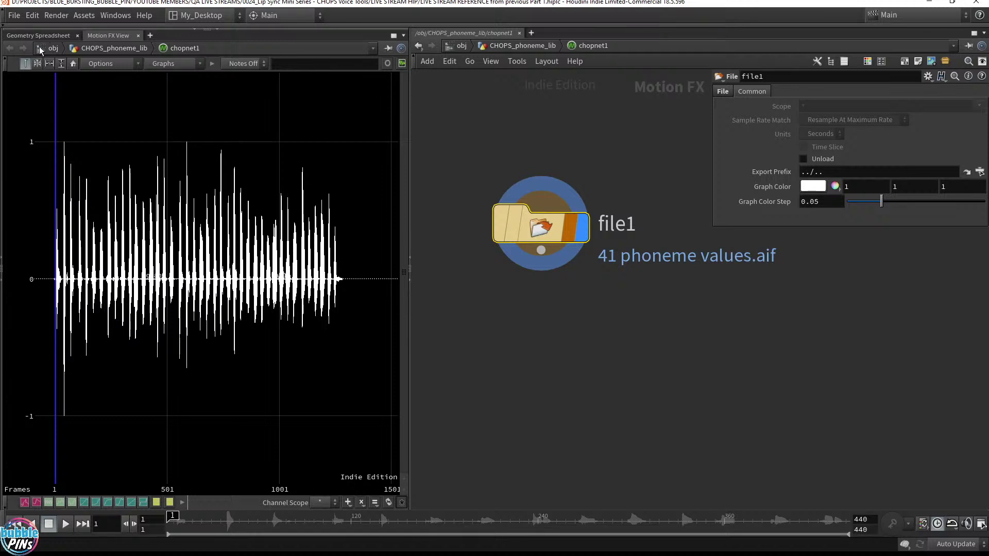
{"action": "left_click", "coordinate": [49, 64]}
{"action": "left_click", "coordinate": [61, 63]}
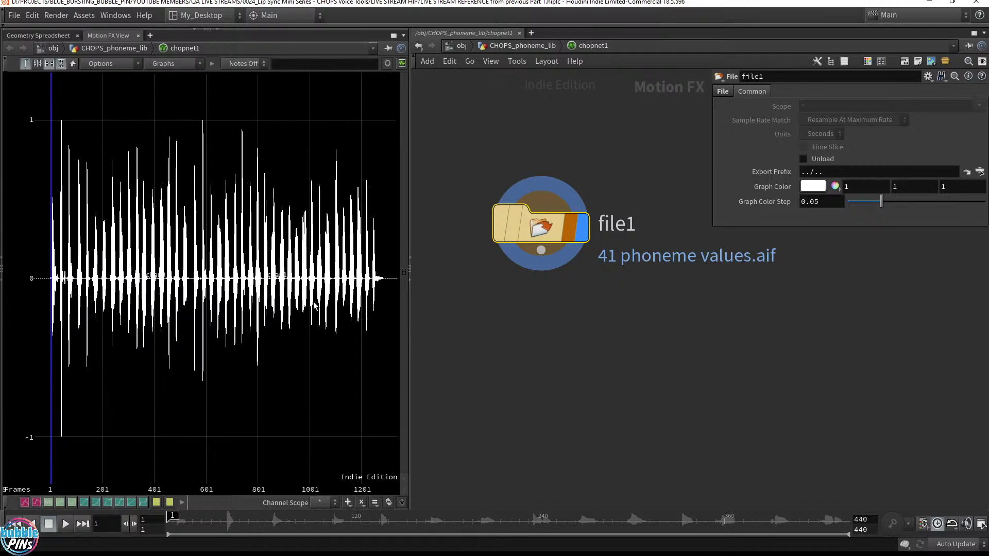
Inspect the waveform peaks up close in the Motion FX View, and restore vertical and horizontal fitting.
{"action": "scroll", "coordinate": [149, 282], "scroll_direction": "up", "scroll_amount": 5}
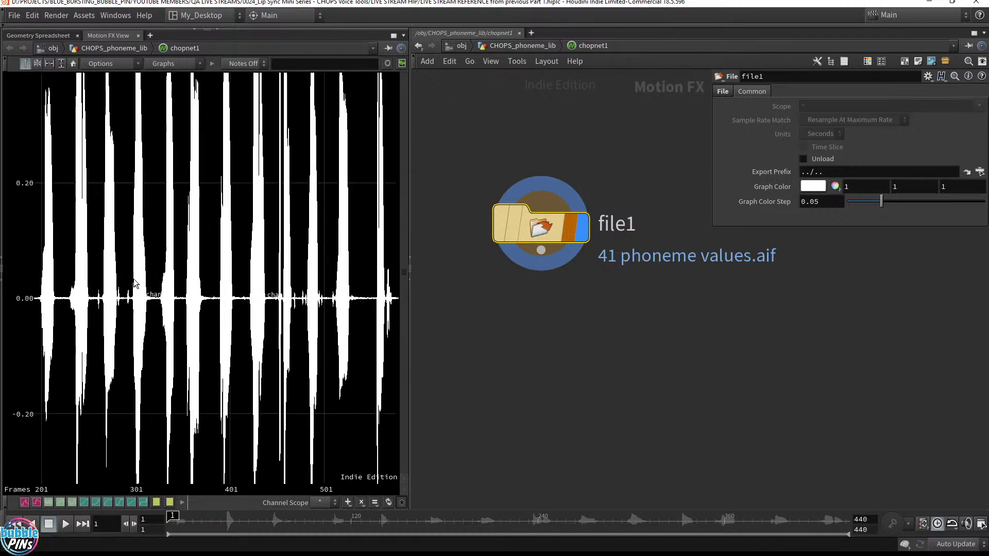
{"action": "scroll", "coordinate": [135, 282], "scroll_direction": "down", "scroll_amount": 5}
{"action": "scroll", "coordinate": [135, 282], "scroll_direction": "down", "scroll_amount": 2}
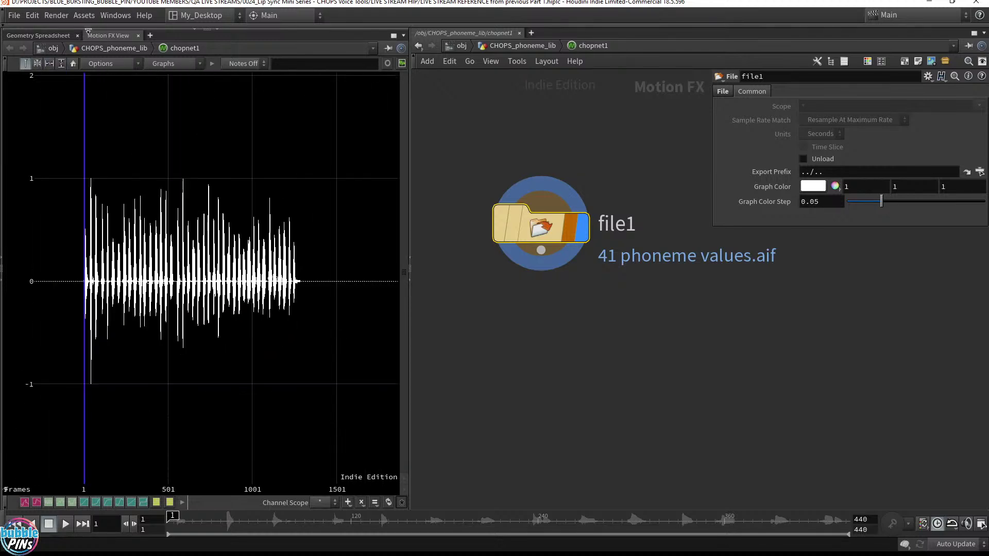
{"action": "left_click", "coordinate": [61, 63]}
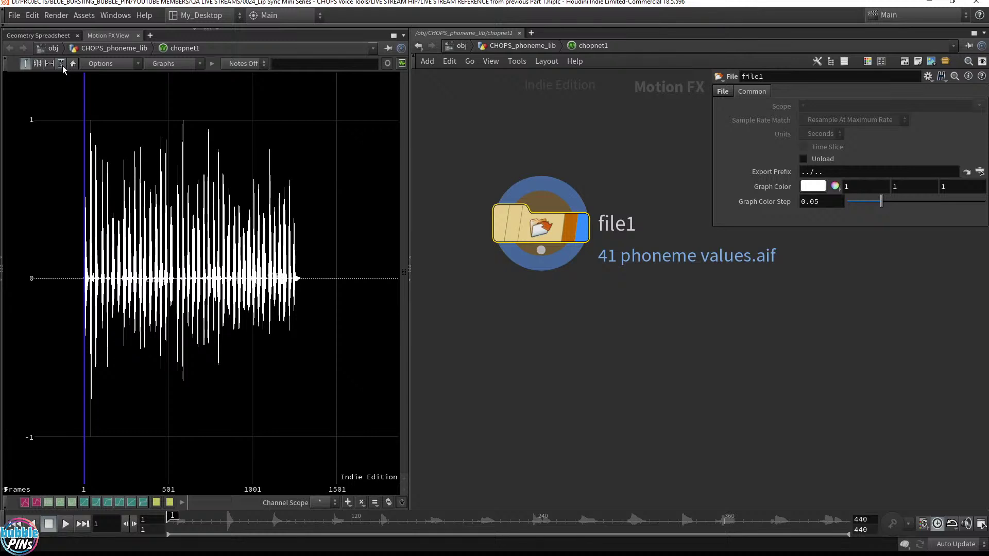
{"action": "left_click", "coordinate": [50, 63]}
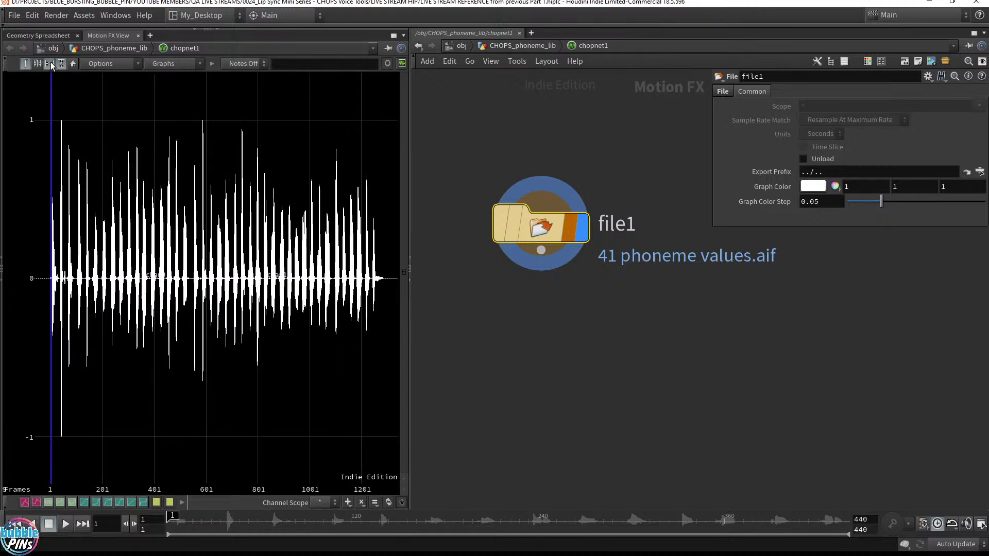
Rename the file1 node as phoneme_library.
{"action": "left_click", "coordinate": [553, 447]}
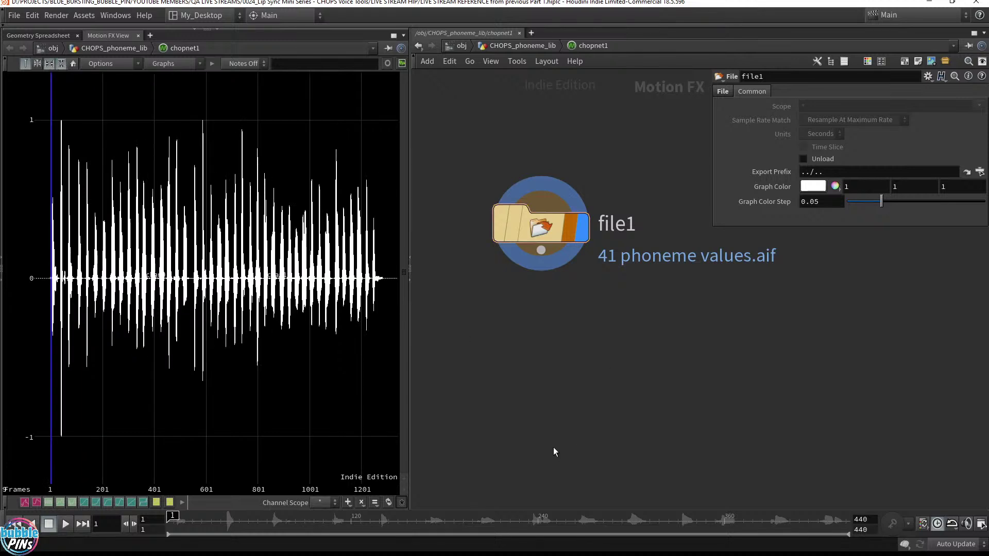
{"action": "left_click_drag", "start_coordinate": [515, 287], "coordinate": [643, 162]}
{"action": "double_click", "coordinate": [619, 224]}
{"action": "type", "text": "phon"}
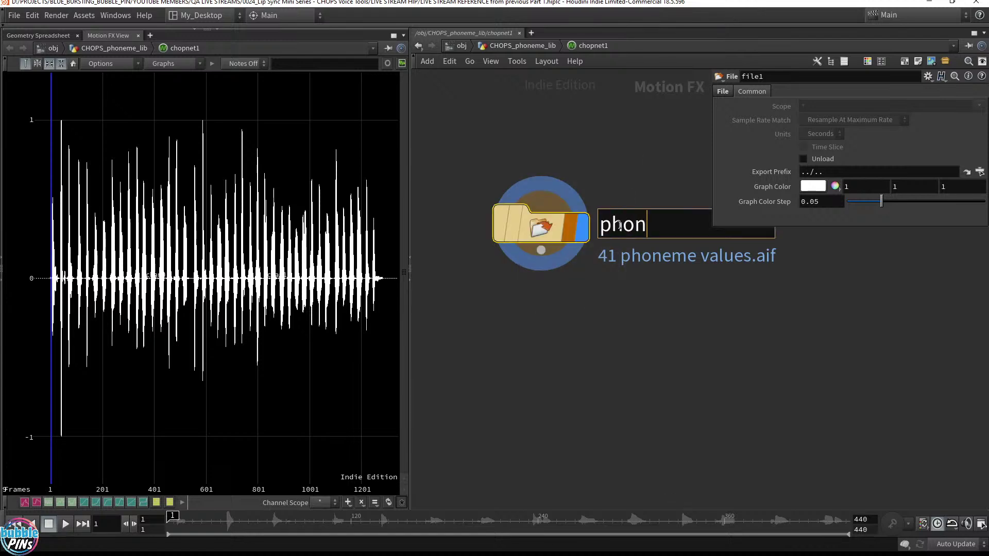
{"action": "type", "text": "eme_library"}
{"action": "key", "text": "Return"}
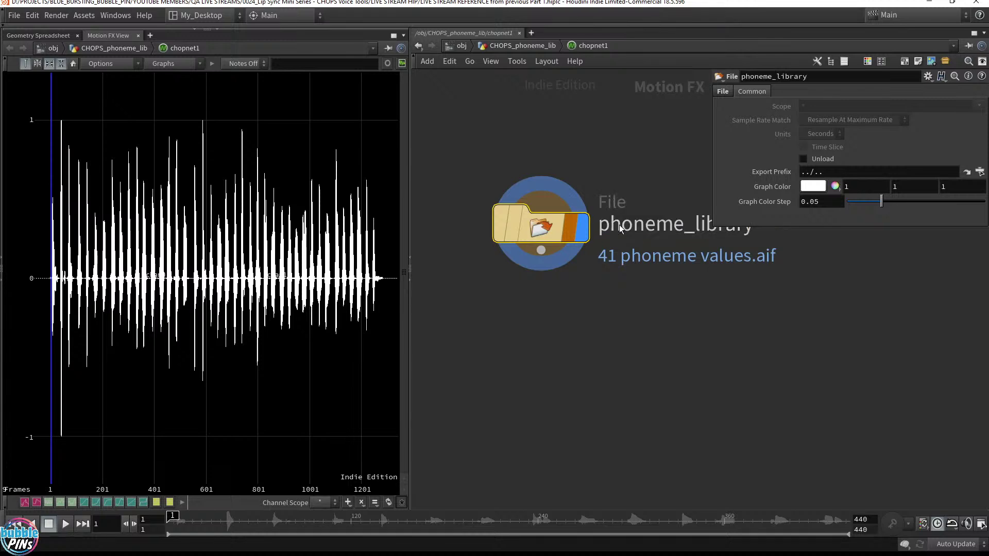
Open the node info of phoneme_library, check its channels, sample rate and length, and close it.
{"action": "middle_click_drag", "start_coordinate": [670, 351], "coordinate": [654, 392]}
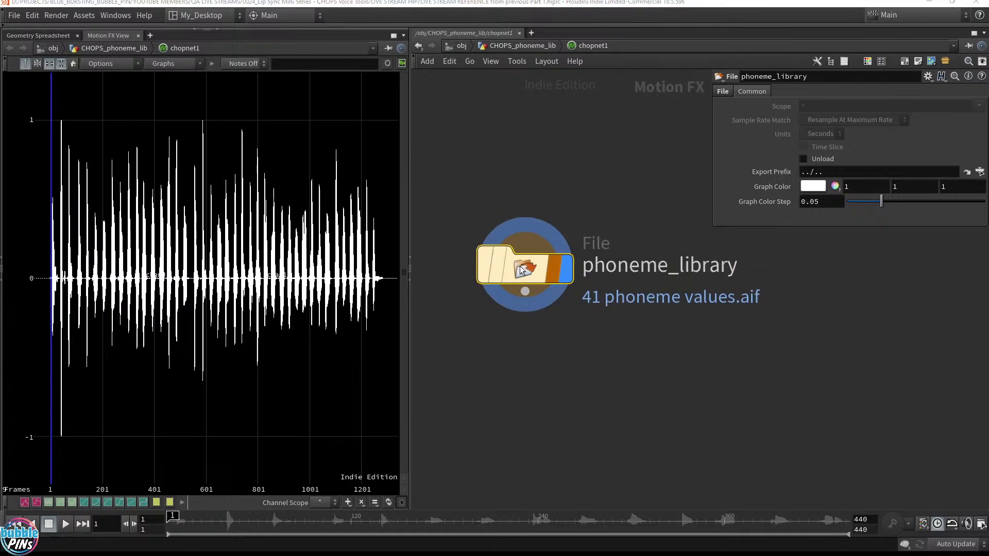
{"action": "left_click", "coordinate": [456, 269]}
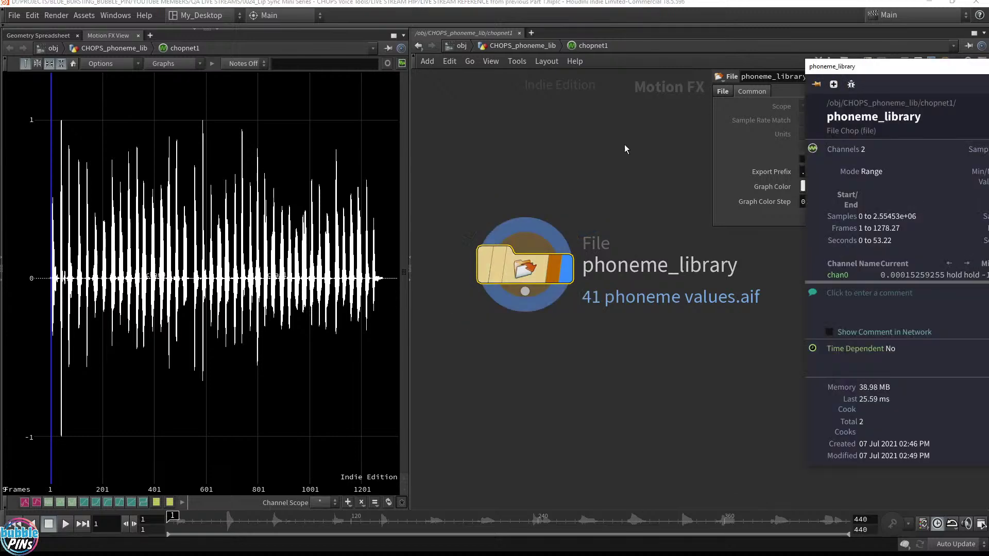
{"action": "left_click_drag", "start_coordinate": [873, 71], "coordinate": [551, 96]}
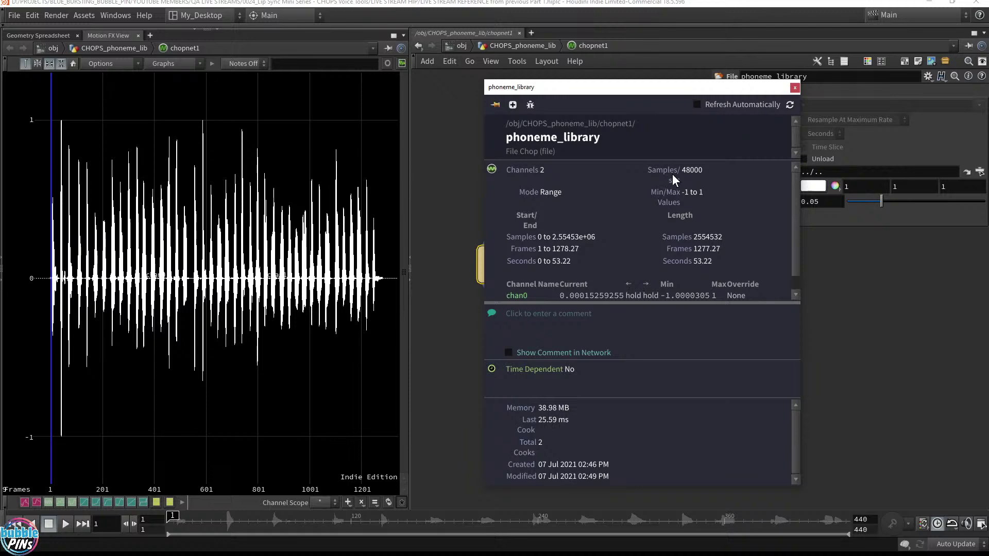
{"action": "left_click", "coordinate": [794, 88]}
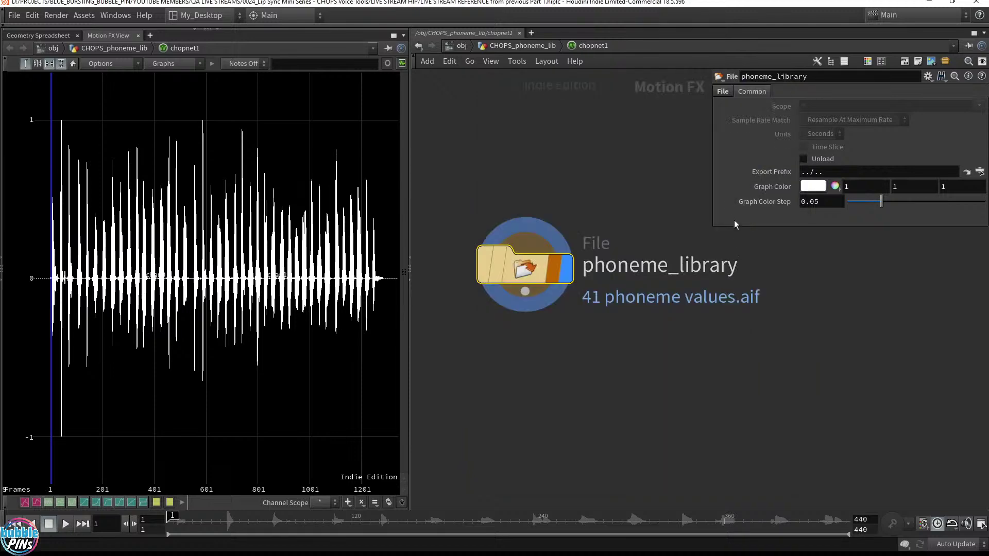
Add a Voice Split node below phoneme_library, connect the file's output to its input, and display it in the graph.
{"action": "left_click_drag", "start_coordinate": [716, 227], "coordinate": [799, 227]}
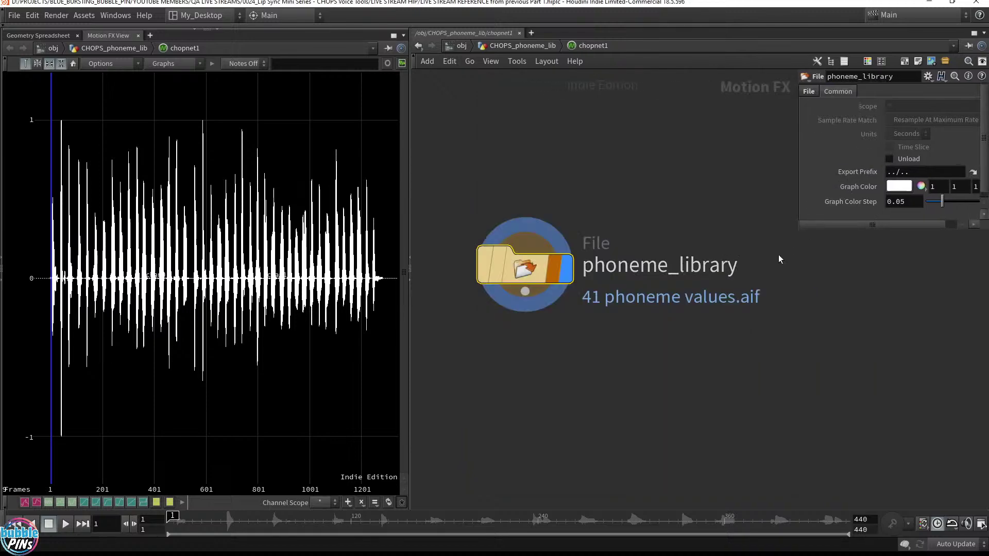
{"action": "middle_click_drag", "start_coordinate": [781, 327], "coordinate": [766, 215]}
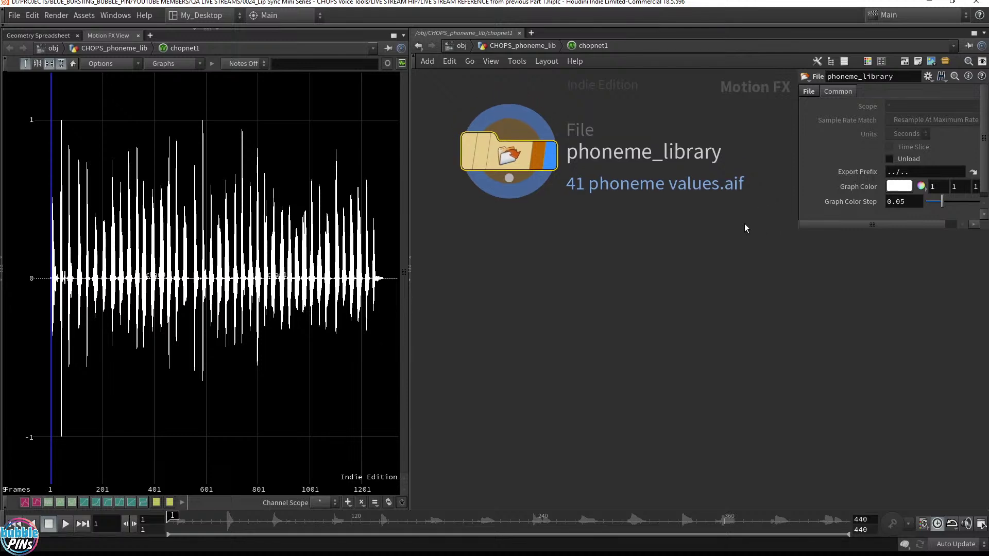
{"action": "scroll", "coordinate": [664, 266], "scroll_direction": "down", "scroll_amount": 4}
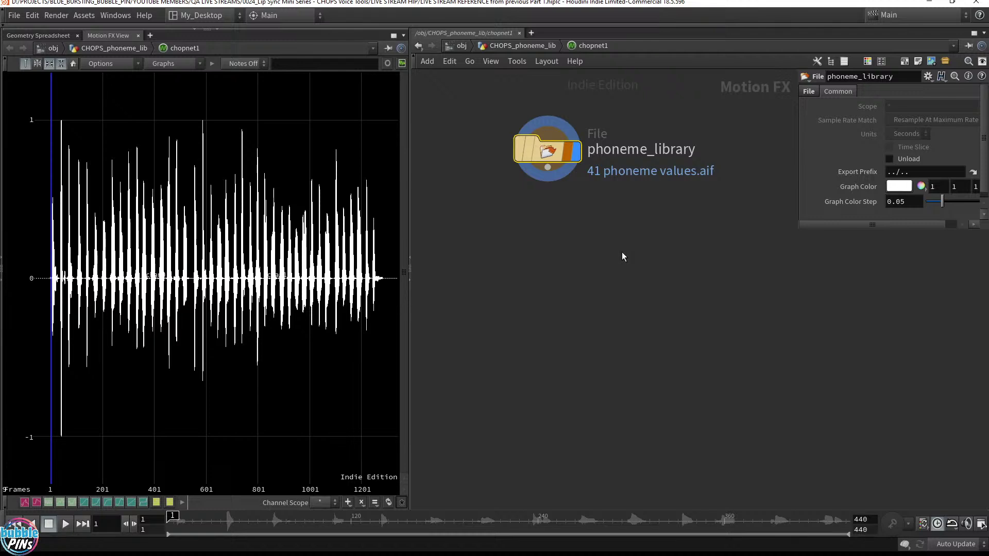
{"action": "key", "text": "Tab"}
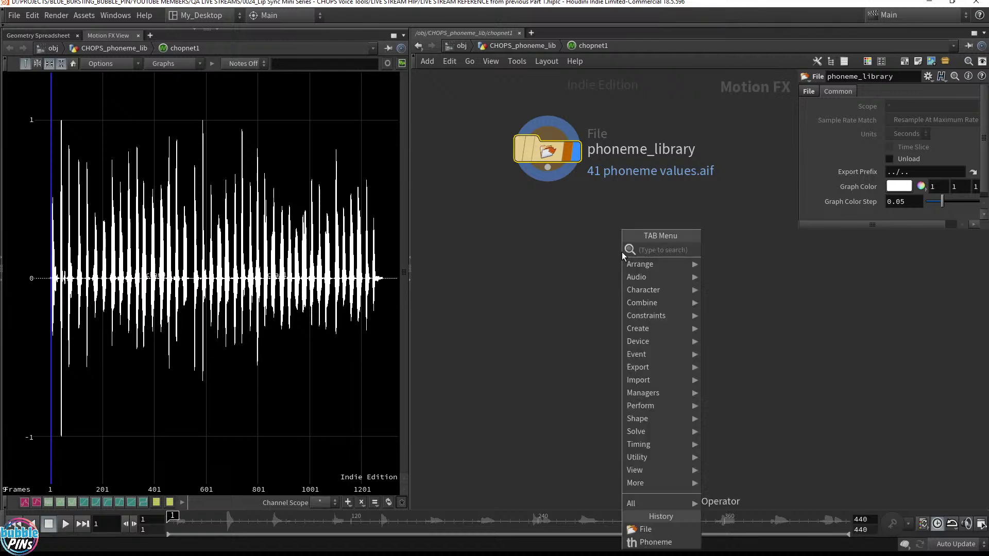
{"action": "type", "text": "voice"}
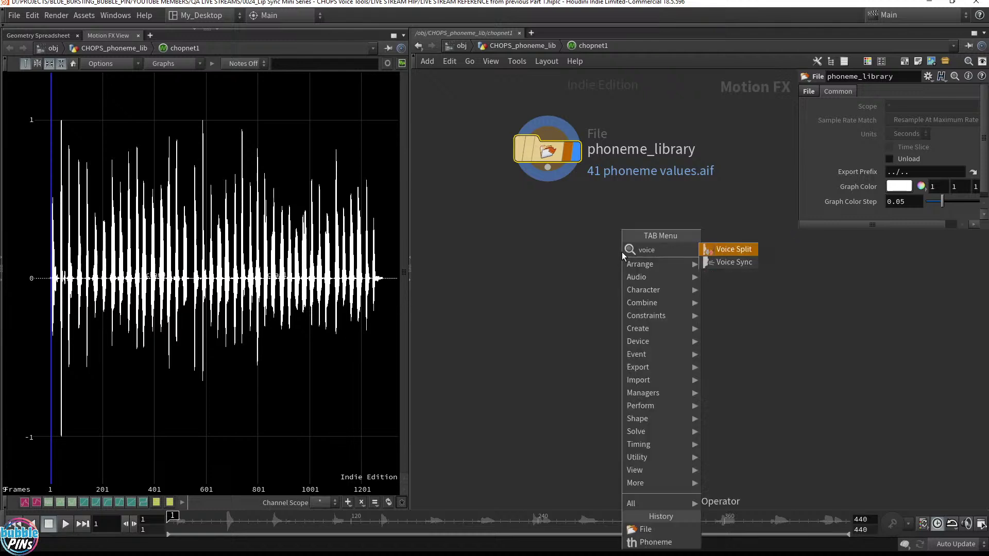
{"action": "type", "text": " sp"}
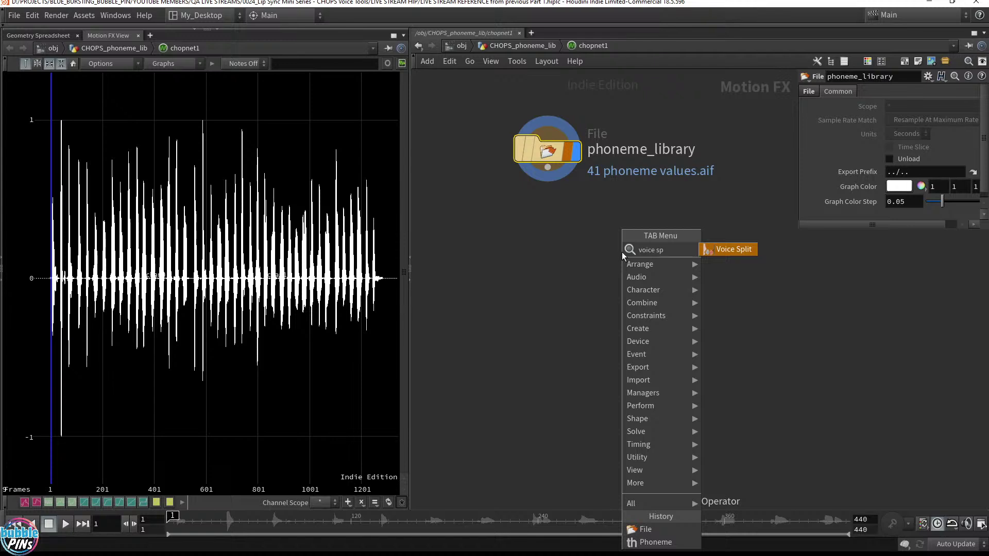
{"action": "key", "text": "Return"}
{"action": "left_click", "coordinate": [550, 253]}
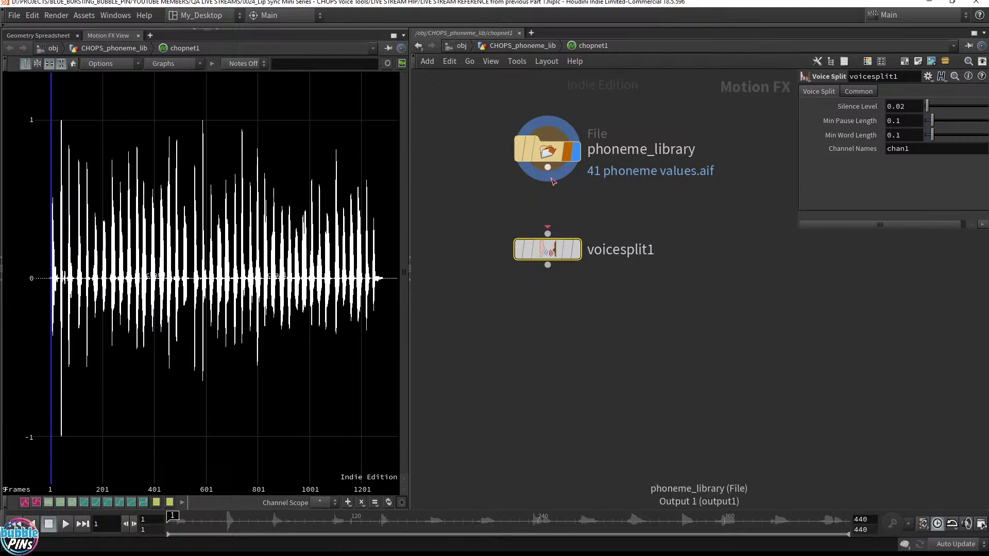
{"action": "left_click_drag", "start_coordinate": [547, 167], "coordinate": [547, 233]}
{"action": "left_click", "coordinate": [579, 257]}
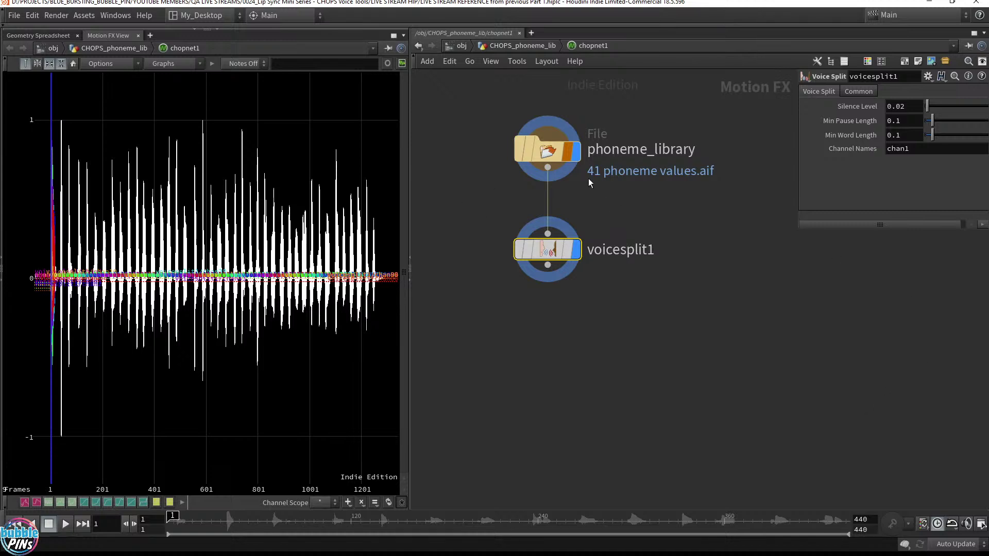
Turn off phoneme_library's display so that only voicesplit1's channels are graphed in the Motion FX View.
{"action": "left_click_drag", "start_coordinate": [602, 240], "coordinate": [493, 313]}
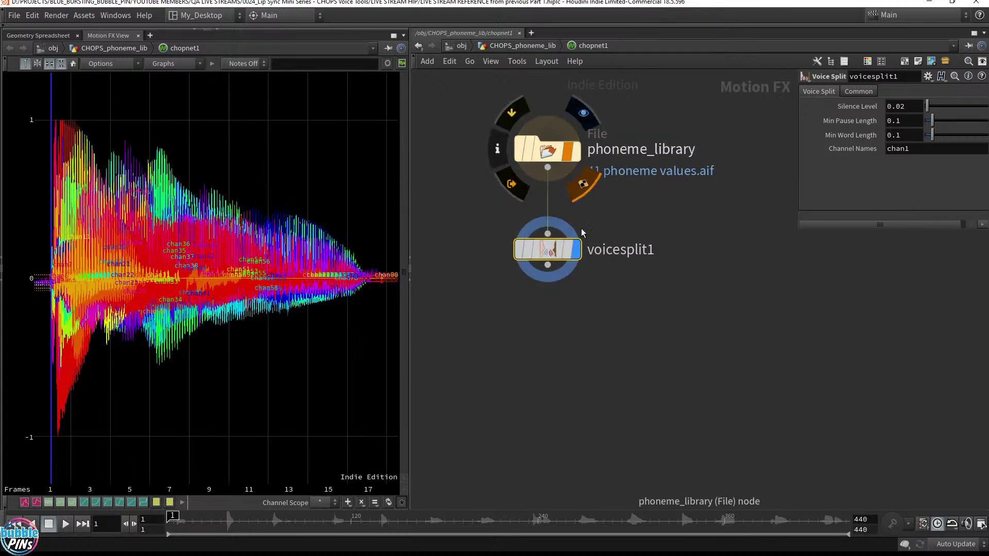
{"action": "left_click", "coordinate": [578, 154]}
{"action": "left_click", "coordinate": [578, 154]}
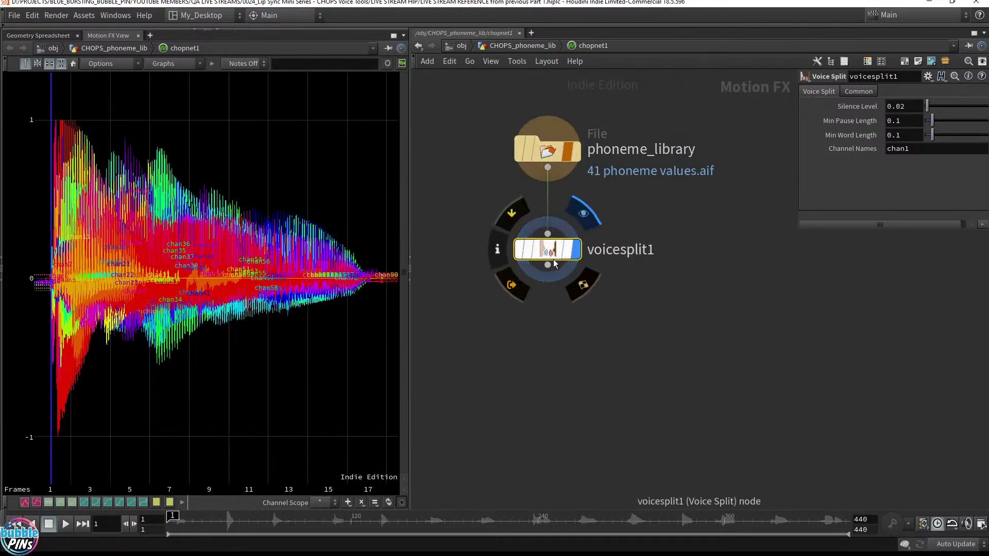
{"action": "left_click", "coordinate": [577, 251]}
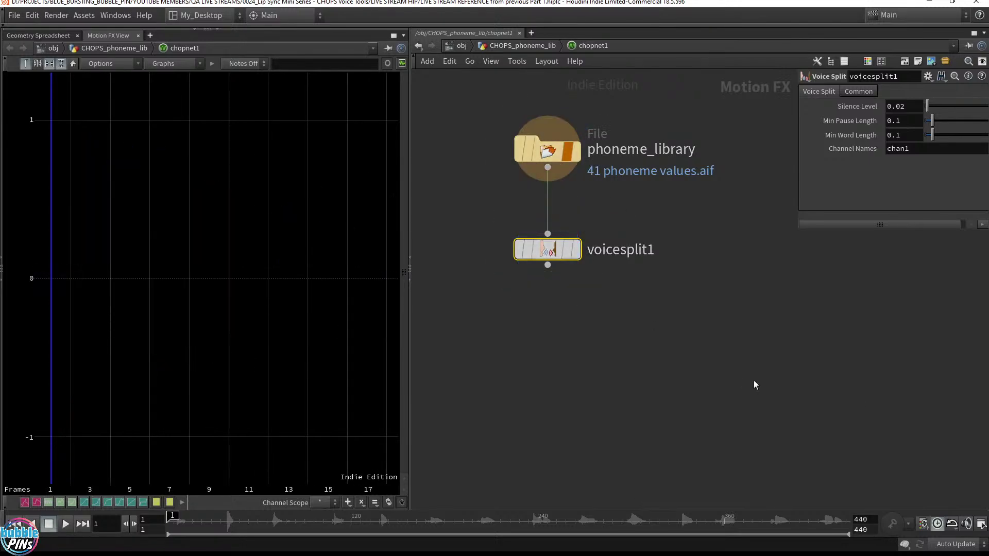
{"action": "left_click", "coordinate": [577, 251]}
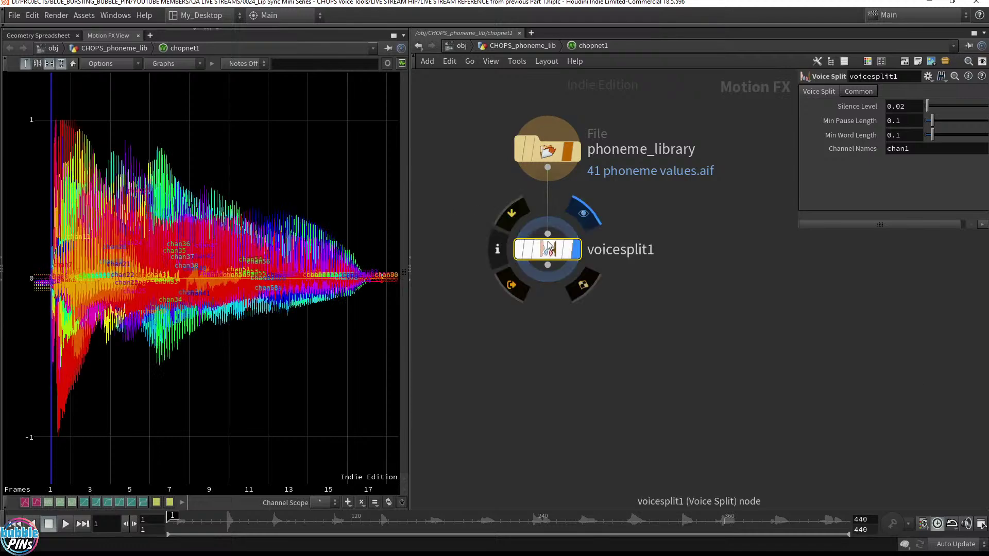
Open voicesplit1's node info, expand the full channel list, and examine it from end to start.
{"action": "left_click_drag", "start_coordinate": [417, 312], "coordinate": [646, 228]}
{"action": "left_click", "coordinate": [496, 249]}
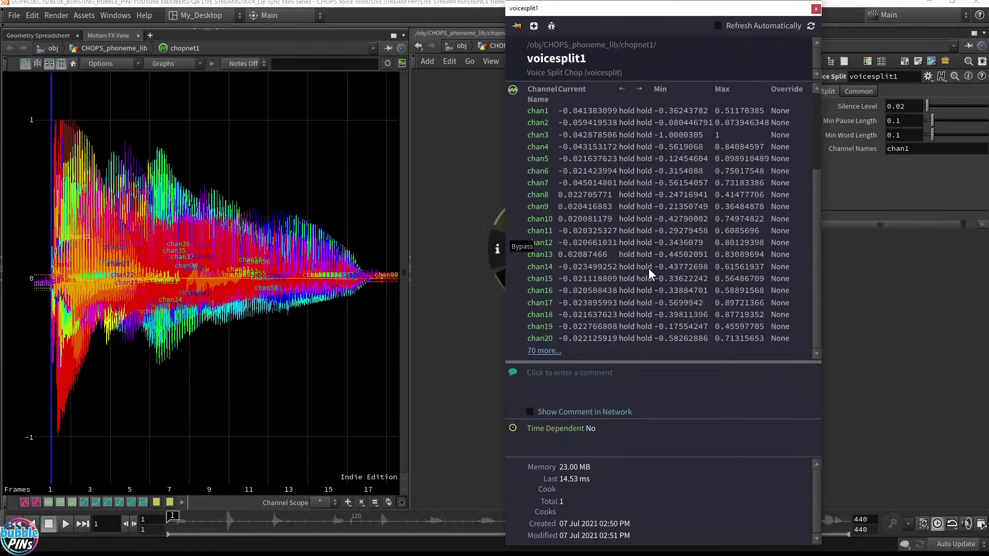
{"action": "left_click", "coordinate": [528, 351]}
{"action": "scroll", "coordinate": [669, 327], "scroll_direction": "down", "scroll_amount": 10}
{"action": "scroll", "coordinate": [667, 328], "scroll_direction": "down", "scroll_amount": 12}
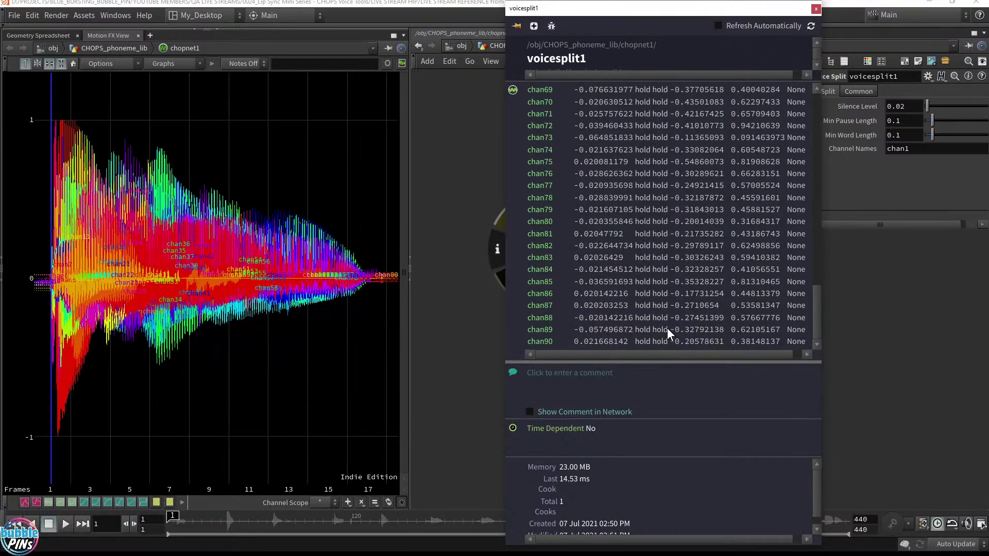
{"action": "scroll", "coordinate": [668, 324], "scroll_direction": "up", "scroll_amount": 20}
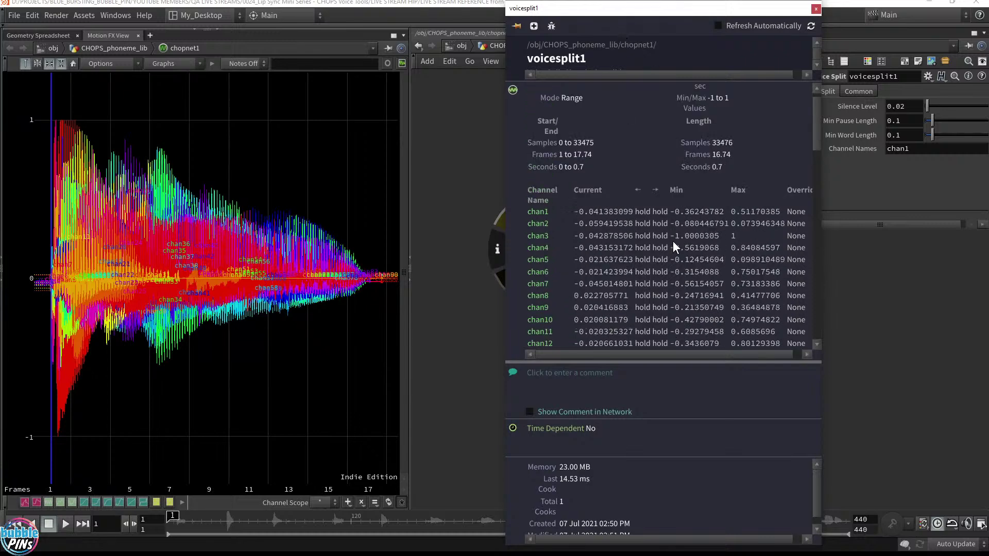
Pin the voicesplit1 info window, turn on Refresh Automatically, widen the window, and place it below the nodes.
{"action": "left_click_drag", "start_coordinate": [580, 10], "coordinate": [447, 41]}
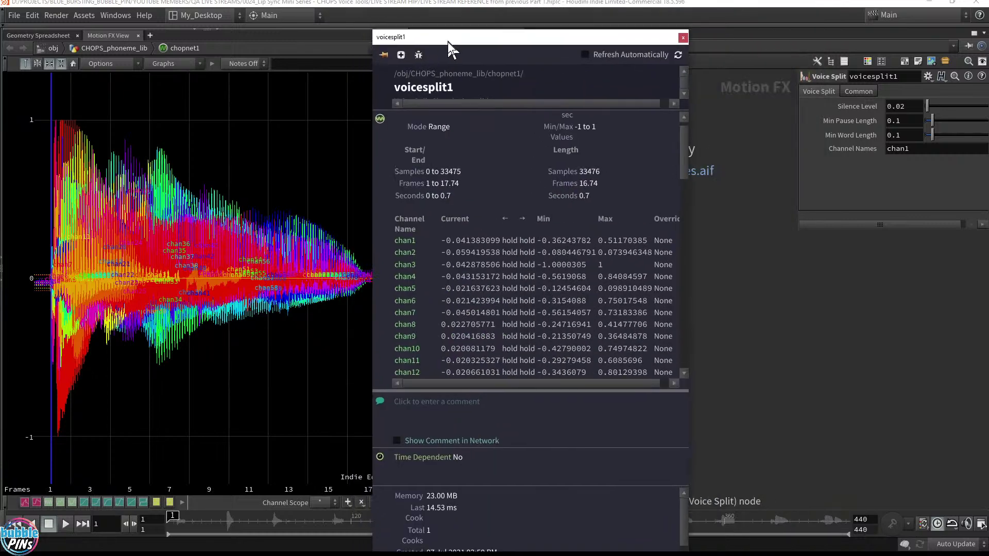
{"action": "left_click", "coordinate": [384, 58]}
{"action": "left_click", "coordinate": [585, 59]}
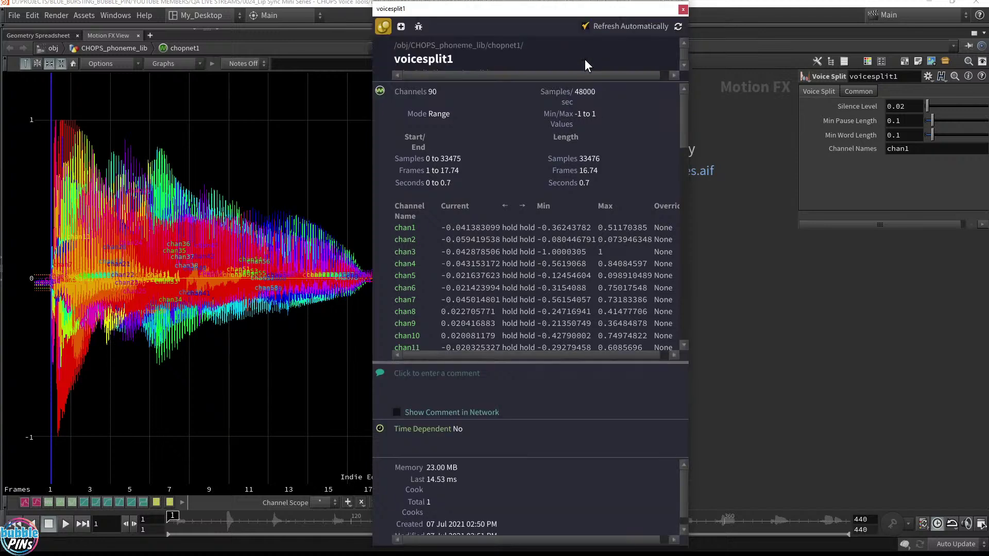
{"action": "left_click_drag", "start_coordinate": [689, 537], "coordinate": [873, 495]}
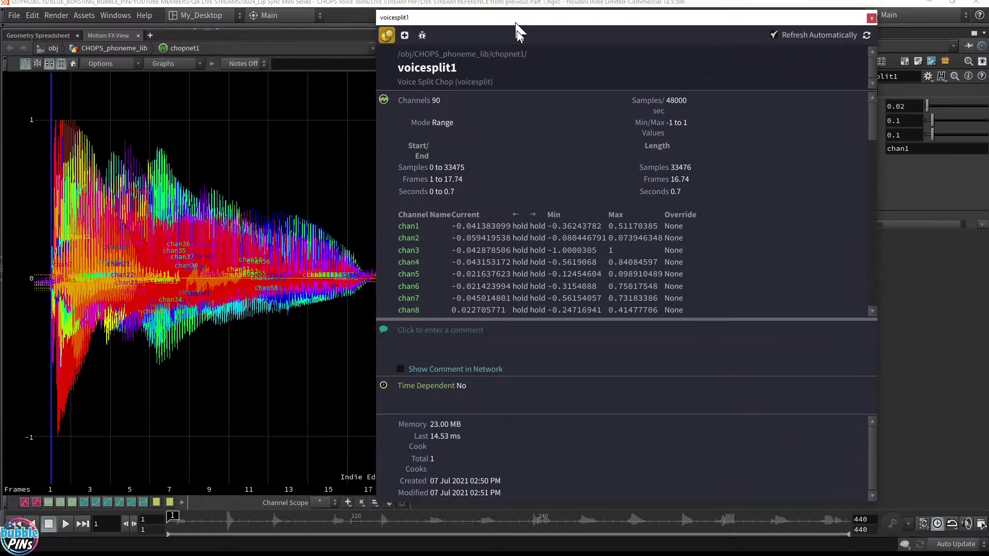
{"action": "left_click_drag", "start_coordinate": [517, 27], "coordinate": [568, 408]}
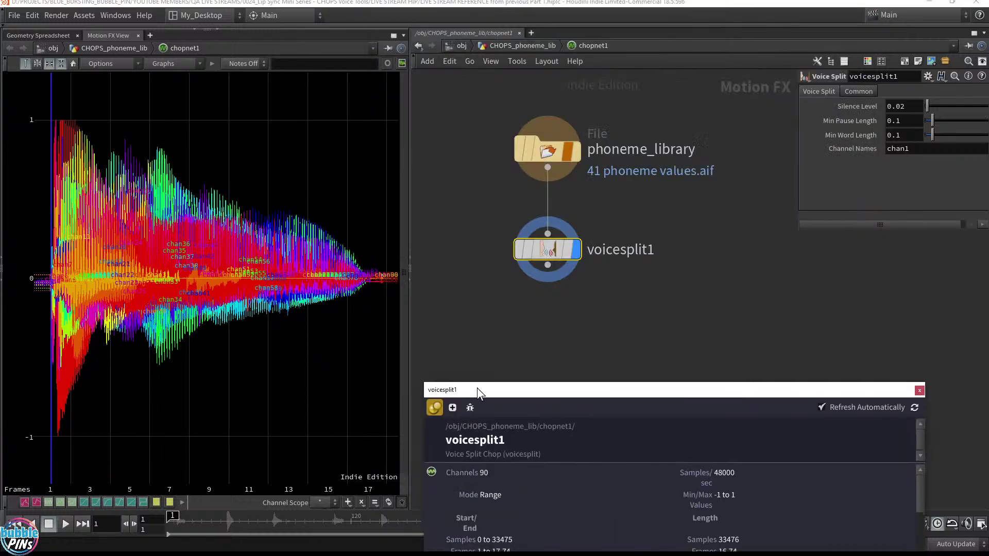
Make the pinned voicesplit1 info window taller and check the channel list through to its last entry.
{"action": "left_click_drag", "start_coordinate": [477, 390], "coordinate": [516, 51]}
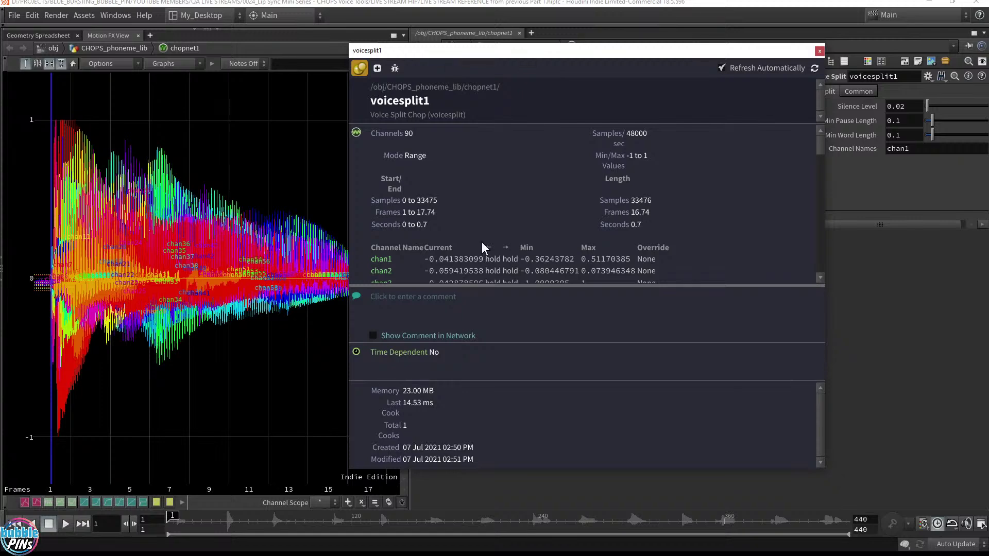
{"action": "left_click_drag", "start_coordinate": [827, 478], "coordinate": [801, 547]}
{"action": "scroll", "coordinate": [556, 249], "scroll_direction": "down", "scroll_amount": 10}
{"action": "scroll", "coordinate": [556, 256], "scroll_direction": "down", "scroll_amount": 6}
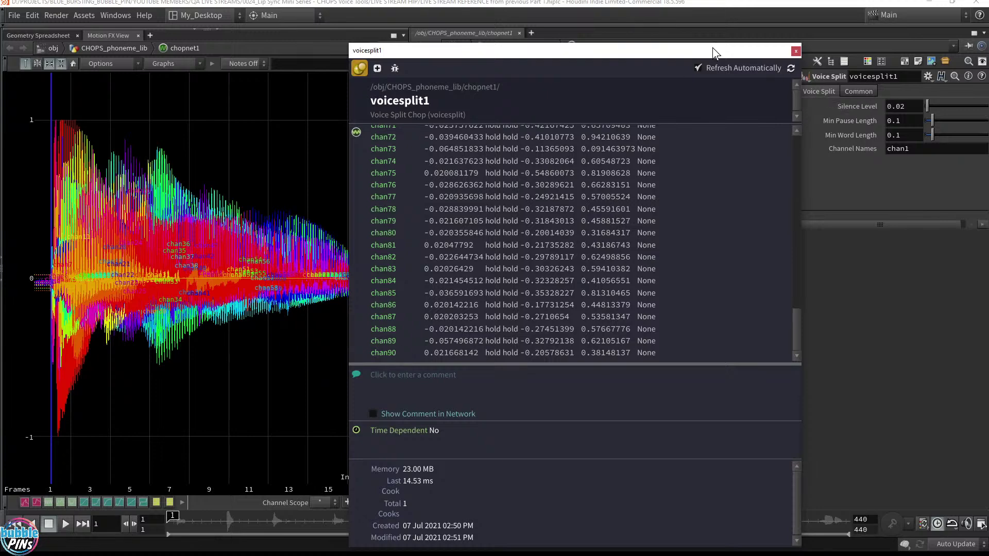
Clear the view of voicesplit1's parameters, widen their pane, and set Silence Level to 0.12.
{"action": "left_click_drag", "start_coordinate": [696, 50], "coordinate": [673, 415]}
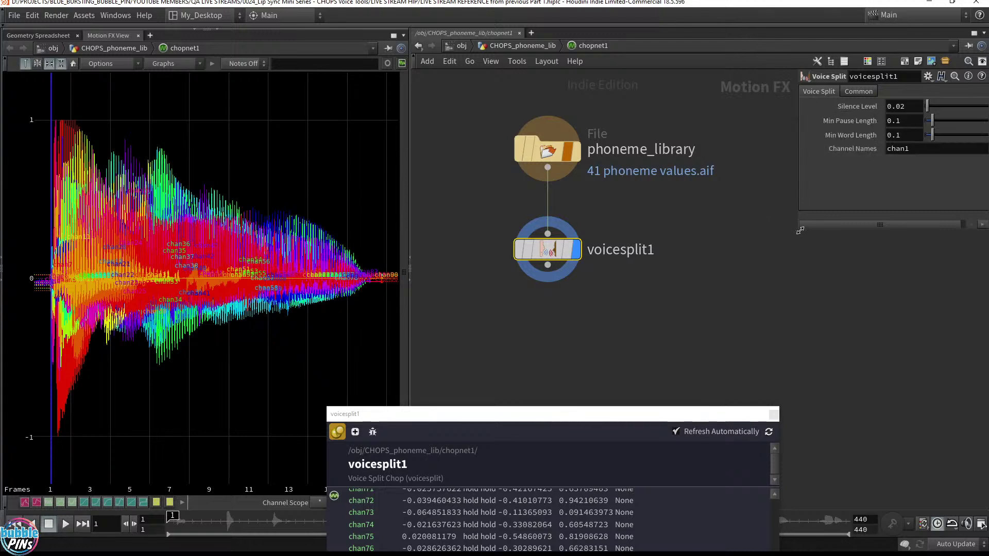
{"action": "left_click_drag", "start_coordinate": [798, 230], "coordinate": [743, 271]}
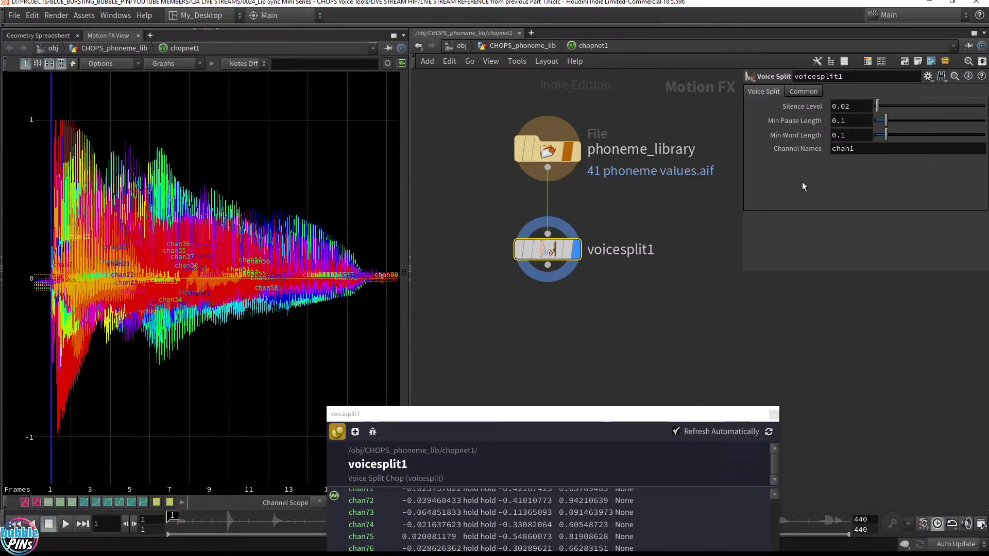
{"action": "left_click", "coordinate": [862, 109]}
{"action": "key", "text": "BackSpace"}
{"action": "key", "text": "BackSpace"}
{"action": "type", "text": "12"}
{"action": "key", "text": "Return"}
Bring the voicesplit1 info window back up and check the end of the updated channel list.
{"action": "left_click_drag", "start_coordinate": [490, 414], "coordinate": [443, 44]}
{"action": "scroll", "coordinate": [546, 283], "scroll_direction": "down", "scroll_amount": 8}
{"action": "scroll", "coordinate": [546, 286], "scroll_direction": "down", "scroll_amount": 12}
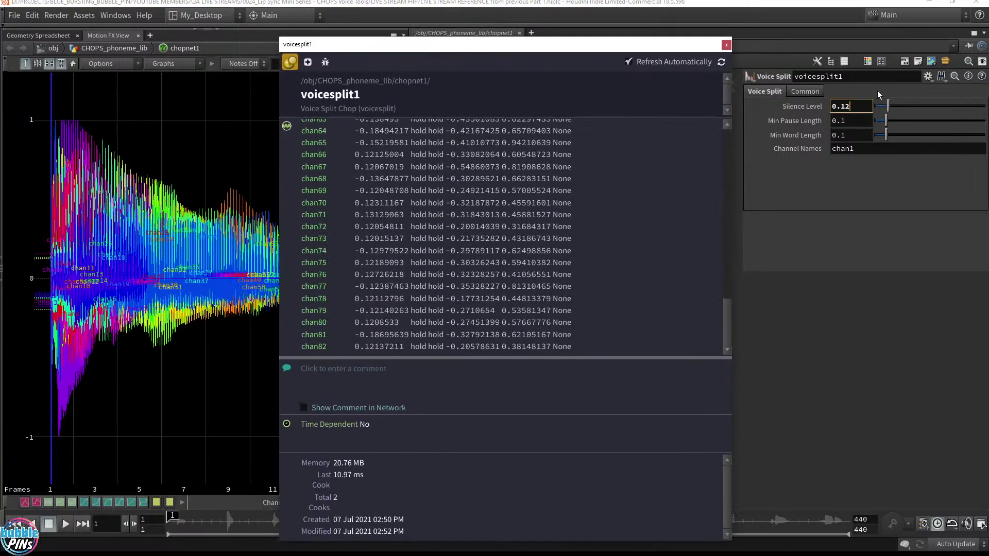
Shift the voicesplit1 info window up, clear of the timeline, and set Min Word Length to 0.2.
{"action": "mouse_move", "coordinate": [795, 137]}
{"action": "left_click", "coordinate": [853, 136]}
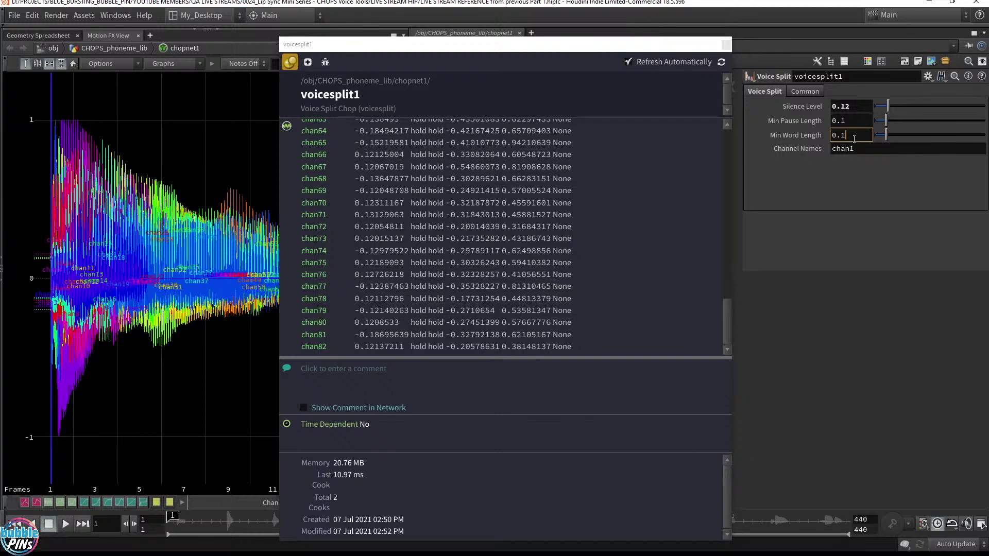
{"action": "left_click_drag", "start_coordinate": [607, 47], "coordinate": [626, 30]}
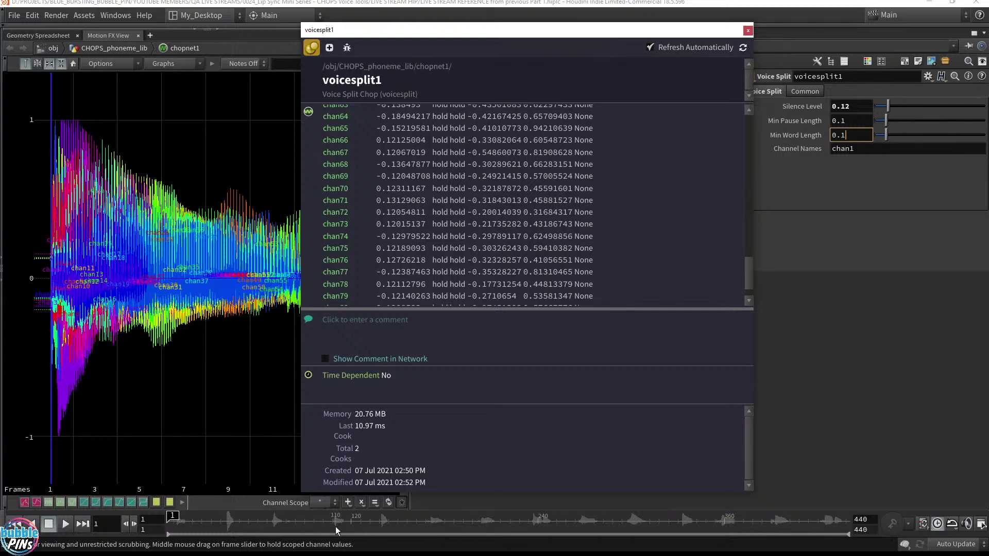
{"action": "left_click", "coordinate": [854, 138]}
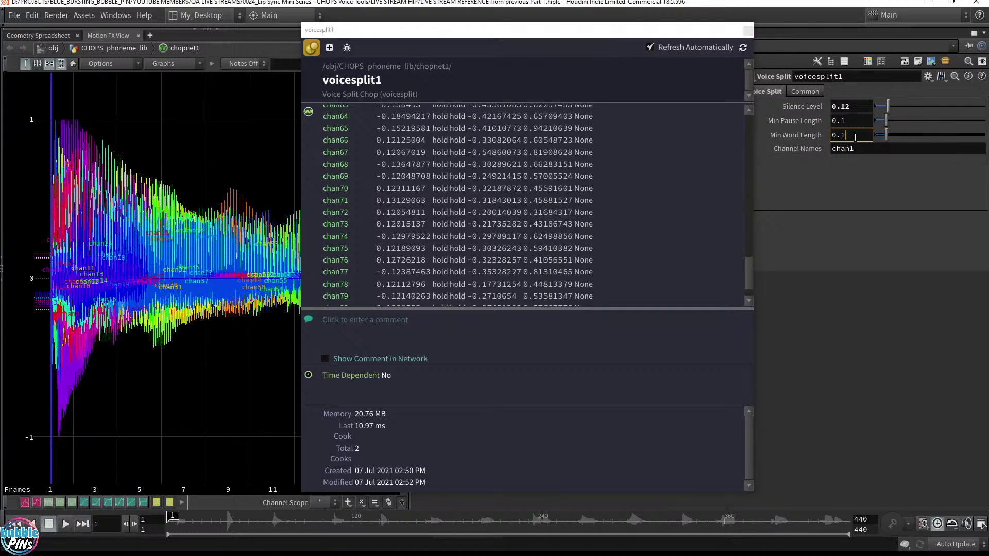
{"action": "key", "text": "BackSpace"}
{"action": "type", "text": "2"}
{"action": "key", "text": "Return"}
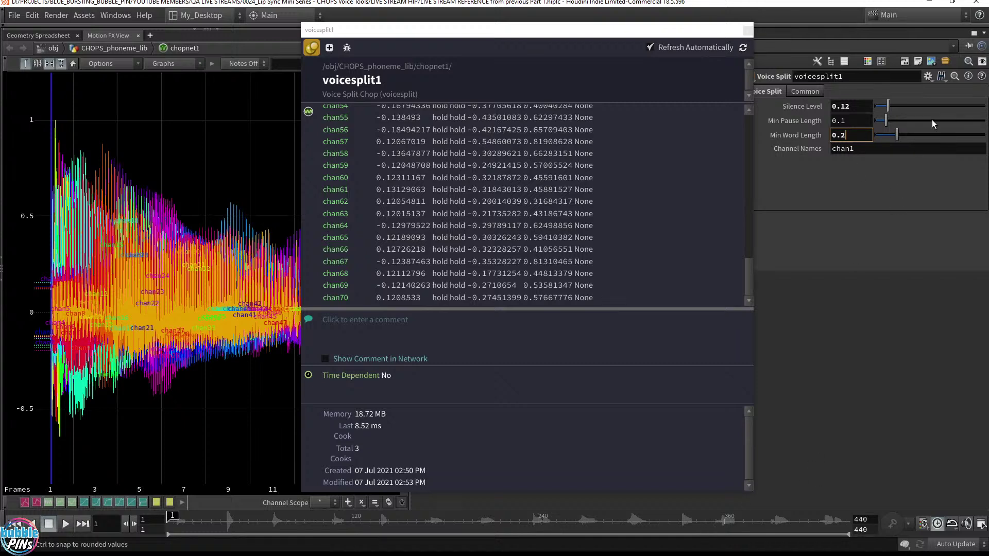
Return Min Word Length to 0.1 and set Min Pause Length to 0.2, checking the end of the channel list.
{"action": "key", "text": "BackSpace"}
{"action": "type", "text": "1"}
{"action": "key", "text": "Return"}
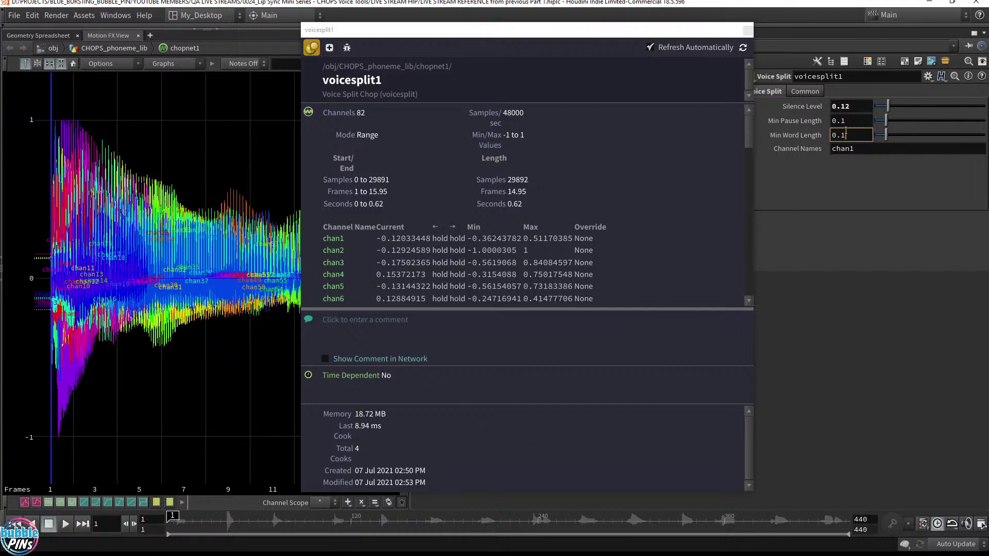
{"action": "left_click", "coordinate": [867, 121]}
{"action": "key", "text": "BackSpace"}
{"action": "type", "text": "2"}
{"action": "key", "text": "Return"}
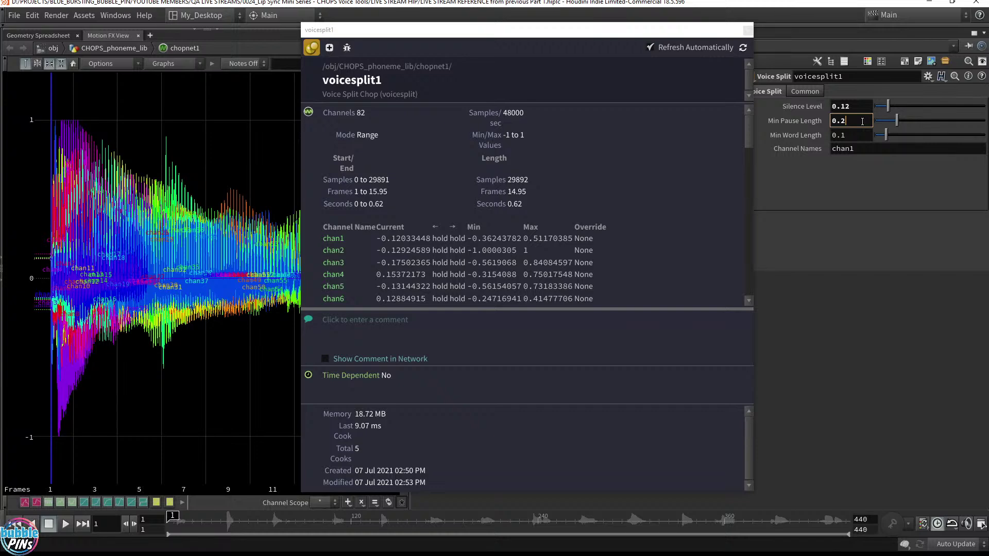
{"action": "scroll", "coordinate": [511, 212], "scroll_direction": "down", "scroll_amount": 15}
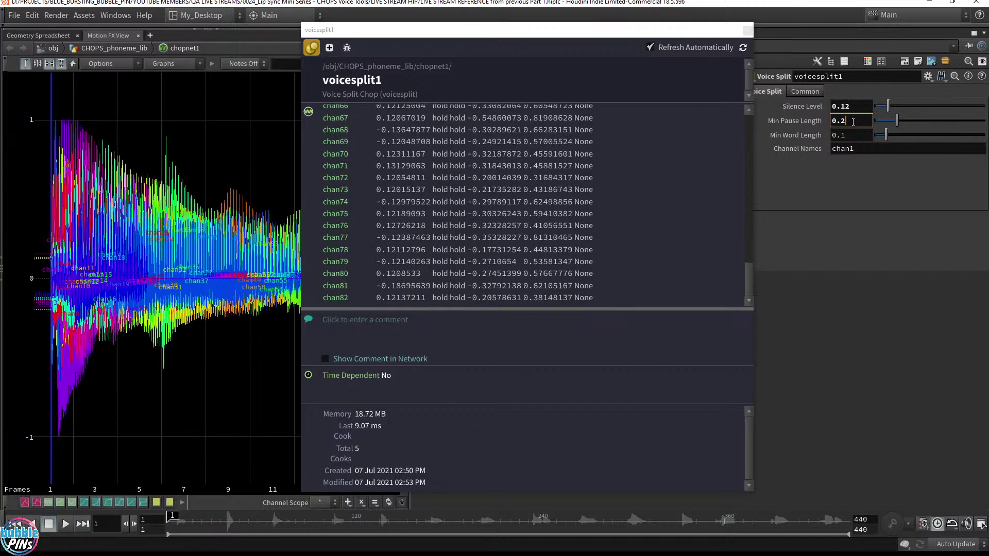
Set voicesplit1's Min Pause Length to 0.3 and check the last entries of the channel list.
{"action": "key", "text": "BackSpace"}
{"action": "type", "text": "3"}
{"action": "key", "text": "Return"}
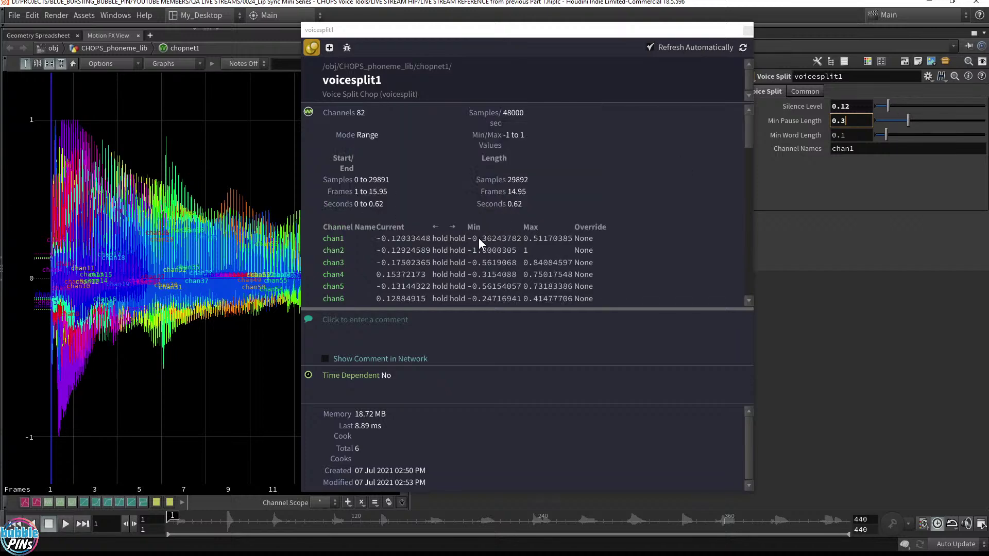
{"action": "scroll", "coordinate": [486, 239], "scroll_direction": "down", "scroll_amount": 15}
Set Silence Level to 0.22 and check the channel list through to its last entry.
{"action": "left_click", "coordinate": [859, 108]}
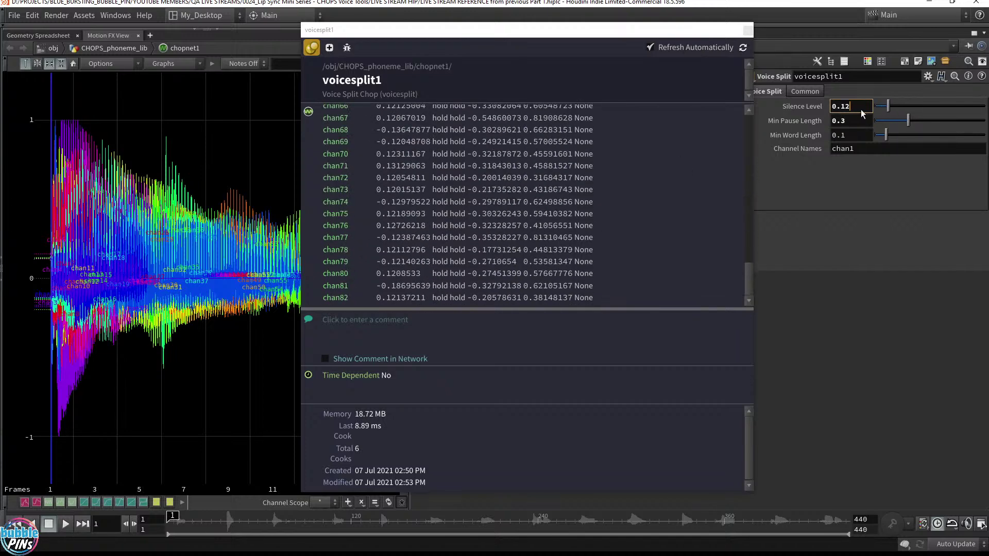
{"action": "key", "text": "BackSpace"}
{"action": "key", "text": "BackSpace"}
{"action": "type", "text": "22"}
{"action": "key", "text": "Return"}
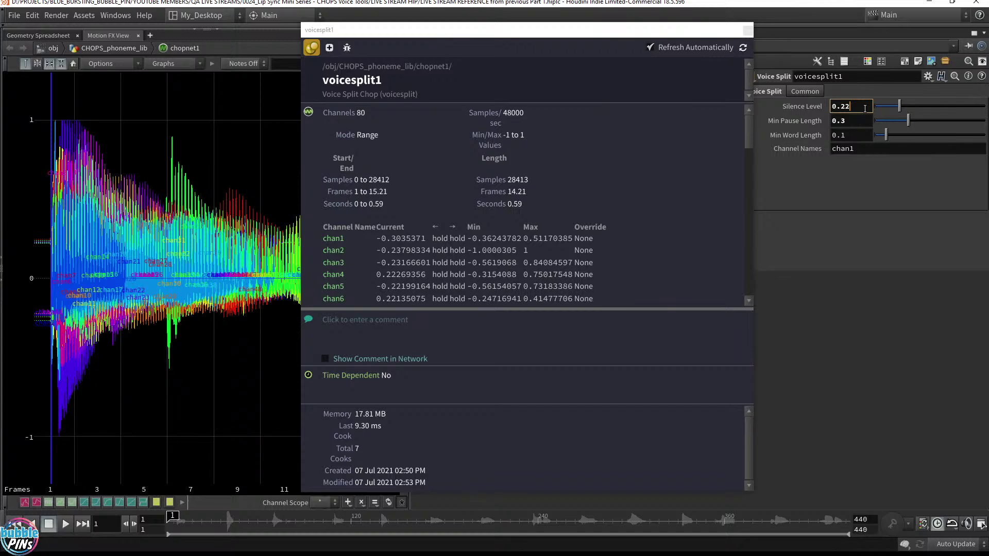
{"action": "scroll", "coordinate": [616, 199], "scroll_direction": "down", "scroll_amount": 15}
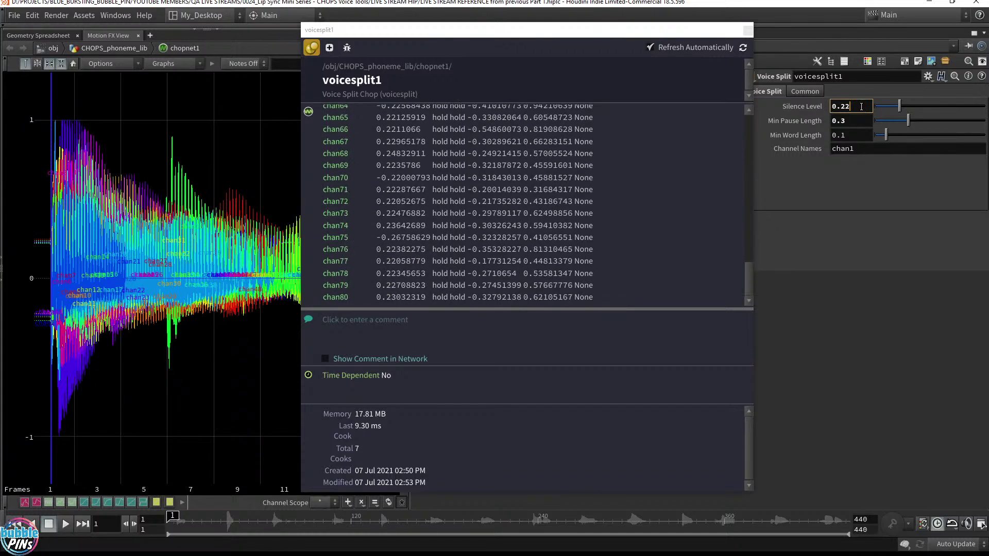
Set Min Pause Length to 0.4 and check the end of the channel list again.
{"action": "left_click", "coordinate": [854, 122]}
{"action": "key", "text": "BackSpace"}
{"action": "type", "text": "4"}
{"action": "key", "text": "Return"}
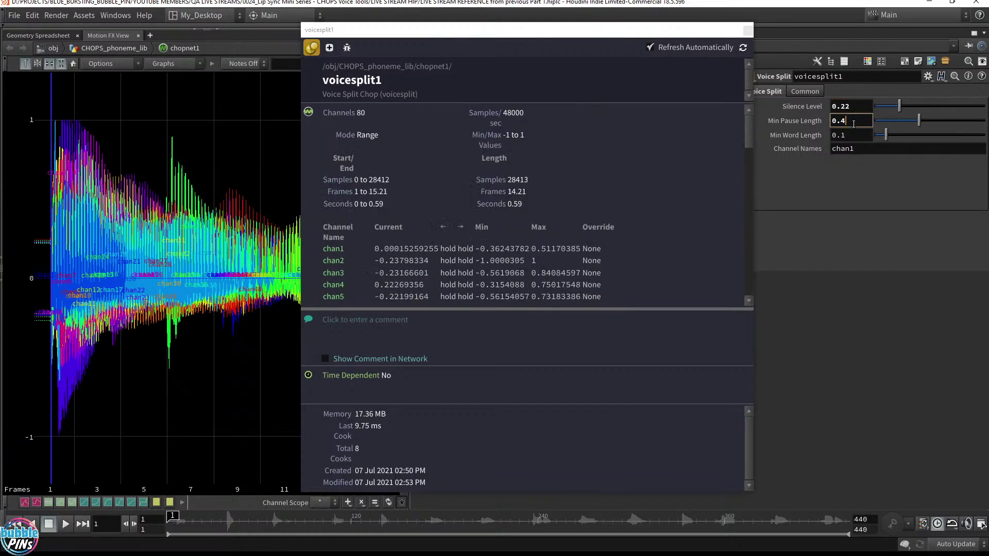
{"action": "scroll", "coordinate": [609, 237], "scroll_direction": "down", "scroll_amount": 15}
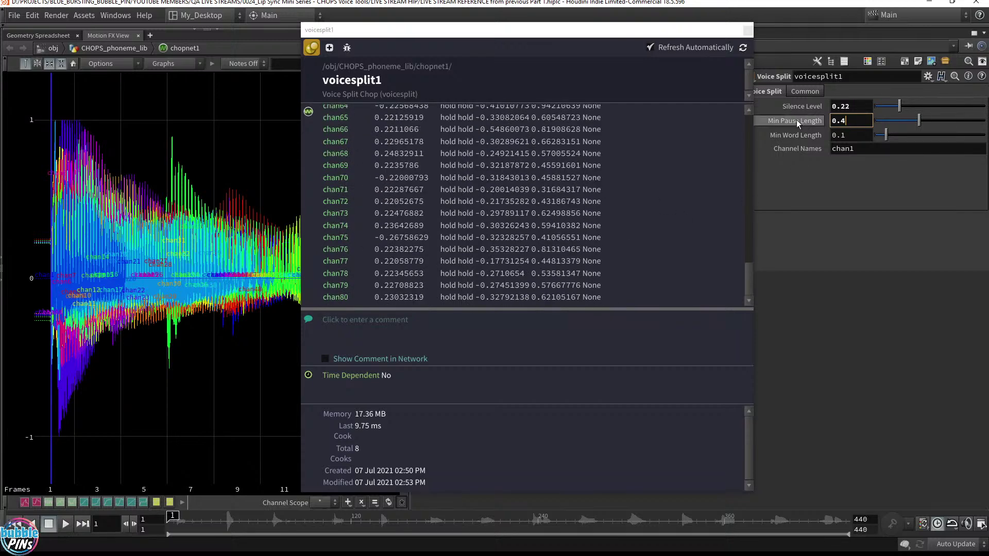
Set Silence Level to 0.32 and check the channel information for voicesplit1.
{"action": "left_click", "coordinate": [860, 106]}
{"action": "key", "text": "BackSpace"}
{"action": "key", "text": "BackSpace"}
{"action": "type", "text": "32"}
{"action": "key", "text": "Return"}
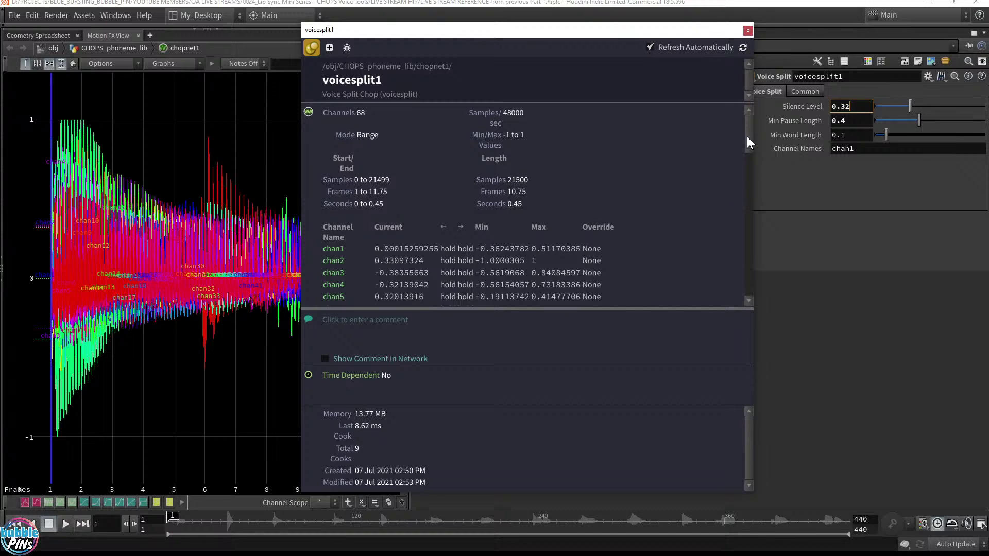
{"action": "left_click_drag", "start_coordinate": [747, 137], "coordinate": [743, 107]}
Raise Silence Level to 0.42 and check the last entries of the channel list.
{"action": "left_click", "coordinate": [860, 107]}
{"action": "key", "text": "BackSpace"}
{"action": "key", "text": "BackSpace"}
{"action": "type", "text": "42"}
{"action": "key", "text": "Return"}
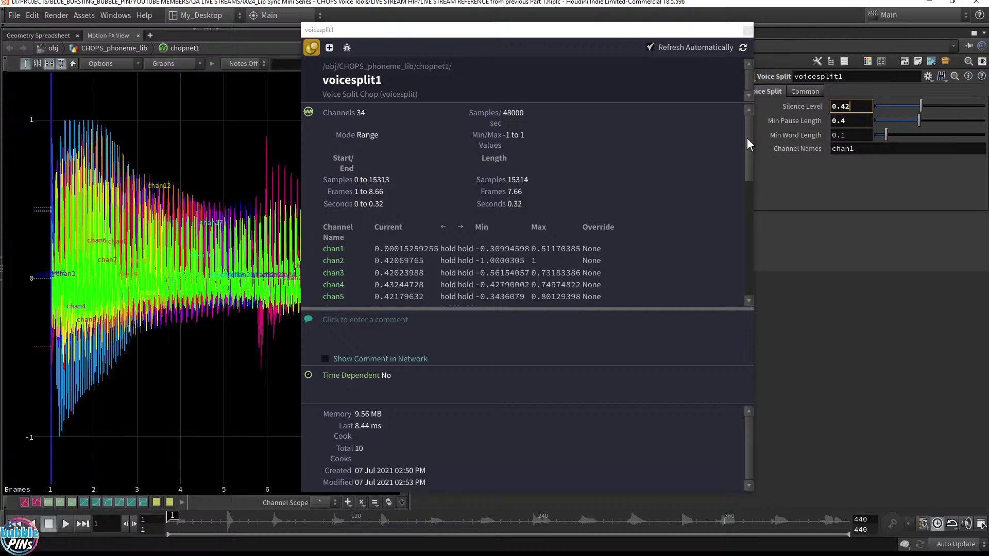
{"action": "scroll", "coordinate": [747, 139], "scroll_direction": "down", "scroll_amount": 5}
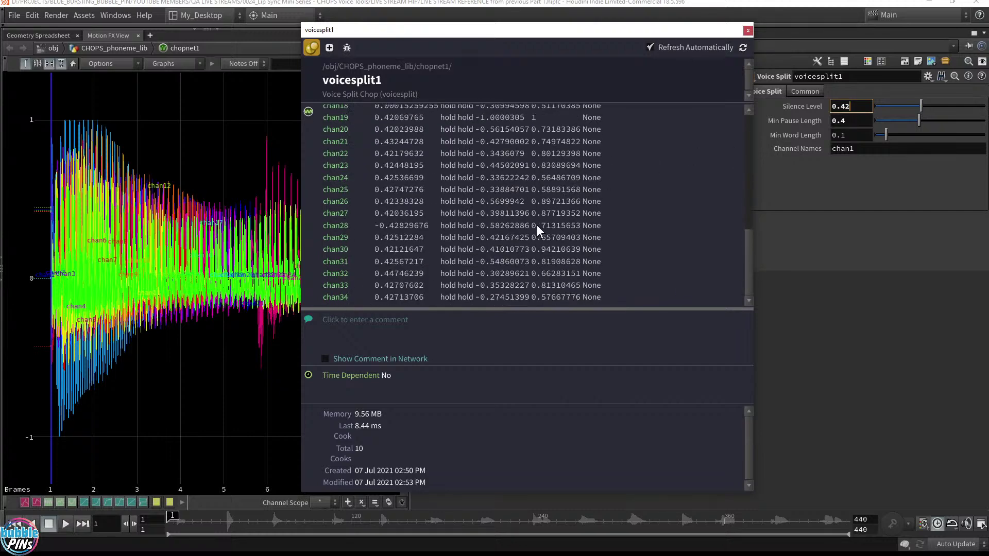
Lower Silence Level back to 0.32 and recheck the channel information.
{"action": "left_click", "coordinate": [863, 107]}
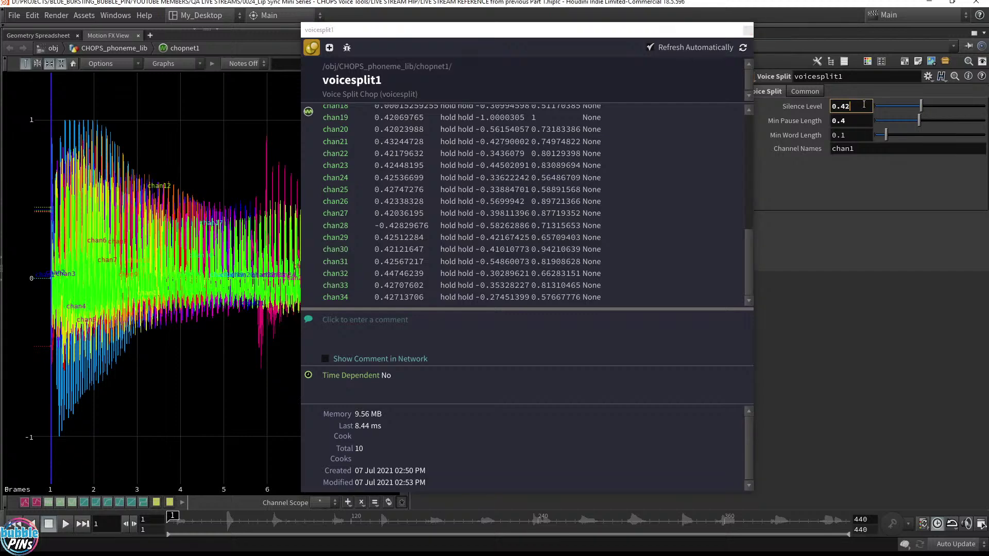
{"action": "key", "text": "BackSpace"}
{"action": "key", "text": "BackSpace"}
{"action": "type", "text": "32"}
{"action": "key", "text": "Return"}
{"action": "left_click_drag", "start_coordinate": [749, 143], "coordinate": [756, 98]}
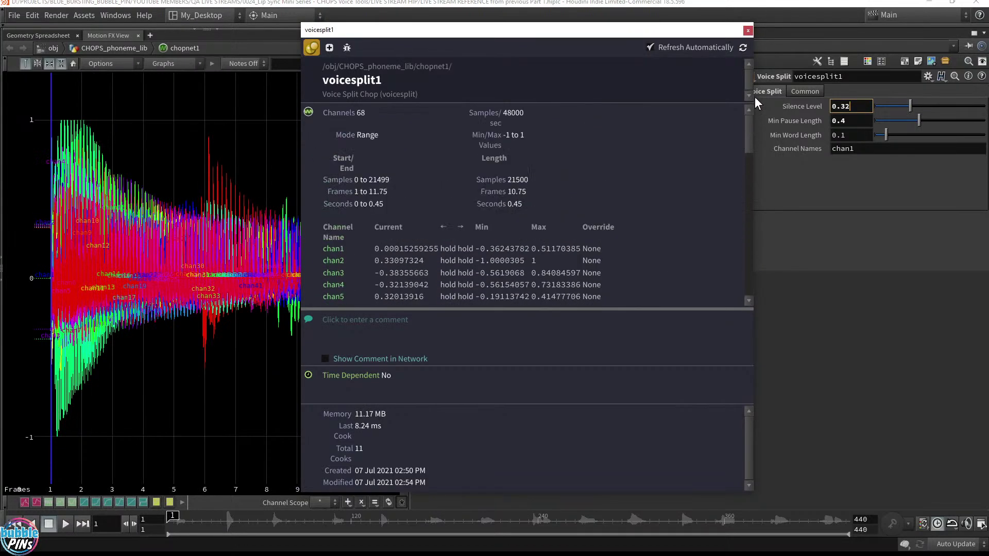
Set Silence Level to 0.28 and check the end of the updated channel list.
{"action": "left_click", "coordinate": [863, 107]}
{"action": "key", "text": "BackSpace"}
{"action": "key", "text": "BackSpace"}
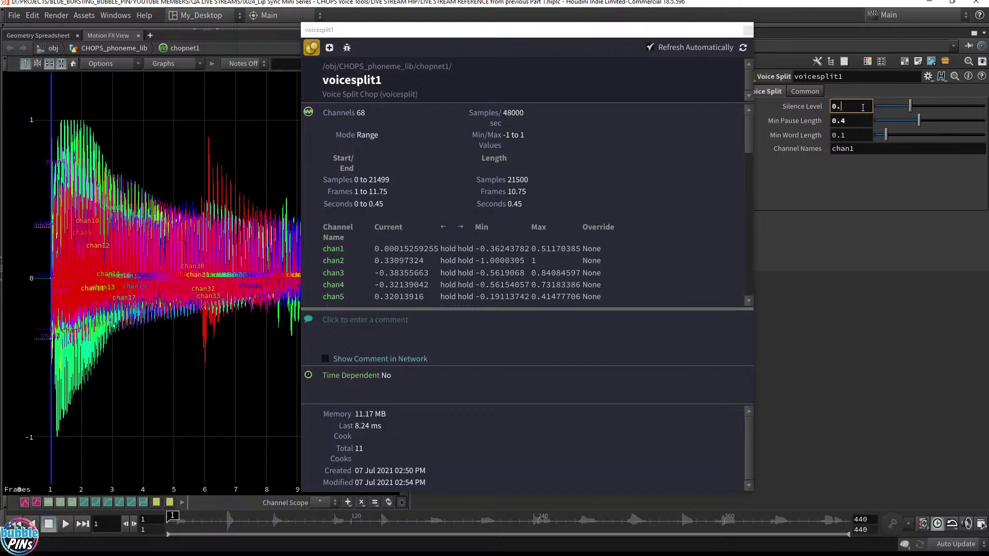
{"action": "type", "text": "28"}
{"action": "key", "text": "Return"}
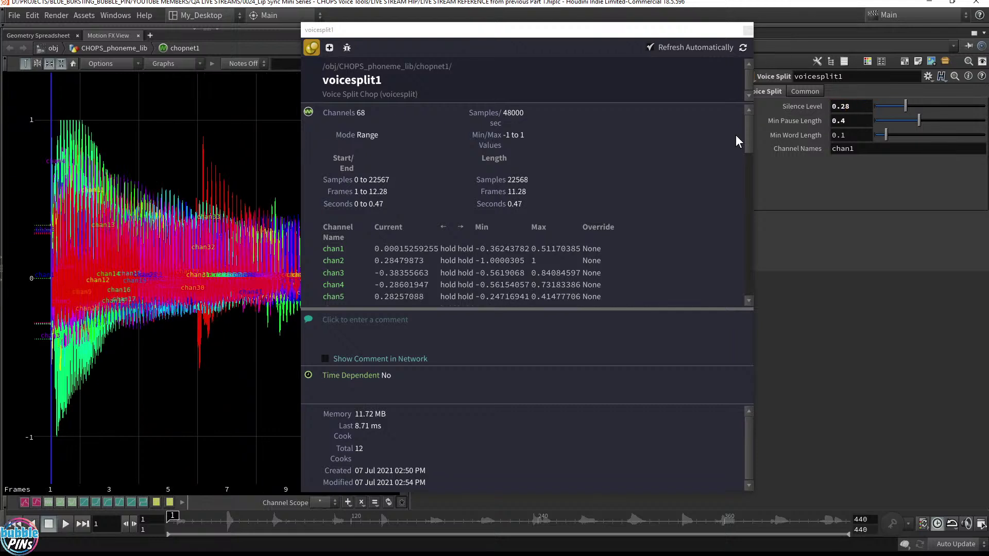
{"action": "left_click_drag", "start_coordinate": [748, 133], "coordinate": [750, 299]}
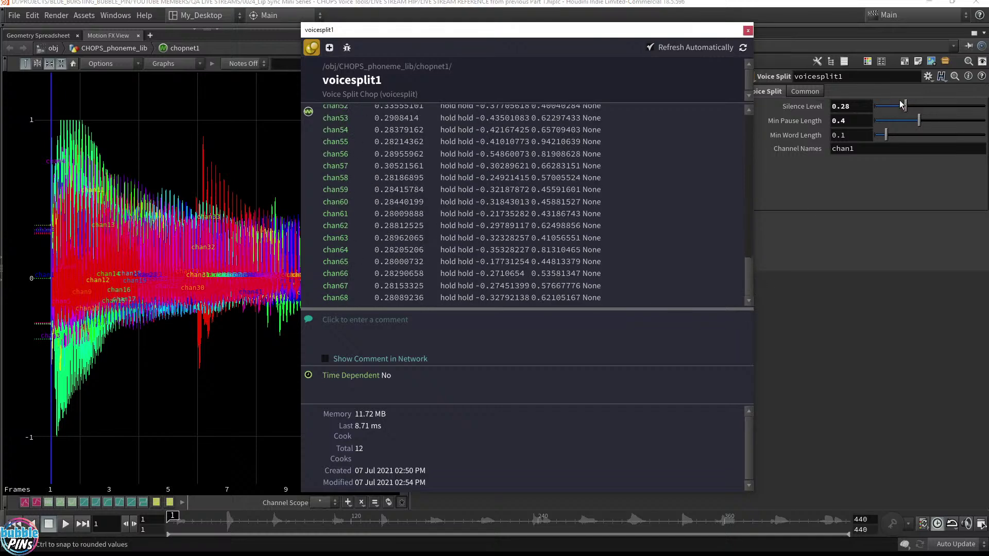
Set Silence Level to 0.25 and check the channel list down to its last entry.
{"action": "left_click", "coordinate": [857, 106]}
{"action": "key", "text": "BackSpace"}
{"action": "type", "text": "5"}
{"action": "key", "text": "Return"}
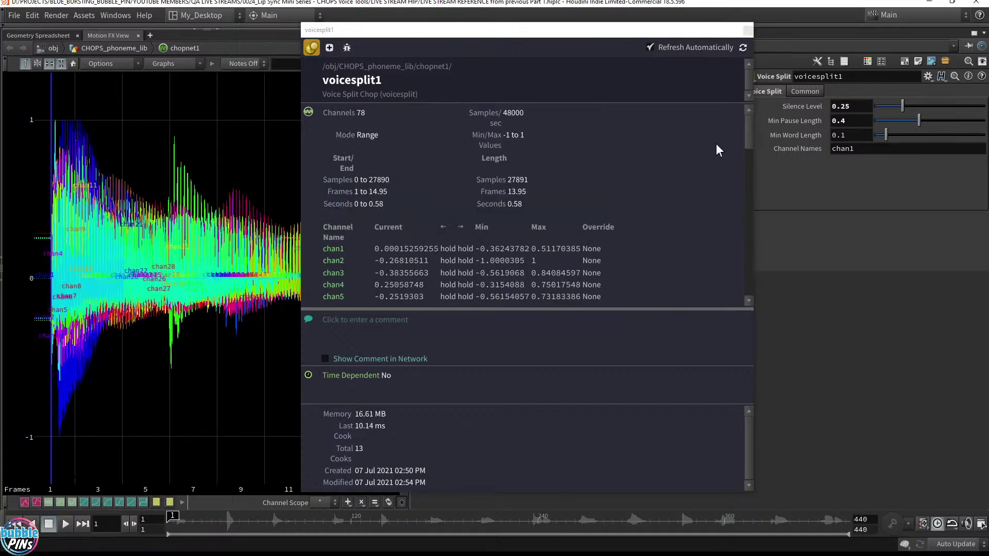
{"action": "left_click_drag", "start_coordinate": [750, 137], "coordinate": [747, 295]}
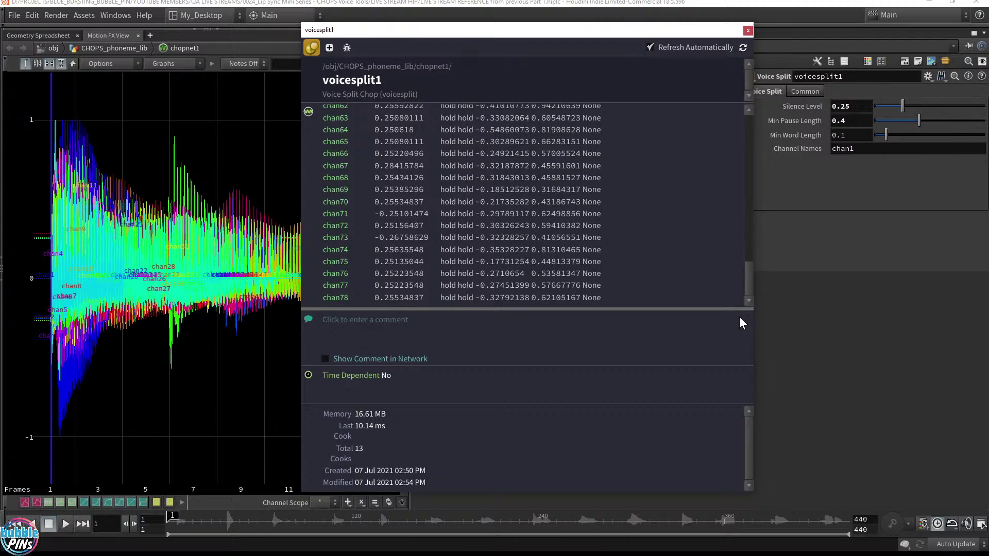
Reduce Min Pause Length to 0.3 and check the end of the channel list.
{"action": "left_click", "coordinate": [852, 122]}
{"action": "key", "text": "BackSpace"}
{"action": "type", "text": "3"}
{"action": "key", "text": "Return"}
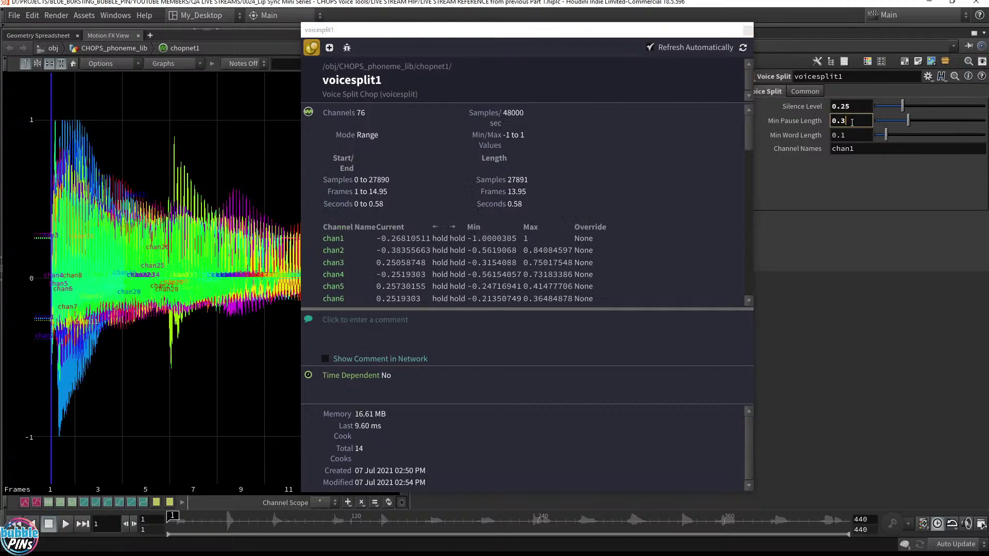
{"action": "left_click_drag", "start_coordinate": [746, 146], "coordinate": [746, 284]}
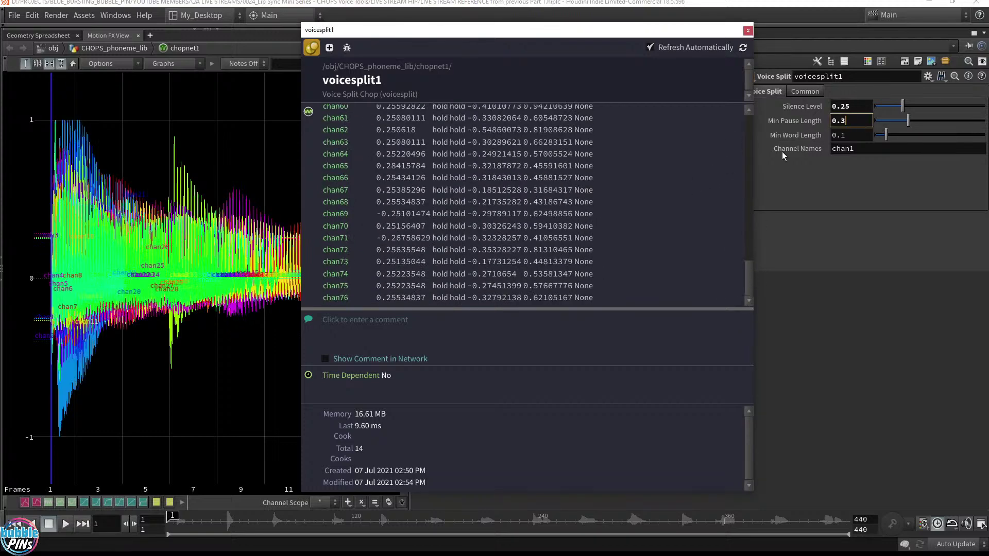
Lower Silence Level to 0.22 and check the last entries of the channel list.
{"action": "left_click", "coordinate": [849, 107]}
{"action": "key", "text": "BackSpace"}
{"action": "type", "text": "2"}
{"action": "key", "text": "Return"}
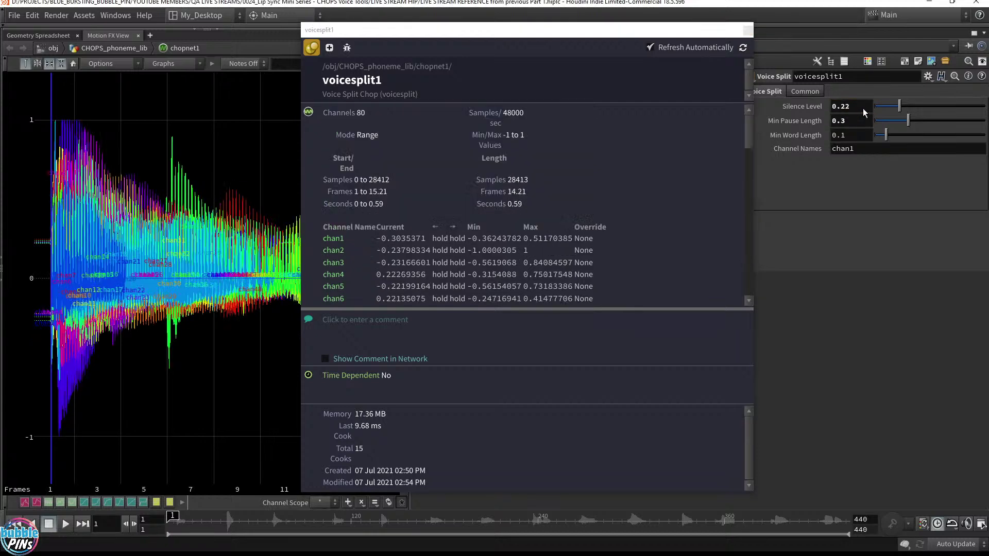
{"action": "left_click_drag", "start_coordinate": [747, 128], "coordinate": [735, 318]}
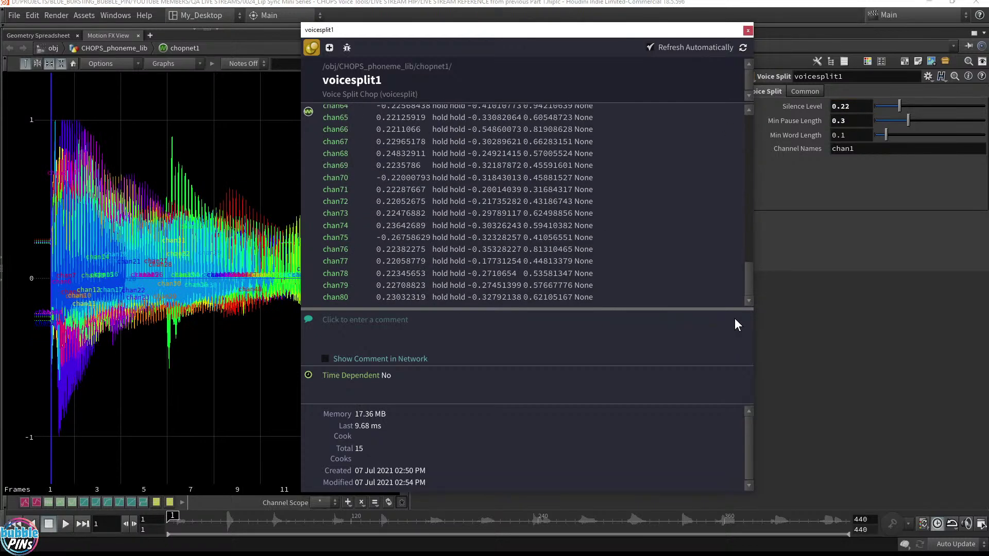
Set Min Pause Length to 0.35 and check the updated channel list through to its end.
{"action": "left_click", "coordinate": [851, 122]}
{"action": "type", "text": "5"}
{"action": "key", "text": "Return"}
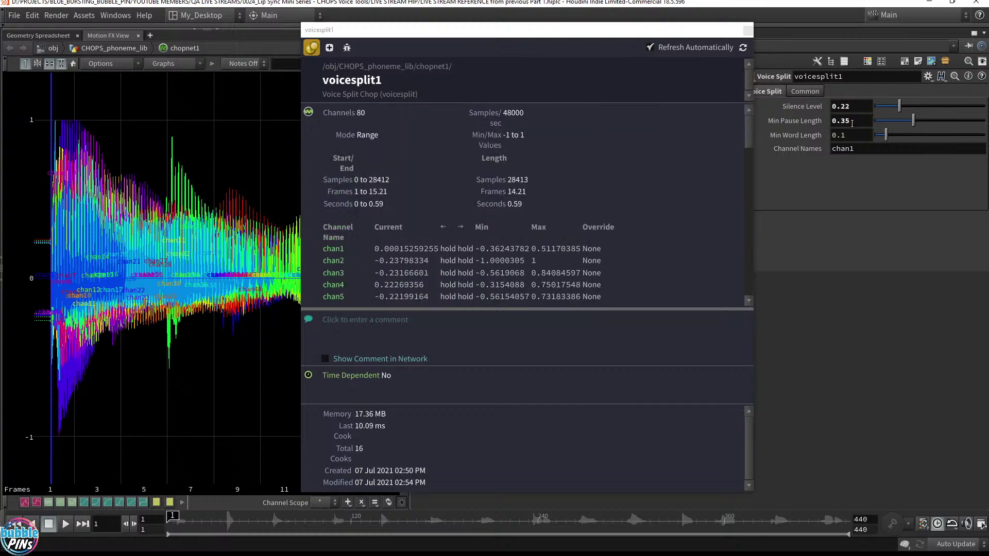
{"action": "left_click_drag", "start_coordinate": [750, 135], "coordinate": [740, 304]}
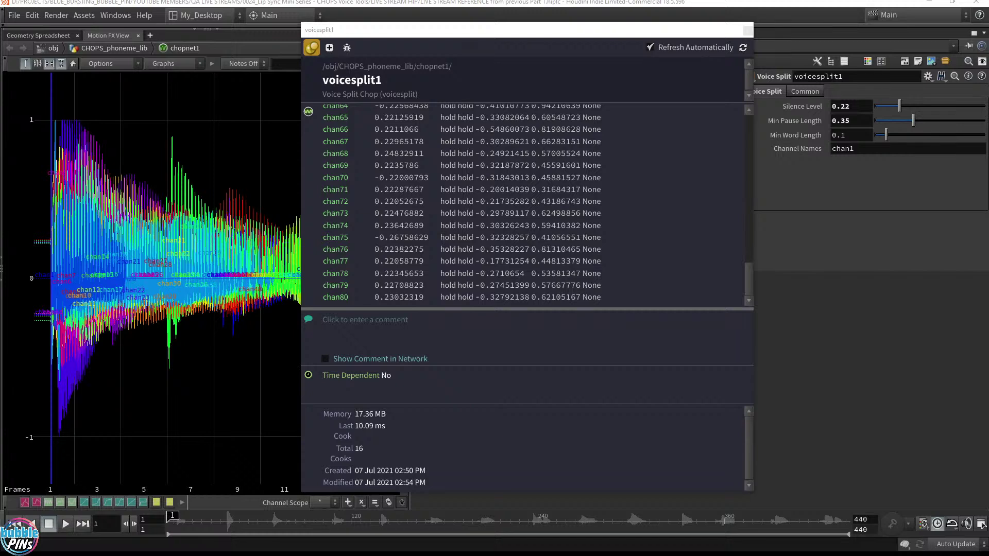
Set voicesplit1's Silence Level to 0.155 and Min Pause Length to 0.1, checking the whole channel list.
{"action": "left_click", "coordinate": [849, 106]}
{"action": "type", "text": "0.155"}
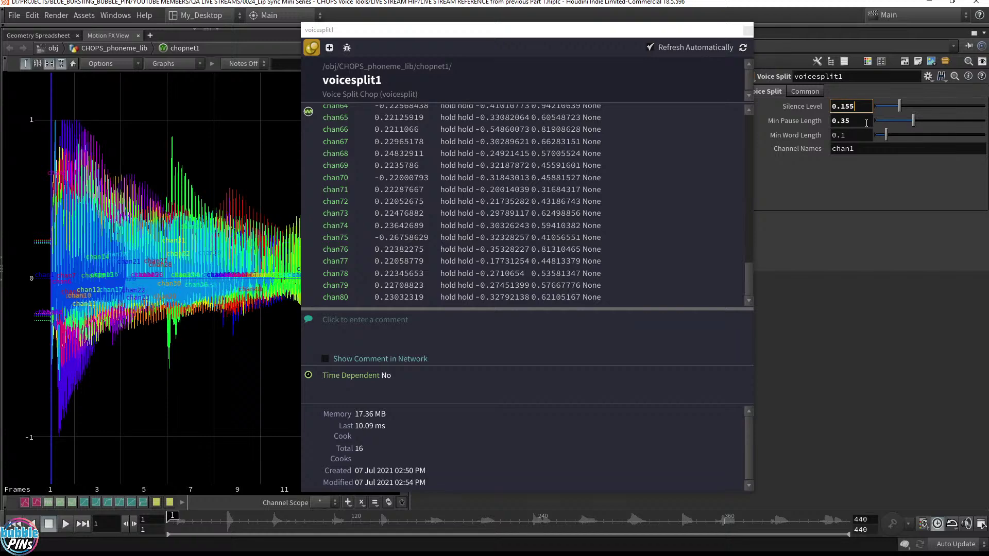
{"action": "left_click", "coordinate": [867, 123]}
{"action": "type", "text": "0.1"}
{"action": "key", "text": "Return"}
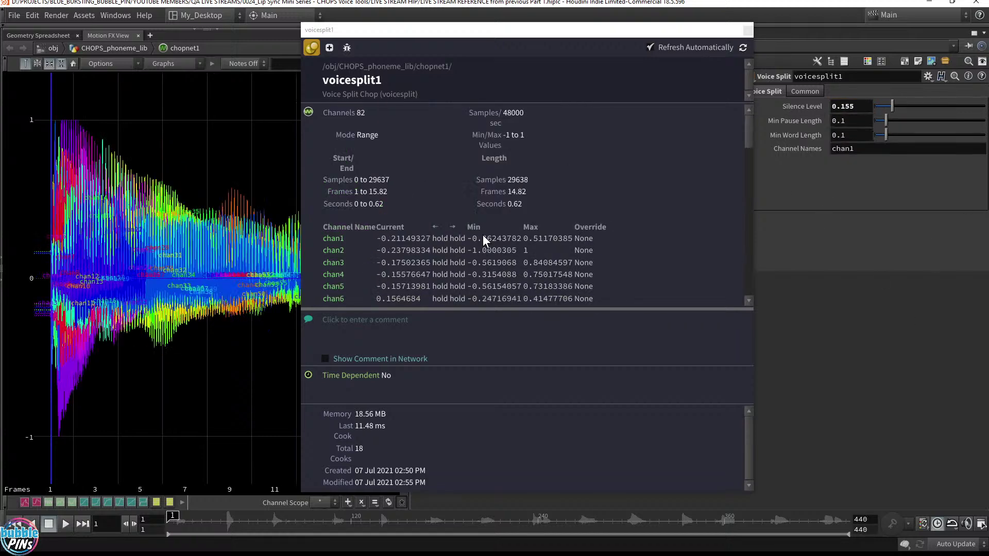
{"action": "scroll", "coordinate": [492, 226], "scroll_direction": "down", "scroll_amount": 20}
{"action": "scroll", "coordinate": [462, 236], "scroll_direction": "up", "scroll_amount": 20}
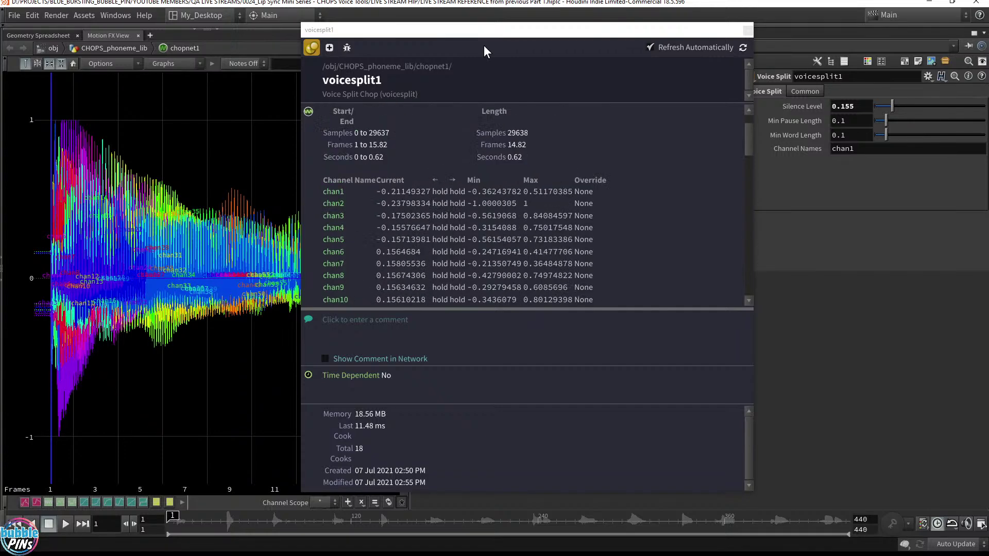
Move the info window below the nodes, then choose 41 phoneme values.aif again for phoneme_library and reload it.
{"action": "left_click_drag", "start_coordinate": [487, 35], "coordinate": [609, 391]}
{"action": "left_click", "coordinate": [562, 149]}
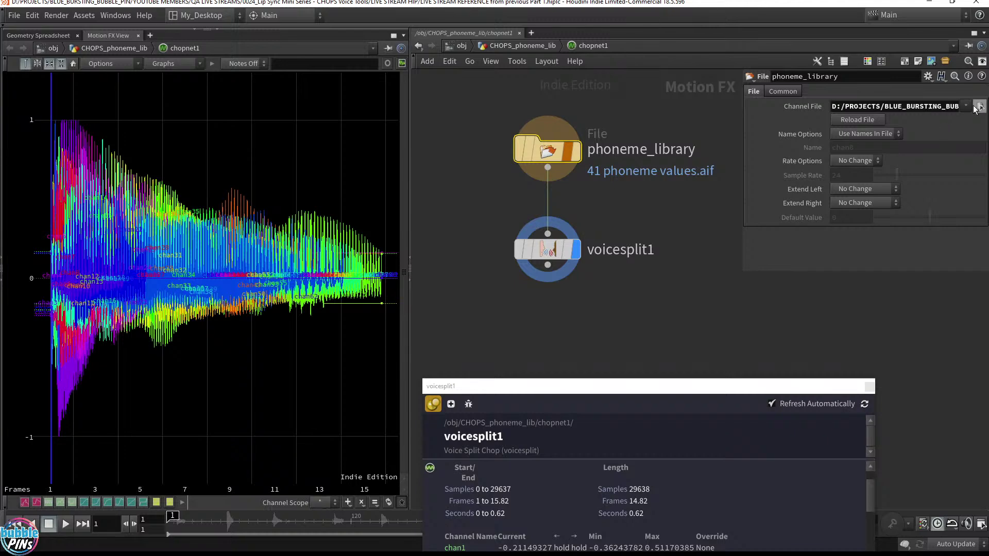
{"action": "left_click", "coordinate": [977, 110]}
{"action": "double_click", "coordinate": [488, 235]}
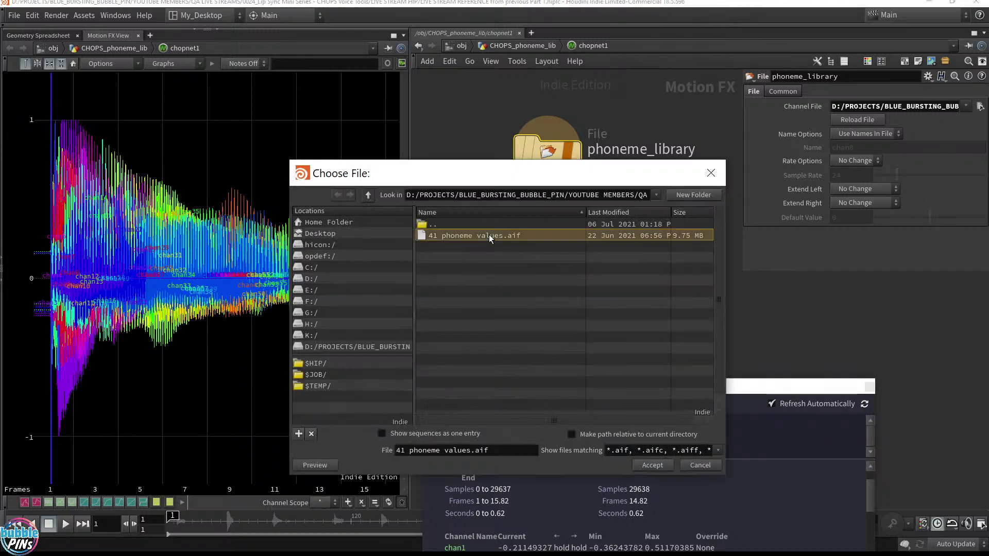
{"action": "left_click", "coordinate": [857, 119]}
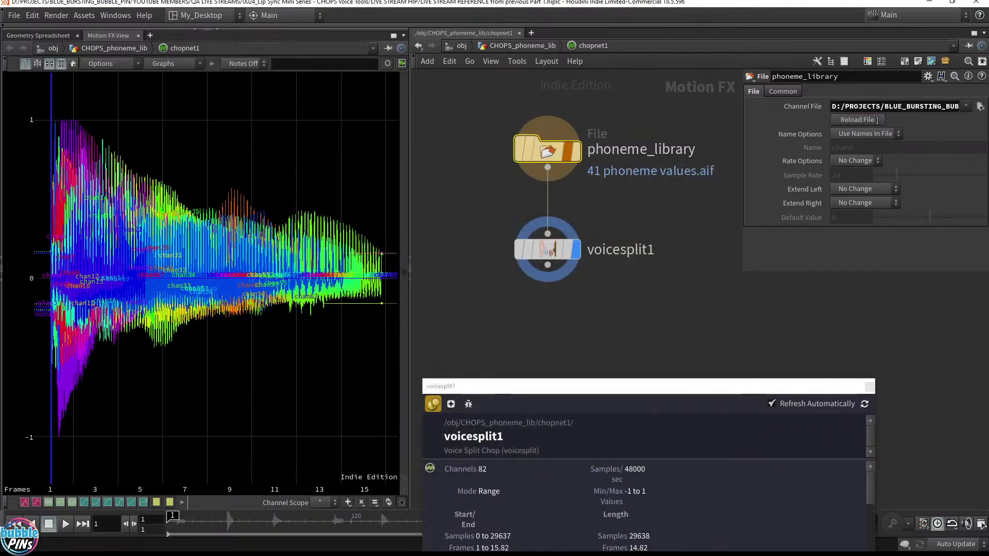
Move voicesplit1's info window below the nodes and disconnect voicesplit1 from phoneme_library.
{"action": "left_click_drag", "start_coordinate": [696, 391], "coordinate": [640, 122]}
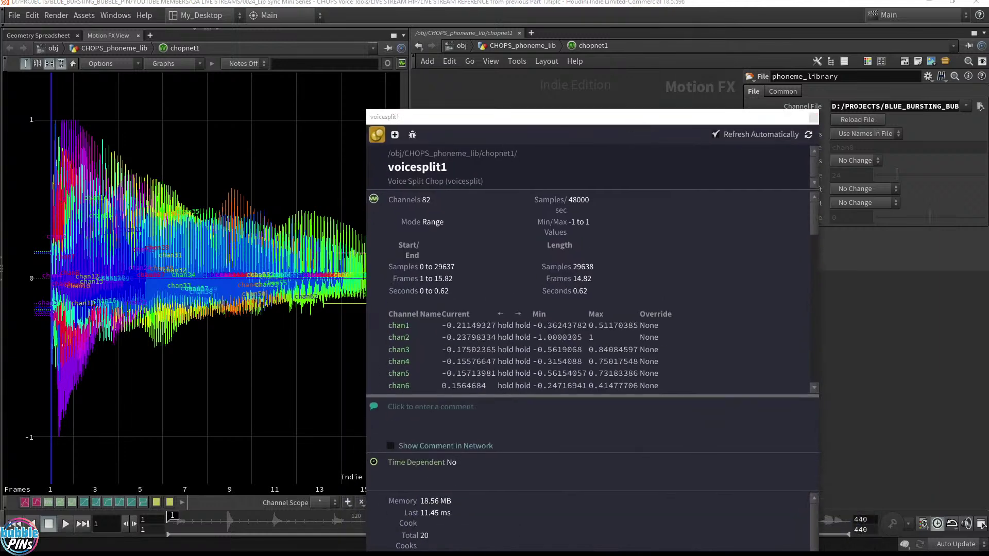
{"action": "left_click_drag", "start_coordinate": [727, 116], "coordinate": [758, 379]}
{"action": "mouse_move", "coordinate": [534, 154]}
{"action": "left_click", "coordinate": [497, 156]}
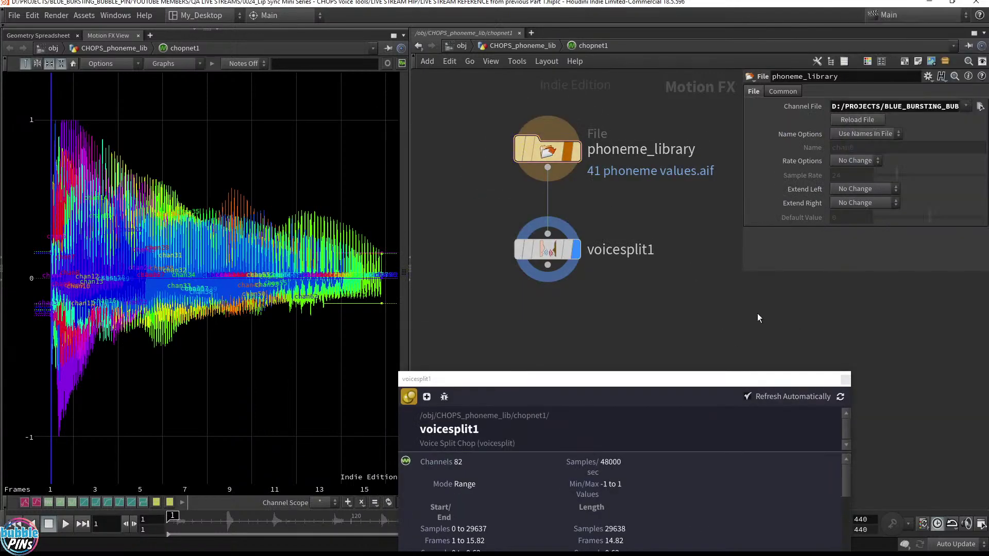
{"action": "left_click_drag", "start_coordinate": [519, 247], "coordinate": [669, 269]}
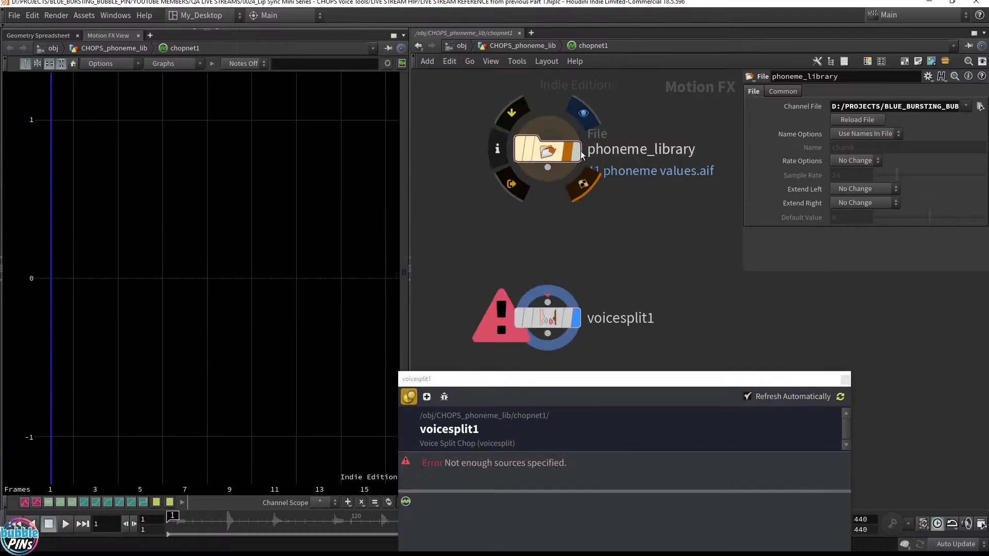
Open phoneme_library's node info, examine its channels, and close the info window.
{"action": "mouse_move", "coordinate": [492, 153]}
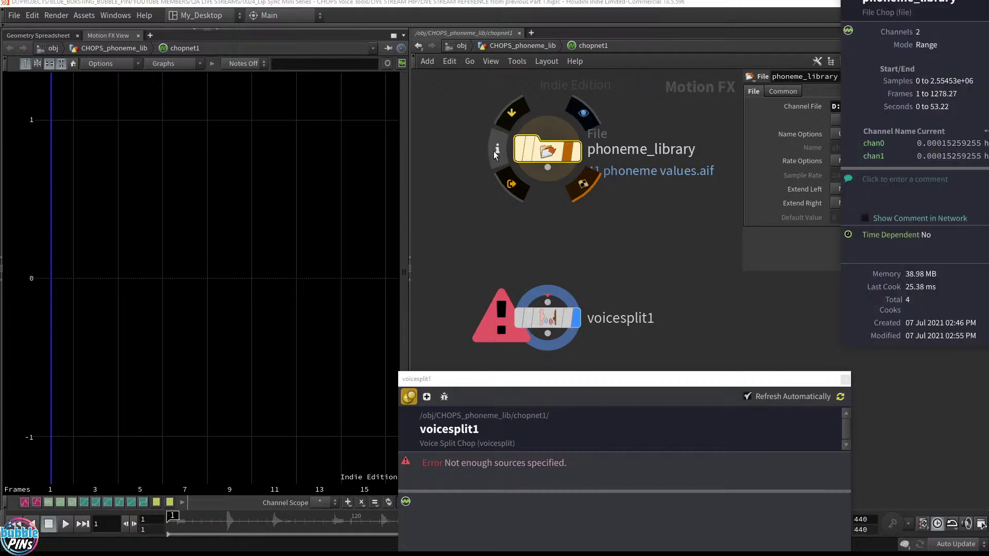
{"action": "left_click_drag", "start_coordinate": [844, 348], "coordinate": [775, 403]}
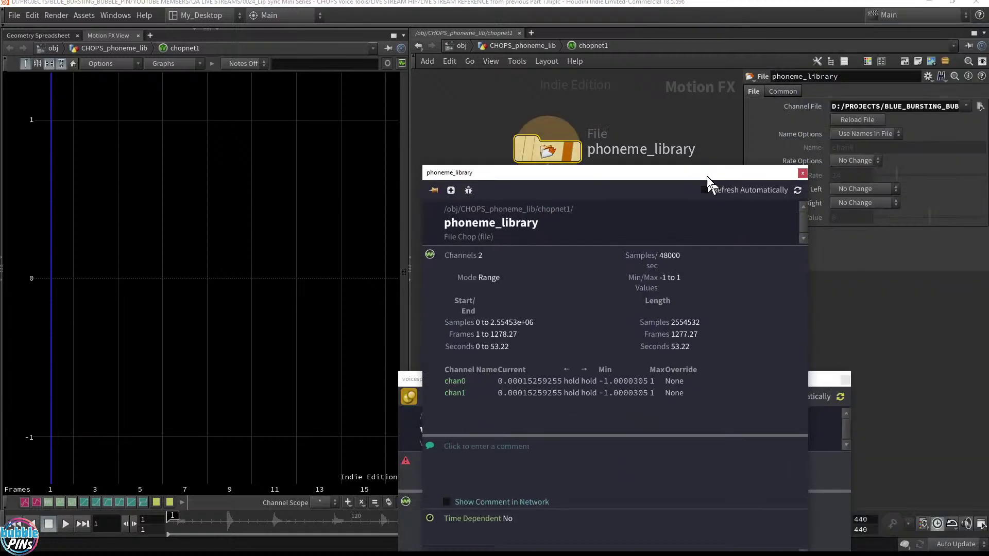
{"action": "left_click_drag", "start_coordinate": [707, 176], "coordinate": [312, 82]}
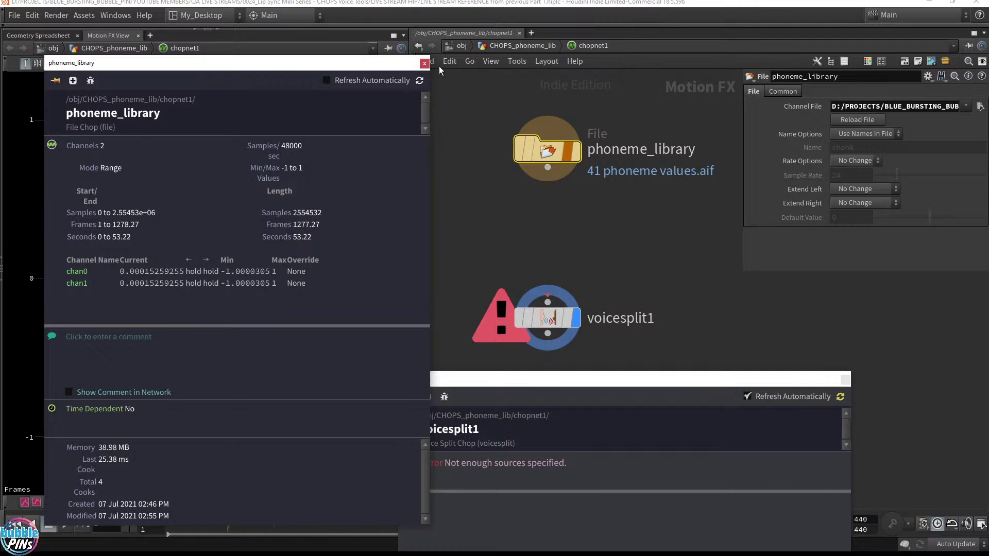
{"action": "left_click", "coordinate": [425, 63]}
Add a Delete node fed by phoneme_library and display it instead of voicesplit1.
{"action": "left_click", "coordinate": [548, 167]}
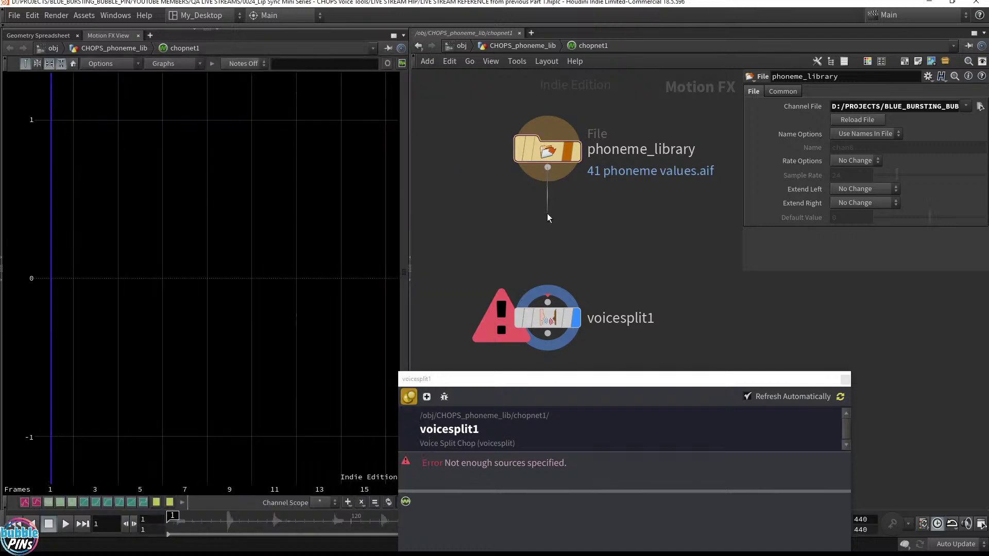
{"action": "key", "text": "Tab"}
{"action": "type", "text": "dele"}
{"action": "key", "text": "Return"}
{"action": "left_click", "coordinate": [547, 216]}
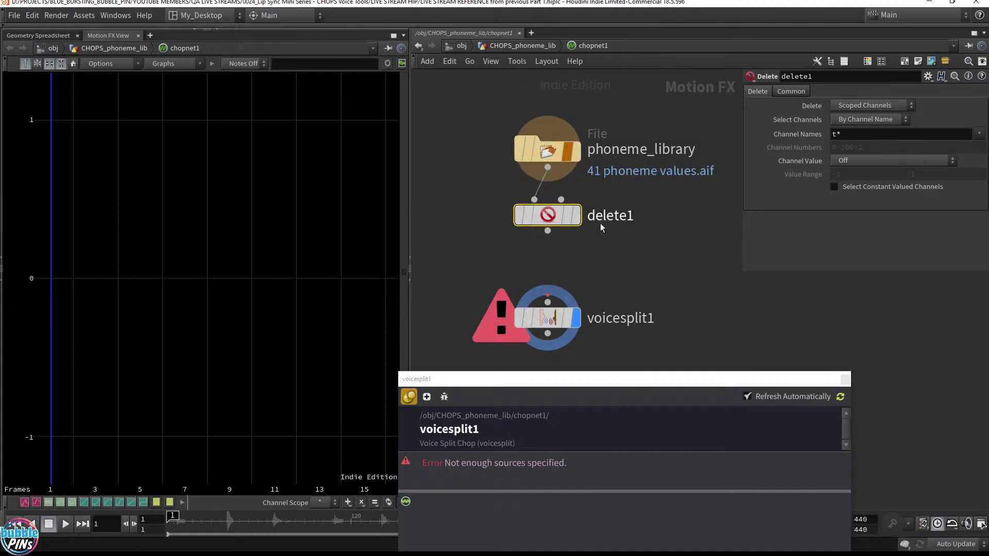
{"action": "mouse_move", "coordinate": [581, 221]}
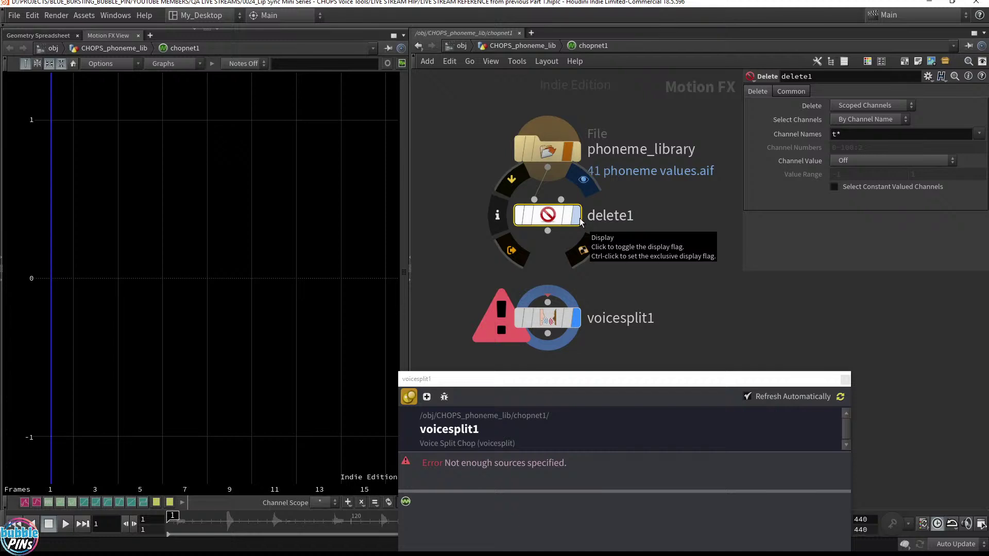
{"action": "left_click", "coordinate": [581, 221]}
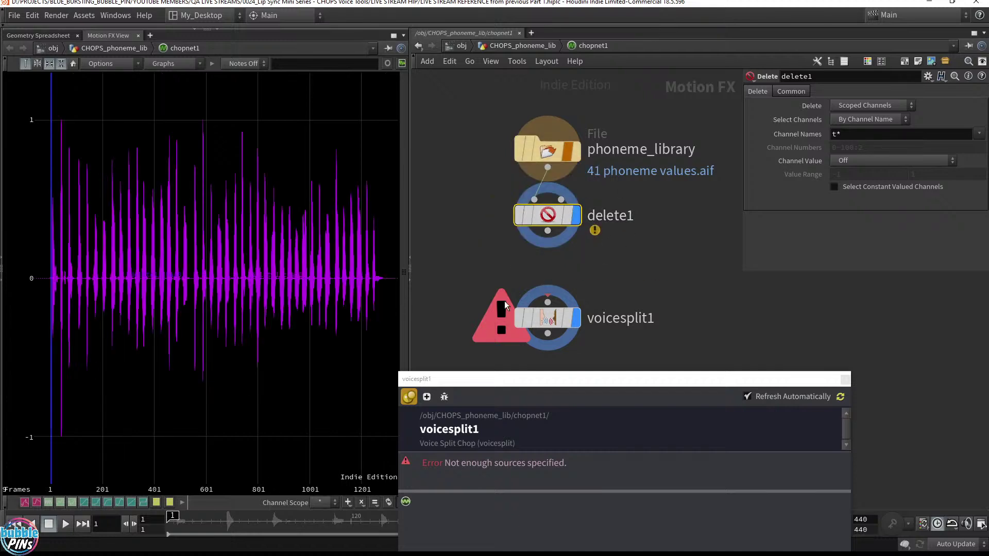
{"action": "left_click_drag", "start_coordinate": [458, 239], "coordinate": [663, 195]}
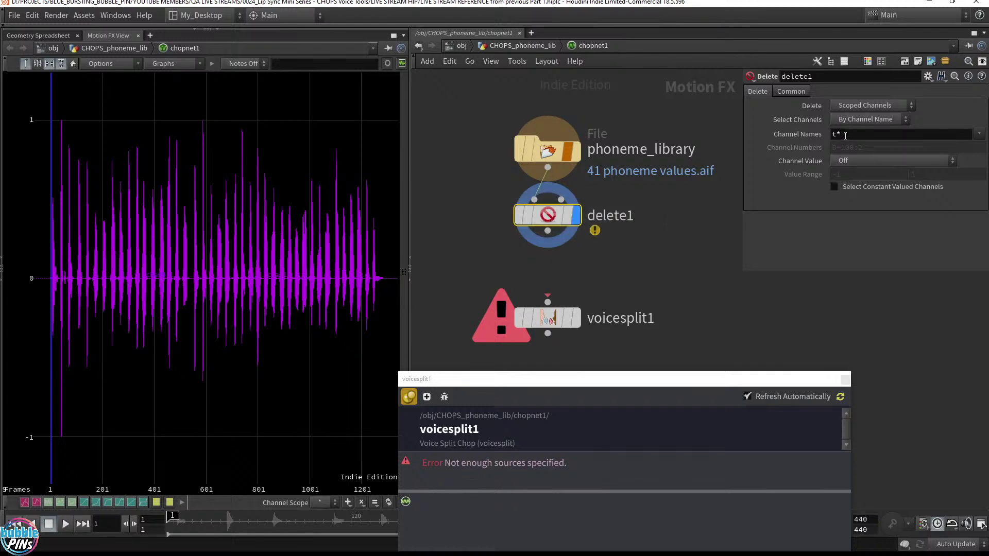
Set delete1's Channel Names to chan1 so that channel is removed.
{"action": "left_click", "coordinate": [845, 135]}
{"action": "type", "text": "t*"}
{"action": "key", "text": "Return"}
{"action": "type", "text": "chan"}
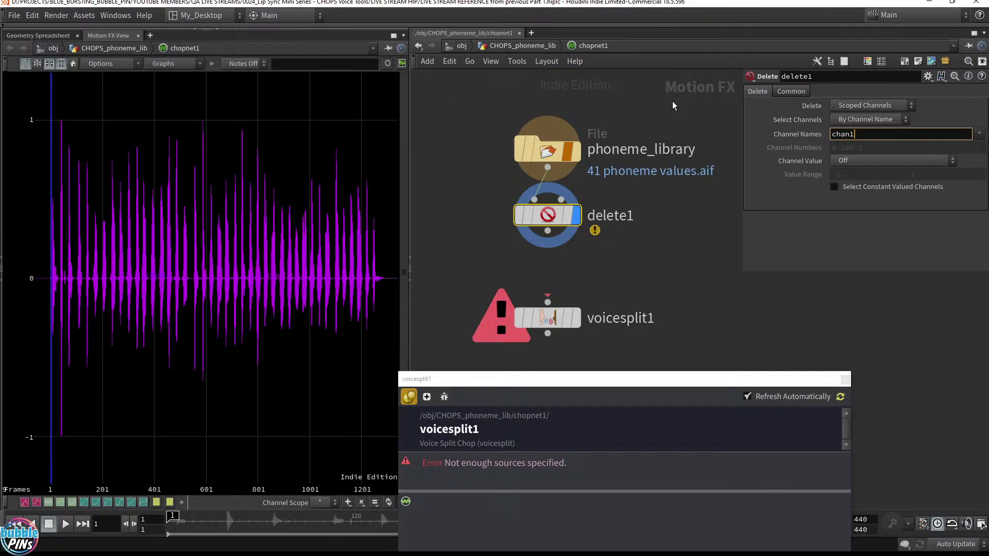
{"action": "type", "text": "1"}
{"action": "key", "text": "Return"}
{"action": "middle_click", "coordinate": [502, 218]}
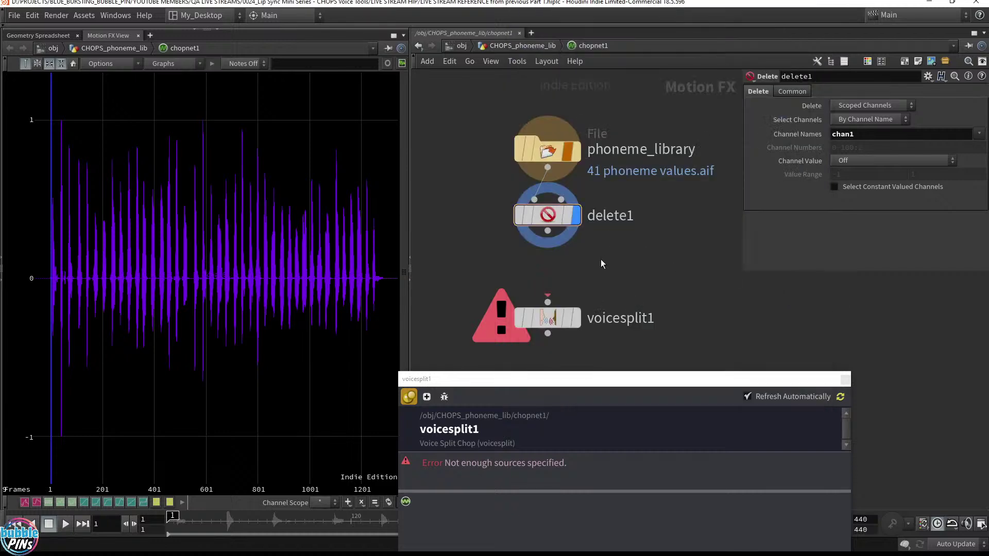
Wire delete1 into voicesplit1, display only voicesplit1, and place it just below delete1.
{"action": "left_click_drag", "start_coordinate": [548, 232], "coordinate": [547, 303]}
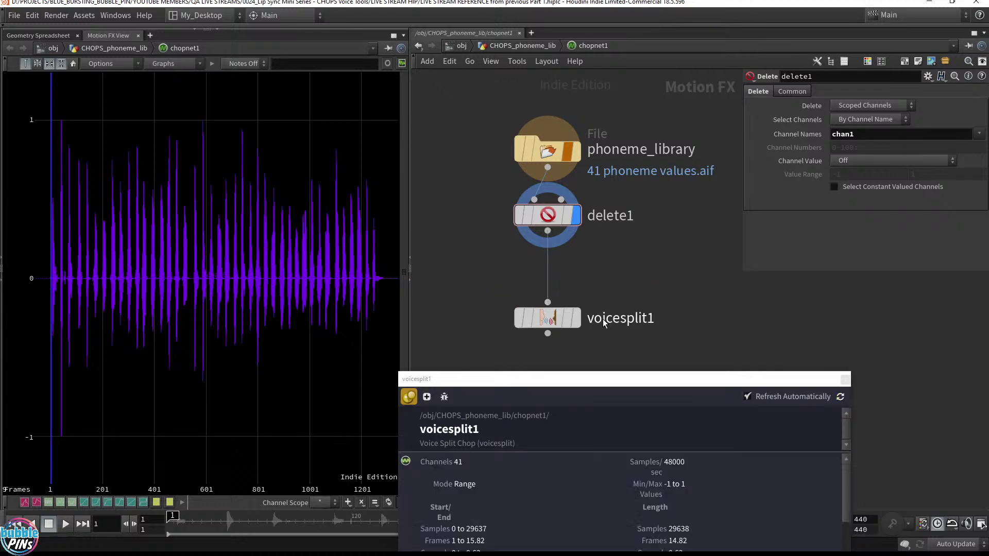
{"action": "left_click", "coordinate": [576, 317]}
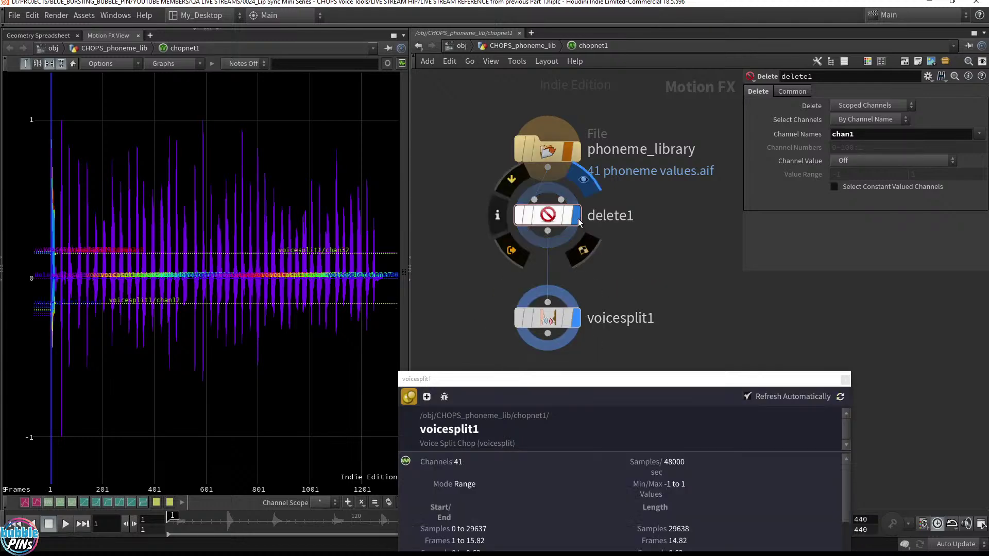
{"action": "left_click_drag", "start_coordinate": [552, 323], "coordinate": [553, 290]}
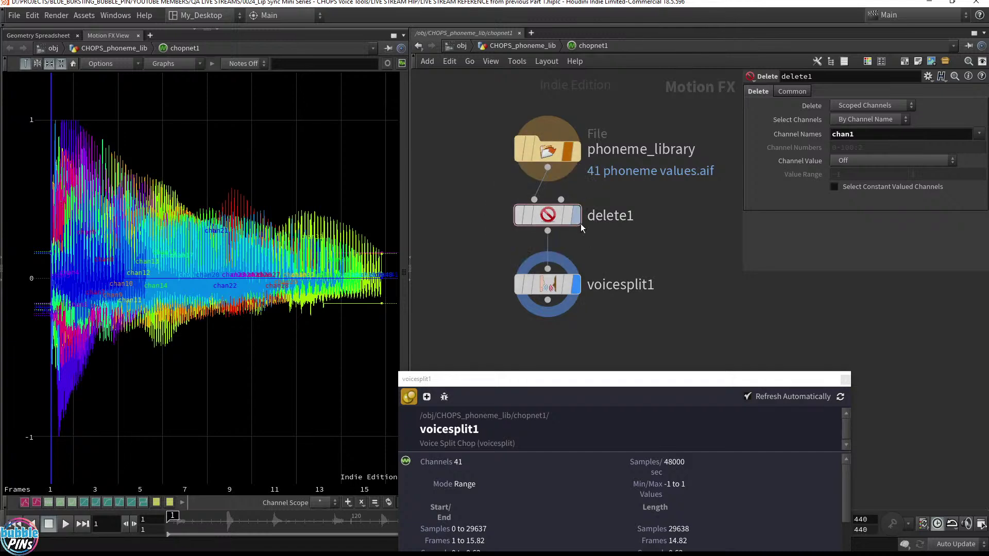
{"action": "left_click_drag", "start_coordinate": [550, 285], "coordinate": [550, 278]}
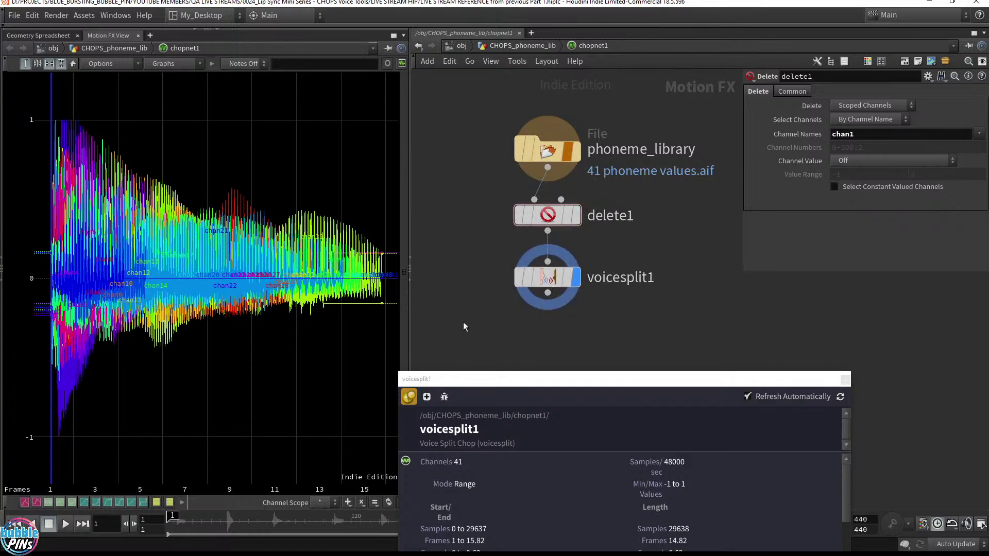
Check voicesplit1's channel list through to its end, close the info window, and save the scene.
{"action": "left_click", "coordinate": [562, 279]}
{"action": "left_click_drag", "start_coordinate": [562, 384], "coordinate": [551, 66]}
{"action": "scroll", "coordinate": [722, 250], "scroll_direction": "down", "scroll_amount": 5}
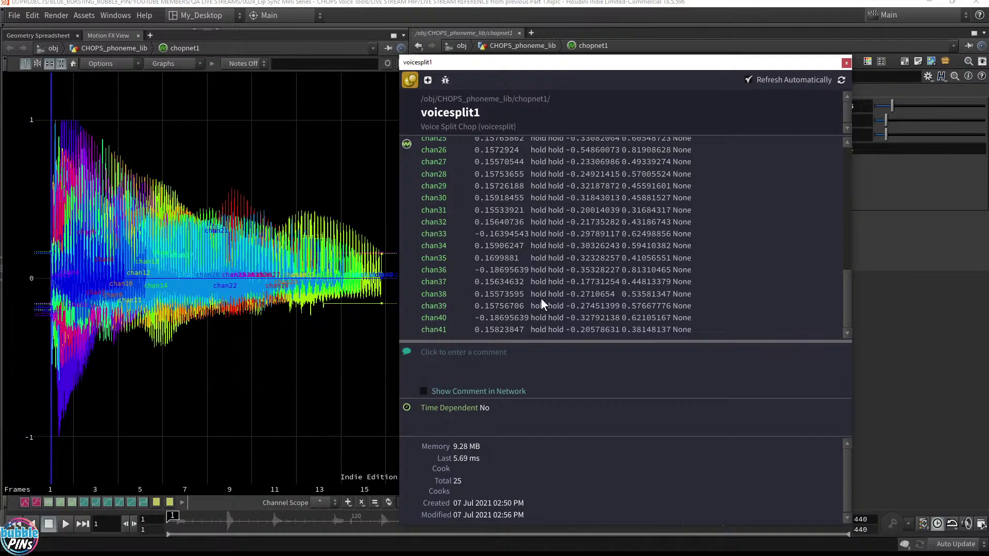
{"action": "left_click", "coordinate": [845, 63]}
{"action": "left_click", "coordinate": [685, 380]}
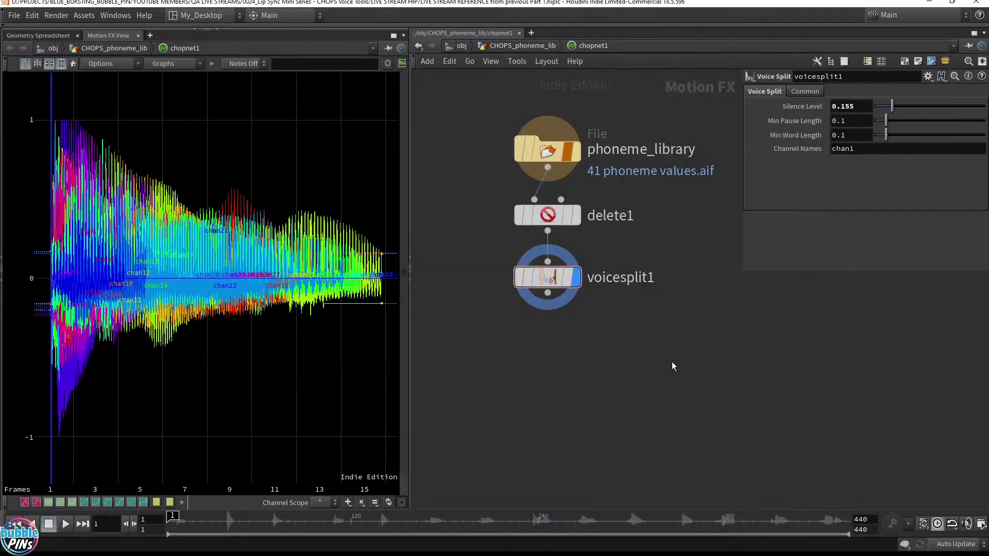
{"action": "key", "text": "ctrl+s"}
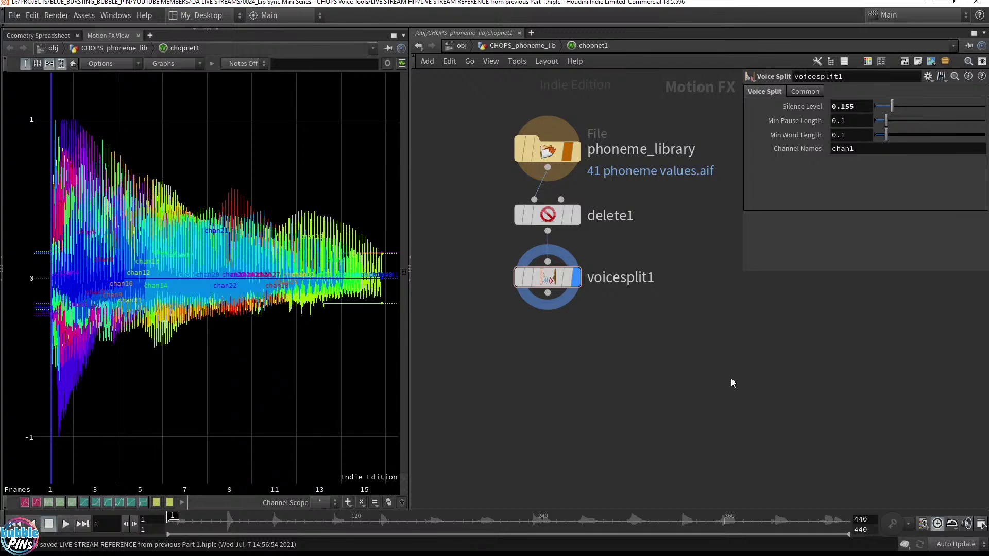
{"action": "mouse_move", "coordinate": [524, 285]}
{"action": "left_click", "coordinate": [498, 277]}
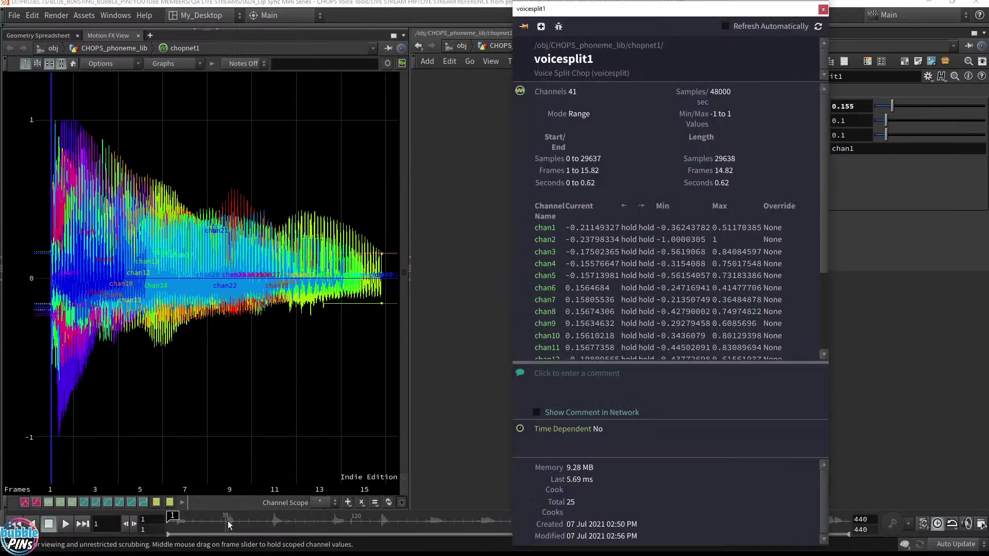
Add a Phoneme node, colour it black, and place it above phoneme_library.
{"action": "middle_click_drag", "start_coordinate": [499, 347], "coordinate": [515, 363]}
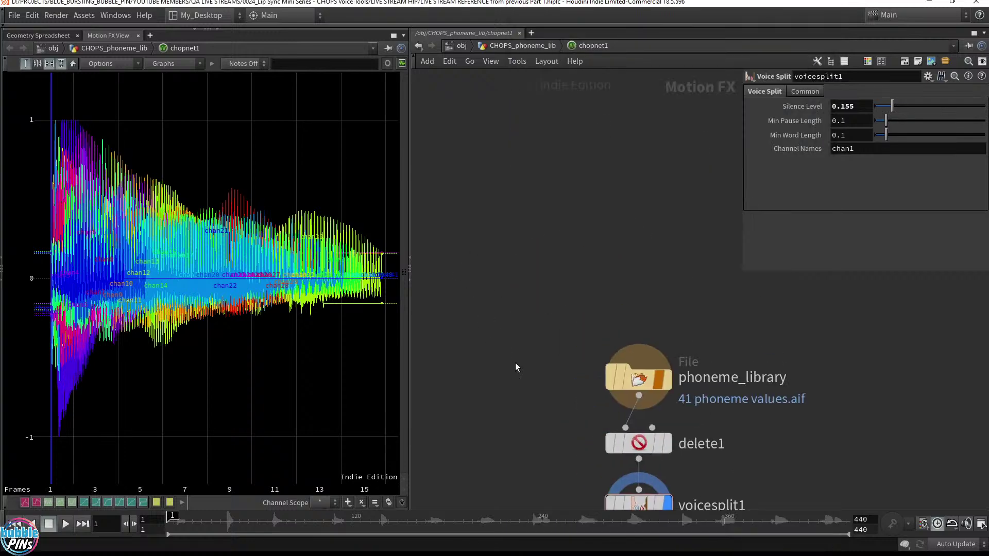
{"action": "key", "text": "Tab"}
{"action": "type", "text": "phon"}
{"action": "key", "text": "Return"}
{"action": "left_click", "coordinate": [536, 223]}
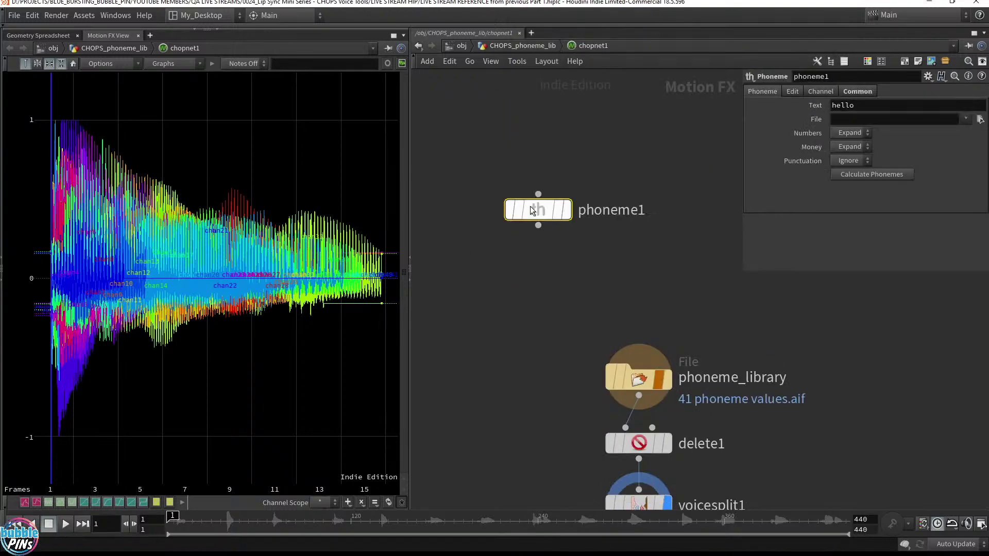
{"action": "left_click_drag", "start_coordinate": [476, 139], "coordinate": [598, 277]}
{"action": "key", "text": "c"}
{"action": "left_click", "coordinate": [918, 502]}
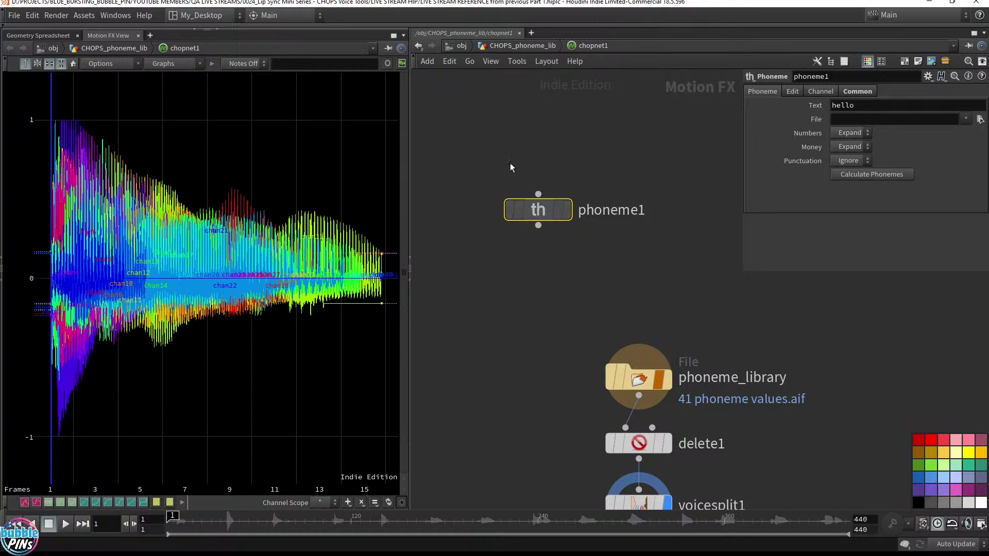
{"action": "left_click_drag", "start_coordinate": [538, 210], "coordinate": [639, 191]}
{"action": "middle_click_drag", "start_coordinate": [680, 273], "coordinate": [571, 253]}
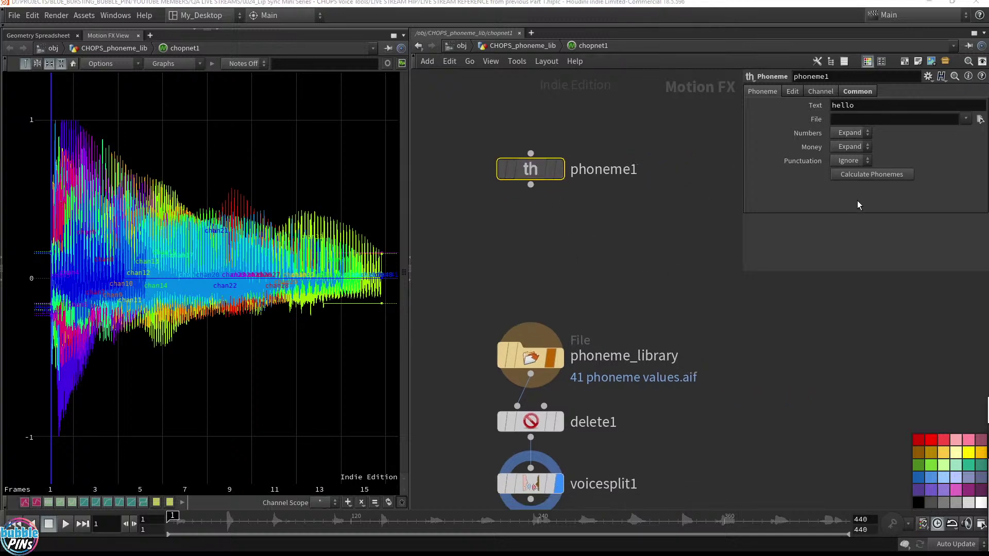
Enlarge the Phoneme node's help page, examine its Phoneme Values table, and minimize the help window.
{"action": "left_click_drag", "start_coordinate": [988, 409], "coordinate": [203, 103]}
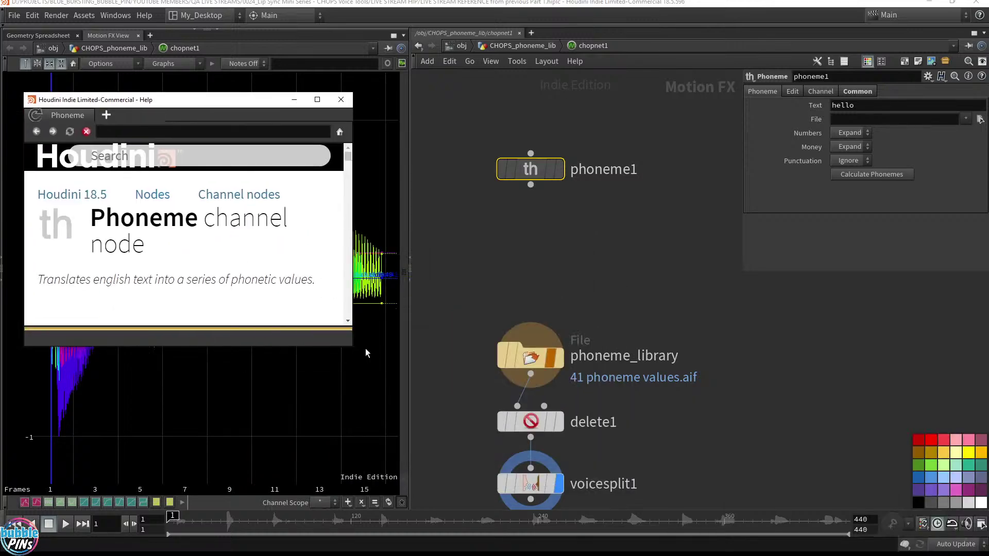
{"action": "left_click_drag", "start_coordinate": [354, 351], "coordinate": [691, 509]}
{"action": "scroll", "coordinate": [546, 335], "scroll_direction": "down", "scroll_amount": 6}
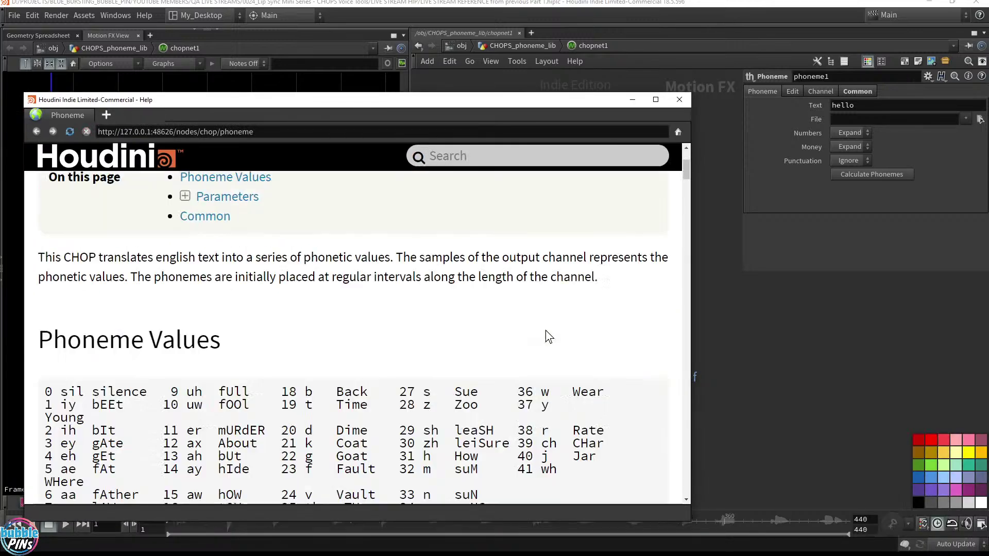
{"action": "scroll", "coordinate": [547, 328], "scroll_direction": "up", "scroll_amount": 1}
{"action": "left_click_drag", "start_coordinate": [504, 94], "coordinate": [489, 72]}
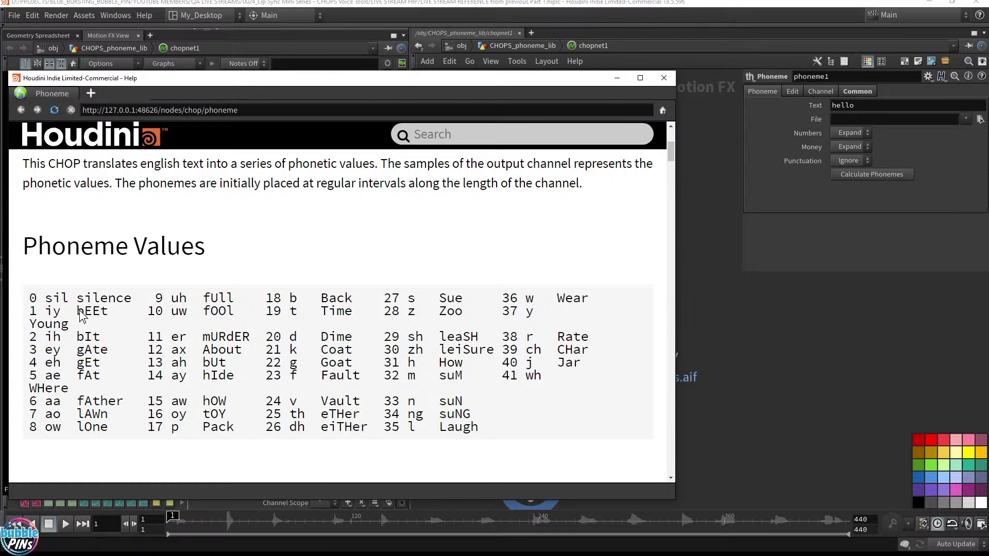
{"action": "left_click_drag", "start_coordinate": [77, 312], "coordinate": [101, 312]}
{"action": "left_click", "coordinate": [616, 78]}
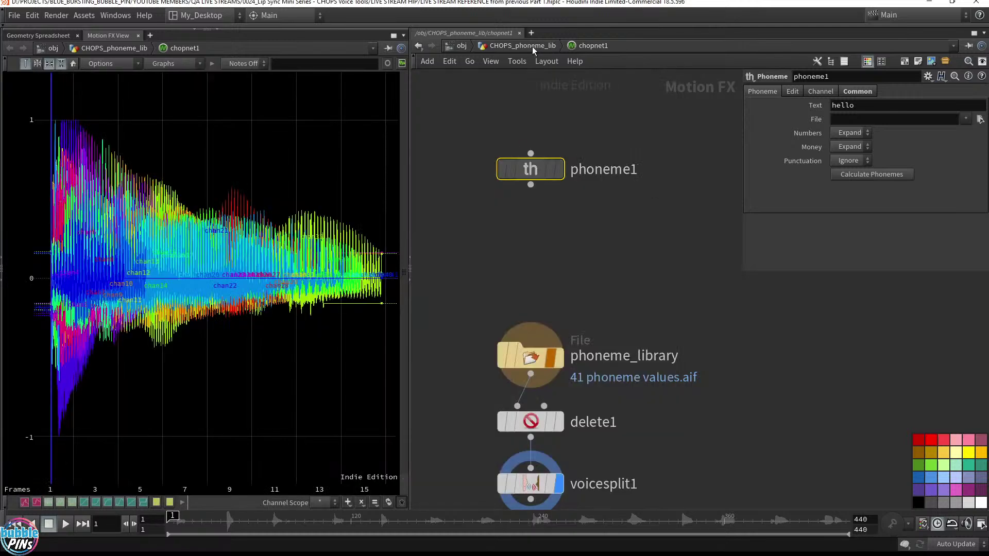
Leave chopnet1 for the object level and open the Character_Lip_Sync network.
{"action": "key", "text": "h"}
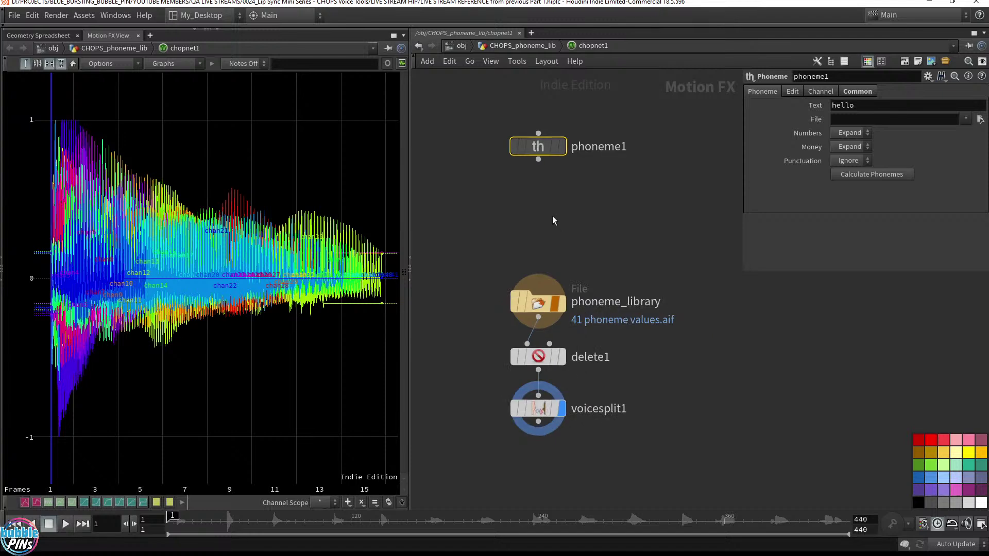
{"action": "left_click", "coordinate": [522, 46]}
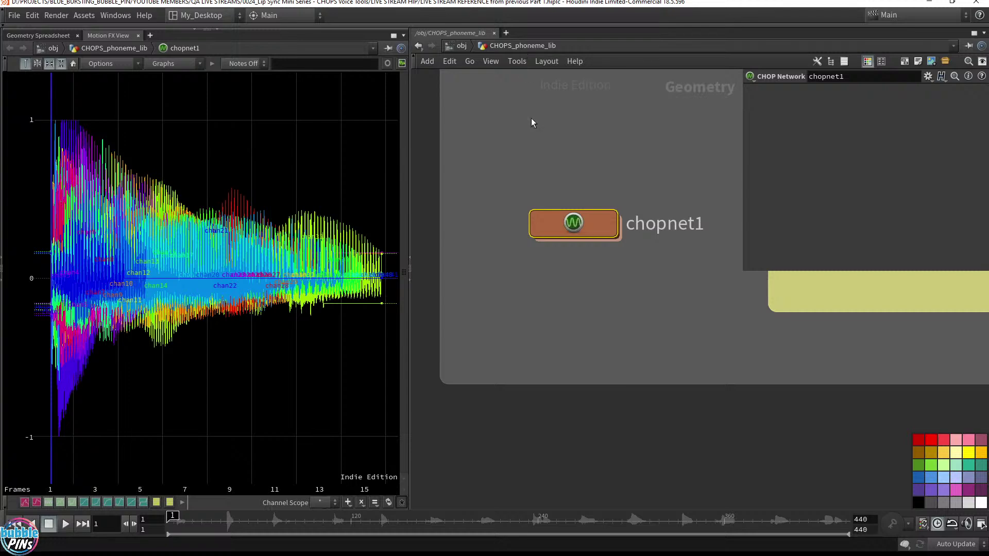
{"action": "scroll", "coordinate": [547, 219], "scroll_direction": "down", "scroll_amount": 5}
{"action": "scroll", "coordinate": [547, 218], "scroll_direction": "down", "scroll_amount": 2}
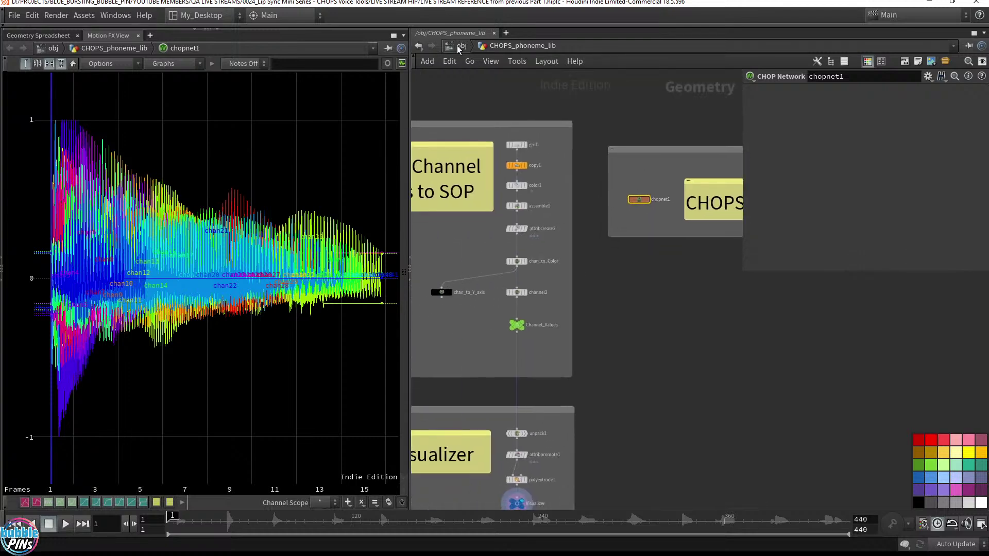
{"action": "left_click", "coordinate": [461, 45]}
{"action": "double_click", "coordinate": [654, 355]}
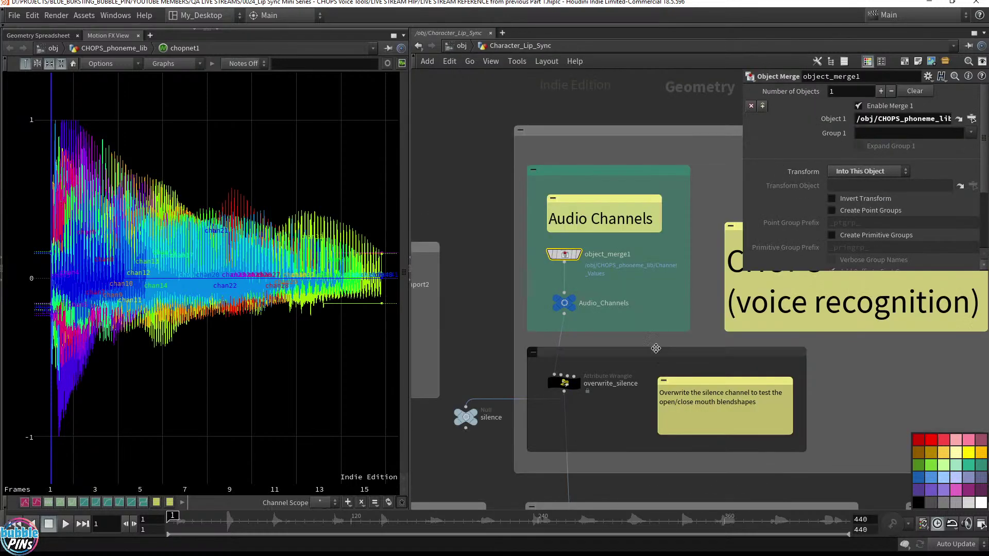
Select the Facial_Phoneme_for_CHOPS1 node above the Procedural Lip Sync note to show its parameters.
{"action": "scroll", "coordinate": [568, 345], "scroll_direction": "down", "scroll_amount": 3}
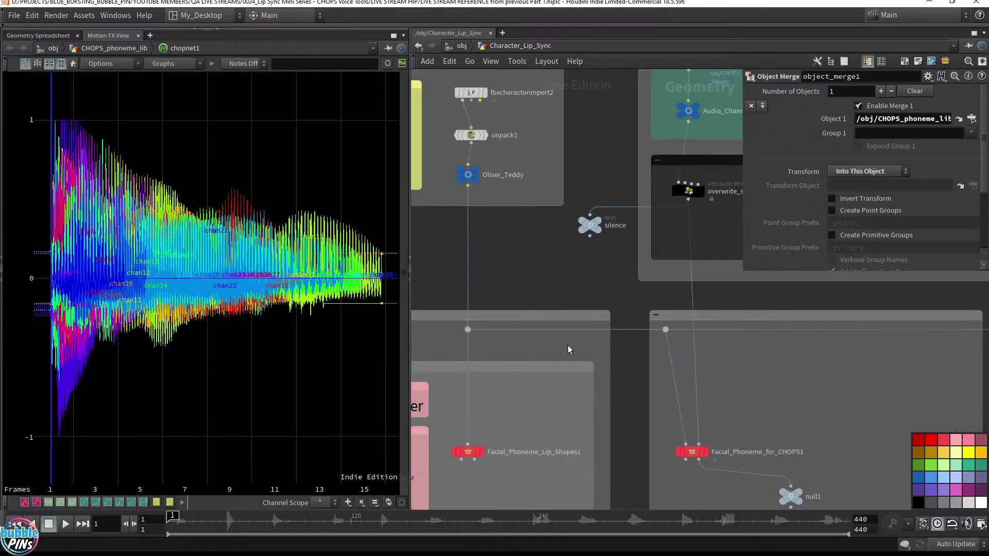
{"action": "scroll", "coordinate": [575, 349], "scroll_direction": "up", "scroll_amount": 5}
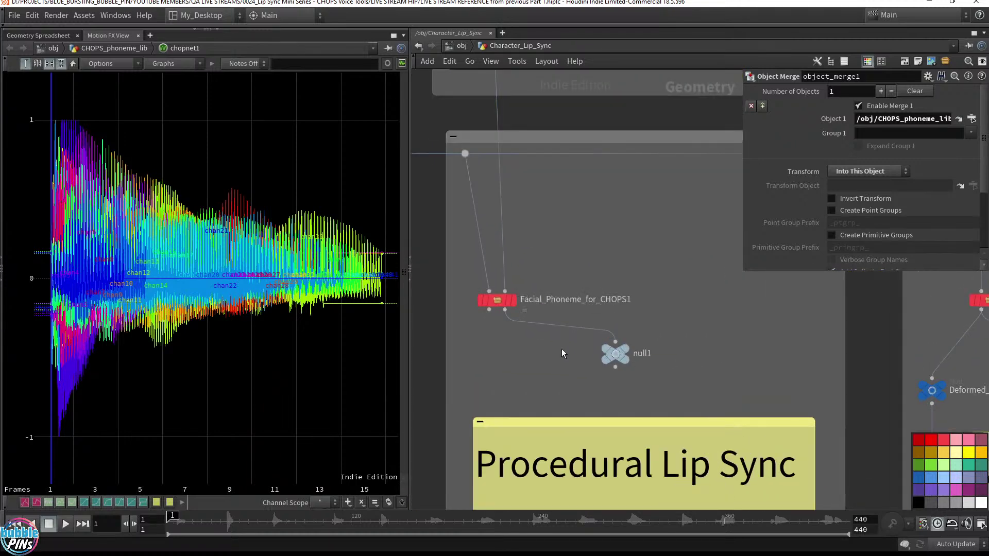
{"action": "scroll", "coordinate": [536, 338], "scroll_direction": "up", "scroll_amount": 2}
{"action": "middle_click_drag", "start_coordinate": [530, 335], "coordinate": [468, 358]}
{"action": "left_click", "coordinate": [482, 282]}
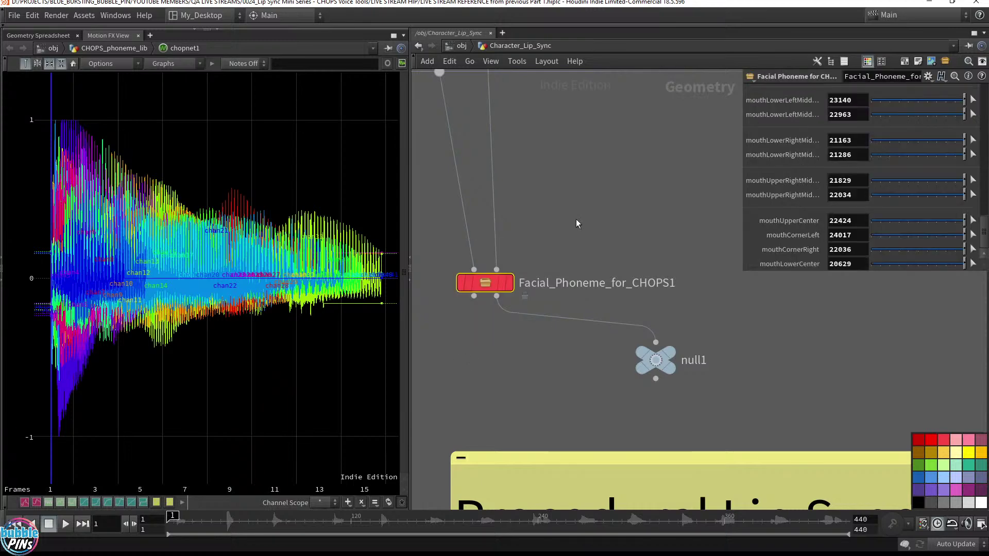
{"action": "scroll", "coordinate": [874, 232], "scroll_direction": "up", "scroll_amount": 5}
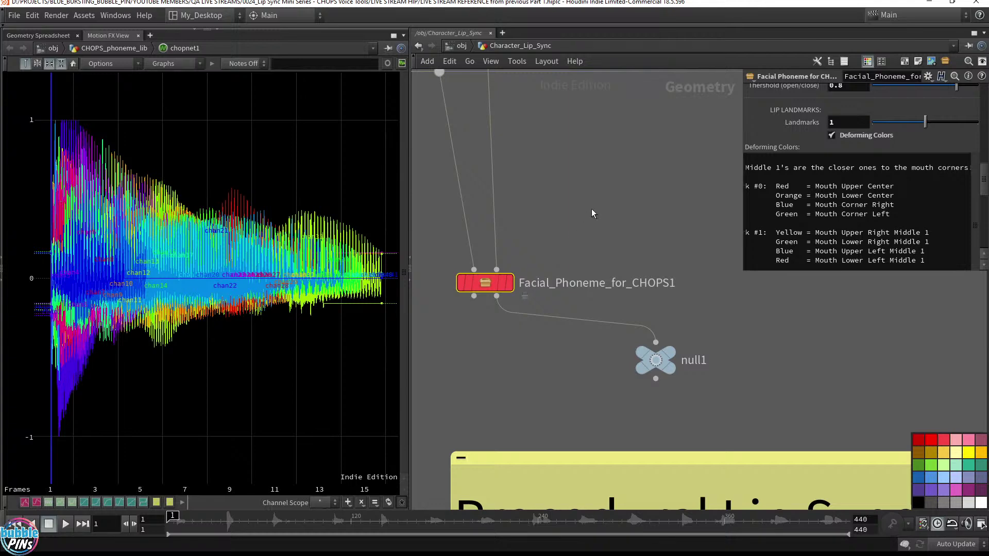
{"action": "key", "text": "Tab"}
{"action": "type", "text": "faci"}
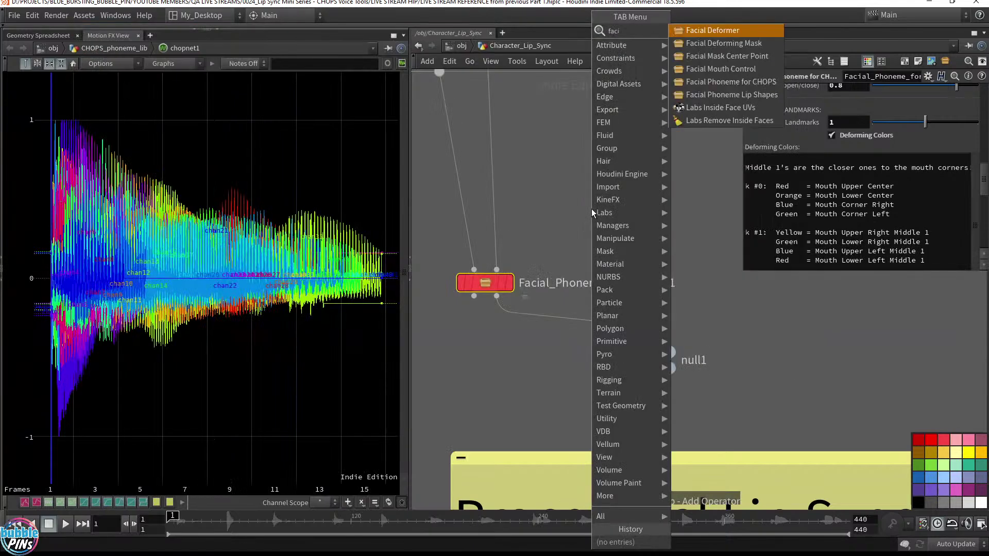
{"action": "key", "text": "Down"}
{"action": "key", "text": "Down"}
{"action": "key", "text": "Down"}
{"action": "key", "text": "Down"}
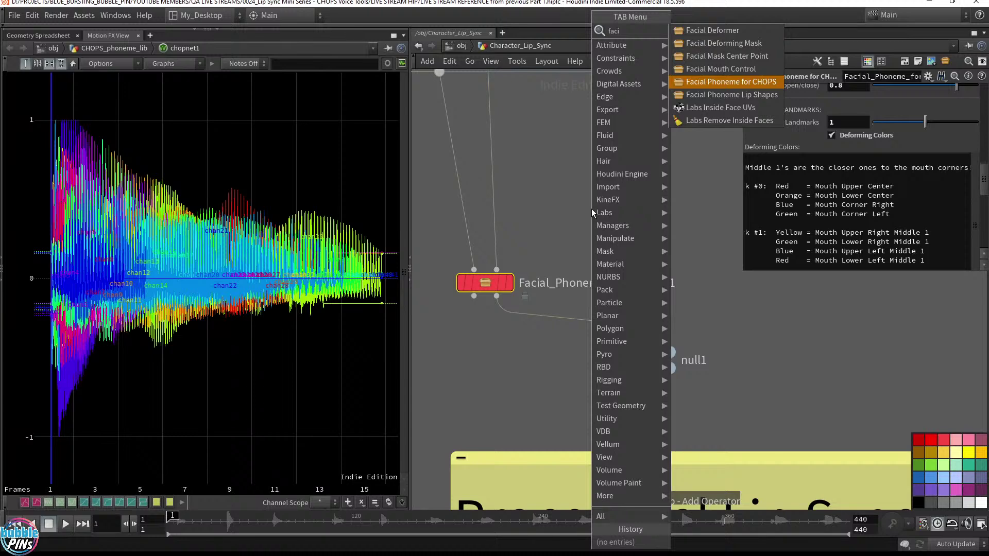
{"action": "left_click", "coordinate": [507, 205]}
Enlarge the Facial Phoneme for CHOPS parameter area and read through its Phoneme Library word list.
{"action": "scroll", "coordinate": [897, 195], "scroll_direction": "down", "scroll_amount": 3}
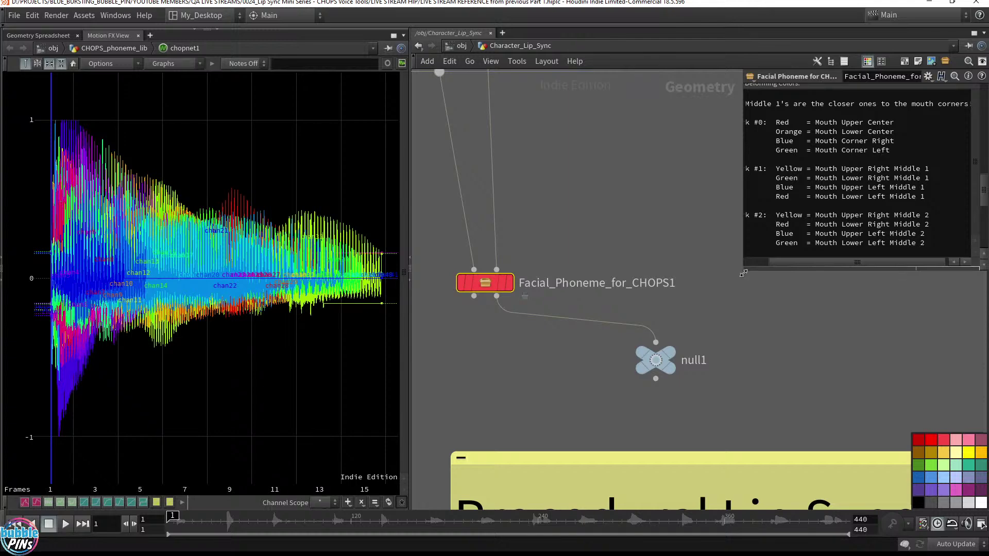
{"action": "left_click_drag", "start_coordinate": [745, 270], "coordinate": [657, 439]}
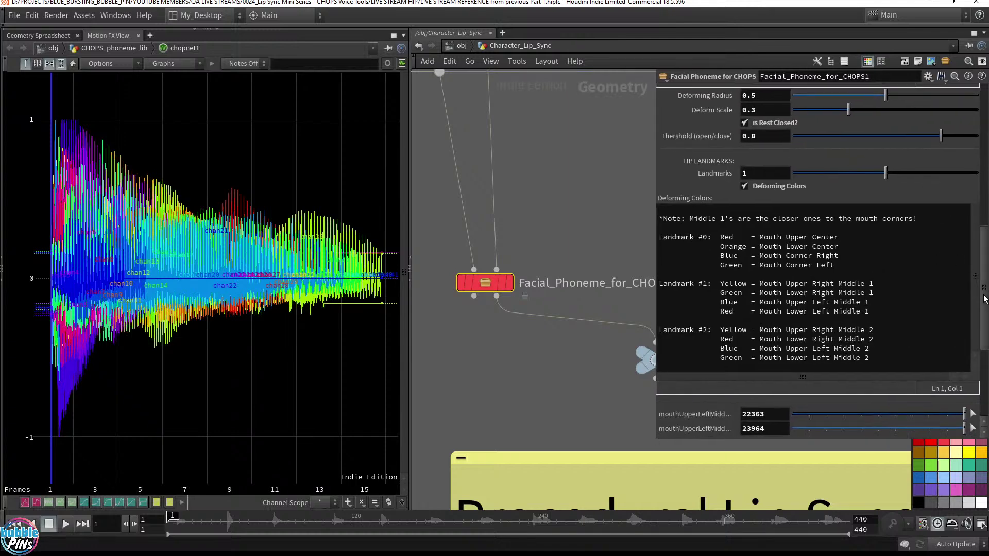
{"action": "left_click_drag", "start_coordinate": [985, 299], "coordinate": [987, 103]}
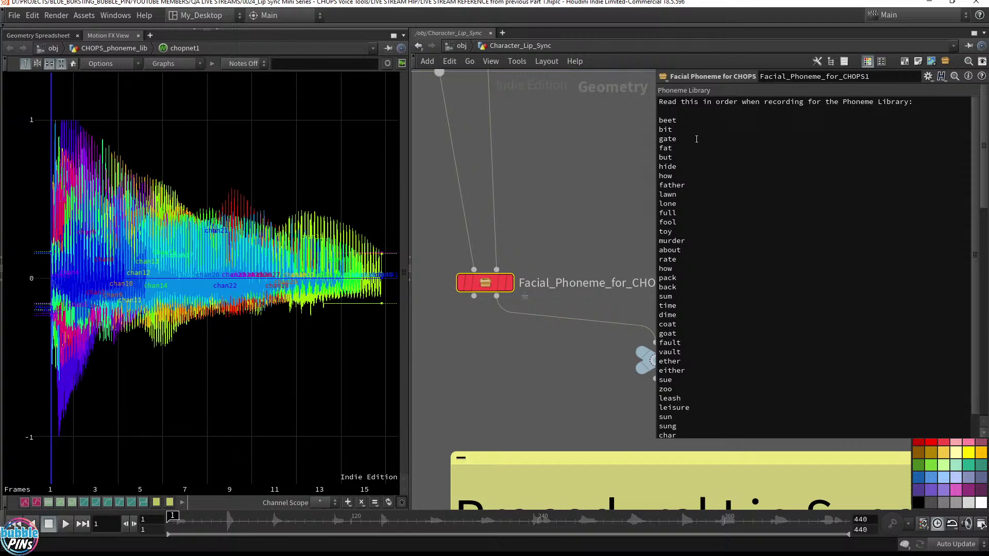
{"action": "left_click_drag", "start_coordinate": [660, 124], "coordinate": [680, 425]}
{"action": "scroll", "coordinate": [727, 395], "scroll_direction": "down", "scroll_amount": 5}
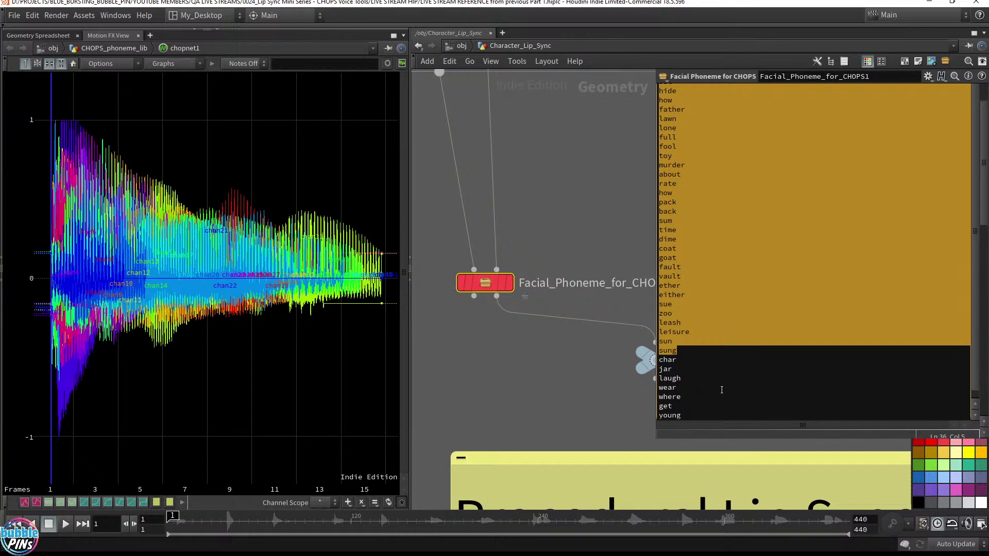
{"action": "scroll", "coordinate": [724, 381], "scroll_direction": "up", "scroll_amount": 5}
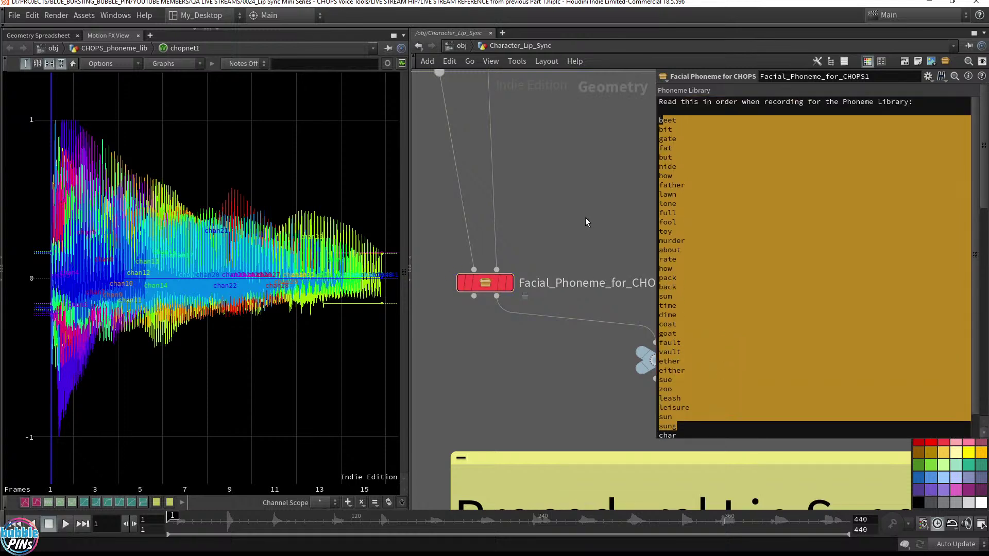
Show the Facial_Phoneme_for_CHOPS1 parameters in a separate floating window and move it clear of the network.
{"action": "left_click_drag", "start_coordinate": [552, 244], "coordinate": [441, 323]}
{"action": "right_click", "coordinate": [486, 282]}
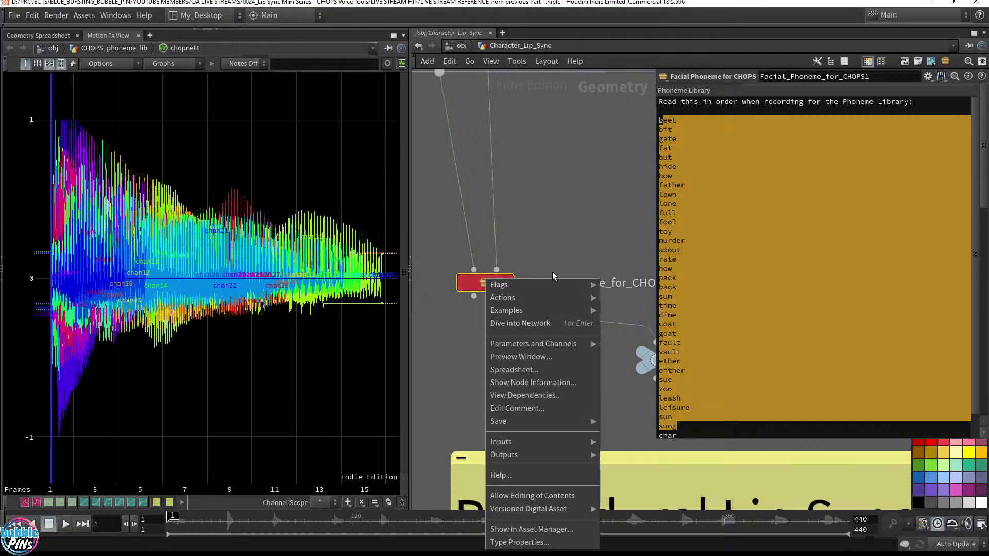
{"action": "mouse_move", "coordinate": [517, 345]}
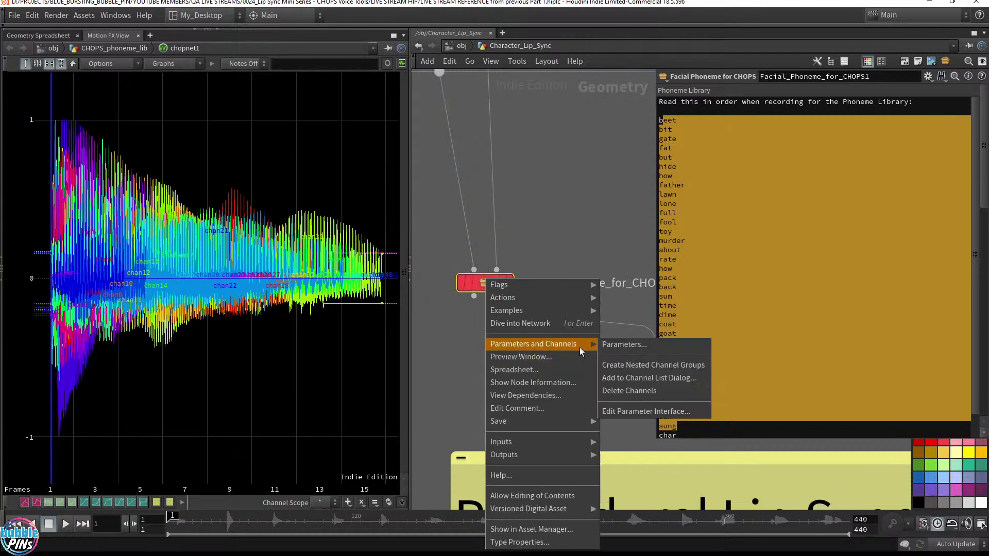
{"action": "left_click", "coordinate": [634, 345]}
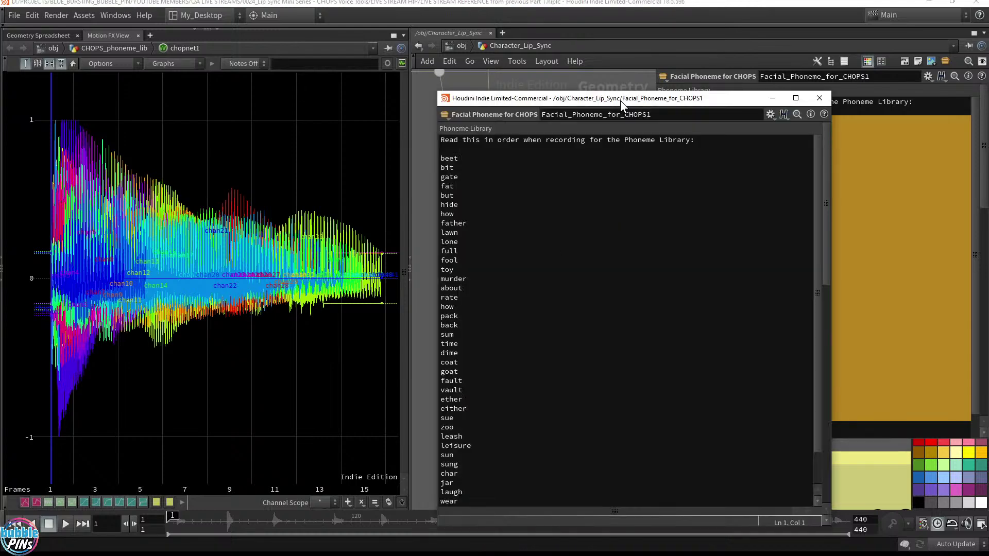
{"action": "left_click_drag", "start_coordinate": [620, 100], "coordinate": [247, 267]}
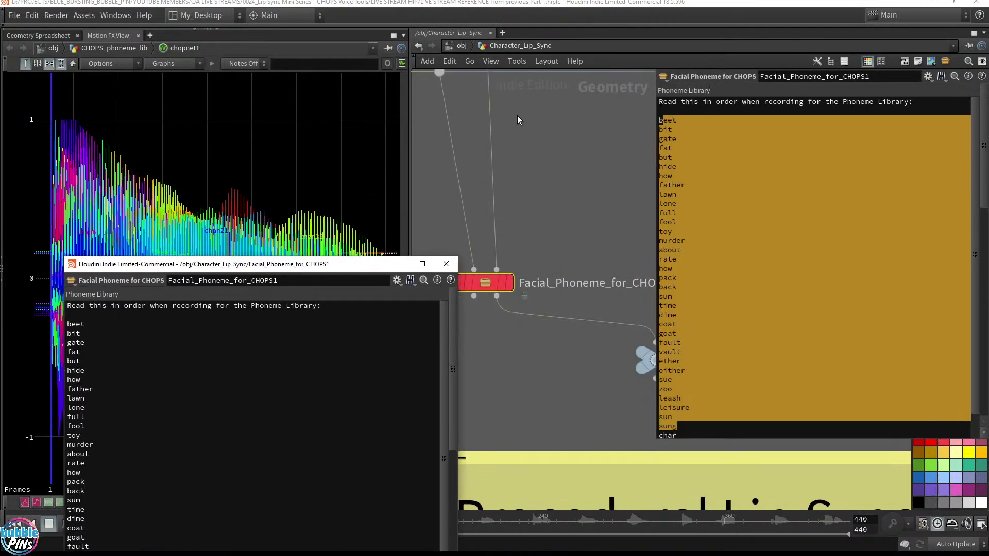
Return to chopnet1 inside CHOPS_phoneme_lib, shrink the parameter area, and select the phoneme_library node.
{"action": "double_click", "coordinate": [646, 297]}
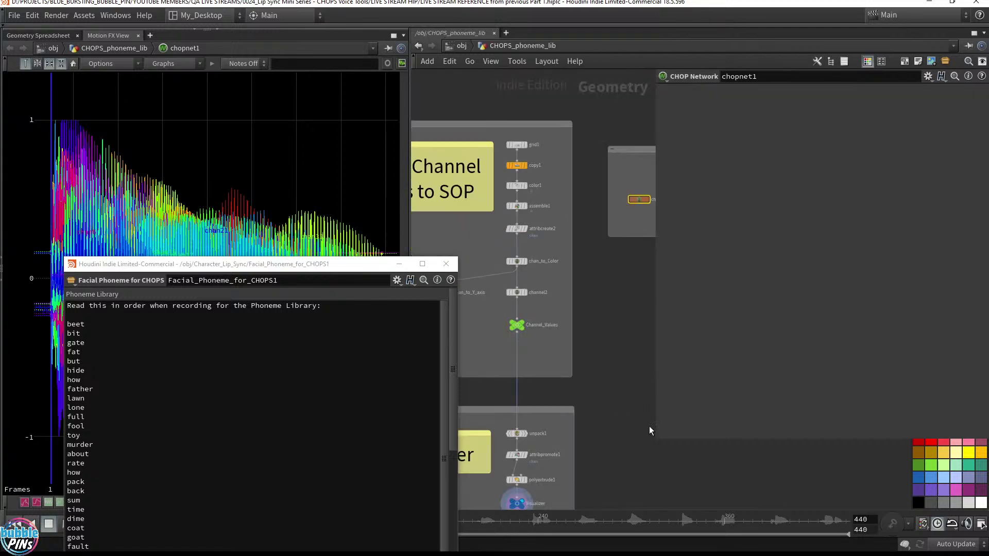
{"action": "left_click_drag", "start_coordinate": [659, 440], "coordinate": [762, 329]}
{"action": "double_click", "coordinate": [638, 199]}
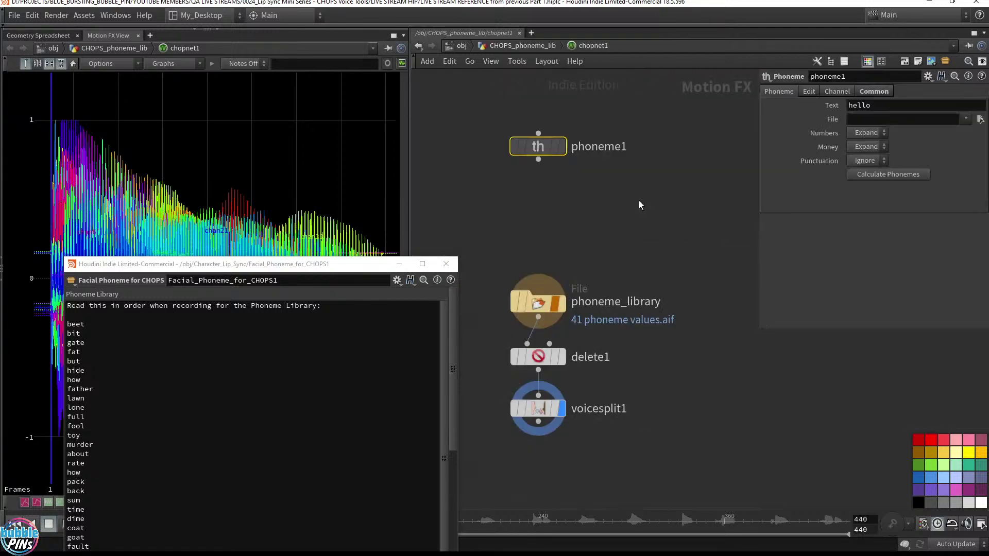
{"action": "left_click", "coordinate": [554, 312]}
Compare the floating window's Phoneme Library word list with the phoneme_library node, and close the window.
{"action": "left_click_drag", "start_coordinate": [299, 263], "coordinate": [320, 39]}
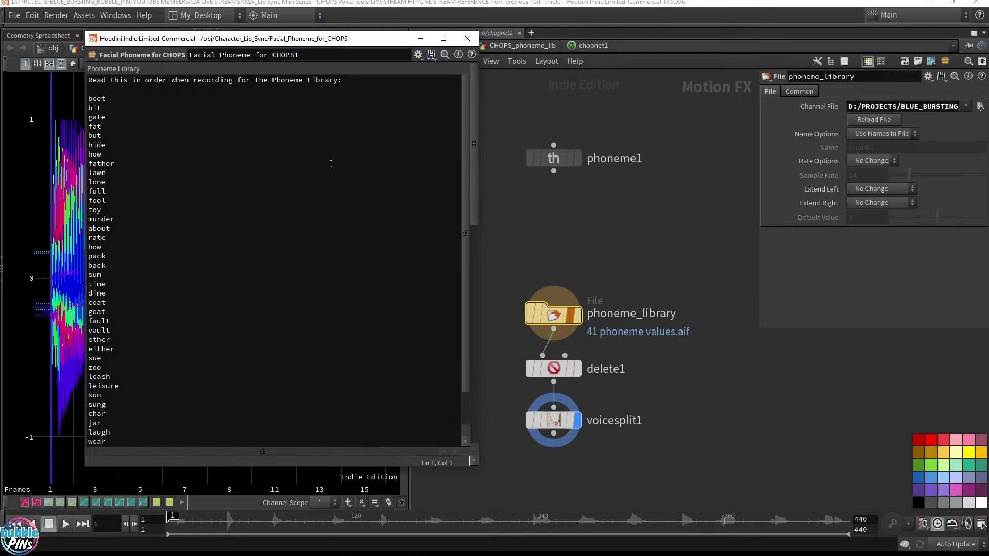
{"action": "scroll", "coordinate": [118, 93], "scroll_direction": "down", "scroll_amount": 2}
{"action": "left_click_drag", "start_coordinate": [89, 88], "coordinate": [97, 432]}
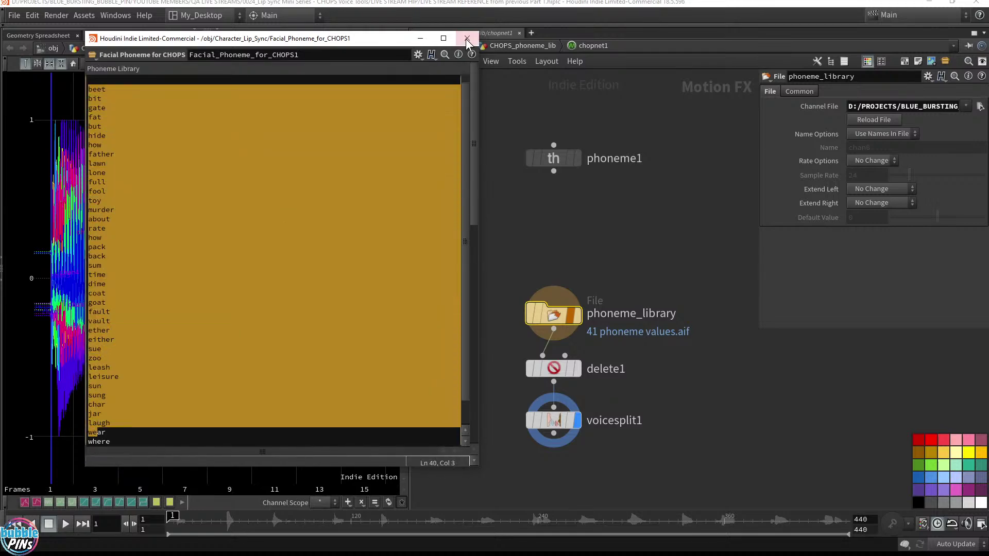
{"action": "left_click", "coordinate": [467, 39]}
Check the live chat and review the chain of phoneme_library, delete1 and voicesplit1.
{"action": "middle_click_drag", "start_coordinate": [683, 421], "coordinate": [730, 272]}
{"action": "scroll", "coordinate": [699, 333], "scroll_direction": "up", "scroll_amount": 2}
{"action": "left_click_drag", "start_coordinate": [481, 393], "coordinate": [765, 266]}
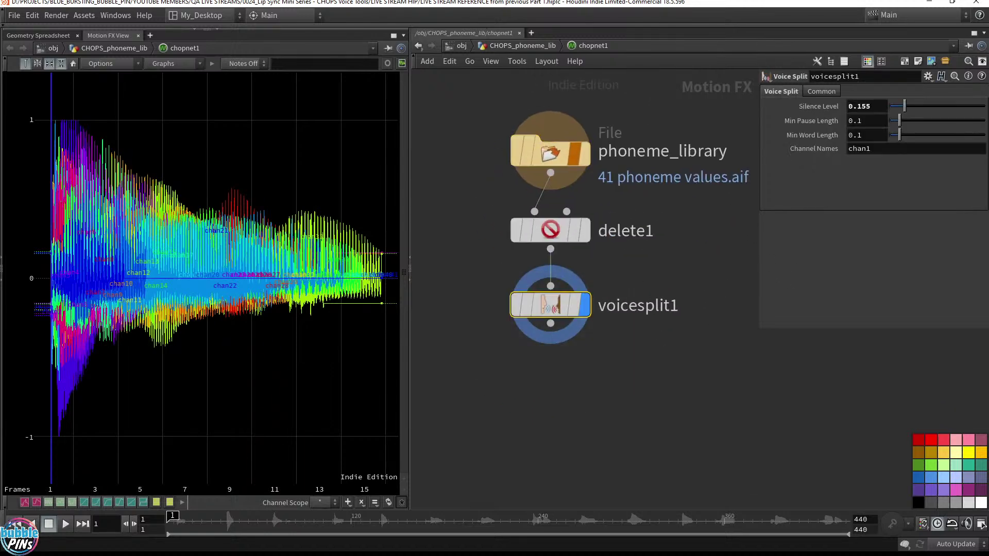
{"action": "key", "text": "alt+Tab"}
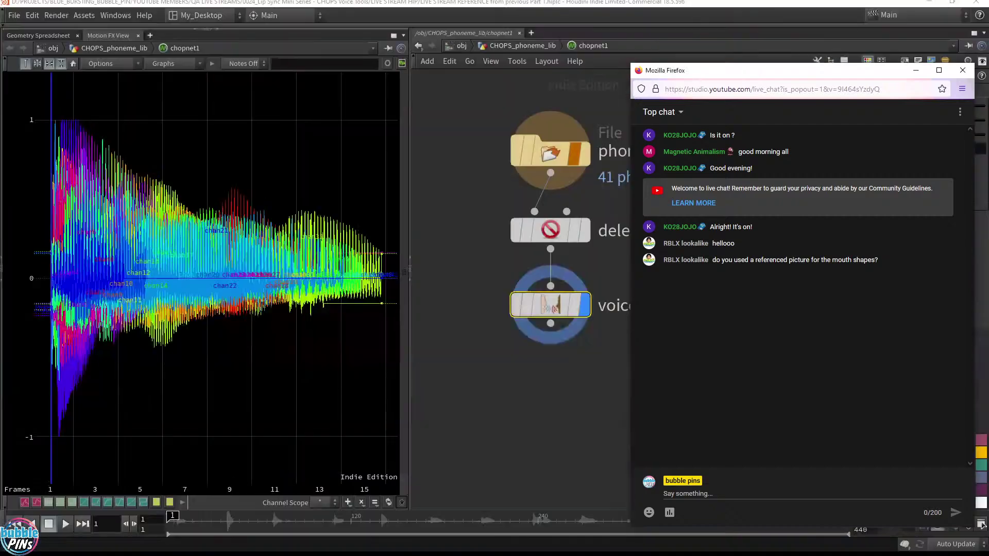
{"action": "key", "text": "alt+Tab"}
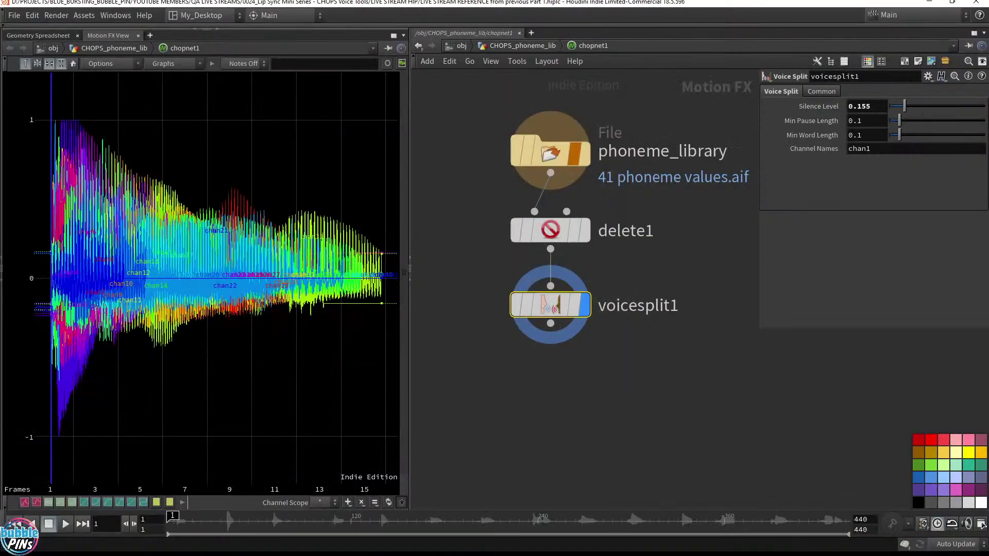
{"action": "left_click_drag", "start_coordinate": [465, 104], "coordinate": [728, 404]}
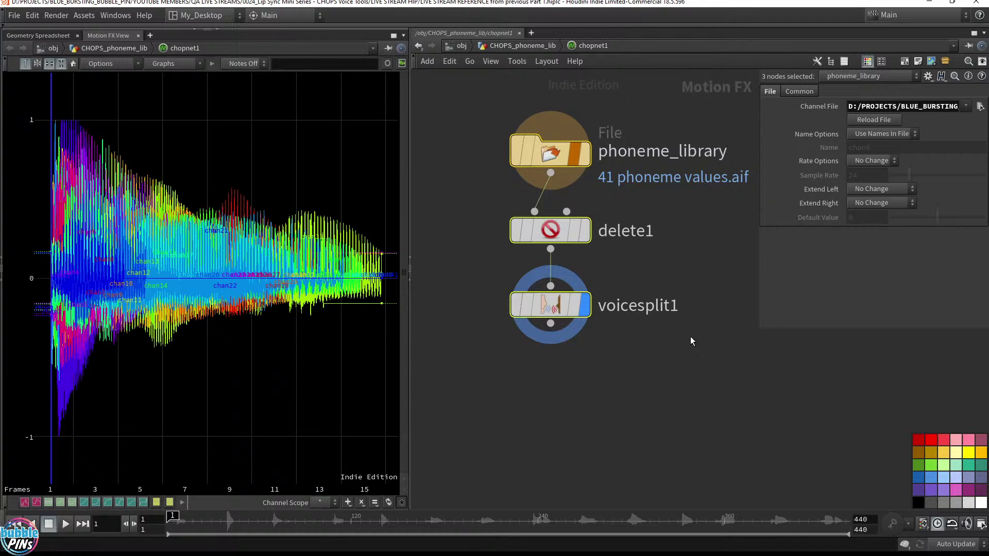
Add a Voice Sync node and place it below voicesplit1.
{"action": "left_click", "coordinate": [645, 395]}
{"action": "key", "text": "Tab"}
{"action": "type", "text": "voi"}
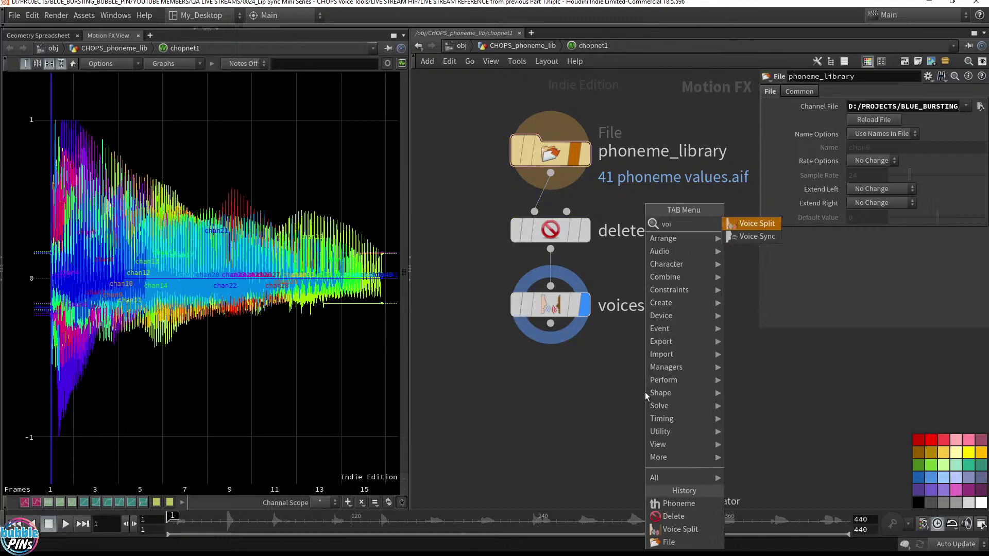
{"action": "key", "text": "Down"}
{"action": "type", "text": "c"}
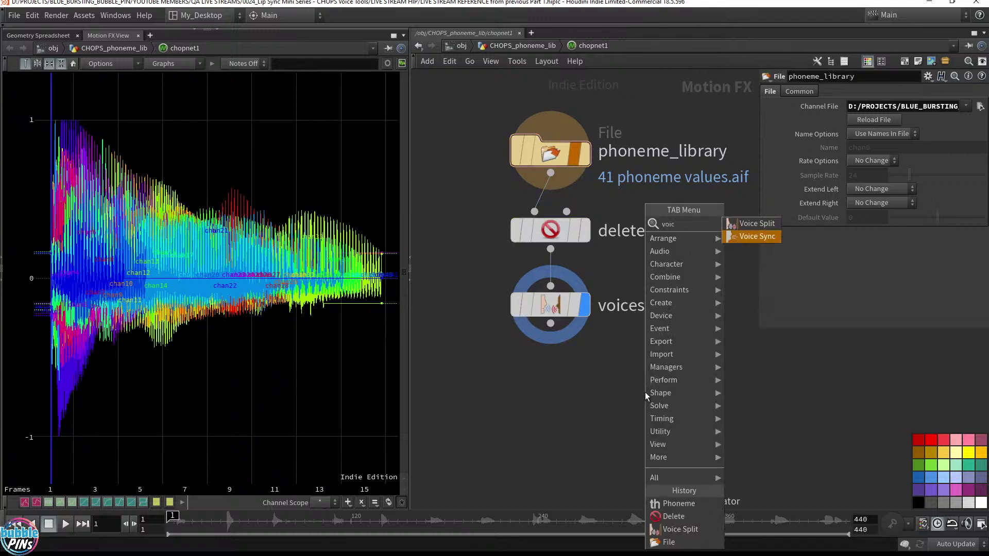
{"action": "key", "text": "Return"}
{"action": "left_click", "coordinate": [551, 452]}
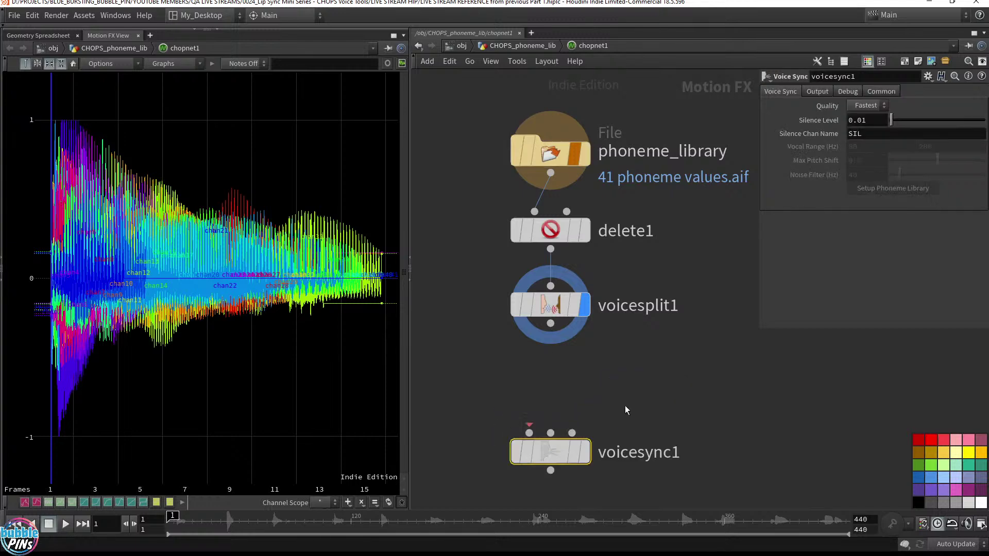
Add a sticky note beside the phoneme_library node chain and enlarge its text size.
{"action": "middle_click_drag", "start_coordinate": [625, 407], "coordinate": [575, 320]}
{"action": "scroll", "coordinate": [662, 354], "scroll_direction": "down", "scroll_amount": 3}
{"action": "scroll", "coordinate": [682, 358], "scroll_direction": "down", "scroll_amount": 2}
{"action": "left_click", "coordinate": [918, 61]}
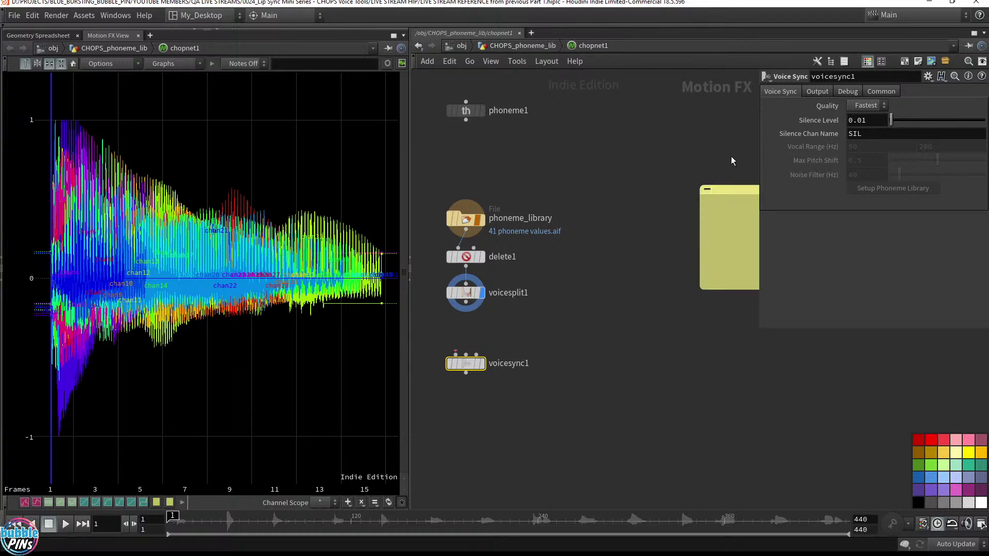
{"action": "left_click_drag", "start_coordinate": [729, 188], "coordinate": [621, 209]}
{"action": "right_click", "coordinate": [632, 284]}
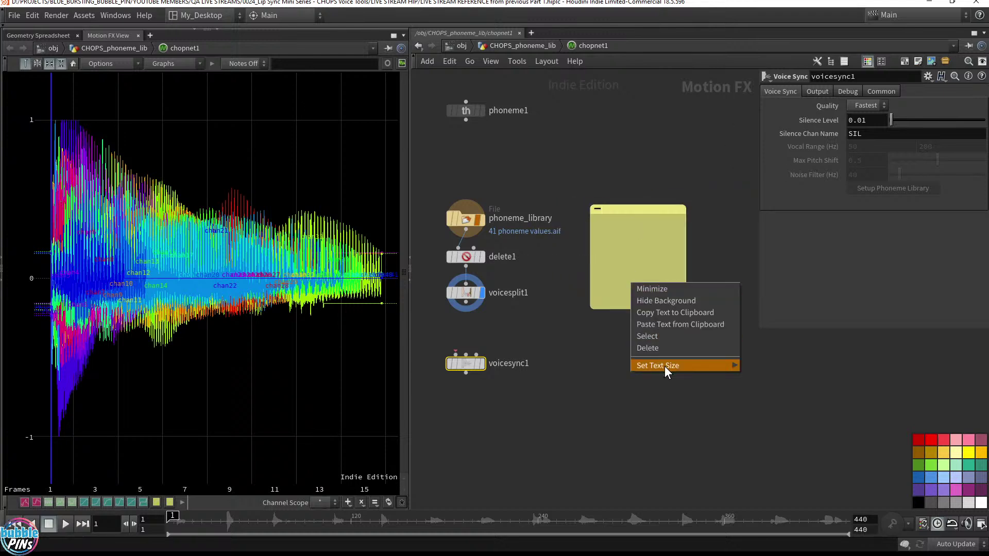
{"action": "mouse_move", "coordinate": [664, 367]}
{"action": "left_click", "coordinate": [758, 392]}
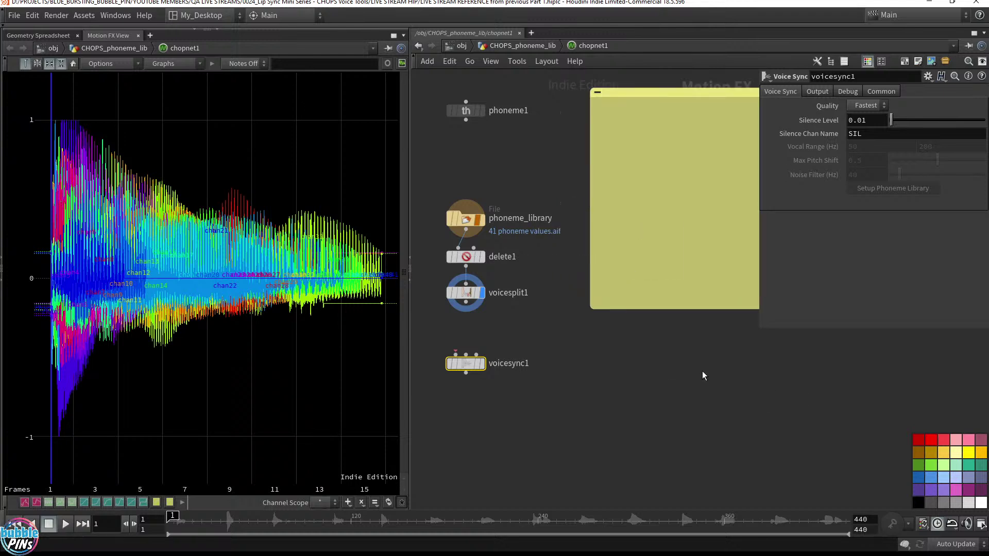
Label the sticky note "phoneme library" and shrink it to fit the text.
{"action": "scroll", "coordinate": [665, 299], "scroll_direction": "up", "scroll_amount": 3}
{"action": "double_click", "coordinate": [600, 234]}
{"action": "type", "text": "phoneme library"}
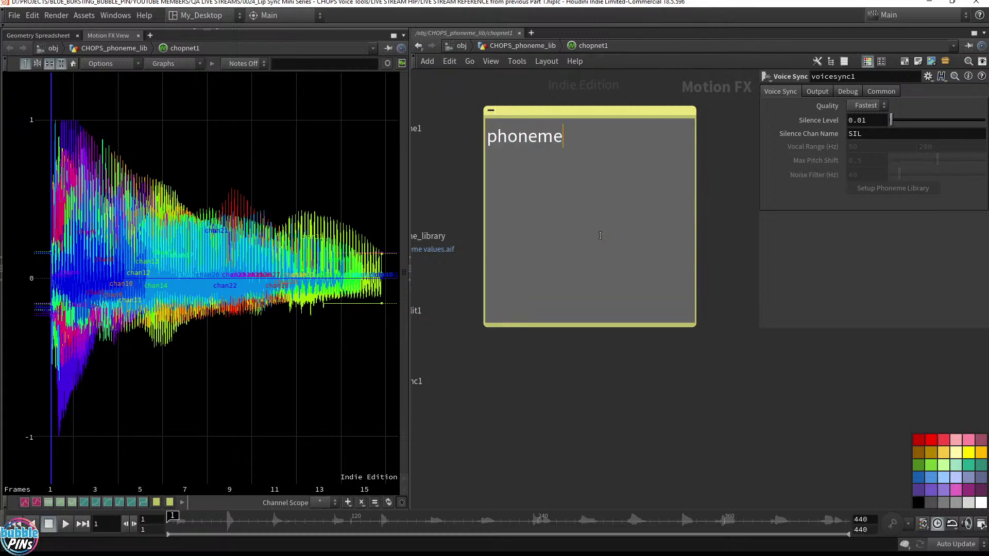
{"action": "left_click", "coordinate": [711, 115]}
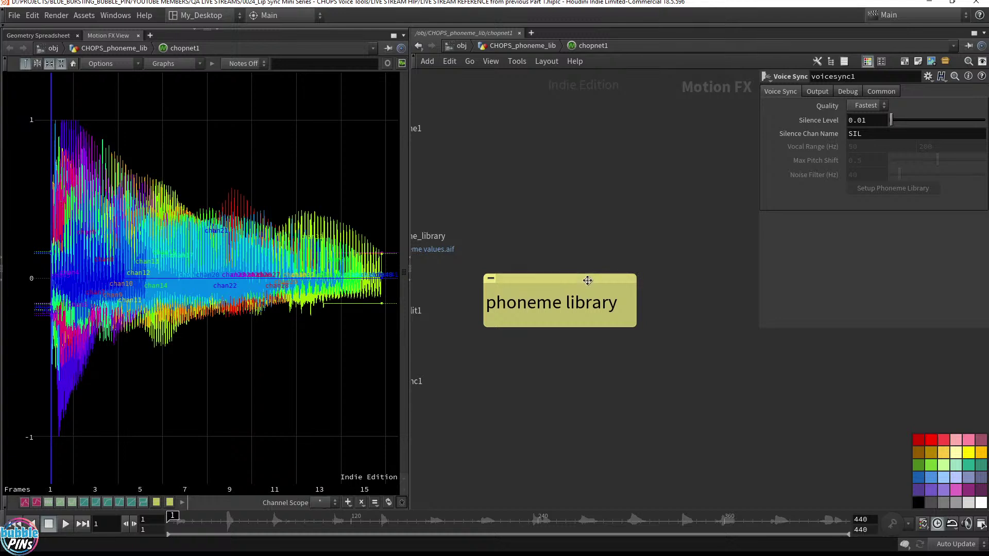
Move the "phoneme library" note closer to its node chain and enclose the note and three library nodes in a network box.
{"action": "left_click_drag", "start_coordinate": [587, 281], "coordinate": [569, 247]}
{"action": "middle_click_drag", "start_coordinate": [533, 194], "coordinate": [686, 156]}
{"action": "left_click_drag", "start_coordinate": [426, 164], "coordinate": [712, 263]}
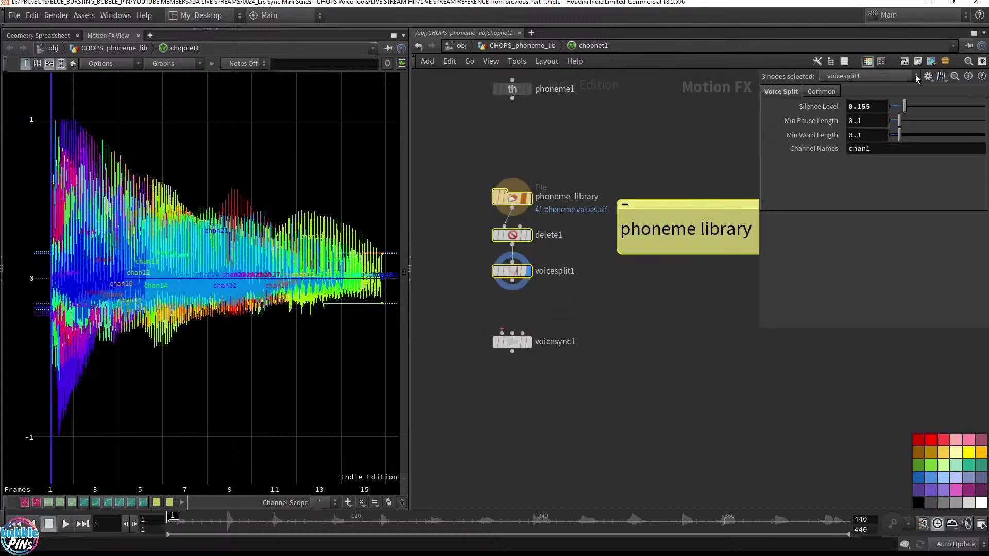
{"action": "left_click", "coordinate": [905, 62]}
{"action": "middle_click_drag", "start_coordinate": [642, 107], "coordinate": [619, 55]}
Move voicesync1 further down and extend the network box to leave room beneath voicesplit1.
{"action": "left_click", "coordinate": [620, 290]}
{"action": "middle_click_drag", "start_coordinate": [541, 355], "coordinate": [622, 380]}
{"action": "left_click_drag", "start_coordinate": [568, 313], "coordinate": [564, 410]}
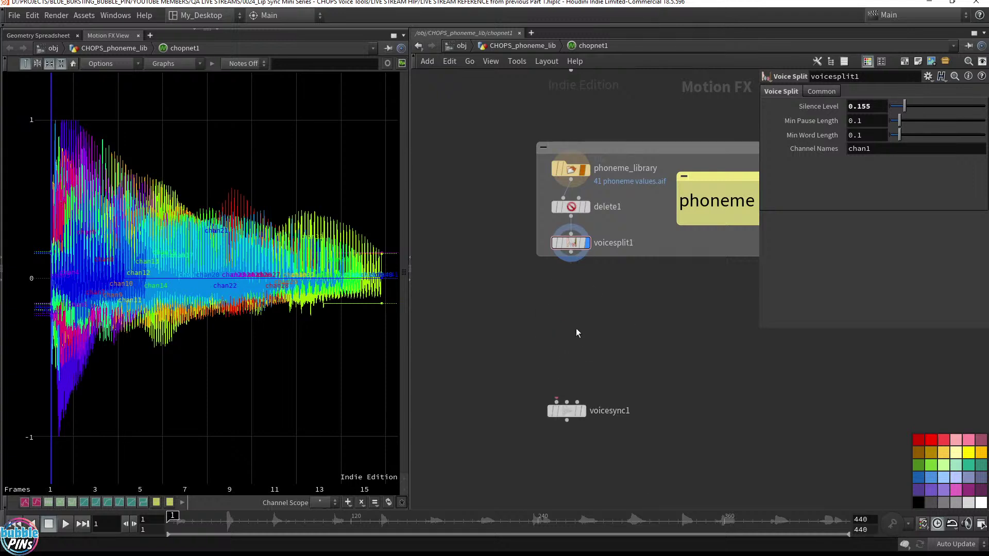
{"action": "left_click_drag", "start_coordinate": [602, 256], "coordinate": [602, 319]}
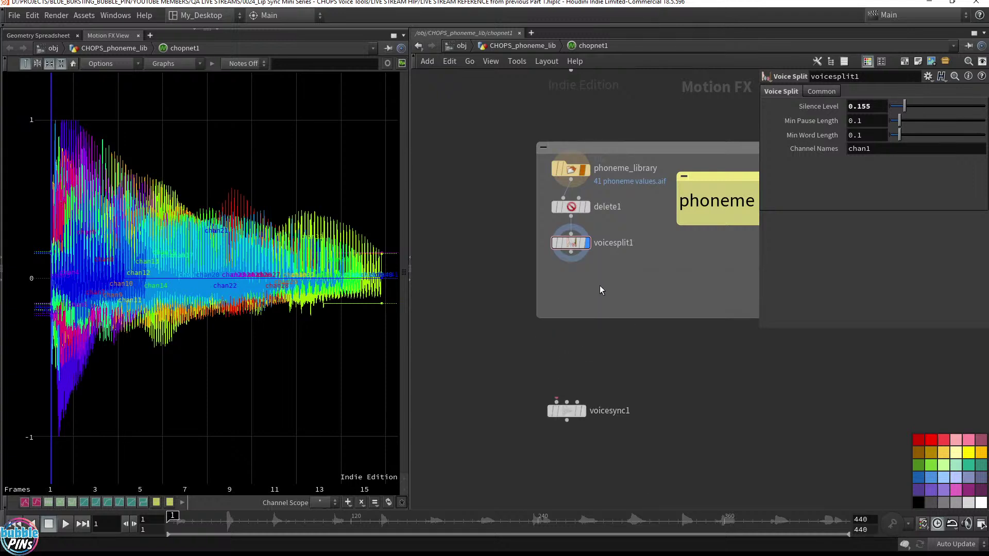
Add a blue Null named Phoneme_Library after voicesplit1 and display its channels in the graph.
{"action": "key", "text": "Tab"}
{"action": "key", "text": "Return"}
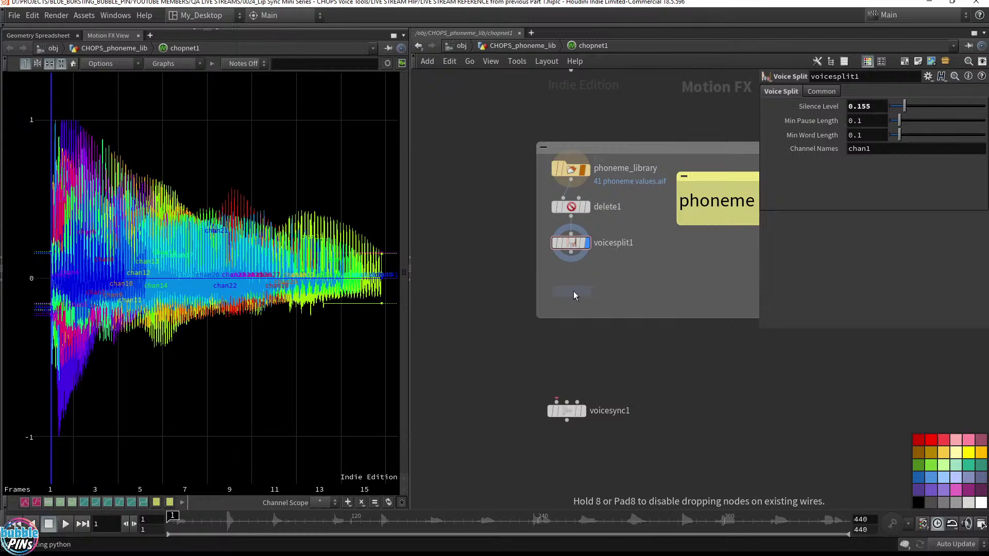
{"action": "left_click", "coordinate": [572, 292]}
{"action": "double_click", "coordinate": [604, 291]}
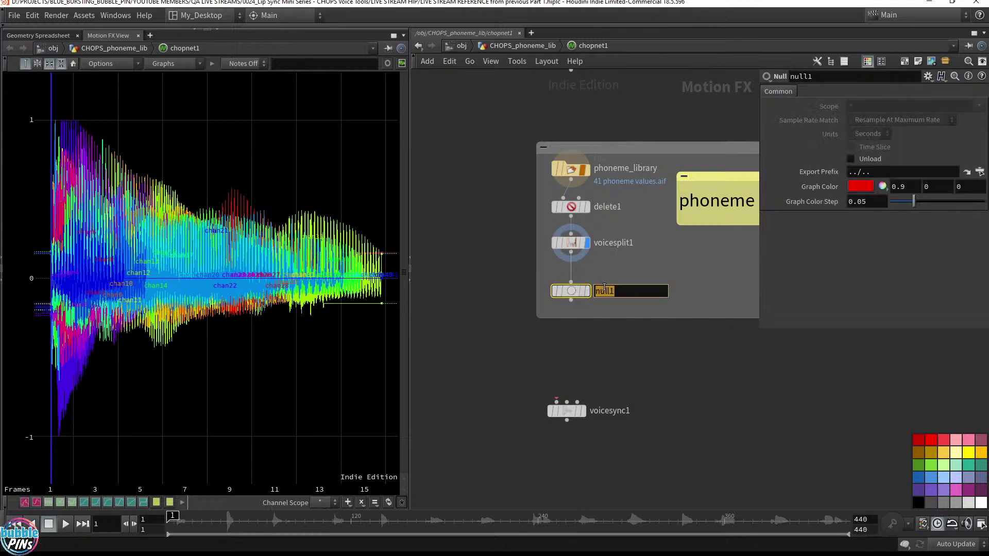
{"action": "type", "text": "Phoneme_Library"}
{"action": "key", "text": "Return"}
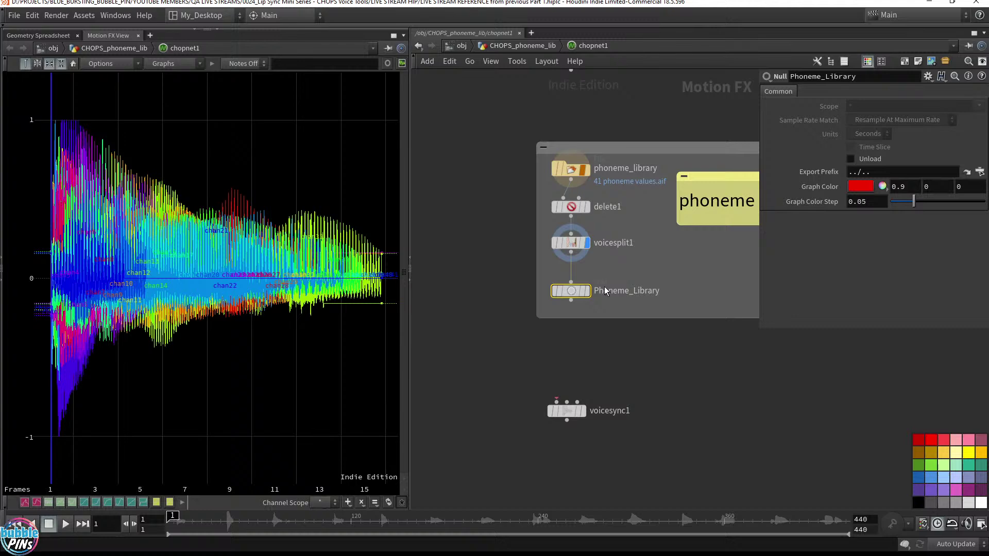
{"action": "left_click", "coordinate": [919, 477]}
{"action": "left_click", "coordinate": [588, 291]}
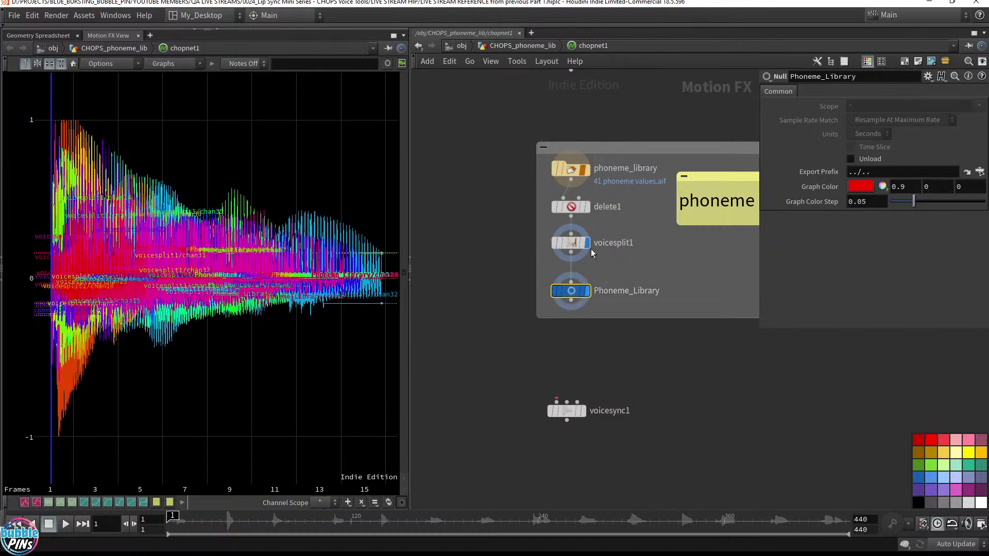
Align voicesync1 directly beneath the Phoneme_Library null and select it.
{"action": "middle_click_drag", "start_coordinate": [650, 287], "coordinate": [646, 236]}
{"action": "scroll", "coordinate": [579, 262], "scroll_direction": "up", "scroll_amount": 3}
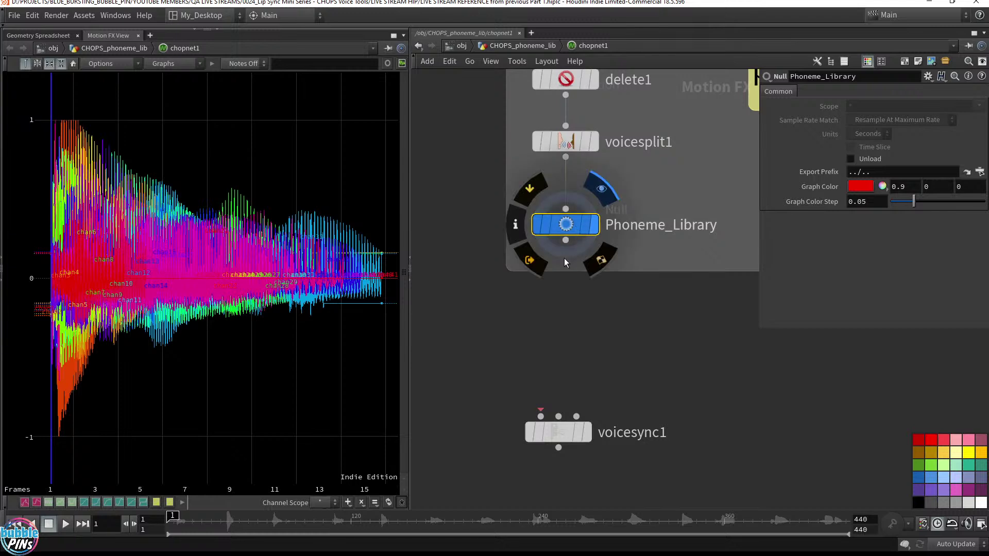
{"action": "left_click_drag", "start_coordinate": [566, 240], "coordinate": [566, 400]}
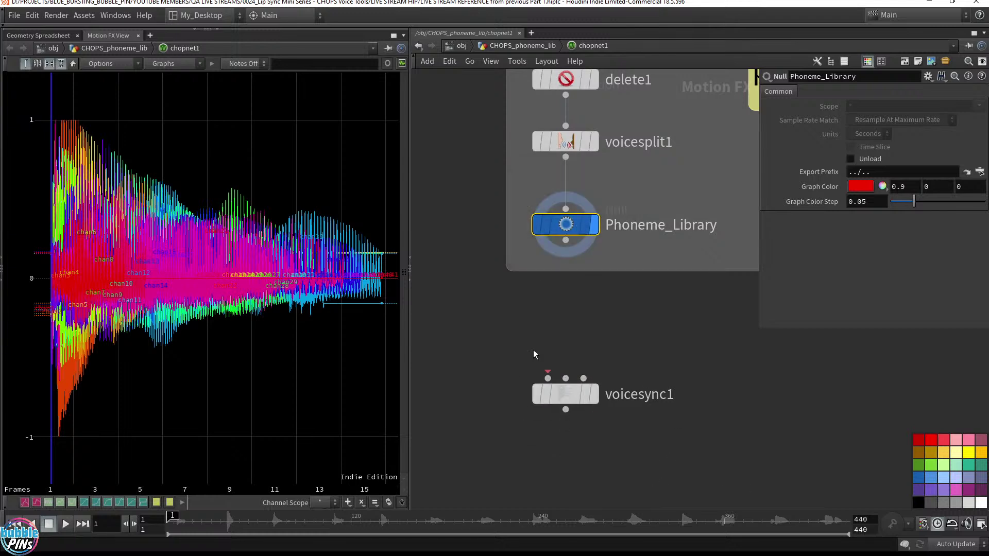
{"action": "left_click_drag", "start_coordinate": [509, 341], "coordinate": [710, 439]}
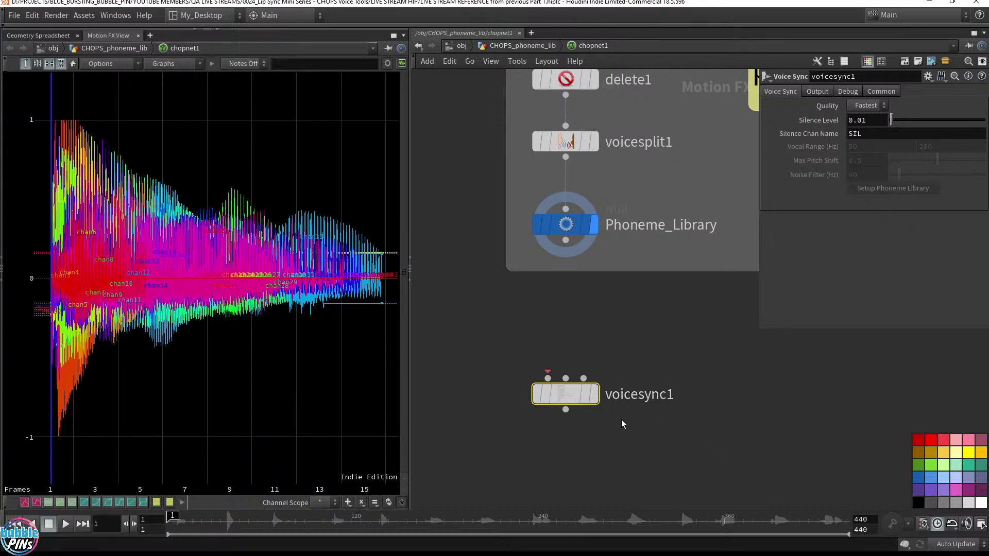
Hide the parameter overlay and duplicate the Phoneme_Library null outside the network box, level with the original.
{"action": "middle_click_drag", "start_coordinate": [514, 330], "coordinate": [633, 366]}
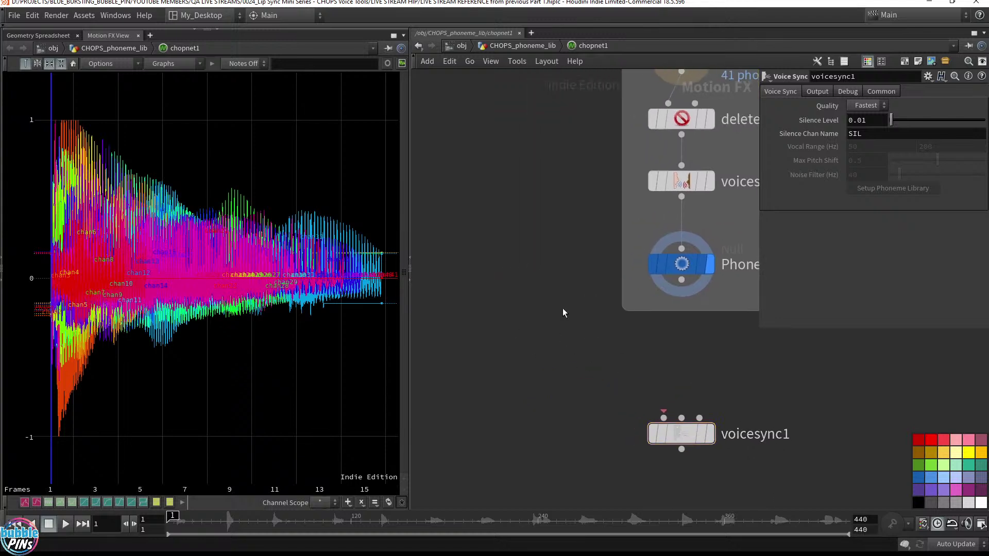
{"action": "mouse_move", "coordinate": [688, 271]}
{"action": "key", "text": "p"}
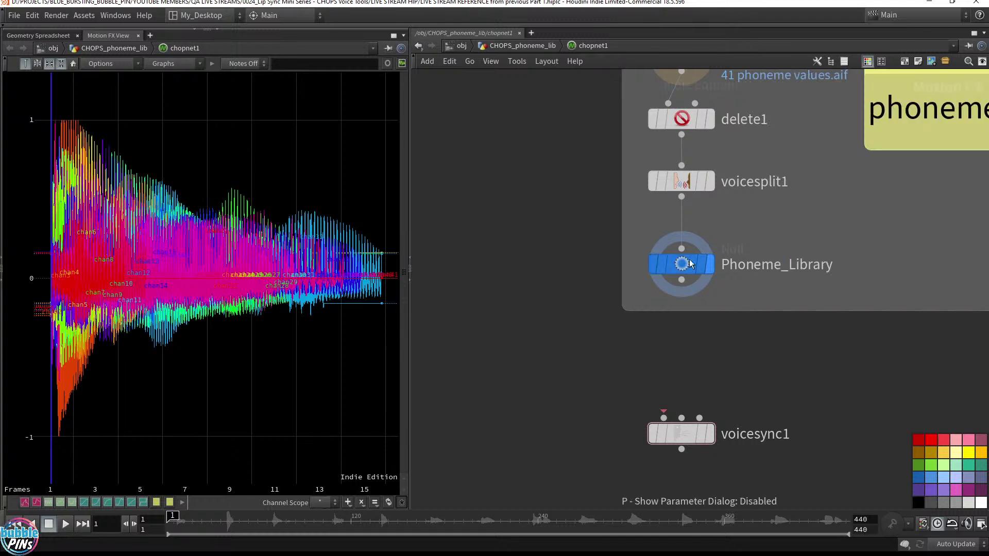
{"action": "left_click_drag", "start_coordinate": [672, 264], "coordinate": [552, 261], "text": "alt"}
Rename the duplicated null as AUDIO_INPUT.
{"action": "double_click", "coordinate": [641, 261]}
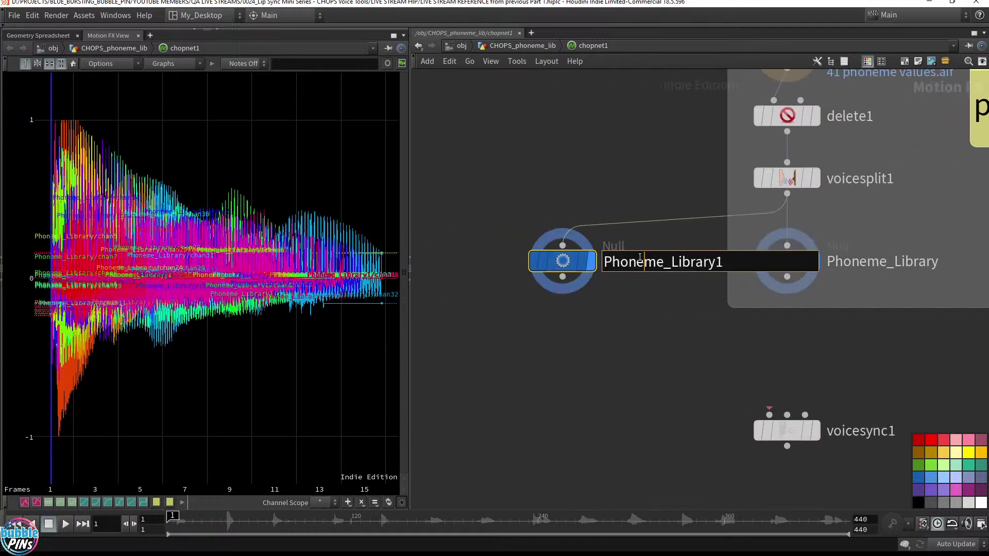
{"action": "type", "text": "AUDIO_"}
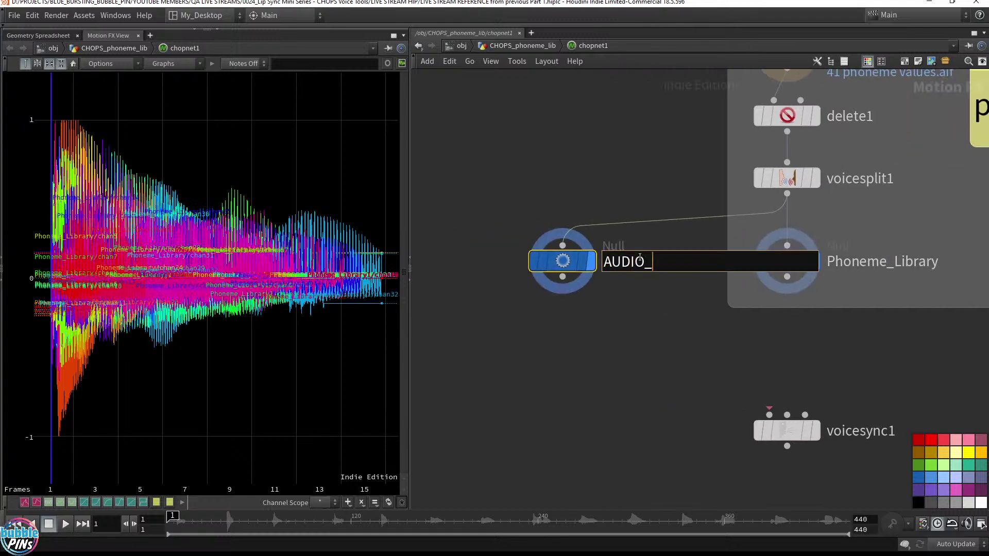
{"action": "type", "text": "INPUT"}
{"action": "key", "text": "BackSpace"}
{"action": "key", "text": "BackSpace"}
{"action": "key", "text": "BackSpace"}
{"action": "key", "text": "BackSpace"}
{"action": "type", "text": "INPUT"}
{"action": "key", "text": "Return"}
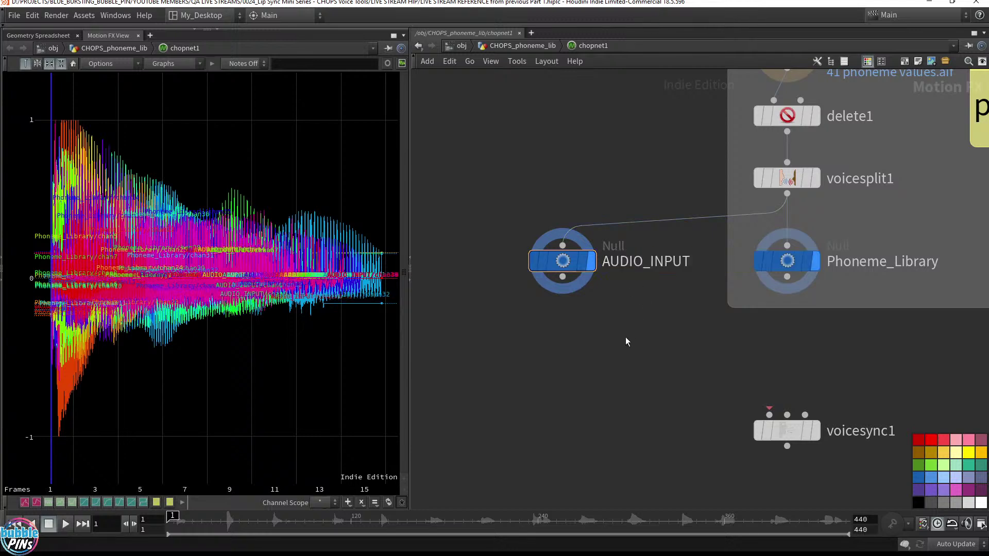
Cut the wire between voicesplit1 and AUDIO_INPUT, and move AUDIO_INPUT further away from the network box.
{"action": "key", "text": "y"}
{"action": "left_click_drag", "start_coordinate": [650, 192], "coordinate": [651, 299]}
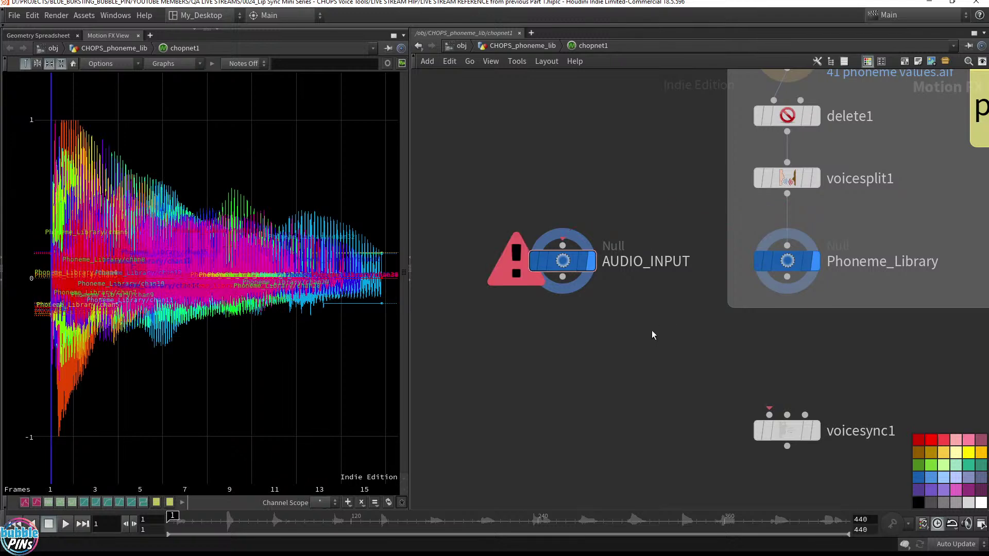
{"action": "middle_click_drag", "start_coordinate": [651, 331], "coordinate": [631, 304]}
{"action": "scroll", "coordinate": [631, 304], "scroll_direction": "down", "scroll_amount": 3}
{"action": "left_click_drag", "start_coordinate": [616, 263], "coordinate": [544, 264]}
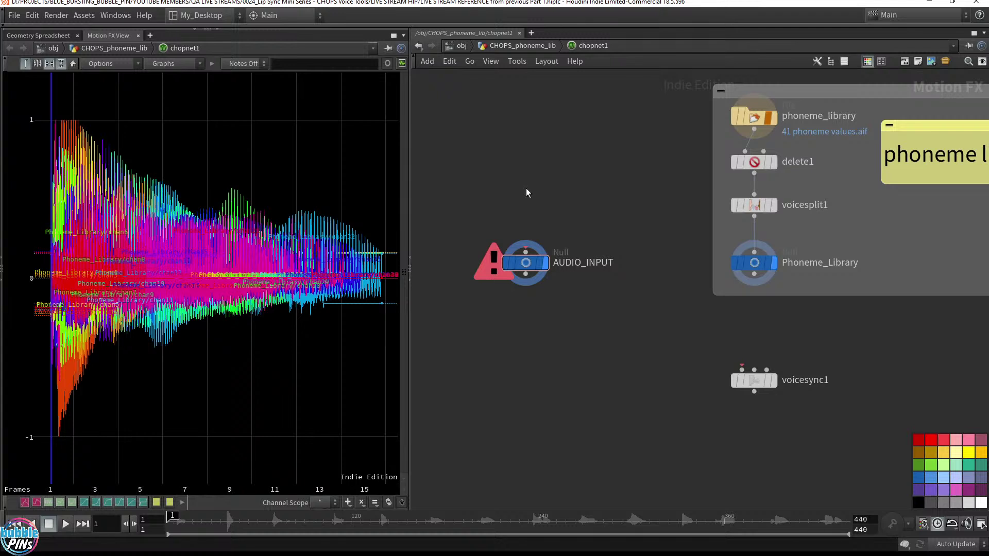
Add an Audio In node above AUDIO_INPUT and wire its output into that null.
{"action": "key", "text": "Tab"}
{"action": "type", "text": "audio"}
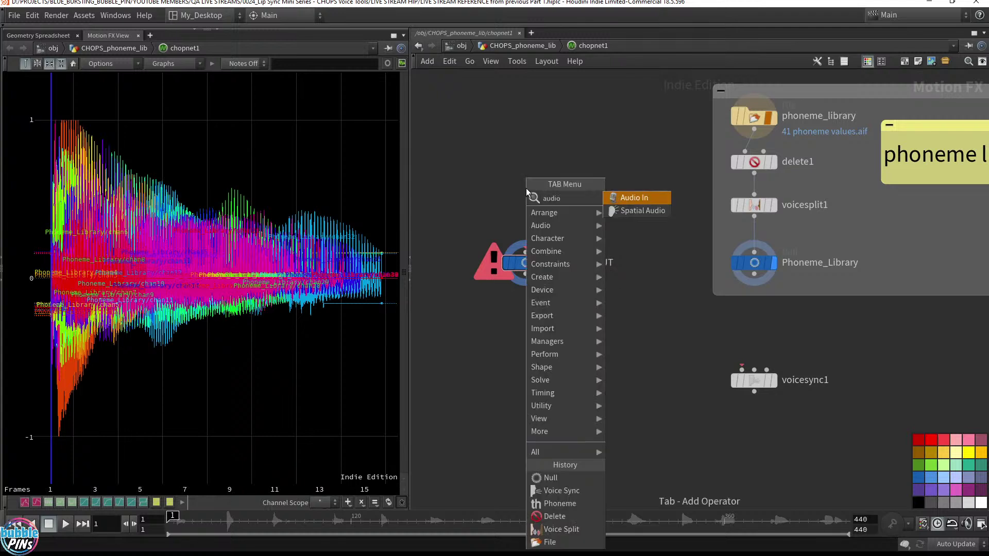
{"action": "key", "text": "Return"}
{"action": "left_click", "coordinate": [527, 188]}
{"action": "left_click", "coordinate": [525, 201]}
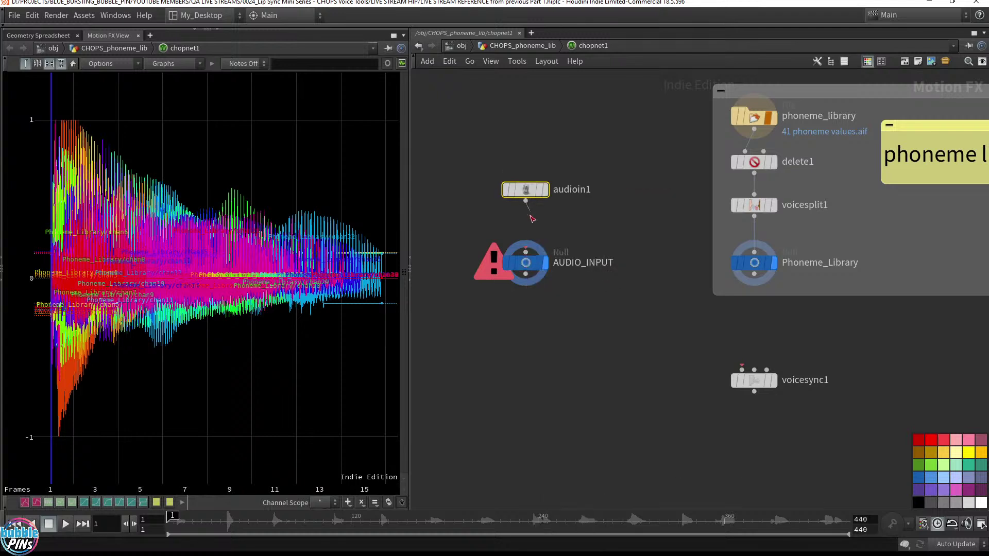
Wire audioin1 into the AUDIO_INPUT null, display AUDIO_INPUT in the motion graph, and save the scene.
{"action": "left_click", "coordinate": [525, 260]}
{"action": "left_click_drag", "start_coordinate": [531, 191], "coordinate": [532, 206]}
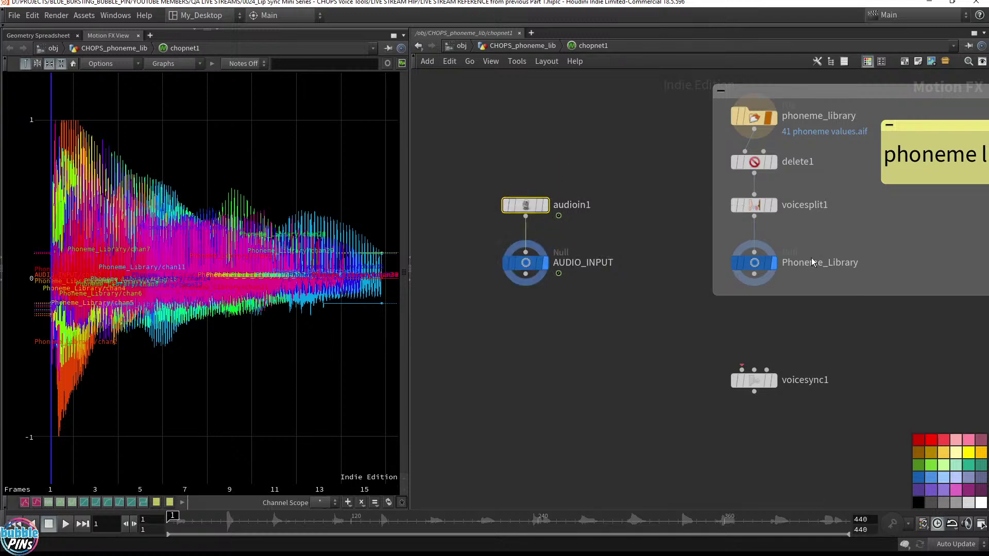
{"action": "left_click", "coordinate": [580, 314]}
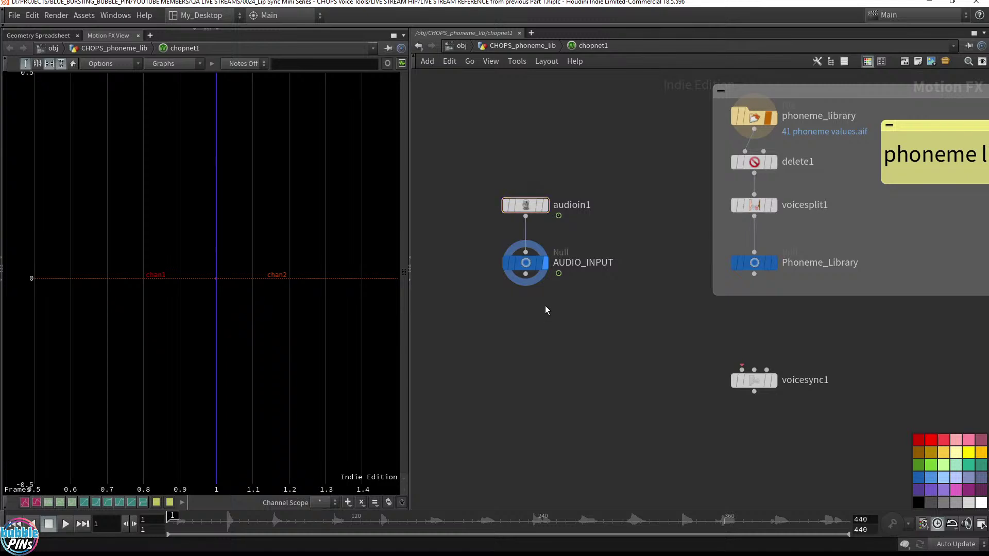
{"action": "key", "text": "ctrl+s"}
Play the timeline with AUDIO_INPUT selected, return to frame 1, and examine its recorded curve in the motion graph.
{"action": "left_click", "coordinate": [525, 262]}
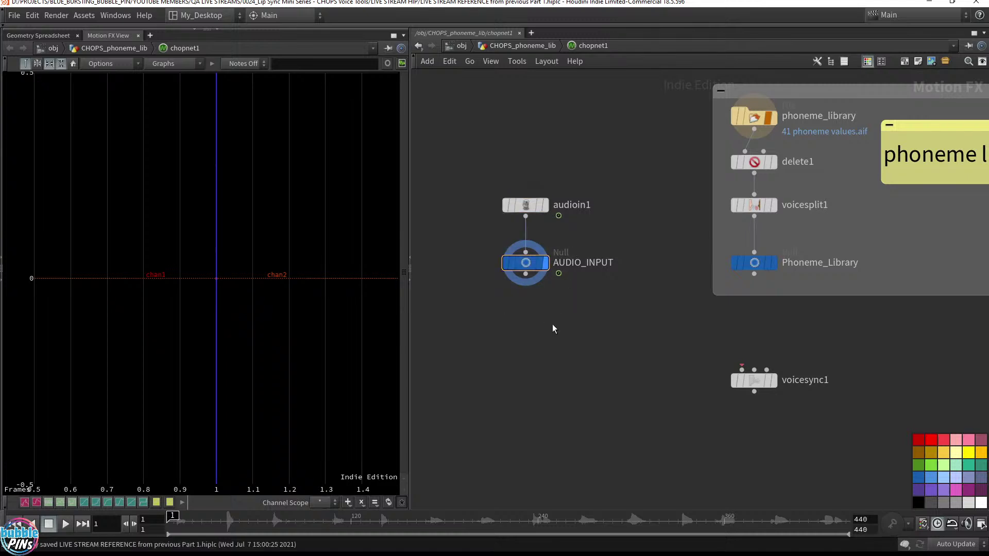
{"action": "key", "text": "Up"}
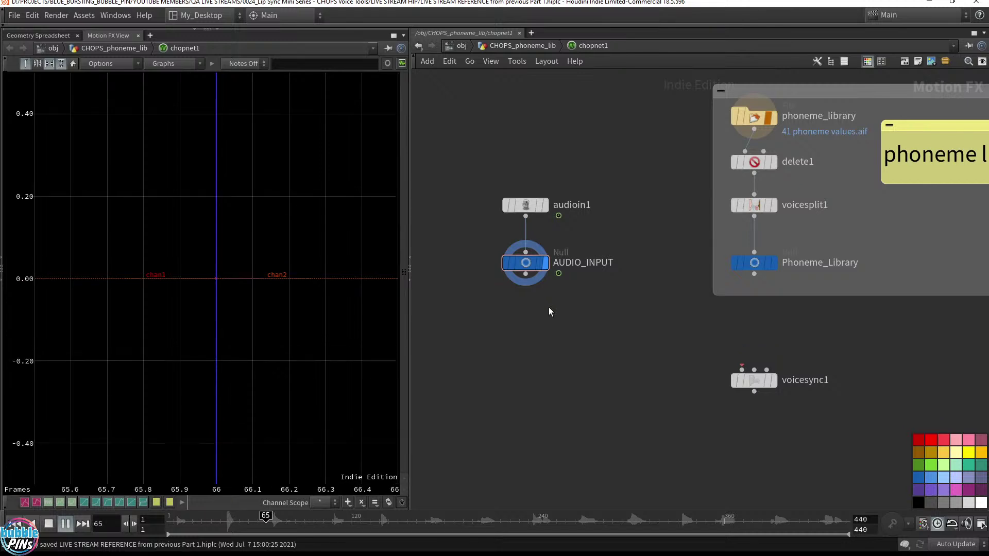
{"action": "key", "text": "ctrl+Up"}
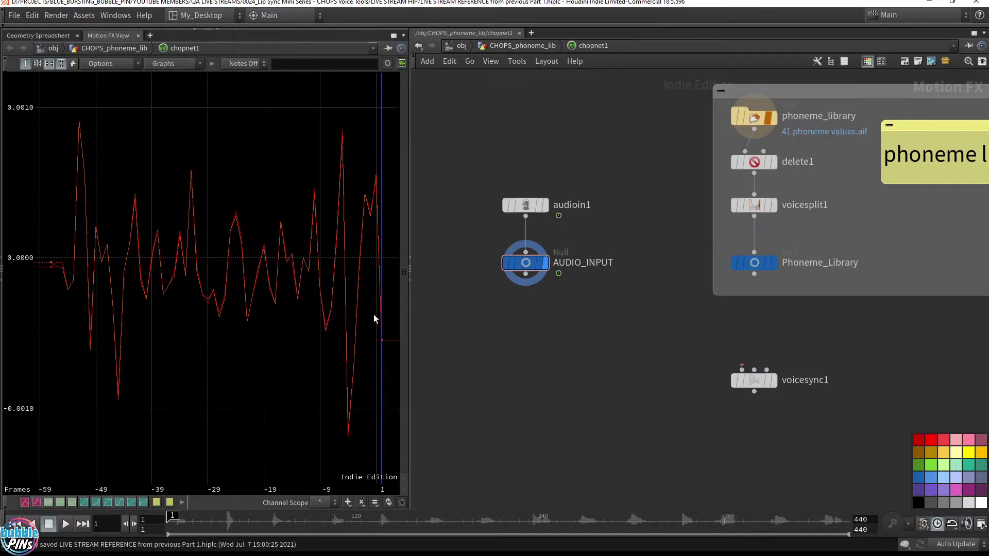
{"action": "scroll", "coordinate": [239, 294], "scroll_direction": "down", "scroll_amount": 5}
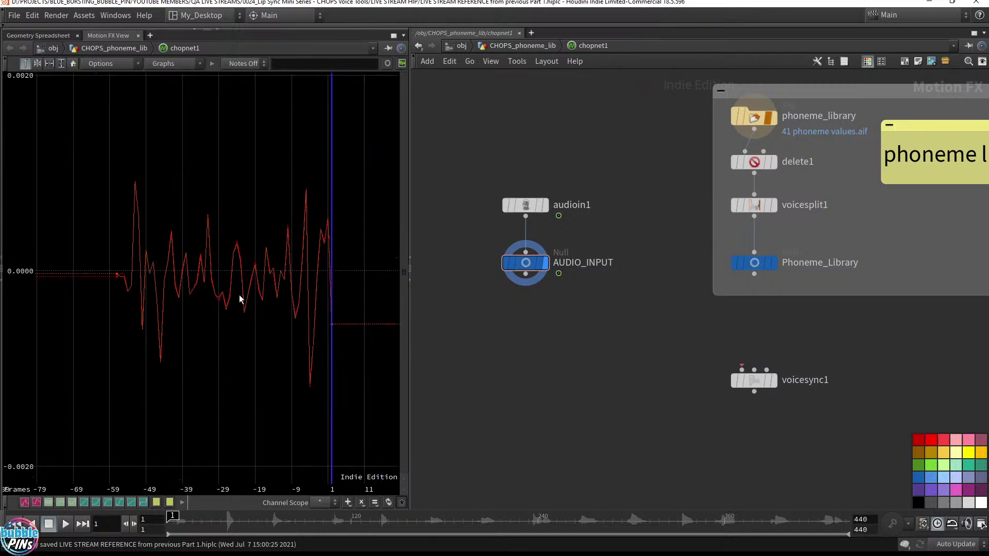
{"action": "scroll", "coordinate": [247, 290], "scroll_direction": "up", "scroll_amount": 2}
{"action": "scroll", "coordinate": [246, 291], "scroll_direction": "up", "scroll_amount": 3}
{"action": "middle_click_drag", "start_coordinate": [246, 291], "coordinate": [25, 304]}
{"action": "middle_click_drag", "start_coordinate": [181, 307], "coordinate": [169, 314]}
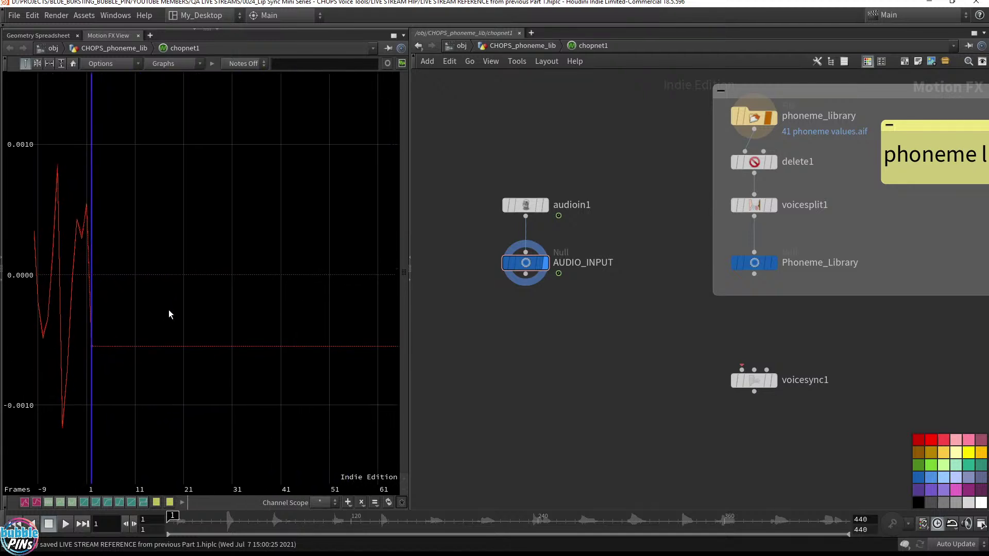
Play the timeline again, stop at frame 45, and check the node info of AUDIO_INPUT.
{"action": "key", "text": "Up"}
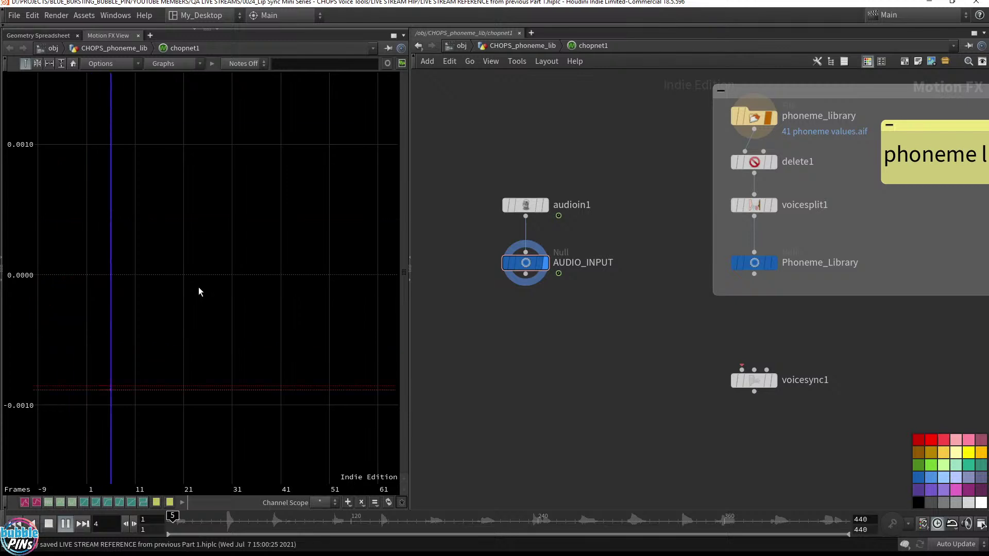
{"action": "key", "text": "Up"}
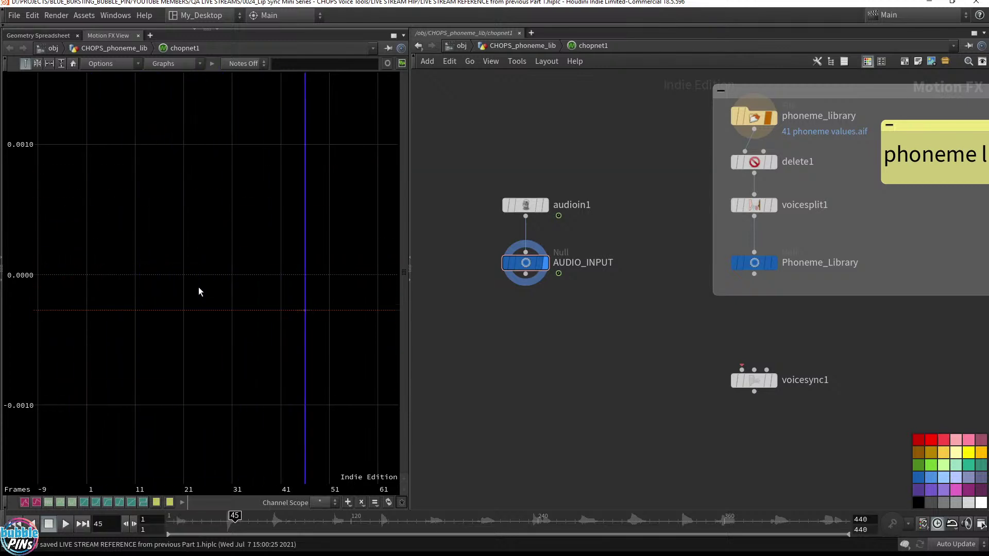
{"action": "scroll", "coordinate": [215, 289], "scroll_direction": "down", "scroll_amount": 5}
{"action": "scroll", "coordinate": [217, 289], "scroll_direction": "up", "scroll_amount": 5}
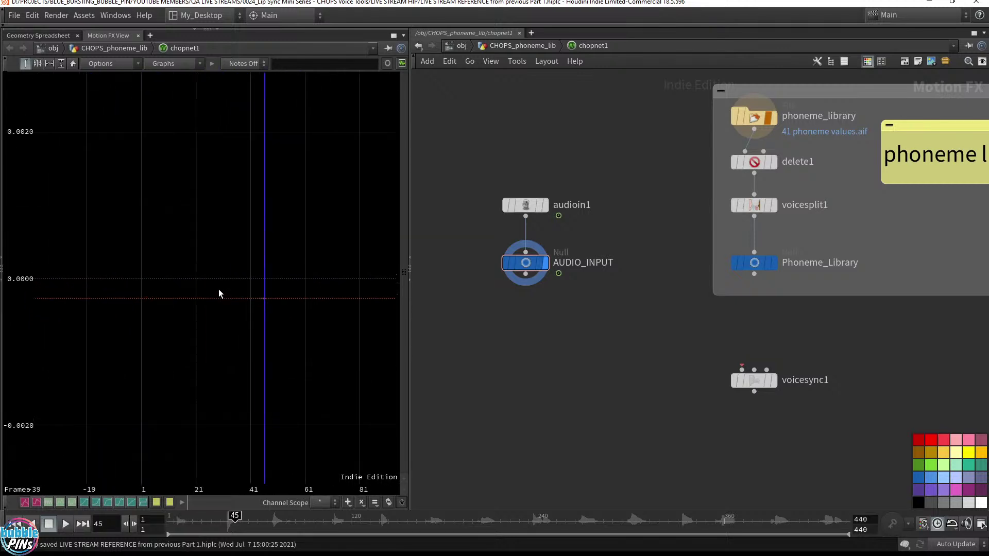
{"action": "left_click", "coordinate": [493, 261]}
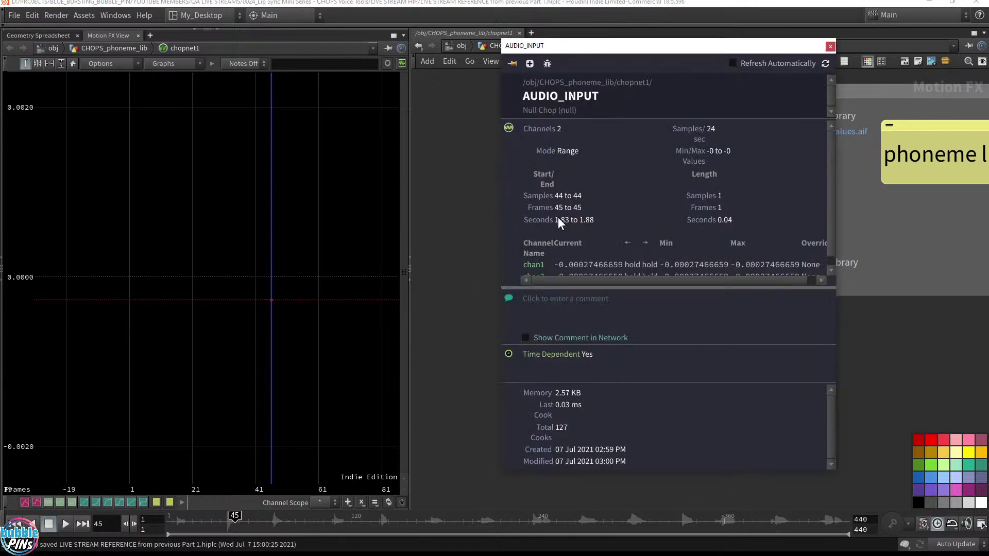
{"action": "scroll", "coordinate": [558, 219], "scroll_direction": "down", "scroll_amount": 1}
{"action": "left_click", "coordinate": [830, 46]}
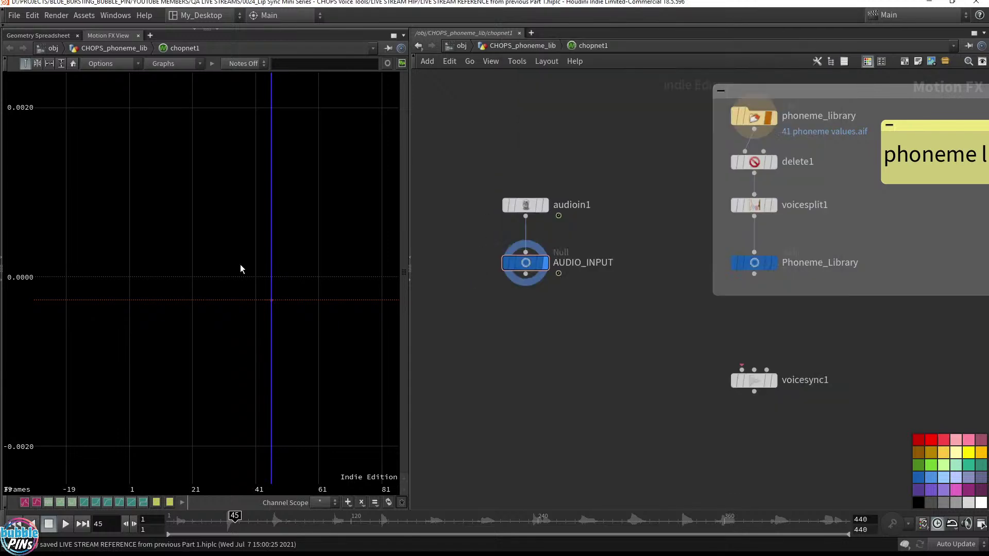
Examine the AUDIO_INPUT channels over a much wider frame range and recheck the node's sample rate info.
{"action": "middle_click_drag", "start_coordinate": [225, 232], "coordinate": [252, 247]}
{"action": "scroll", "coordinate": [252, 247], "scroll_direction": "down", "scroll_amount": 3}
{"action": "scroll", "coordinate": [251, 248], "scroll_direction": "down", "scroll_amount": 13}
{"action": "middle_click_drag", "start_coordinate": [144, 252], "coordinate": [139, 280]}
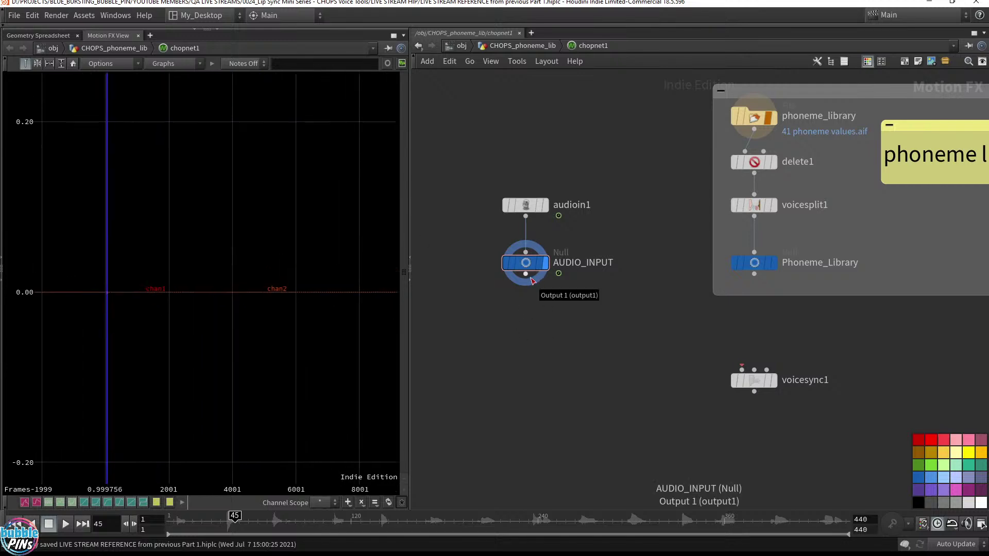
{"action": "left_click", "coordinate": [491, 265]}
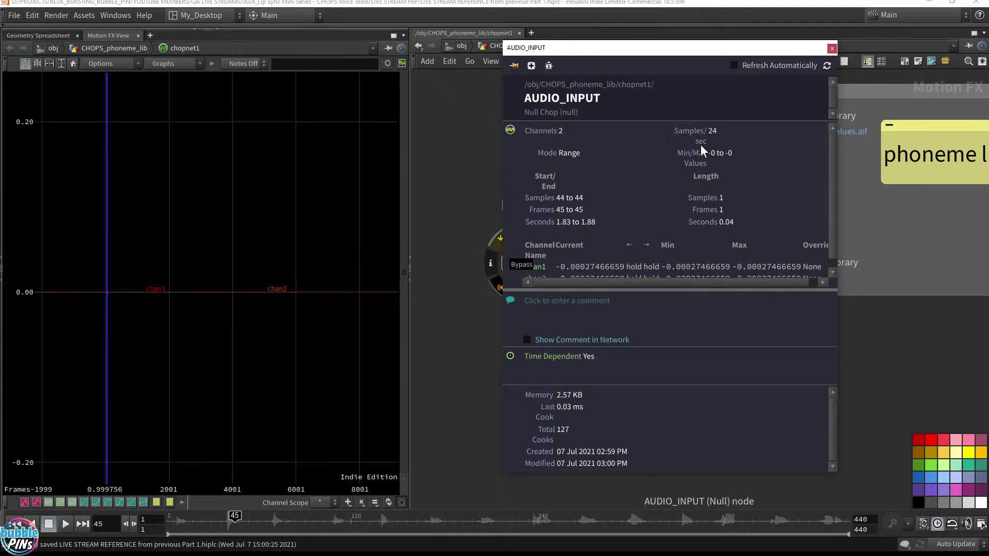
{"action": "left_click", "coordinate": [831, 48]}
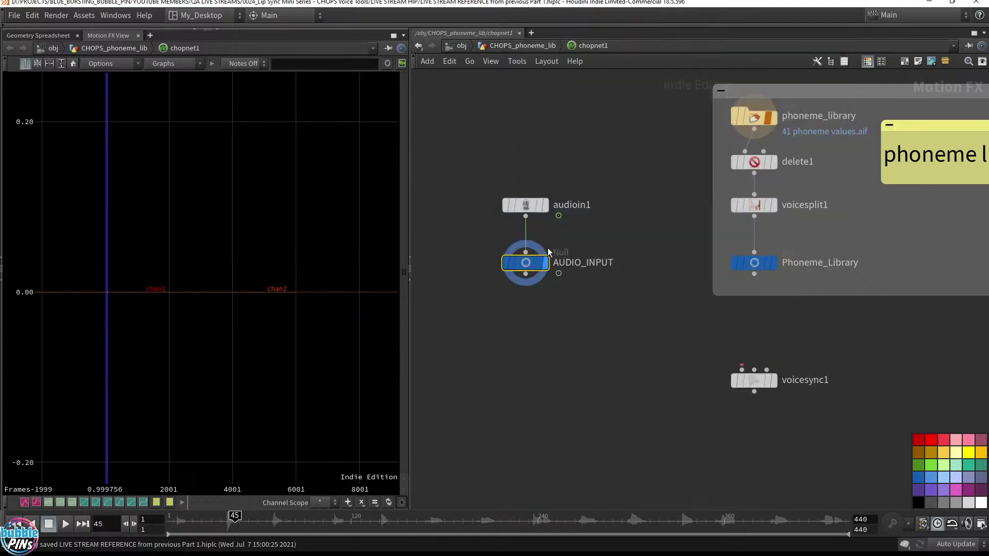
Set the Audio Format of the audioin1 node to Mono.
{"action": "key", "text": "Up"}
{"action": "key", "text": "p"}
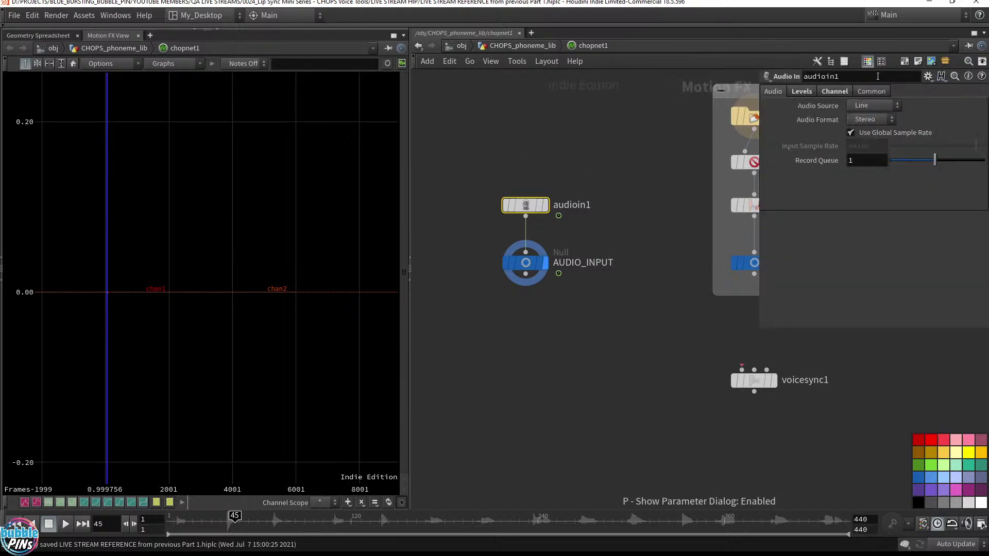
{"action": "left_click", "coordinate": [872, 107]}
{"action": "left_click", "coordinate": [550, 163]}
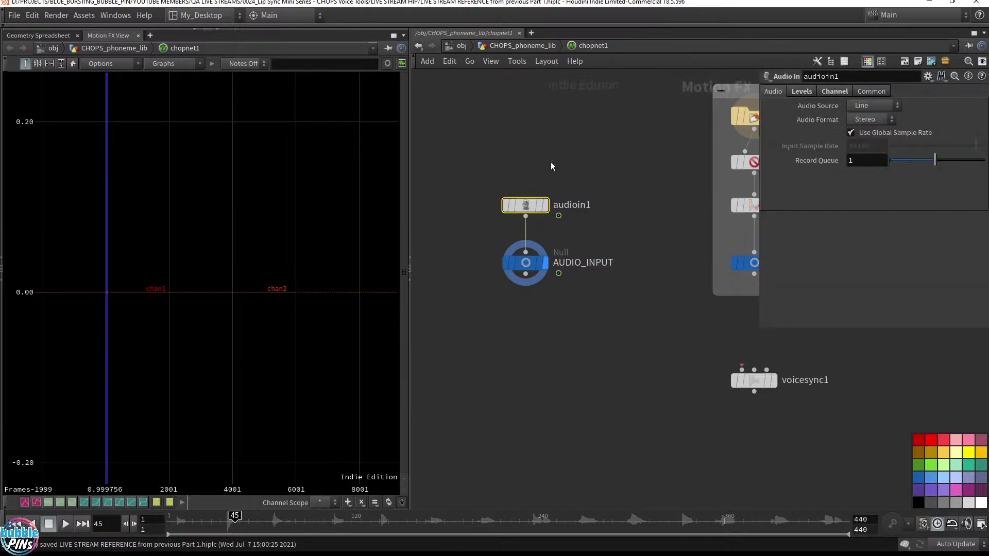
{"action": "left_click_drag", "start_coordinate": [476, 164], "coordinate": [616, 235]}
{"action": "left_click", "coordinate": [870, 119]}
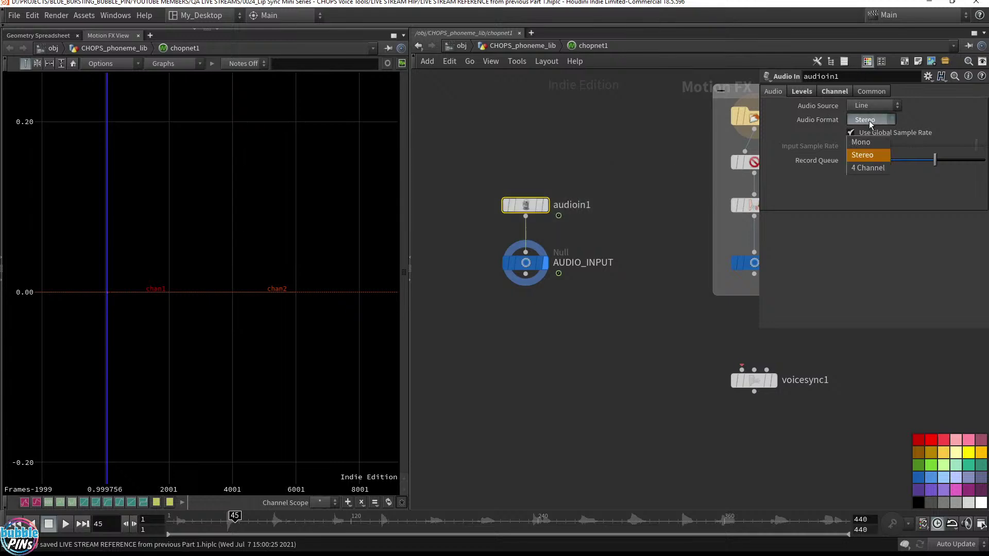
{"action": "left_click", "coordinate": [874, 139]}
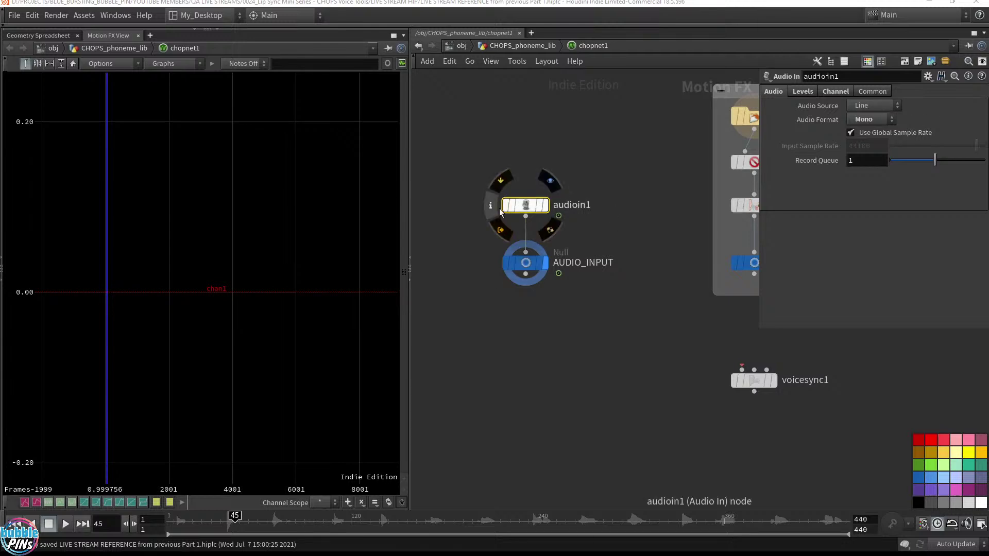
Check audioin1's node info, then review its Levels and Channel parameters, including the Sample Rate.
{"action": "left_click", "coordinate": [492, 206]}
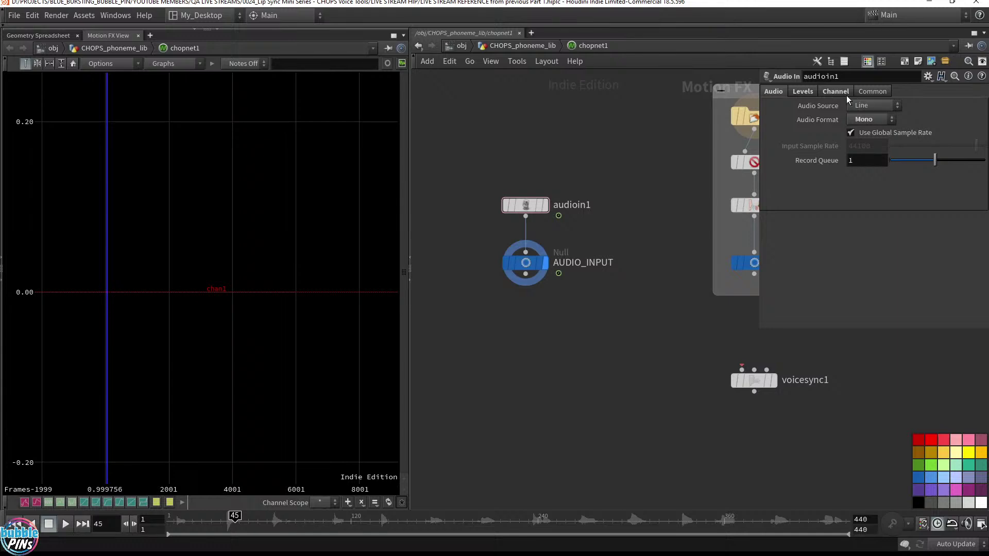
{"action": "left_click", "coordinate": [805, 91]}
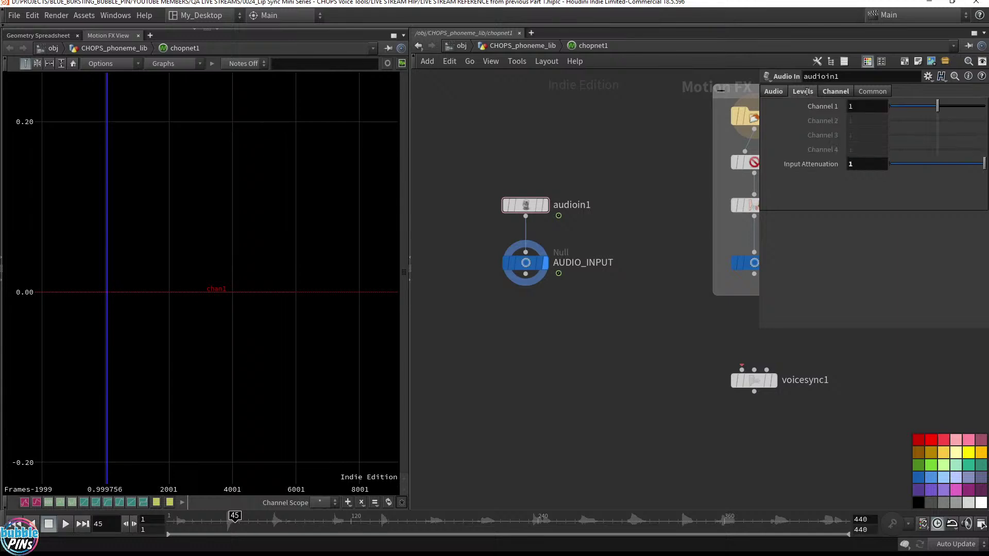
{"action": "left_click", "coordinate": [778, 91]}
{"action": "left_click", "coordinate": [835, 91]}
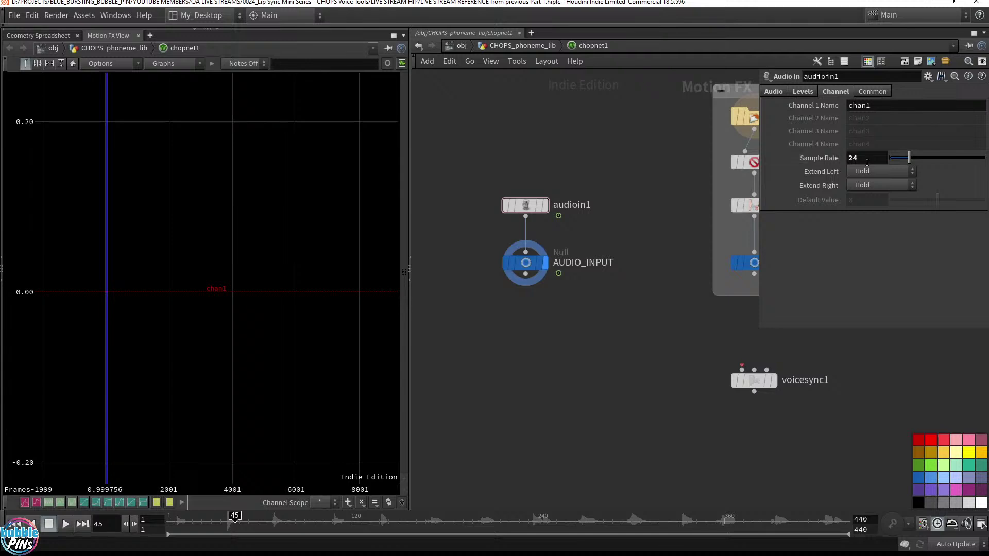
{"action": "left_click_drag", "start_coordinate": [864, 158], "coordinate": [853, 159]}
{"action": "left_click", "coordinate": [877, 158]}
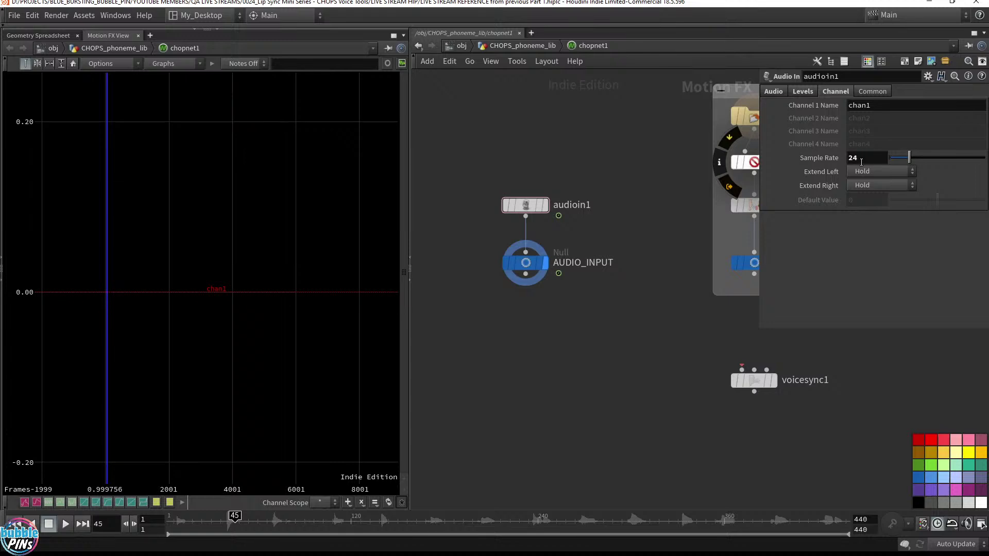
Hide the node parameters, widen the network editor, and move audioin1 away from above AUDIO_INPUT to free space there.
{"action": "key", "text": "p"}
{"action": "middle_click_drag", "start_coordinate": [598, 200], "coordinate": [635, 236]}
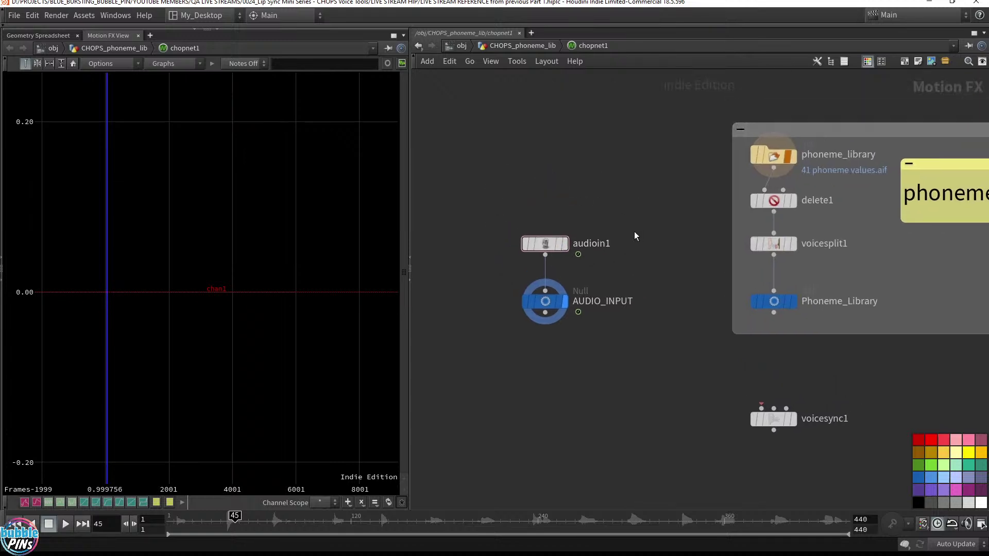
{"action": "left_click_drag", "start_coordinate": [542, 248], "coordinate": [502, 244]}
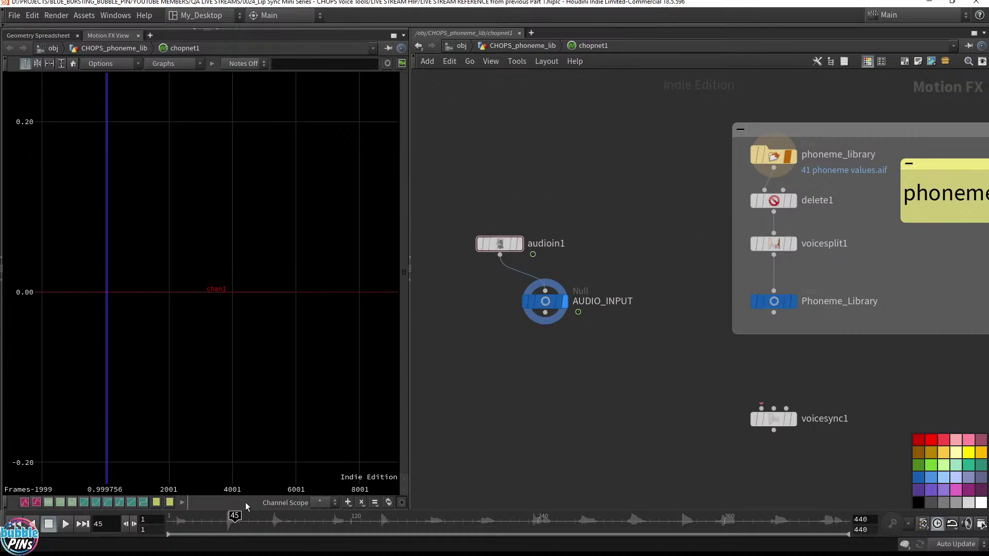
{"action": "scroll", "coordinate": [522, 359], "scroll_direction": "down", "scroll_amount": 2}
{"action": "middle_click_drag", "start_coordinate": [516, 357], "coordinate": [536, 350]}
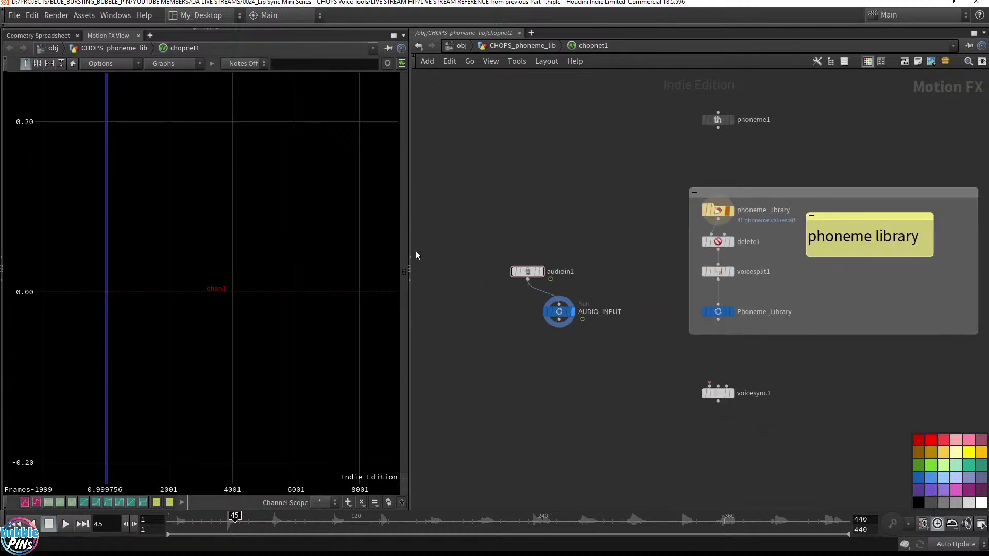
{"action": "left_click_drag", "start_coordinate": [410, 239], "coordinate": [286, 240]}
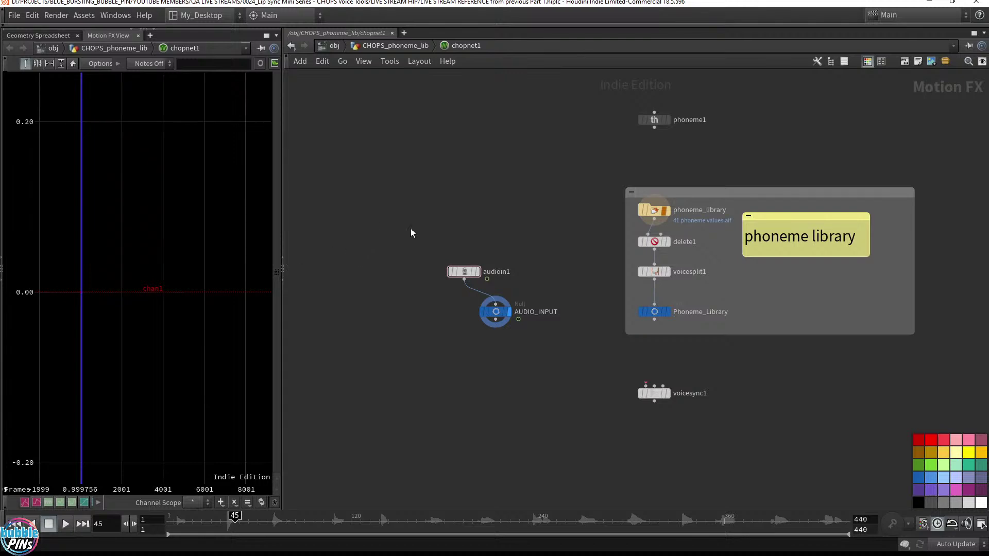
{"action": "left_click_drag", "start_coordinate": [456, 271], "coordinate": [395, 261]}
{"action": "scroll", "coordinate": [465, 223], "scroll_direction": "up", "scroll_amount": 3}
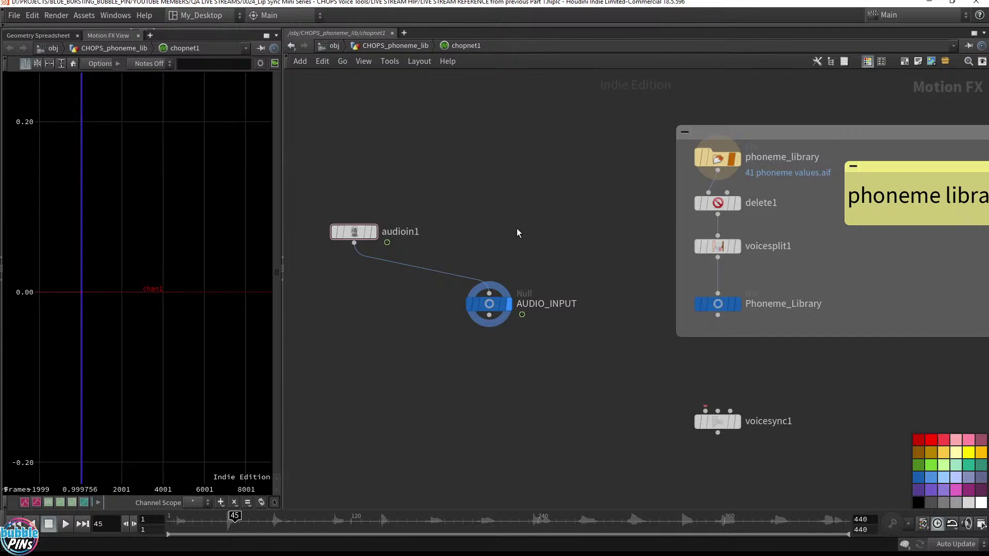
Add a File node directly above AUDIO_INPUT, beside audioin1.
{"action": "key", "text": "Tab"}
{"action": "type", "text": "file"}
{"action": "key", "text": "Return"}
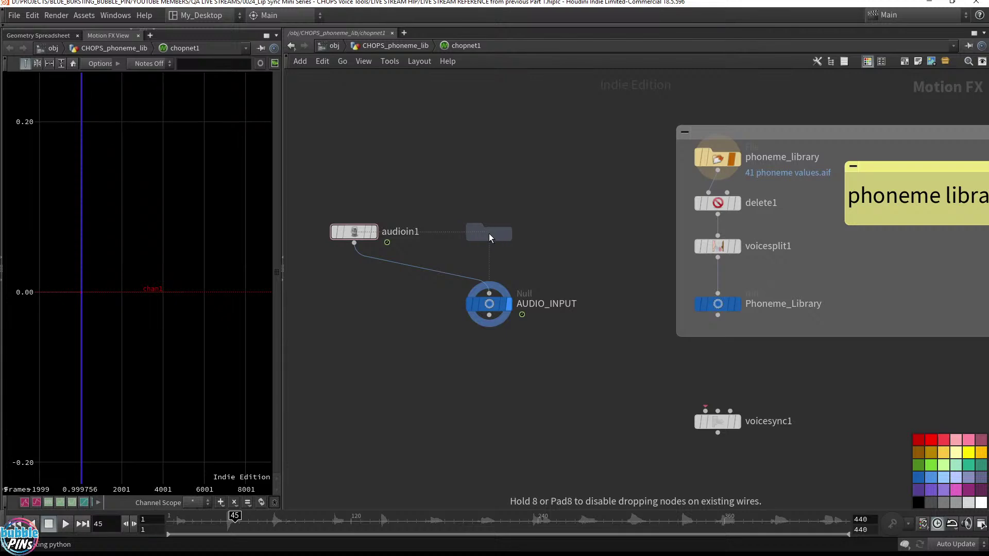
{"action": "left_click", "coordinate": [489, 234]}
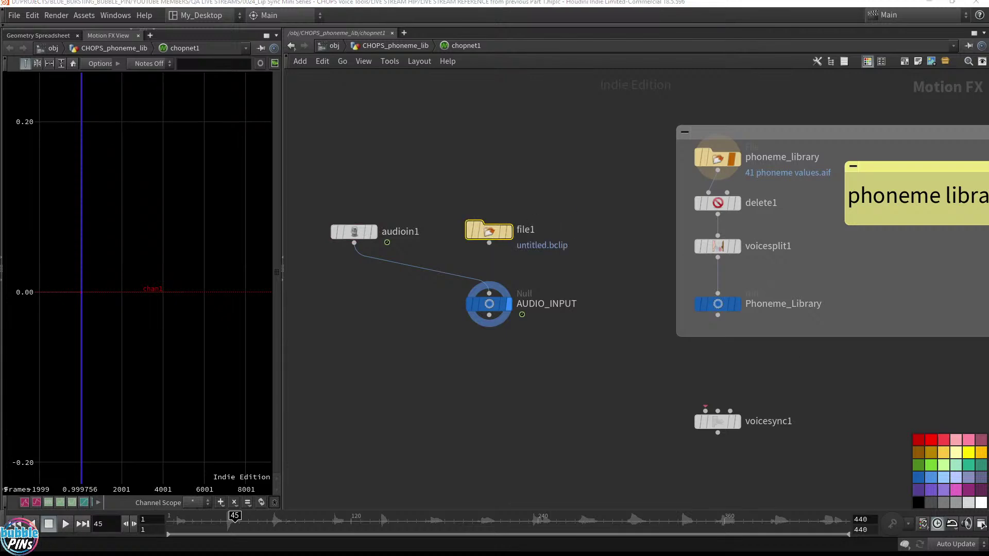
Load "SCRIPT Intro to Mini-Series.aif" as the Channel File of file1, using the copied path of the audio folder.
{"action": "key", "text": "p"}
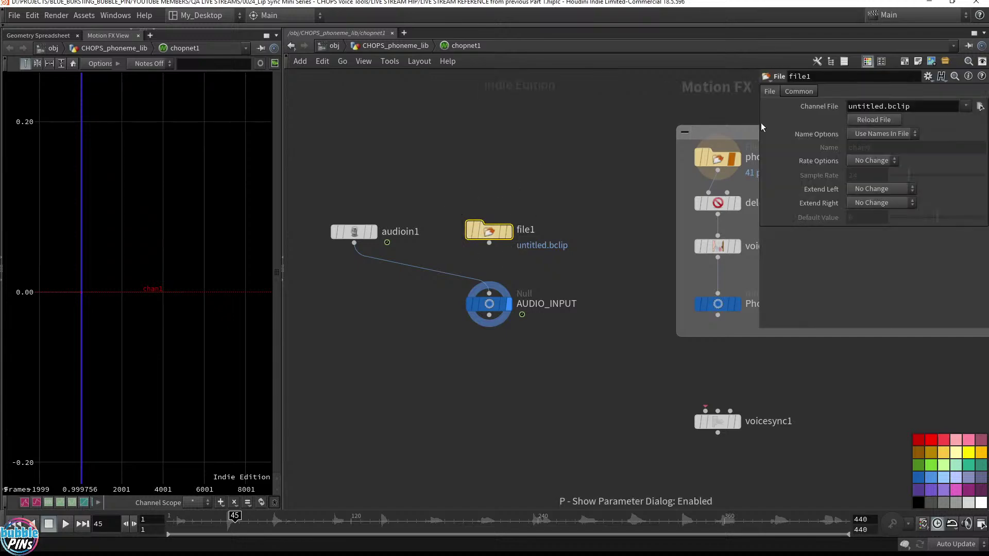
{"action": "left_click", "coordinate": [980, 106]}
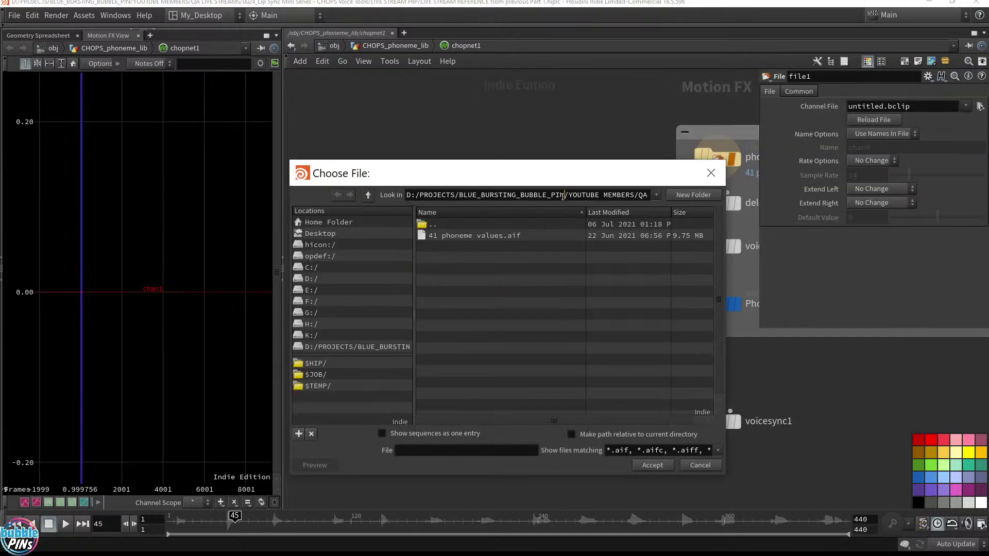
{"action": "key", "text": "ctrl+a"}
{"action": "key", "text": "ctrl+v"}
{"action": "key", "text": "Return"}
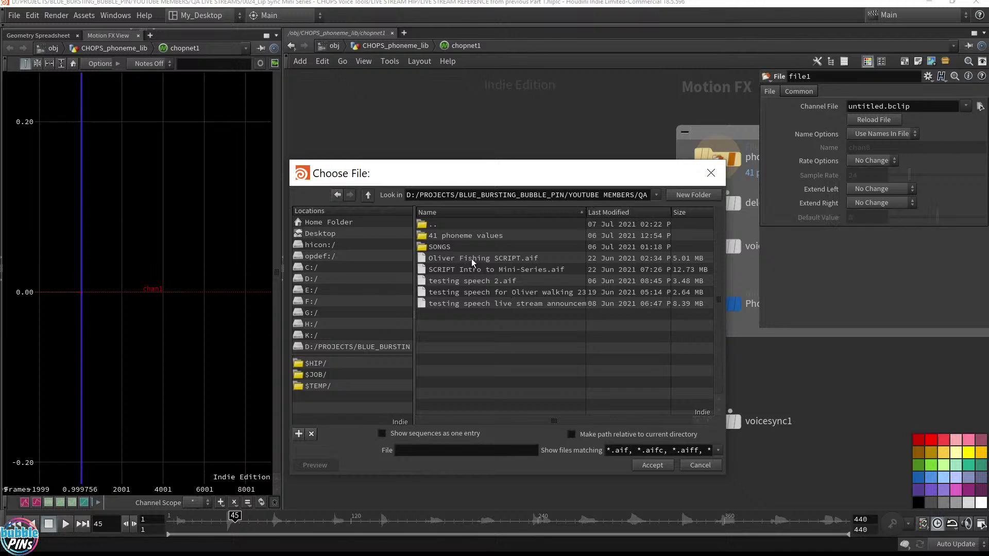
{"action": "left_click", "coordinate": [448, 273]}
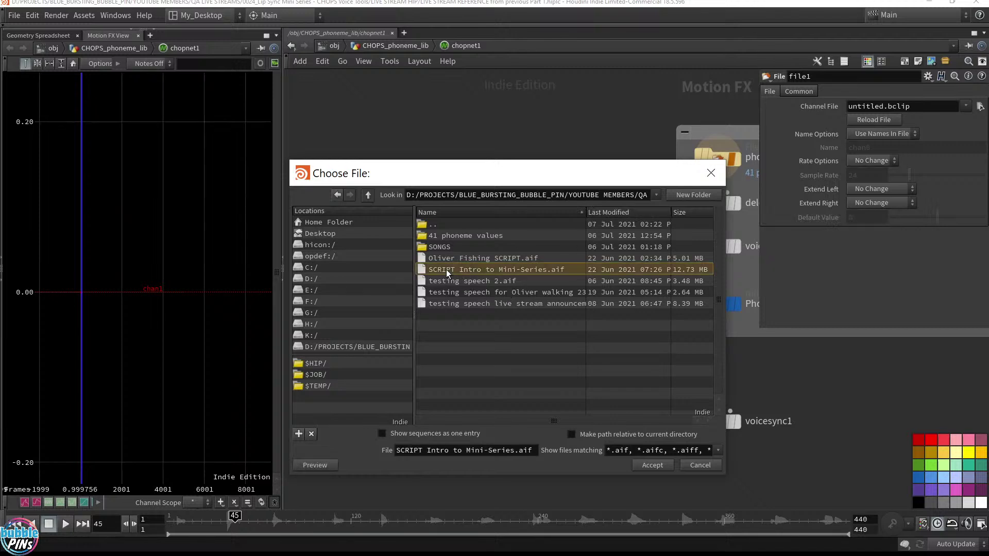
{"action": "double_click", "coordinate": [448, 273]}
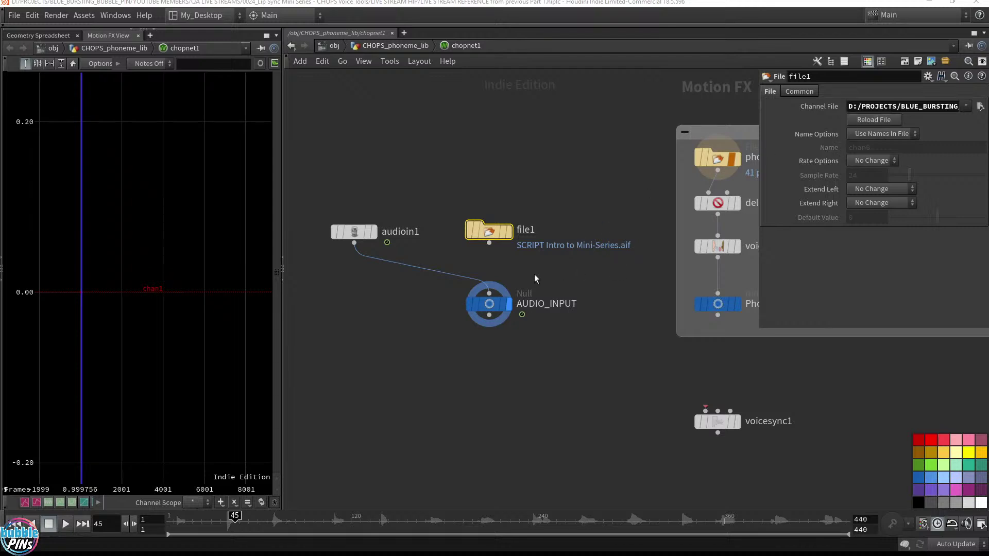
Connect file1 to AUDIO_INPUT in place of audioin1 and fit the full recorded waveform in the Motion FX graph.
{"action": "left_click_drag", "start_coordinate": [489, 243], "coordinate": [489, 293]}
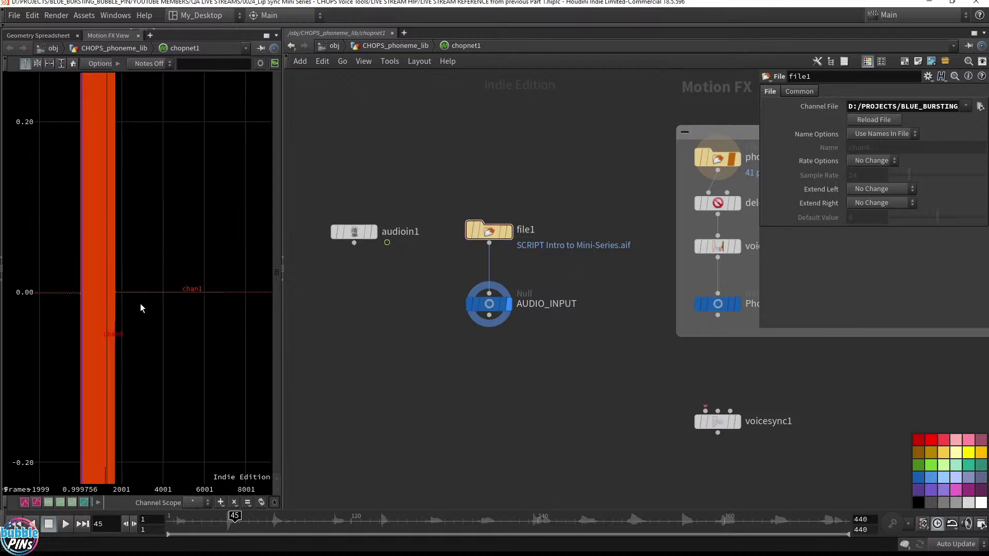
{"action": "scroll", "coordinate": [140, 300], "scroll_direction": "down", "scroll_amount": 4}
{"action": "scroll", "coordinate": [129, 296], "scroll_direction": "up", "scroll_amount": 9}
{"action": "middle_click_drag", "start_coordinate": [118, 297], "coordinate": [126, 297]}
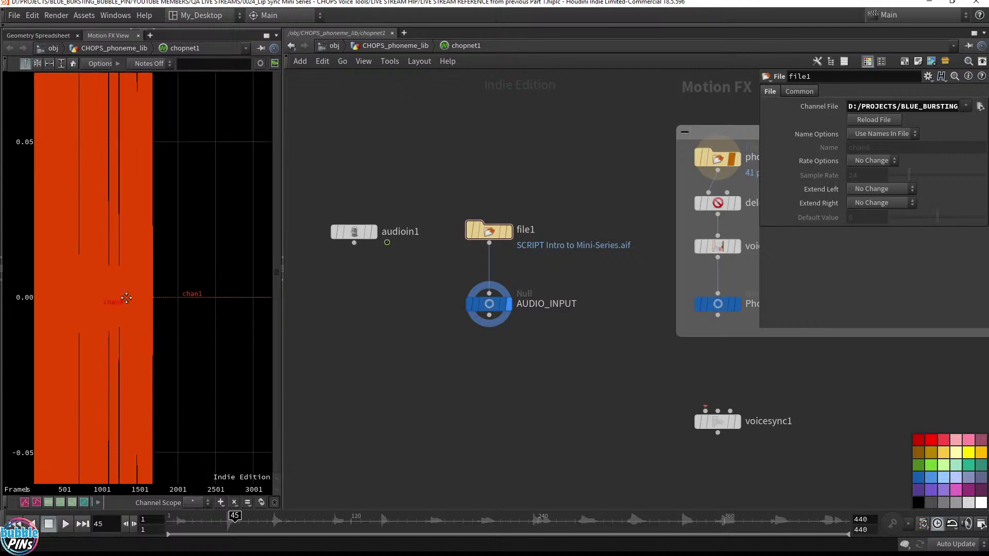
{"action": "scroll", "coordinate": [101, 298], "scroll_direction": "up", "scroll_amount": 5}
{"action": "scroll", "coordinate": [174, 323], "scroll_direction": "up", "scroll_amount": 5}
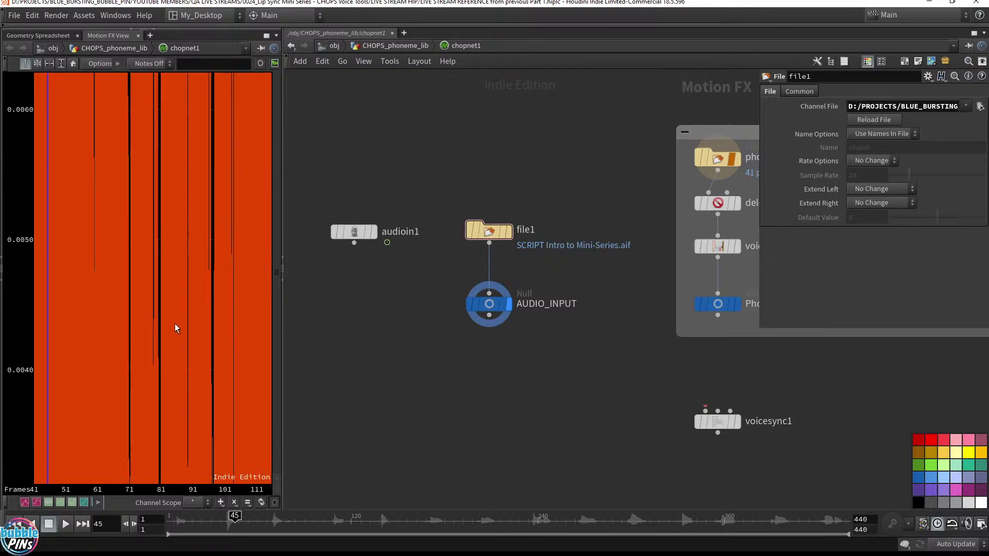
{"action": "scroll", "coordinate": [173, 323], "scroll_direction": "down", "scroll_amount": 8}
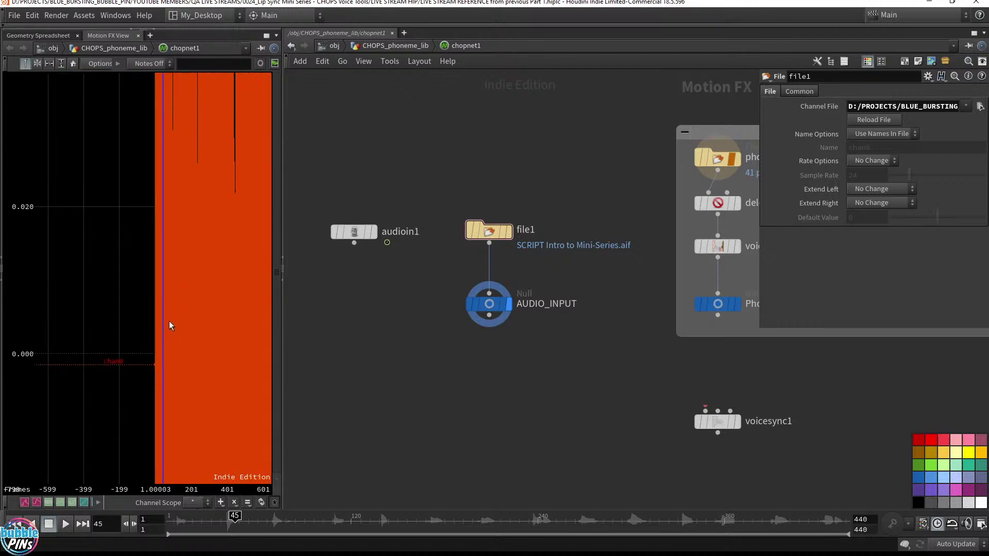
{"action": "scroll", "coordinate": [169, 320], "scroll_direction": "down", "scroll_amount": 10}
{"action": "middle_click_drag", "start_coordinate": [167, 319], "coordinate": [136, 312]}
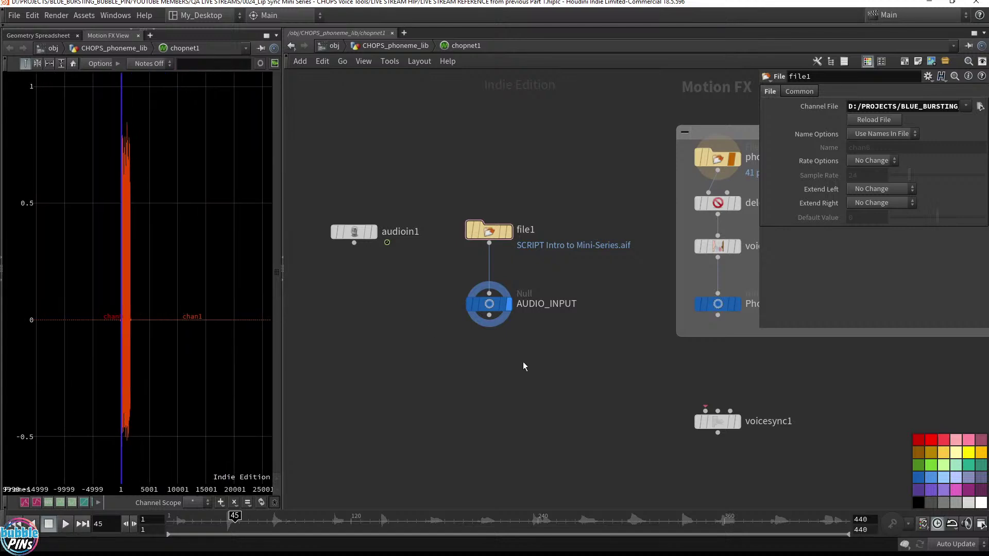
{"action": "left_click", "coordinate": [60, 63]}
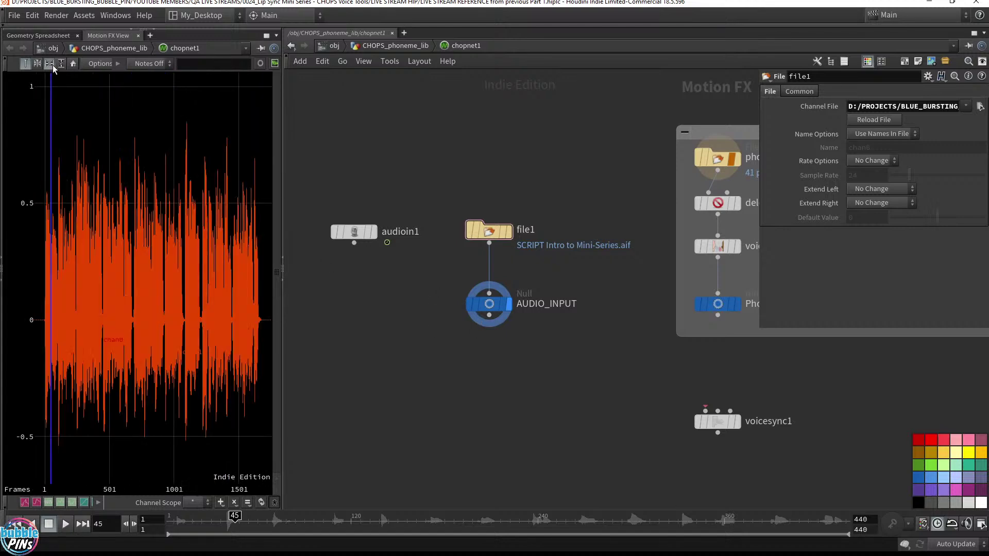
Wire AUDIO_INPUT into voicesync1's first input and Phoneme_Library into its Voiced Phonemes input.
{"action": "left_click", "coordinate": [490, 316]}
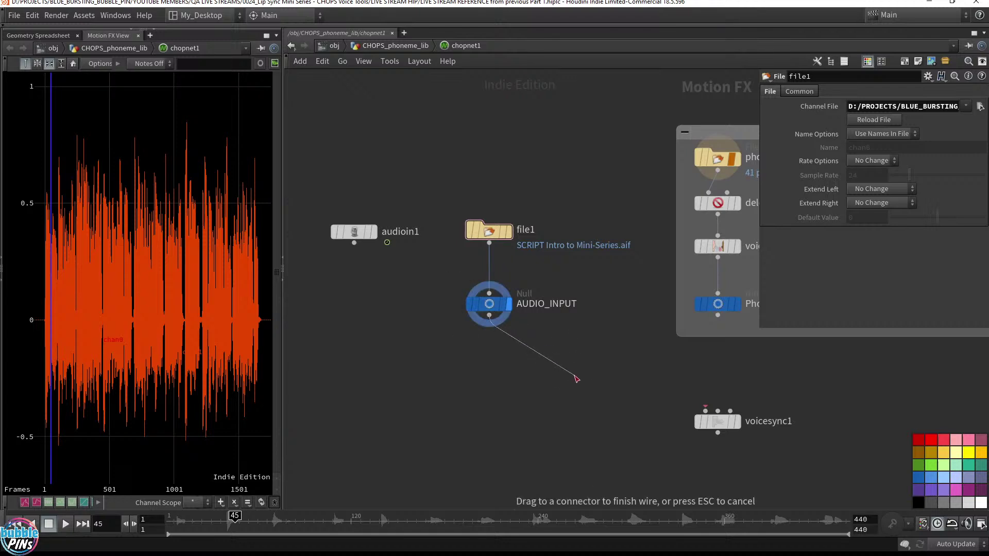
{"action": "left_click_drag", "start_coordinate": [575, 376], "coordinate": [581, 377]}
{"action": "middle_click_drag", "start_coordinate": [590, 375], "coordinate": [414, 334]}
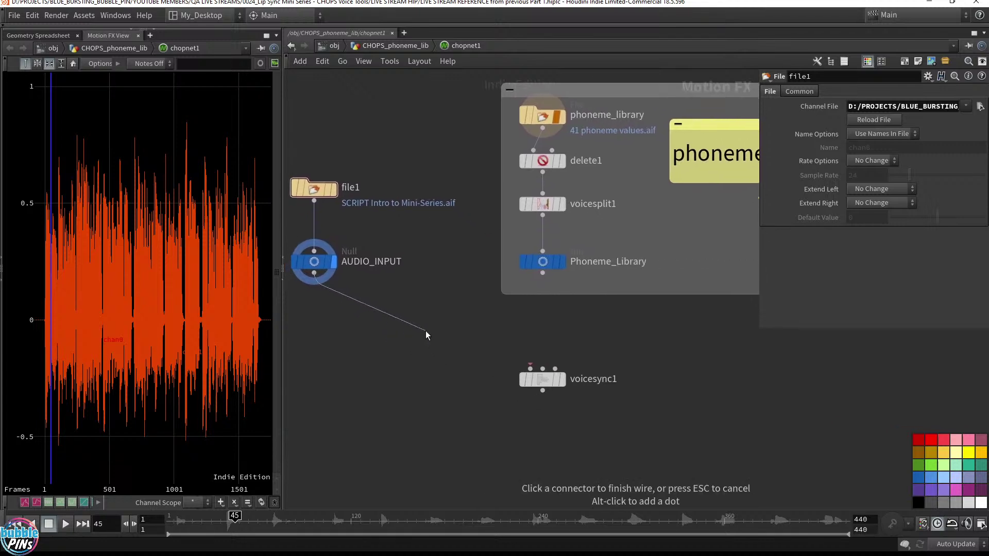
{"action": "left_click", "coordinate": [528, 367]}
{"action": "left_click_drag", "start_coordinate": [471, 408], "coordinate": [666, 347]}
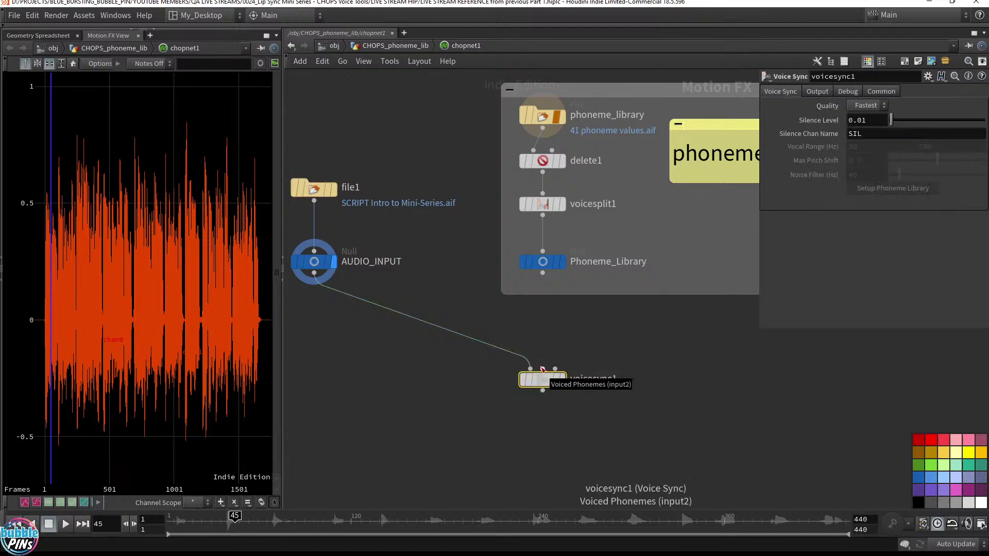
{"action": "left_click", "coordinate": [542, 368]}
{"action": "left_click", "coordinate": [543, 263]}
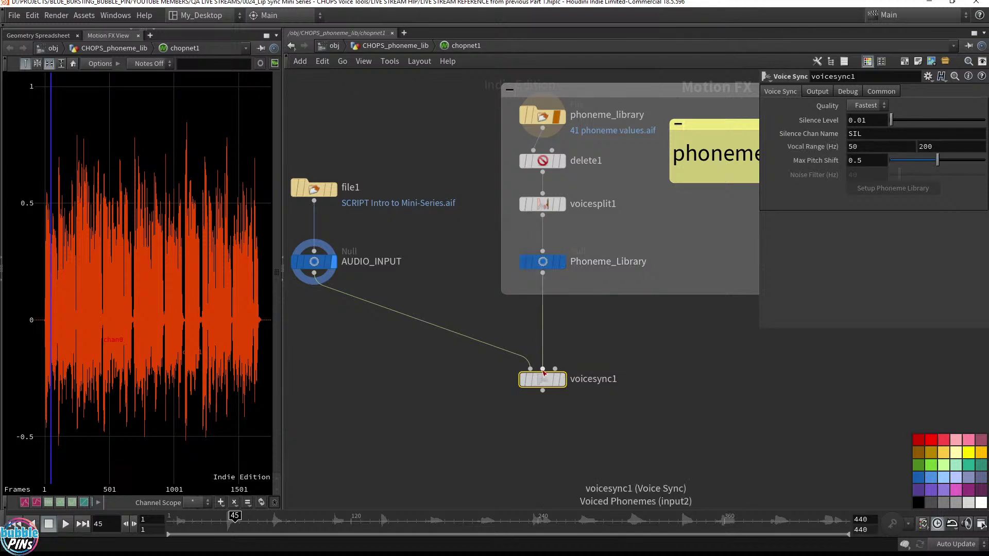
Display voicesync1's output in the graph and save the scene.
{"action": "left_click_drag", "start_coordinate": [589, 354], "coordinate": [447, 428]}
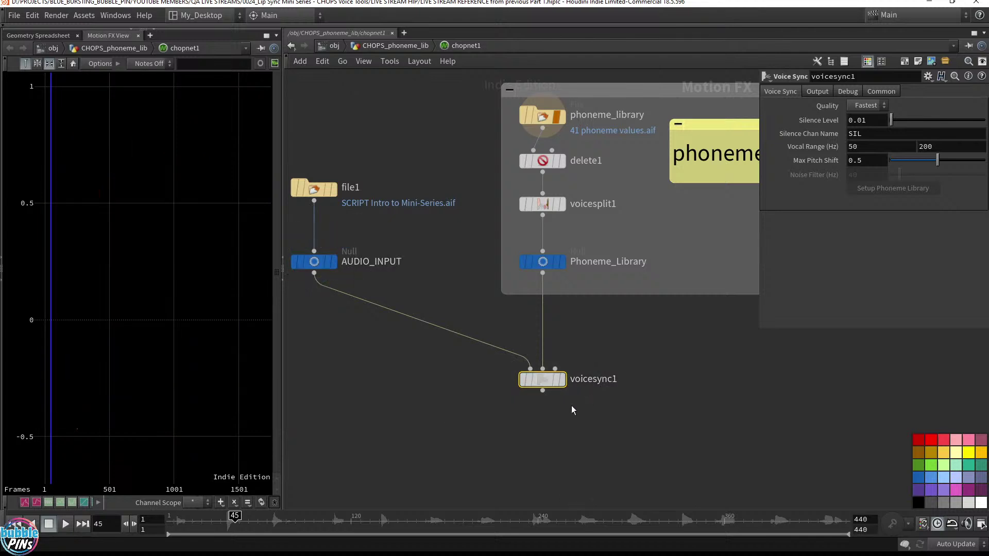
{"action": "key", "text": "ctrl+s"}
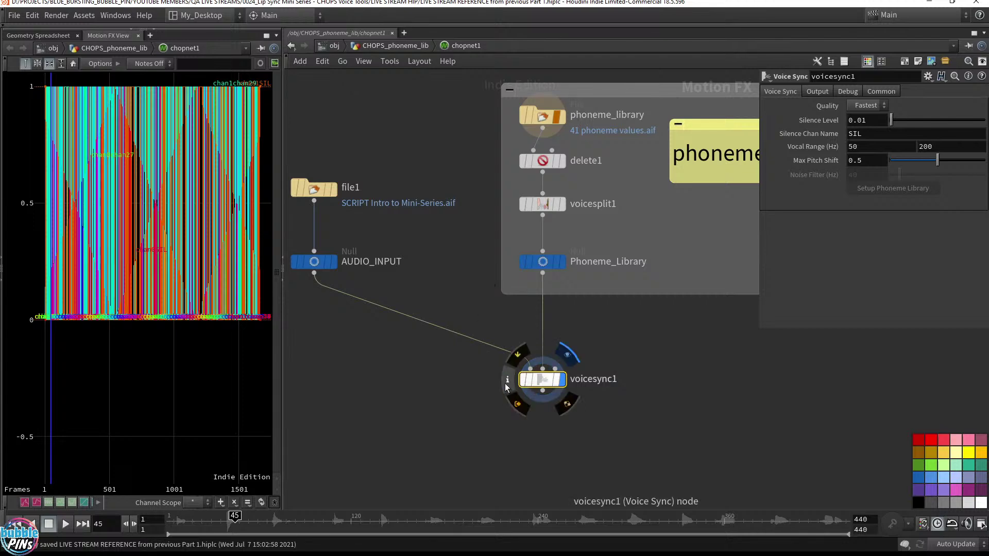
Check the list of output channel names in voicesync1's node info.
{"action": "left_click", "coordinate": [507, 382]}
{"action": "scroll", "coordinate": [593, 240], "scroll_direction": "down", "scroll_amount": 3}
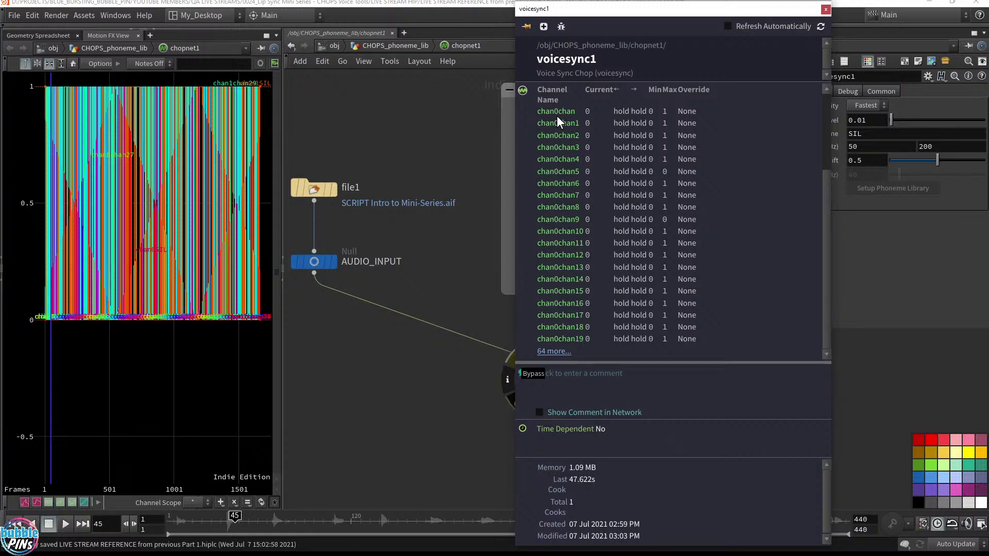
{"action": "left_click_drag", "start_coordinate": [508, 413], "coordinate": [614, 335]}
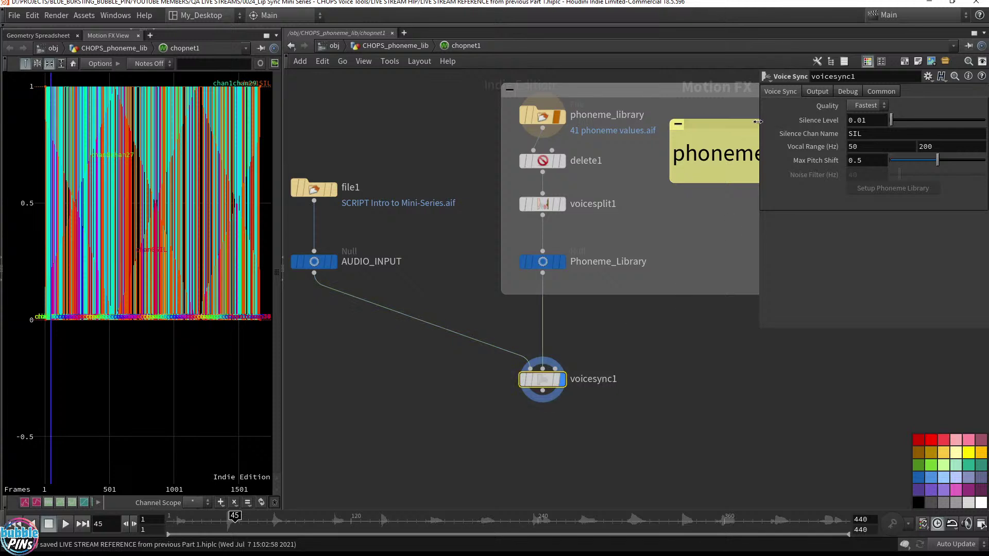
Review voicesync1's Voice Sync, Output, Debug and Common parameters.
{"action": "left_click", "coordinate": [879, 93]}
{"action": "left_click", "coordinate": [848, 92]}
{"action": "left_click", "coordinate": [820, 91]}
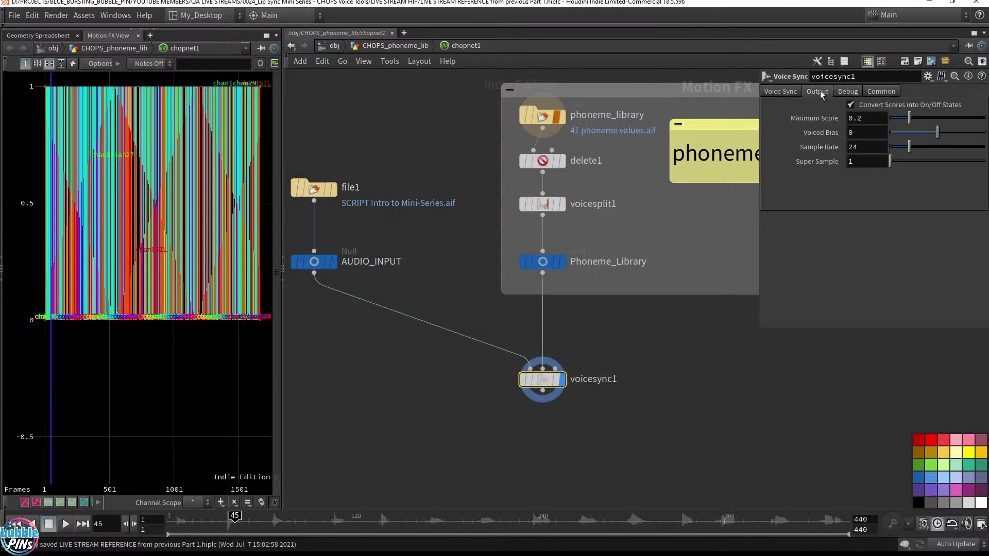
{"action": "left_click", "coordinate": [782, 91]}
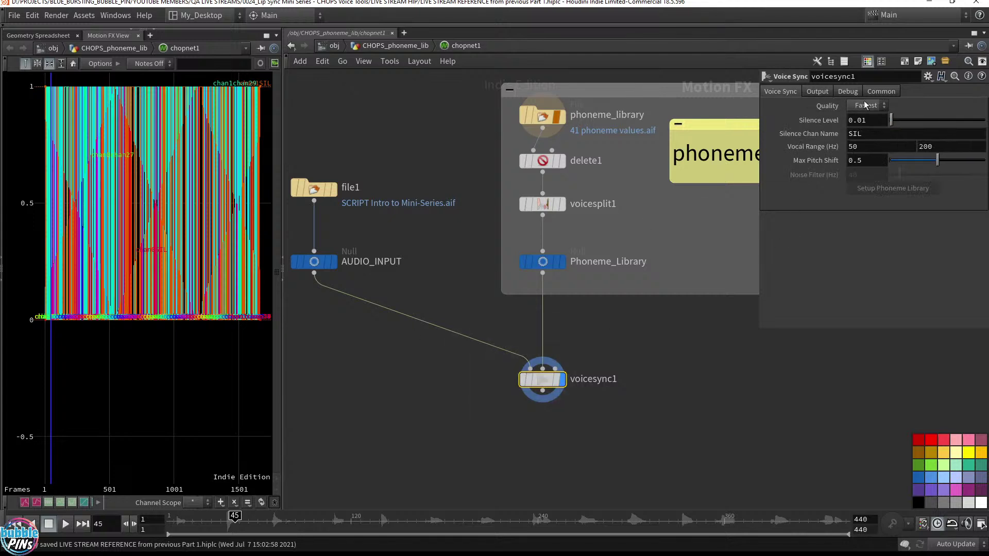
{"action": "left_click", "coordinate": [822, 92]}
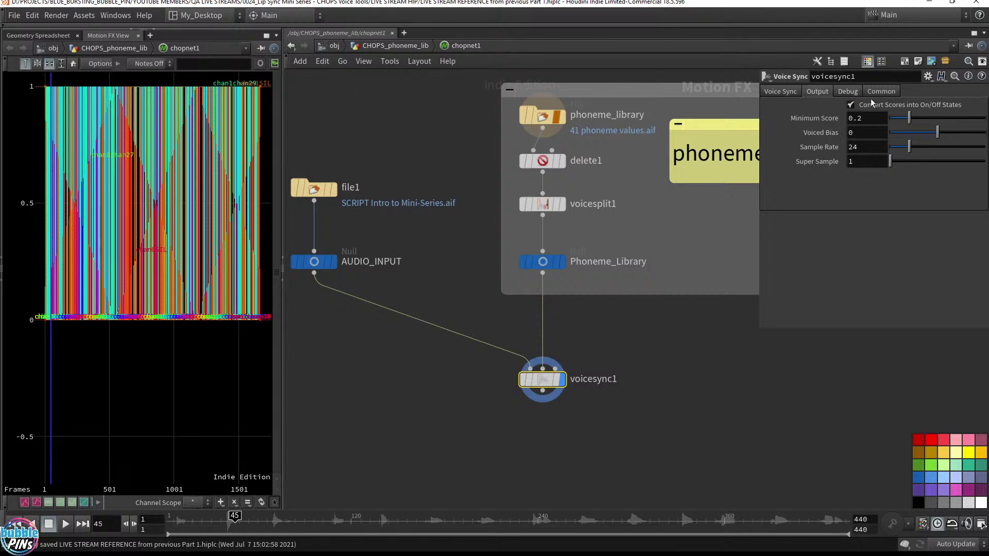
{"action": "left_click", "coordinate": [849, 92]}
{"action": "left_click", "coordinate": [881, 92]}
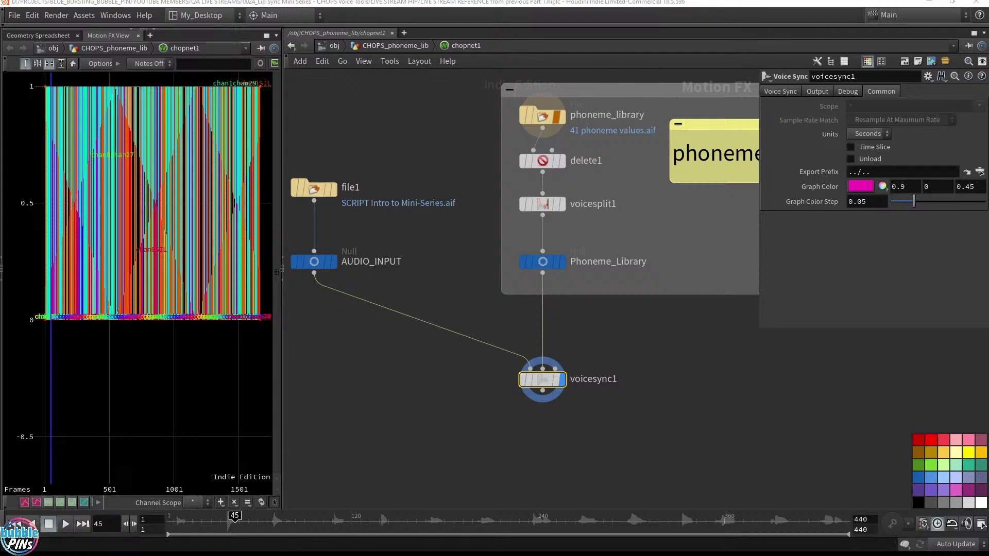
Recheck voicesync1's channels in its node info, then inspect the parameters of delete1 and voicesplit1.
{"action": "left_click_drag", "start_coordinate": [660, 344], "coordinate": [505, 437]}
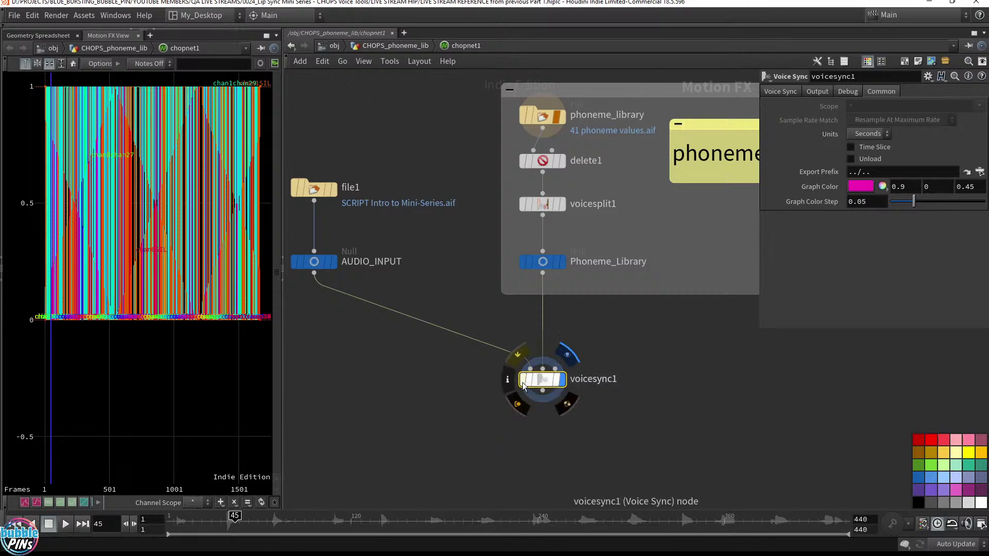
{"action": "left_click", "coordinate": [508, 380]}
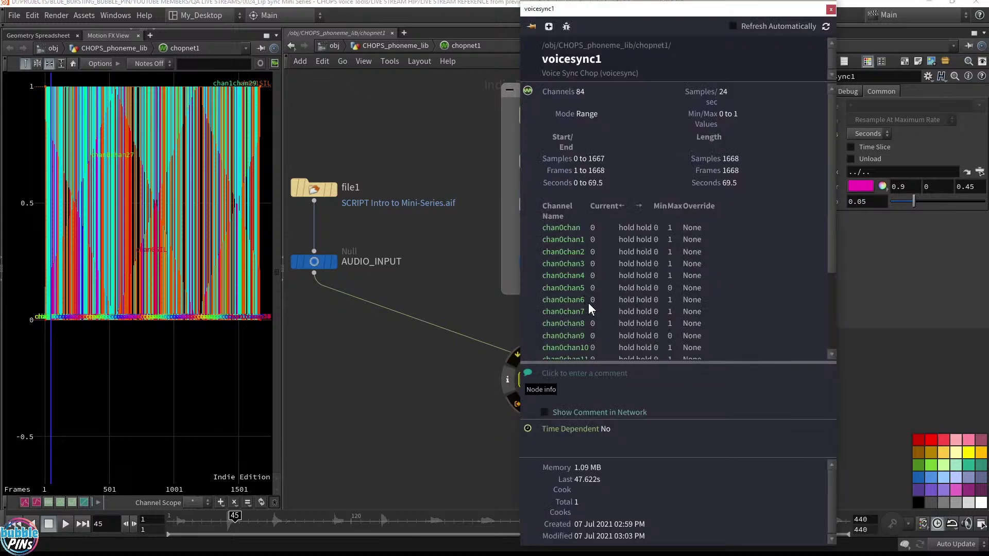
{"action": "scroll", "coordinate": [595, 304], "scroll_direction": "down", "scroll_amount": 3}
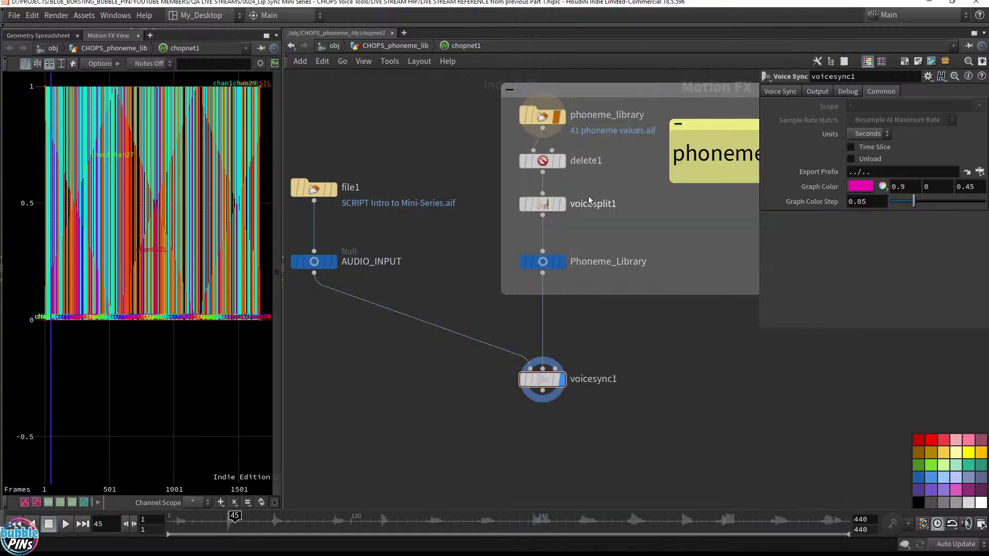
{"action": "left_click", "coordinate": [531, 161]}
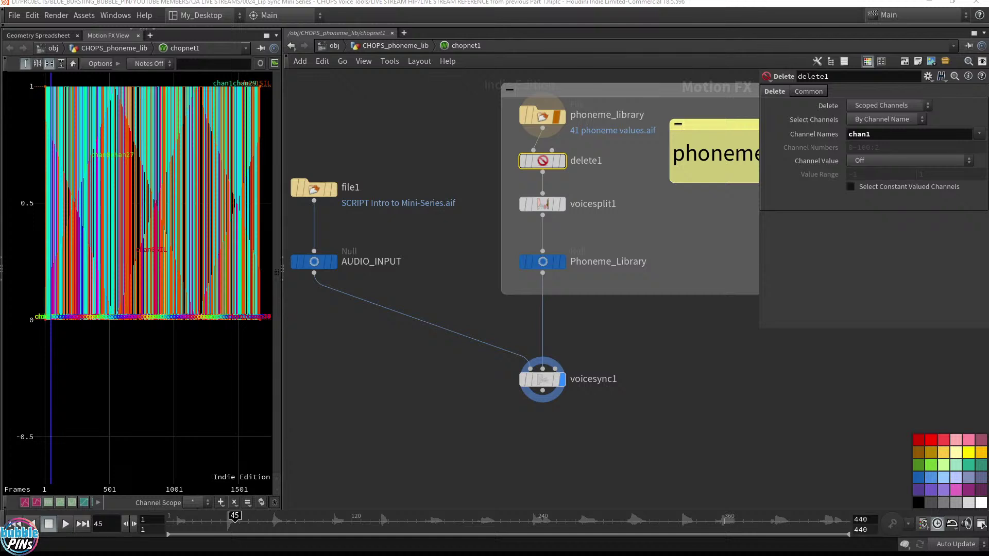
{"action": "left_click", "coordinate": [538, 204]}
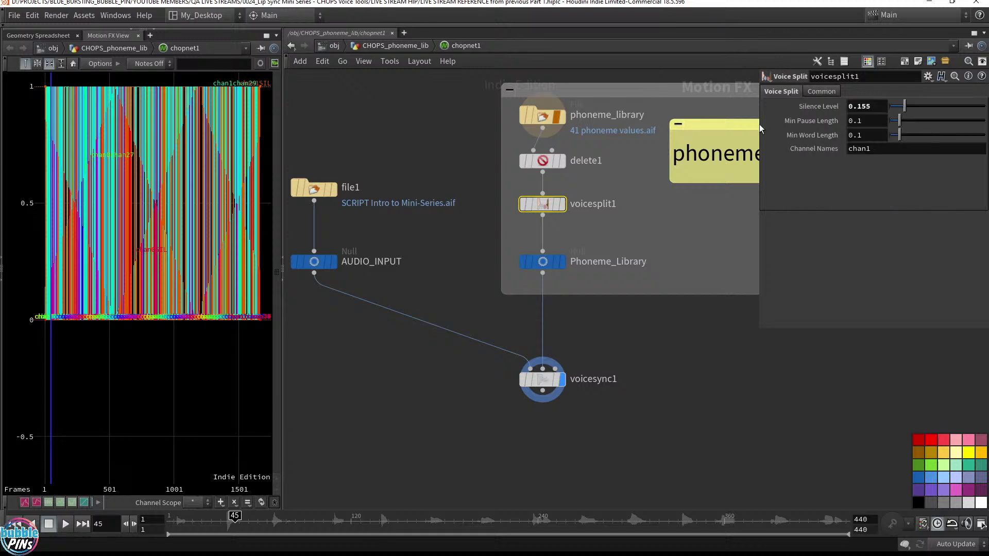
Move voicesync1 up closer to Phoneme_Library and look over its node info again.
{"action": "left_click", "coordinate": [541, 380]}
{"action": "left_click_drag", "start_coordinate": [538, 381], "coordinate": [538, 340]}
{"action": "middle_click_drag", "start_coordinate": [653, 429], "coordinate": [633, 354]}
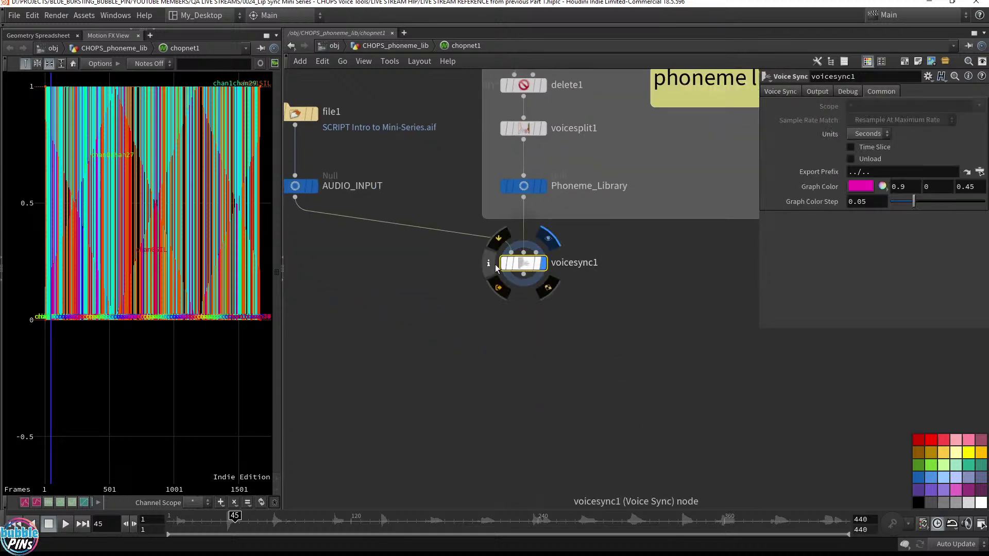
{"action": "left_click", "coordinate": [488, 265]}
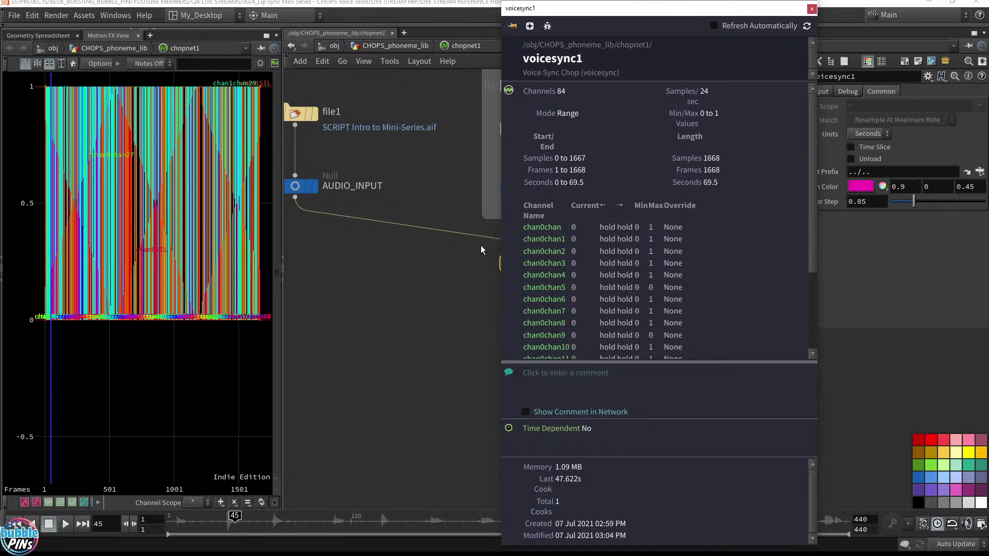
{"action": "left_click", "coordinate": [481, 245]}
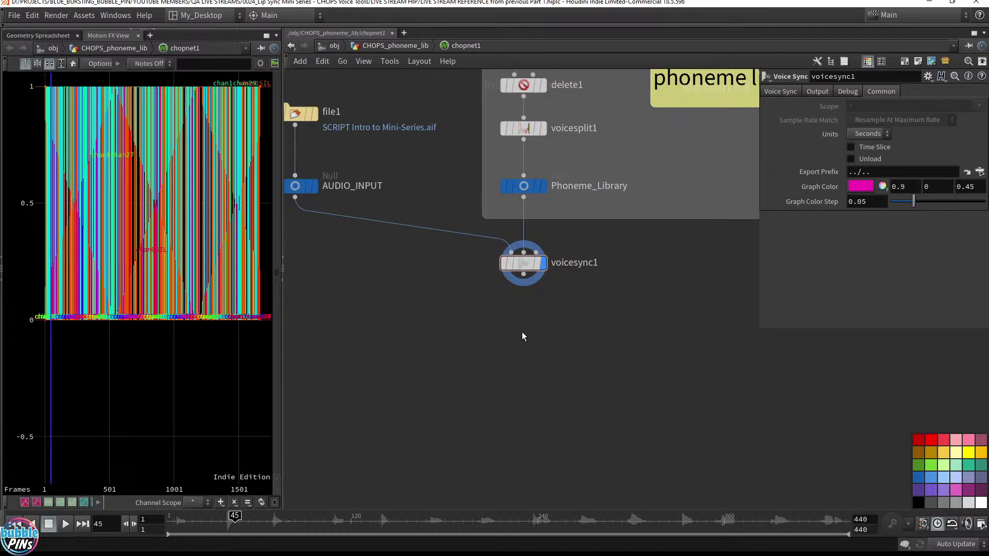
Add a Rename node directly below voicesync1.
{"action": "key", "text": "Tab"}
{"action": "type", "text": "phon"}
{"action": "key", "text": "Return"}
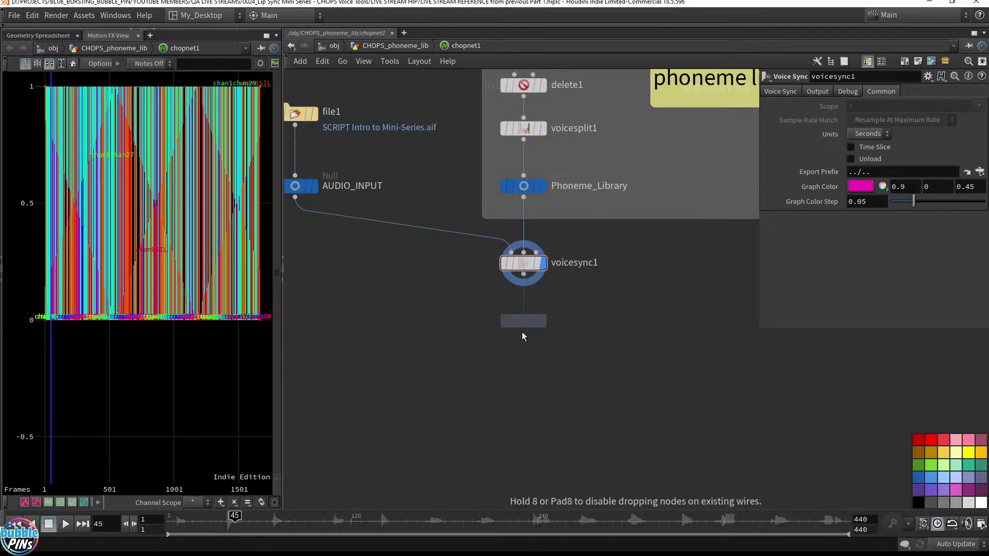
{"action": "left_click", "coordinate": [521, 332]}
Keep voicesync1's node info open beside the network with Refresh Automatically enabled.
{"action": "left_click", "coordinate": [490, 262]}
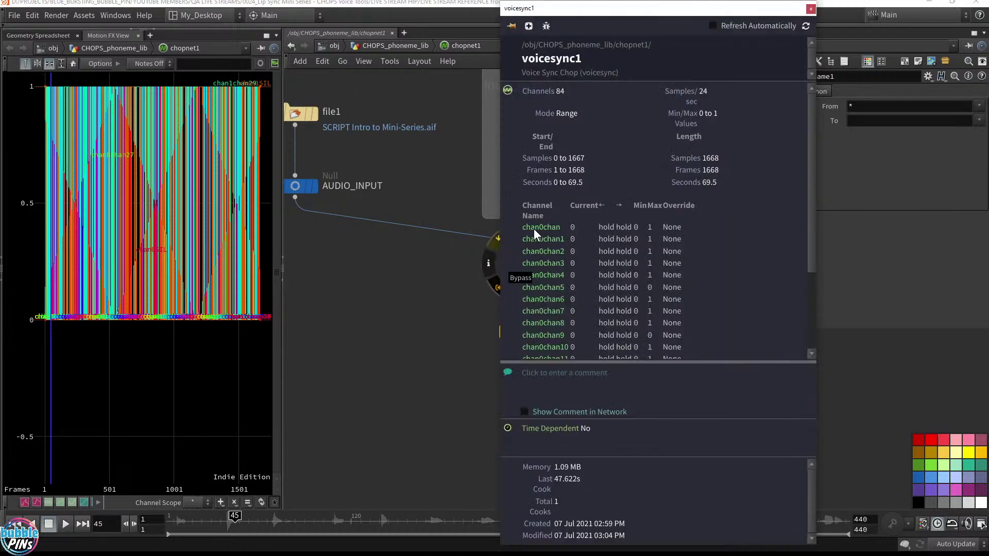
{"action": "left_click", "coordinate": [747, 28]}
{"action": "left_click_drag", "start_coordinate": [726, 12], "coordinate": [320, 122]}
Connect voicesync1 to rename1's first input with rename1 as the only displayed node, and save the scene.
{"action": "left_click_drag", "start_coordinate": [474, 366], "coordinate": [592, 308]}
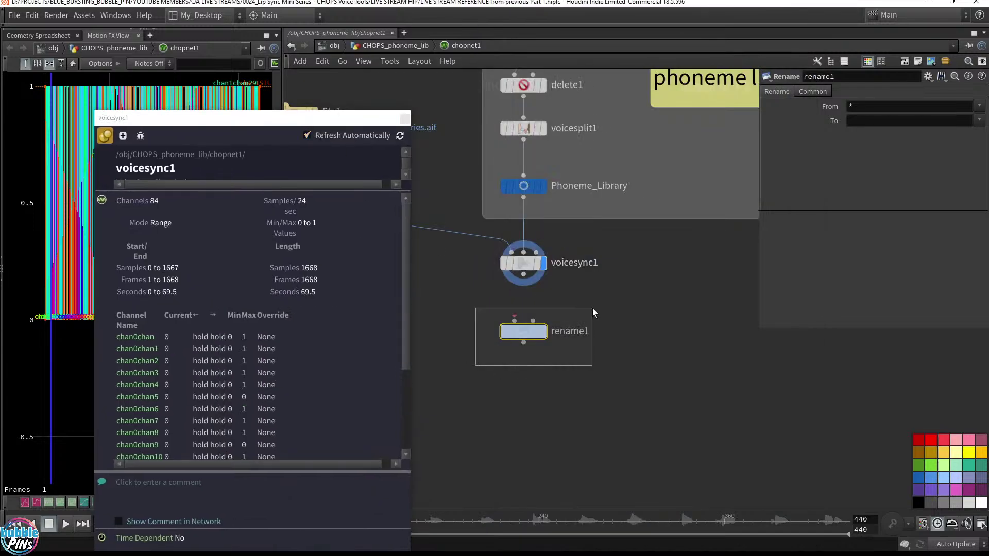
{"action": "left_click_drag", "start_coordinate": [524, 274], "coordinate": [514, 321]}
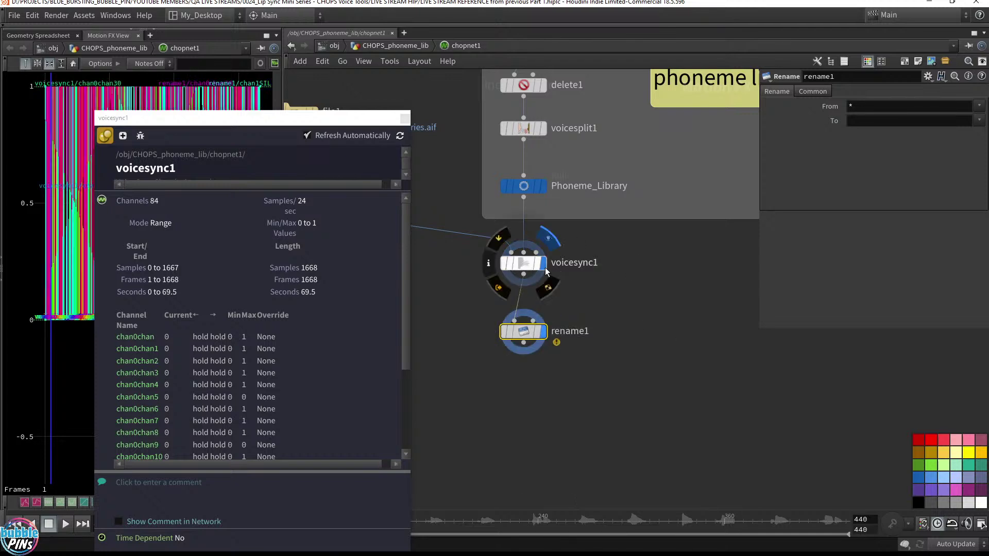
{"action": "key", "text": "ctrl+s"}
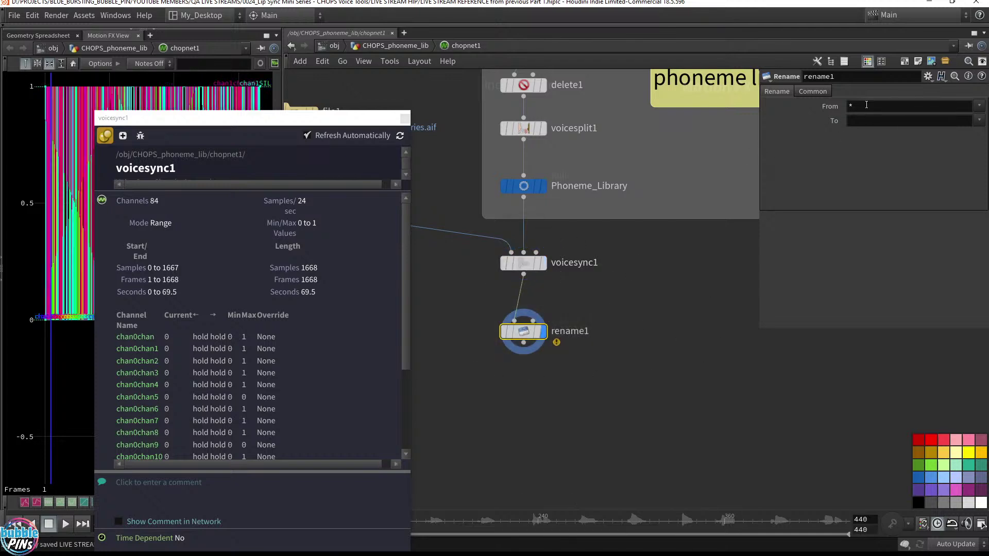
Set rename1's From pattern to "chan" and its To pattern to "chan0".
{"action": "left_click", "coordinate": [866, 104]}
{"action": "type", "text": "chan"}
{"action": "key", "text": "Tab"}
{"action": "type", "text": "chan"}
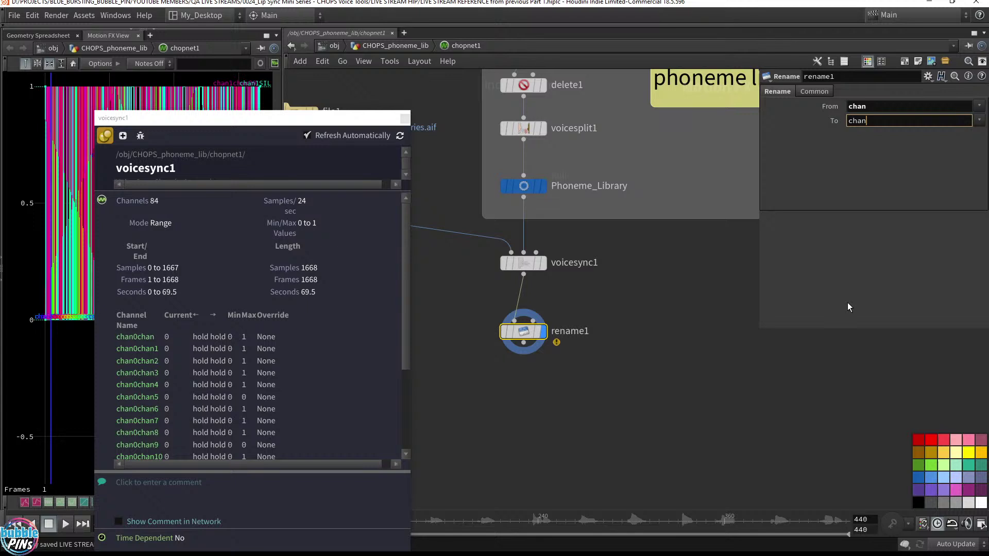
{"action": "type", "text": "0"}
{"action": "key", "text": "Return"}
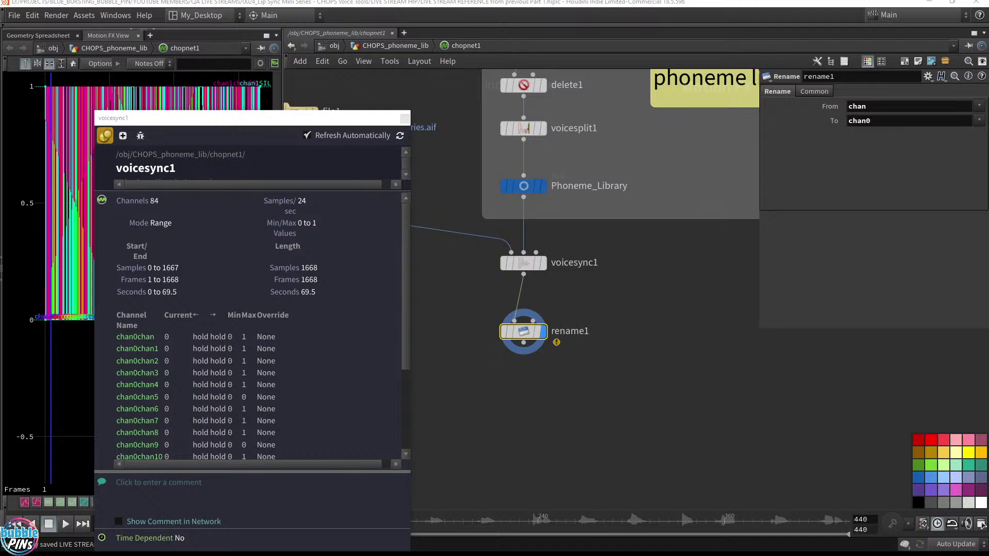
Examine file1's channel names in its node info, moving voicesync1's info window out of the way.
{"action": "left_click_drag", "start_coordinate": [283, 118], "coordinate": [318, 297]}
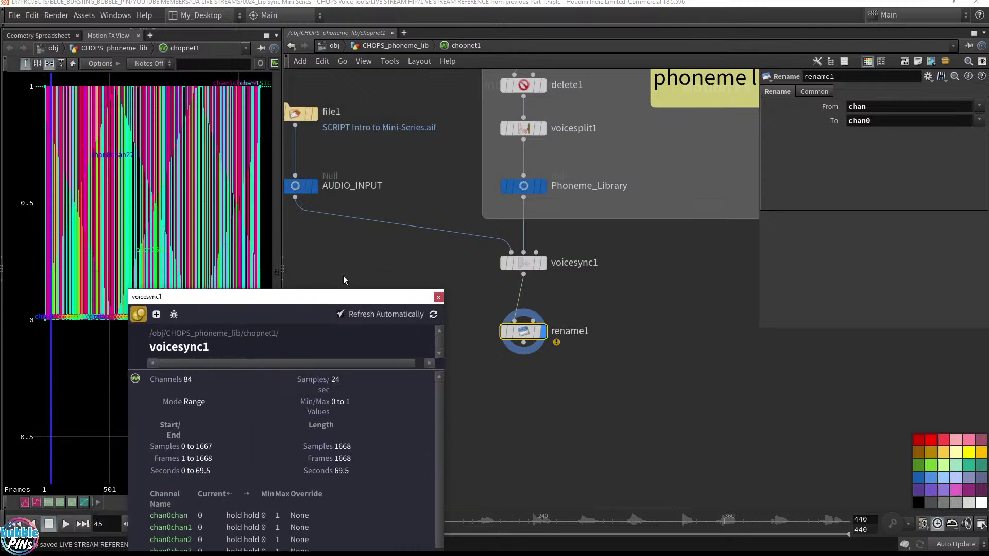
{"action": "middle_click_drag", "start_coordinate": [370, 261], "coordinate": [515, 278]}
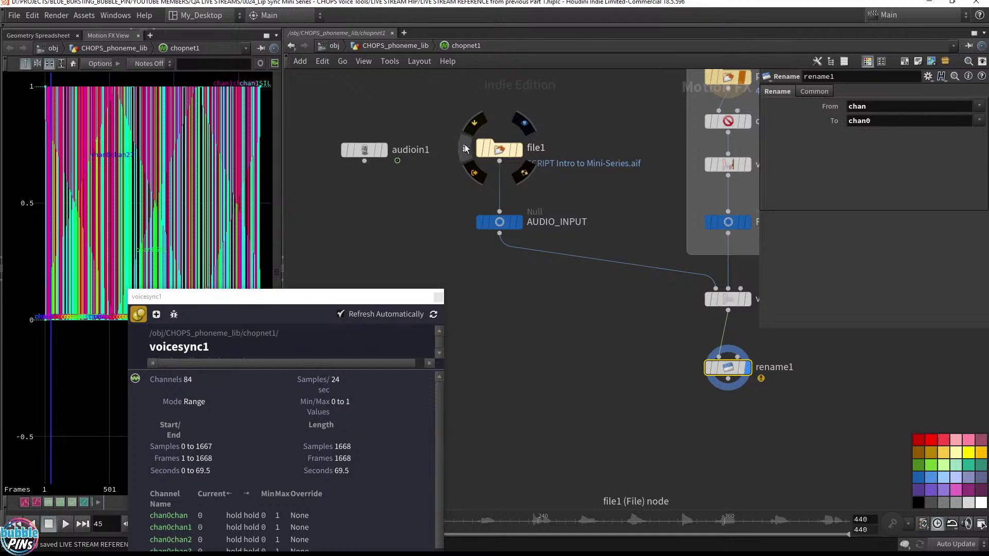
{"action": "left_click", "coordinate": [464, 148]}
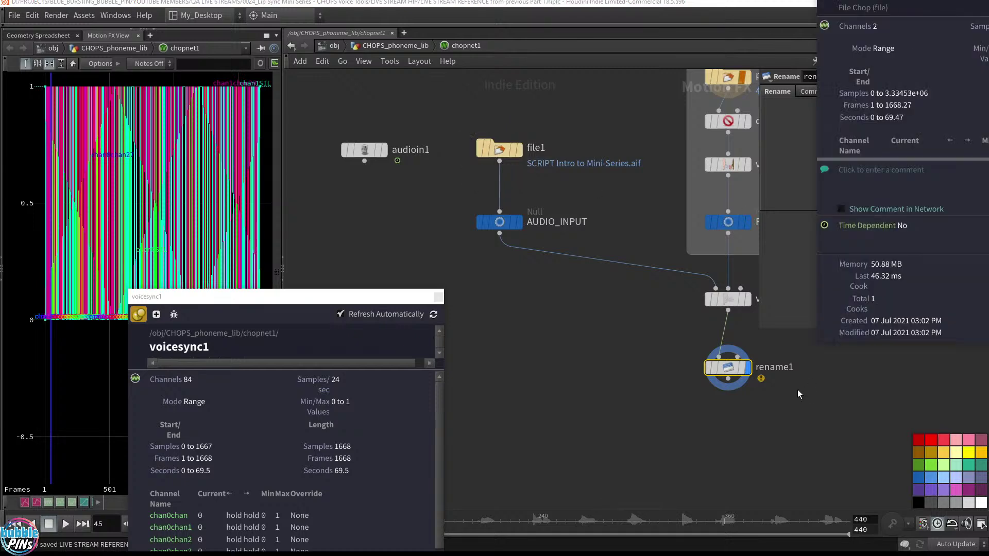
{"action": "left_click_drag", "start_coordinate": [821, 342], "coordinate": [737, 390]}
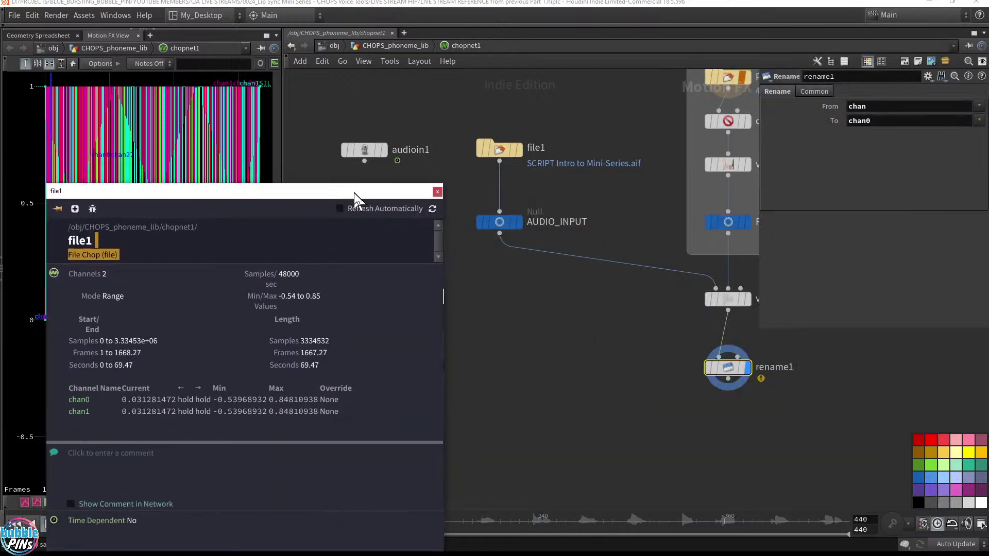
{"action": "left_click_drag", "start_coordinate": [587, 110], "coordinate": [468, 185]}
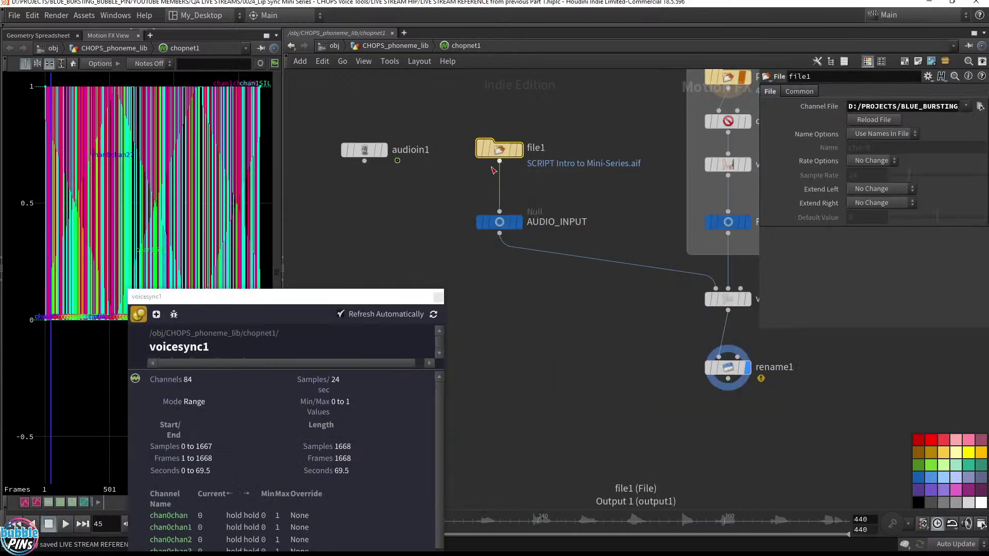
{"action": "middle_click", "coordinate": [475, 153]}
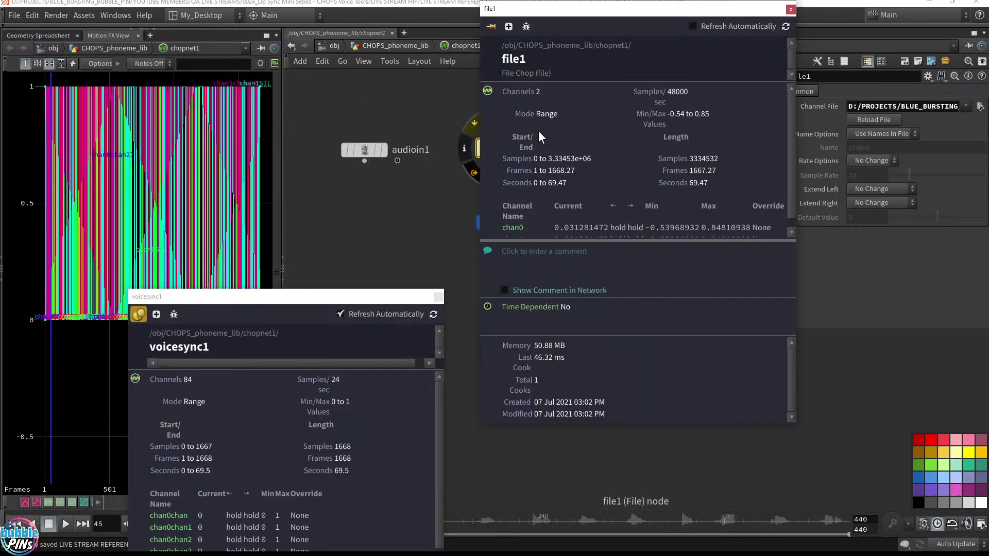
{"action": "scroll", "coordinate": [548, 200], "scroll_direction": "down", "scroll_amount": 1}
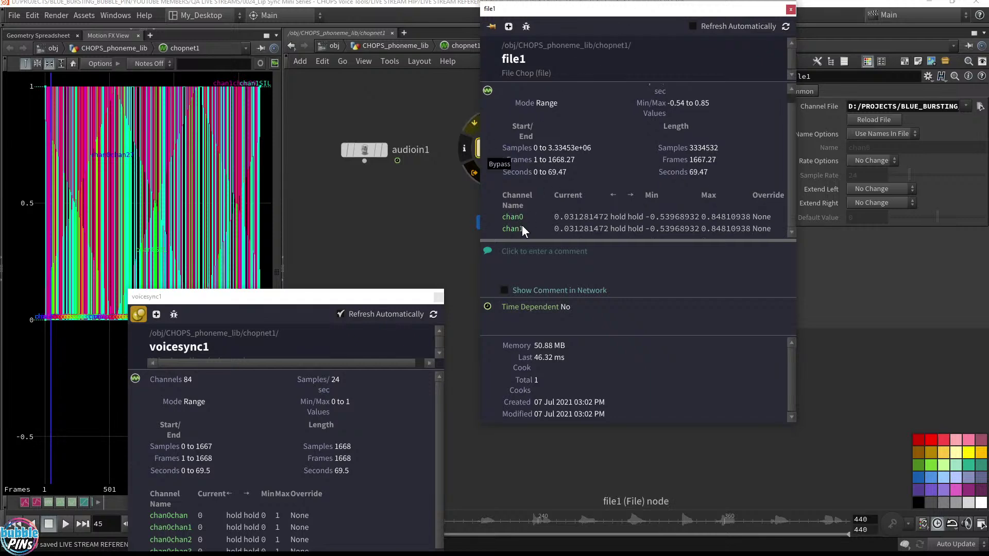
{"action": "left_click", "coordinate": [790, 9]}
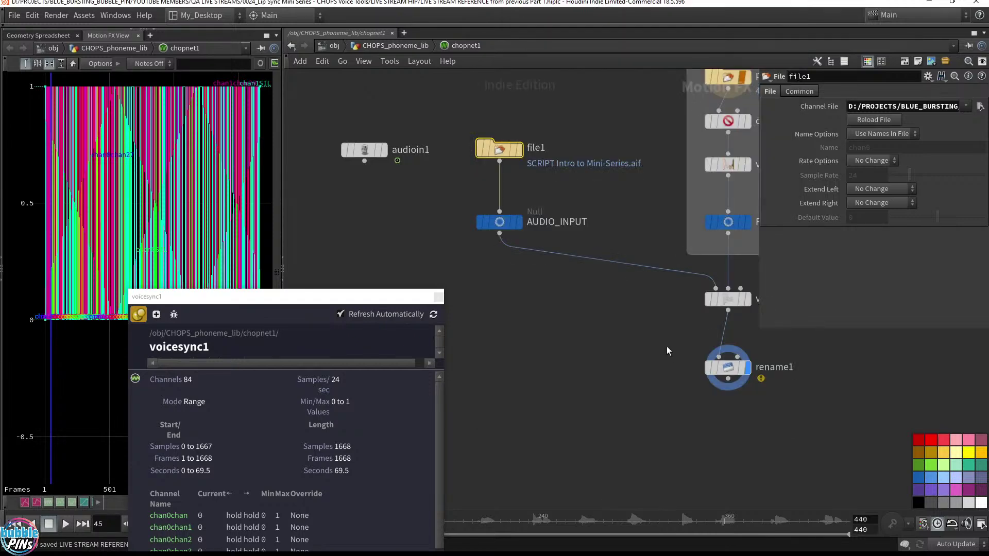
Examine the channel lists of the Phoneme_Library null, the phoneme_library file node and delete1 in their node info.
{"action": "middle_click_drag", "start_coordinate": [666, 346], "coordinate": [559, 358]}
{"action": "left_click_drag", "start_coordinate": [555, 341], "coordinate": [687, 299]}
{"action": "middle_click_drag", "start_coordinate": [525, 350], "coordinate": [709, 391]}
{"action": "middle_click_drag", "start_coordinate": [612, 342], "coordinate": [389, 309]}
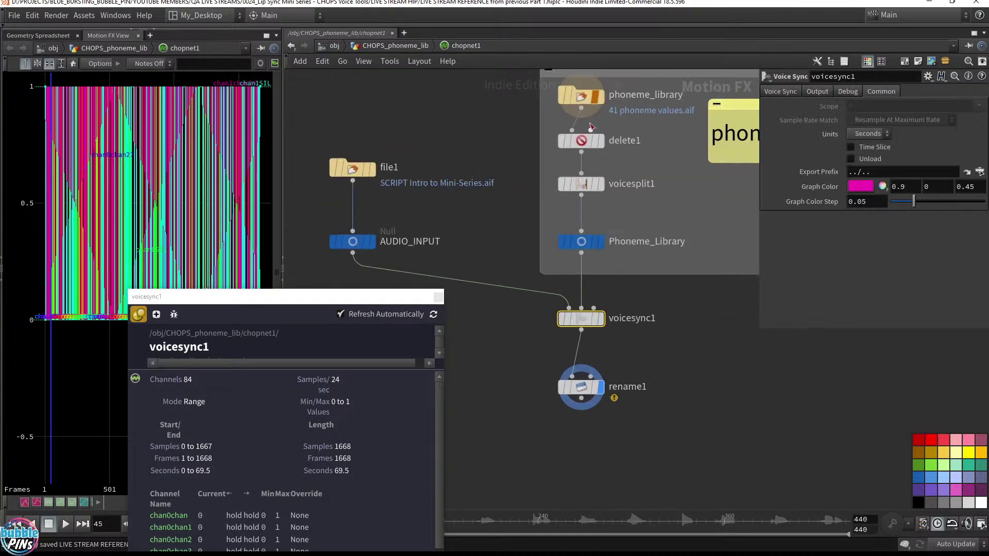
{"action": "left_click", "coordinate": [558, 241]}
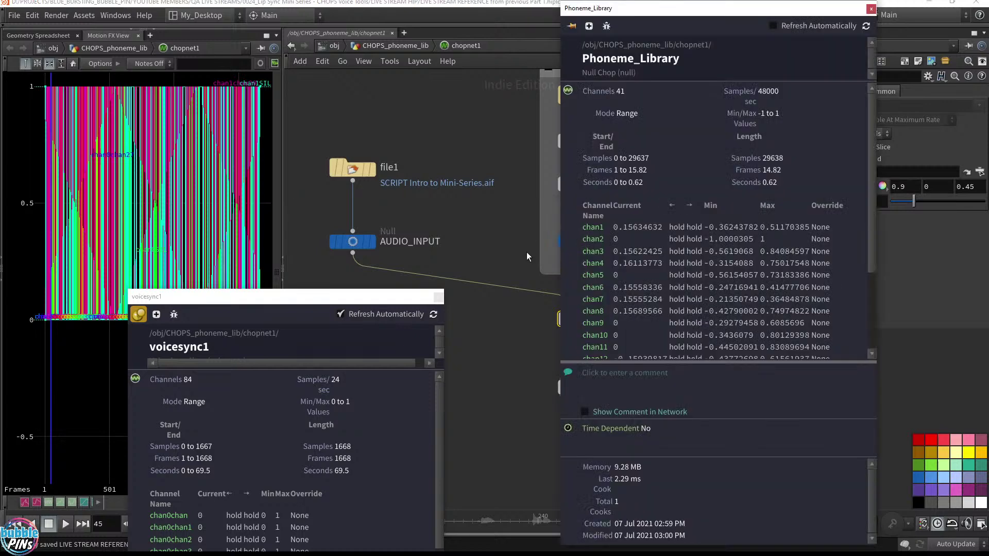
{"action": "middle_click_drag", "start_coordinate": [500, 136], "coordinate": [503, 162]}
{"action": "left_click", "coordinate": [550, 121]}
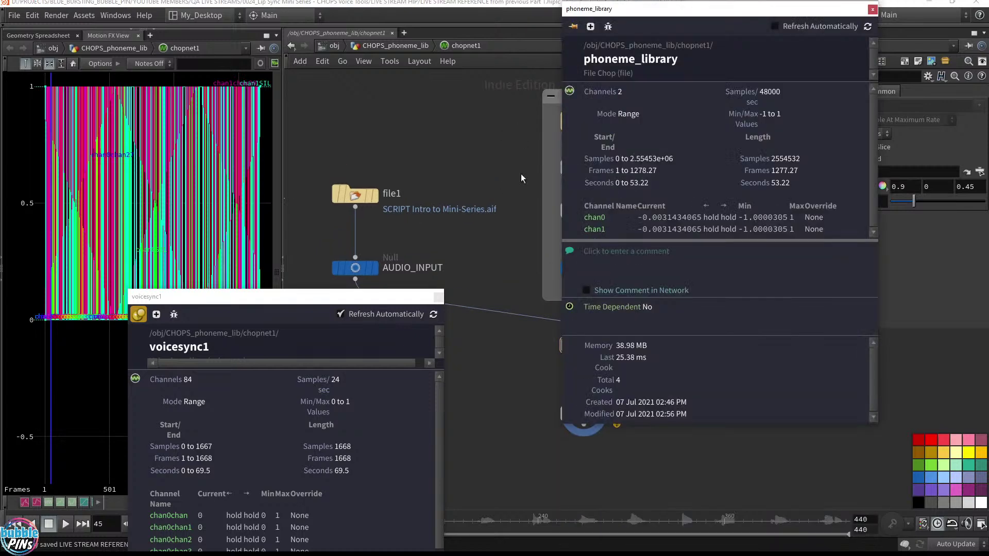
{"action": "mouse_move", "coordinate": [578, 169]}
{"action": "left_click", "coordinate": [550, 180]}
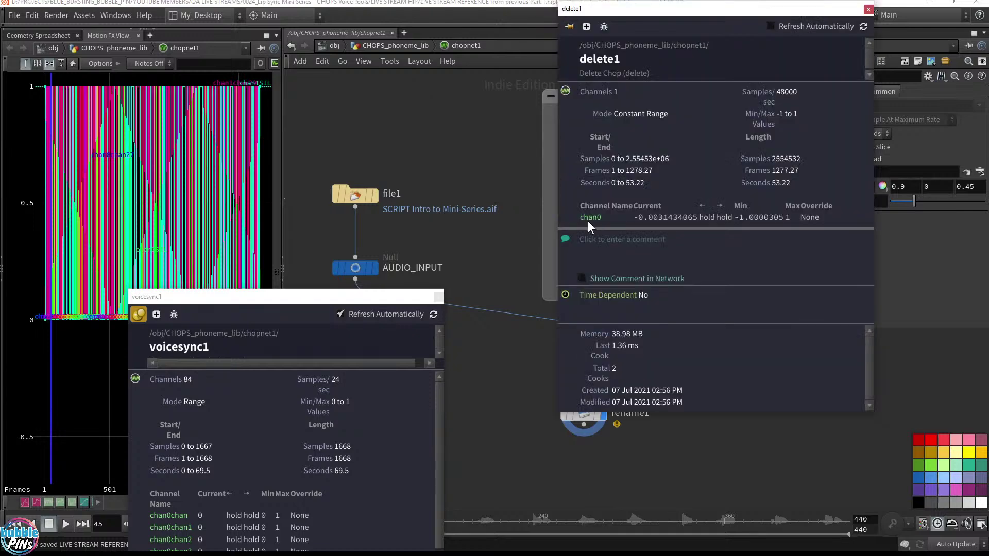
Duplicate delete1 and insert the copy between file1 and AUDIO_INPUT to remove chan1 from the speech audio.
{"action": "middle_click_drag", "start_coordinate": [442, 252], "coordinate": [518, 195]}
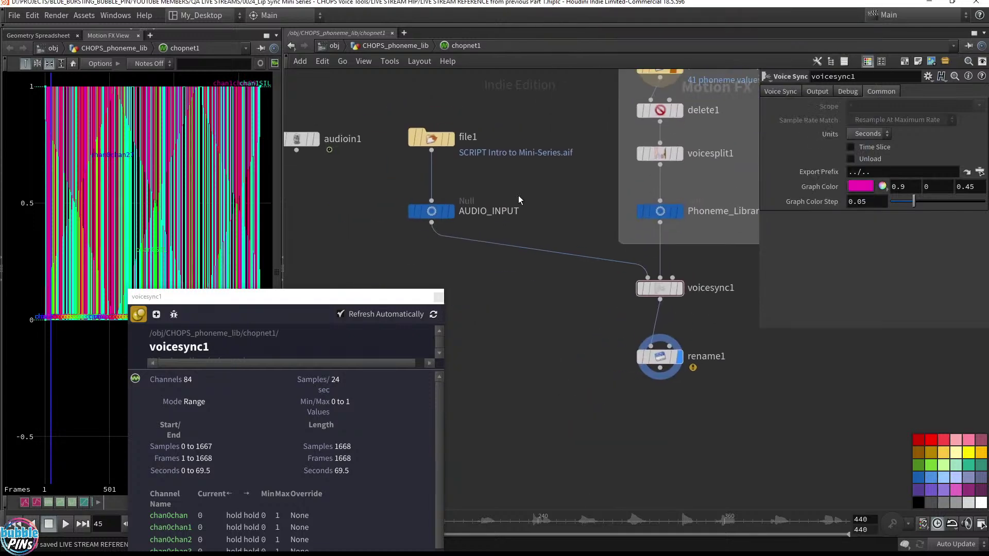
{"action": "left_click_drag", "start_coordinate": [650, 119], "coordinate": [427, 180], "text": "alt"}
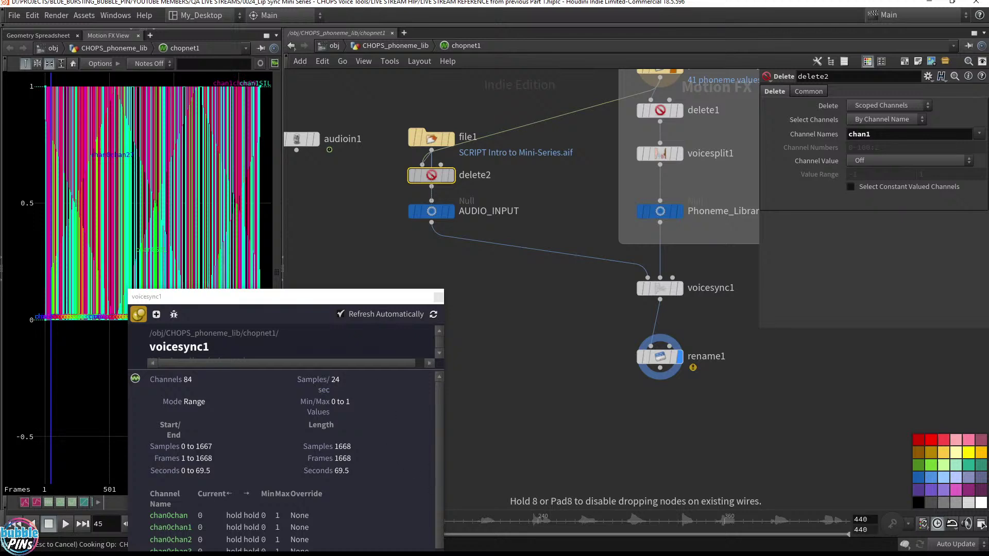
{"action": "key", "text": "alt+Tab"}
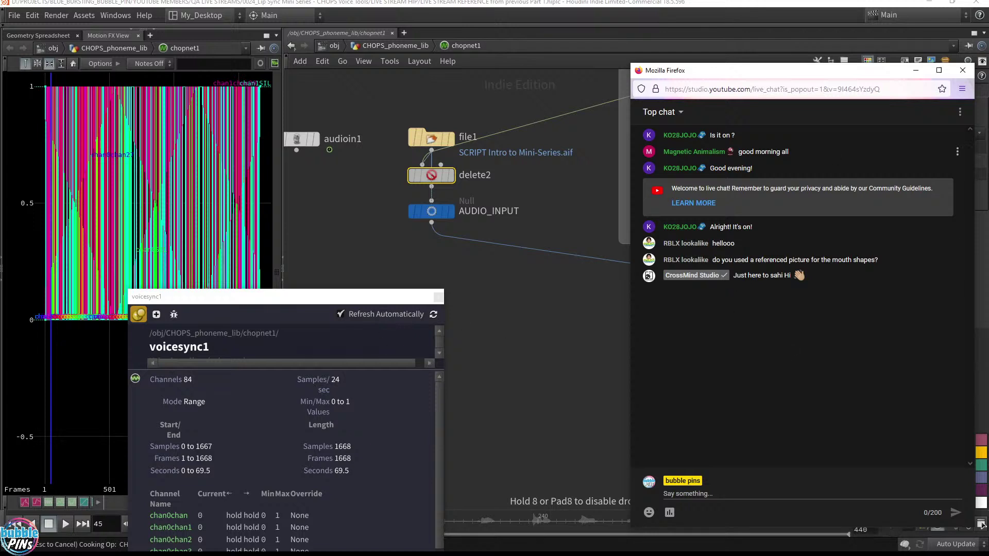
{"action": "left_click", "coordinate": [914, 72]}
{"action": "key", "text": "Escape"}
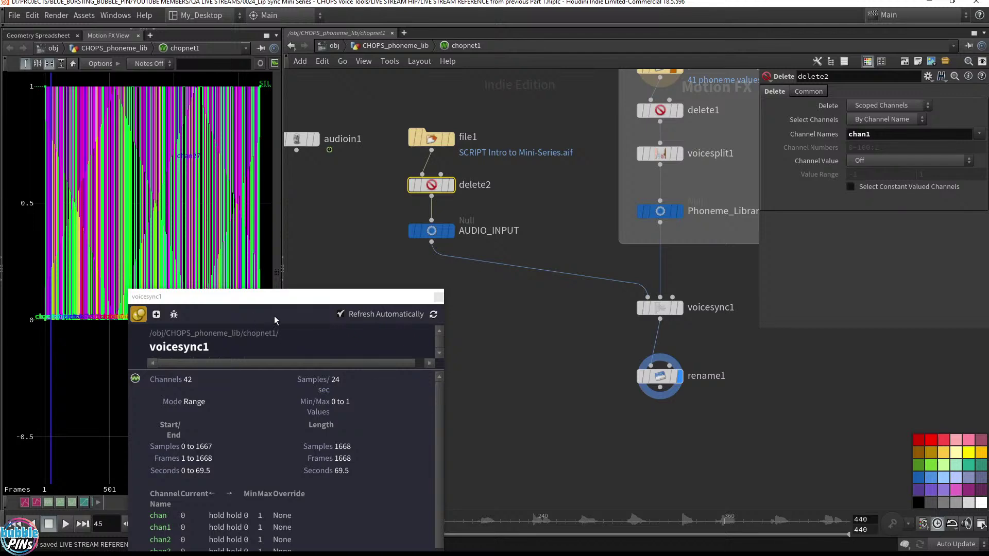
{"action": "left_click_drag", "start_coordinate": [277, 303], "coordinate": [522, 385]}
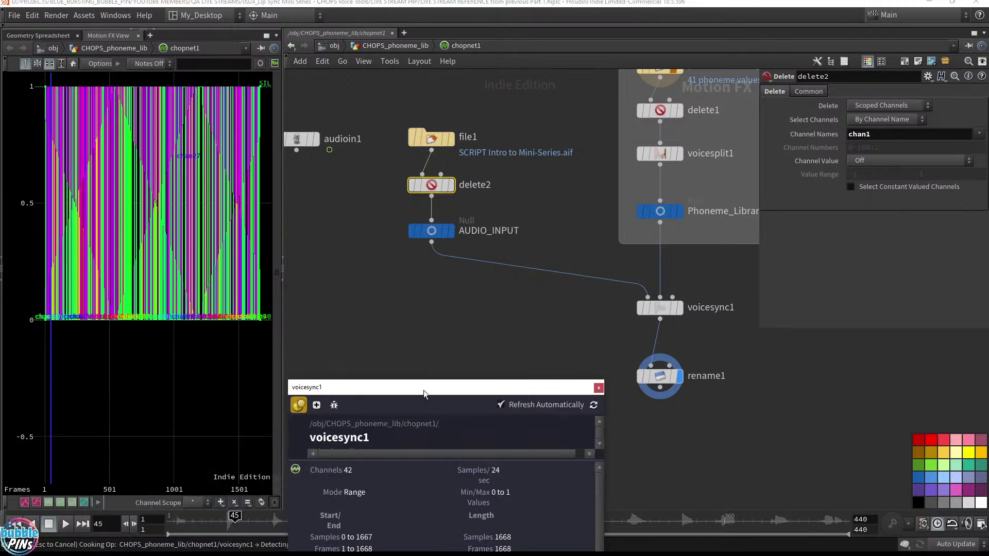
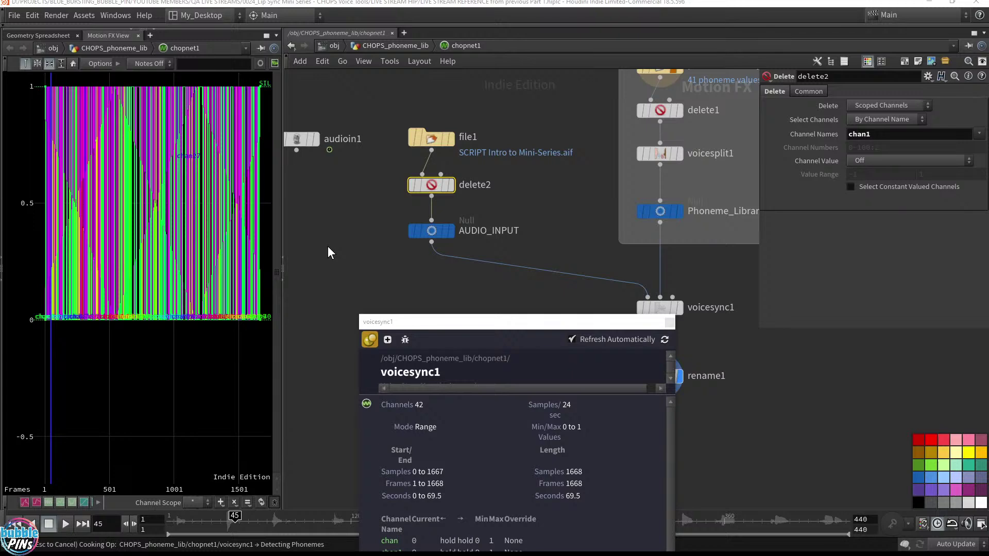
Interrupt the cooking and load "testing speech 2.aif" as file1's channel file.
{"action": "key", "text": "Escape"}
{"action": "left_click", "coordinate": [462, 142]}
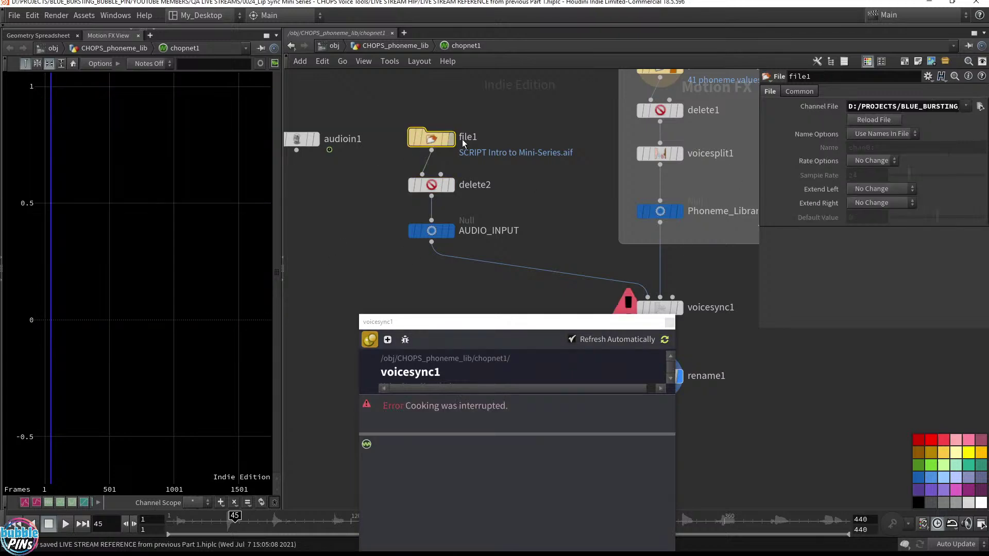
{"action": "left_click", "coordinate": [980, 106]}
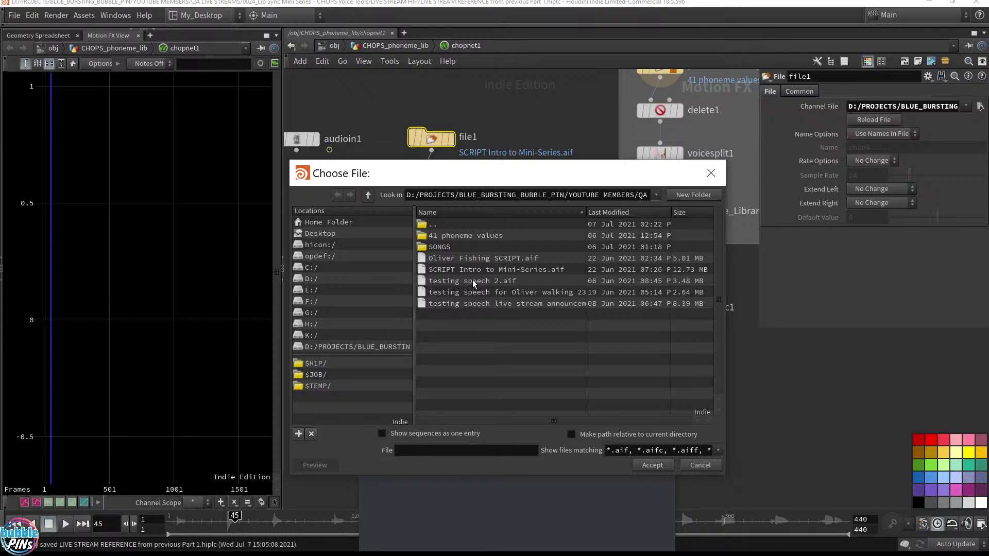
{"action": "key", "text": "Escape"}
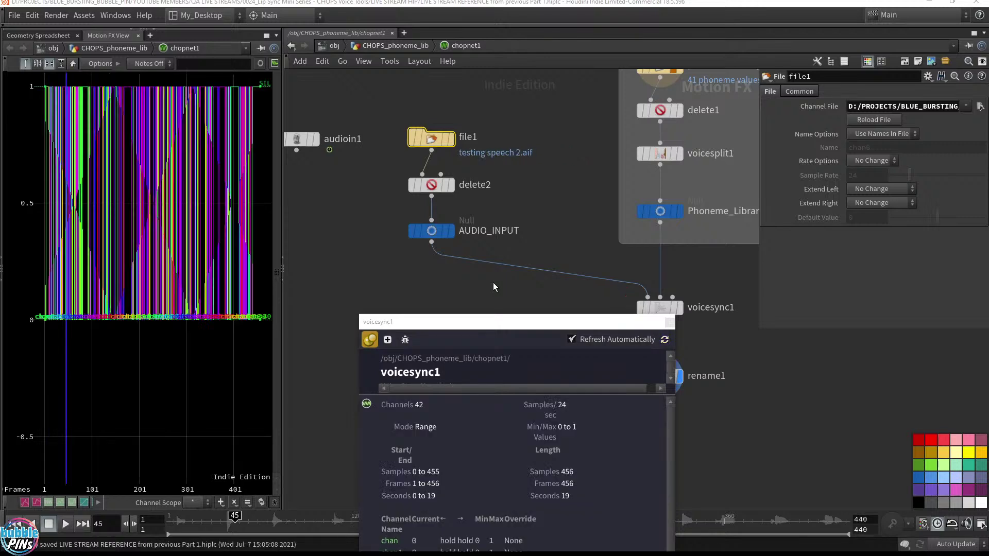
Close the pinned voicesync1 info window and examine voicesync1's channel names in a fresh node info.
{"action": "left_click_drag", "start_coordinate": [477, 326], "coordinate": [278, 82]}
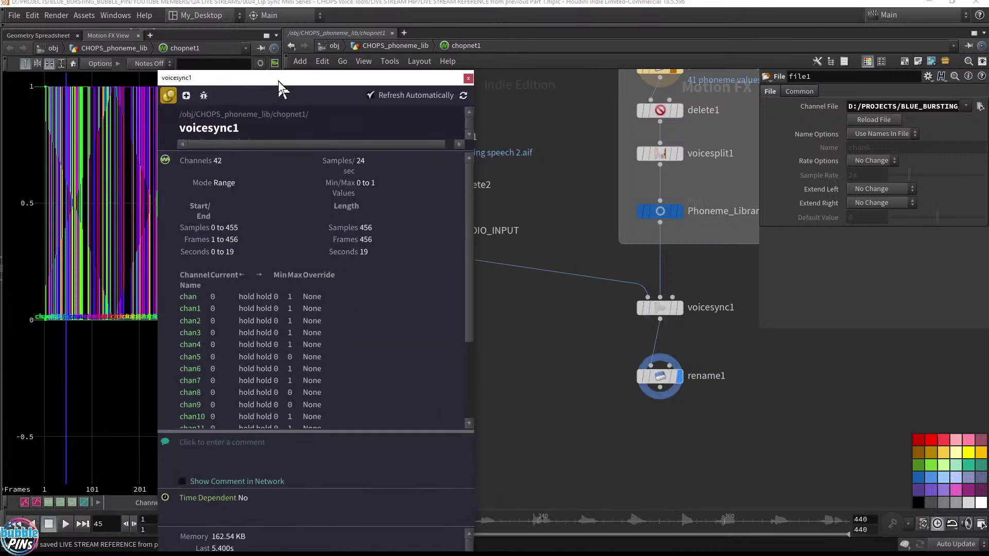
{"action": "left_click", "coordinate": [465, 78]}
{"action": "middle_click_drag", "start_coordinate": [571, 311], "coordinate": [409, 330]}
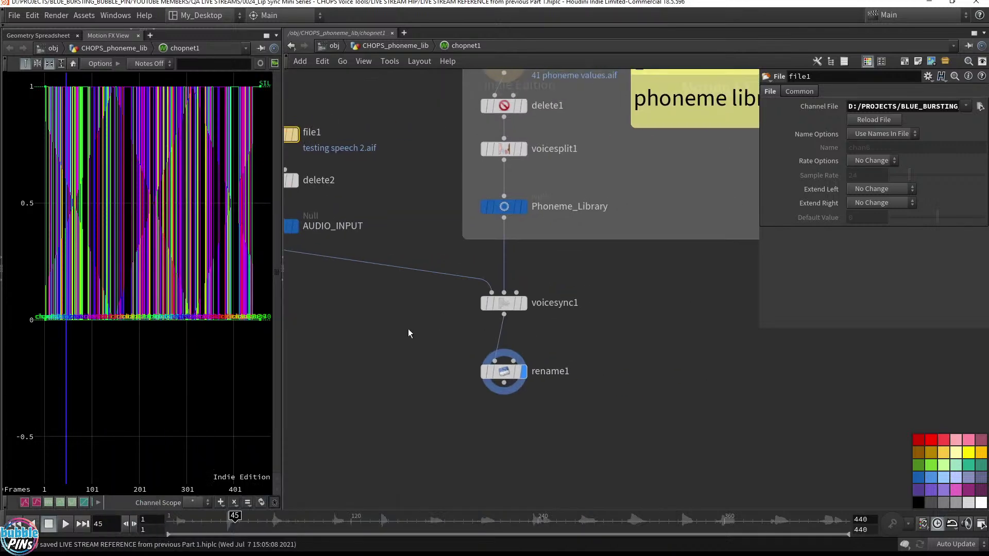
{"action": "left_click", "coordinate": [505, 305]}
{"action": "left_click", "coordinate": [468, 303]}
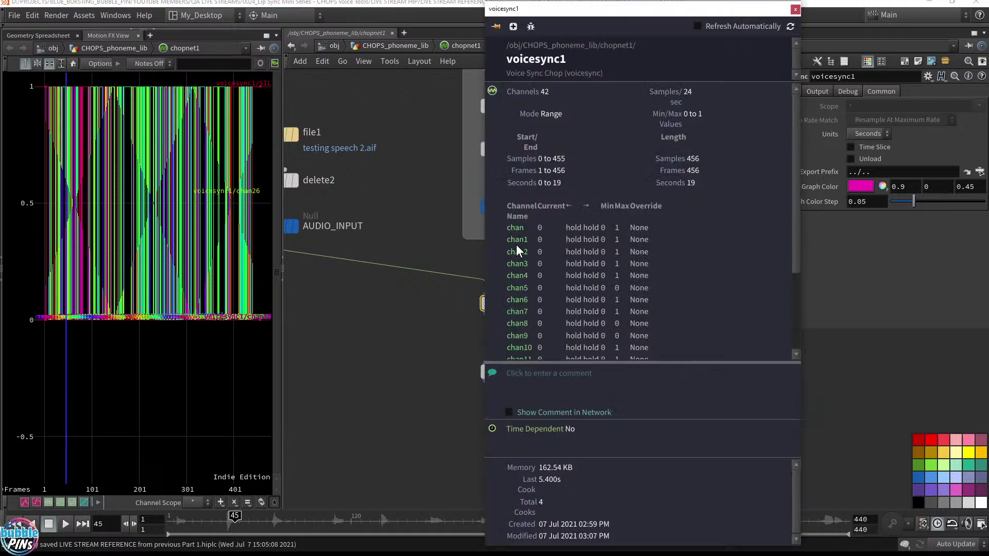
{"action": "scroll", "coordinate": [523, 288], "scroll_direction": "down", "scroll_amount": 3}
Review delete2's parameters and check the name of the first channel in voicesync1's node info.
{"action": "middle_click_drag", "start_coordinate": [390, 353], "coordinate": [552, 406]}
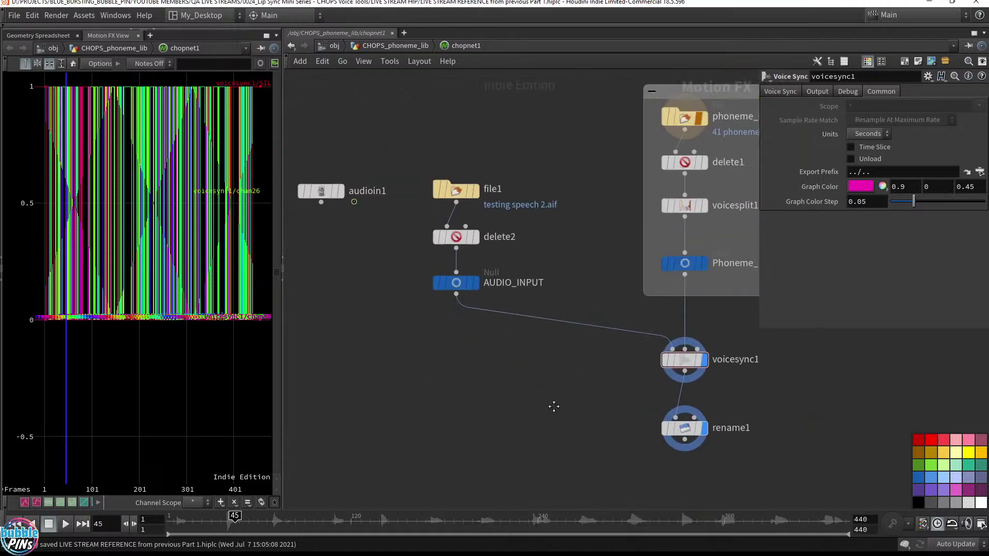
{"action": "middle_click_drag", "start_coordinate": [513, 181], "coordinate": [373, 166]}
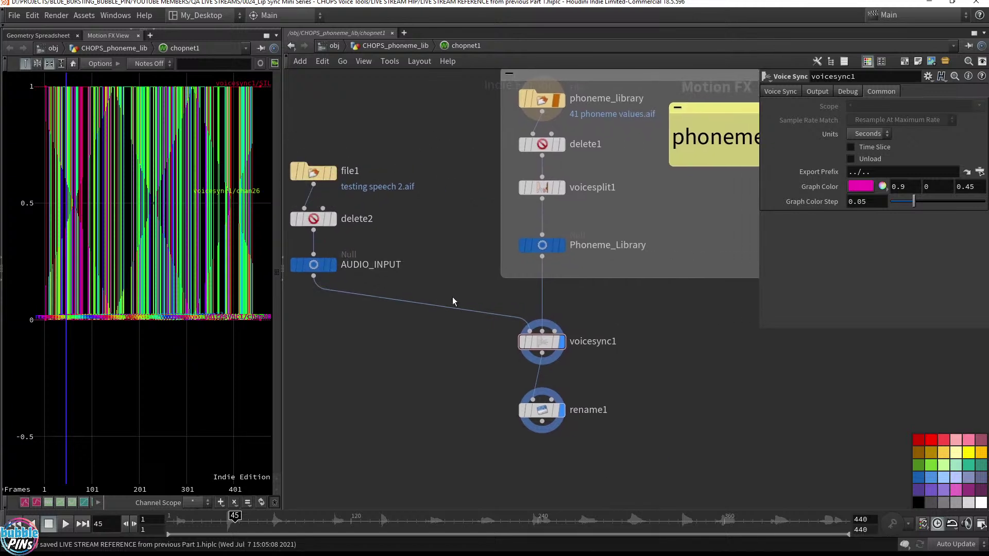
{"action": "middle_click_drag", "start_coordinate": [299, 201], "coordinate": [327, 202]}
{"action": "left_click", "coordinate": [341, 218]}
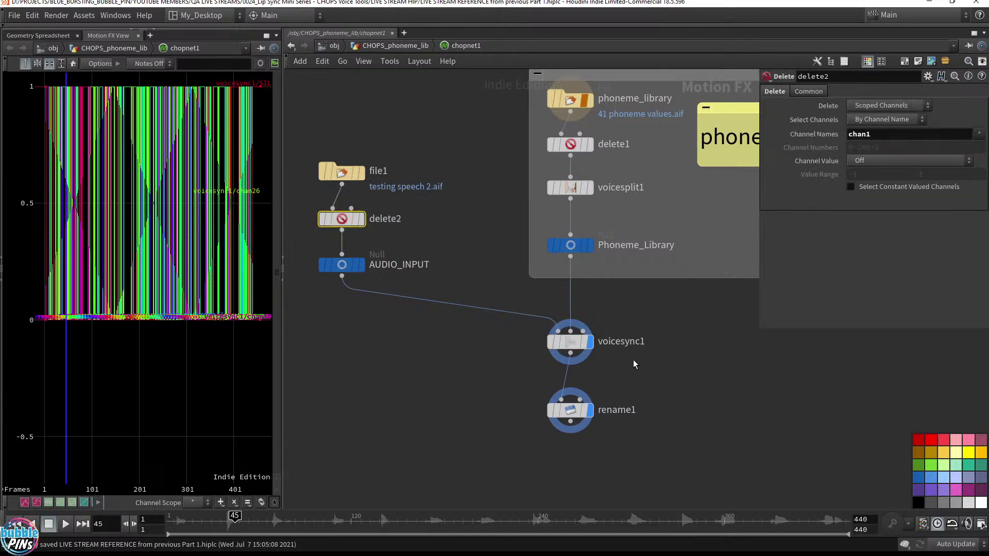
{"action": "left_click_drag", "start_coordinate": [638, 363], "coordinate": [532, 314]}
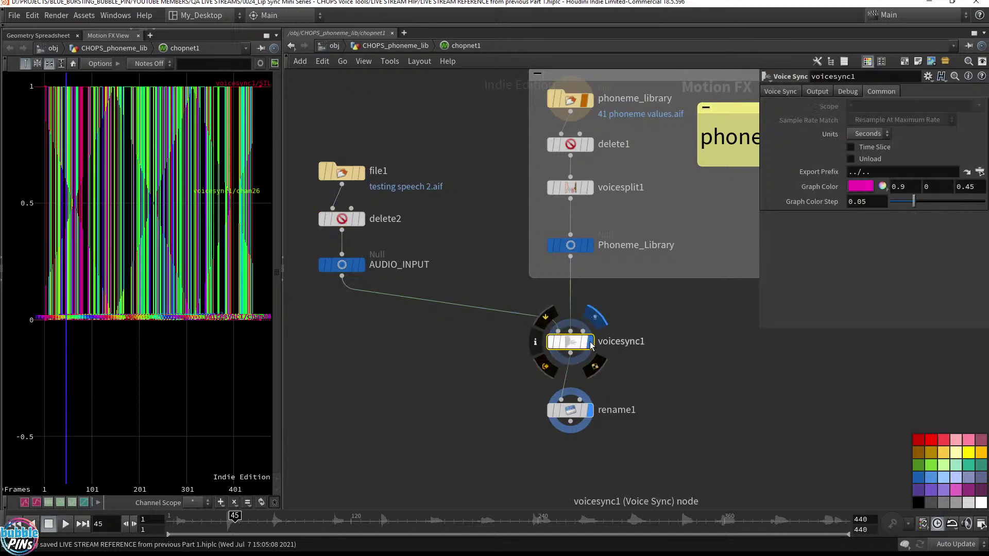
{"action": "left_click", "coordinate": [537, 342]}
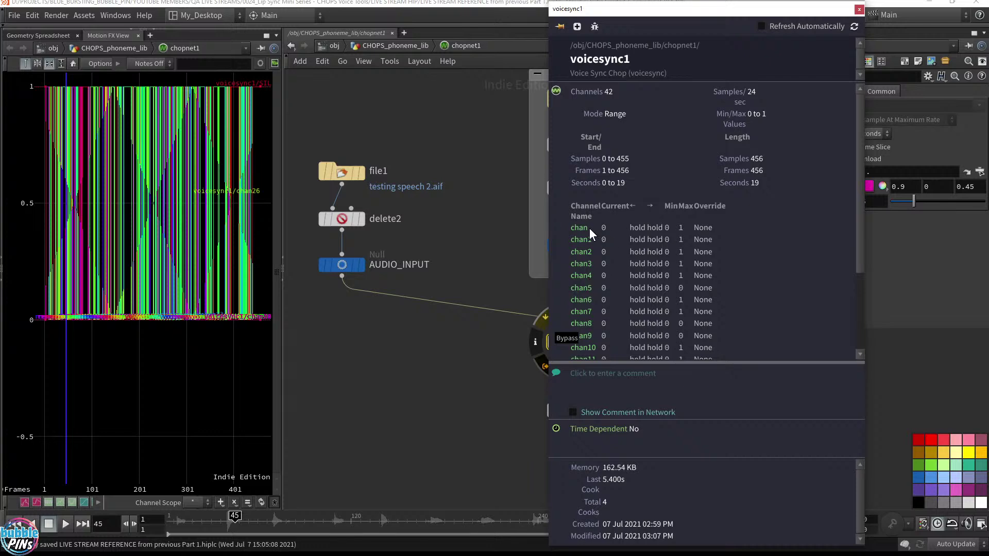
{"action": "left_click", "coordinate": [408, 344]}
Turn off voicesync1's display so only rename1 is displayed, and review rename1's From and To patterns.
{"action": "middle_click_drag", "start_coordinate": [455, 415], "coordinate": [399, 379]}
{"action": "left_click", "coordinate": [535, 312]}
{"action": "left_click_drag", "start_coordinate": [394, 402], "coordinate": [601, 346]}
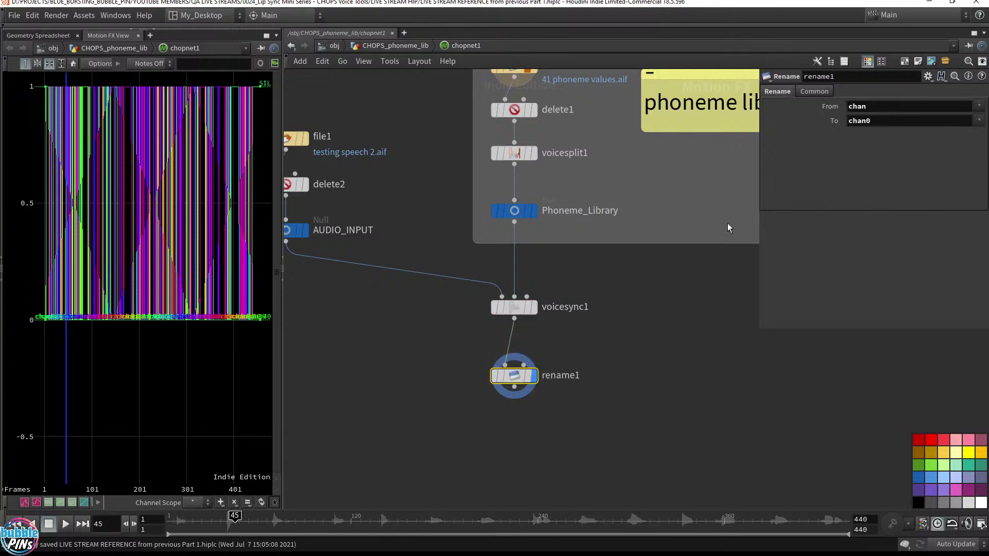
{"action": "left_click", "coordinate": [887, 110]}
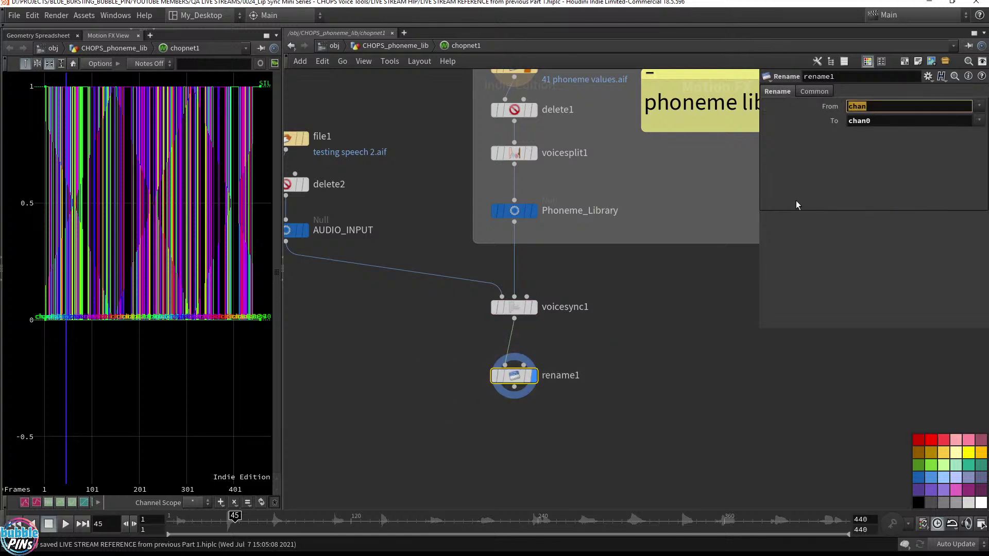
{"action": "key", "text": "Tab"}
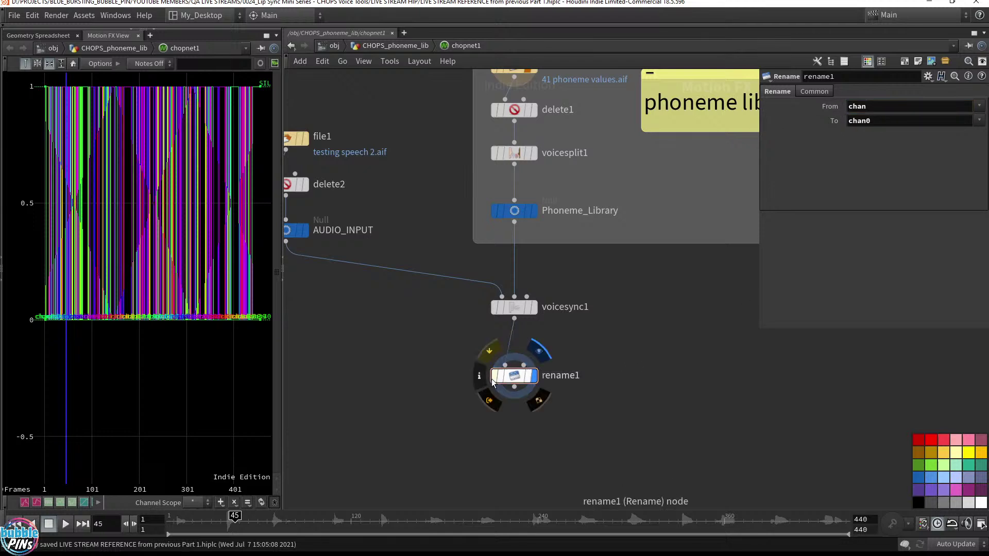
Check the renamed channel list in rename1's node info and save the scene.
{"action": "left_click", "coordinate": [480, 377]}
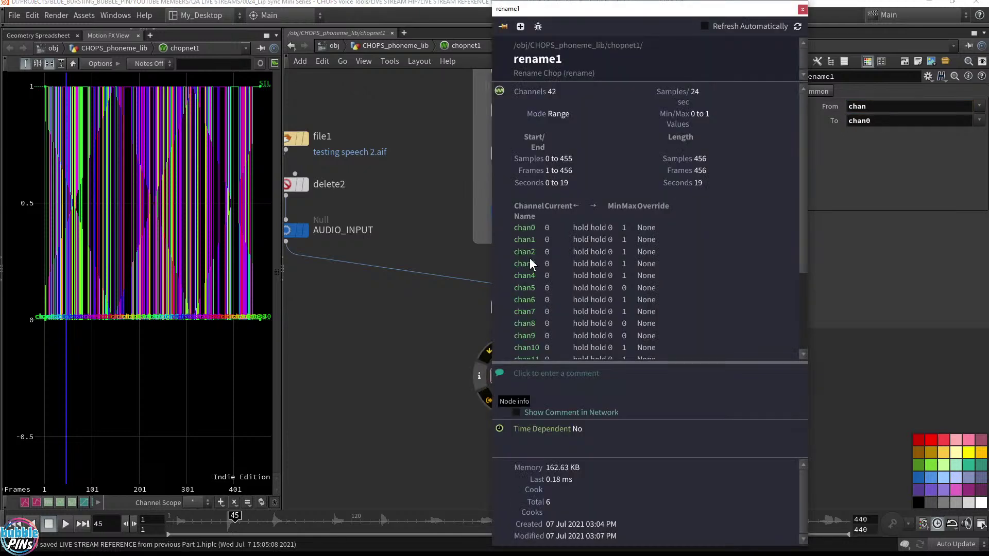
{"action": "scroll", "coordinate": [536, 284], "scroll_direction": "down", "scroll_amount": 4}
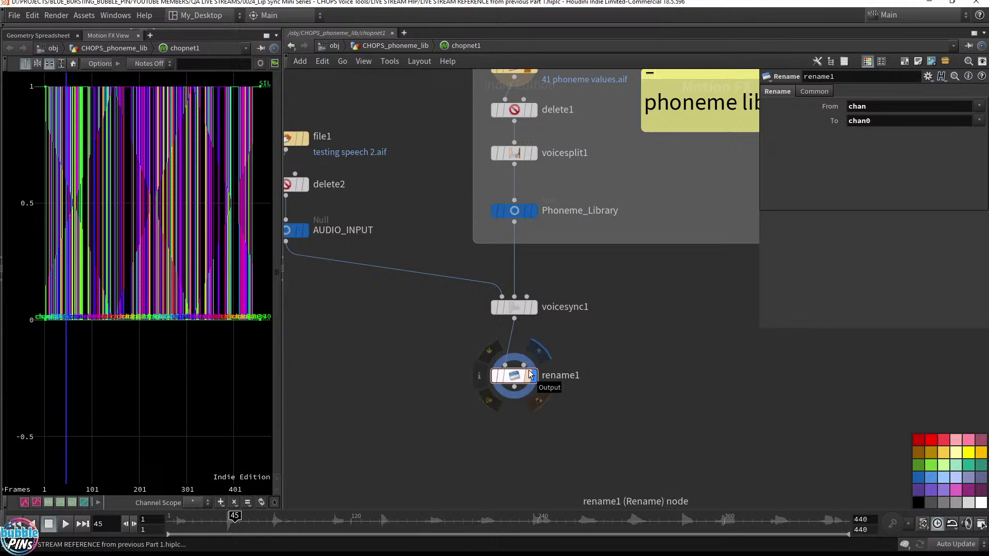
{"action": "key", "text": "ctrl+s"}
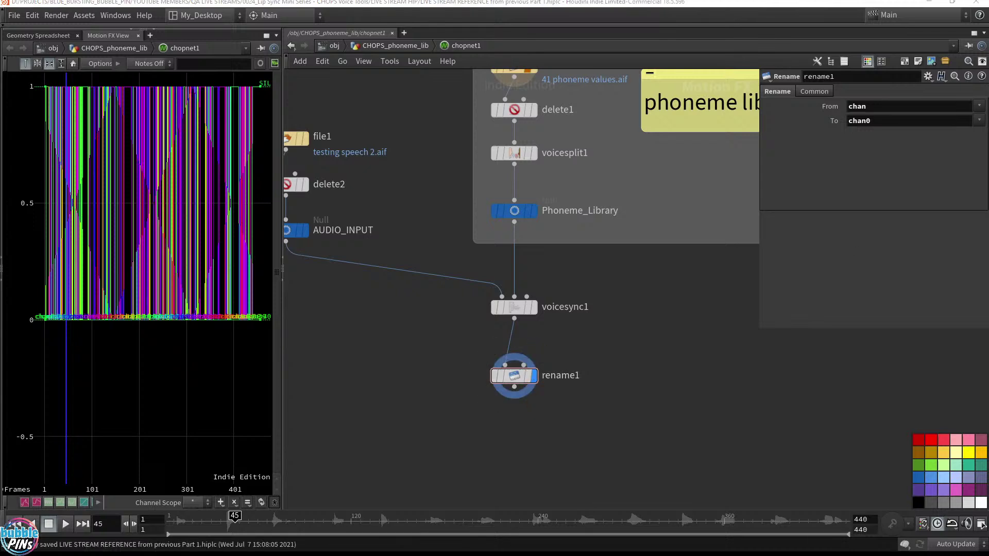
Check rename1's channel list in its node info and move rename1 closer beneath voicesync1.
{"action": "middle_click_drag", "start_coordinate": [130, 173], "coordinate": [140, 251]}
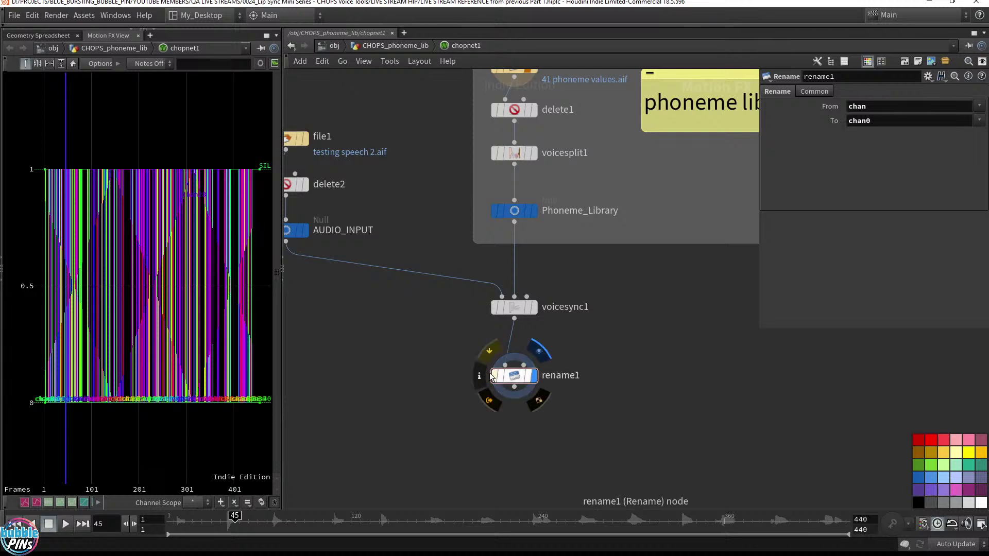
{"action": "left_click", "coordinate": [479, 375]}
{"action": "scroll", "coordinate": [586, 304], "scroll_direction": "down", "scroll_amount": 10}
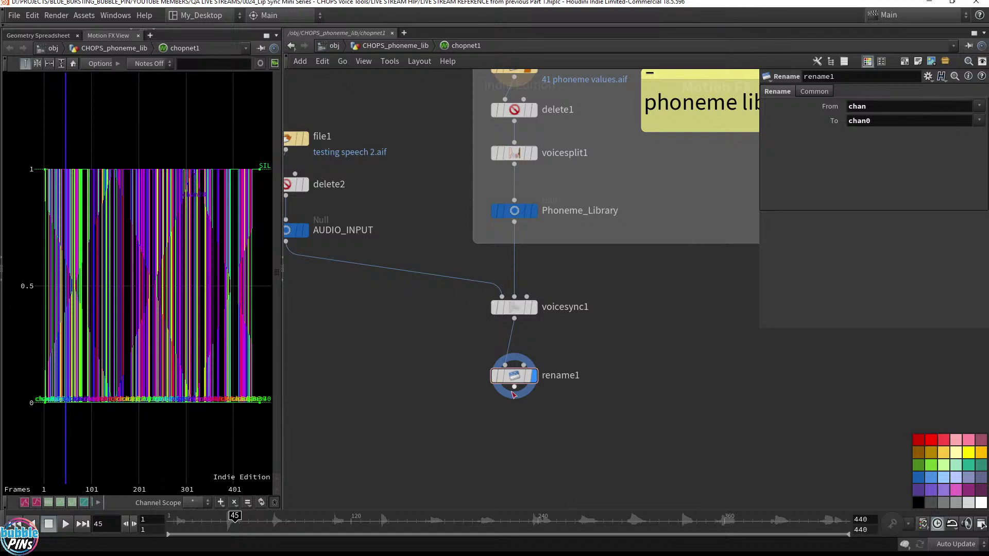
{"action": "left_click_drag", "start_coordinate": [515, 378], "coordinate": [515, 363]}
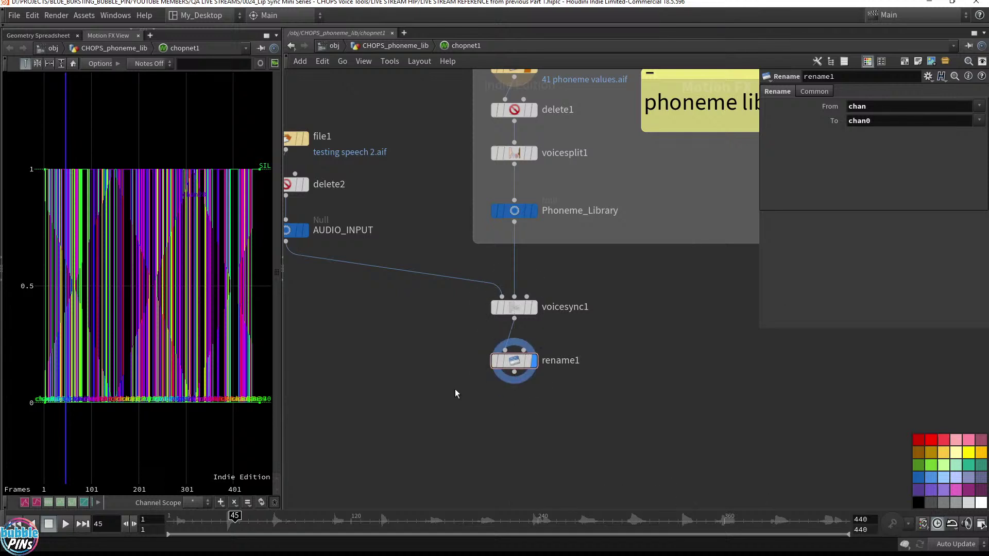
Add a Delete node wired from rename1's output, place it below rename1, and make it the displayed node.
{"action": "left_click_drag", "start_coordinate": [527, 384], "coordinate": [626, 437]}
{"action": "key", "text": "Tab"}
{"action": "type", "text": "de"}
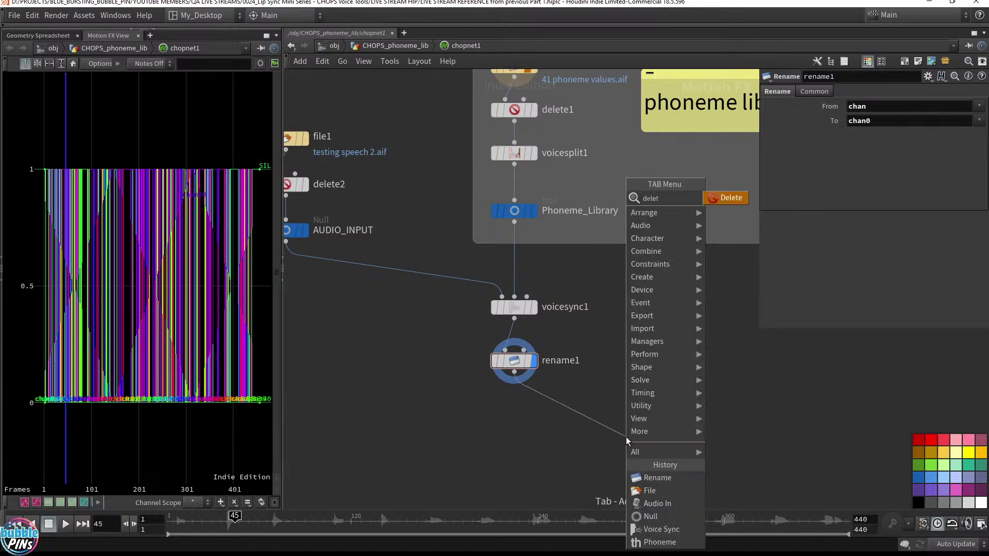
{"action": "key", "text": "Return"}
{"action": "left_click", "coordinate": [626, 436]}
{"action": "left_click_drag", "start_coordinate": [626, 436], "coordinate": [606, 416]}
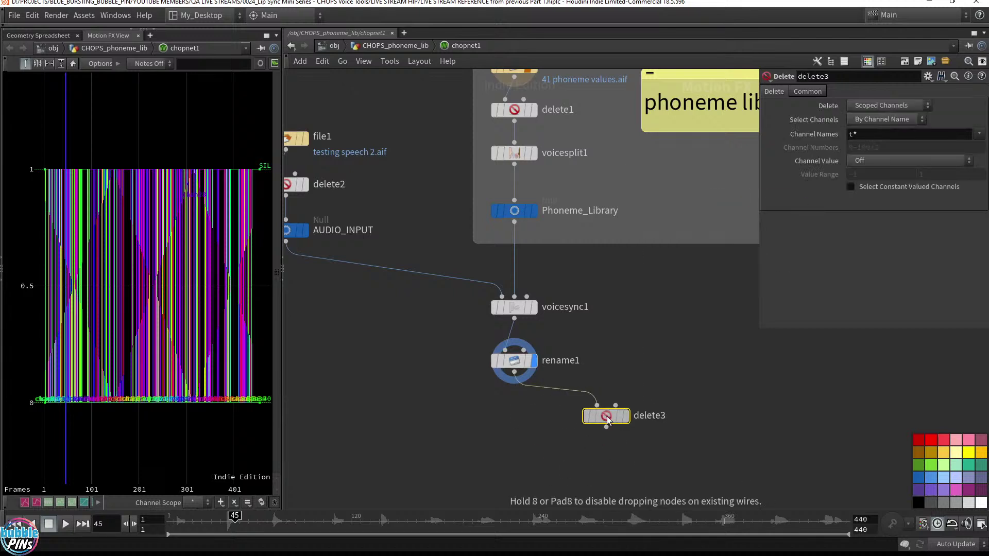
{"action": "mouse_move", "coordinate": [537, 363]}
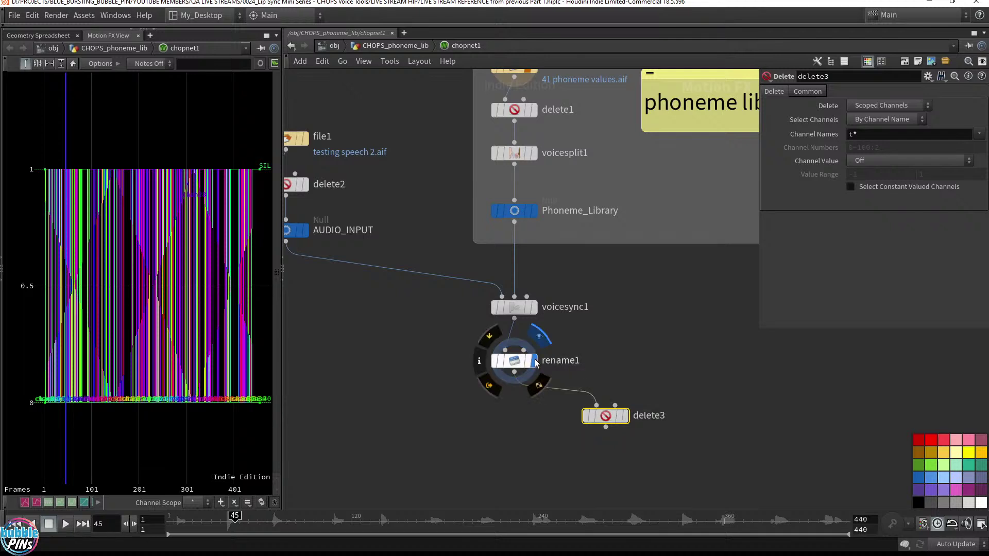
{"action": "left_click", "coordinate": [625, 416]}
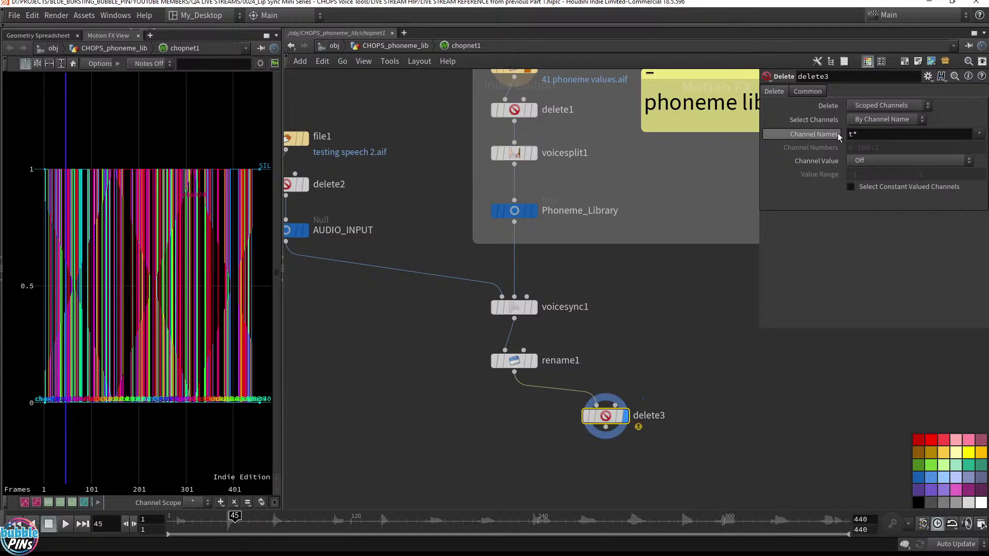
Set delete3's channel names to chan0 and have it delete Non-scoped Channels, and check the chan0 curve in the graph.
{"action": "double_click", "coordinate": [853, 134]}
{"action": "type", "text": "chan"}
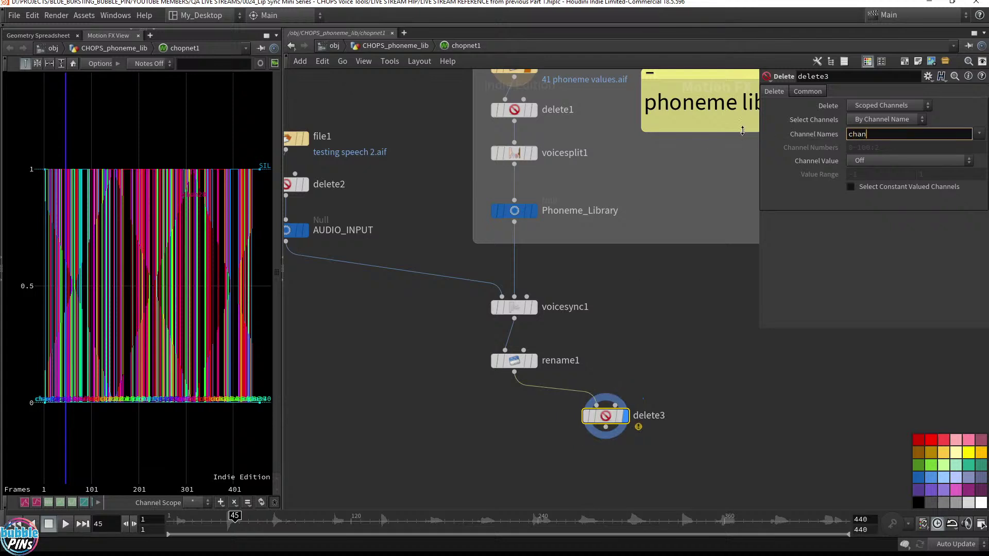
{"action": "type", "text": "0"}
{"action": "key", "text": "Return"}
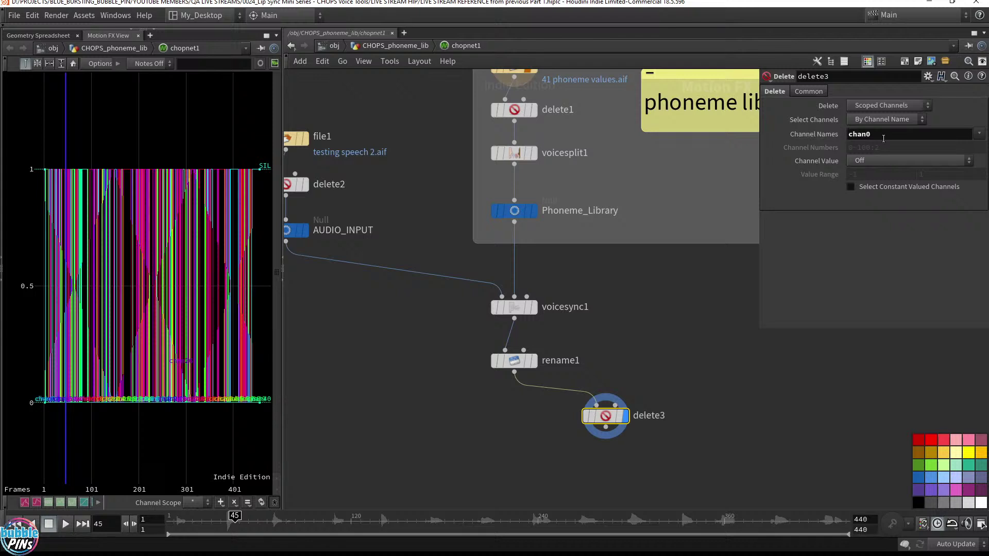
{"action": "left_click", "coordinate": [883, 138]}
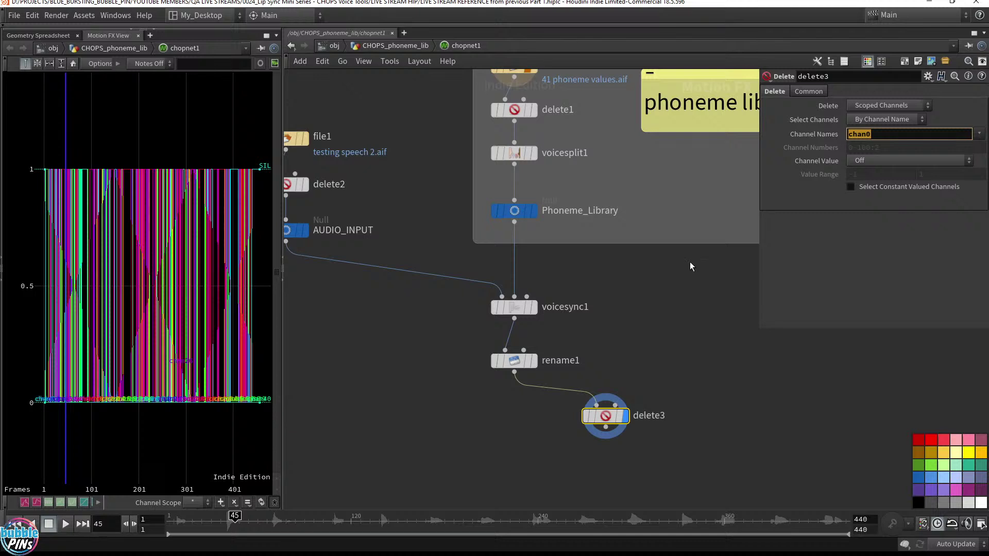
{"action": "left_click", "coordinate": [876, 105]}
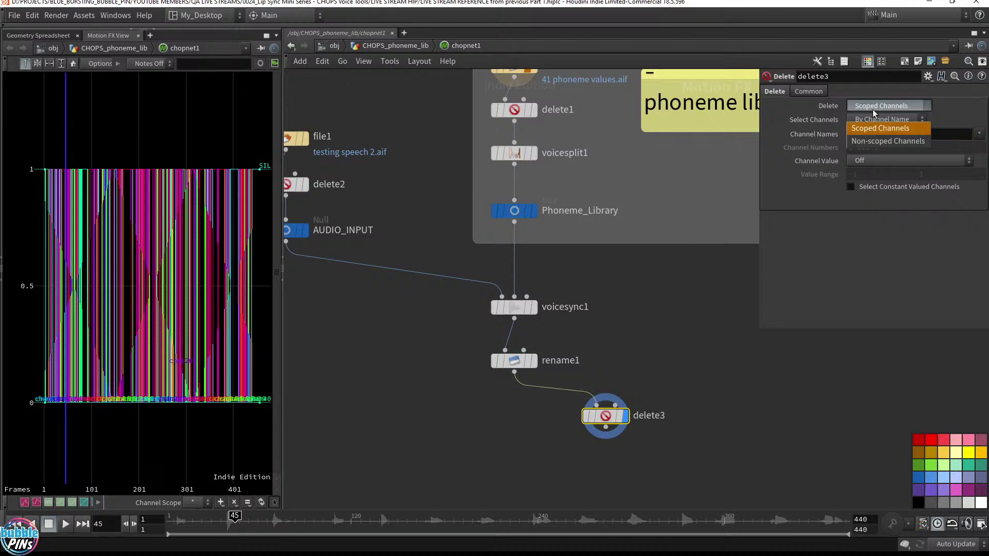
{"action": "left_click", "coordinate": [872, 142]}
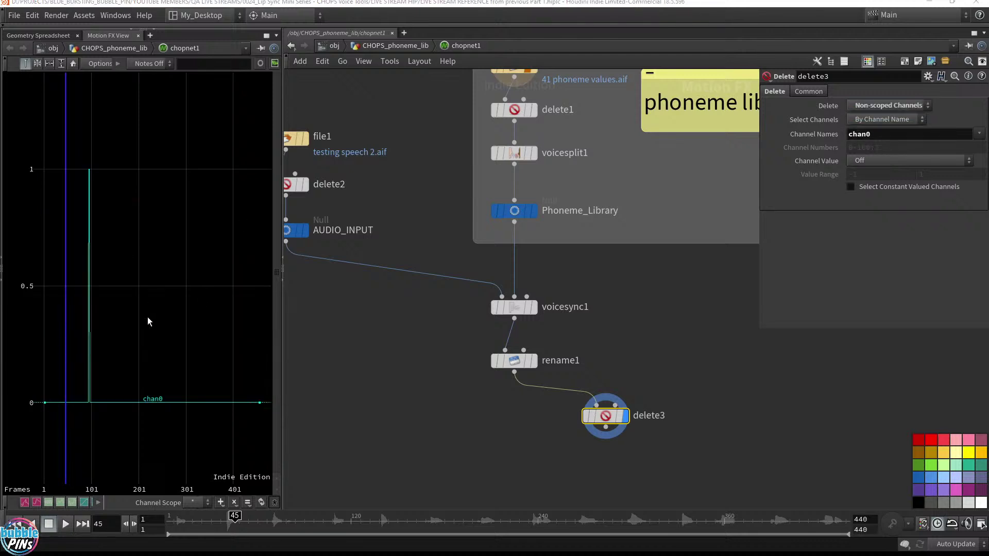
{"action": "left_click_drag", "start_coordinate": [558, 460], "coordinate": [664, 397]}
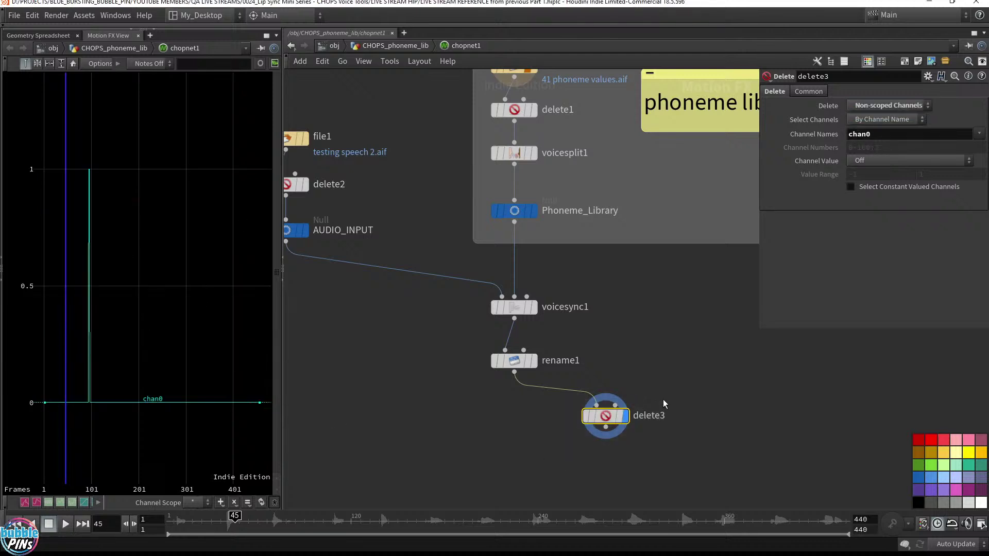
{"action": "scroll", "coordinate": [81, 287], "scroll_direction": "down", "scroll_amount": 5}
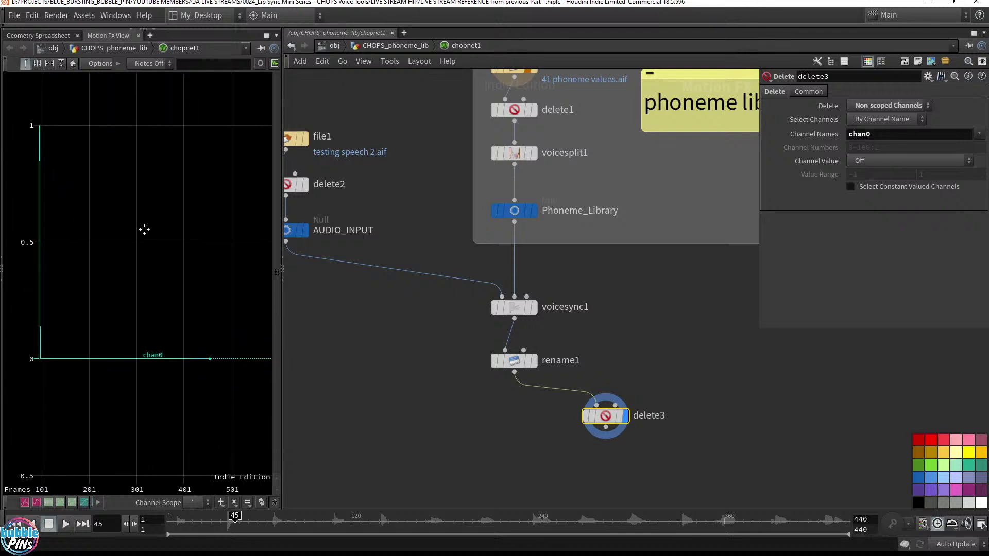
{"action": "scroll", "coordinate": [166, 239], "scroll_direction": "up", "scroll_amount": 3}
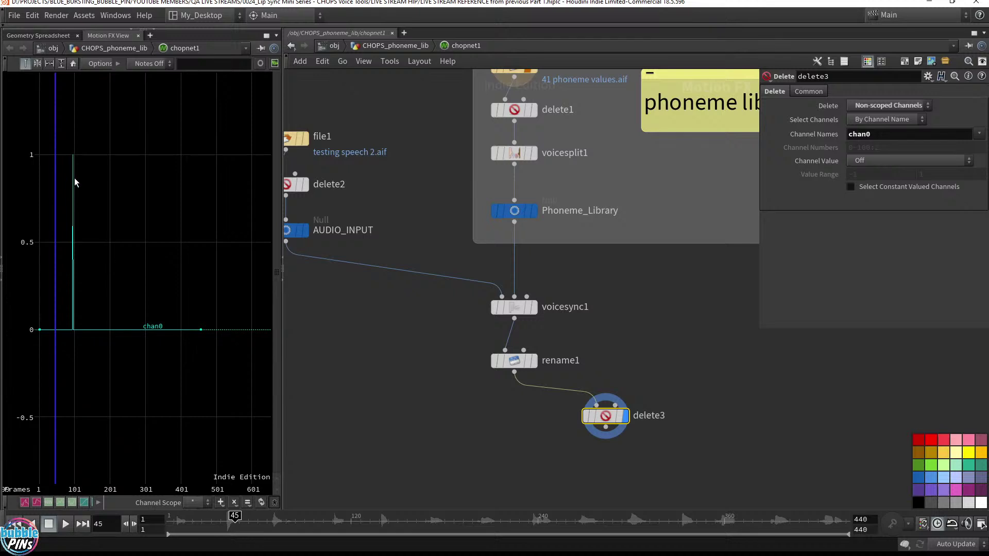
{"action": "key", "text": "h"}
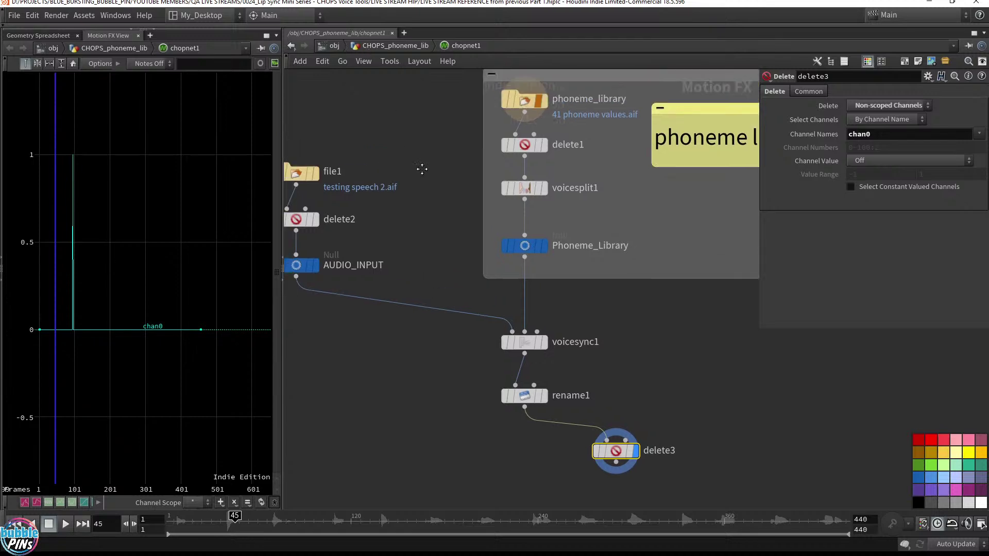
Go into Character_Lip_Sync and open Facial_Phoneme_for_CHOPS1's parameters with the phoneme word list in a separate window.
{"action": "left_click", "coordinate": [378, 45]}
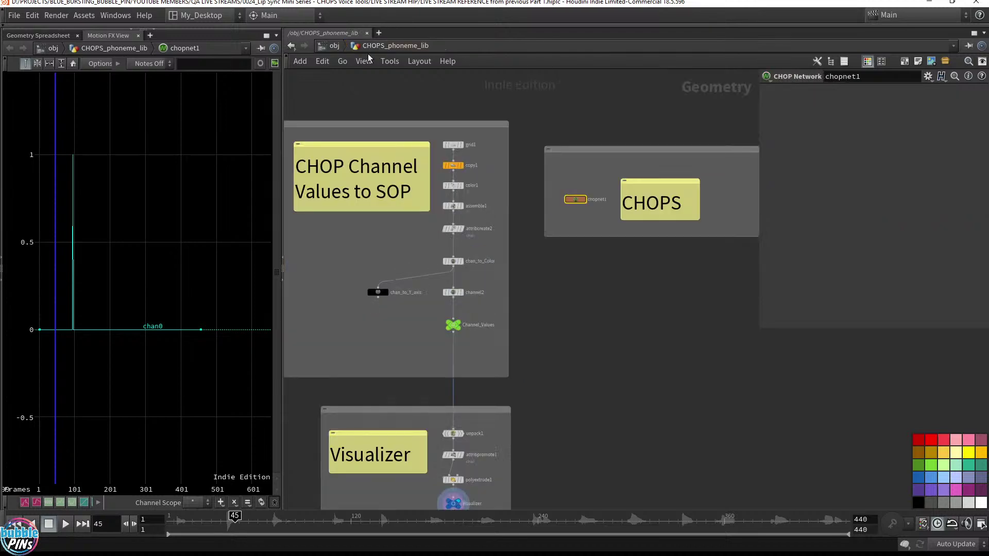
{"action": "left_click", "coordinate": [336, 46]}
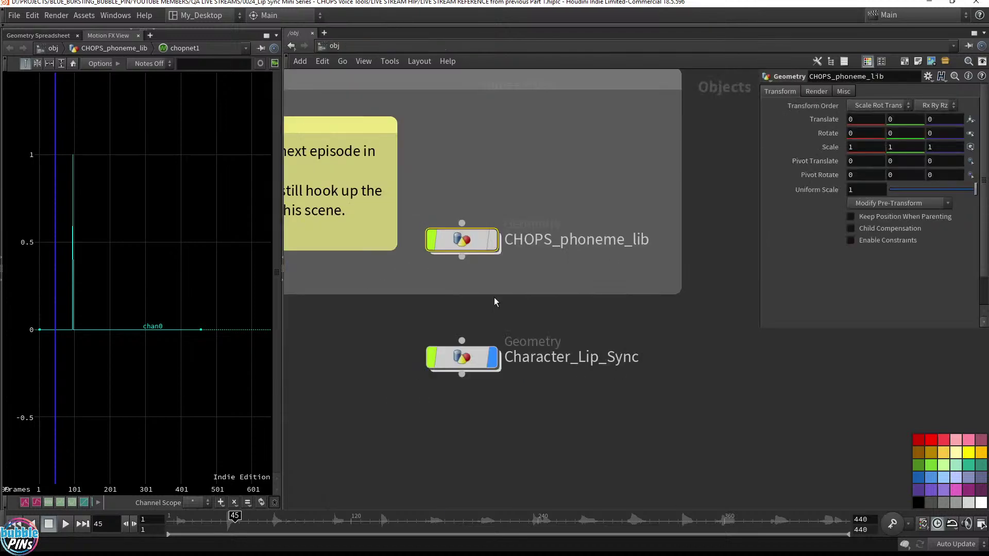
{"action": "double_click", "coordinate": [463, 357]}
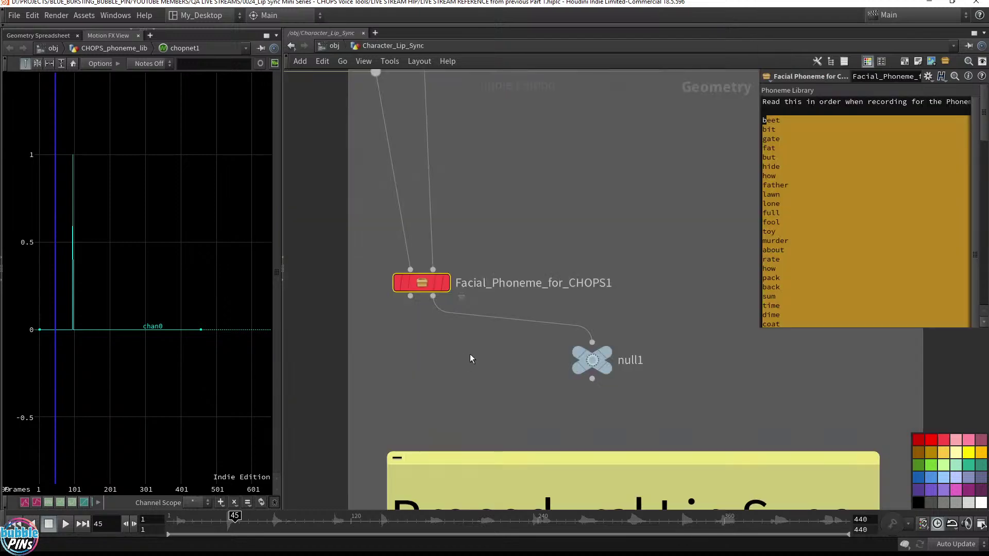
{"action": "right_click", "coordinate": [426, 278]}
{"action": "left_click", "coordinate": [560, 344]}
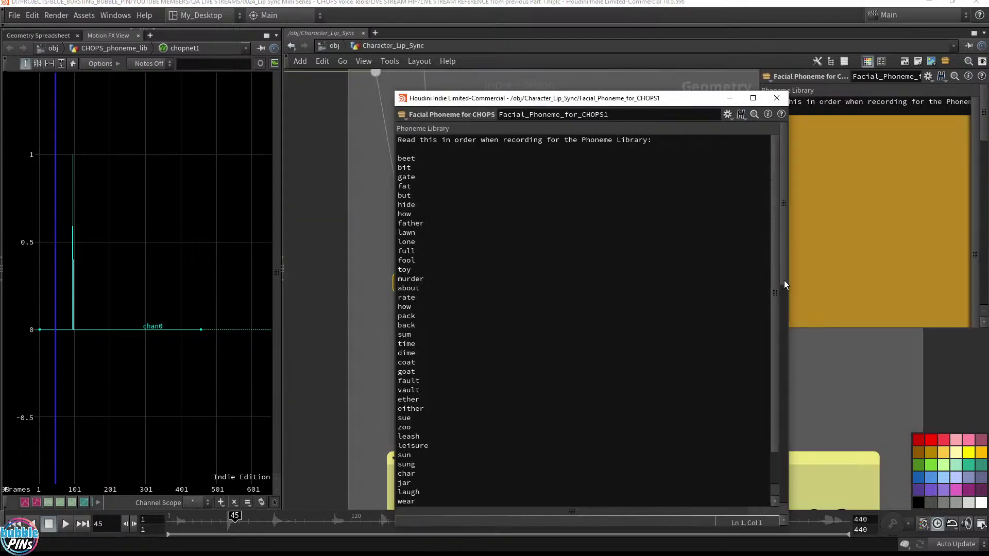
Return to chopnet1 inside CHOPS_phoneme_lib, keep the phoneme list window beside the network, and highlight the word beet.
{"action": "left_click", "coordinate": [329, 47]}
{"action": "left_click_drag", "start_coordinate": [435, 98], "coordinate": [264, 312]}
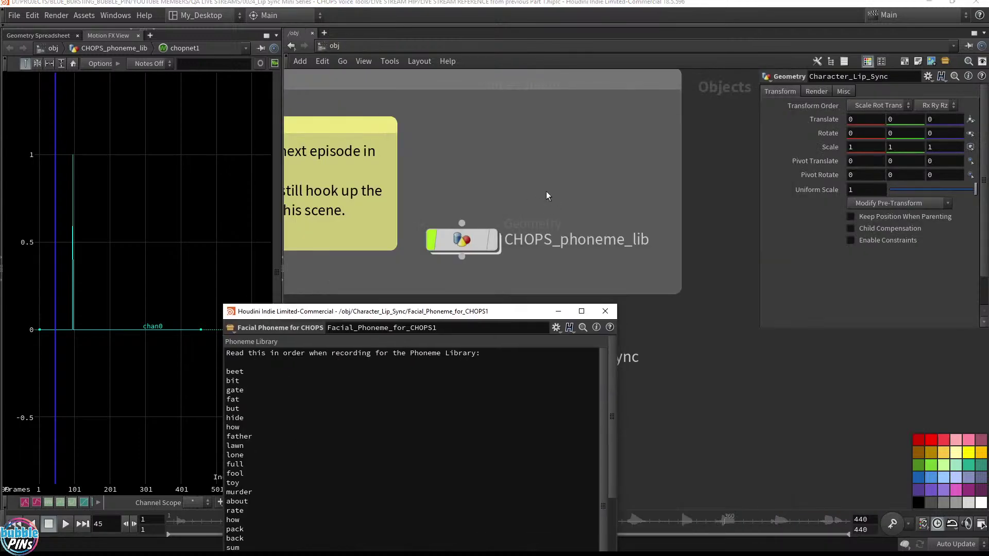
{"action": "double_click", "coordinate": [471, 237]}
{"action": "left_click_drag", "start_coordinate": [402, 311], "coordinate": [813, 270]}
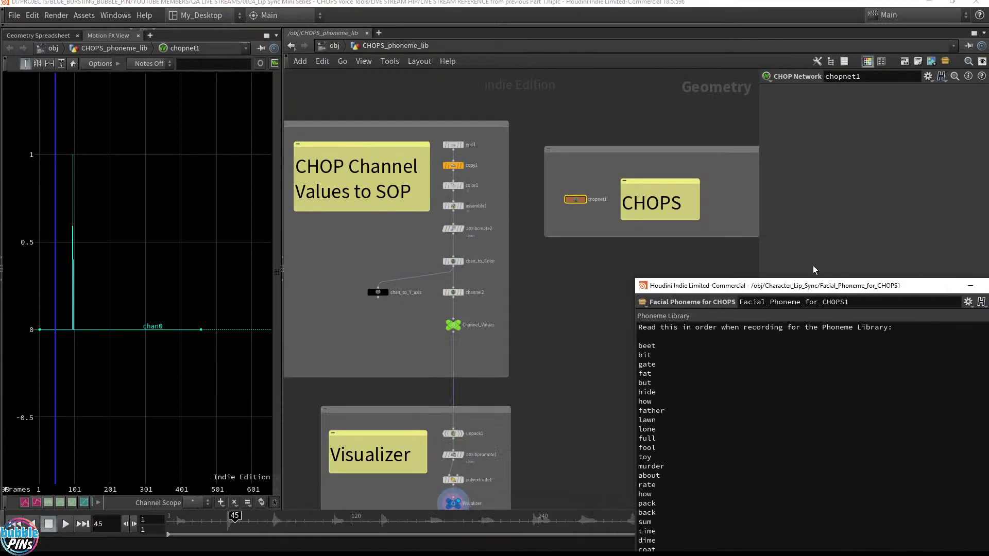
{"action": "double_click", "coordinate": [576, 199]}
{"action": "left_click_drag", "start_coordinate": [735, 287], "coordinate": [791, 239]}
{"action": "double_click", "coordinate": [722, 297]}
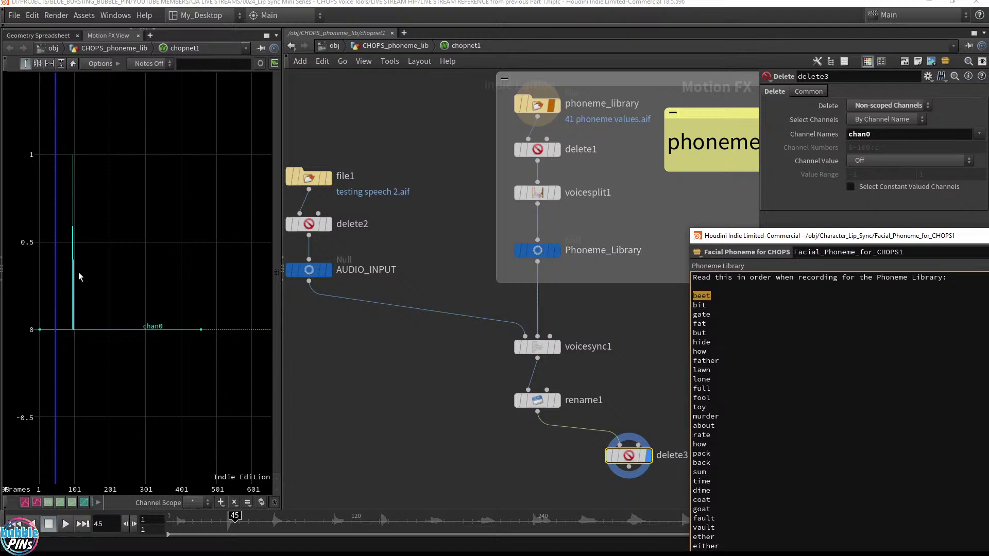
Select the file1 node and move the playhead to frame 88, just before the chan0 spike.
{"action": "middle_click_drag", "start_coordinate": [327, 143], "coordinate": [342, 155]}
{"action": "left_click_drag", "start_coordinate": [375, 157], "coordinate": [295, 210]}
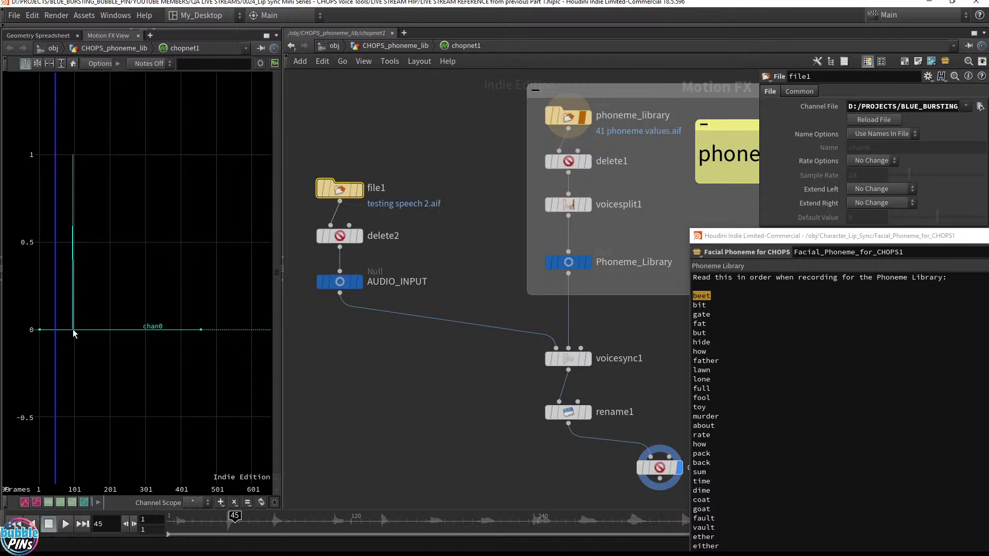
{"action": "left_click_drag", "start_coordinate": [234, 516], "coordinate": [302, 520]}
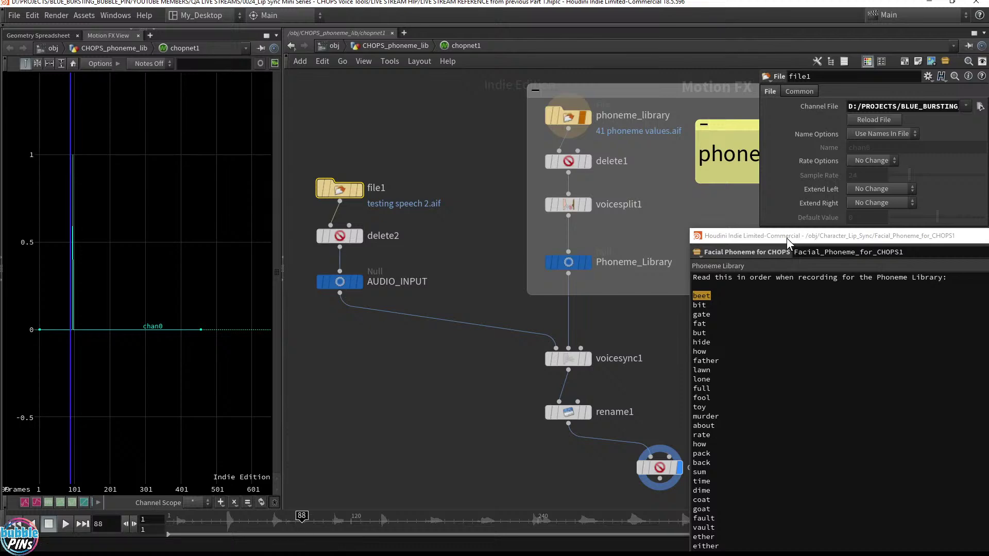
Set the scene audio to Realtime with testing speech 2.aif from the AUDIO ASSET folder as its file.
{"action": "left_click_drag", "start_coordinate": [787, 240], "coordinate": [378, 71]}
{"action": "left_click", "coordinate": [980, 524]}
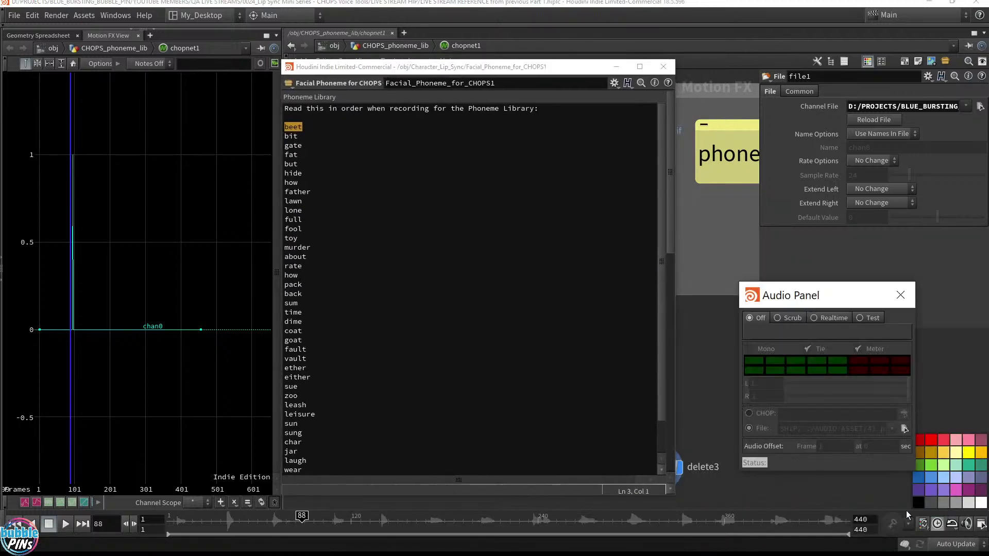
{"action": "left_click", "coordinate": [830, 318]}
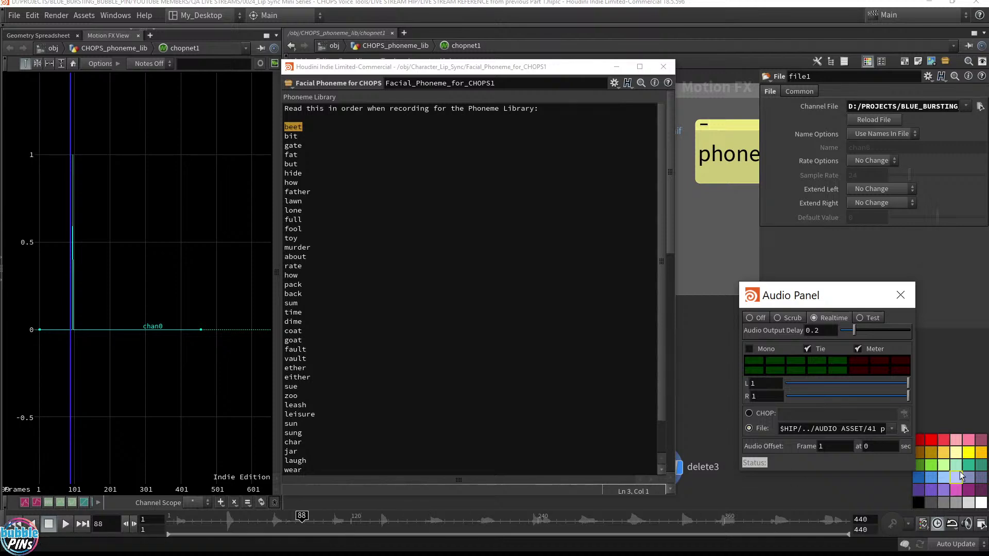
{"action": "left_click", "coordinate": [904, 429]}
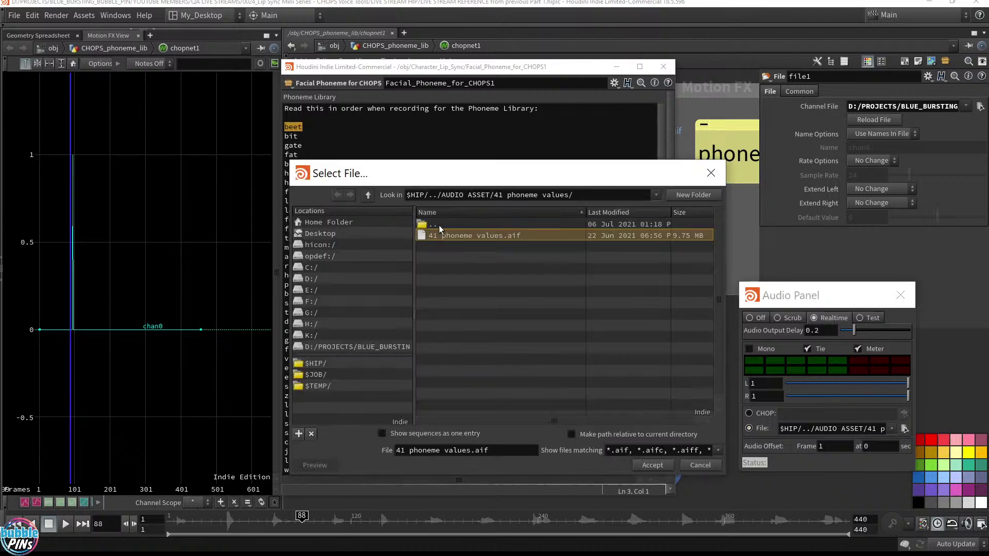
{"action": "double_click", "coordinate": [439, 225]}
{"action": "left_click", "coordinate": [487, 280]}
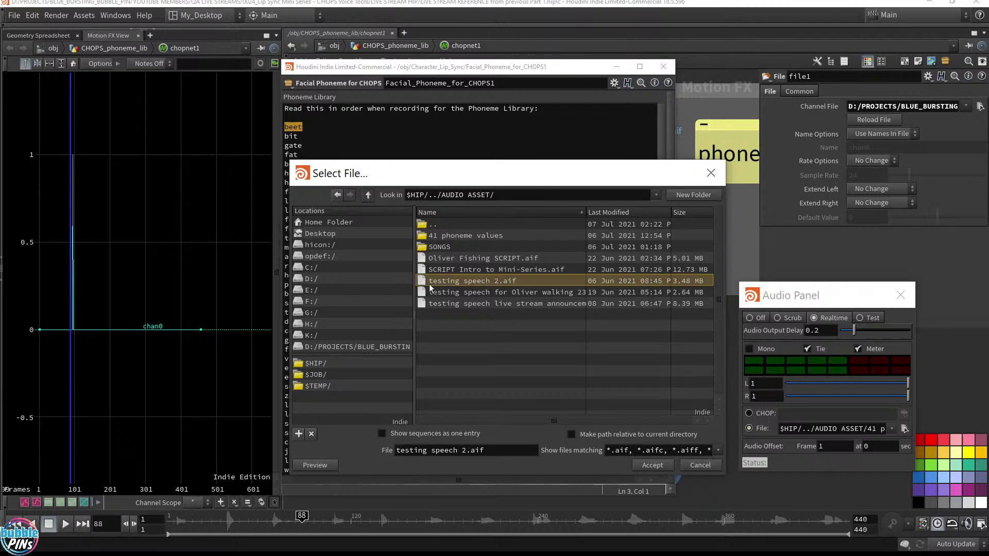
{"action": "left_click", "coordinate": [652, 465]}
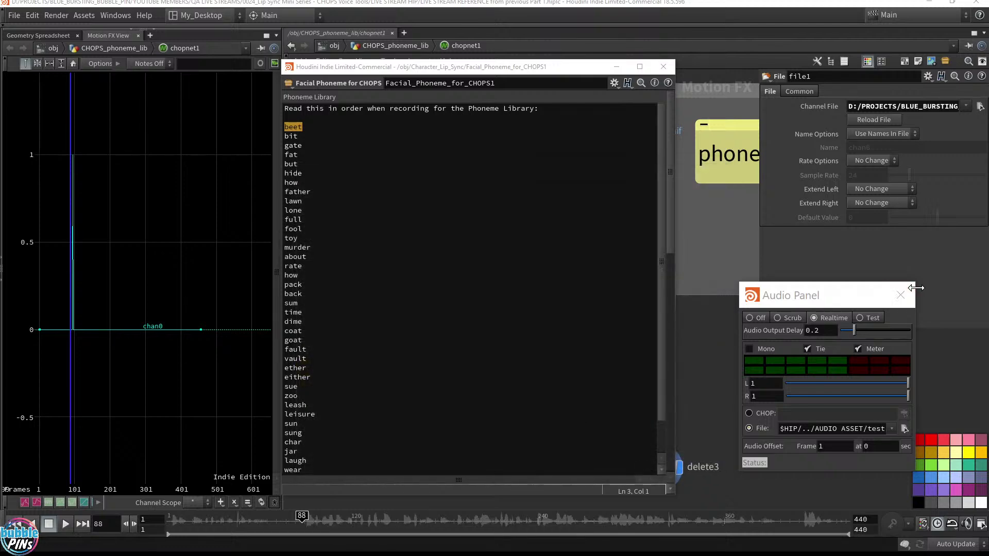
{"action": "left_click", "coordinate": [900, 295]}
Move the playhead to frame 94 at the chan0 spike and switch the scene audio to Off.
{"action": "left_click_drag", "start_coordinate": [465, 67], "coordinate": [836, 215]}
{"action": "left_click_drag", "start_coordinate": [304, 516], "coordinate": [312, 515]}
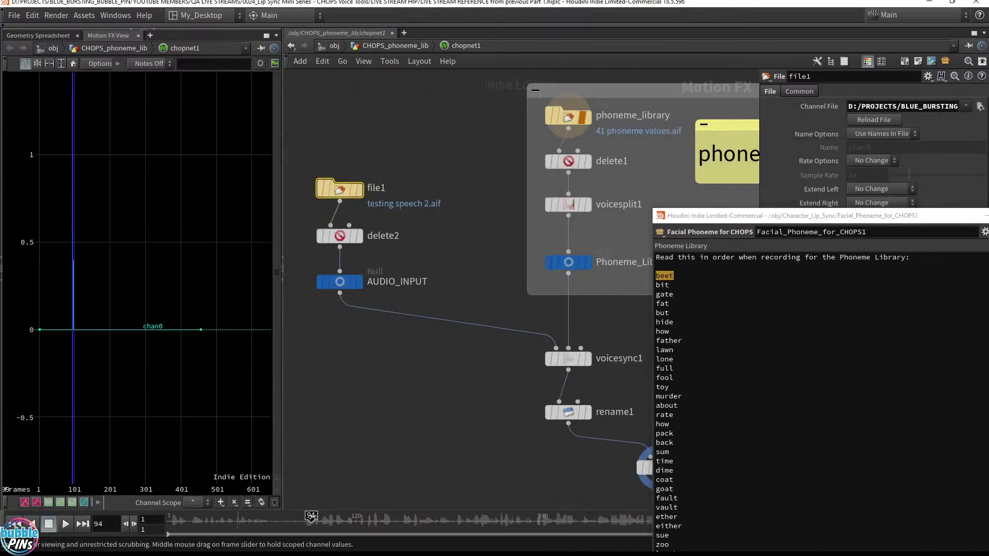
{"action": "left_click_drag", "start_coordinate": [769, 218], "coordinate": [446, 88]}
{"action": "left_click", "coordinate": [967, 525]}
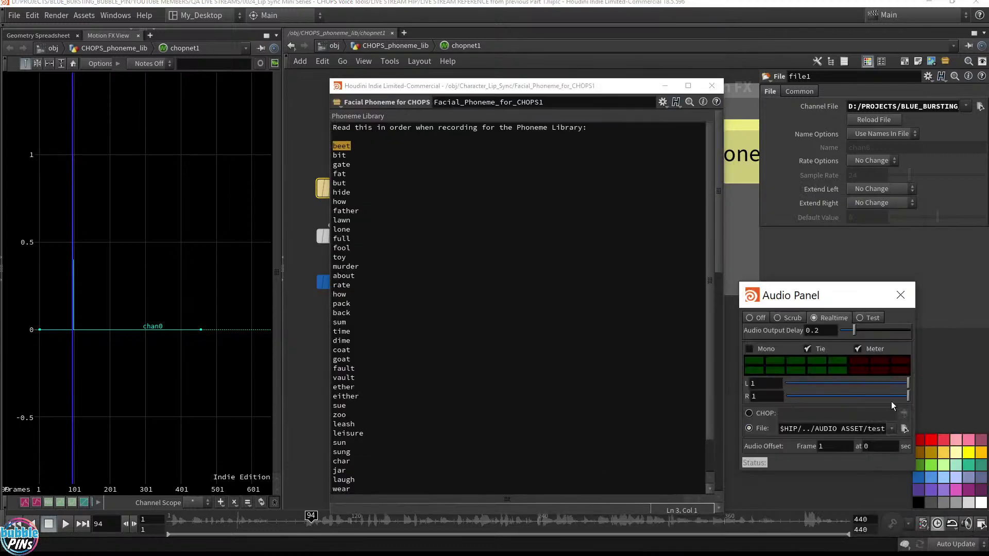
{"action": "left_click", "coordinate": [758, 319]}
{"action": "left_click", "coordinate": [900, 295]}
Move the phoneme list window aside from the network and minimize it.
{"action": "left_click_drag", "start_coordinate": [496, 88], "coordinate": [809, 134]}
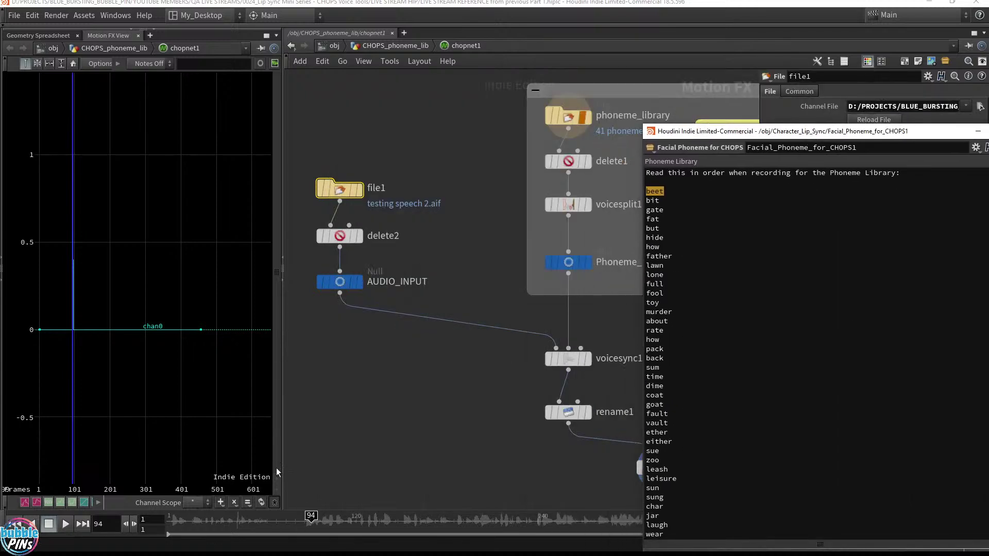
{"action": "middle_click_drag", "start_coordinate": [470, 423], "coordinate": [310, 384]}
{"action": "left_click_drag", "start_coordinate": [733, 137], "coordinate": [604, 133]}
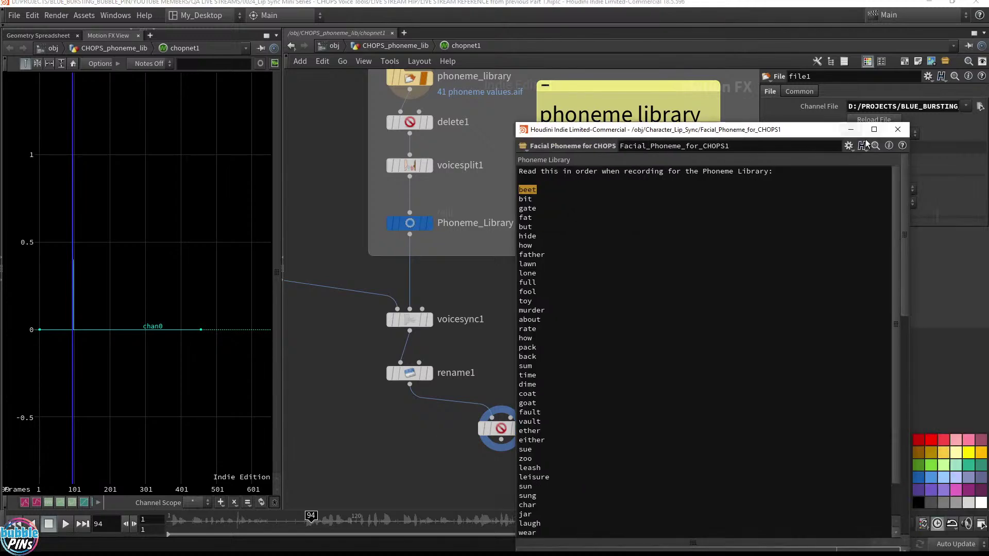
{"action": "left_click", "coordinate": [849, 127]}
Color the delete3 node black.
{"action": "middle_click_drag", "start_coordinate": [586, 366], "coordinate": [801, 391]}
{"action": "left_click", "coordinate": [719, 449]}
{"action": "left_click", "coordinate": [919, 503]}
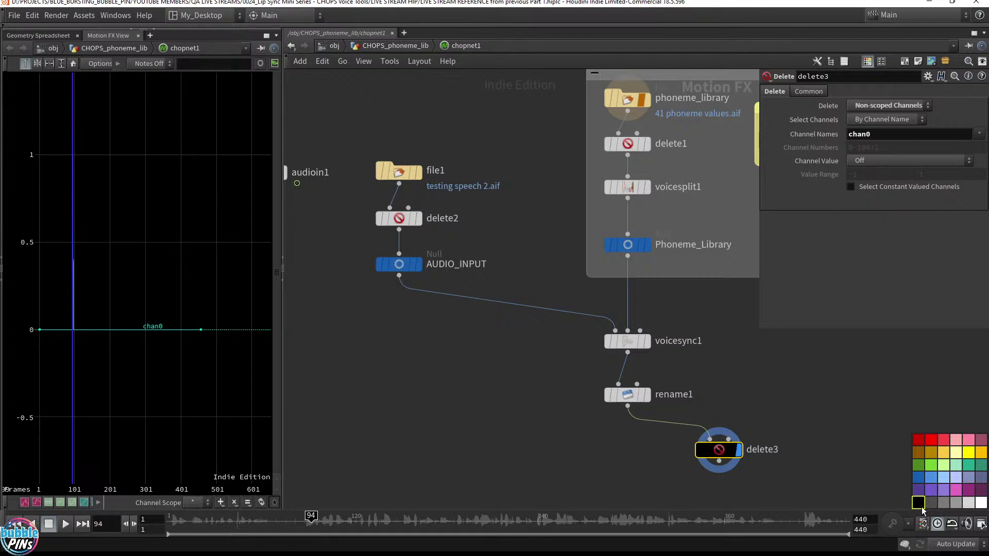
Set the delete3 node's channel name to chan1.
{"action": "left_click_drag", "start_coordinate": [794, 415], "coordinate": [685, 475]}
{"action": "left_click_drag", "start_coordinate": [458, 133], "coordinate": [359, 217]}
{"action": "left_click_drag", "start_coordinate": [779, 395], "coordinate": [711, 476]}
{"action": "key", "text": "BackSpace"}
{"action": "type", "text": "1"}
{"action": "key", "text": "Return"}
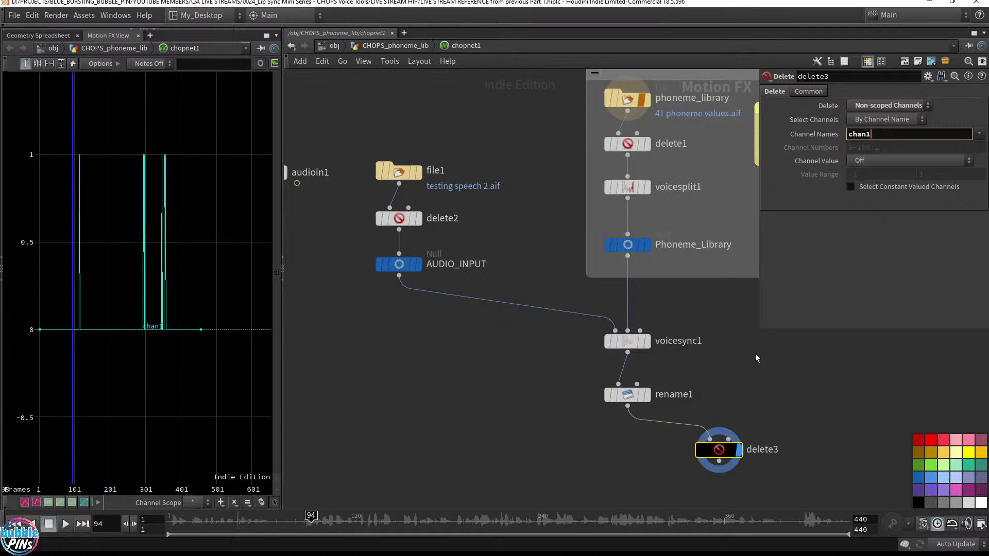
Look up the word "bit", the second entry, in the phoneme list window and put the window away.
{"action": "left_click_drag", "start_coordinate": [988, 206], "coordinate": [512, 140]}
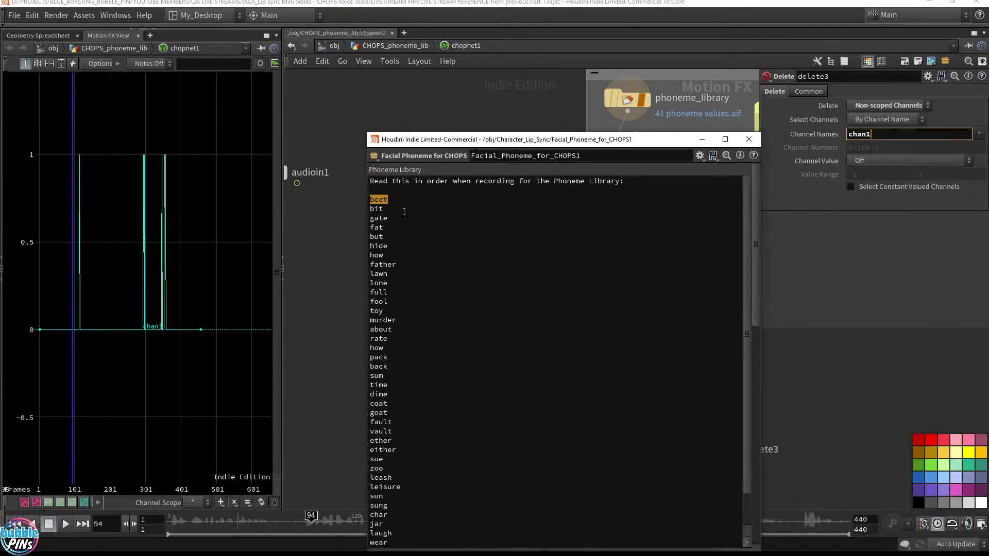
{"action": "left_click_drag", "start_coordinate": [404, 209], "coordinate": [368, 210]}
{"action": "left_click_drag", "start_coordinate": [420, 147], "coordinate": [988, 147]}
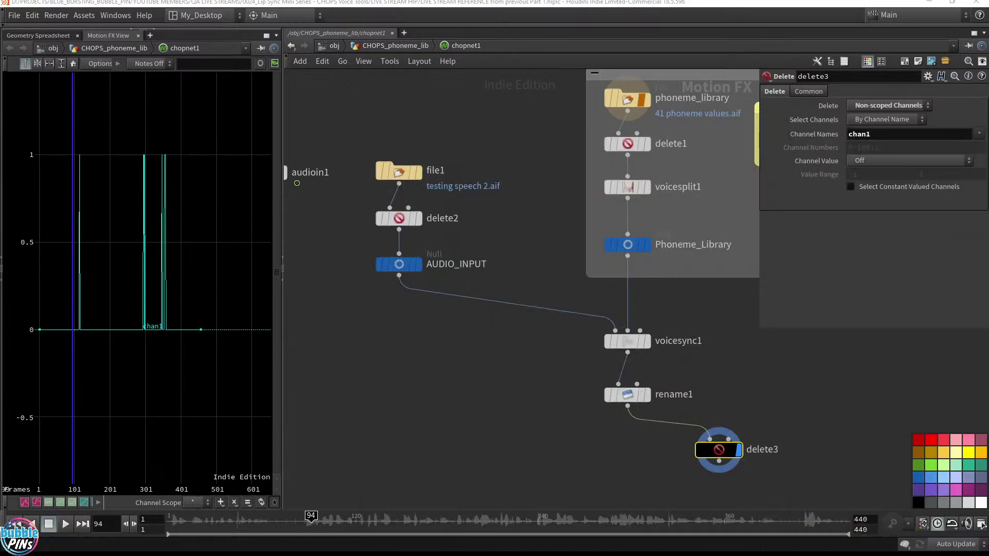
Move the playhead to frame 358 at the last chan1 spike and clear the selection of the audio input nodes.
{"action": "left_click_drag", "start_coordinate": [415, 124], "coordinate": [456, 293]}
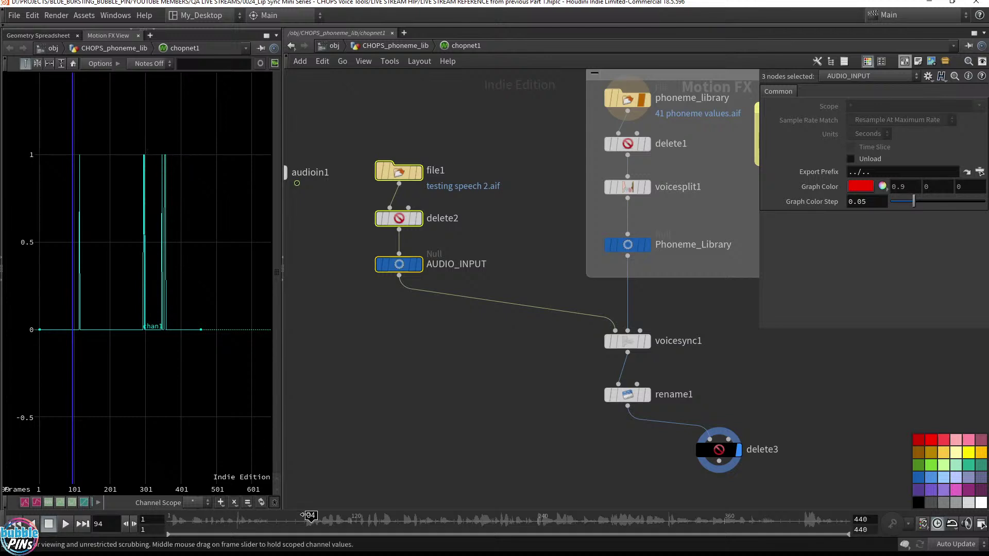
{"action": "left_click_drag", "start_coordinate": [309, 515], "coordinate": [721, 515]}
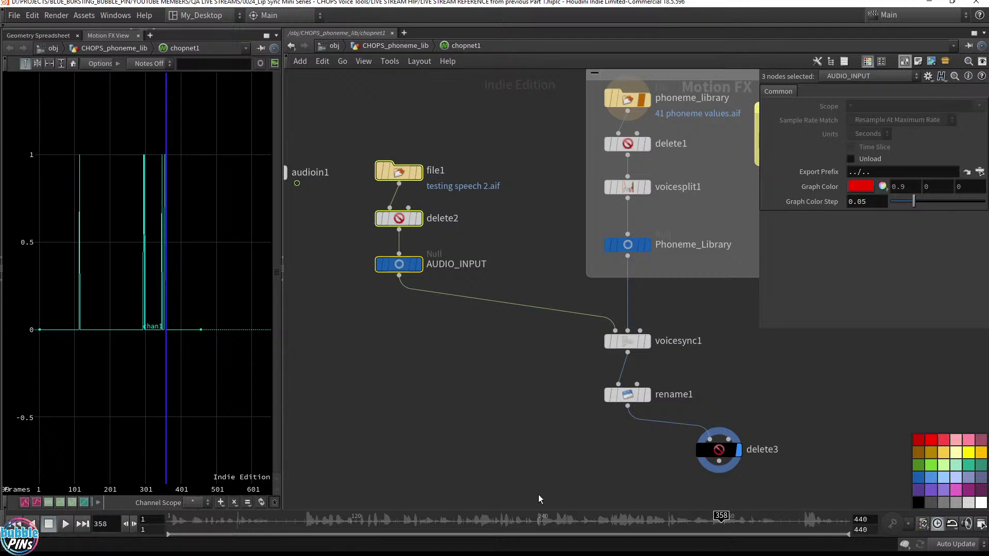
{"action": "middle_click_drag", "start_coordinate": [426, 406], "coordinate": [420, 376]}
{"action": "left_click", "coordinate": [436, 390]}
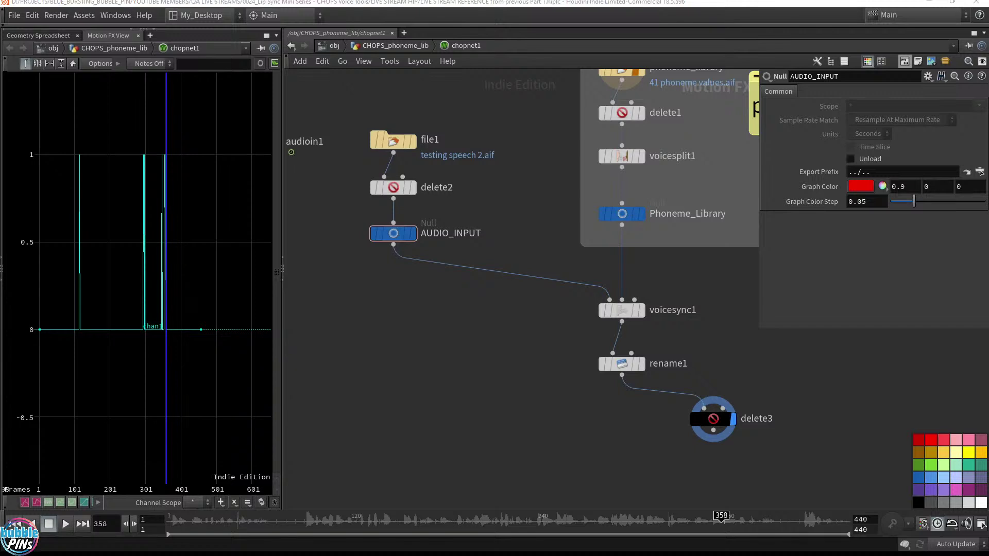
Display the rename1 node's output to view all its phoneme channels in the graph.
{"action": "middle_click_drag", "start_coordinate": [628, 436], "coordinate": [438, 258]}
{"action": "scroll", "coordinate": [625, 434], "scroll_direction": "down", "scroll_amount": 2}
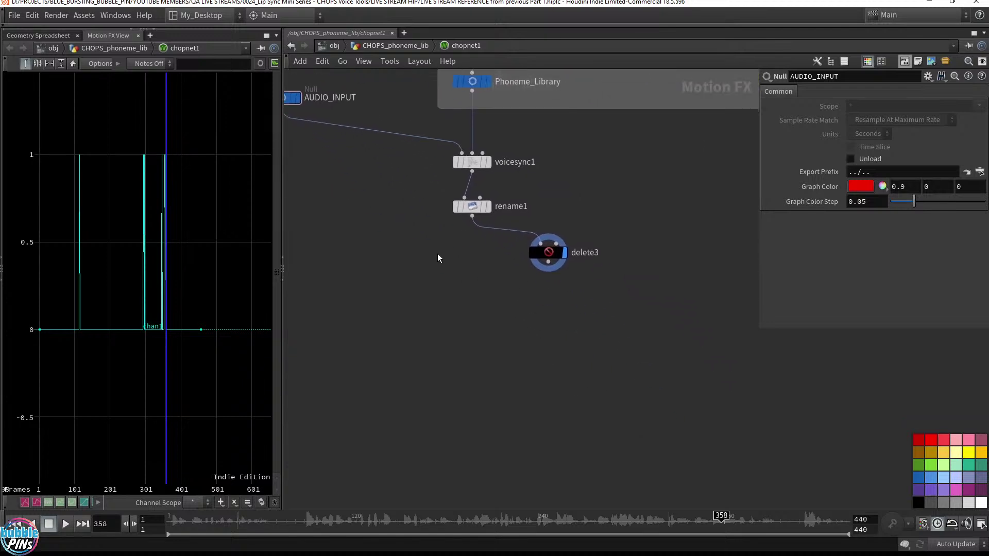
{"action": "left_click_drag", "start_coordinate": [424, 242], "coordinate": [518, 193]}
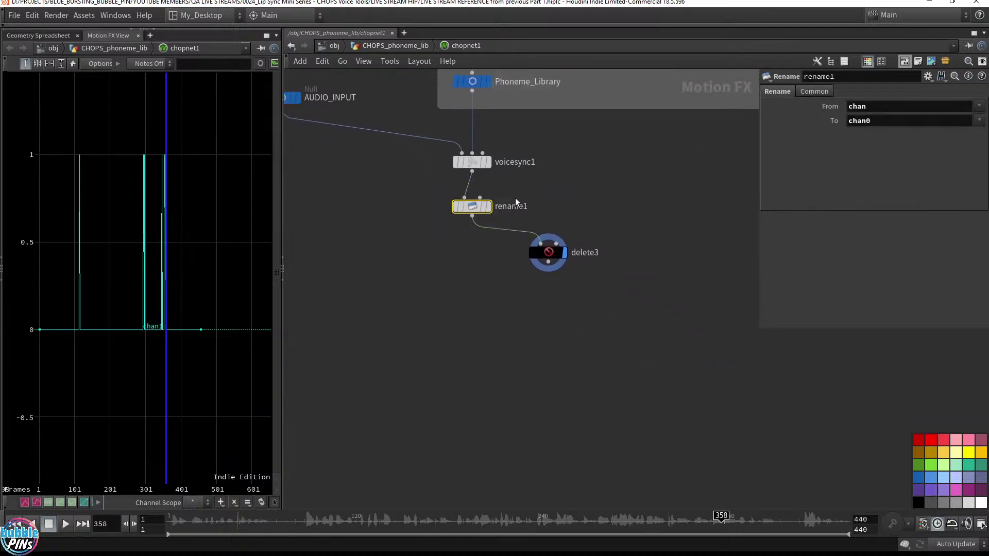
{"action": "left_click", "coordinate": [488, 207]}
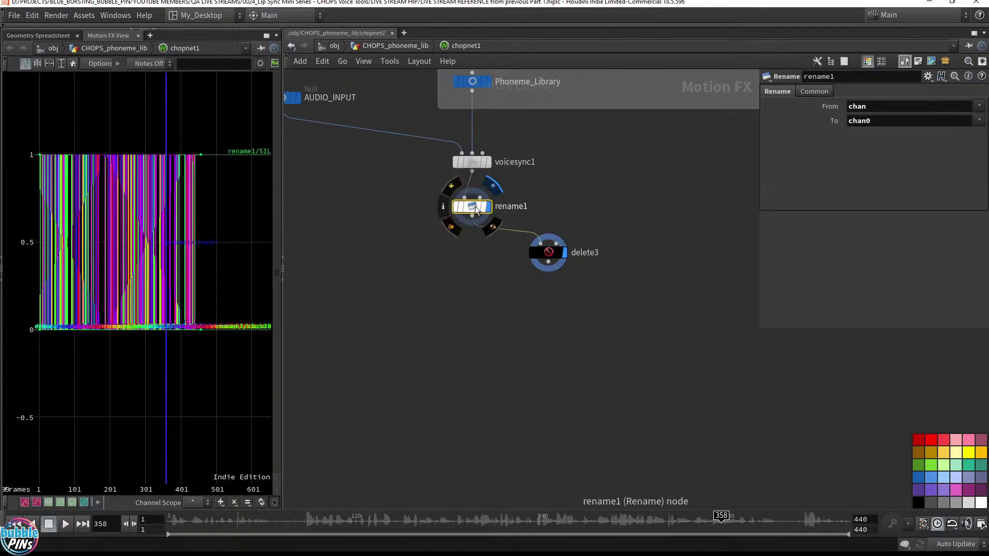
{"action": "mouse_move", "coordinate": [562, 258]}
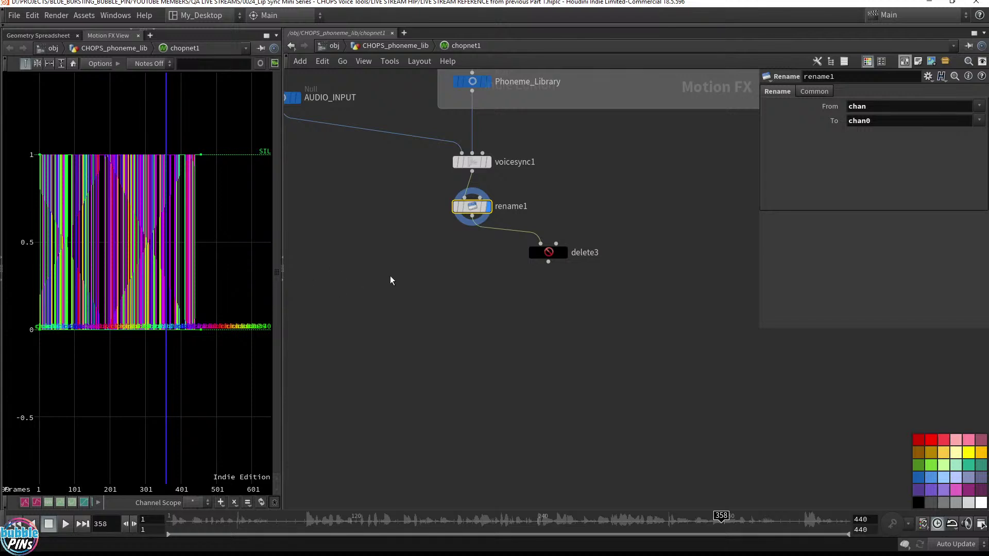
Add a Filter node wired directly below rename1 and display its output.
{"action": "left_click_drag", "start_coordinate": [472, 216], "coordinate": [470, 370]}
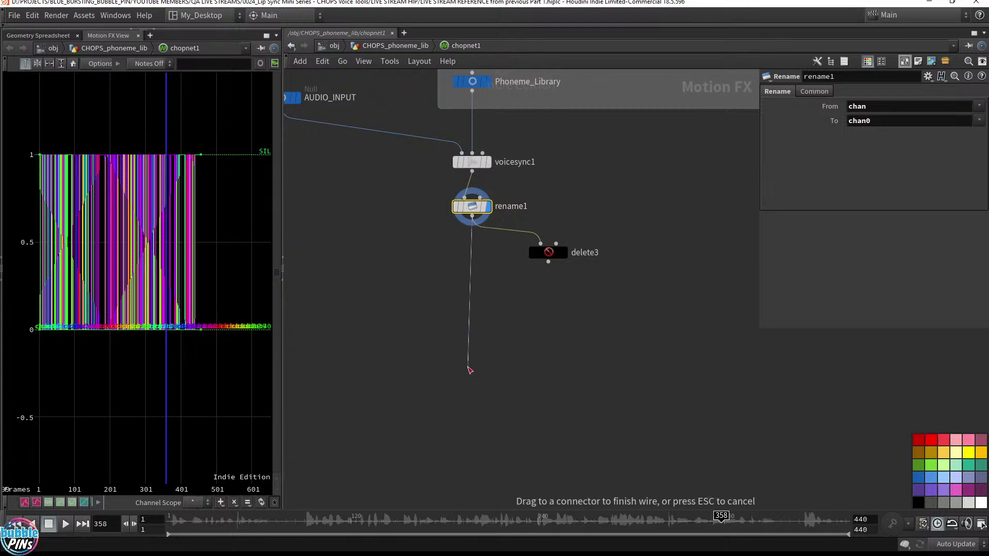
{"action": "key", "text": "Tab"}
{"action": "type", "text": "filt"}
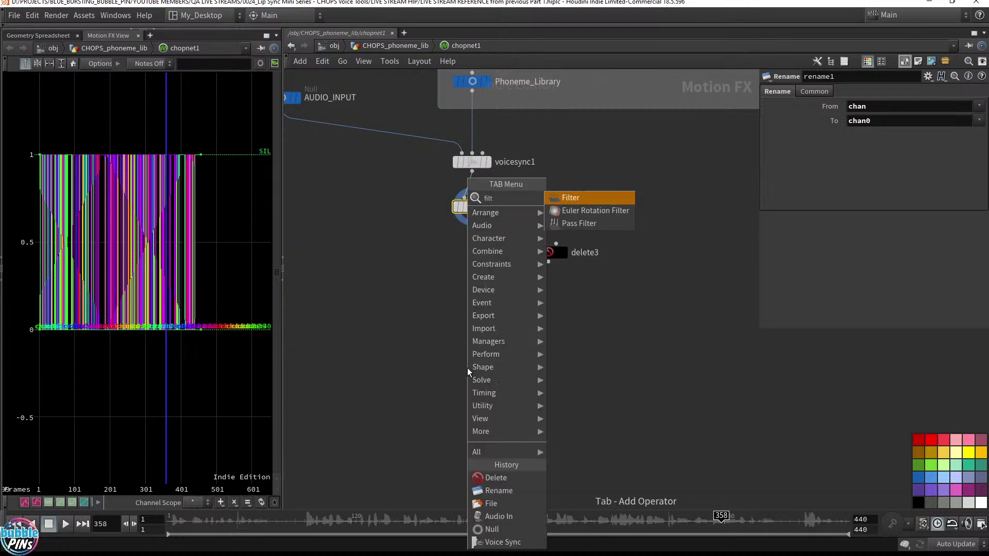
{"action": "key", "text": "Return"}
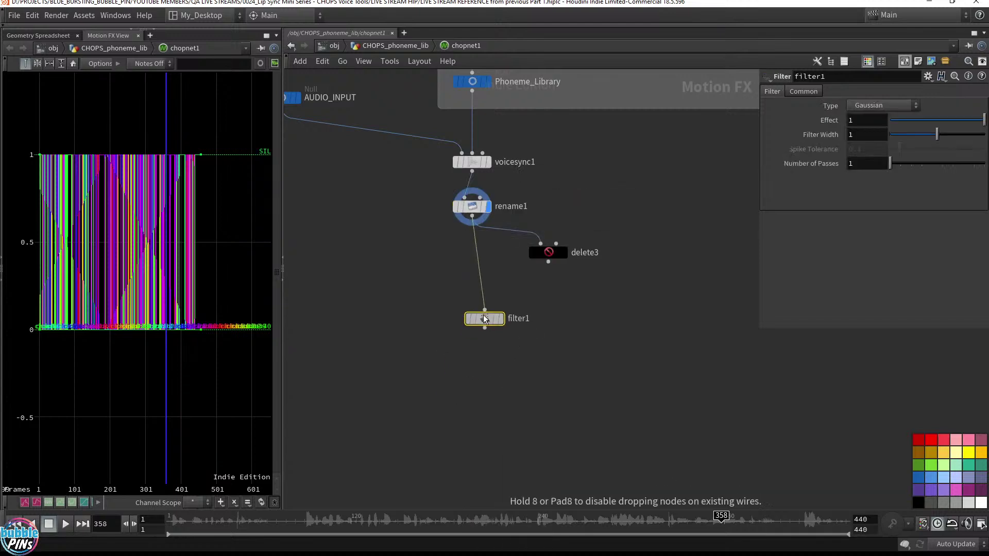
{"action": "left_click", "coordinate": [472, 318]}
{"action": "left_click", "coordinate": [487, 319]}
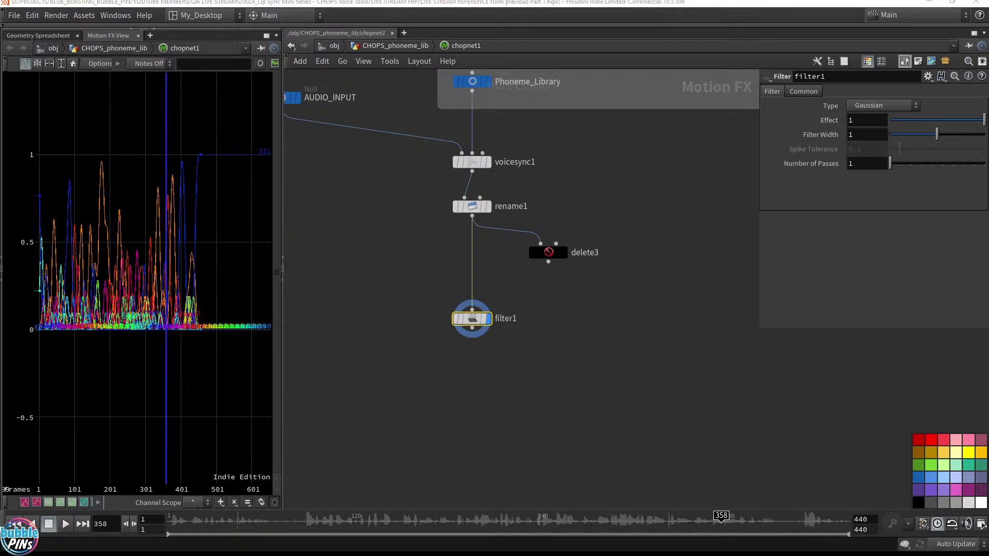
Review the available filter types and compare the displayed curves of rename1 with those of filter1.
{"action": "left_click", "coordinate": [871, 106]}
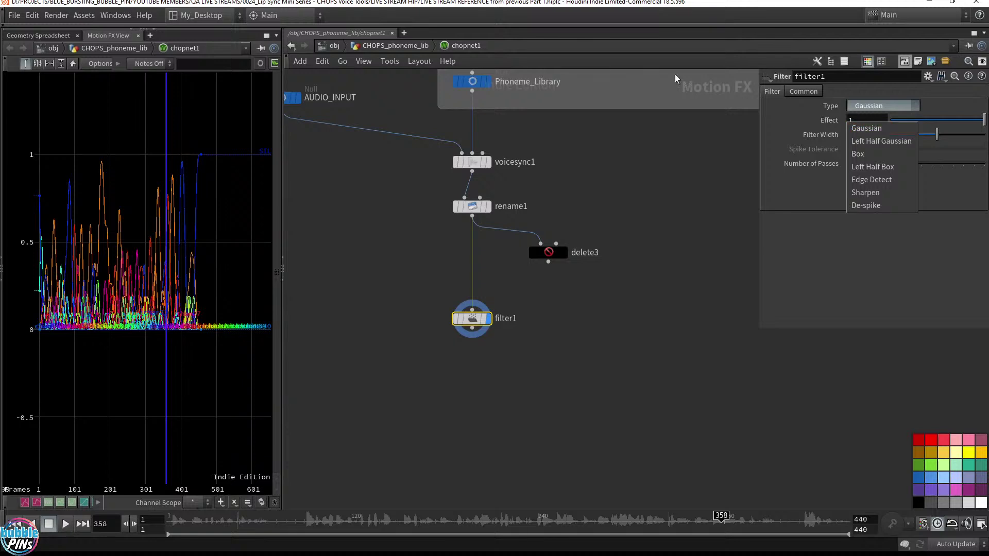
{"action": "left_click", "coordinate": [339, 224]}
{"action": "left_click", "coordinate": [484, 209]}
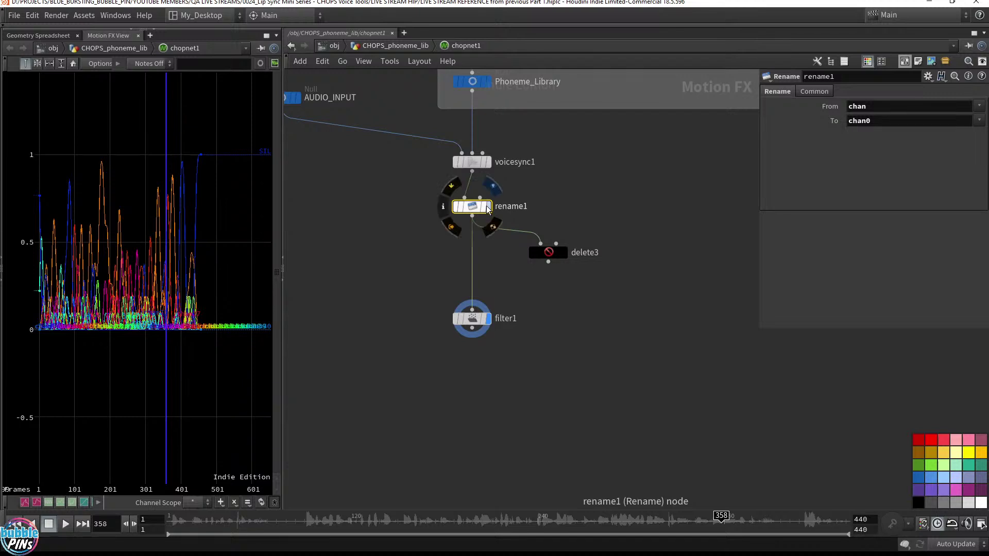
{"action": "left_click", "coordinate": [488, 206]}
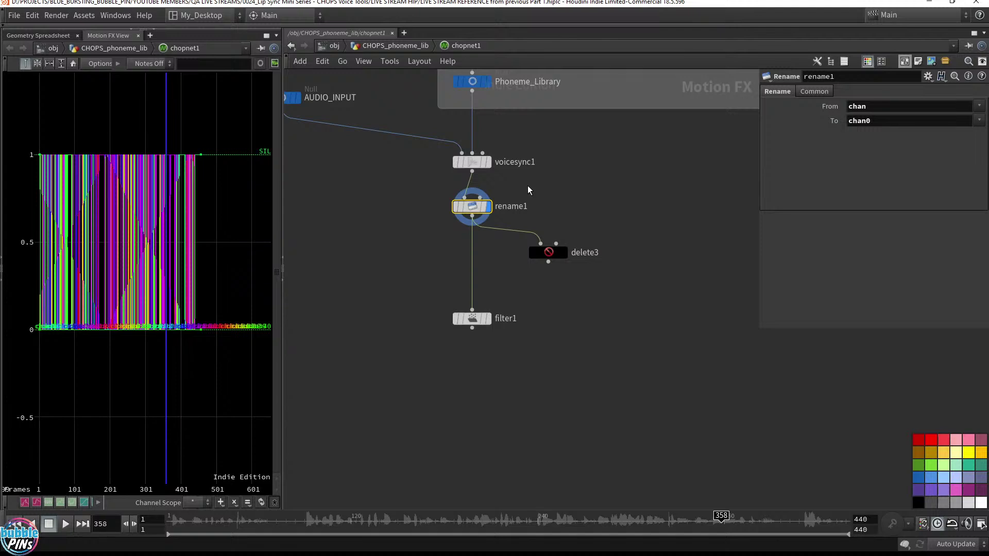
{"action": "left_click", "coordinate": [488, 206]}
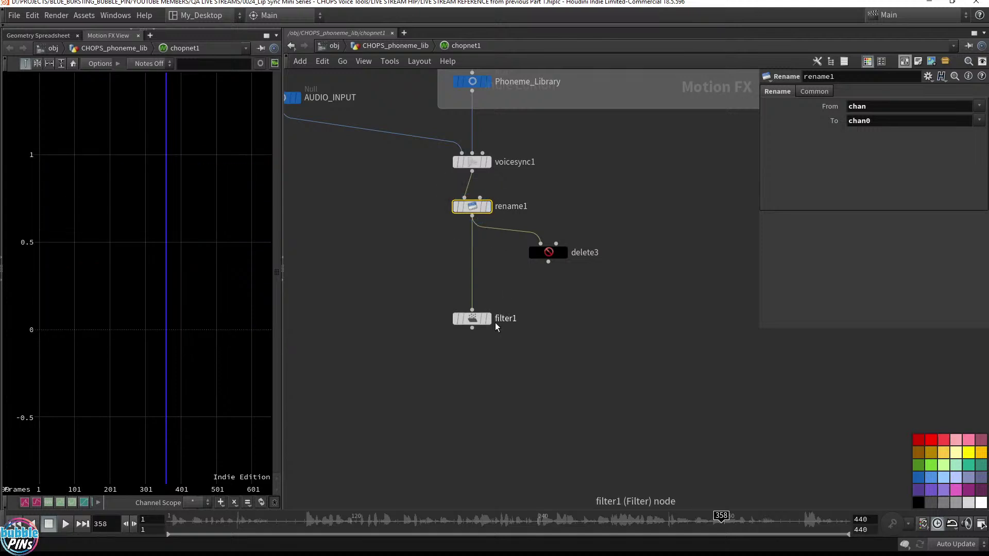
{"action": "left_click", "coordinate": [487, 319]}
{"action": "left_click", "coordinate": [477, 321]}
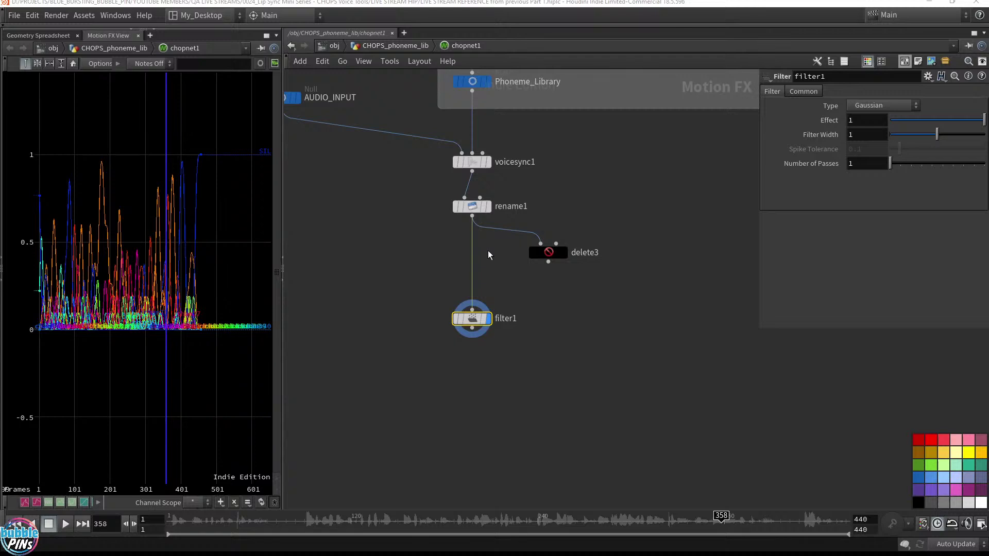
Place delete3 below filter1, display it, and compare chan1 fed from rename1 and from filter1, leaving filter1 wired in.
{"action": "left_click_drag", "start_coordinate": [551, 255], "coordinate": [550, 404]}
{"action": "left_click_drag", "start_coordinate": [472, 328], "coordinate": [538, 390]}
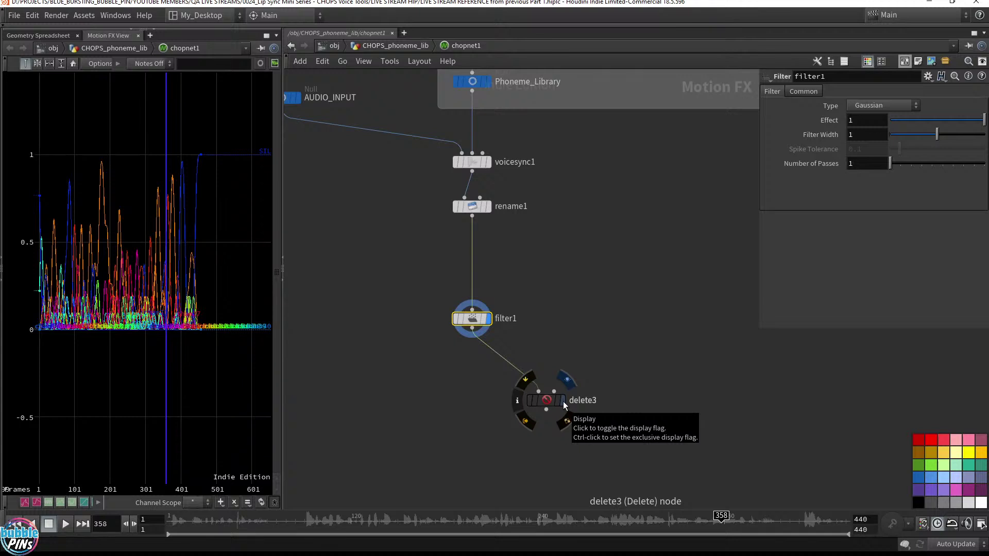
{"action": "left_click", "coordinate": [563, 400]}
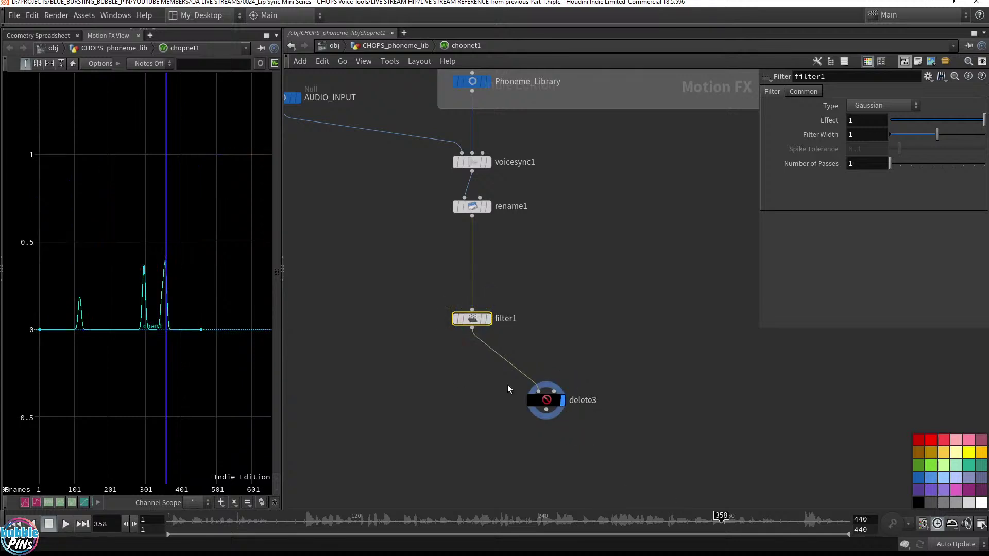
{"action": "left_click_drag", "start_coordinate": [543, 405], "coordinate": [475, 222]}
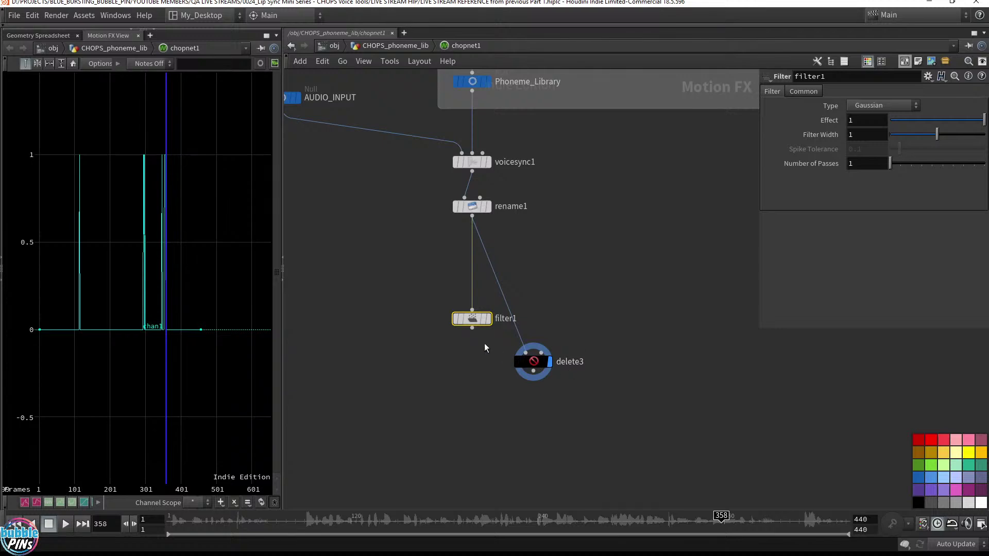
{"action": "left_click_drag", "start_coordinate": [472, 328], "coordinate": [526, 353]}
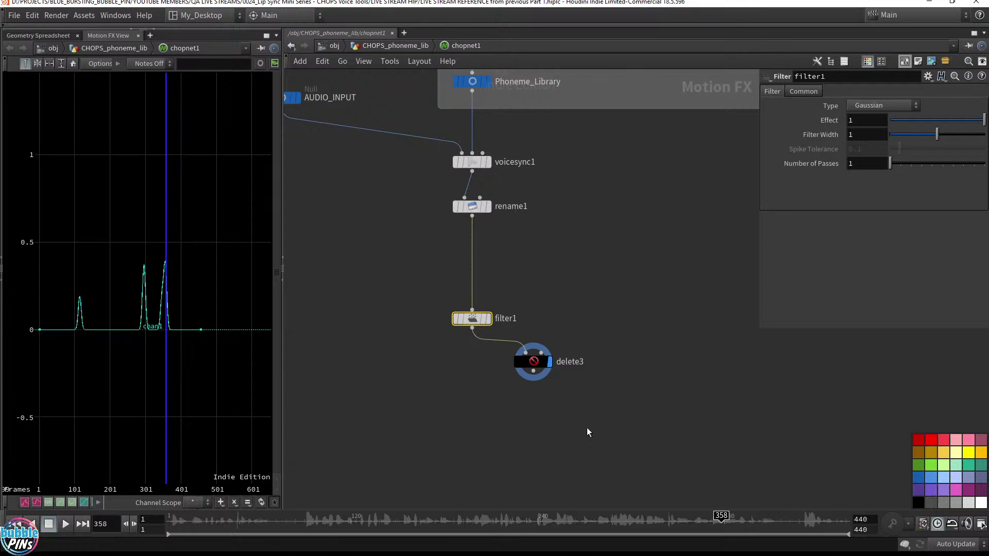
Arrange filter1 above delete3 as a side branch to the right of rename1.
{"action": "left_click_drag", "start_coordinate": [472, 324], "coordinate": [473, 268]}
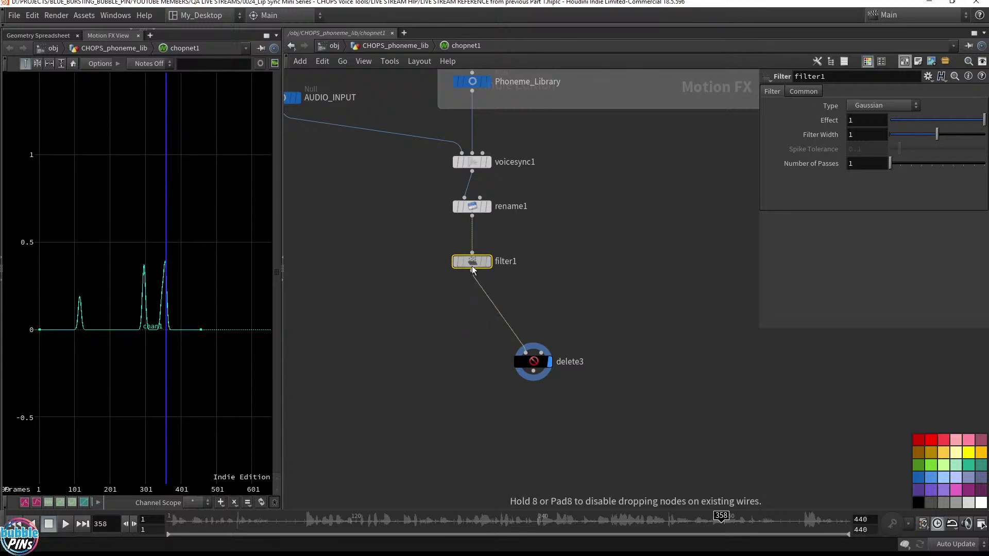
{"action": "scroll", "coordinate": [446, 307], "scroll_direction": "down", "scroll_amount": 4}
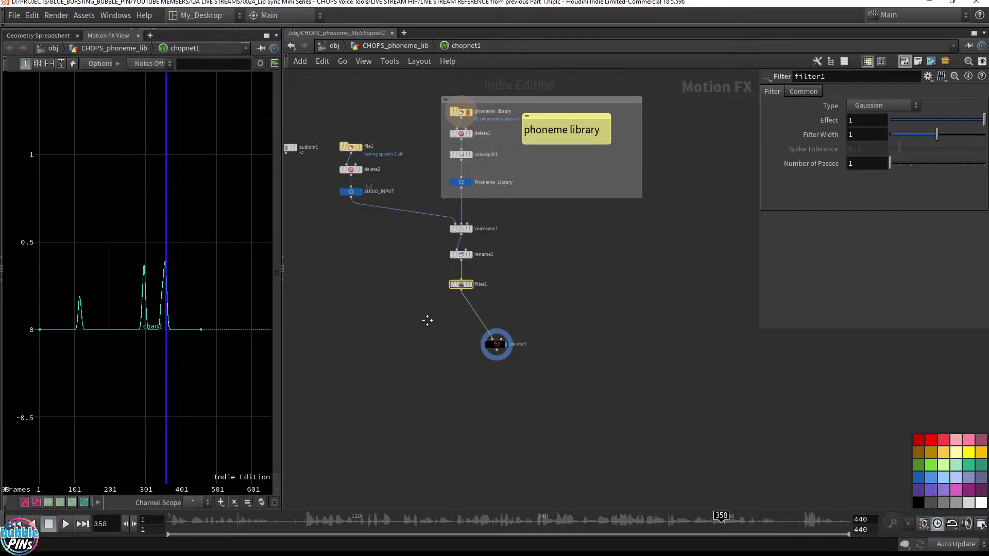
{"action": "middle_click_drag", "start_coordinate": [427, 320], "coordinate": [482, 374]}
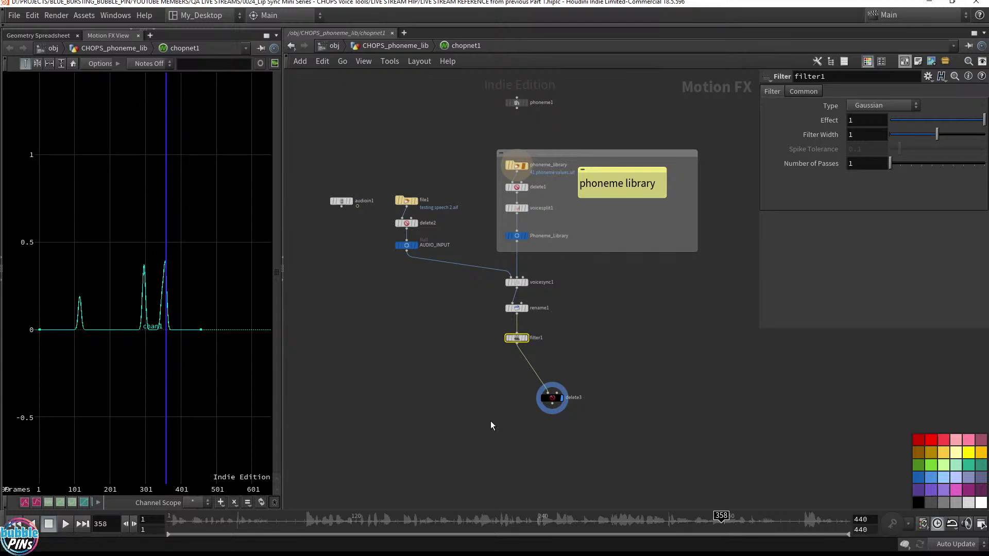
{"action": "scroll", "coordinate": [556, 338], "scroll_direction": "up", "scroll_amount": 5}
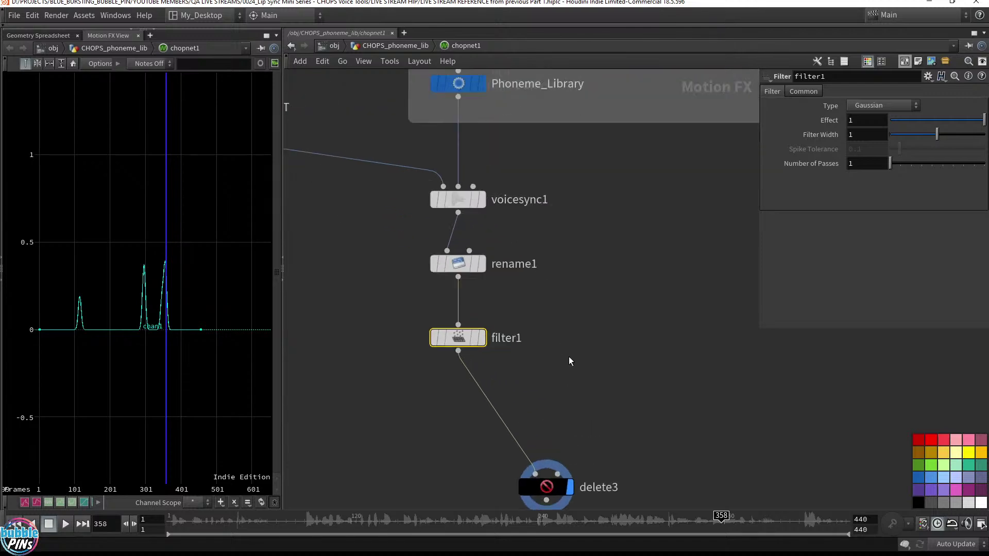
{"action": "middle_click_drag", "start_coordinate": [559, 390], "coordinate": [561, 309]}
{"action": "left_click_drag", "start_coordinate": [538, 399], "coordinate": [609, 376]}
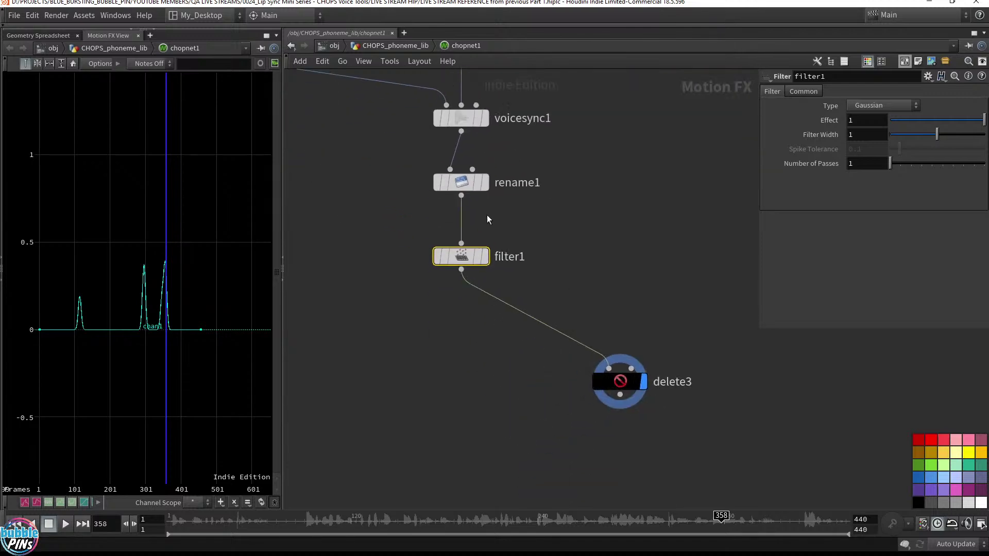
{"action": "left_click_drag", "start_coordinate": [465, 262], "coordinate": [623, 296]}
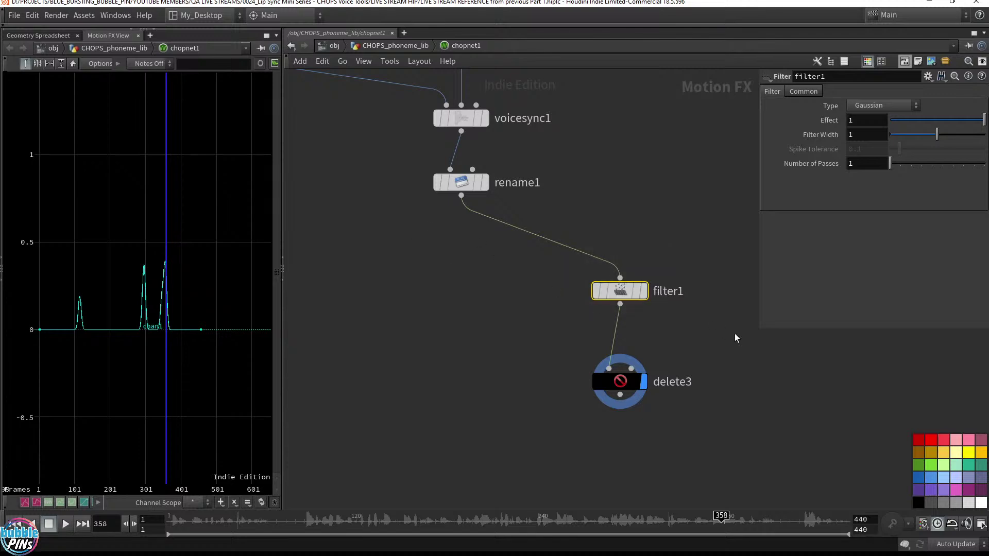
Display rename1 and add a Null node below it named OUTPUT.
{"action": "left_click", "coordinate": [486, 187]}
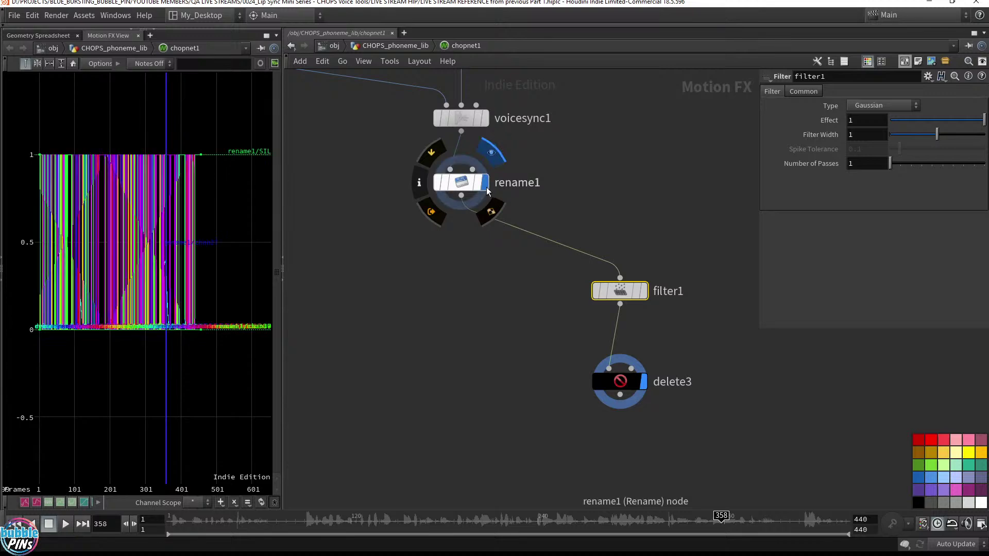
{"action": "left_click_drag", "start_coordinate": [461, 196], "coordinate": [461, 300]}
{"action": "key", "text": "Tab"}
{"action": "type", "text": "null"}
{"action": "key", "text": "Return"}
{"action": "left_click", "coordinate": [472, 300]}
{"action": "double_click", "coordinate": [517, 301]}
{"action": "type", "text": "OUTPUT"}
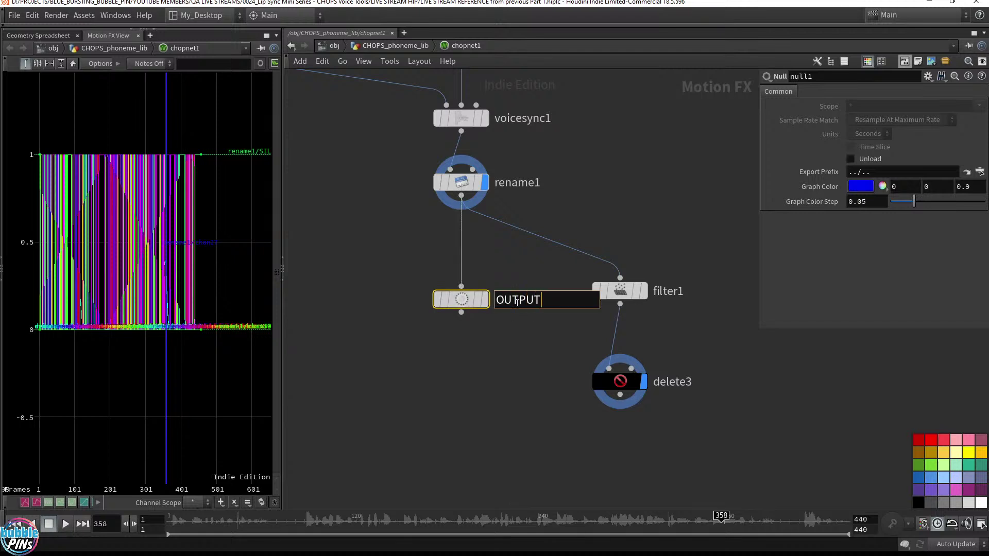
{"action": "key", "text": "Return"}
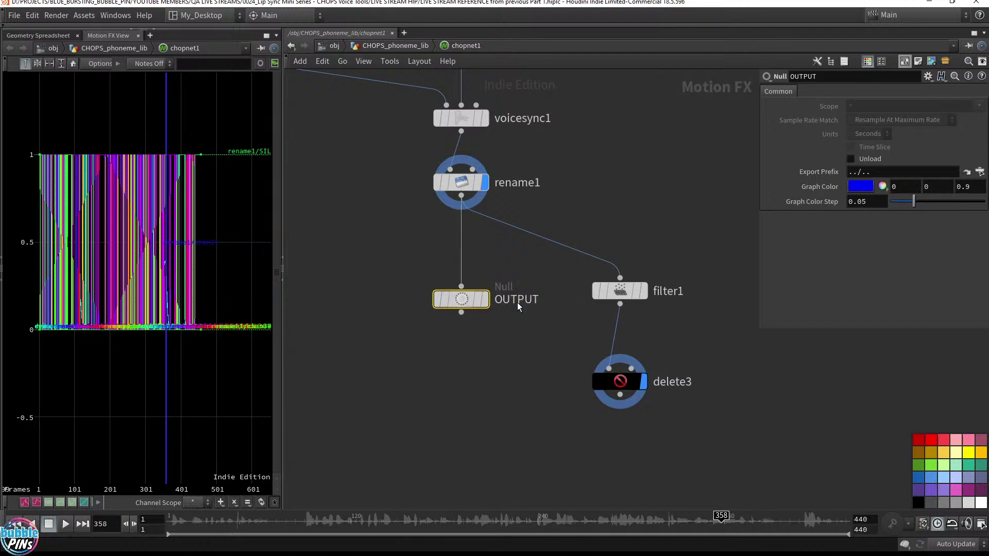
Display the OUTPUT null, color it blue, and align it under rename1 level with filter1.
{"action": "left_click", "coordinate": [486, 300]}
{"action": "left_click_drag", "start_coordinate": [468, 306], "coordinate": [468, 292]}
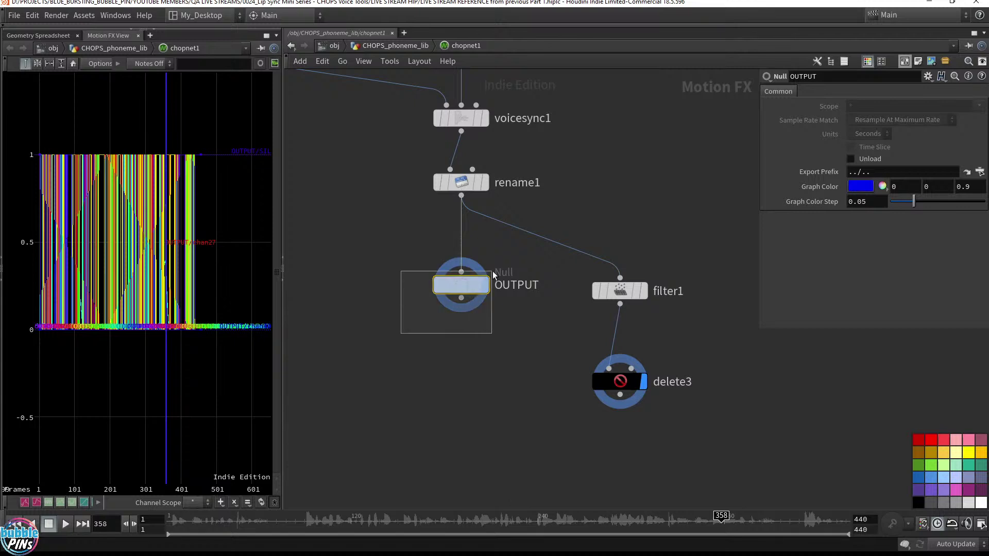
{"action": "left_click", "coordinate": [919, 478]}
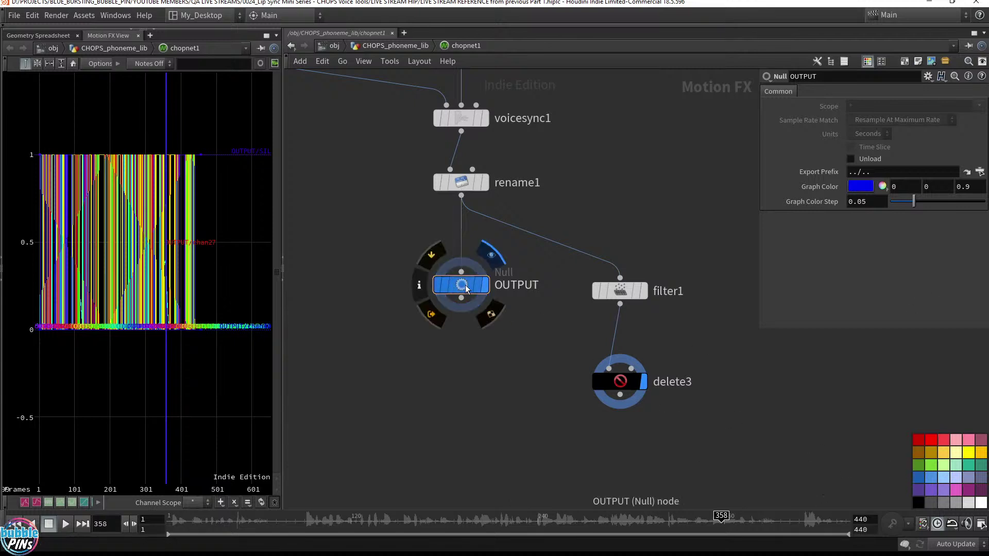
{"action": "left_click_drag", "start_coordinate": [460, 285], "coordinate": [460, 291]}
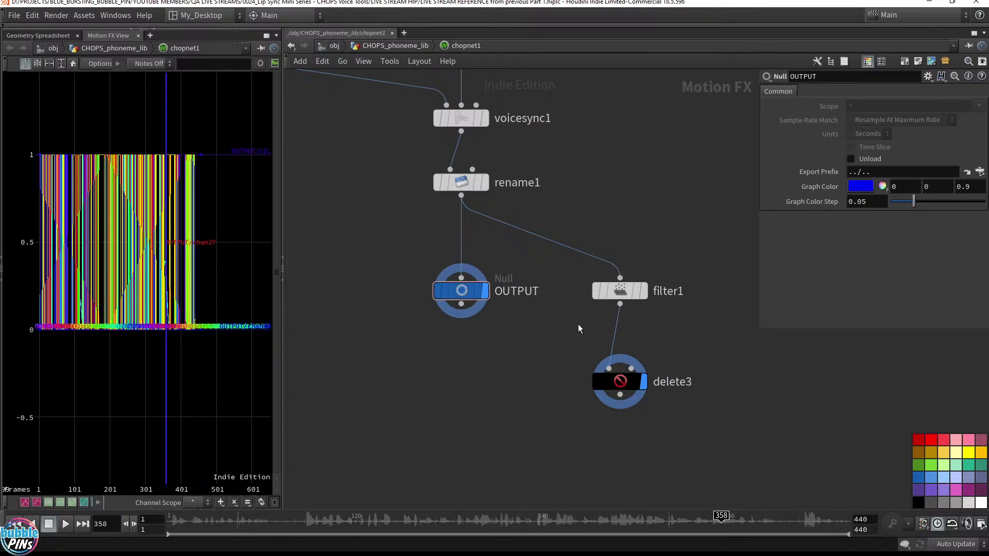
Go up to the CHOPS_phoneme_lib network and delete the channel-values and visualizer node groups, keeping only the CHOPS box.
{"action": "left_click", "coordinate": [381, 47]}
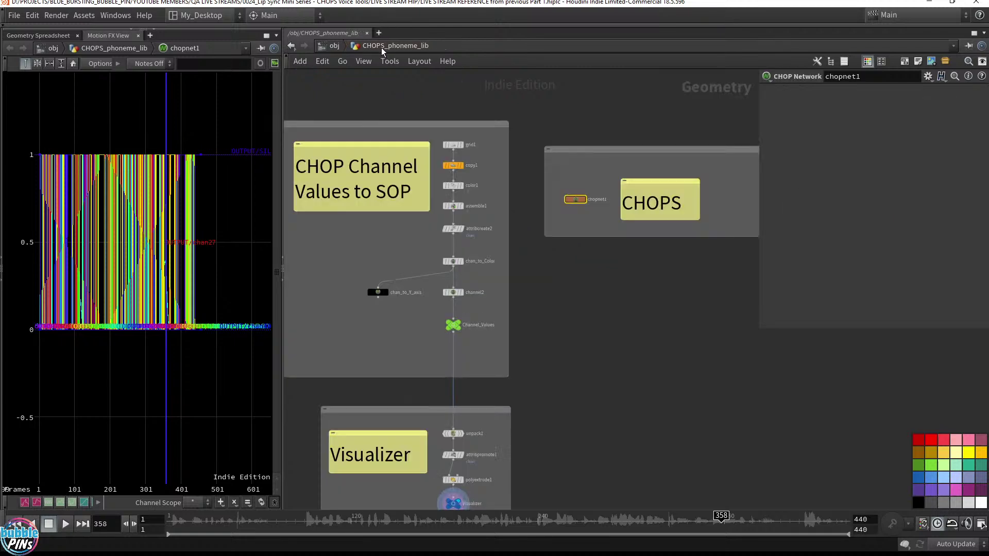
{"action": "scroll", "coordinate": [539, 223], "scroll_direction": "down", "scroll_amount": 2}
{"action": "left_click_drag", "start_coordinate": [335, 115], "coordinate": [541, 451]}
{"action": "key", "text": "Delete"}
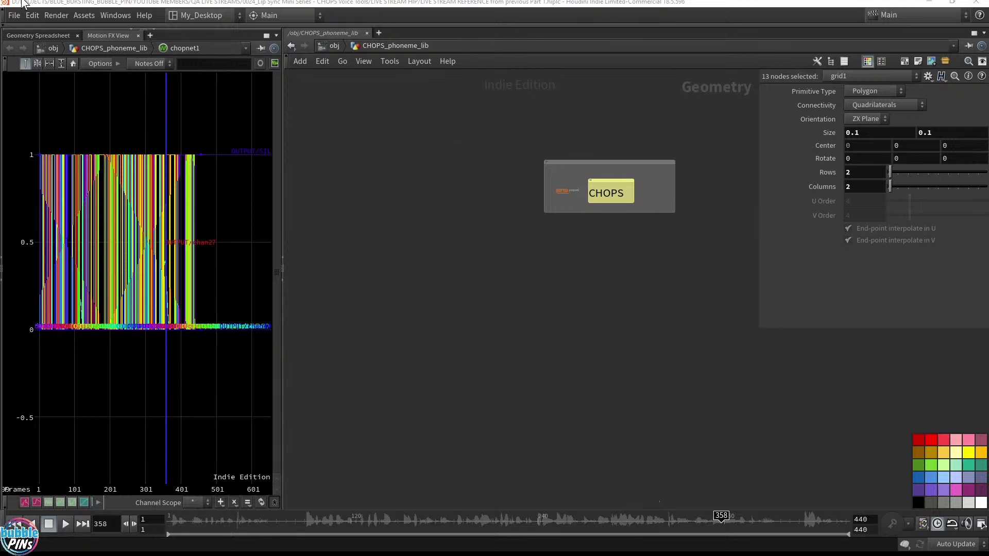
Show the geometry spreadsheet, restore the scene view above it, and enlarge the scene view.
{"action": "left_click", "coordinate": [35, 32]}
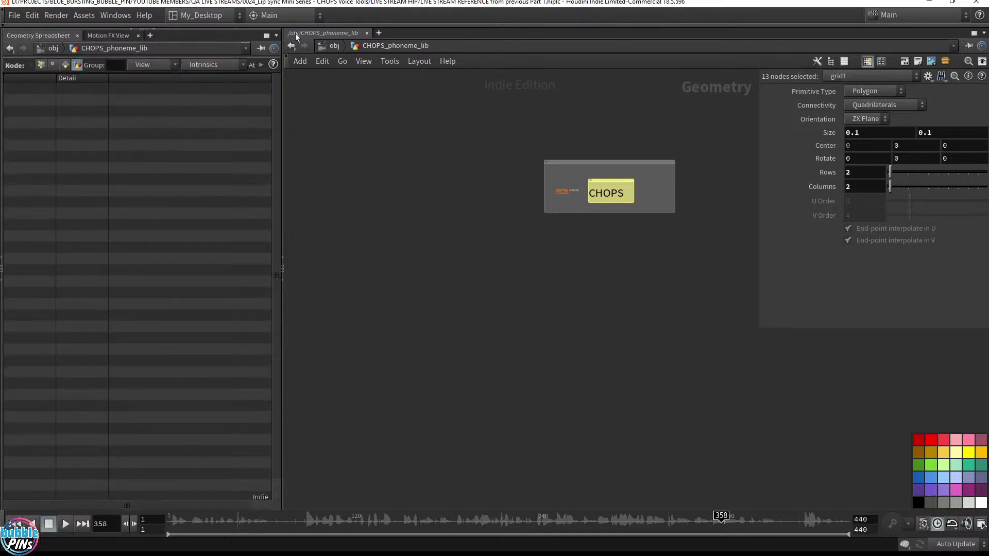
{"action": "left_click_drag", "start_coordinate": [525, 231], "coordinate": [618, 177]}
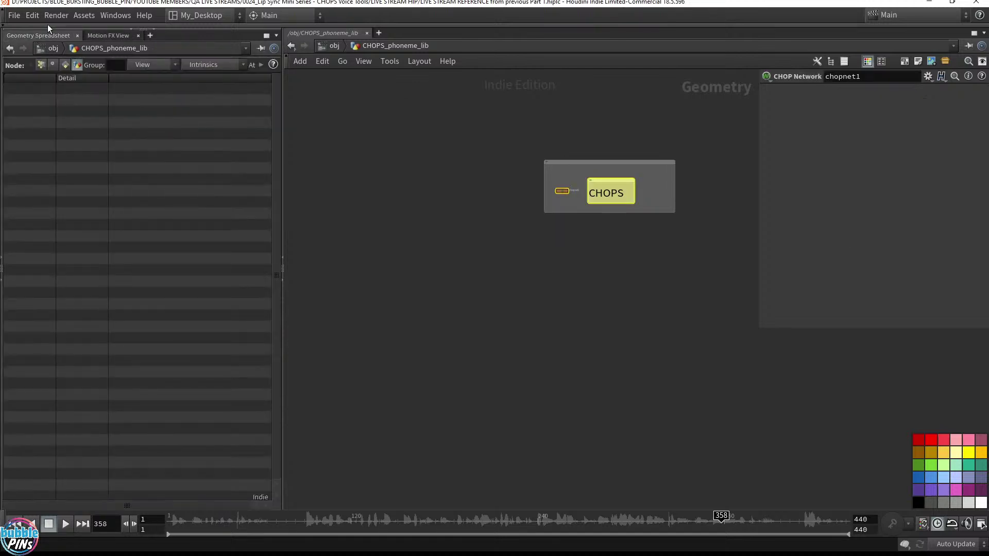
{"action": "left_click", "coordinate": [153, 30]}
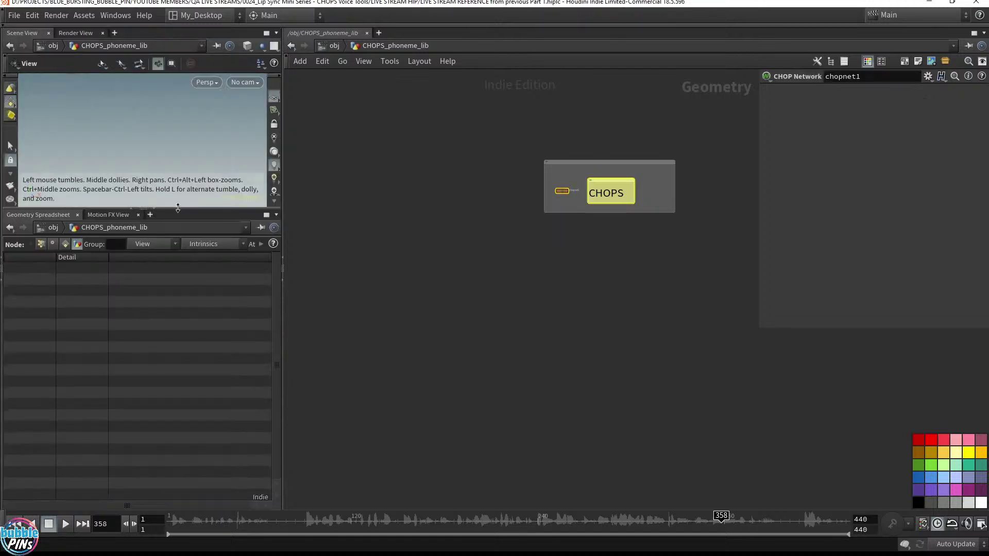
{"action": "left_click_drag", "start_coordinate": [183, 209], "coordinate": [183, 383]}
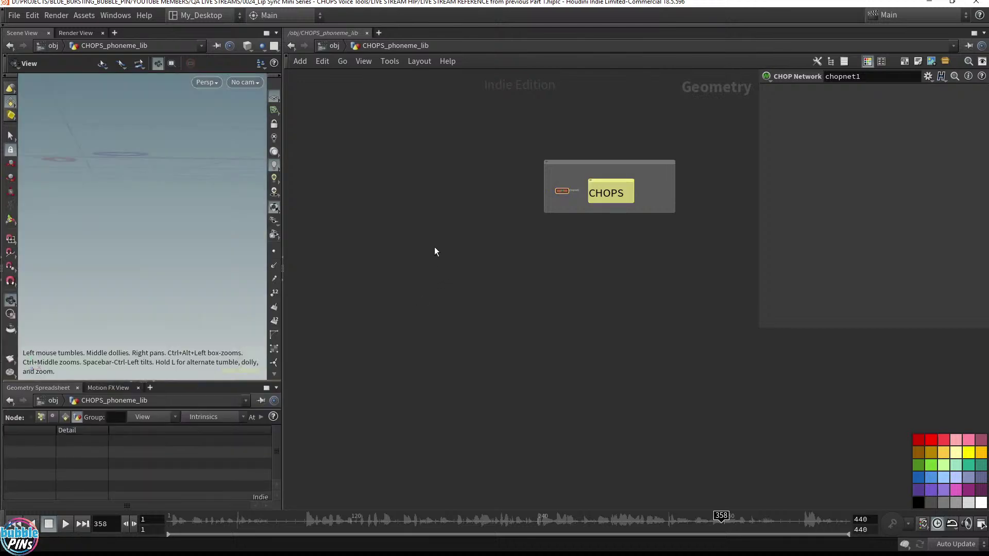
{"action": "left_click_drag", "start_coordinate": [99, 162], "coordinate": [164, 175]}
Add a Grid node beside the CHOPS box and set its size to 0.1 by 0.1.
{"action": "middle_click_drag", "start_coordinate": [424, 230], "coordinate": [452, 304]}
{"action": "scroll", "coordinate": [536, 256], "scroll_direction": "up", "scroll_amount": 5}
{"action": "key", "text": "Tab"}
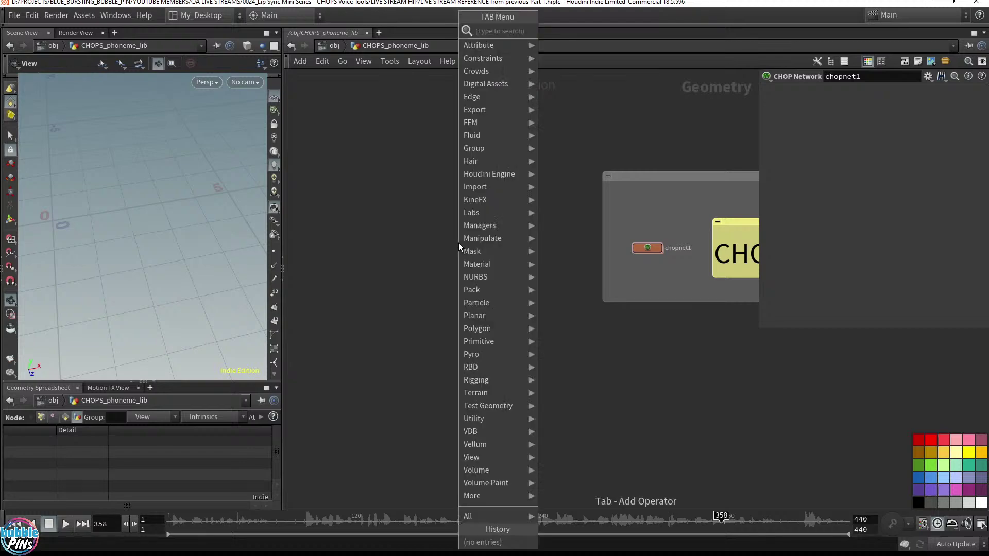
{"action": "key", "text": "Escape"}
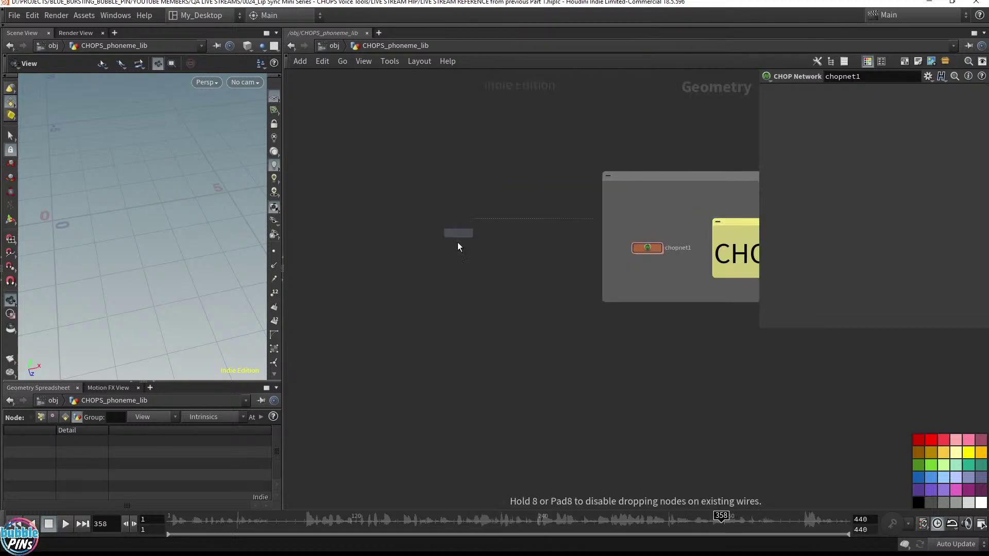
{"action": "left_click", "coordinate": [507, 185]}
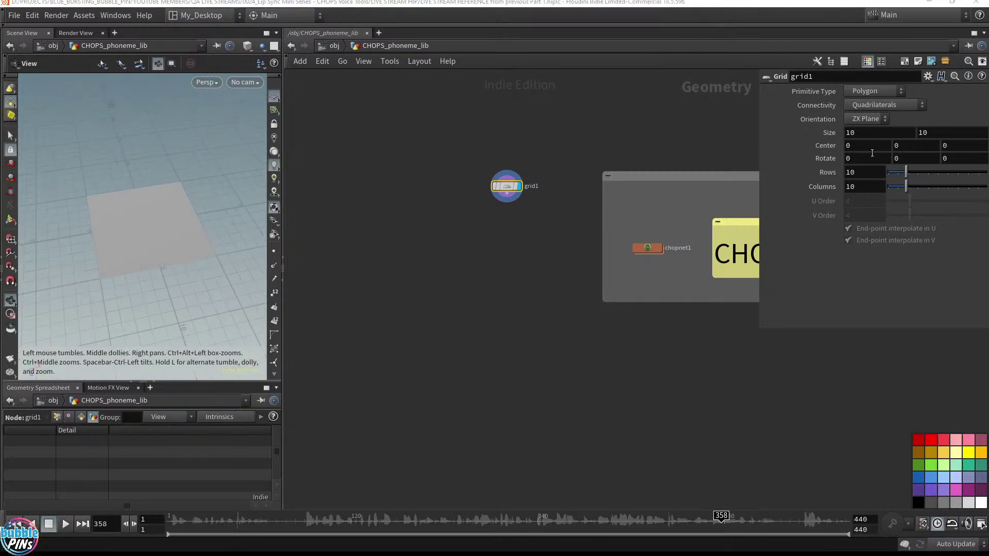
{"action": "left_click_drag", "start_coordinate": [867, 134], "coordinate": [784, 120]}
{"action": "type", "text": "0.1"}
{"action": "key", "text": "Tab"}
{"action": "type", "text": "0.1"}
{"action": "key", "text": "Return"}
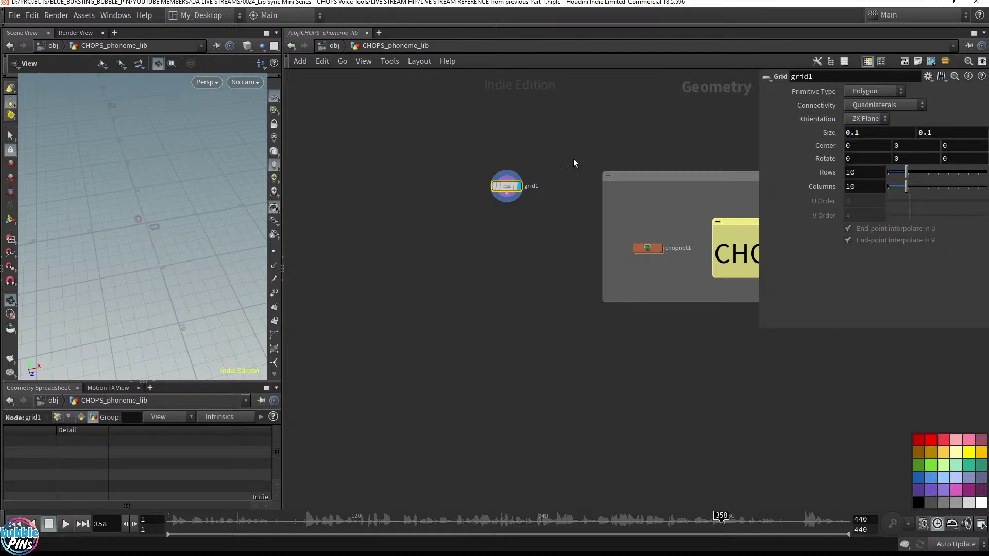
Frame the small grid in the viewport and set the shading mode to Flat Wire Shaded.
{"action": "key", "text": "f"}
{"action": "left_click_drag", "start_coordinate": [159, 246], "coordinate": [176, 226]}
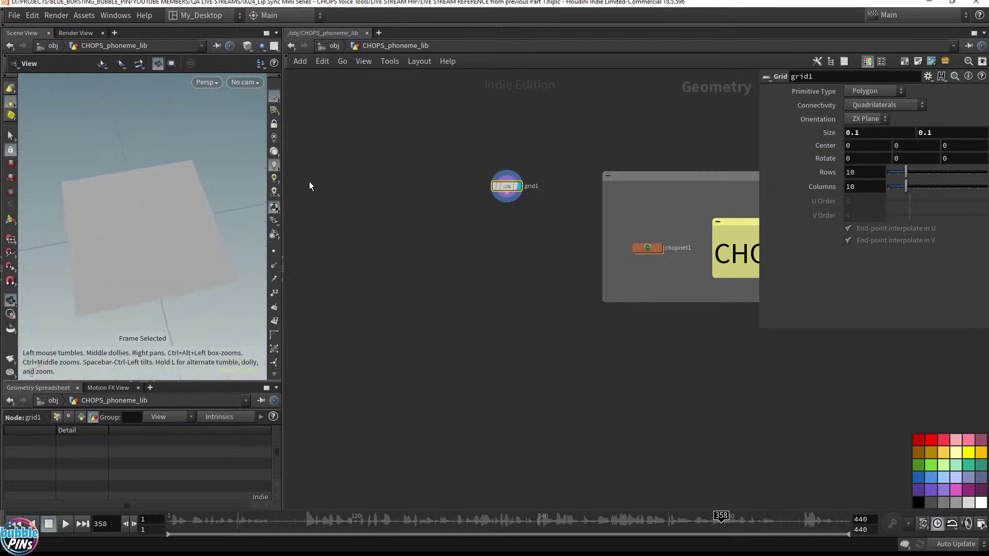
{"action": "left_click", "coordinate": [251, 45]}
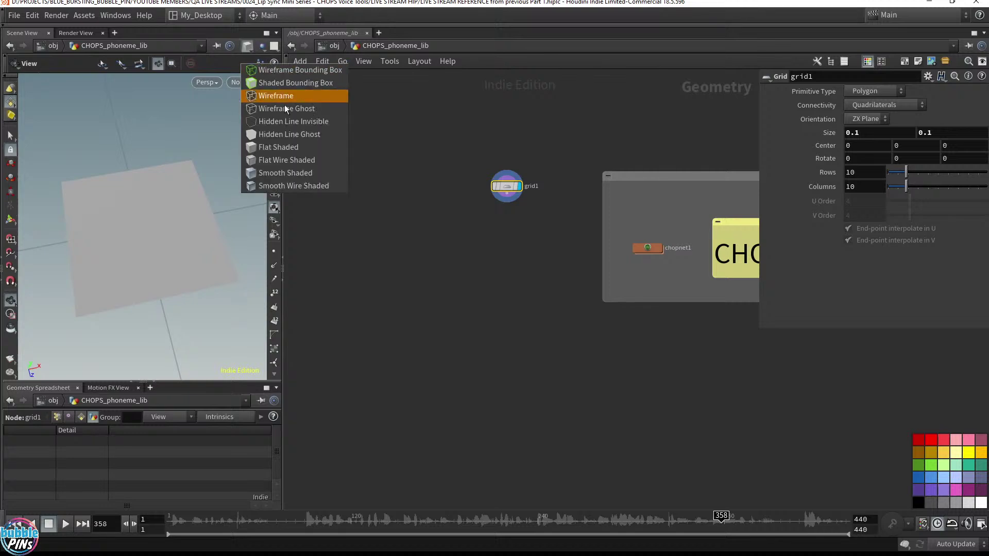
{"action": "left_click", "coordinate": [276, 159]}
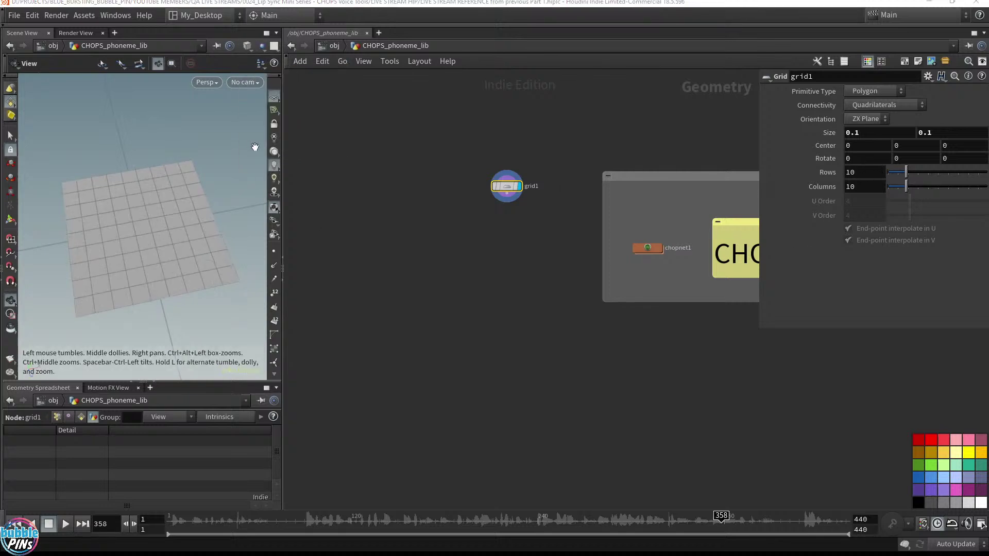
Set grid1's rows and columns to 2 each.
{"action": "left_click", "coordinate": [858, 169]}
{"action": "type", "text": "2"}
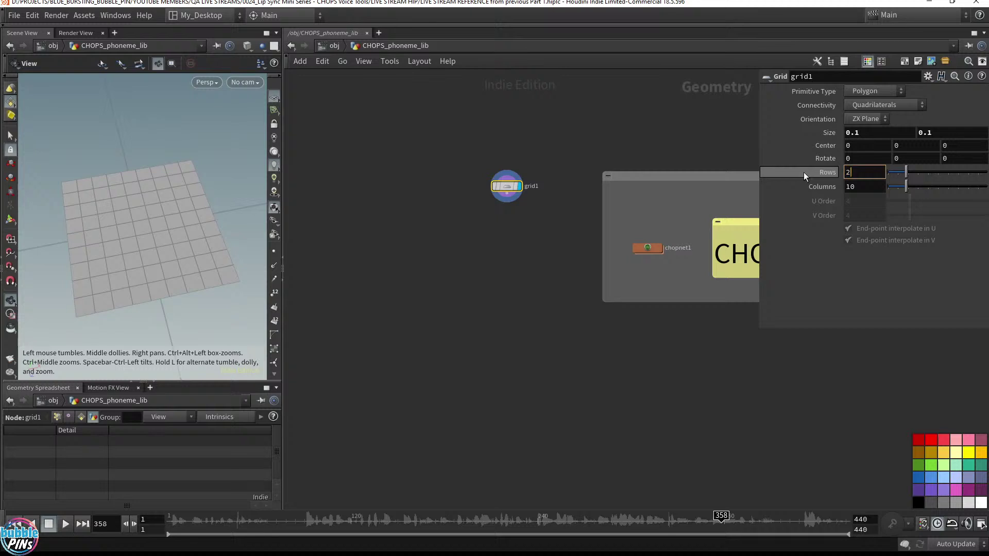
{"action": "key", "text": "Return"}
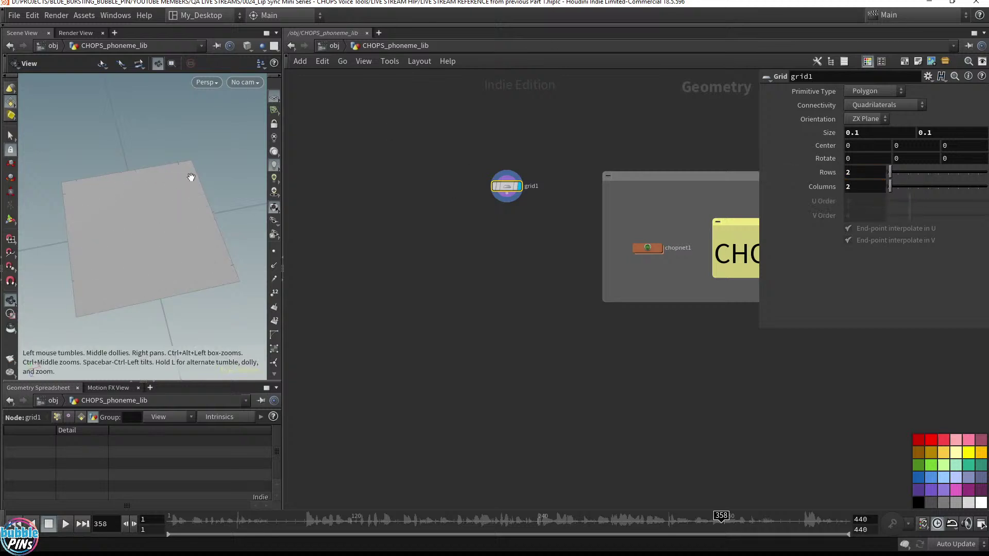
Switch the viewport background to the Dark color scheme and save the scene.
{"action": "left_click_drag", "start_coordinate": [190, 174], "coordinate": [152, 197]}
{"action": "key", "text": "d"}
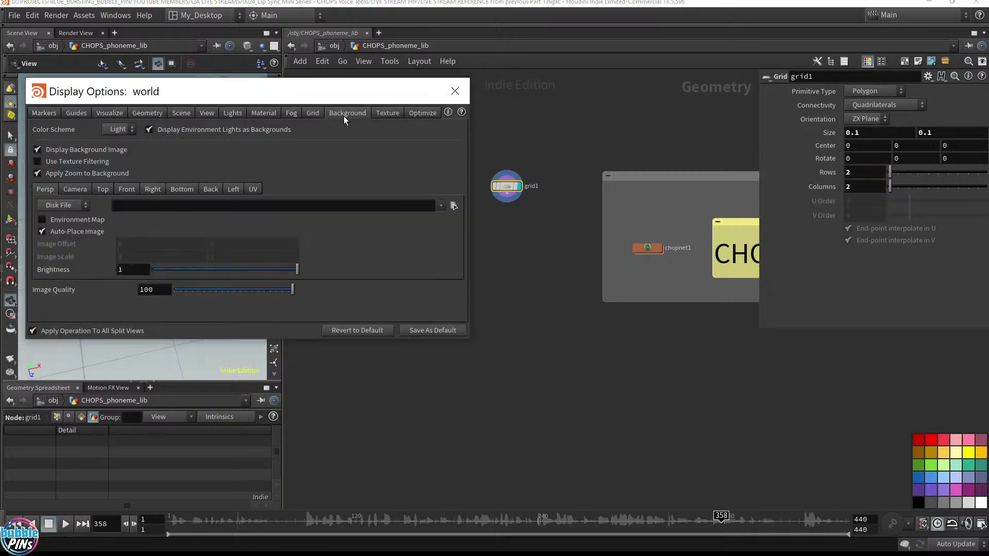
{"action": "left_click", "coordinate": [115, 154]}
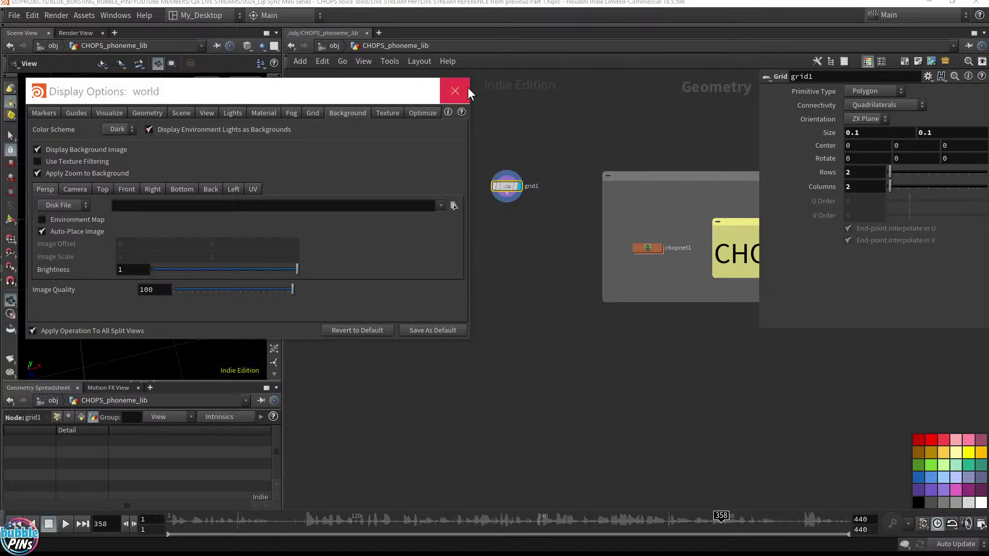
{"action": "left_click", "coordinate": [455, 91]}
{"action": "left_click_drag", "start_coordinate": [142, 224], "coordinate": [95, 239]}
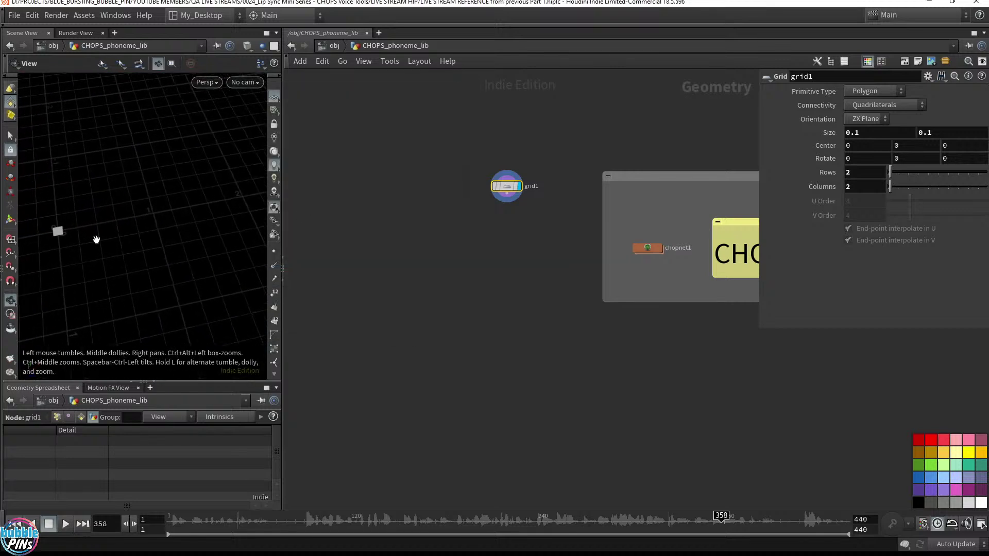
{"action": "key", "text": "ctrl+s"}
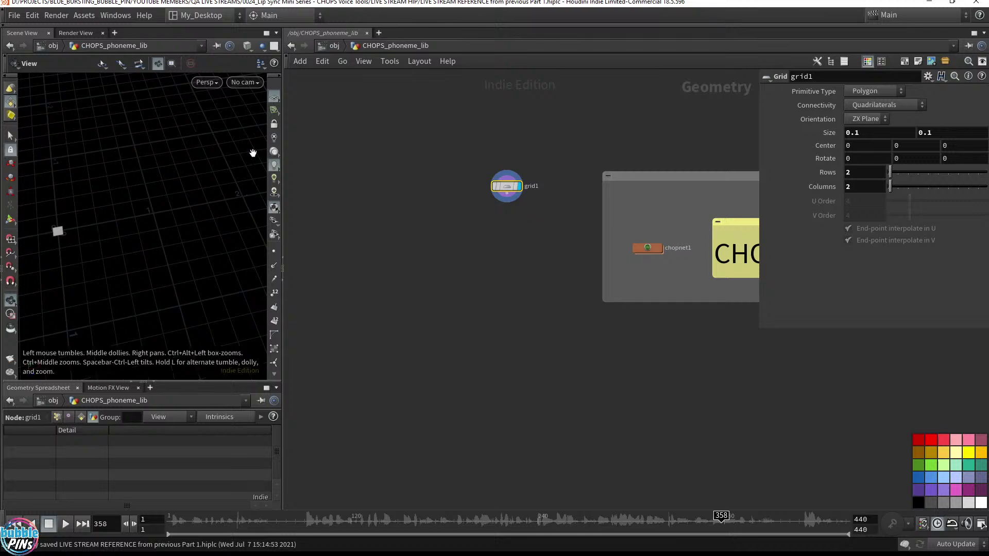
Add a Copy and Transform node under grid1, align it with the grid node, and display it.
{"action": "scroll", "coordinate": [548, 224], "scroll_direction": "up", "scroll_amount": 3}
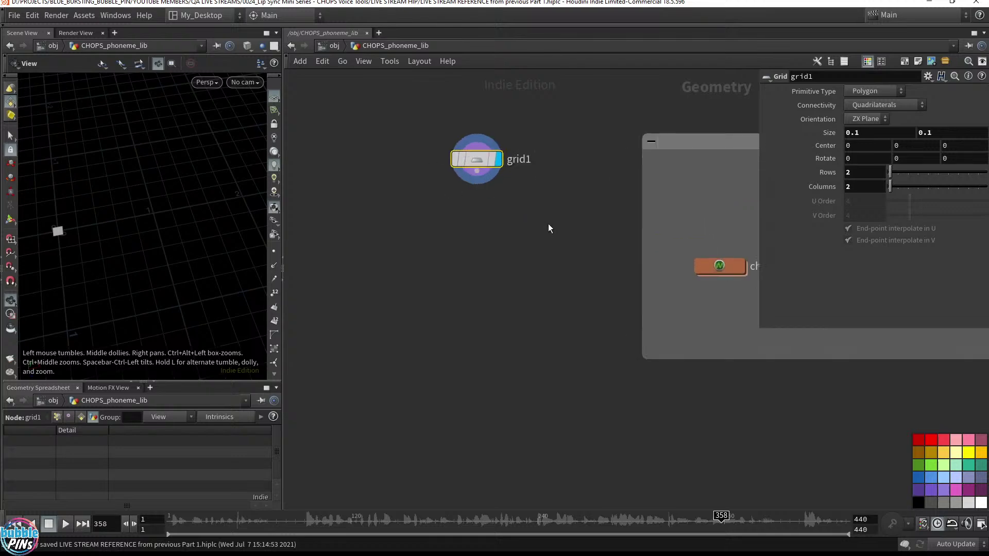
{"action": "middle_click_drag", "start_coordinate": [545, 226], "coordinate": [483, 224]}
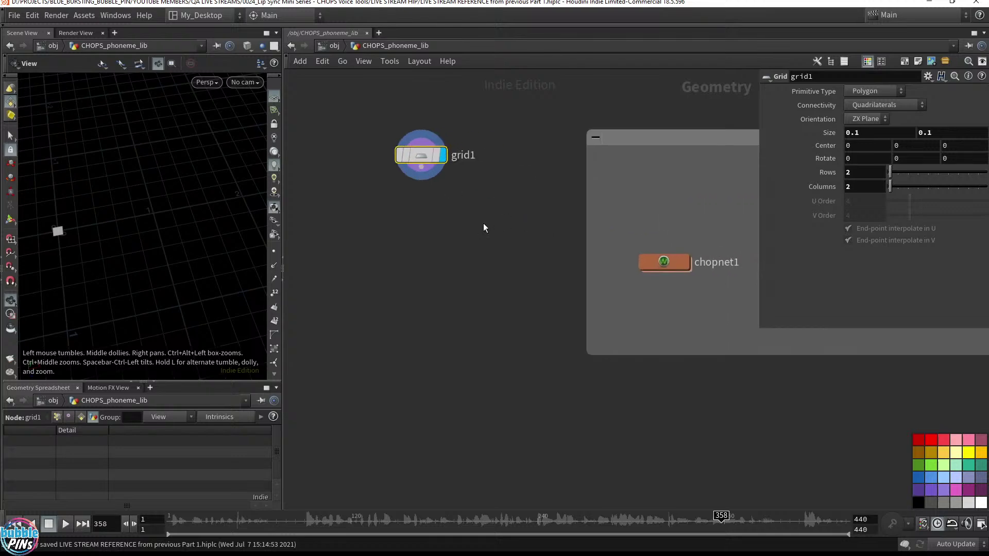
{"action": "left_click", "coordinate": [422, 170]}
{"action": "key", "text": "Tab"}
{"action": "type", "text": "cop"}
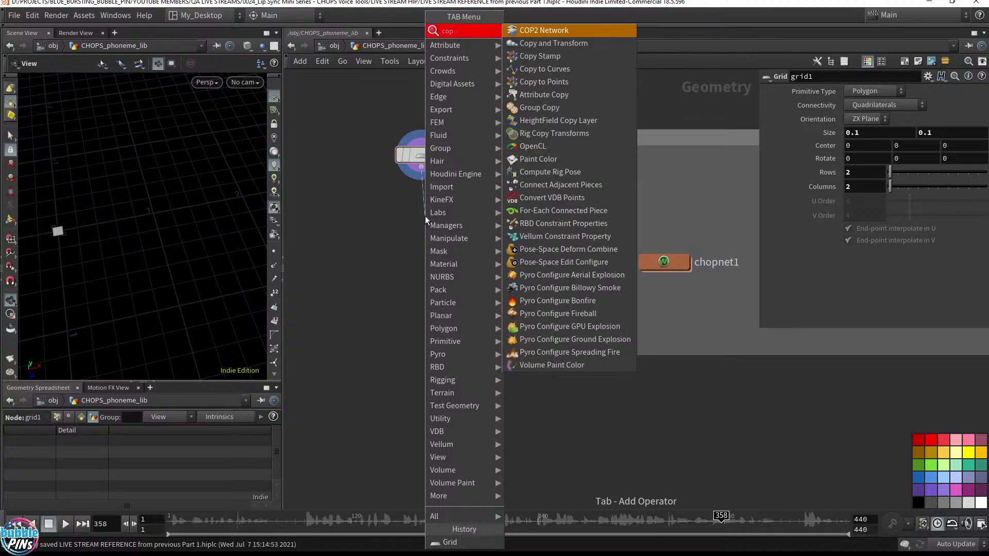
{"action": "type", "text": "y to"}
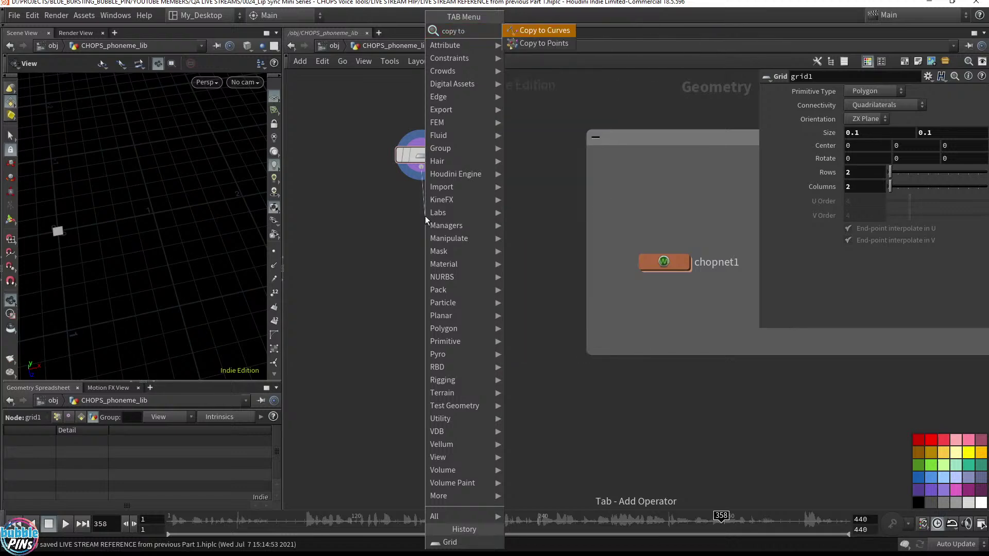
{"action": "key", "text": "Down"}
{"action": "key", "text": "BackSpace"}
{"action": "key", "text": "BackSpace"}
{"action": "type", "text": "and tra"}
{"action": "key", "text": "Return"}
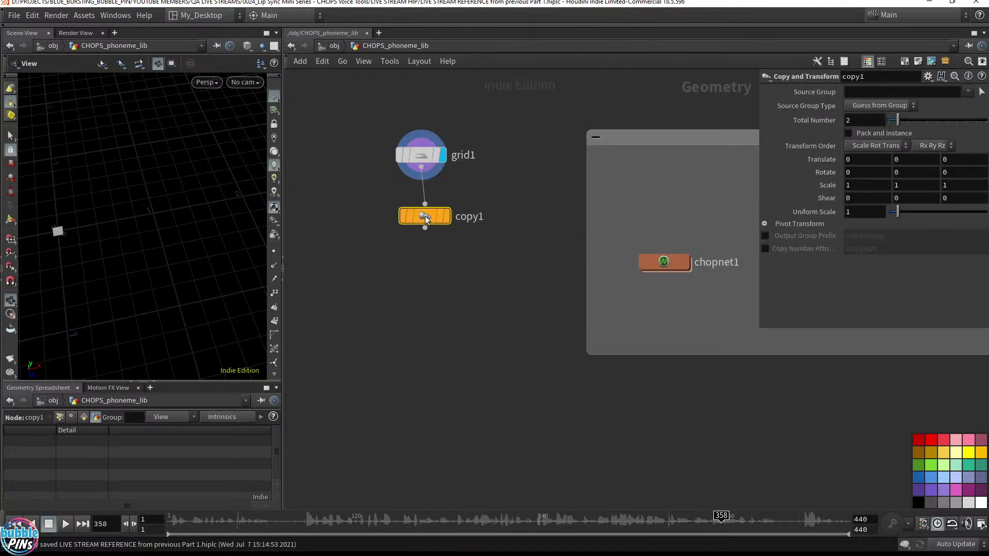
{"action": "left_click", "coordinate": [425, 215]}
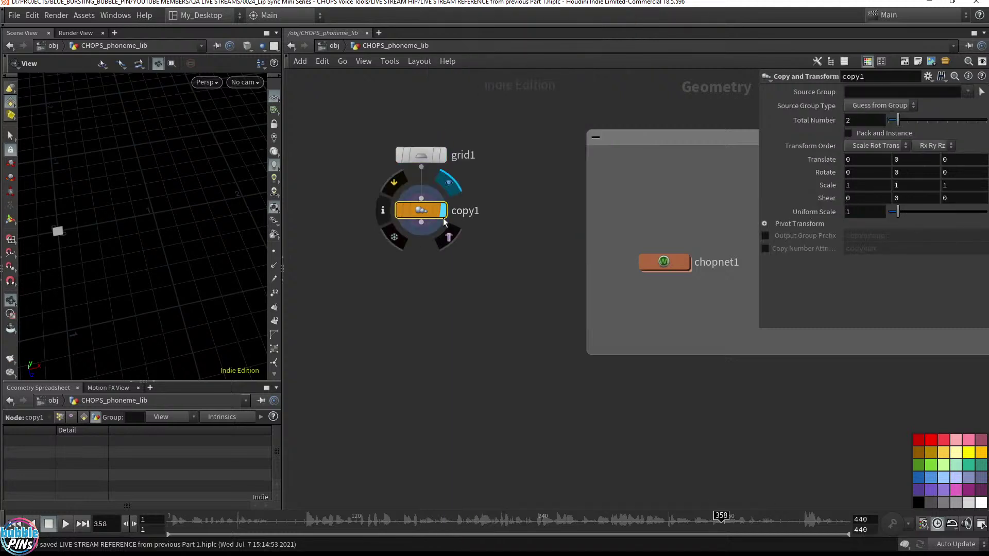
{"action": "left_click", "coordinate": [441, 211]}
Set copy1's total number to 41 and its X translate to 0.2.
{"action": "type", "text": "41"}
{"action": "key", "text": "Return"}
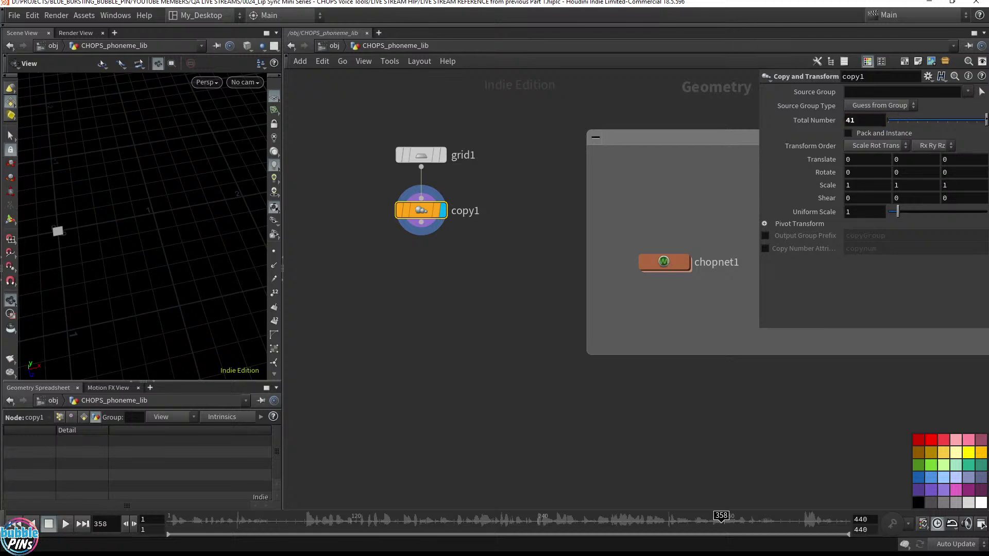
{"action": "left_click", "coordinate": [862, 159]}
{"action": "type", "text": ".2"}
{"action": "key", "text": "Return"}
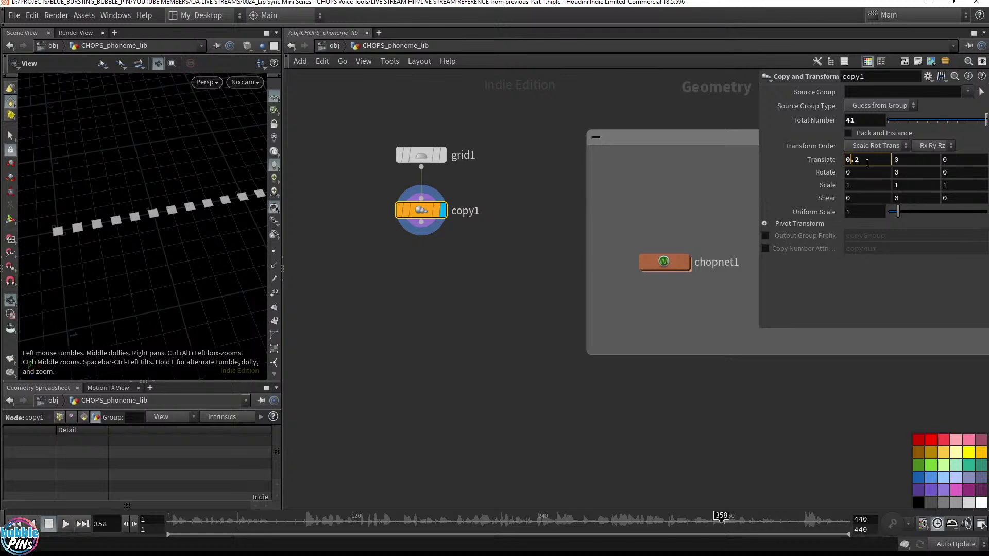
Try an X translate of 0.1 on copy1 for comparison and return it to 0.2.
{"action": "key", "text": "BackSpace"}
{"action": "type", "text": "1"}
{"action": "key", "text": "Return"}
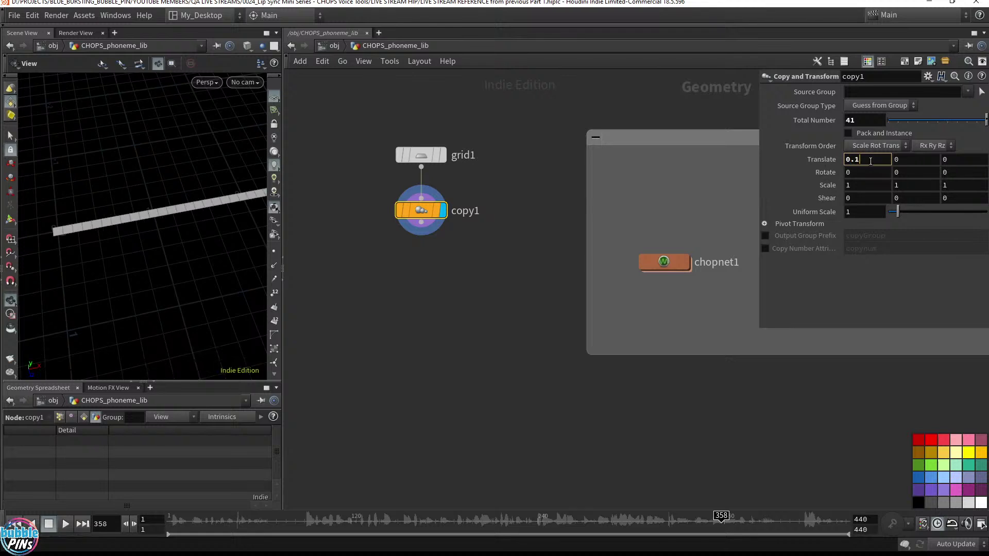
{"action": "key", "text": "BackSpace"}
{"action": "type", "text": "2"}
{"action": "key", "text": "Return"}
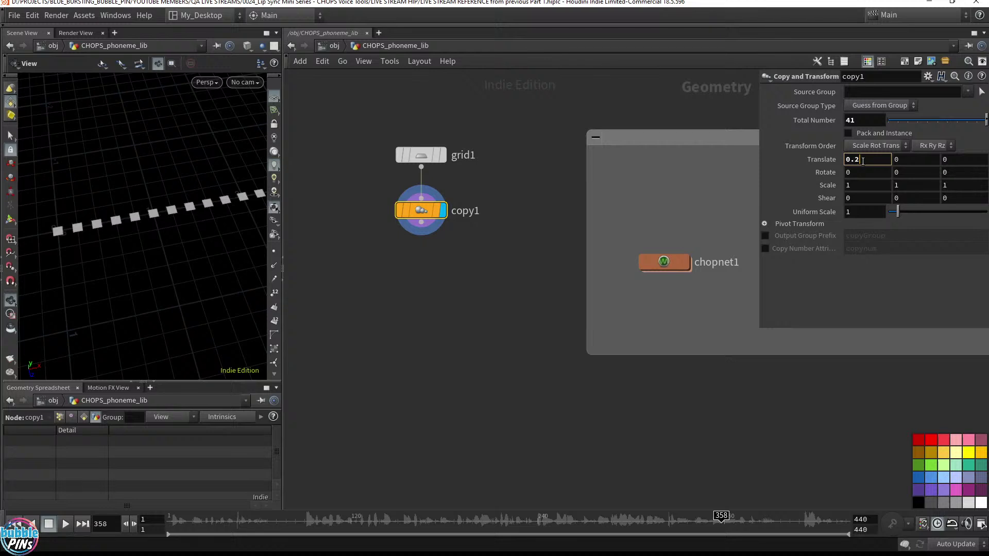
View the full row of copies and check copy1's point list in the geometry spreadsheet through to the last points.
{"action": "scroll", "coordinate": [207, 213], "scroll_direction": "down", "scroll_amount": 3}
{"action": "left_click_drag", "start_coordinate": [207, 215], "coordinate": [168, 264]}
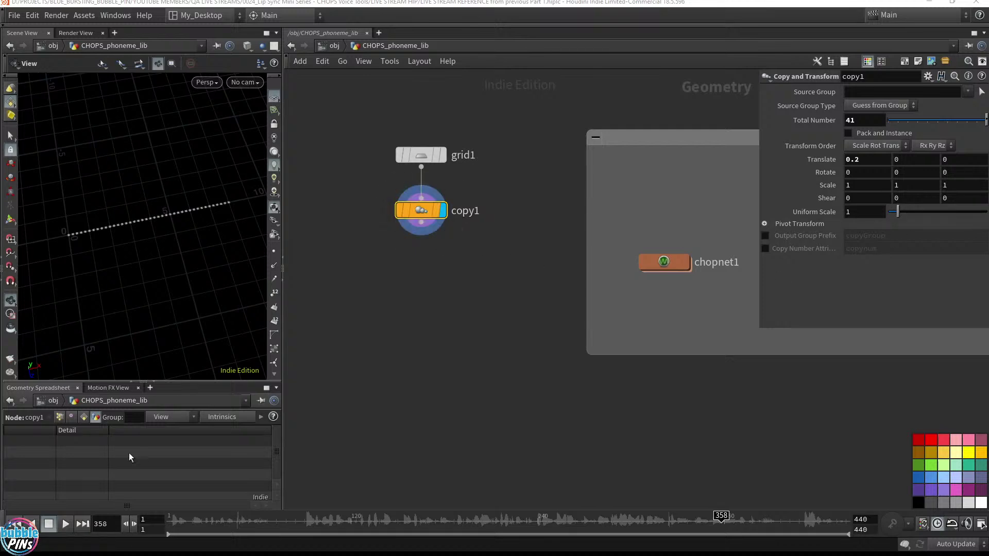
{"action": "left_click", "coordinate": [61, 417]}
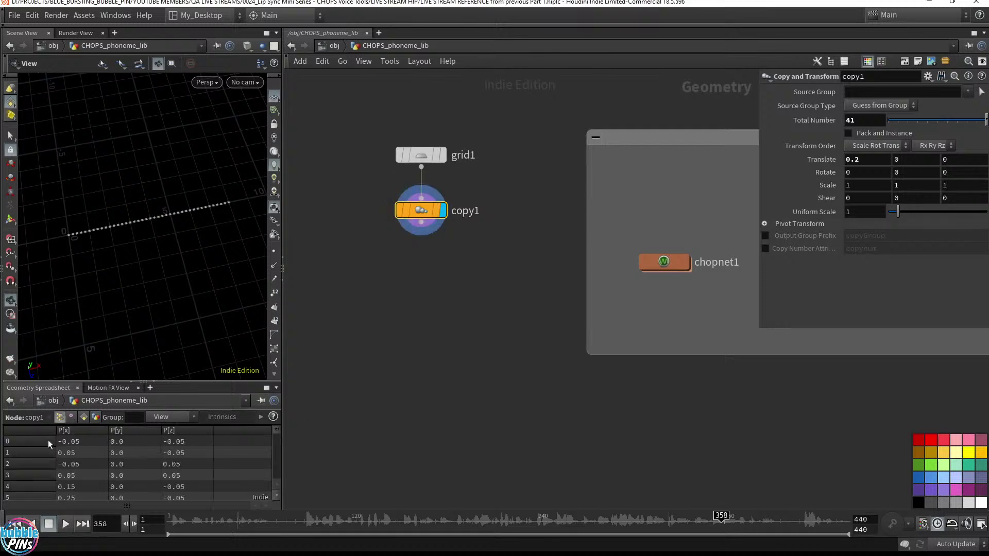
{"action": "left_click_drag", "start_coordinate": [277, 431], "coordinate": [273, 487]}
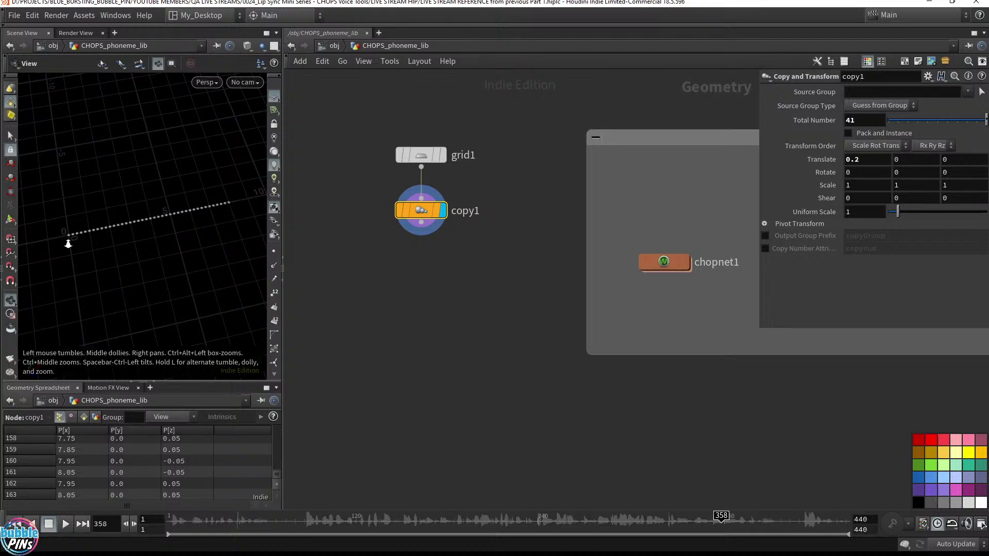
Examine the corner points of the individual grid copies up close and view the row of copies again.
{"action": "middle_click_drag", "start_coordinate": [68, 245], "coordinate": [318, 220]}
{"action": "right_click_drag", "start_coordinate": [64, 259], "coordinate": [119, 226]}
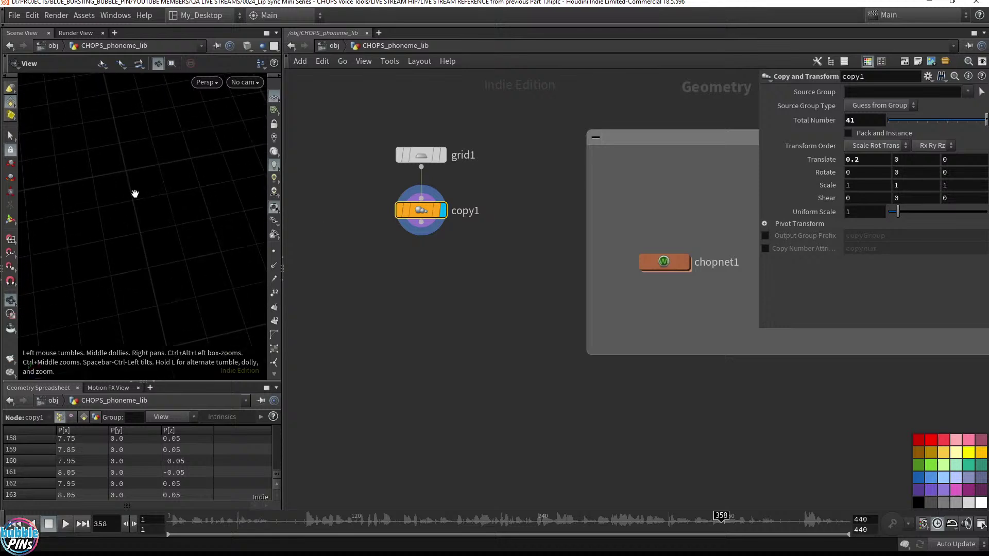
{"action": "key", "text": "f"}
{"action": "middle_click_drag", "start_coordinate": [121, 240], "coordinate": [305, 226]}
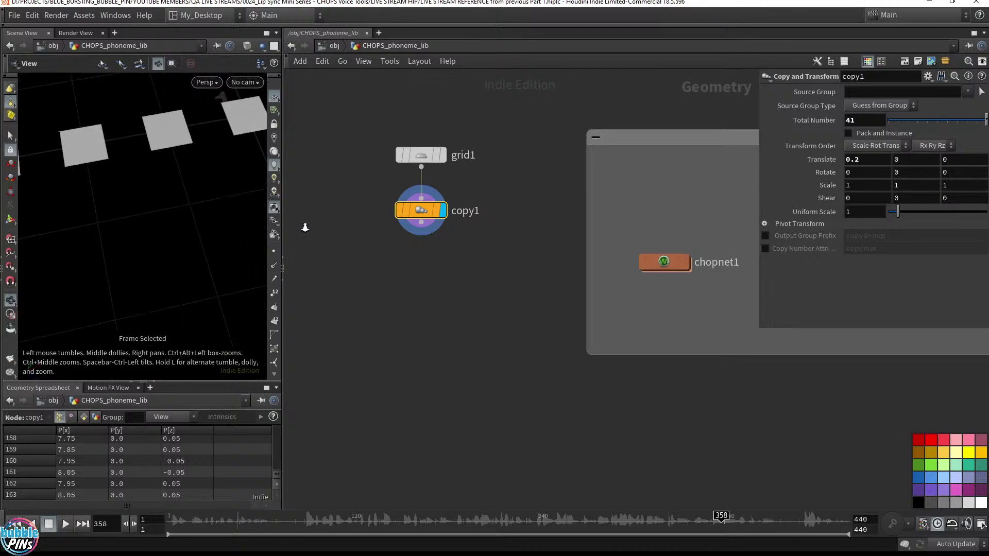
{"action": "right_click_drag", "start_coordinate": [133, 194], "coordinate": [153, 219]}
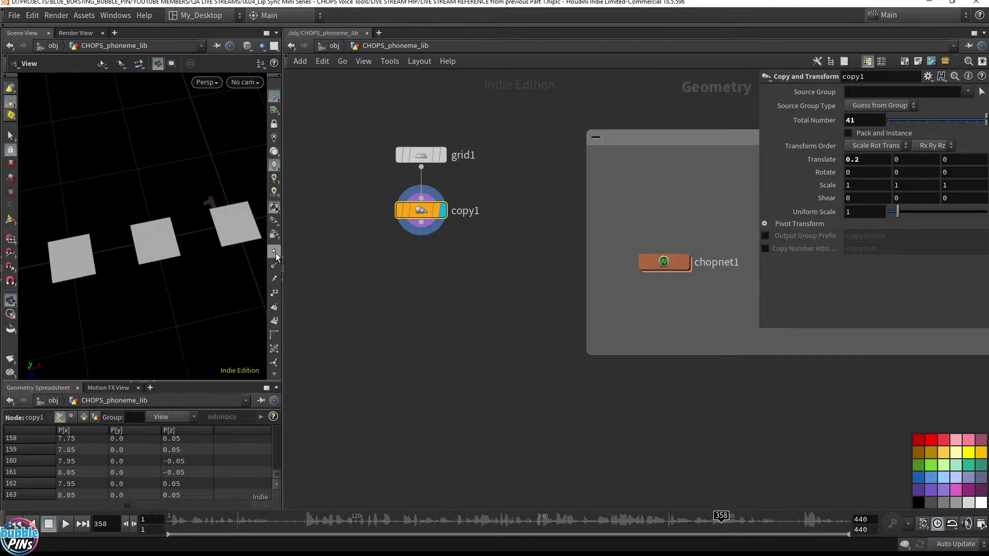
{"action": "left_click", "coordinate": [274, 252]}
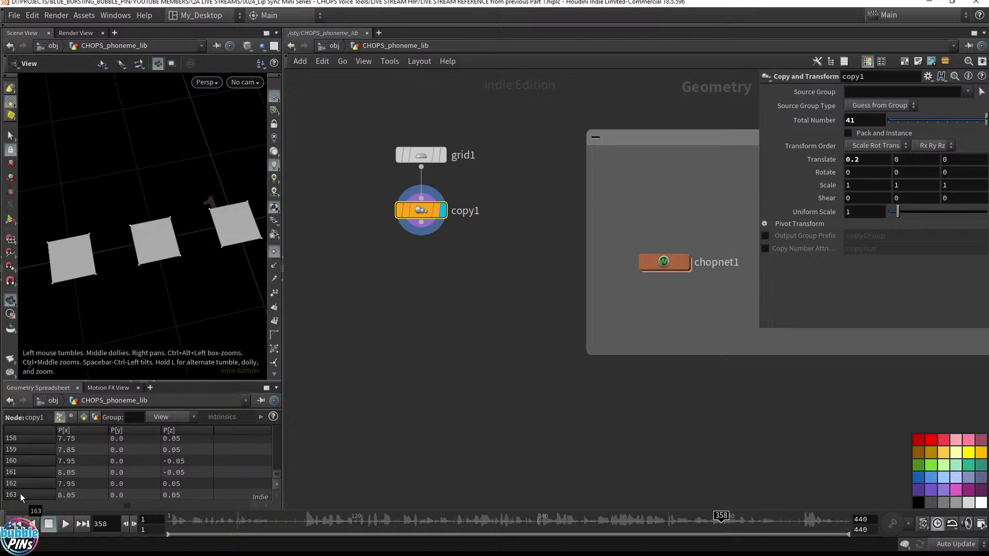
{"action": "key", "text": "h"}
{"action": "middle_click_drag", "start_coordinate": [236, 194], "coordinate": [146, 210]}
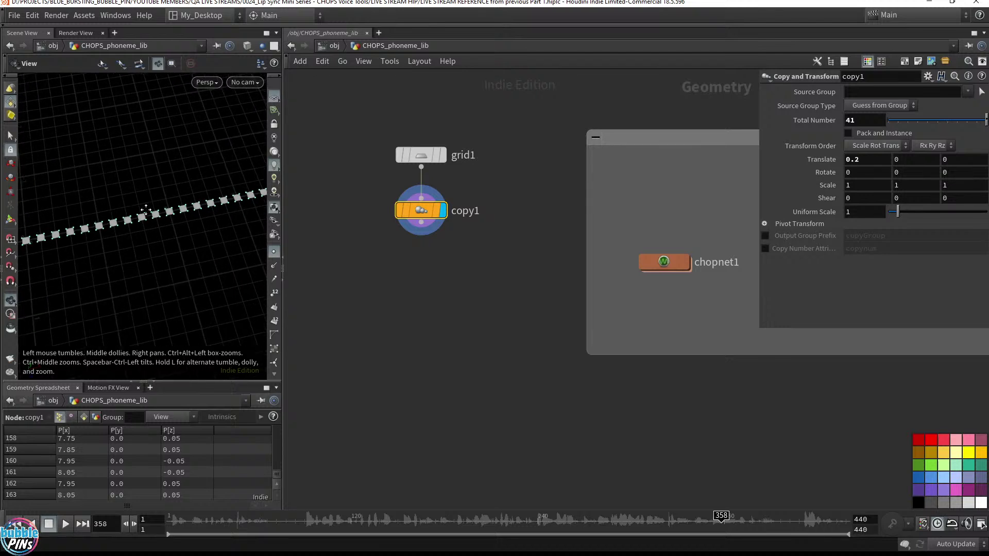
{"action": "right_click_drag", "start_coordinate": [146, 210], "coordinate": [243, 216]}
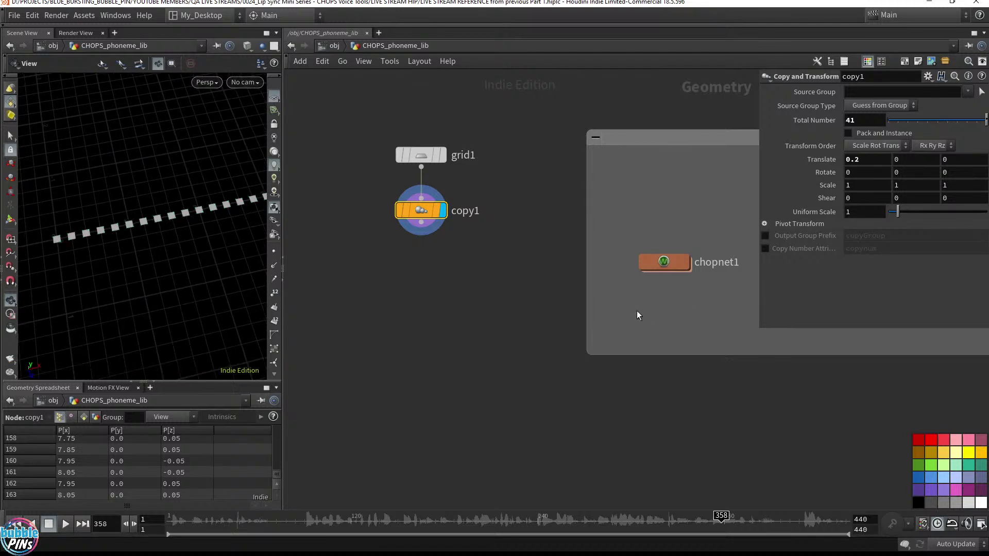
Add a Channel node below copy1, connect copy1's output to it, and display it.
{"action": "left_click_drag", "start_coordinate": [637, 310], "coordinate": [730, 201]}
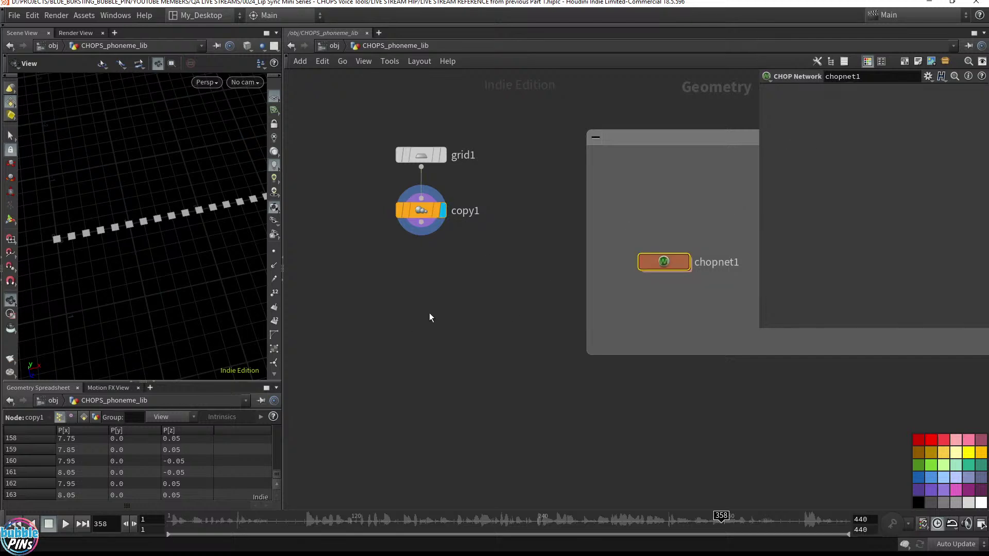
{"action": "left_click", "coordinate": [466, 311]}
{"action": "key", "text": "Tab"}
{"action": "type", "text": "chann"}
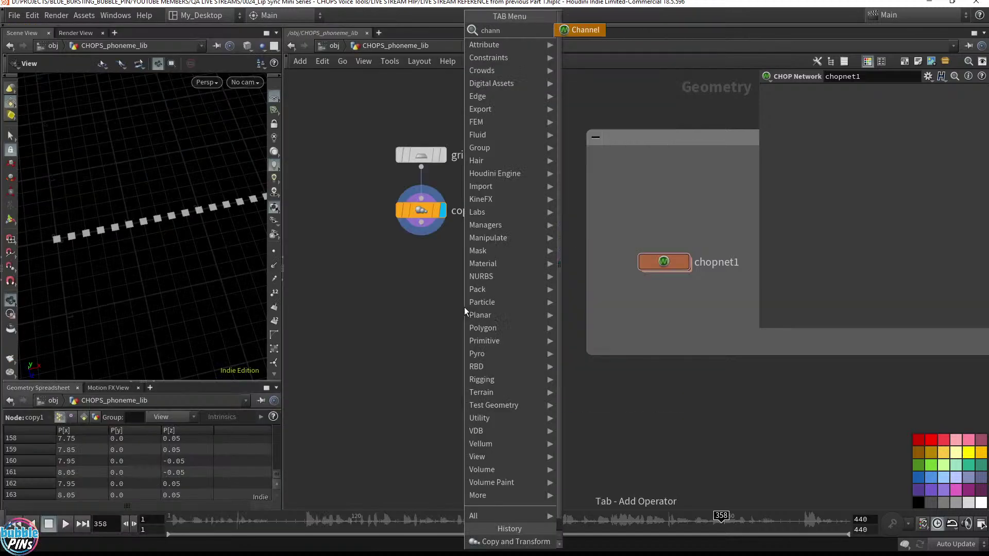
{"action": "key", "text": "Return"}
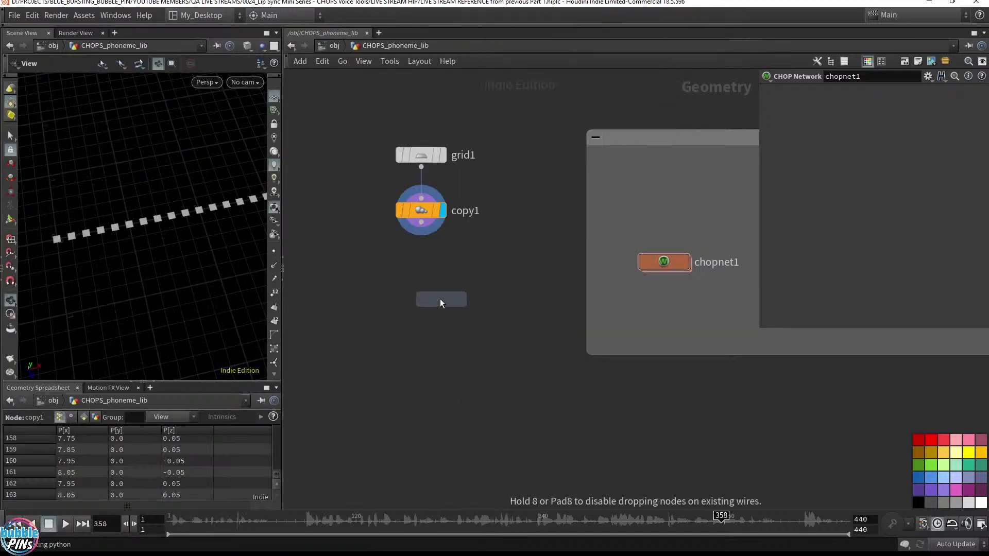
{"action": "left_click", "coordinate": [420, 296]}
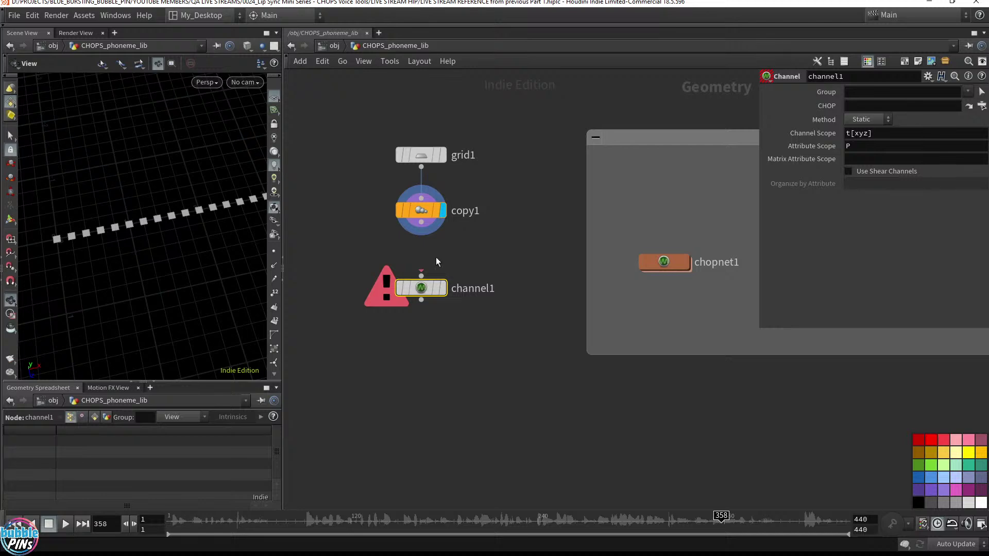
{"action": "left_click_drag", "start_coordinate": [422, 223], "coordinate": [421, 277]}
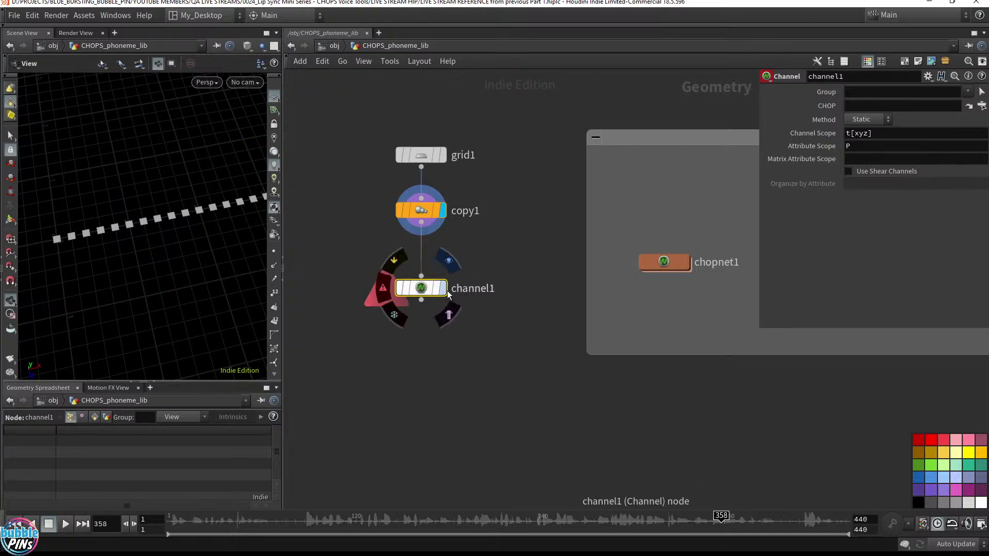
{"action": "left_click_drag", "start_coordinate": [381, 328], "coordinate": [507, 275]}
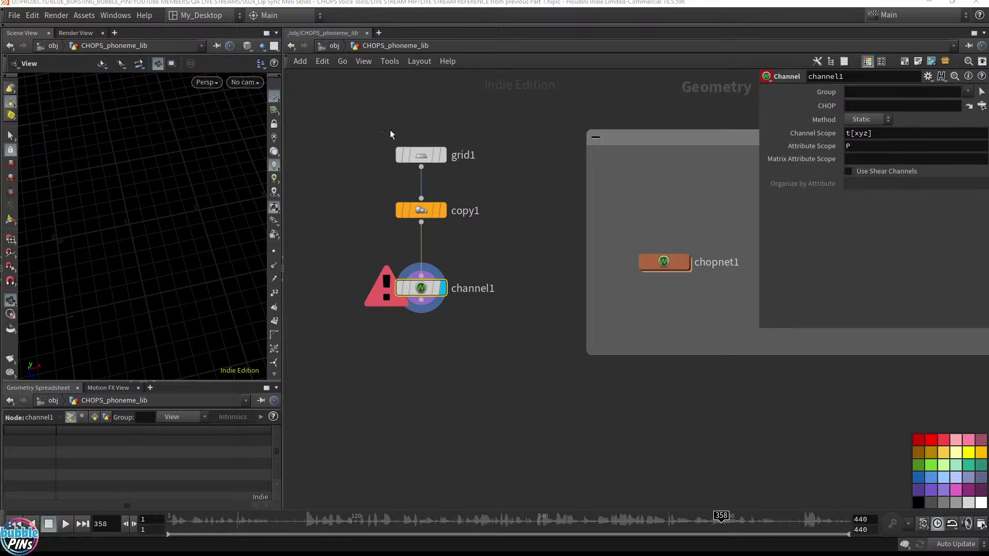
Move channel1 down to make room above it, display copy1, and check copy1's node information.
{"action": "left_click_drag", "start_coordinate": [415, 287], "coordinate": [414, 319]}
{"action": "left_click", "coordinate": [419, 211]}
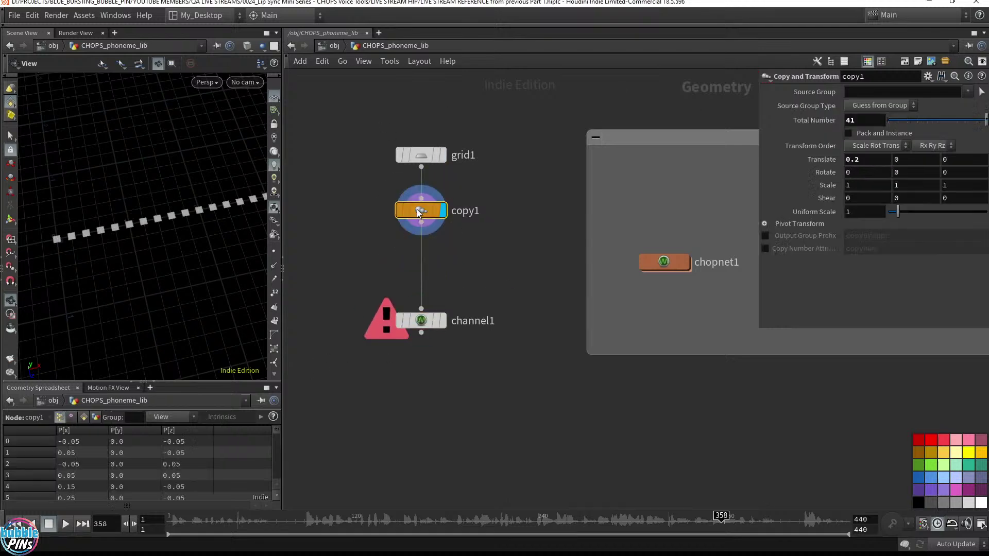
{"action": "left_click", "coordinate": [384, 210]}
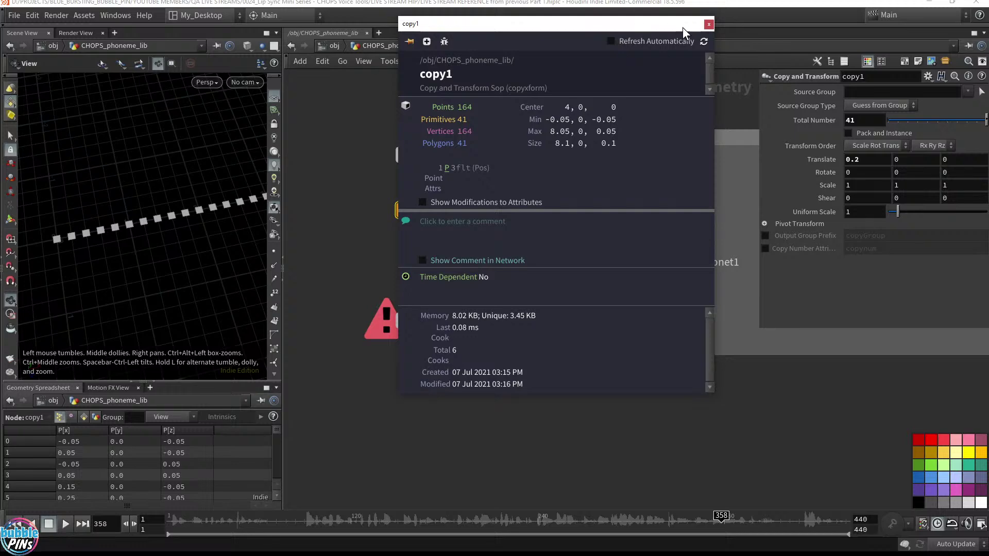
{"action": "left_click", "coordinate": [709, 24]}
Insert an Assemble node between copy1 and channel1 and display it.
{"action": "key", "text": "Tab"}
{"action": "type", "text": "asse"}
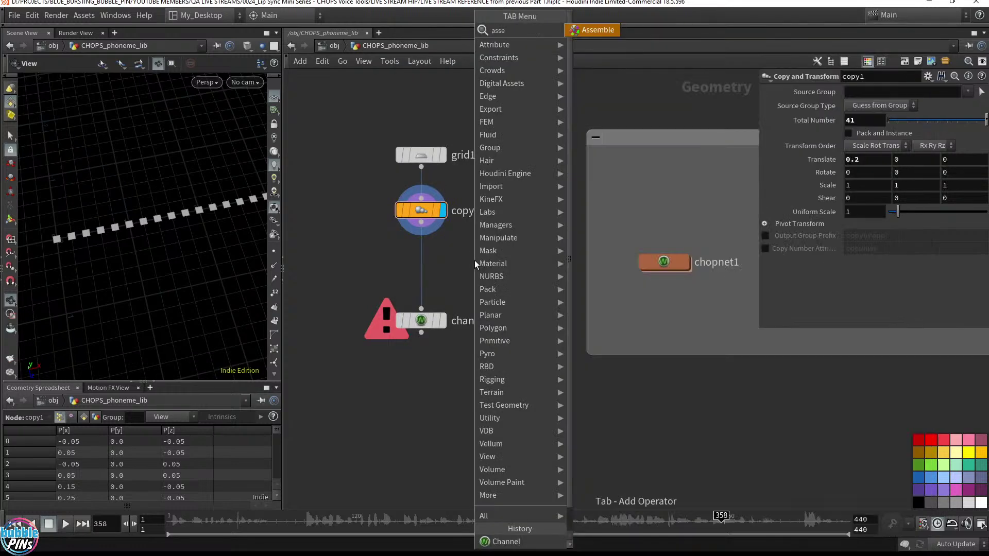
{"action": "key", "text": "Return"}
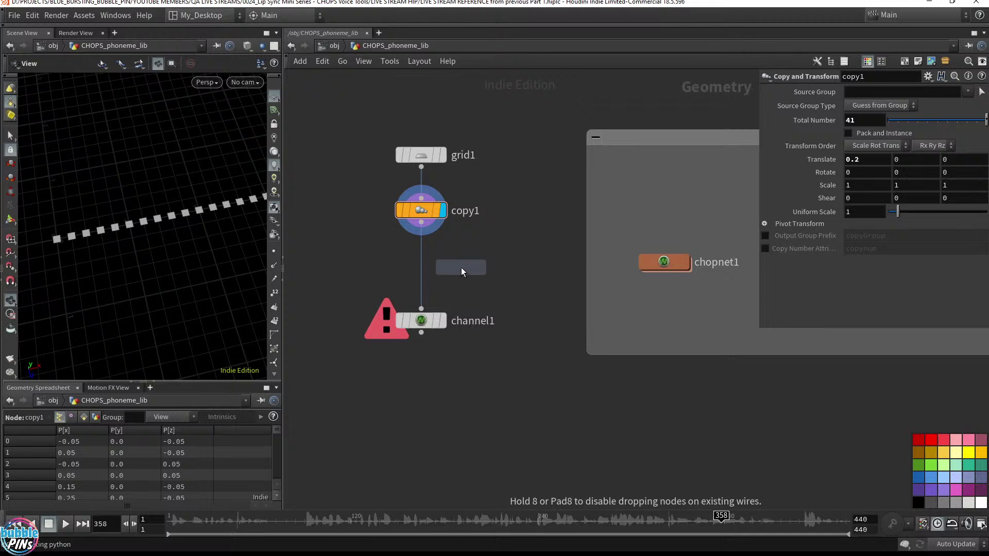
{"action": "left_click", "coordinate": [459, 269]}
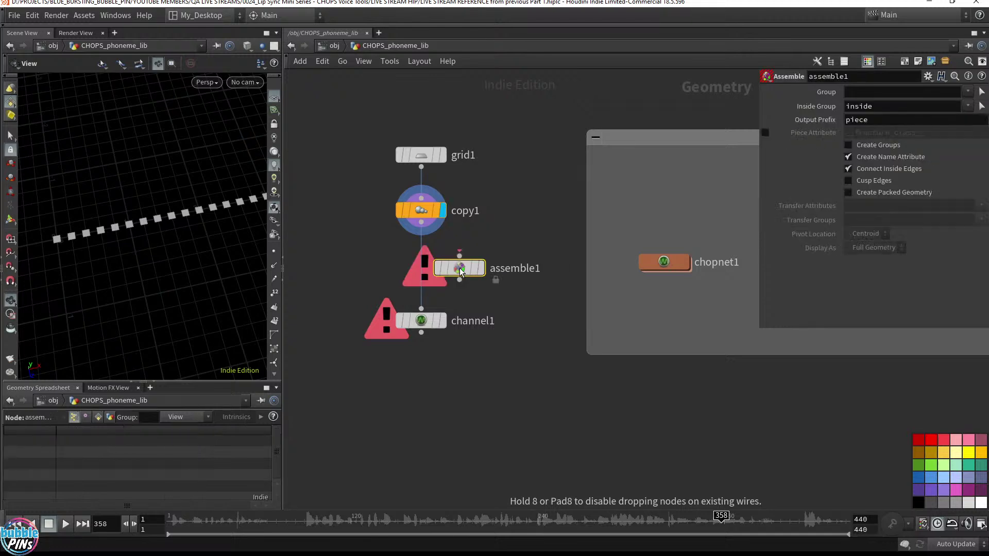
{"action": "left_click_drag", "start_coordinate": [459, 268], "coordinate": [421, 267]}
{"action": "left_click", "coordinate": [444, 269]}
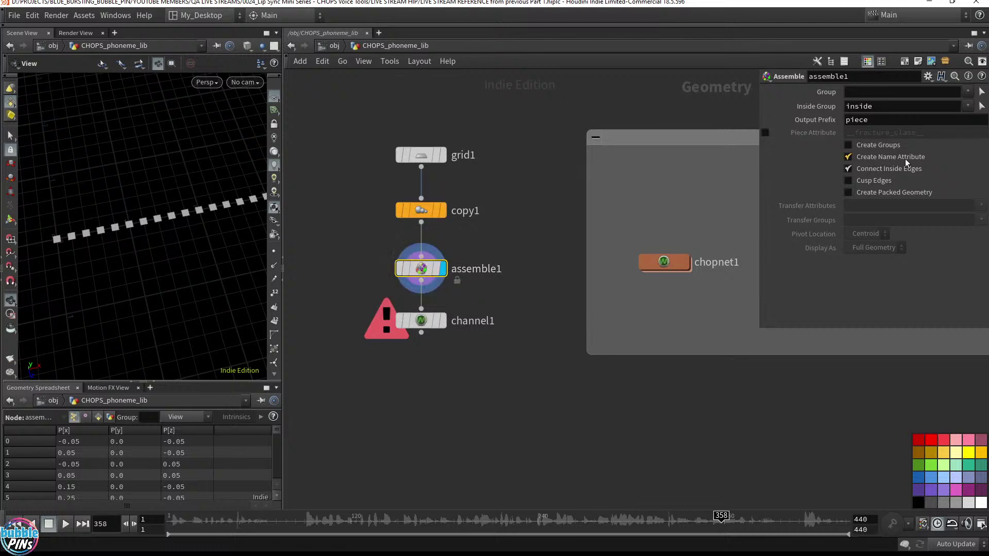
Enable Create Packed Geometry on assemble1 and check the node's geometry information.
{"action": "left_click", "coordinate": [849, 193]}
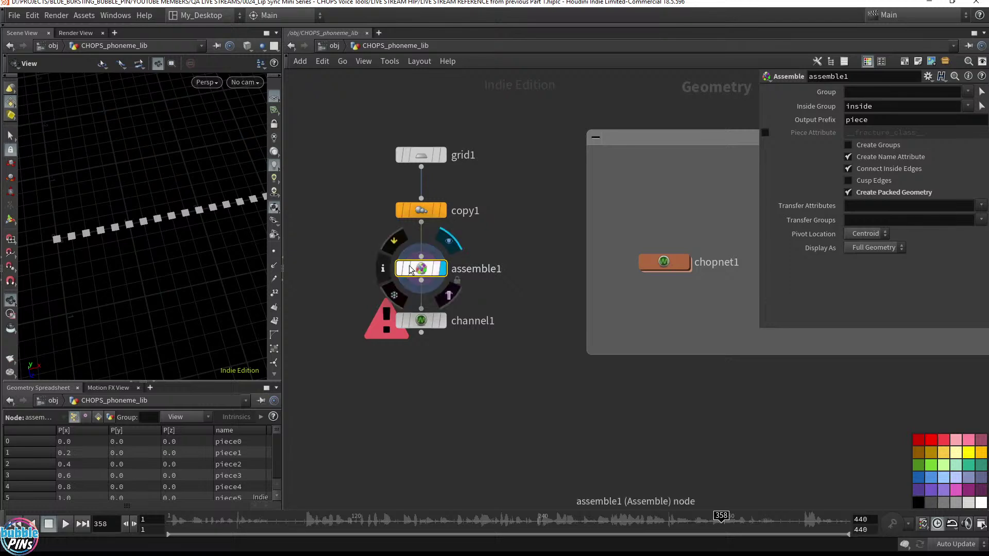
{"action": "left_click", "coordinate": [383, 268]}
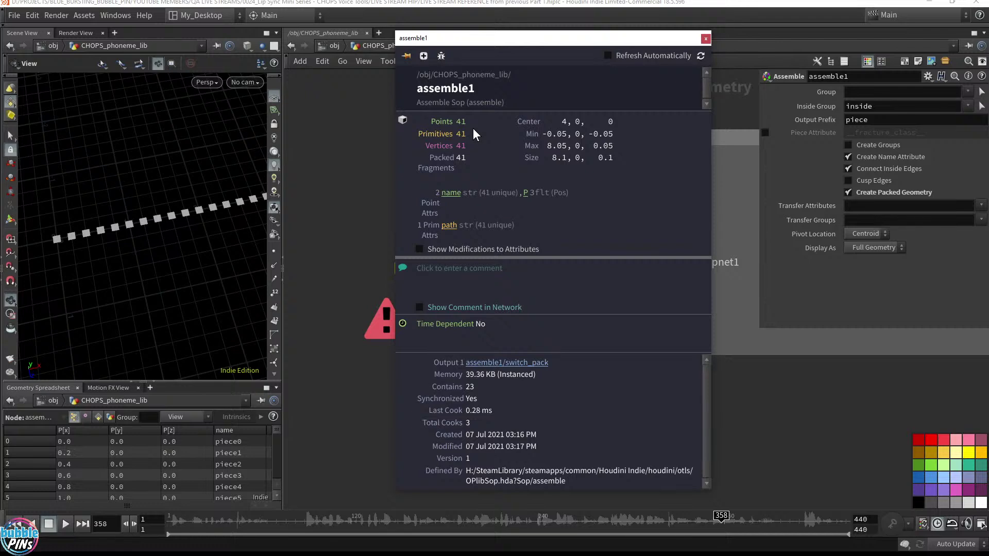
{"action": "left_click", "coordinate": [706, 40]}
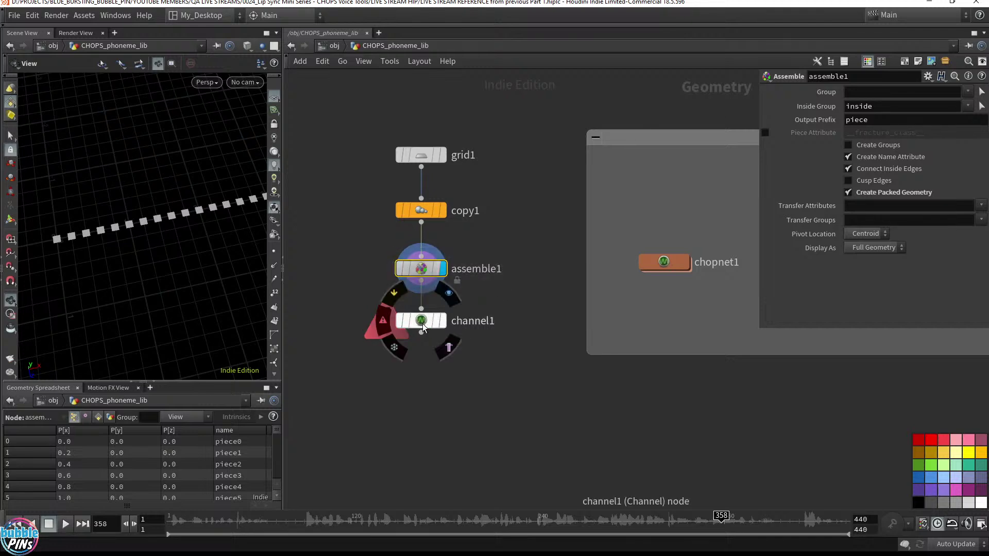
Space channel1 slightly below assemble1, display it, and set its method to Animated.
{"action": "left_click_drag", "start_coordinate": [428, 323], "coordinate": [417, 331]}
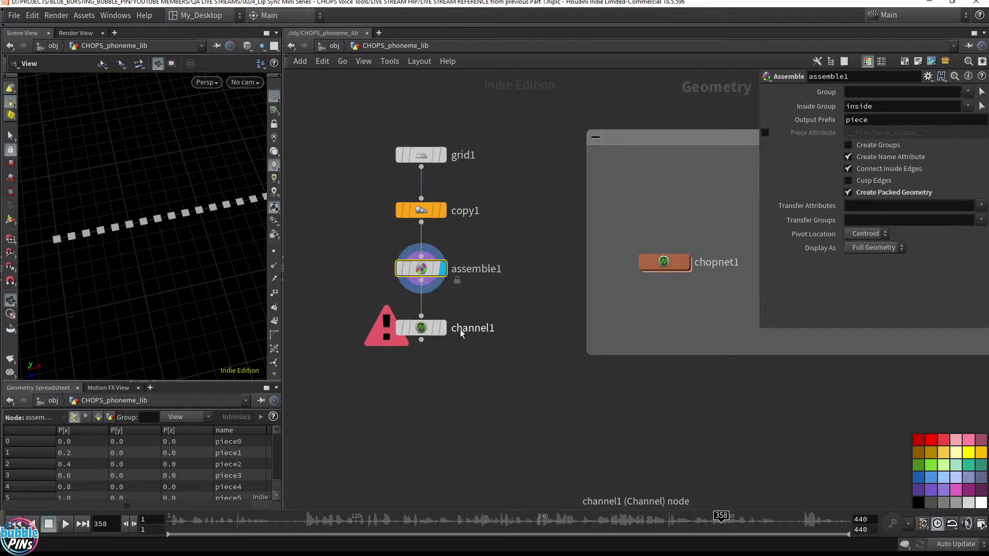
{"action": "left_click", "coordinate": [430, 327]}
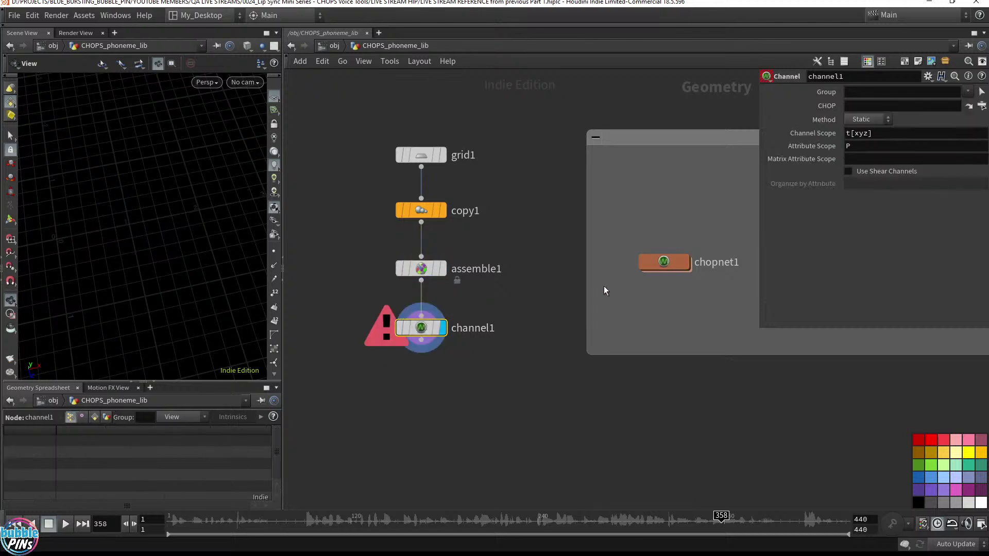
{"action": "left_click_drag", "start_coordinate": [604, 286], "coordinate": [693, 214]}
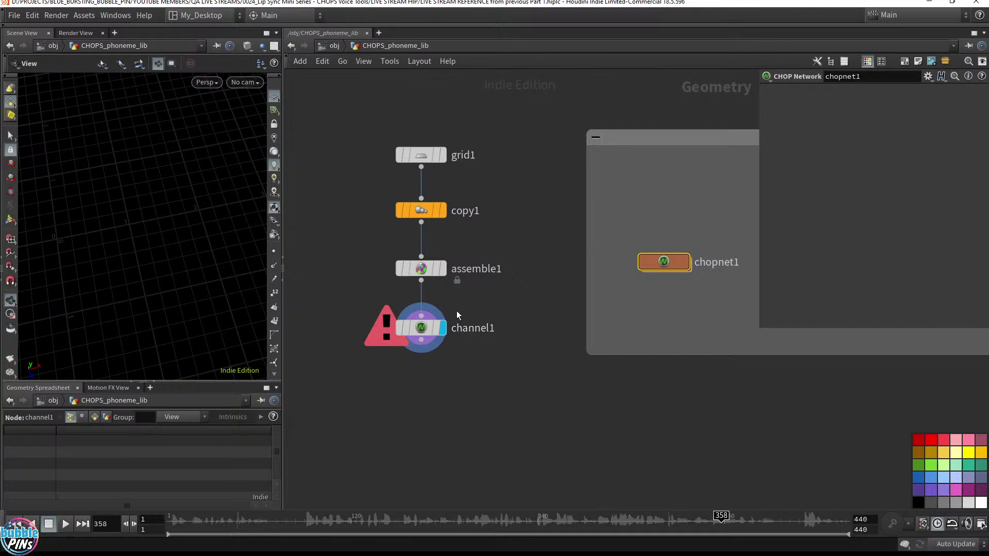
{"action": "left_click", "coordinate": [407, 332]}
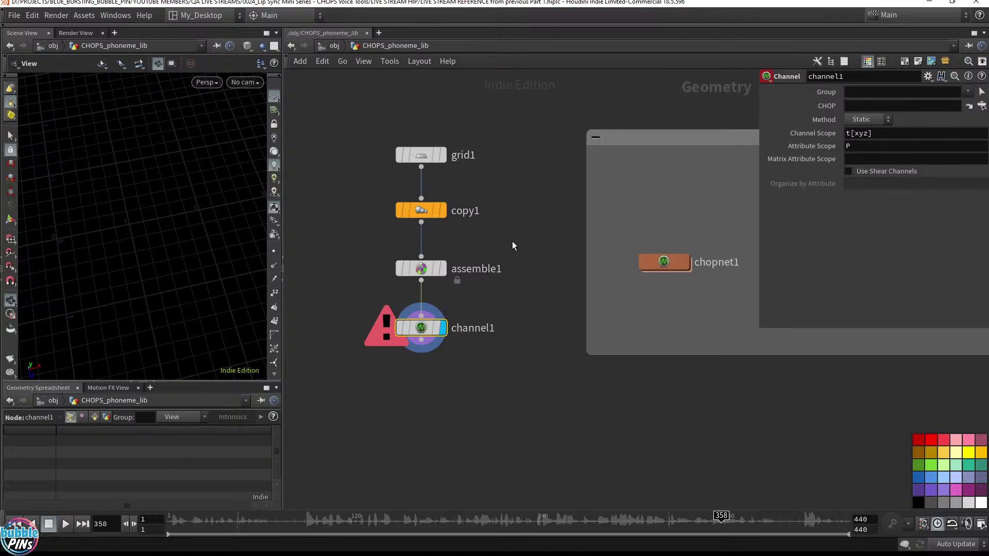
{"action": "left_click_drag", "start_coordinate": [484, 303], "coordinate": [408, 360]}
{"action": "left_click_drag", "start_coordinate": [536, 294], "coordinate": [390, 376]}
{"action": "left_click", "coordinate": [872, 119]}
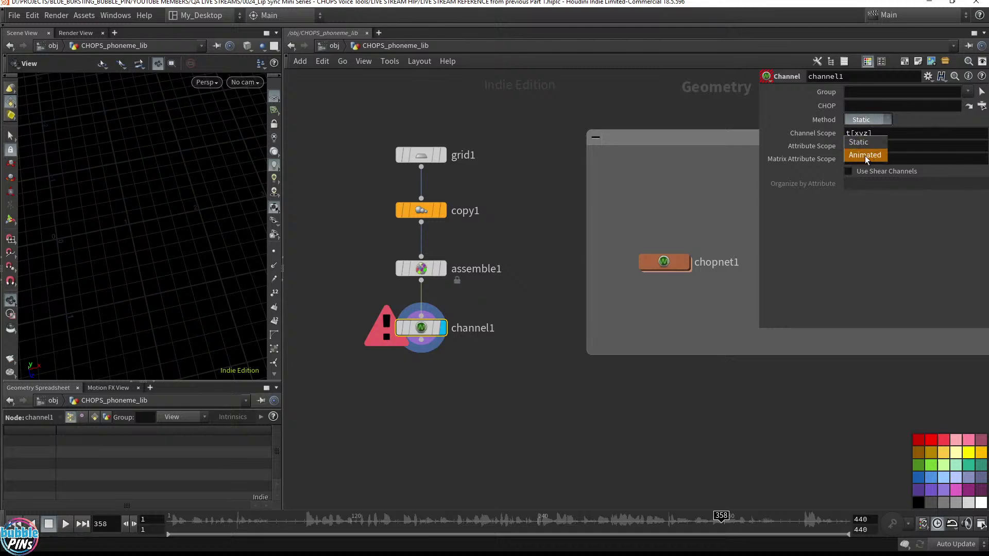
{"action": "left_click", "coordinate": [864, 155]}
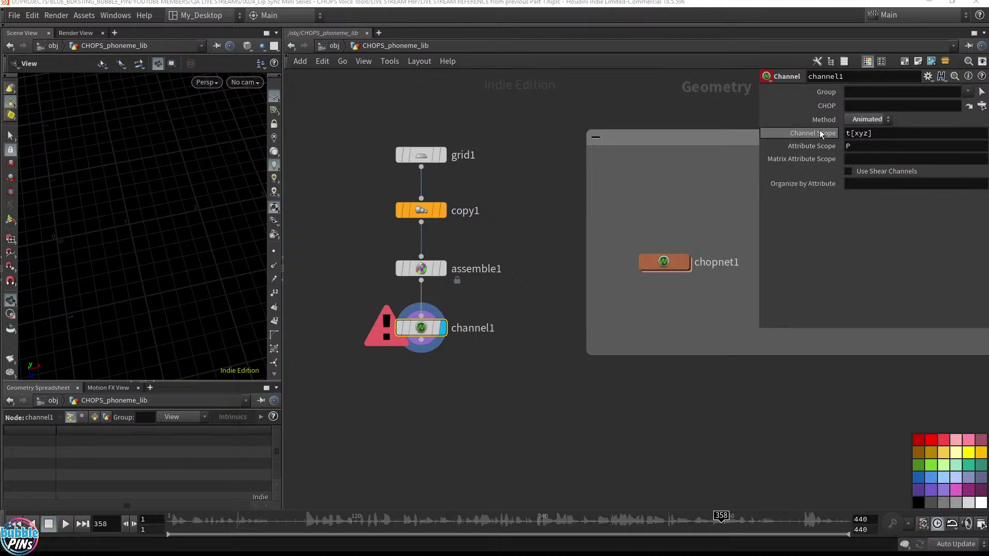
Set channel1's channel scope to chan and its attribute scope to channel_value, and save the scene.
{"action": "left_click", "coordinate": [872, 136]}
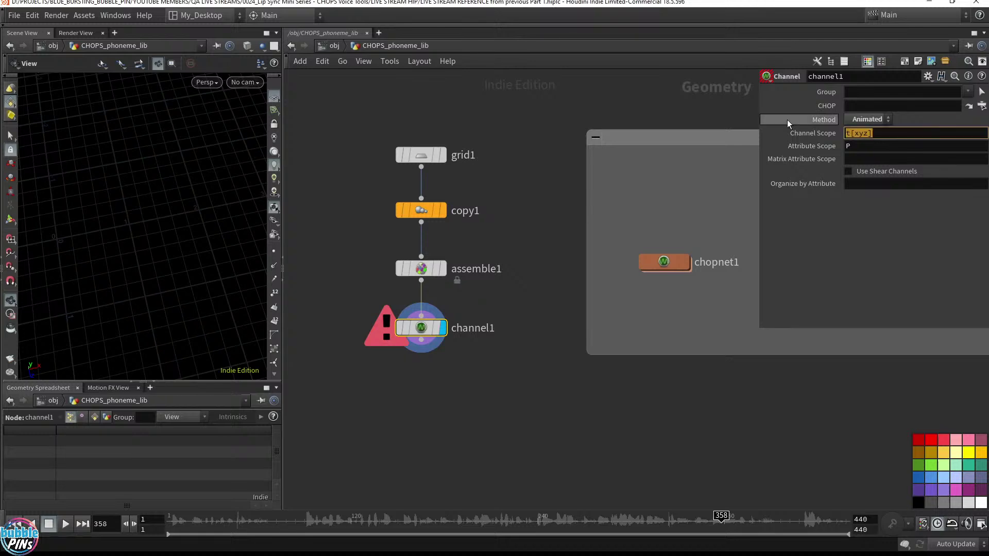
{"action": "type", "text": "chan"}
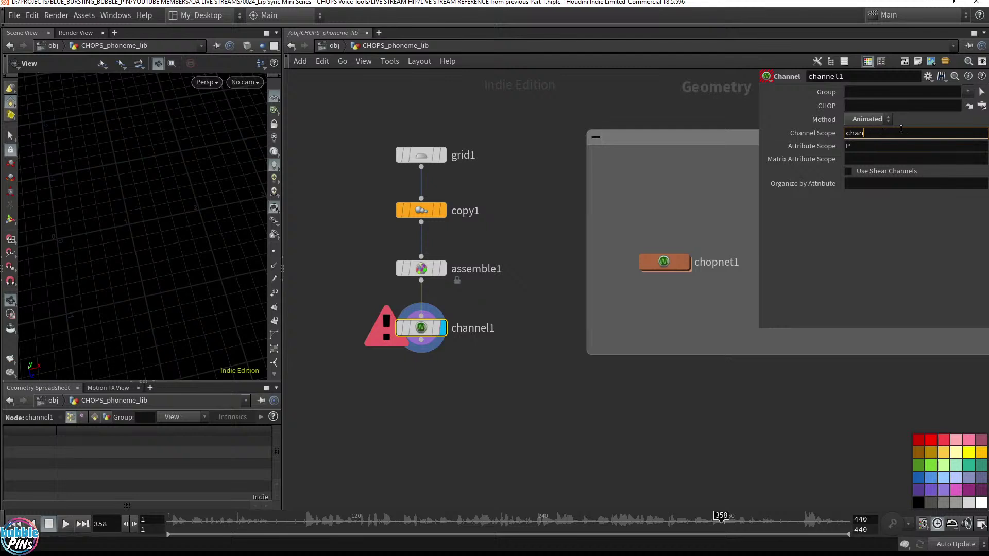
{"action": "left_click", "coordinate": [884, 151]}
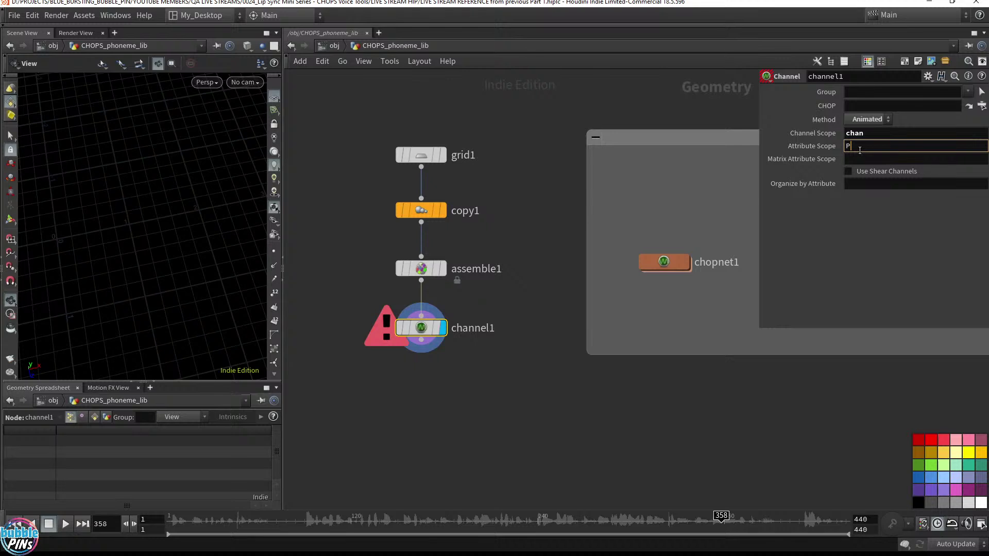
{"action": "type", "text": "y"}
{"action": "double_click", "coordinate": [862, 146]}
{"action": "left_click", "coordinate": [863, 146]}
{"action": "type", "text": "chann"}
{"action": "type", "text": "el_value"}
{"action": "key", "text": "Return"}
{"action": "key", "text": "ctrl+s"}
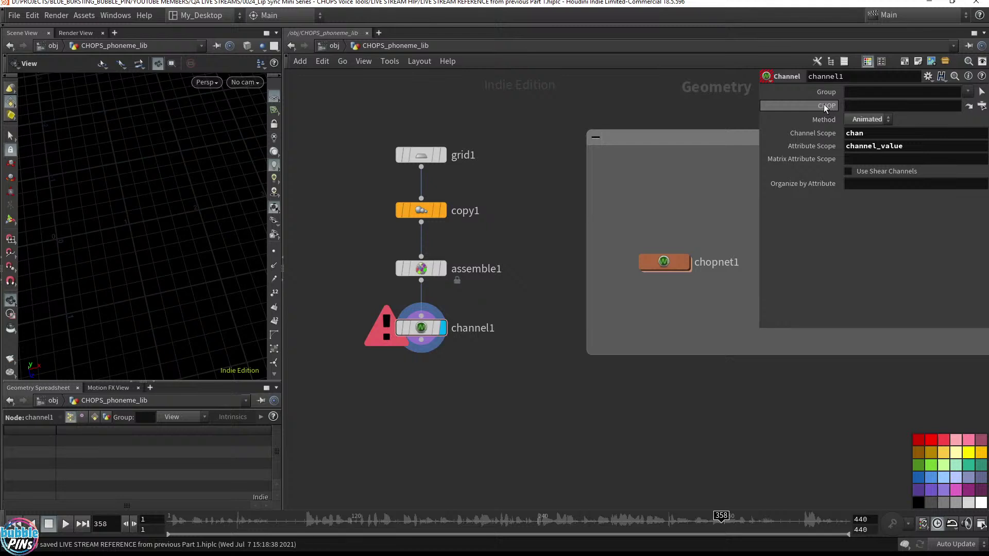
Reference ../chopnet1 as channel1's CHOP source and compare the display of assemble1 and channel1.
{"action": "left_click_drag", "start_coordinate": [660, 266], "coordinate": [853, 106]}
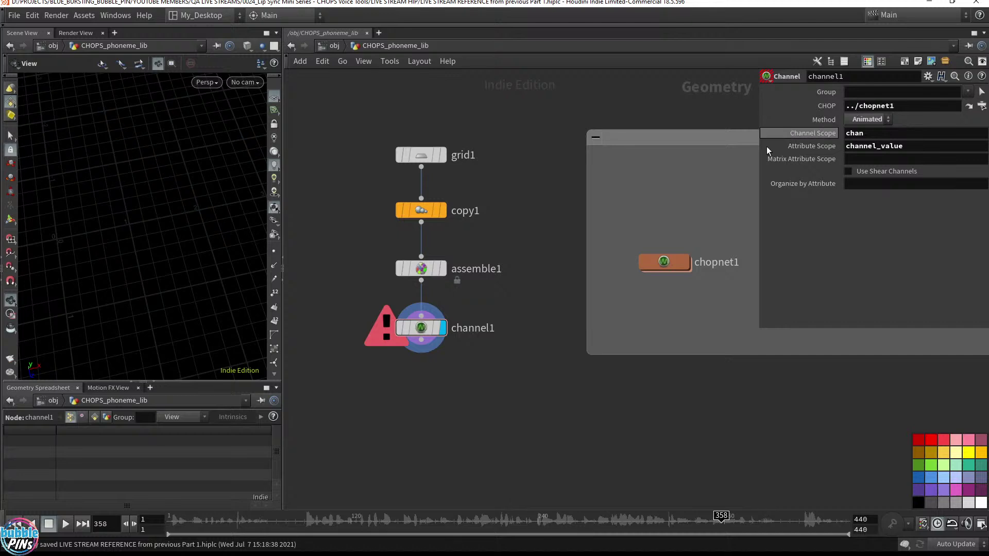
{"action": "left_click", "coordinate": [443, 269]}
{"action": "left_click", "coordinate": [442, 328]}
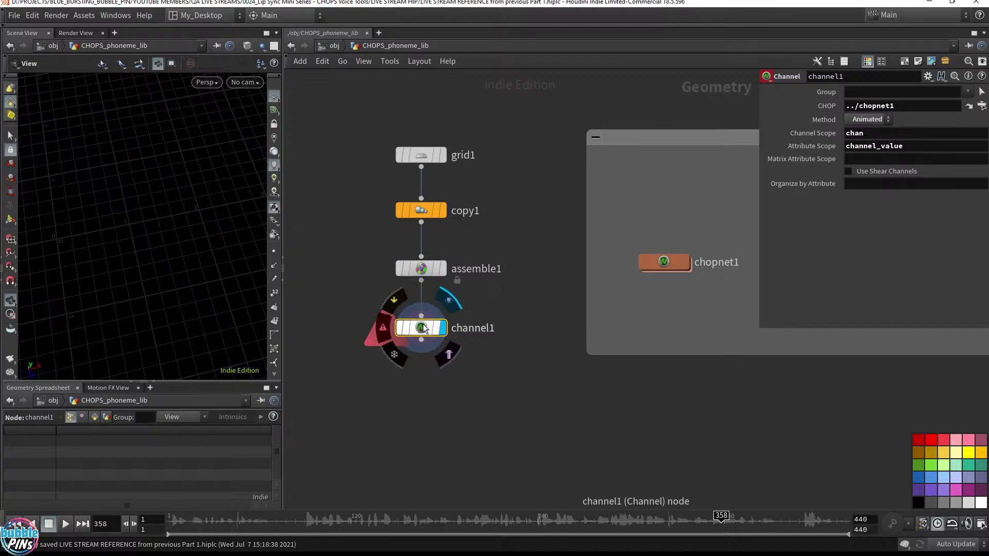
{"action": "left_click", "coordinate": [401, 336]}
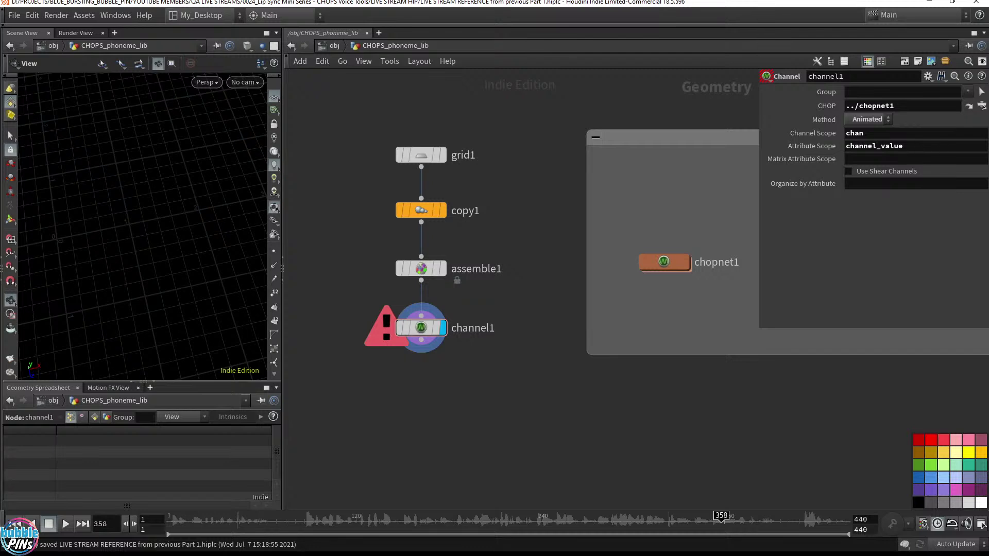
Insert an Attribute Create node between assemble1 and channel1, making room by moving channel1 lower, and copy channel1's attribute scope name.
{"action": "left_click_drag", "start_coordinate": [422, 335], "coordinate": [423, 402]}
{"action": "double_click", "coordinate": [913, 149]}
{"action": "key", "text": "ctrl+c"}
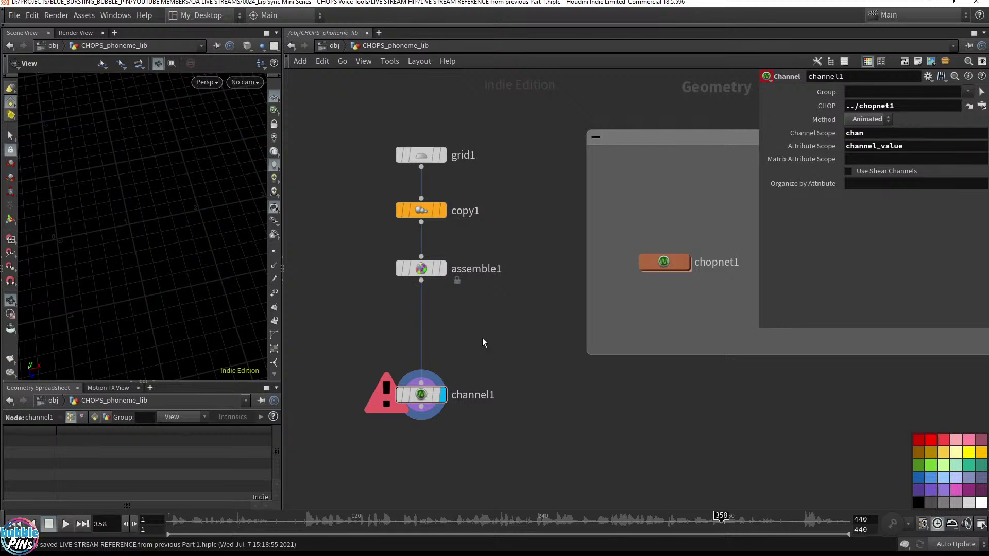
{"action": "key", "text": "Tab"}
{"action": "type", "text": "a"}
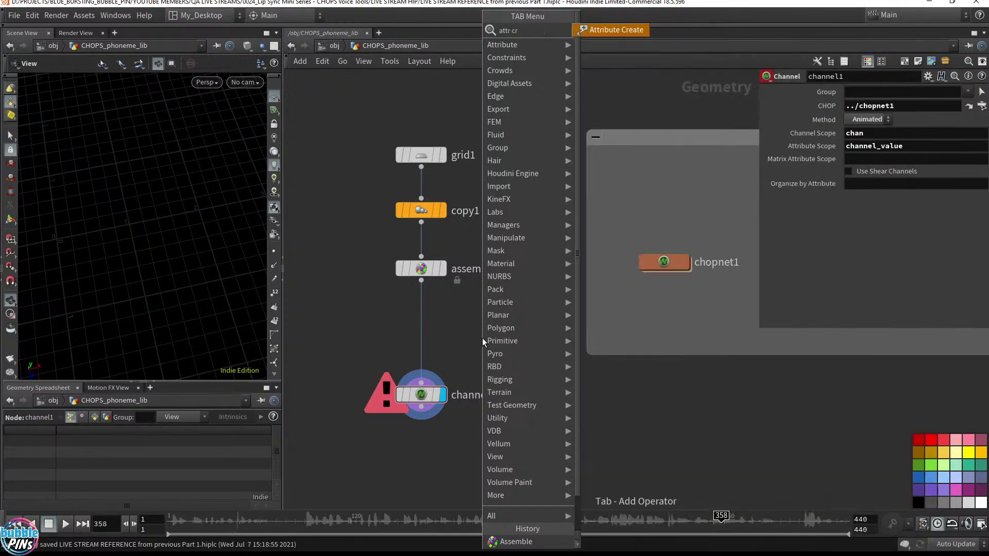
{"action": "key", "text": "Return"}
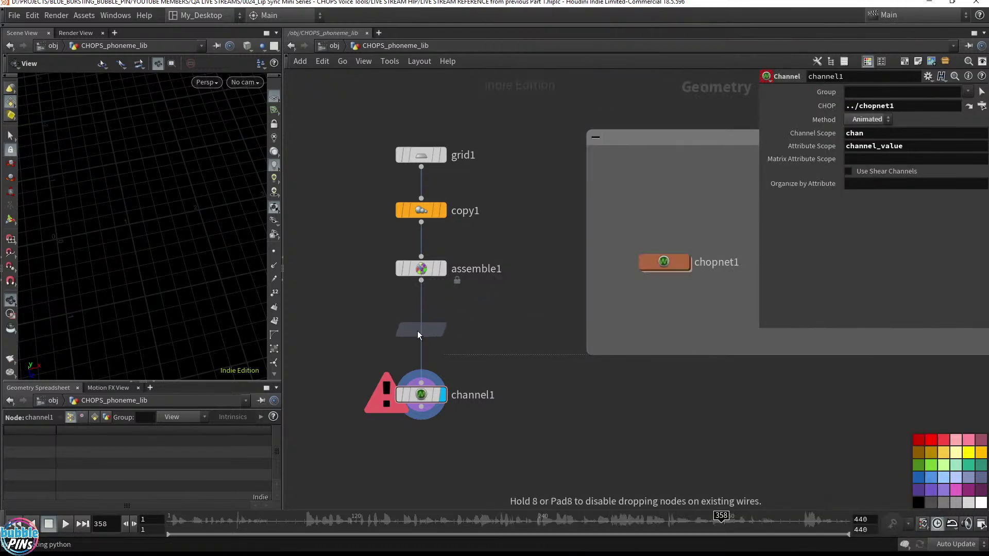
{"action": "left_click", "coordinate": [424, 330]}
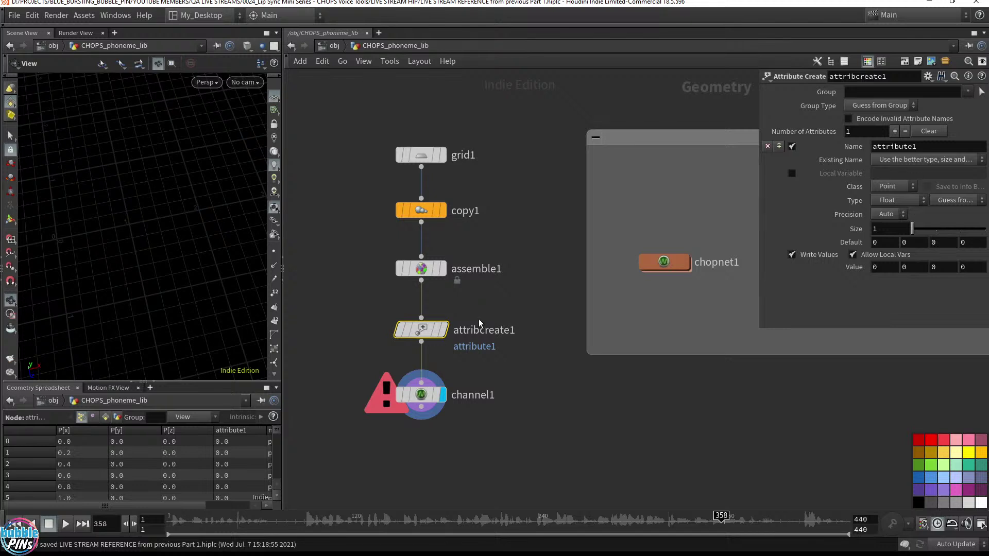
Name the attribute created by attribcreate1 channel_value, matching channel1's attribute scope.
{"action": "left_click", "coordinate": [420, 392]}
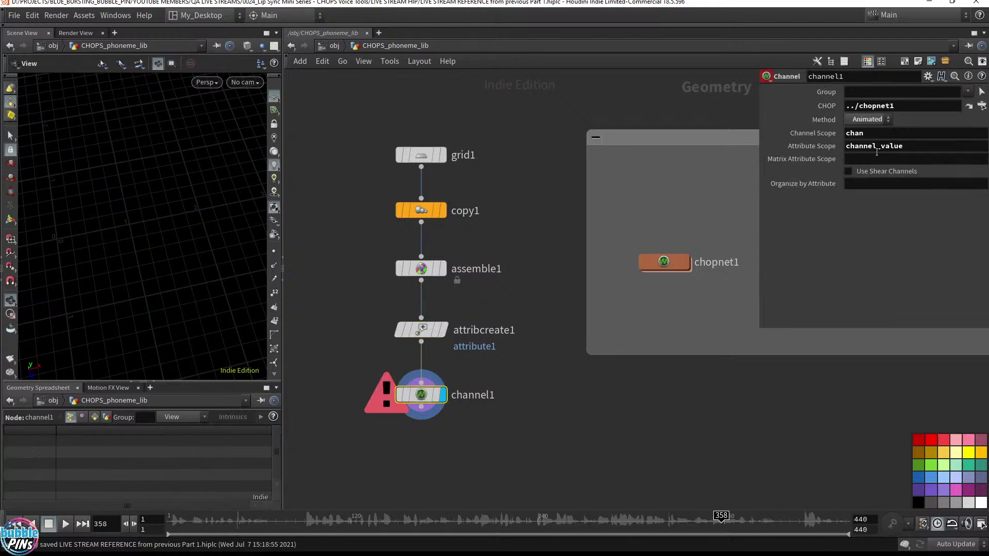
{"action": "left_click", "coordinate": [422, 330]}
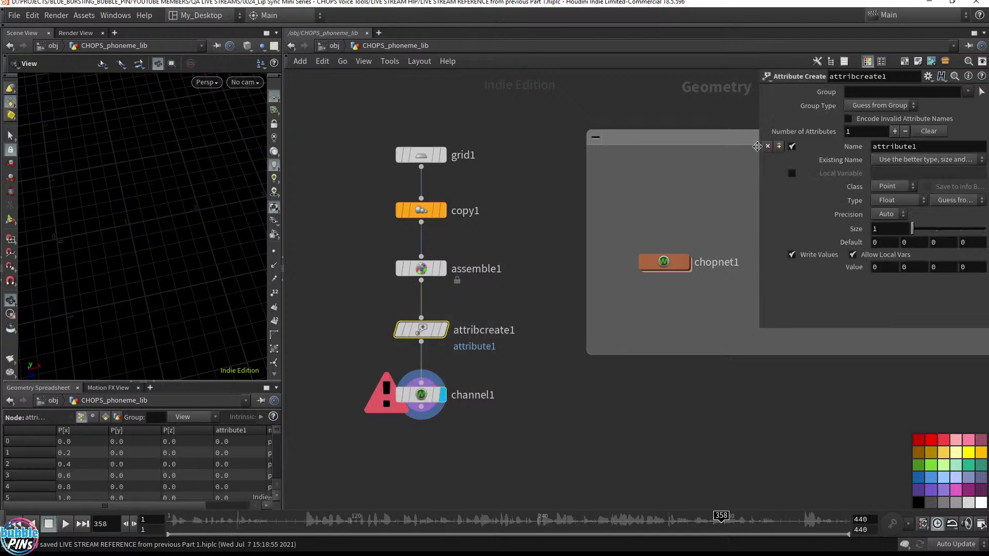
{"action": "double_click", "coordinate": [901, 146]}
{"action": "key", "text": "ctrl+v"}
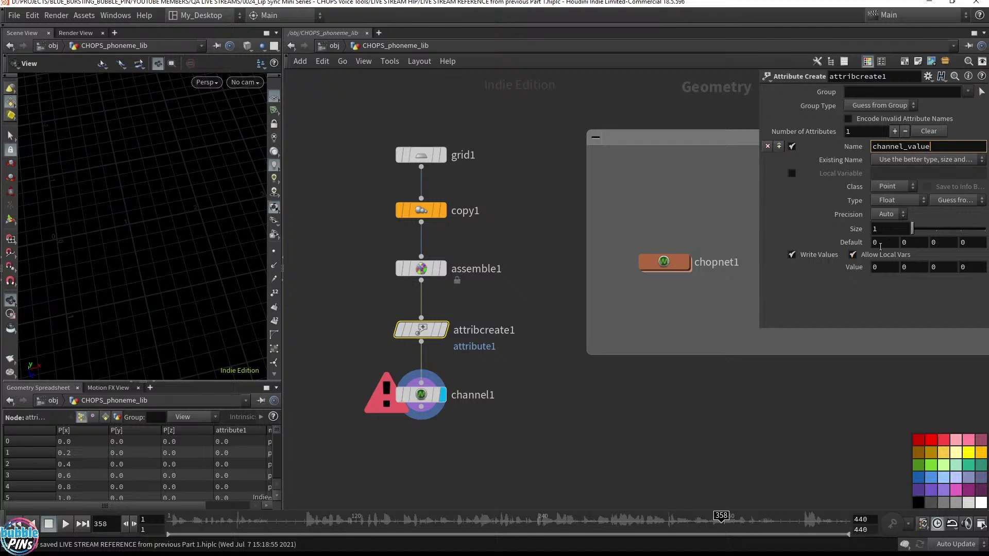
{"action": "left_click", "coordinate": [548, 394]}
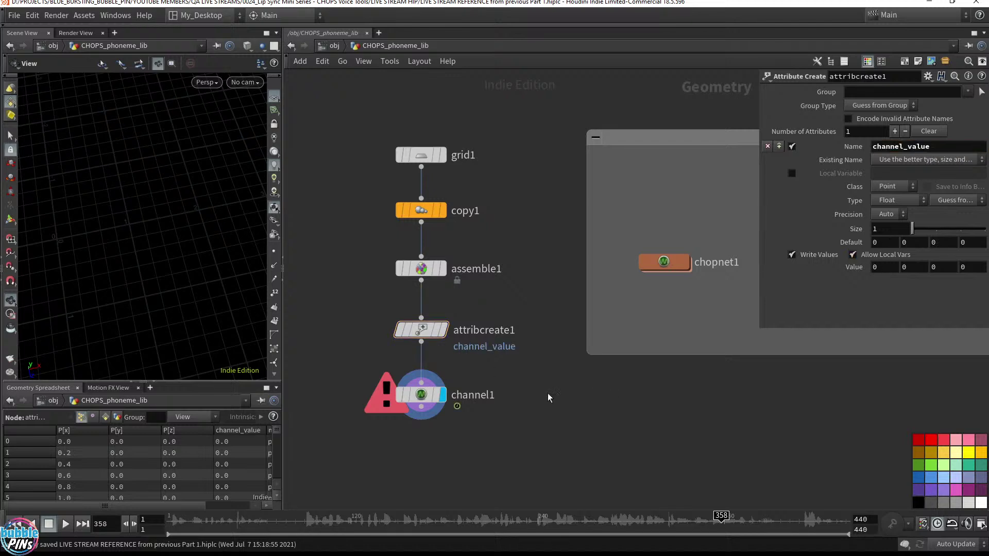
Compare the attributes of attribcreate1 and channel1 in the geometry spreadsheet and inspect channel1's error.
{"action": "left_click", "coordinate": [413, 394]}
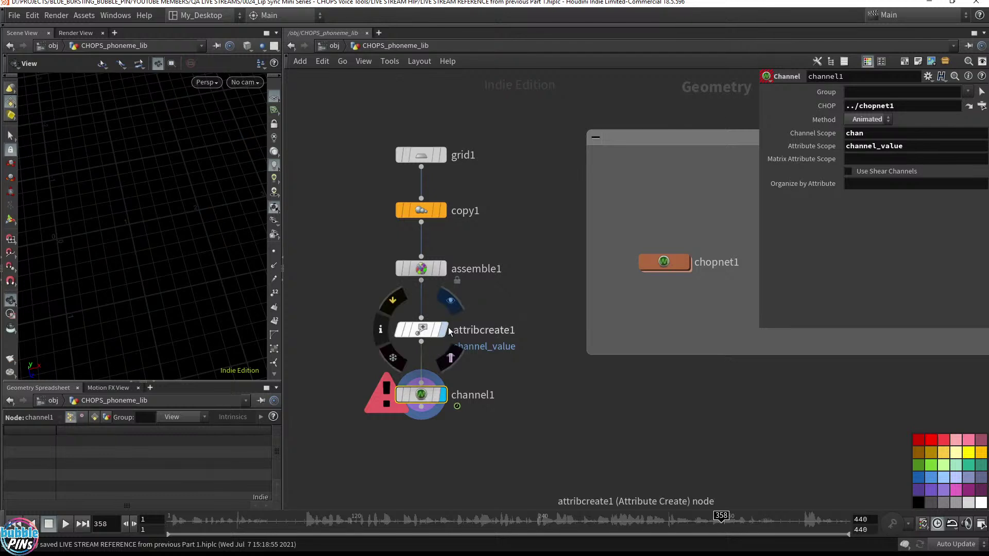
{"action": "mouse_move", "coordinate": [400, 397]}
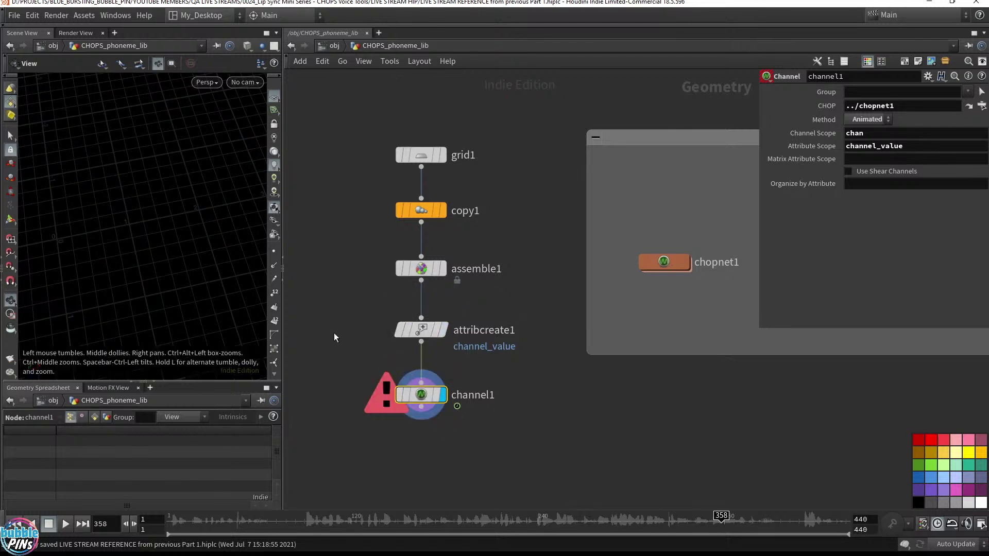
{"action": "left_click", "coordinate": [476, 331]}
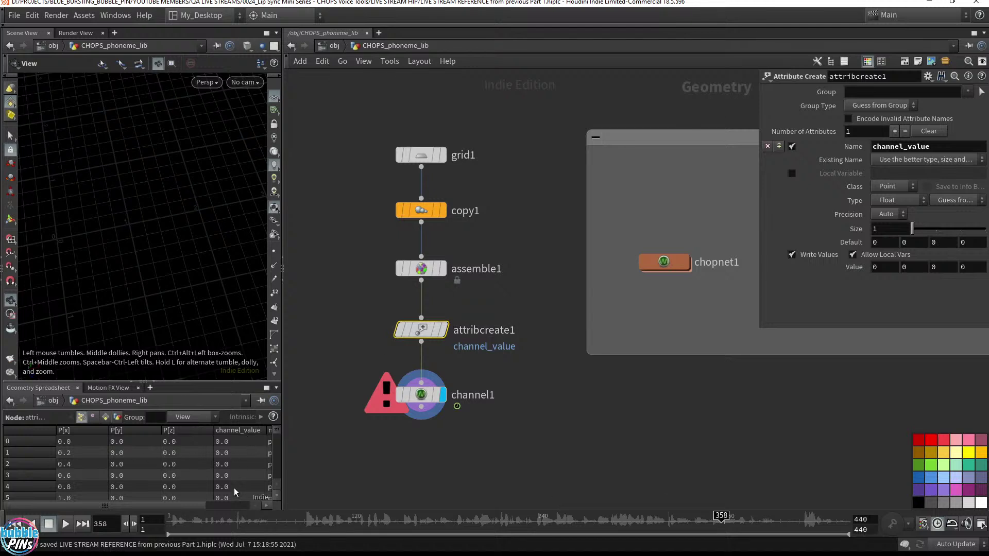
{"action": "left_click", "coordinate": [435, 395]}
{"action": "left_click", "coordinate": [384, 395]}
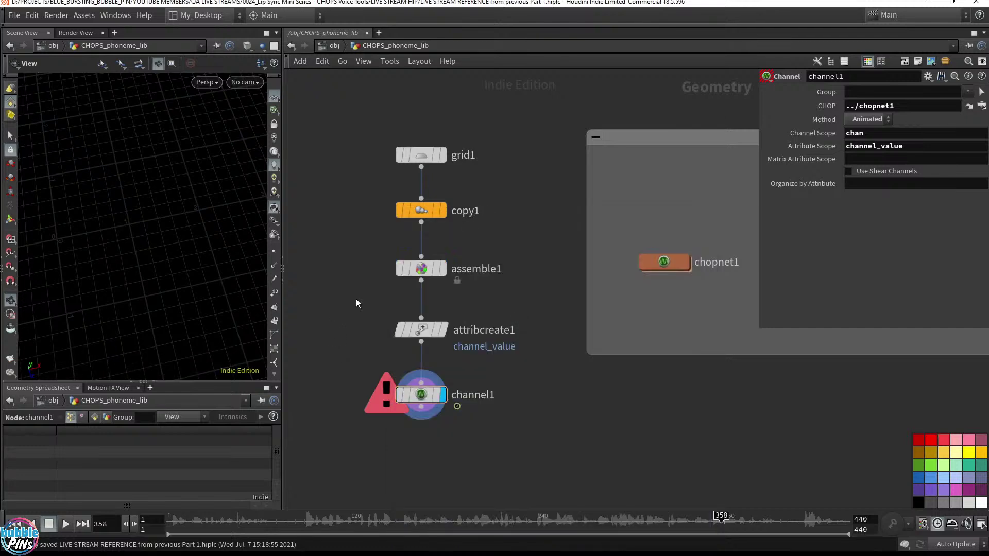
Set the output flag on the OUTPUT null inside chopnet1 and check it after re-entering the network.
{"action": "double_click", "coordinate": [669, 261]}
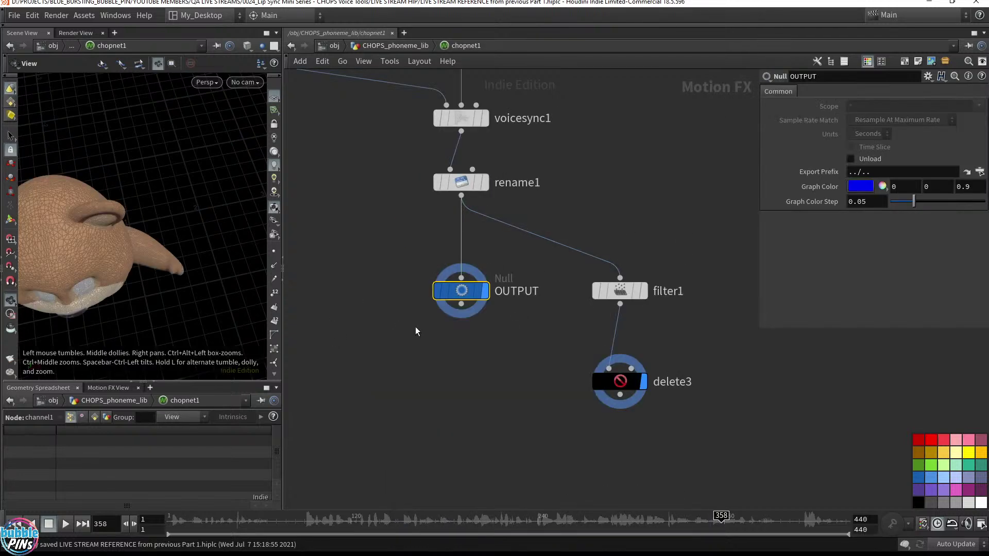
{"action": "left_click", "coordinate": [406, 46]}
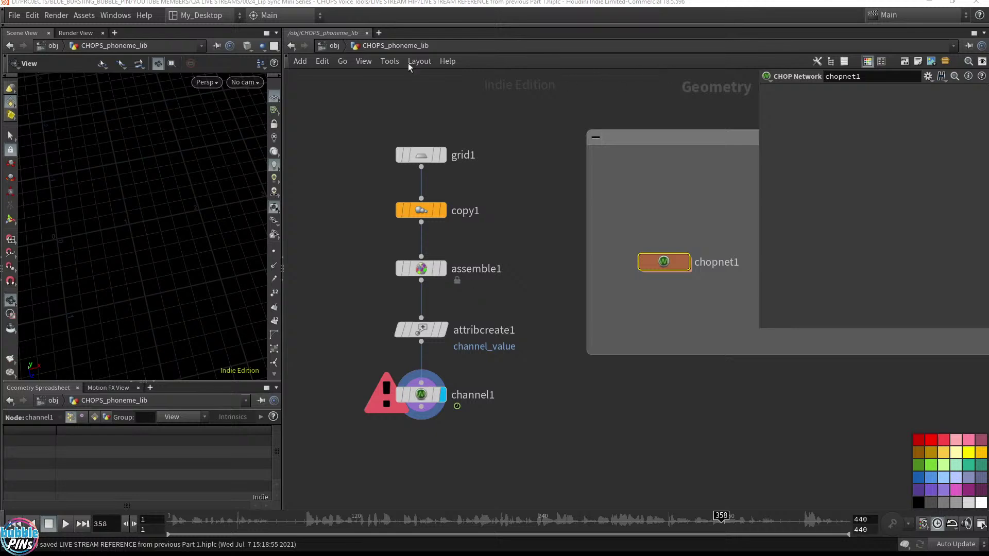
{"action": "left_click", "coordinate": [676, 261]}
{"action": "double_click", "coordinate": [676, 260]}
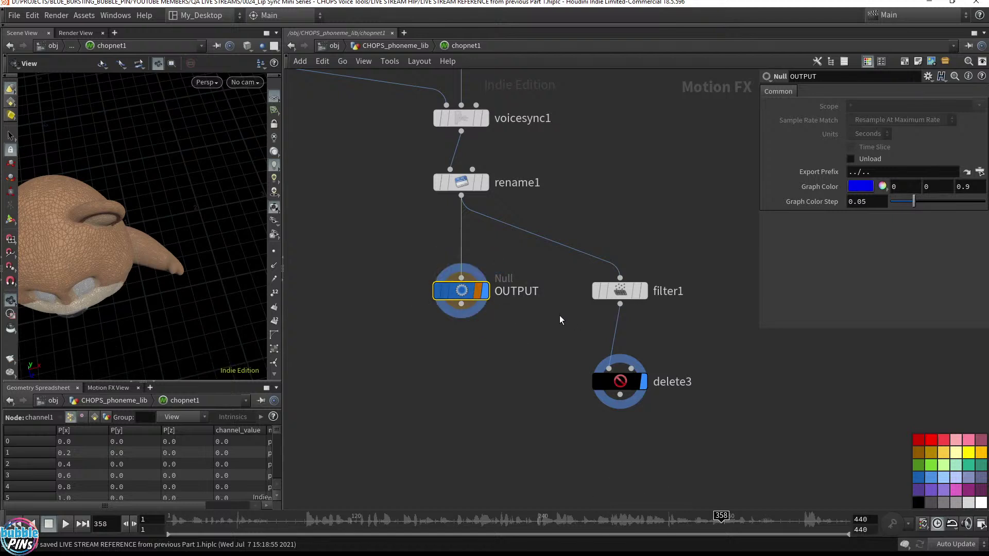
{"action": "key", "text": "u"}
{"action": "left_click_drag", "start_coordinate": [627, 205], "coordinate": [735, 311]}
{"action": "double_click", "coordinate": [678, 268]}
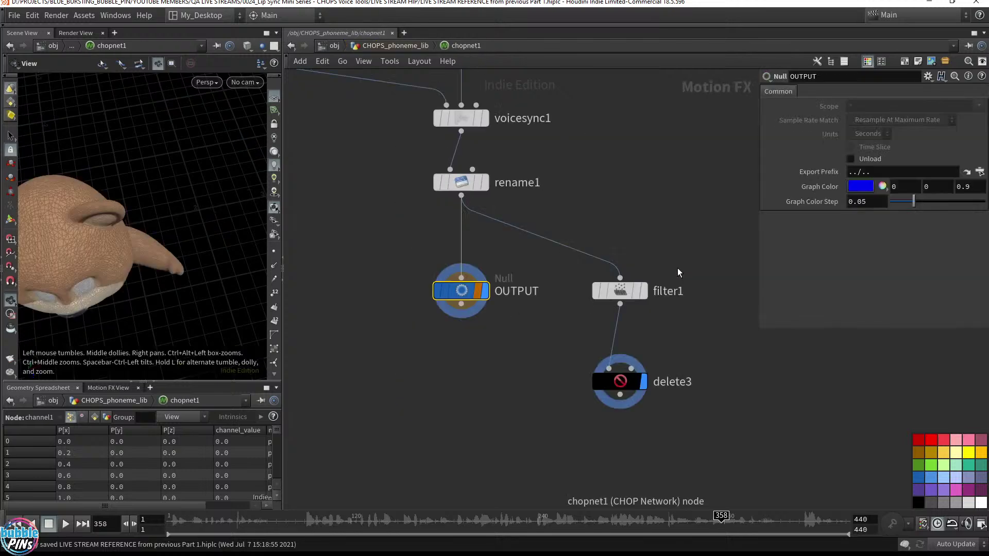
{"action": "mouse_move", "coordinate": [479, 296]}
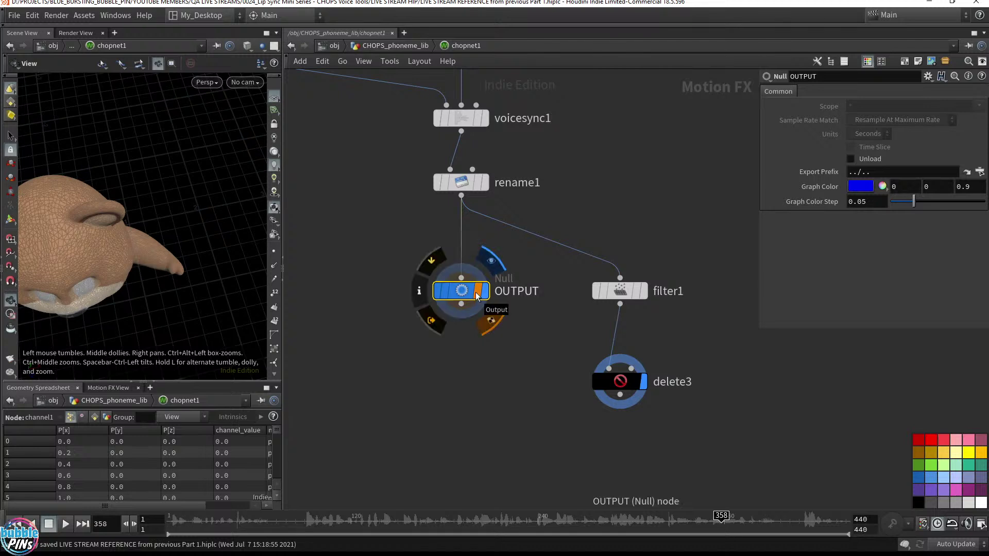
Examine the CHOP chain from the audio input and phoneme library to the OUTPUT null, and return to CHOPS_phoneme_lib.
{"action": "scroll", "coordinate": [479, 297], "scroll_direction": "down", "scroll_amount": 5}
{"action": "middle_click_drag", "start_coordinate": [594, 274], "coordinate": [591, 312]}
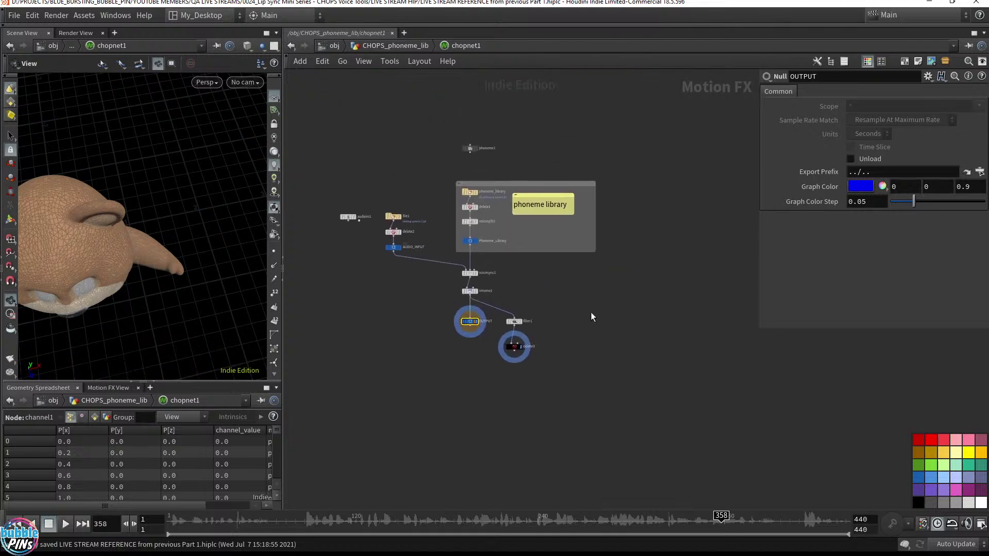
{"action": "scroll", "coordinate": [455, 345], "scroll_direction": "up", "scroll_amount": 5}
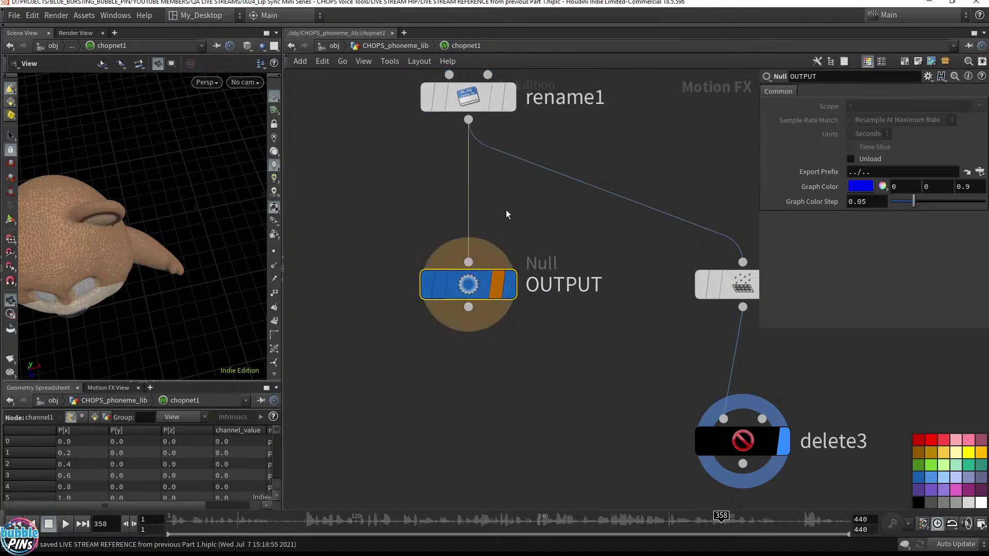
{"action": "mouse_move", "coordinate": [497, 293]}
{"action": "scroll", "coordinate": [374, 196], "scroll_direction": "down", "scroll_amount": 3}
{"action": "scroll", "coordinate": [372, 194], "scroll_direction": "down", "scroll_amount": 1}
{"action": "middle_click_drag", "start_coordinate": [371, 192], "coordinate": [451, 340]}
{"action": "scroll", "coordinate": [434, 332], "scroll_direction": "down", "scroll_amount": 1}
{"action": "mouse_move", "coordinate": [508, 389]}
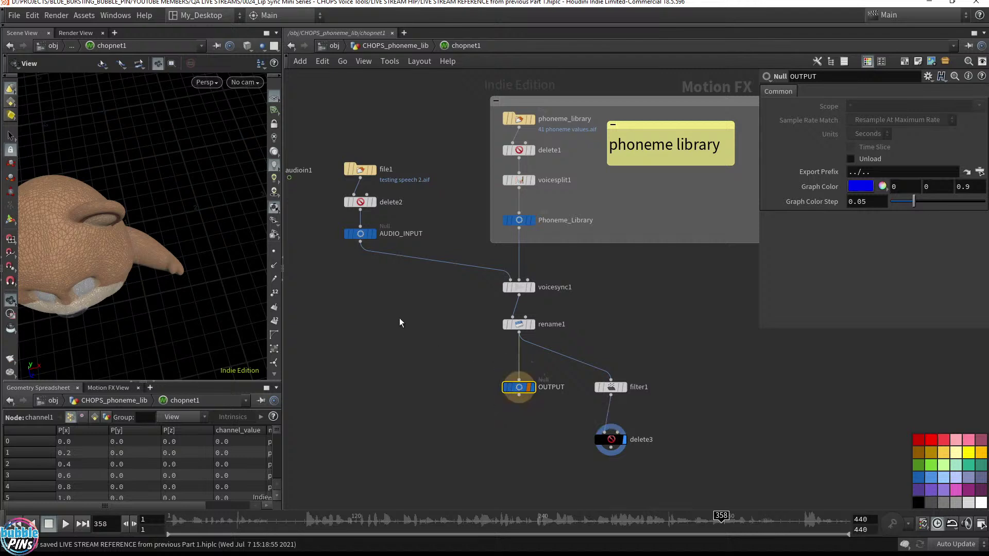
{"action": "left_click", "coordinate": [407, 46]}
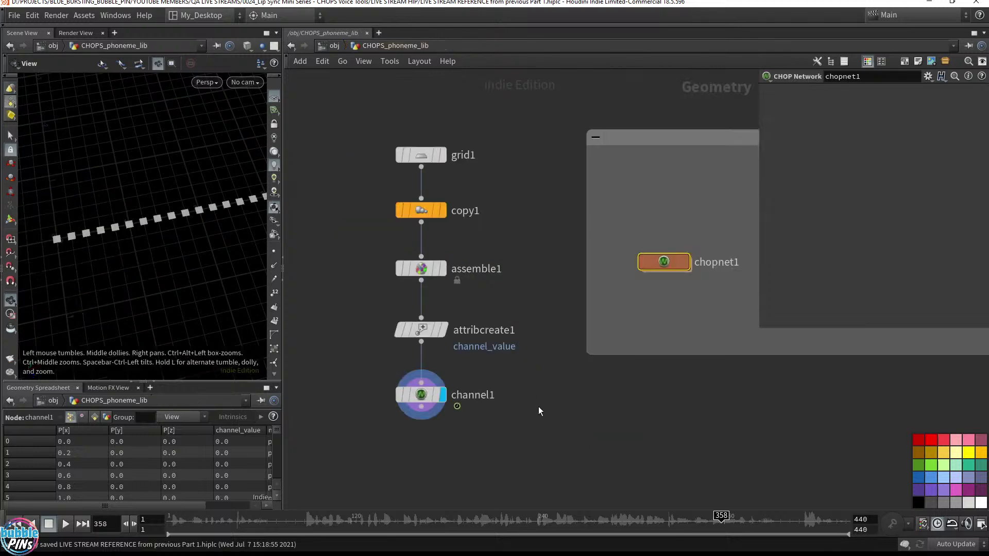
Select channel1, enlarge the geometry spreadsheet, and filter its attributes to show only channel_value.
{"action": "left_click_drag", "start_coordinate": [514, 375], "coordinate": [378, 438]}
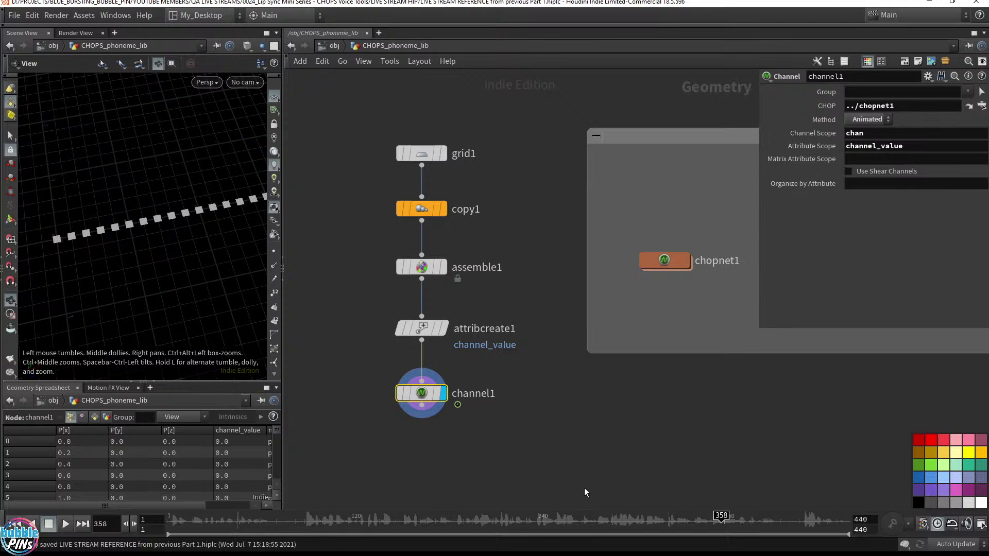
{"action": "left_click", "coordinate": [255, 504]}
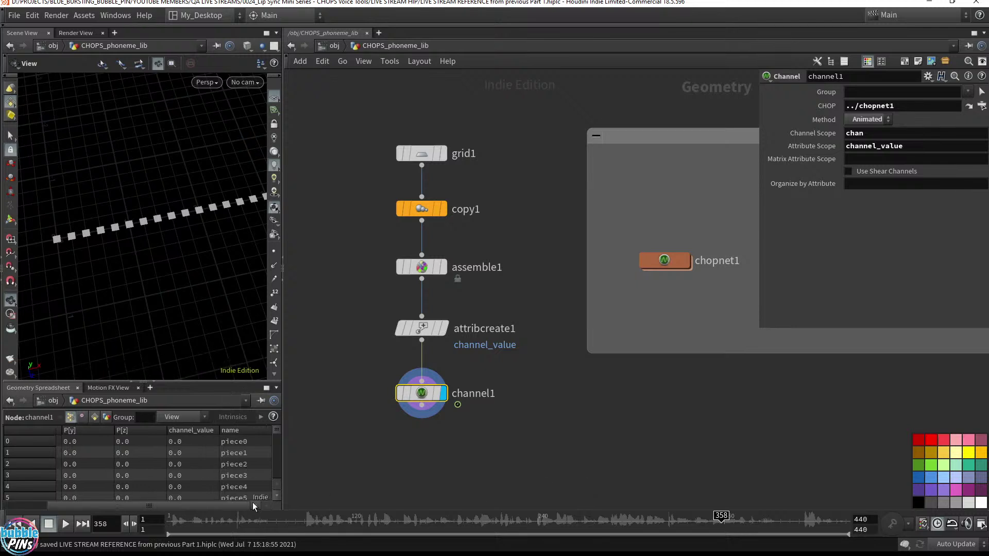
{"action": "left_click_drag", "start_coordinate": [336, 442], "coordinate": [493, 364]}
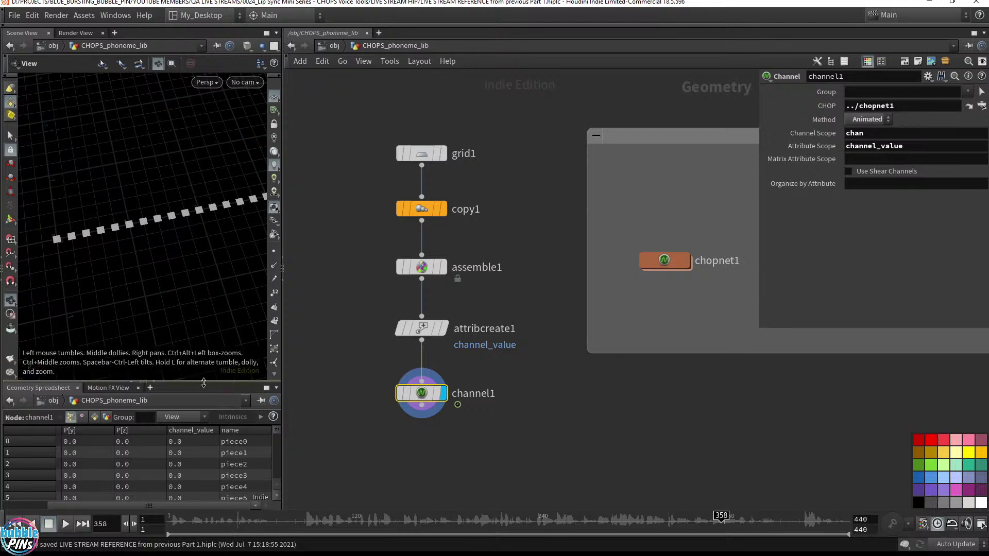
{"action": "left_click_drag", "start_coordinate": [202, 384], "coordinate": [215, 332]}
{"action": "scroll", "coordinate": [219, 365], "scroll_direction": "down", "scroll_amount": 2}
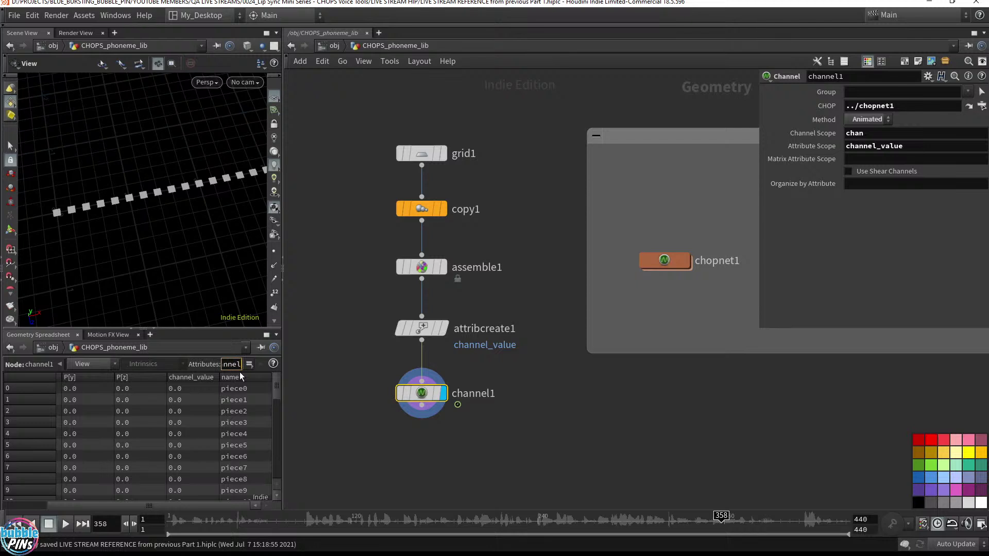
{"action": "key", "text": "Return"}
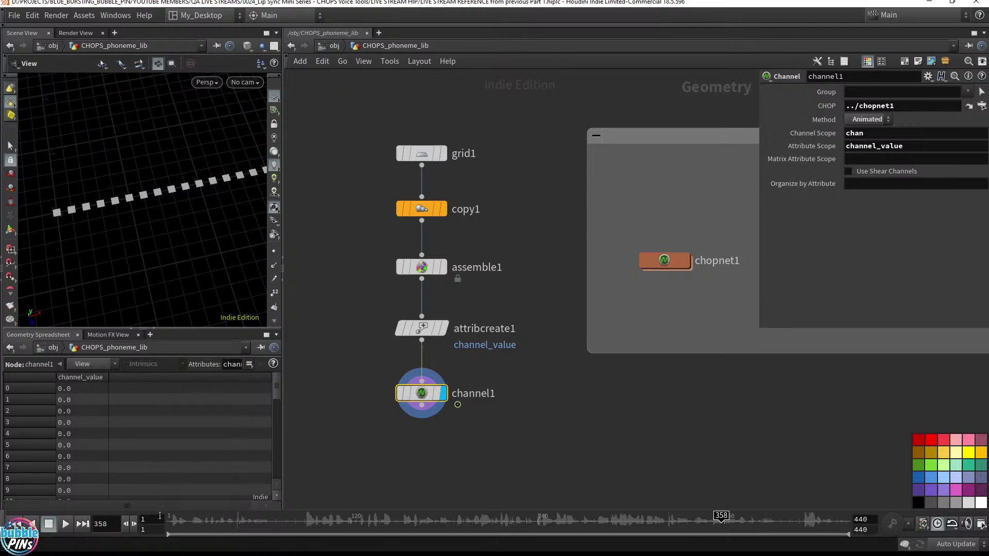
Move through the timeline to frame 46 and examine how channel_value changes across the packed pieces.
{"action": "mouse_move", "coordinate": [202, 521]}
{"action": "left_mouse_down"}
{"action": "mouse_move", "coordinate": [178, 523]}
{"action": "mouse_move", "coordinate": [328, 523]}
{"action": "mouse_move", "coordinate": [311, 534]}
{"action": "left_mouse_up"}
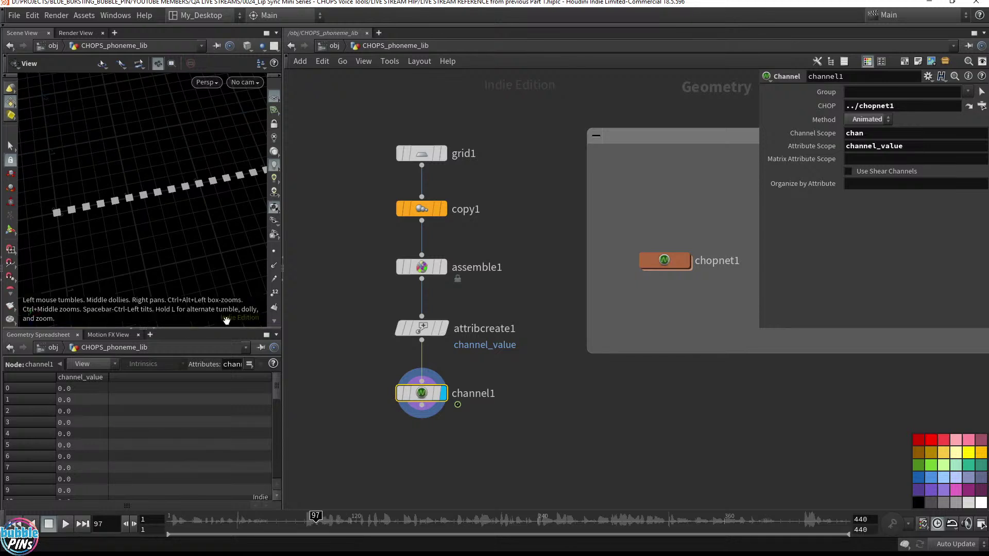
{"action": "left_click_drag", "start_coordinate": [232, 330], "coordinate": [233, 284]}
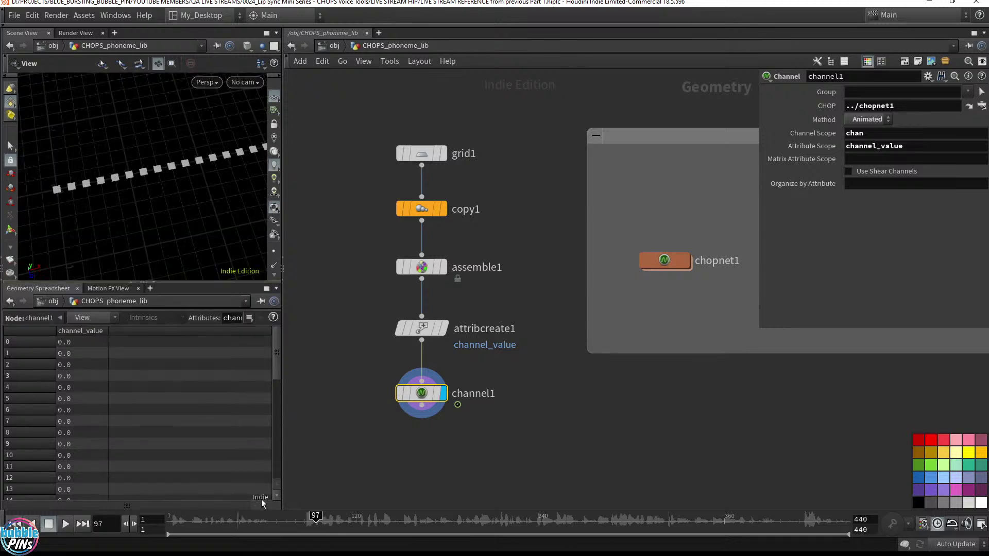
{"action": "key", "text": "ctrl+Up"}
{"action": "key", "text": "Up"}
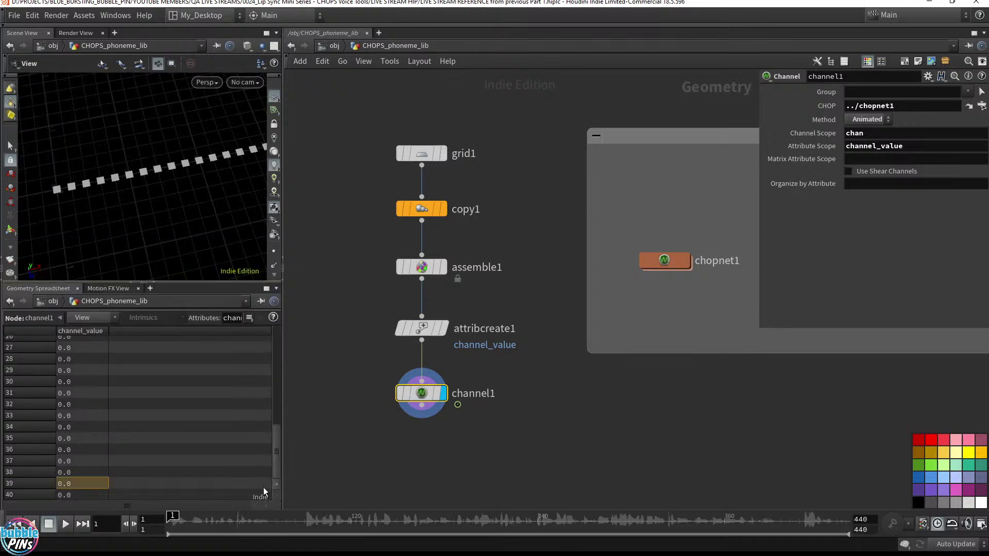
{"action": "left_click", "coordinate": [209, 525]}
{"action": "key", "text": "Up"}
{"action": "key", "text": "Up"}
{"action": "key", "text": "Left"}
{"action": "key", "text": "Left"}
{"action": "key", "text": "Left"}
{"action": "key", "text": "Left"}
{"action": "key", "text": "Left"}
{"action": "key", "text": "Left"}
{"action": "left_click_drag", "start_coordinate": [220, 154], "coordinate": [98, 206]}
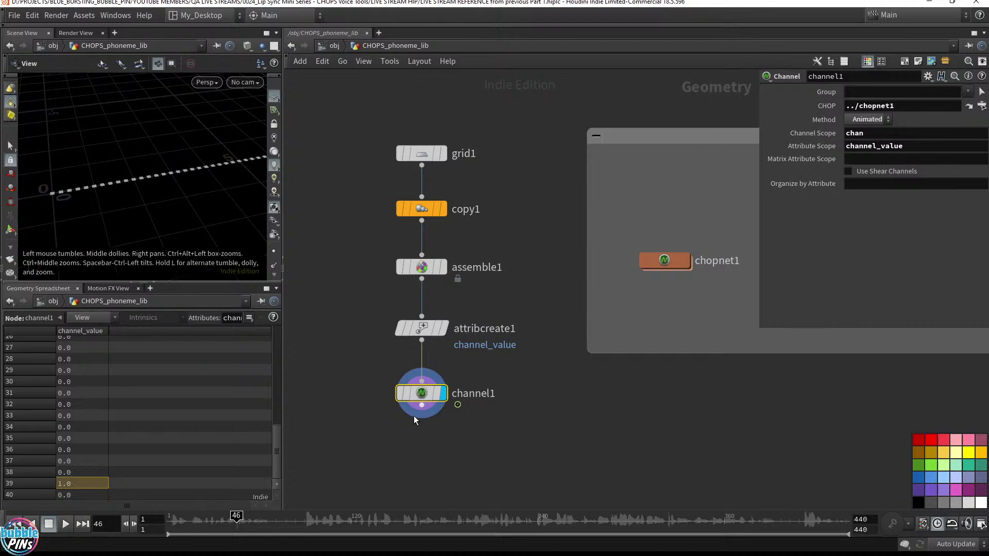
{"action": "middle_click_drag", "start_coordinate": [414, 417], "coordinate": [419, 265]}
{"action": "key", "text": "Tab"}
{"action": "type", "text": "pol"}
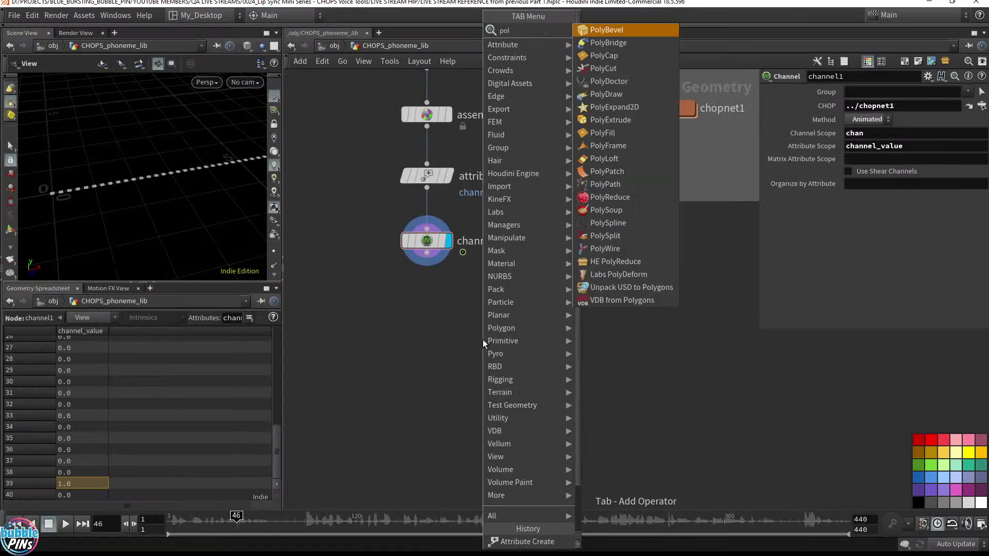
{"action": "type", "text": "ye"}
{"action": "key", "text": "Return"}
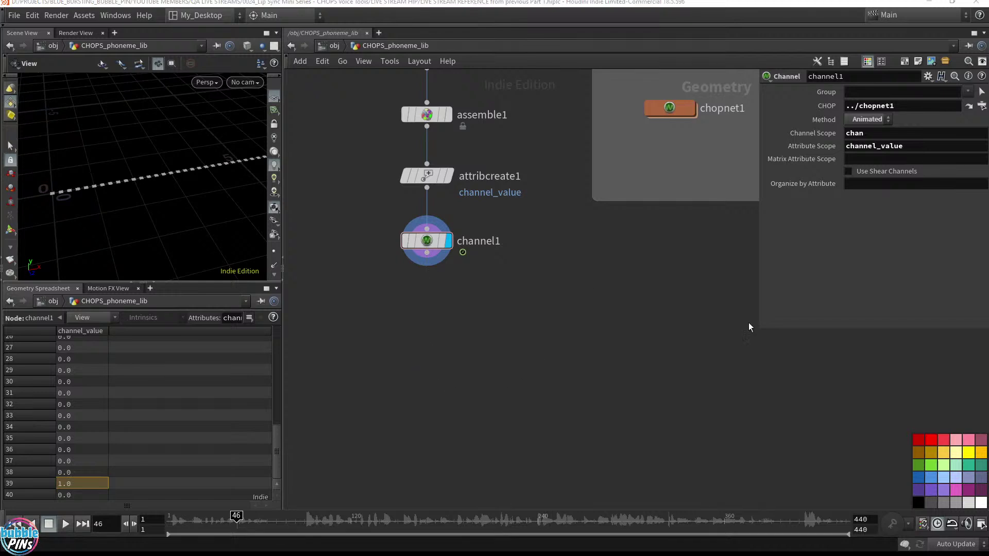
Add a Null below channel1 and rename it Channel_Values.
{"action": "left_click", "coordinate": [428, 254]}
{"action": "key", "text": "Tab"}
{"action": "type", "text": "null"}
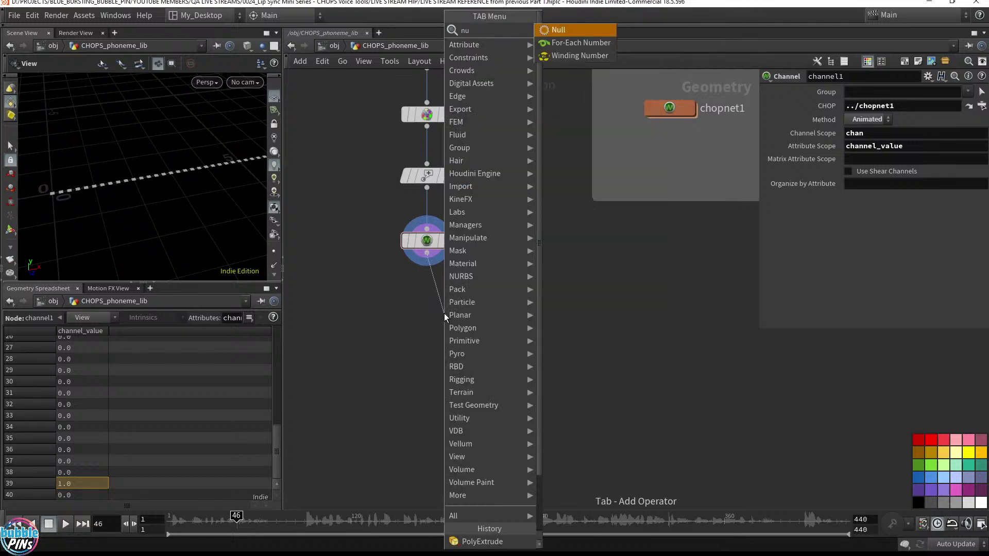
{"action": "key", "text": "Return"}
{"action": "left_click", "coordinate": [425, 314]}
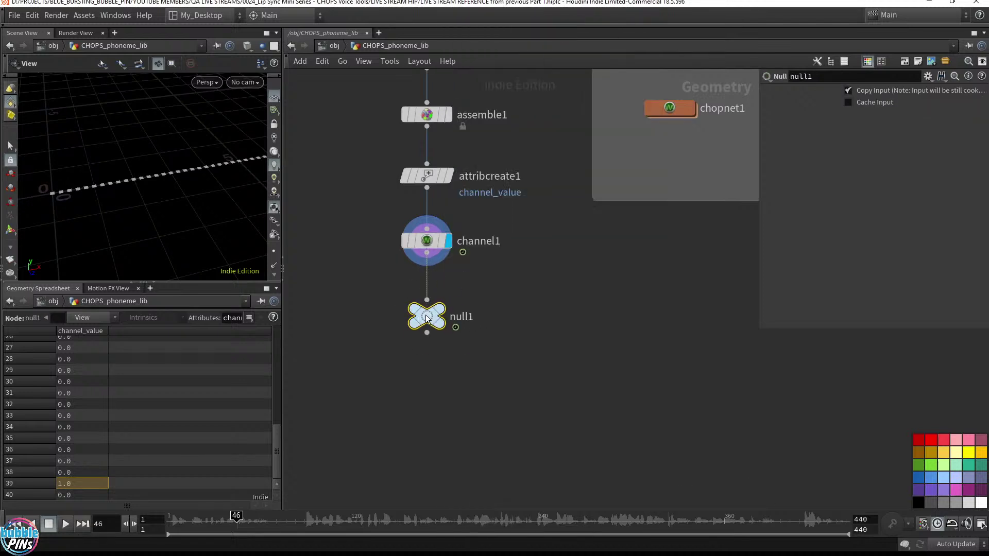
{"action": "double_click", "coordinate": [460, 316]}
{"action": "type", "text": "Ch"}
{"action": "type", "text": "annel_Val"}
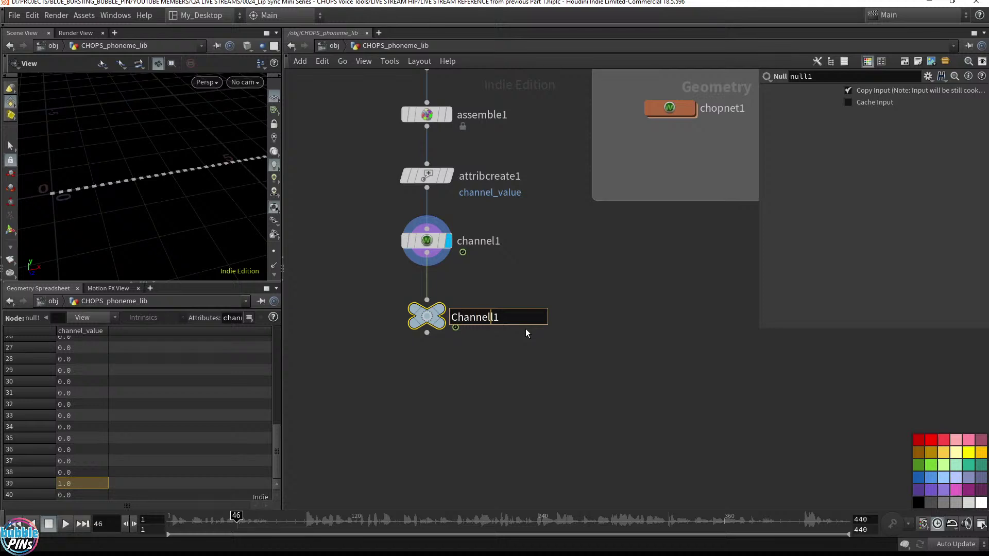
{"action": "type", "text": "ues"}
{"action": "key", "text": "Delete"}
{"action": "key", "text": "Return"}
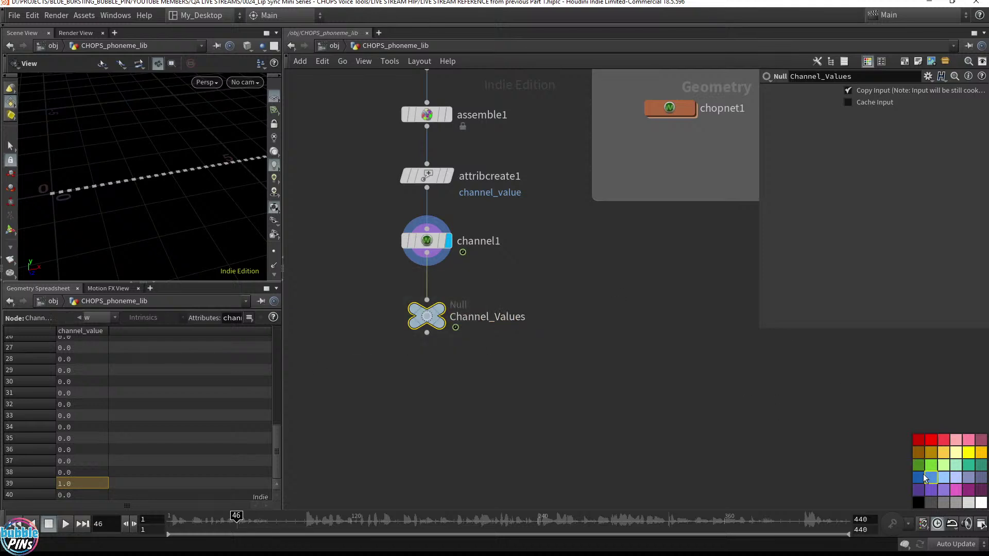
Colour the Channel_Values null blue, set its display flag, and save the scene with the null placed closer to channel1.
{"action": "left_click_drag", "start_coordinate": [414, 364], "coordinate": [521, 271]}
{"action": "left_click", "coordinate": [441, 309]}
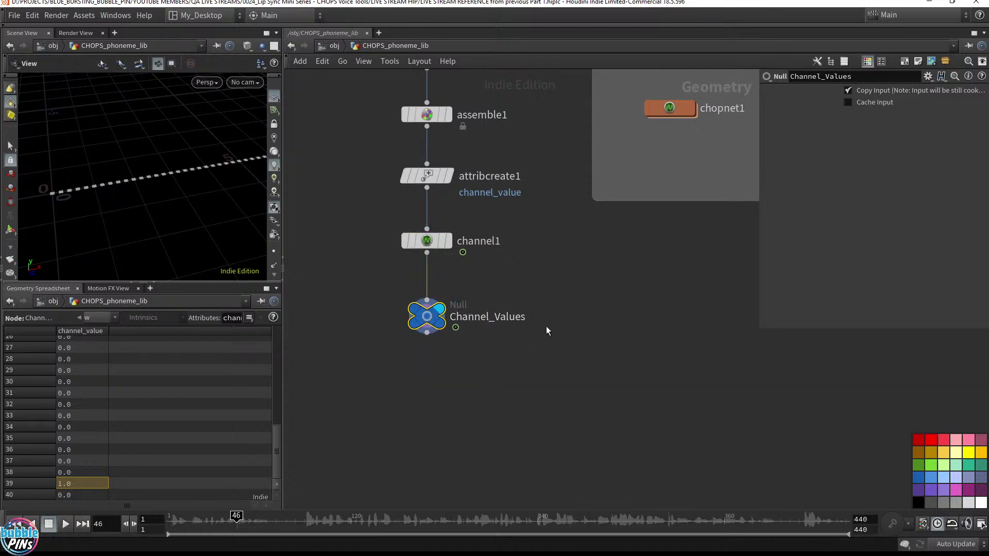
{"action": "scroll", "coordinate": [552, 348], "scroll_direction": "down", "scroll_amount": 3}
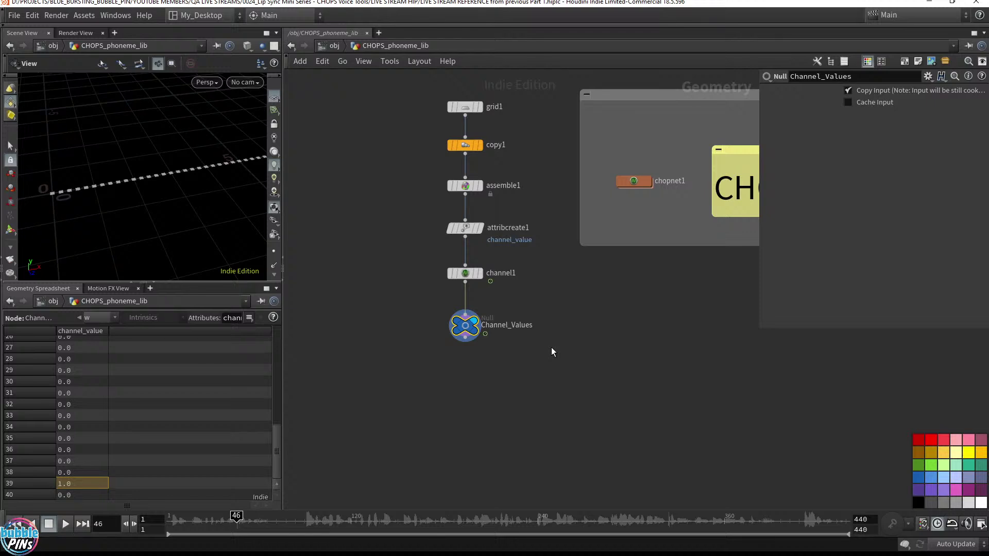
{"action": "key", "text": "ctrl+s"}
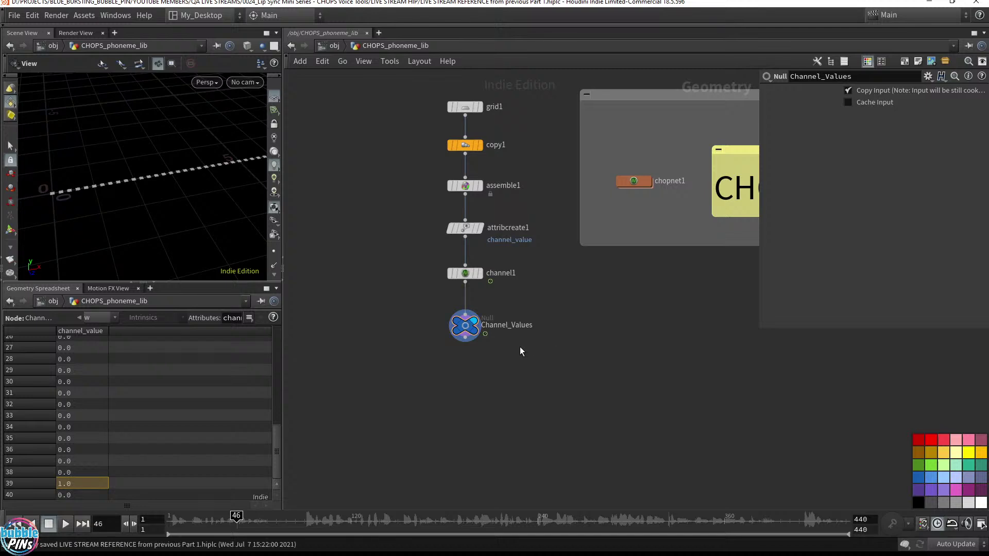
{"action": "left_click_drag", "start_coordinate": [481, 329], "coordinate": [481, 317]}
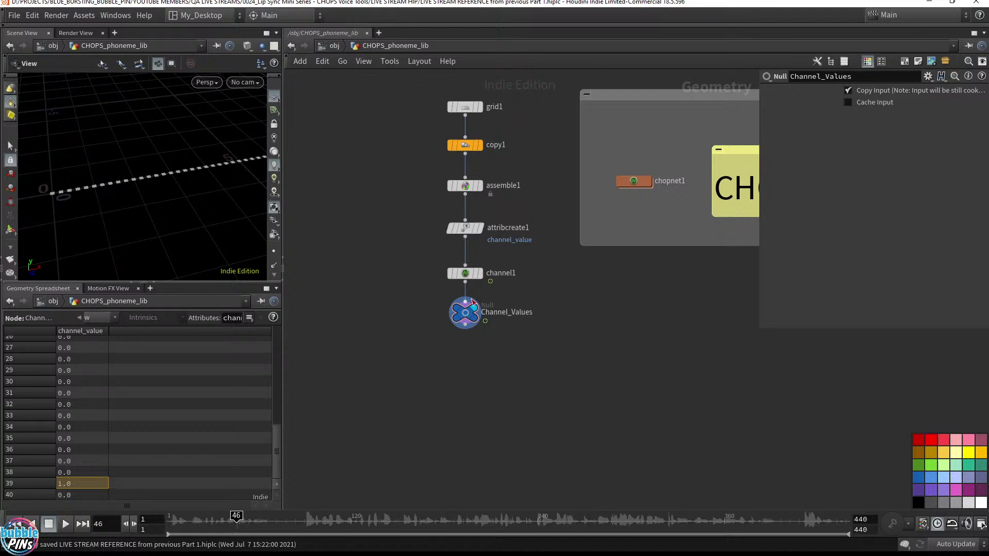
Add an Unpack node below Channel_Values, align it under the null, and display it.
{"action": "left_click_drag", "start_coordinate": [469, 333], "coordinate": [466, 369]}
{"action": "type", "text": "unpac"}
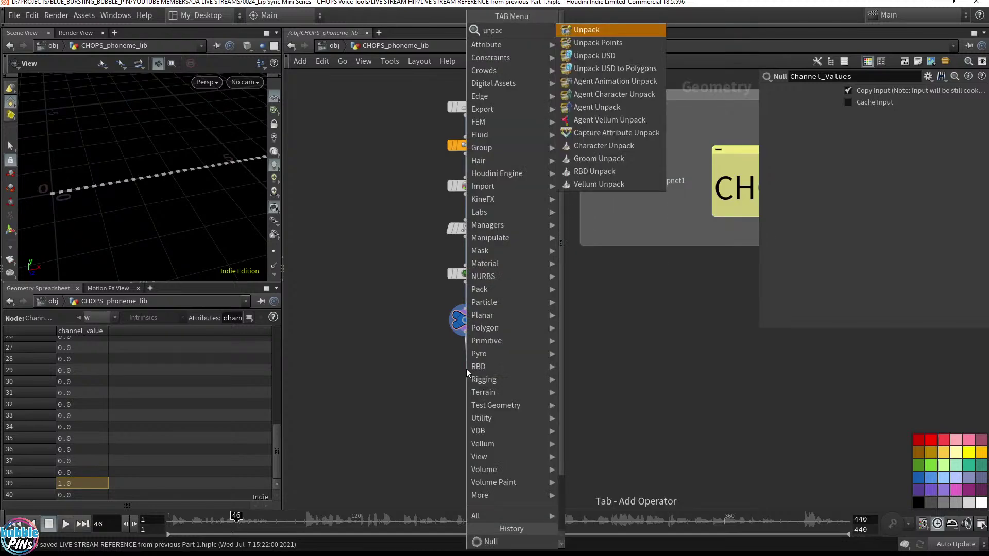
{"action": "key", "text": "Return"}
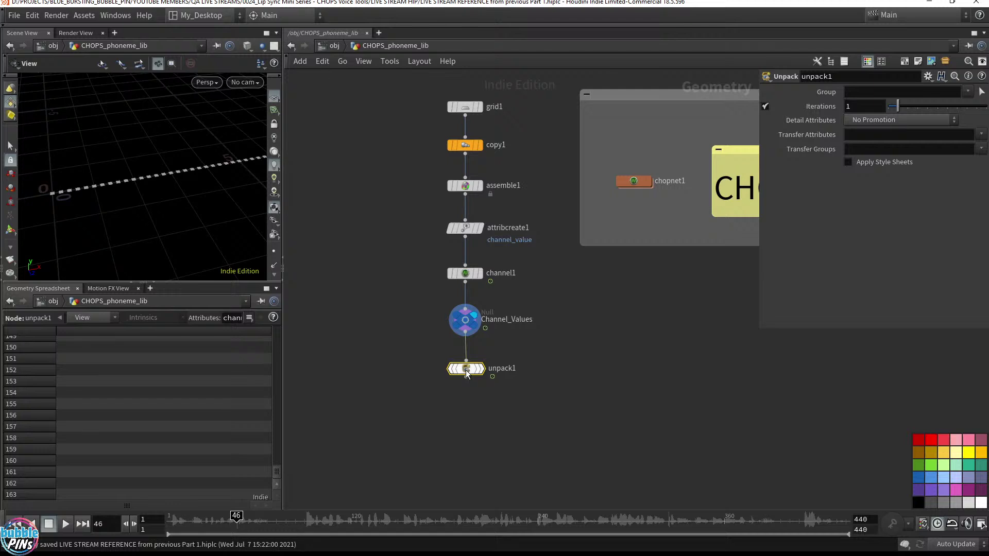
{"action": "scroll", "coordinate": [466, 370], "scroll_direction": "up", "scroll_amount": 3}
{"action": "scroll", "coordinate": [466, 370], "scroll_direction": "up", "scroll_amount": 3}
{"action": "mouse_move", "coordinate": [462, 370]}
{"action": "left_mouse_down"}
{"action": "mouse_move", "coordinate": [455, 370]}
{"action": "mouse_move", "coordinate": [466, 370]}
{"action": "left_mouse_up"}
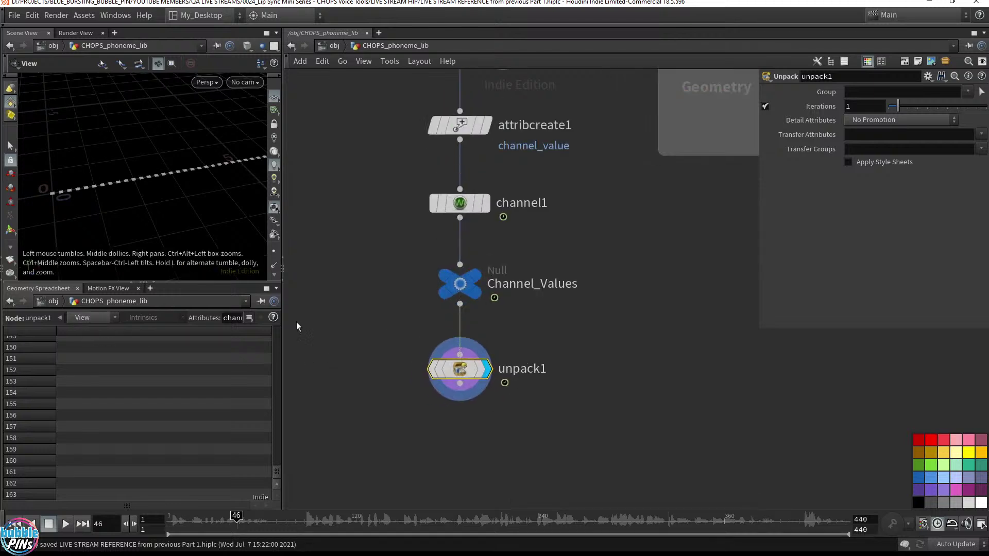
Set channel_value as the transferred attribute on unpack1.
{"action": "double_click", "coordinate": [230, 317]}
{"action": "left_click_drag", "start_coordinate": [404, 400], "coordinate": [563, 357]}
{"action": "left_click", "coordinate": [980, 135]}
{"action": "left_click", "coordinate": [963, 157]}
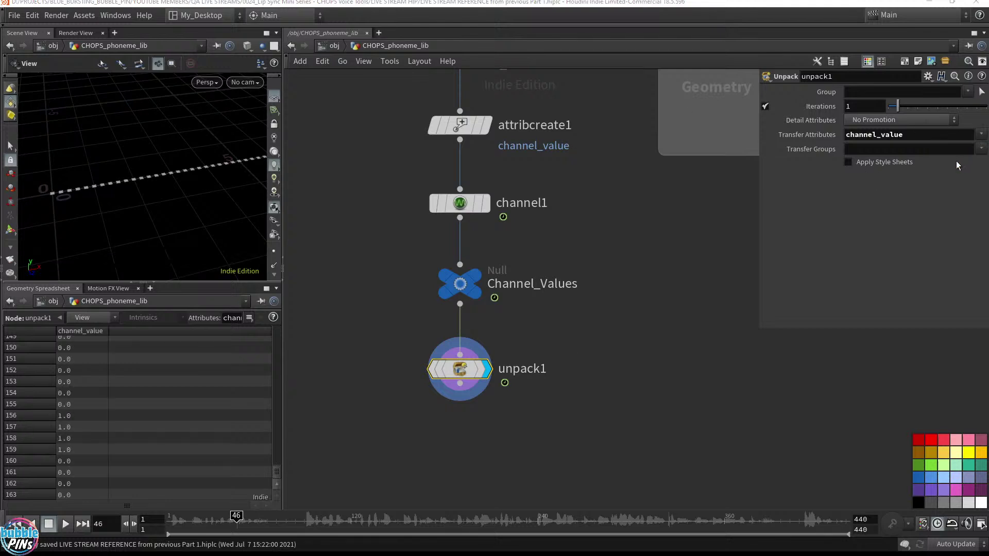
{"action": "left_click_drag", "start_coordinate": [379, 408], "coordinate": [423, 382]}
{"action": "left_click", "coordinate": [419, 375]}
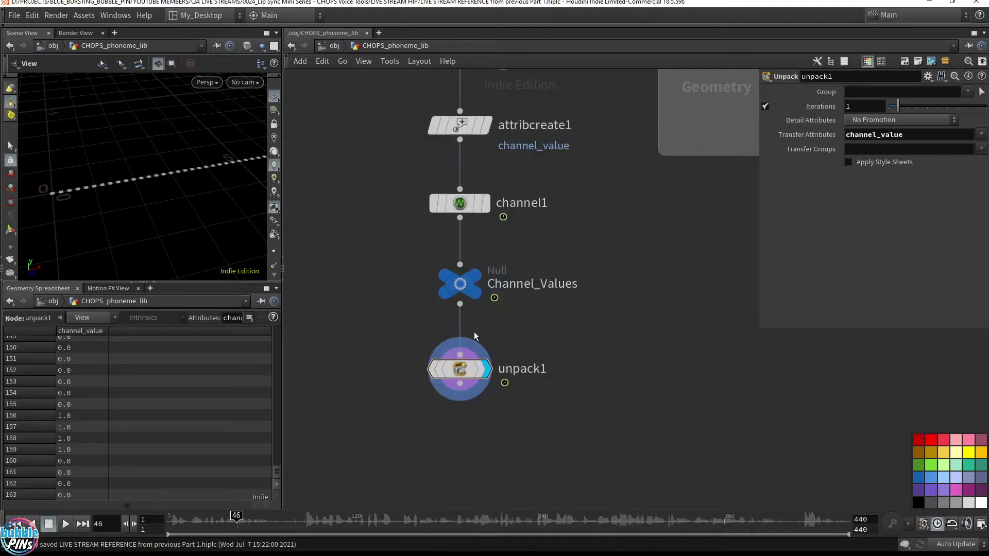
Add a PolyExtrude below unpack1, display it, and enlarge its parameter area.
{"action": "middle_click_drag", "start_coordinate": [623, 374], "coordinate": [622, 284]}
{"action": "left_click_drag", "start_coordinate": [460, 294], "coordinate": [468, 351]}
{"action": "key", "text": "Tab"}
{"action": "type", "text": "poly"}
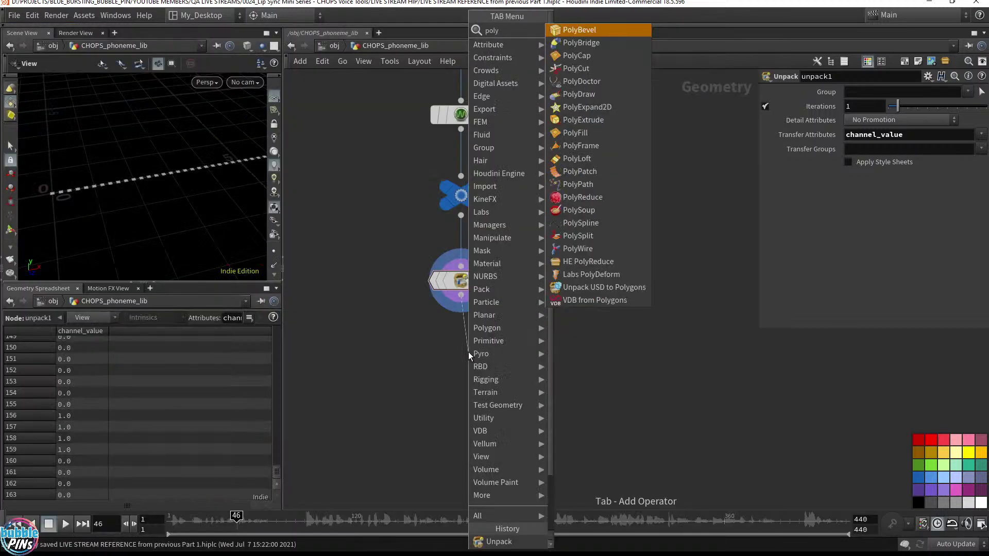
{"action": "type", "text": "t"}
{"action": "key", "text": "BackSpace"}
{"action": "type", "text": "ex"}
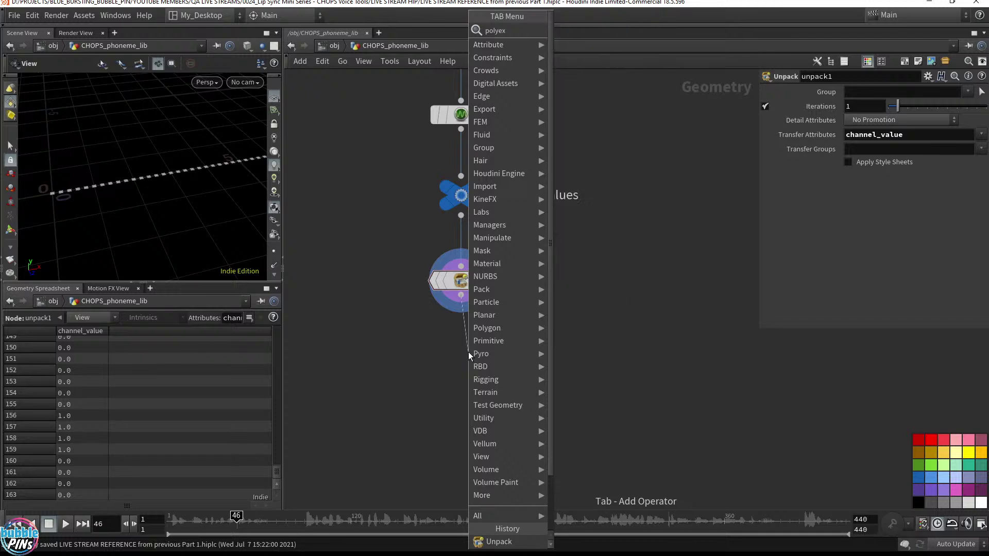
{"action": "key", "text": "Return"}
{"action": "left_click", "coordinate": [461, 387]}
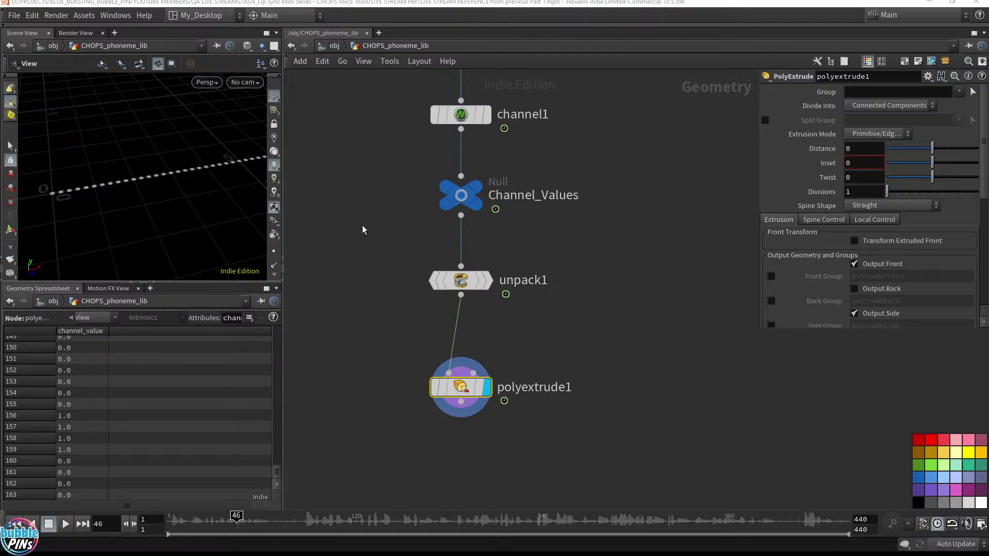
{"action": "left_click_drag", "start_coordinate": [556, 355], "coordinate": [386, 434]}
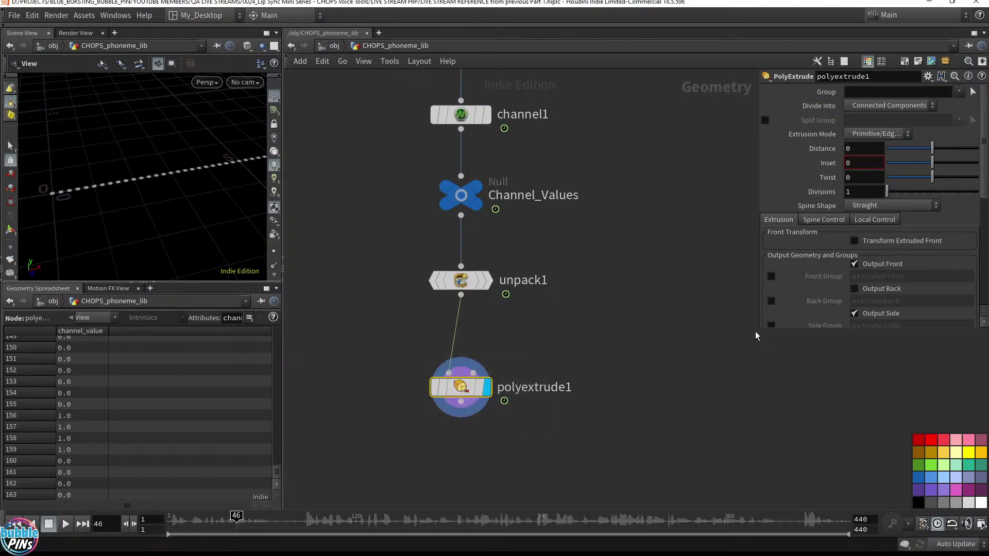
{"action": "left_click_drag", "start_coordinate": [761, 328], "coordinate": [700, 402]}
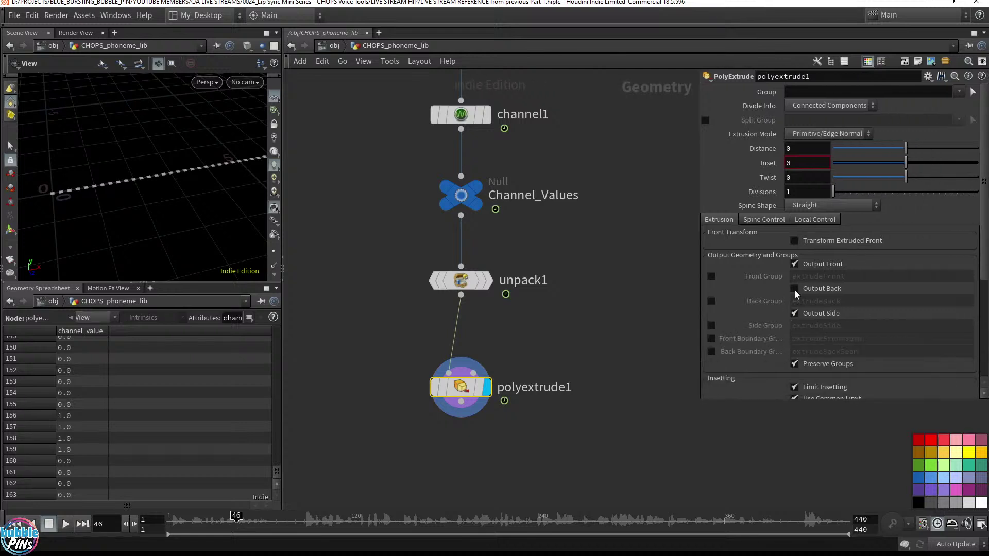
Enable the local Distance Scale attribute on polyextrude1 and check its description.
{"action": "left_click", "coordinate": [823, 219]}
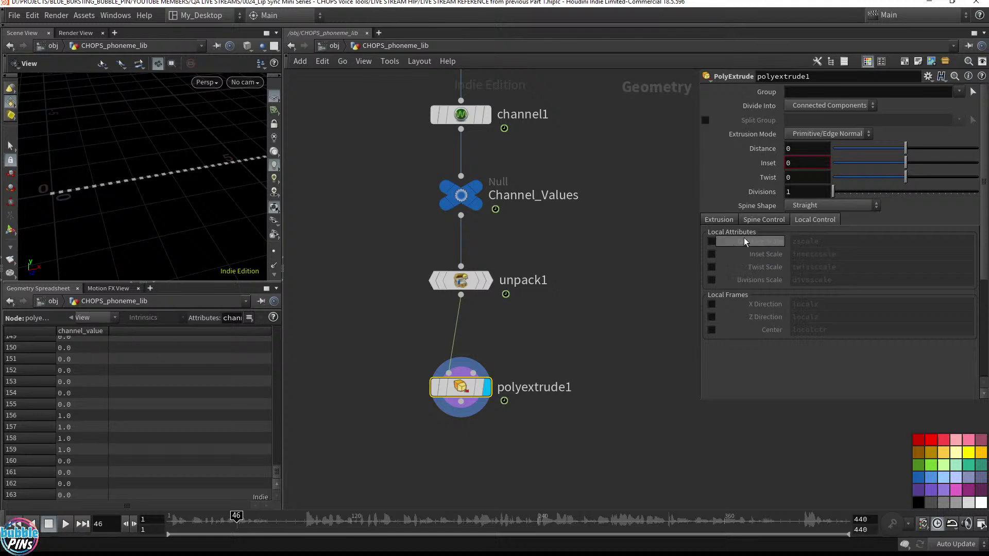
{"action": "left_click", "coordinate": [712, 243]}
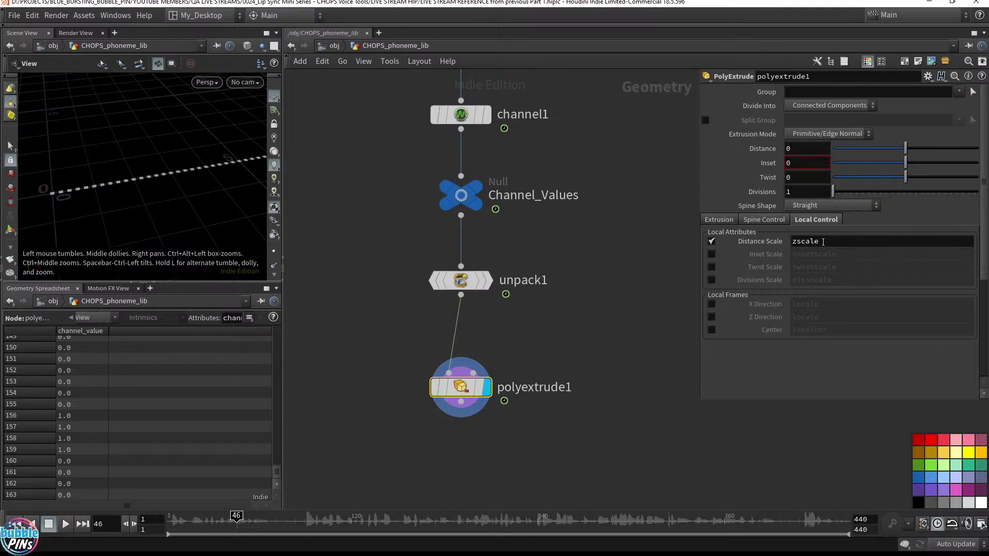
{"action": "left_click_drag", "start_coordinate": [822, 242], "coordinate": [773, 243]}
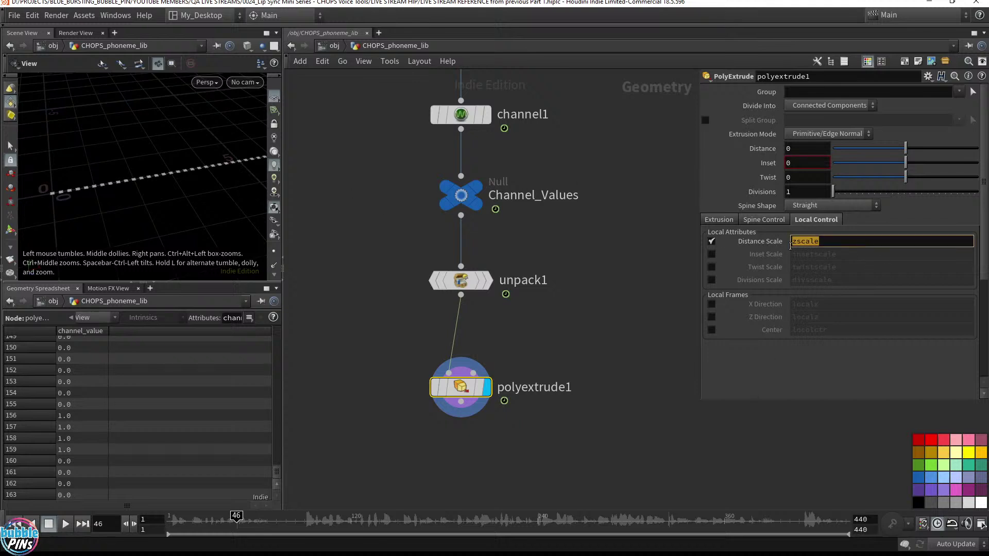
{"action": "mouse_move", "coordinate": [765, 239]}
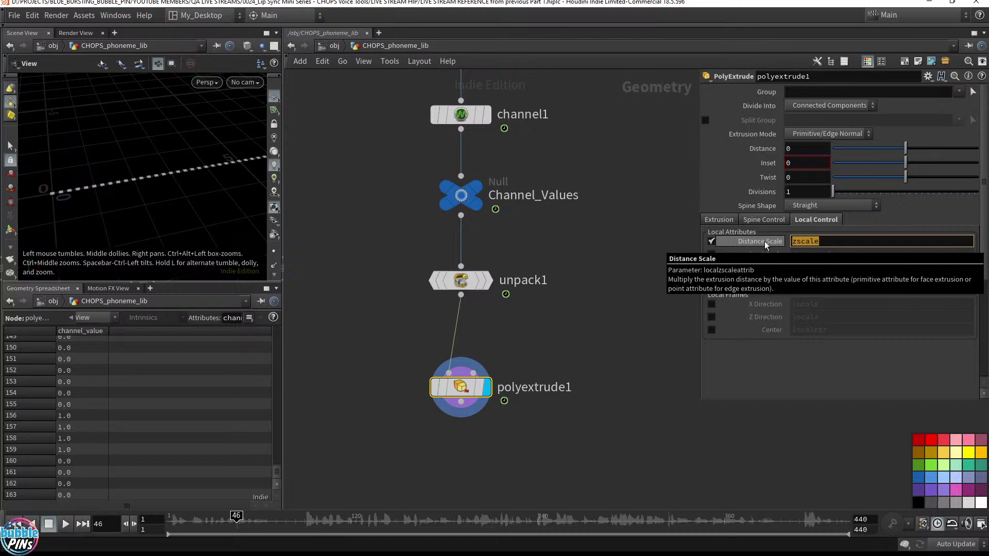
Move polyextrude1 down and insert an Attribute Promote node between unpack1 and polyextrude1.
{"action": "middle_click_drag", "start_coordinate": [508, 341], "coordinate": [521, 288]}
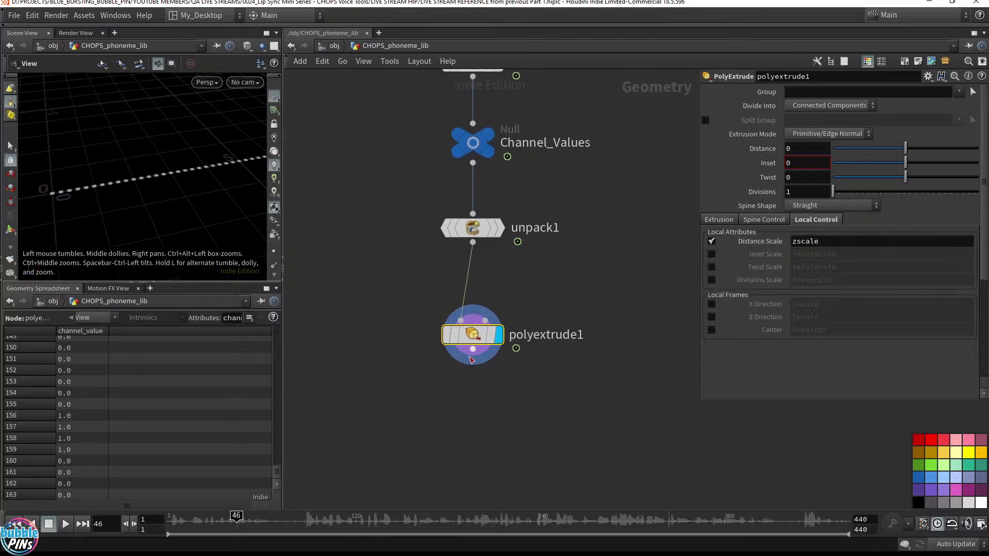
{"action": "left_click_drag", "start_coordinate": [473, 342], "coordinate": [474, 424]}
{"action": "key", "text": "Tab"}
{"action": "type", "text": "a"}
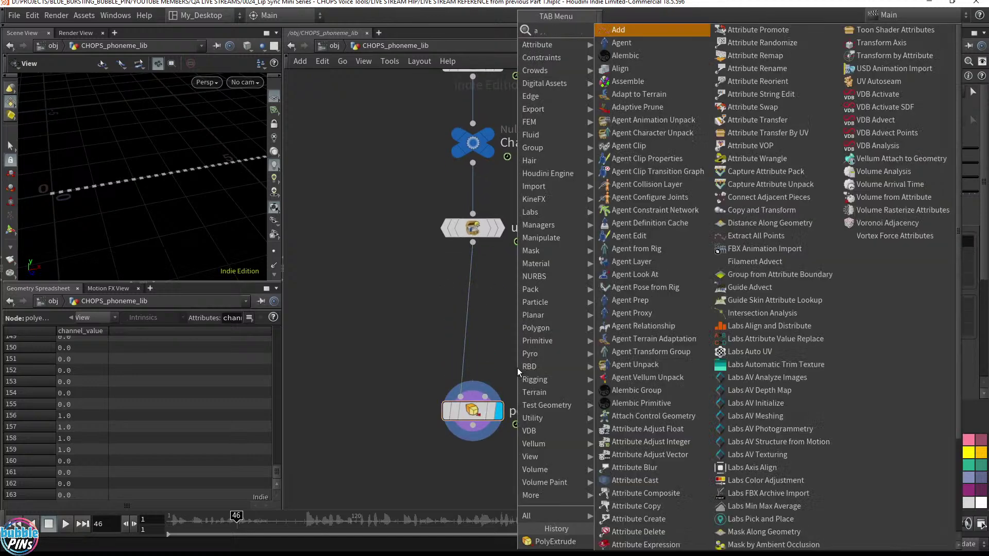
{"action": "type", "text": "ttrpro"}
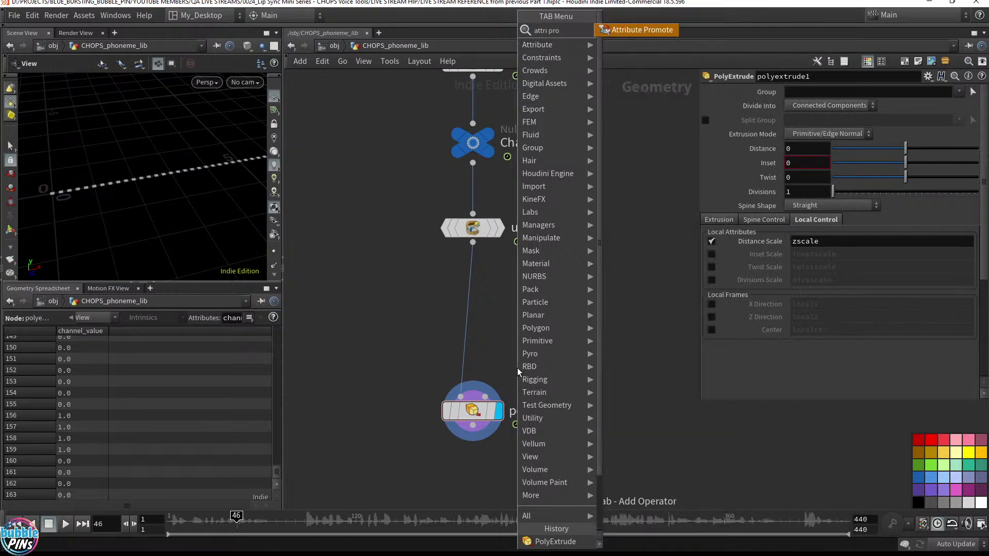
{"action": "key", "text": "Return"}
{"action": "left_click", "coordinate": [472, 315]}
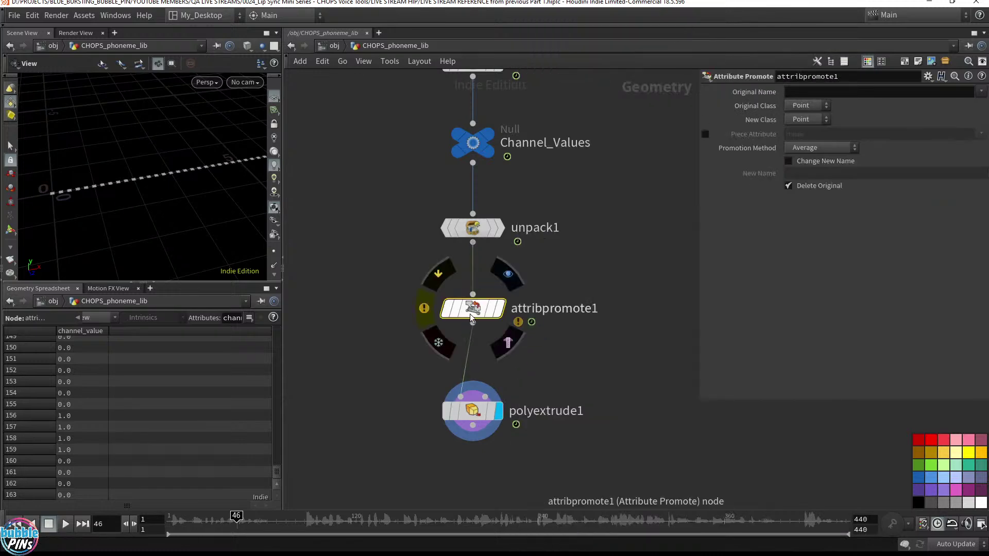
{"action": "left_click_drag", "start_coordinate": [472, 318], "coordinate": [472, 312]}
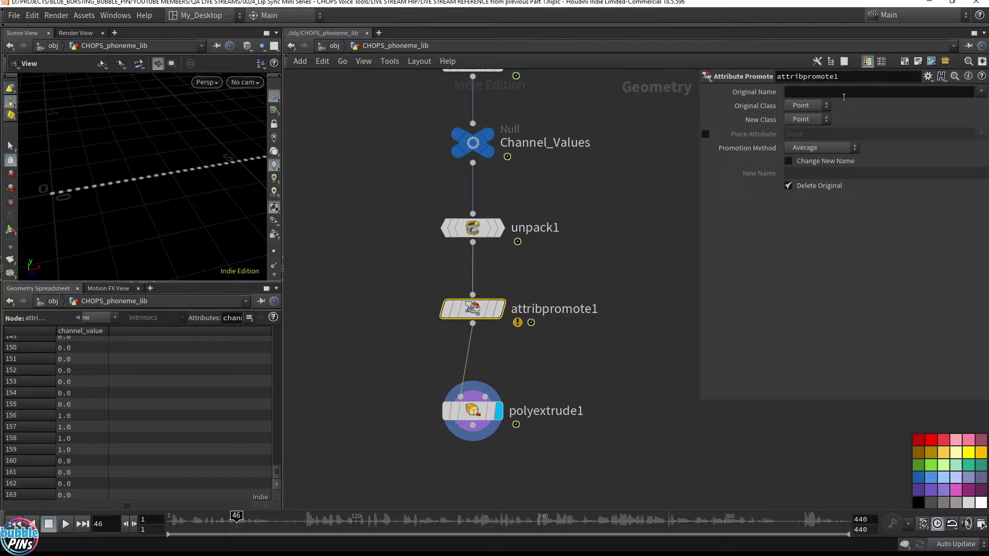
Promote channel_value from Point to Primitive on attribpromote1 and show the primitive attributes in the geometry spreadsheet.
{"action": "left_click", "coordinate": [981, 92]}
{"action": "left_click", "coordinate": [964, 123]}
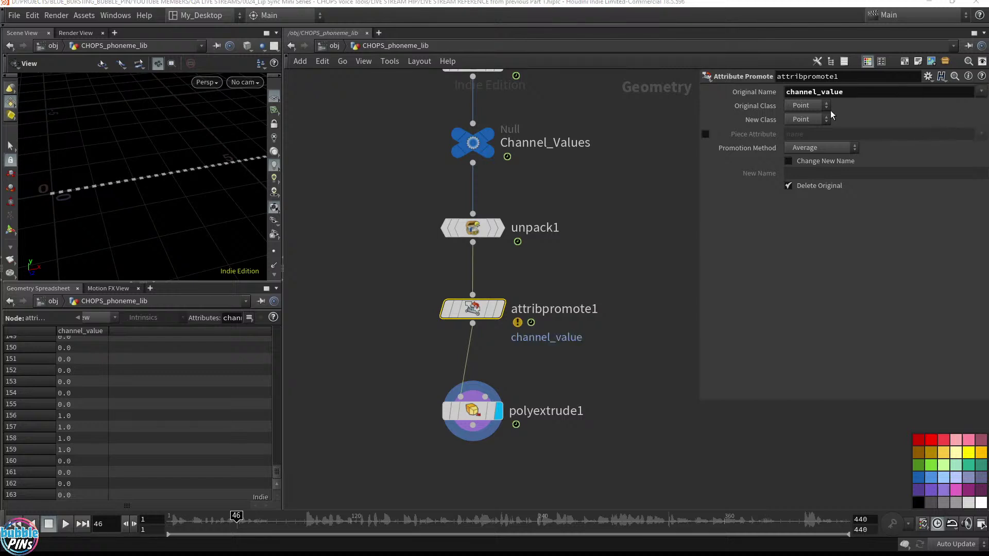
{"action": "left_click", "coordinate": [803, 122]}
{"action": "left_click", "coordinate": [811, 150]}
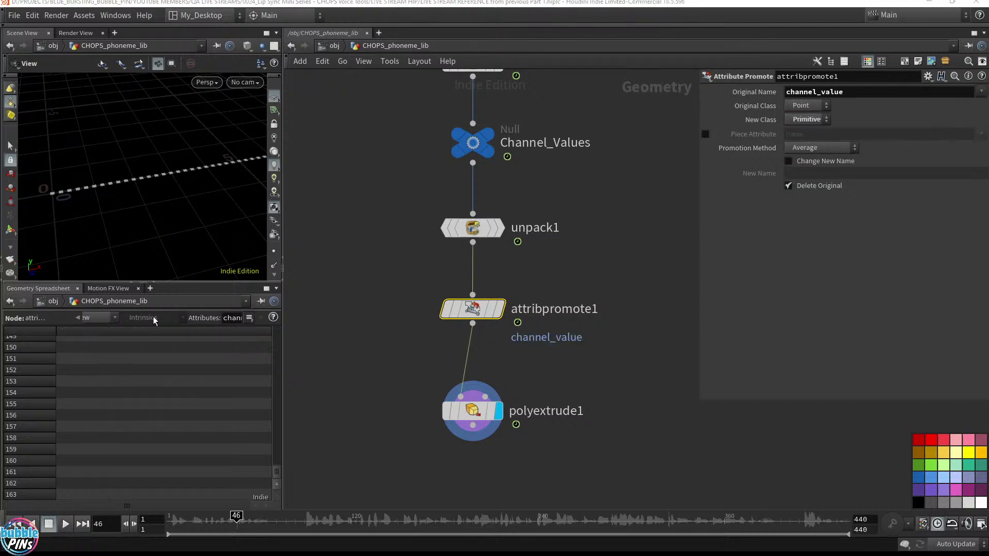
{"action": "left_click", "coordinate": [77, 318]}
{"action": "left_click", "coordinate": [113, 318]}
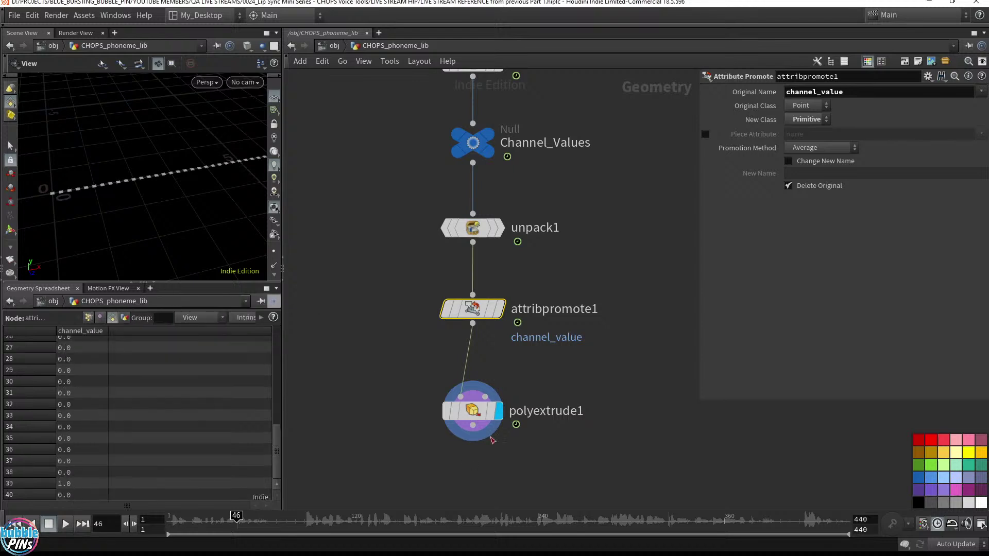
Set polyextrude1's Distance Scale attribute to channel_value and save the scene.
{"action": "left_click_drag", "start_coordinate": [404, 386], "coordinate": [574, 443]}
{"action": "left_click", "coordinate": [711, 241]}
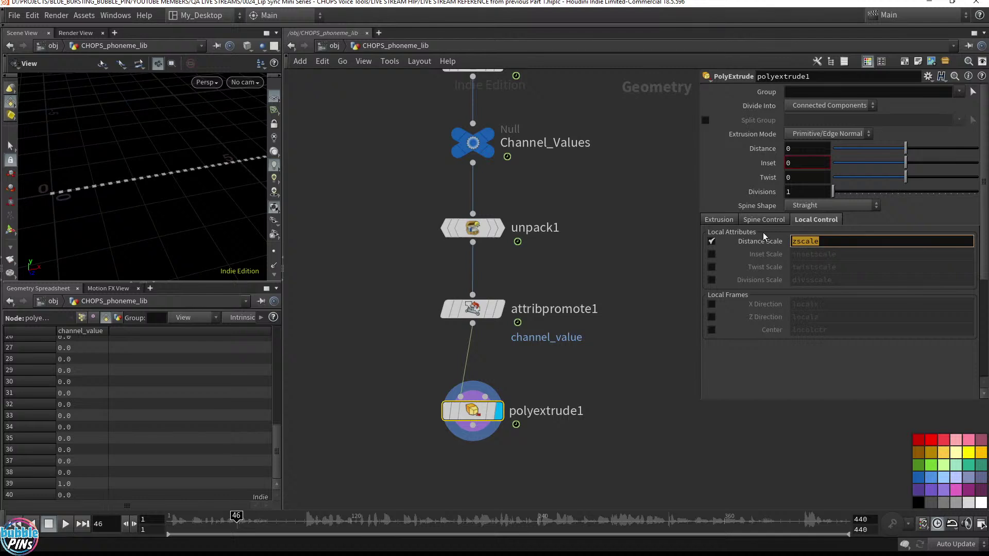
{"action": "type", "text": "channel_value"}
{"action": "key", "text": "Return"}
{"action": "key", "text": "ctrl+s"}
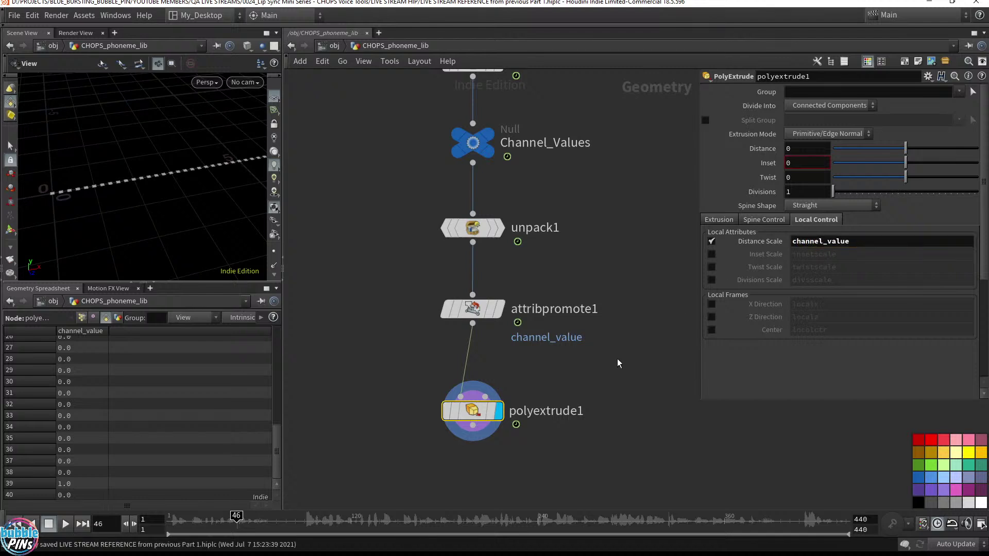
Widen the scene view, frame the whole row of grids, and play the animation to check the extrusion.
{"action": "left_click", "coordinate": [617, 359]}
{"action": "left_click_drag", "start_coordinate": [233, 164], "coordinate": [210, 180]}
{"action": "middle_click_drag", "start_coordinate": [211, 180], "coordinate": [186, 177]}
{"action": "left_click_drag", "start_coordinate": [186, 176], "coordinate": [170, 185]}
{"action": "middle_click_drag", "start_coordinate": [169, 184], "coordinate": [167, 186]}
{"action": "left_click_drag", "start_coordinate": [166, 186], "coordinate": [178, 174]}
{"action": "right_click_drag", "start_coordinate": [178, 174], "coordinate": [182, 173]}
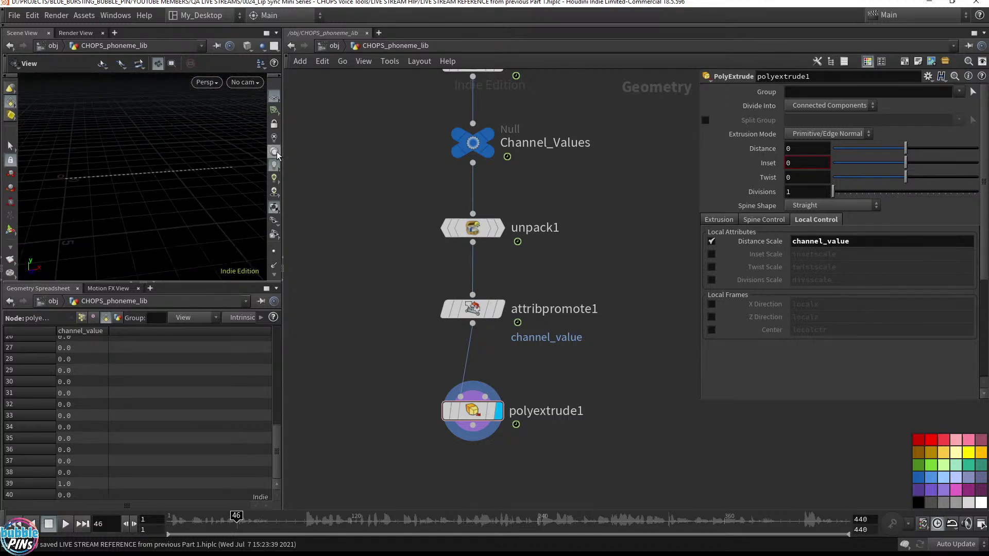
{"action": "left_click_drag", "start_coordinate": [282, 154], "coordinate": [407, 155]}
{"action": "middle_click_drag", "start_coordinate": [211, 191], "coordinate": [243, 179]}
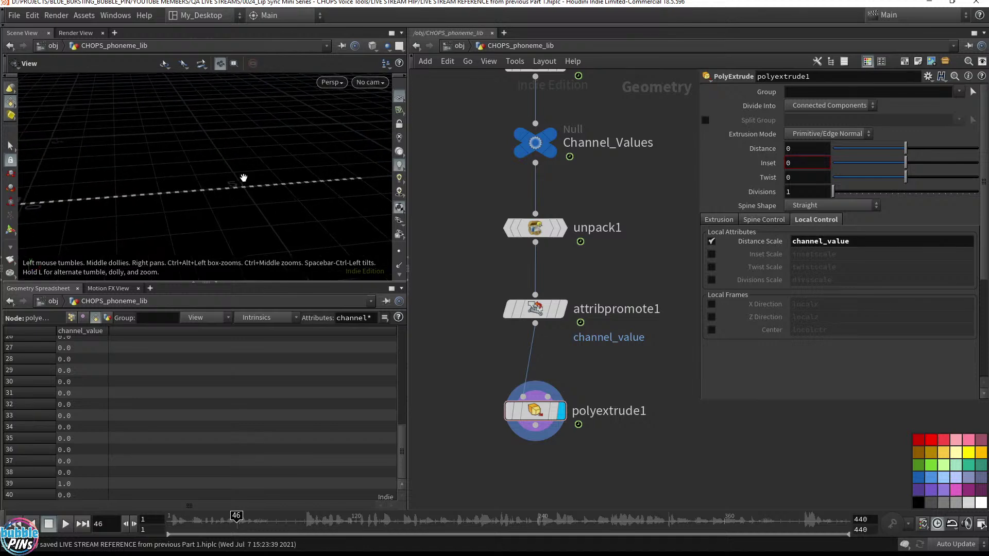
{"action": "right_click_drag", "start_coordinate": [242, 179], "coordinate": [254, 177]}
{"action": "key", "text": "Up"}
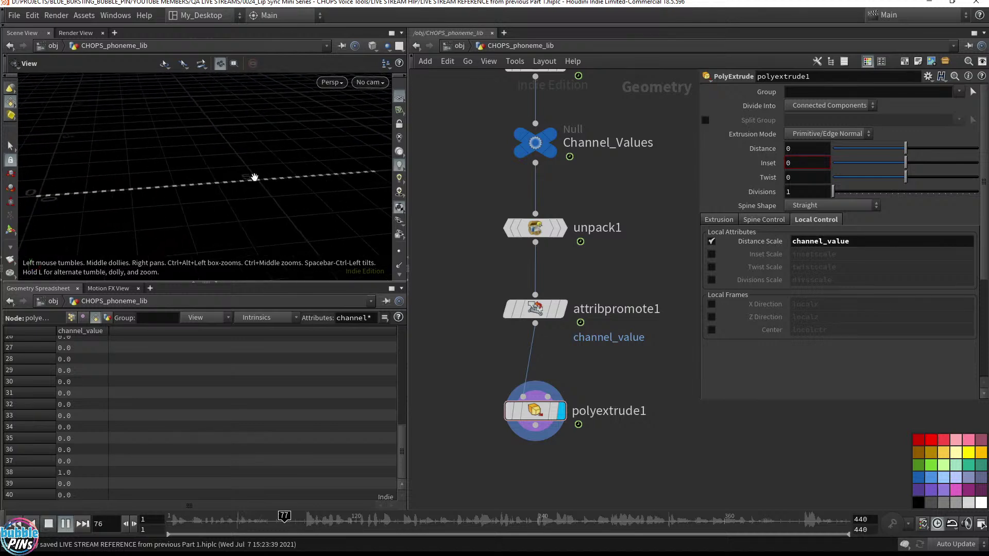
Set polyextrude1's Distance to 0.4 and play the animation from the first frame to check the extrusion.
{"action": "key", "text": "ctrl+Up"}
{"action": "key", "text": "Up"}
{"action": "key", "text": "ctrl+Up"}
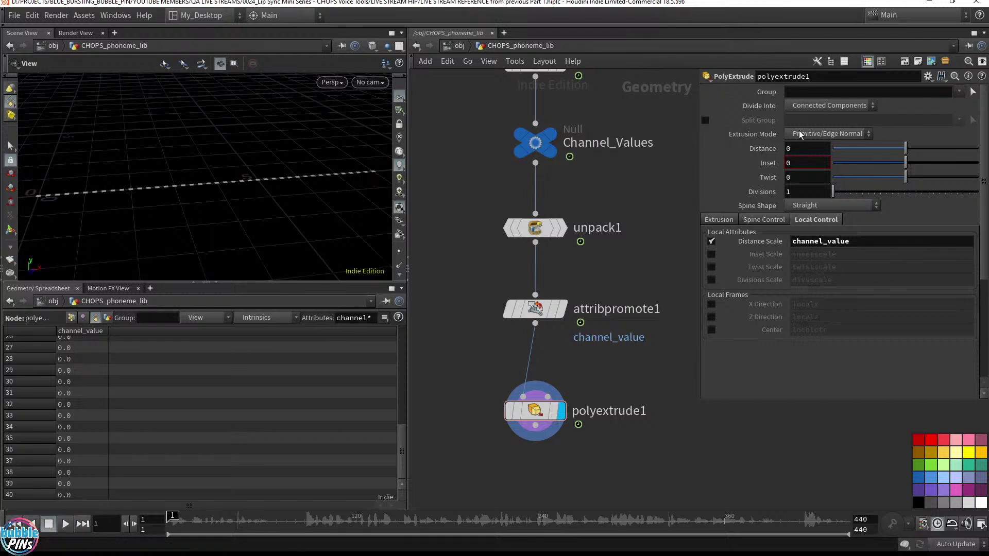
{"action": "left_click", "coordinate": [795, 150]}
{"action": "scroll", "coordinate": [804, 152], "scroll_direction": "up", "scroll_amount": 4}
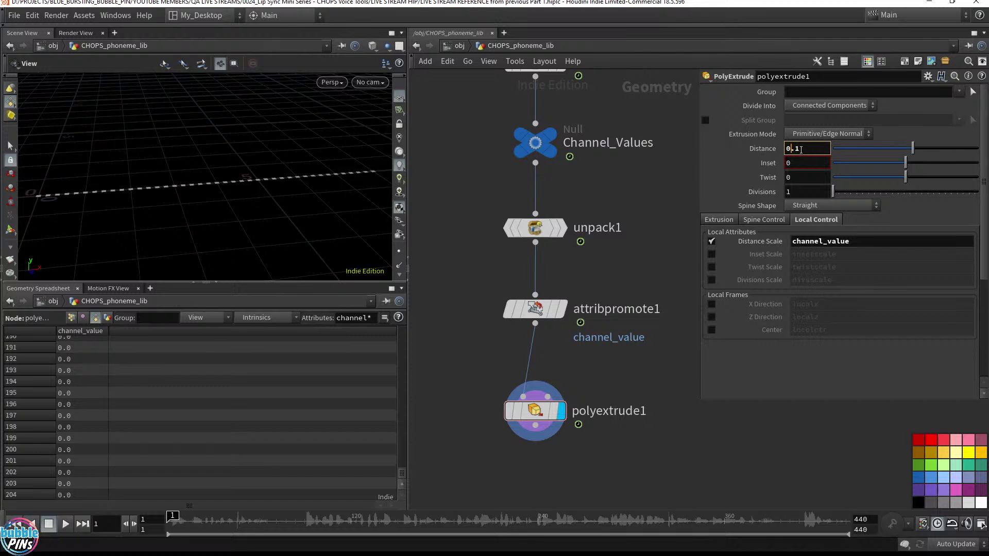
{"action": "key", "text": "Up"}
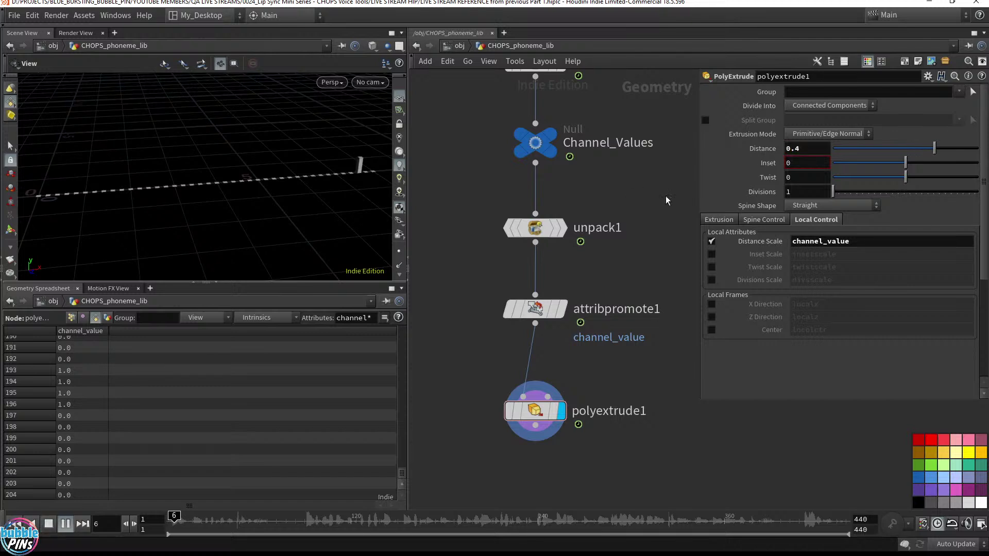
{"action": "key", "text": "ctrl+Up"}
Scrub to frame 23 and check the raised grid's channel_value at primitive 49 in the geometry spreadsheet.
{"action": "scroll", "coordinate": [811, 148], "scroll_direction": "down", "scroll_amount": 1}
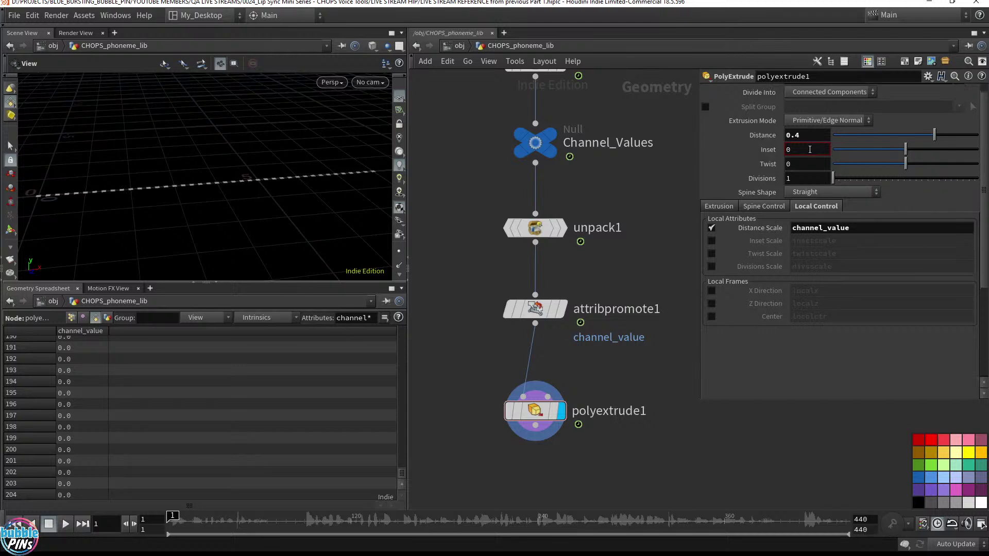
{"action": "scroll", "coordinate": [809, 143], "scroll_direction": "up", "scroll_amount": 1}
{"action": "left_click", "coordinate": [809, 144]}
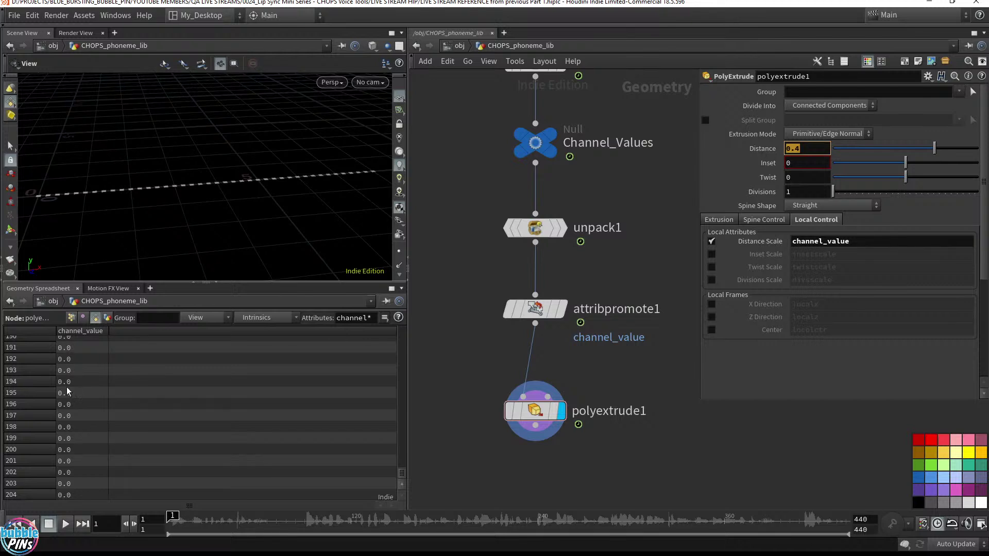
{"action": "left_click", "coordinate": [192, 517]}
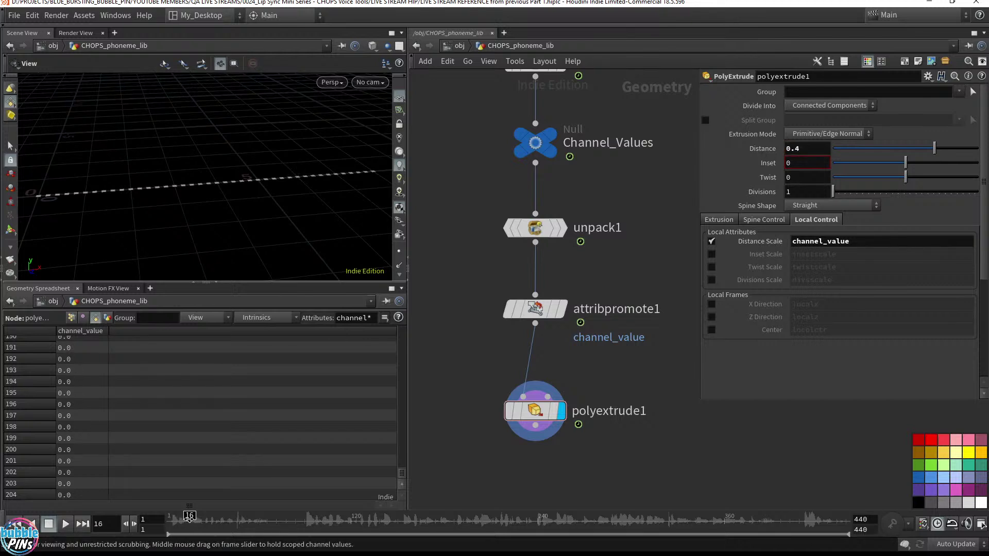
{"action": "left_click_drag", "start_coordinate": [192, 517], "coordinate": [200, 518]}
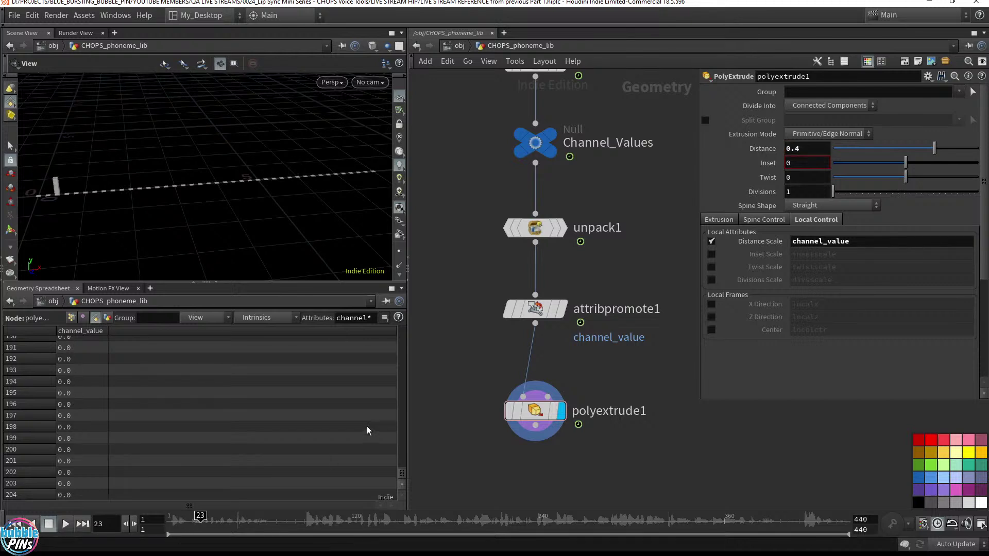
{"action": "left_click_drag", "start_coordinate": [400, 472], "coordinate": [401, 363]}
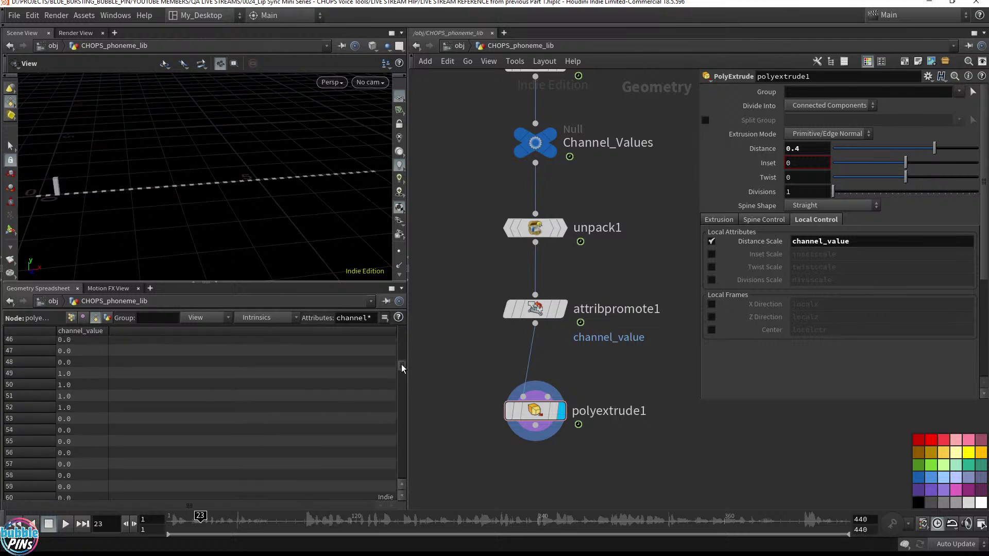
{"action": "left_click", "coordinate": [56, 398]}
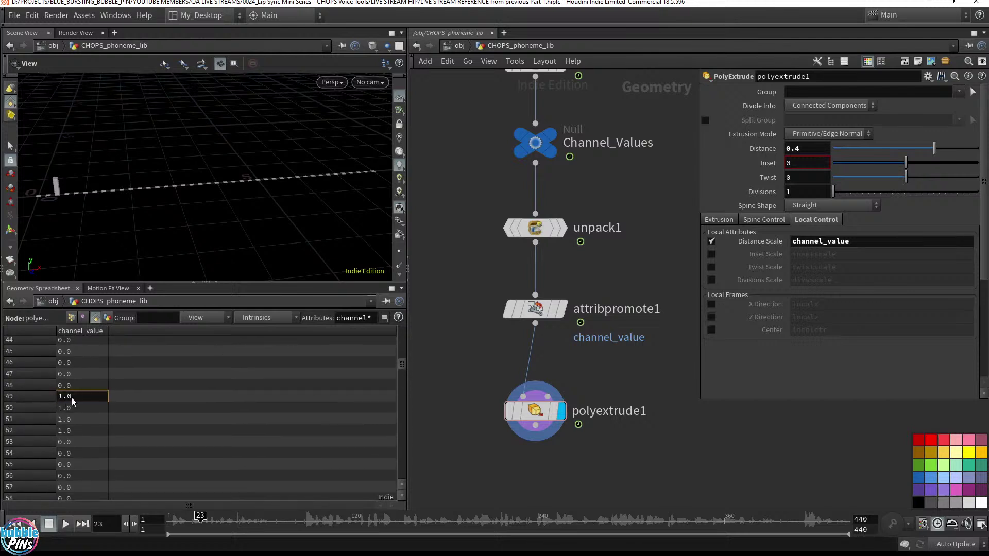
Play to frame 46 and set polyextrude1's Distance to 0.7.
{"action": "left_click", "coordinate": [802, 152]}
{"action": "key", "text": "Up"}
{"action": "key", "text": "Up"}
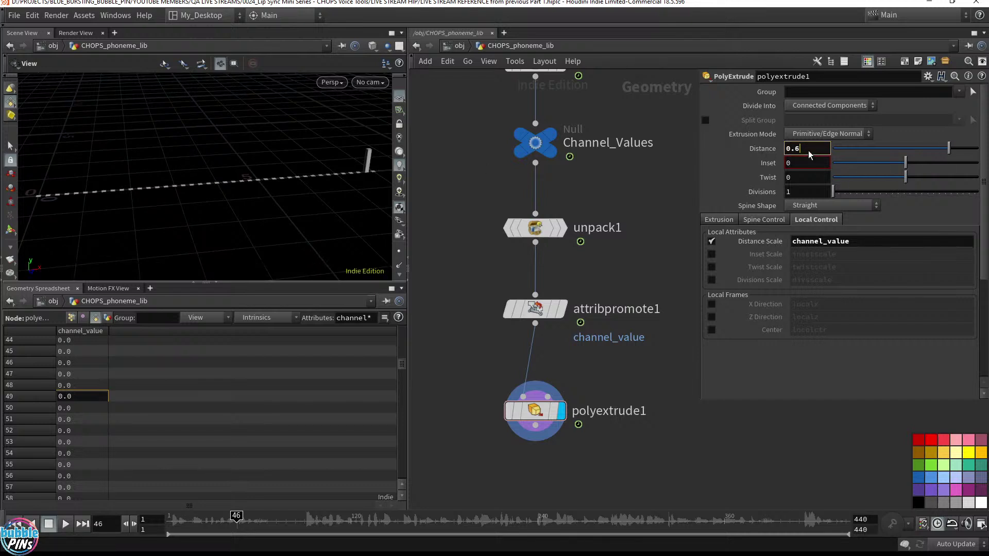
{"action": "scroll", "coordinate": [809, 151], "scroll_direction": "up", "scroll_amount": 6}
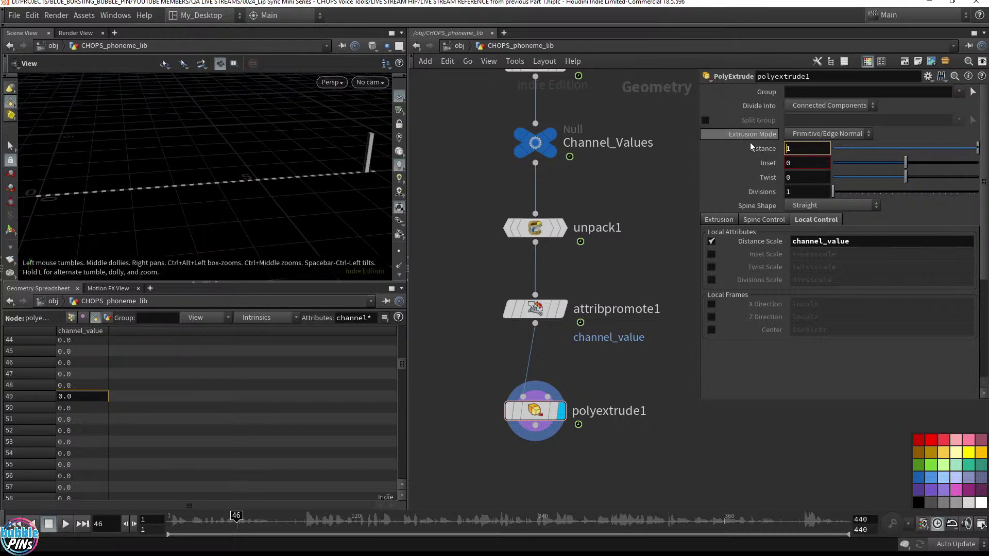
{"action": "scroll", "coordinate": [807, 149], "scroll_direction": "up", "scroll_amount": 1}
{"action": "scroll", "coordinate": [807, 148], "scroll_direction": "down", "scroll_amount": 5}
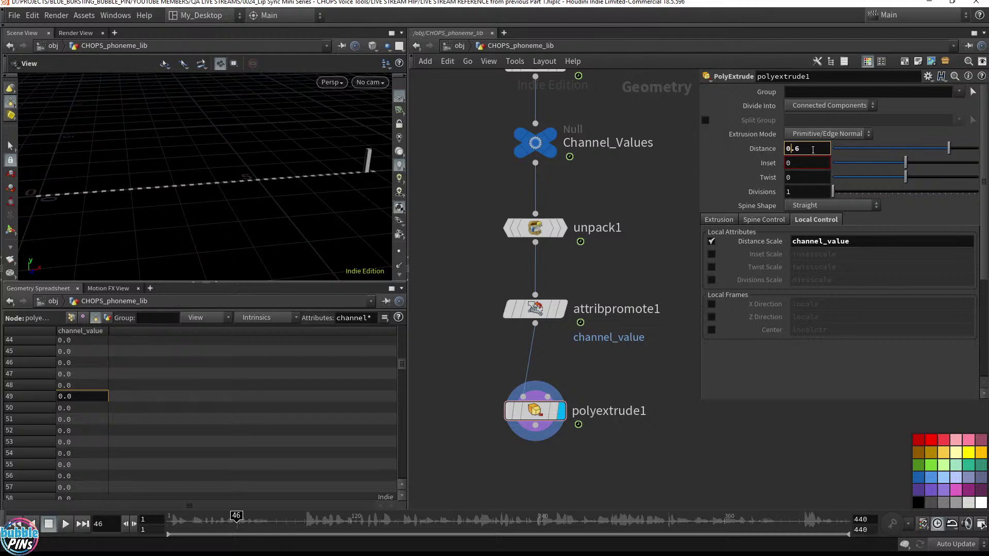
{"action": "scroll", "coordinate": [811, 151], "scroll_direction": "up", "scroll_amount": 1}
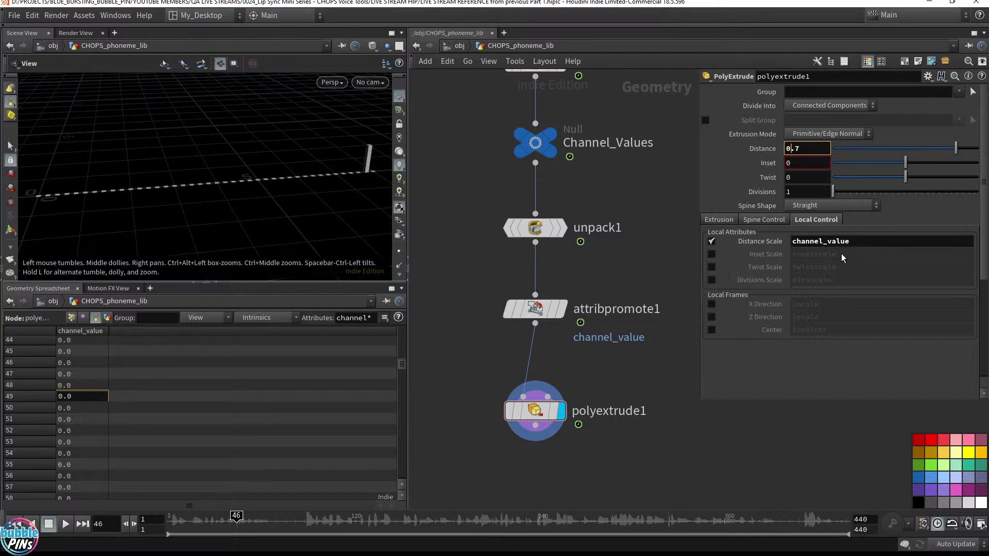
{"action": "double_click", "coordinate": [796, 240]}
{"action": "left_click", "coordinate": [819, 241]}
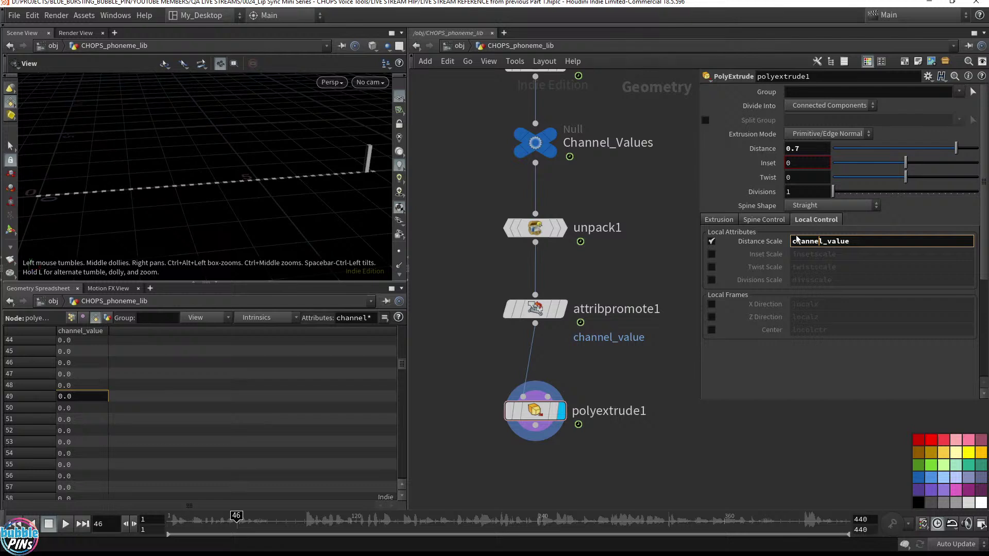
{"action": "left_click", "coordinate": [669, 347]}
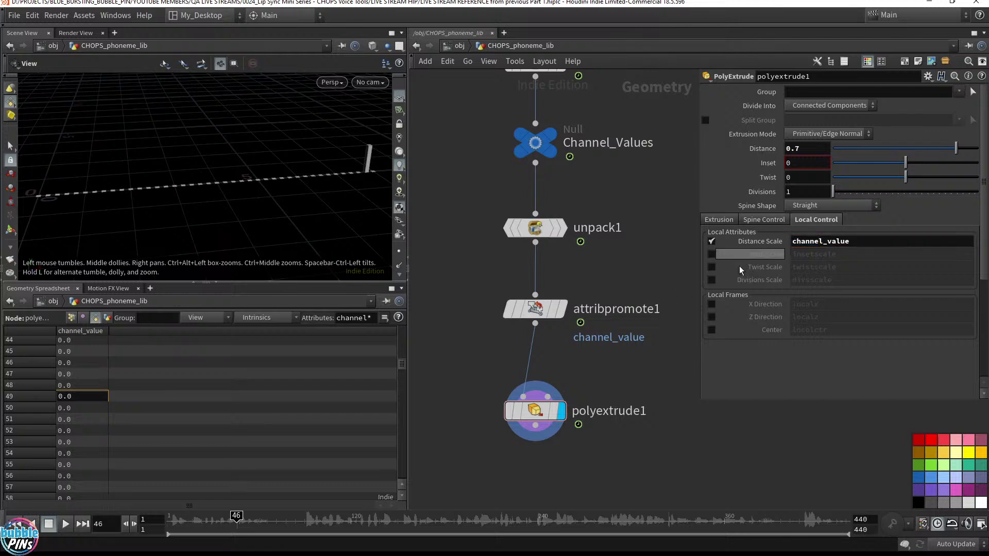
Move polyextrude1 up slightly and connect a Null node directly below its output.
{"action": "left_click_drag", "start_coordinate": [567, 427], "coordinate": [567, 407]}
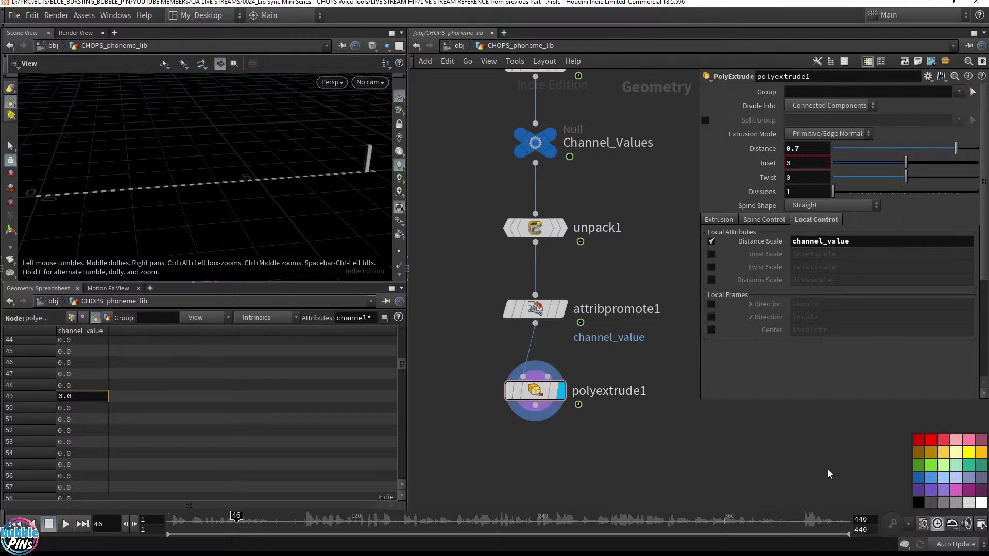
{"action": "left_click", "coordinate": [535, 406]}
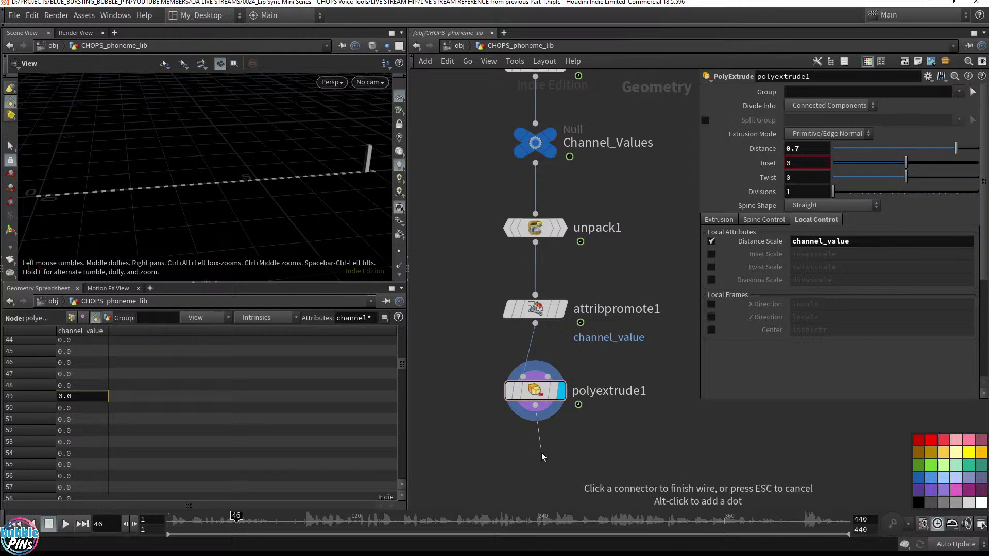
{"action": "key", "text": "Tab"}
{"action": "type", "text": "nu"}
{"action": "key", "text": "Return"}
{"action": "left_click", "coordinate": [541, 456]}
{"action": "left_click_drag", "start_coordinate": [542, 456], "coordinate": [536, 465]}
Rename the new null as Visualizer, make it the displayed node, and save the scene.
{"action": "double_click", "coordinate": [579, 467]}
{"action": "type", "text": "V"}
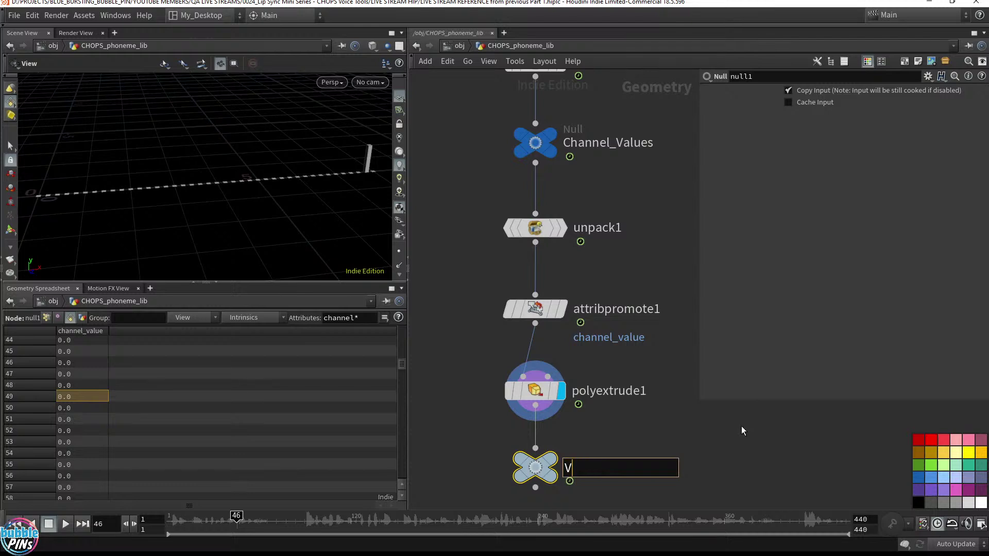
{"action": "type", "text": "isualizer"}
{"action": "key", "text": "Return"}
{"action": "key", "text": "ctrl+s"}
{"action": "left_click", "coordinate": [557, 467]}
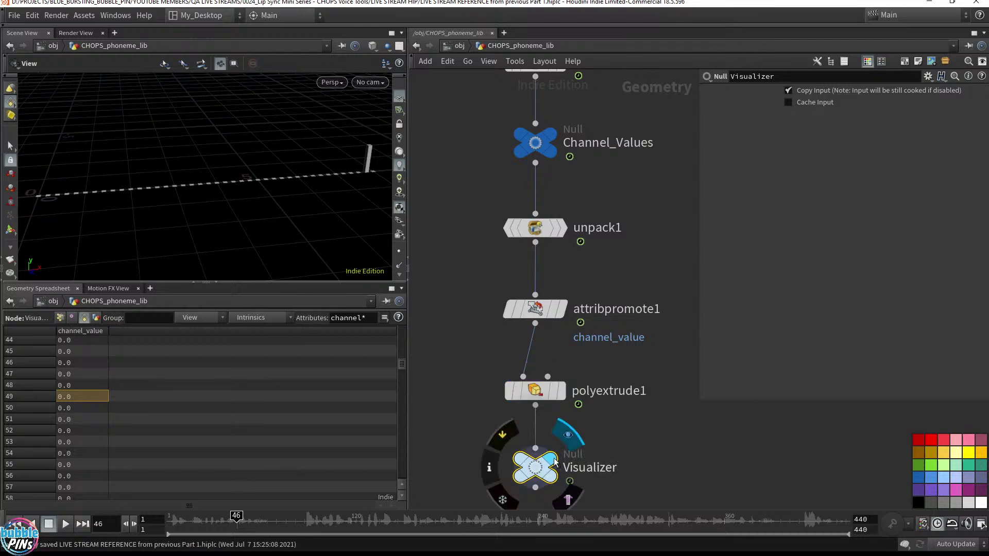
{"action": "key", "text": "ctrl+s"}
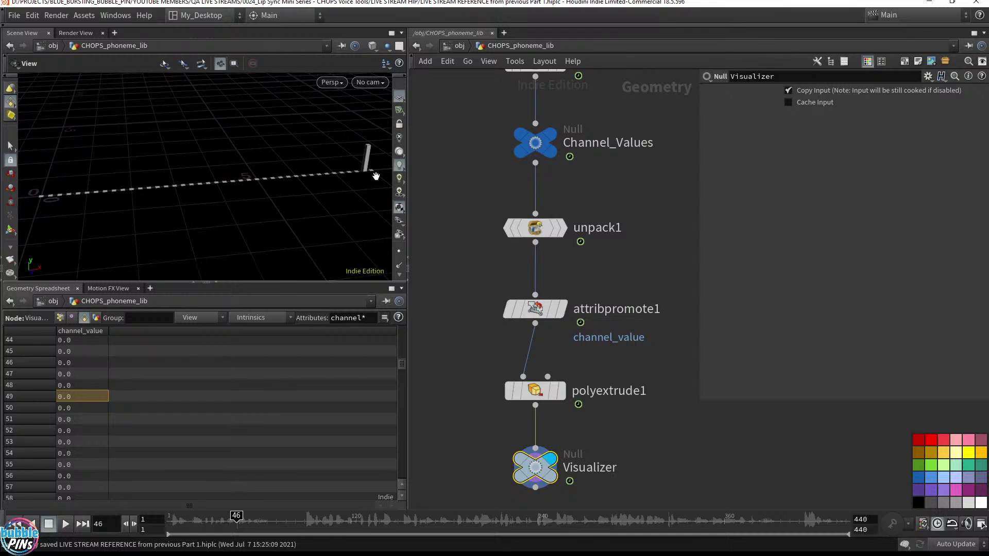
Play the animation to review the extruded bars, and scrub back to frame 45.
{"action": "key", "text": "Up"}
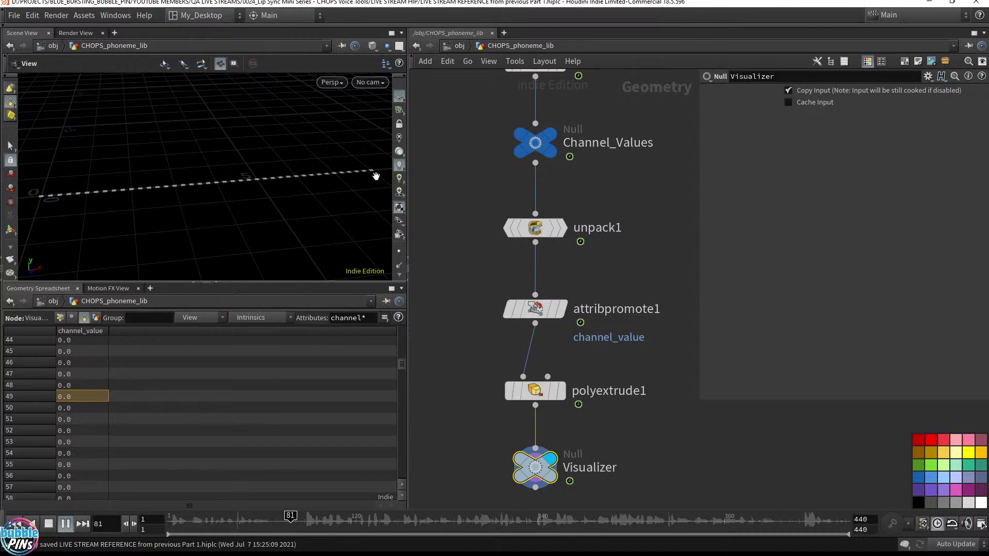
{"action": "key", "text": "Up"}
{"action": "key", "text": "Down"}
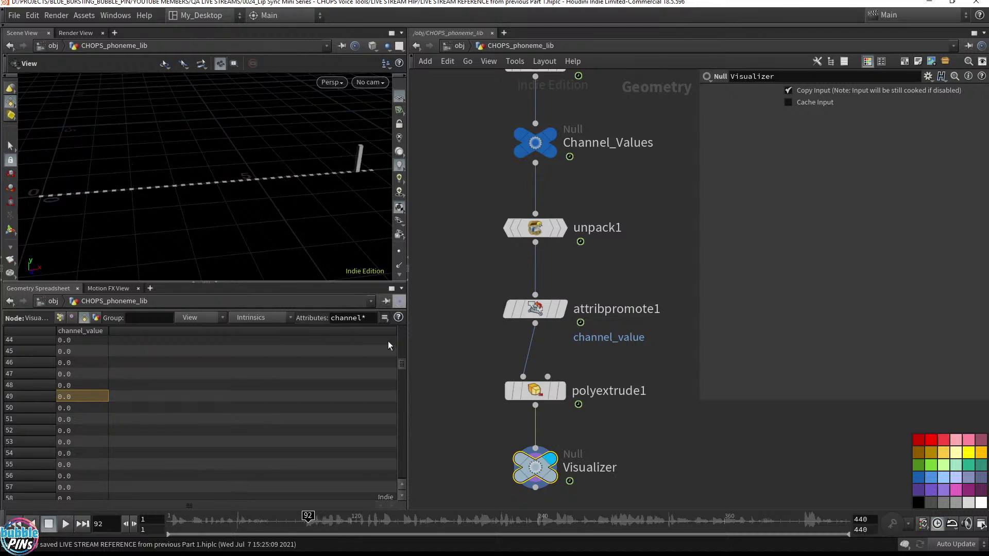
{"action": "left_click_drag", "start_coordinate": [308, 517], "coordinate": [235, 521]}
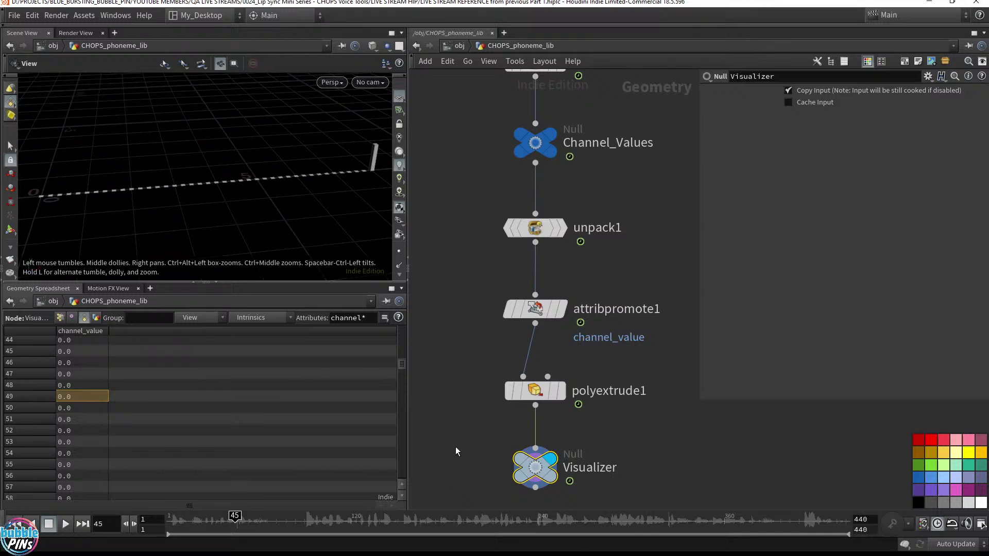
Color the Visualizer null blue like the Channel_Values null.
{"action": "left_click_drag", "start_coordinate": [453, 449], "coordinate": [602, 489]}
{"action": "left_click", "coordinate": [916, 479]}
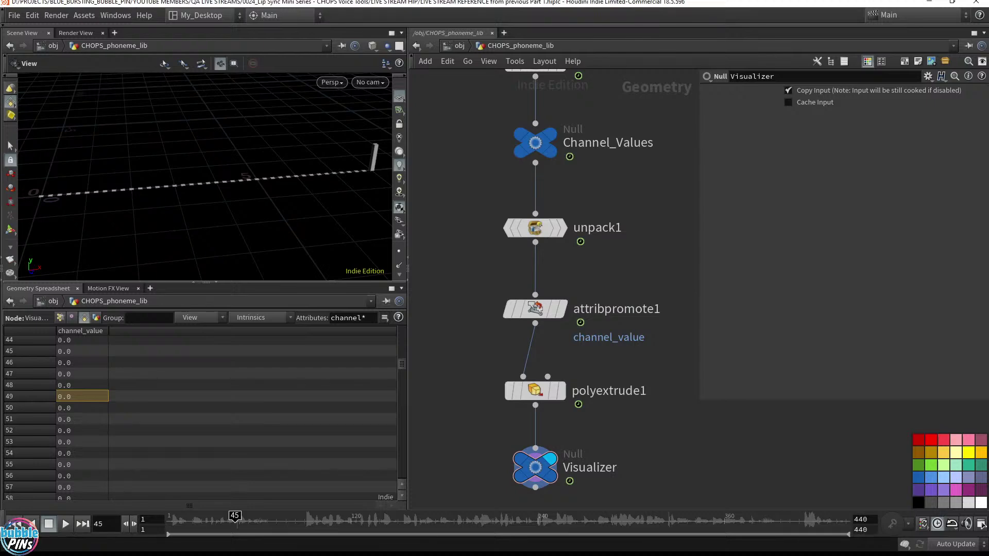
{"action": "key", "text": "alt+Tab"}
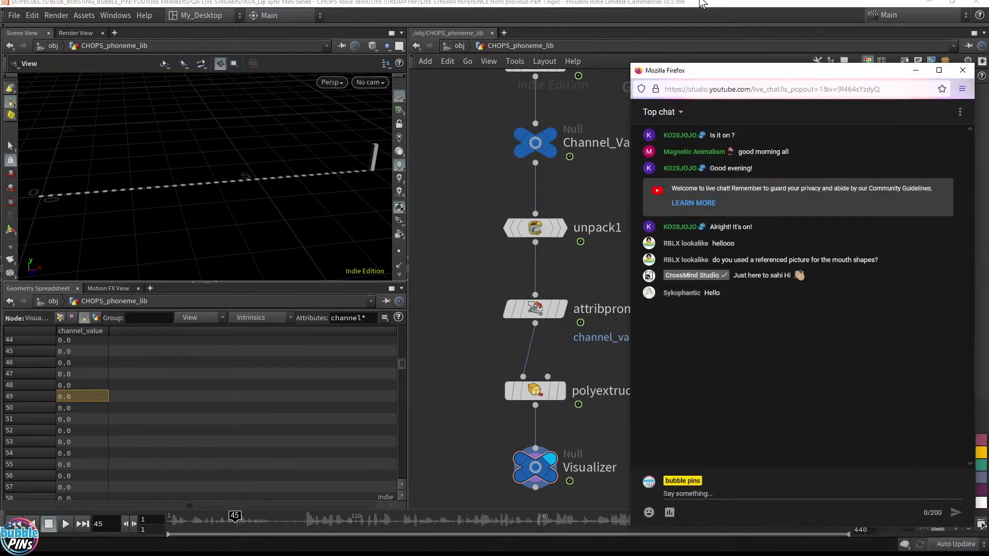
{"action": "key", "text": "alt+Tab"}
Narrow the parameter pane over the network and go inside the chopnet1 CHOP network.
{"action": "scroll", "coordinate": [668, 201], "scroll_direction": "down", "scroll_amount": 4}
{"action": "middle_click_drag", "start_coordinate": [668, 202], "coordinate": [621, 309]}
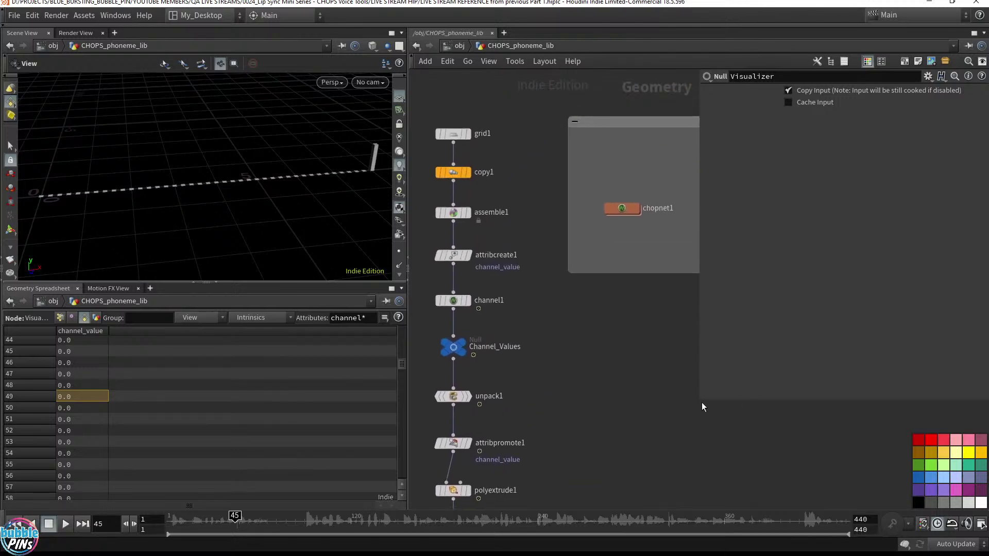
{"action": "left_click_drag", "start_coordinate": [702, 403], "coordinate": [772, 373]}
{"action": "left_click", "coordinate": [621, 209]}
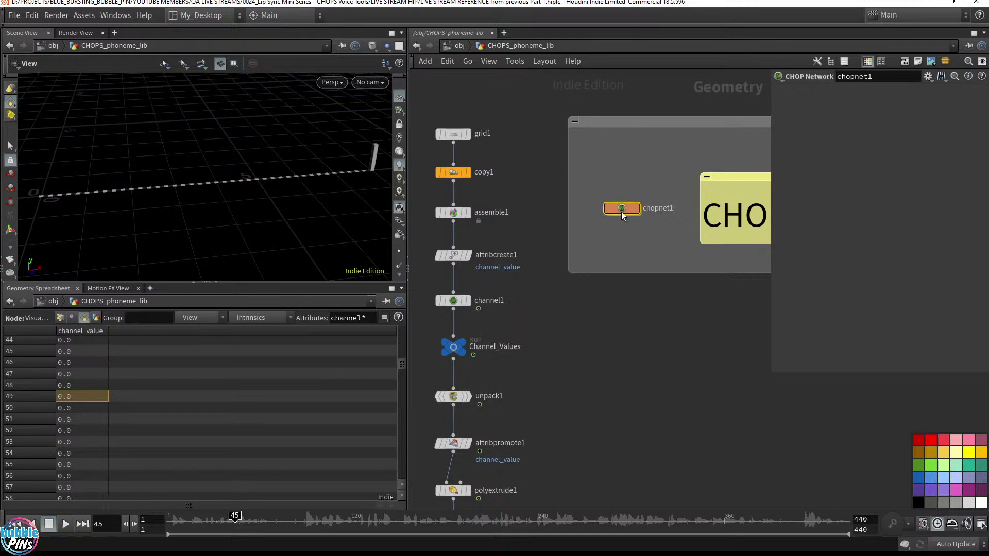
{"action": "double_click", "coordinate": [621, 210]}
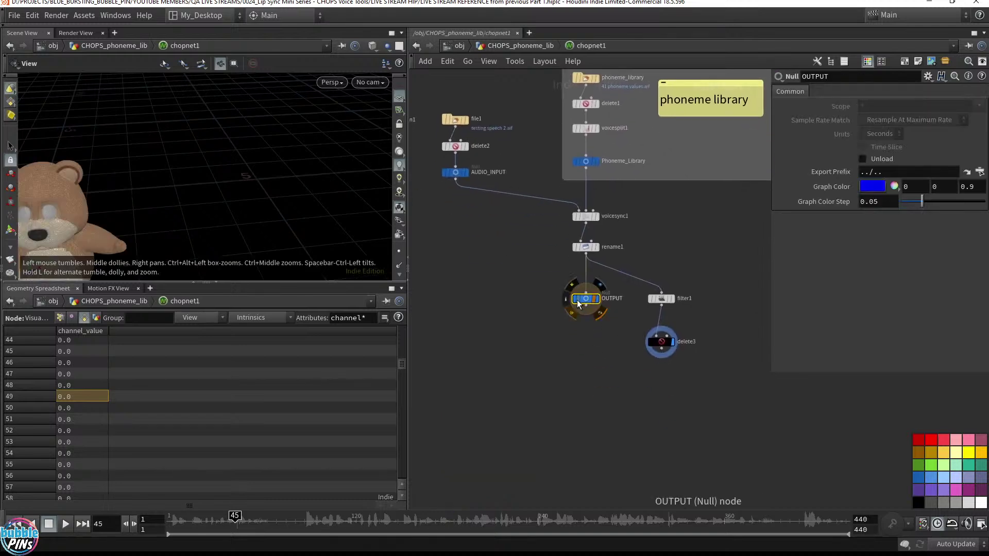
Set the output flag on filter1 and insert filter1 between rename1 and the OUTPUT null.
{"action": "scroll", "coordinate": [604, 314], "scroll_direction": "up", "scroll_amount": 5}
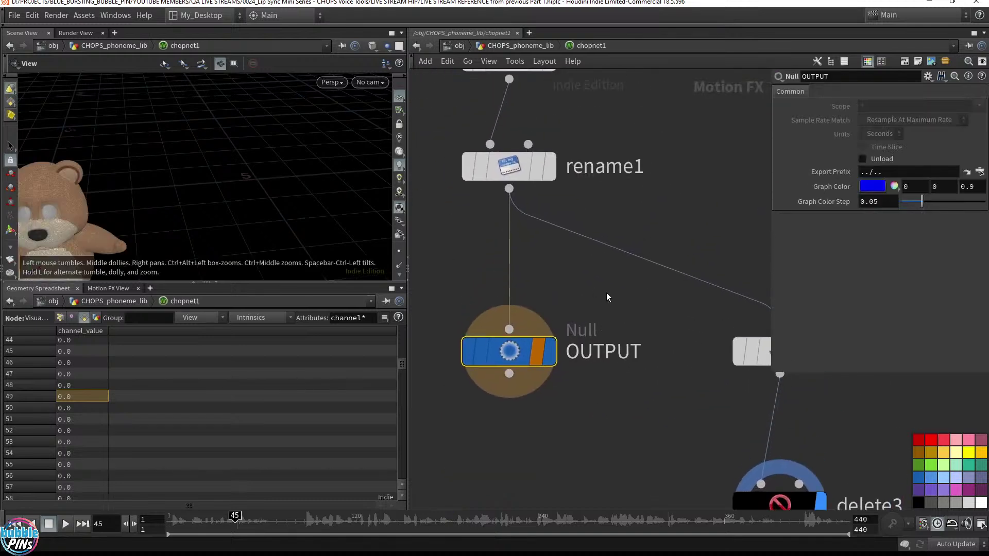
{"action": "left_click_drag", "start_coordinate": [607, 297], "coordinate": [436, 435]}
{"action": "mouse_move", "coordinate": [539, 354]}
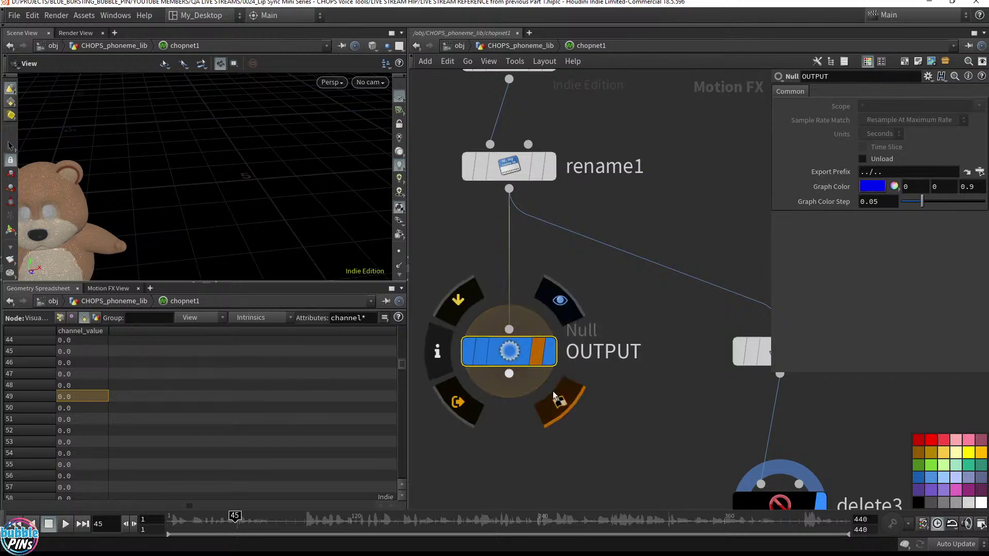
{"action": "scroll", "coordinate": [655, 409], "scroll_direction": "down", "scroll_amount": 3}
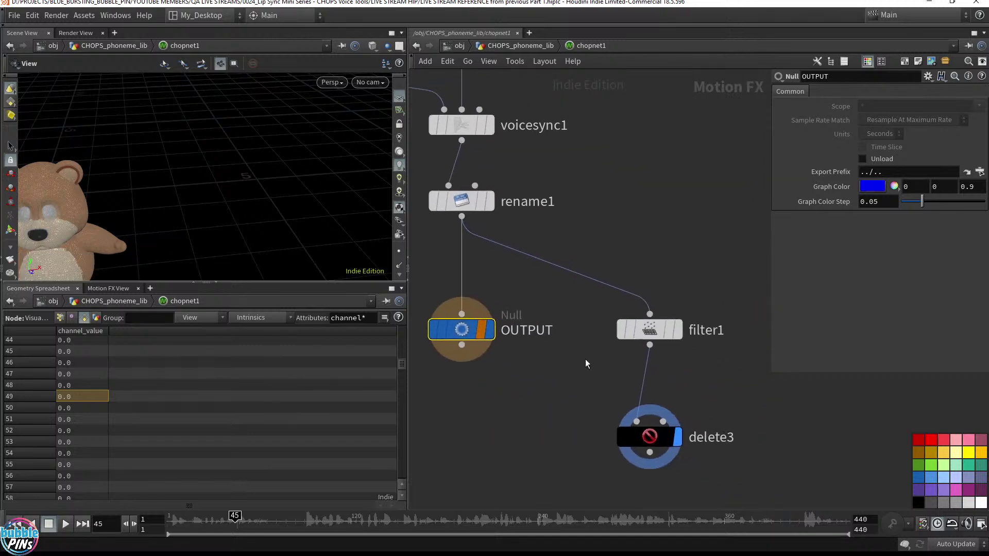
{"action": "mouse_move", "coordinate": [669, 331]}
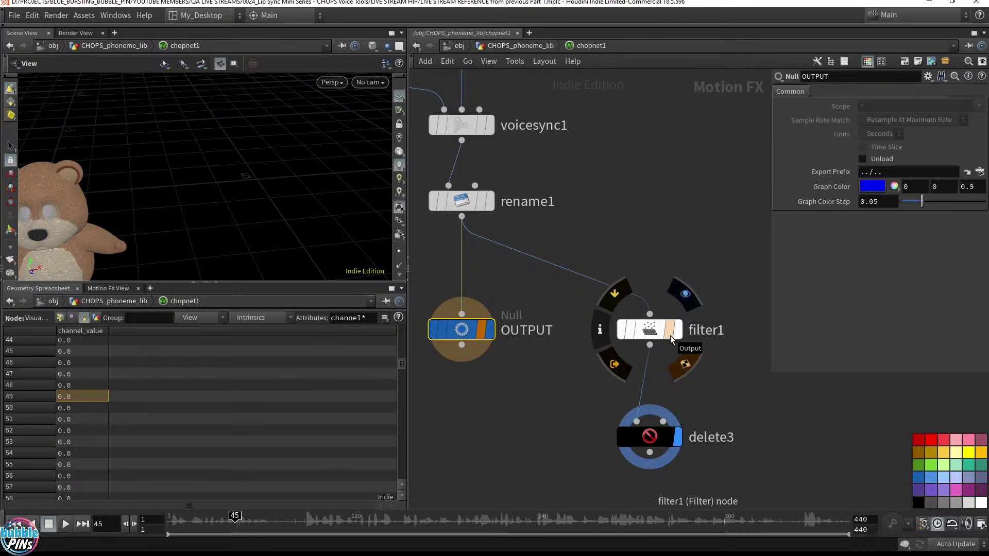
{"action": "left_click", "coordinate": [670, 335]}
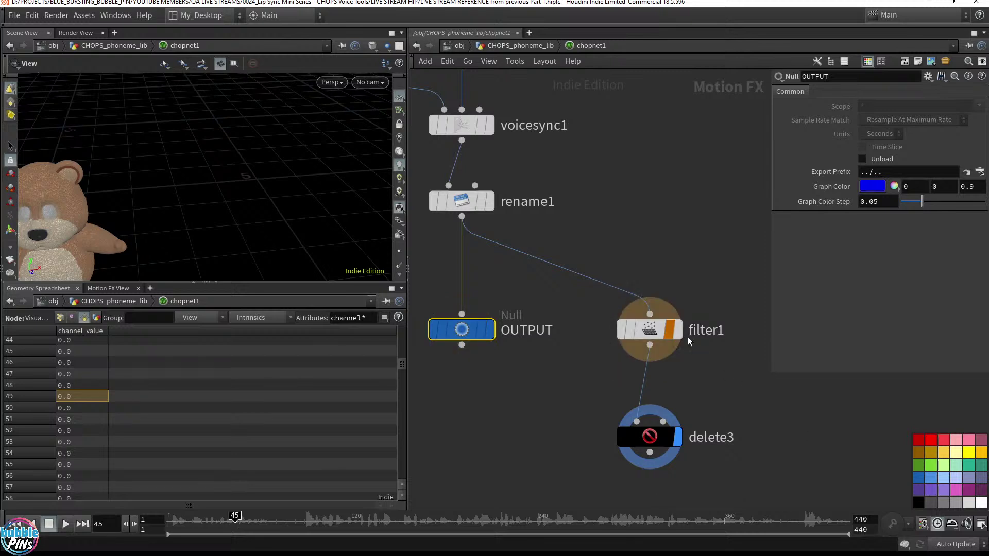
{"action": "mouse_move", "coordinate": [669, 338]}
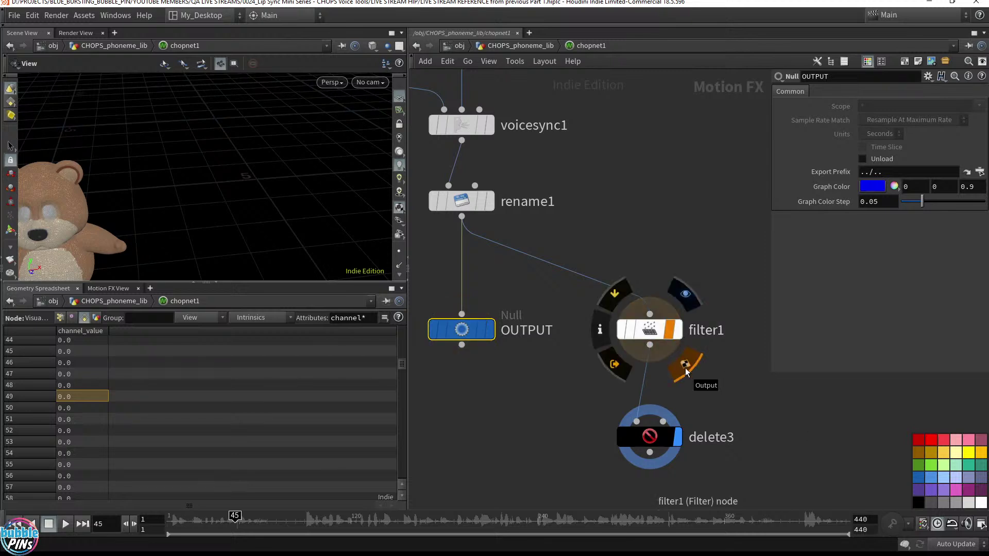
{"action": "left_click_drag", "start_coordinate": [717, 344], "coordinate": [539, 350]}
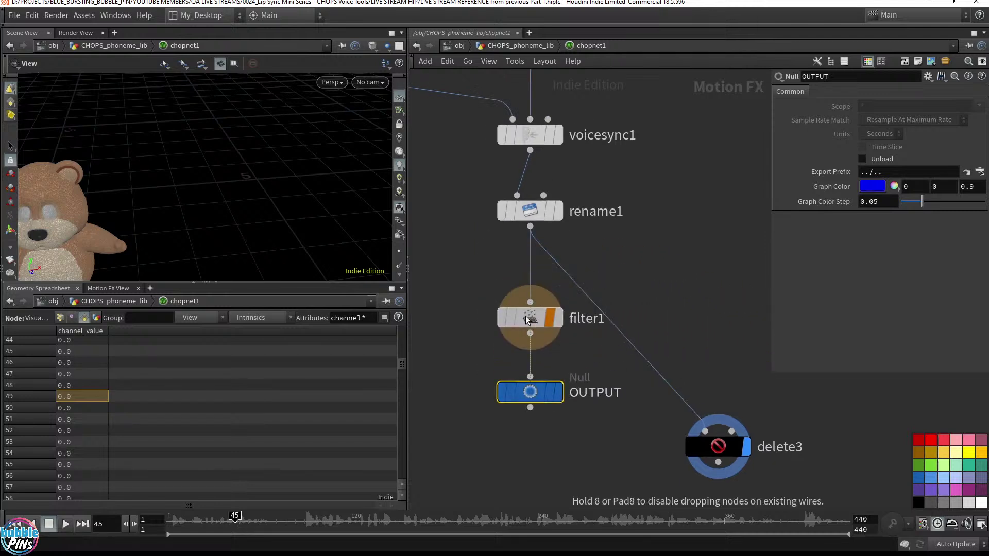
Set the output flag on the OUTPUT null, save the scene, and return to the CHOPS_phoneme_lib network.
{"action": "left_click", "coordinate": [552, 399]}
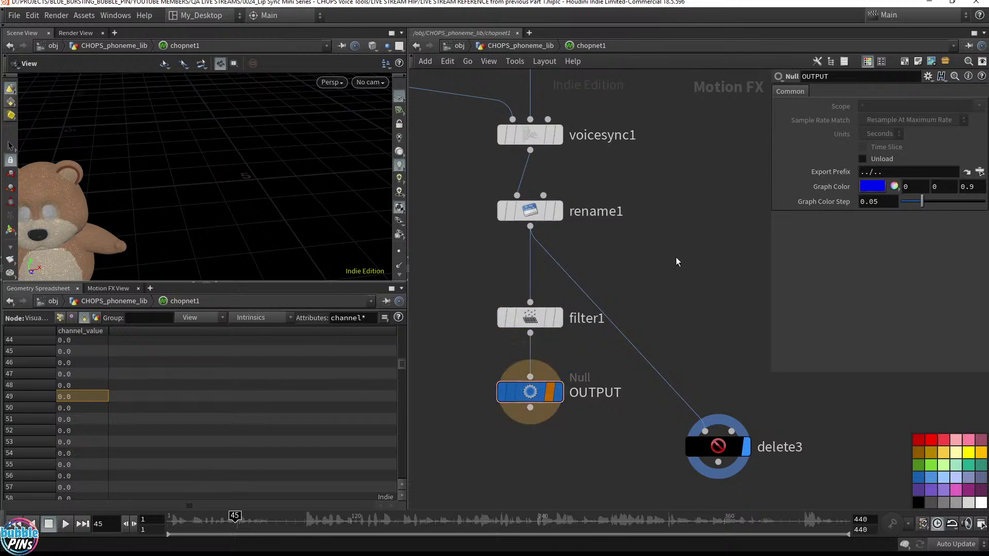
{"action": "key", "text": "ctrl+s"}
{"action": "left_click", "coordinate": [523, 45]}
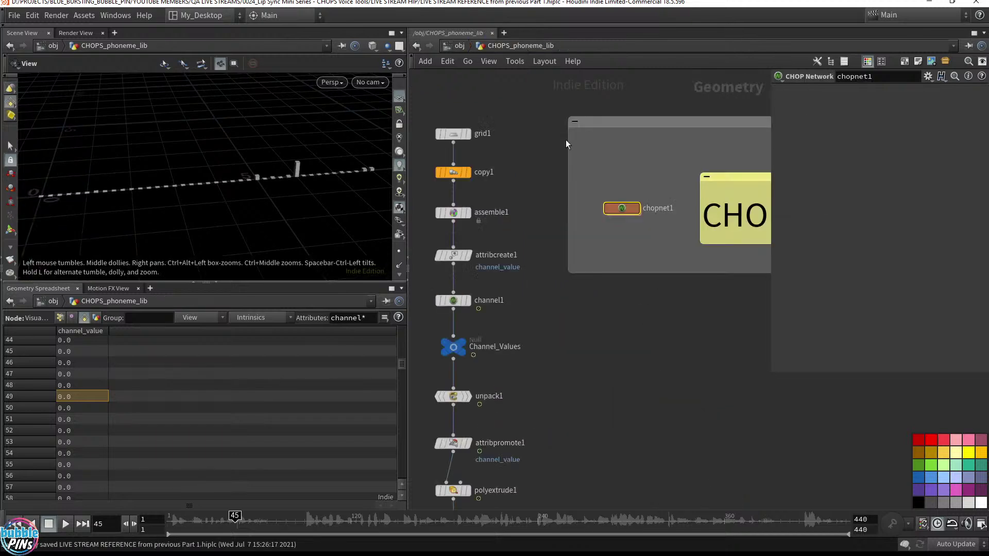
Play the animation from frame 1 to review the filtered bars.
{"action": "middle_click_drag", "start_coordinate": [539, 352], "coordinate": [604, 314]}
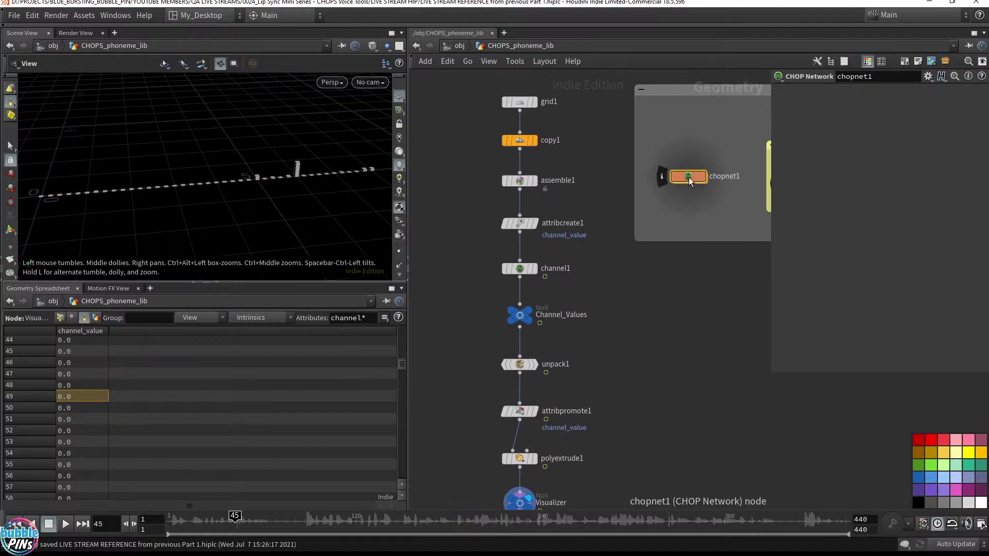
{"action": "middle_click_drag", "start_coordinate": [637, 411], "coordinate": [636, 338]}
{"action": "key", "text": "ctrl+Up"}
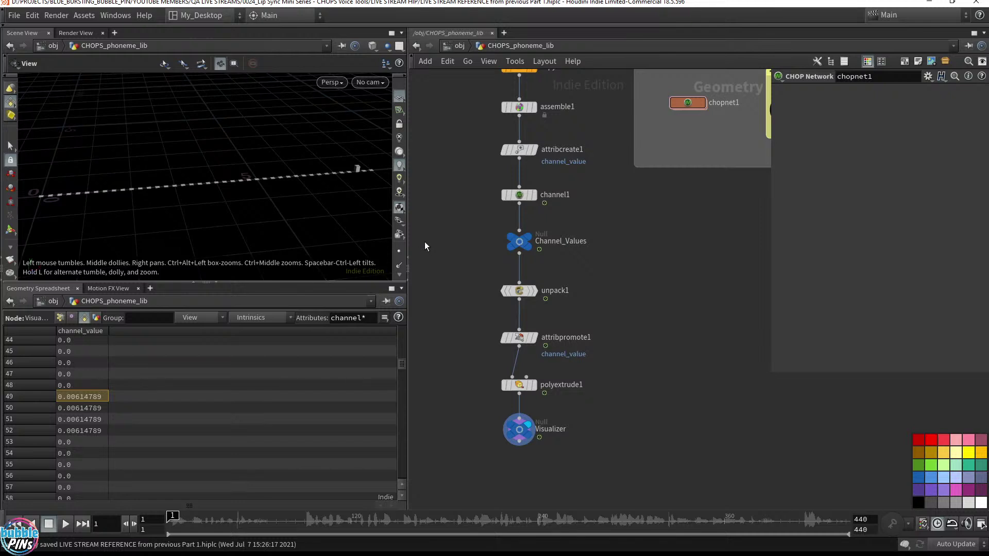
{"action": "key", "text": "Up"}
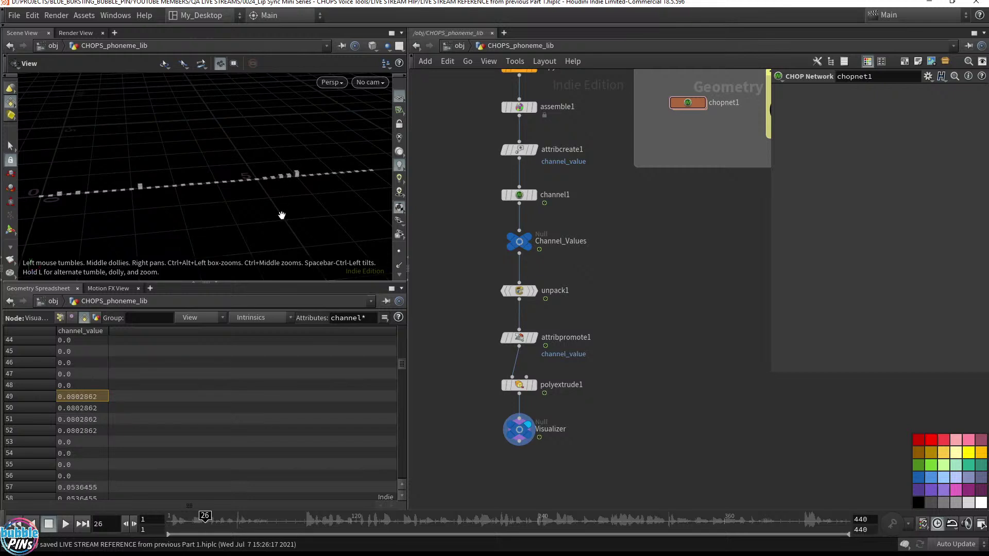
Move chopnet1's output flag to rename1 and return to CHOPS_phoneme_lib to compare the unfiltered bars.
{"action": "double_click", "coordinate": [697, 103]}
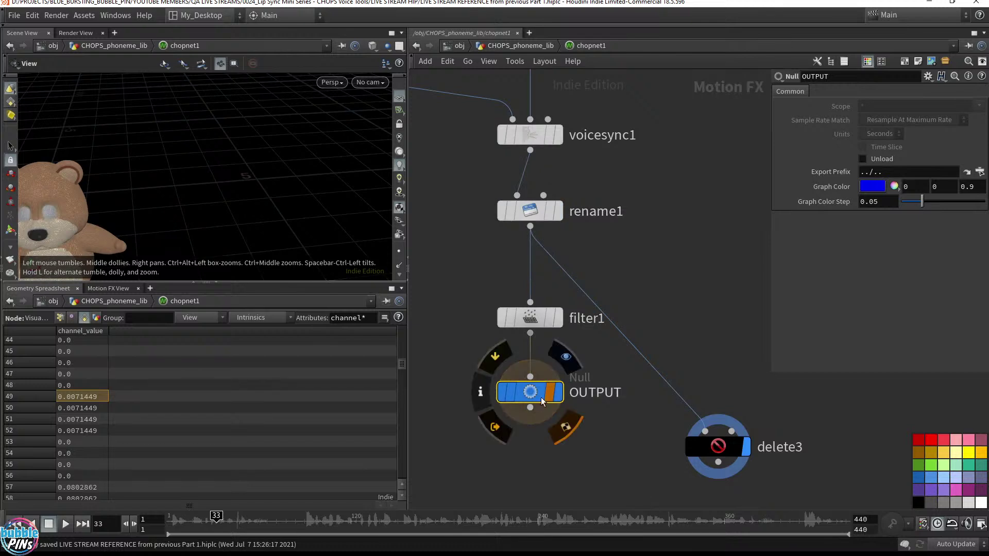
{"action": "left_click", "coordinate": [552, 210]}
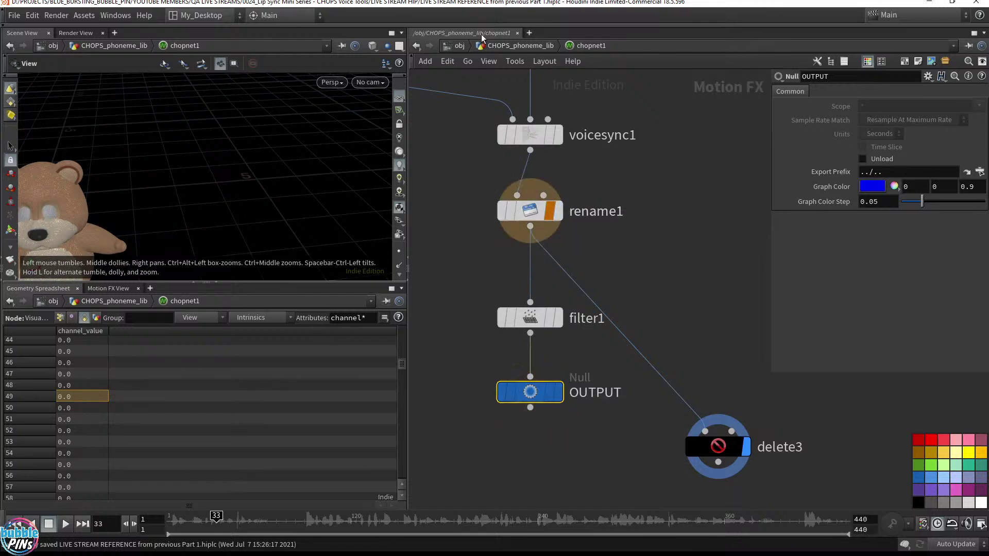
{"action": "left_click_drag", "start_coordinate": [442, 238], "coordinate": [617, 184]}
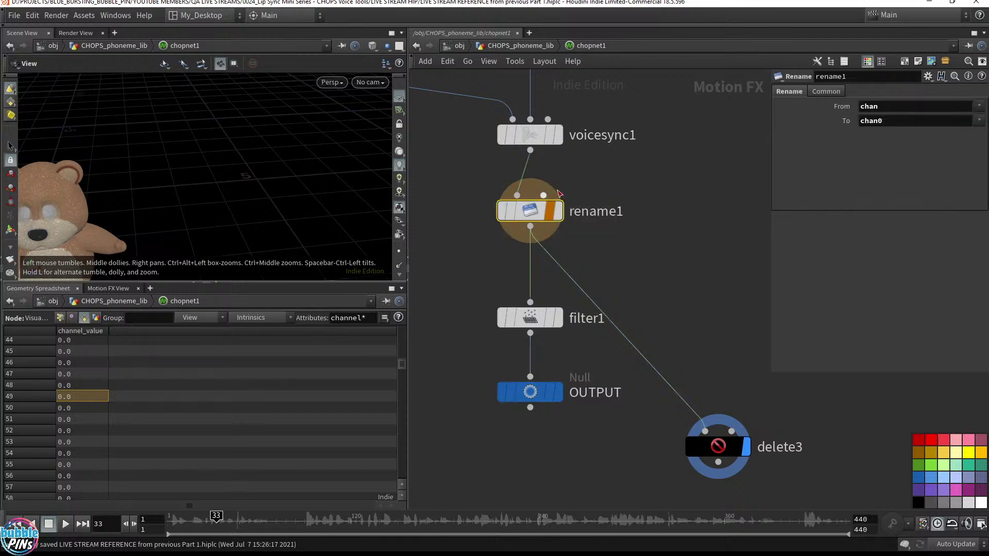
{"action": "left_click", "coordinate": [508, 46]}
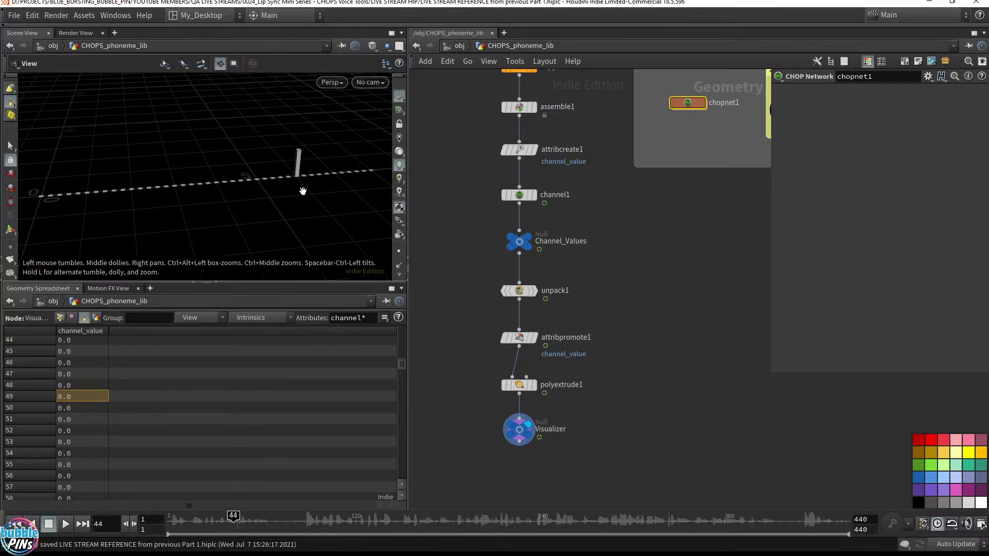
Restore the output flag to the OUTPUT null inside chopnet1 and go back up to CHOPS_phoneme_lib.
{"action": "double_click", "coordinate": [691, 104]}
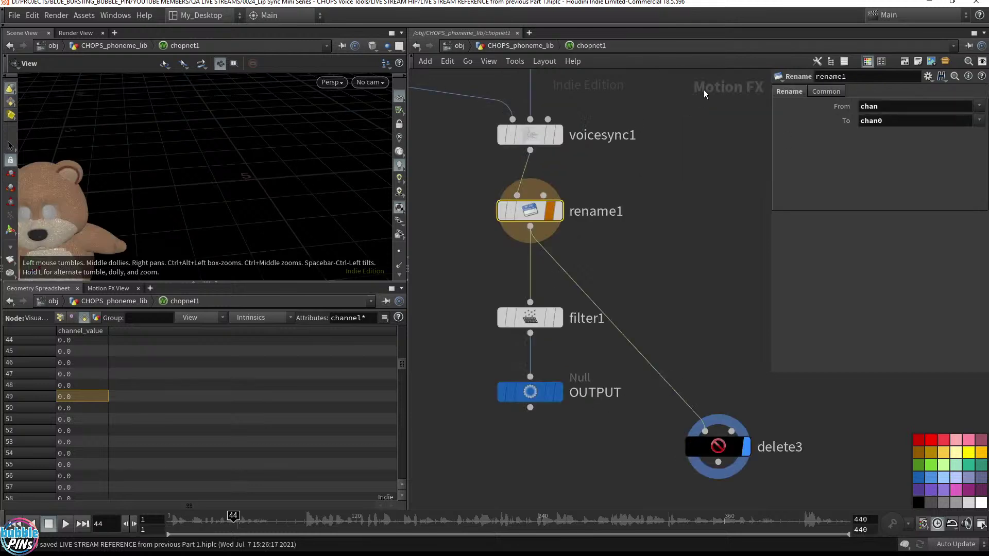
{"action": "left_click", "coordinate": [550, 393]}
{"action": "left_click", "coordinate": [502, 46]}
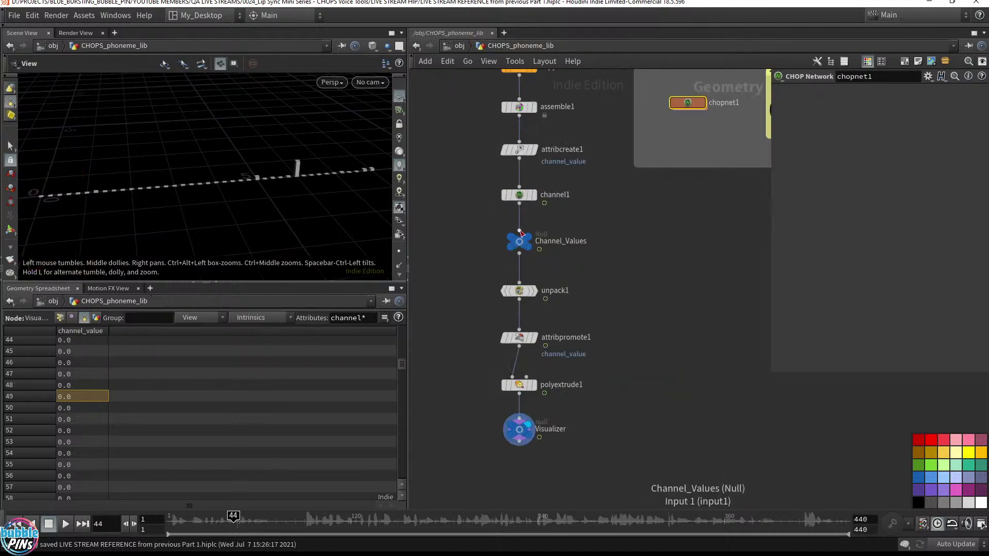
Rename the Channel_Values null as OUT_Channel_Values and select it.
{"action": "scroll", "coordinate": [668, 275], "scroll_direction": "down", "scroll_amount": 3}
{"action": "middle_click_drag", "start_coordinate": [669, 275], "coordinate": [649, 320]}
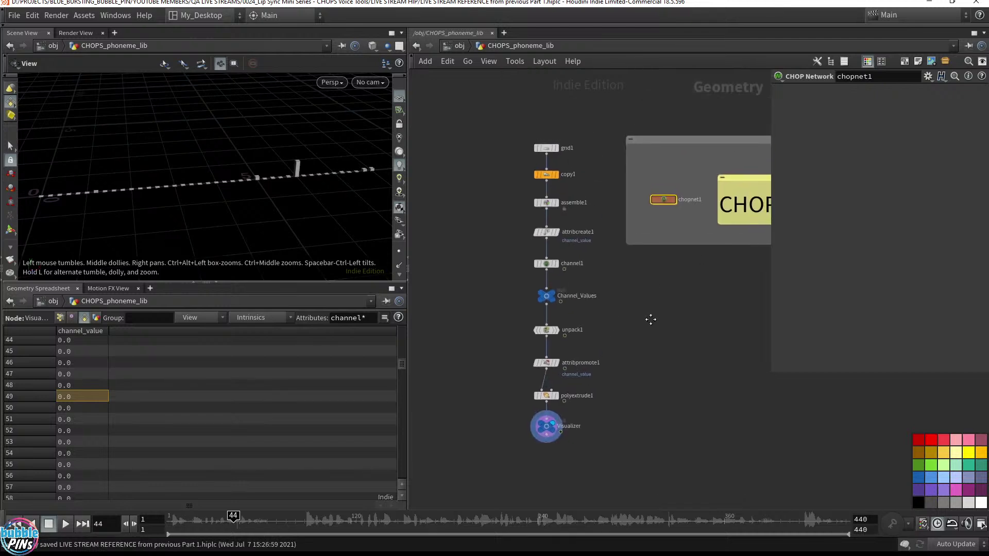
{"action": "double_click", "coordinate": [576, 296]}
{"action": "type", "text": "OUT_"}
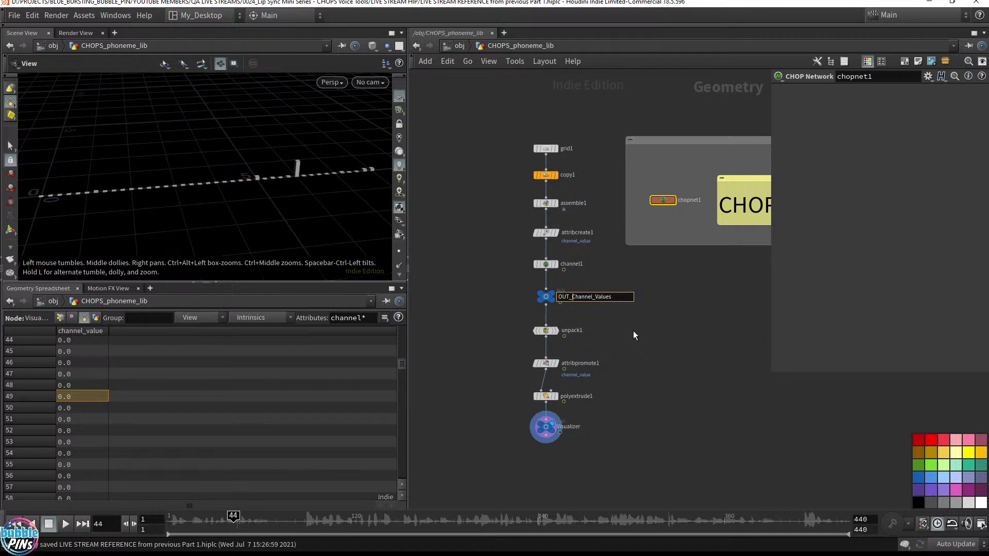
{"action": "key", "text": "Return"}
{"action": "left_click_drag", "start_coordinate": [612, 315], "coordinate": [734, 279]}
{"action": "scroll", "coordinate": [508, 298], "scroll_direction": "up", "scroll_amount": 3}
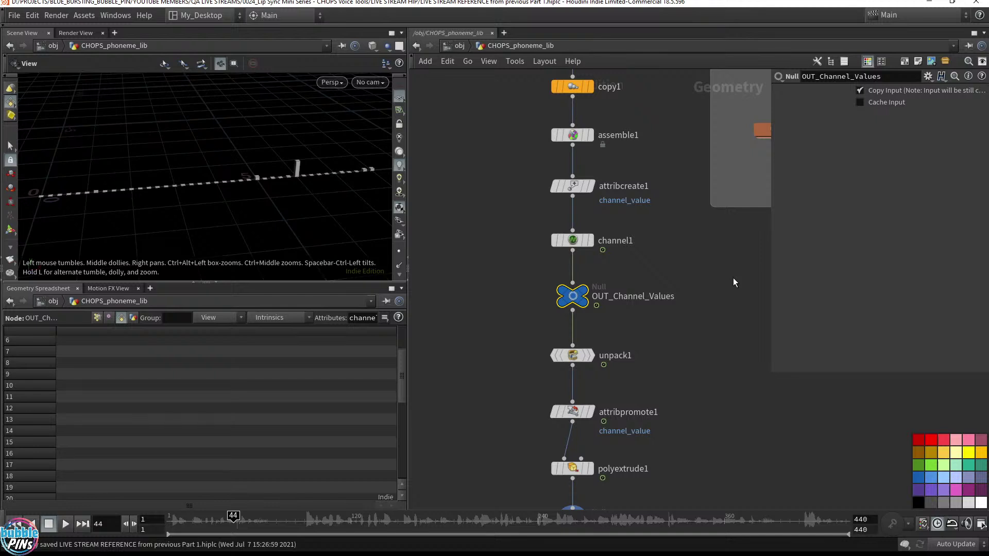
Go inside the Character_Lip_Sync geometry object and locate its Audio Channels section.
{"action": "left_click", "coordinate": [459, 46]}
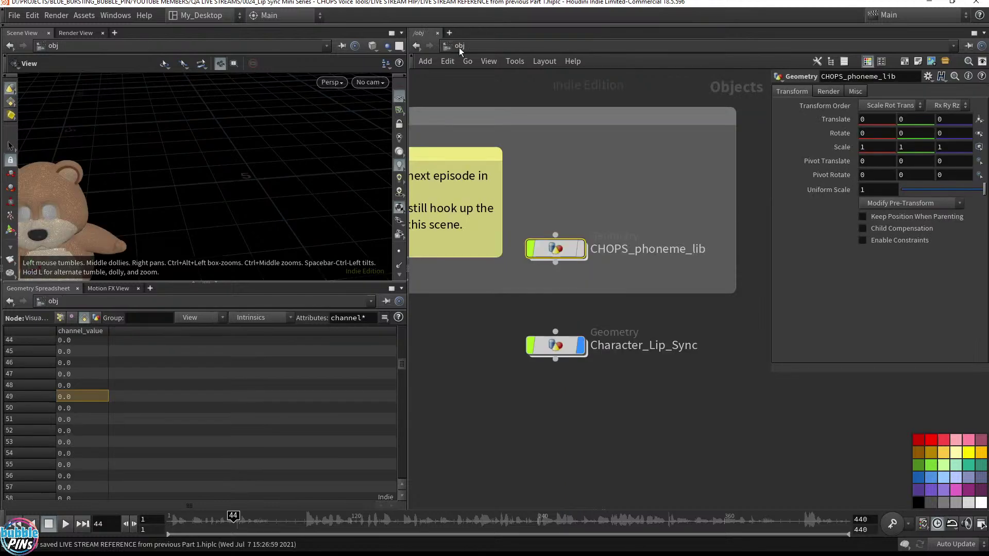
{"action": "mouse_move", "coordinate": [559, 346]}
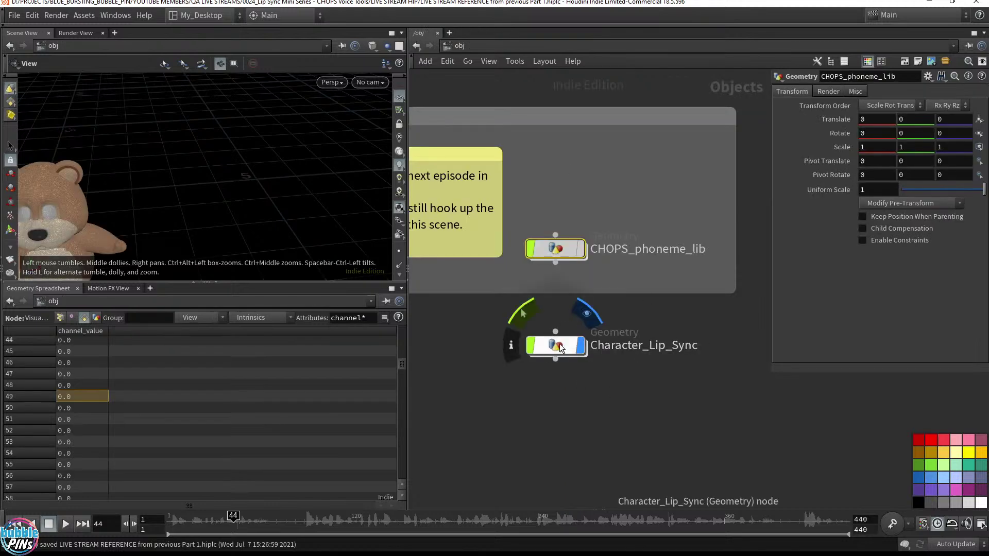
{"action": "double_click", "coordinate": [559, 344]}
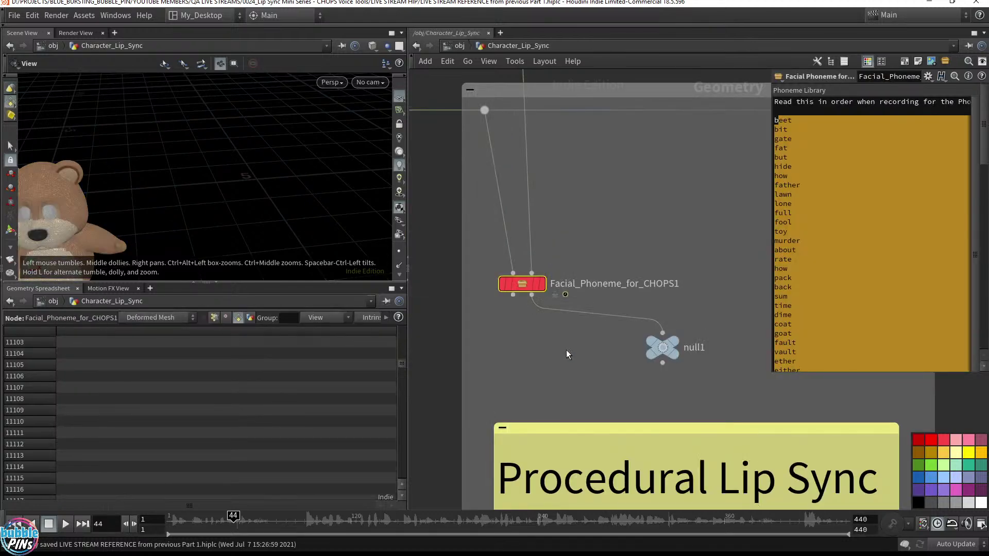
{"action": "scroll", "coordinate": [567, 350], "scroll_direction": "down", "scroll_amount": 3}
{"action": "scroll", "coordinate": [614, 229], "scroll_direction": "up", "scroll_amount": 5}
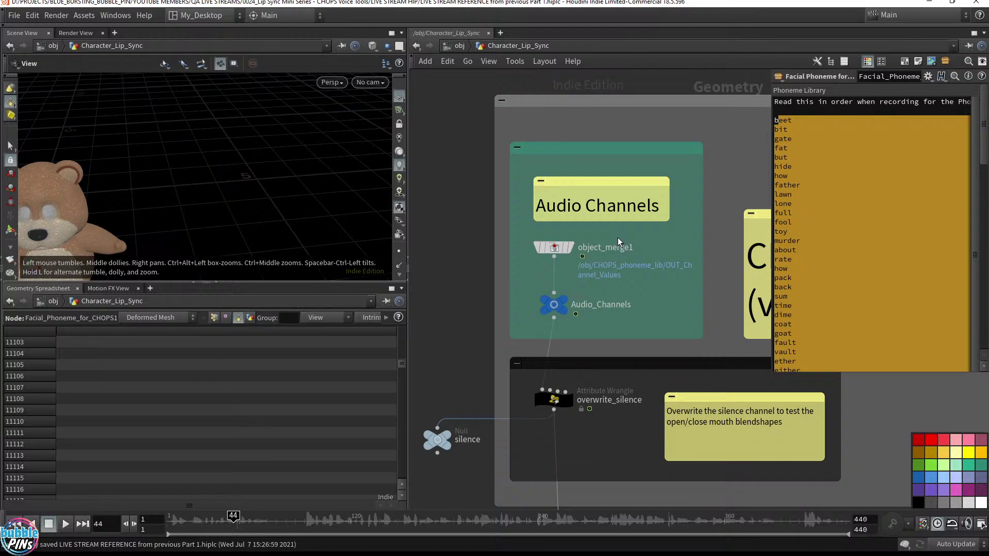
Set Object 1 of object_merge1 to the OUT_Channel_Values null in CHOPS_phoneme_lib.
{"action": "left_click_drag", "start_coordinate": [658, 237], "coordinate": [521, 277]}
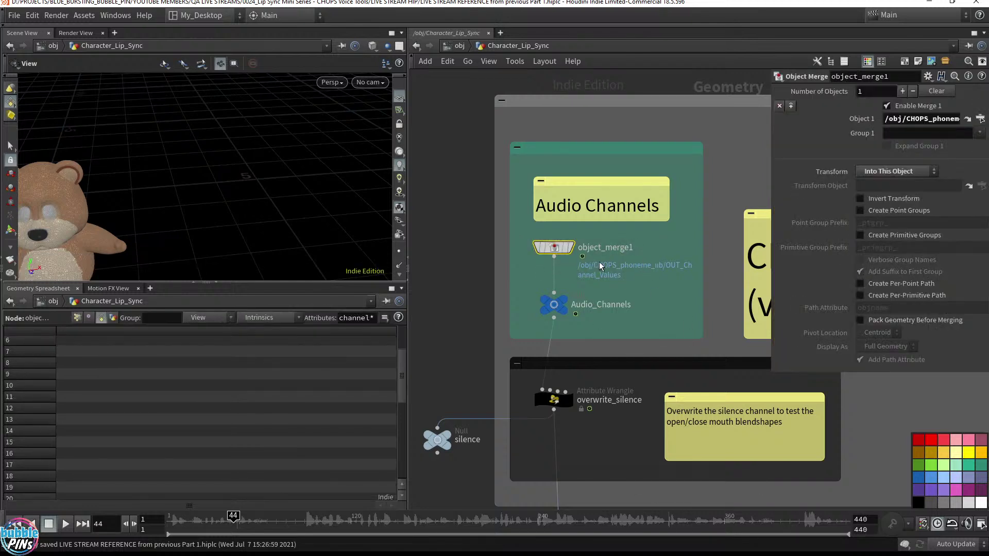
{"action": "scroll", "coordinate": [636, 260], "scroll_direction": "up", "scroll_amount": 2}
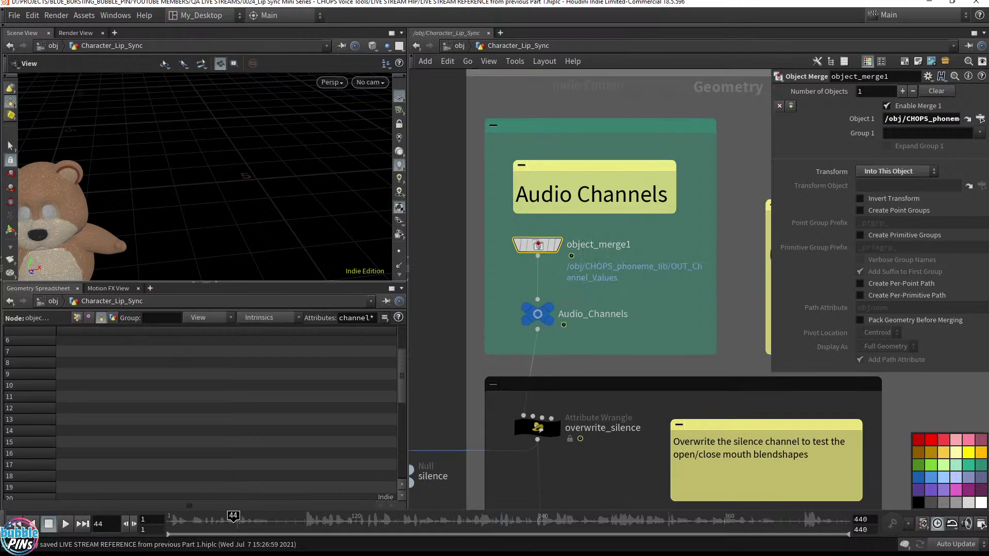
{"action": "left_click", "coordinate": [980, 118]}
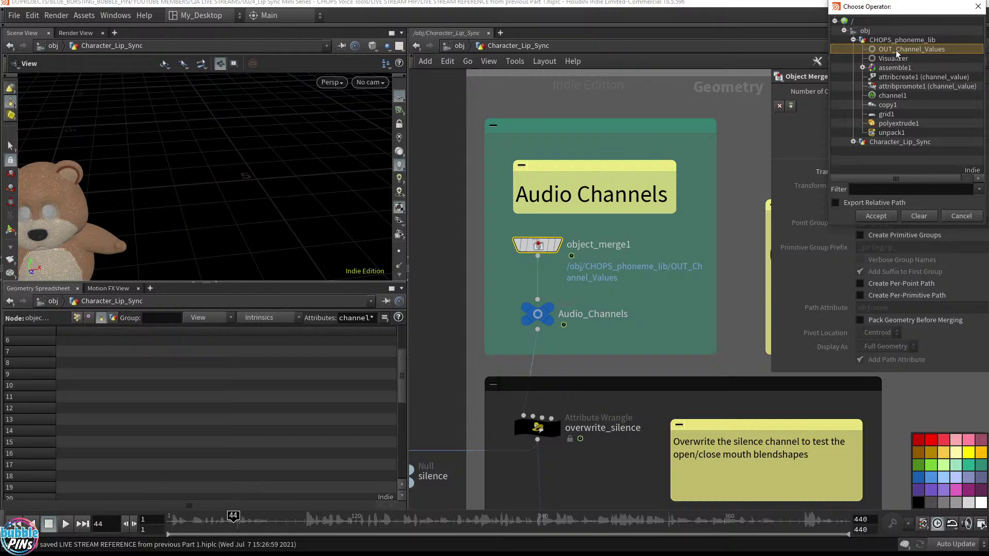
{"action": "double_click", "coordinate": [921, 49]}
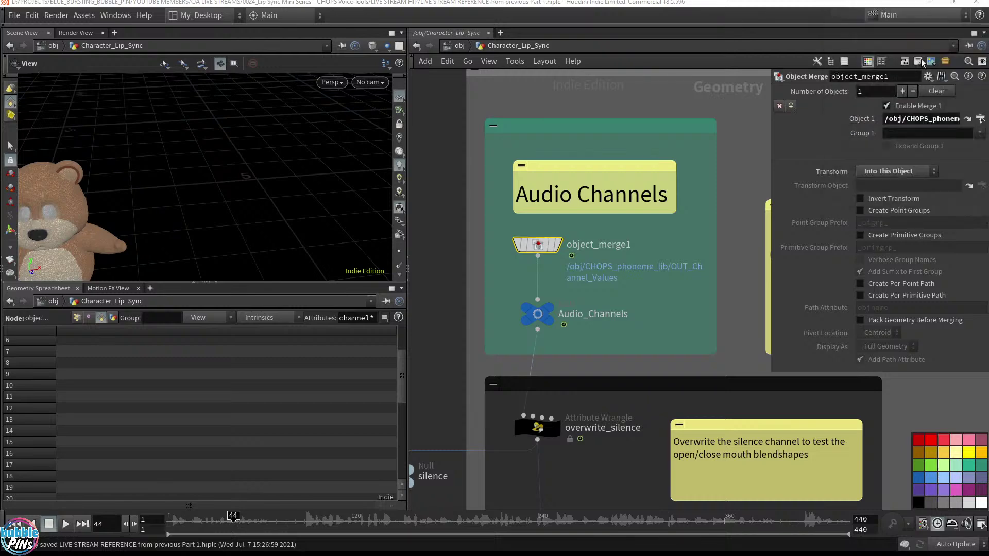
Follow object_merge1's Object 1 reference to OUT_Channel_Values in CHOPS_phoneme_lib and return to Character_Lip_Sync.
{"action": "left_click", "coordinate": [968, 123]}
{"action": "left_click_drag", "start_coordinate": [557, 313], "coordinate": [715, 322]}
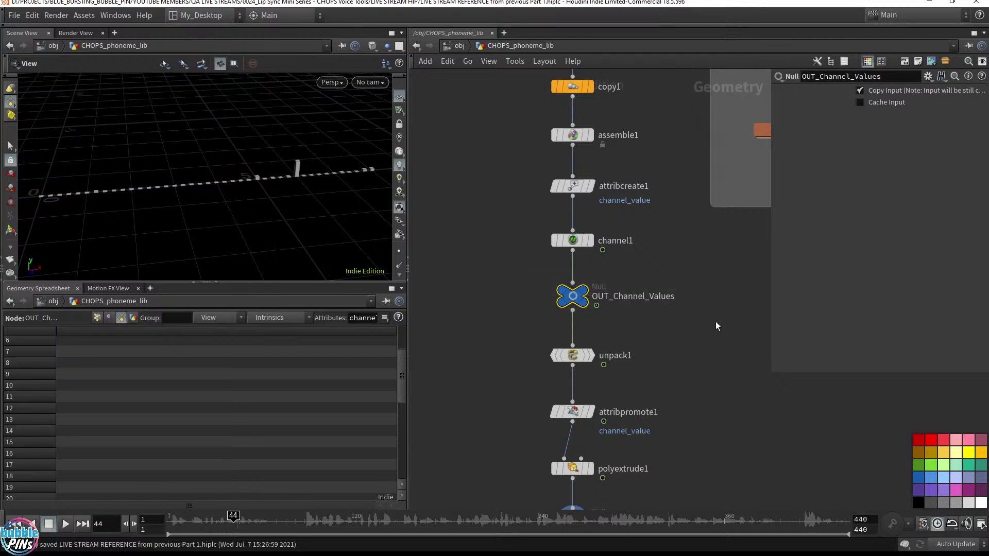
{"action": "left_click", "coordinate": [417, 46]}
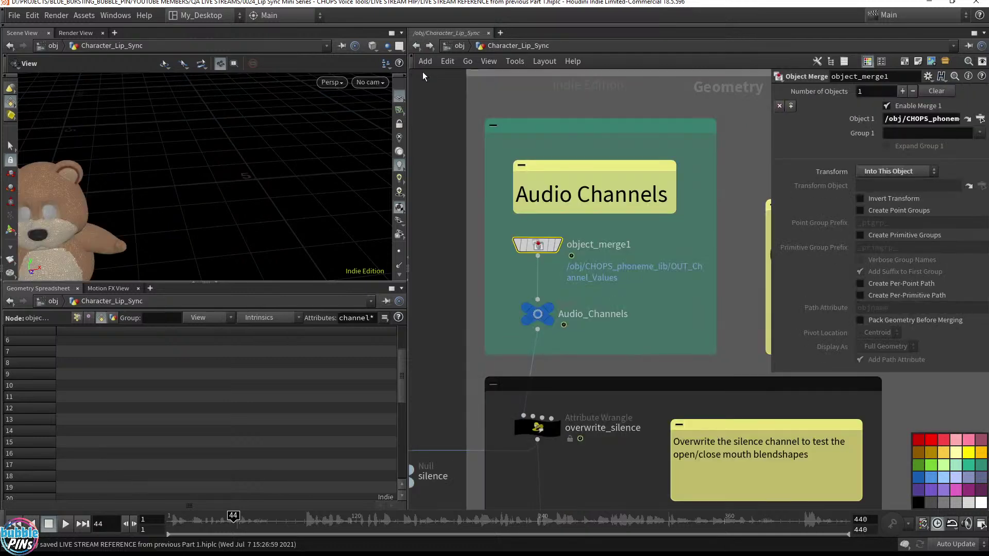
Display the Audio_Channels null in the viewport and move the timeline to frame 134.
{"action": "left_click", "coordinate": [549, 309]}
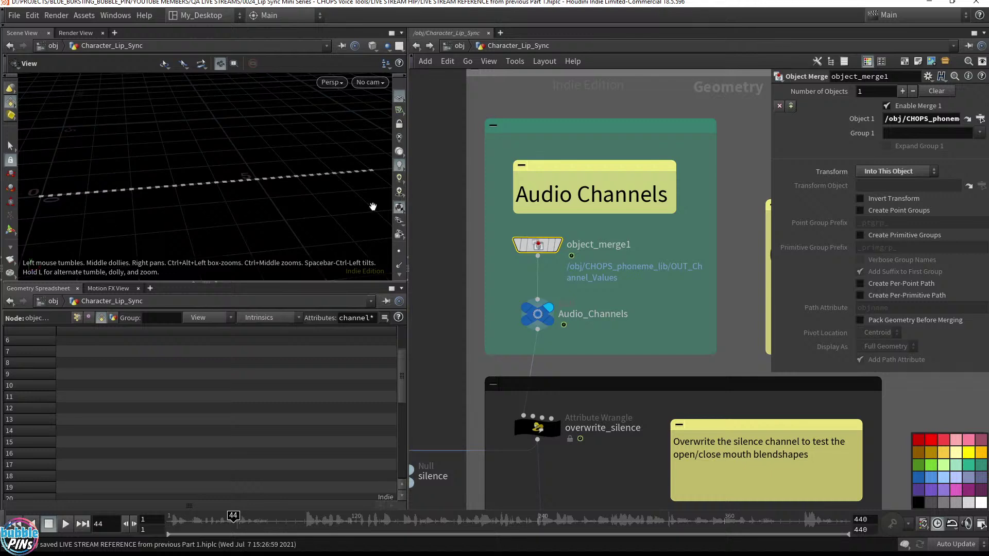
{"action": "left_click_drag", "start_coordinate": [239, 514], "coordinate": [373, 515]}
Follow the object_merge1 reference again, inspect the Visualizer null at the end of the chain, and return to Character_Lip_Sync.
{"action": "left_click", "coordinate": [967, 119]}
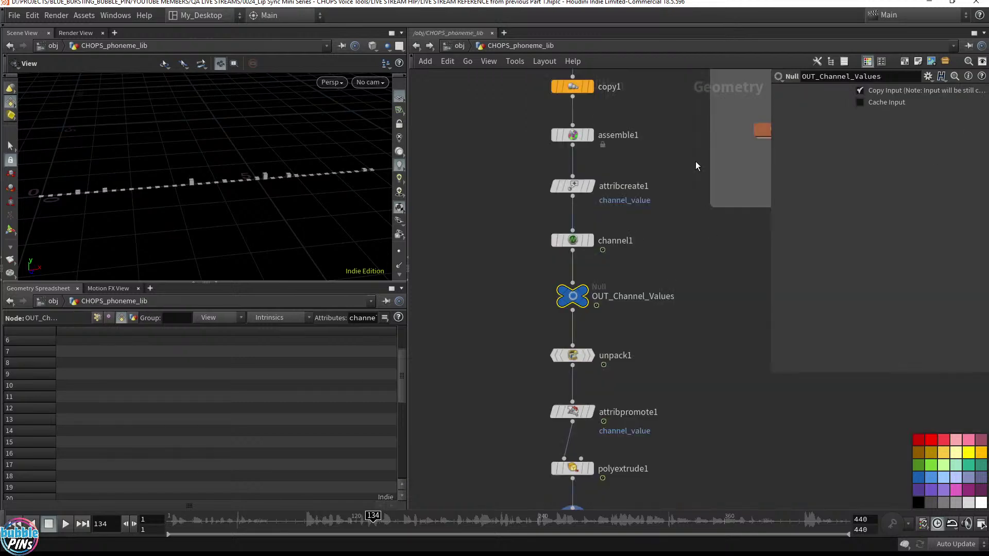
{"action": "middle_click_drag", "start_coordinate": [682, 344], "coordinate": [681, 255]}
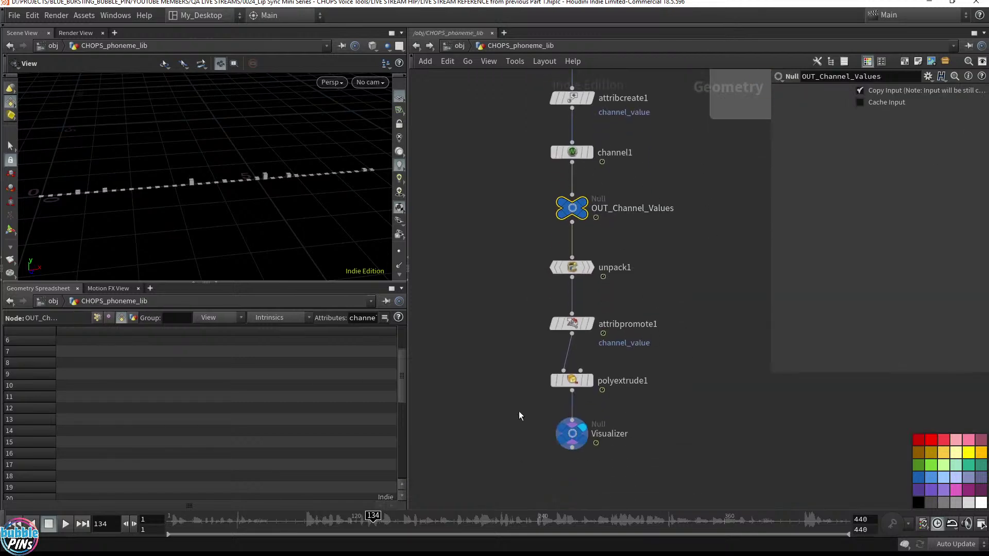
{"action": "left_click_drag", "start_coordinate": [519, 411], "coordinate": [700, 466]}
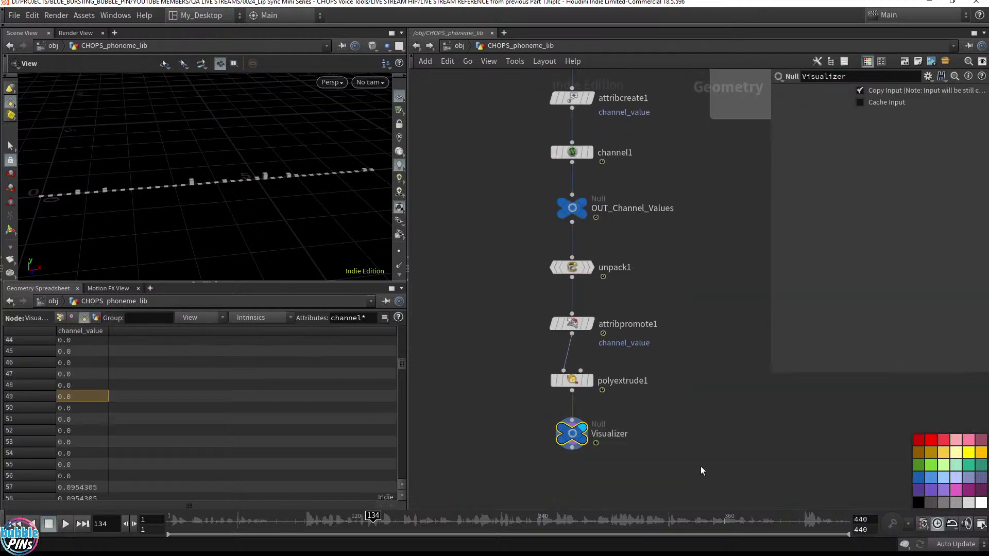
{"action": "left_click", "coordinate": [416, 46]}
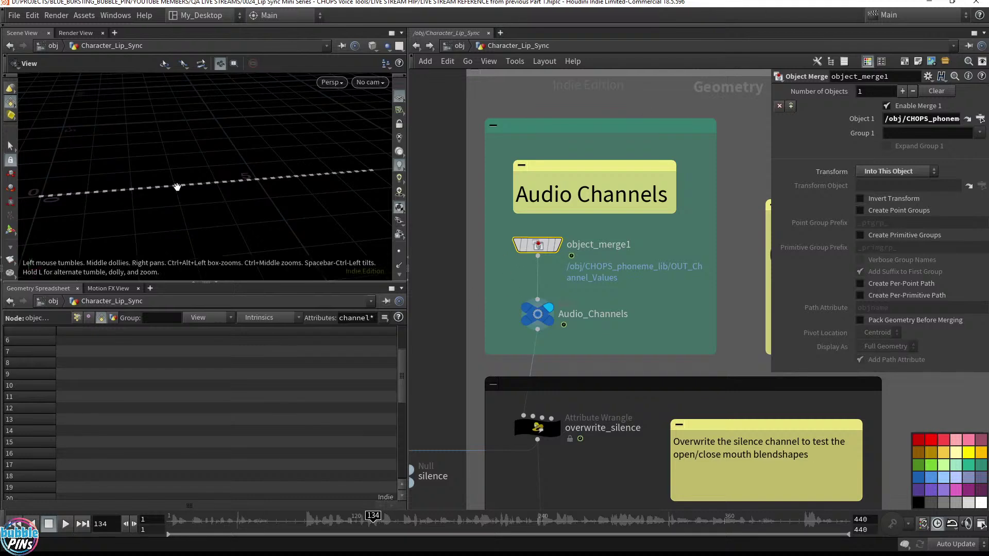
Show the point attributes of the Audio_Channels null in the Geometry Spreadsheet.
{"action": "left_click", "coordinate": [112, 318]}
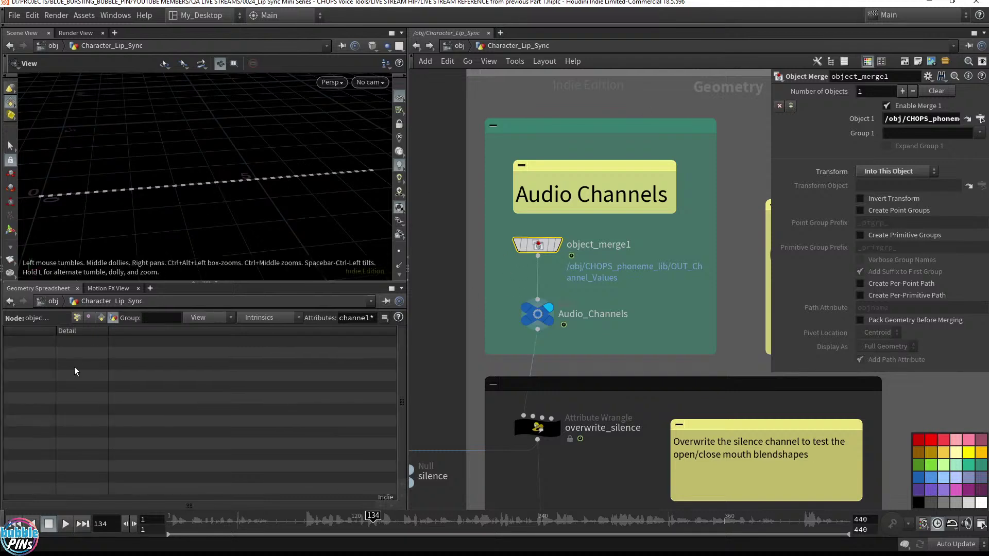
{"action": "left_click", "coordinate": [538, 314]}
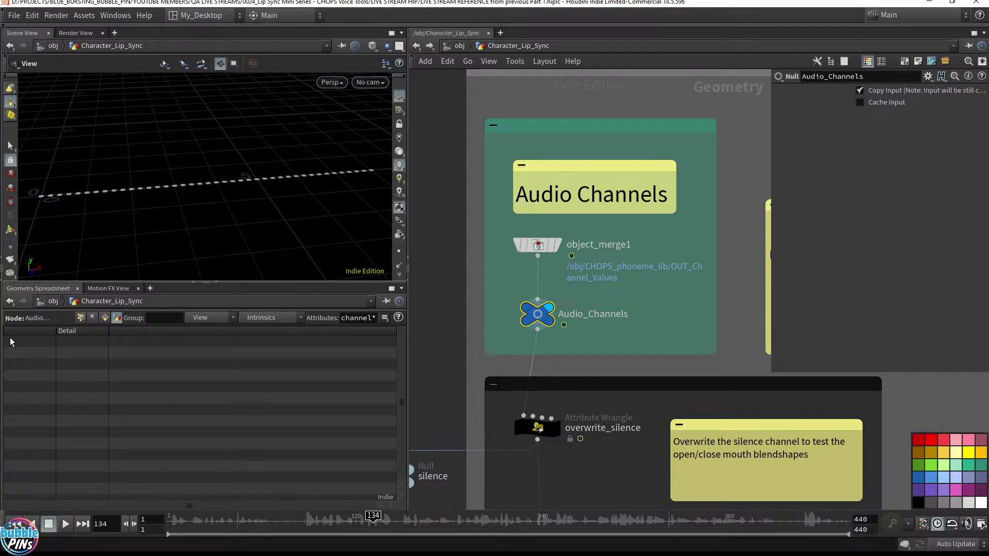
{"action": "left_click", "coordinate": [80, 317]}
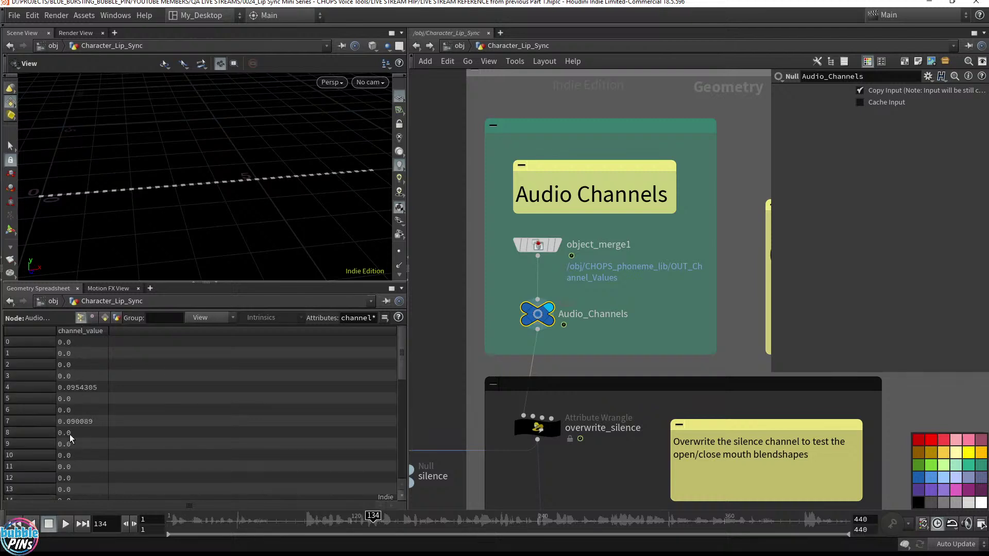
Bypass both the overwrite_silence wrangle and the silence null attached to it.
{"action": "scroll", "coordinate": [510, 315], "scroll_direction": "down", "scroll_amount": 2}
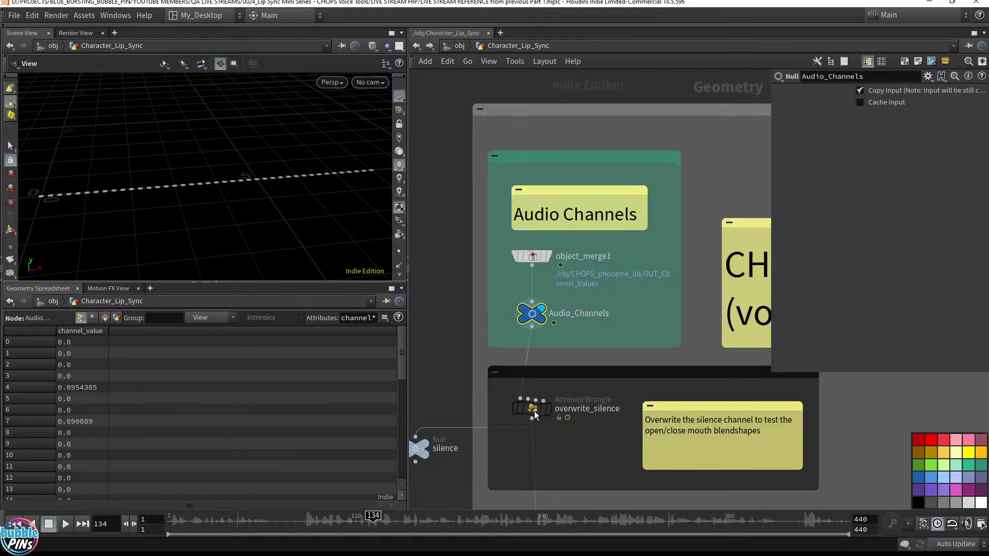
{"action": "middle_click_drag", "start_coordinate": [585, 439], "coordinate": [623, 350]}
{"action": "left_click_drag", "start_coordinate": [623, 350], "coordinate": [539, 280]}
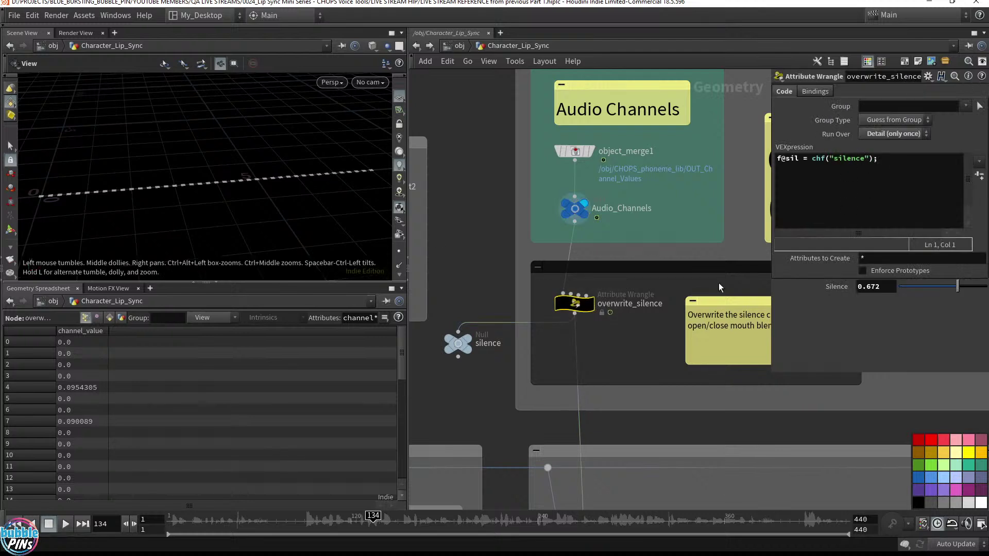
{"action": "left_click", "coordinate": [458, 343]}
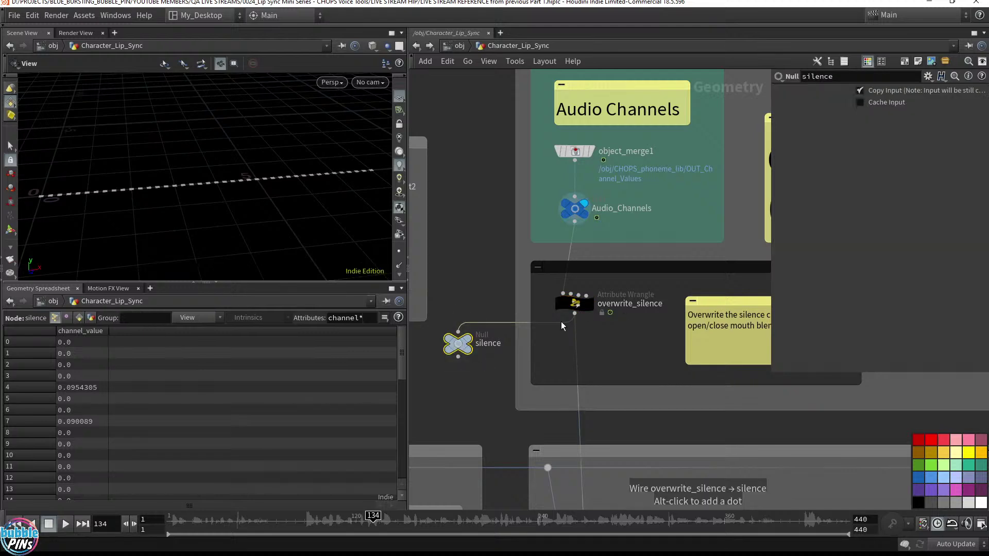
{"action": "left_click", "coordinate": [569, 307], "text": "shift"}
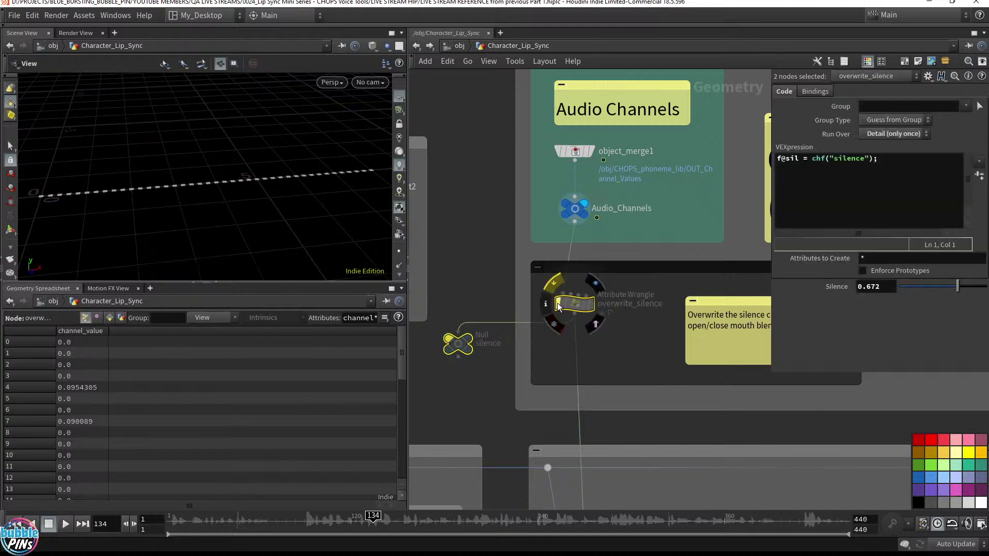
{"action": "left_click", "coordinate": [612, 346]}
{"action": "scroll", "coordinate": [624, 350], "scroll_direction": "down", "scroll_amount": 1}
Search the available nodes for "facial" near Facial_Phoneme_for_CHOPS1 and highlight the Facial Phoneme for CHOPS entry.
{"action": "middle_click_drag", "start_coordinate": [623, 350], "coordinate": [616, 139]}
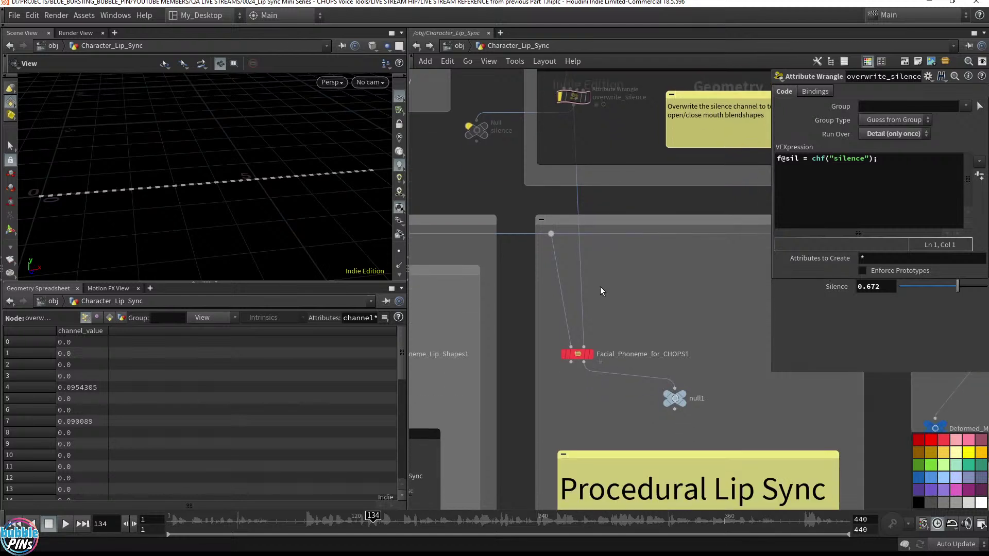
{"action": "middle_click_drag", "start_coordinate": [643, 278], "coordinate": [600, 194]}
{"action": "scroll", "coordinate": [605, 249], "scroll_direction": "up", "scroll_amount": 2}
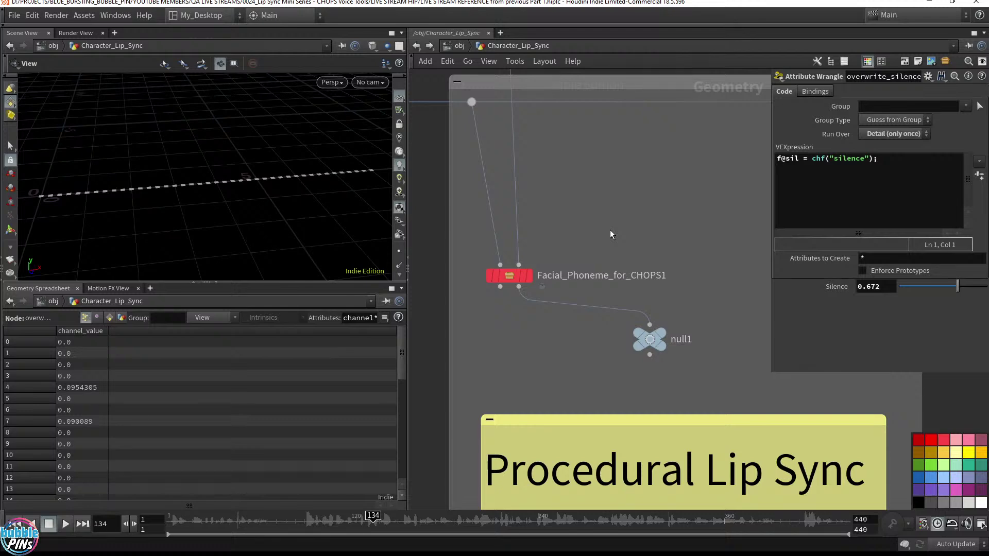
{"action": "key", "text": "Tab"}
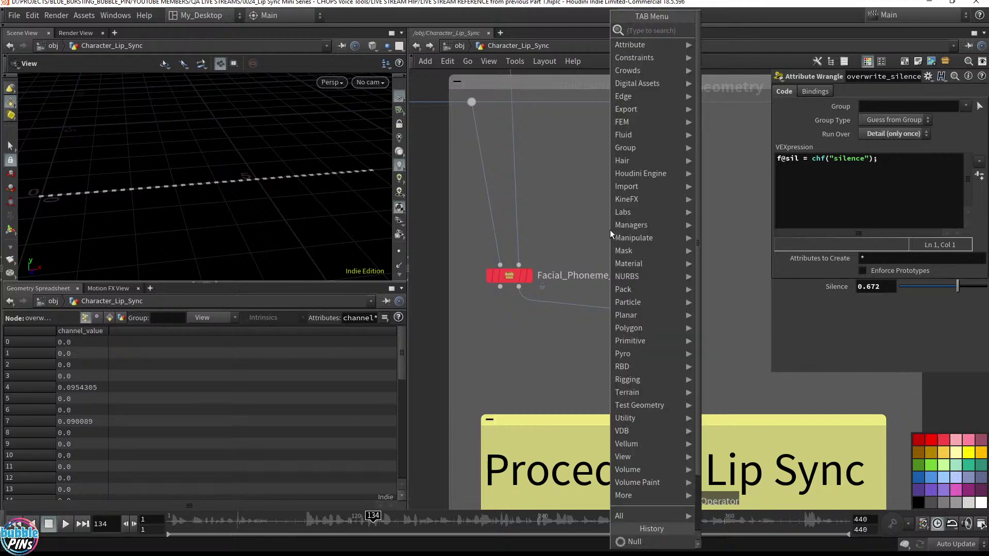
{"action": "type", "text": "facial"}
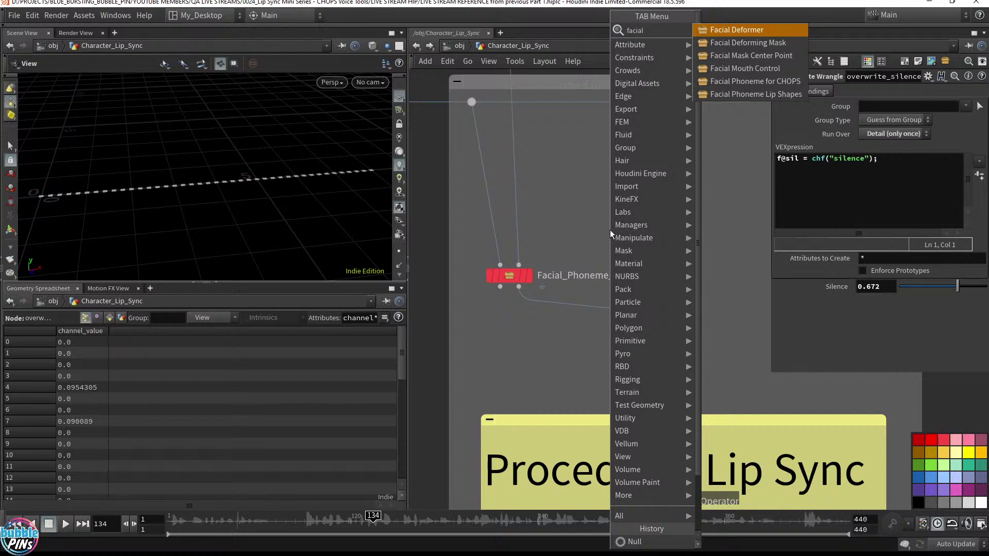
{"action": "key", "text": "Down"}
{"action": "key", "text": "Down"}
{"action": "key", "text": "Down"}
{"action": "key", "text": "Down"}
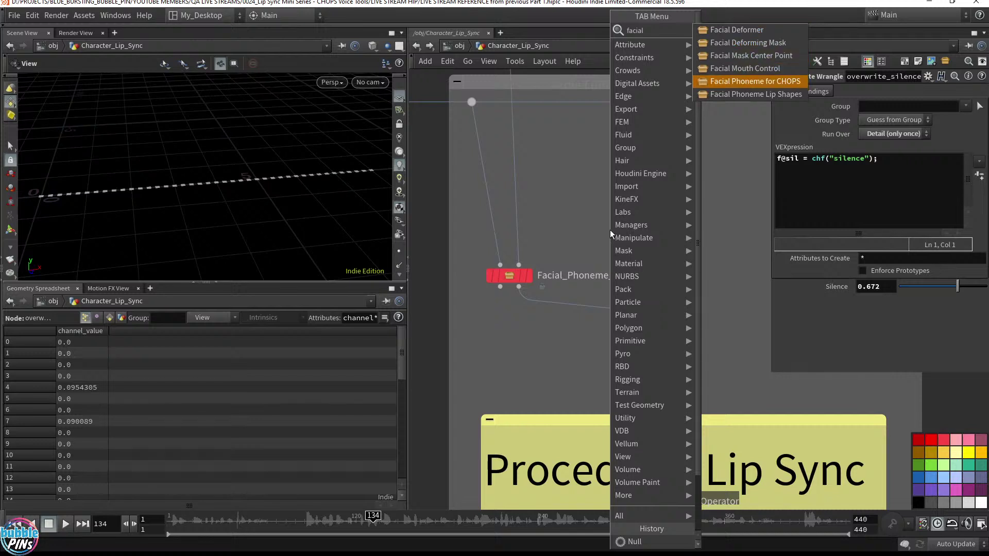
{"action": "type", "text": "null"}
{"action": "key", "text": "Return"}
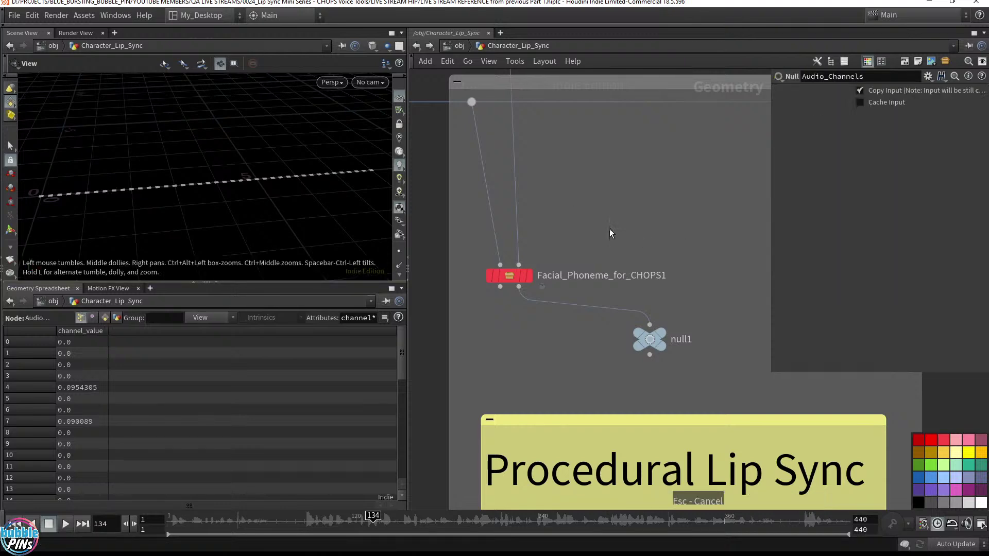
Display the output of Facial_Phoneme_for_CHOPS1 and enlarge its parameter pane to view the mouth landmark point settings.
{"action": "left_click_drag", "start_coordinate": [611, 221], "coordinate": [477, 305]}
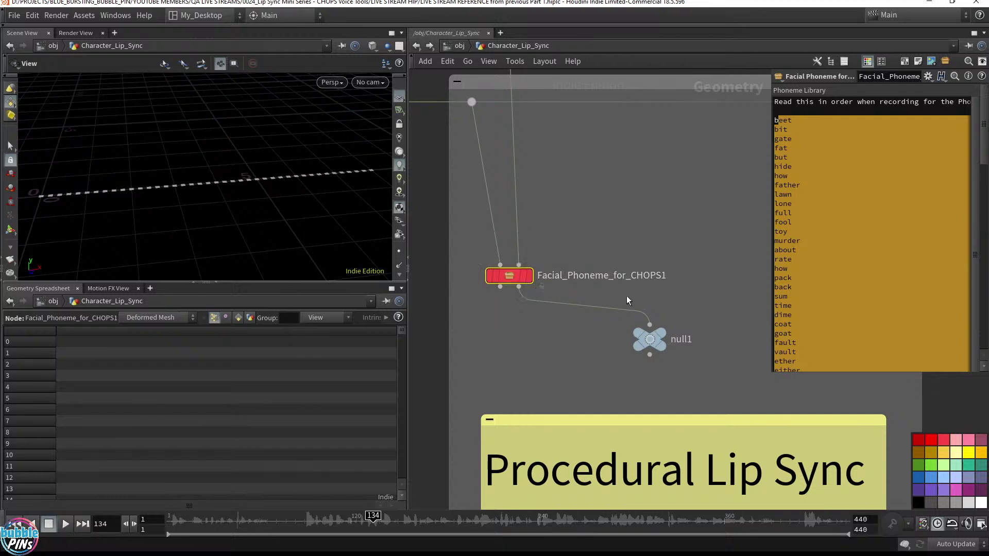
{"action": "left_click", "coordinate": [529, 276]}
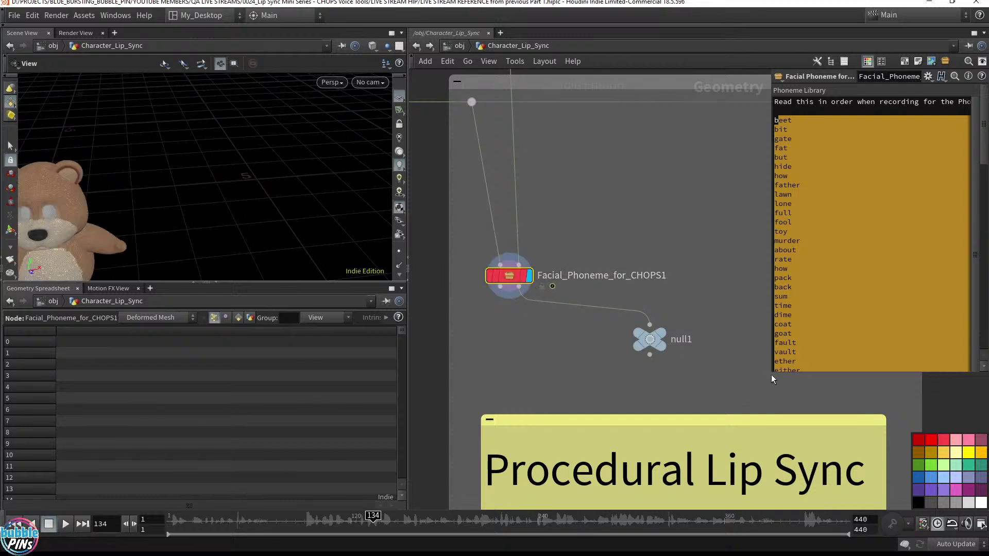
{"action": "left_click_drag", "start_coordinate": [772, 375], "coordinate": [709, 423]}
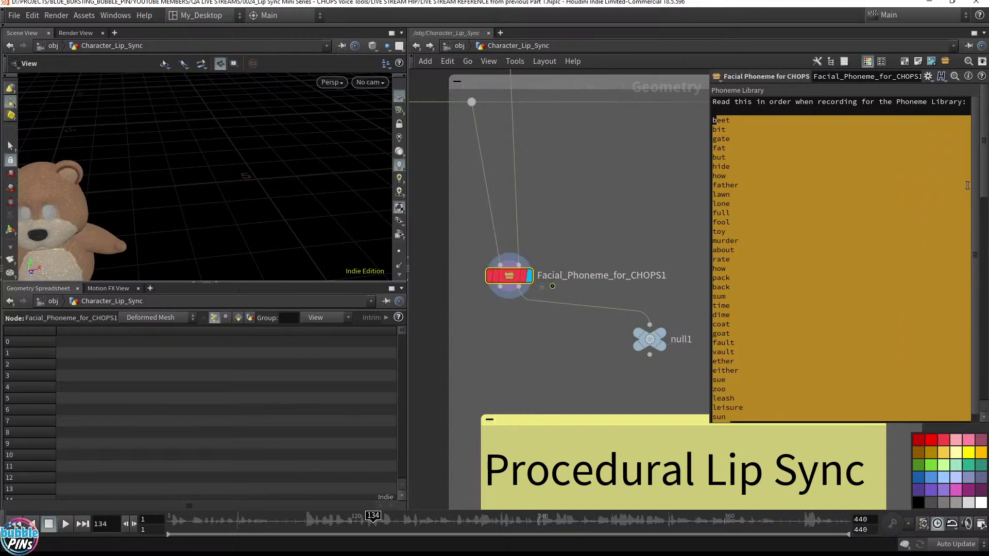
{"action": "scroll", "coordinate": [985, 177], "scroll_direction": "down", "scroll_amount": 10}
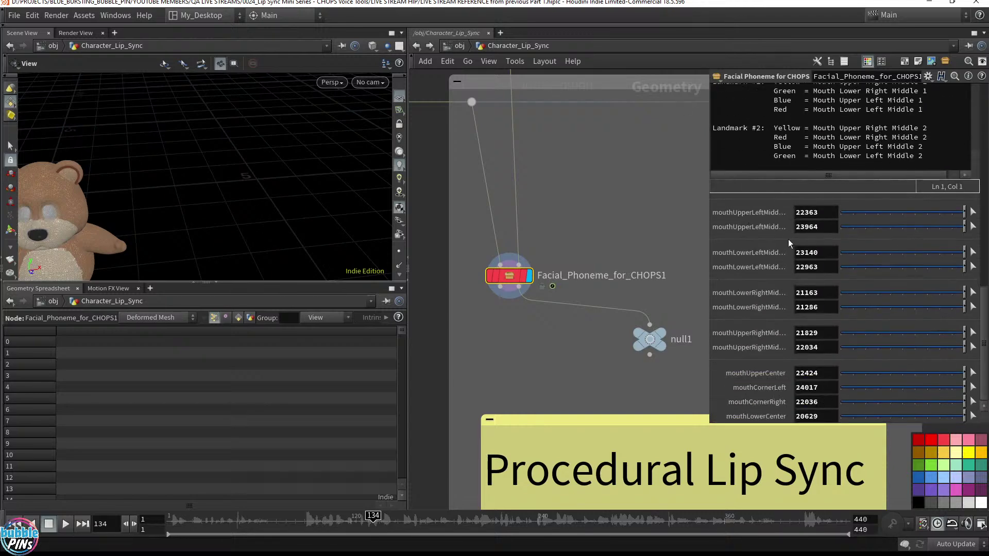
Enlarge the scene view and frame the bear's head and upper body in it.
{"action": "key", "text": "h"}
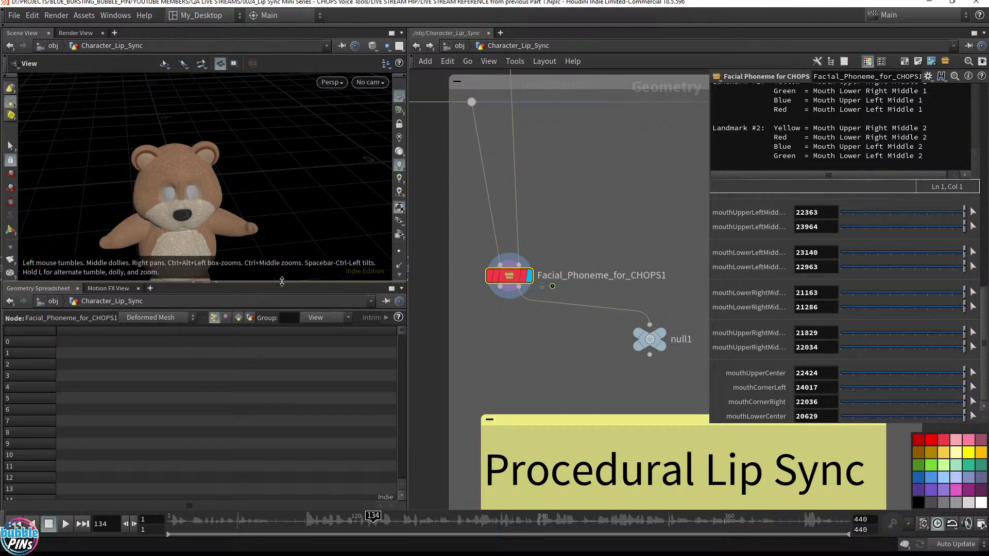
{"action": "left_click_drag", "start_coordinate": [276, 283], "coordinate": [277, 335]}
{"action": "scroll", "coordinate": [218, 226], "scroll_direction": "up", "scroll_amount": 8}
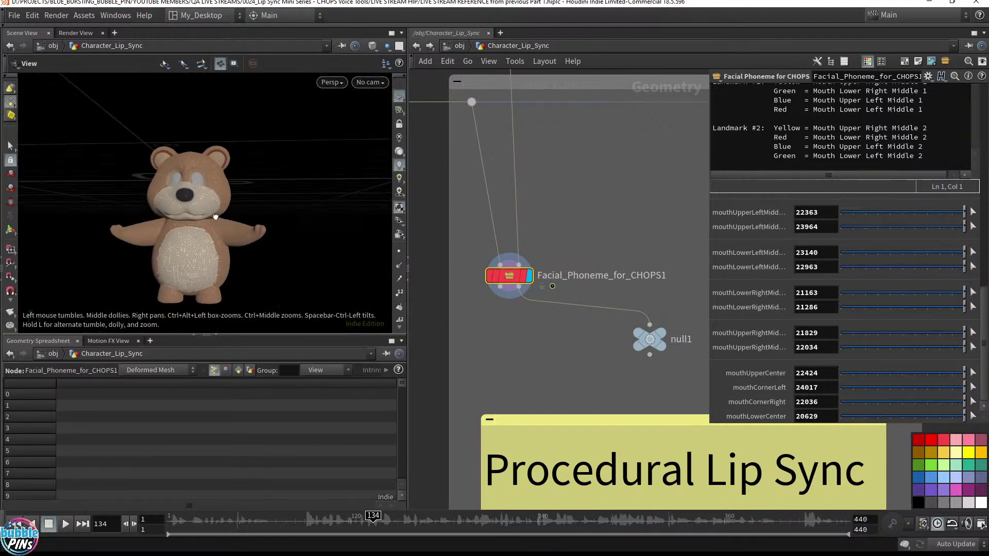
{"action": "right_click_drag", "start_coordinate": [241, 247], "coordinate": [264, 267]}
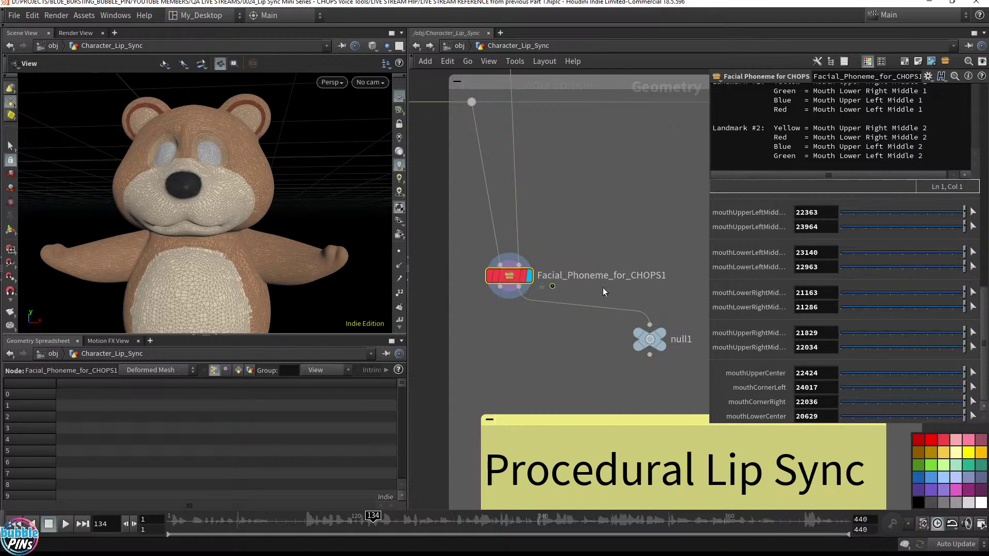
Disconnect null1 from the Colored Landmarks output of Facial_Phoneme_for_CHOPS1 and wire it back to the same output.
{"action": "mouse_move", "coordinate": [653, 333]}
{"action": "left_click_drag", "start_coordinate": [650, 325], "coordinate": [641, 243]}
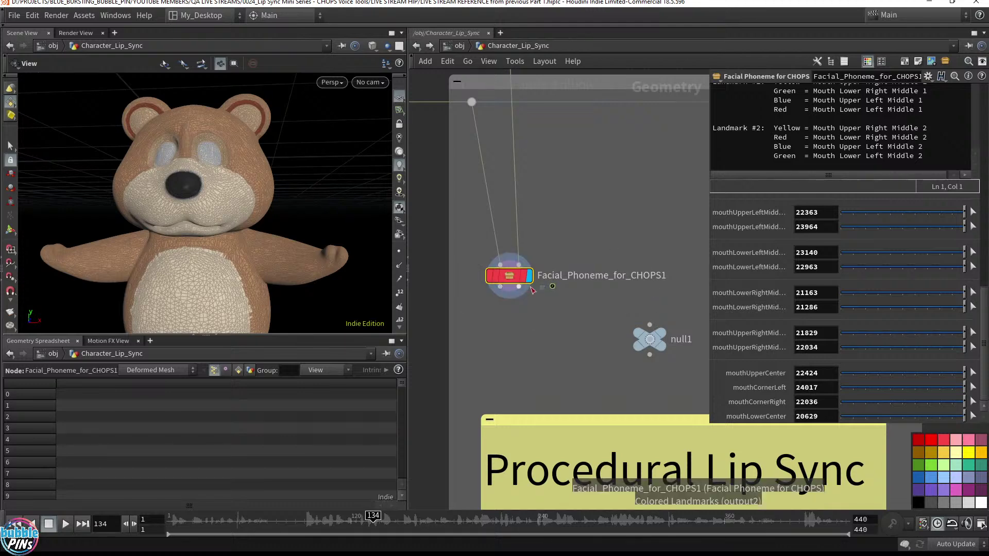
{"action": "left_click_drag", "start_coordinate": [520, 288], "coordinate": [650, 325]}
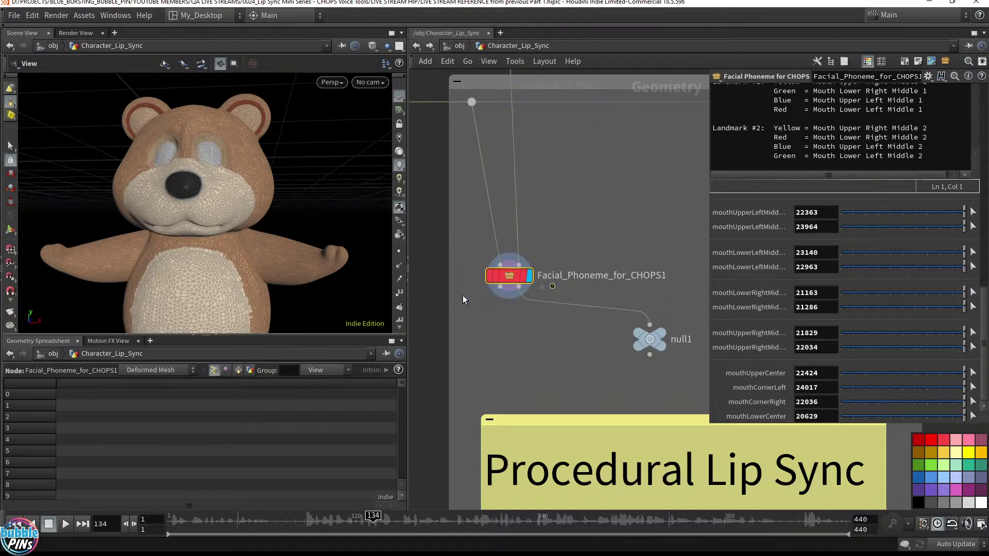
Play the bear's lip sync animation from frame 1, then rewind it to frame 1.
{"action": "left_click_drag", "start_coordinate": [210, 193], "coordinate": [215, 191]}
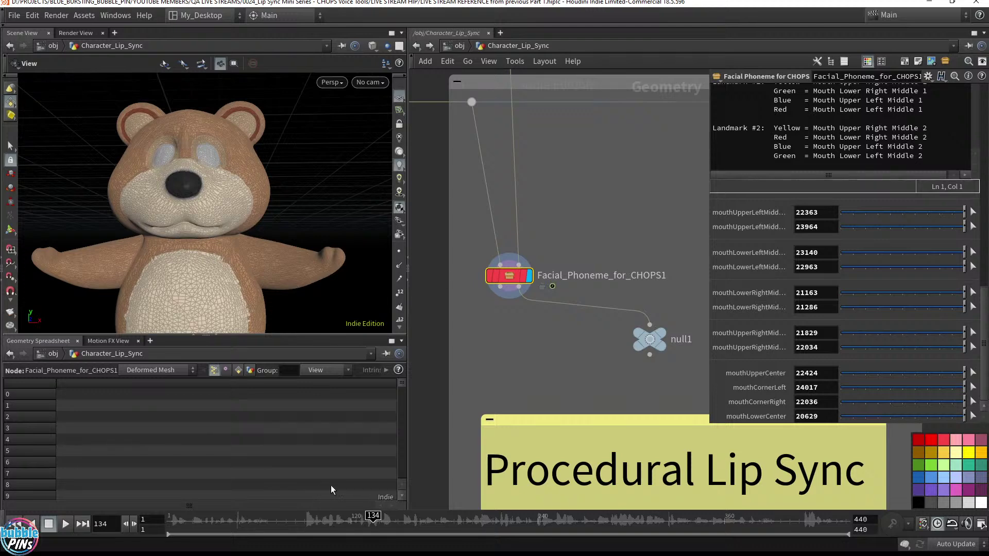
{"action": "key", "text": "ctrl+Up"}
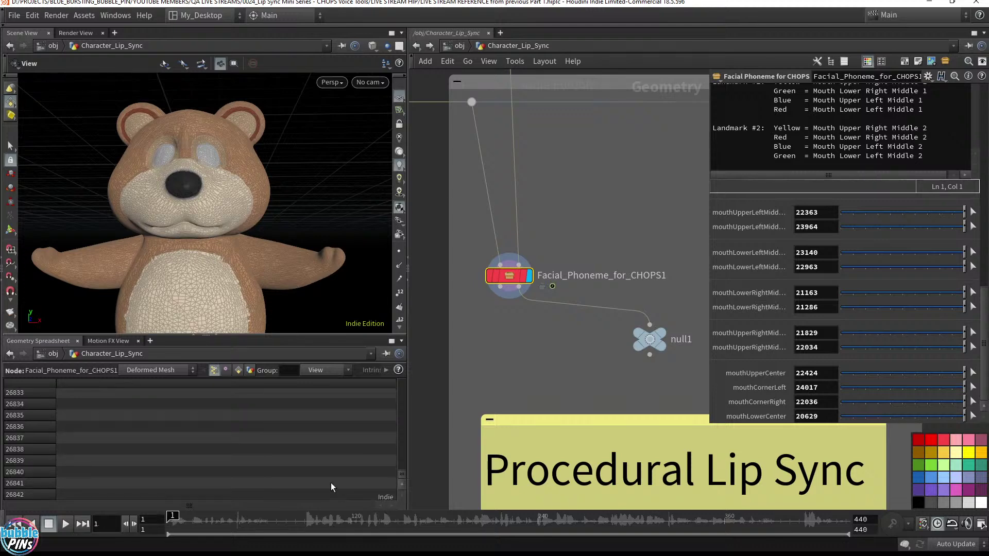
{"action": "key", "text": "Up"}
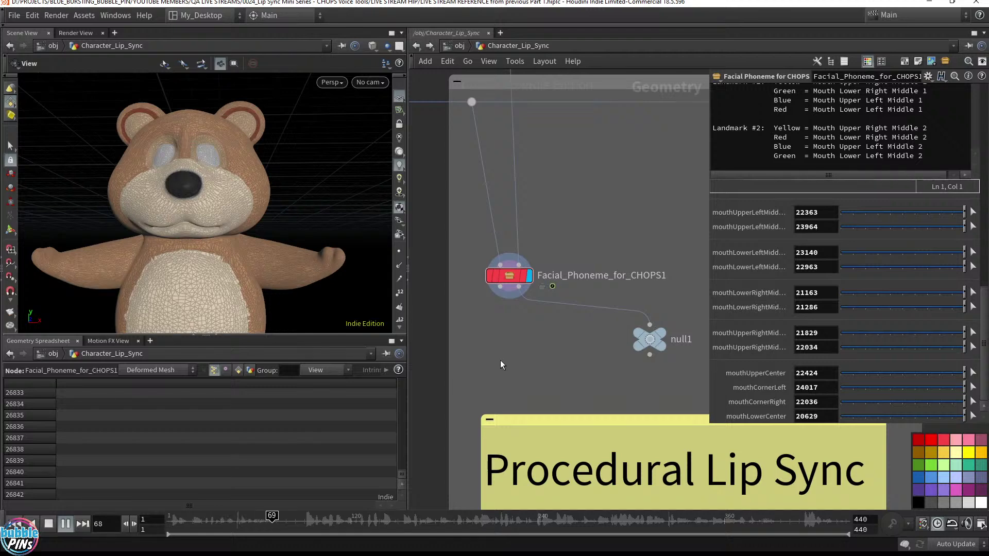
{"action": "key", "text": "ctrl+Up"}
Review the Facial Phoneme for CHOPS parameters from the deforming colors up to the Phoneme Library word list.
{"action": "scroll", "coordinate": [870, 324], "scroll_direction": "up", "scroll_amount": 5}
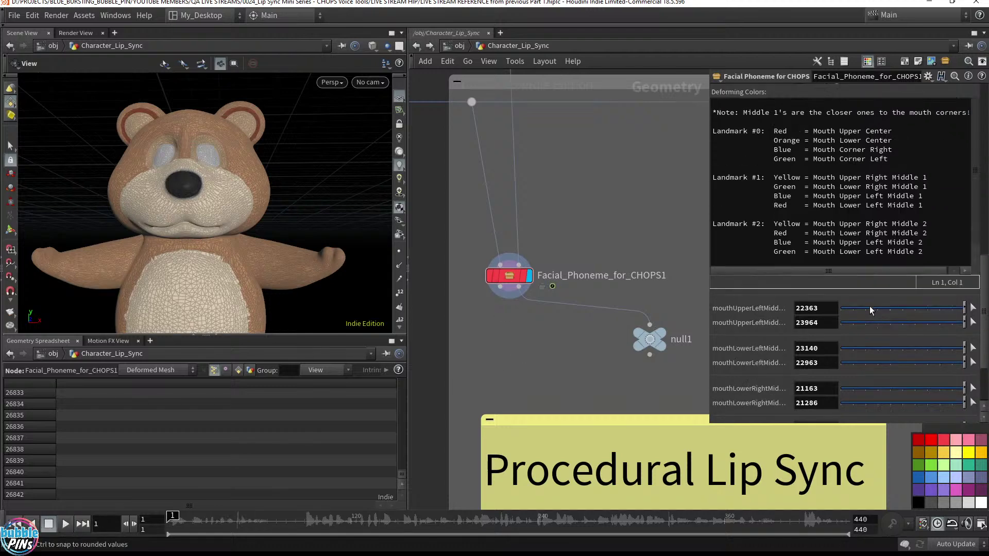
{"action": "scroll", "coordinate": [831, 251], "scroll_direction": "up", "scroll_amount": 10}
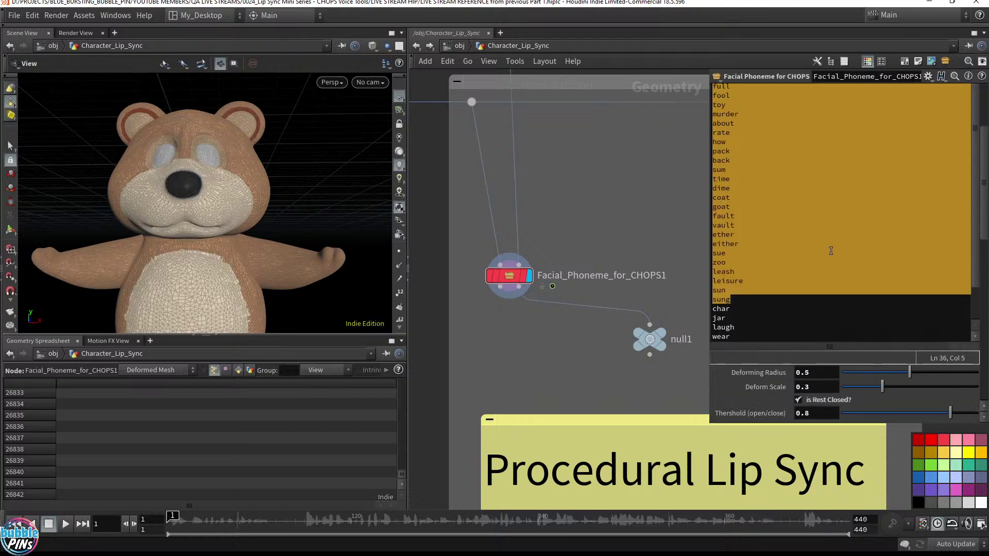
{"action": "scroll", "coordinate": [831, 251], "scroll_direction": "up", "scroll_amount": 1}
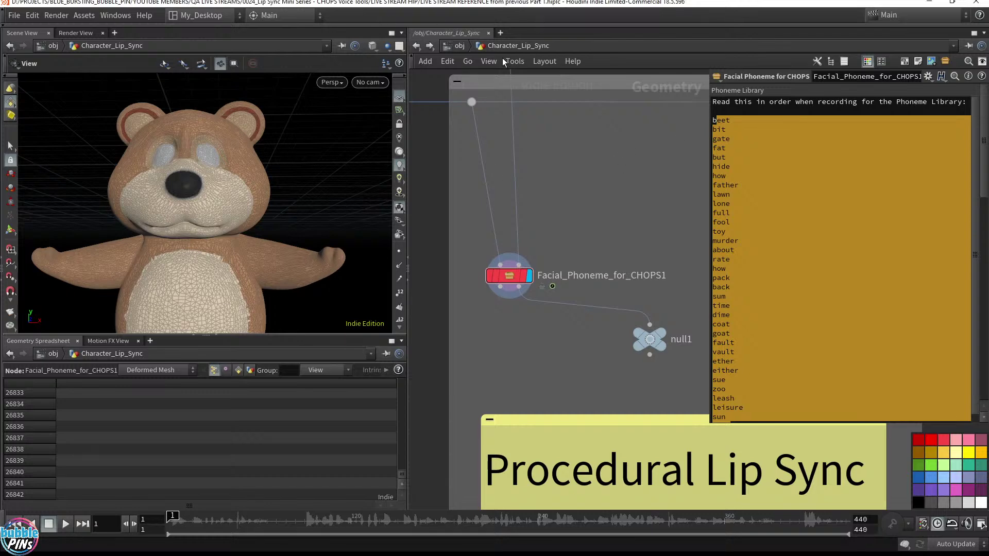
{"action": "left_click", "coordinate": [460, 46]}
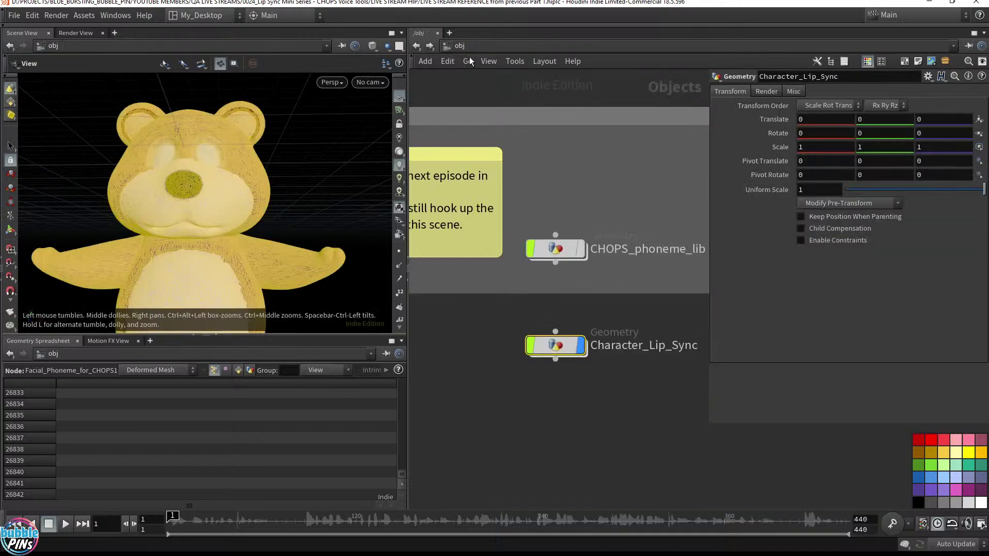
{"action": "double_click", "coordinate": [555, 346]}
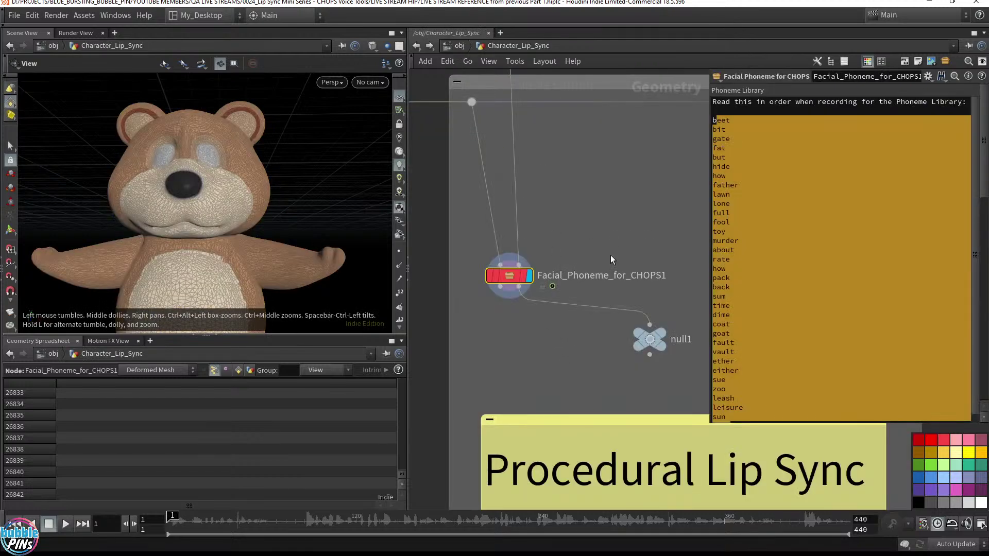
{"action": "left_click_drag", "start_coordinate": [591, 227], "coordinate": [459, 297]}
{"action": "mouse_move", "coordinate": [984, 135]}
{"action": "left_mouse_down"}
{"action": "mouse_move", "coordinate": [983, 300]}
{"action": "mouse_move", "coordinate": [983, 121]}
{"action": "left_mouse_up"}
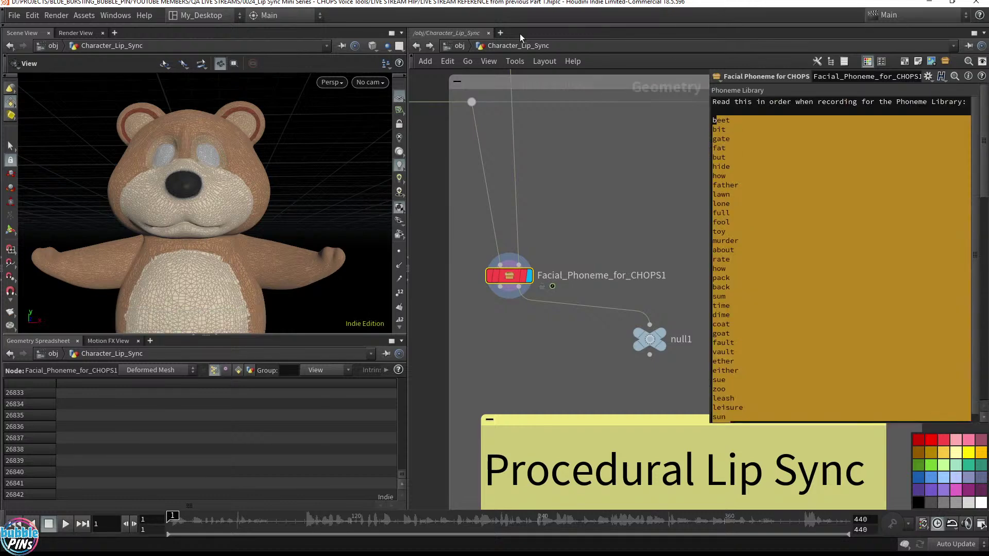
Open the CHOPS_phoneme_lib network and show the channel1 node's output and parameters.
{"action": "left_click", "coordinate": [459, 47]}
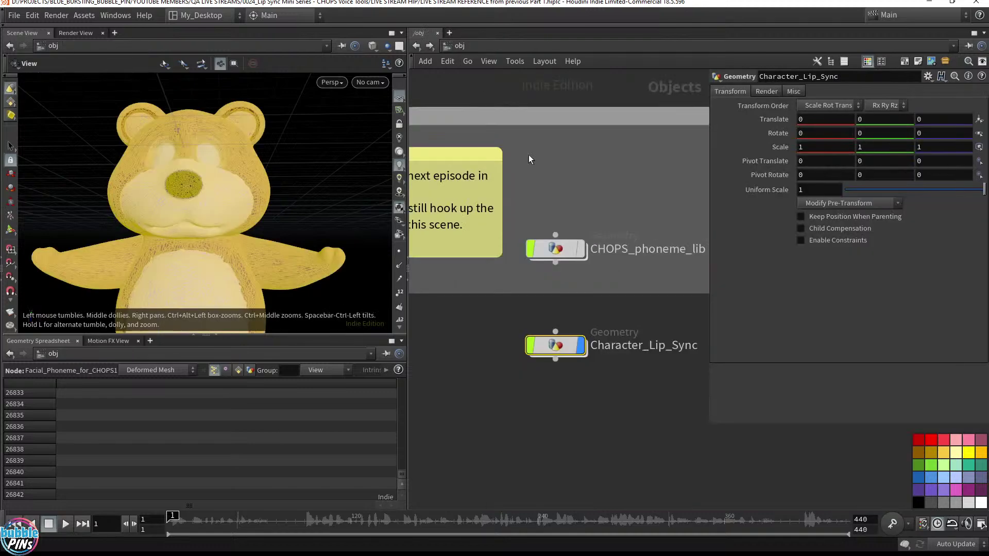
{"action": "double_click", "coordinate": [557, 246]}
{"action": "scroll", "coordinate": [509, 235], "scroll_direction": "up", "scroll_amount": 3}
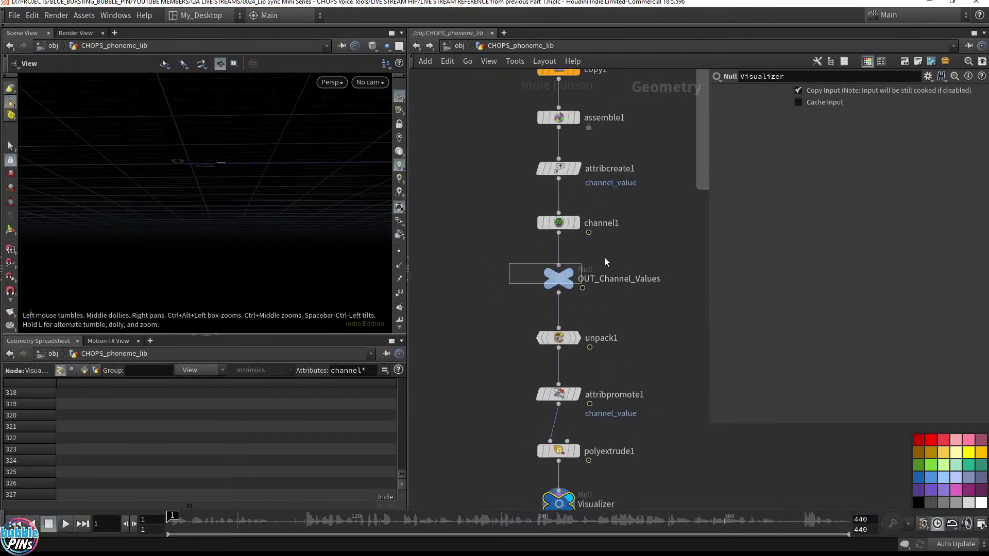
{"action": "left_click", "coordinate": [567, 272]}
{"action": "left_click", "coordinate": [573, 222]}
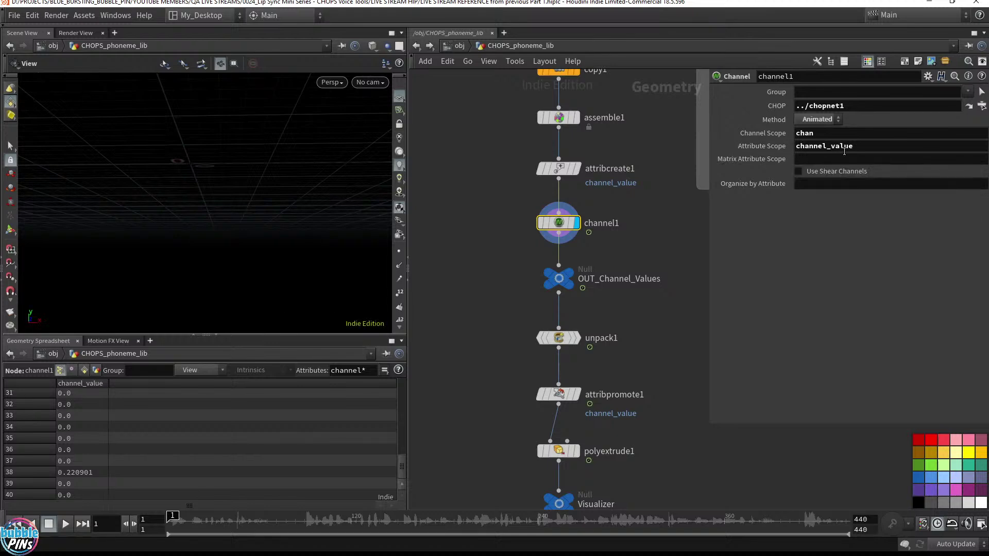
Shorten the attribute name to chan in channel1's Attribute Scope and in attribcreate1's Name.
{"action": "left_click_drag", "start_coordinate": [862, 149], "coordinate": [795, 147]}
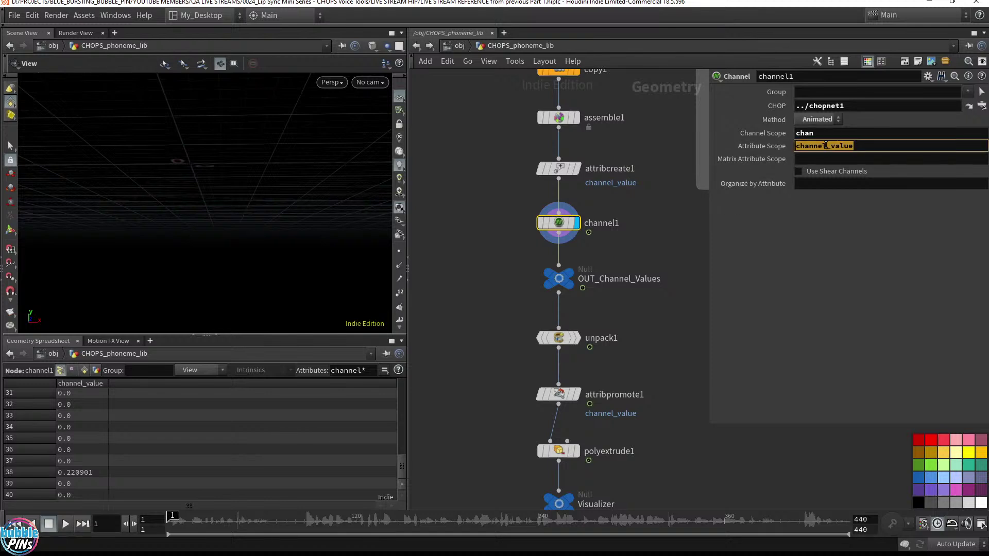
{"action": "left_click_drag", "start_coordinate": [828, 136], "coordinate": [786, 134]}
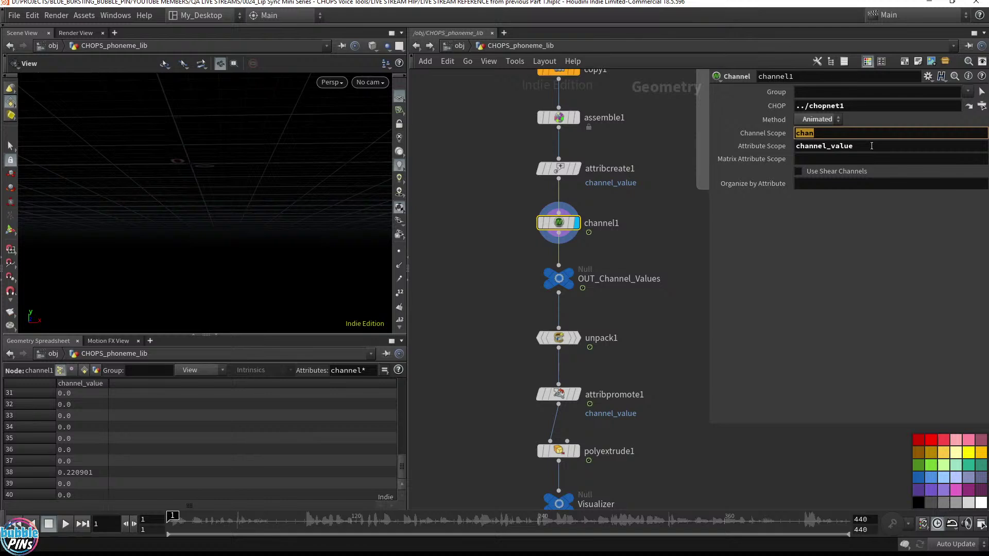
{"action": "left_click_drag", "start_coordinate": [872, 146], "coordinate": [814, 149]}
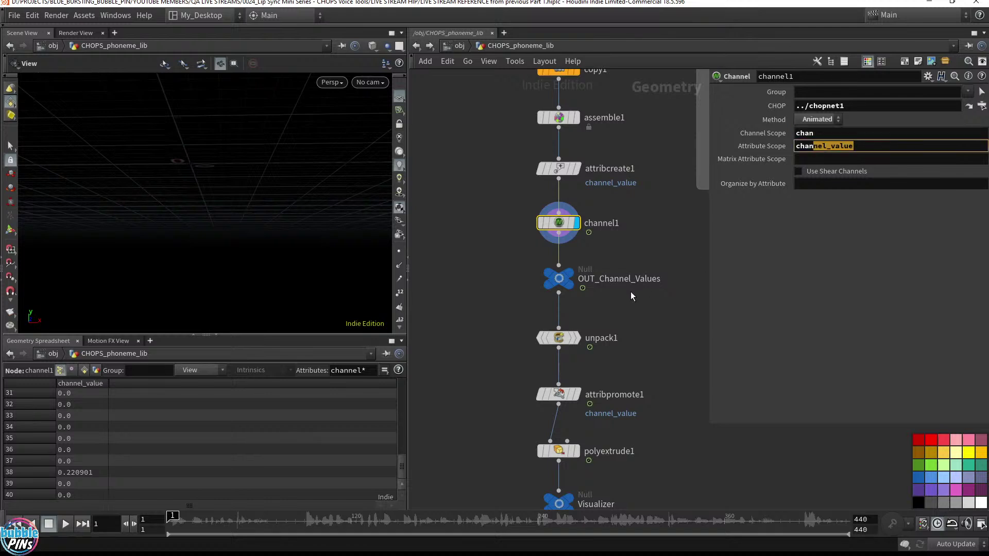
{"action": "key", "text": "BackSpace"}
{"action": "left_click_drag", "start_coordinate": [504, 195], "coordinate": [580, 169]}
{"action": "left_click_drag", "start_coordinate": [881, 146], "coordinate": [841, 152]}
{"action": "key", "text": "BackSpace"}
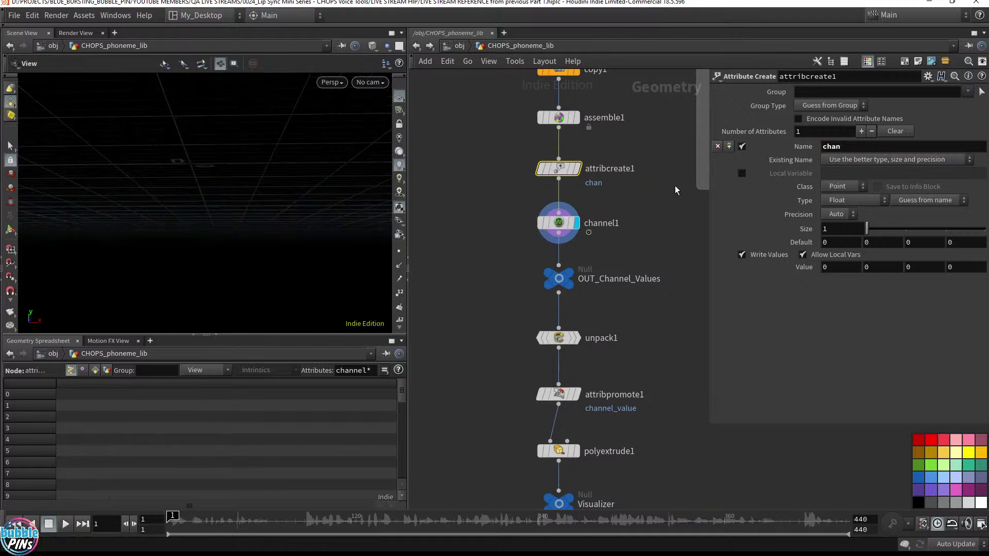
Select channel1 and filter its geometry spreadsheet attributes with chan*.
{"action": "left_click_drag", "start_coordinate": [492, 204], "coordinate": [591, 260]}
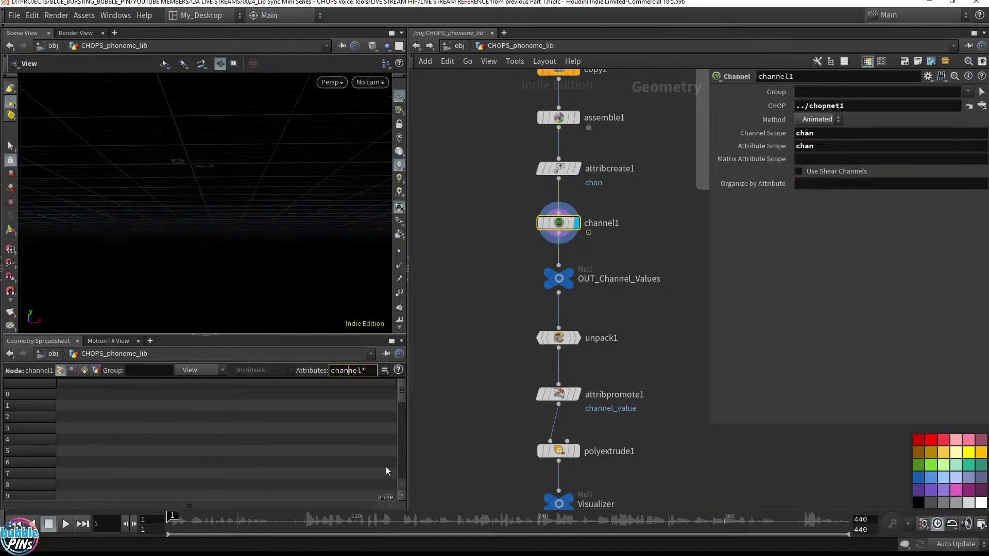
{"action": "key", "text": "BackSpace"}
{"action": "key", "text": "BackSpace"}
{"action": "key", "text": "BackSpace"}
{"action": "key", "text": "Return"}
Display the Visualizer node and set polyextrude1's Distance Scale attribute to chan.
{"action": "middle_click_drag", "start_coordinate": [599, 505], "coordinate": [609, 410]}
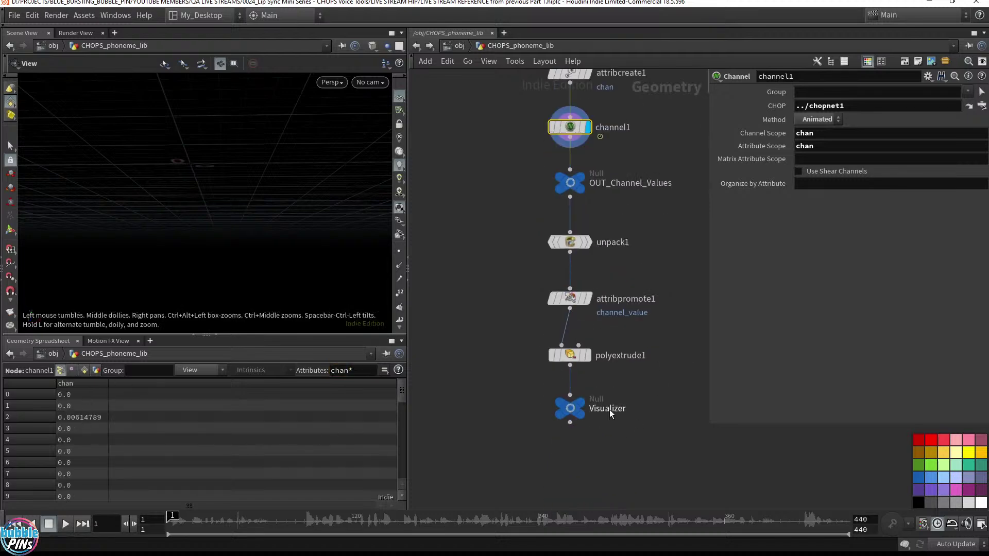
{"action": "left_click", "coordinate": [583, 403]}
{"action": "left_click_drag", "start_coordinate": [320, 196], "coordinate": [288, 268]}
{"action": "left_click_drag", "start_coordinate": [473, 361], "coordinate": [609, 335]}
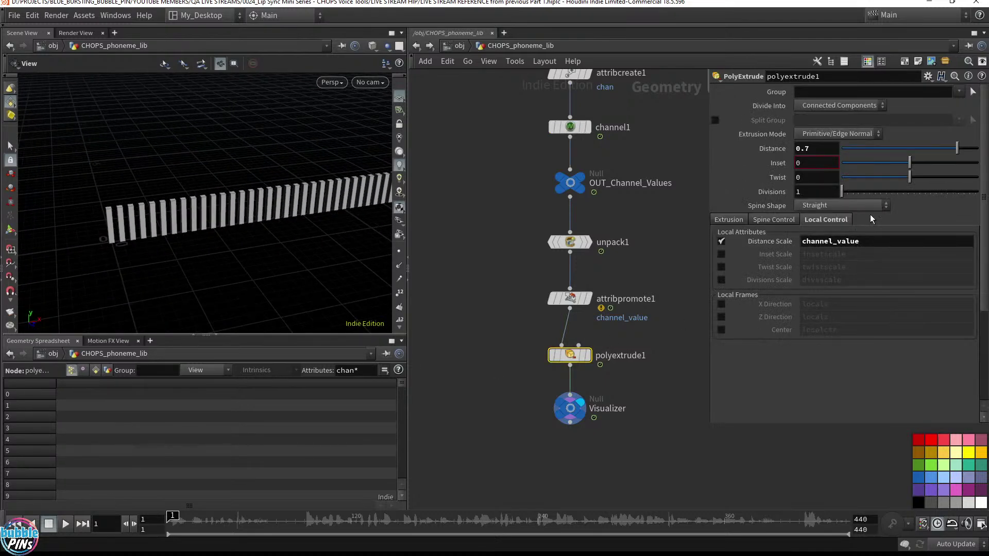
{"action": "double_click", "coordinate": [855, 241]}
{"action": "type", "text": "chan"}
{"action": "key", "text": "BackSpace"}
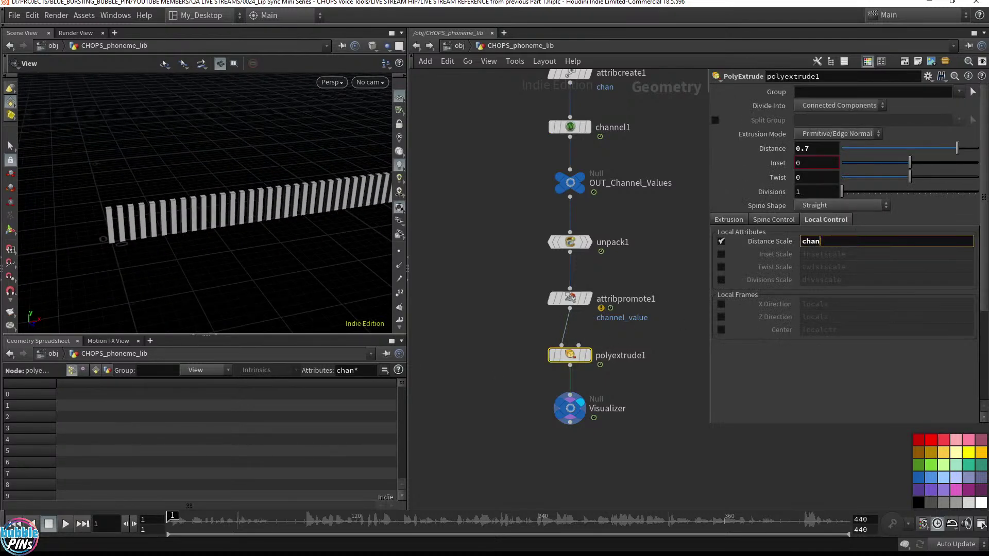
{"action": "key", "text": "Return"}
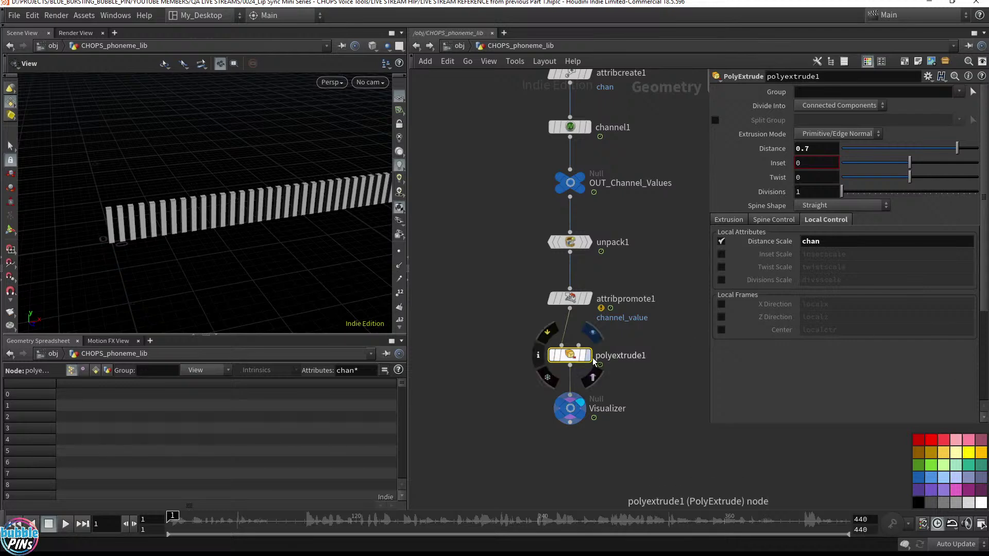
Set attribpromote1's Original Name to chan.
{"action": "left_click", "coordinate": [586, 303]}
{"action": "double_click", "coordinate": [863, 97]}
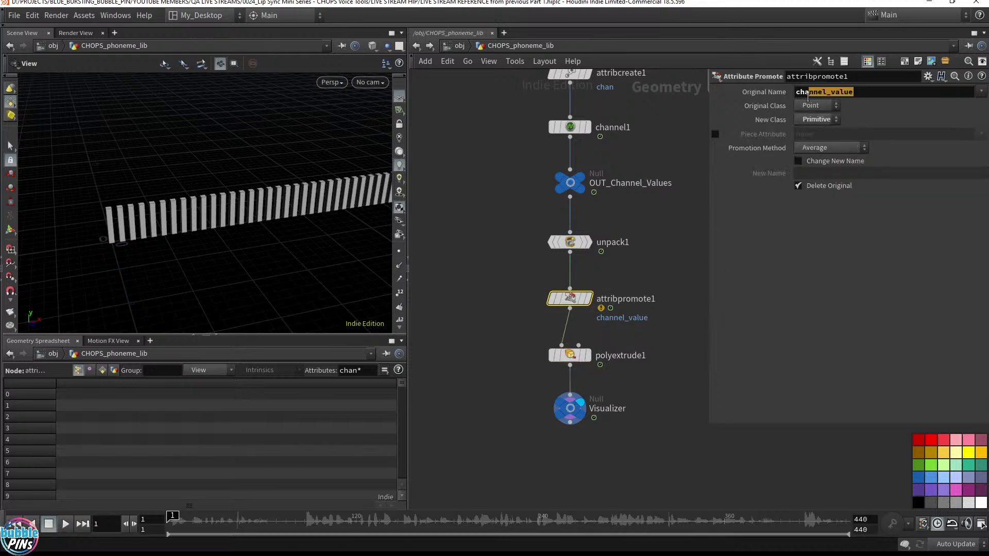
{"action": "type", "text": "chan"}
{"action": "key", "text": "BackSpace"}
{"action": "key", "text": "Return"}
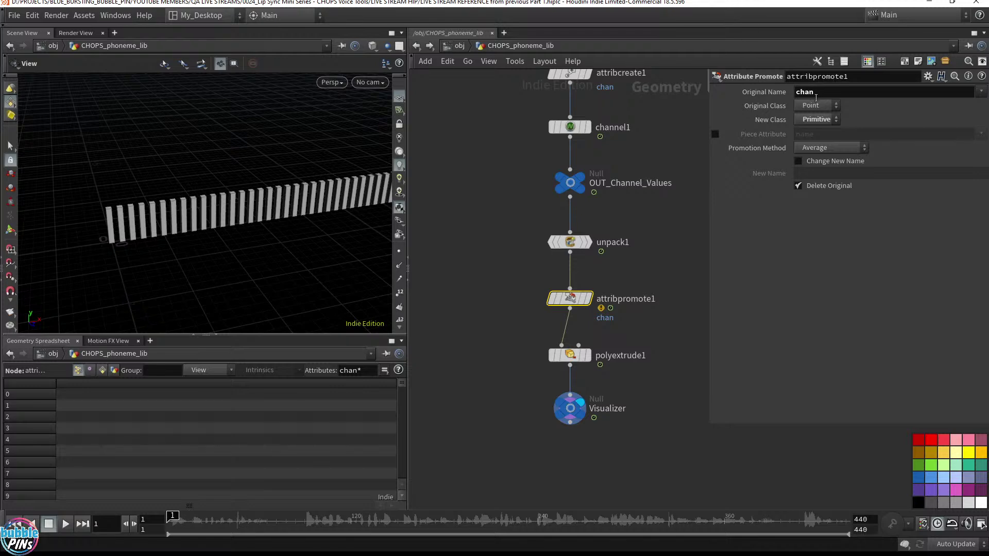
Display unpack1 and set its Transfer Attributes to chan.
{"action": "left_click", "coordinate": [588, 242]}
{"action": "left_click", "coordinate": [574, 242]}
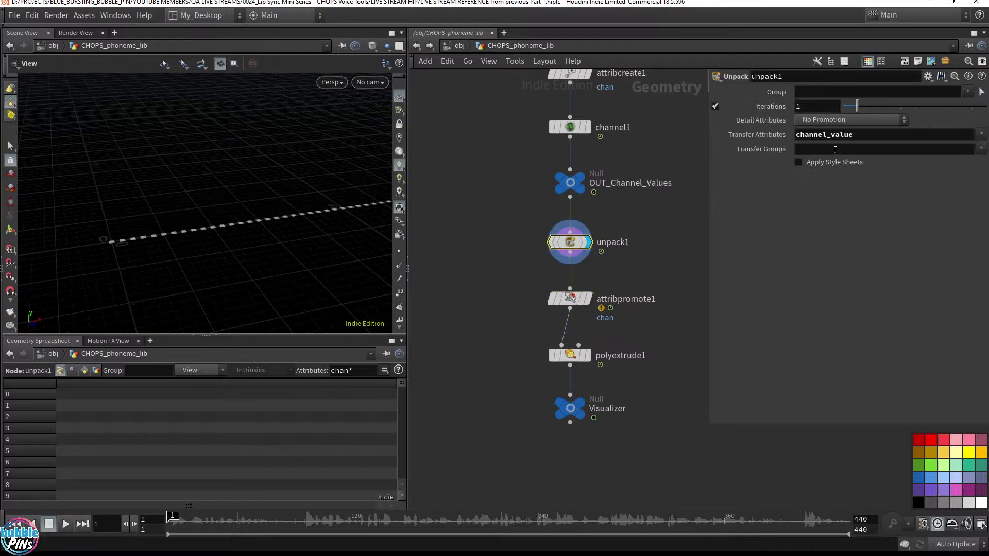
{"action": "left_click_drag", "start_coordinate": [857, 135], "coordinate": [814, 135]}
{"action": "key", "text": "BackSpace"}
{"action": "key", "text": "Return"}
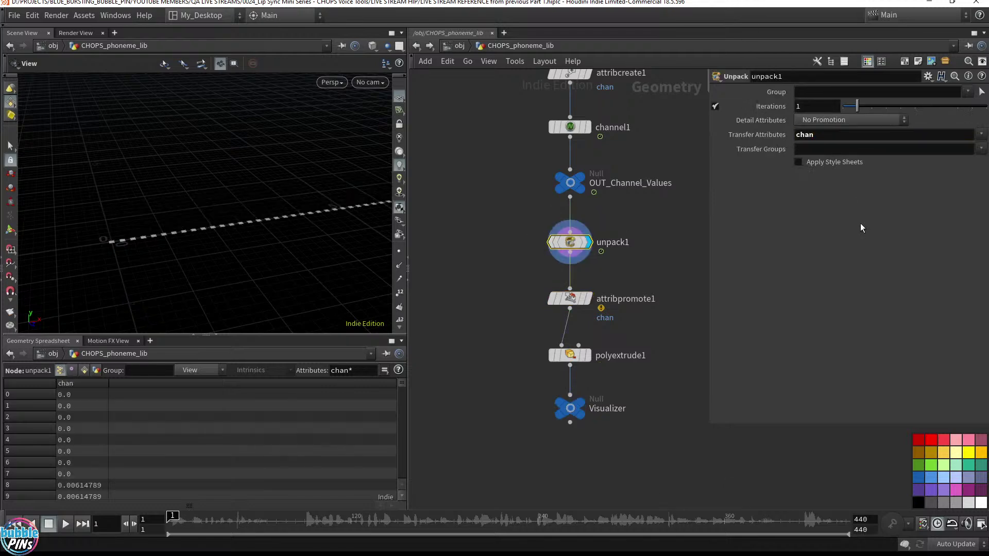
Display the Visualizer node, play its extruded channel bars briefly and rewind to frame 1.
{"action": "left_click_drag", "start_coordinate": [302, 223], "coordinate": [220, 206], "text": "alt"}
{"action": "middle_click_drag", "start_coordinate": [264, 208], "coordinate": [232, 213], "text": "alt"}
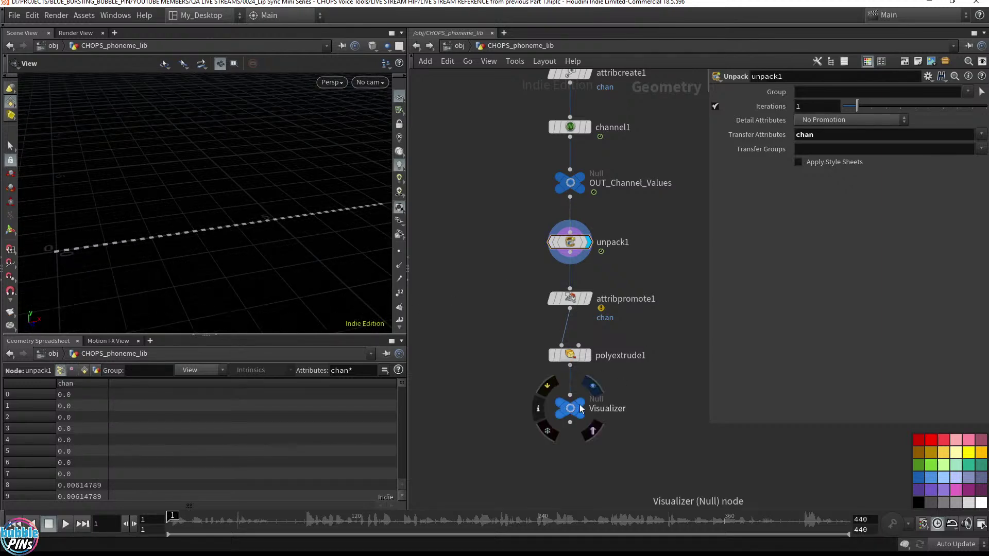
{"action": "left_click", "coordinate": [581, 404]}
{"action": "key", "text": "Up"}
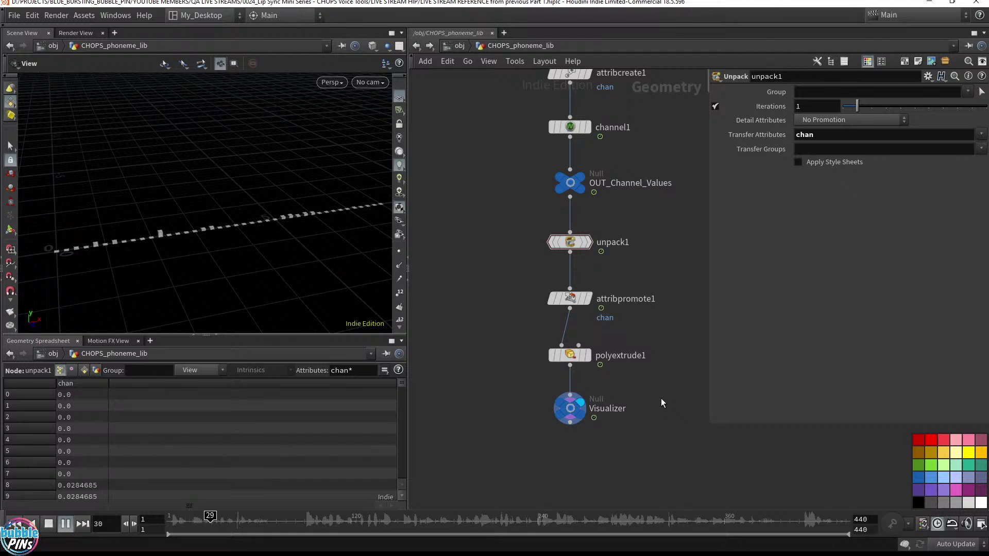
{"action": "key", "text": "ctrl+Up"}
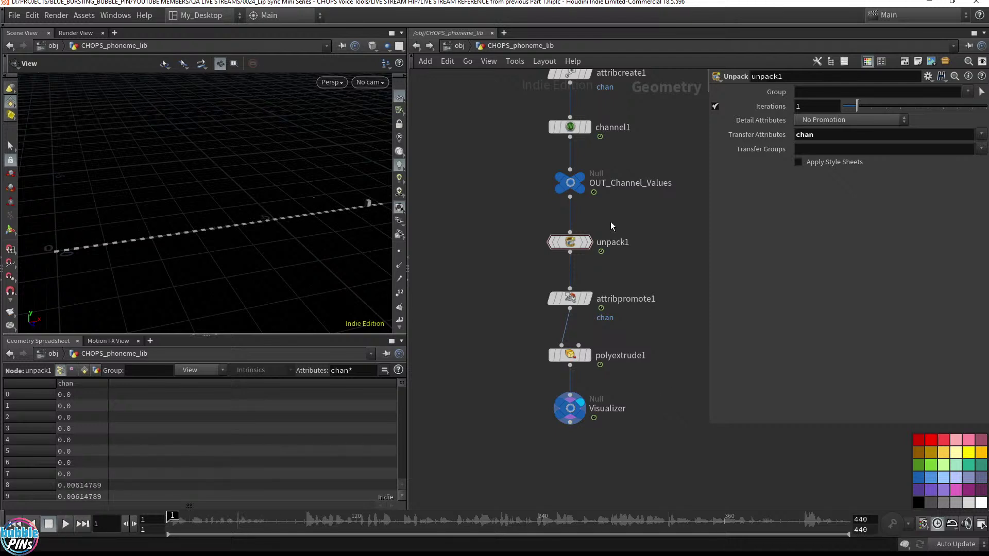
Display OUT_Channel_Values, return to the Character_Lip_Sync network and frame the whole bear in the scene view.
{"action": "left_click", "coordinate": [578, 186]}
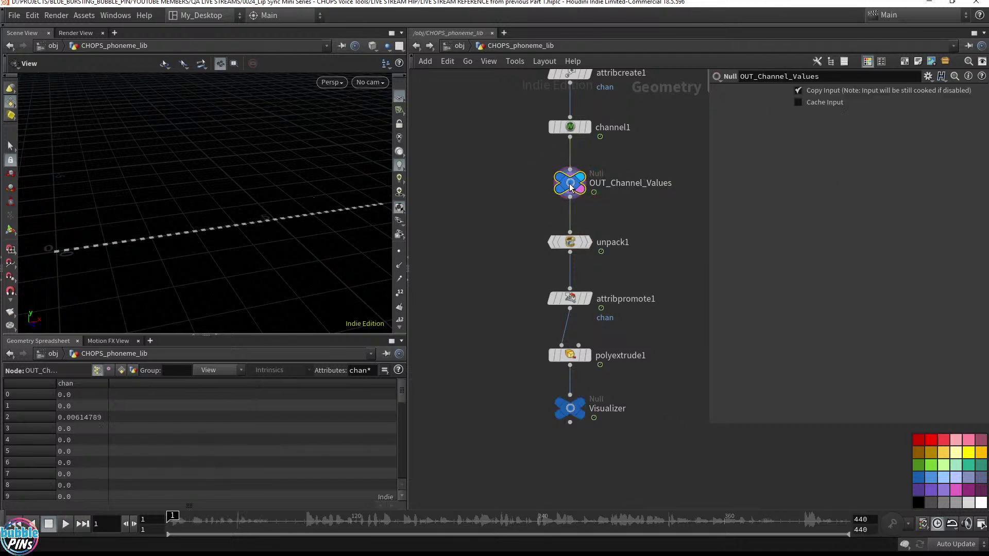
{"action": "left_click", "coordinate": [459, 49]}
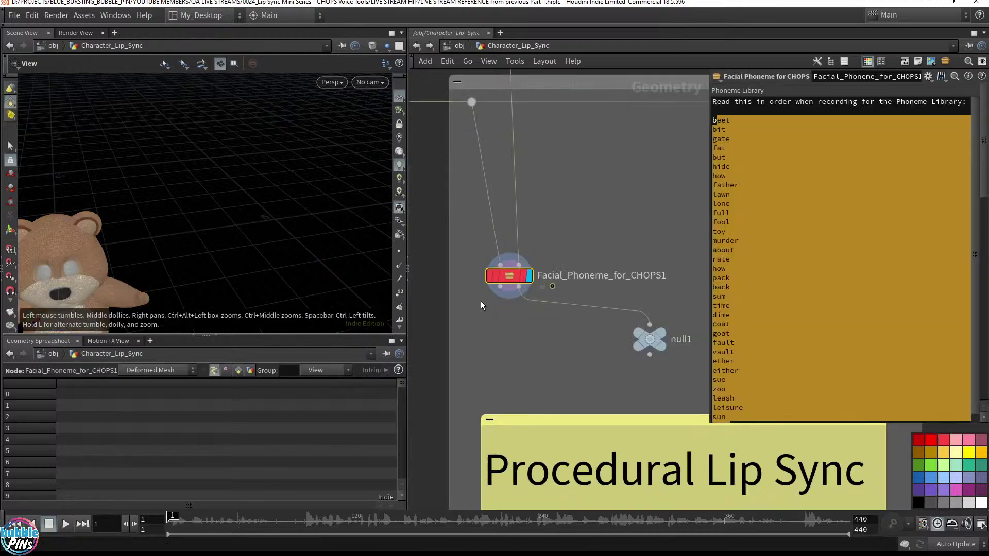
{"action": "right_click_drag", "start_coordinate": [198, 266], "coordinate": [355, 206]}
{"action": "left_click_drag", "start_coordinate": [197, 187], "coordinate": [214, 235]}
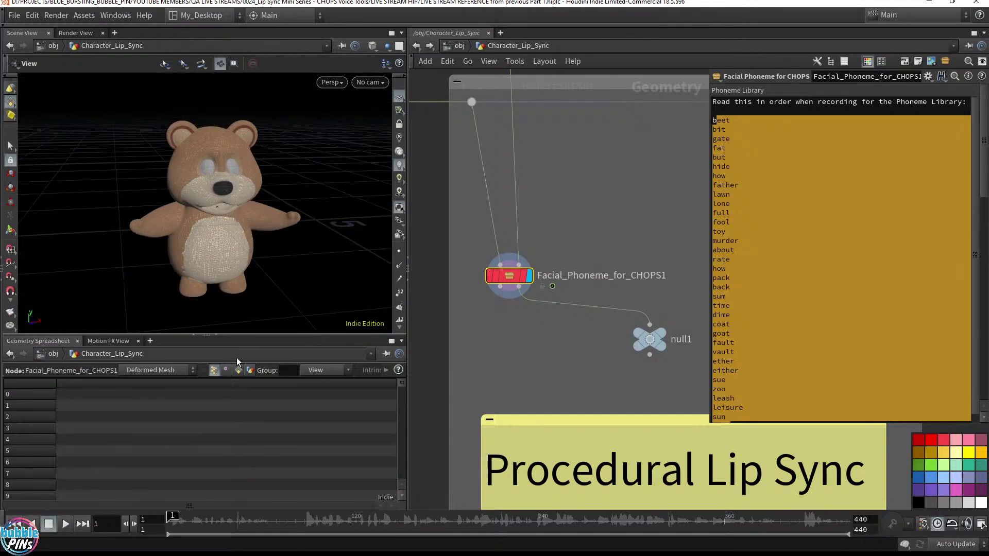
Check the chan attribute on the Audio_Channels and overwrite_silence nodes in the geometry spreadsheet.
{"action": "scroll", "coordinate": [515, 344], "scroll_direction": "down", "scroll_amount": 1}
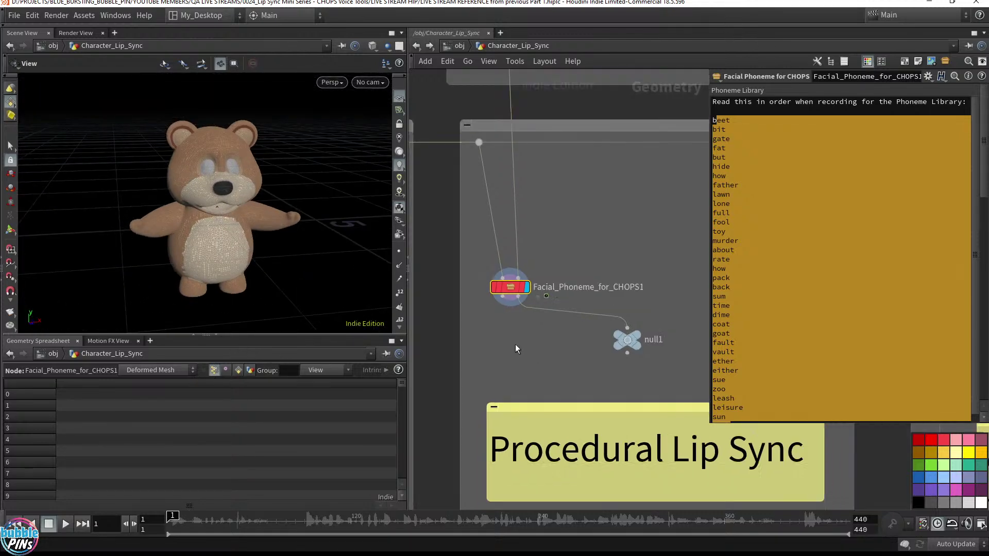
{"action": "scroll", "coordinate": [298, 369], "scroll_direction": "down", "scroll_amount": 2}
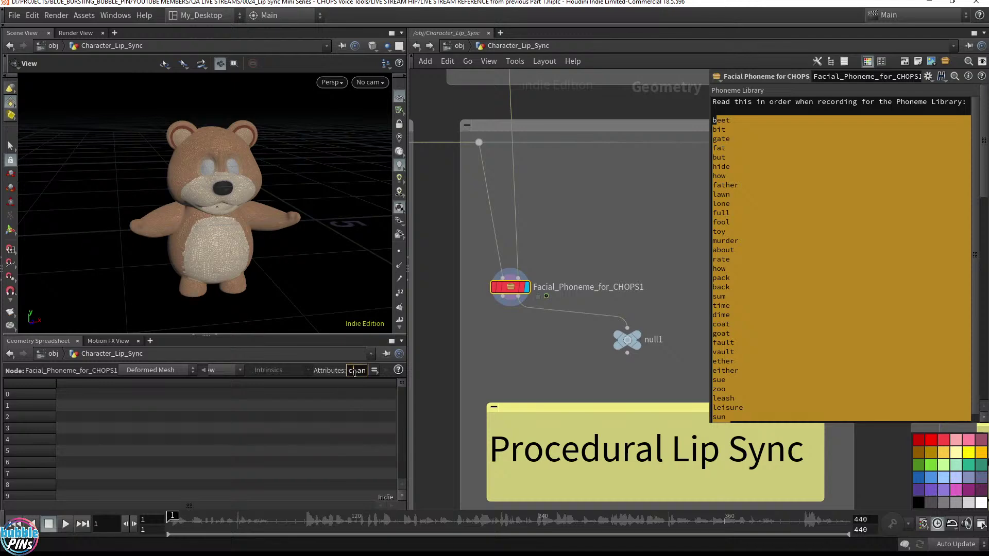
{"action": "middle_click_drag", "start_coordinate": [561, 204], "coordinate": [569, 283]}
{"action": "right_click", "coordinate": [514, 175]}
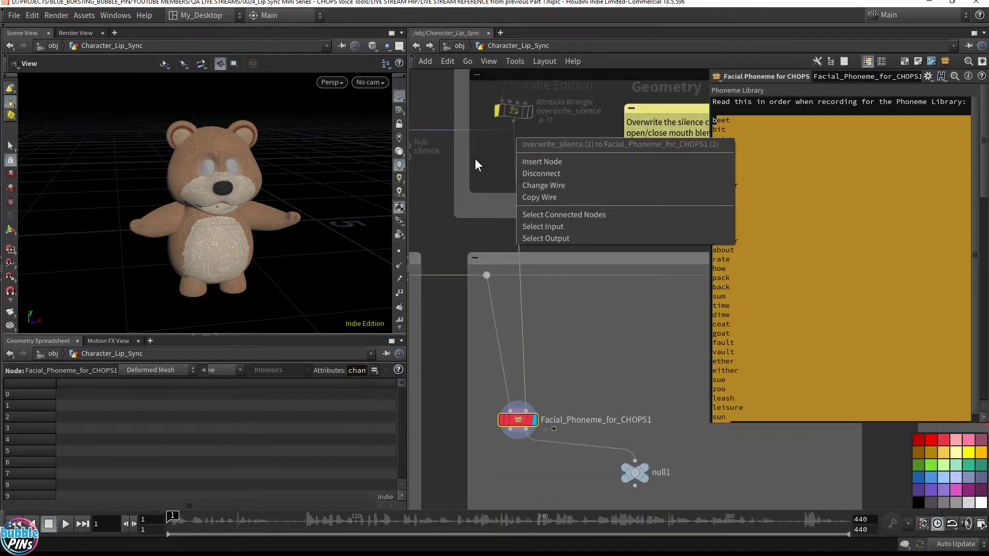
{"action": "middle_click_drag", "start_coordinate": [475, 158], "coordinate": [553, 265]}
{"action": "left_click", "coordinate": [574, 145]}
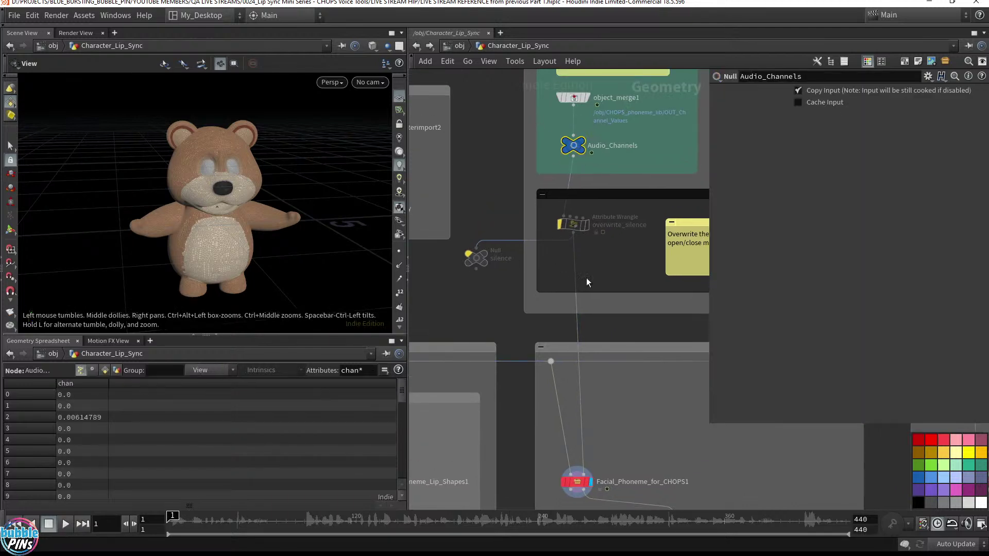
{"action": "left_click", "coordinate": [572, 224]}
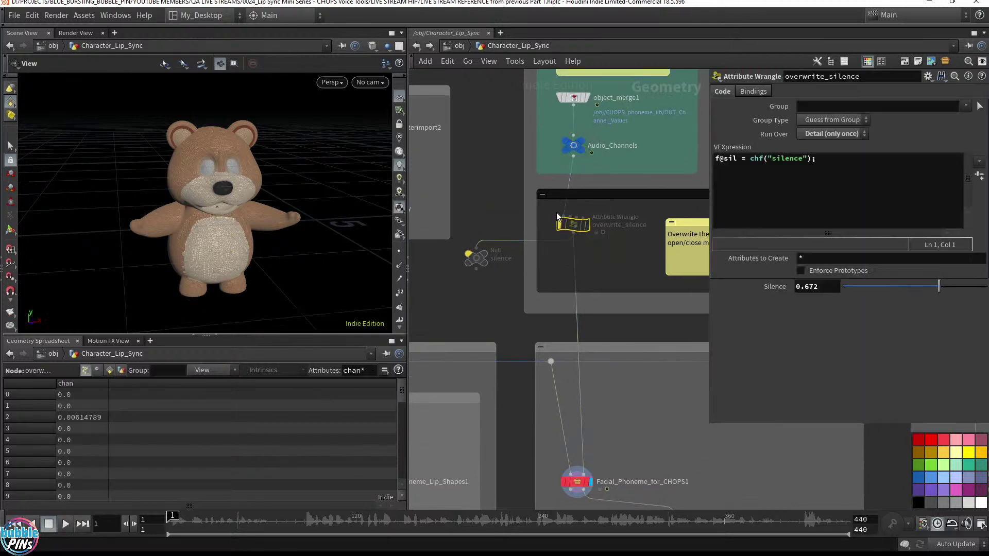
Select Facial_Phoneme_for_CHOPS1, frame the bear's face and play the lip sync animation from frame 1.
{"action": "left_click", "coordinate": [576, 485]}
{"action": "middle_click_drag", "start_coordinate": [511, 363], "coordinate": [427, 292]}
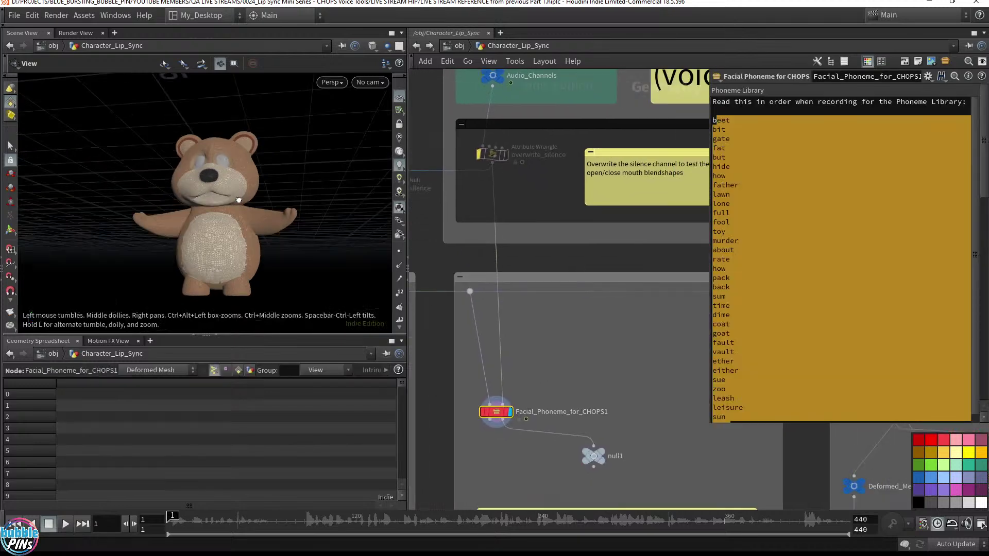
{"action": "scroll", "coordinate": [238, 200], "scroll_direction": "up", "scroll_amount": 5}
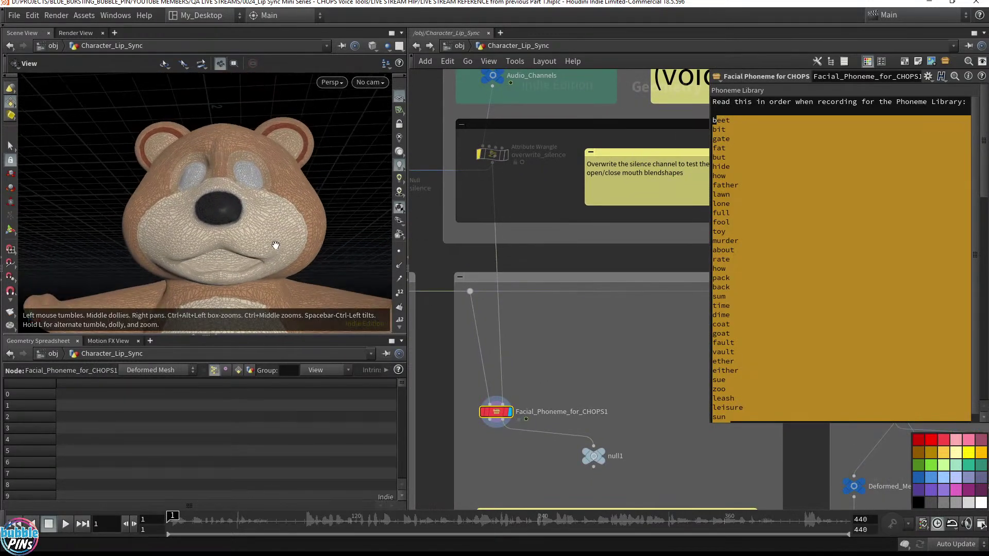
{"action": "key", "text": "Up"}
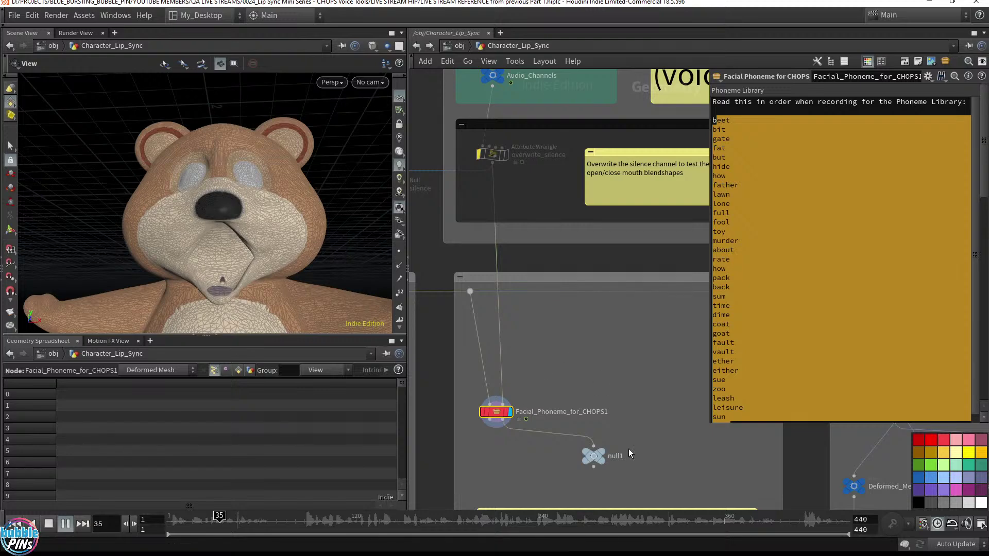
Stop playback, scrub the timeline back to frame 7 and examine the bear's mouth from the side.
{"action": "left_click", "coordinate": [189, 519]}
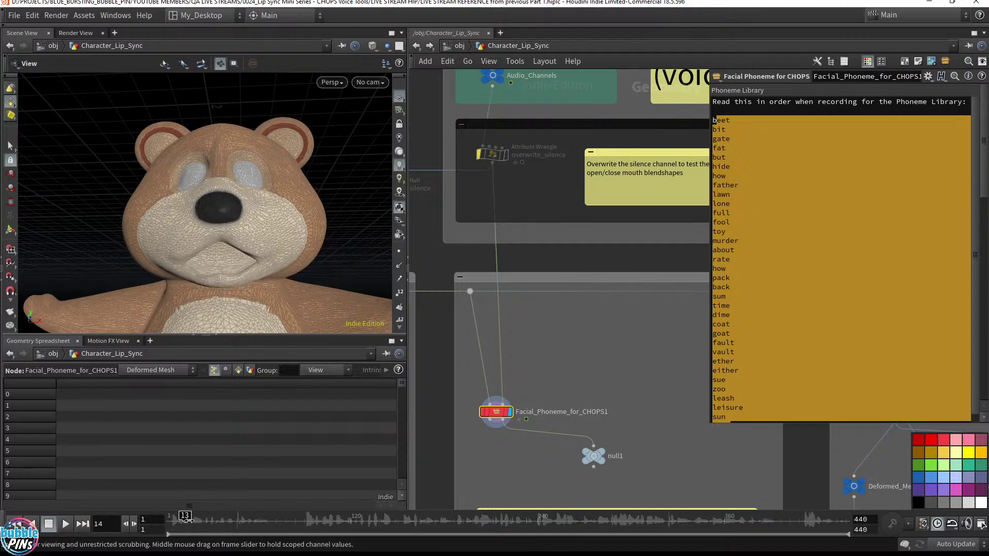
{"action": "mouse_move", "coordinate": [188, 521]}
{"action": "left_mouse_down"}
{"action": "mouse_move", "coordinate": [175, 523]}
{"action": "mouse_move", "coordinate": [213, 521]}
{"action": "mouse_move", "coordinate": [179, 530]}
{"action": "mouse_move", "coordinate": [185, 524]}
{"action": "left_mouse_up"}
{"action": "left_click_drag", "start_coordinate": [229, 265], "coordinate": [203, 482]}
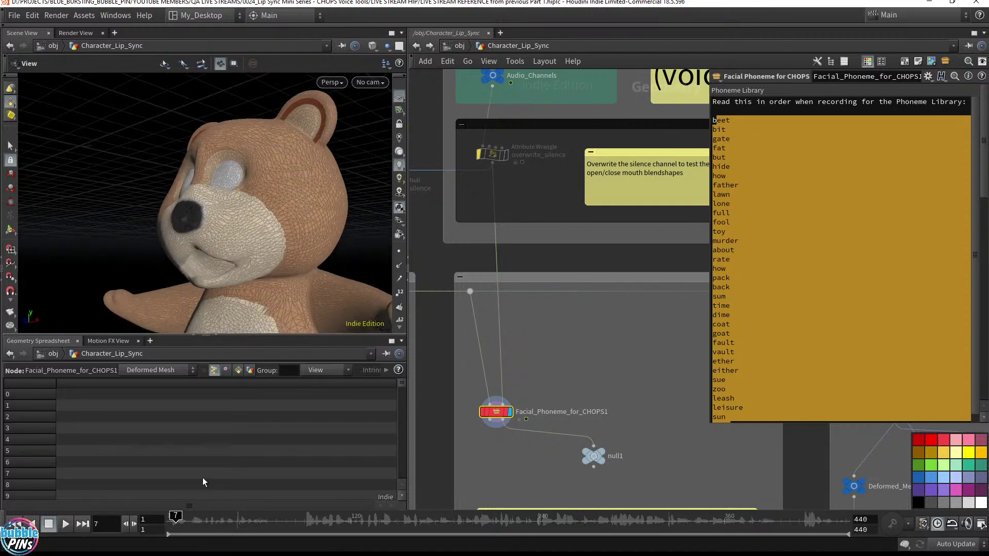
Scrub the timeline to frame 23 and examine the bear's open mouth up close from the side.
{"action": "left_click_drag", "start_coordinate": [177, 521], "coordinate": [193, 515]}
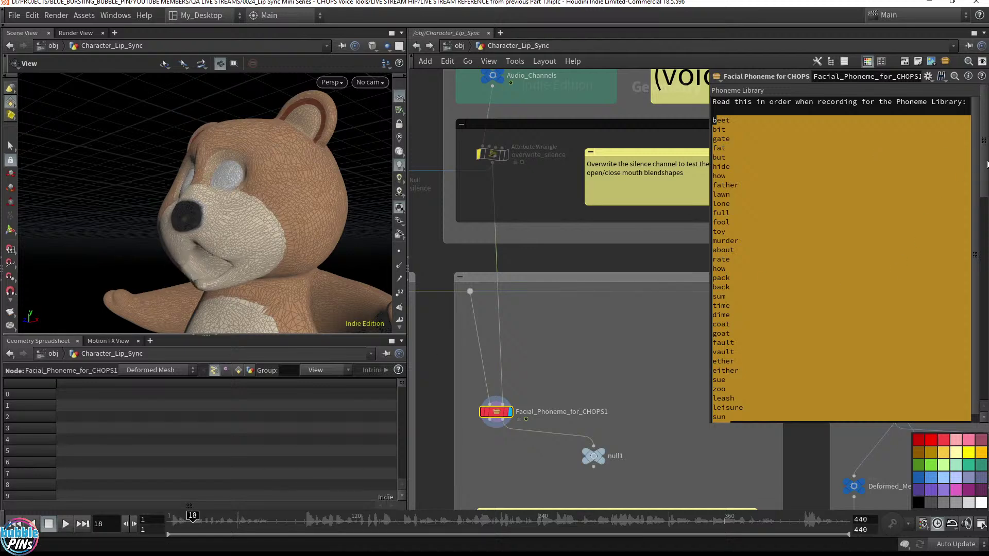
{"action": "scroll", "coordinate": [987, 163], "scroll_direction": "down", "scroll_amount": 10}
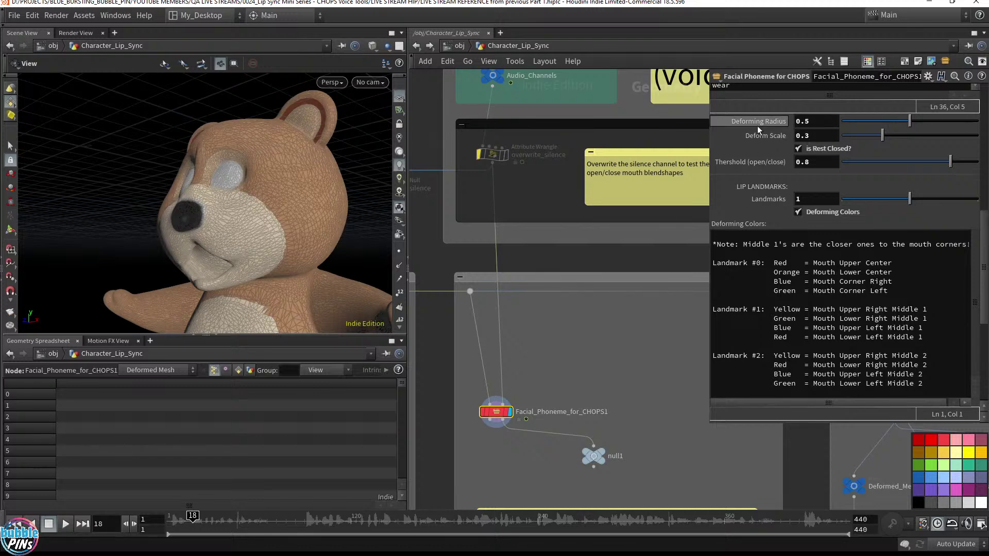
{"action": "left_click_drag", "start_coordinate": [222, 239], "coordinate": [191, 242]}
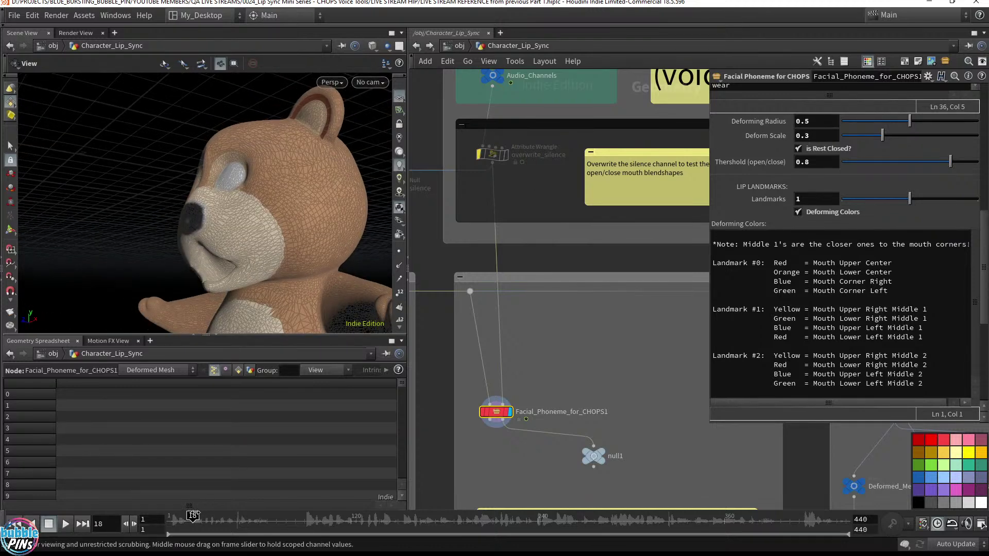
{"action": "left_click_drag", "start_coordinate": [193, 515], "coordinate": [200, 515]}
{"action": "mouse_move", "coordinate": [200, 245]}
{"action": "left_mouse_down"}
{"action": "mouse_move", "coordinate": [214, 235]}
{"action": "mouse_move", "coordinate": [221, 261]}
{"action": "mouse_move", "coordinate": [348, 280]}
{"action": "mouse_move", "coordinate": [221, 278]}
{"action": "left_mouse_up"}
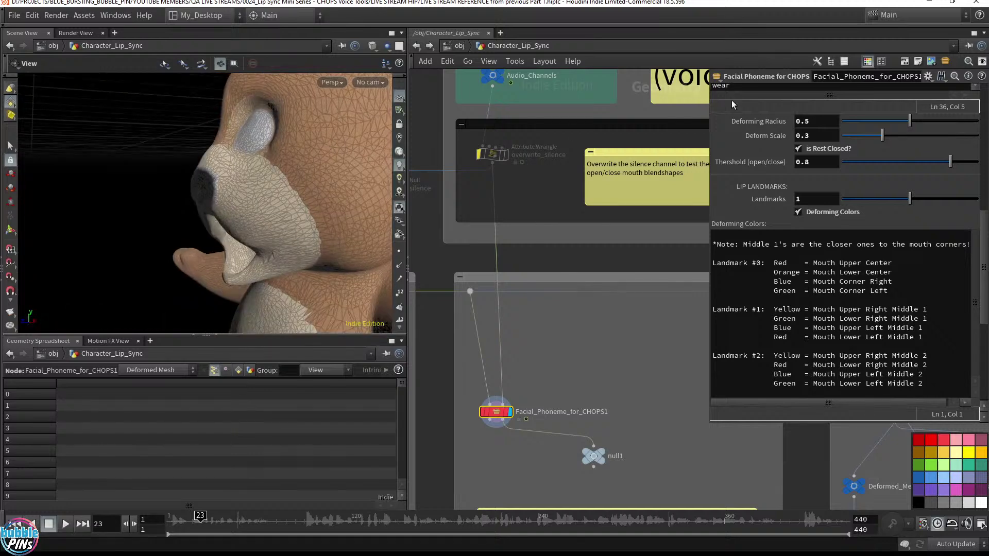
Set the Deforming Radius of the Facial_Phoneme_for_CHOPS1 node to 0.4.
{"action": "left_click", "coordinate": [817, 121]}
{"action": "key", "text": "BackSpace"}
{"action": "type", "text": "4"}
{"action": "key", "text": "Return"}
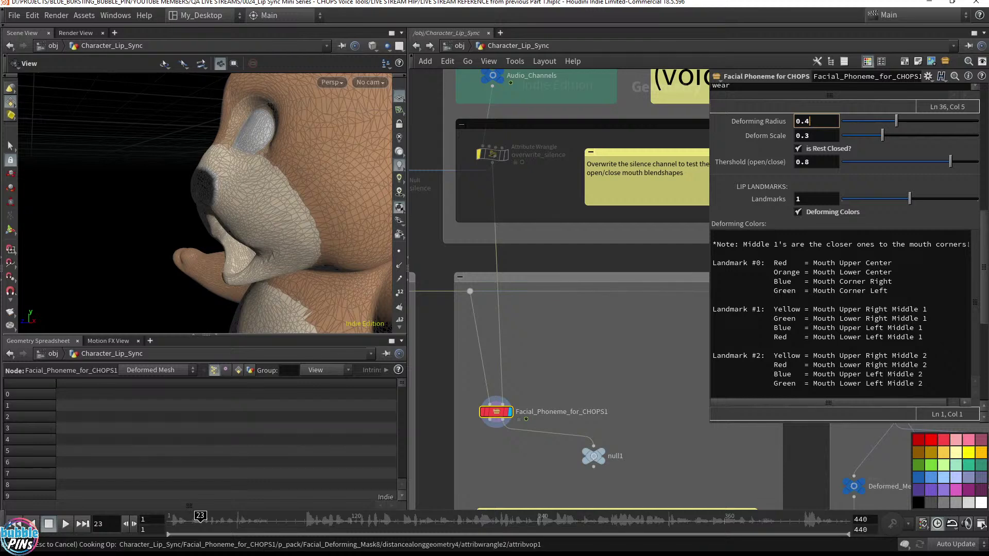
{"action": "key", "text": "alt+Tab"}
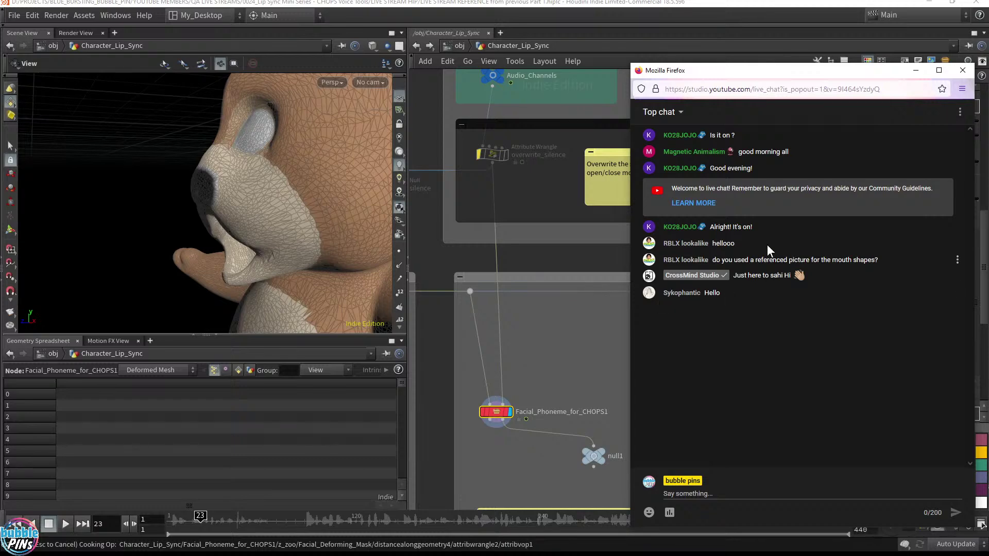
{"action": "left_click", "coordinate": [601, 3]}
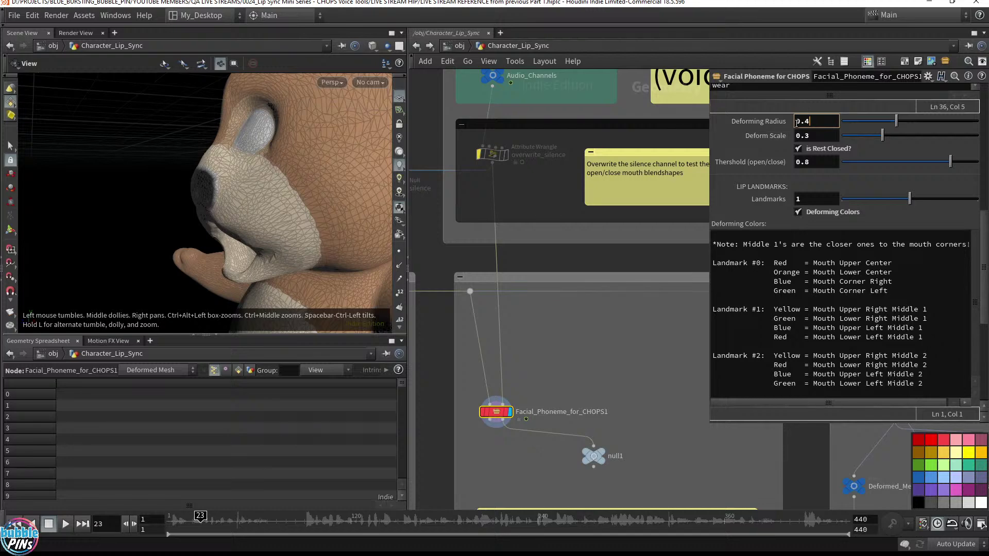
{"action": "key", "text": "Return"}
{"action": "left_click", "coordinate": [806, 122]}
Check the overwrite_silence wrangle's parameters, reselect Facial_Phoneme_for_CHOPS1 and survey the neighbouring Facial_Phoneme_Lip_Shapes1 and Oliver_Lip_Sync nodes.
{"action": "left_click", "coordinate": [492, 155]}
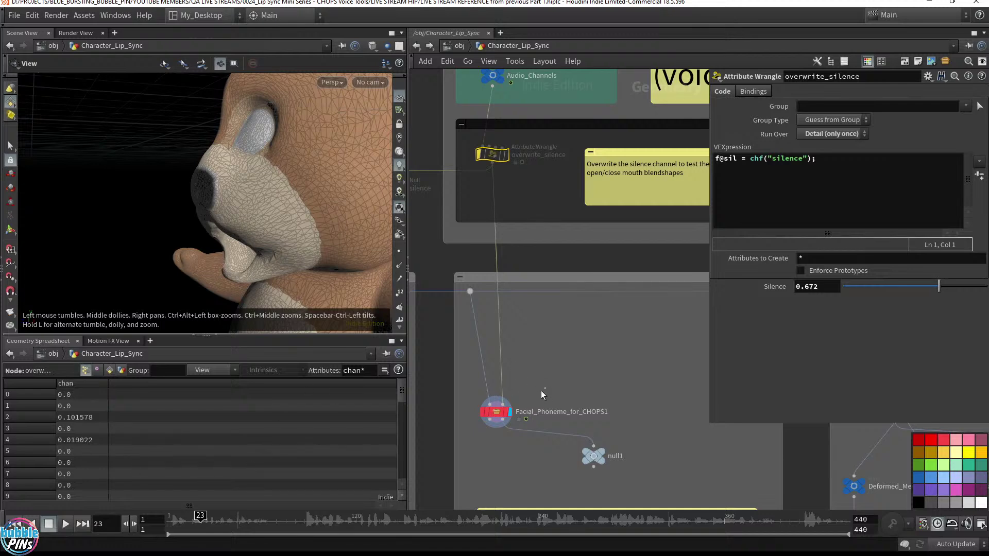
{"action": "left_click", "coordinate": [494, 412]}
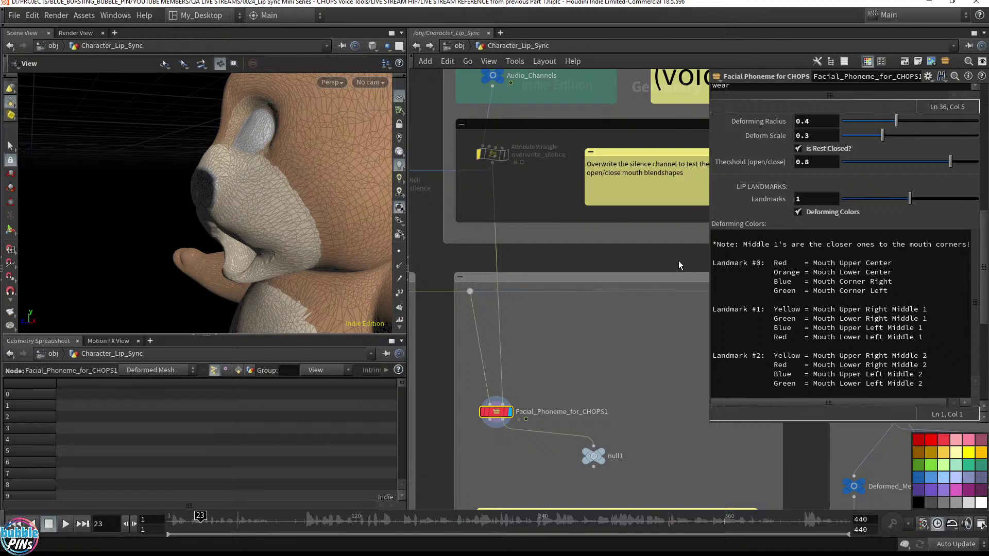
{"action": "left_click", "coordinate": [557, 327]}
{"action": "middle_click_drag", "start_coordinate": [586, 352], "coordinate": [853, 311]}
{"action": "scroll", "coordinate": [589, 321], "scroll_direction": "down", "scroll_amount": 3}
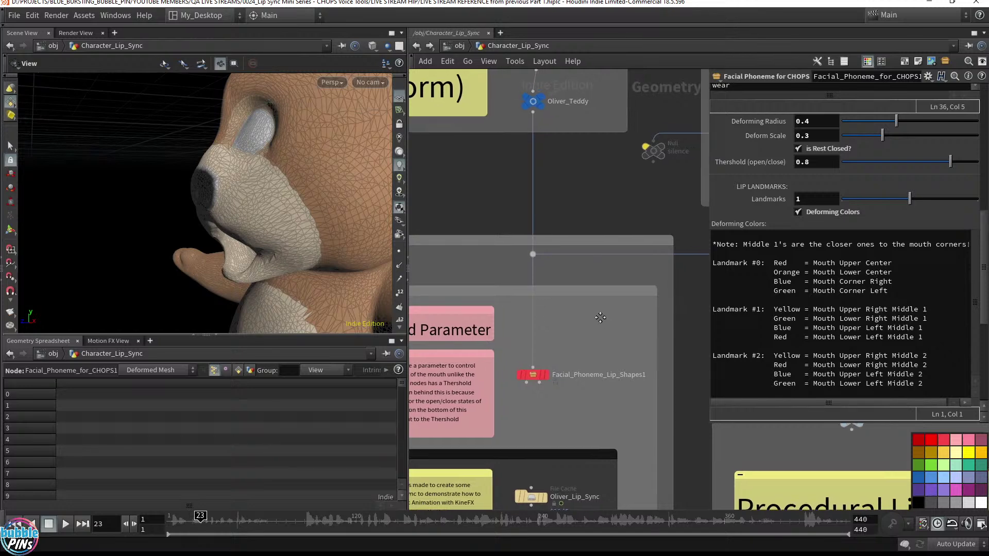
{"action": "middle_click_drag", "start_coordinate": [593, 323], "coordinate": [617, 221]}
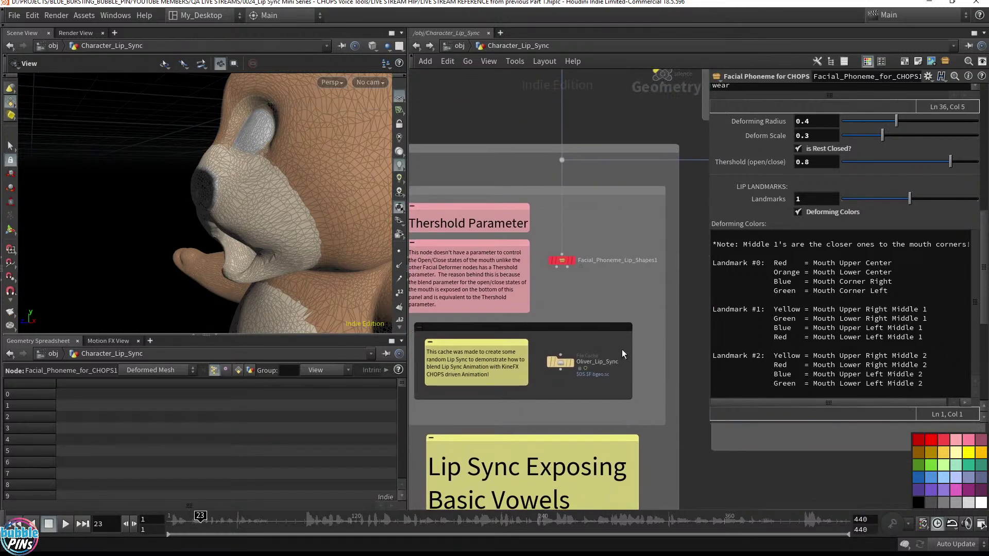
{"action": "key", "text": "f"}
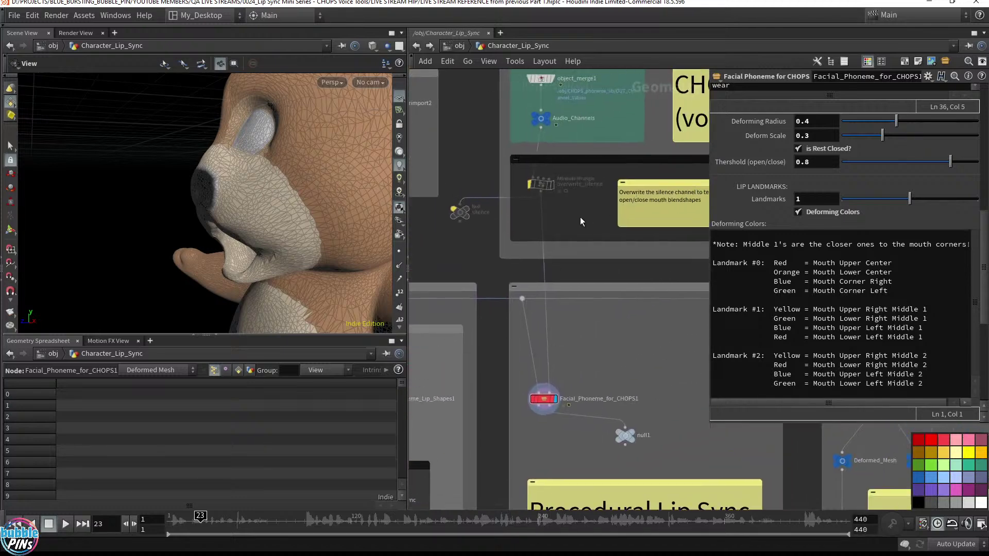
Display the Oliver_Lip_Sync file cache, frame the bear's face from the front and return to frame 1.
{"action": "left_click_drag", "start_coordinate": [217, 206], "coordinate": [481, 272]}
{"action": "middle_click_drag", "start_coordinate": [483, 273], "coordinate": [581, 216]}
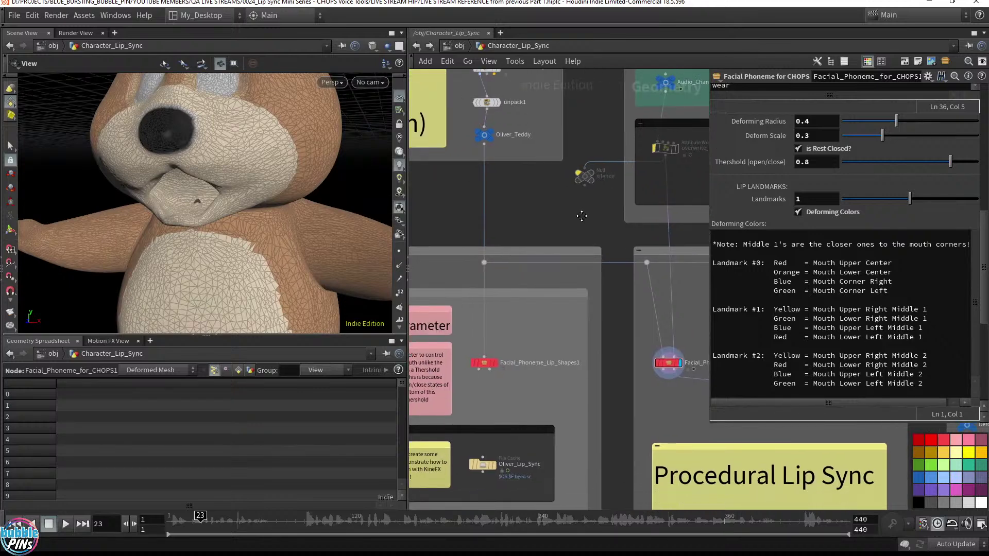
{"action": "scroll", "coordinate": [581, 216], "scroll_direction": "down", "scroll_amount": 8}
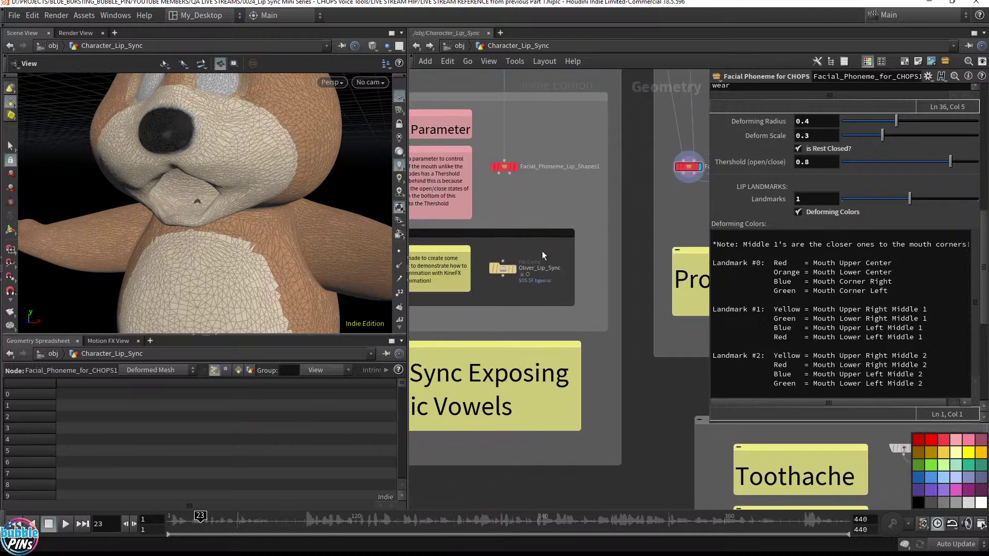
{"action": "left_click", "coordinate": [507, 269]}
{"action": "left_click", "coordinate": [515, 269]}
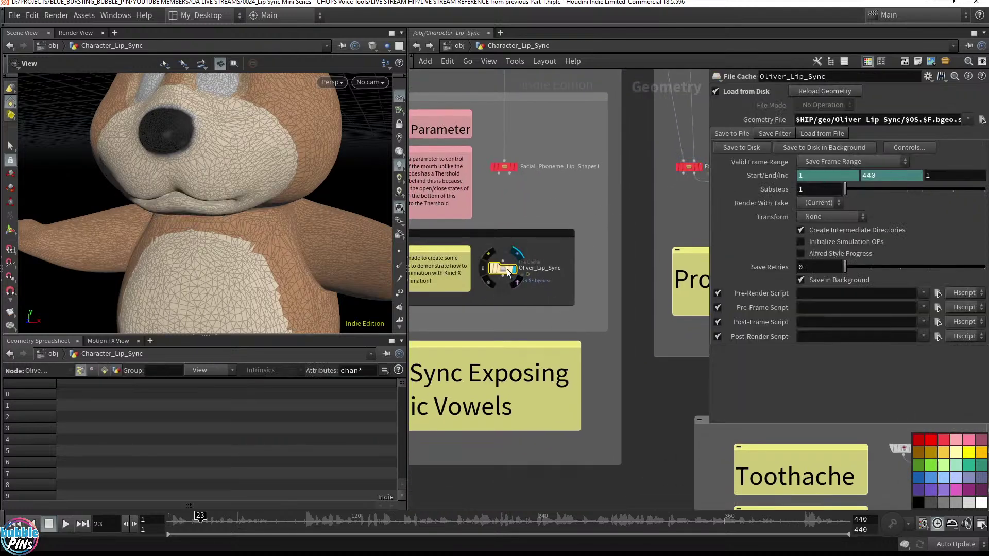
{"action": "left_click_drag", "start_coordinate": [273, 209], "coordinate": [288, 201]}
{"action": "middle_click_drag", "start_coordinate": [256, 191], "coordinate": [260, 242]}
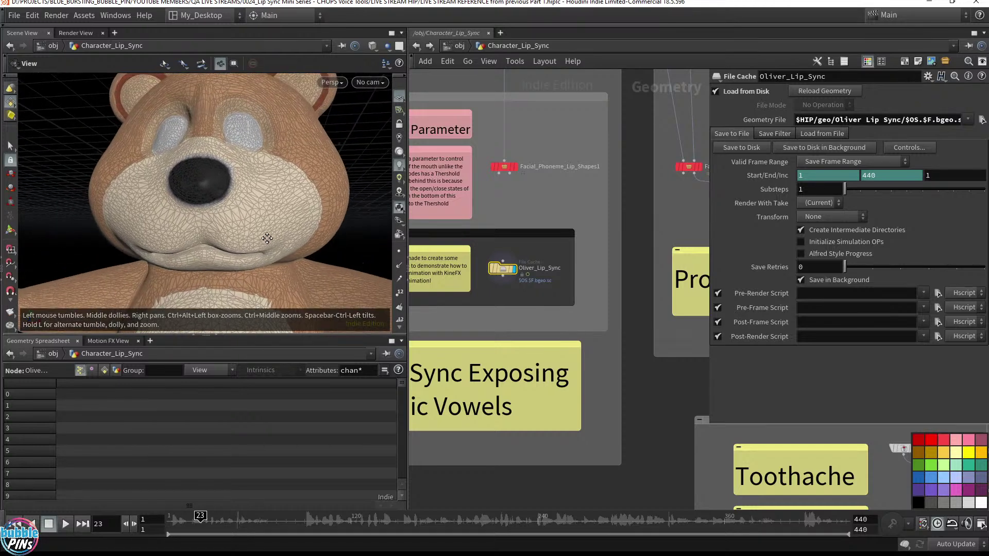
{"action": "key", "text": "Up"}
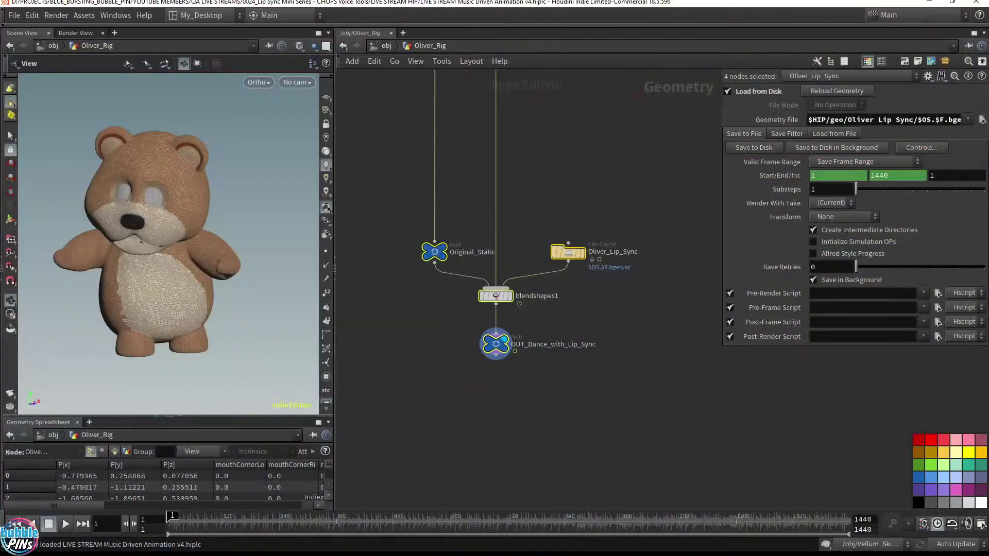
In the LIVE STREAM Music Driven Animation v4 scene, select Oliver_Lip_Sync and examine the Oliver_Rig network from the swing sections down to blendshapes1.
{"action": "scroll", "coordinate": [646, 363], "scroll_direction": "down", "scroll_amount": 4}
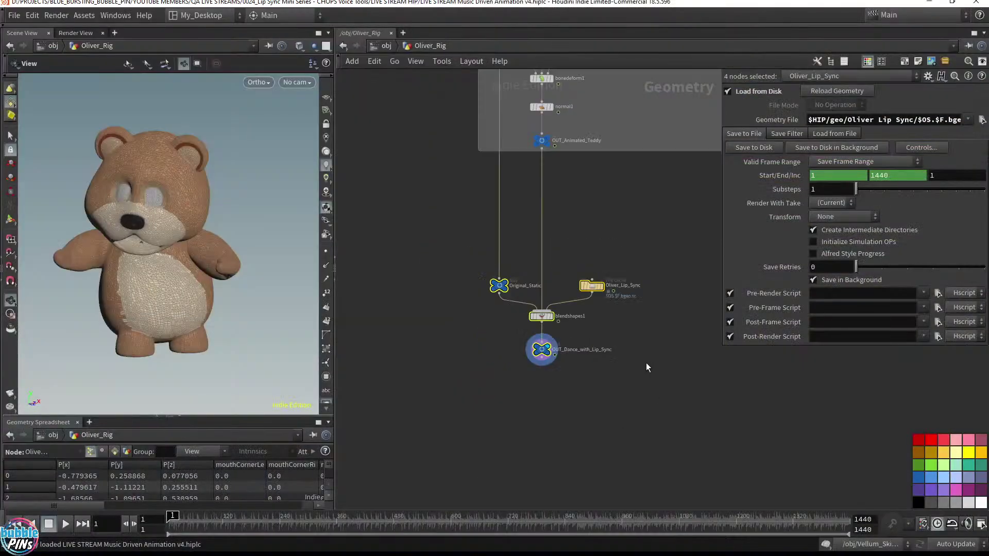
{"action": "left_click", "coordinate": [641, 280]}
{"action": "middle_click_drag", "start_coordinate": [628, 289], "coordinate": [547, 497]}
{"action": "middle_click_drag", "start_coordinate": [583, 385], "coordinate": [619, 416]}
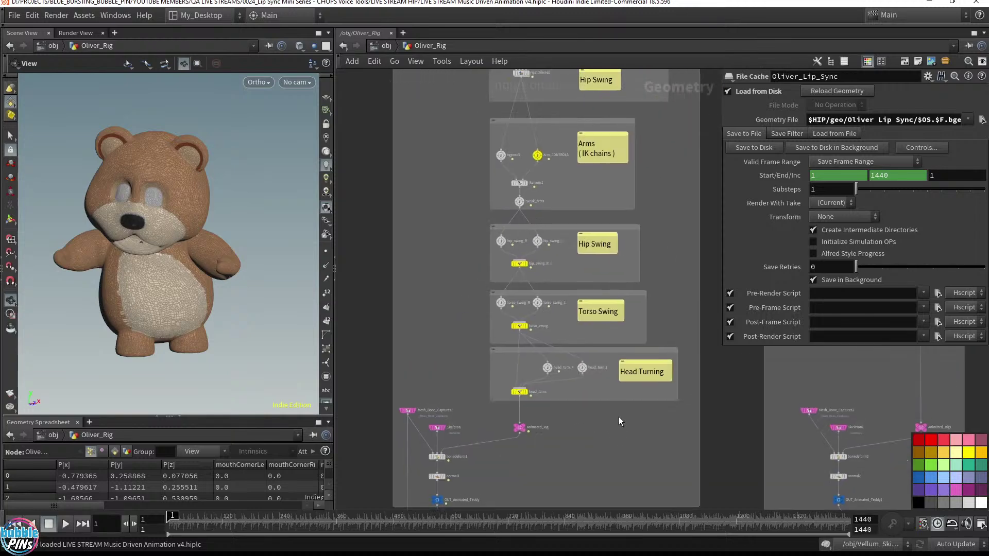
{"action": "scroll", "coordinate": [619, 416], "scroll_direction": "down", "scroll_amount": 3}
{"action": "middle_click_drag", "start_coordinate": [454, 227], "coordinate": [466, 88]}
{"action": "scroll", "coordinate": [465, 184], "scroll_direction": "up", "scroll_amount": 3}
{"action": "scroll", "coordinate": [473, 219], "scroll_direction": "down", "scroll_amount": 4}
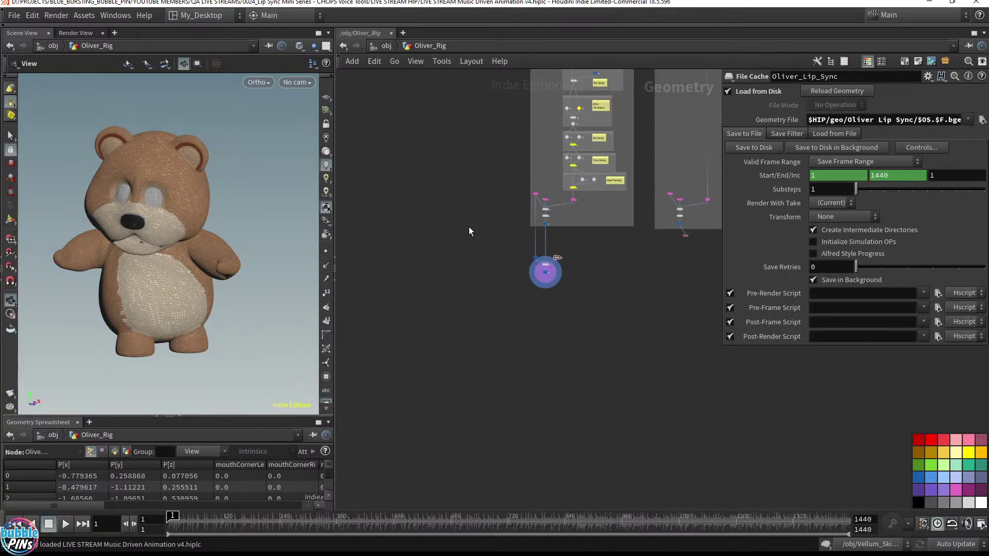
{"action": "scroll", "coordinate": [569, 257], "scroll_direction": "up", "scroll_amount": 6}
{"action": "middle_click_drag", "start_coordinate": [540, 294], "coordinate": [637, 270]}
{"action": "left_click_drag", "start_coordinate": [639, 186], "coordinate": [530, 258]}
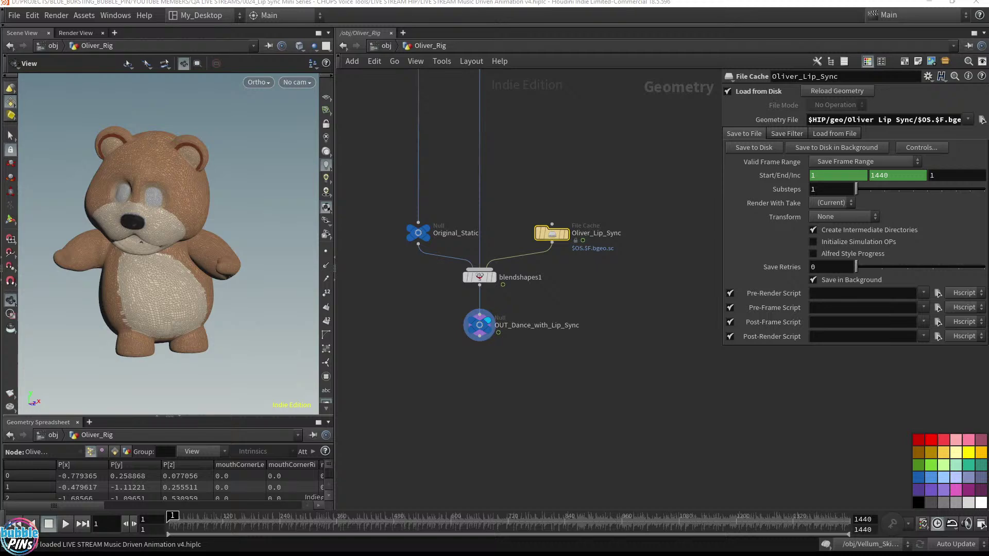
Place the Music Driven Animation and Character_Lip_Sync scene windows side by side, hide their node parameters and frame the Oliver_Lip_Sync cache in each.
{"action": "left_click_drag", "start_coordinate": [988, 314], "coordinate": [346, 77]}
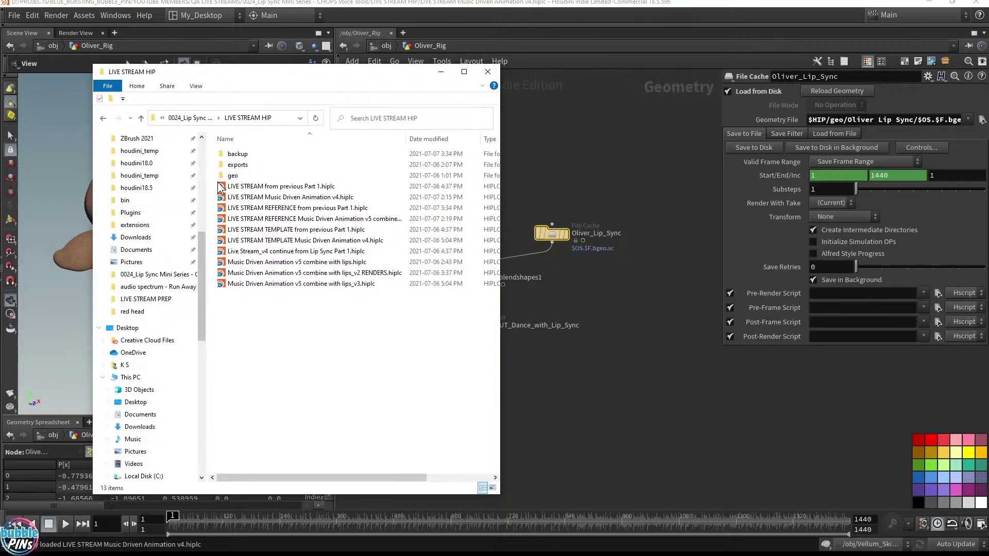
{"action": "left_click_drag", "start_coordinate": [337, 80], "coordinate": [988, 154]}
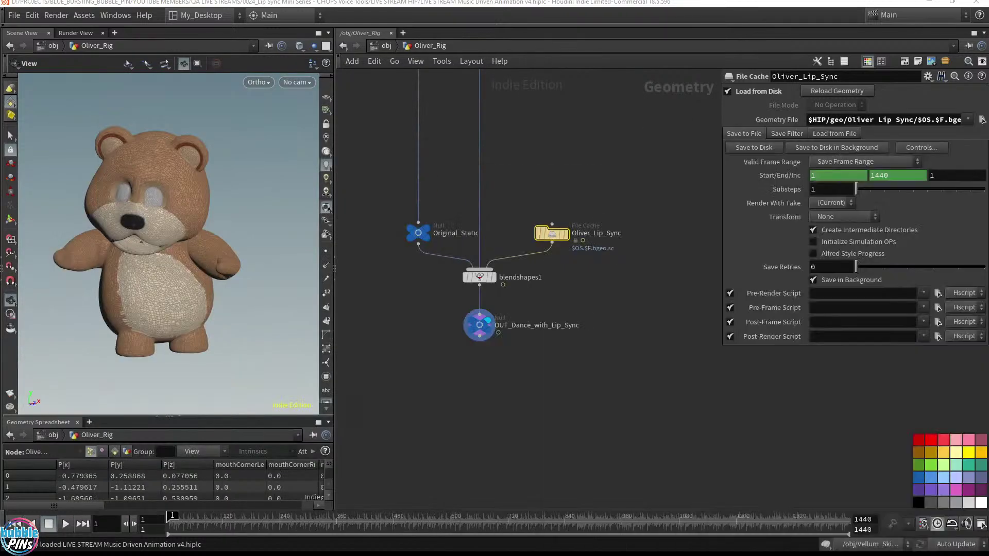
{"action": "left_click_drag", "start_coordinate": [473, 4], "coordinate": [0, 178]}
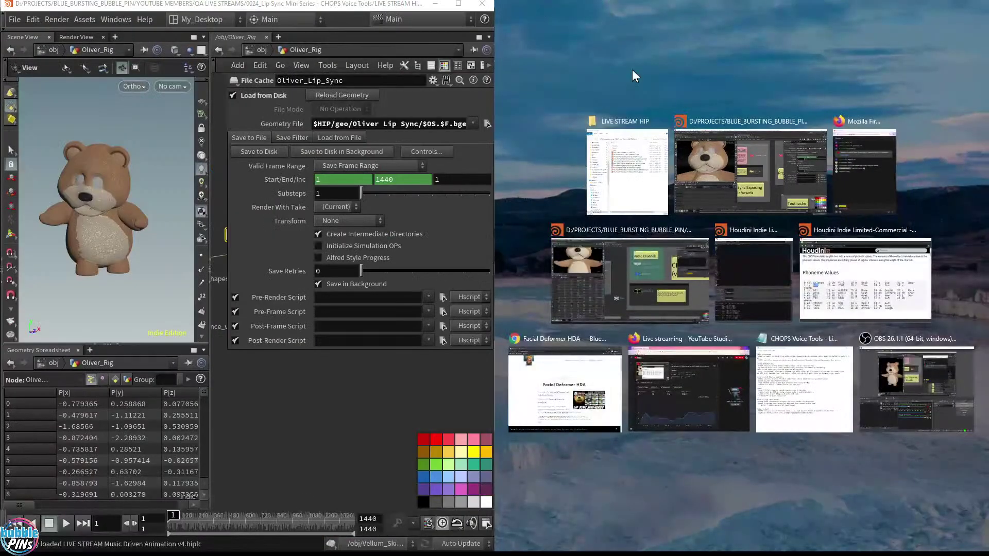
{"action": "left_click", "coordinate": [755, 190]}
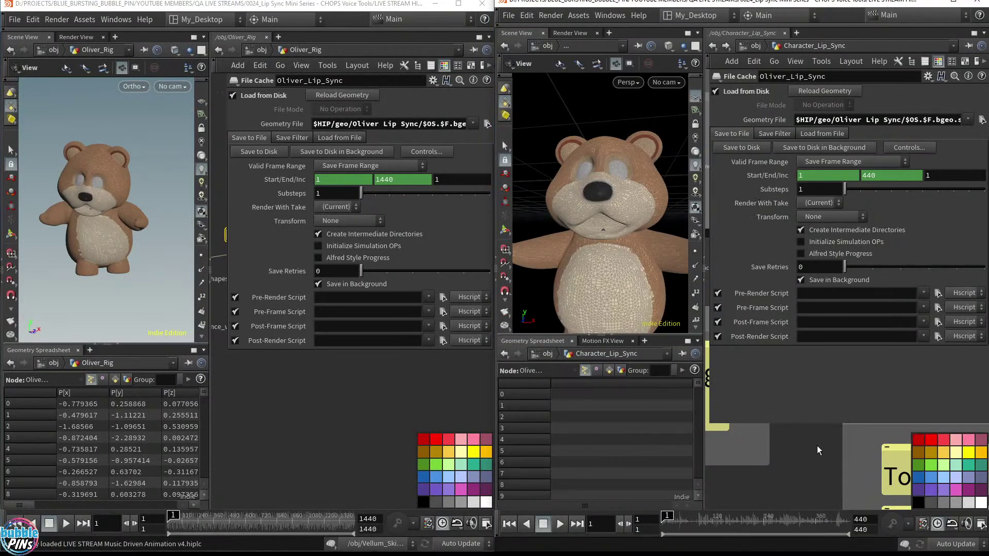
{"action": "key", "text": "p"}
{"action": "key", "text": "f"}
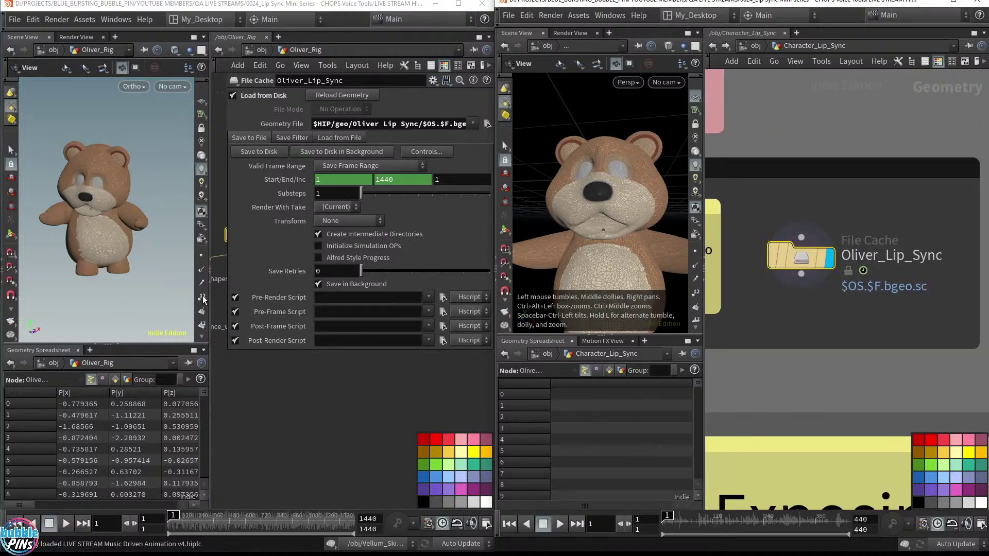
{"action": "key", "text": "p"}
{"action": "key", "text": "f"}
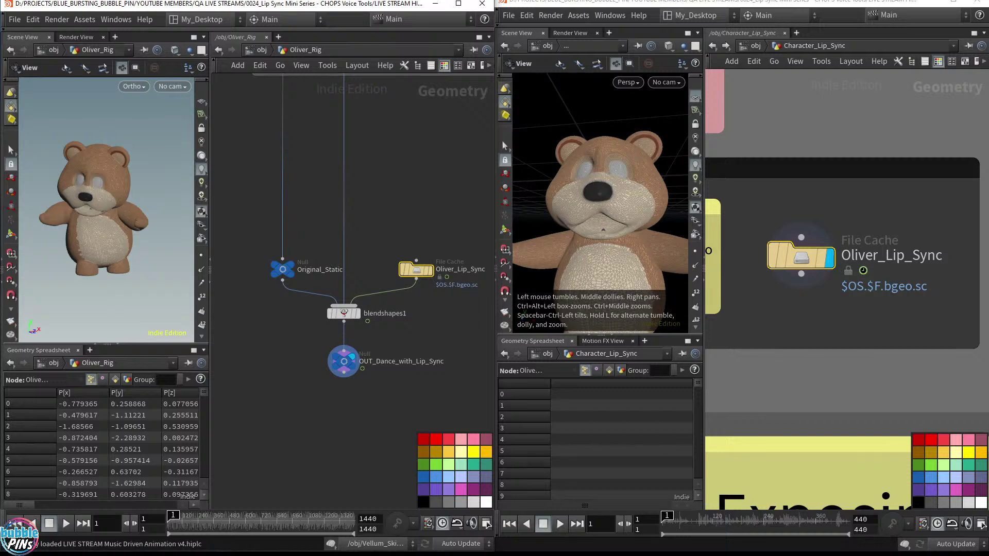
Switch to File Explorer, examine the LIVE STREAM HIP scene files and geo subfolder, and move the window away from both scenes.
{"action": "key", "text": "alt+Tab"}
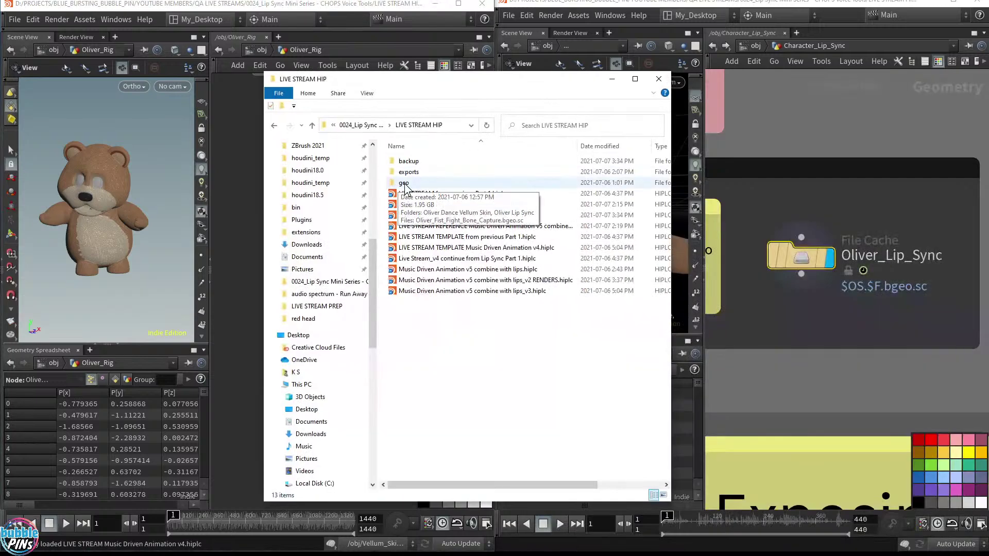
{"action": "left_click", "coordinate": [404, 184]}
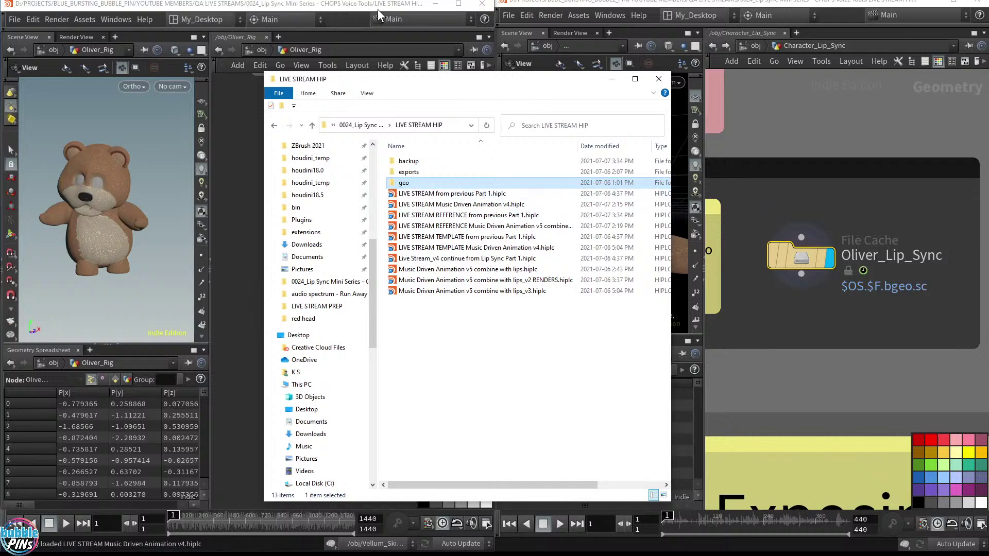
{"action": "left_click", "coordinate": [456, 206]}
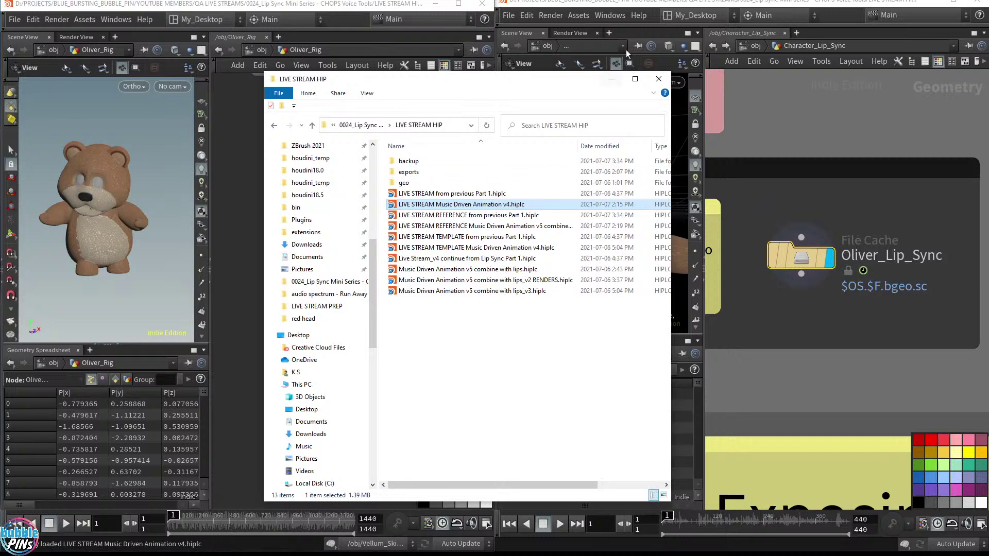
{"action": "left_click", "coordinate": [430, 194]}
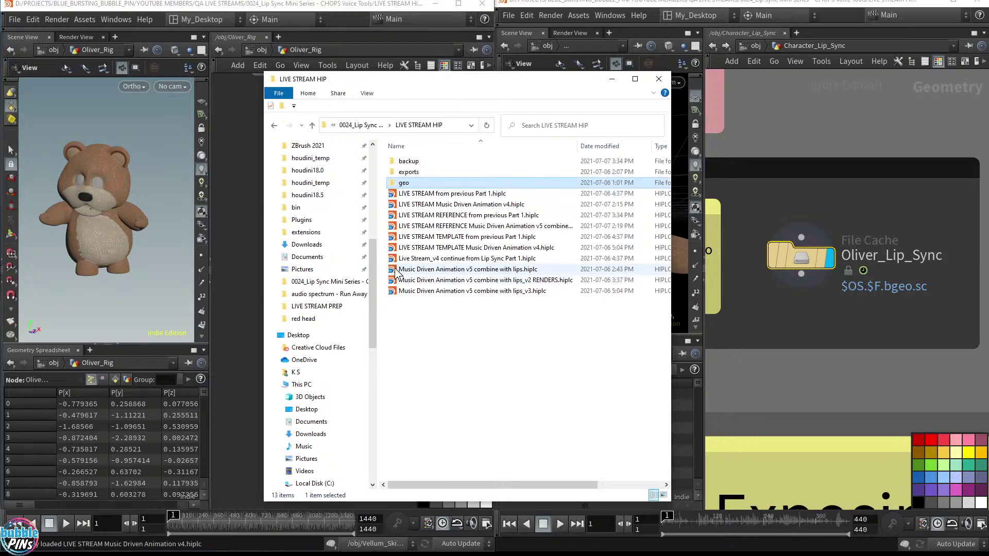
{"action": "double_click", "coordinate": [404, 184]}
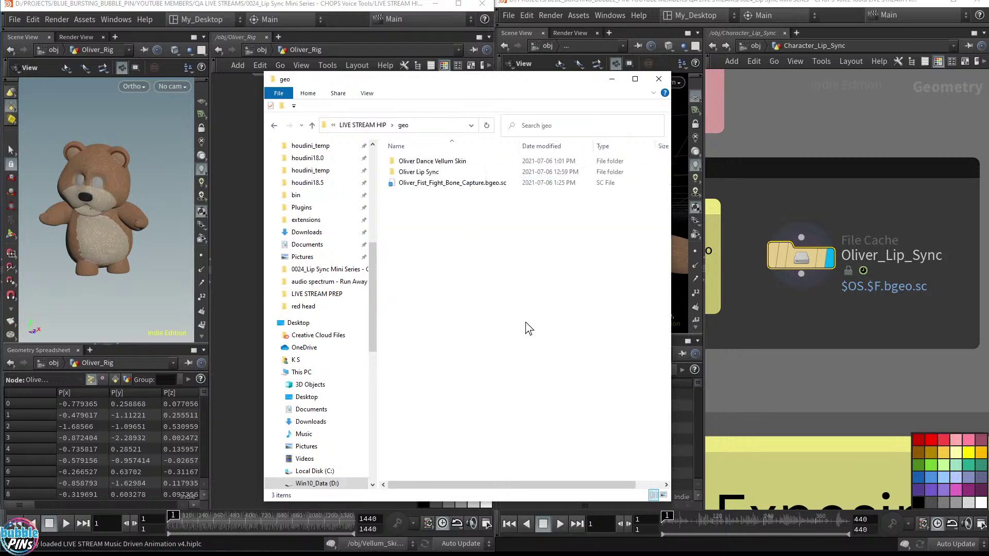
{"action": "left_click", "coordinate": [362, 125]}
{"action": "left_click_drag", "start_coordinate": [456, 74], "coordinate": [540, 404]}
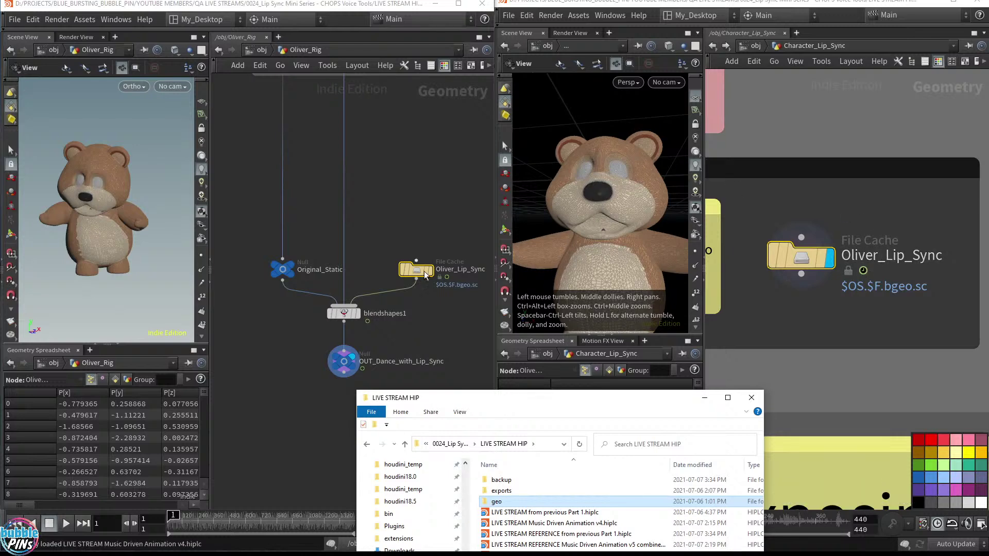
{"action": "mouse_move", "coordinate": [423, 284]}
{"action": "left_click_drag", "start_coordinate": [447, 401], "coordinate": [988, 178]}
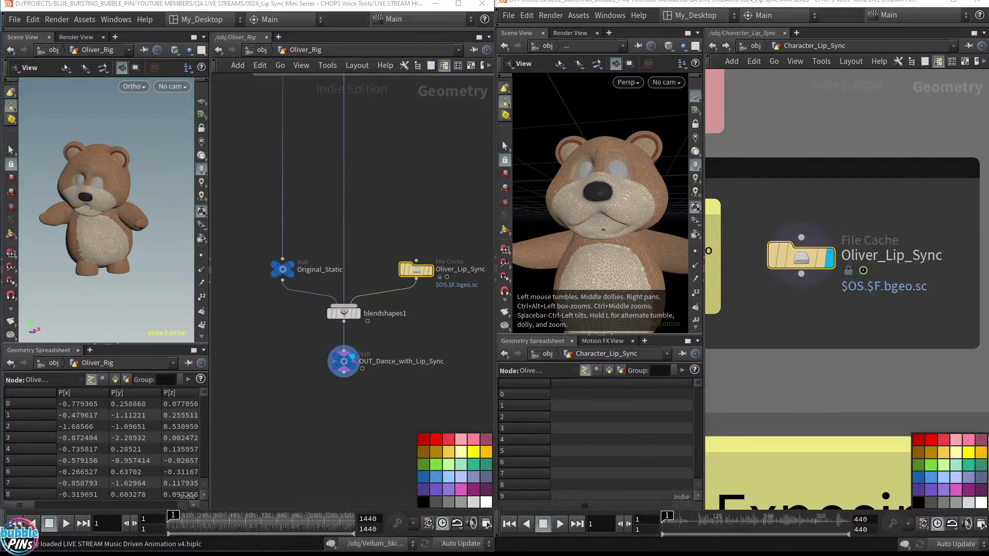
{"action": "mouse_move", "coordinate": [420, 273]}
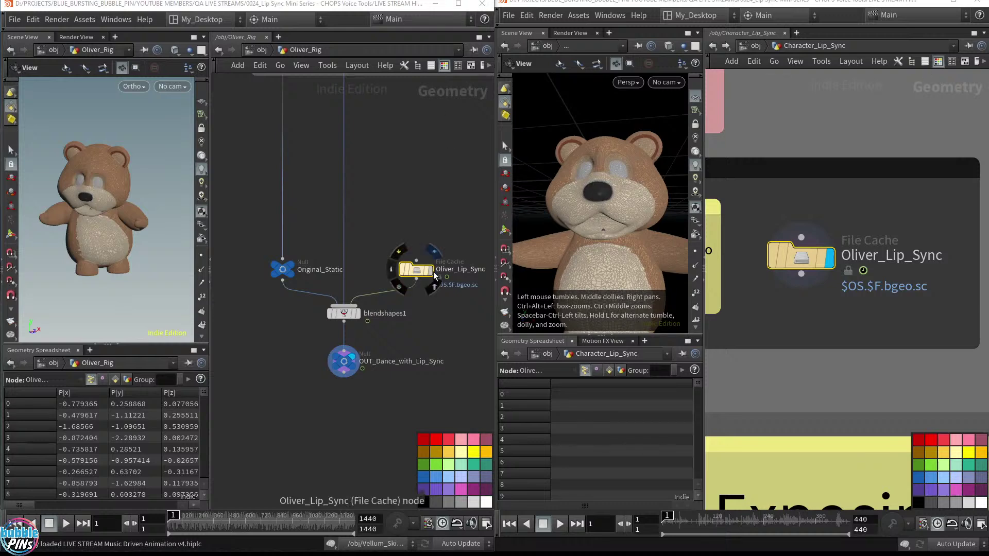
Display the Oliver_Lip_Sync cache in the Music Driven Animation scene and frame the bear's face closely from the front.
{"action": "left_click_drag", "start_coordinate": [105, 210], "coordinate": [122, 232]}
{"action": "mouse_move", "coordinate": [122, 232]}
{"action": "right_mouse_down"}
{"action": "mouse_move", "coordinate": [134, 262]}
{"action": "mouse_move", "coordinate": [109, 231]}
{"action": "right_mouse_up"}
{"action": "scroll", "coordinate": [109, 231], "scroll_direction": "up", "scroll_amount": 6}
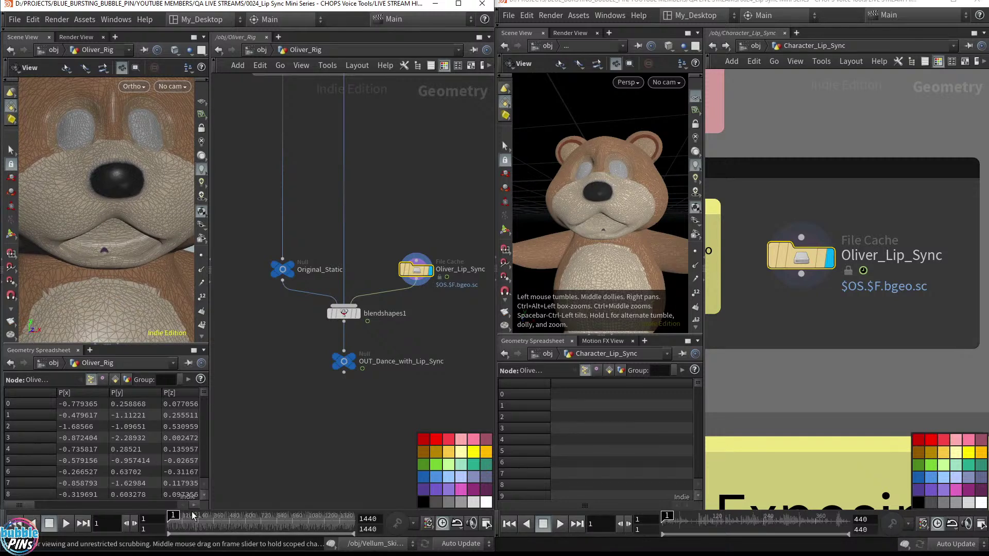
{"action": "mouse_move", "coordinate": [176, 521]}
{"action": "left_mouse_down"}
{"action": "mouse_move", "coordinate": [297, 524]}
{"action": "mouse_move", "coordinate": [173, 527]}
{"action": "left_mouse_up"}
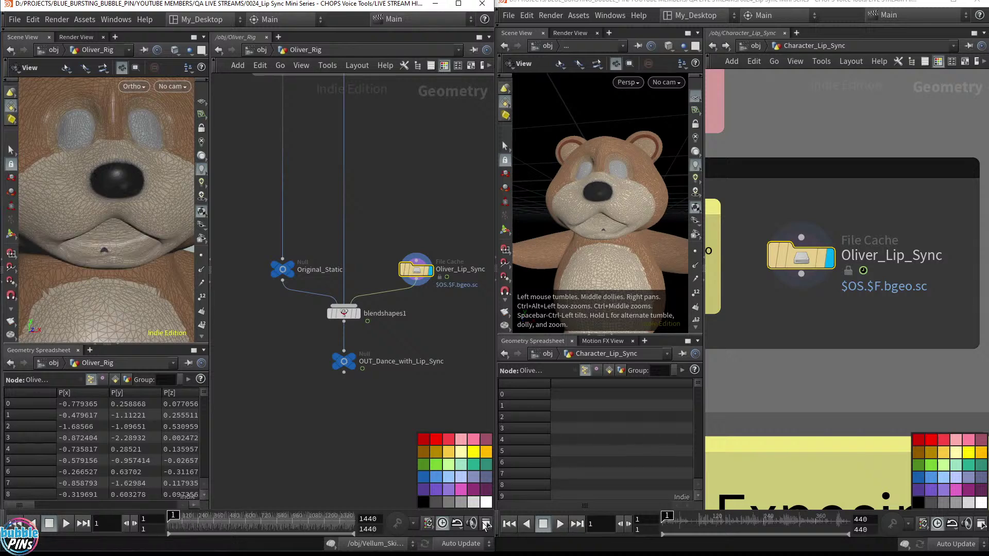
Set the dance scene's global animation end frame to 240 and scrub through the first frames of the lip sync.
{"action": "left_click", "coordinate": [487, 524]}
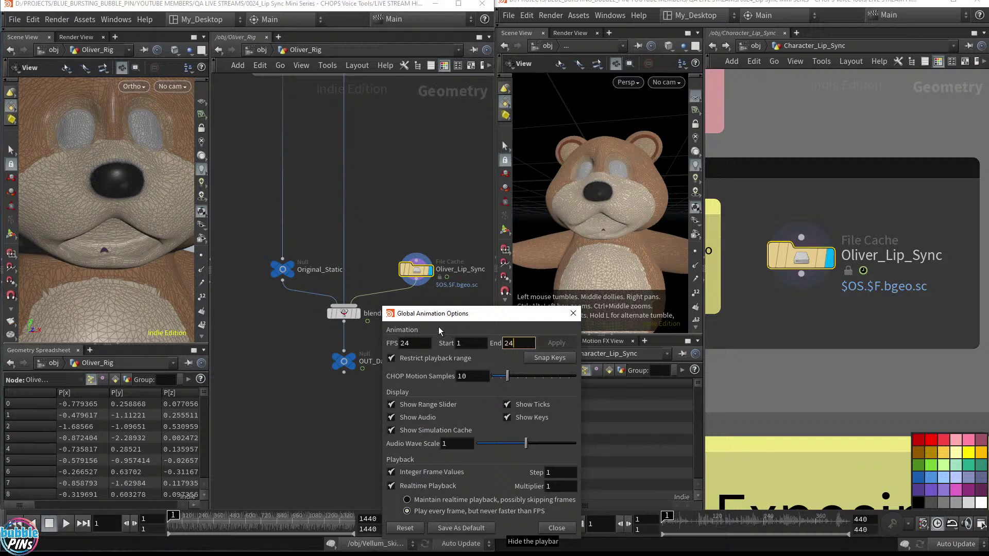
{"action": "key", "text": "Return"}
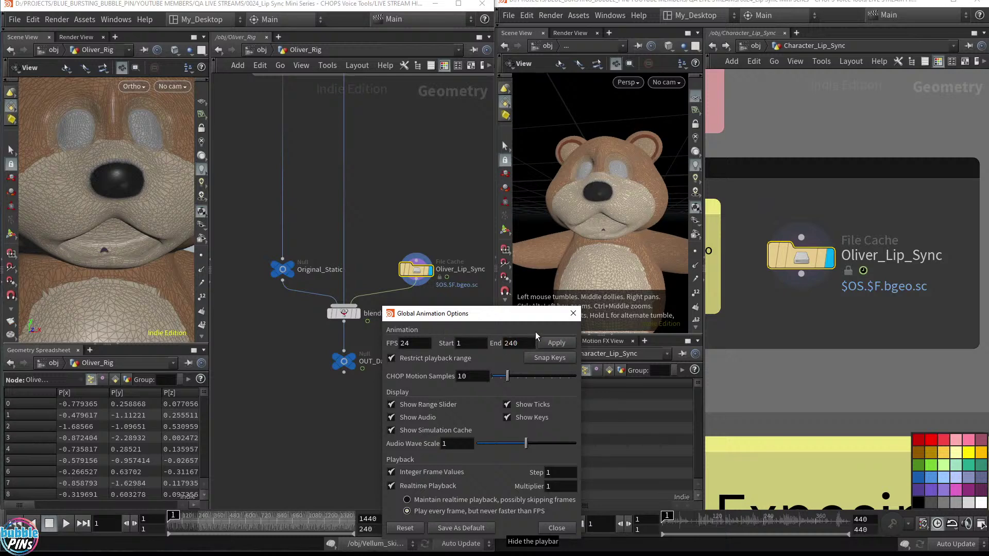
{"action": "left_click", "coordinate": [557, 343]}
{"action": "left_click", "coordinate": [556, 528]}
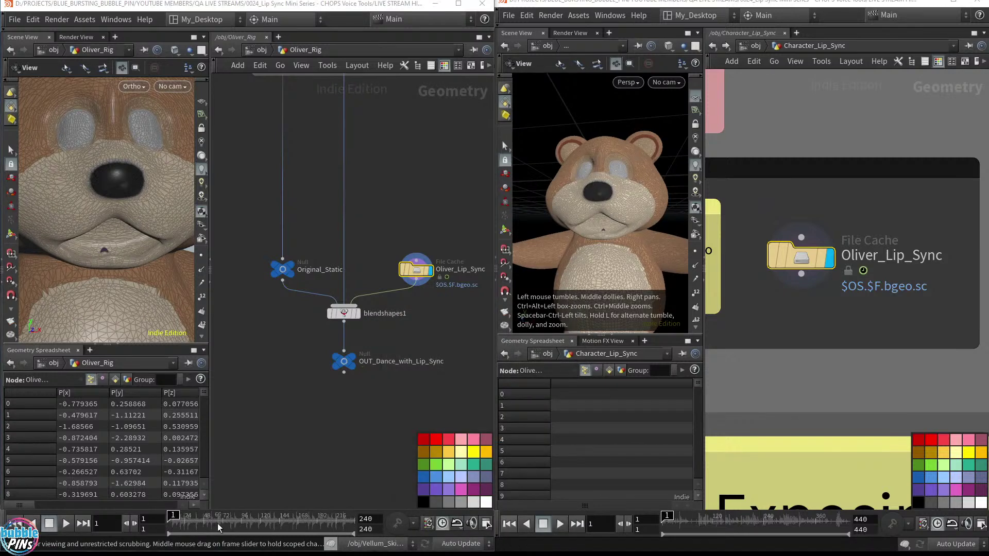
{"action": "left_click_drag", "start_coordinate": [218, 527], "coordinate": [159, 520]}
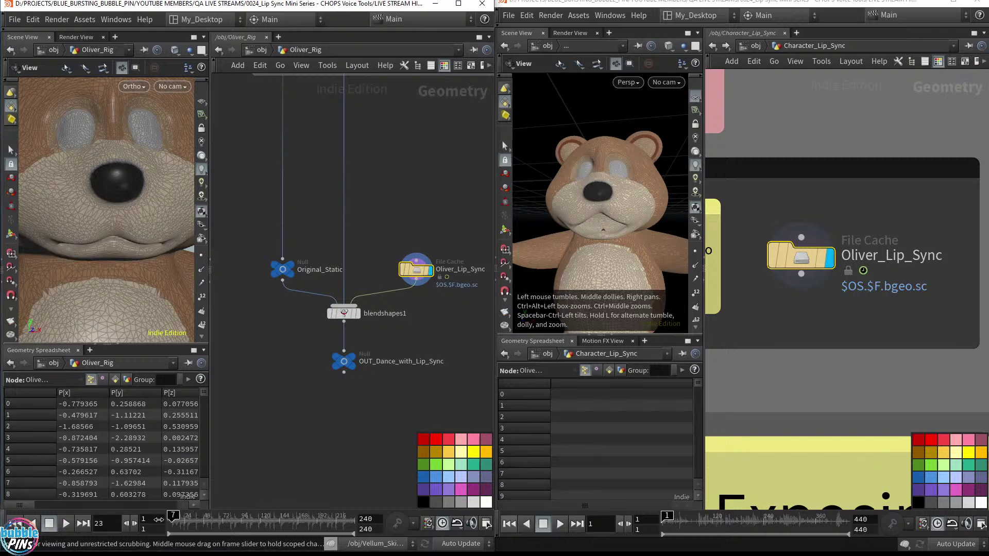
Display OUT_Animated_Teddy with the whole bear in view, play the dance animation and return to frame 1.
{"action": "mouse_move", "coordinate": [294, 267]}
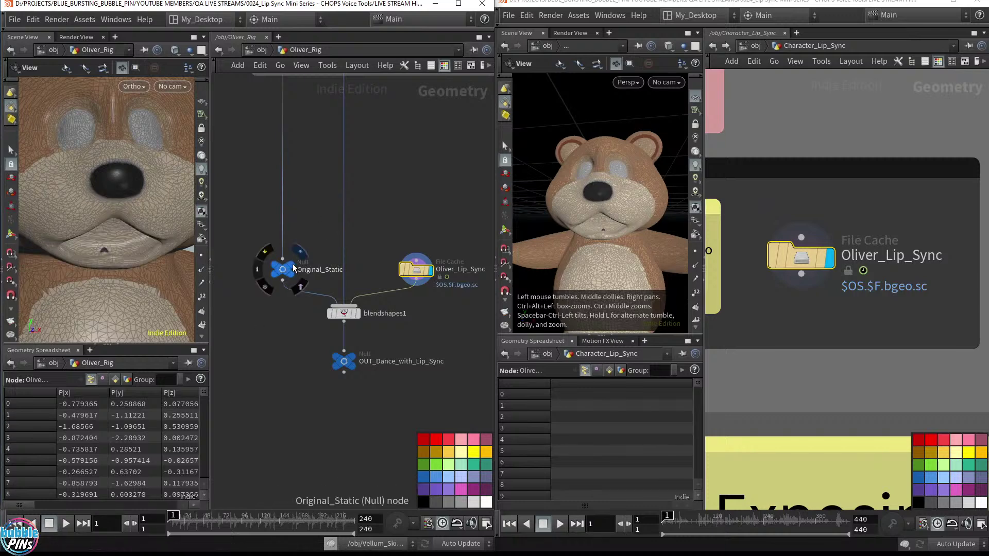
{"action": "middle_click_drag", "start_coordinate": [409, 223], "coordinate": [410, 329]}
{"action": "left_click", "coordinate": [363, 150]}
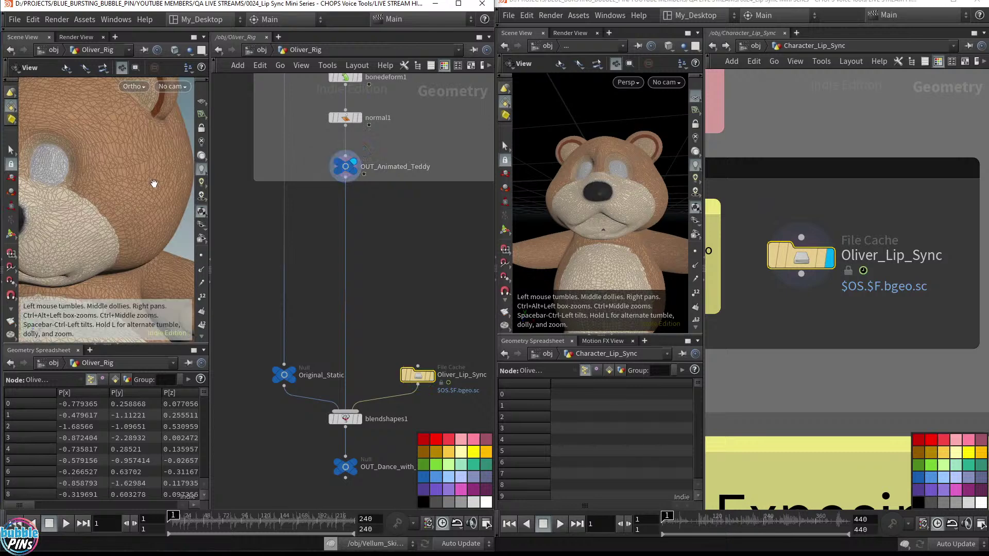
{"action": "middle_click_drag", "start_coordinate": [151, 185], "coordinate": [43, 208]}
{"action": "right_click_drag", "start_coordinate": [116, 205], "coordinate": [72, 187]}
{"action": "left_click_drag", "start_coordinate": [72, 187], "coordinate": [137, 192]}
{"action": "right_click_drag", "start_coordinate": [137, 192], "coordinate": [159, 197]}
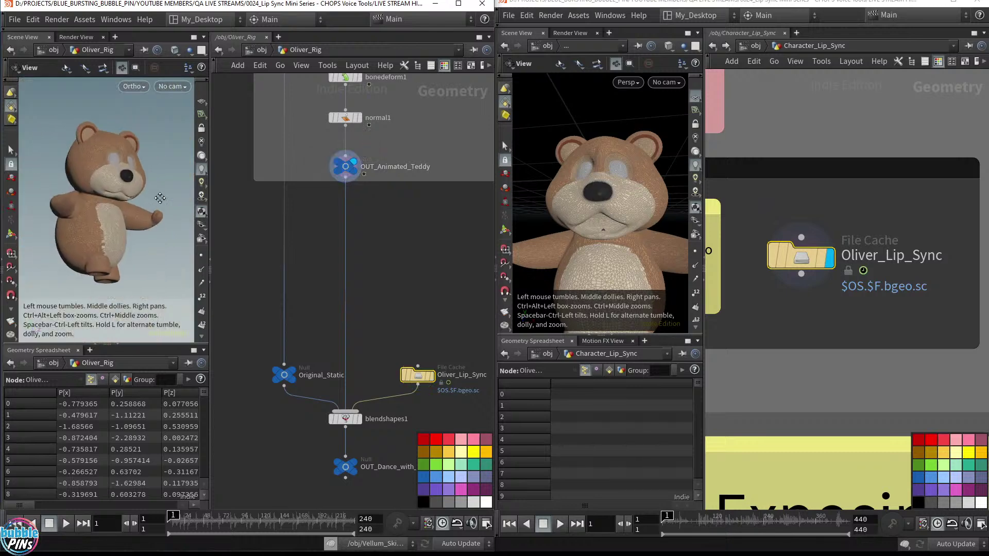
{"action": "key", "text": "Up"}
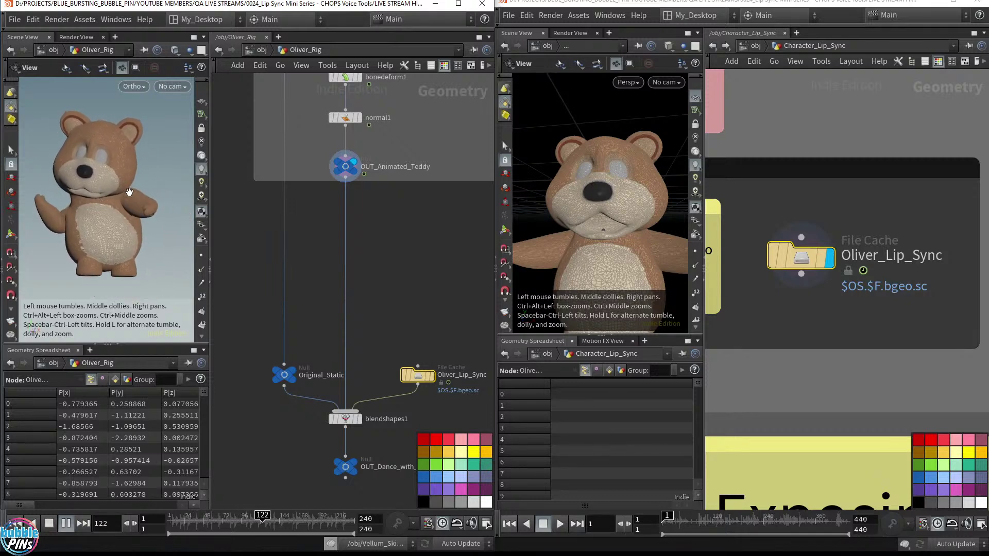
{"action": "key", "text": "ctrl+Up"}
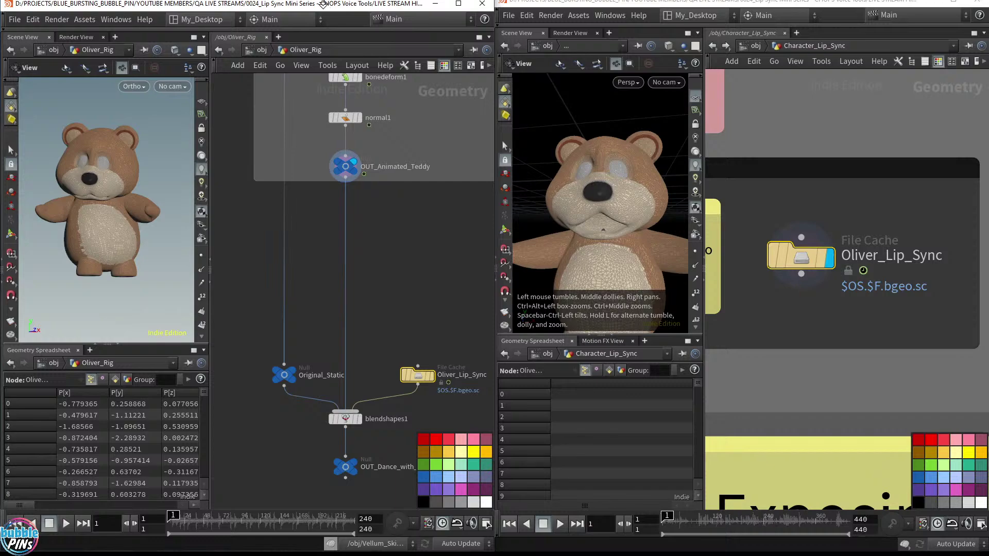
Maximize the dance scene window and select the Original Teddy Model, Teddy Skeleton and Teddy Mesh with Bone Capture Data network boxes.
{"action": "left_click_drag", "start_coordinate": [323, 4], "coordinate": [267, 54]}
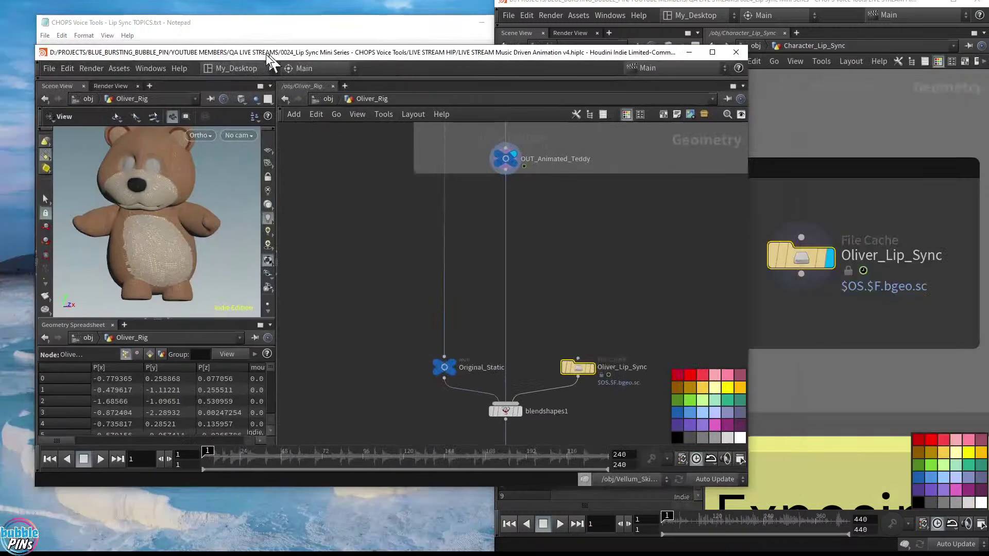
{"action": "double_click", "coordinate": [265, 55]}
{"action": "scroll", "coordinate": [509, 164], "scroll_direction": "down", "scroll_amount": 3}
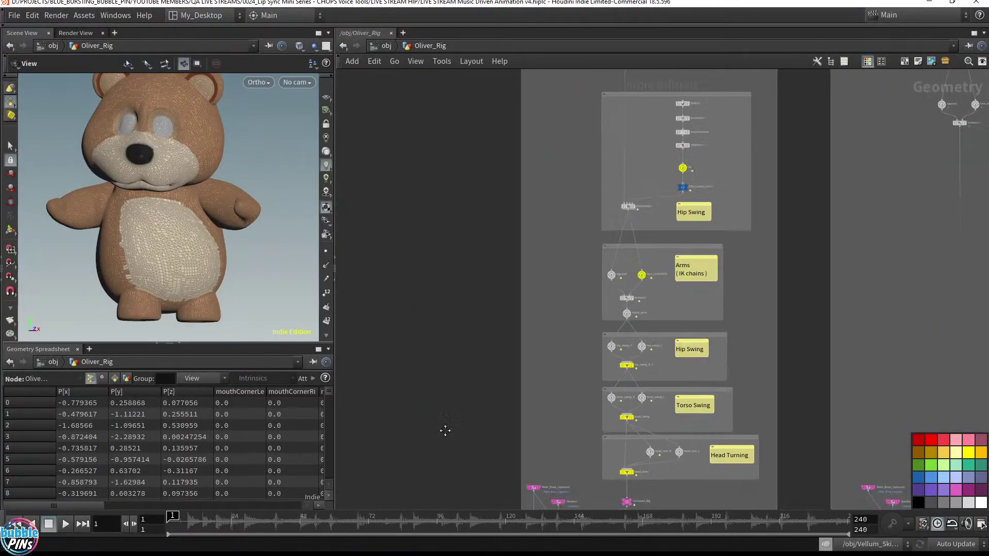
{"action": "middle_click_drag", "start_coordinate": [445, 430], "coordinate": [656, 477]}
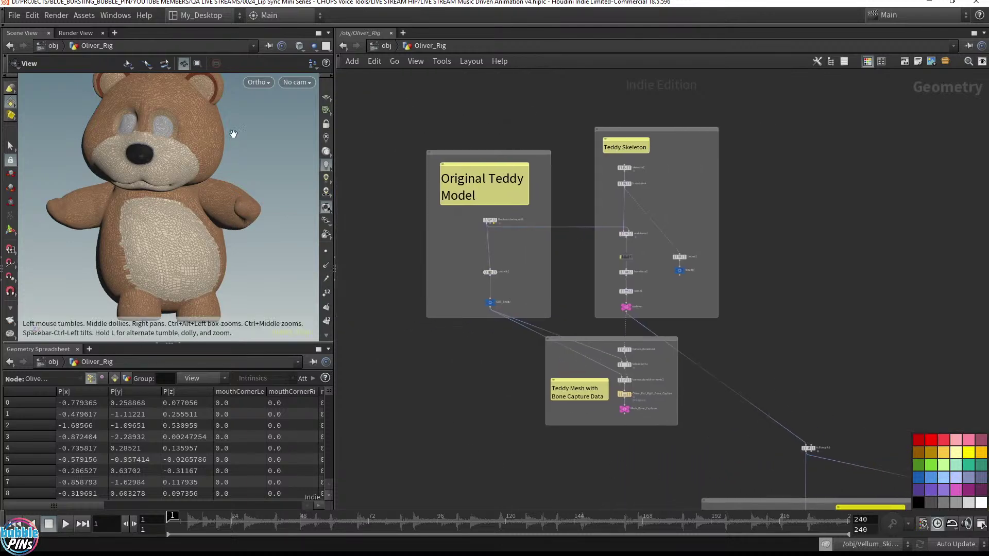
{"action": "left_click_drag", "start_coordinate": [233, 134], "coordinate": [228, 167]}
{"action": "left_click_drag", "start_coordinate": [387, 97], "coordinate": [760, 440]}
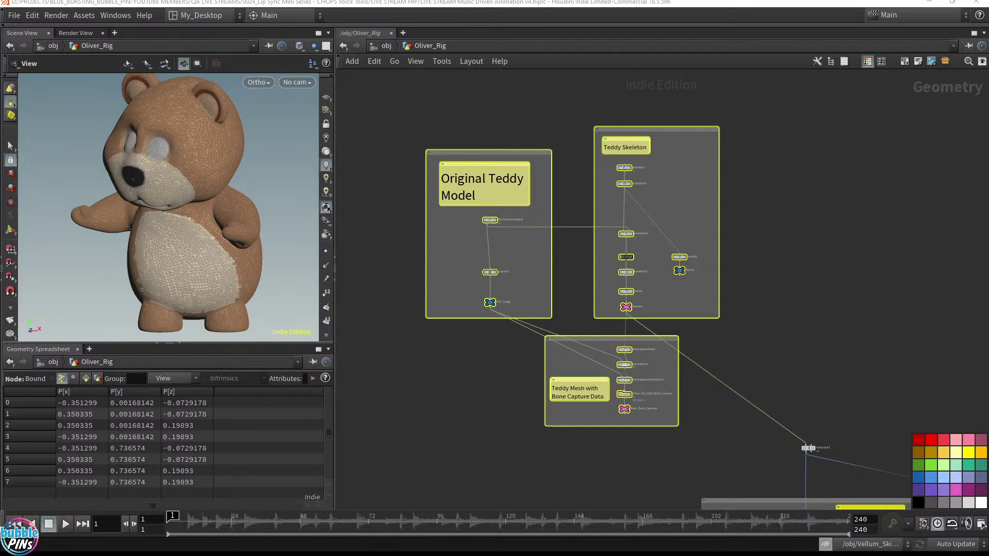
Switch to the browser, look through the Bubblepins membership page and open the Kine FX in Houdini rigging and retargeting article.
{"action": "left_click_drag", "start_coordinate": [988, 31], "coordinate": [397, 28]}
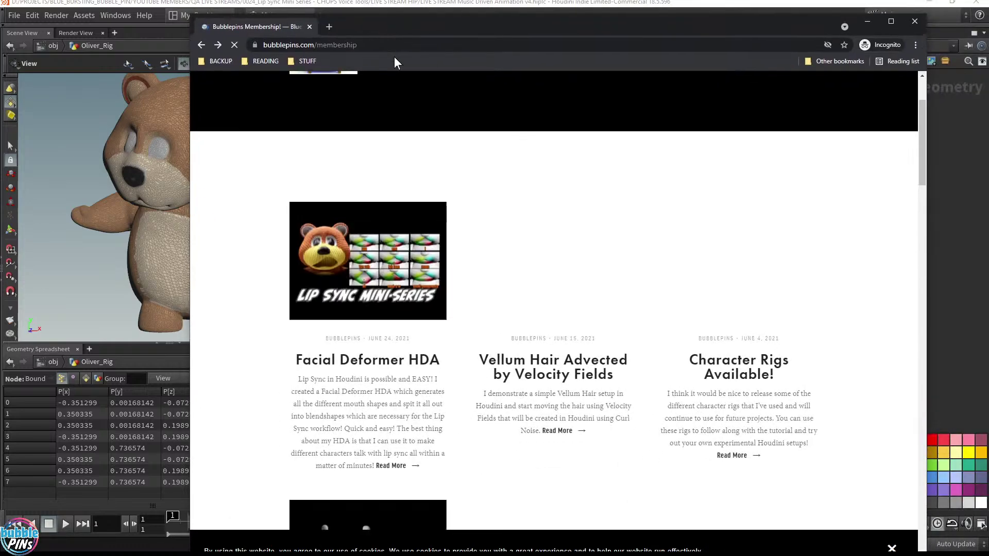
{"action": "scroll", "coordinate": [648, 291], "scroll_direction": "down", "scroll_amount": 5}
{"action": "scroll", "coordinate": [648, 292], "scroll_direction": "down", "scroll_amount": 3}
{"action": "scroll", "coordinate": [629, 220], "scroll_direction": "down", "scroll_amount": 8}
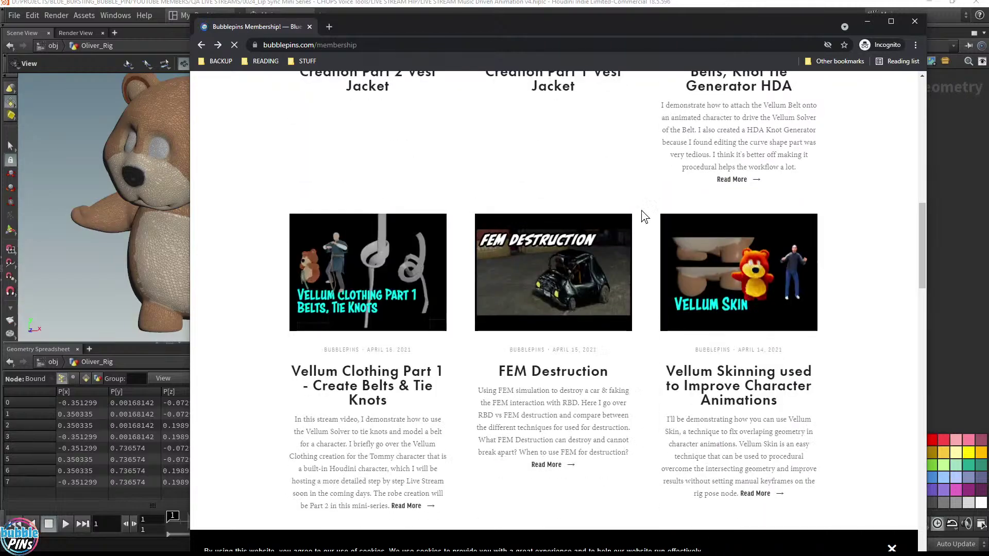
{"action": "scroll", "coordinate": [496, 226], "scroll_direction": "down", "scroll_amount": 6}
{"action": "scroll", "coordinate": [745, 315], "scroll_direction": "down", "scroll_amount": 6}
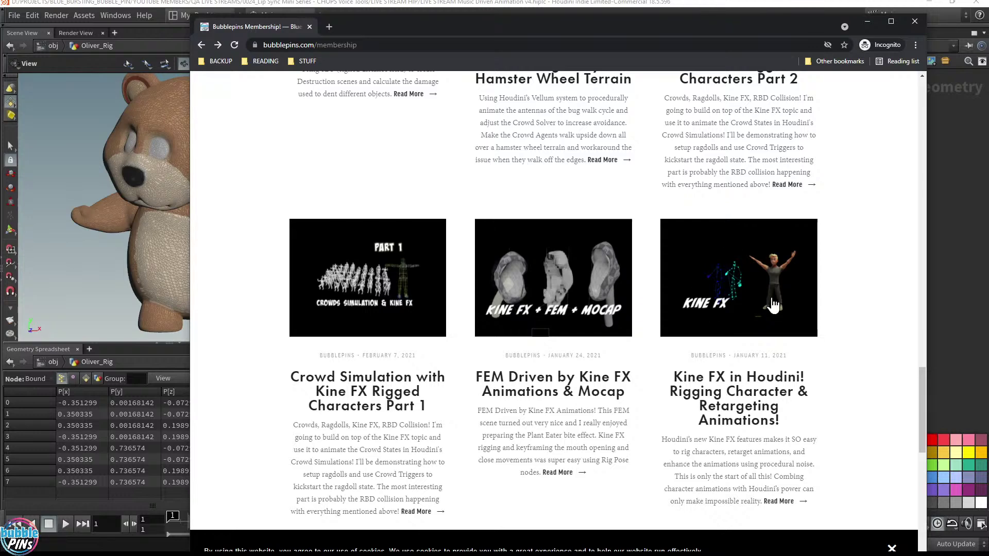
{"action": "left_click", "coordinate": [731, 401]}
{"action": "scroll", "coordinate": [761, 309], "scroll_direction": "down", "scroll_amount": 5}
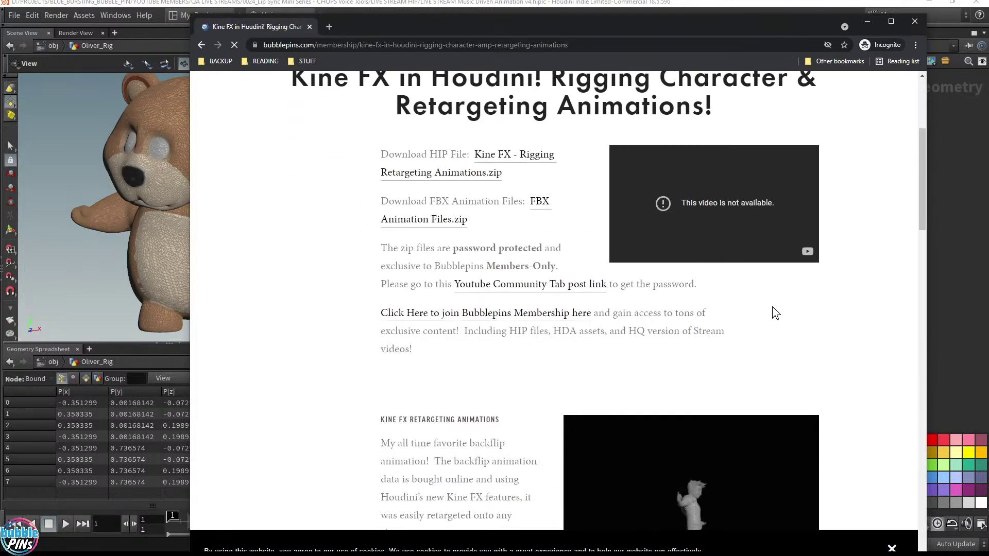
Try to open the article's embedded video on YouTube, close that page and return to the Kine FX entries on the membership page.
{"action": "left_click_drag", "start_coordinate": [692, 203], "coordinate": [808, 208]}
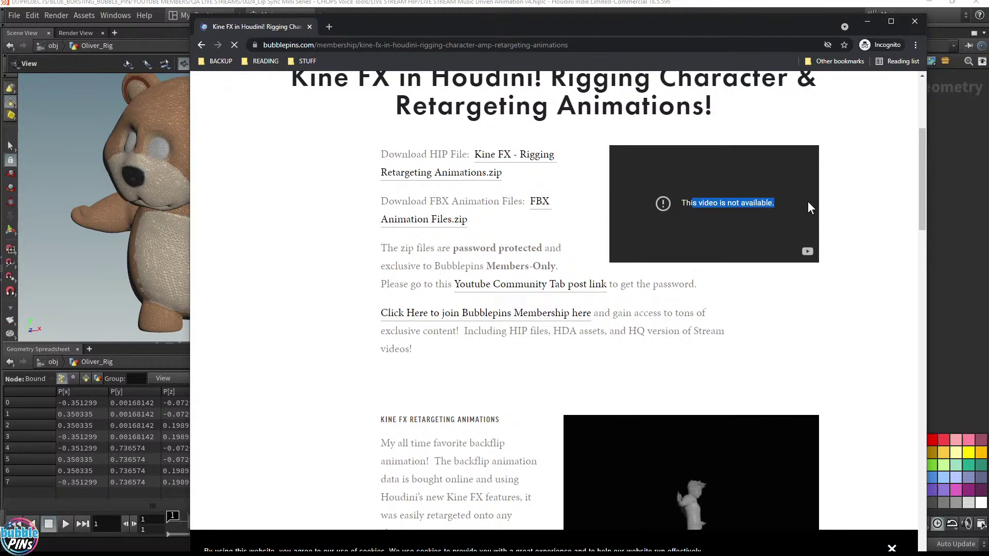
{"action": "left_click", "coordinate": [807, 254]}
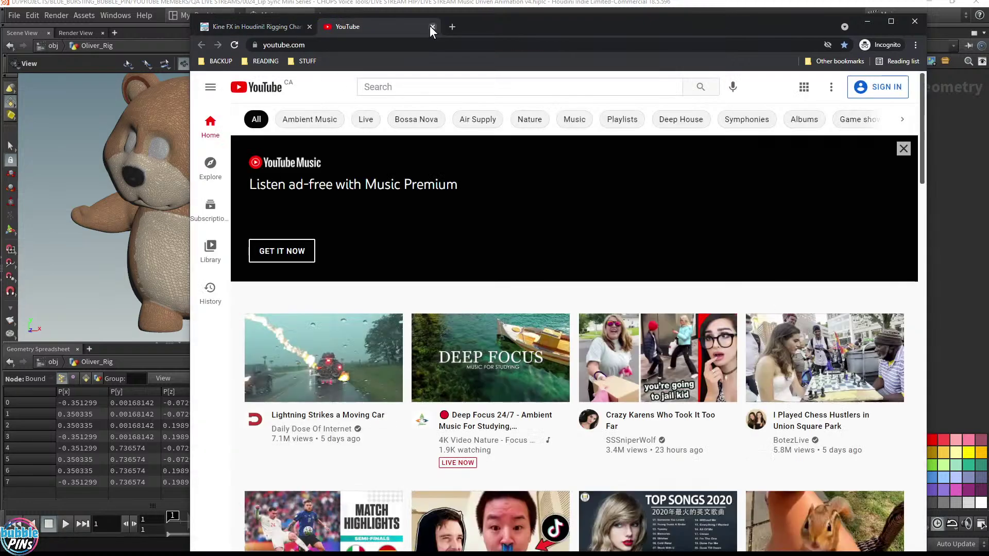
{"action": "left_click", "coordinate": [433, 27]}
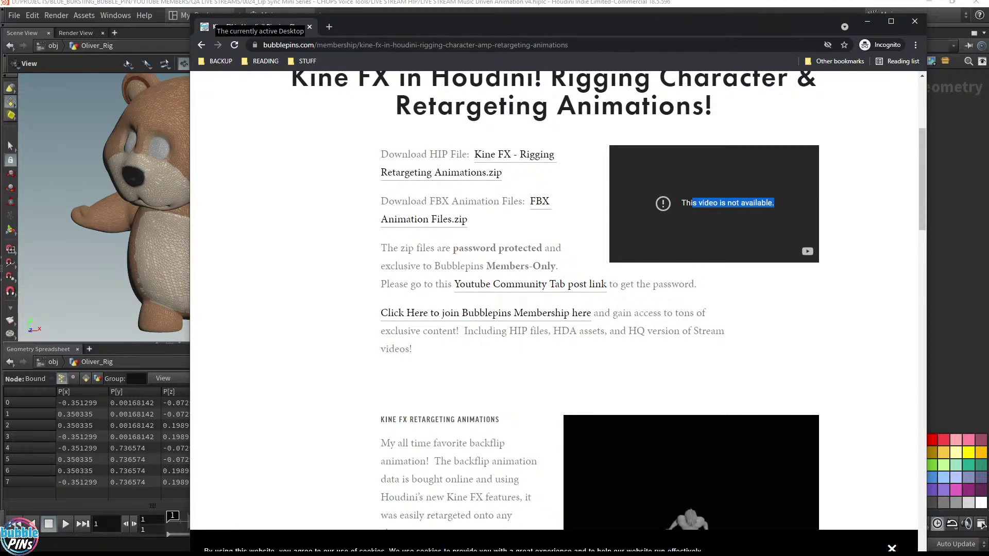
{"action": "left_click", "coordinate": [200, 45]}
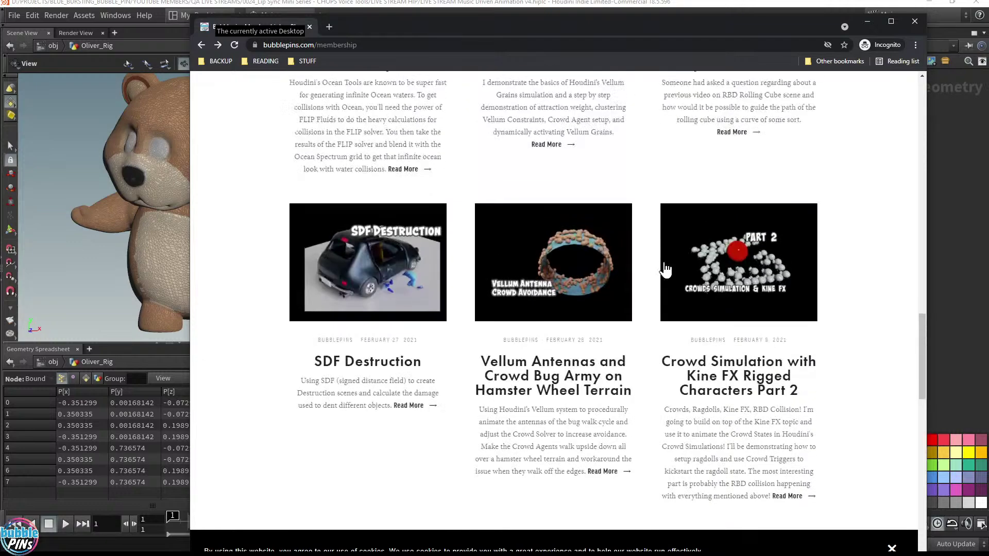
{"action": "scroll", "coordinate": [664, 264], "scroll_direction": "down", "scroll_amount": 1}
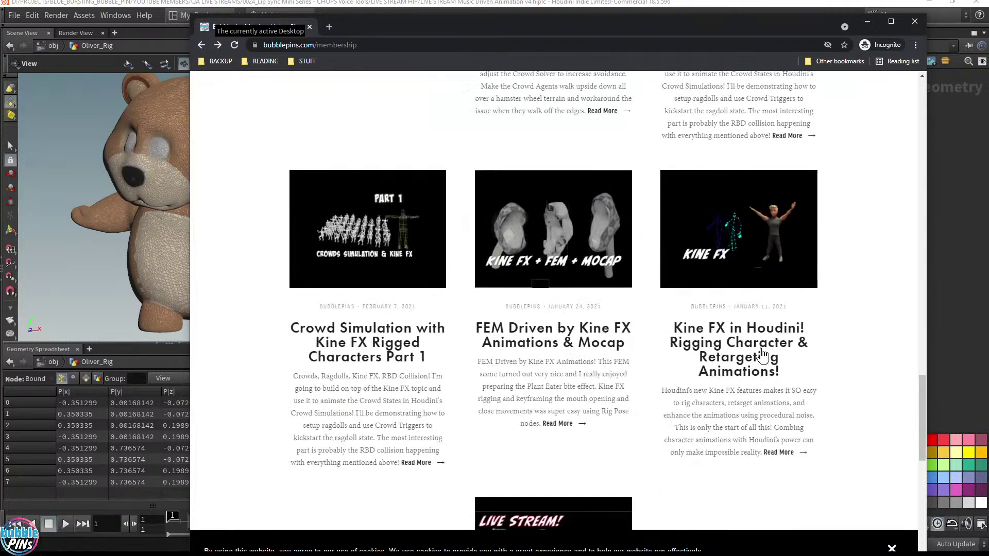
Open youtube.com/c/bubblepins in a new browser tab and search the channel for kinefx.
{"action": "left_click", "coordinate": [333, 26]}
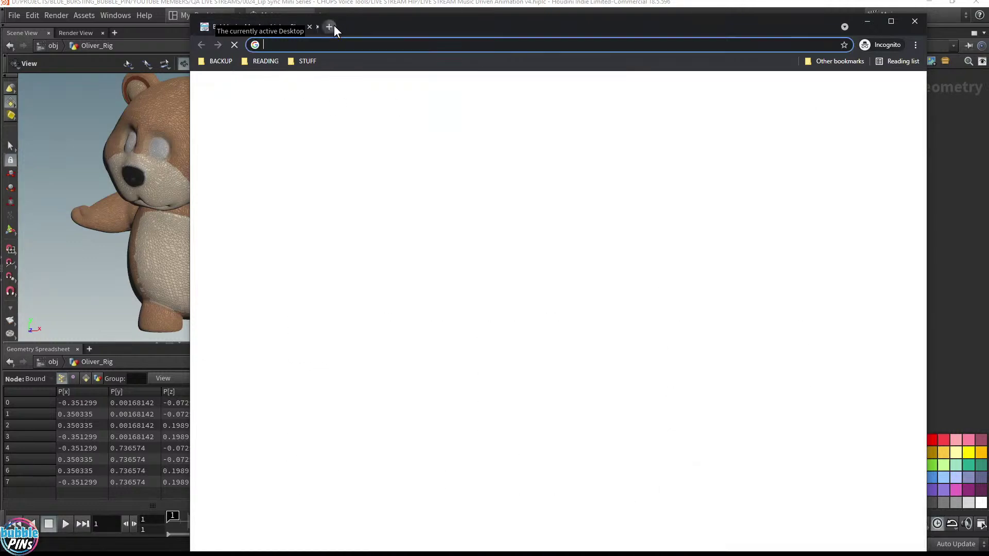
{"action": "type", "text": "yout"}
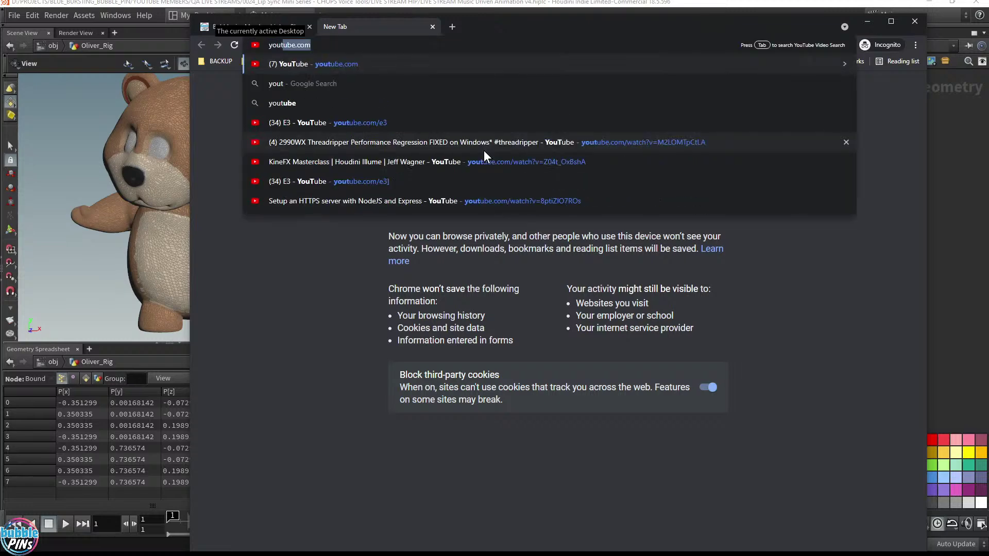
{"action": "type", "text": "ube.com/c/bubblepi"}
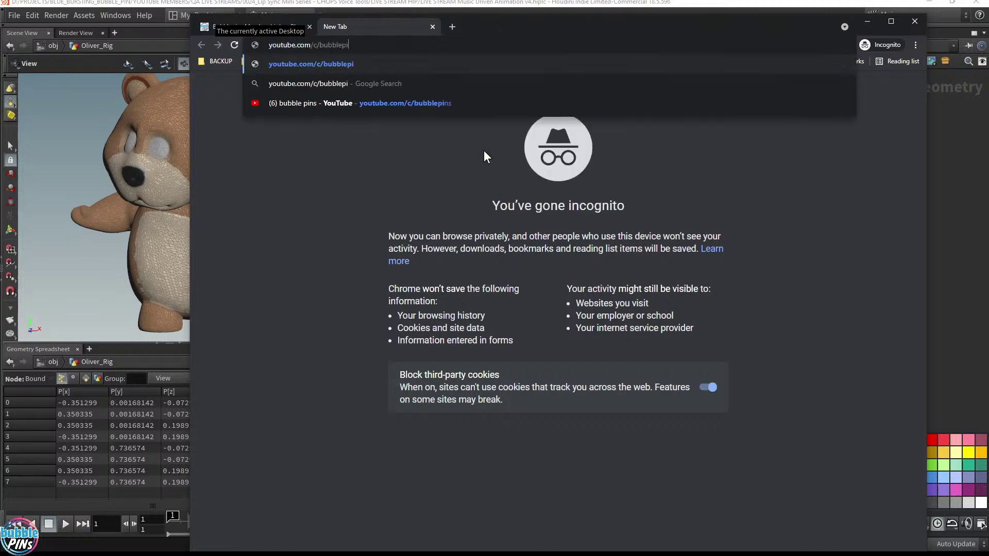
{"action": "key", "text": "Return"}
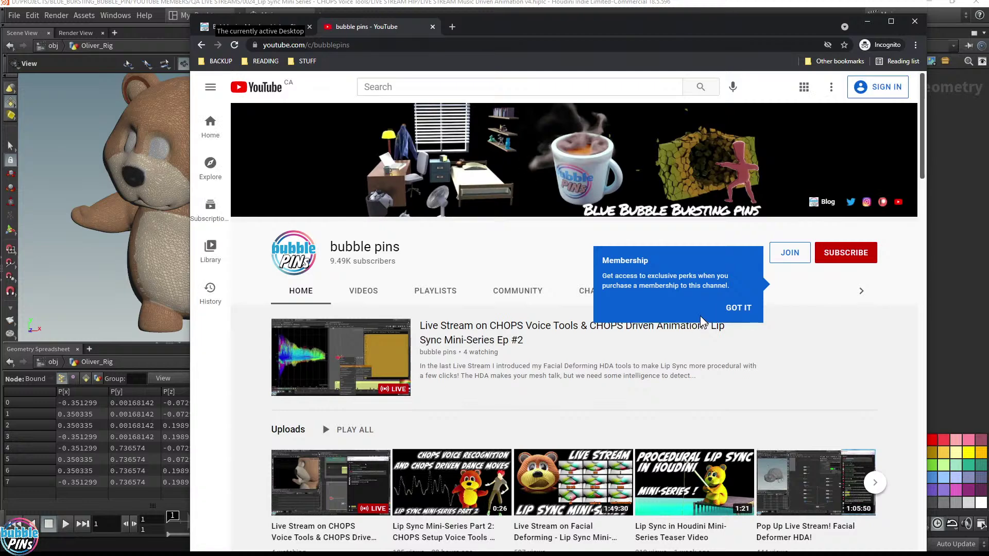
{"action": "left_click", "coordinate": [739, 308]}
{"action": "left_click", "coordinate": [730, 291]}
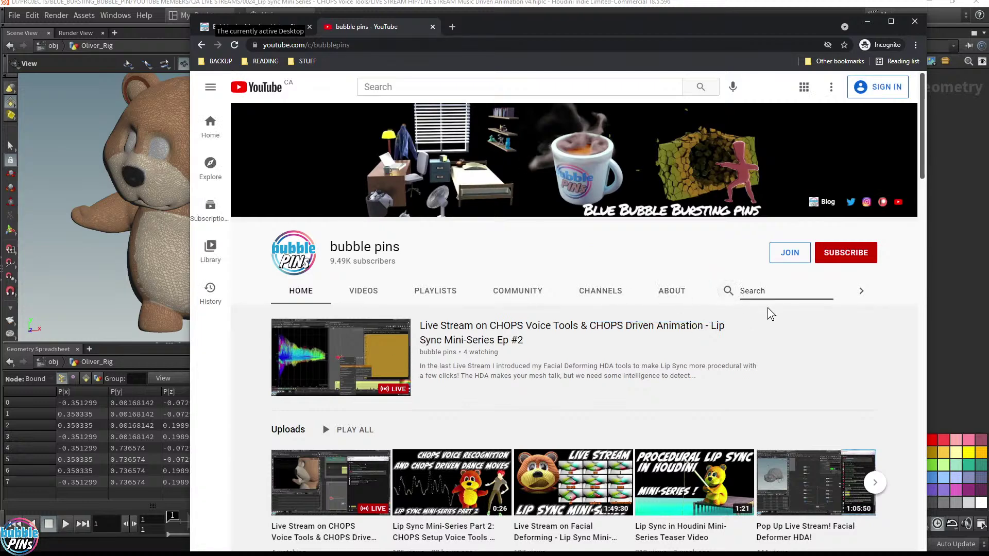
{"action": "type", "text": "kinefx"}
{"action": "key", "text": "Return"}
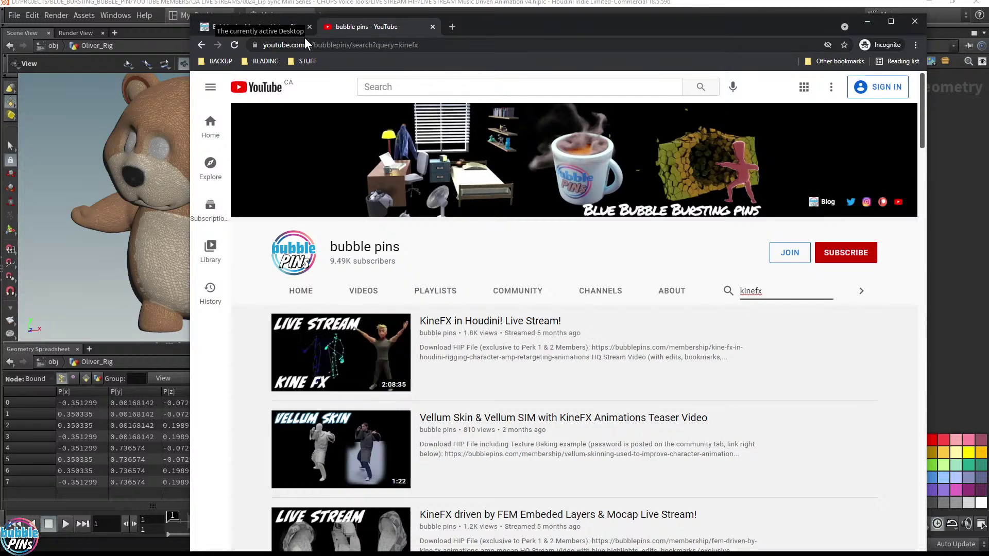
Return to the membership page tab, move the browser off the Houdini window and reselect the three teddy model, skeleton and mesh boxes.
{"action": "left_click", "coordinate": [289, 27]}
{"action": "left_click_drag", "start_coordinate": [463, 20], "coordinate": [988, 65]}
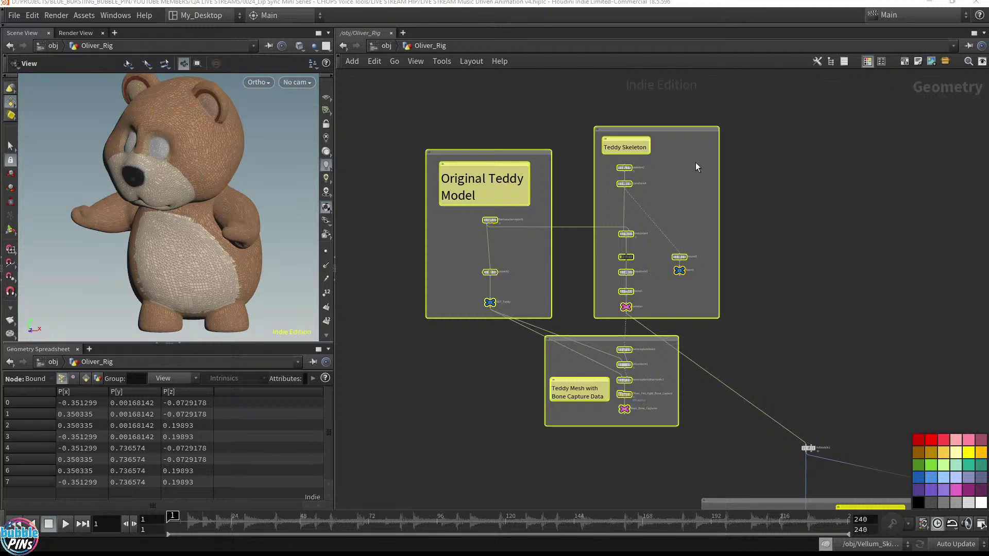
{"action": "left_click_drag", "start_coordinate": [392, 100], "coordinate": [749, 458]}
Display the fullbodyik1 node above the CHOPS 1 box and examine the teddy skeleton in the viewport.
{"action": "left_click_drag", "start_coordinate": [157, 256], "coordinate": [163, 218]}
{"action": "middle_click_drag", "start_coordinate": [843, 381], "coordinate": [719, 253]}
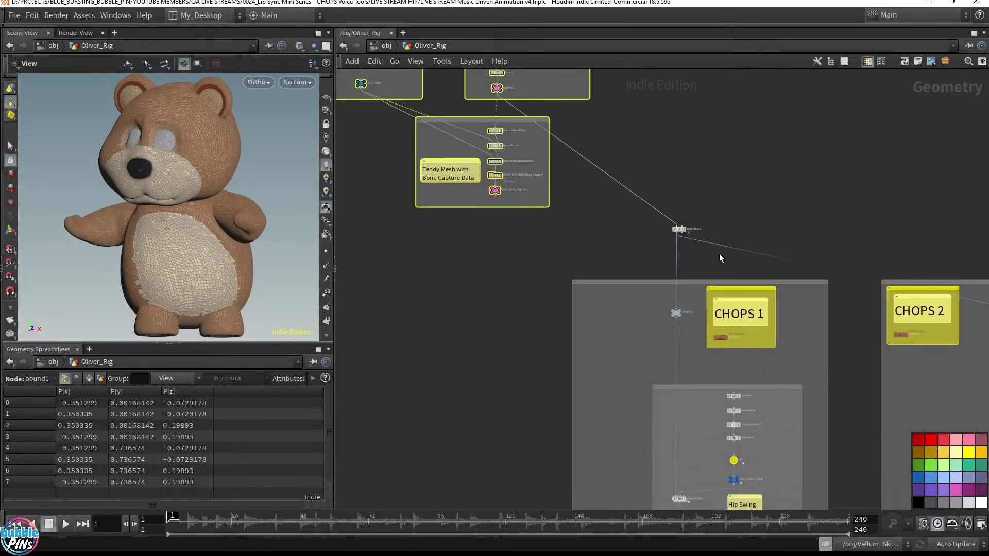
{"action": "scroll", "coordinate": [719, 255], "scroll_direction": "up", "scroll_amount": 5}
{"action": "mouse_move", "coordinate": [616, 185]}
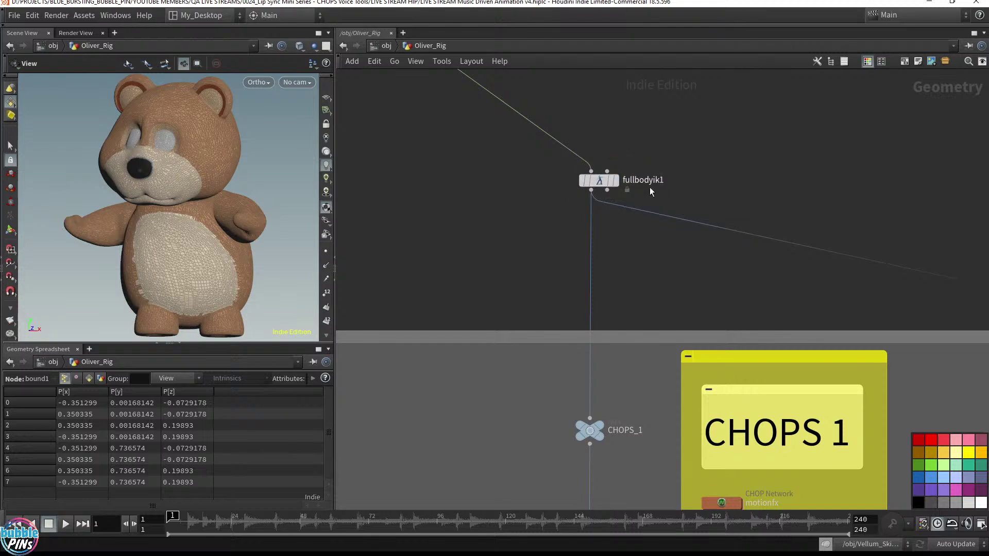
{"action": "left_click", "coordinate": [618, 182]}
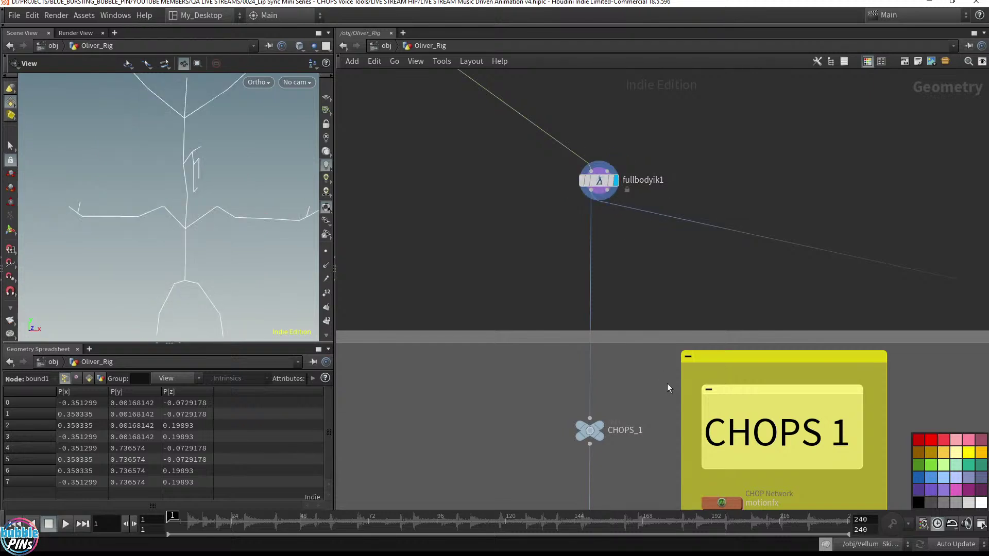
{"action": "left_click_drag", "start_coordinate": [216, 191], "coordinate": [205, 172]}
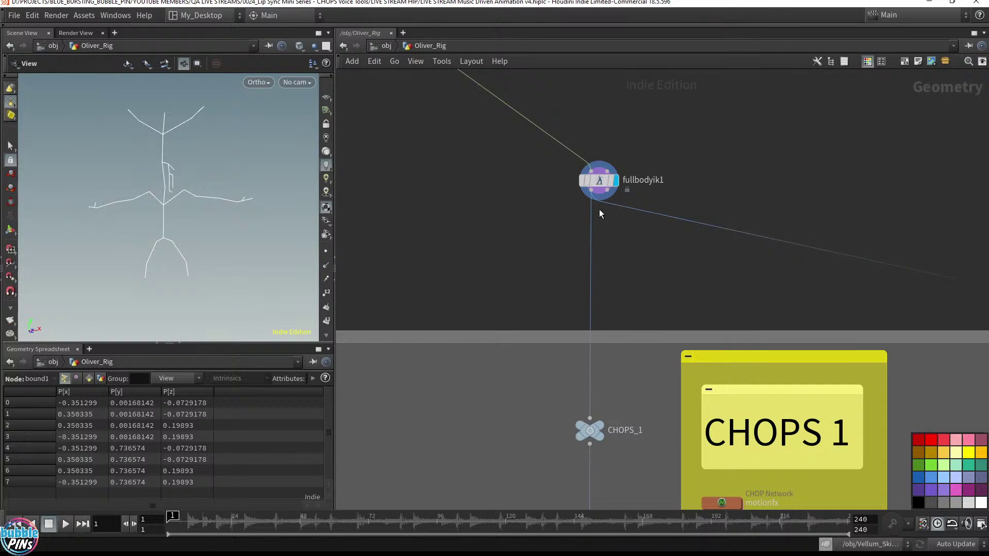
Add a Rig Pose node fed by the output of fullbodyik1 and display it.
{"action": "left_click", "coordinate": [592, 196]}
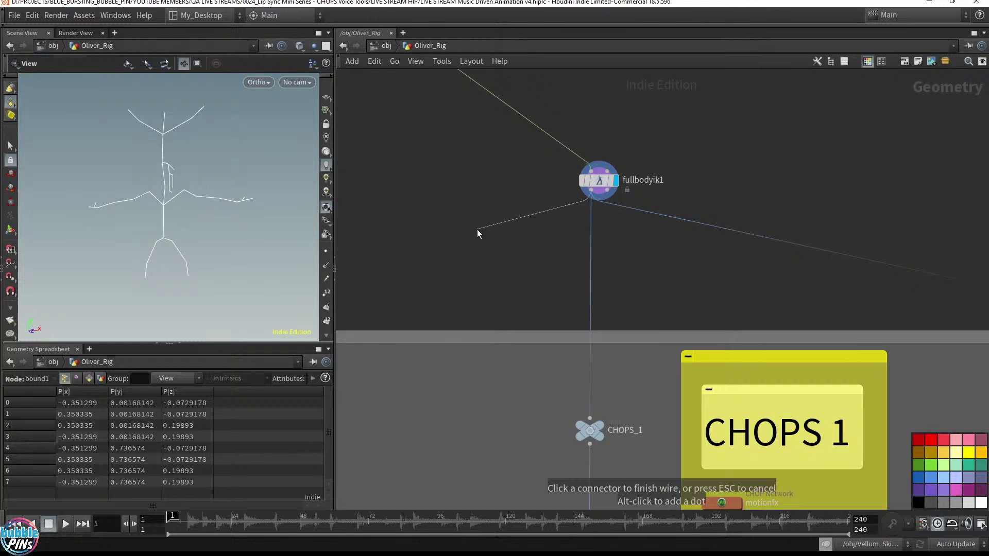
{"action": "key", "text": "Tab"}
{"action": "type", "text": "rig pose"}
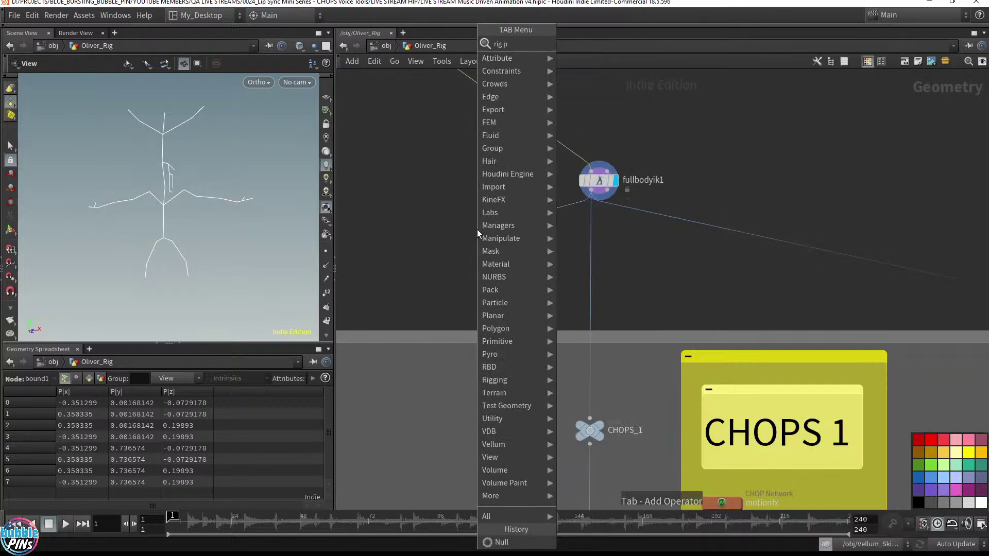
{"action": "key", "text": "Return"}
{"action": "left_click", "coordinate": [477, 230]}
{"action": "left_click_drag", "start_coordinate": [479, 233], "coordinate": [479, 241]}
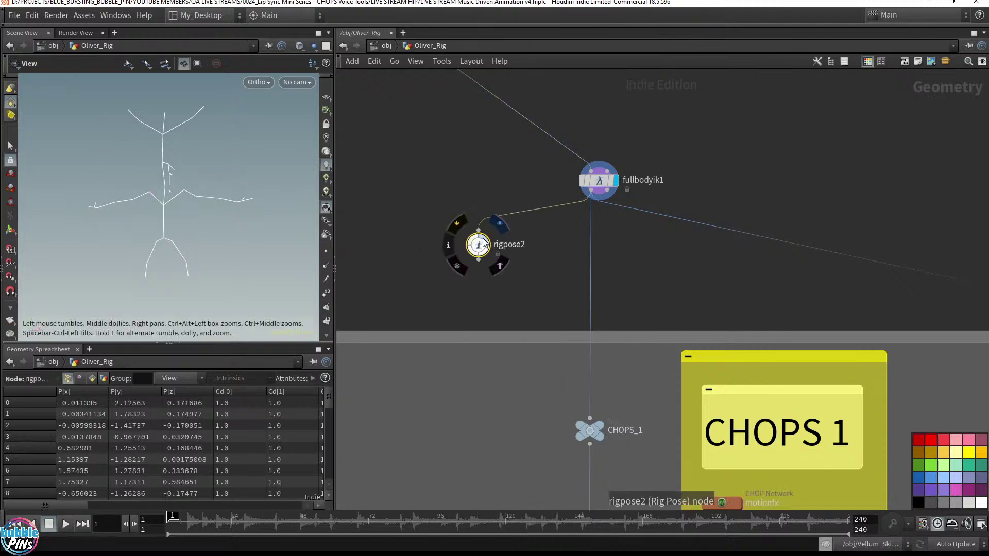
{"action": "left_click", "coordinate": [499, 223]}
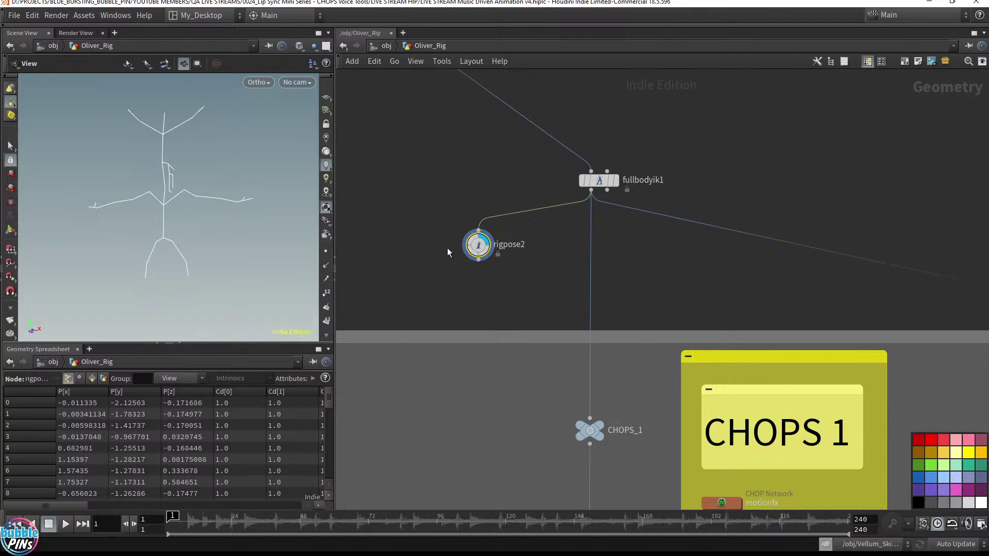
Activate the rigpose2 joint handles and rotate the Shoulder_L joint to raise the bear's arm.
{"action": "left_click_drag", "start_coordinate": [424, 206], "coordinate": [525, 309]}
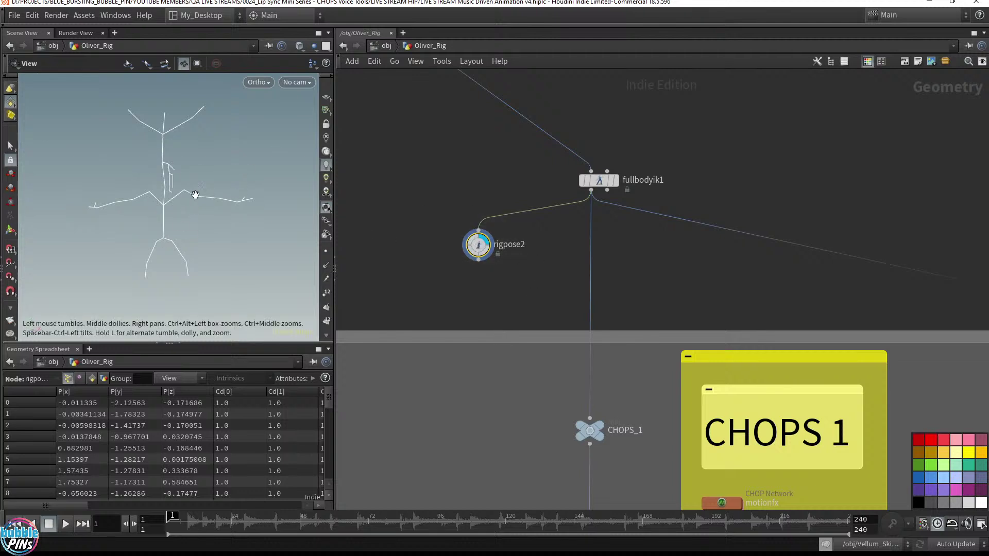
{"action": "key", "text": "Return"}
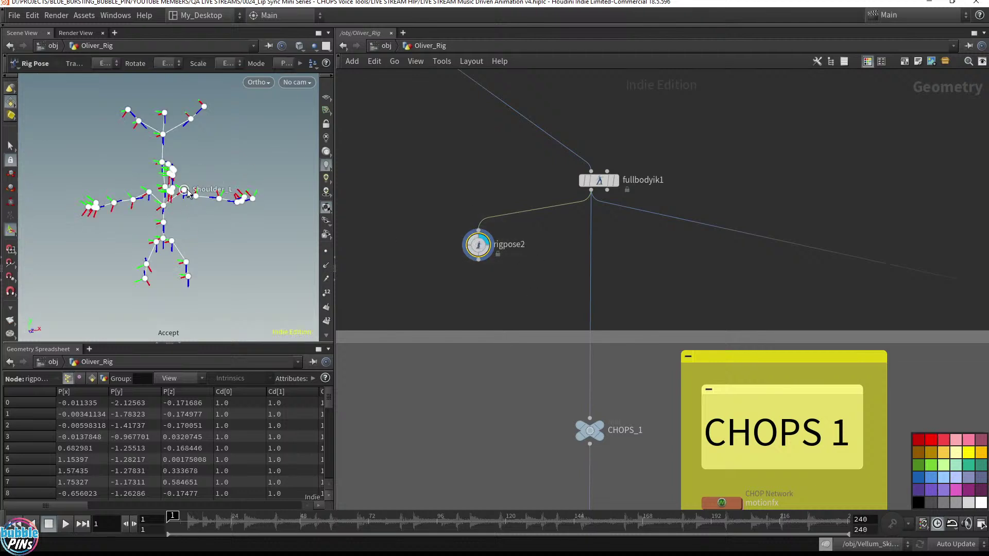
{"action": "left_click_drag", "start_coordinate": [237, 203], "coordinate": [247, 200], "text": "alt"}
{"action": "right_click_drag", "start_coordinate": [247, 200], "coordinate": [265, 159], "text": "alt"}
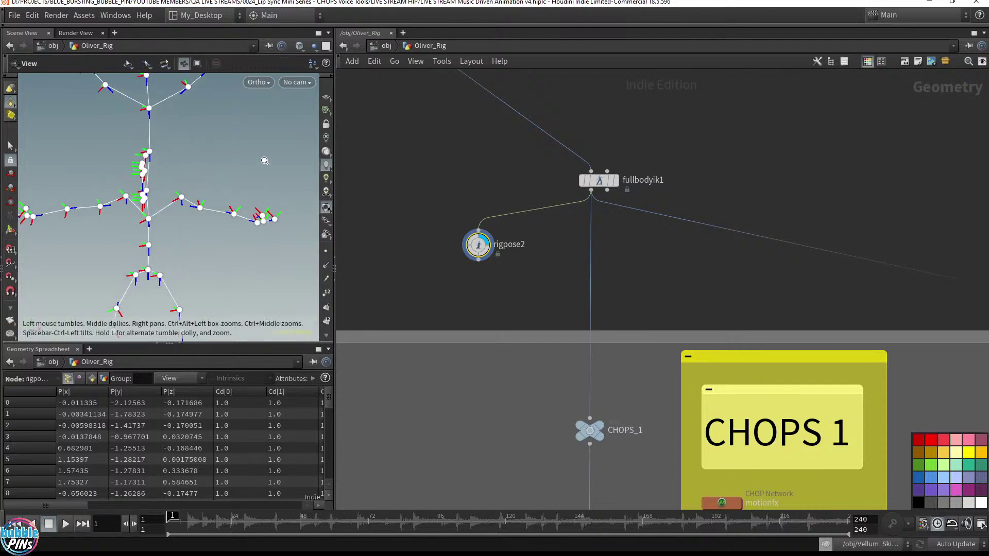
{"action": "left_click_drag", "start_coordinate": [264, 159], "coordinate": [202, 220], "text": "alt"}
{"action": "left_click", "coordinate": [188, 194]}
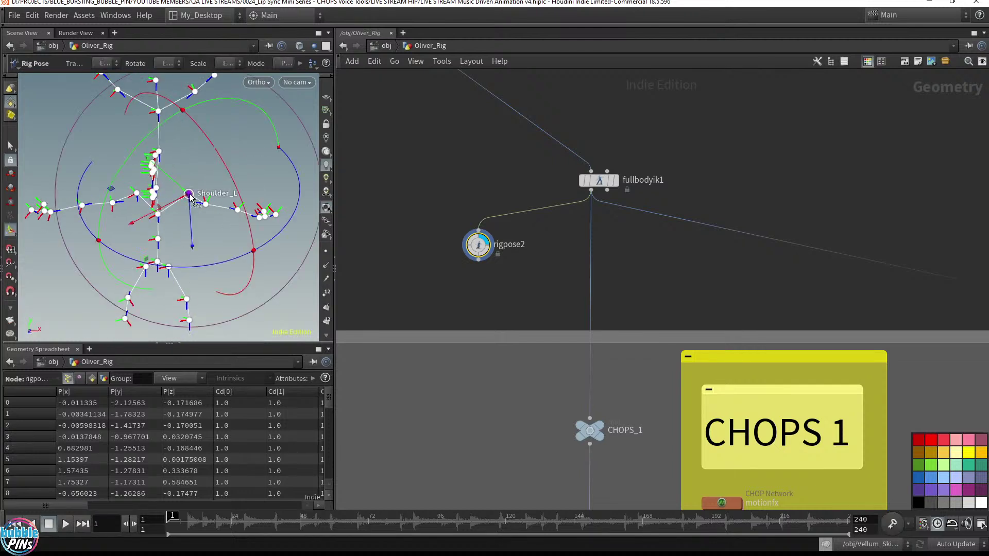
{"action": "left_click_drag", "start_coordinate": [235, 145], "coordinate": [149, 61]}
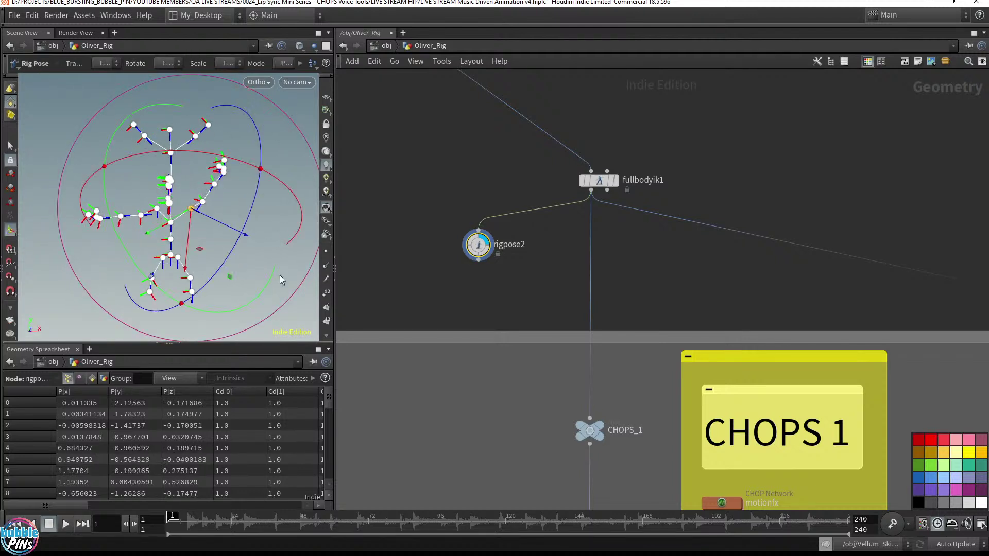
Look over the network from rigpose2 through the CHOPS 1 box down to the lip sync output.
{"action": "scroll", "coordinate": [410, 293], "scroll_direction": "down", "scroll_amount": 3}
{"action": "middle_click_drag", "start_coordinate": [411, 290], "coordinate": [584, 140]}
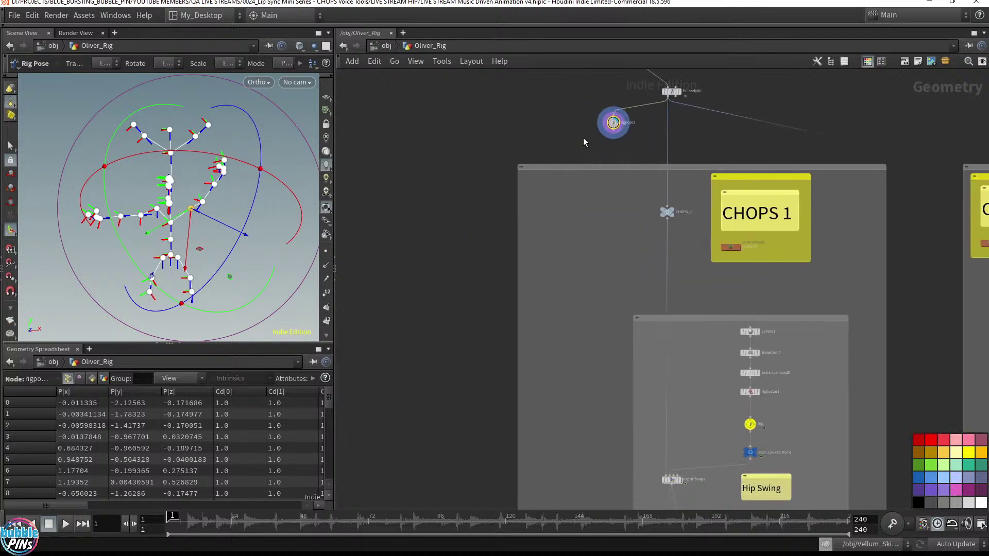
{"action": "middle_click_drag", "start_coordinate": [561, 284], "coordinate": [550, 415]}
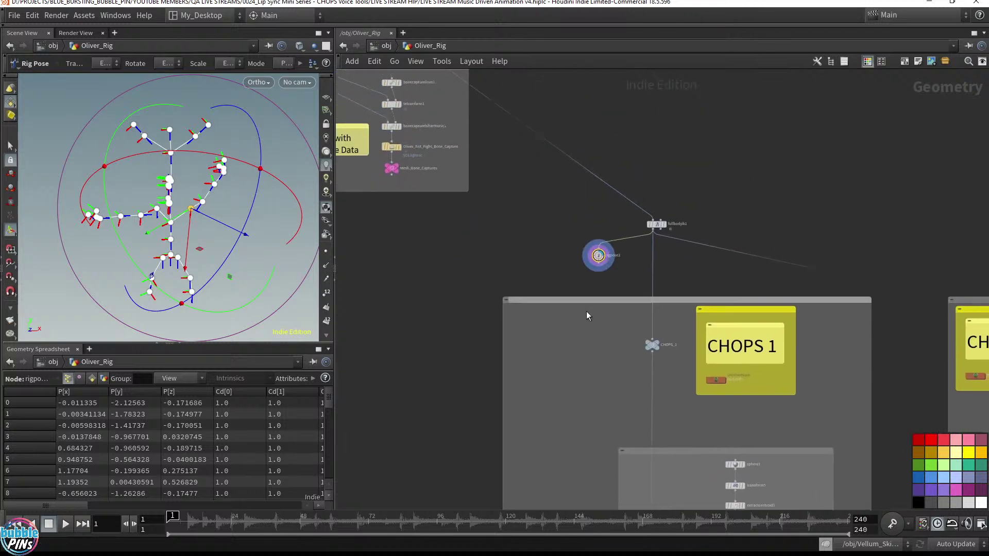
{"action": "middle_click_drag", "start_coordinate": [587, 316], "coordinate": [561, 15]}
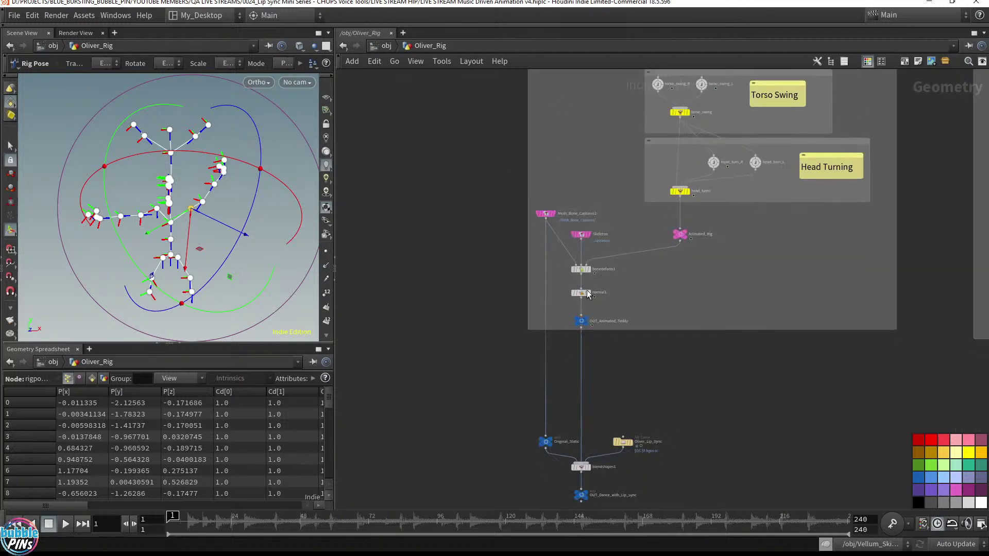
{"action": "middle_click_drag", "start_coordinate": [515, 72], "coordinate": [480, 412]}
{"action": "middle_click_drag", "start_coordinate": [474, 185], "coordinate": [479, 415]}
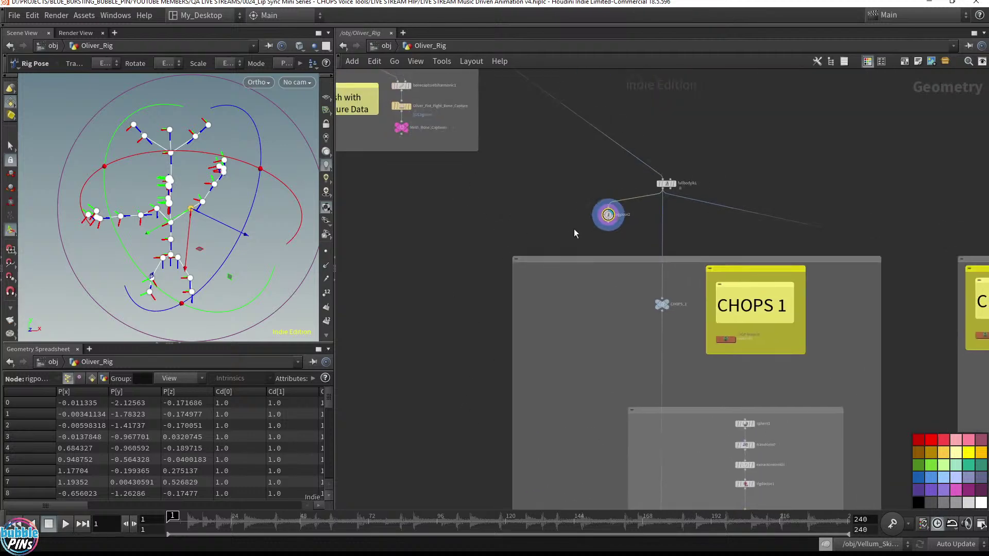
Add a Bone Deform node beside rigpose2 and connect Mesh_Bone_Captures to its geometry input.
{"action": "middle_click_drag", "start_coordinate": [575, 233], "coordinate": [643, 386]}
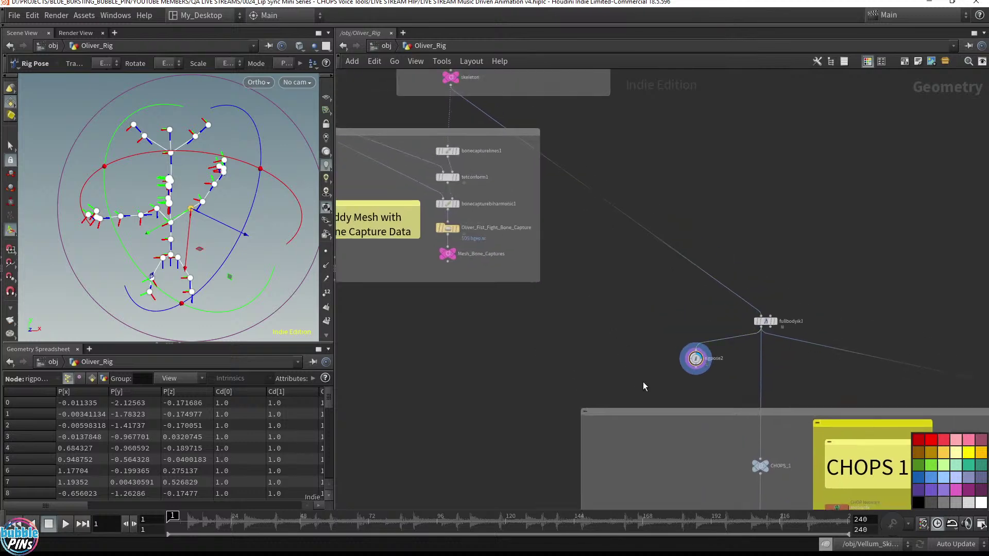
{"action": "key", "text": "Tab"}
{"action": "type", "text": "bone de"}
{"action": "key", "text": "Return"}
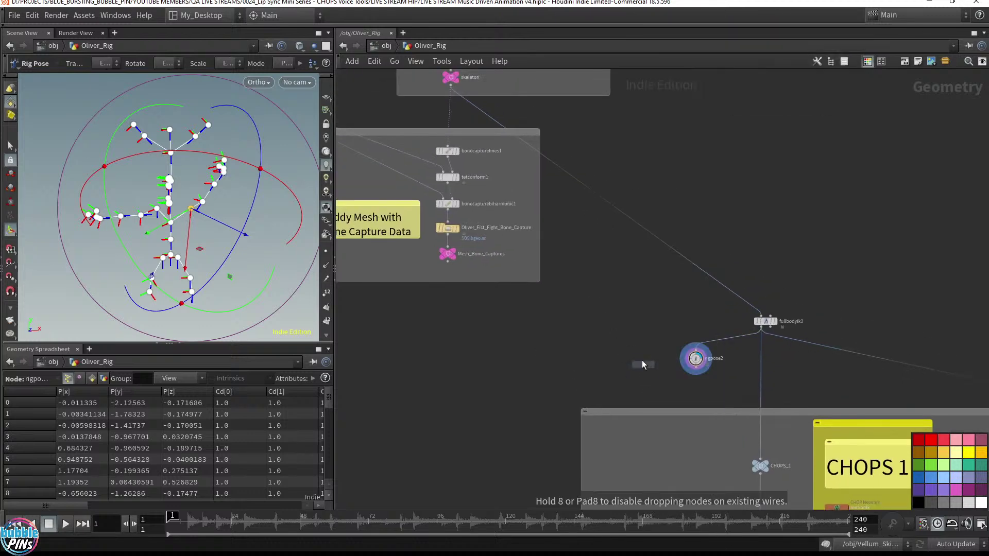
{"action": "left_click", "coordinate": [635, 391]}
{"action": "scroll", "coordinate": [633, 392], "scroll_direction": "up", "scroll_amount": 3}
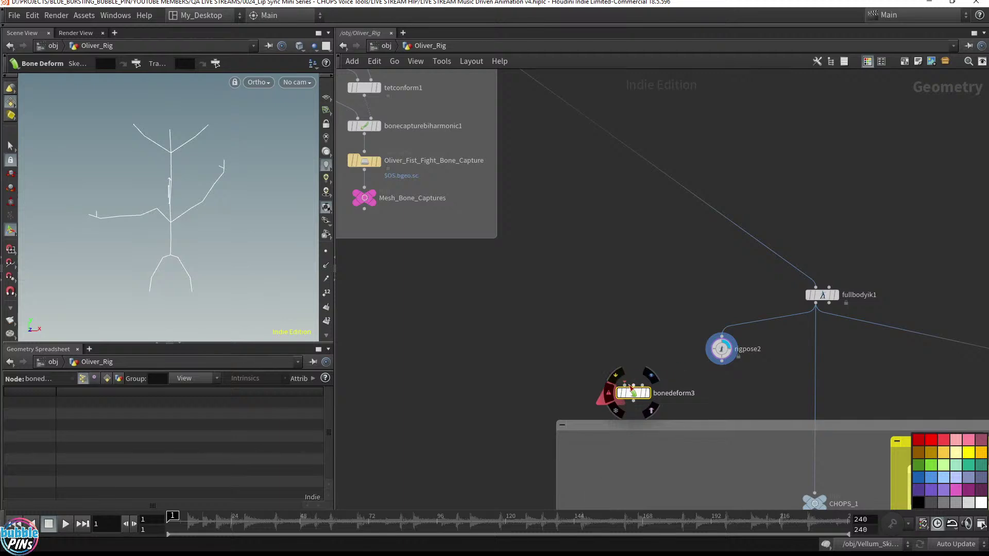
{"action": "left_click", "coordinate": [624, 385]}
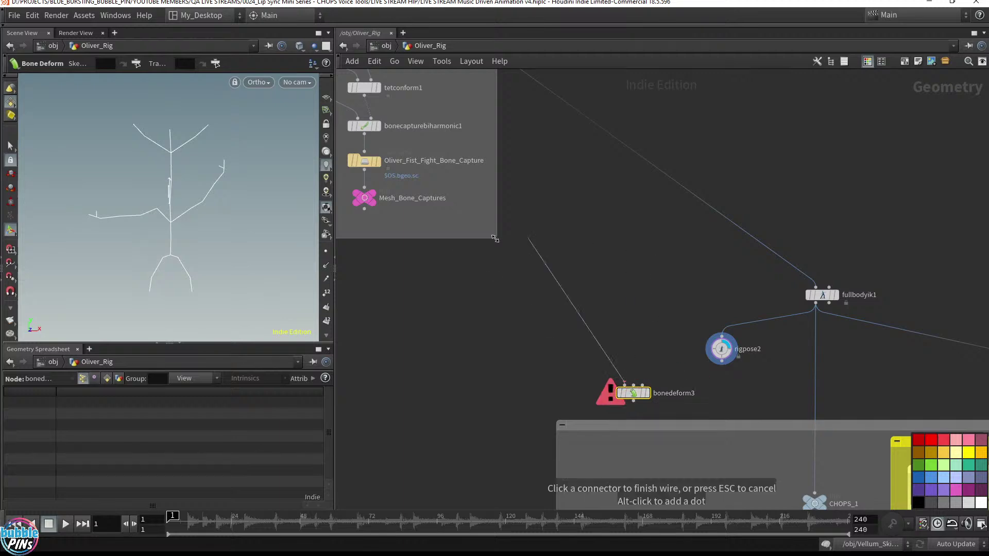
{"action": "left_click", "coordinate": [365, 215]}
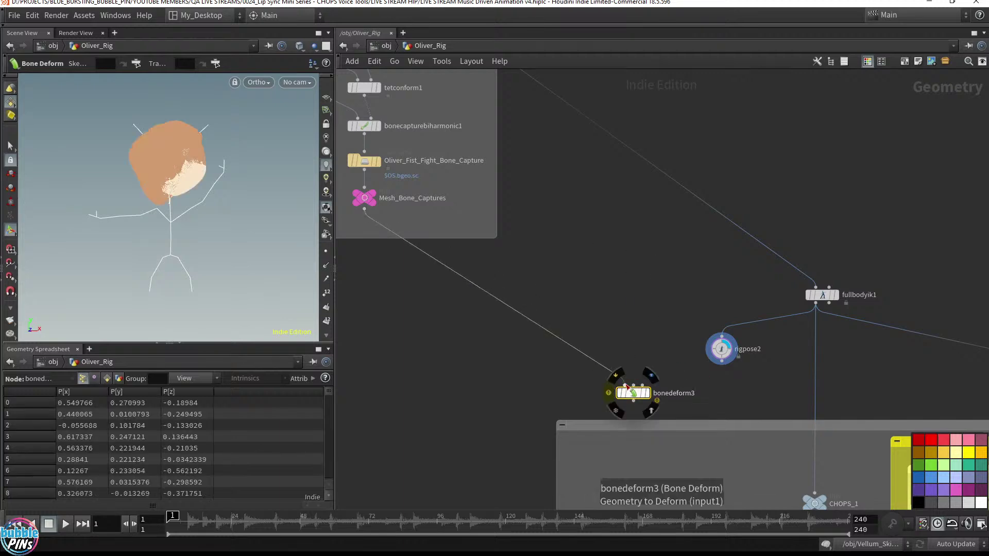
Select Mesh_Bone_Captures and connect the skeleton null to the second input of bonedeform3.
{"action": "left_click", "coordinate": [357, 189]}
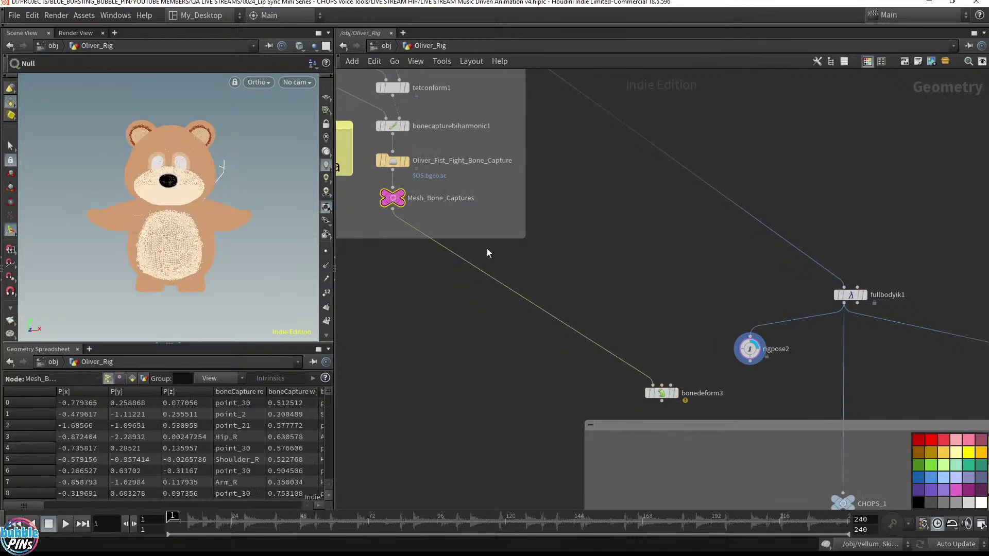
{"action": "left_click", "coordinate": [662, 386]}
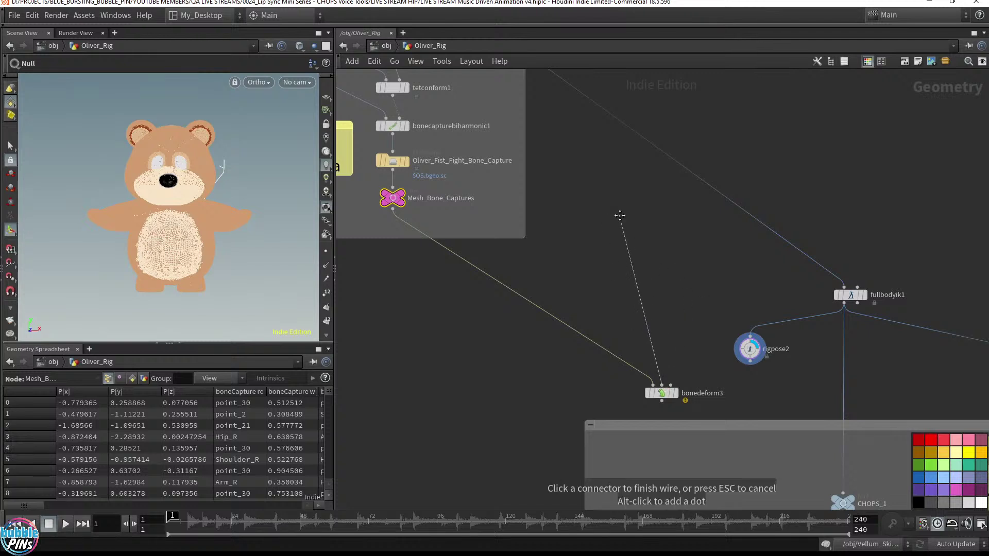
{"action": "scroll", "coordinate": [618, 264], "scroll_direction": "down", "scroll_amount": 4}
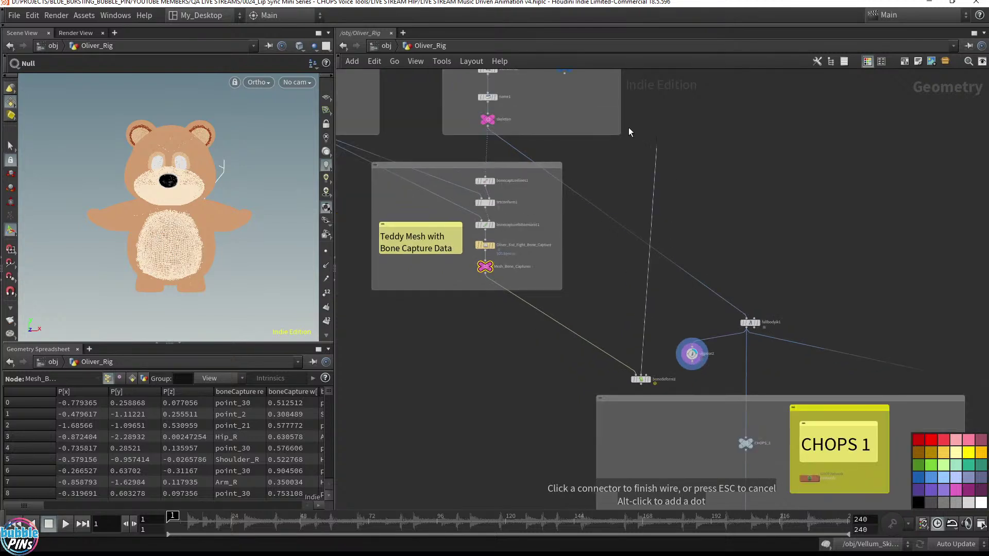
{"action": "left_click", "coordinate": [496, 133]}
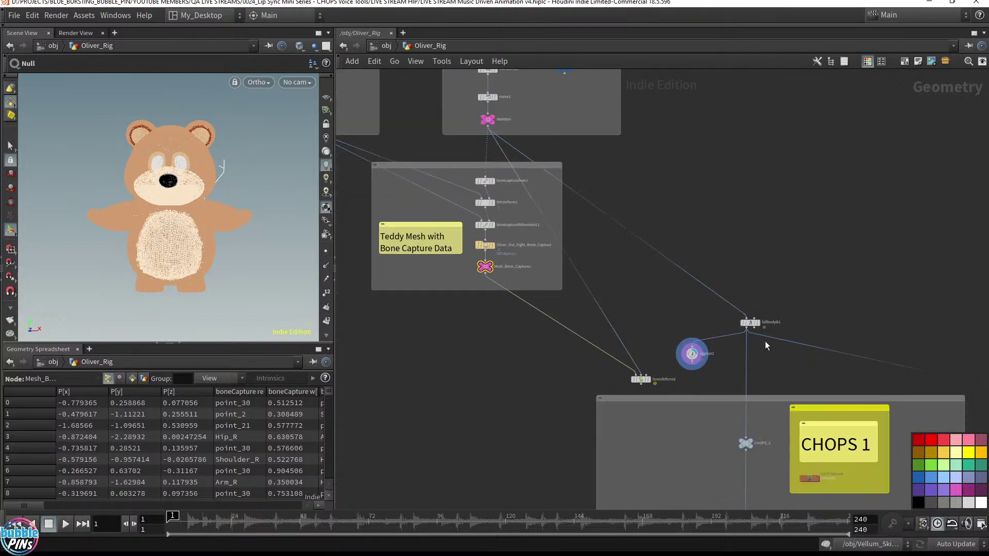
Connect rigpose2 to the third input of bonedeform3 and display the deformed bear.
{"action": "scroll", "coordinate": [765, 341], "scroll_direction": "up", "scroll_amount": 3}
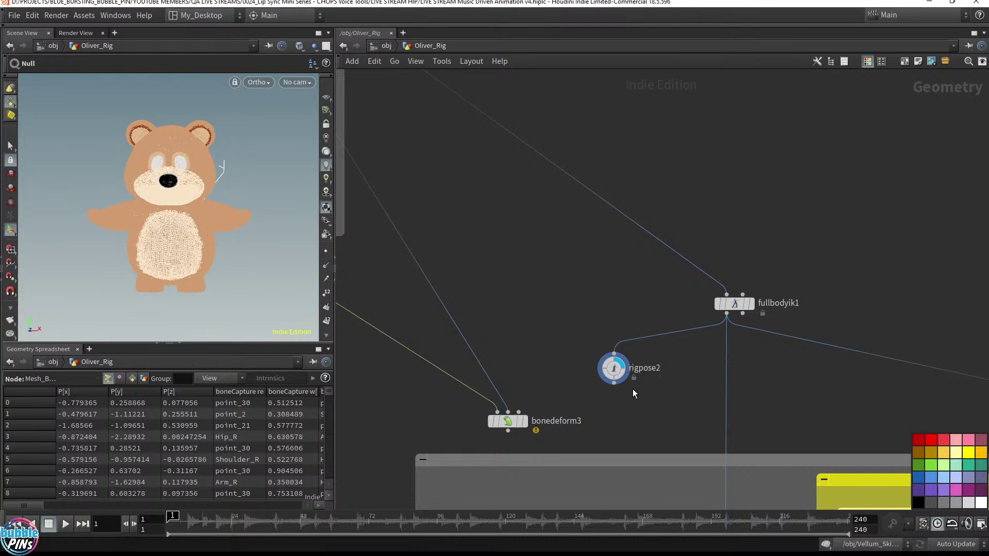
{"action": "left_click", "coordinate": [613, 367]}
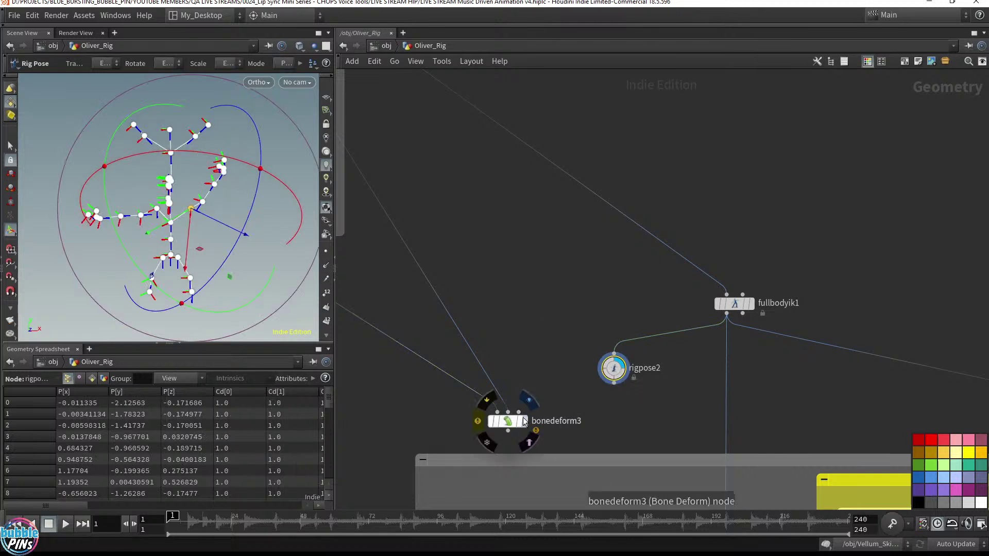
{"action": "left_click_drag", "start_coordinate": [613, 384], "coordinate": [507, 426]}
{"action": "left_click", "coordinate": [507, 425]}
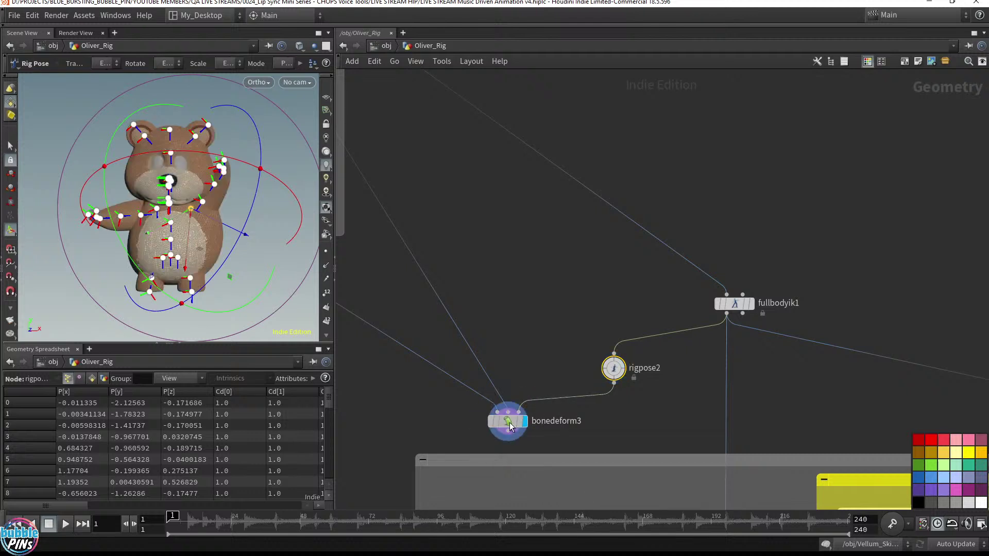
Reselect rigpose2 and rotate the Shoulder_L joint to lower the bear's raised arm.
{"action": "left_click", "coordinate": [614, 367]}
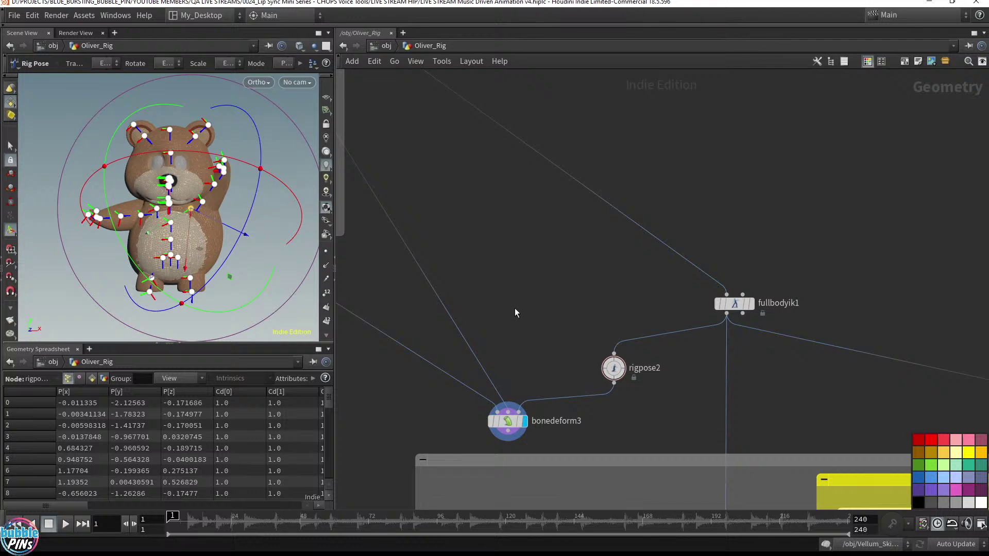
{"action": "left_click_drag", "start_coordinate": [543, 369], "coordinate": [471, 450]}
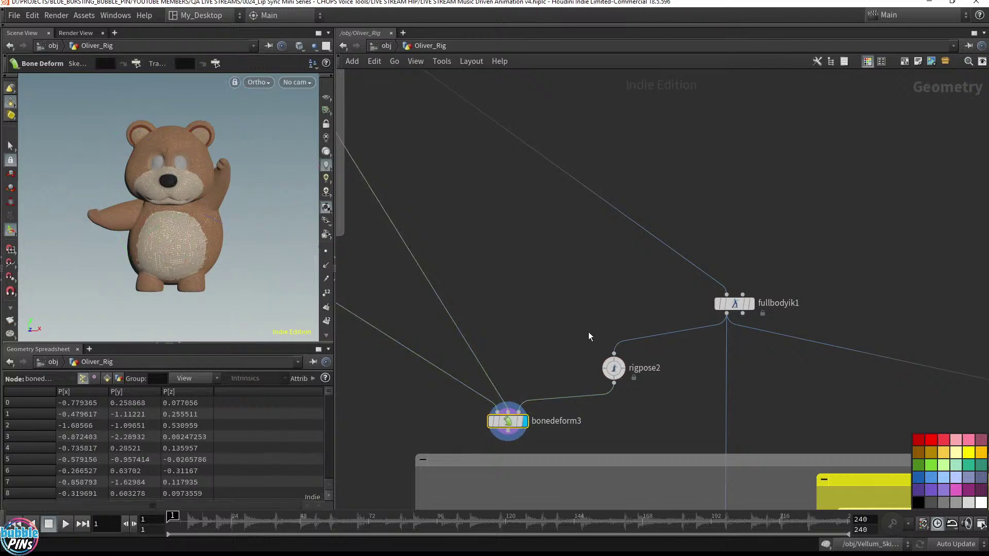
{"action": "left_click_drag", "start_coordinate": [592, 333], "coordinate": [669, 396]}
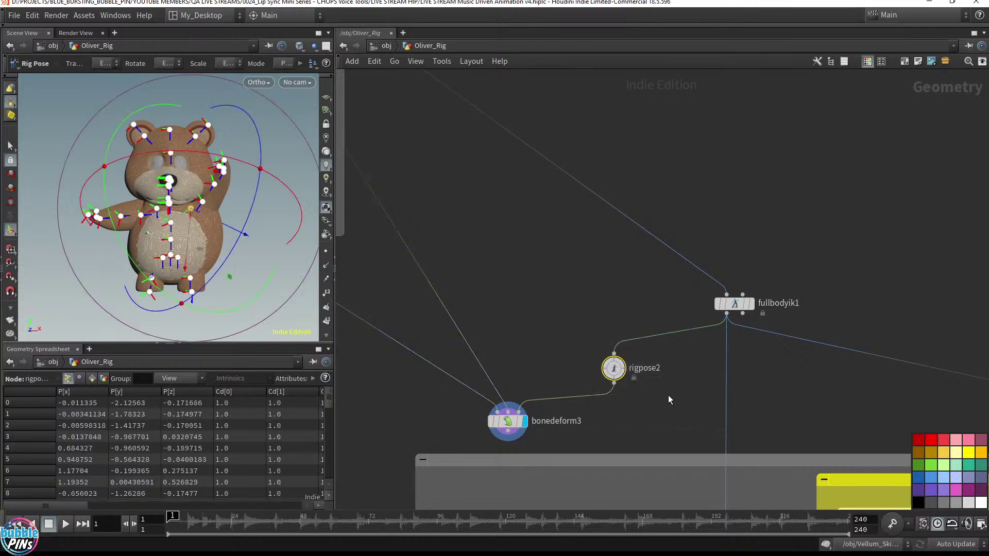
{"action": "left_click_drag", "start_coordinate": [271, 103], "coordinate": [255, 195]}
Color the rigpose2 and bonedeform3 nodes black and move them clear of the CHOPS 1 box.
{"action": "scroll", "coordinate": [597, 312], "scroll_direction": "down", "scroll_amount": 2}
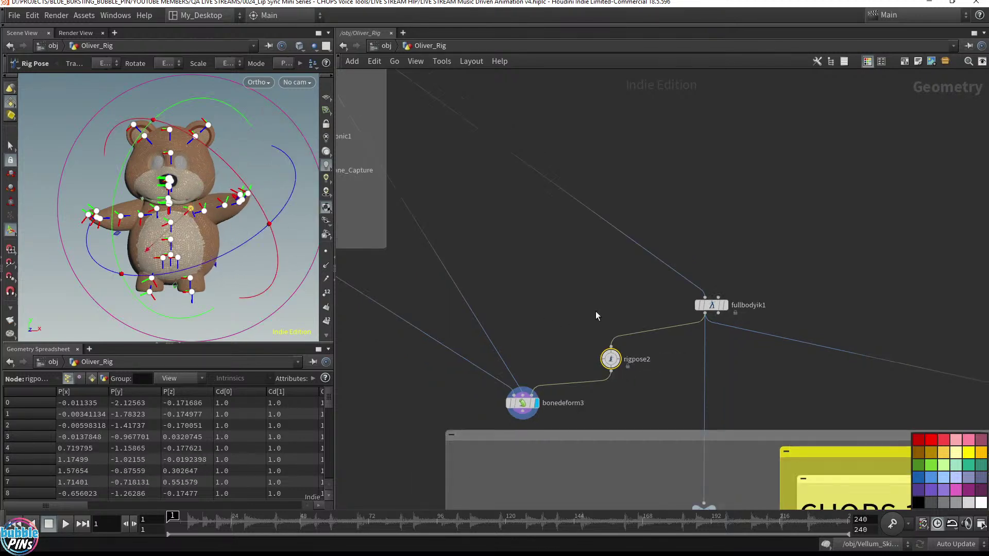
{"action": "left_click_drag", "start_coordinate": [519, 304], "coordinate": [633, 419]}
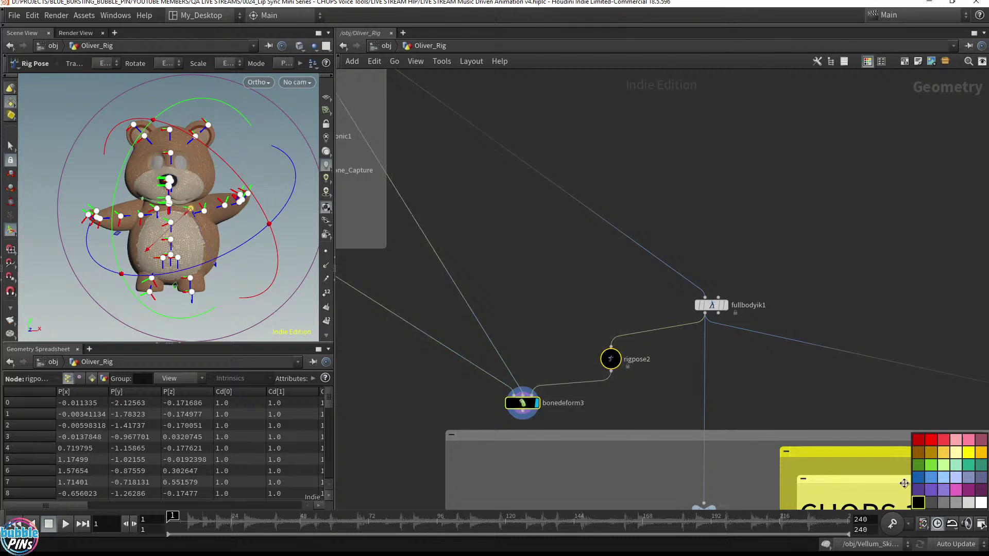
{"action": "middle_click_drag", "start_coordinate": [571, 313], "coordinate": [529, 204]}
{"action": "left_click_drag", "start_coordinate": [460, 203], "coordinate": [580, 317]}
{"action": "middle_click_drag", "start_coordinate": [526, 208], "coordinate": [661, 205]}
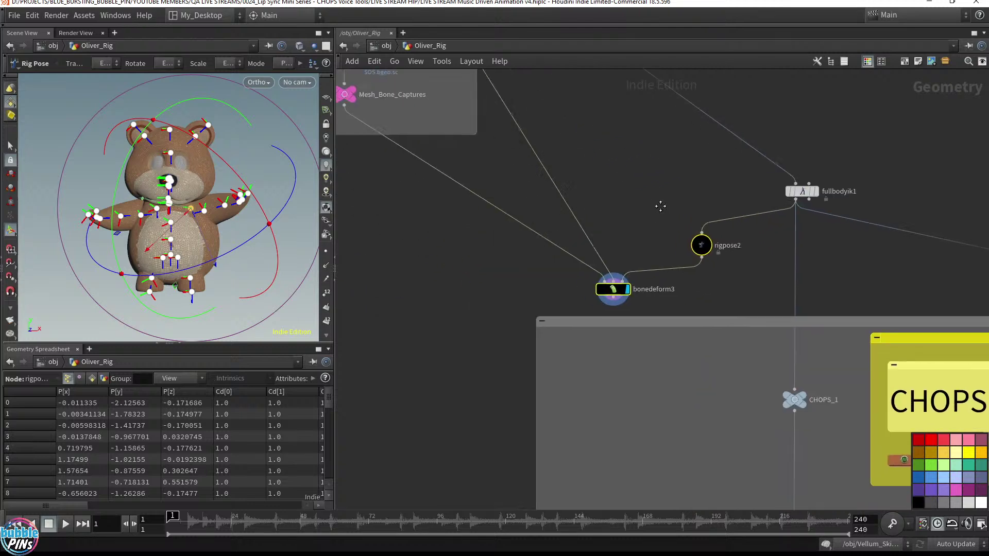
{"action": "left_click_drag", "start_coordinate": [640, 291], "coordinate": [435, 270]}
{"action": "middle_click_drag", "start_coordinate": [723, 303], "coordinate": [588, 111]}
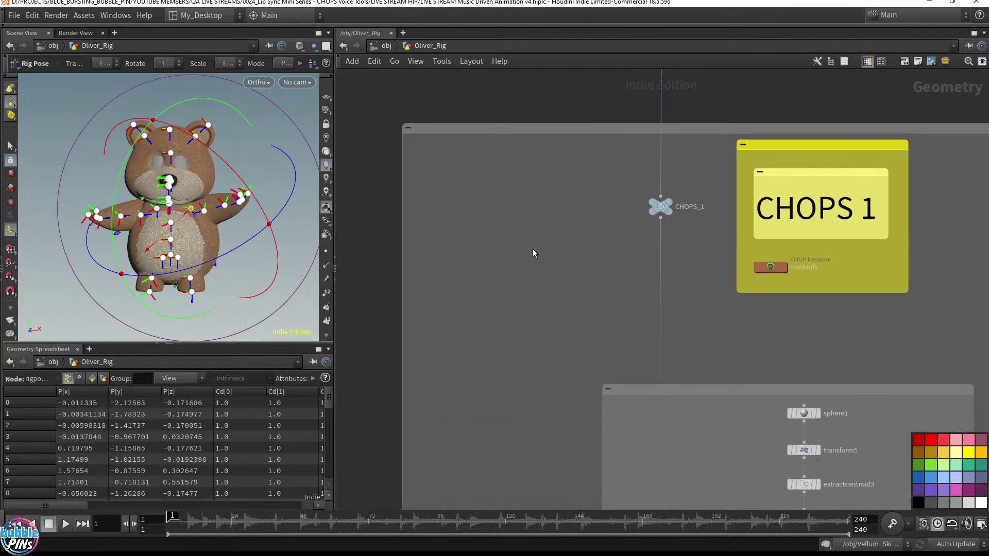
{"action": "middle_click_drag", "start_coordinate": [518, 86], "coordinate": [618, 307]}
Open the rigpose2 parameters over the network and enlarge them to show all the Shoulder_L transform values.
{"action": "left_click_drag", "start_coordinate": [516, 280], "coordinate": [428, 215]}
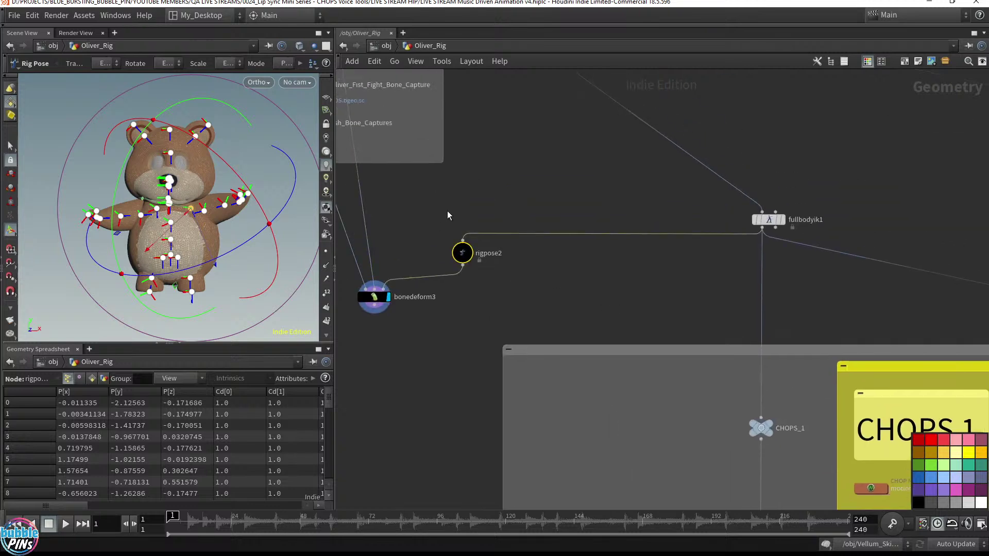
{"action": "key", "text": "p"}
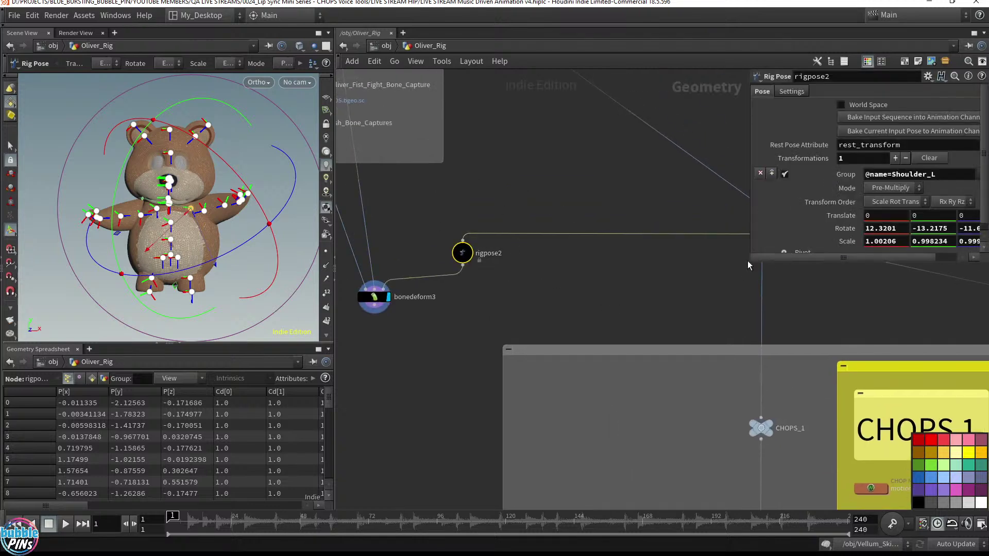
{"action": "left_click_drag", "start_coordinate": [748, 261], "coordinate": [705, 376]}
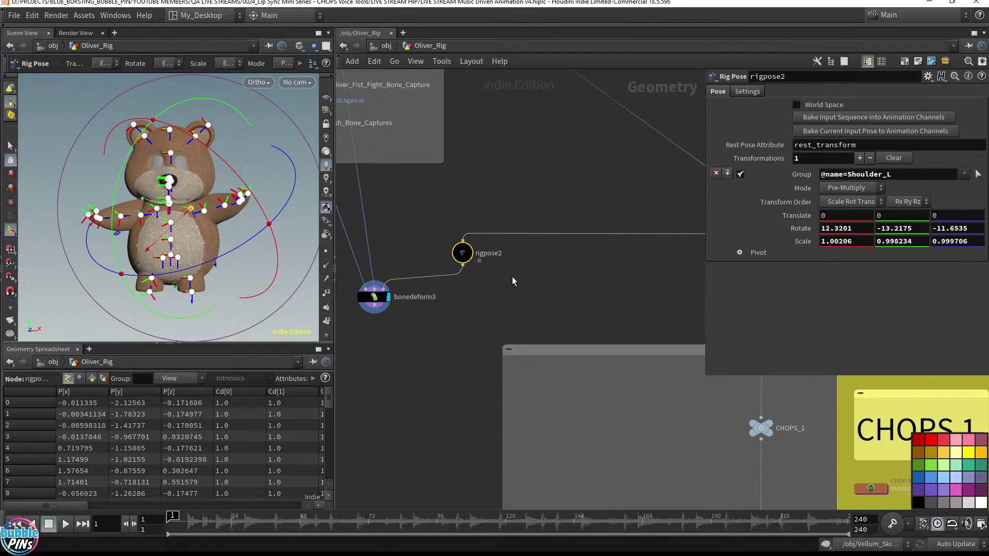
Rotate the Shoulder_L joint to about 14.15, -14.73, -13.40 and add a transformation for Arm_R in rigpose2.
{"action": "mouse_move", "coordinate": [277, 113]}
{"action": "left_mouse_down"}
{"action": "mouse_move", "coordinate": [296, 157]}
{"action": "mouse_move", "coordinate": [281, 131]}
{"action": "left_mouse_up"}
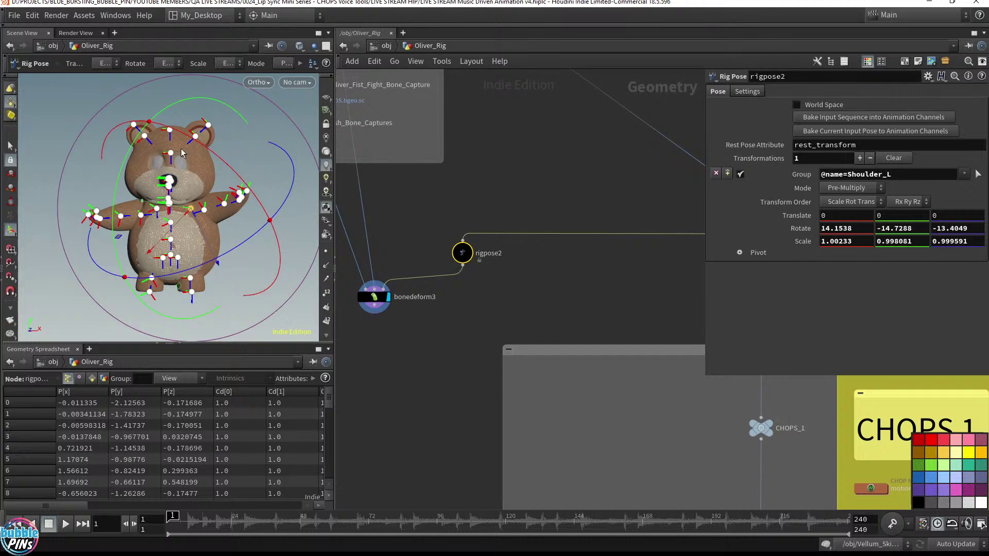
{"action": "left_click", "coordinate": [47, 96]}
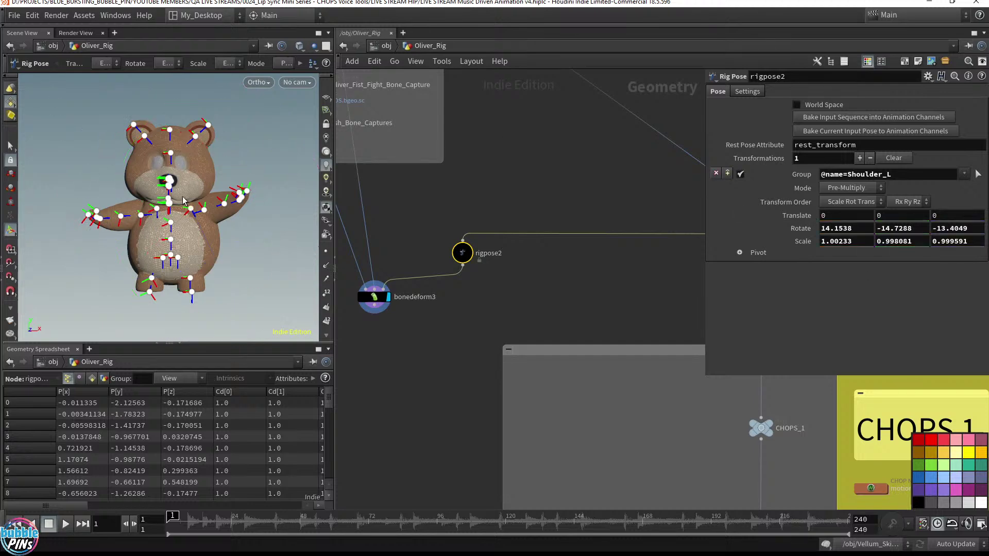
{"action": "left_click", "coordinate": [142, 216]}
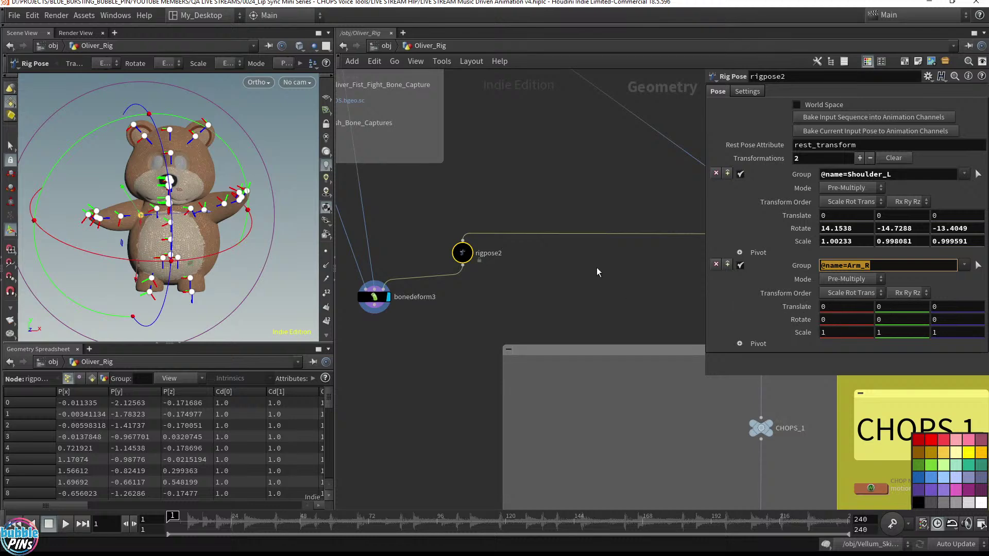
{"action": "left_click_drag", "start_coordinate": [558, 289], "coordinate": [466, 220]}
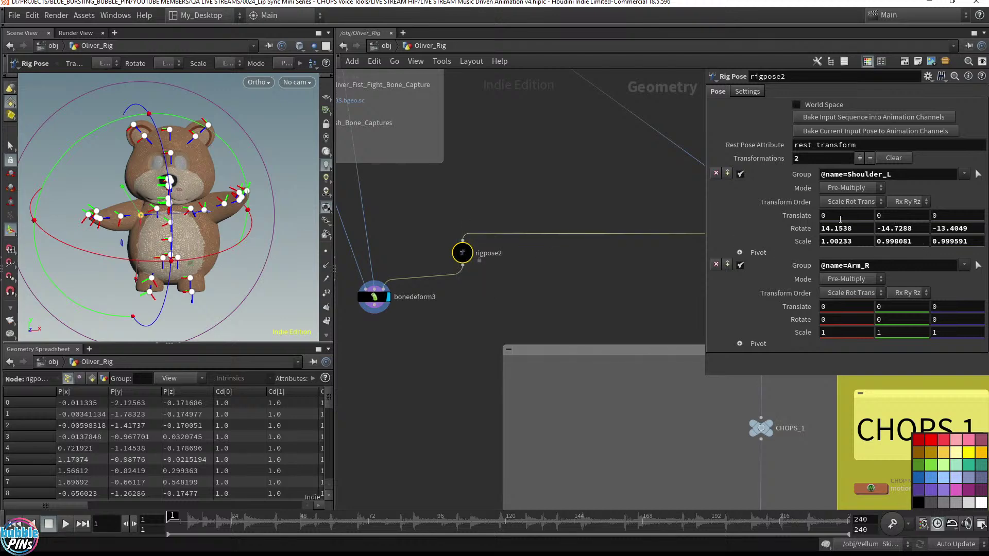
{"action": "left_click_drag", "start_coordinate": [860, 230], "coordinate": [810, 229]}
{"action": "key", "text": "Tab"}
Open the motionfx CHOP network in the CHOPS 1 box.
{"action": "middle_click_drag", "start_coordinate": [608, 294], "coordinate": [444, 173]}
{"action": "middle_click_drag", "start_coordinate": [543, 184], "coordinate": [410, 110]}
{"action": "middle_click_drag", "start_coordinate": [629, 356], "coordinate": [598, 335]}
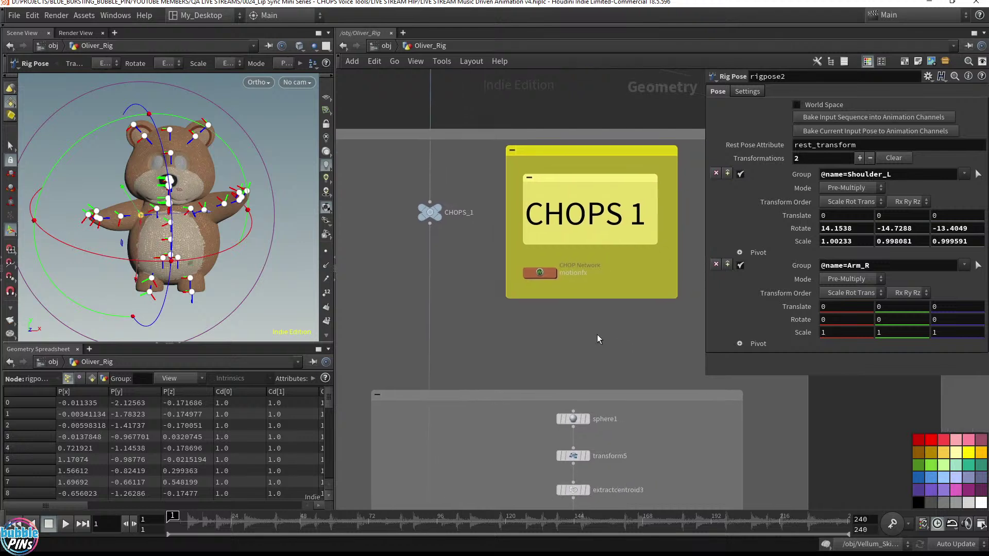
{"action": "left_click", "coordinate": [540, 275]}
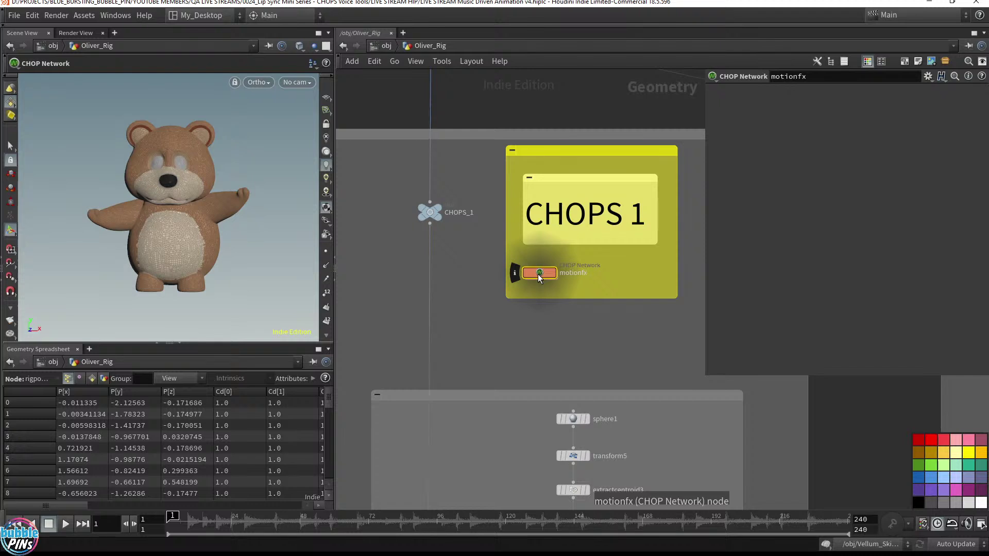
{"action": "double_click", "coordinate": [539, 275]}
{"action": "middle_click_drag", "start_coordinate": [566, 282], "coordinate": [451, 277]}
Choose Hide Other Objects for the viewport and frame the bear's face close up.
{"action": "left_click", "coordinate": [316, 49]}
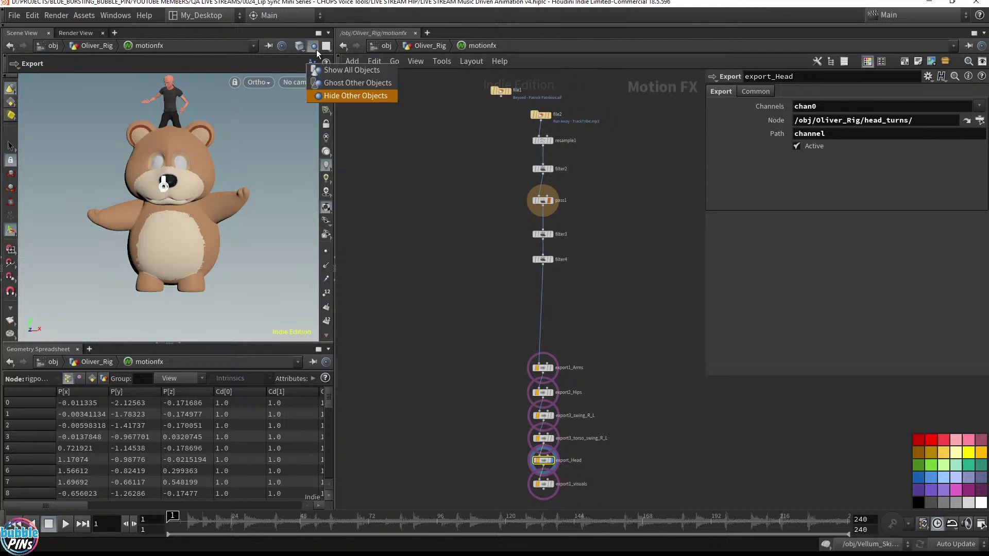
{"action": "left_click", "coordinate": [335, 97]}
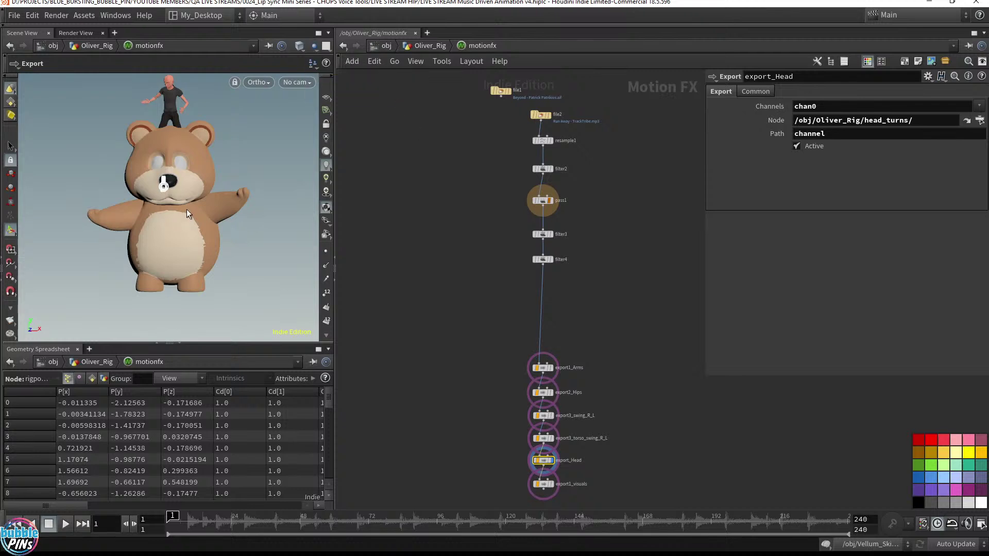
{"action": "key", "text": "Escape"}
{"action": "left_click_drag", "start_coordinate": [235, 232], "coordinate": [235, 206]}
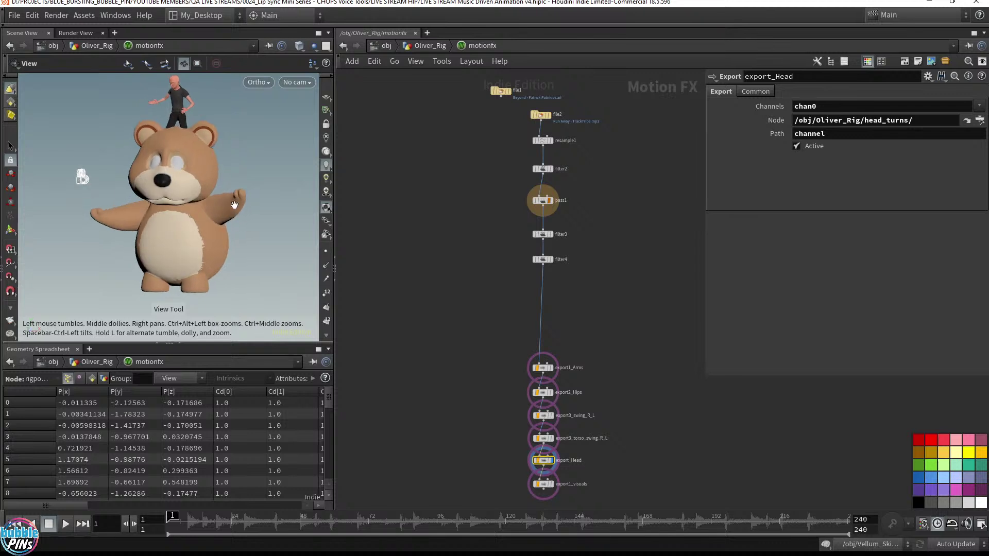
{"action": "right_click", "coordinate": [272, 101]}
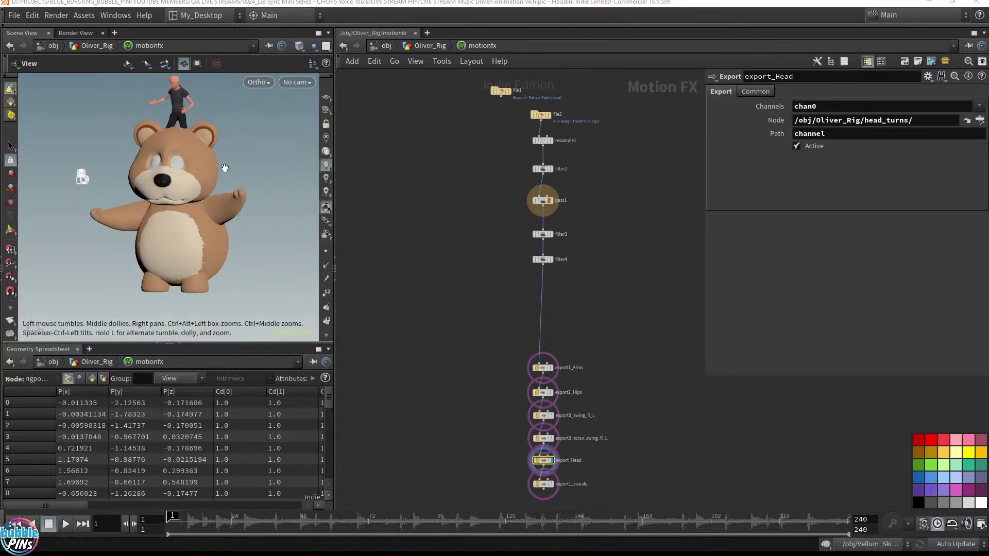
{"action": "left_click", "coordinate": [363, 120]}
{"action": "scroll", "coordinate": [253, 178], "scroll_direction": "up", "scroll_amount": 5}
{"action": "scroll", "coordinate": [254, 179], "scroll_direction": "up", "scroll_amount": 4}
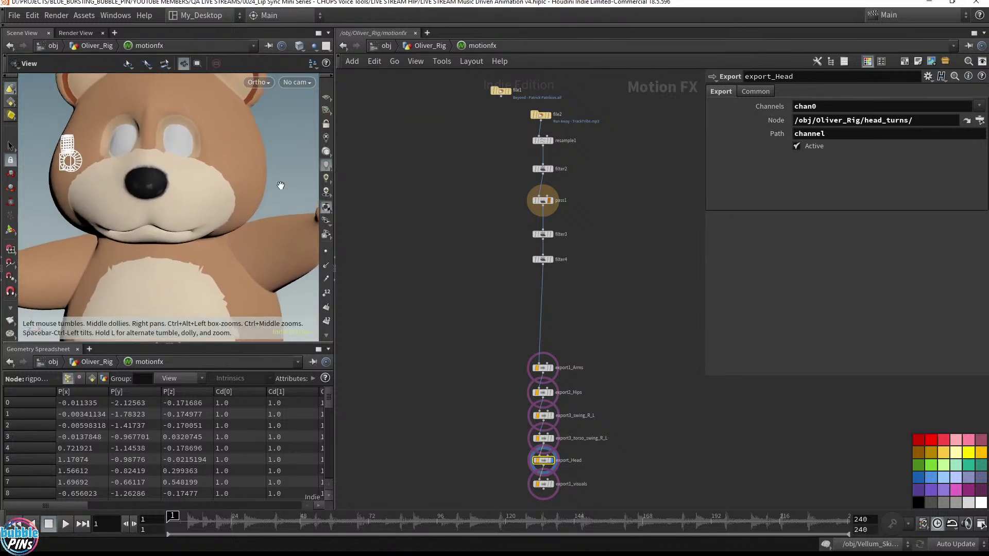
Select the file2 node and inspect its Channel File path through to the audio file name.
{"action": "scroll", "coordinate": [552, 110], "scroll_direction": "up", "scroll_amount": 8}
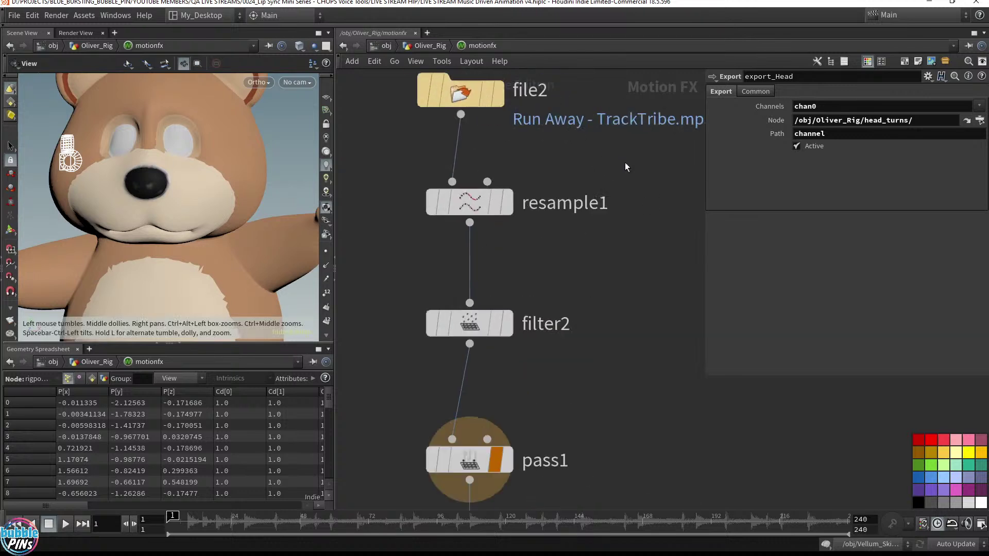
{"action": "left_click_drag", "start_coordinate": [591, 260], "coordinate": [358, 161]}
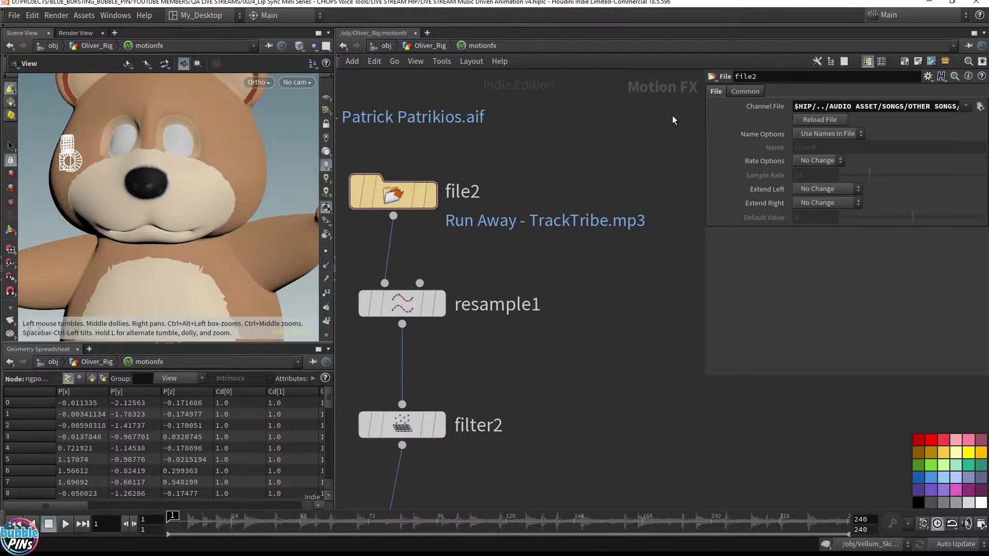
{"action": "middle_click_drag", "start_coordinate": [608, 148], "coordinate": [634, 143]}
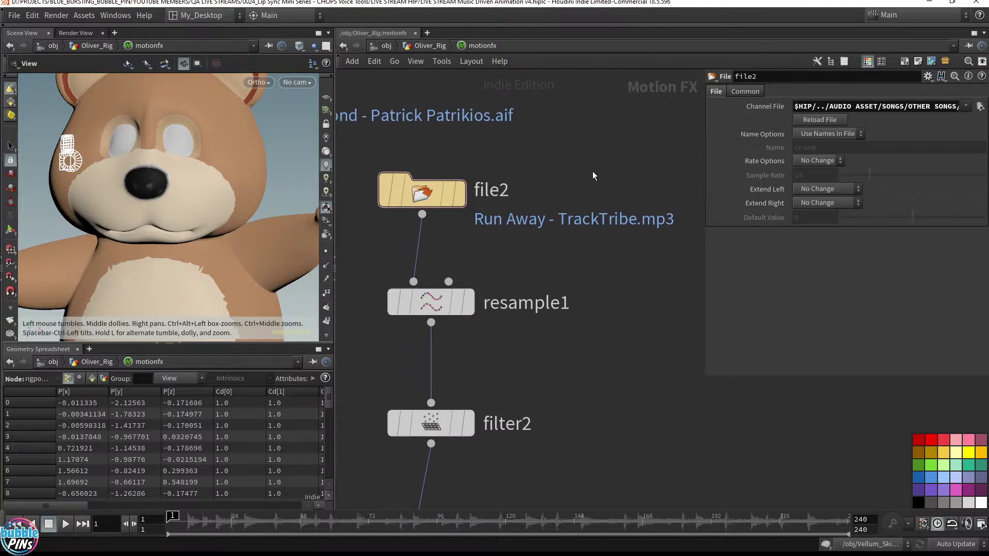
{"action": "left_click_drag", "start_coordinate": [594, 165], "coordinate": [360, 242]}
{"action": "left_click", "coordinate": [897, 108]}
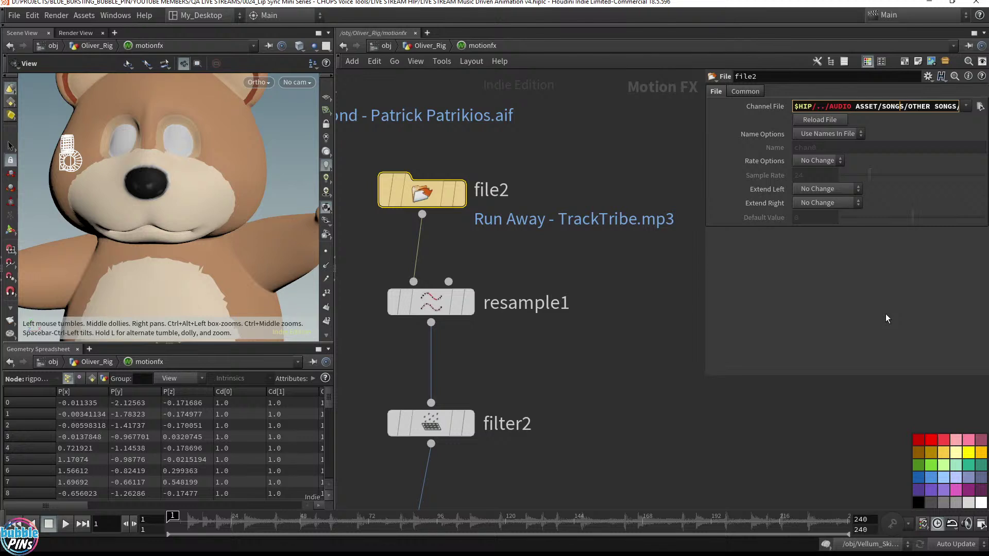
{"action": "key", "text": "End"}
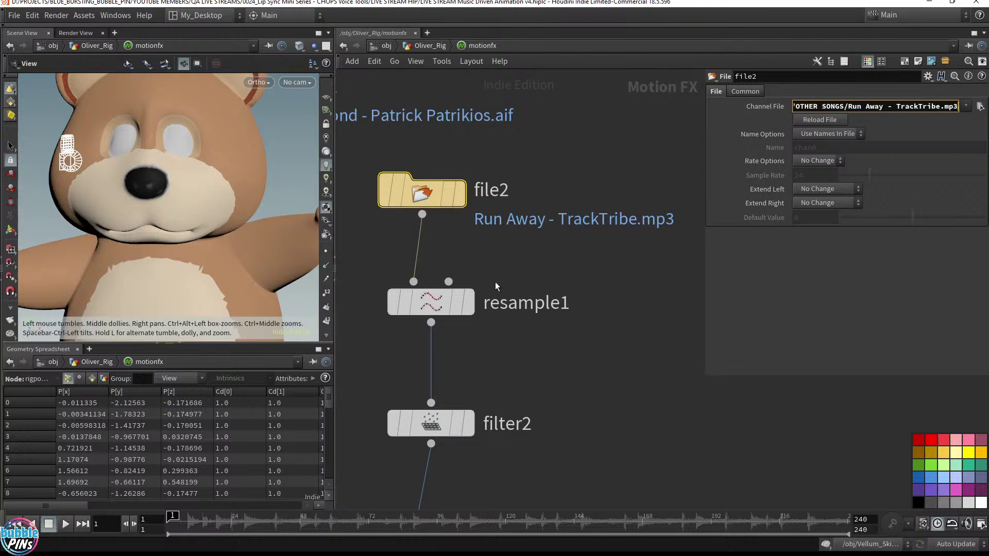
{"action": "key", "text": "Return"}
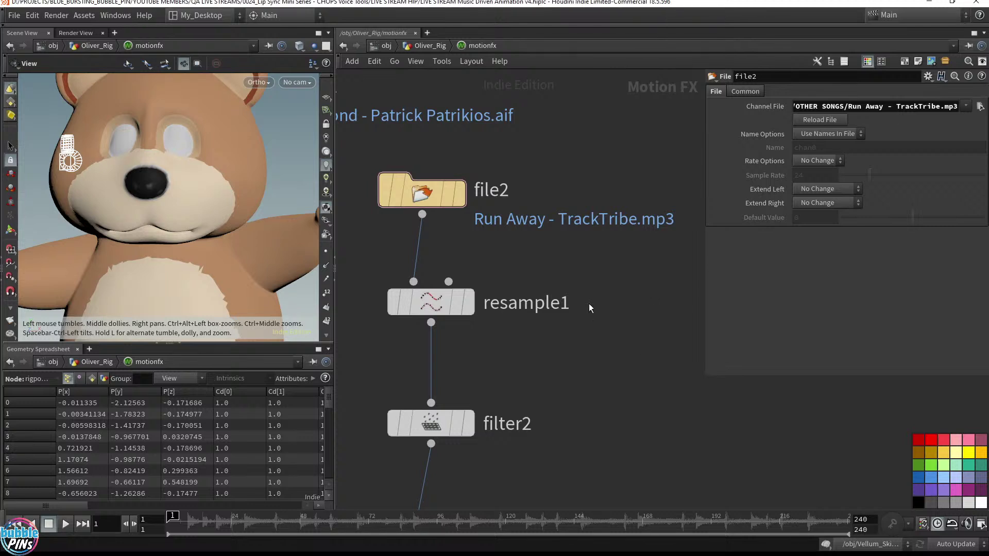
Display file2 and examine its channels, samples per second and length in the node information, moving that window clear of the network.
{"action": "left_click", "coordinate": [459, 193]}
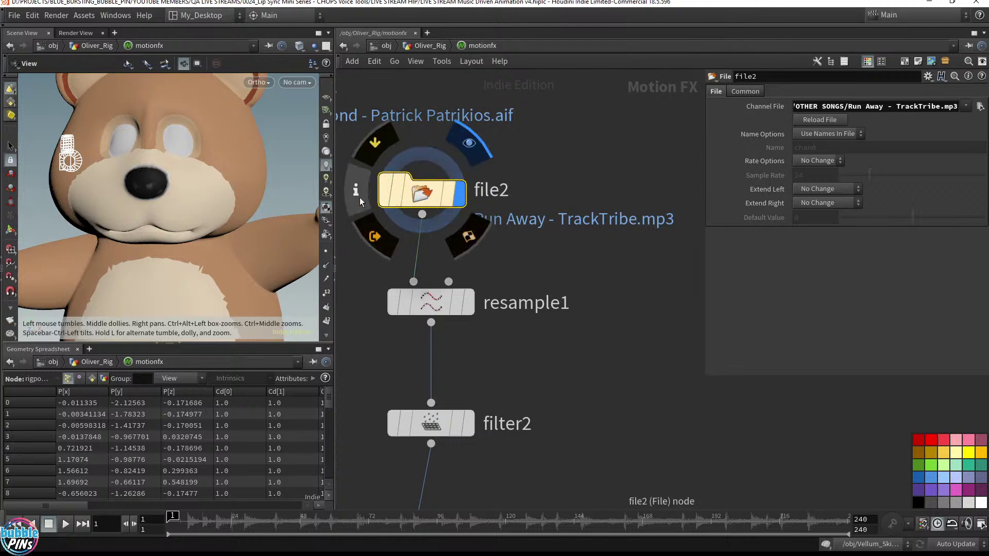
{"action": "left_click", "coordinate": [356, 196]}
{"action": "left_click_drag", "start_coordinate": [795, 3], "coordinate": [604, 60]}
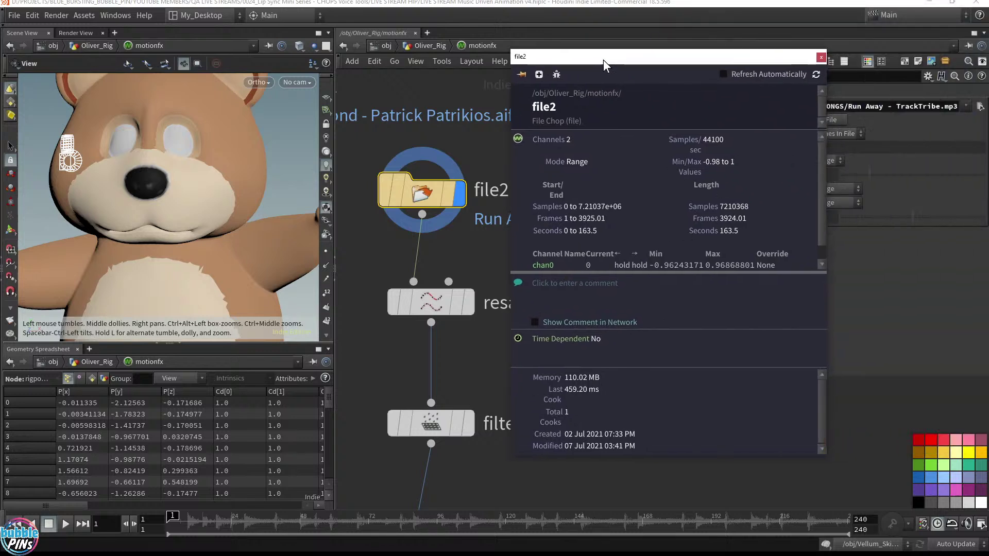
{"action": "left_click_drag", "start_coordinate": [604, 59], "coordinate": [744, 72]}
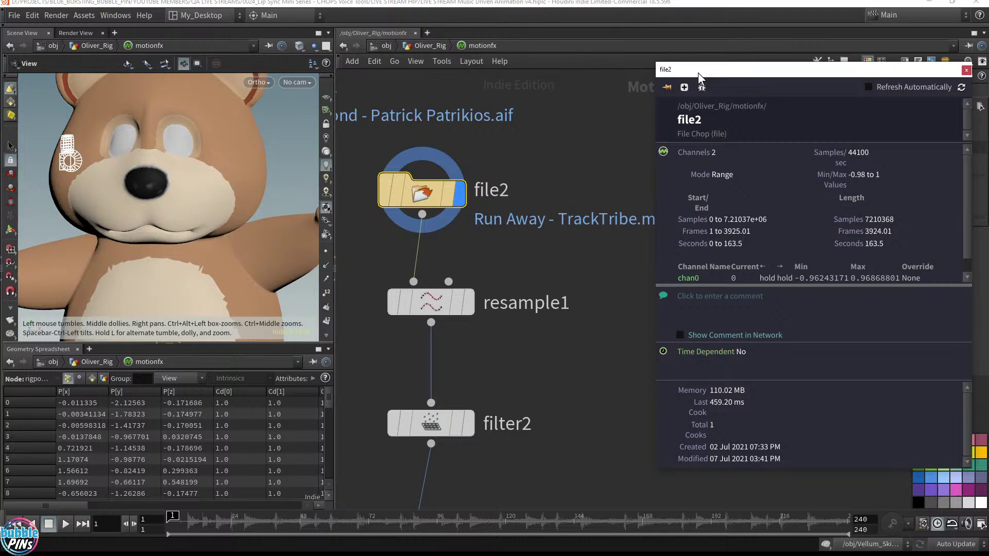
{"action": "scroll", "coordinate": [807, 237], "scroll_direction": "down", "scroll_amount": 1}
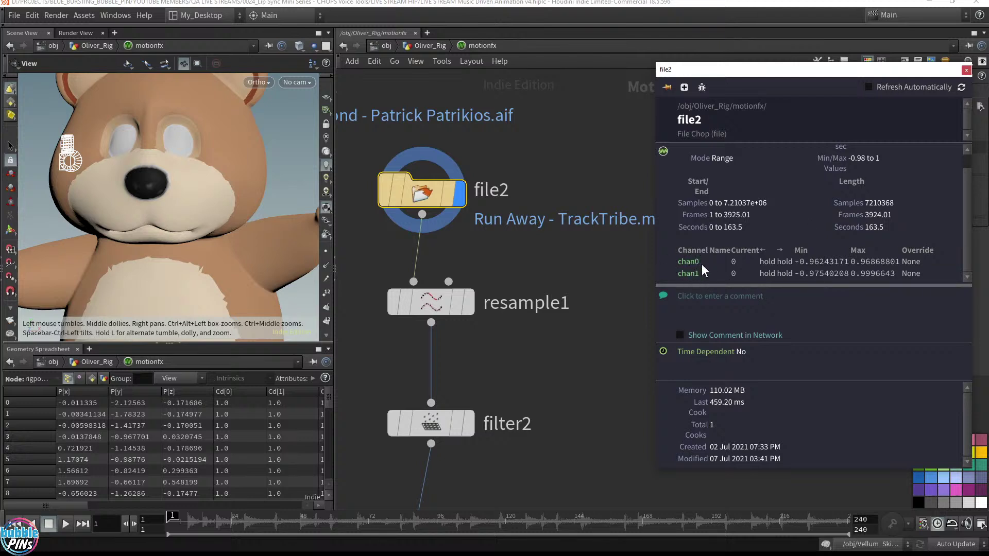
{"action": "scroll", "coordinate": [878, 186], "scroll_direction": "up", "scroll_amount": 1}
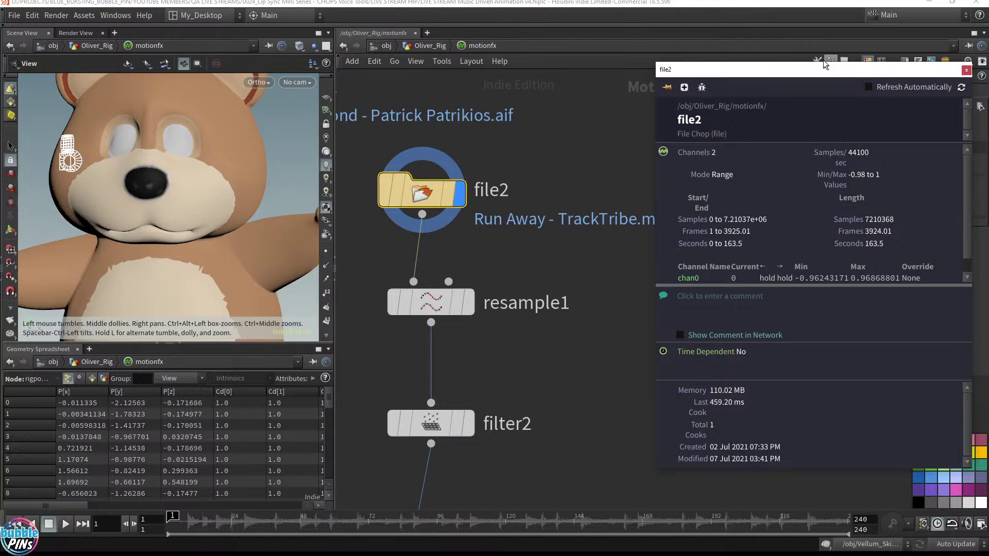
{"action": "left_click_drag", "start_coordinate": [827, 69], "coordinate": [593, 304]}
Select resample1, add a Motion FX View beside the Geometry Spreadsheet and enlarge its pane.
{"action": "left_click", "coordinate": [431, 302]}
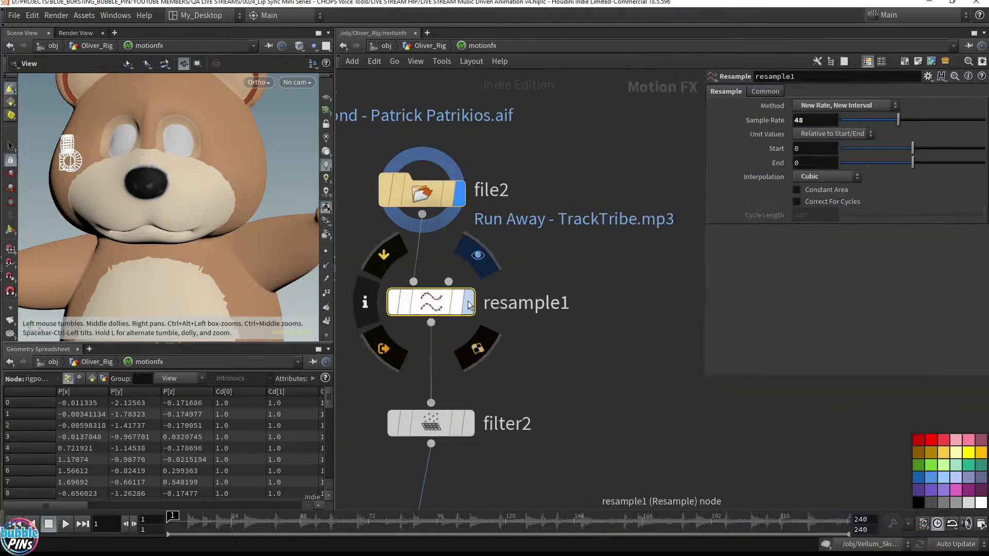
{"action": "left_click", "coordinate": [89, 349]}
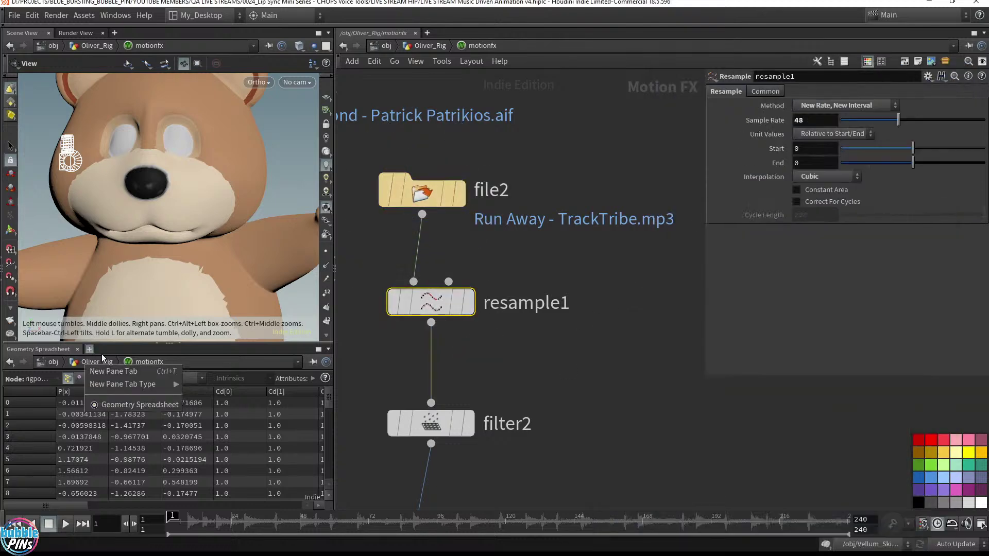
{"action": "mouse_move", "coordinate": [129, 384]}
{"action": "mouse_move", "coordinate": [219, 320]}
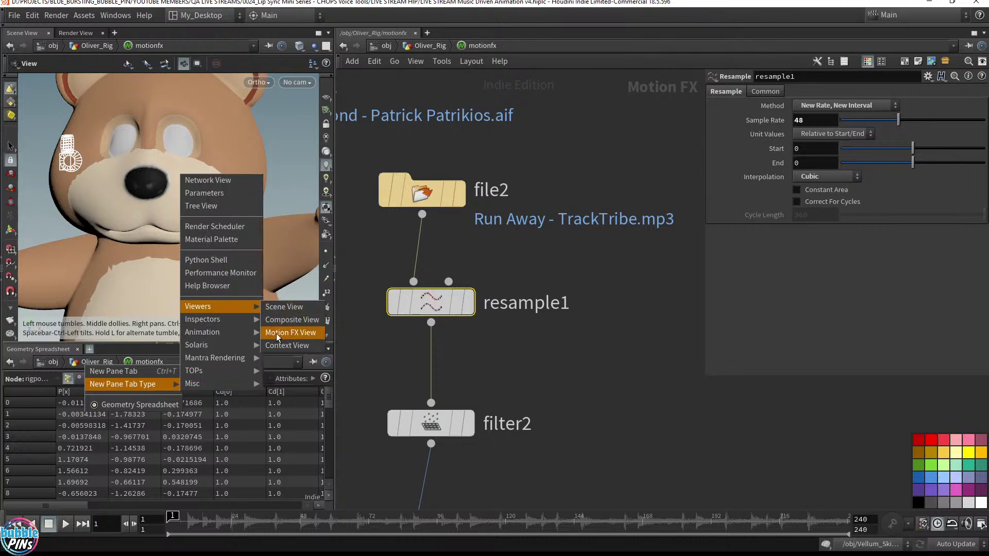
{"action": "left_click", "coordinate": [280, 347]}
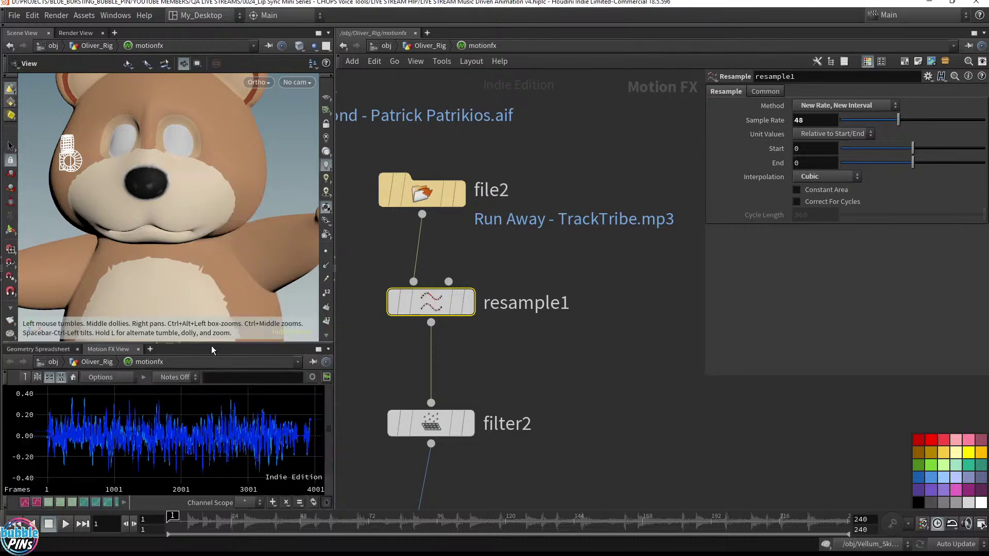
{"action": "left_click_drag", "start_coordinate": [211, 344], "coordinate": [216, 229]}
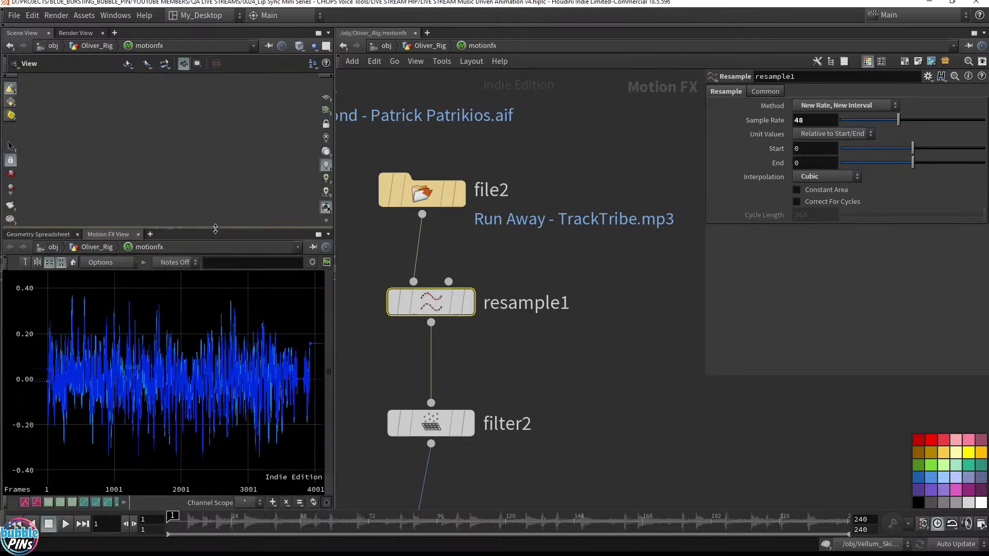
Turn on the display of resample1 and turn off the display of export_Head so only the resampled audio is plotted.
{"action": "left_click", "coordinate": [468, 302]}
{"action": "scroll", "coordinate": [571, 381], "scroll_direction": "down", "scroll_amount": 4}
{"action": "middle_click_drag", "start_coordinate": [581, 405], "coordinate": [585, 142]}
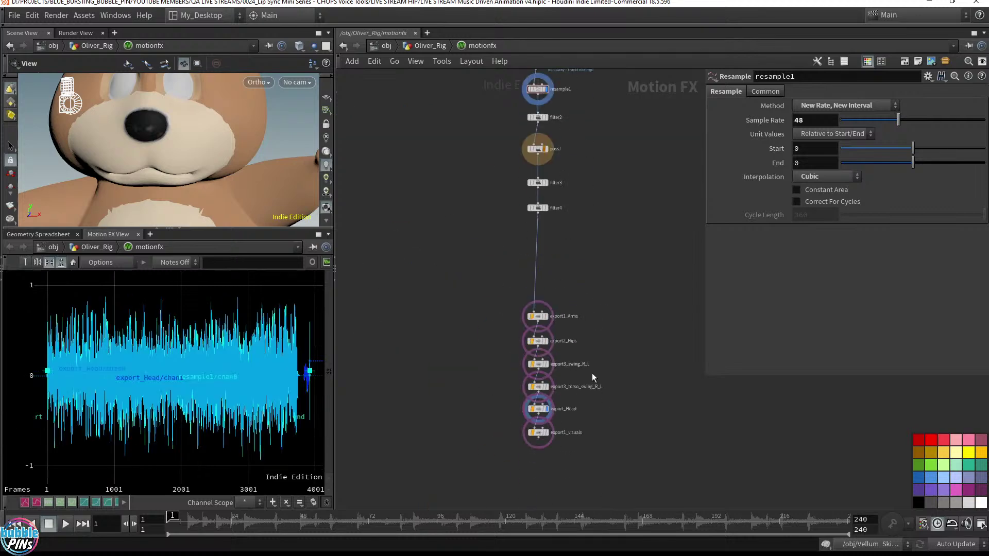
{"action": "scroll", "coordinate": [571, 430], "scroll_direction": "up", "scroll_amount": 3}
{"action": "left_click", "coordinate": [508, 376]}
{"action": "scroll", "coordinate": [569, 442], "scroll_direction": "down", "scroll_amount": 4}
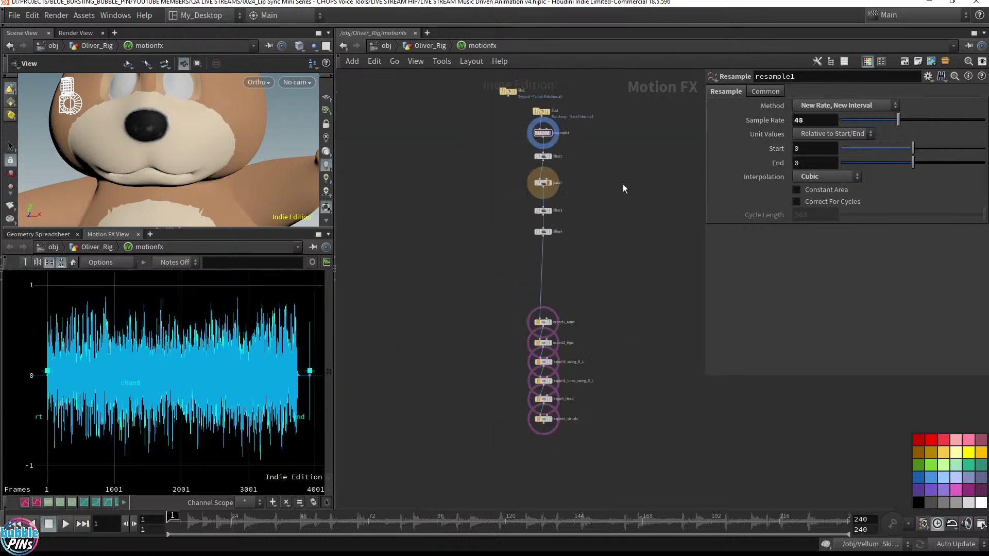
Delete the unconnected file1 node holding the Beyond audio file.
{"action": "middle_click_drag", "start_coordinate": [625, 186], "coordinate": [502, 343]}
{"action": "scroll", "coordinate": [550, 398], "scroll_direction": "up", "scroll_amount": 4}
{"action": "middle_click_drag", "start_coordinate": [569, 352], "coordinate": [610, 257]}
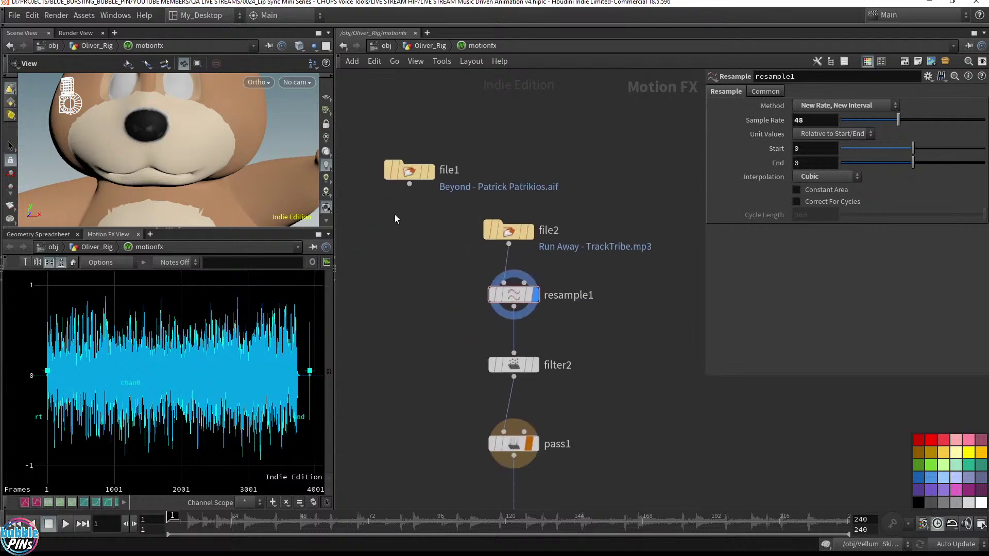
{"action": "left_click", "coordinate": [409, 170]}
{"action": "key", "text": "Delete"}
Select resample1, display its node information, pin that window and move it below the parameters.
{"action": "scroll", "coordinate": [539, 214], "scroll_direction": "up", "scroll_amount": 3}
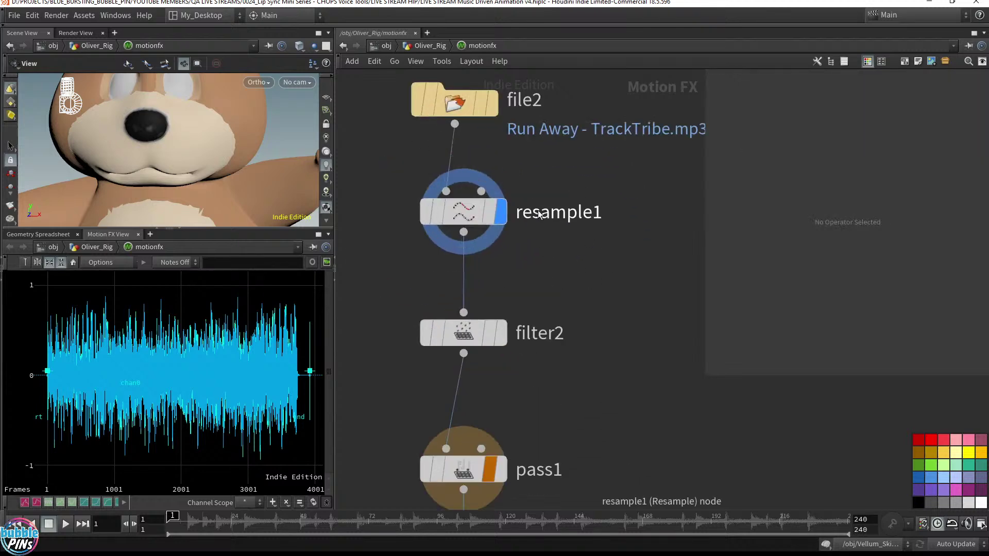
{"action": "left_click", "coordinate": [538, 214]}
{"action": "middle_click_drag", "start_coordinate": [585, 269], "coordinate": [653, 325]}
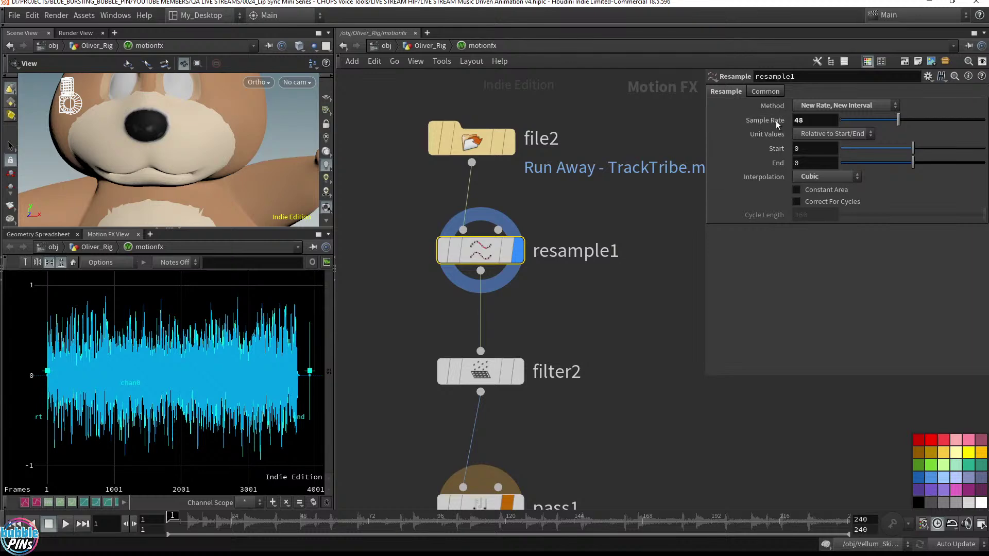
{"action": "left_click", "coordinate": [827, 122]}
{"action": "mouse_move", "coordinate": [495, 251]}
{"action": "left_click", "coordinate": [416, 251]}
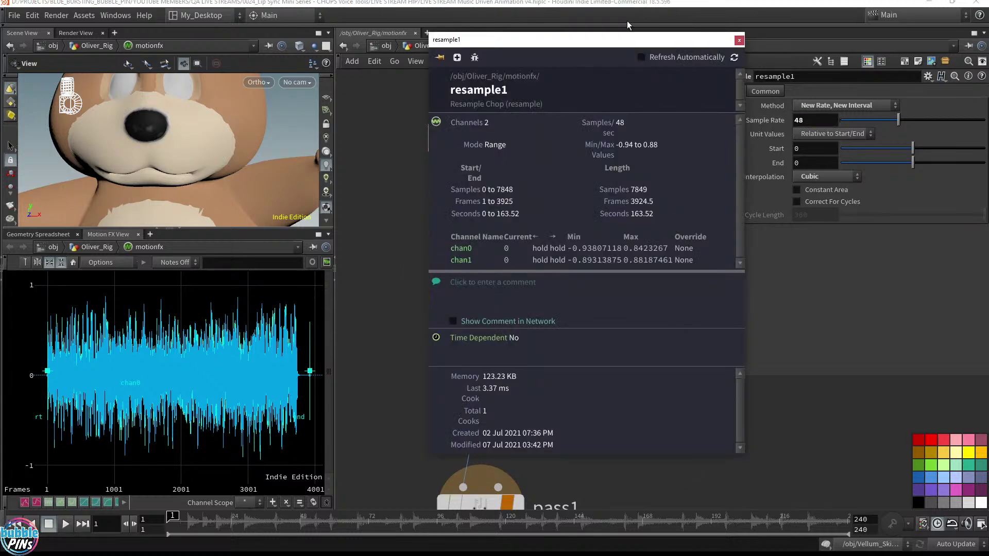
{"action": "left_click_drag", "start_coordinate": [612, 40], "coordinate": [760, 204]}
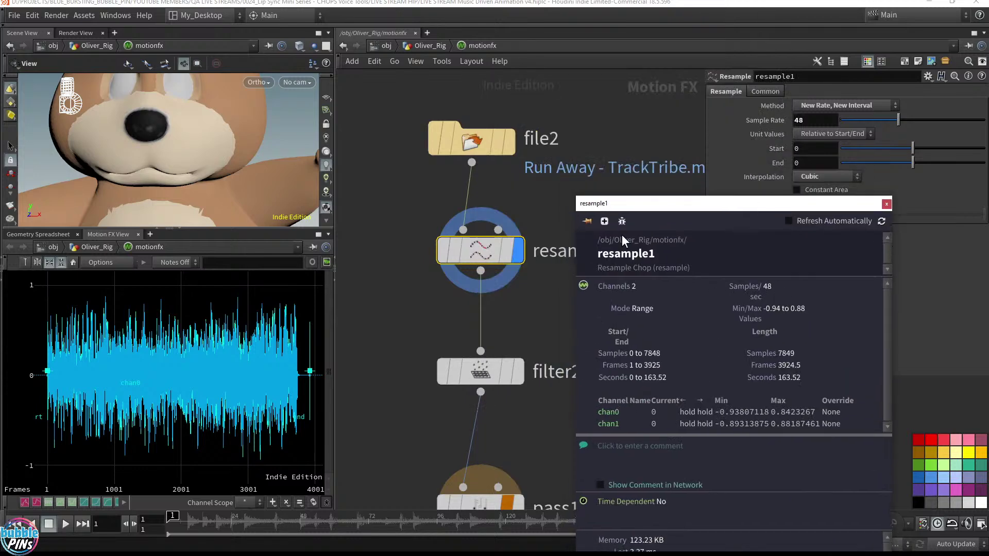
{"action": "left_click_drag", "start_coordinate": [589, 221], "coordinate": [592, 384]}
Compare the samples per second and length of file2 with those of resample1, and close the file2 information window.
{"action": "mouse_move", "coordinate": [438, 147]}
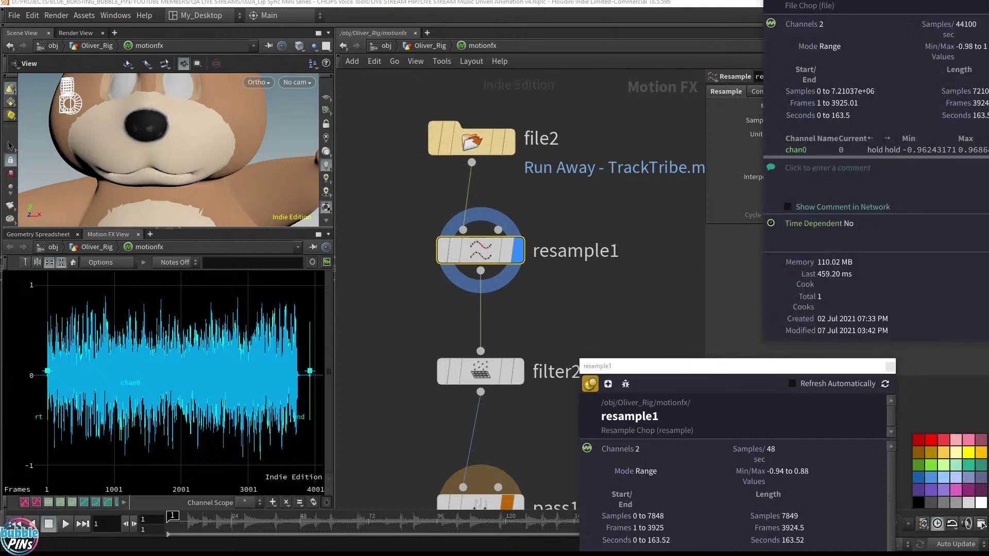
{"action": "left_click_drag", "start_coordinate": [988, 0], "coordinate": [522, 85]}
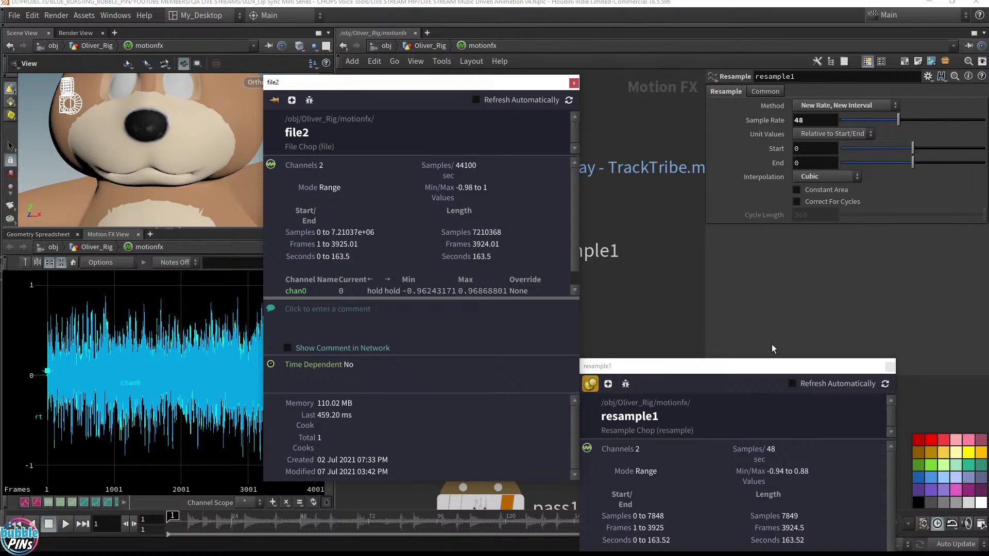
{"action": "left_click", "coordinate": [575, 84]}
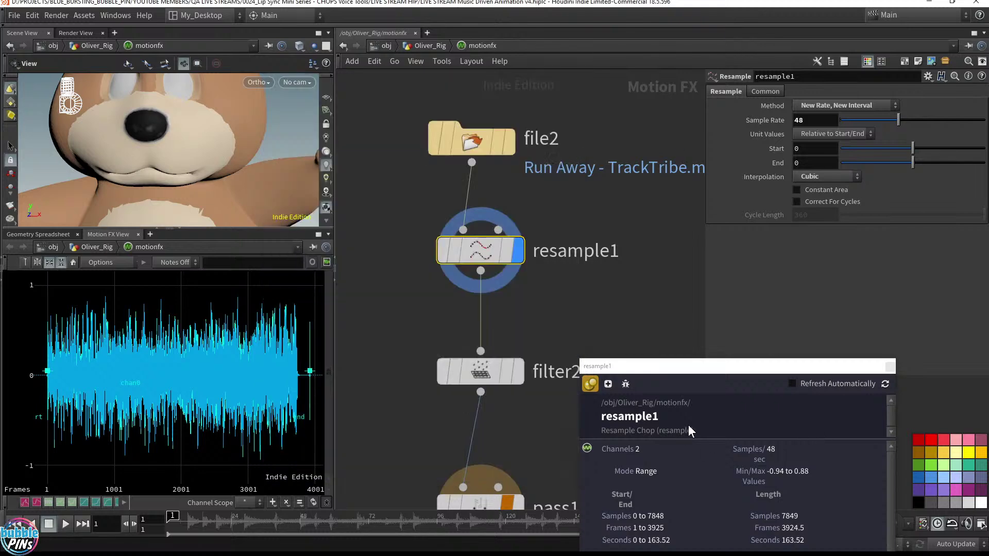
Examine file2 and resample1 in turn against the resample1 information, moving that window clear of the nodes and parameters.
{"action": "left_click_drag", "start_coordinate": [672, 369], "coordinate": [698, 301]}
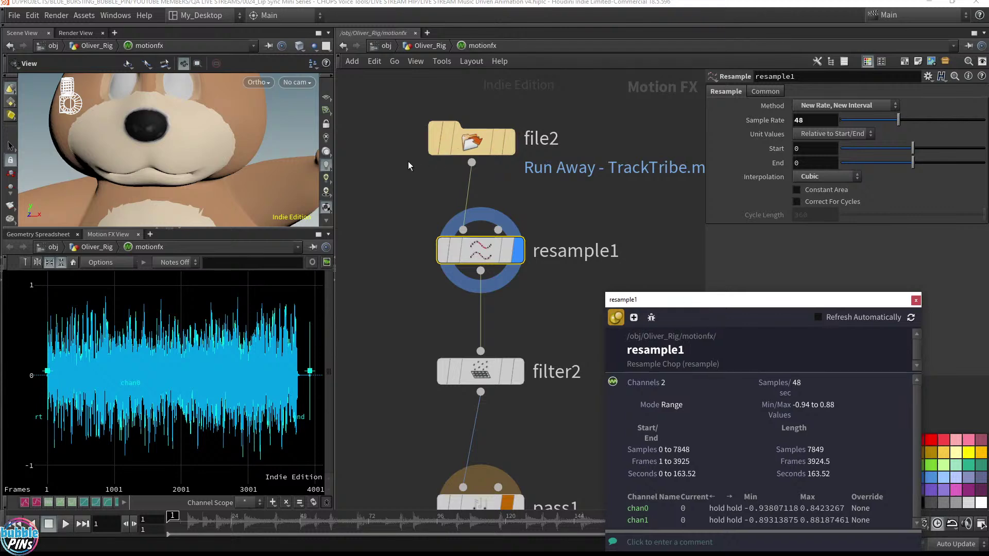
{"action": "left_click_drag", "start_coordinate": [382, 170], "coordinate": [530, 107]}
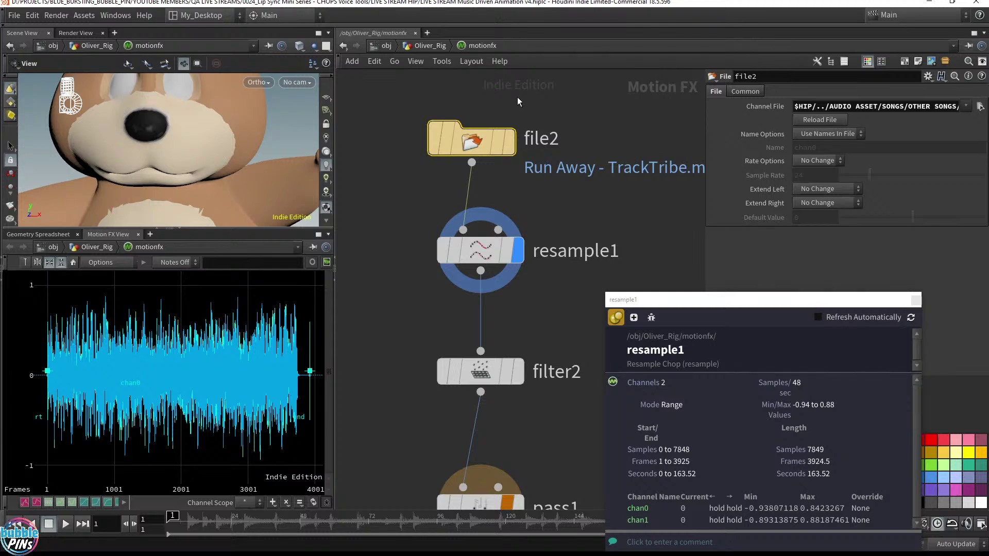
{"action": "left_click_drag", "start_coordinate": [404, 282], "coordinate": [555, 208]}
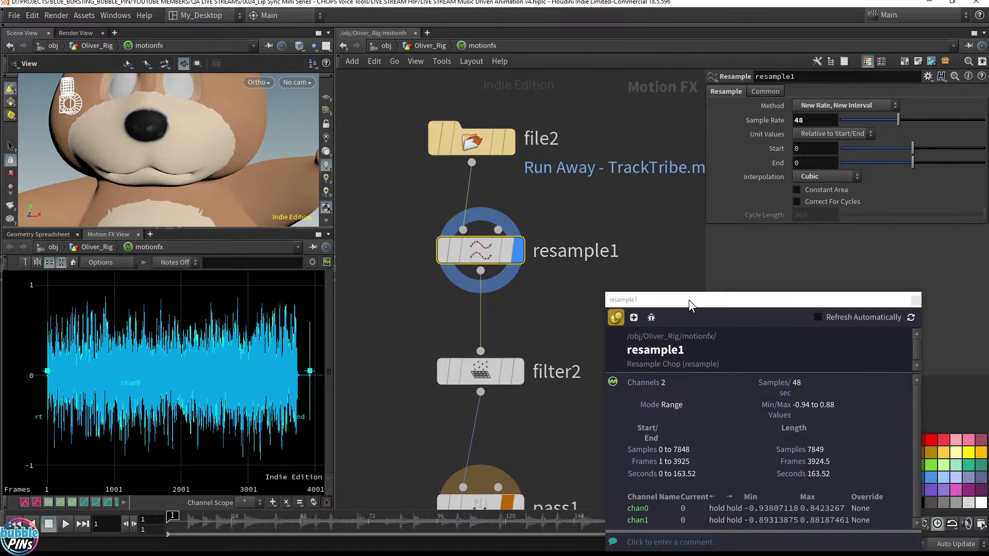
{"action": "left_click_drag", "start_coordinate": [688, 300], "coordinate": [675, 199]}
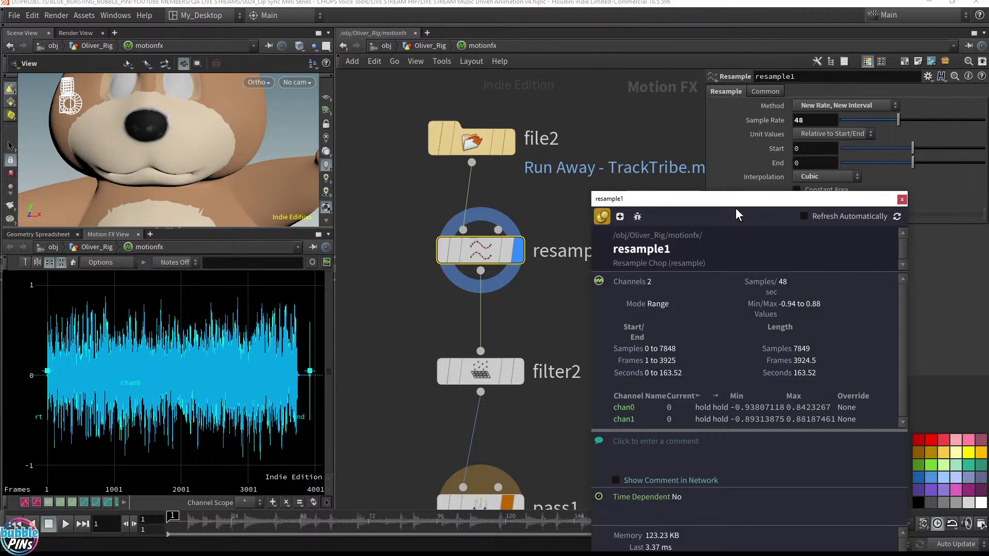
{"action": "left_click_drag", "start_coordinate": [736, 199], "coordinate": [822, 357]}
Delete all nodes downstream of file2, from resample1 through the filter and pass nodes to the export nodes.
{"action": "scroll", "coordinate": [590, 298], "scroll_direction": "down", "scroll_amount": 5}
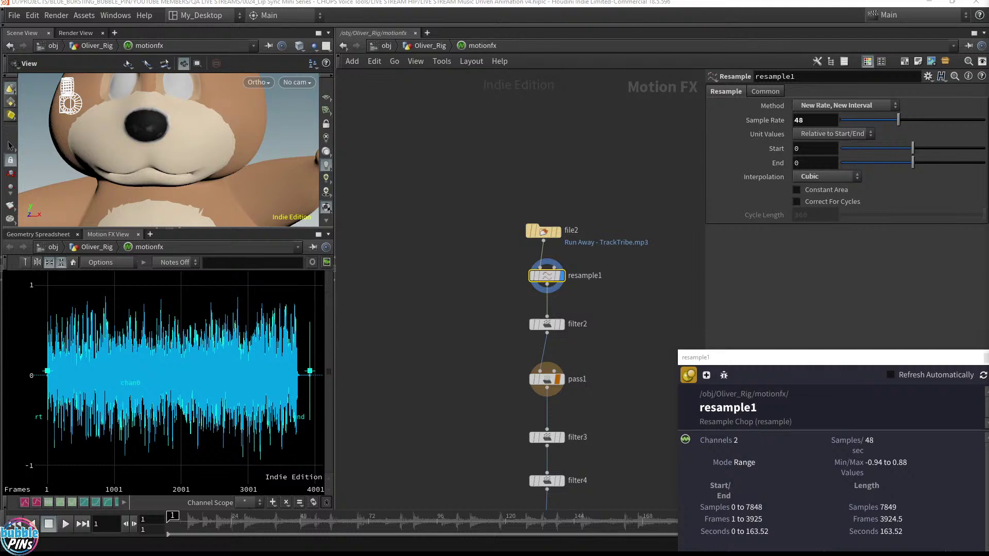
{"action": "scroll", "coordinate": [461, 221], "scroll_direction": "down", "scroll_amount": 4}
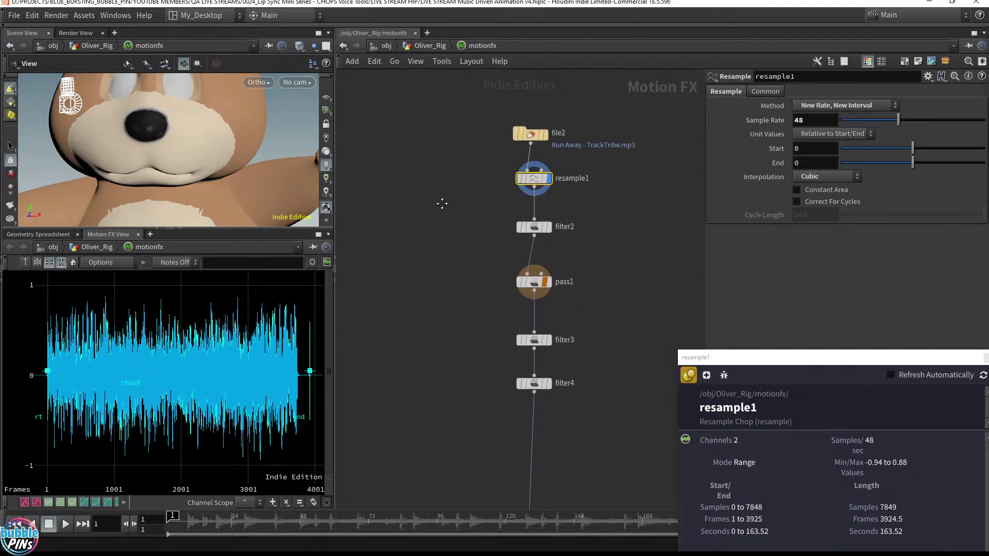
{"action": "left_click_drag", "start_coordinate": [449, 198], "coordinate": [570, 483]}
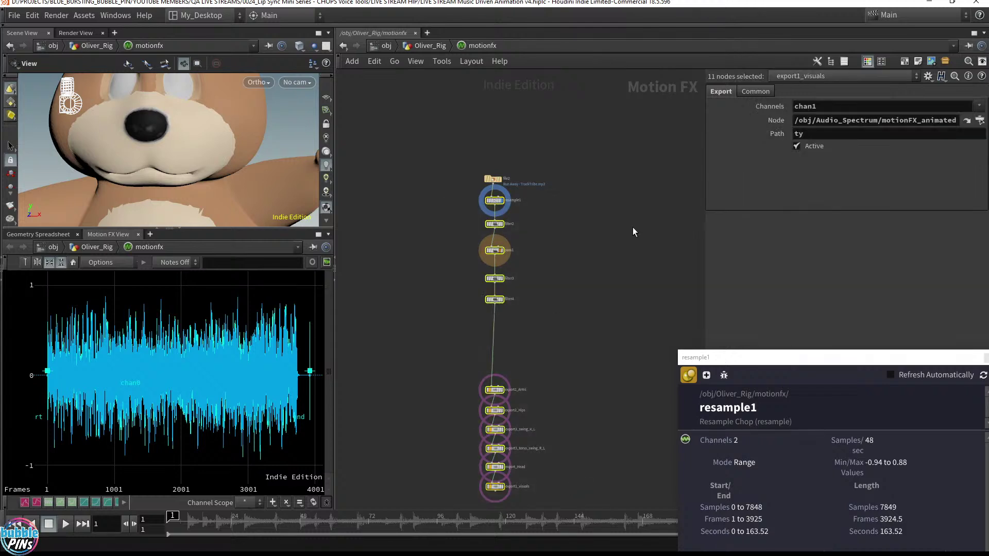
{"action": "key", "text": "Delete"}
Add a Resample node wired to the output of file2, align it beneath file2 and turn on its display.
{"action": "scroll", "coordinate": [493, 181], "scroll_direction": "up", "scroll_amount": 6}
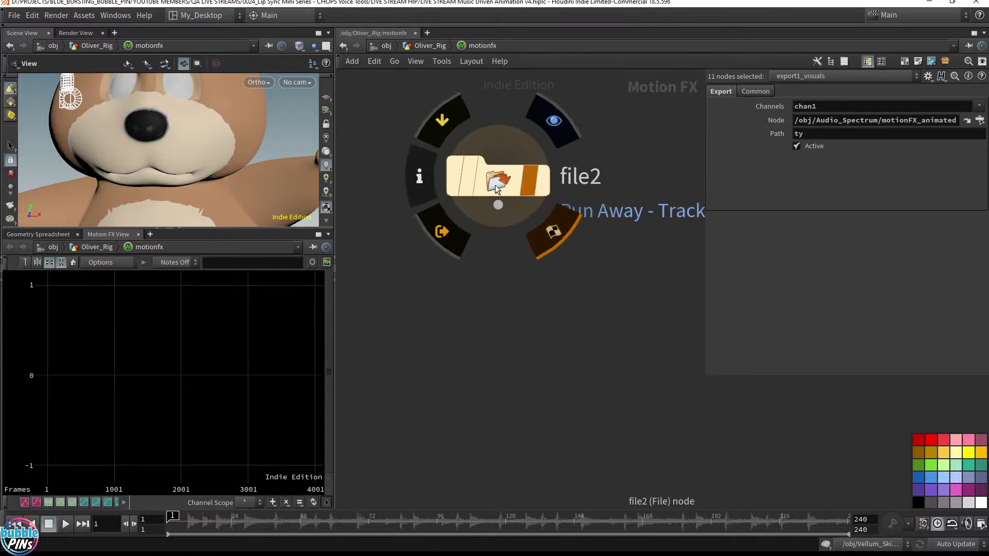
{"action": "left_click_drag", "start_coordinate": [497, 205], "coordinate": [502, 313]}
{"action": "key", "text": "Tab"}
{"action": "type", "text": "res"}
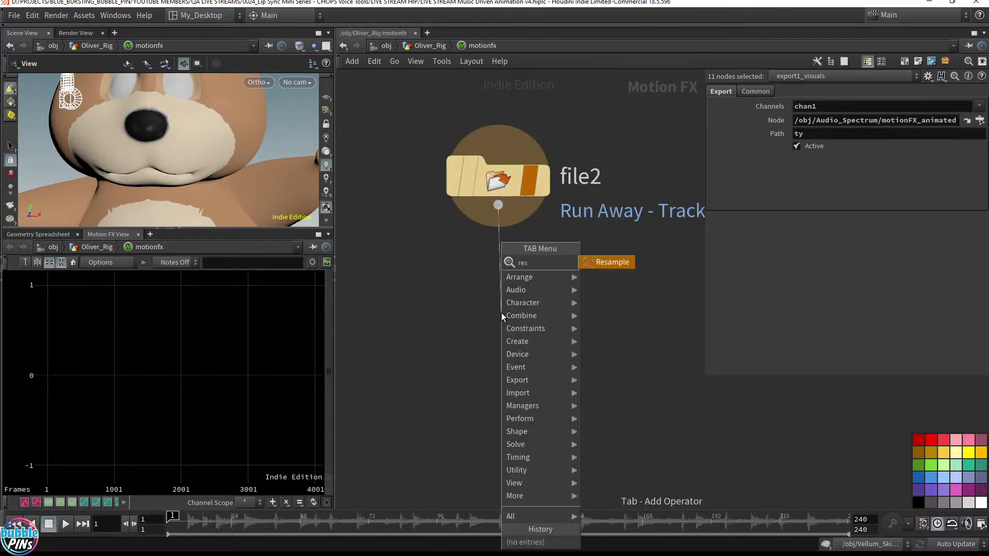
{"action": "type", "text": "am"}
{"action": "key", "text": "Return"}
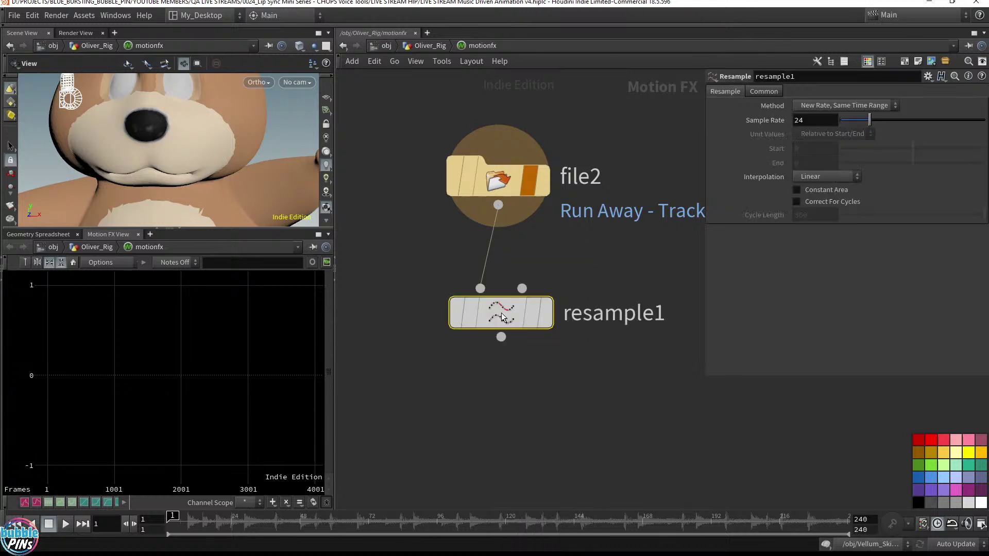
{"action": "mouse_move", "coordinate": [502, 313]}
{"action": "left_mouse_down"}
{"action": "mouse_move", "coordinate": [504, 321]}
{"action": "mouse_move", "coordinate": [511, 305]}
{"action": "left_mouse_up"}
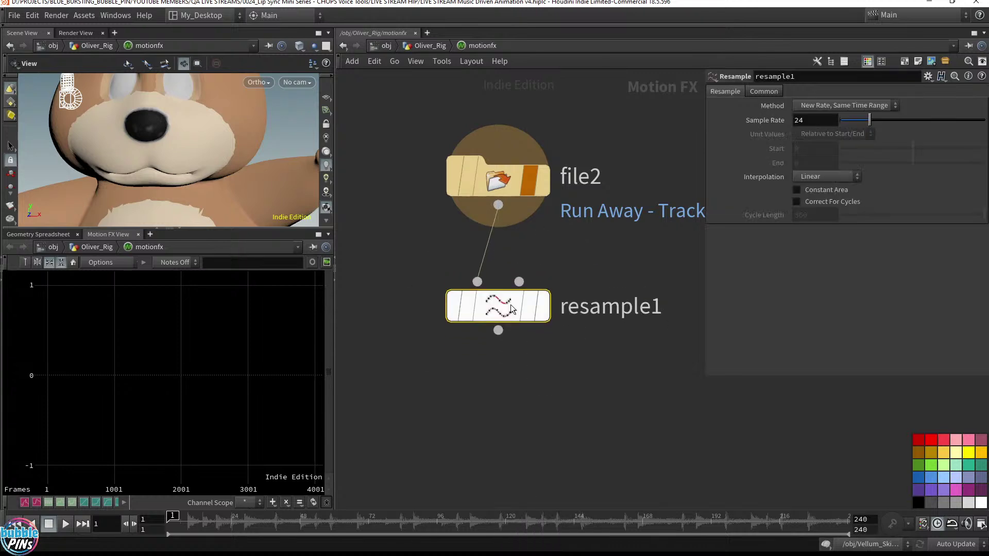
{"action": "left_click", "coordinate": [544, 311]}
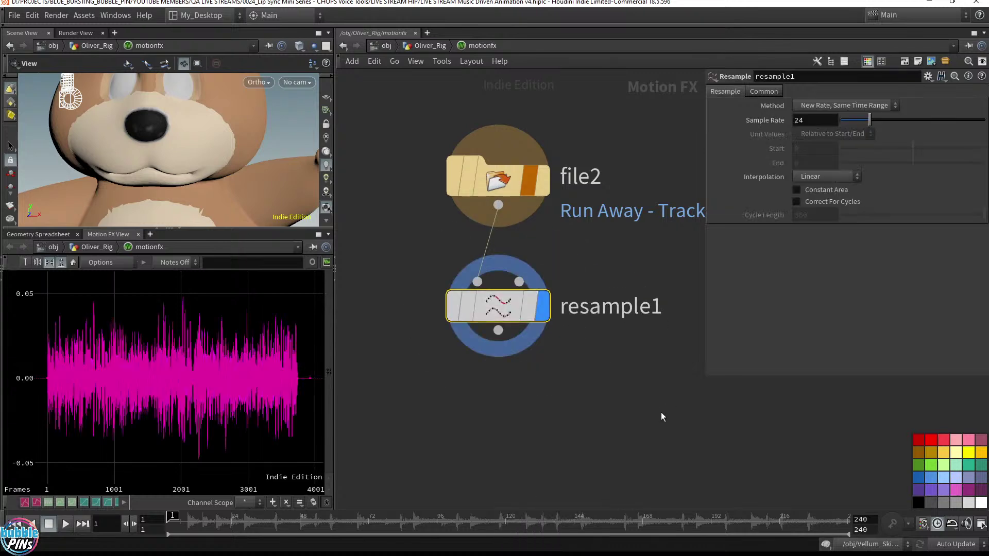
Set the sample rate of the new resample1 node to 48.
{"action": "left_click", "coordinate": [822, 122]}
{"action": "type", "text": "48"}
{"action": "key", "text": "Return"}
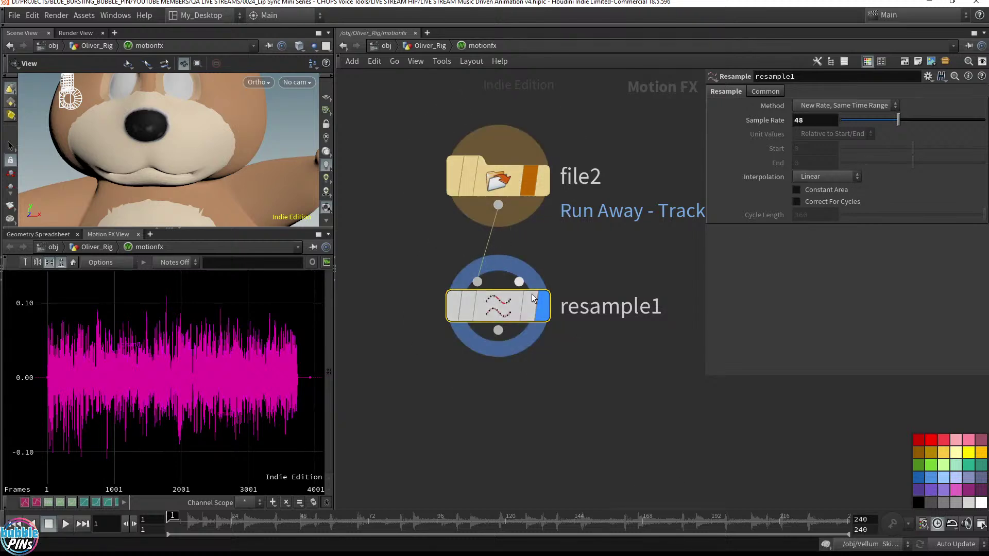
{"action": "scroll", "coordinate": [623, 350], "scroll_direction": "down", "scroll_amount": 2}
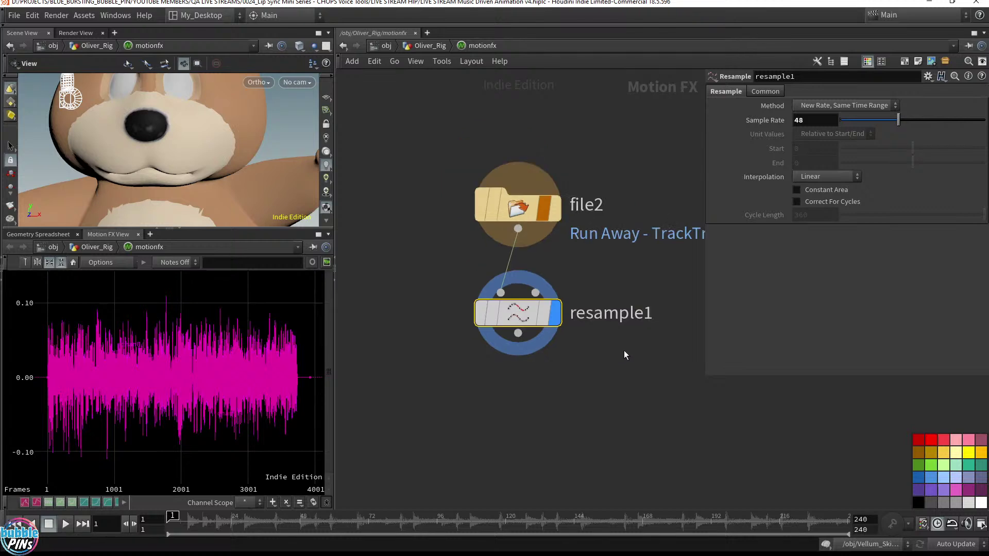
{"action": "middle_click_drag", "start_coordinate": [623, 350], "coordinate": [540, 276]}
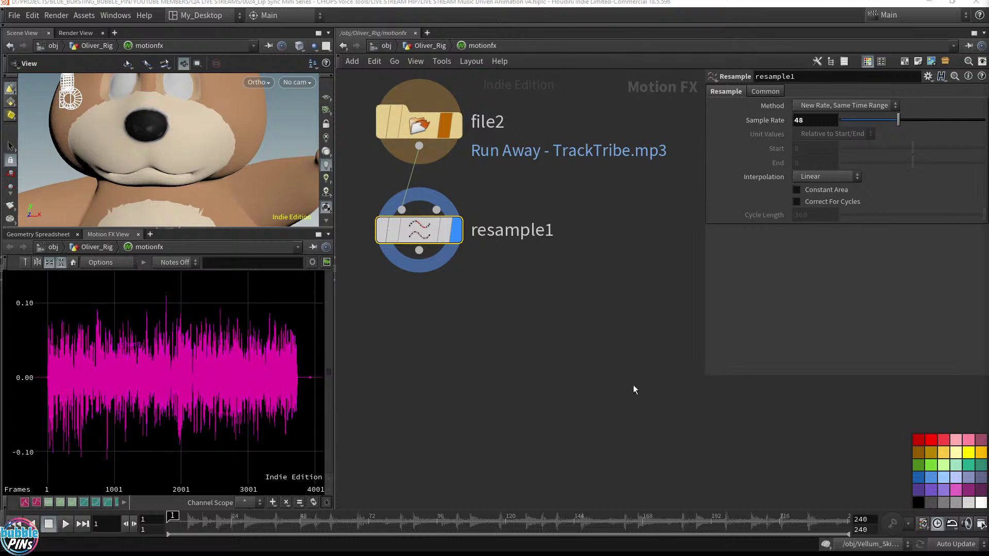
{"action": "middle_click_drag", "start_coordinate": [550, 270], "coordinate": [589, 261]}
{"action": "left_click_drag", "start_coordinate": [471, 252], "coordinate": [478, 301]}
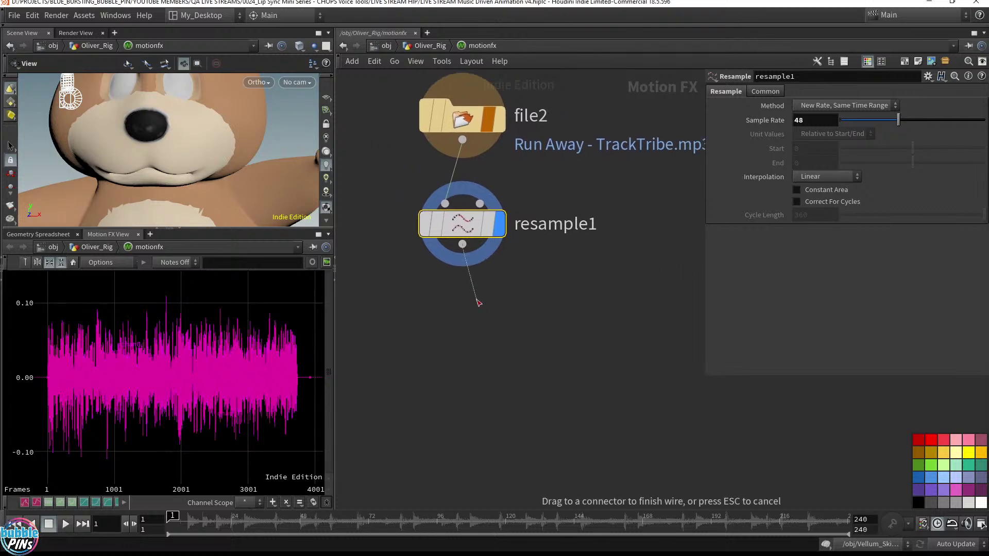
{"action": "key", "text": "Tab"}
{"action": "type", "text": "filter"}
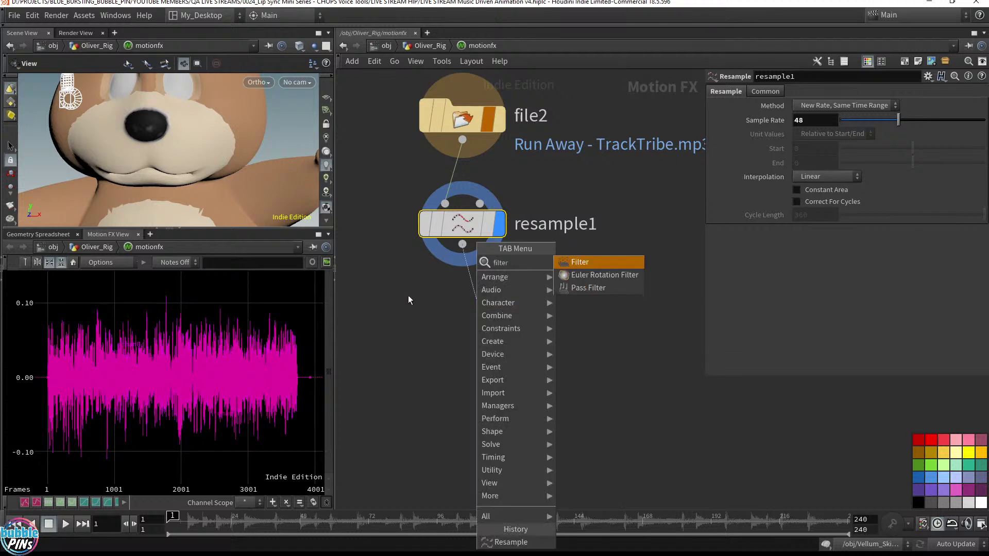
{"action": "key", "text": "Escape"}
Examine the resampled waveform alongside the whole bear in the scene view, and check the resample1 node information.
{"action": "mouse_move", "coordinate": [89, 359]}
{"action": "middle_mouse_down"}
{"action": "mouse_move", "coordinate": [77, 355]}
{"action": "mouse_move", "coordinate": [97, 355]}
{"action": "middle_mouse_up"}
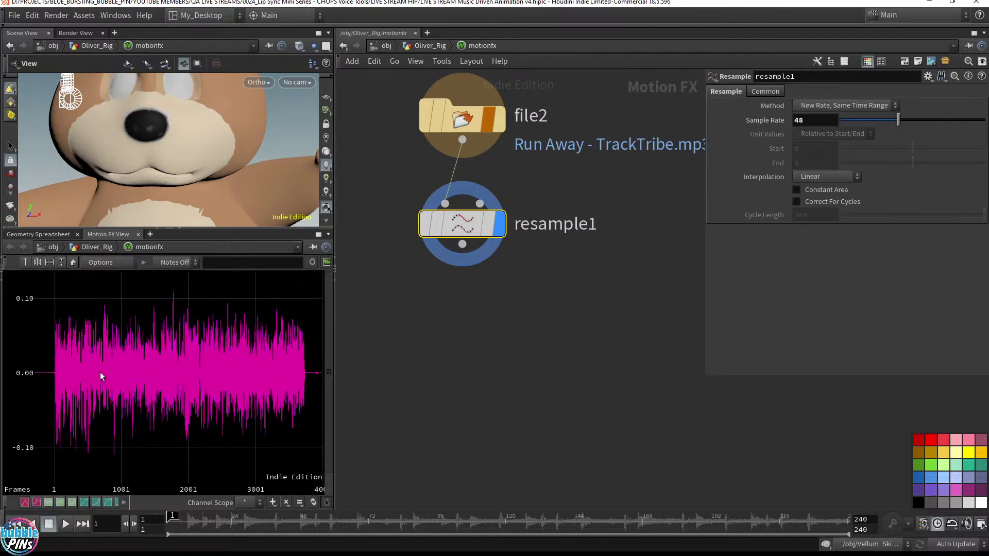
{"action": "scroll", "coordinate": [159, 150], "scroll_direction": "down", "scroll_amount": 10}
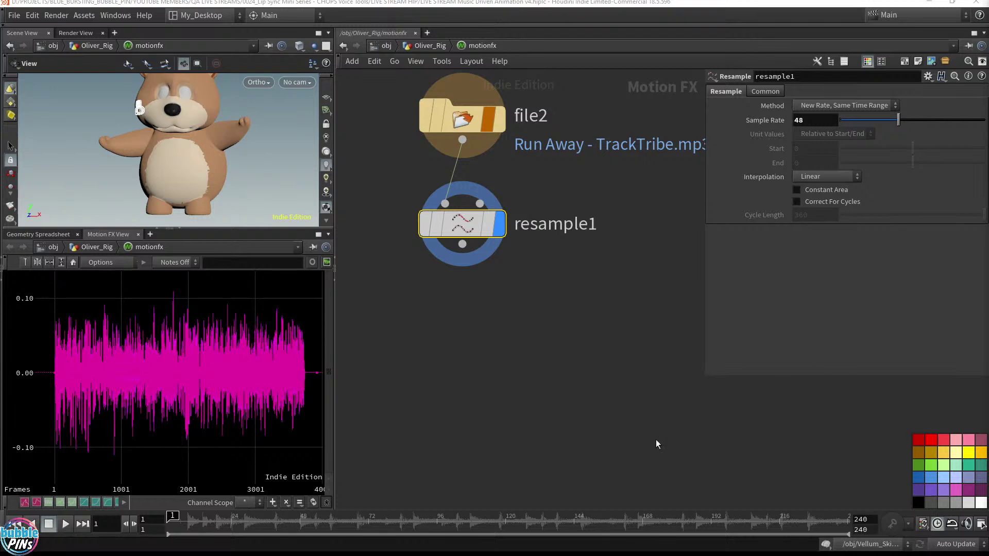
{"action": "middle_click_drag", "start_coordinate": [471, 314], "coordinate": [486, 356]}
{"action": "left_click_drag", "start_coordinate": [369, 340], "coordinate": [513, 229]}
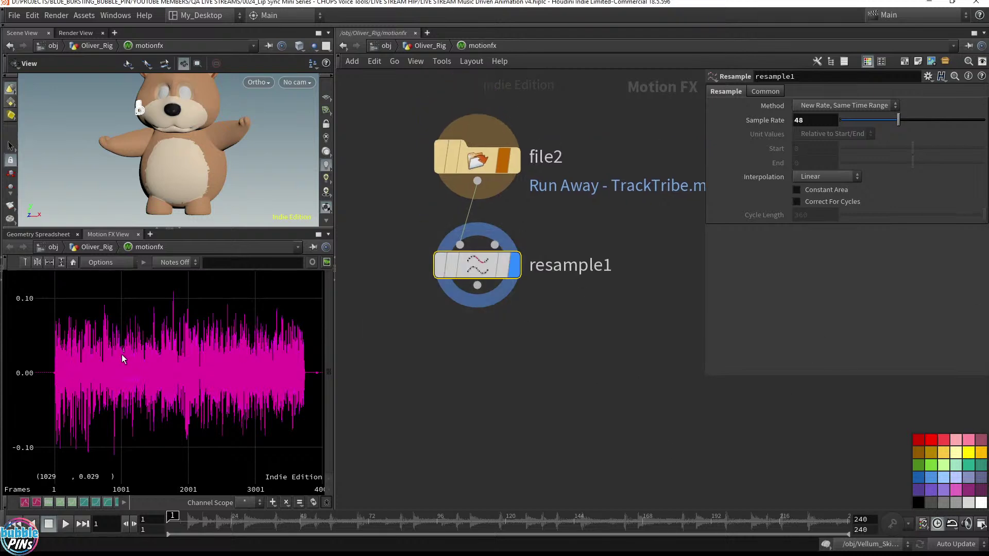
{"action": "mouse_move", "coordinate": [148, 358]}
{"action": "middle_mouse_down"}
{"action": "mouse_move", "coordinate": [117, 344]}
{"action": "mouse_move", "coordinate": [153, 360]}
{"action": "mouse_move", "coordinate": [144, 364]}
{"action": "middle_mouse_up"}
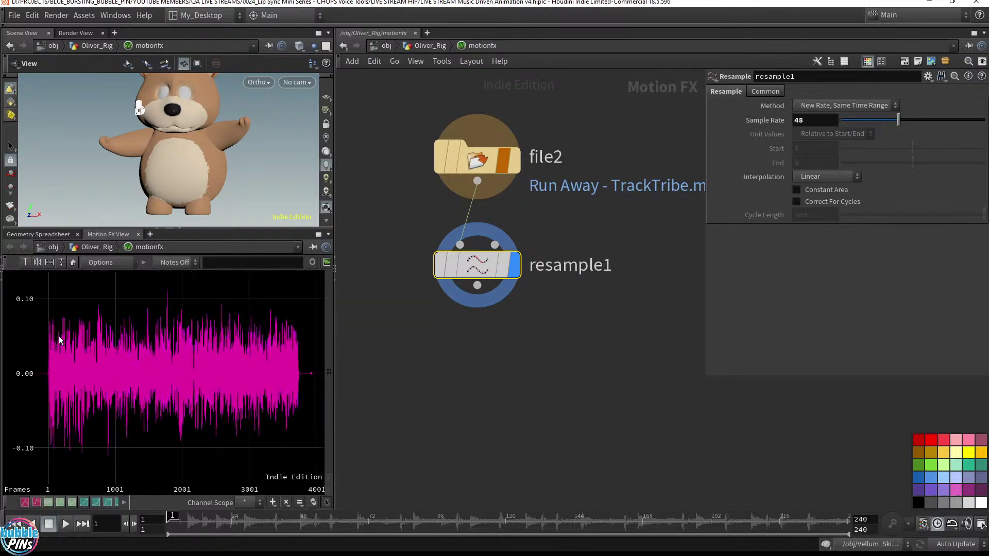
{"action": "right_click_drag", "start_coordinate": [209, 130], "coordinate": [223, 145]}
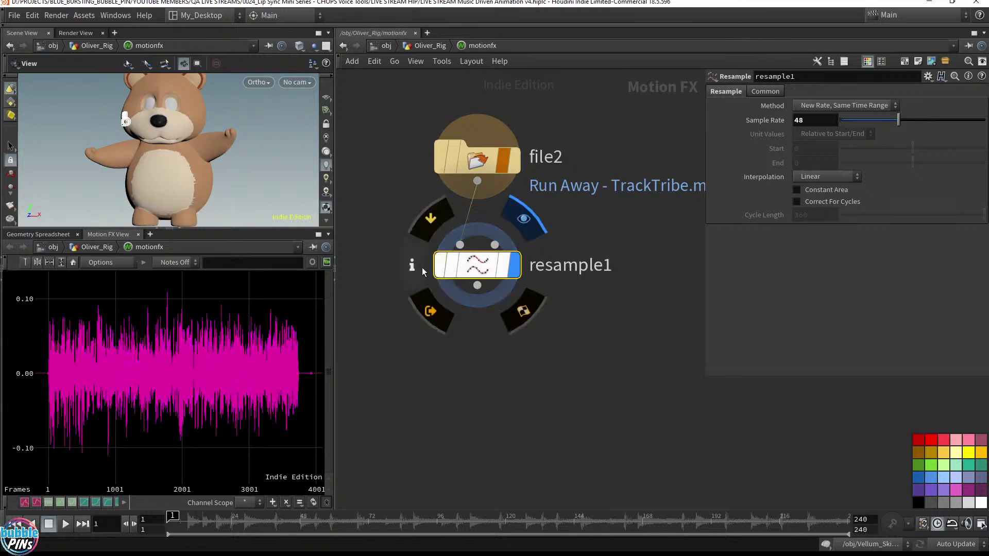
{"action": "left_click", "coordinate": [420, 267]}
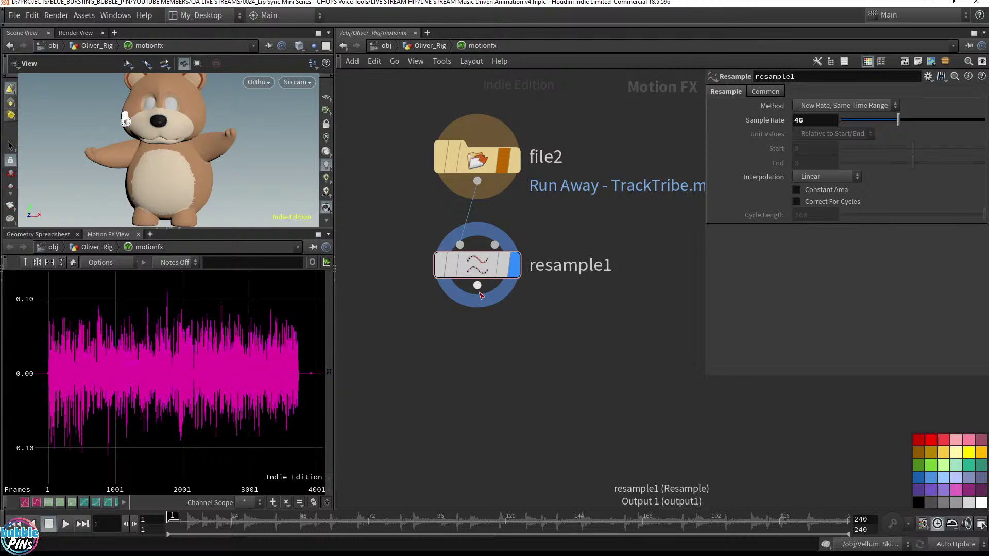
Add an Export node wired to the output of resample1 and align it beneath that node.
{"action": "left_click_drag", "start_coordinate": [477, 287], "coordinate": [484, 362]}
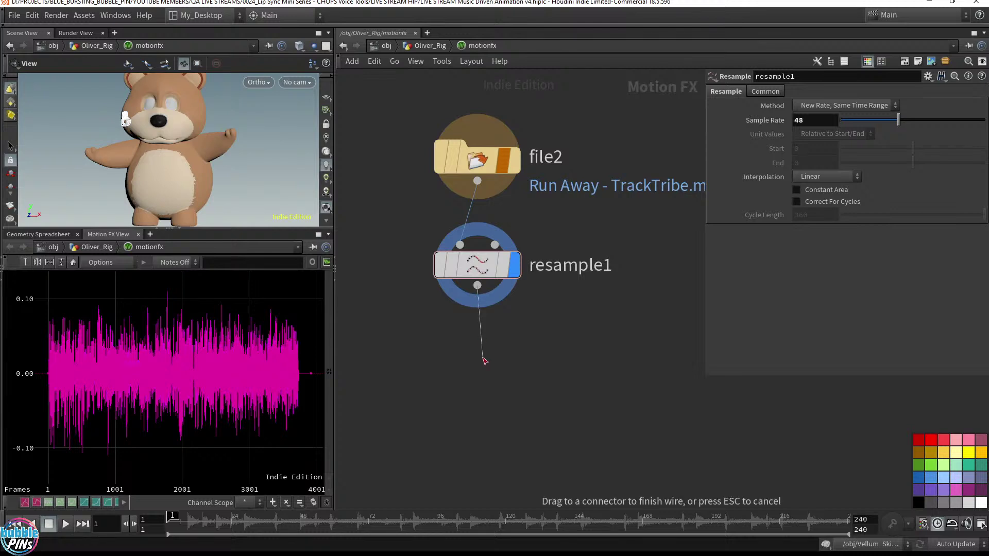
{"action": "key", "text": "Tab"}
{"action": "type", "text": "expor"}
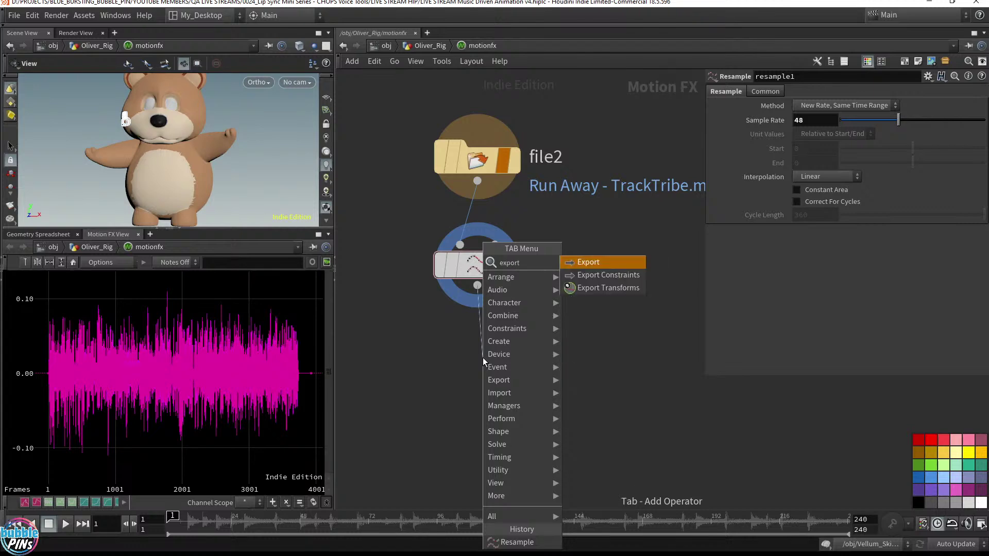
{"action": "key", "text": "Return"}
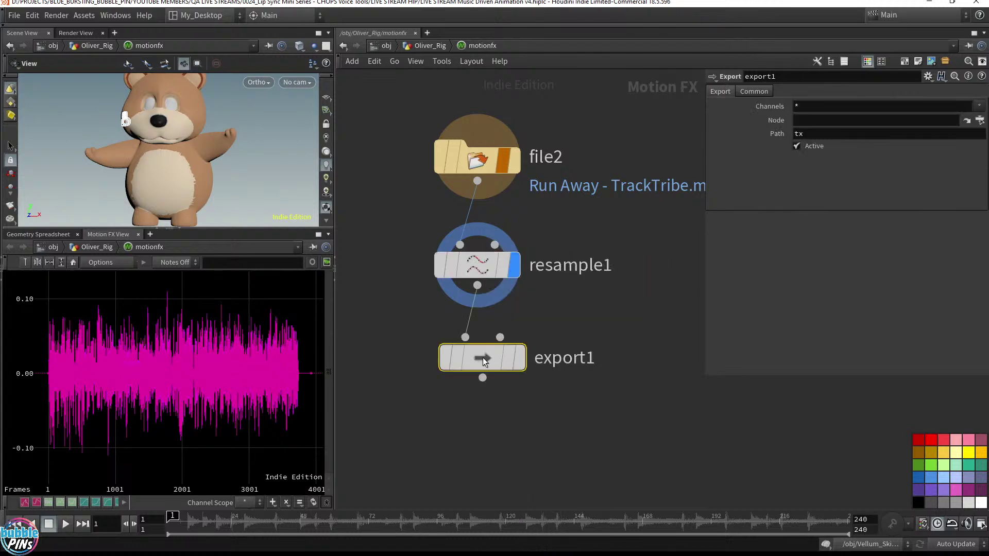
{"action": "left_click", "coordinate": [483, 367]}
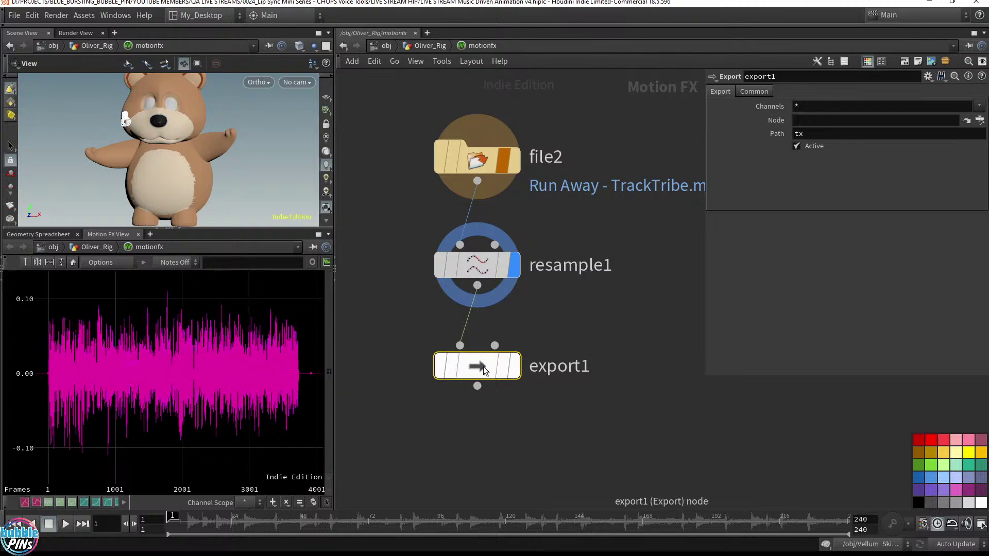
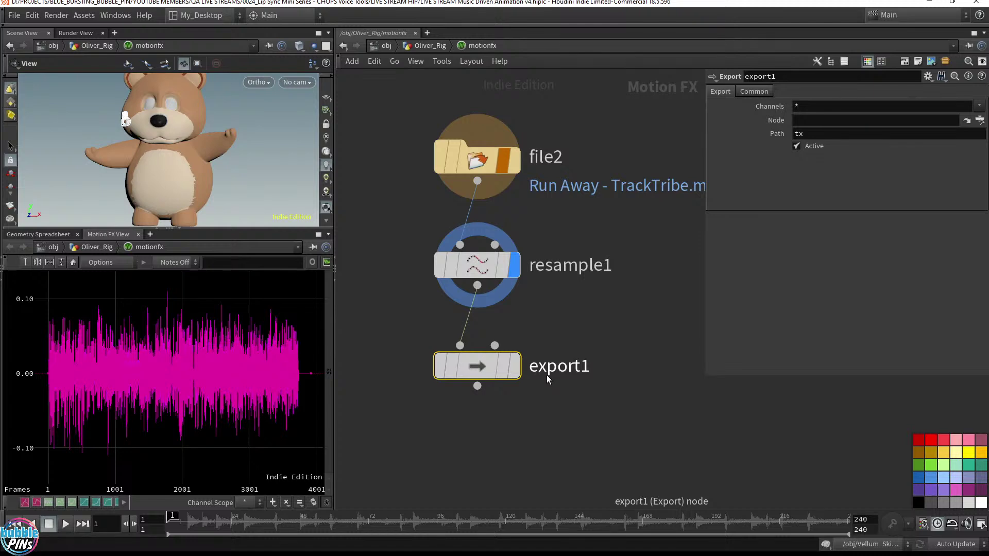
Move export1 farther below resample1 and turn on its export and display flags.
{"action": "left_click_drag", "start_coordinate": [493, 378], "coordinate": [478, 415]}
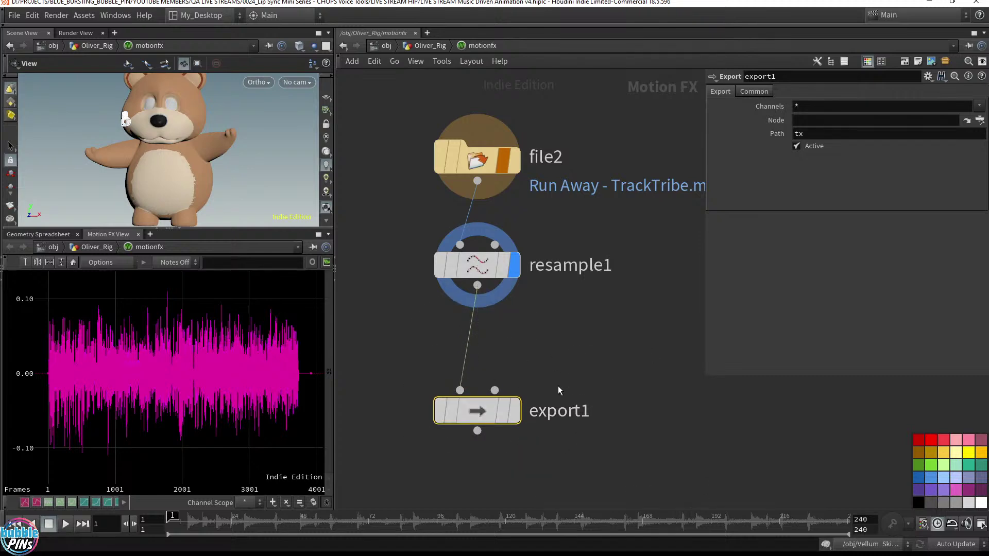
{"action": "mouse_move", "coordinate": [449, 418]}
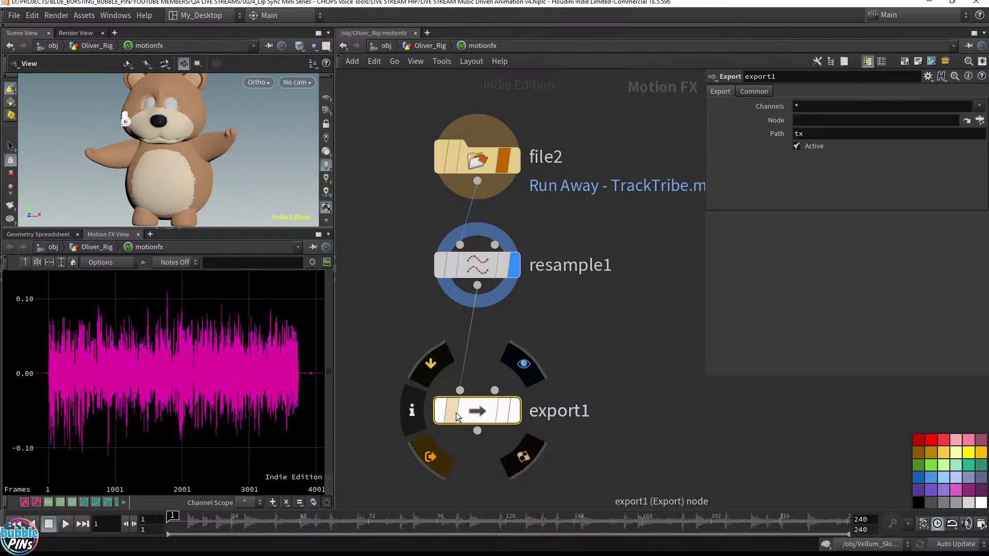
{"action": "left_click", "coordinate": [429, 456]}
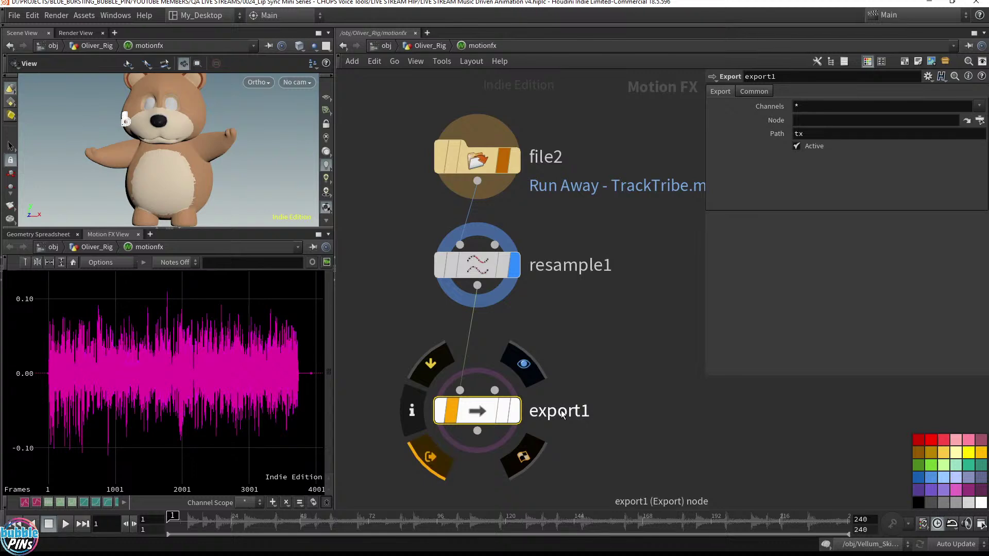
{"action": "left_click_drag", "start_coordinate": [604, 365], "coordinate": [409, 437]}
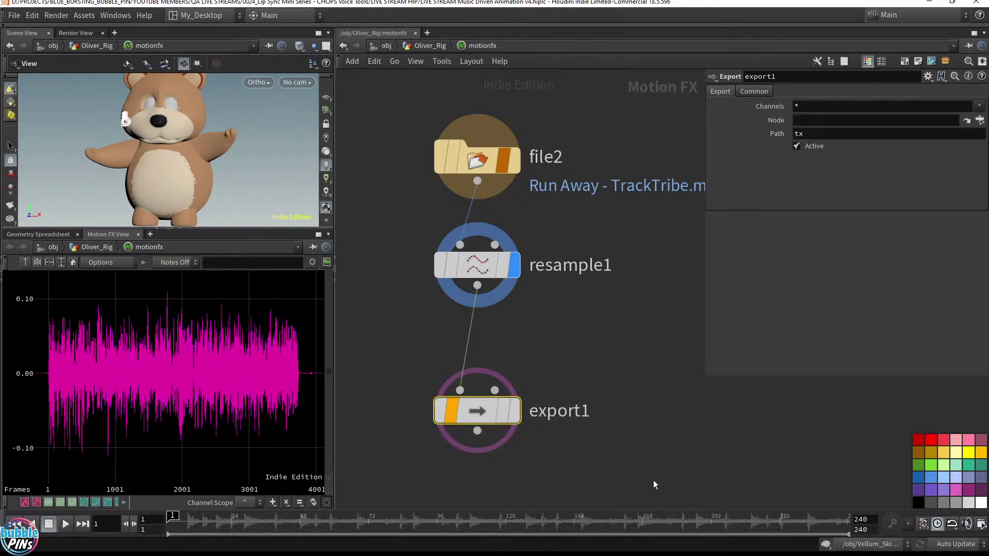
{"action": "left_click_drag", "start_coordinate": [582, 351], "coordinate": [388, 460]}
{"action": "left_click", "coordinate": [515, 264]}
{"action": "left_click", "coordinate": [514, 410]}
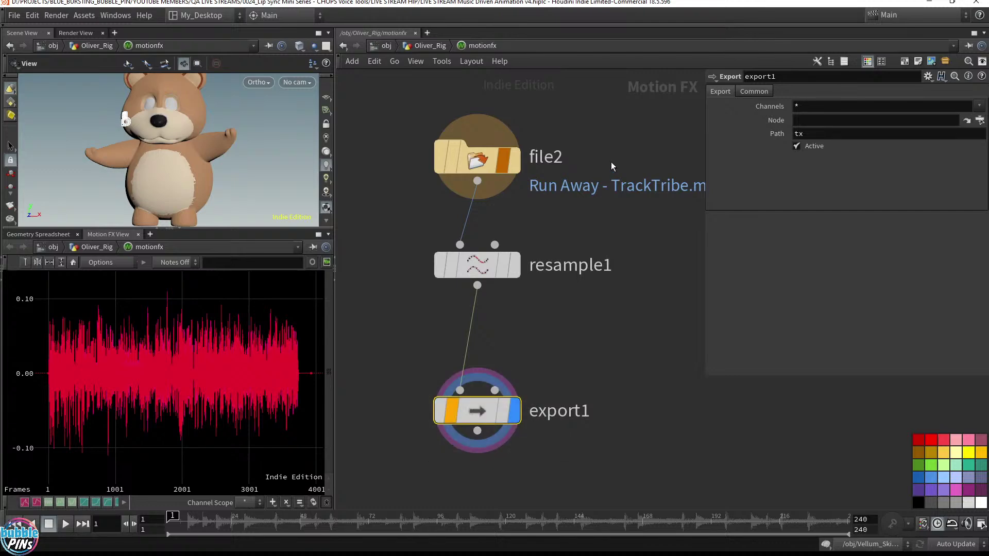
Set the channels that export1 sends out to chan0 only.
{"action": "left_click", "coordinate": [822, 108]}
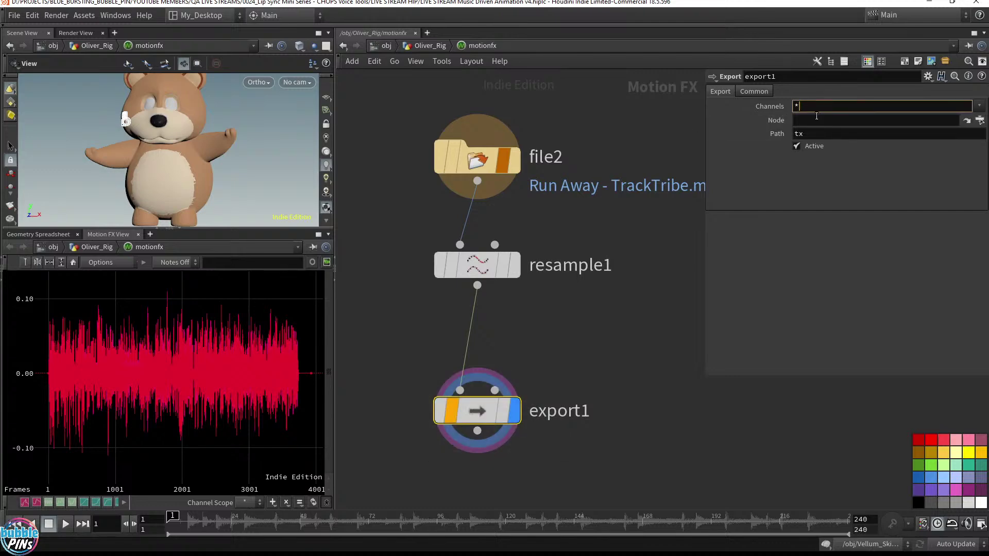
{"action": "left_click", "coordinate": [979, 106]}
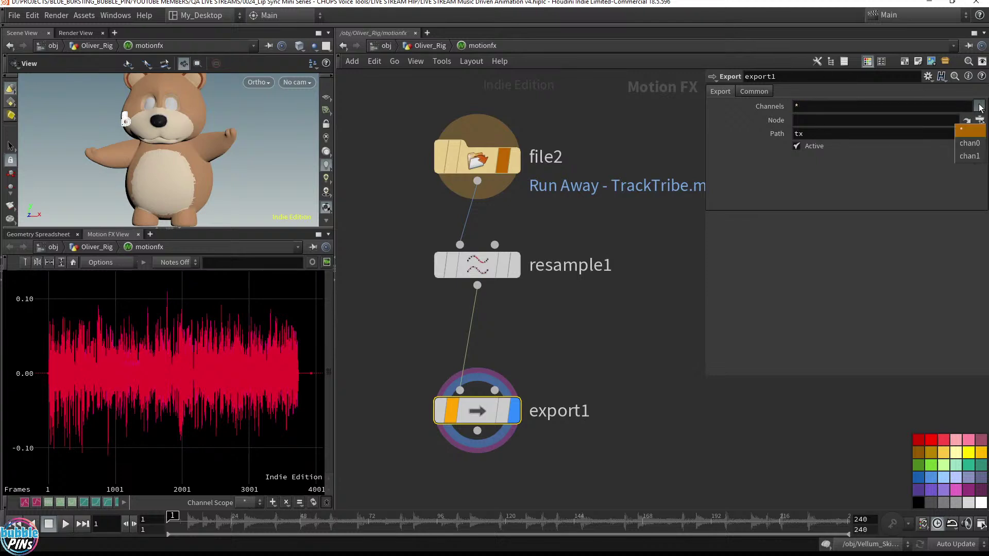
{"action": "left_click", "coordinate": [968, 106]}
{"action": "left_click", "coordinate": [978, 106]}
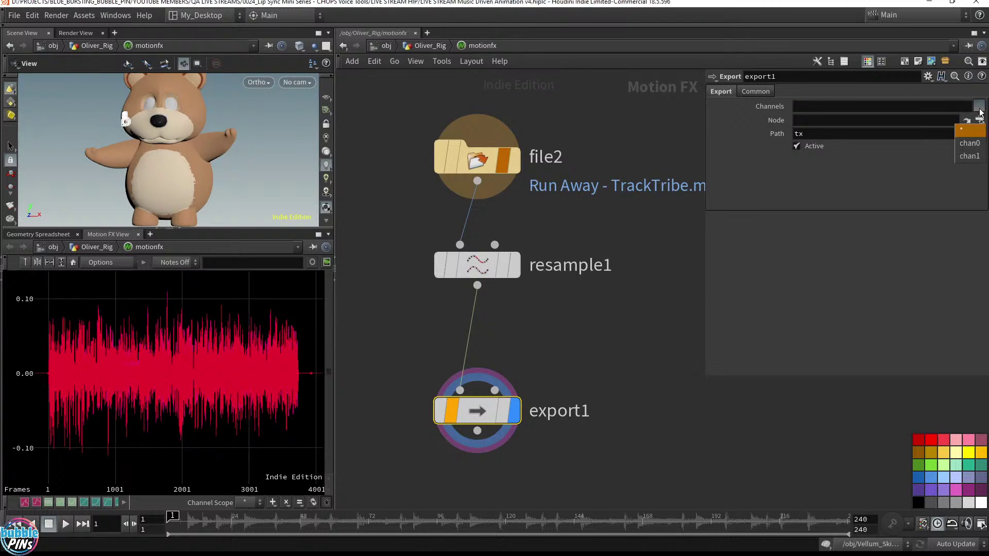
{"action": "left_click", "coordinate": [971, 151]}
{"action": "left_click", "coordinate": [814, 120]}
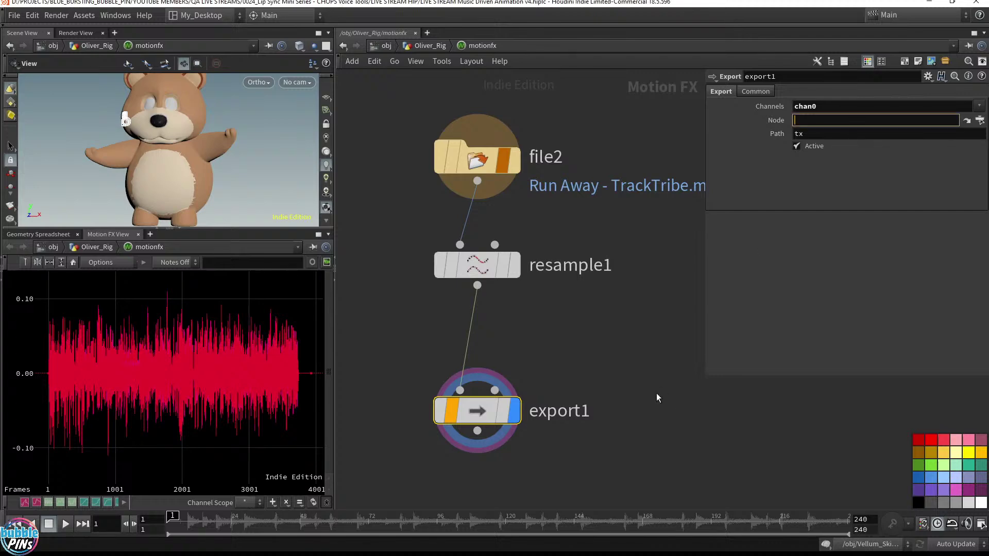
Return to the Oliver_Rig network, move bonedeform3 farther below the rigpose2 node, and select rigpose2.
{"action": "left_click", "coordinate": [432, 45]}
{"action": "scroll", "coordinate": [482, 320], "scroll_direction": "down", "scroll_amount": 2}
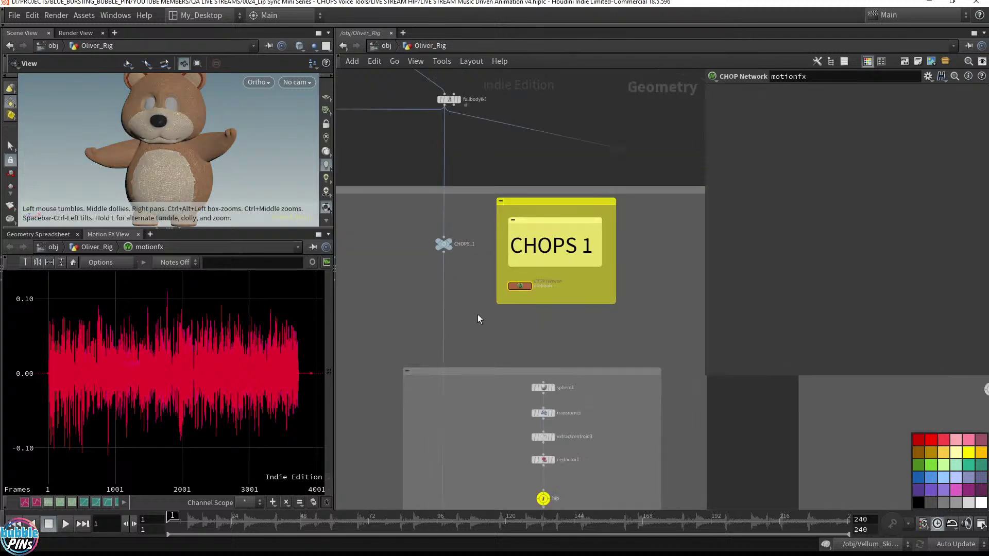
{"action": "middle_click_drag", "start_coordinate": [477, 314], "coordinate": [551, 106]}
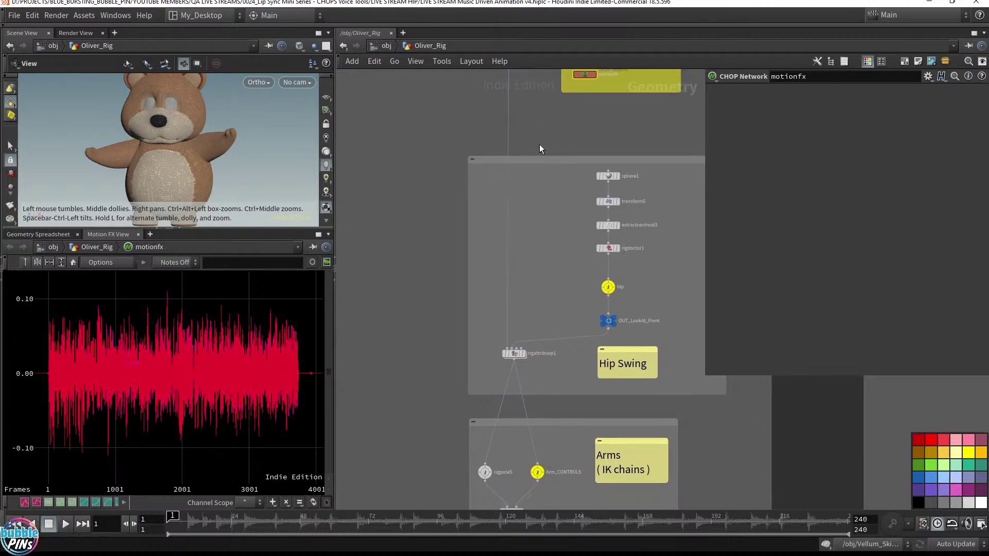
{"action": "middle_click_drag", "start_coordinate": [541, 150], "coordinate": [519, 273]}
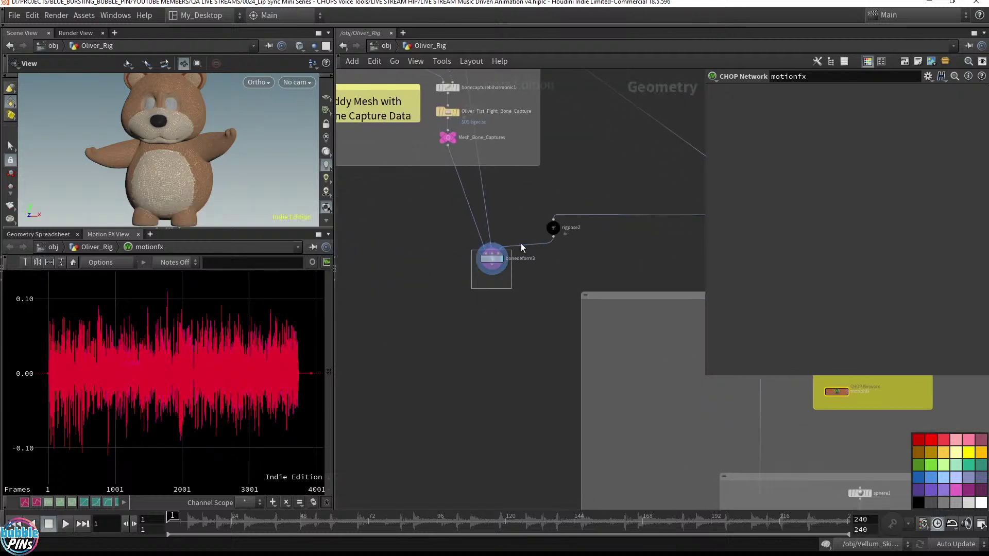
{"action": "left_click_drag", "start_coordinate": [567, 288], "coordinate": [471, 214]}
{"action": "left_click_drag", "start_coordinate": [492, 262], "coordinate": [496, 312]}
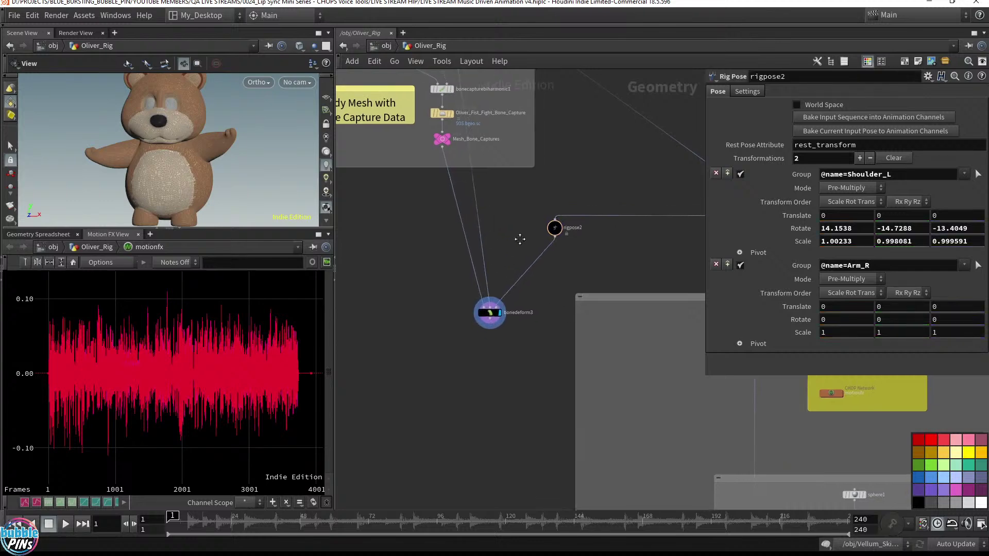
Try rotating the Shoulder_L joint of rigpose2 in the scene view and adjusting its X rotation to about 4.26.
{"action": "scroll", "coordinate": [548, 245], "scroll_direction": "up", "scroll_amount": 5}
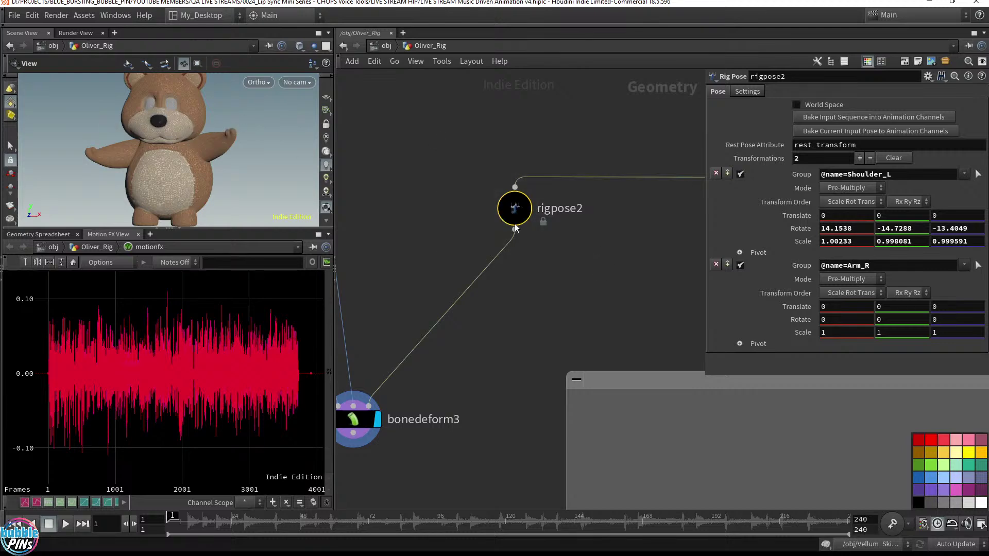
{"action": "key", "text": "Return"}
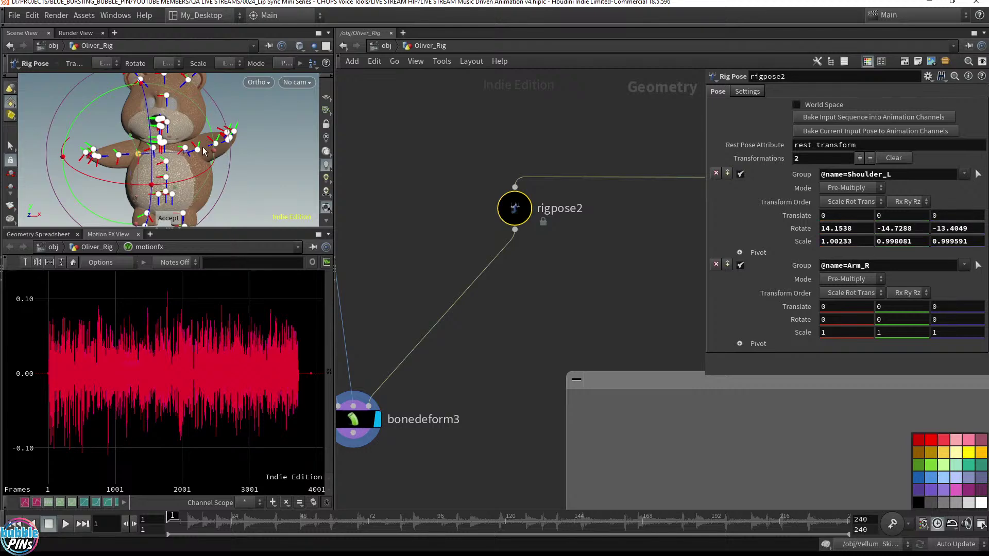
{"action": "left_click", "coordinate": [199, 149]}
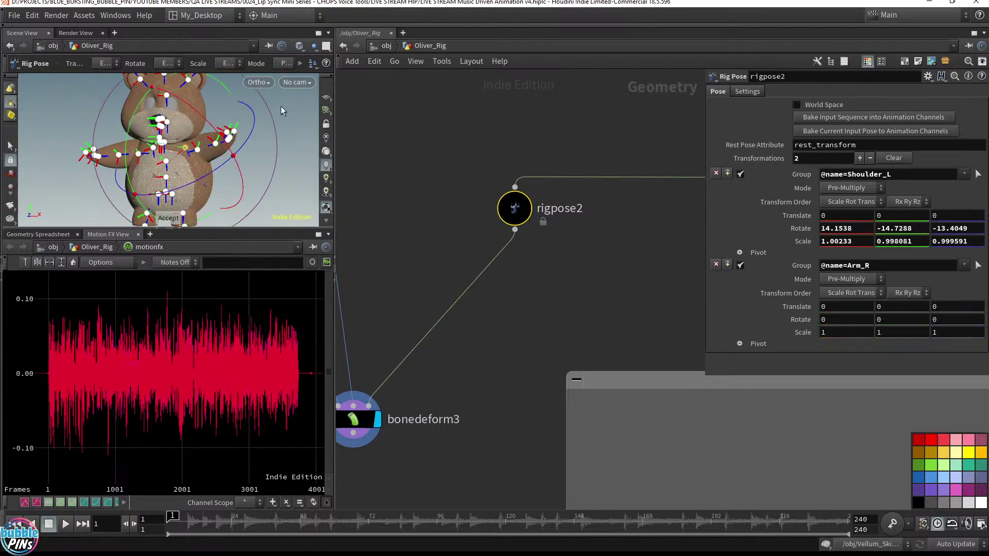
{"action": "left_click_drag", "start_coordinate": [274, 118], "coordinate": [281, 138]}
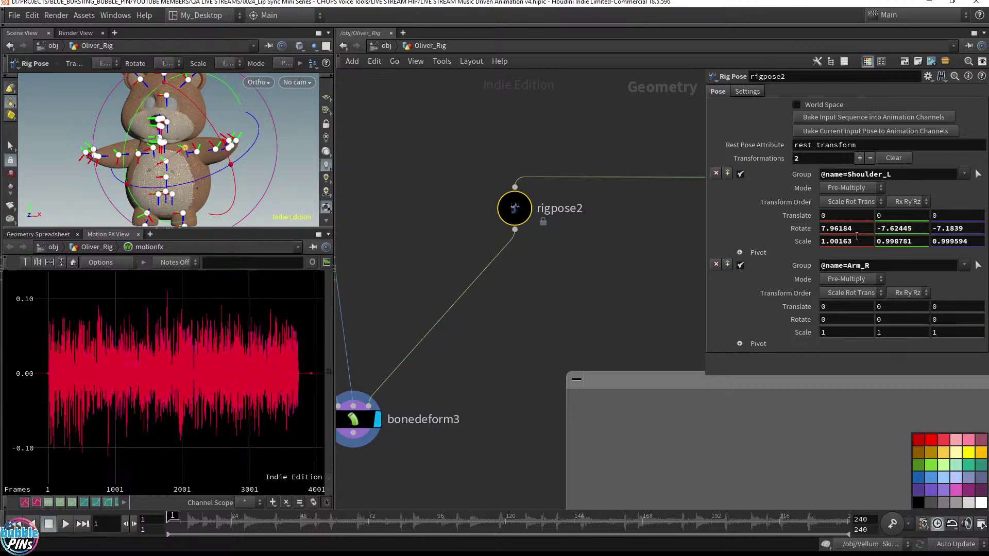
{"action": "middle_click_drag", "start_coordinate": [858, 230], "coordinate": [832, 211]}
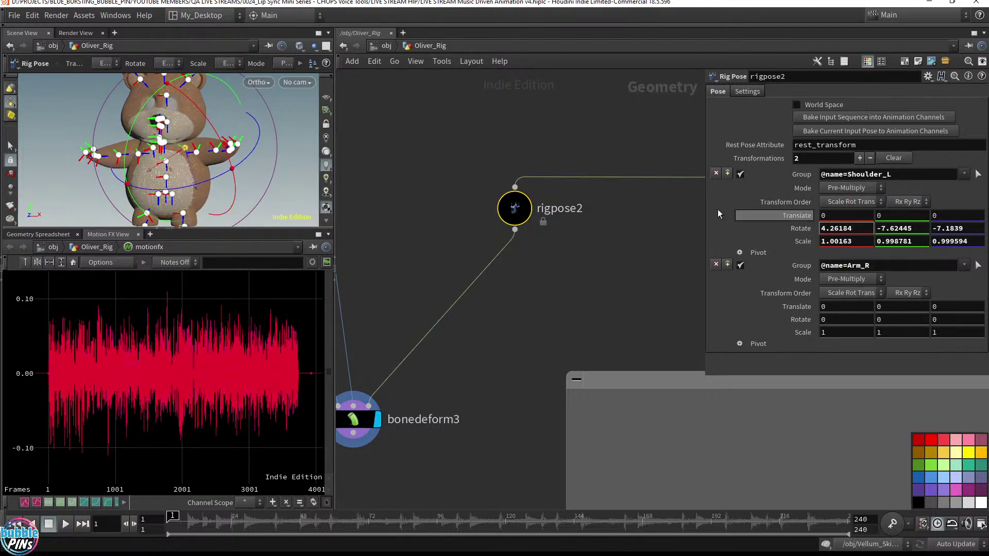
Reset the Shoulder_L transformation in rigpose2 to rotate 0, 0, 0 and scale 1, 1, 1.
{"action": "left_click", "coordinate": [841, 228]}
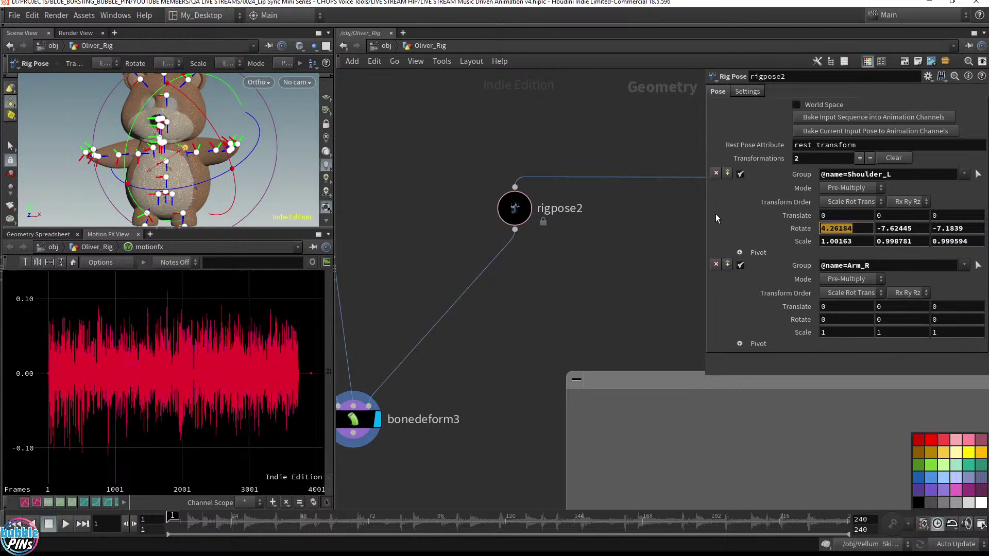
{"action": "type", "text": "0"}
{"action": "key", "text": "Tab"}
{"action": "type", "text": "0"}
{"action": "key", "text": "Tab"}
{"action": "type", "text": "0"}
{"action": "key", "text": "Tab"}
{"action": "type", "text": "1"}
{"action": "key", "text": "Tab"}
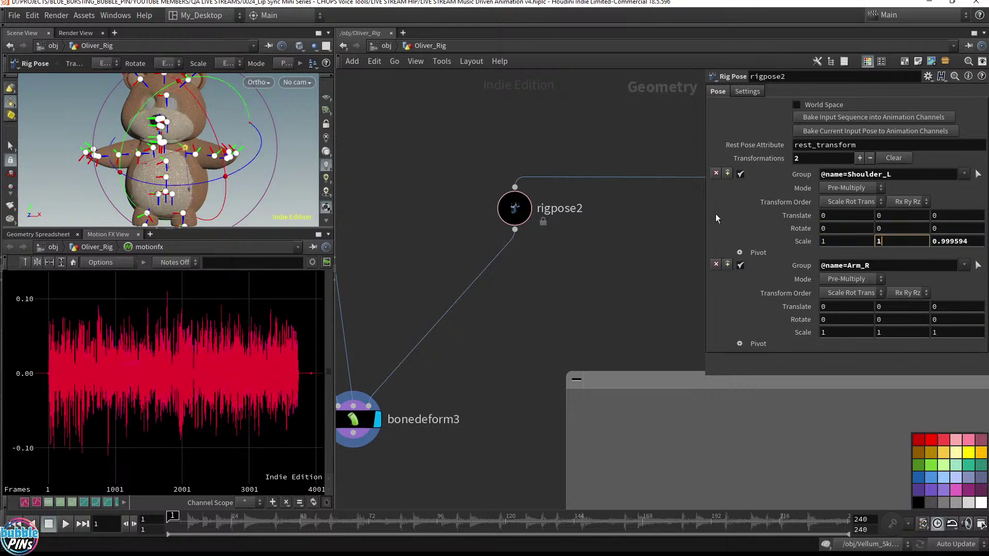
{"action": "type", "text": "1"}
{"action": "key", "text": "Tab"}
{"action": "type", "text": "1"}
{"action": "key", "text": "Return"}
{"action": "left_click_drag", "start_coordinate": [487, 130], "coordinate": [571, 265]}
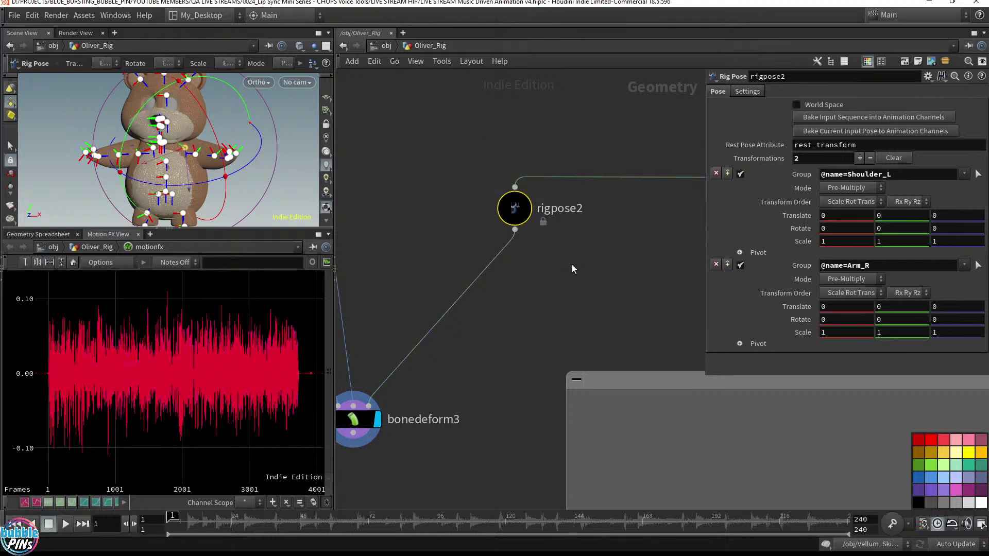
Add a float parameter named and labelled "channel" above the Pose folder in rigpose2's parameter interface.
{"action": "left_click", "coordinate": [928, 79]}
{"action": "left_click", "coordinate": [823, 103]}
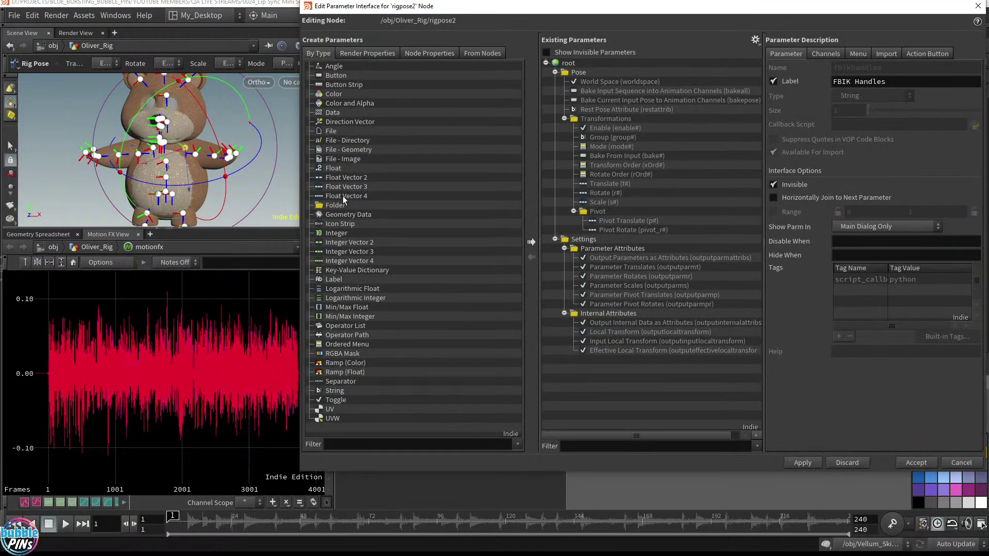
{"action": "left_click_drag", "start_coordinate": [521, 101], "coordinate": [579, 69]}
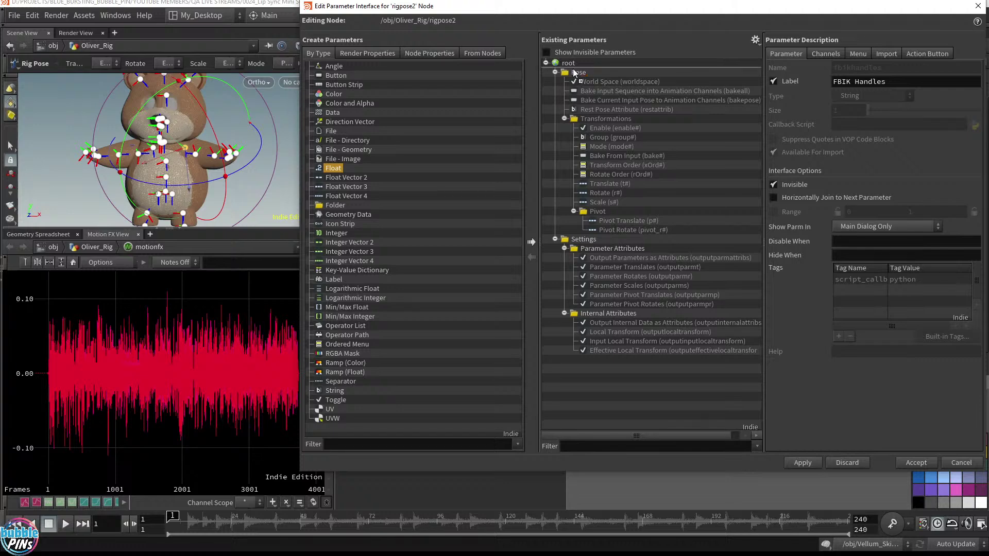
{"action": "double_click", "coordinate": [871, 68]}
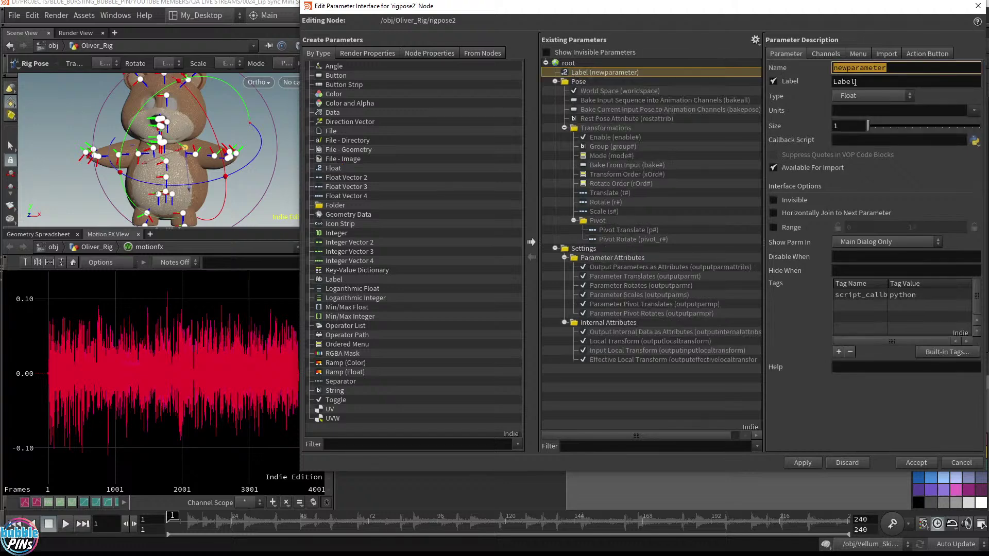
{"action": "type", "text": "channel"}
{"action": "key", "text": "Tab"}
{"action": "type", "text": "chh"}
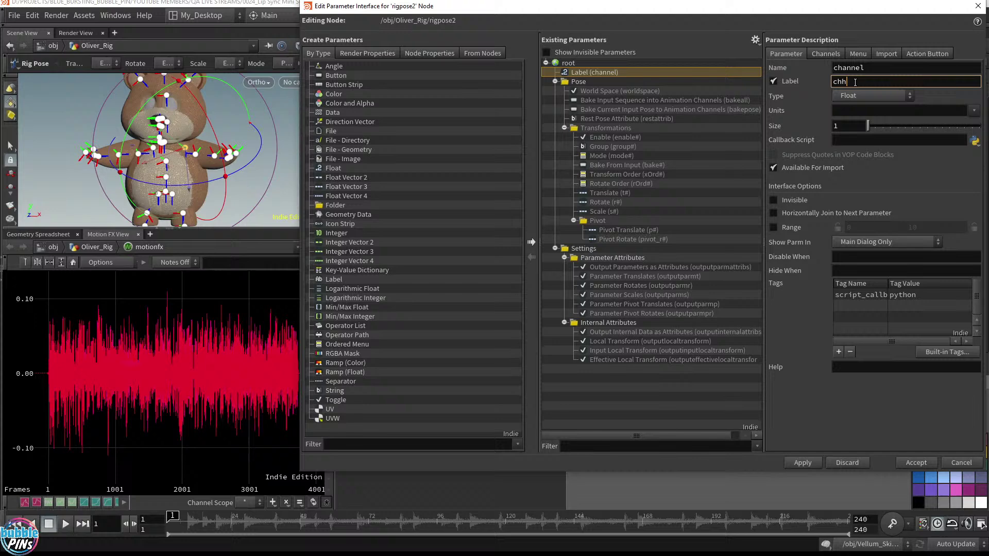
{"action": "key", "text": "BackSpace"}
{"action": "type", "text": "annel"}
{"action": "left_click", "coordinate": [801, 463]}
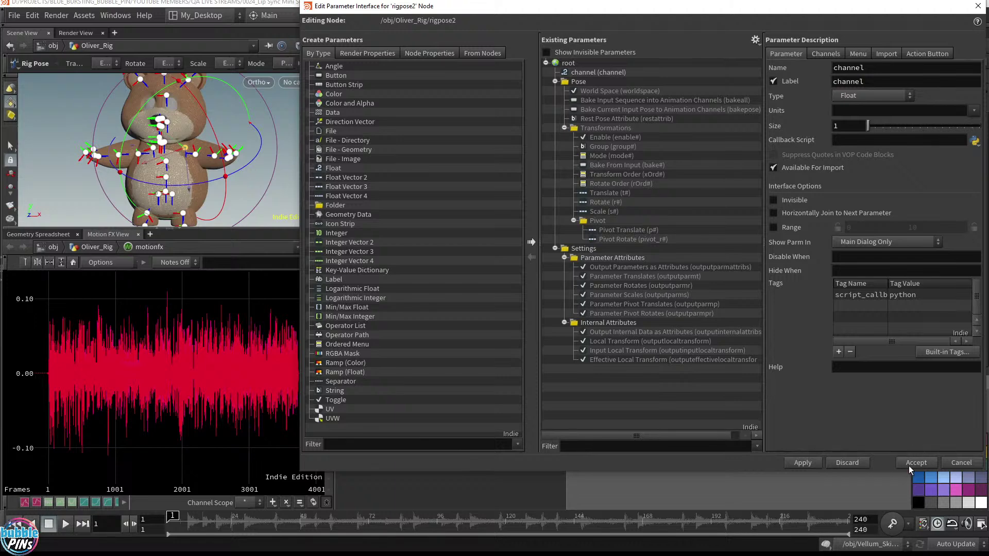
{"action": "left_click", "coordinate": [912, 463]}
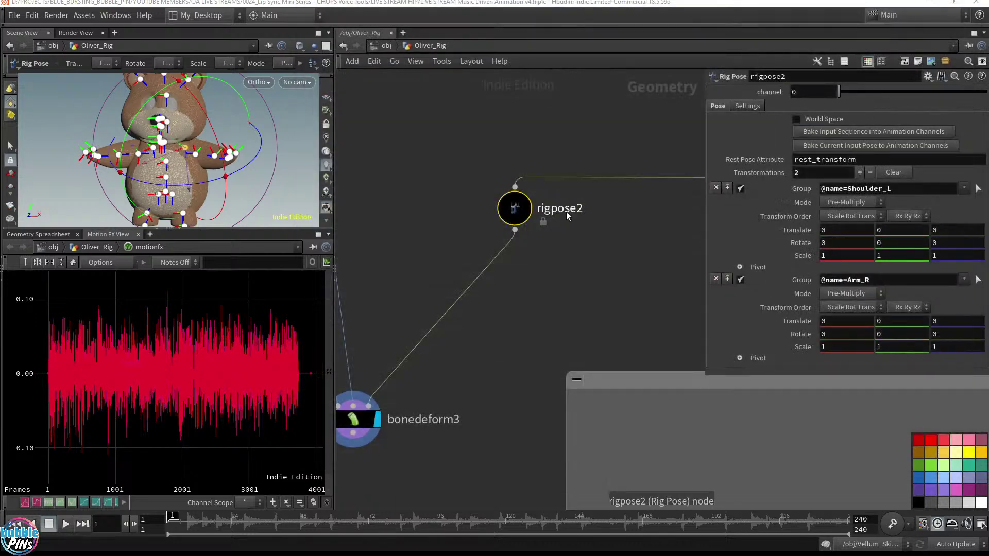
Copy the rigpose2 node and paste its path, /obj/Oliver_Rig/rigpose2, as the target node of export1 in motionfx.
{"action": "left_click_drag", "start_coordinate": [592, 247], "coordinate": [456, 153]}
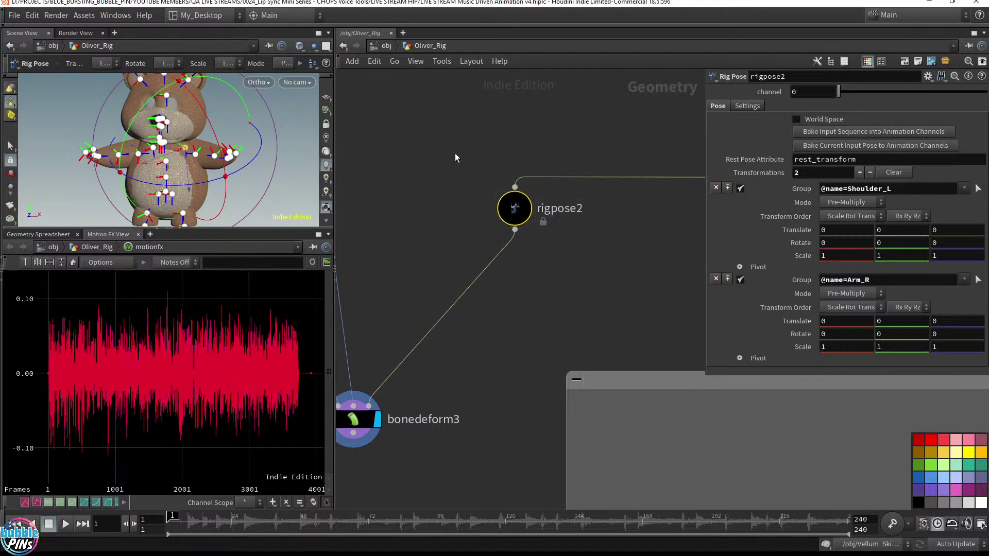
{"action": "key", "text": "ctrl+c"}
{"action": "scroll", "coordinate": [503, 215], "scroll_direction": "down", "scroll_amount": 3}
{"action": "middle_click_drag", "start_coordinate": [607, 250], "coordinate": [426, 246]}
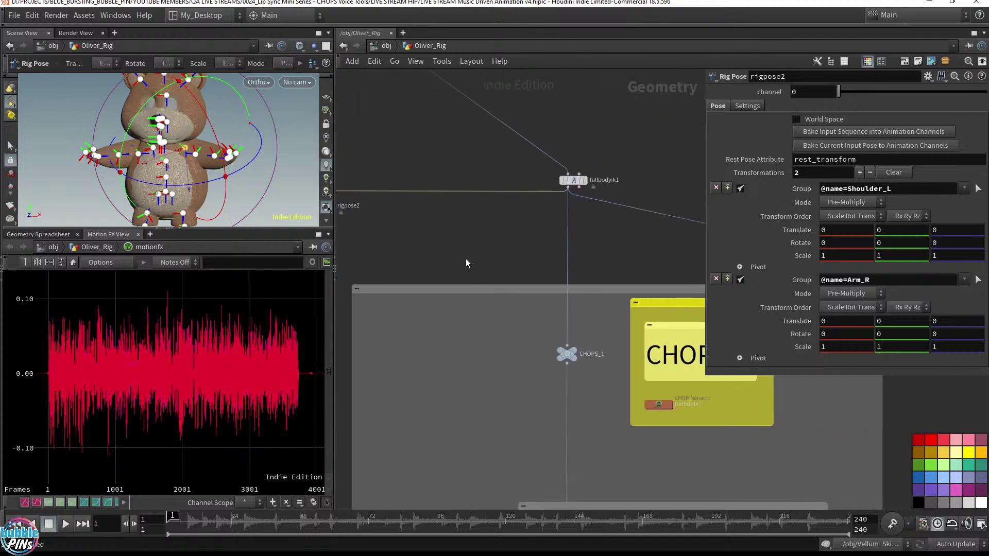
{"action": "middle_click_drag", "start_coordinate": [495, 309], "coordinate": [442, 219]}
{"action": "double_click", "coordinate": [610, 315]}
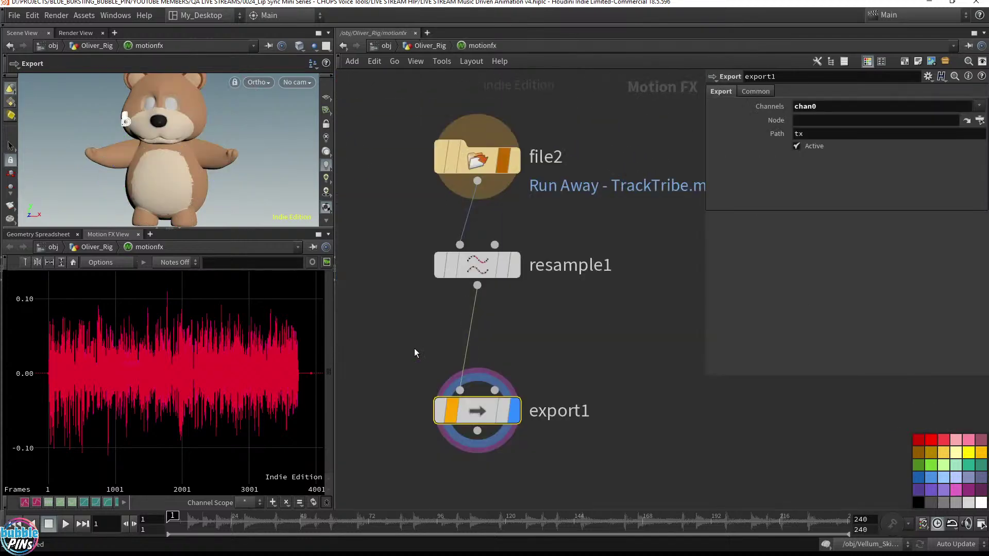
{"action": "left_click", "coordinate": [804, 121]}
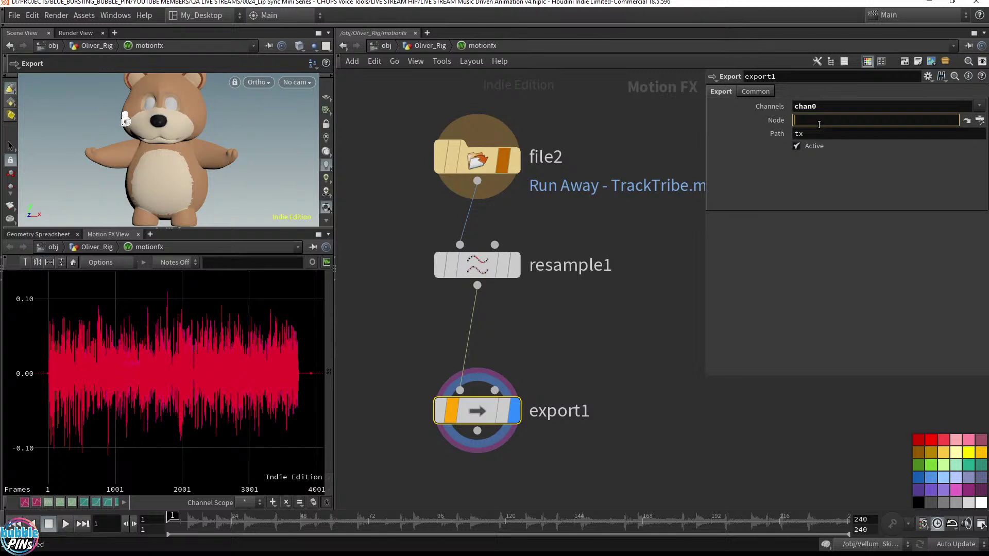
{"action": "key", "text": "ctrl+v"}
{"action": "left_click_drag", "start_coordinate": [906, 125], "coordinate": [866, 122]}
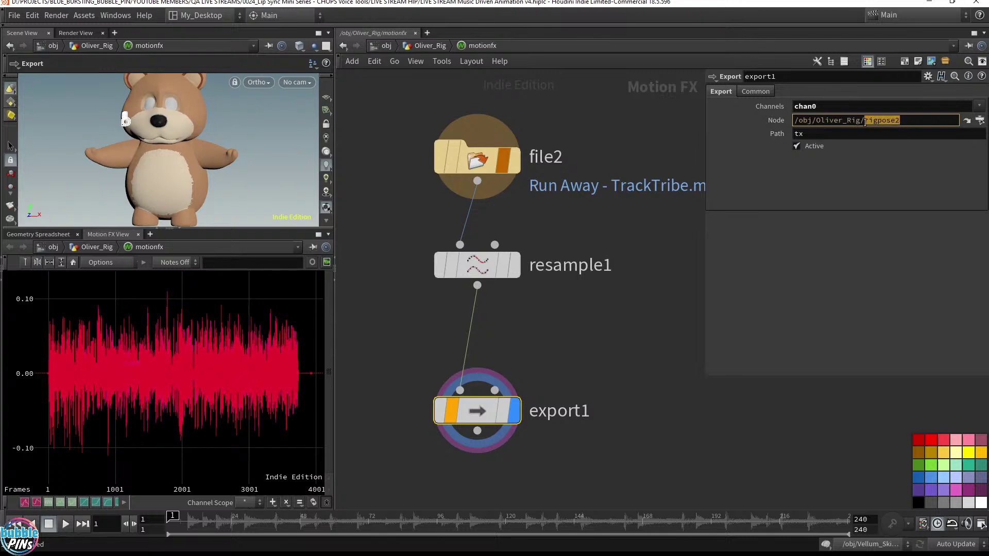
Set the target parameter path of export1 to channel.
{"action": "left_click", "coordinate": [839, 137]}
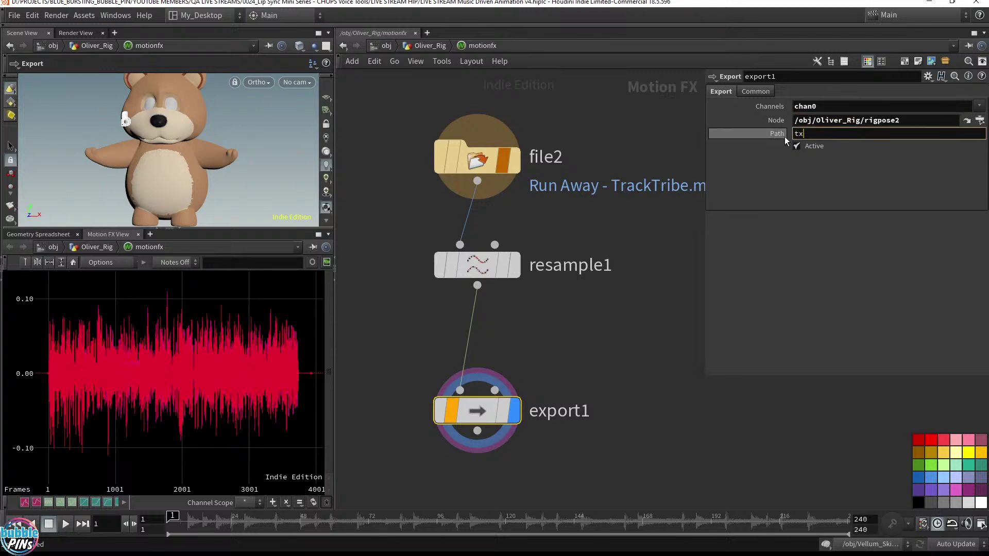
{"action": "key", "text": "BackSpace"}
{"action": "key", "text": "BackSpace"}
{"action": "type", "text": "chan"}
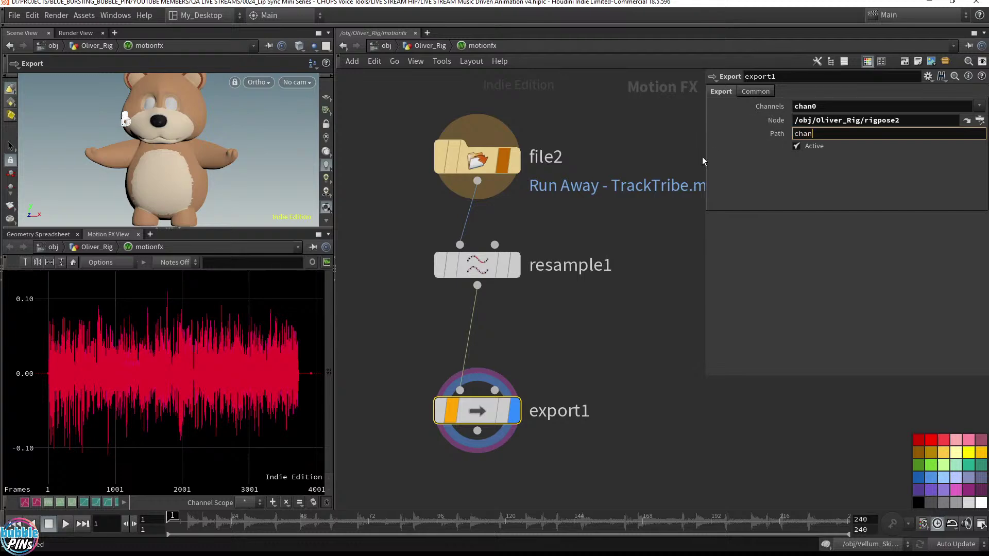
{"action": "type", "text": "nel"}
{"action": "key", "text": "Return"}
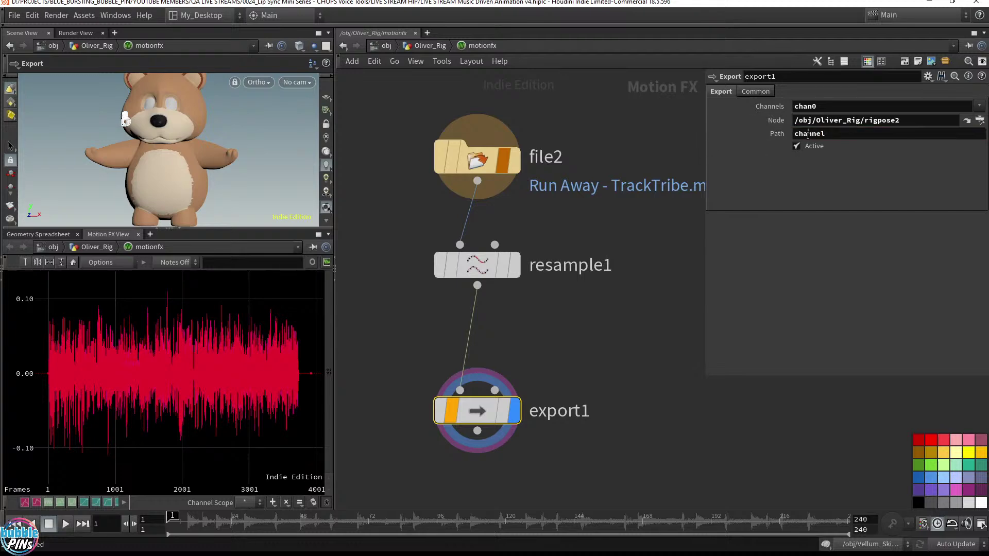
Return to the Oliver_Rig network, select rigpose2 and scrub the timeline to frame 38 to check its channel parameter.
{"action": "left_click", "coordinate": [416, 48]}
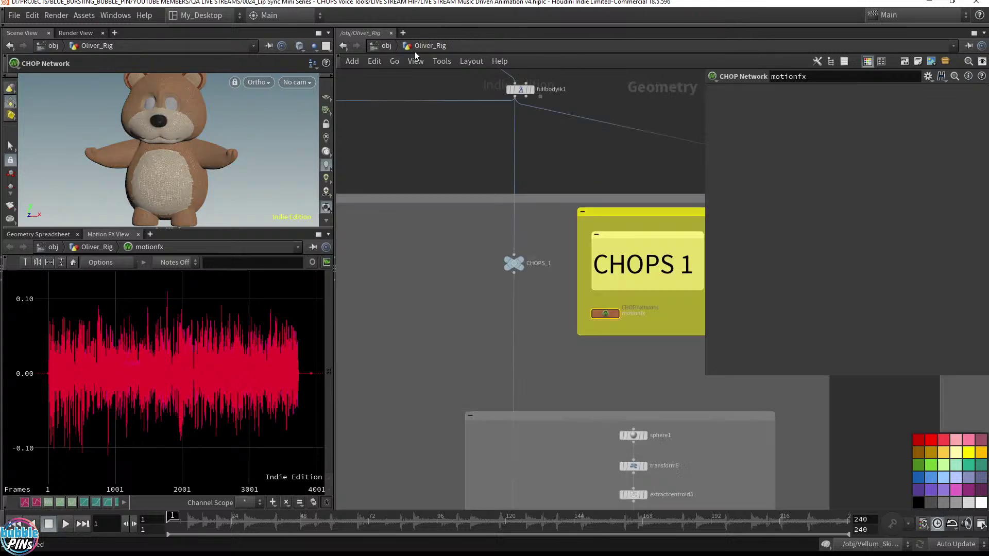
{"action": "middle_click_drag", "start_coordinate": [426, 168], "coordinate": [664, 207]}
{"action": "left_click_drag", "start_coordinate": [549, 184], "coordinate": [453, 100]}
{"action": "scroll", "coordinate": [517, 143], "scroll_direction": "up", "scroll_amount": 2}
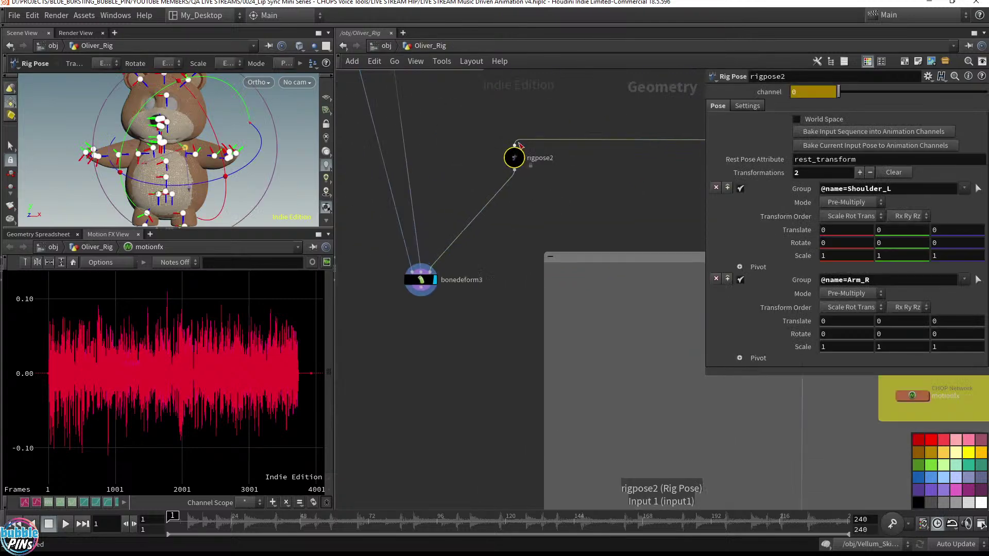
{"action": "key", "text": "f"}
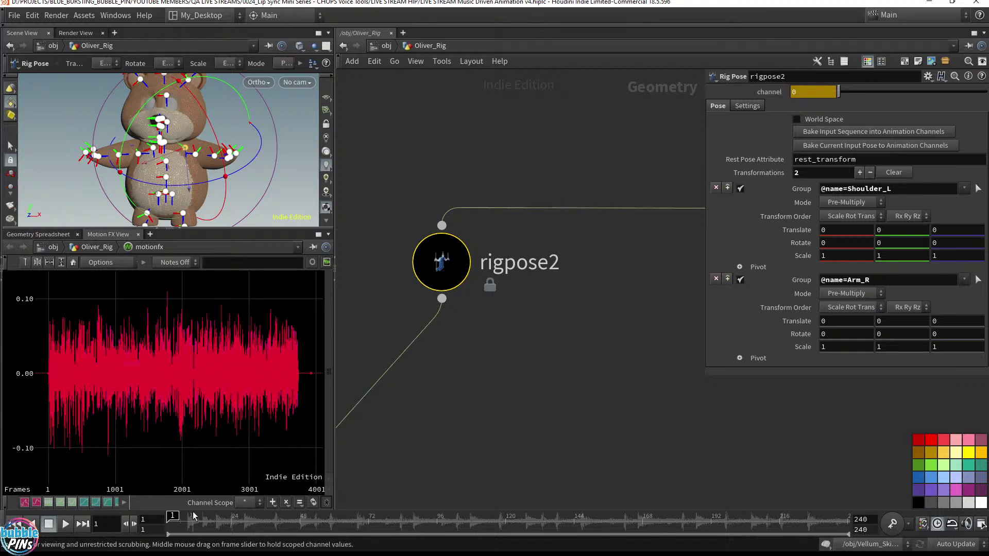
{"action": "left_click_drag", "start_coordinate": [182, 515], "coordinate": [272, 516]}
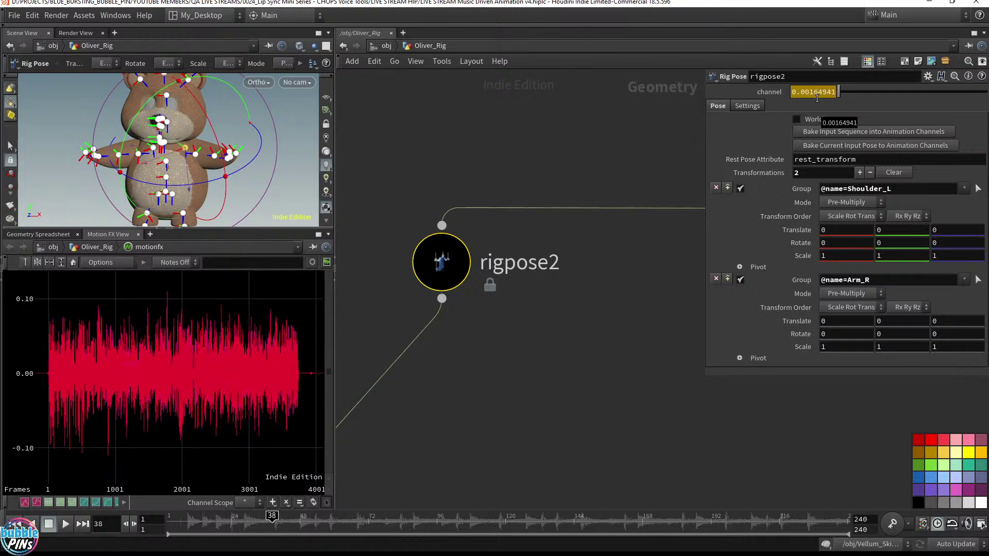
Link Shoulder_L's X rotation in rigpose2 to the channel parameter by relative reference and play the animation to check it.
{"action": "right_click", "coordinate": [771, 94]}
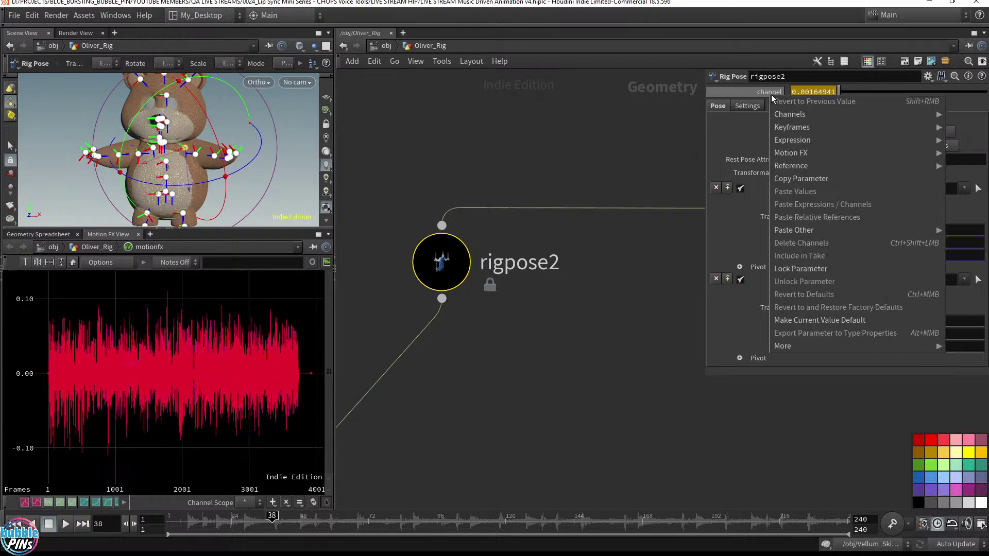
{"action": "left_click", "coordinate": [791, 178]}
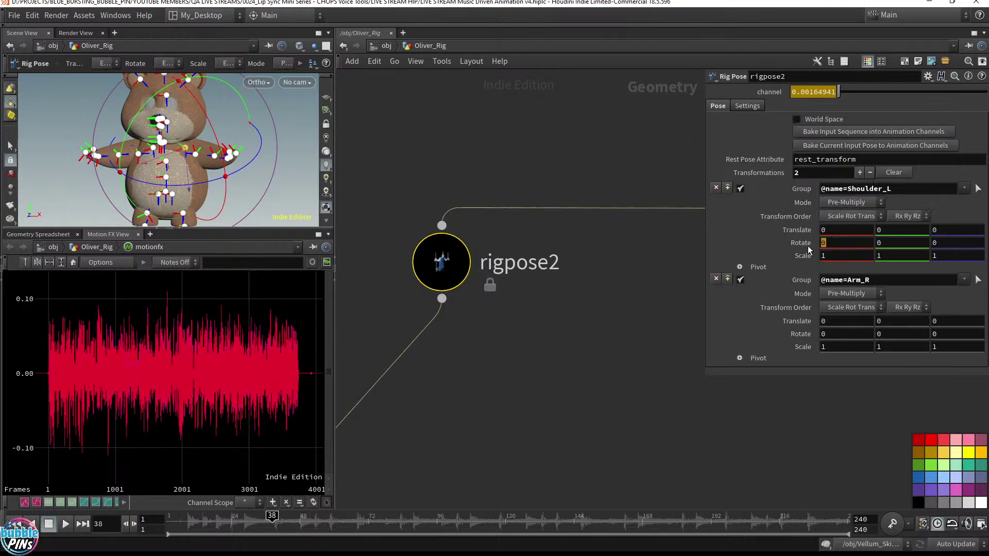
{"action": "right_click", "coordinate": [838, 245]}
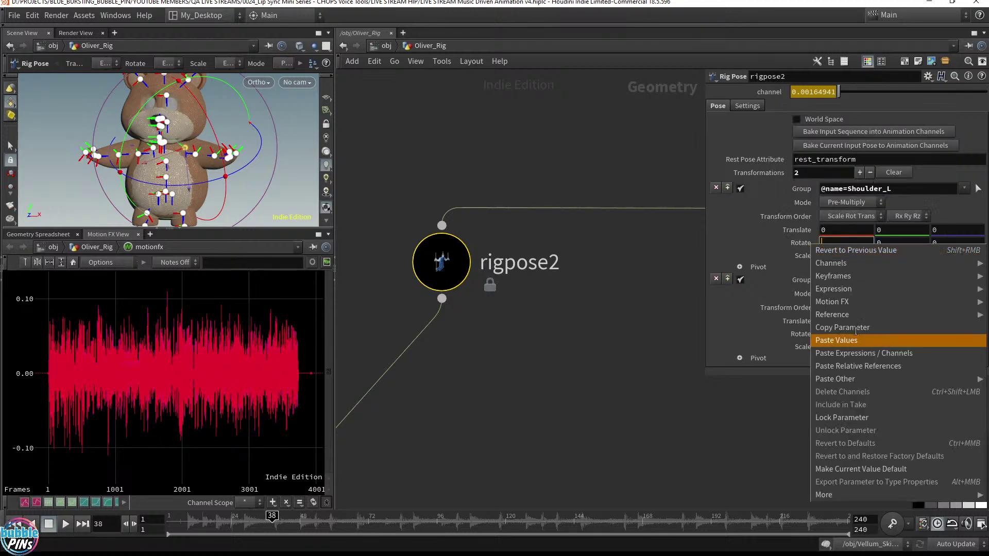
{"action": "left_click", "coordinate": [857, 365]}
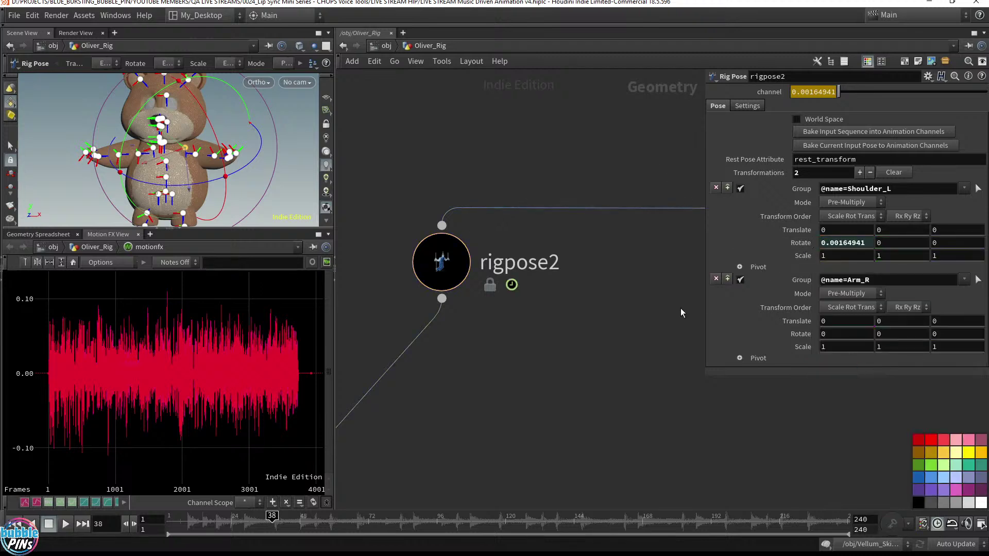
{"action": "key", "text": "Up"}
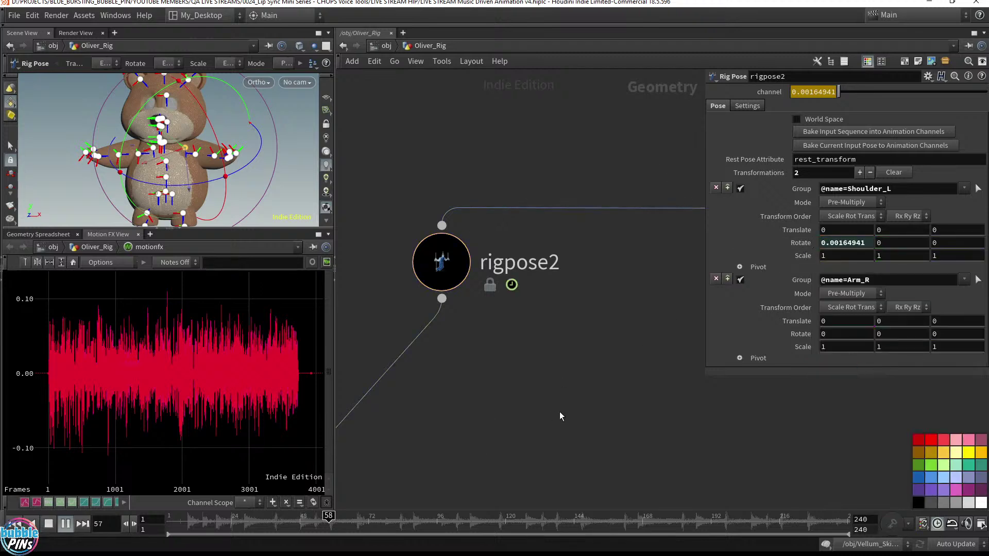
{"action": "key", "text": "Up"}
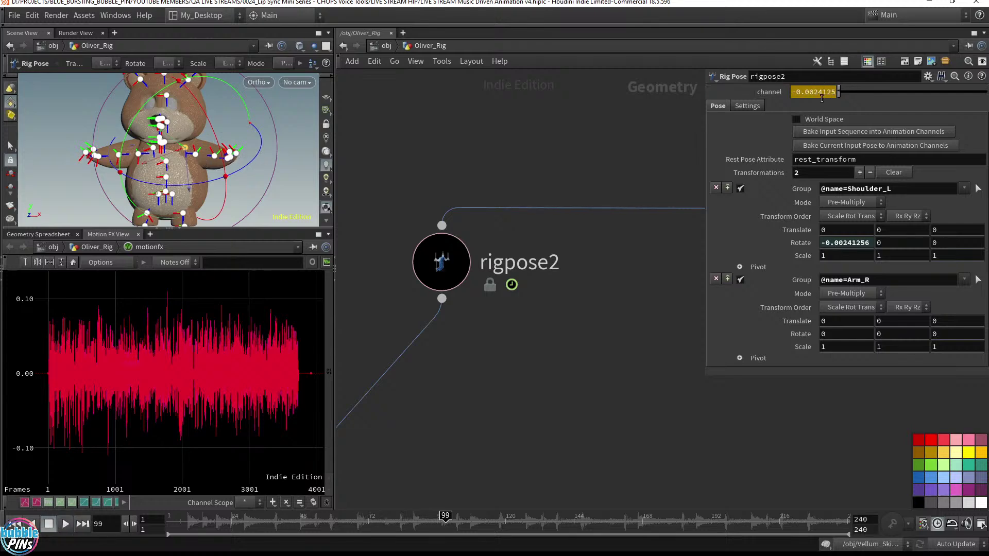
{"action": "key", "text": "ctrl+Up"}
Add a float parameter named and labelled "thershold" below channel in rigpose2's parameter interface.
{"action": "left_click", "coordinate": [928, 78]}
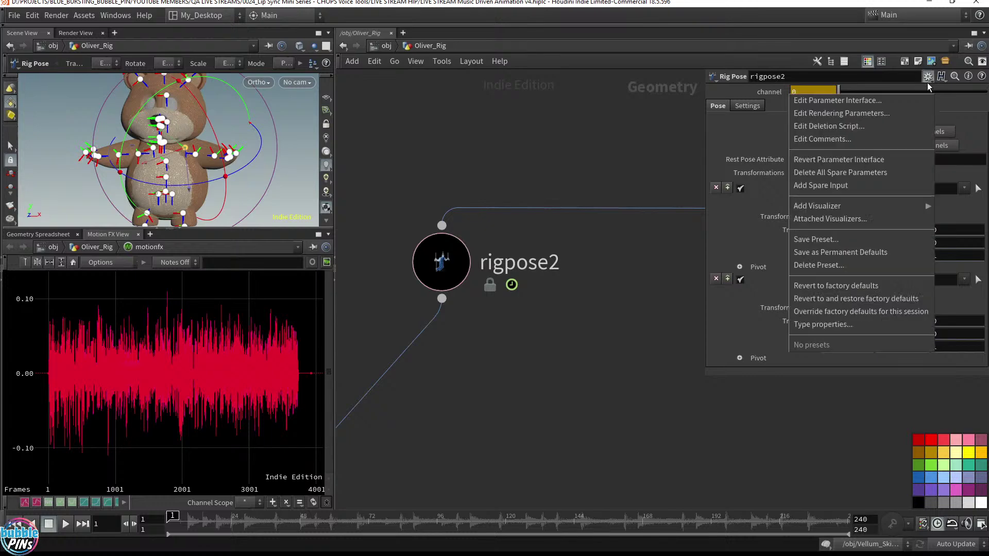
{"action": "left_click", "coordinate": [912, 98]}
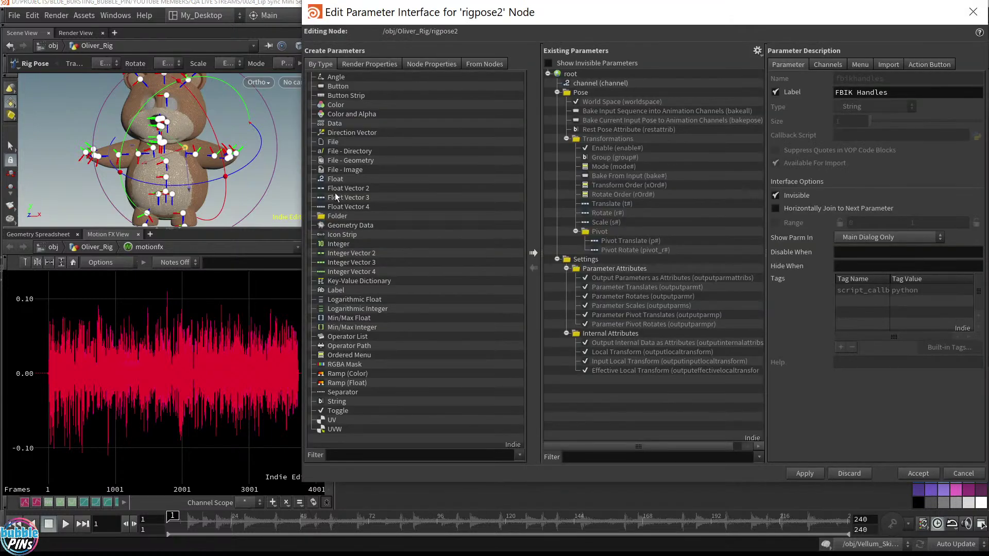
{"action": "left_click_drag", "start_coordinate": [335, 180], "coordinate": [575, 87]}
{"action": "double_click", "coordinate": [886, 80]}
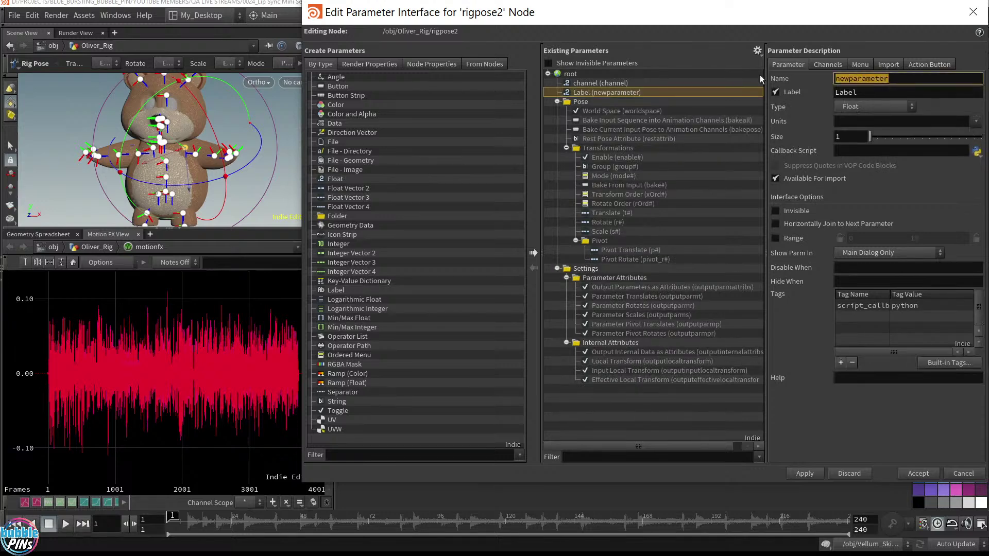
{"action": "type", "text": "thershold"}
{"action": "key", "text": "Tab"}
{"action": "type", "text": "thershold"}
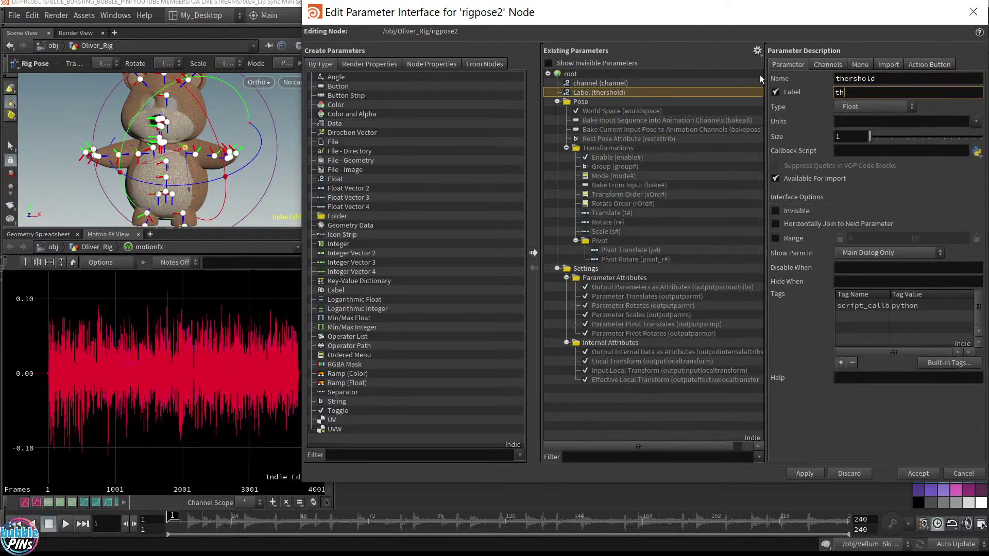
Give the thershold parameter a default value of 1 and accept the parameter interface changes.
{"action": "left_click", "coordinate": [828, 64]}
{"action": "left_click", "coordinate": [832, 115]}
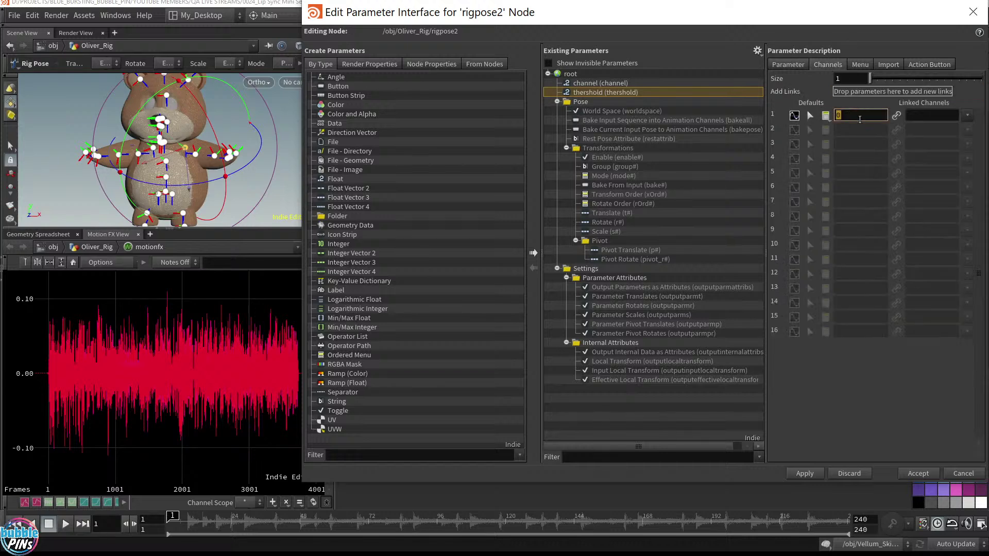
{"action": "type", "text": "1"}
{"action": "left_click", "coordinate": [788, 65]}
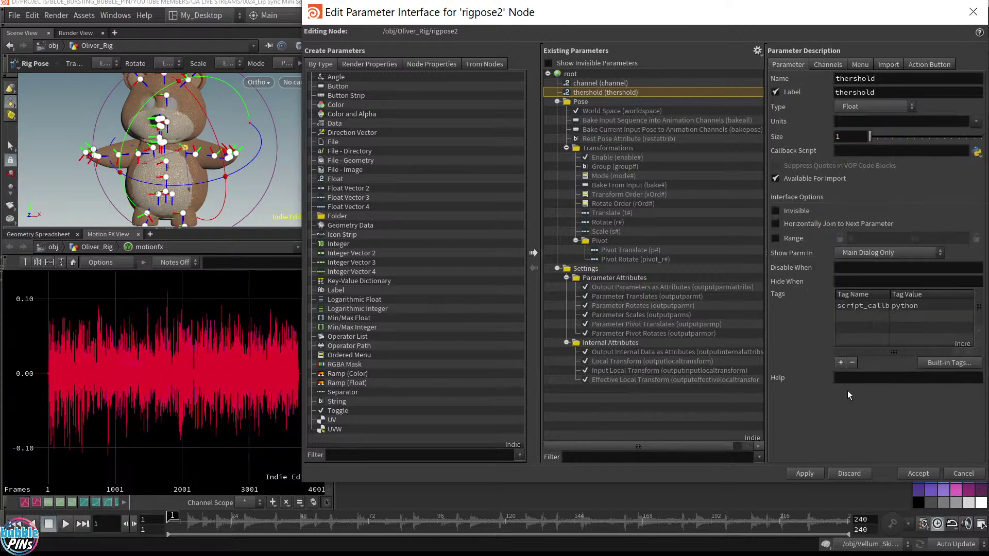
{"action": "left_click", "coordinate": [799, 474]}
{"action": "left_click", "coordinate": [915, 474]}
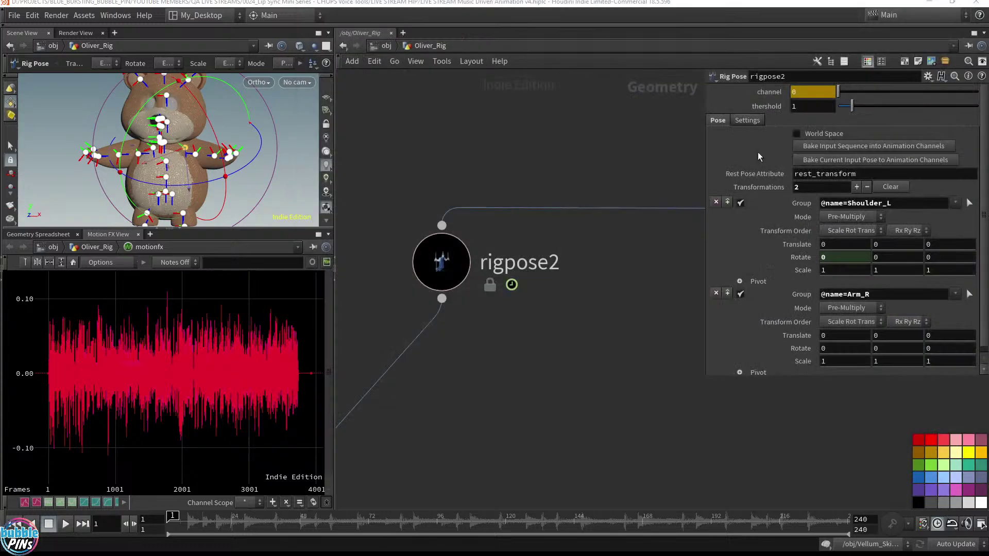
{"action": "right_click", "coordinate": [761, 107]}
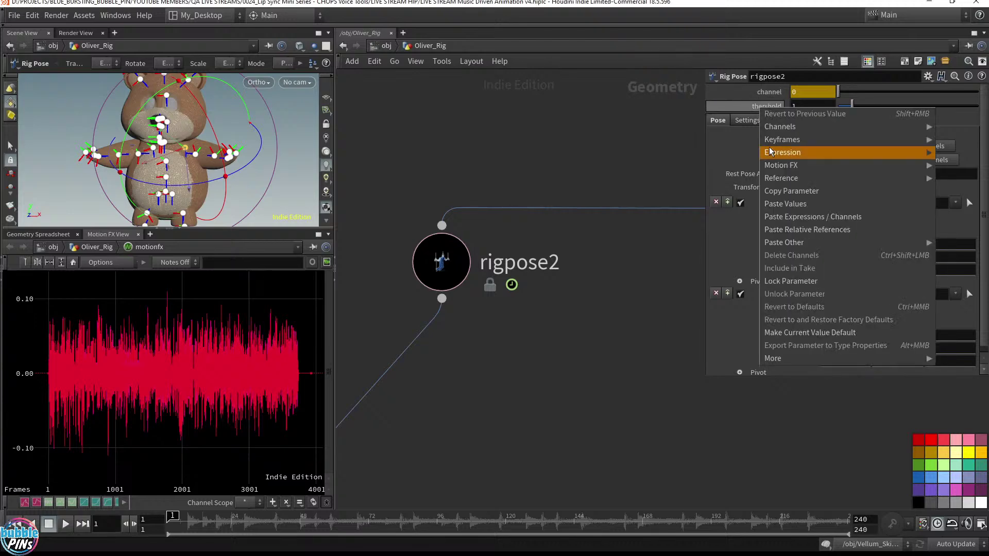
{"action": "left_click", "coordinate": [792, 203]}
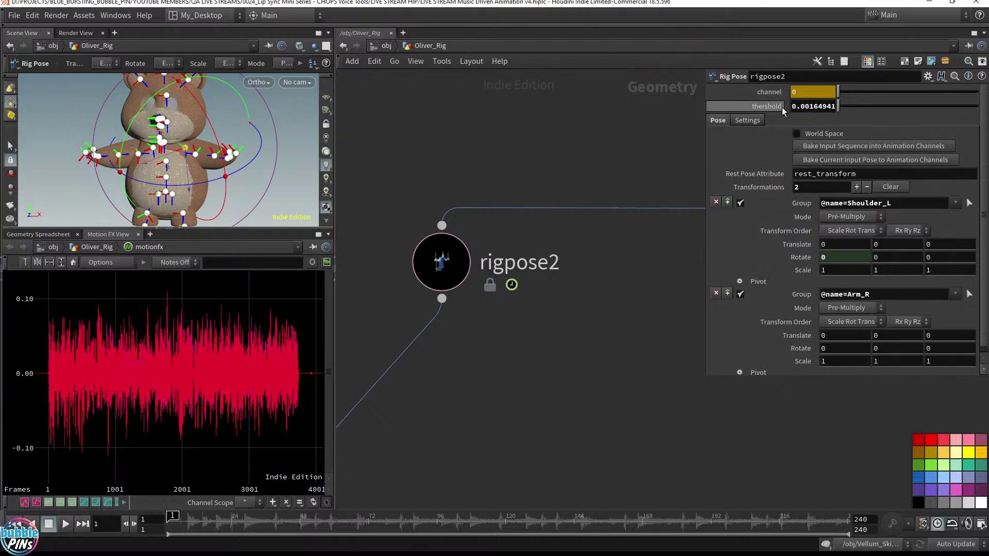
{"action": "left_click", "coordinate": [800, 106]}
{"action": "key", "text": "Delete"}
{"action": "key", "text": "Delete"}
{"action": "key", "text": "Delete"}
{"action": "key", "text": "Delete"}
{"action": "key", "text": "Delete"}
{"action": "key", "text": "Delete"}
{"action": "key", "text": "Delete"}
{"action": "key", "text": "Delete"}
{"action": "key", "text": "Return"}
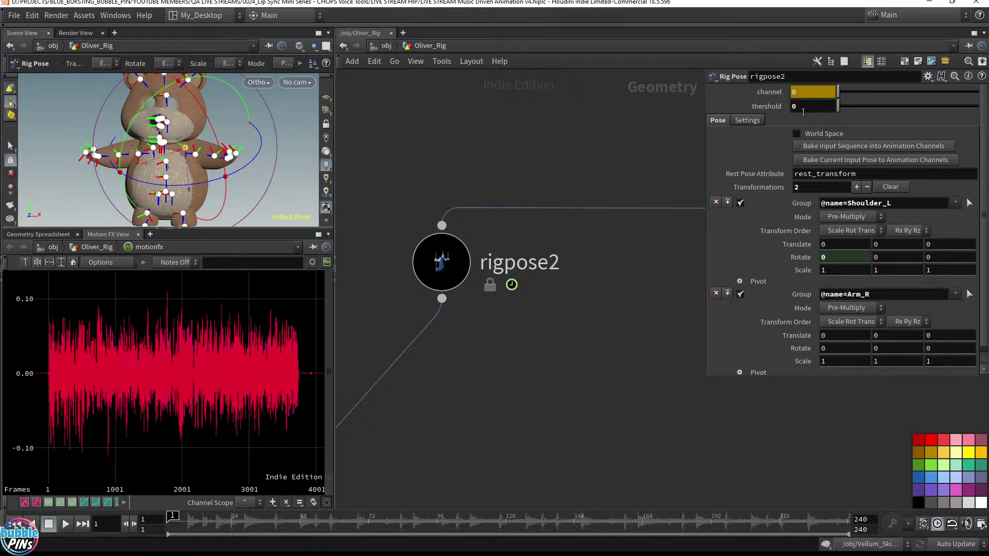
{"action": "left_click", "coordinate": [816, 106]}
{"action": "type", "text": "1"}
{"action": "key", "text": "Return"}
Copy the thershold parameter and show Shoulder_L's X rotation as an expression in a widened parameter pane.
{"action": "right_click", "coordinate": [781, 106]}
{"action": "left_click", "coordinate": [794, 191]}
{"action": "right_click", "coordinate": [831, 258]}
{"action": "left_click", "coordinate": [831, 258]}
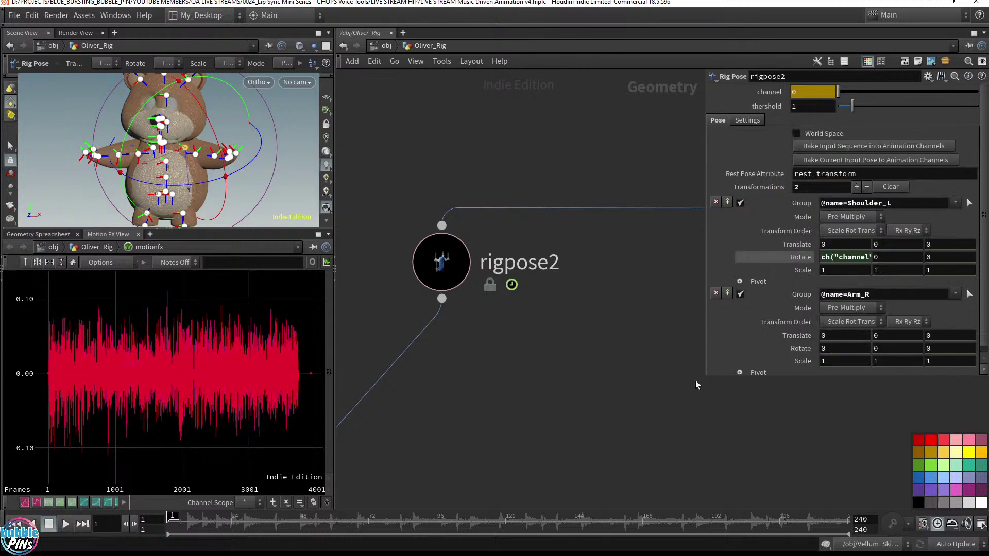
{"action": "left_click_drag", "start_coordinate": [709, 377], "coordinate": [438, 381]}
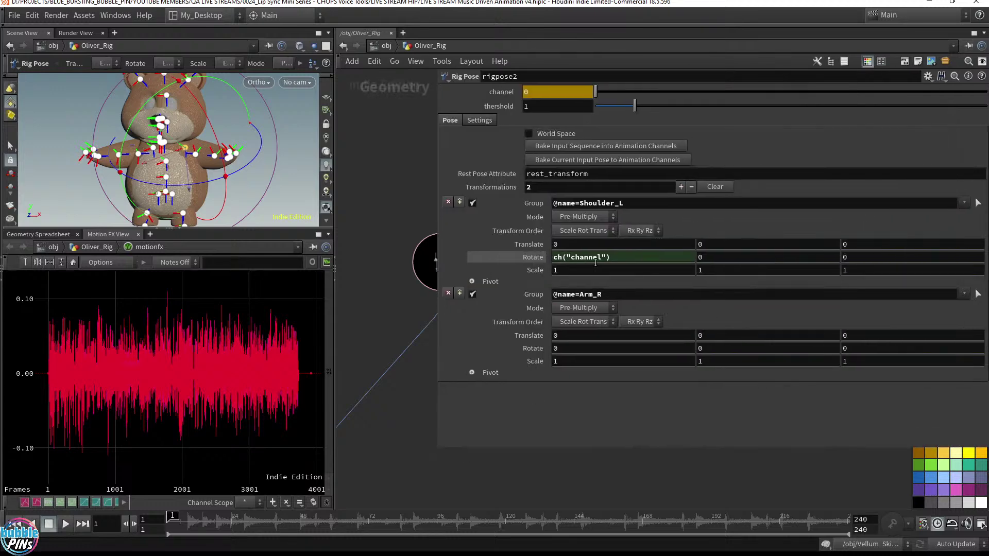
Extend Shoulder_L's X rotation expression to ch("channel") * ch("thershold") using a pasted relative reference.
{"action": "left_click", "coordinate": [633, 258]}
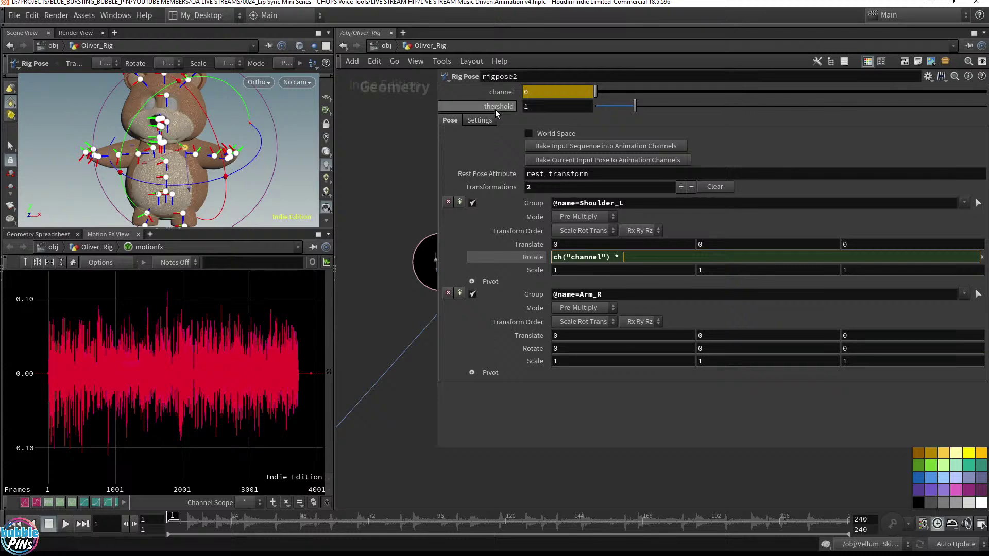
{"action": "key", "text": "BackSpace"}
{"action": "key", "text": "BackSpace"}
{"action": "key", "text": "BackSpace"}
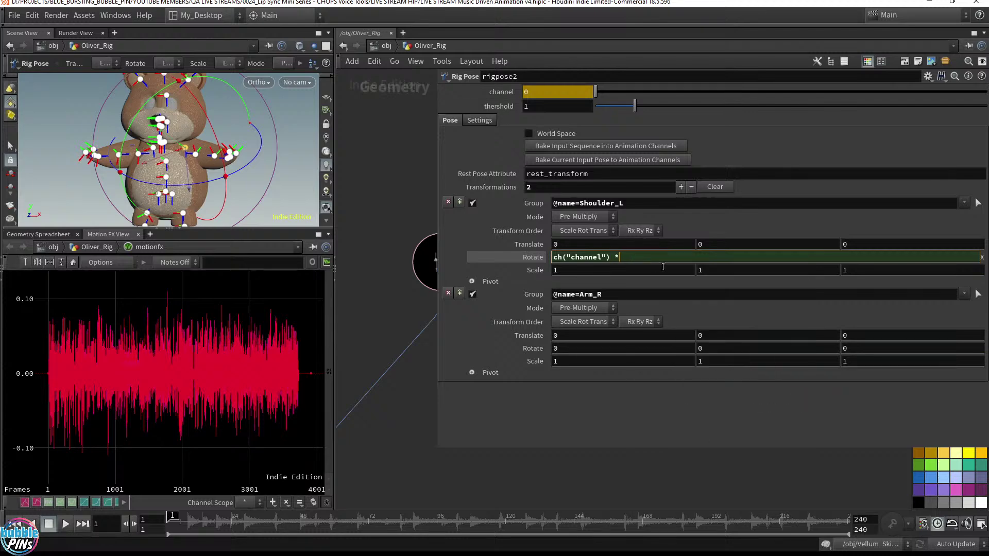
{"action": "right_click", "coordinate": [647, 258]}
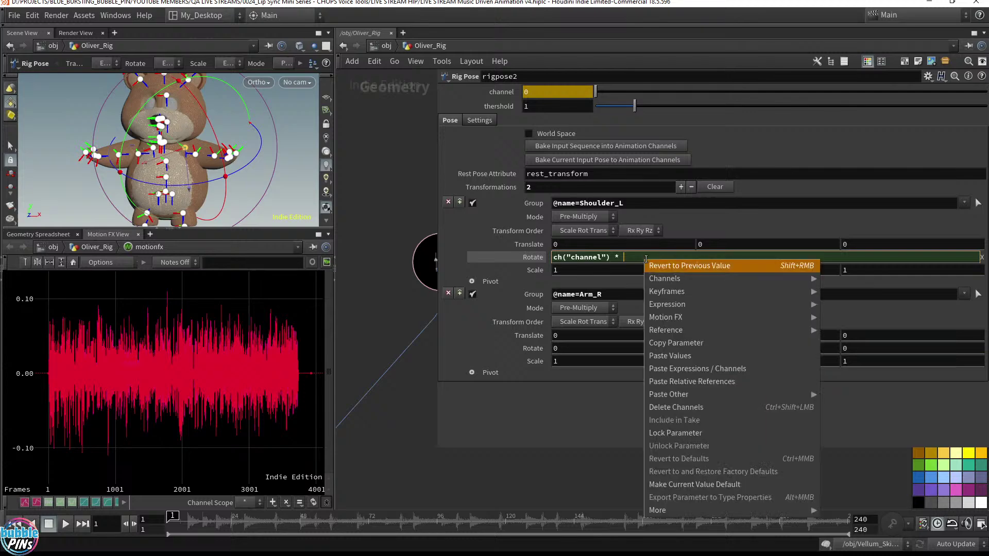
{"action": "left_click", "coordinate": [670, 377]}
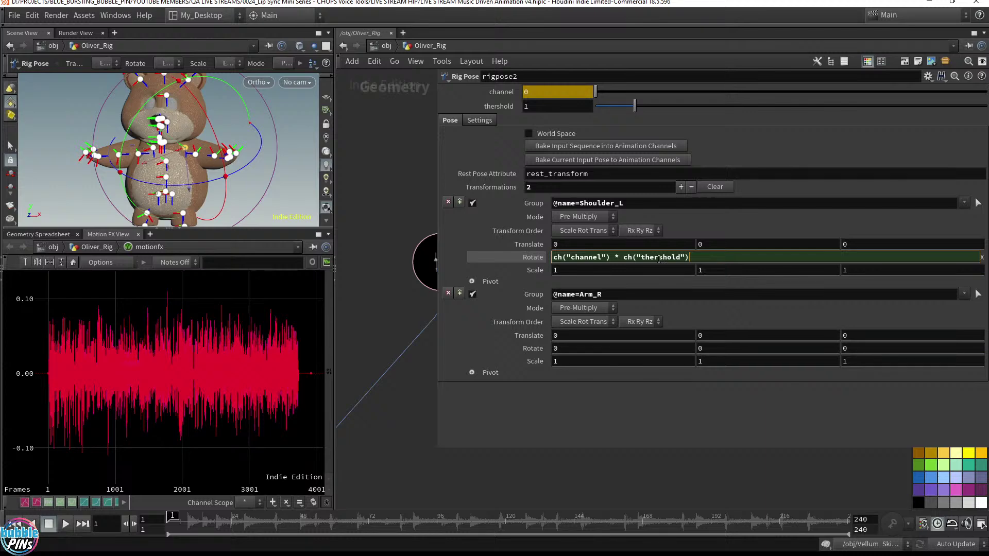
{"action": "key", "text": "Return"}
{"action": "left_click", "coordinate": [531, 257]}
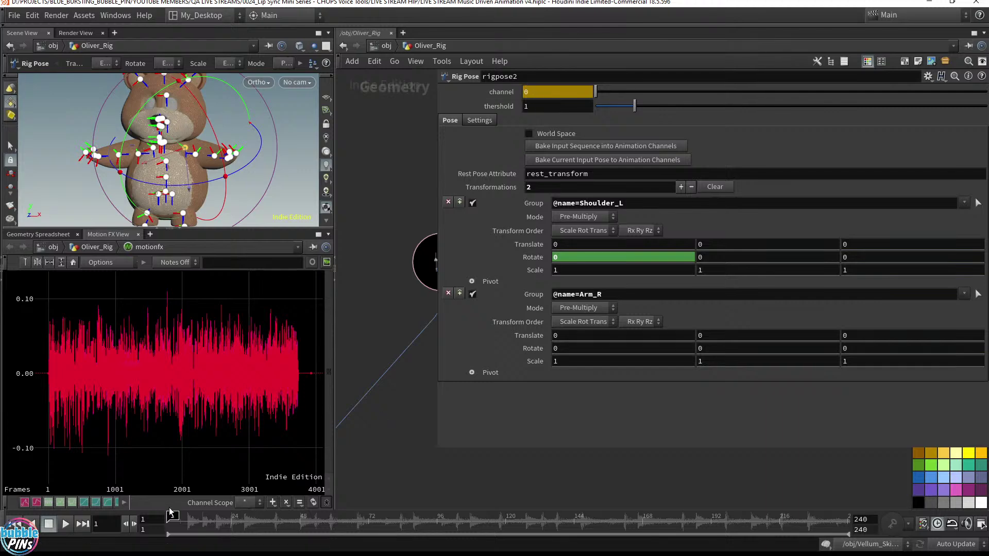
Set thershold to 100 and scrub between frames 37 and 30 to check Shoulder_L's rotation.
{"action": "left_click_drag", "start_coordinate": [171, 512], "coordinate": [269, 528]}
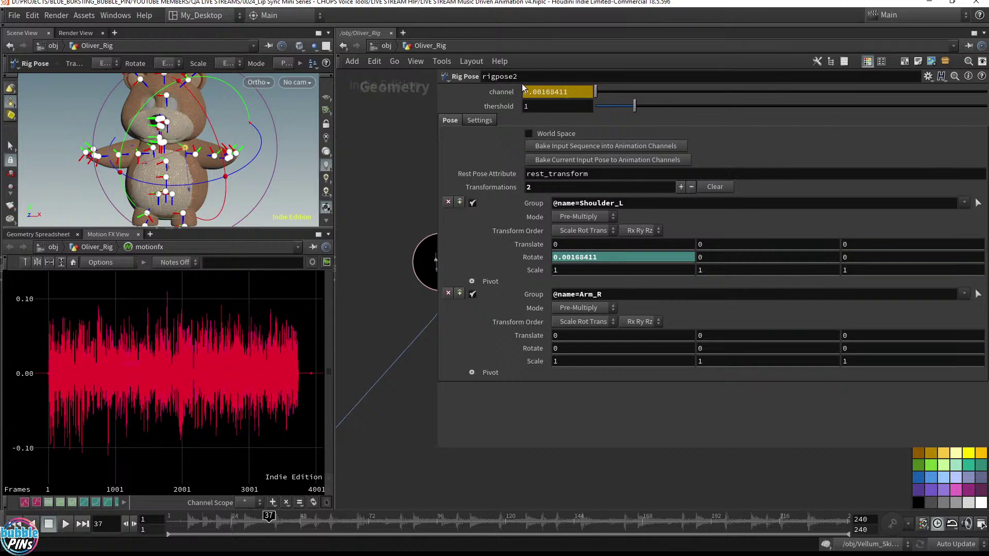
{"action": "left_click", "coordinate": [528, 106]}
{"action": "type", "text": "00"}
{"action": "key", "text": "Return"}
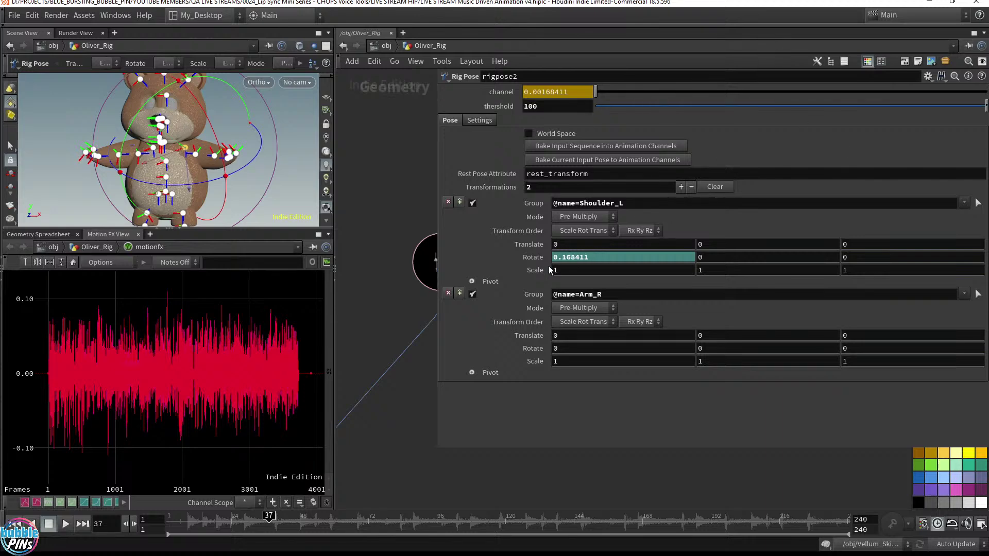
{"action": "left_click_drag", "start_coordinate": [269, 533], "coordinate": [249, 539]}
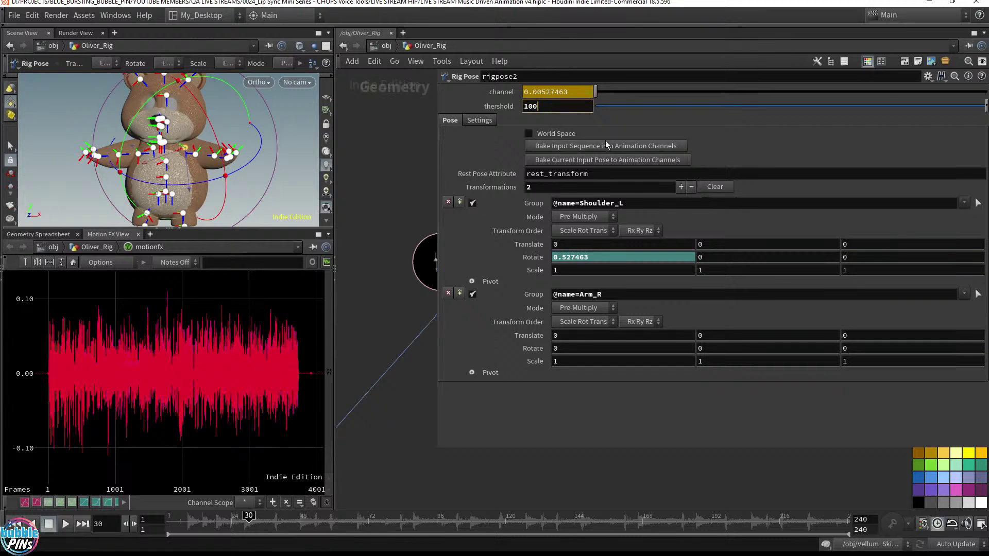
Set thershold to 500 and play the animation from frame 1 to check the shoulder motion.
{"action": "key", "text": "BackSpace"}
{"action": "key", "text": "BackSpace"}
{"action": "key", "text": "BackSpace"}
{"action": "type", "text": "500"}
{"action": "key", "text": "Return"}
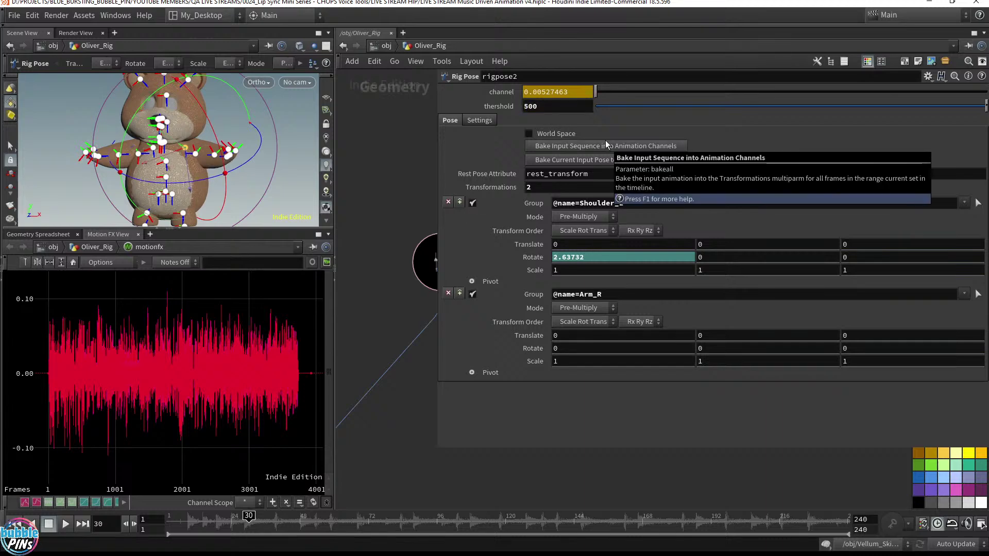
{"action": "mouse_move", "coordinate": [181, 524]}
{"action": "left_mouse_down"}
{"action": "mouse_move", "coordinate": [398, 524]}
{"action": "mouse_move", "coordinate": [170, 524]}
{"action": "left_mouse_up"}
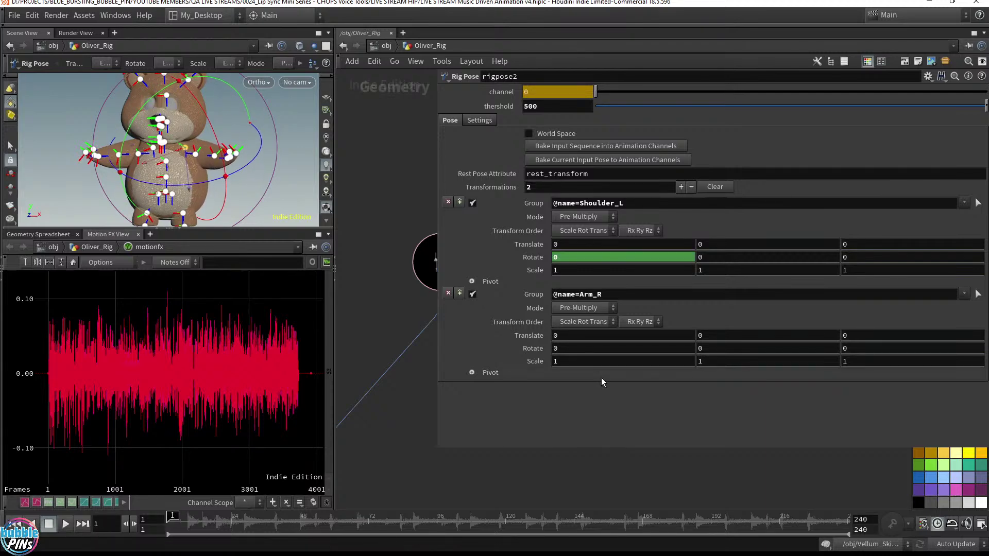
{"action": "key", "text": "Up"}
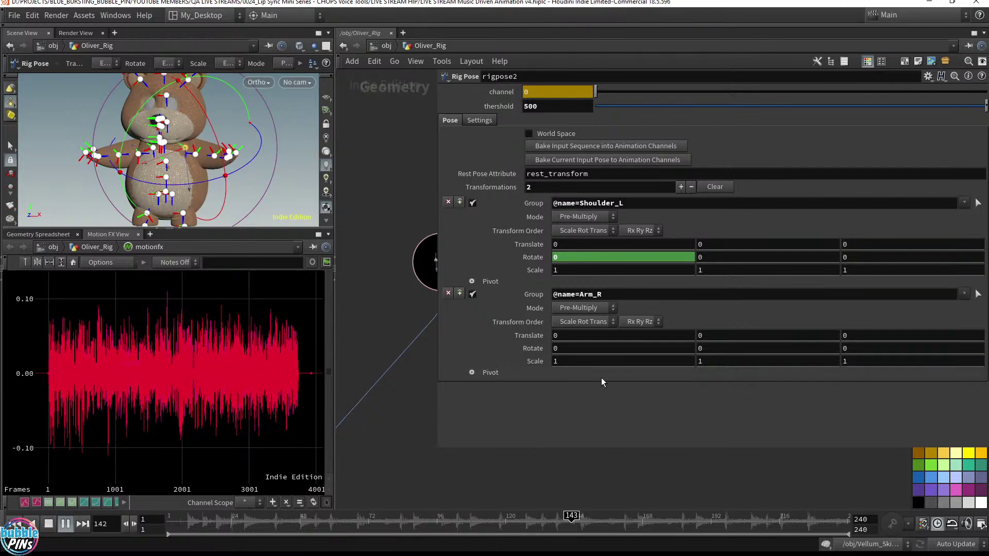
{"action": "key", "text": "Up"}
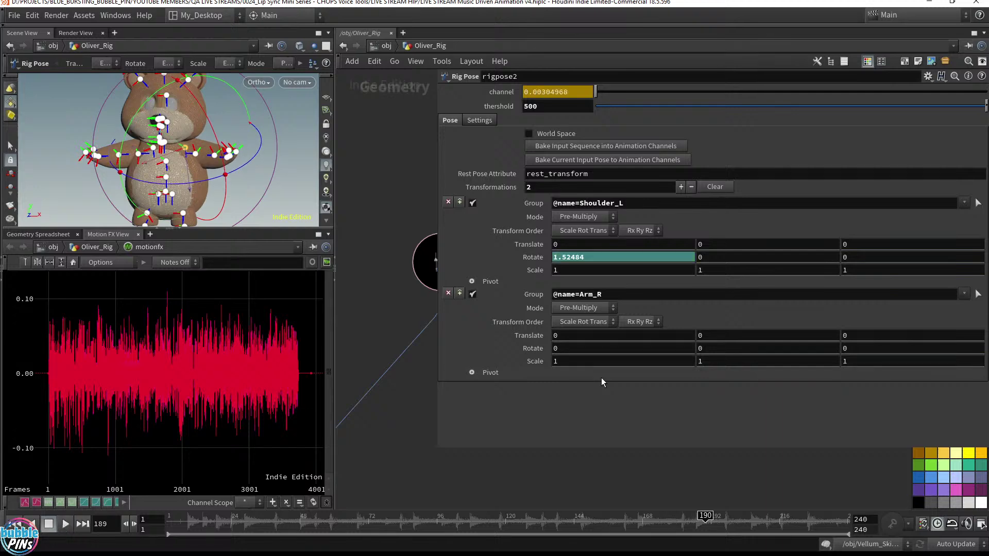
{"action": "left_click_drag", "start_coordinate": [437, 449], "coordinate": [738, 372]}
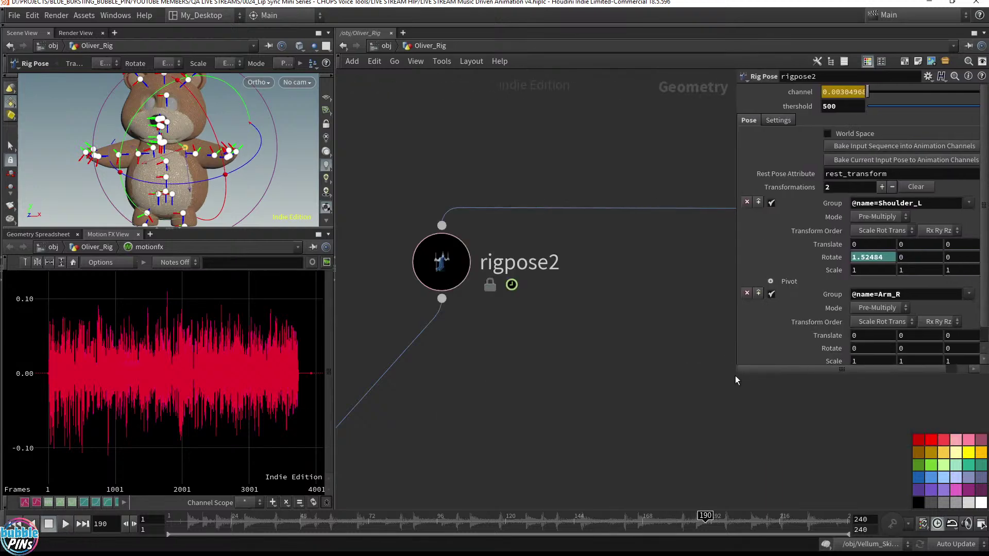
Enter the motionfx CHOP network and graph resample1's channels.
{"action": "scroll", "coordinate": [466, 254], "scroll_direction": "down", "scroll_amount": 5}
{"action": "middle_click_drag", "start_coordinate": [466, 254], "coordinate": [406, 125]}
{"action": "middle_click_drag", "start_coordinate": [649, 358], "coordinate": [395, 342]}
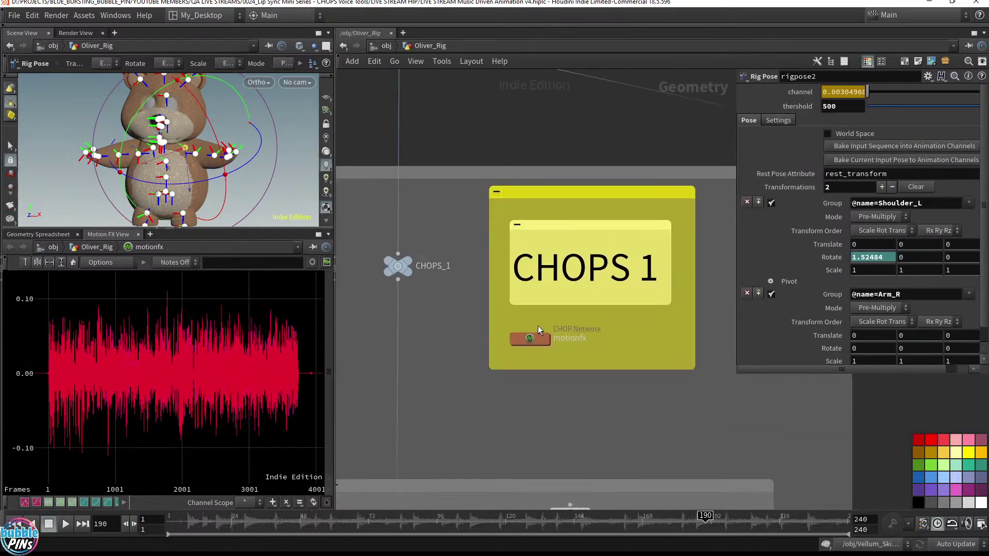
{"action": "double_click", "coordinate": [534, 342]}
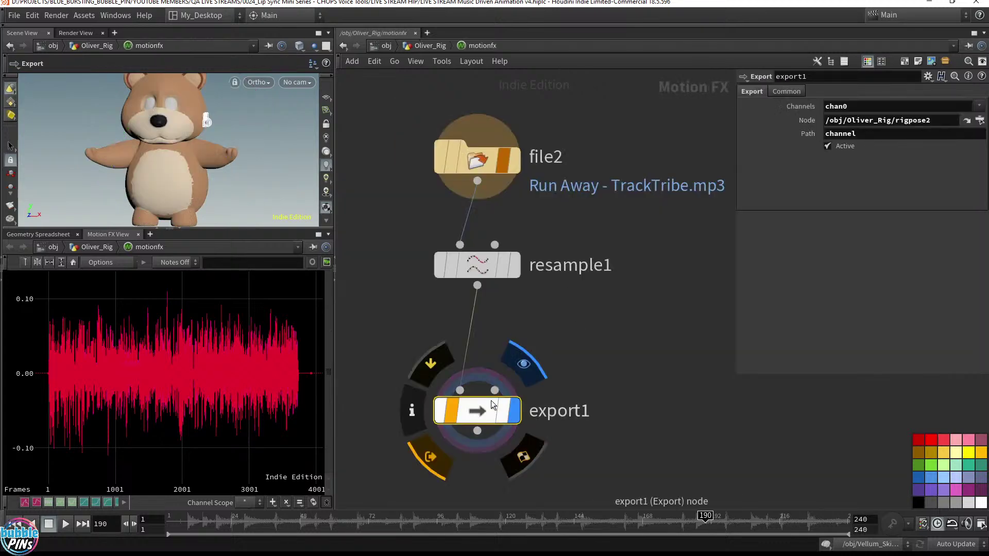
{"action": "middle_click_drag", "start_coordinate": [578, 359], "coordinate": [566, 286]}
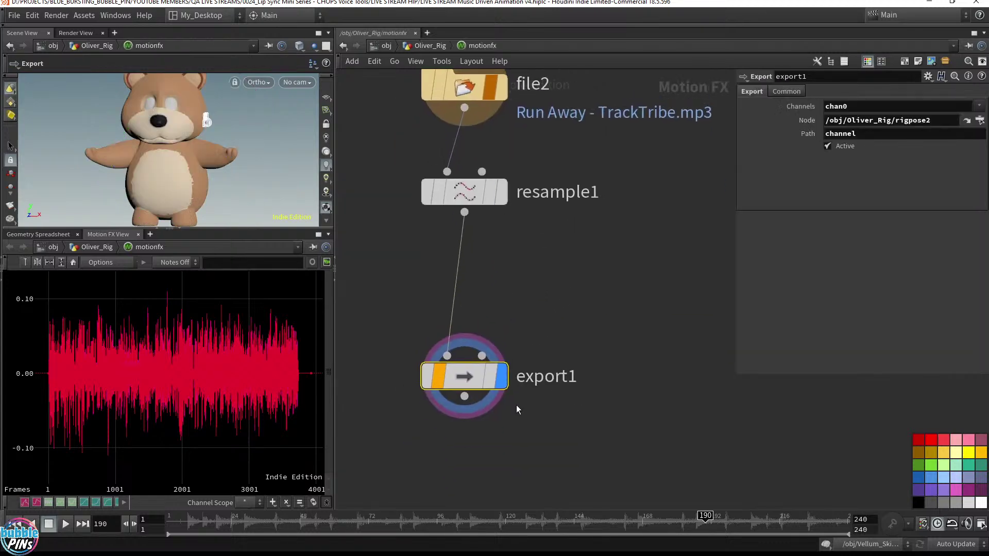
{"action": "left_click", "coordinate": [464, 191]}
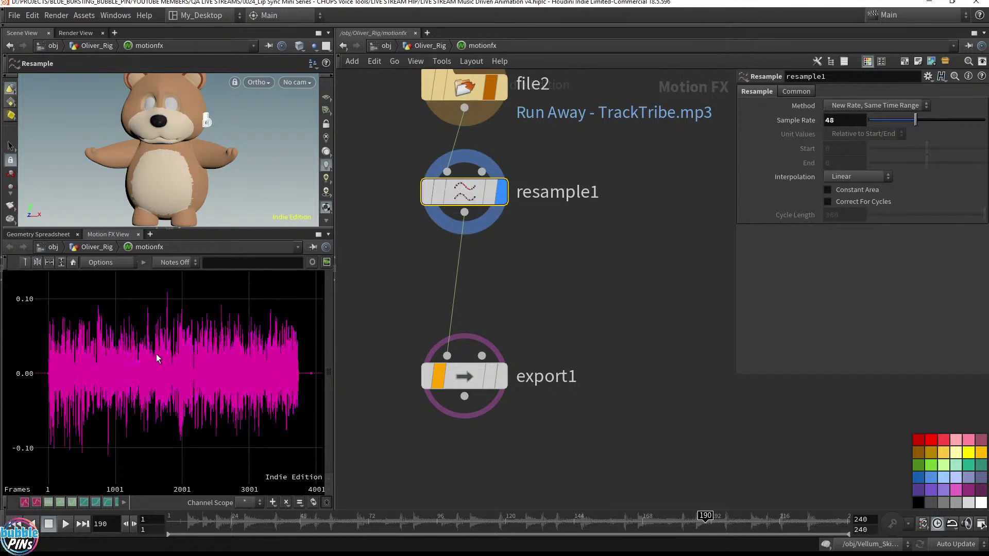
{"action": "middle_click_drag", "start_coordinate": [50, 361], "coordinate": [74, 384]}
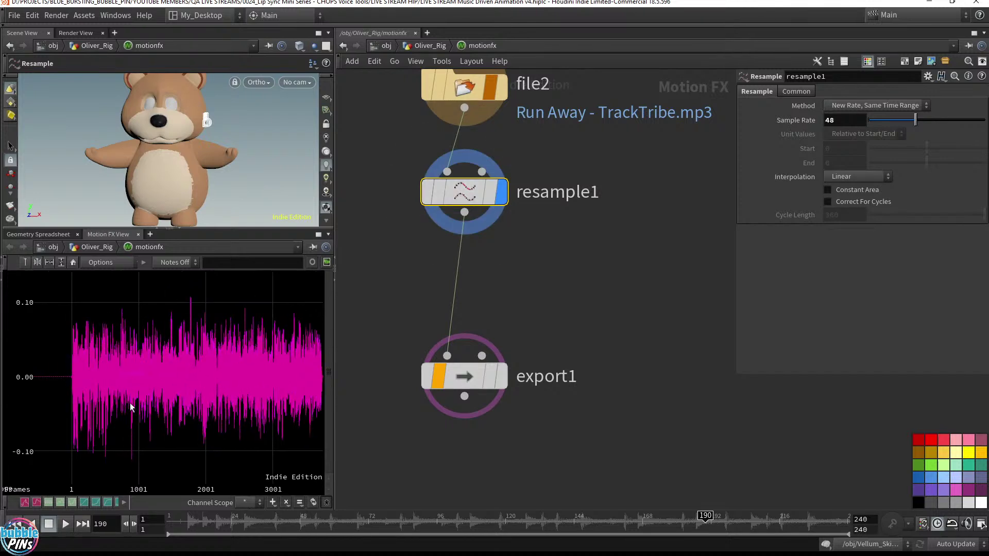
{"action": "scroll", "coordinate": [594, 337], "scroll_direction": "down", "scroll_amount": 2}
Branch a Delete node off resample1, display its channels in the graph, and colour the node black.
{"action": "left_click_drag", "start_coordinate": [464, 175], "coordinate": [671, 251]}
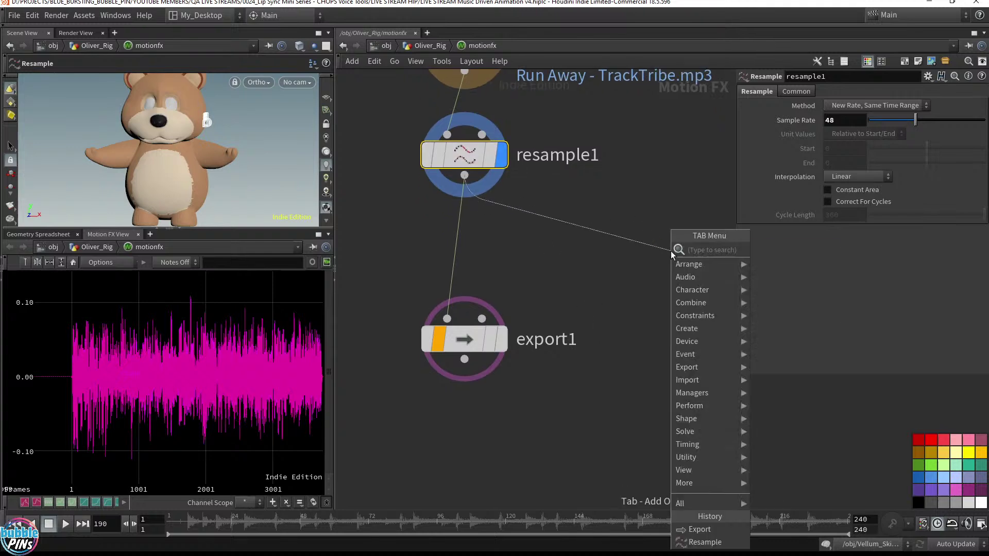
{"action": "type", "text": "delet"}
{"action": "key", "text": "Return"}
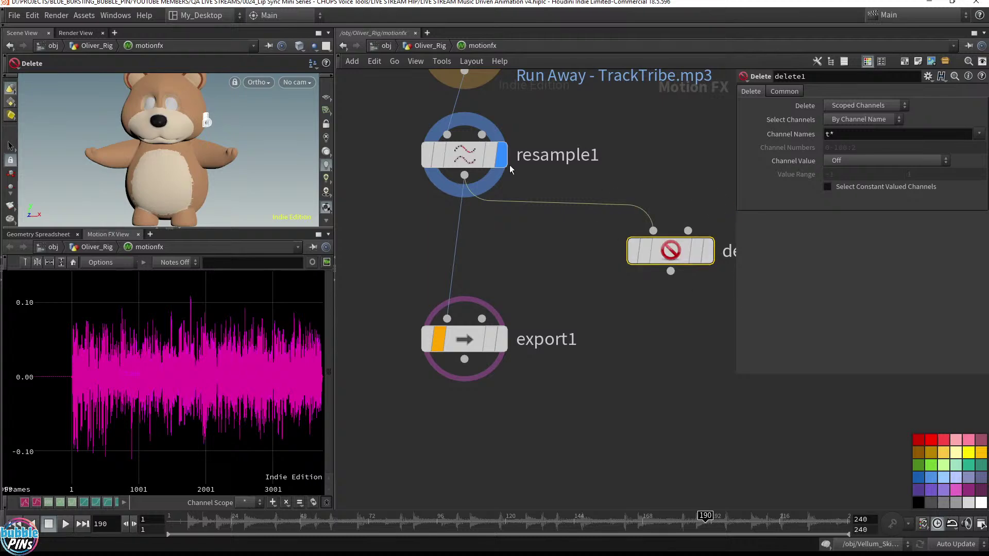
{"action": "left_click", "coordinate": [399, 155]}
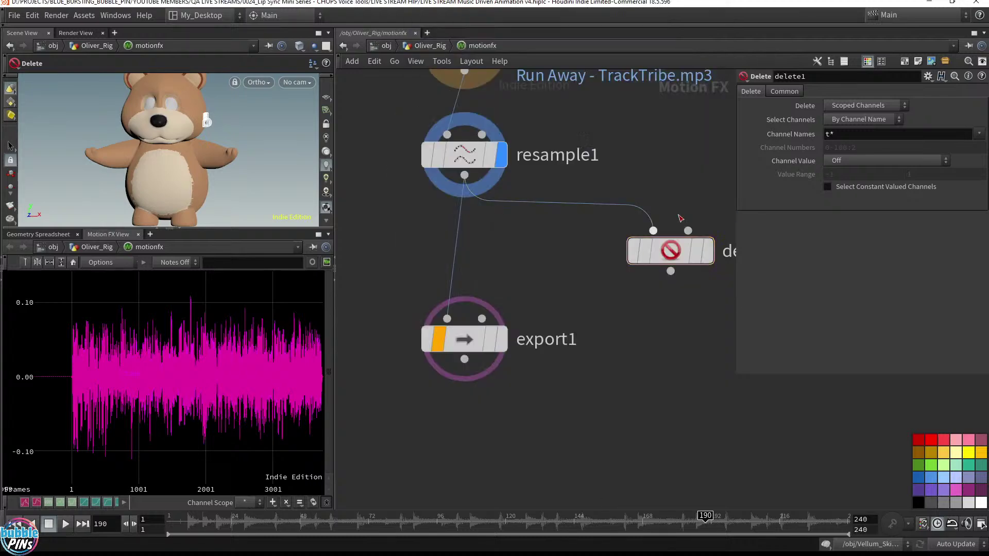
{"action": "left_click", "coordinate": [710, 252]}
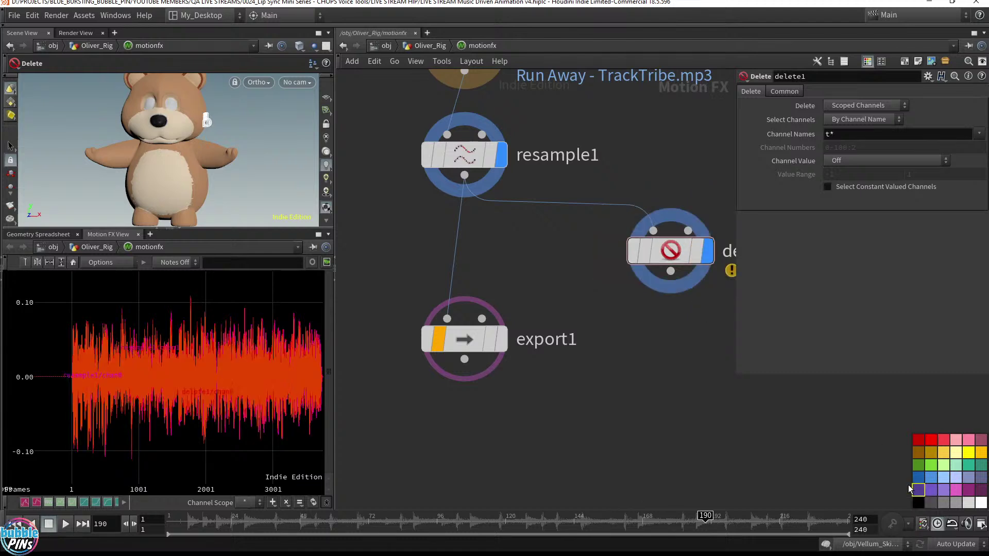
{"action": "left_click", "coordinate": [917, 503]}
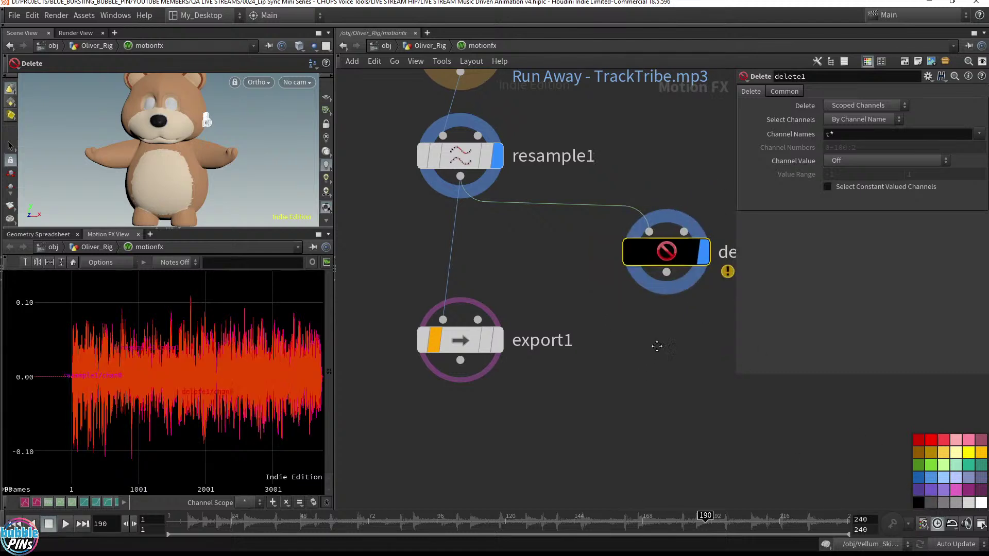
Set delete1's Channel Names to chan0 and its Delete mode to Non-scoped Channels.
{"action": "key", "text": "ctrl+a"}
{"action": "type", "text": "chan0"}
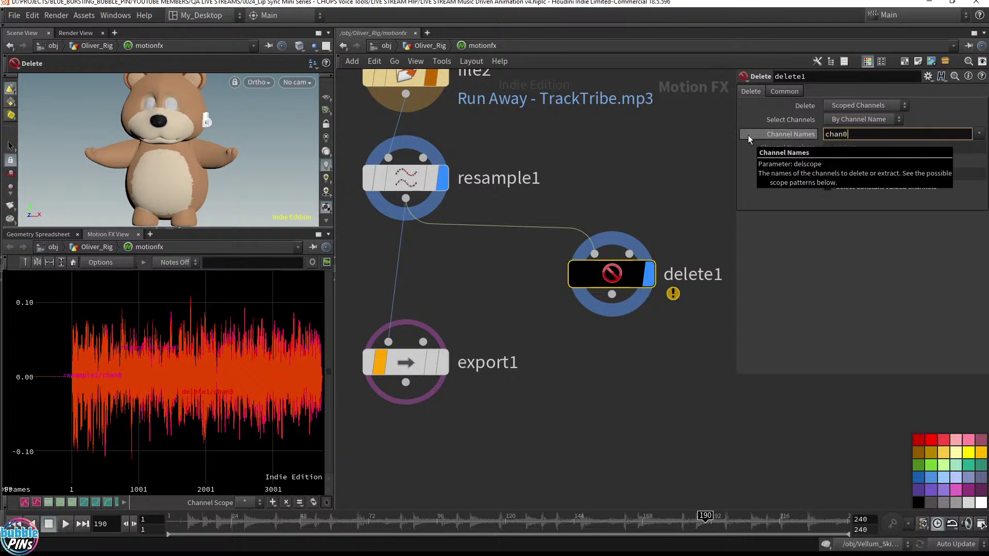
{"action": "key", "text": "Return"}
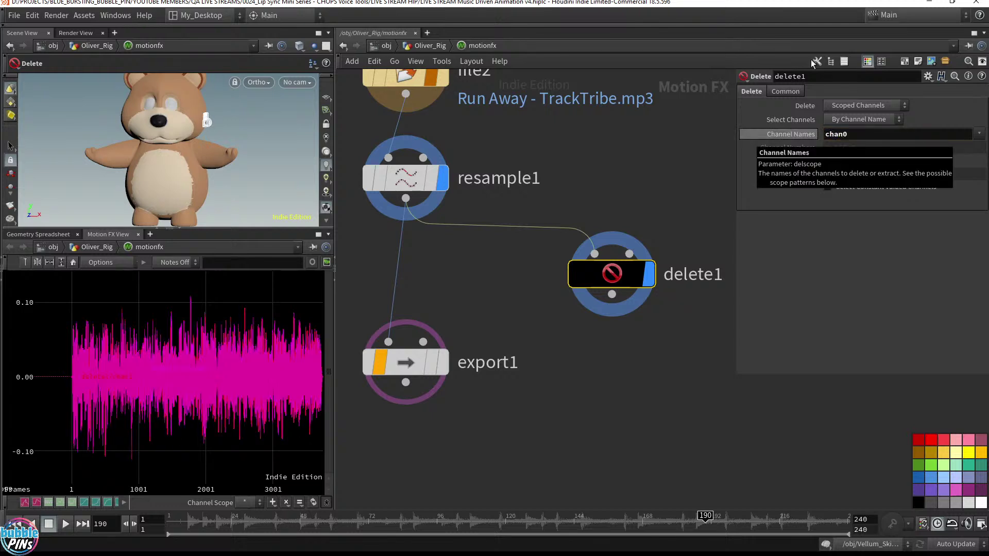
{"action": "left_click", "coordinate": [853, 107]}
{"action": "left_click", "coordinate": [861, 144]}
{"action": "scroll", "coordinate": [93, 357], "scroll_direction": "up", "scroll_amount": 5}
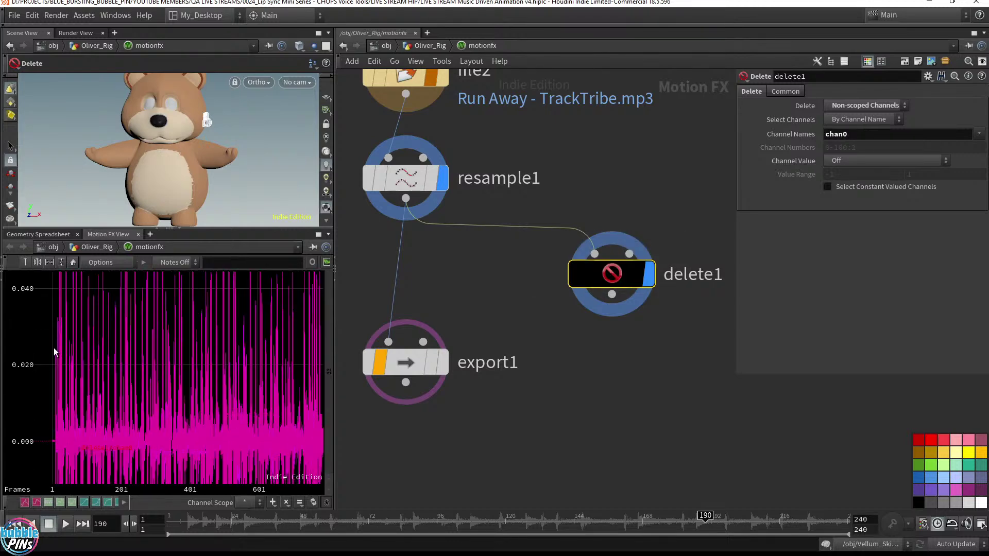
{"action": "scroll", "coordinate": [70, 364], "scroll_direction": "down", "scroll_amount": 4}
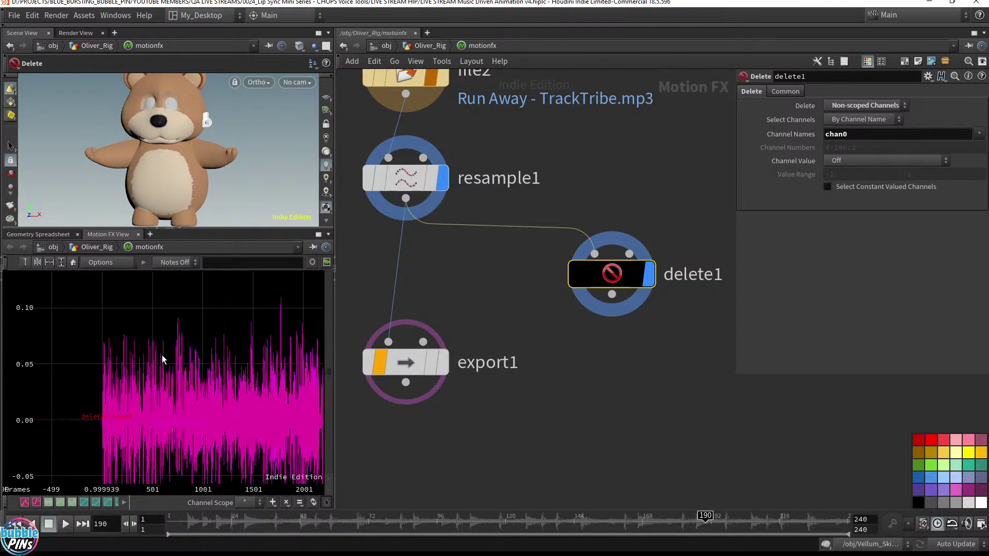
Show the current-frame marker in the channel graph, play the animation, and return to frame 1.
{"action": "key", "text": "t"}
{"action": "key", "text": "Up"}
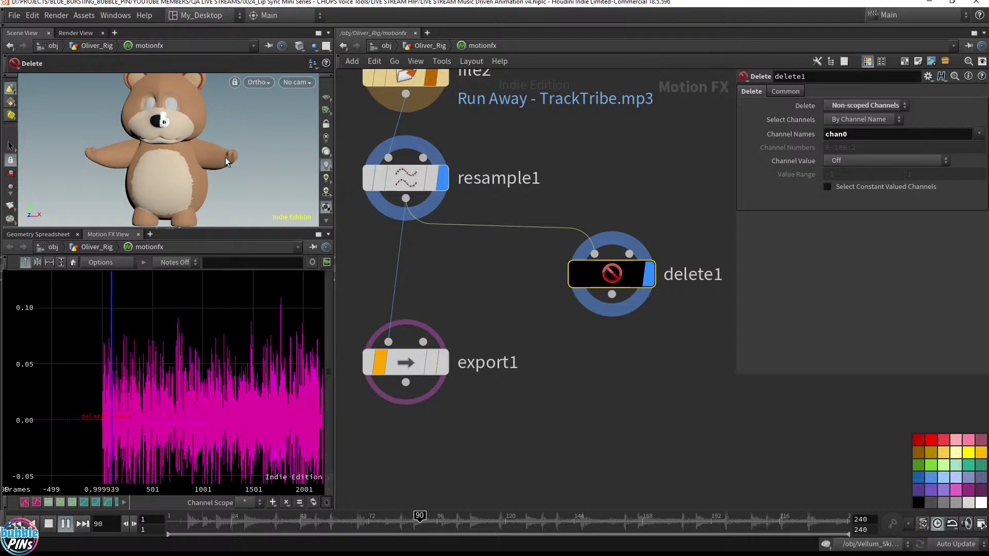
{"action": "key", "text": "ctrl+Up"}
Move export1 and delete1 down and insert a Filter node between resample1 and both of them.
{"action": "middle_click_drag", "start_coordinate": [512, 344], "coordinate": [552, 321]}
{"action": "left_click_drag", "start_coordinate": [685, 397], "coordinate": [426, 247]}
{"action": "mouse_move", "coordinate": [446, 337]}
{"action": "left_click_drag", "start_coordinate": [446, 337], "coordinate": [446, 490]}
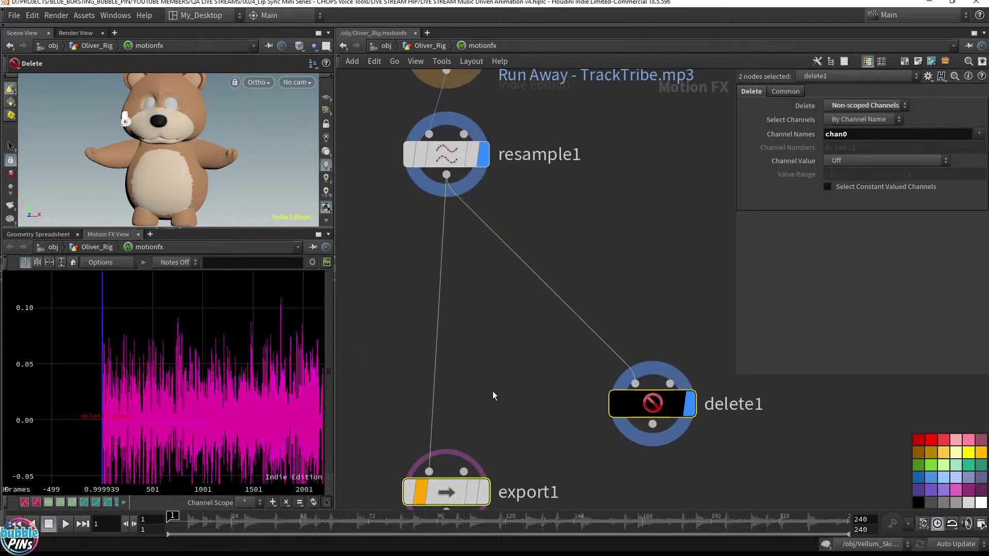
{"action": "key", "text": "Tab"}
{"action": "type", "text": "filter"}
{"action": "key", "text": "Return"}
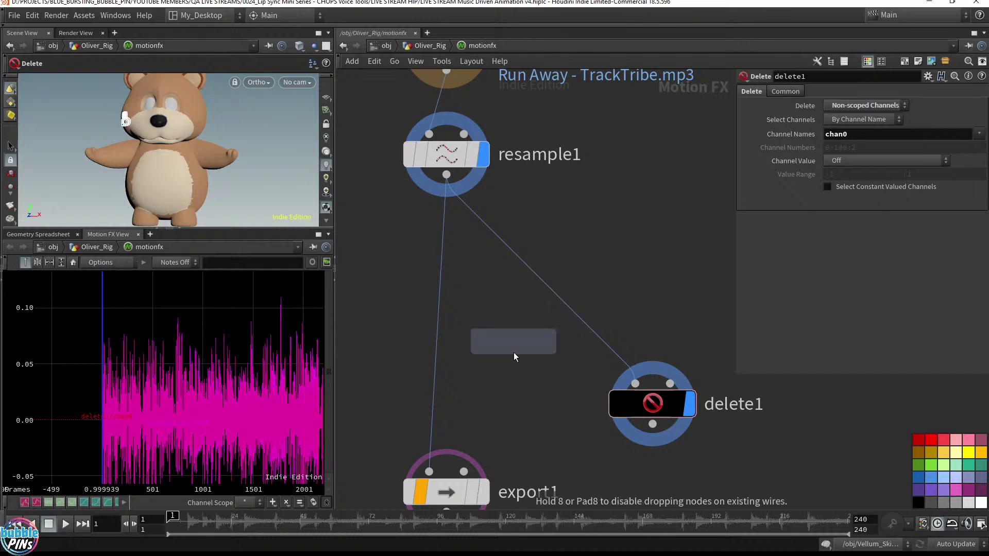
{"action": "left_click", "coordinate": [382, 270]}
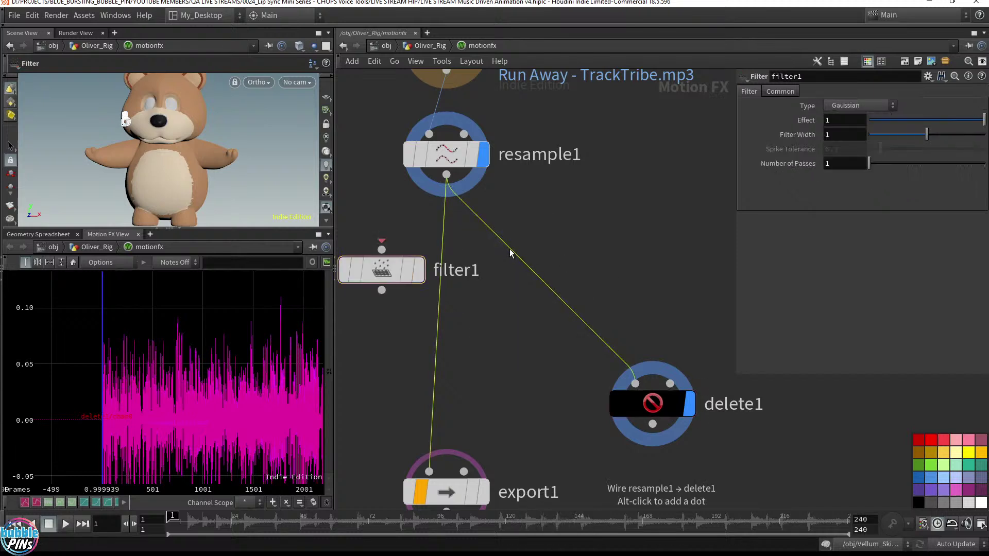
{"action": "left_click_drag", "start_coordinate": [512, 247], "coordinate": [446, 259], "text": "shift"}
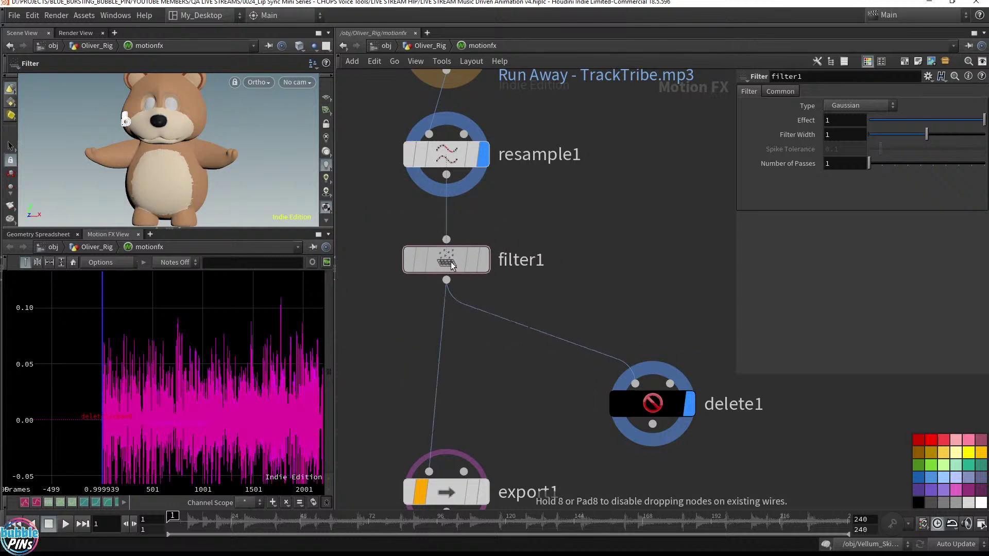
Graph only filter1's channels in place of resample1's and delete1's, and save the scene.
{"action": "left_click", "coordinate": [690, 404]}
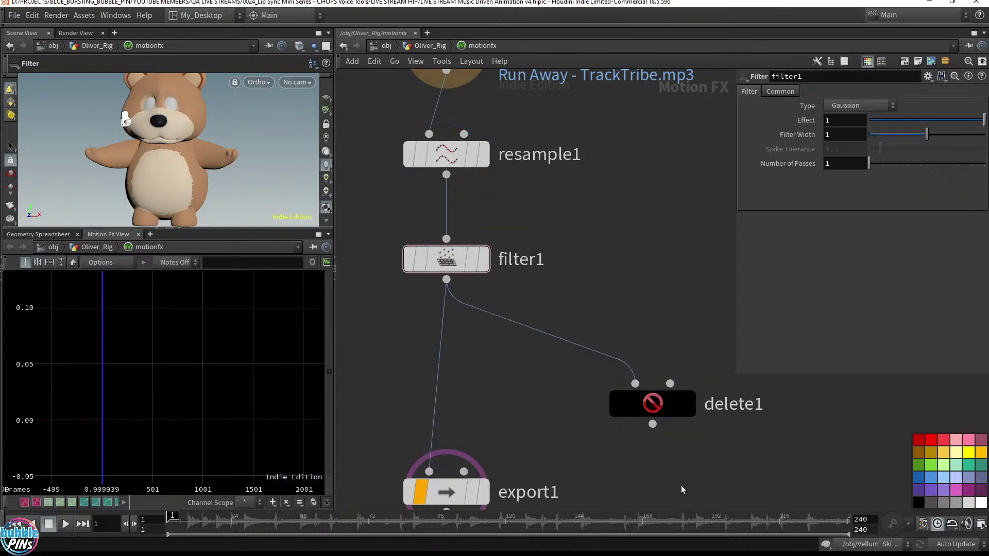
{"action": "left_click", "coordinate": [482, 265]}
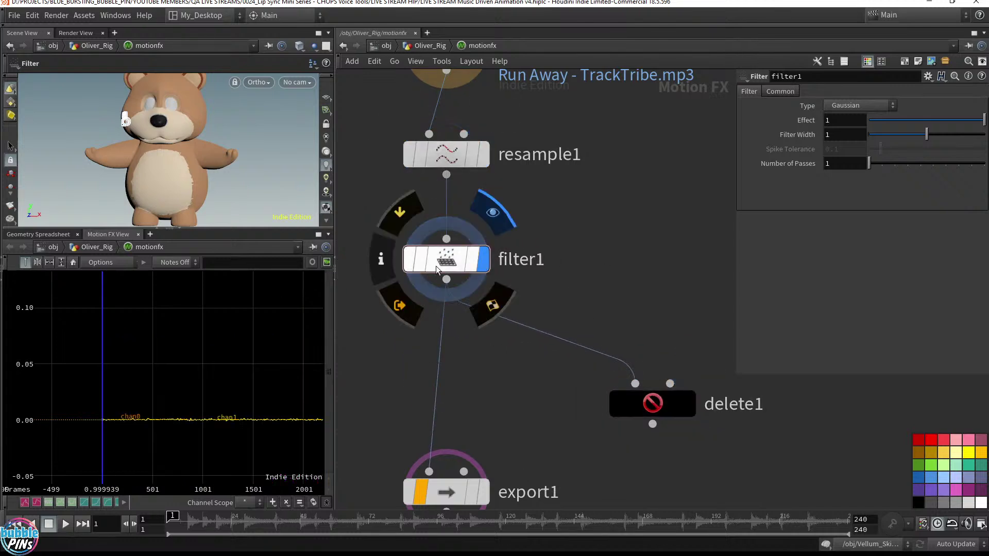
{"action": "left_click", "coordinate": [625, 233]}
{"action": "key", "text": "ctrl+s"}
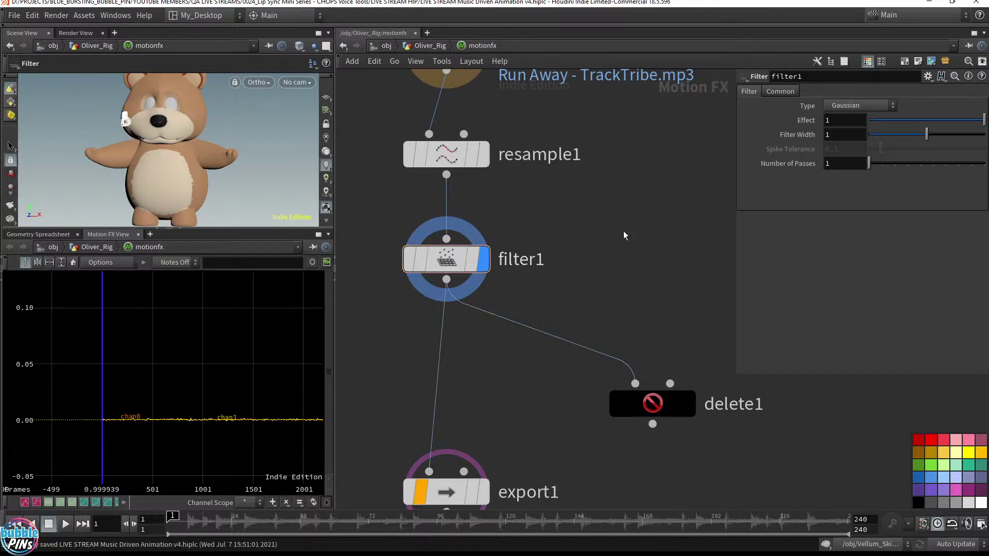
Graph resample1 together with filter1 to compare the raw and smoothed channels.
{"action": "middle_click_drag", "start_coordinate": [264, 386], "coordinate": [185, 423]}
{"action": "mouse_move", "coordinate": [488, 160]}
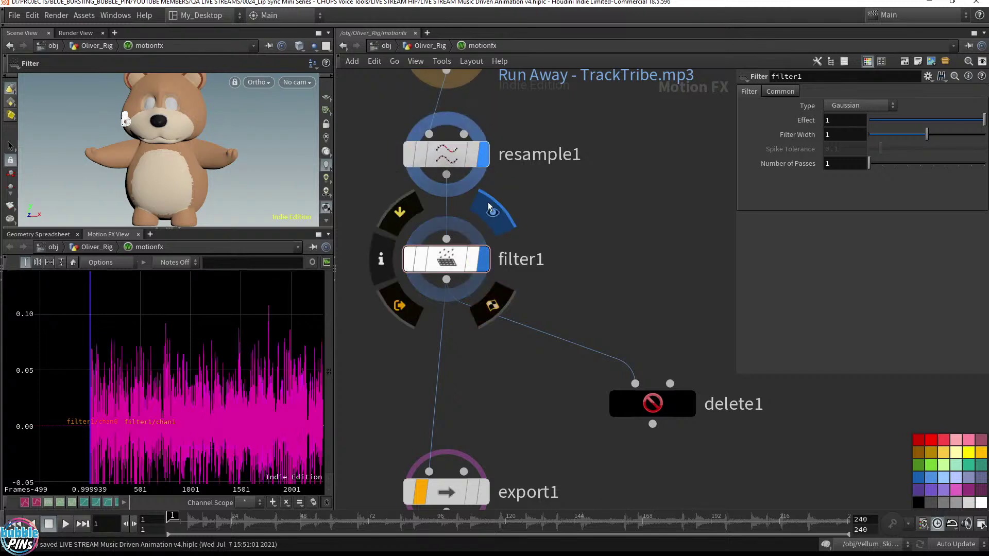
{"action": "left_click_drag", "start_coordinate": [573, 193], "coordinate": [398, 114]}
{"action": "left_click_drag", "start_coordinate": [557, 214], "coordinate": [372, 308]}
{"action": "left_click_drag", "start_coordinate": [546, 197], "coordinate": [462, 134]}
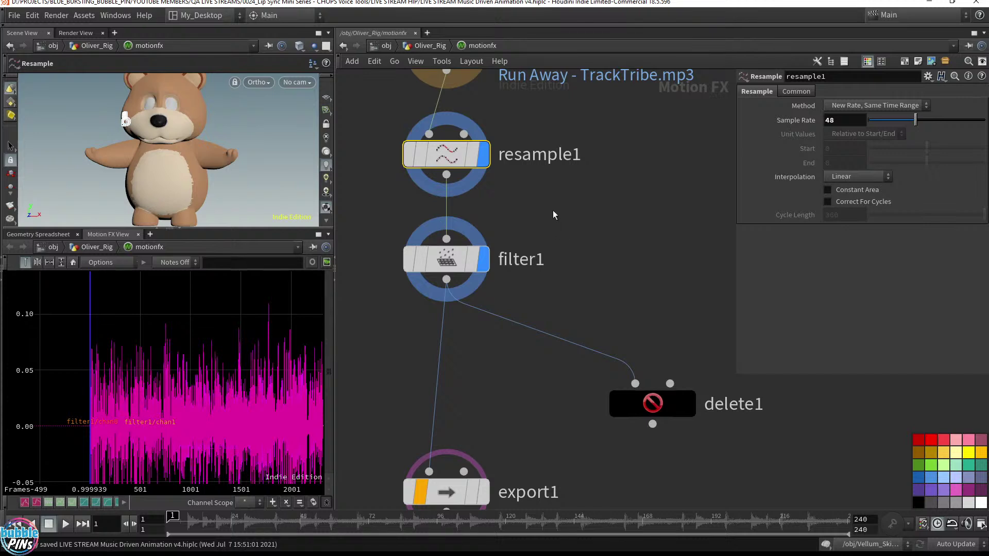
{"action": "left_click", "coordinate": [487, 262]}
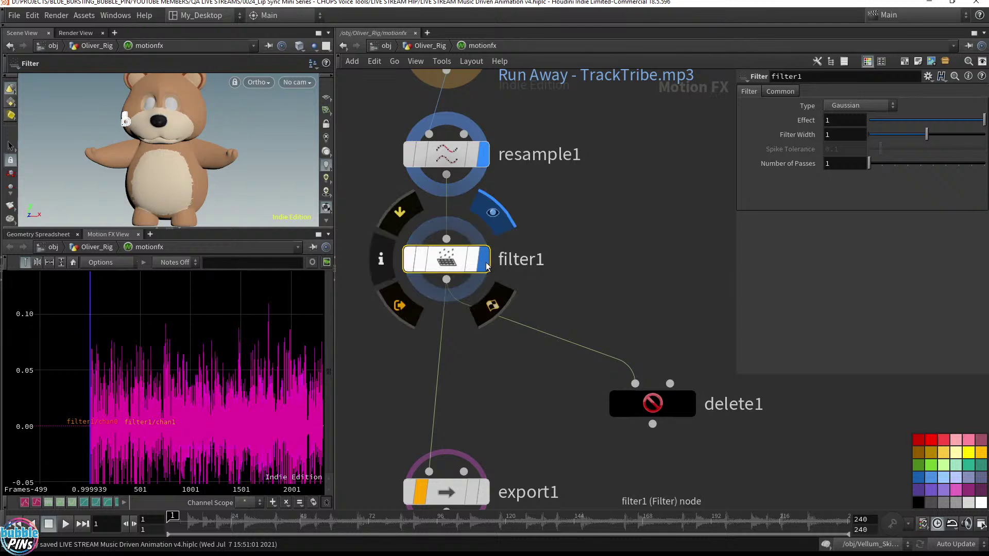
{"action": "left_click", "coordinate": [486, 264]}
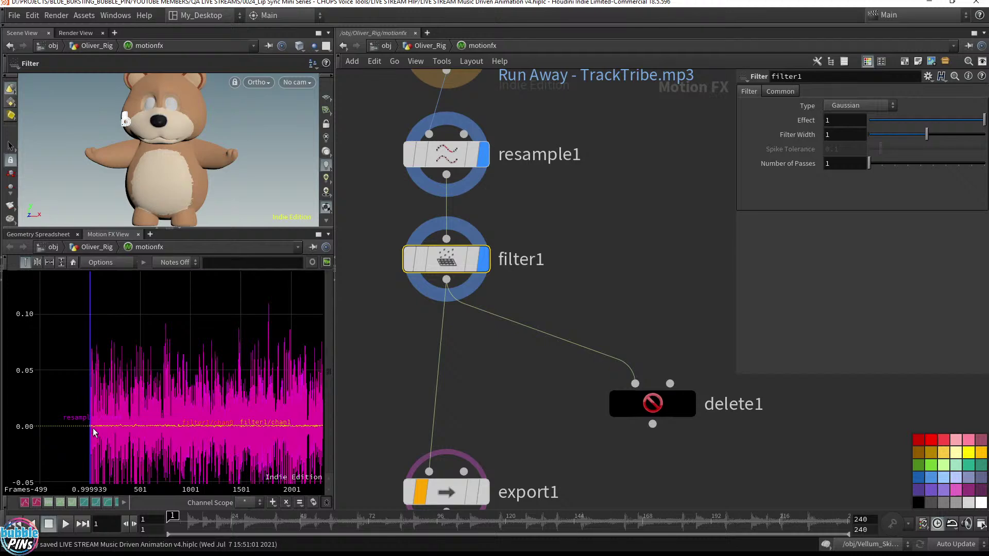
Set filter1's Graph Color to white so its curves stand out against resample1's.
{"action": "scroll", "coordinate": [90, 430], "scroll_direction": "up", "scroll_amount": 8}
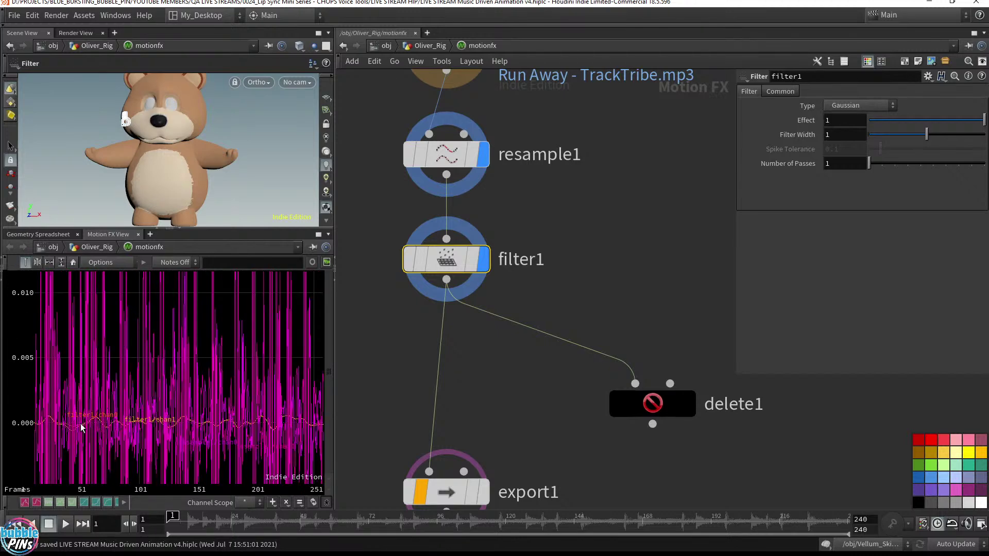
{"action": "left_click", "coordinate": [784, 91]}
{"action": "left_click", "coordinate": [829, 185]}
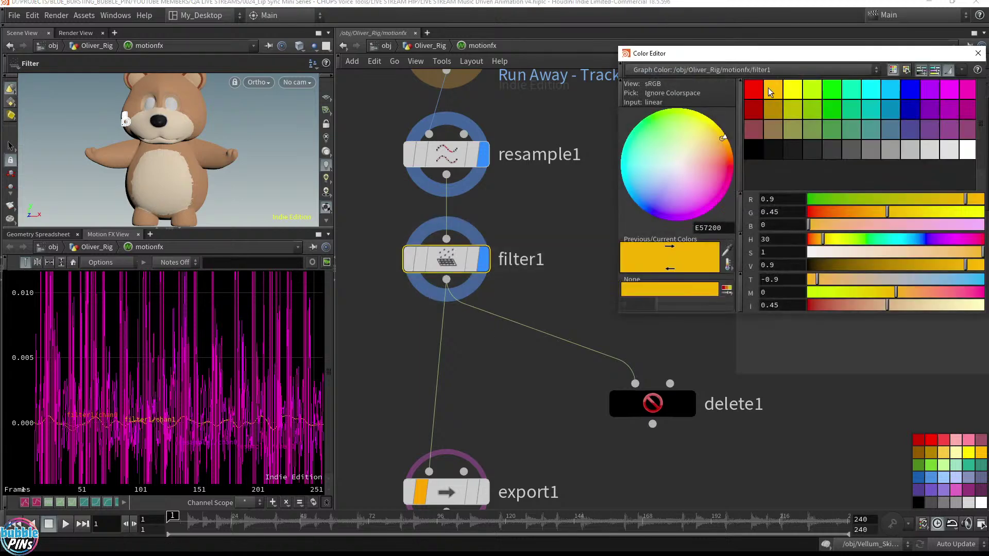
{"action": "left_click", "coordinate": [965, 154]}
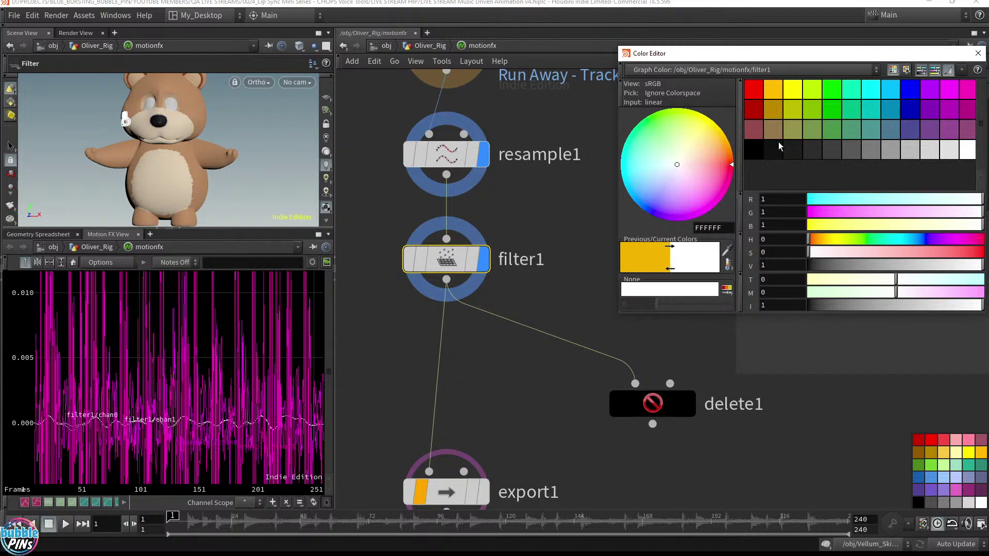
{"action": "left_click", "coordinate": [978, 53]}
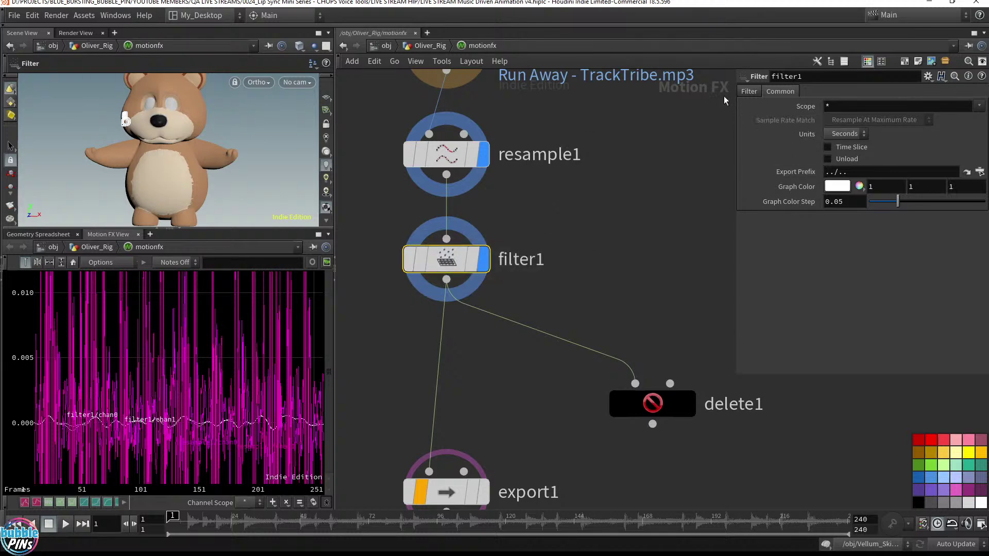
Set filter1's Filter Width to 0.22 and graph only its channels to examine the smoothed curve.
{"action": "left_click", "coordinate": [750, 92]}
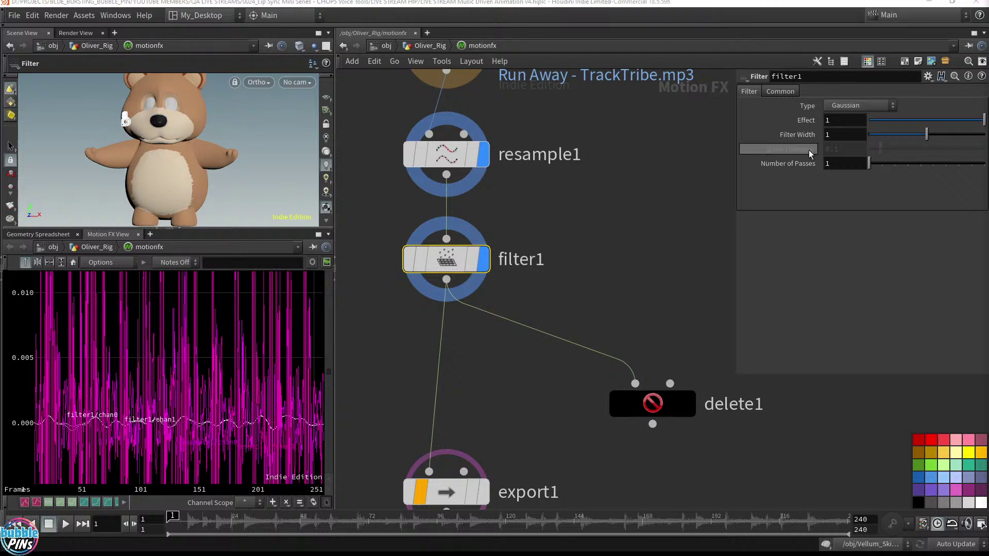
{"action": "left_click", "coordinate": [853, 136]}
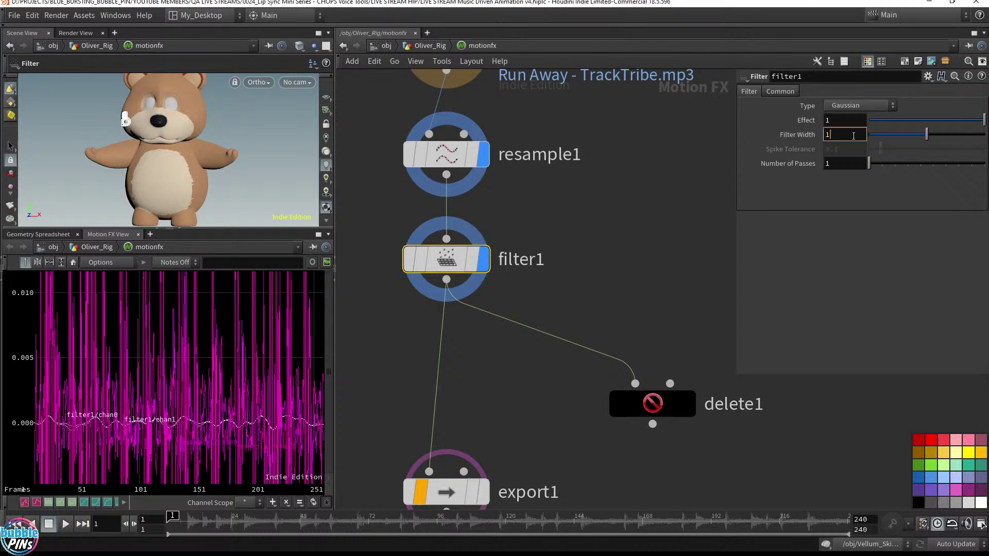
{"action": "type", "text": "0.22"}
{"action": "key", "text": "Return"}
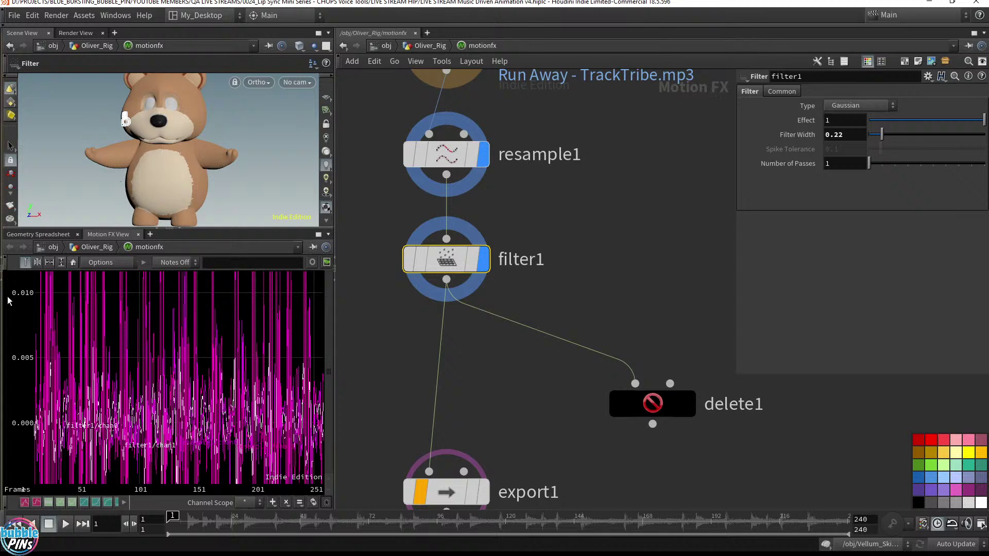
{"action": "scroll", "coordinate": [85, 397], "scroll_direction": "down", "scroll_amount": 5}
{"action": "scroll", "coordinate": [86, 397], "scroll_direction": "up", "scroll_amount": 2}
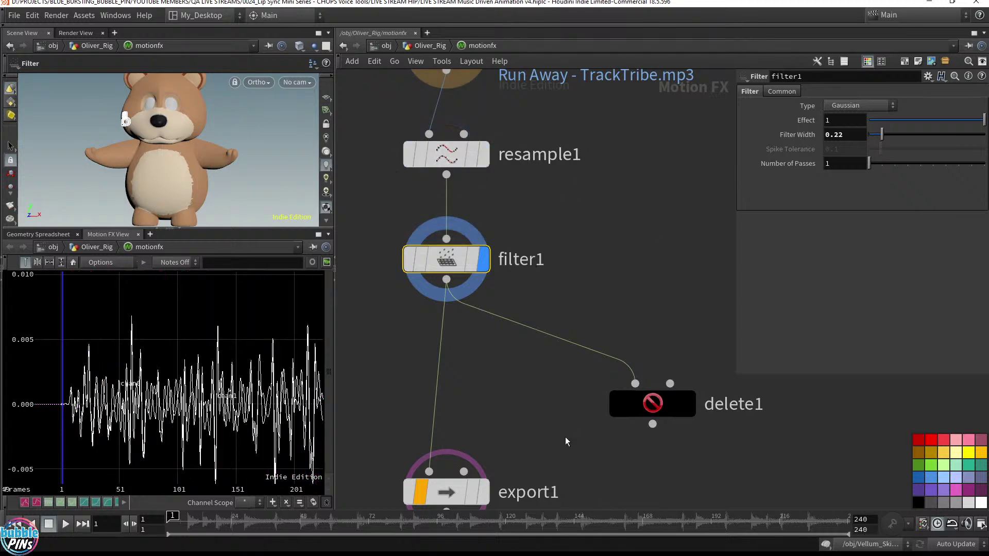
{"action": "middle_click_drag", "start_coordinate": [565, 437], "coordinate": [565, 384]}
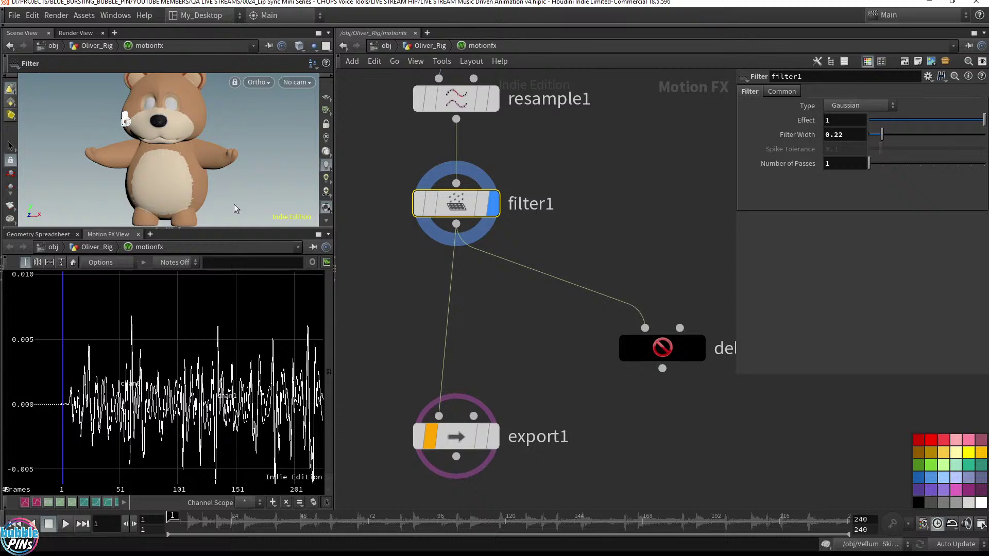
Play back the filtered arm motion, and temporarily graph resample1 with filter1 to compare their channels.
{"action": "key", "text": "Up"}
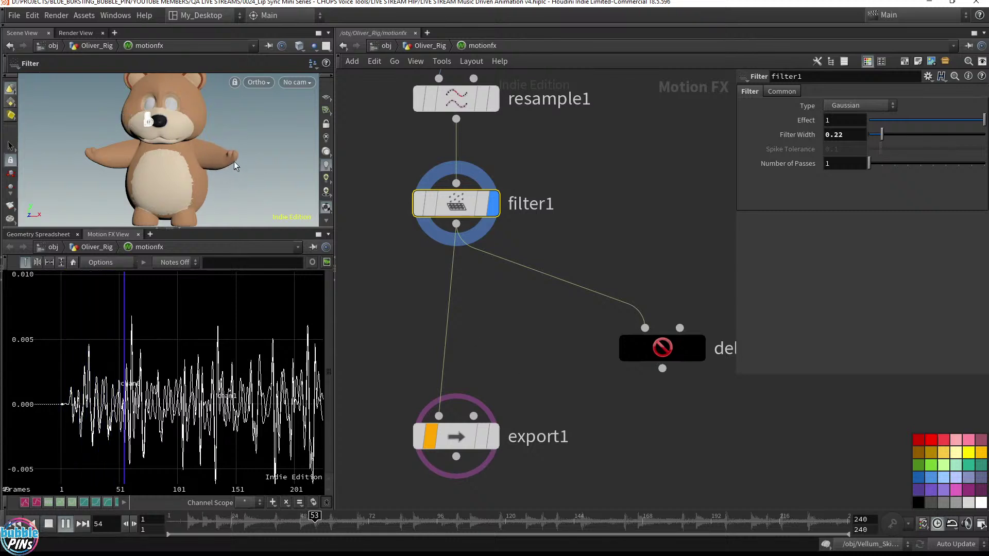
{"action": "key", "text": "Up"}
{"action": "left_click", "coordinate": [495, 108]}
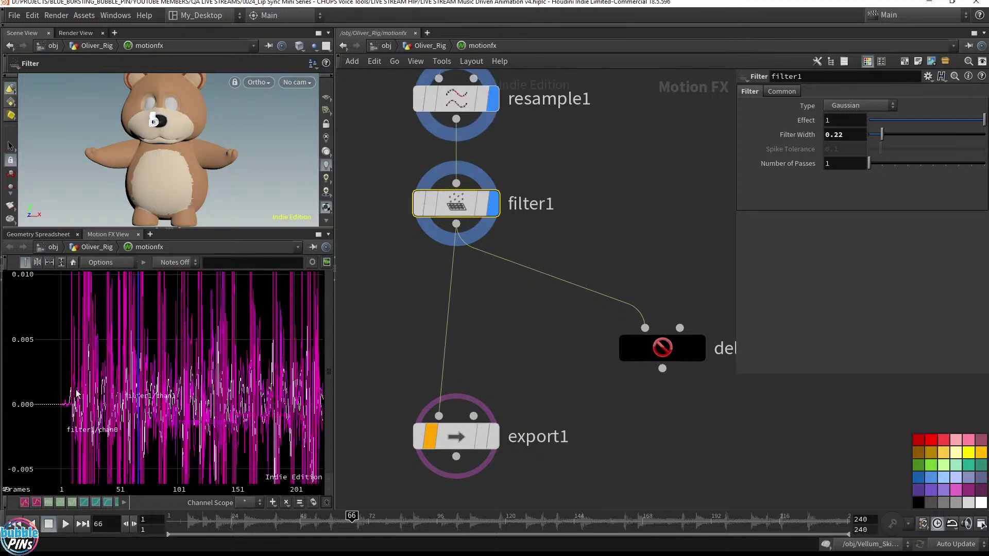
{"action": "scroll", "coordinate": [187, 367], "scroll_direction": "down", "scroll_amount": 5}
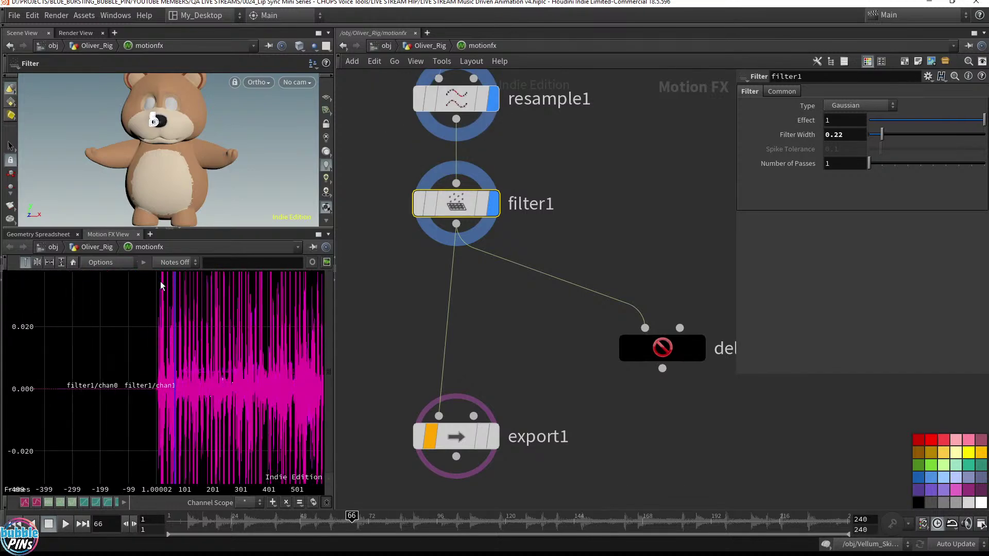
{"action": "scroll", "coordinate": [199, 379], "scroll_direction": "up", "scroll_amount": 5}
{"action": "key", "text": "ctrl+Left"}
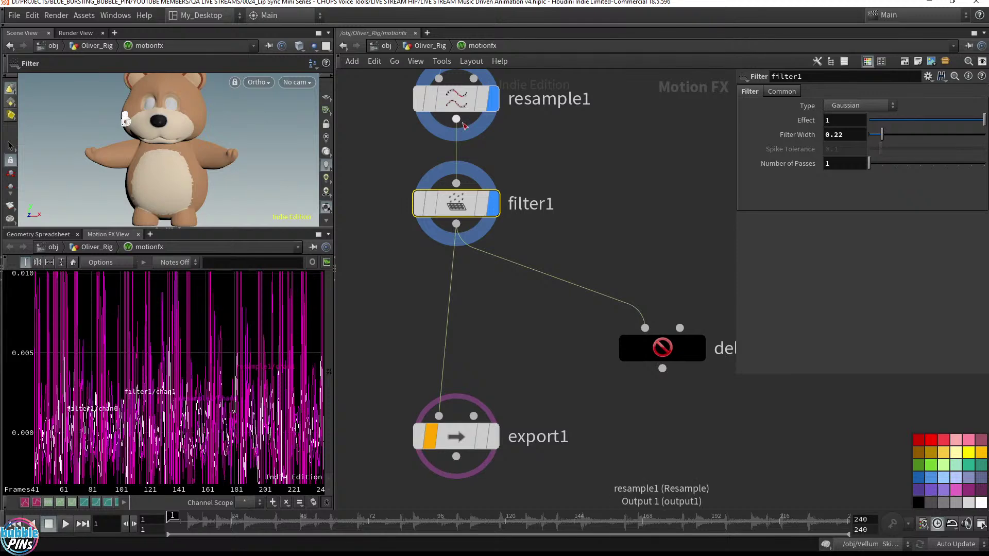
{"action": "left_click", "coordinate": [496, 108]}
In Oliver_Rig, set rigpose2's thershold to 1000 and play back the stronger shoulder motion.
{"action": "left_click", "coordinate": [431, 46]}
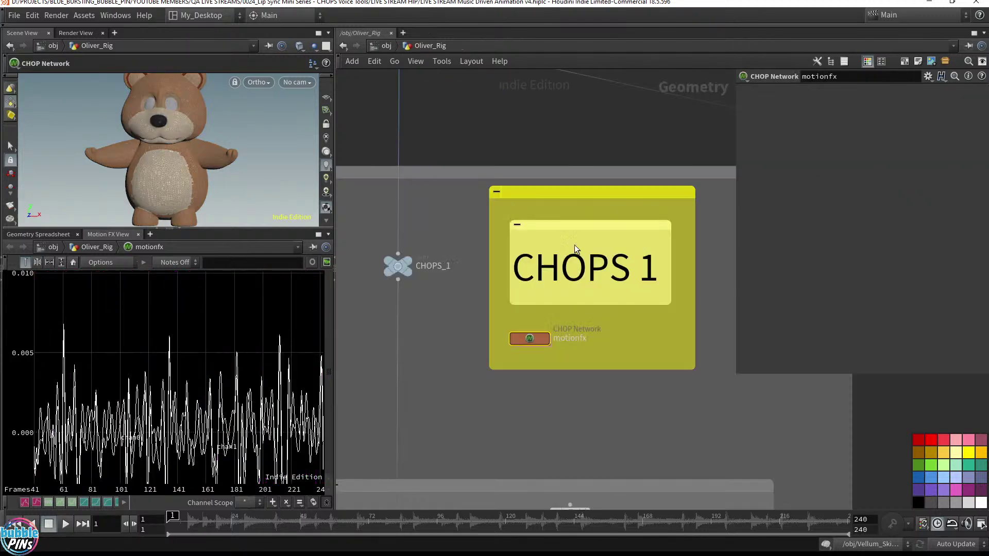
{"action": "scroll", "coordinate": [494, 269], "scroll_direction": "down", "scroll_amount": 5}
{"action": "middle_click_drag", "start_coordinate": [356, 270], "coordinate": [562, 302]}
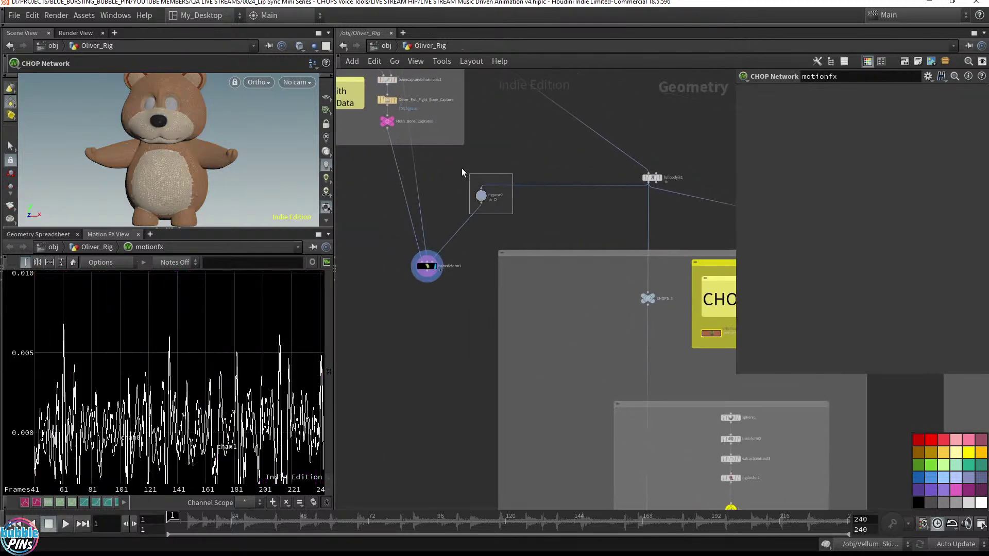
{"action": "left_click", "coordinate": [481, 195]}
{"action": "left_click", "coordinate": [842, 98]}
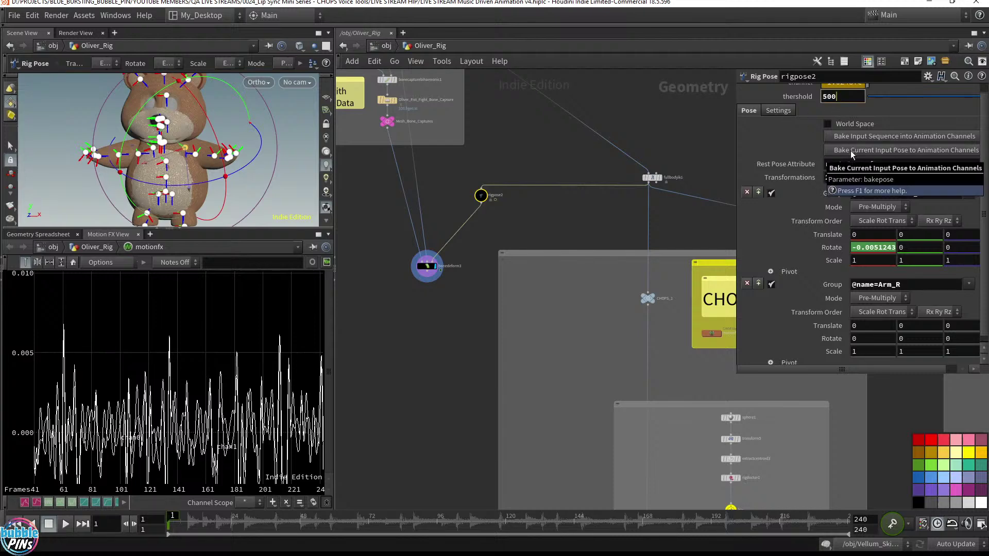
{"action": "key", "text": "BackSpace"}
{"action": "key", "text": "BackSpace"}
{"action": "key", "text": "BackSpace"}
{"action": "type", "text": "1000"}
{"action": "key", "text": "Return"}
{"action": "key", "text": "Up"}
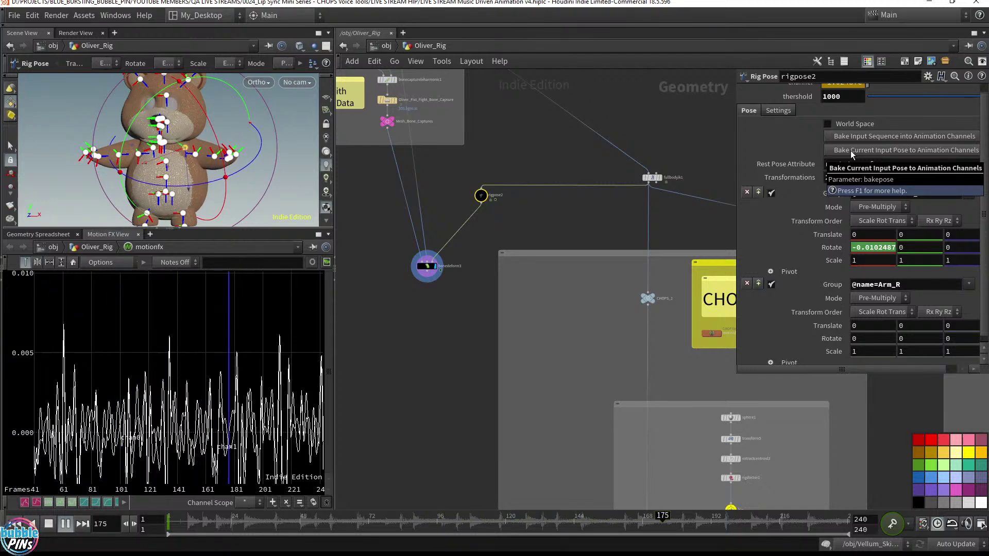
{"action": "key", "text": "ctrl+Up"}
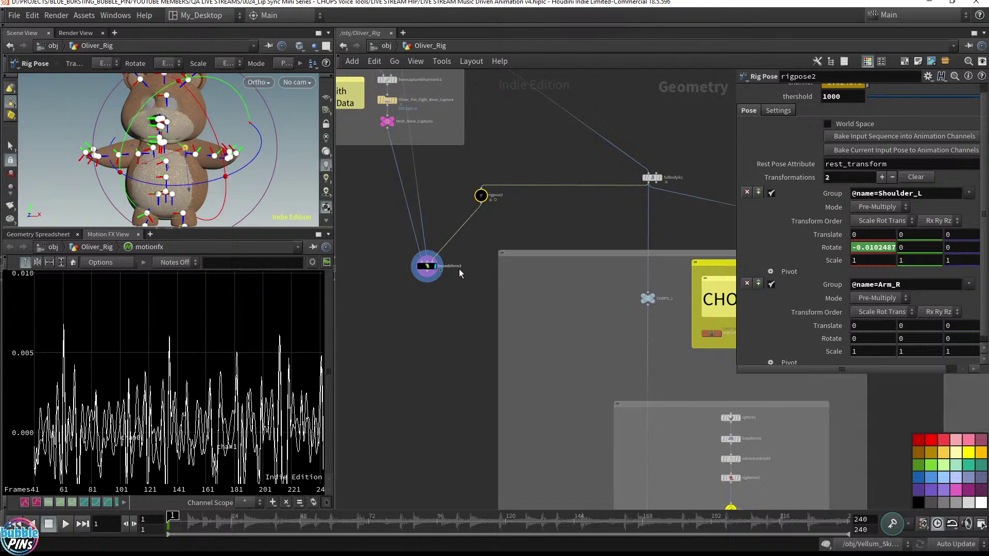
Select the four nodes of the Arms (IK chains) setup under CHOPS 1 to point out the arm controls.
{"action": "middle_click_drag", "start_coordinate": [599, 504], "coordinate": [508, 171]}
{"action": "scroll", "coordinate": [444, 202], "scroll_direction": "down", "scroll_amount": 3}
{"action": "left_click_drag", "start_coordinate": [507, 107], "coordinate": [669, 249]}
{"action": "left_click_drag", "start_coordinate": [493, 252], "coordinate": [640, 311]}
{"action": "scroll", "coordinate": [559, 232], "scroll_direction": "up", "scroll_amount": 5}
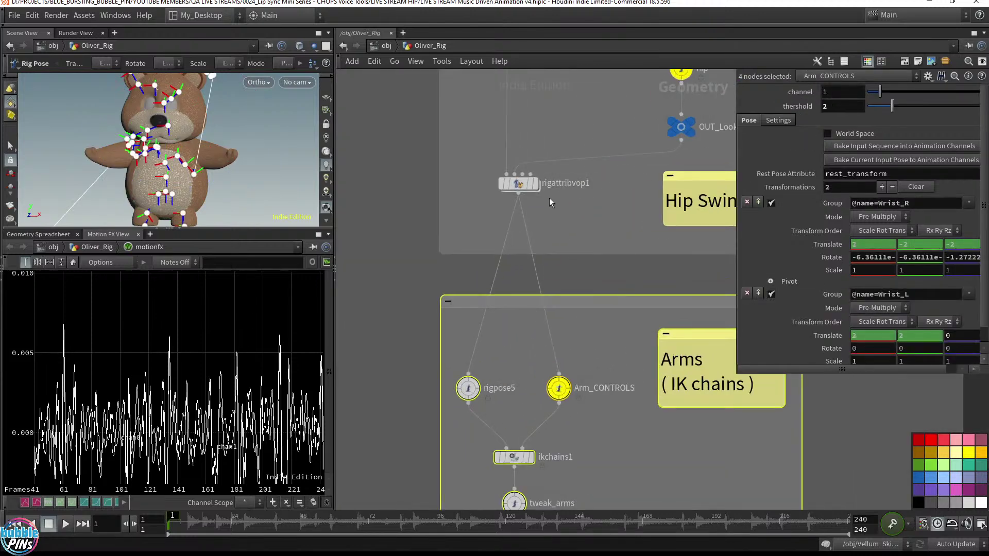
Select rigattribvop1 in the Hip Swing setup and enlarge the scene view to fit the whole bear.
{"action": "middle_click_drag", "start_coordinate": [592, 206], "coordinate": [549, 369]}
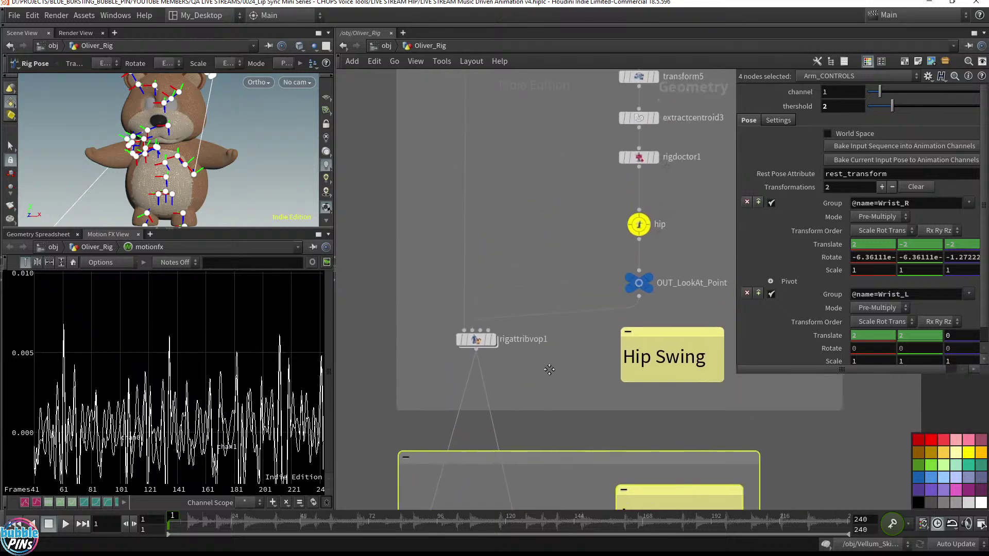
{"action": "scroll", "coordinate": [549, 370], "scroll_direction": "down", "scroll_amount": 3}
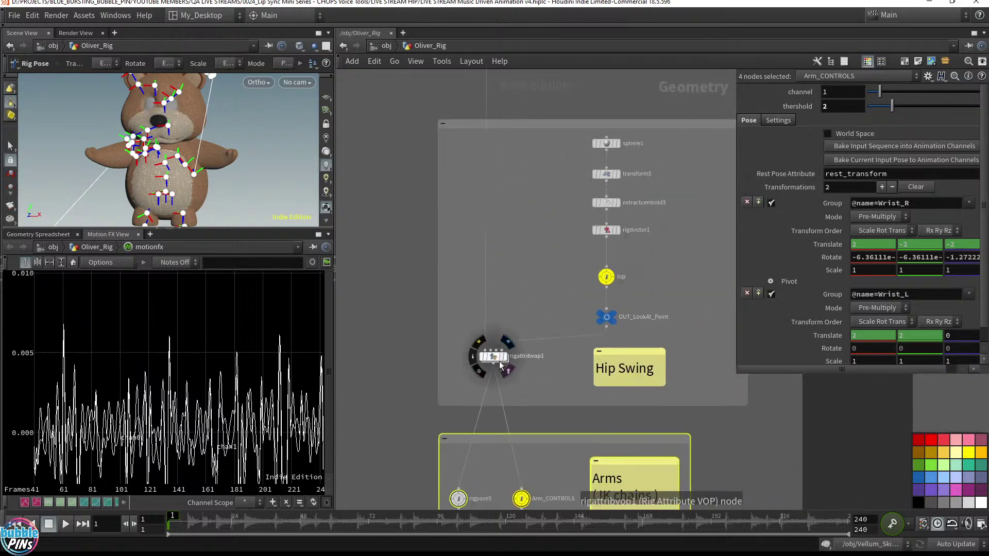
{"action": "left_click", "coordinate": [495, 359]}
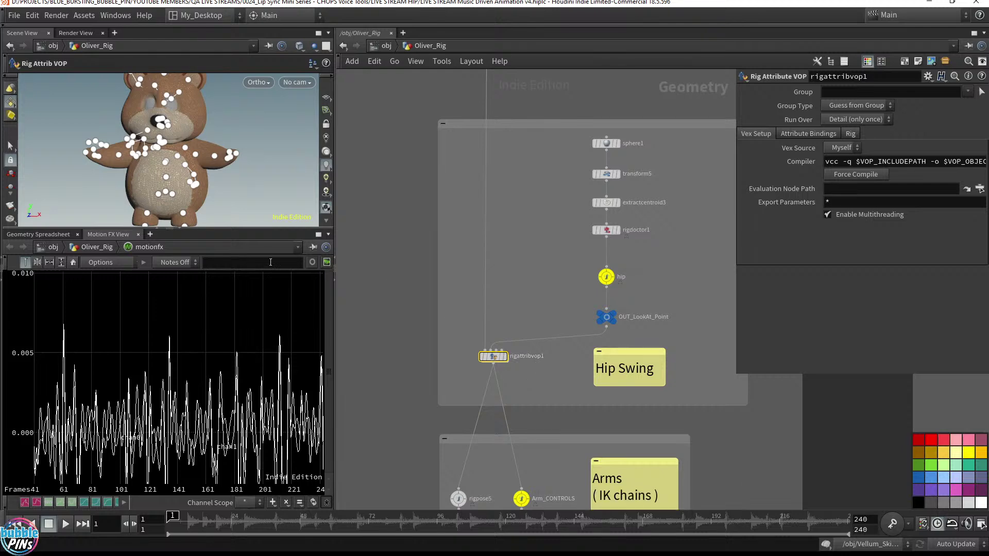
{"action": "left_click_drag", "start_coordinate": [265, 229], "coordinate": [266, 274]}
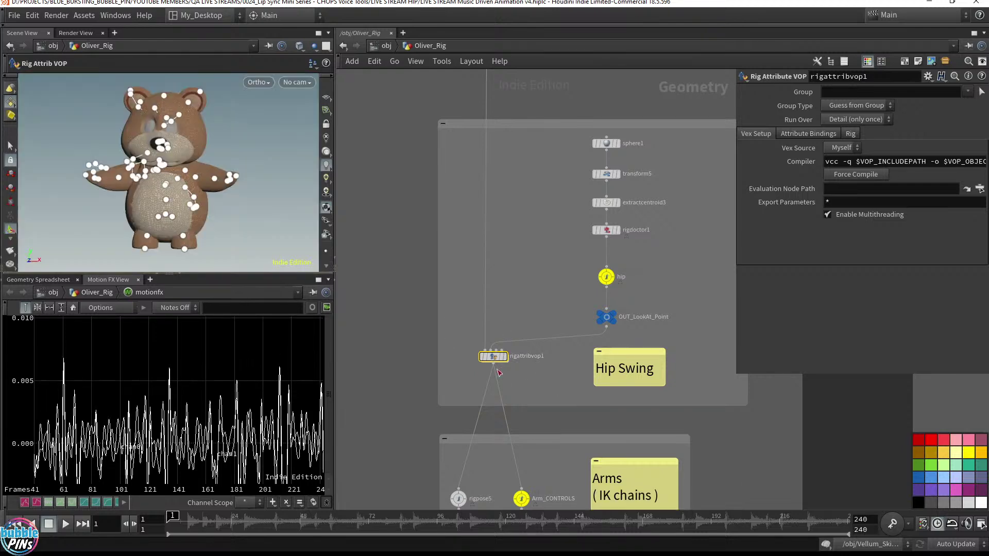
{"action": "left_click_drag", "start_coordinate": [451, 330], "coordinate": [533, 380]}
{"action": "scroll", "coordinate": [524, 360], "scroll_direction": "down", "scroll_amount": 4}
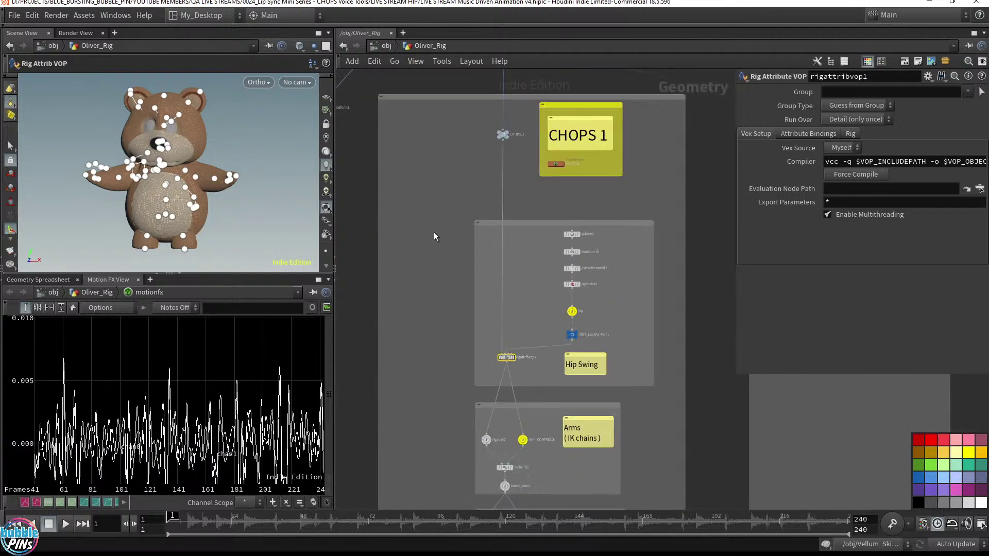
Select all seven nodes of the upper Hip Swing setup, from the sphere down to rigattribvop1.
{"action": "left_click_drag", "start_coordinate": [438, 214], "coordinate": [666, 392]}
{"action": "middle_click_drag", "start_coordinate": [448, 342], "coordinate": [455, 126]}
{"action": "middle_click_drag", "start_coordinate": [460, 195], "coordinate": [459, 169]}
Display the tweak_arms node's result in the Arms (IK chains) setup and play the animation.
{"action": "scroll", "coordinate": [487, 159], "scroll_direction": "up", "scroll_amount": 4}
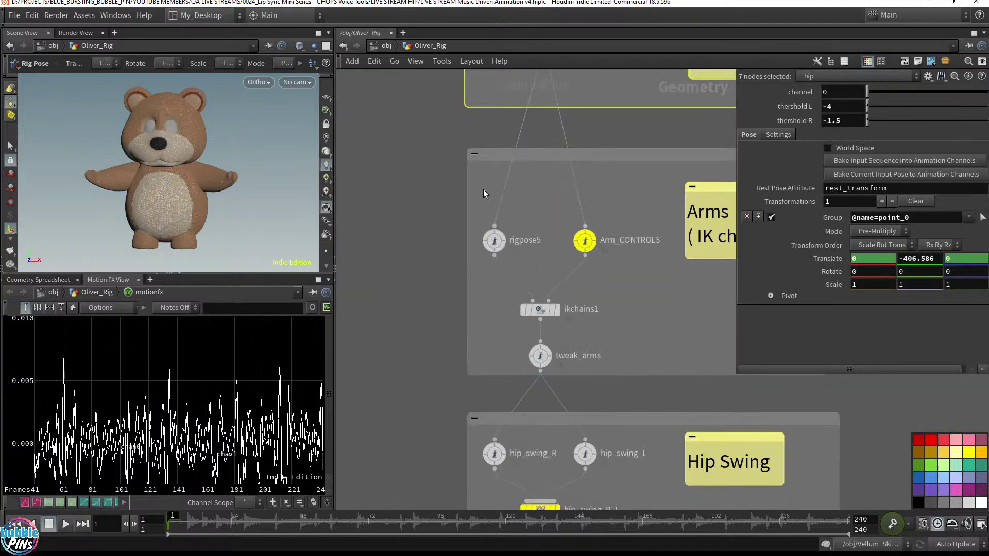
{"action": "middle_click_drag", "start_coordinate": [418, 238], "coordinate": [316, 209]}
{"action": "left_click", "coordinate": [446, 318]}
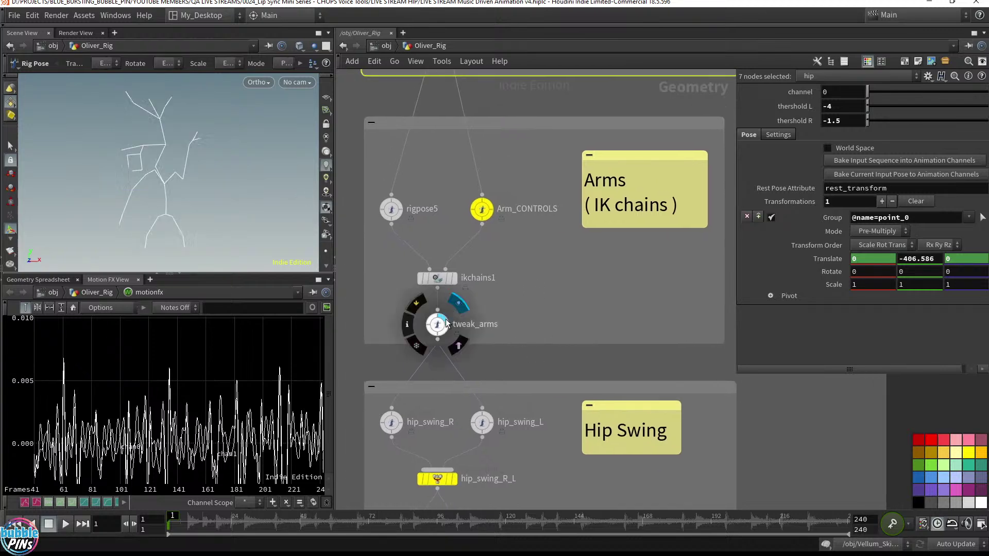
{"action": "key", "text": "Up"}
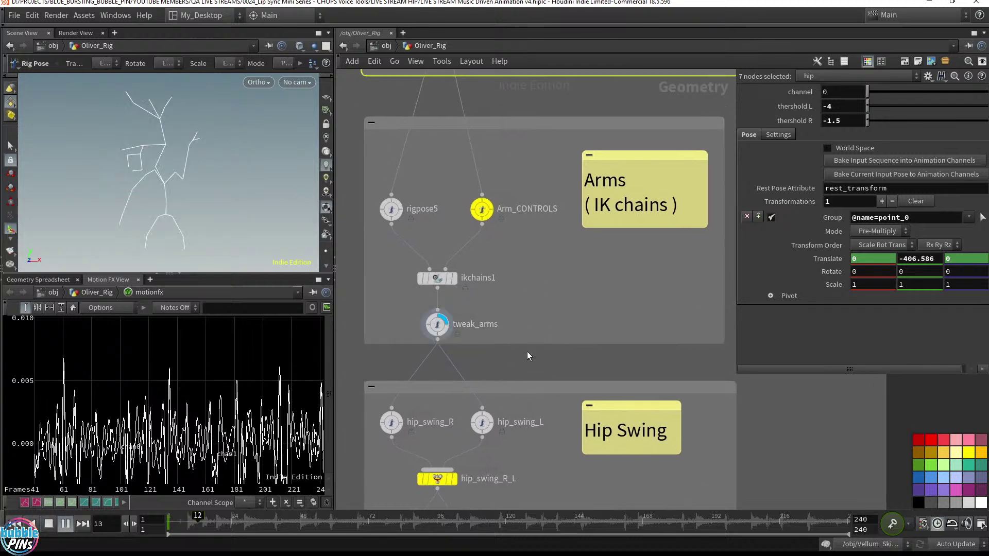
Return the playback to frame 1 and select the Arm_CONTROLS node in the Arms network box.
{"action": "key", "text": "ctrl+Up"}
{"action": "left_click_drag", "start_coordinate": [528, 183], "coordinate": [459, 227]}
{"action": "scroll", "coordinate": [620, 275], "scroll_direction": "down", "scroll_amount": 2}
{"action": "scroll", "coordinate": [619, 275], "scroll_direction": "down", "scroll_amount": 2}
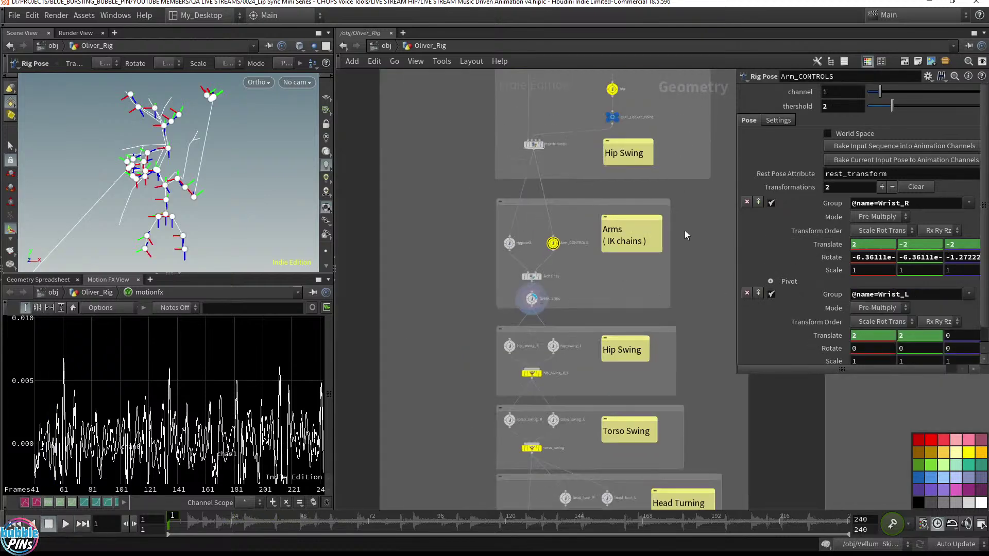
Check the export1 node's channel, target node and path in the CHOPS 1 motionfx network, and return to the Oliver_Rig level.
{"action": "middle_click_drag", "start_coordinate": [685, 231], "coordinate": [639, 447]}
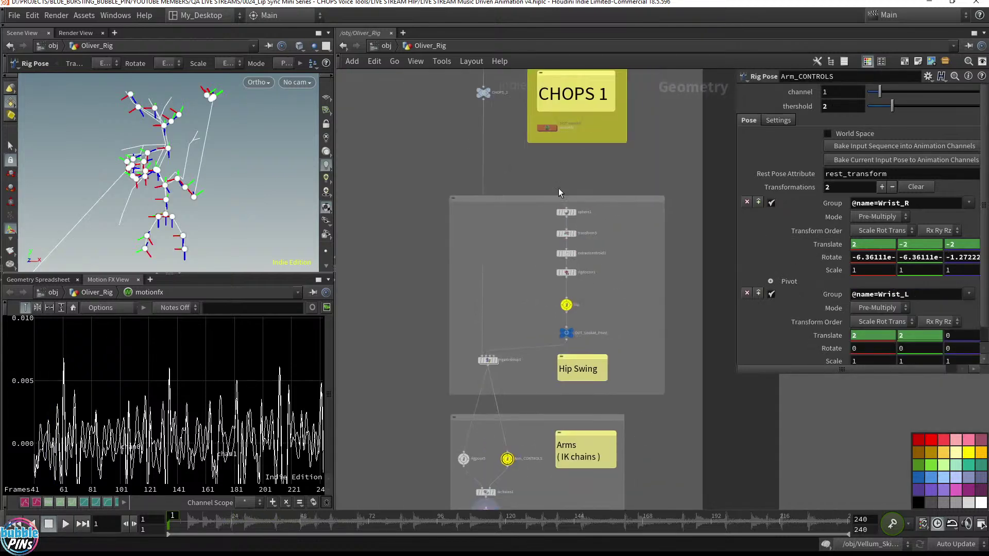
{"action": "double_click", "coordinate": [549, 130]}
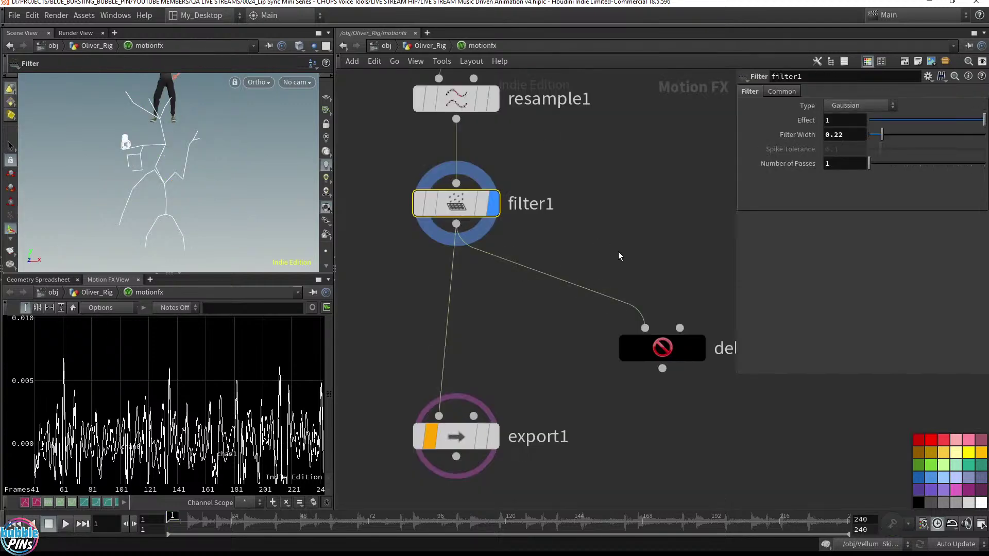
{"action": "scroll", "coordinate": [537, 326], "scroll_direction": "down", "scroll_amount": 3}
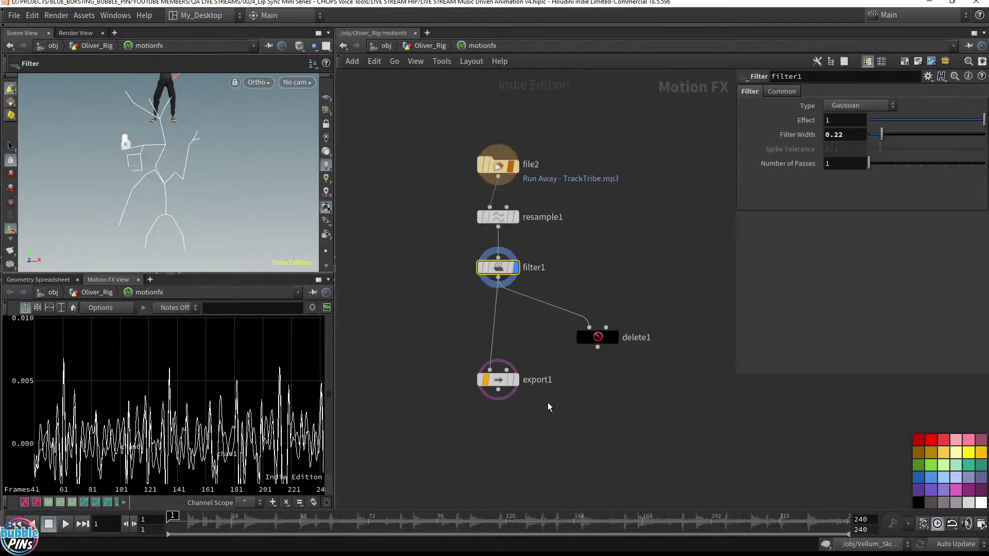
{"action": "left_click_drag", "start_coordinate": [517, 435], "coordinate": [461, 347]}
{"action": "left_click_drag", "start_coordinate": [444, 416], "coordinate": [568, 343]}
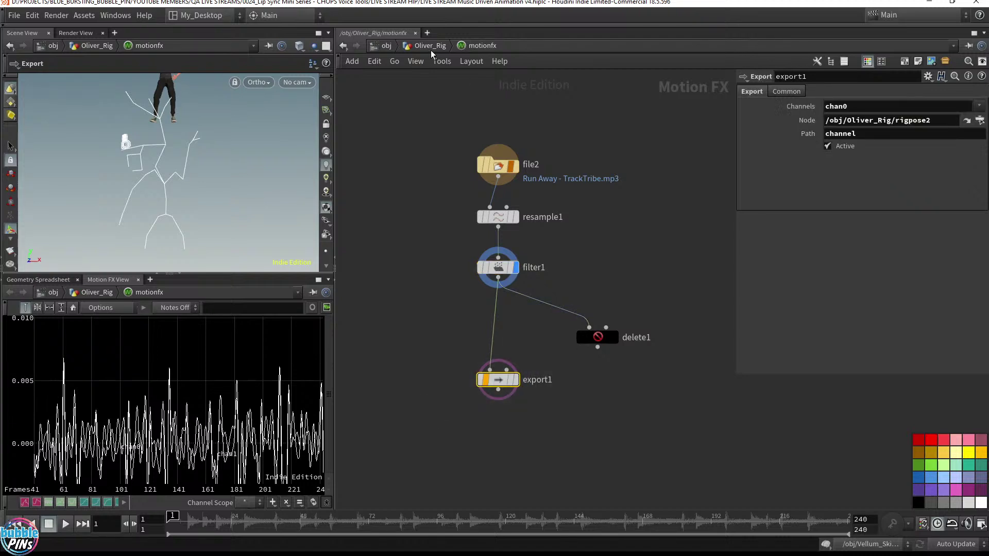
{"action": "left_click", "coordinate": [430, 46]}
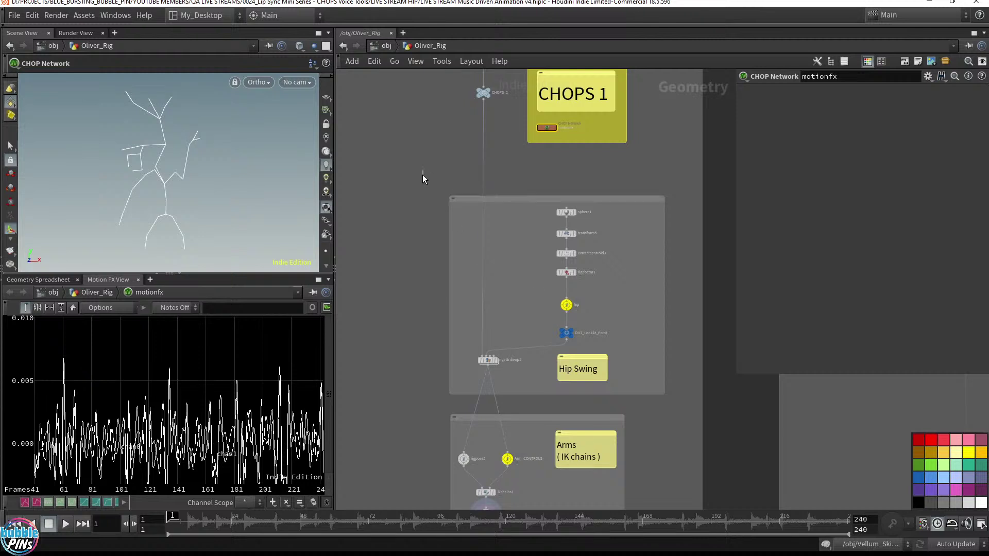
Bypass all nodes in the Hip Swing network box located above the Arms box.
{"action": "left_click_drag", "start_coordinate": [423, 172], "coordinate": [688, 403]}
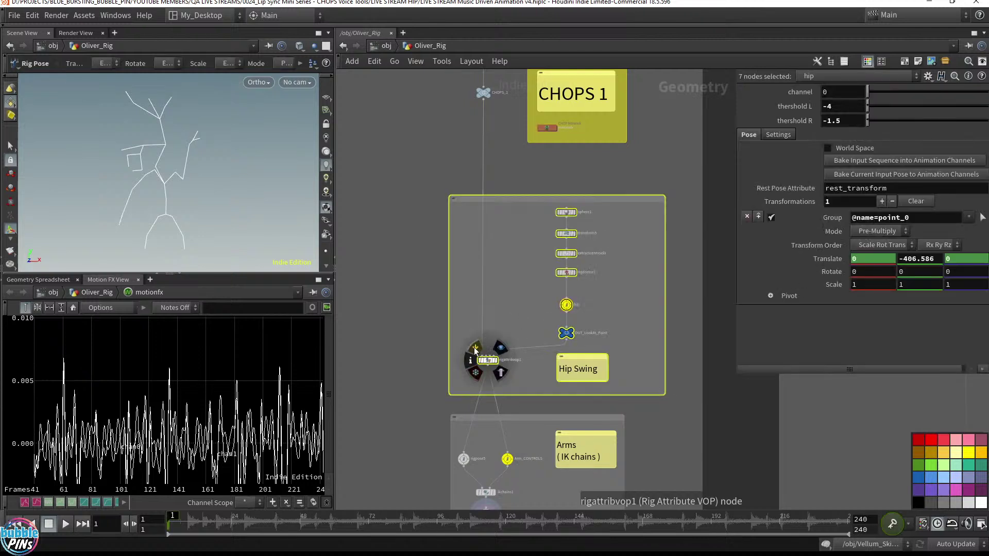
{"action": "left_click", "coordinate": [474, 353]}
{"action": "left_click", "coordinate": [467, 135]}
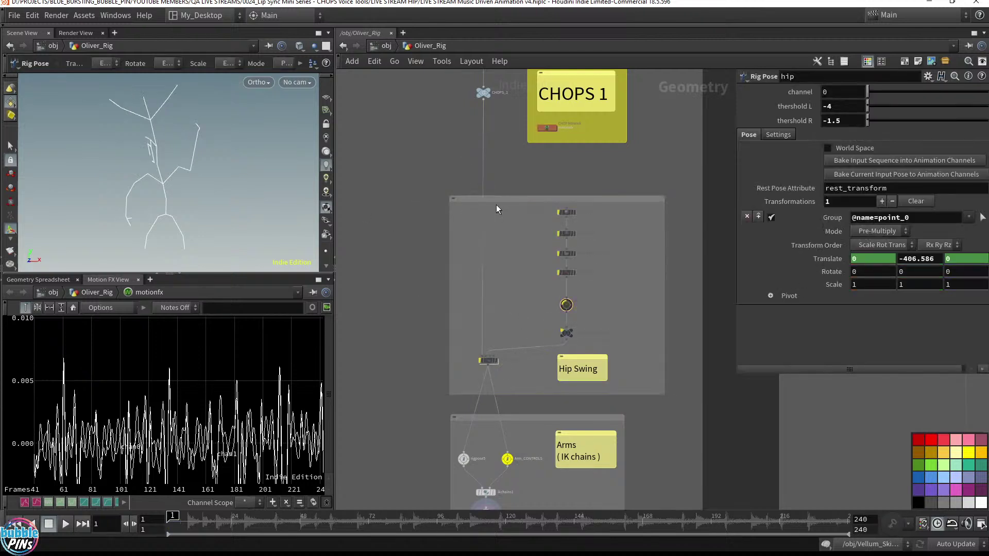
Move the bypassed Hip Swing network box aside and colour it black.
{"action": "left_click_drag", "start_coordinate": [497, 200], "coordinate": [546, 196]}
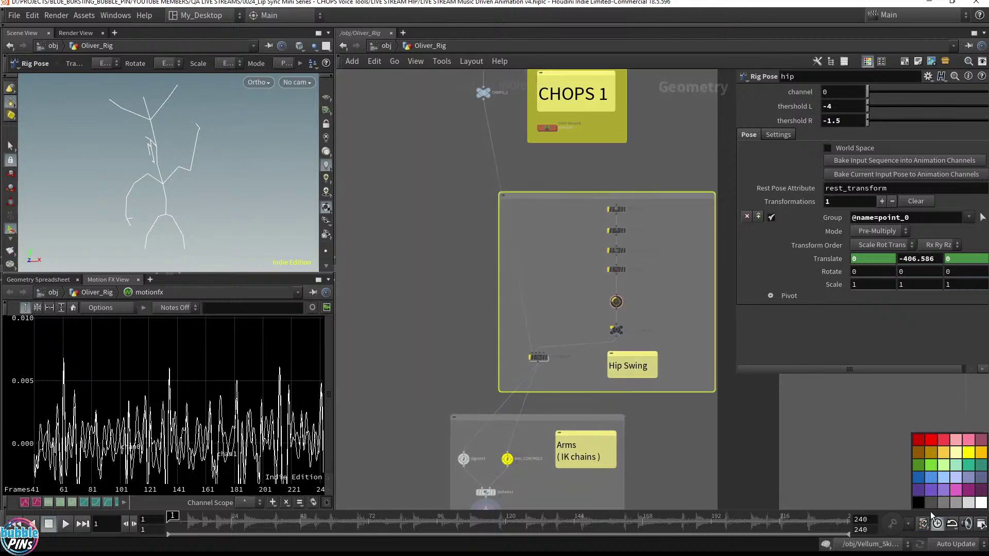
{"action": "left_click", "coordinate": [918, 502]}
{"action": "left_click", "coordinate": [532, 341]}
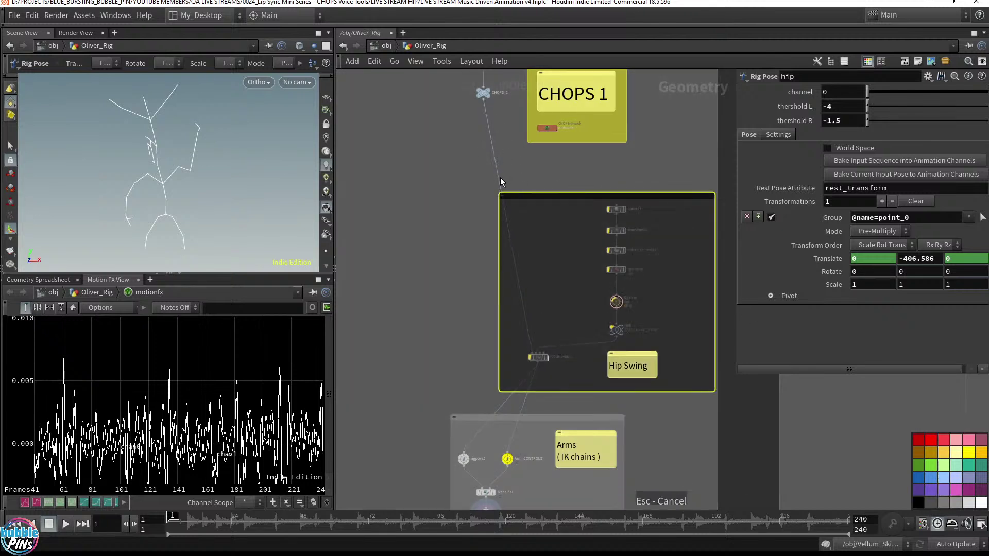
Wire the null beside the CHOPS 1 note directly to rigpose5 and Arm_CONTROLS through a shared dot, moving the Hip Swing box clear.
{"action": "left_click_drag", "start_coordinate": [483, 100], "coordinate": [465, 446]}
{"action": "left_click", "coordinate": [466, 391], "text": "alt"}
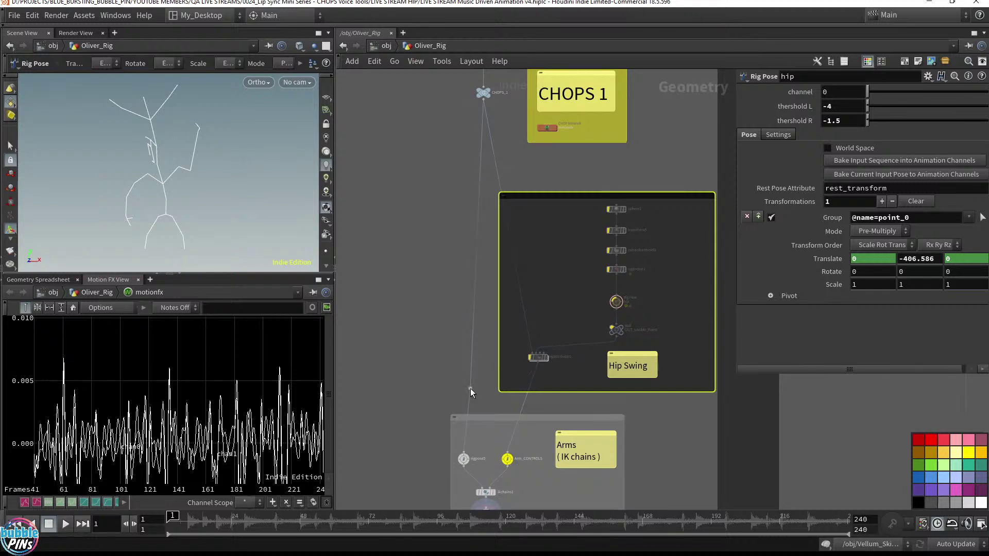
{"action": "left_click", "coordinate": [471, 391]}
{"action": "left_click", "coordinate": [514, 444]}
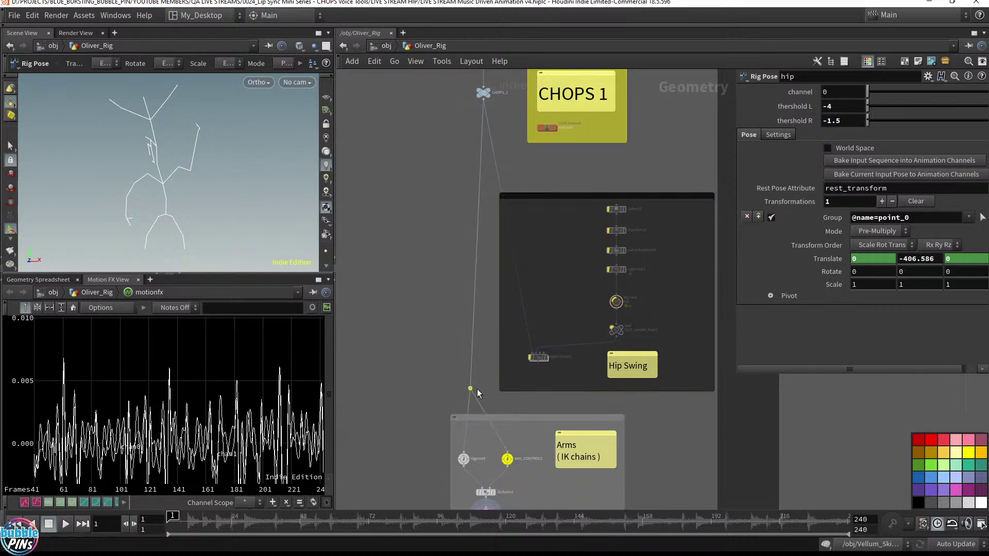
{"action": "left_click_drag", "start_coordinate": [471, 389], "coordinate": [485, 393]}
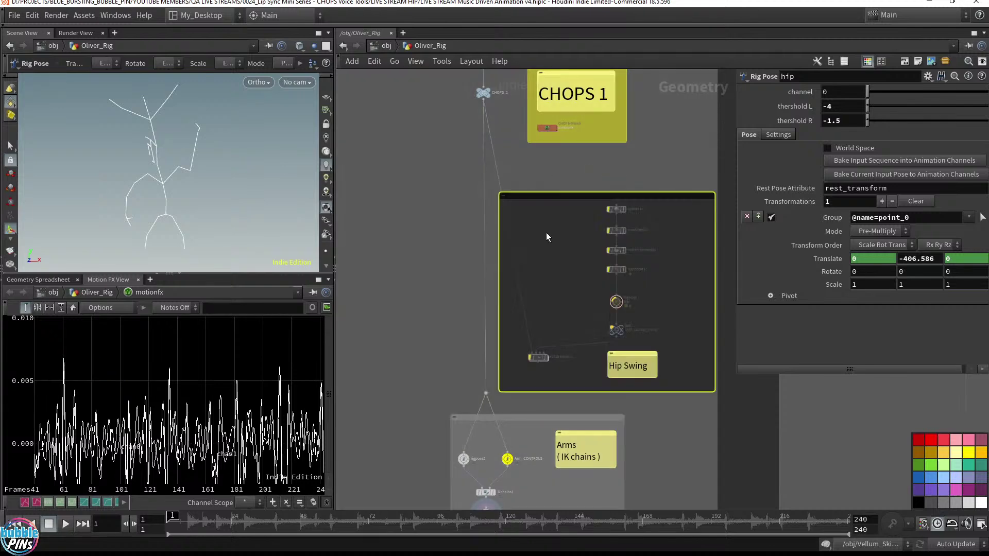
{"action": "left_click_drag", "start_coordinate": [546, 194], "coordinate": [578, 176]}
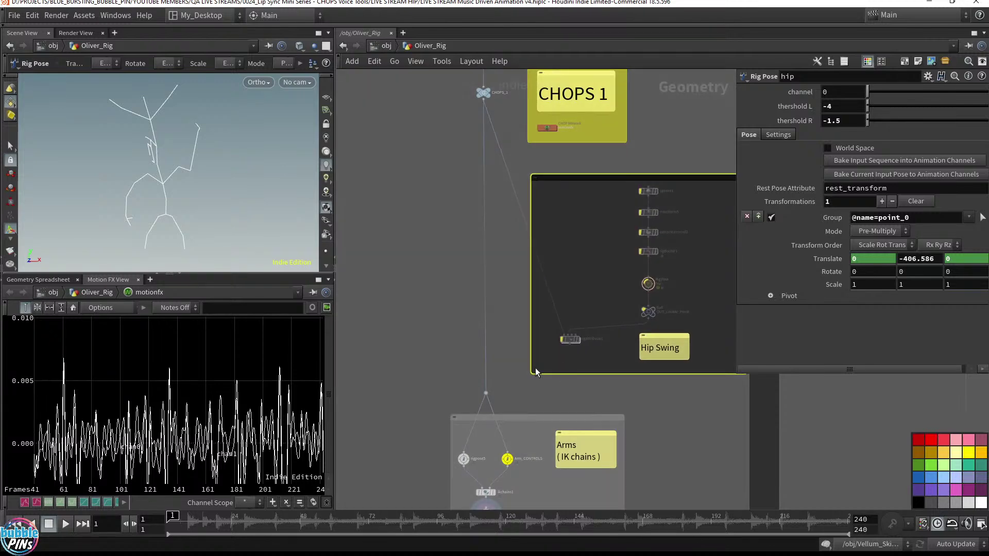
Examine the Arm_CONTROLS pose channels and the ikchains1 joint settings in the Arms network box.
{"action": "middle_click_drag", "start_coordinate": [410, 364], "coordinate": [444, 184]}
{"action": "scroll", "coordinate": [449, 180], "scroll_direction": "up", "scroll_amount": 10}
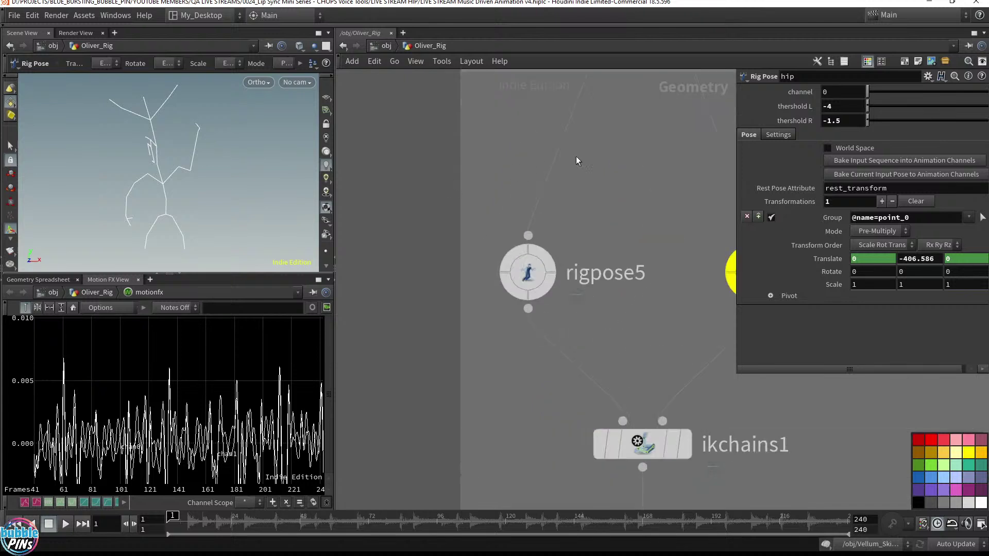
{"action": "middle_click_drag", "start_coordinate": [576, 156], "coordinate": [518, 190]}
{"action": "scroll", "coordinate": [518, 195], "scroll_direction": "down", "scroll_amount": 3}
{"action": "left_click", "coordinate": [563, 235]}
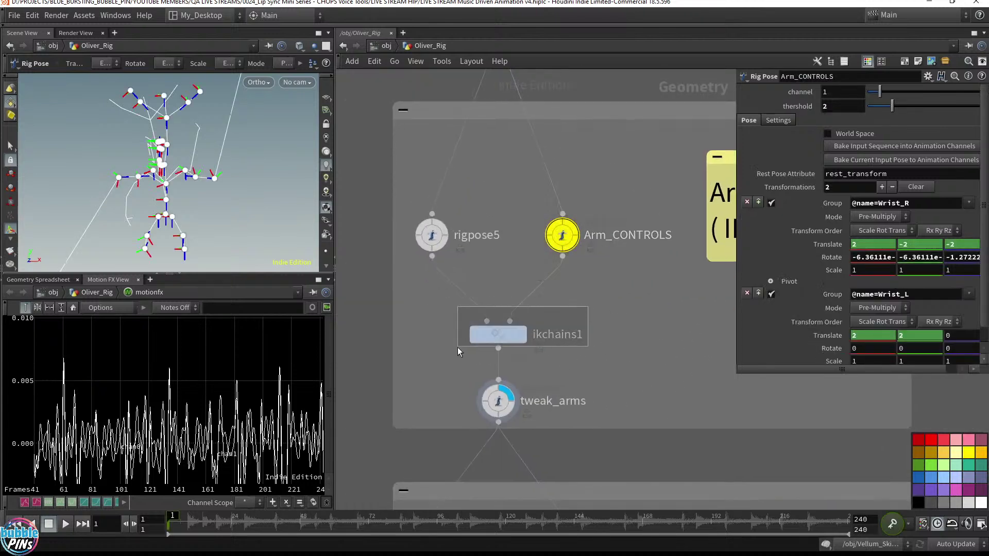
{"action": "left_click", "coordinate": [495, 334]}
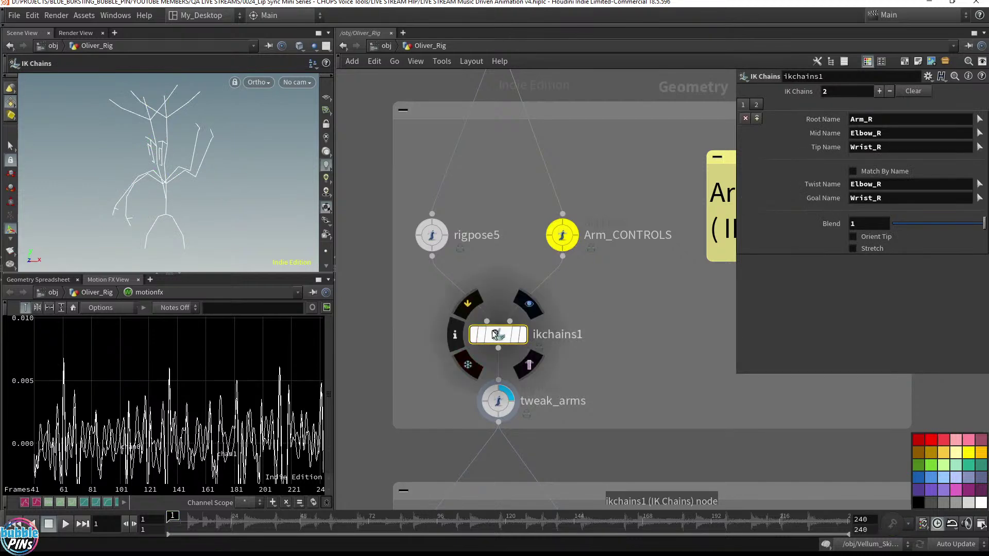
{"action": "left_click", "coordinate": [562, 227]}
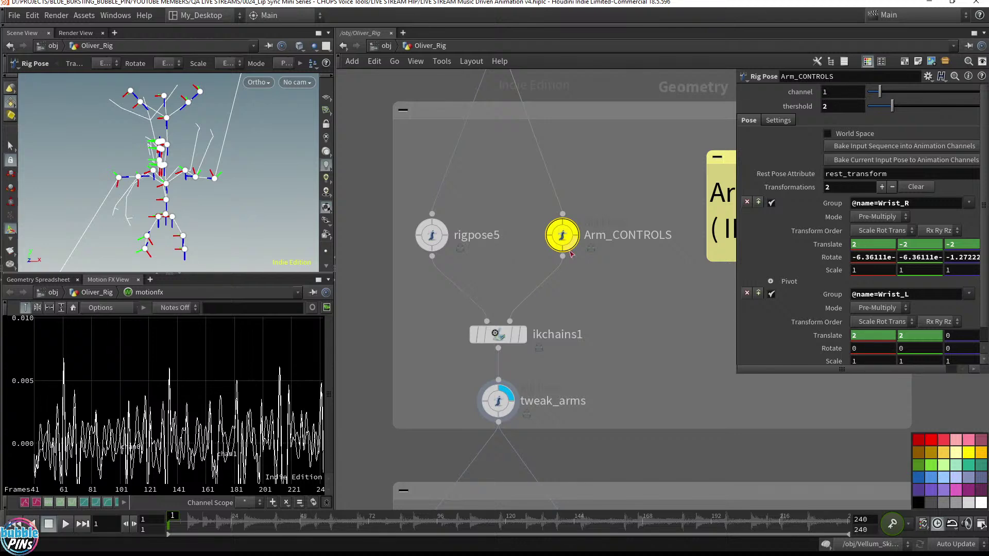
Add a second Export node connected to the output of export1 inside the CHOPS 1 motionfx network.
{"action": "scroll", "coordinate": [617, 219], "scroll_direction": "down", "scroll_amount": 5}
{"action": "middle_click_drag", "start_coordinate": [626, 134], "coordinate": [520, 339]}
{"action": "middle_click_drag", "start_coordinate": [582, 164], "coordinate": [580, 472]}
{"action": "scroll", "coordinate": [531, 344], "scroll_direction": "up", "scroll_amount": 6}
{"action": "double_click", "coordinate": [550, 333]}
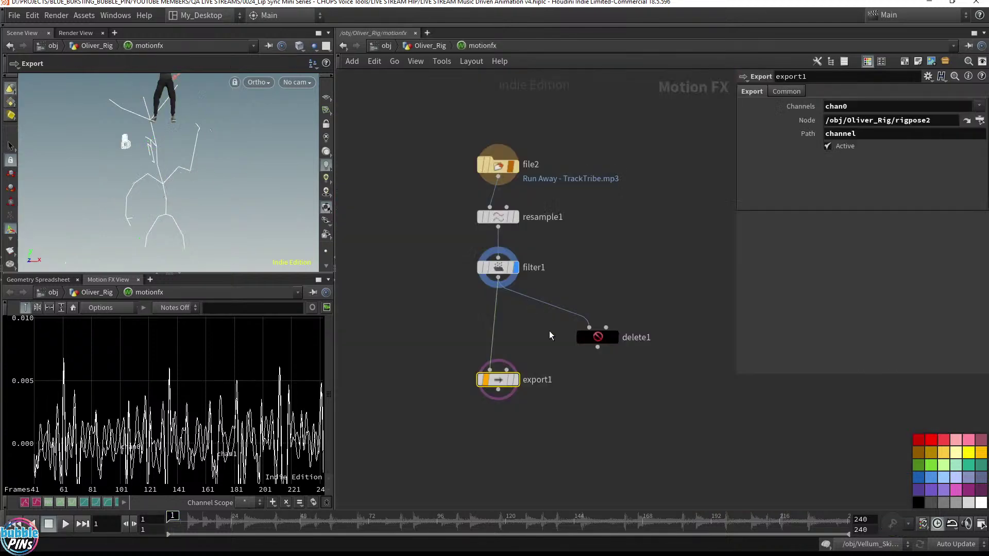
{"action": "middle_click_drag", "start_coordinate": [522, 434], "coordinate": [543, 356]}
{"action": "left_click", "coordinate": [519, 311]}
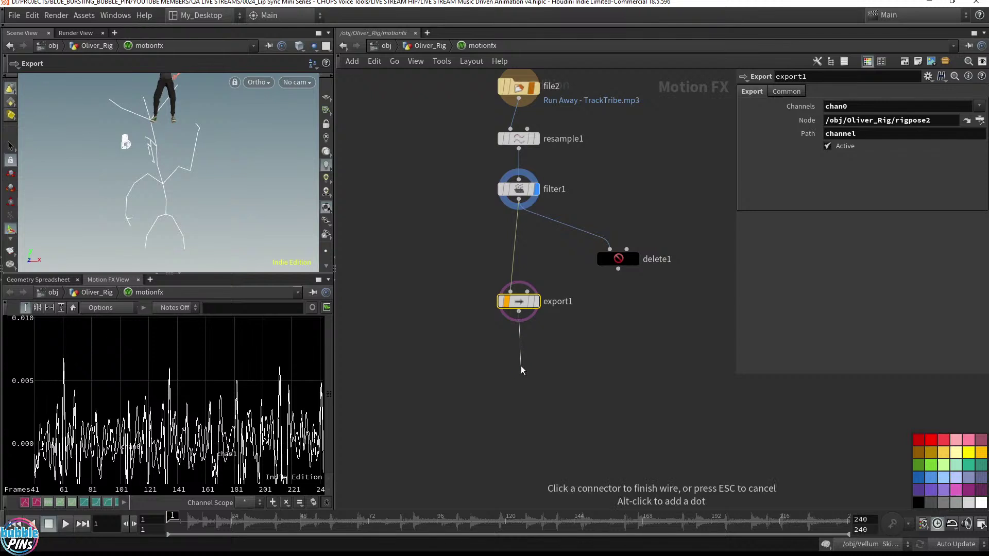
{"action": "key", "text": "Tab"}
{"action": "type", "text": "expo"}
{"action": "key", "text": "Return"}
{"action": "left_click", "coordinate": [521, 366]}
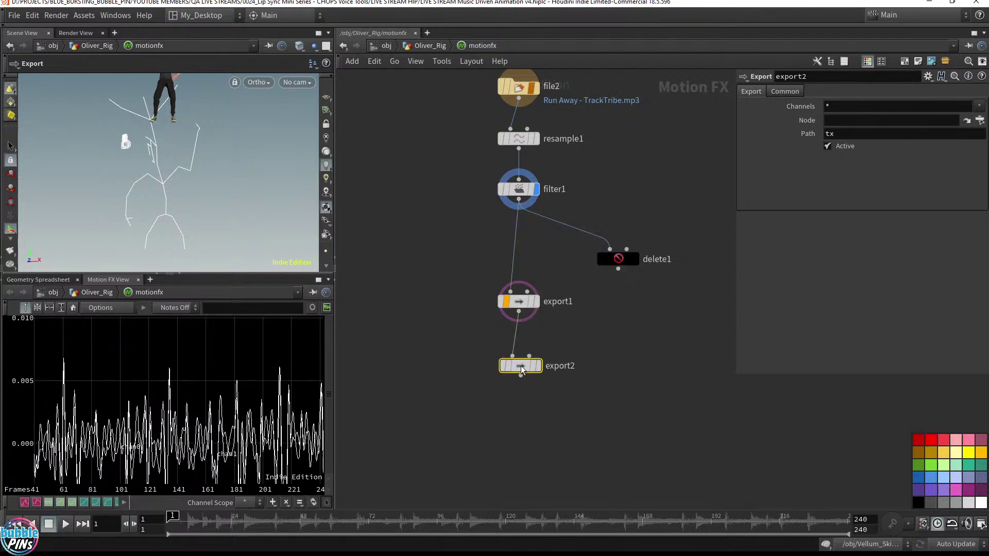
{"action": "left_click_drag", "start_coordinate": [522, 370], "coordinate": [522, 353]}
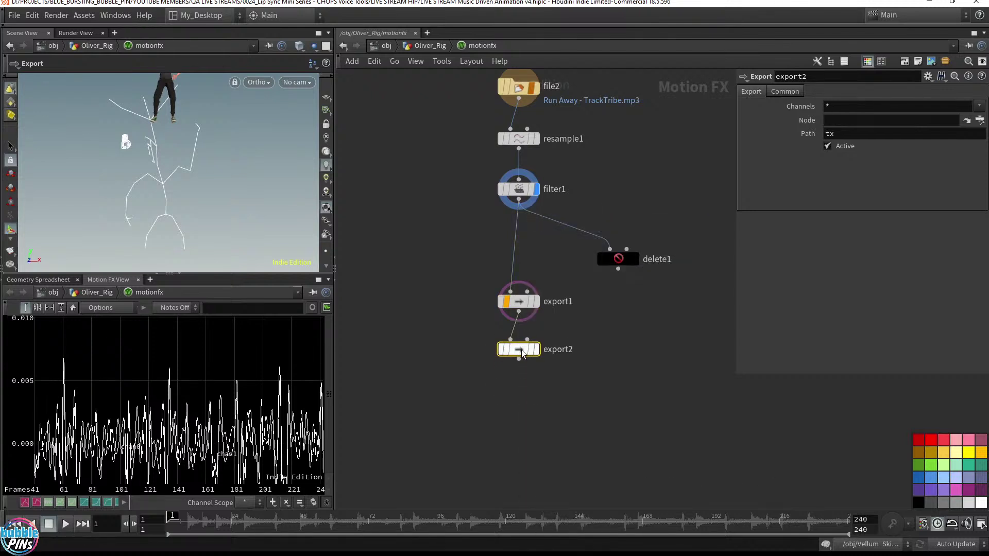
Enable the export flag on both the export1 and export2 nodes at once.
{"action": "scroll", "coordinate": [522, 353], "scroll_direction": "up", "scroll_amount": 4}
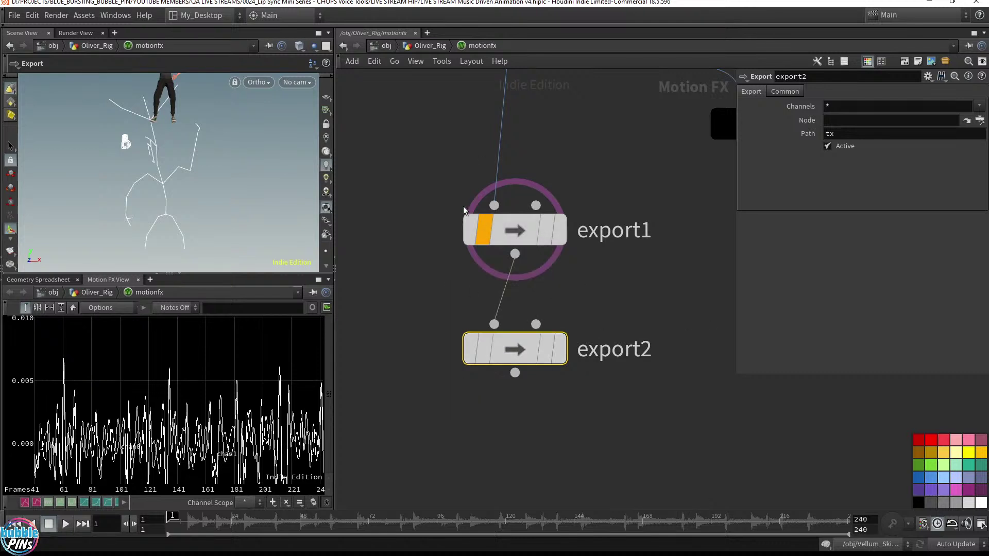
{"action": "left_click", "coordinate": [487, 228]}
{"action": "left_click", "coordinate": [483, 349]}
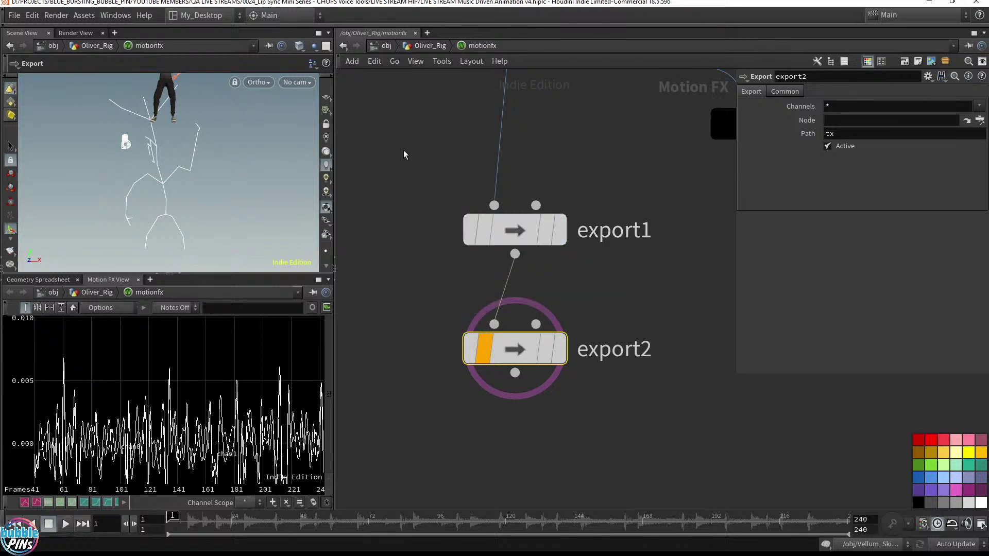
{"action": "left_click_drag", "start_coordinate": [403, 150], "coordinate": [653, 278]}
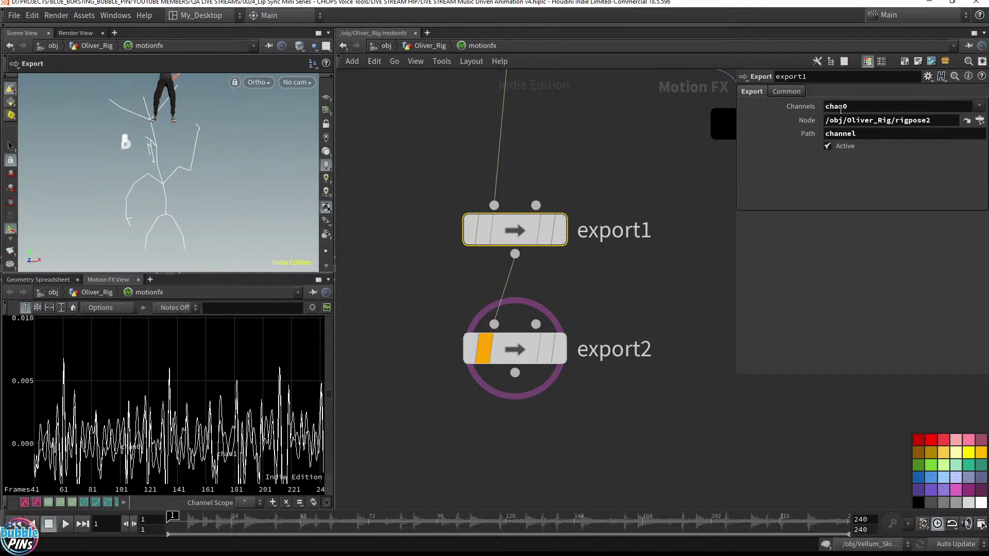
{"action": "left_click_drag", "start_coordinate": [381, 191], "coordinate": [673, 432]}
{"action": "mouse_move", "coordinate": [513, 223]}
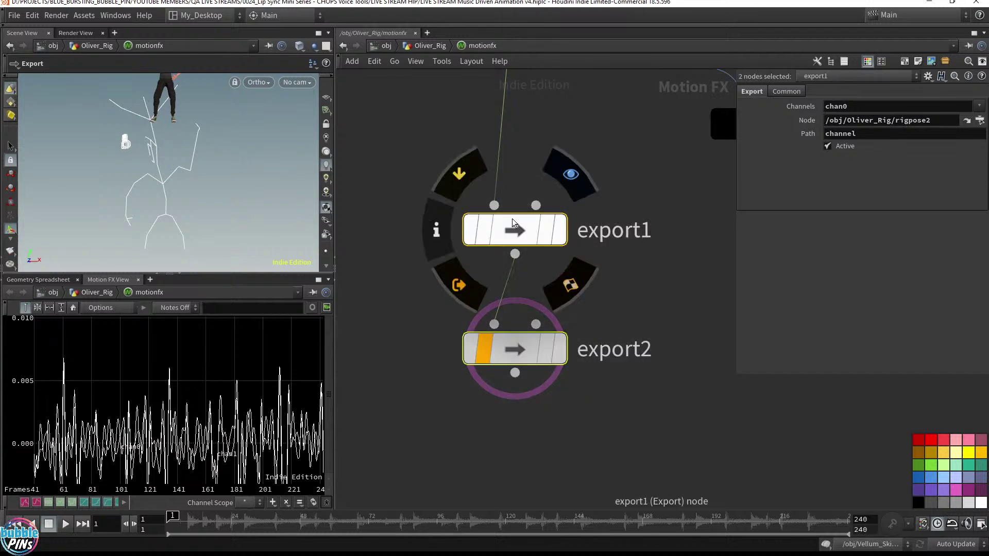
{"action": "left_click", "coordinate": [485, 229]}
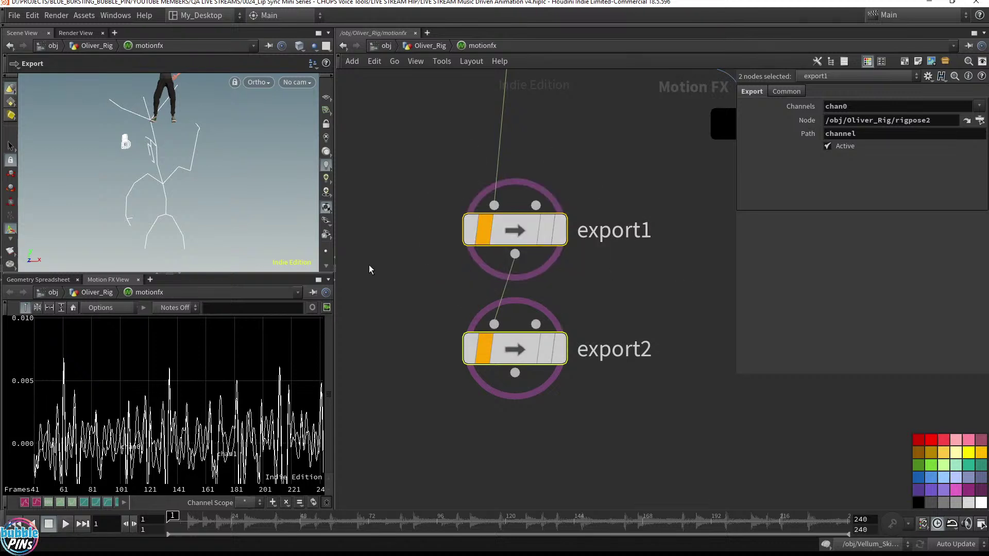
Toggle the export flag on export1 alone, and restore the flags on both export nodes.
{"action": "left_click_drag", "start_coordinate": [438, 177], "coordinate": [652, 437]}
{"action": "left_click", "coordinate": [486, 233]}
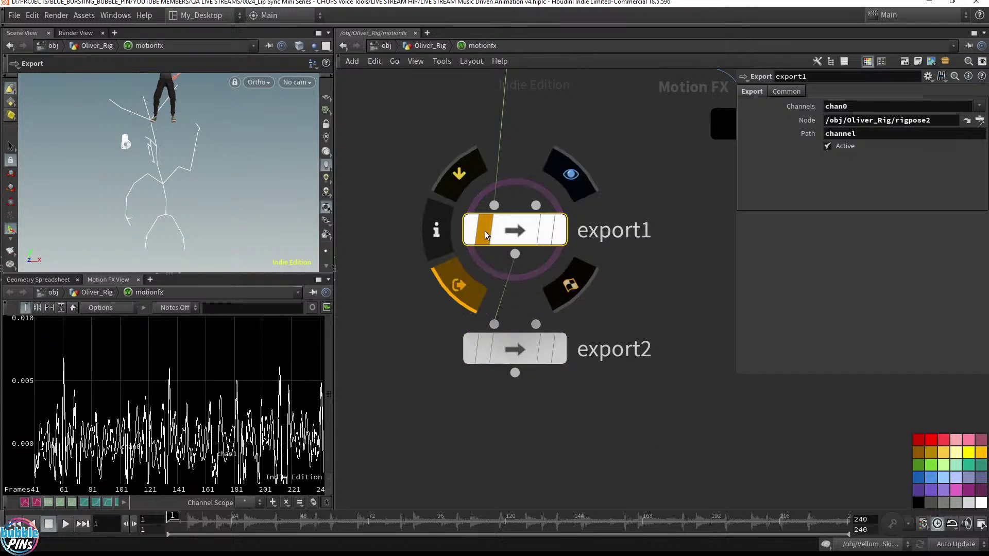
{"action": "left_click", "coordinate": [484, 232]}
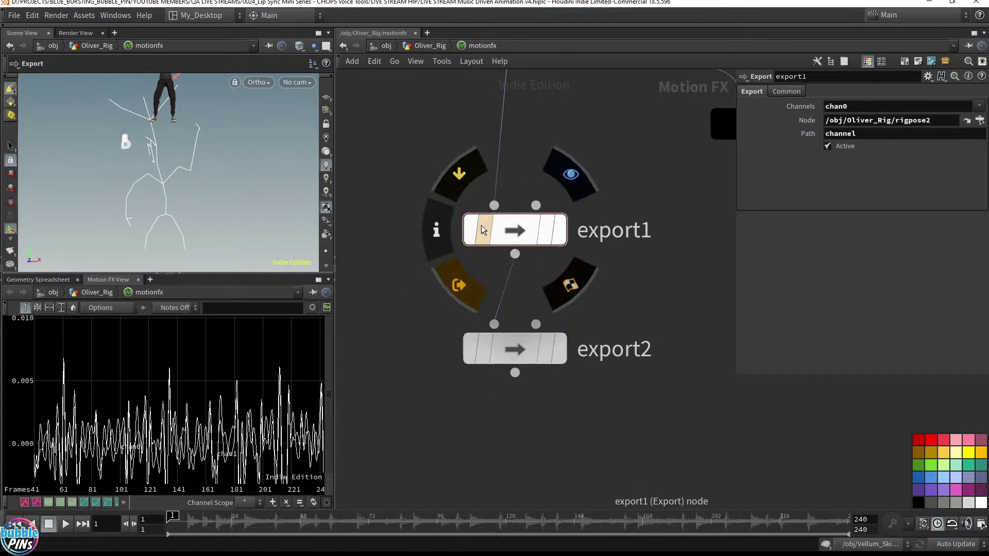
{"action": "left_click", "coordinate": [484, 232]}
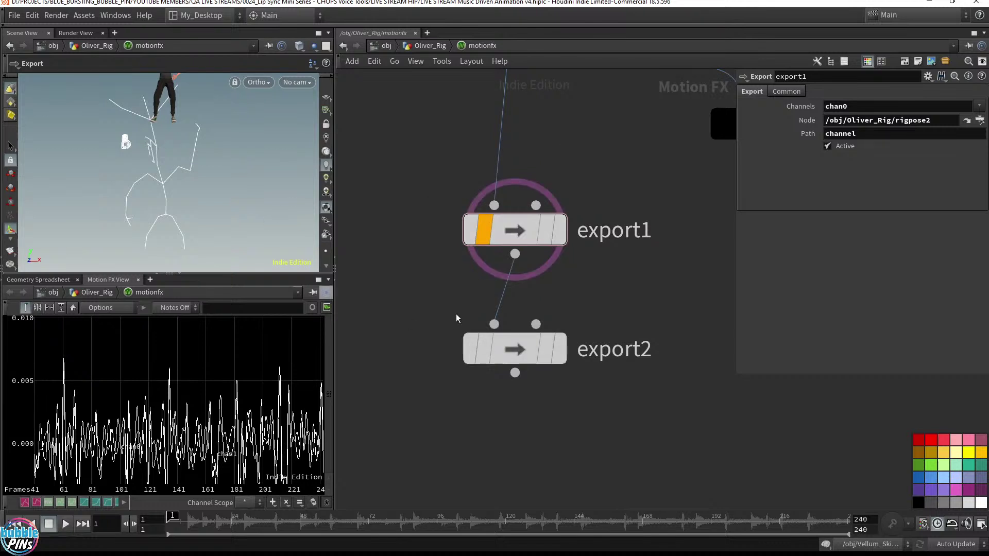
{"action": "mouse_move", "coordinate": [484, 350]}
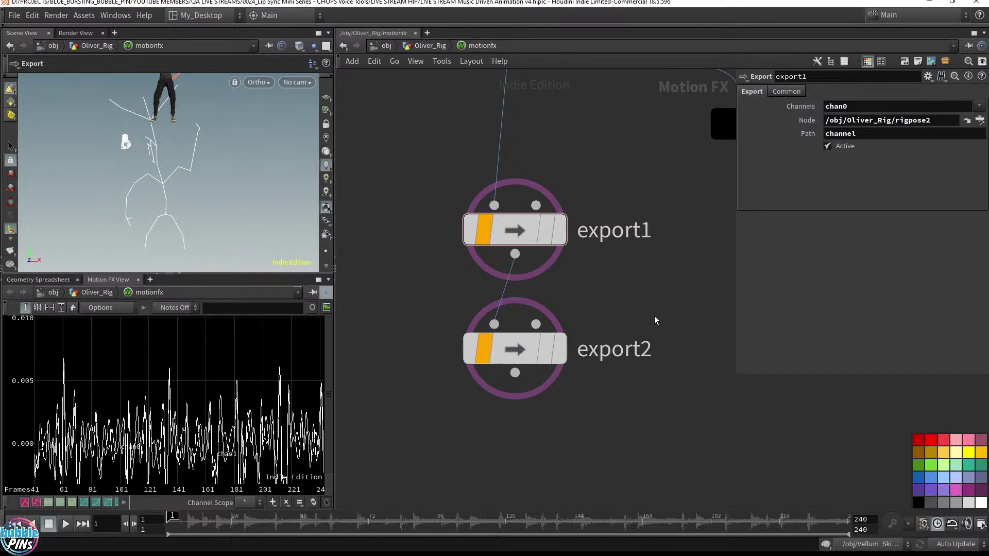
{"action": "left_click_drag", "start_coordinate": [420, 177], "coordinate": [602, 447]}
{"action": "mouse_move", "coordinate": [488, 231]}
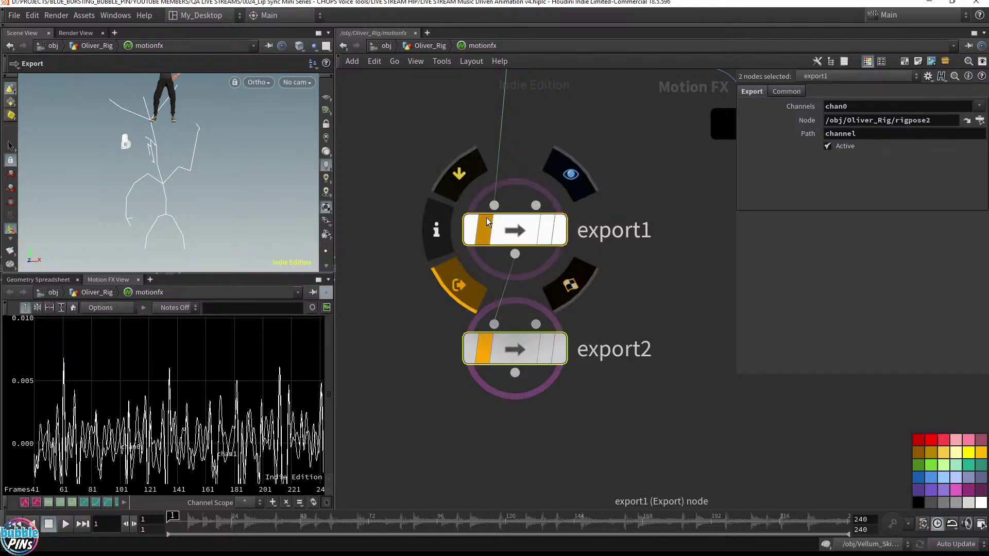
{"action": "left_click", "coordinate": [489, 220]}
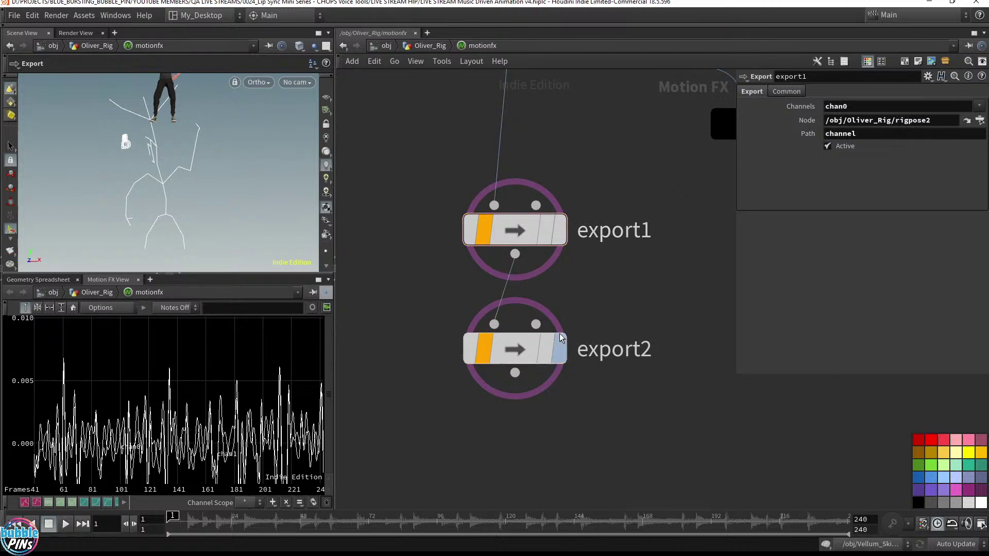
Rename the export2 node as export_arms.
{"action": "left_click", "coordinate": [515, 349]}
{"action": "double_click", "coordinate": [634, 352]}
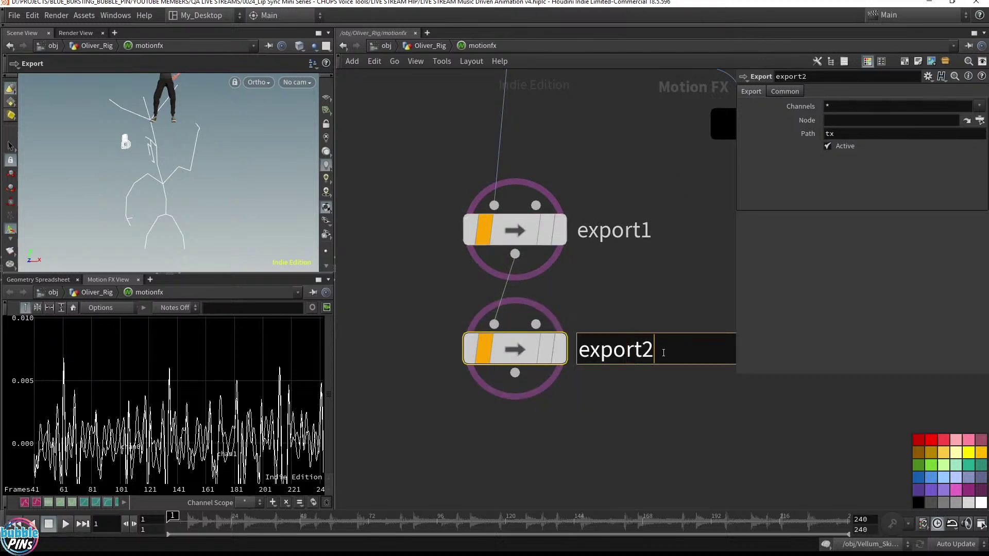
{"action": "key", "text": "BackSpace"}
{"action": "type", "text": "_arms"}
{"action": "key", "text": "Return"}
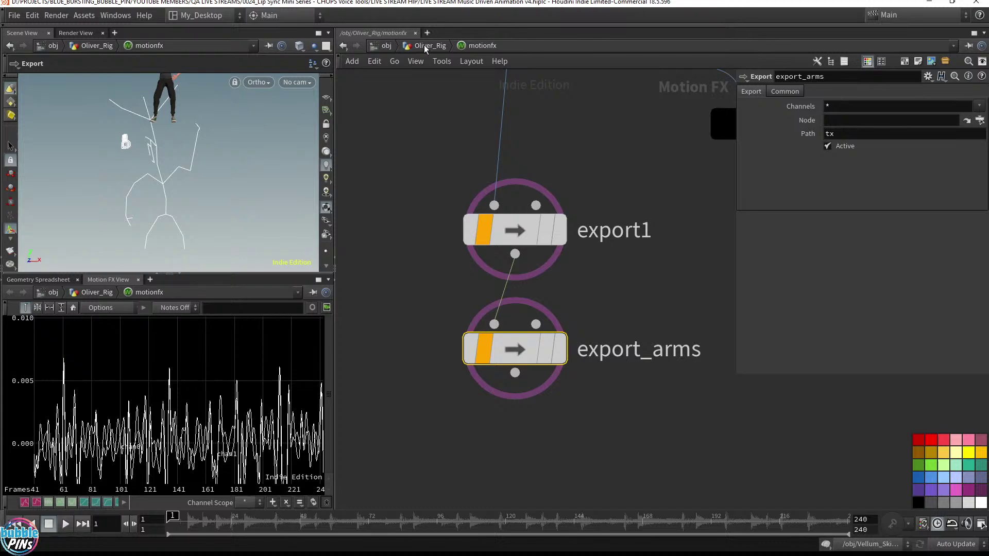
Set the export_arms target node to /obj/Oliver_Rig/Arm_CONTROLS, taking the reference from the Arms section of the rig network.
{"action": "left_click", "coordinate": [425, 47]}
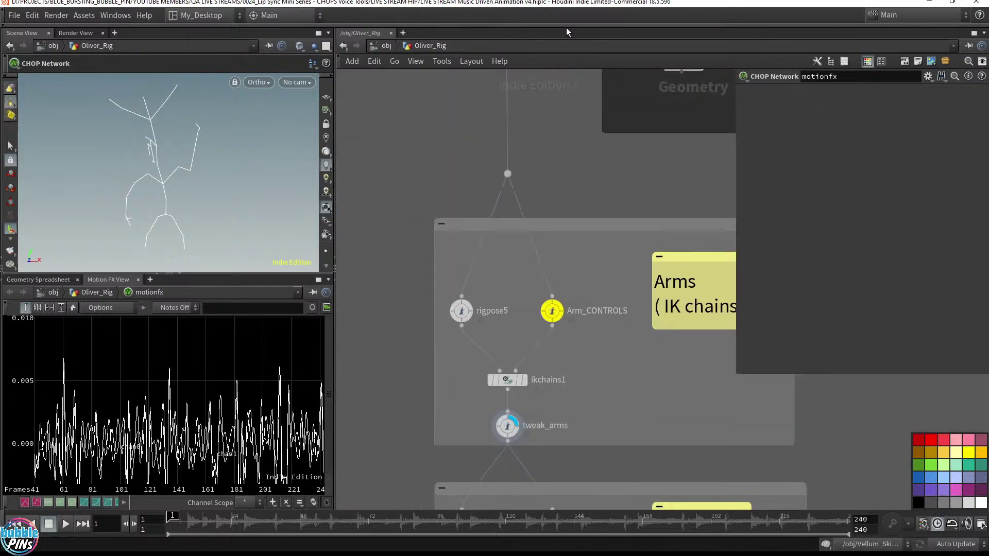
{"action": "left_click", "coordinate": [542, 261]}
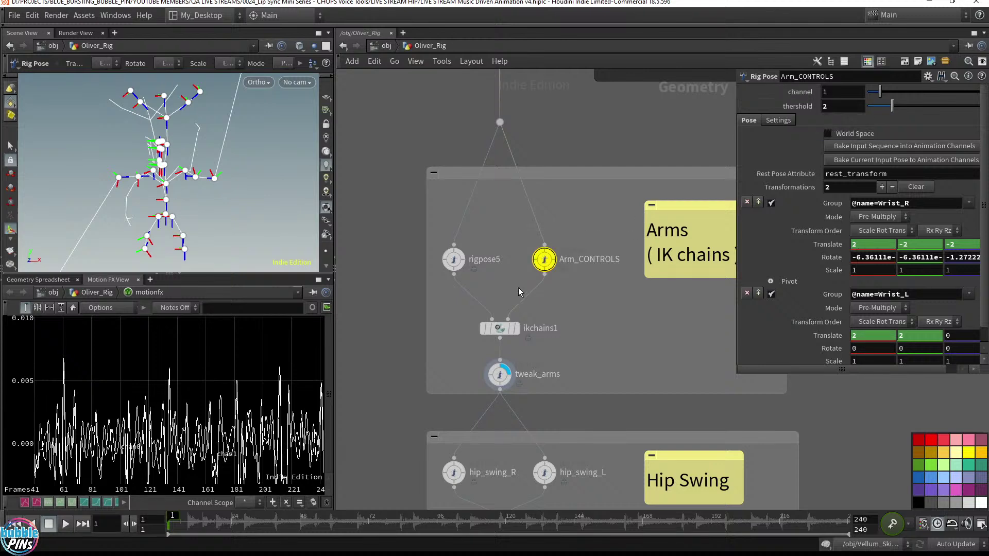
{"action": "mouse_move", "coordinate": [604, 286]}
{"action": "left_mouse_down"}
{"action": "mouse_move", "coordinate": [527, 247]}
{"action": "mouse_move", "coordinate": [526, 233]}
{"action": "left_mouse_up"}
{"action": "mouse_move", "coordinate": [607, 217]}
{"action": "middle_mouse_down"}
{"action": "mouse_move", "coordinate": [506, 371]}
{"action": "mouse_move", "coordinate": [502, 412]}
{"action": "middle_mouse_up"}
{"action": "mouse_move", "coordinate": [489, 282]}
{"action": "middle_mouse_down"}
{"action": "mouse_move", "coordinate": [486, 388]}
{"action": "mouse_move", "coordinate": [502, 508]}
{"action": "middle_mouse_up"}
{"action": "middle_click_drag", "start_coordinate": [484, 254], "coordinate": [505, 434]}
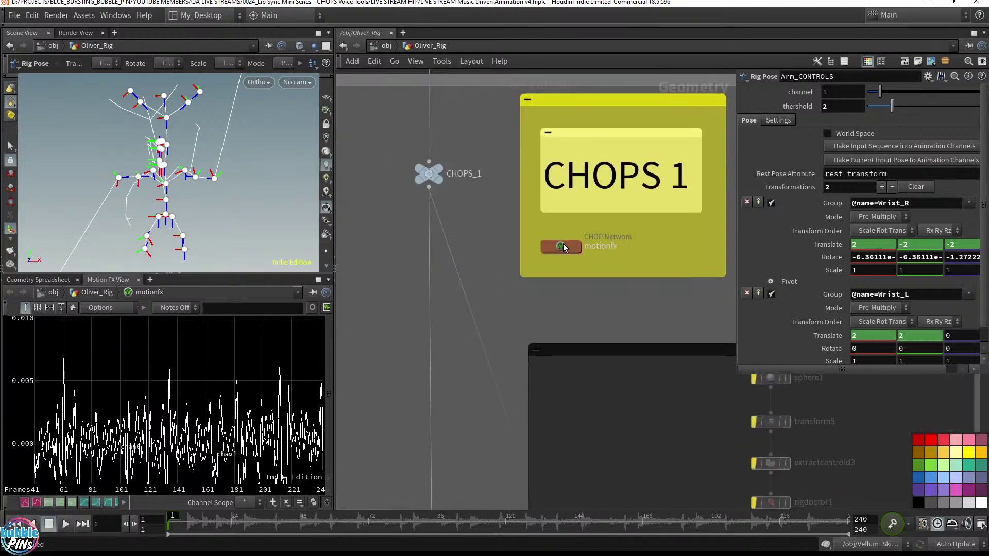
{"action": "double_click", "coordinate": [419, 172]}
{"action": "left_click", "coordinate": [837, 119]}
{"action": "type", "text": "/obj/Oliver_Rig/Arm_CONTROLS"}
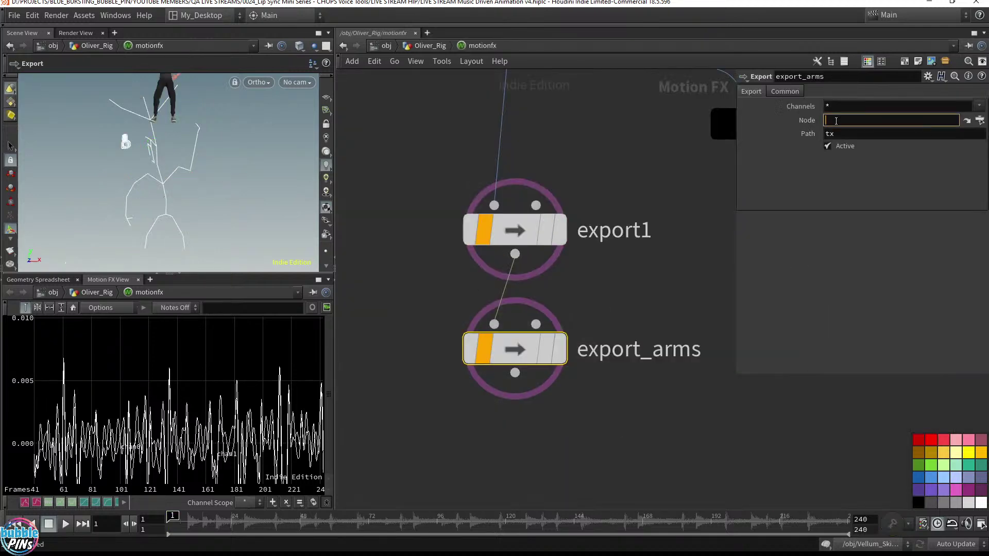
Have export_arms export only chan0 to the parameter path channel.
{"action": "left_click", "coordinate": [979, 106]}
{"action": "left_click", "coordinate": [966, 135]}
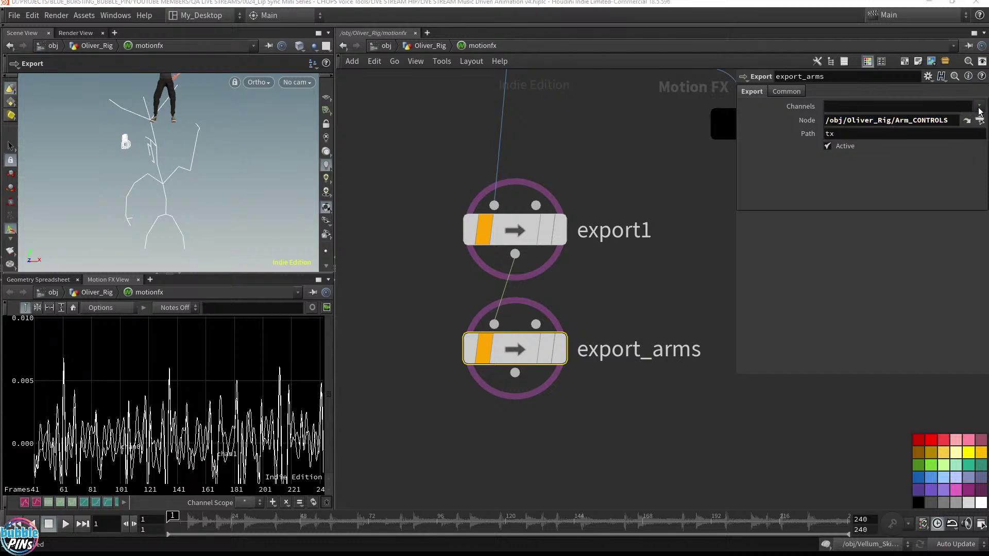
{"action": "left_click", "coordinate": [979, 105]}
{"action": "left_click", "coordinate": [969, 143]}
{"action": "left_click", "coordinate": [852, 135]}
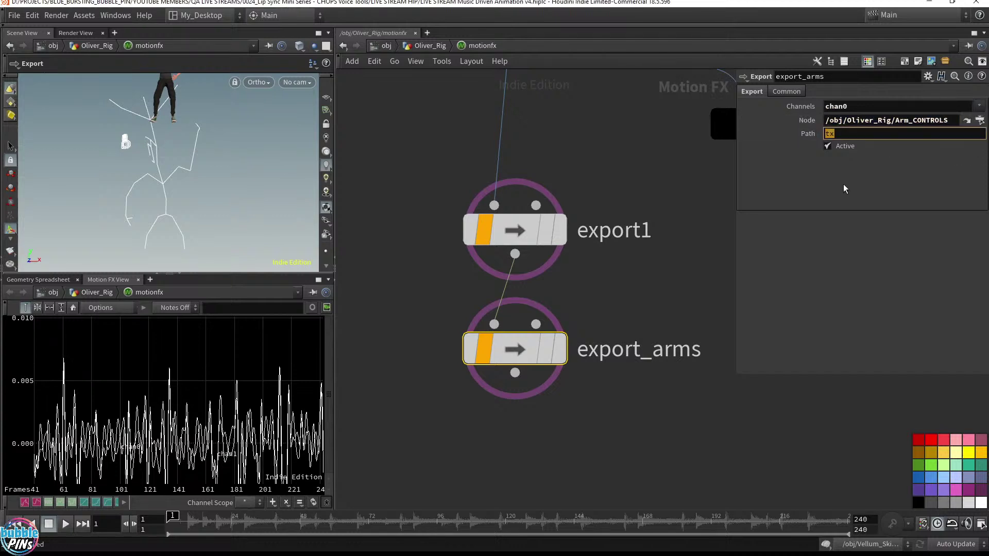
{"action": "type", "text": "channel"}
{"action": "key", "text": "Return"}
Check the driven channel value on Arm_CONTROLS in the rig network, and play the animation with tweak_arms selected before returning to the first frame.
{"action": "key", "text": "u"}
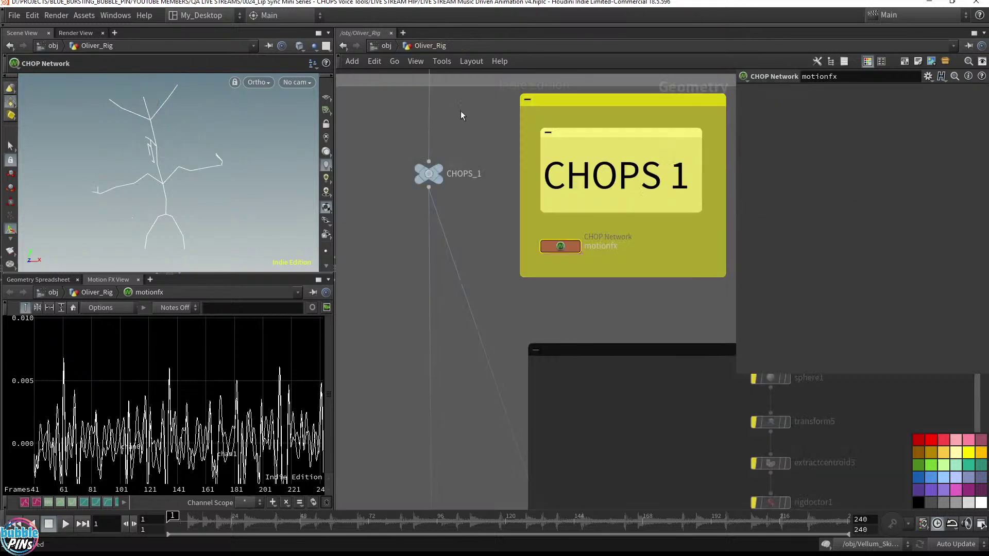
{"action": "scroll", "coordinate": [545, 378], "scroll_direction": "down", "scroll_amount": 5}
{"action": "left_click", "coordinate": [501, 309]}
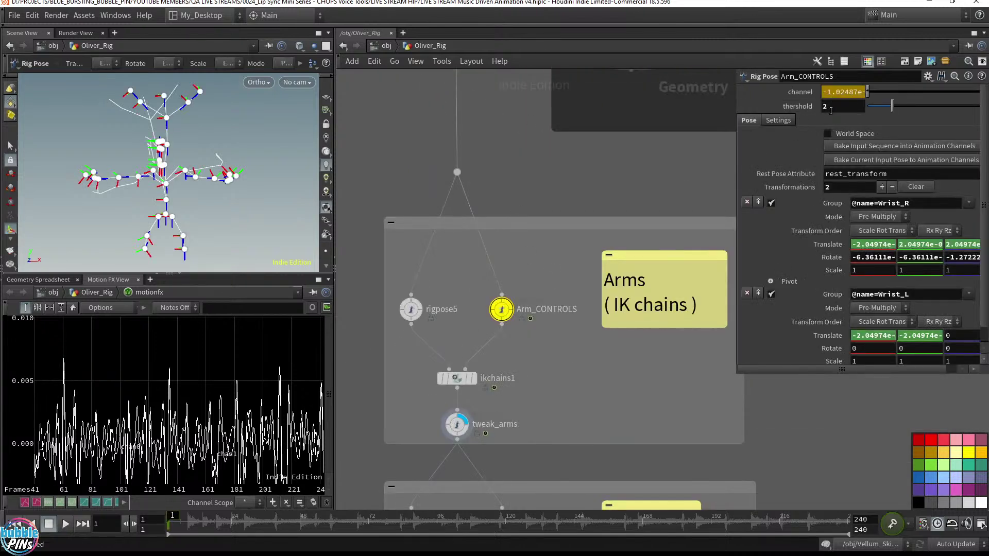
{"action": "middle_click_drag", "start_coordinate": [543, 350], "coordinate": [573, 305]}
{"action": "left_click", "coordinate": [487, 380]}
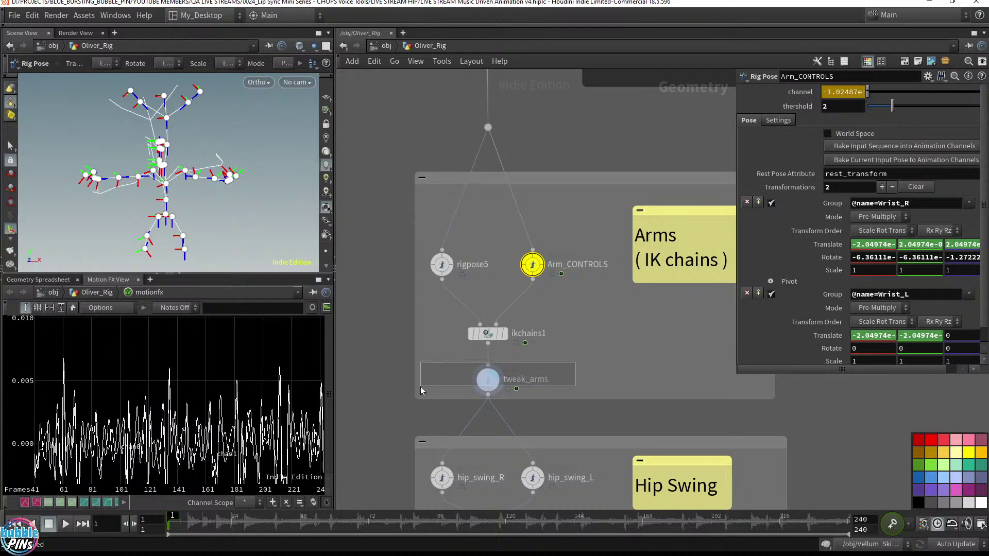
{"action": "key", "text": "Up"}
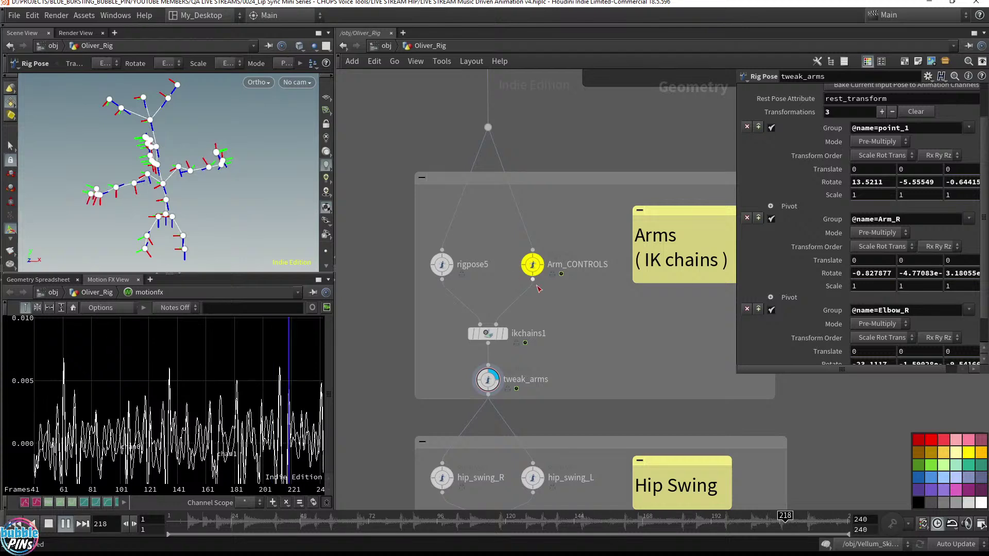
{"action": "key", "text": "ctrl+Up"}
Move Arm_CONTROLS aside in the Arms section and add a Rig Pose node between it and rigpose5.
{"action": "left_click_drag", "start_coordinate": [571, 315], "coordinate": [515, 238]}
{"action": "left_click_drag", "start_coordinate": [549, 268], "coordinate": [600, 268]}
{"action": "key", "text": "Tab"}
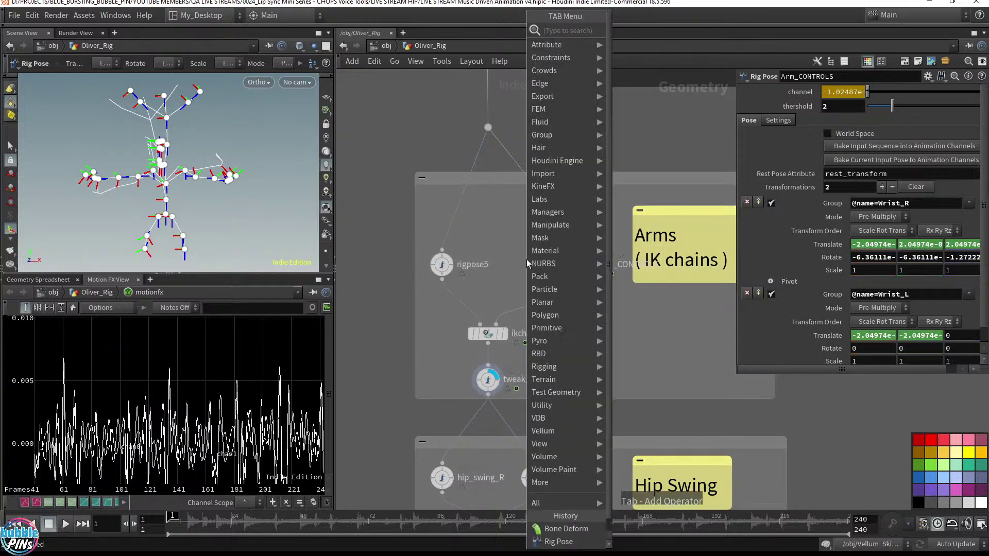
{"action": "type", "text": "rig pose"}
{"action": "key", "text": "Return"}
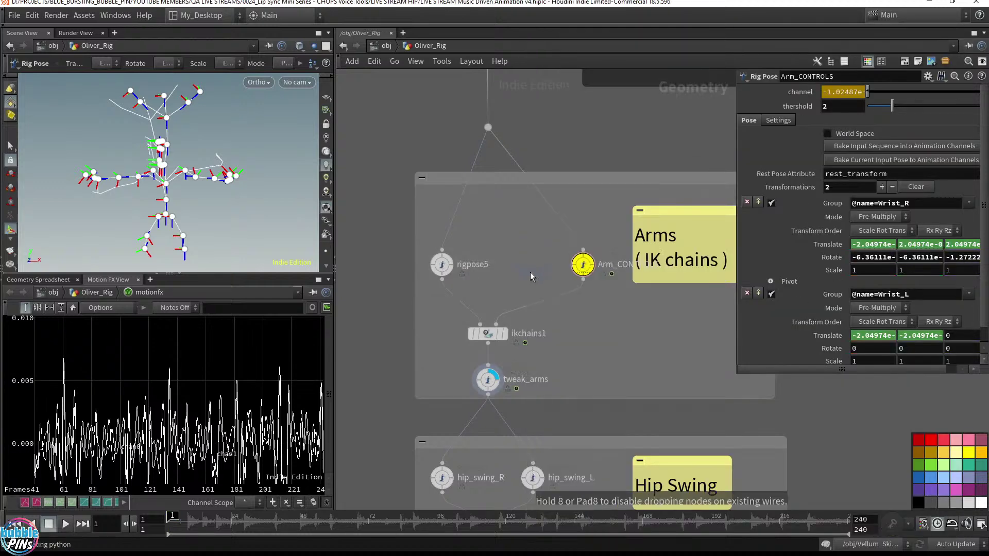
{"action": "left_click", "coordinate": [537, 264]}
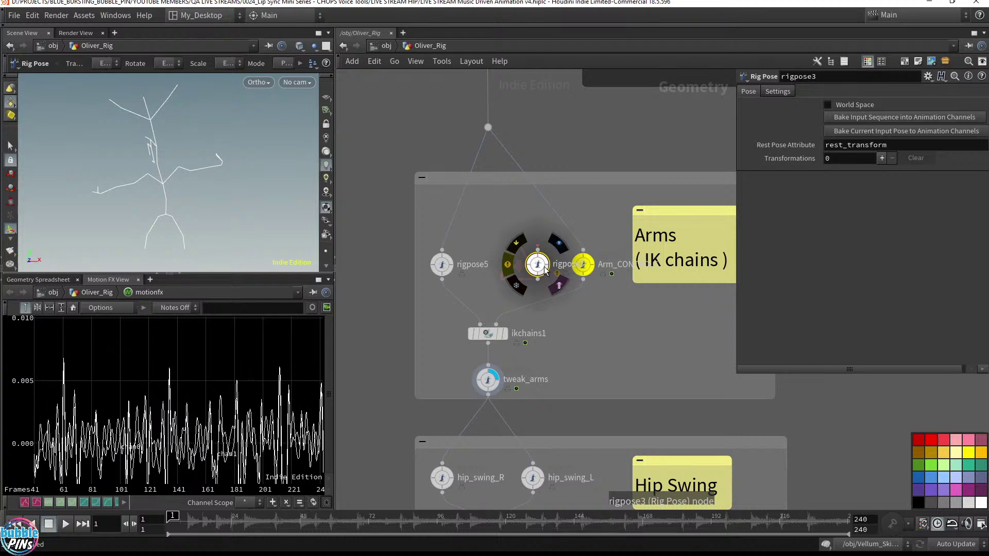
{"action": "left_click_drag", "start_coordinate": [539, 267], "coordinate": [527, 267]}
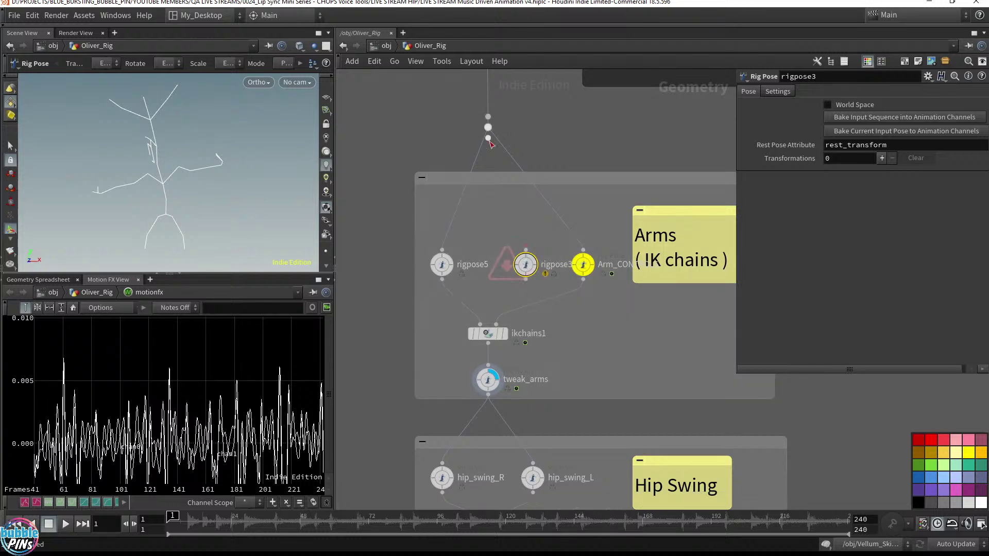
Wire the new Rig Pose node between the dot above the Arms section and the second input of ikchains1.
{"action": "left_click_drag", "start_coordinate": [488, 128], "coordinate": [525, 251]}
{"action": "left_click", "coordinate": [507, 315]}
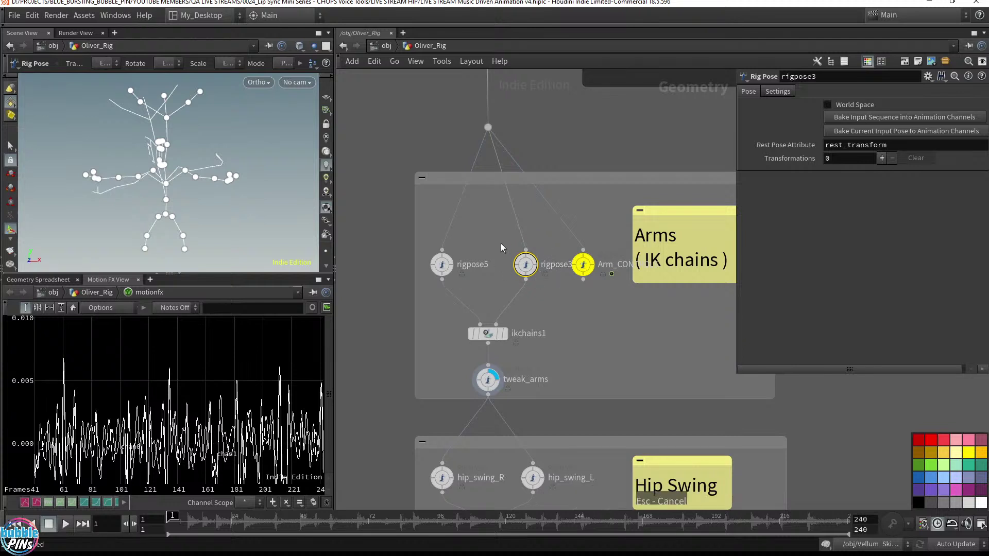
{"action": "left_click", "coordinate": [538, 290]}
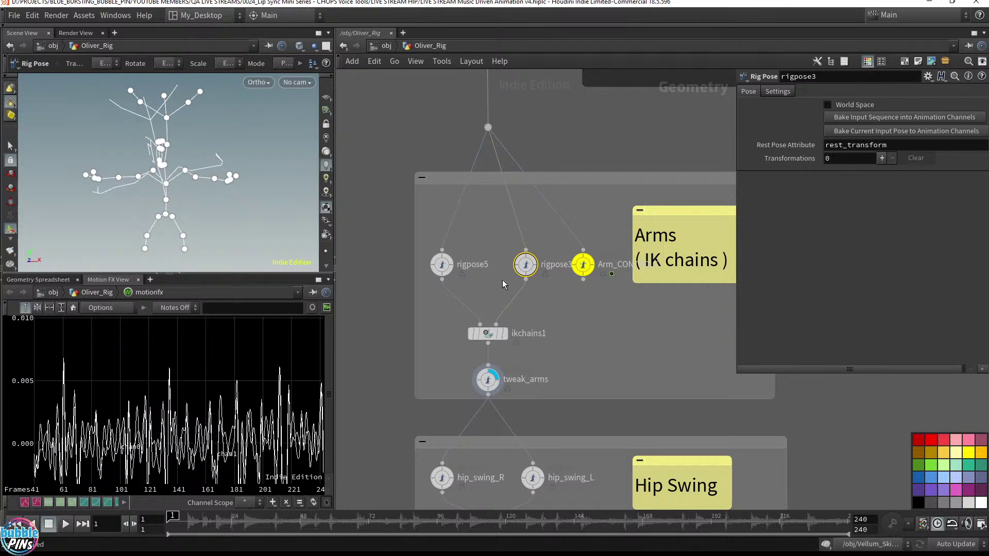
Display the ikchains1 result and add a transformation for the Wrist_R joint in rigpose3.
{"action": "left_click", "coordinate": [486, 332]}
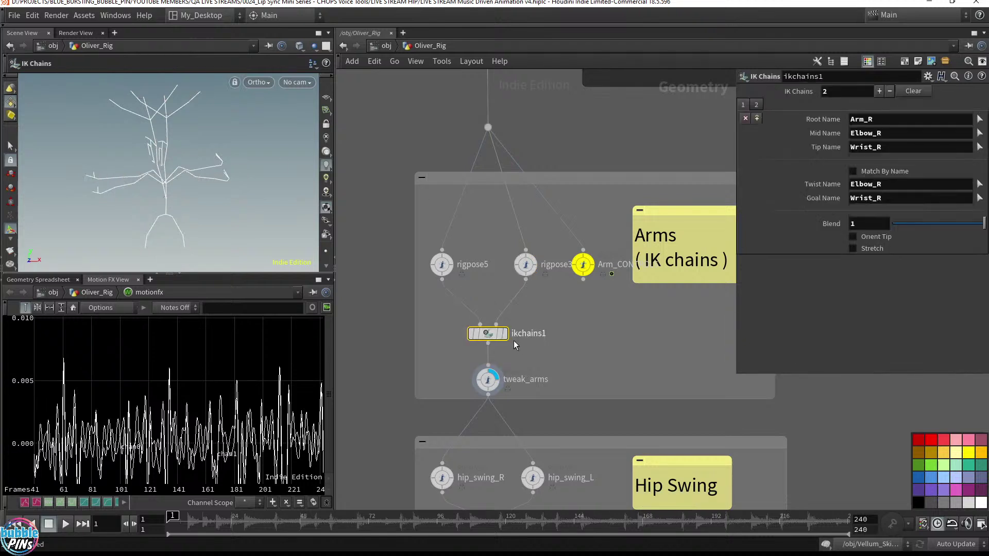
{"action": "left_click", "coordinate": [509, 312]}
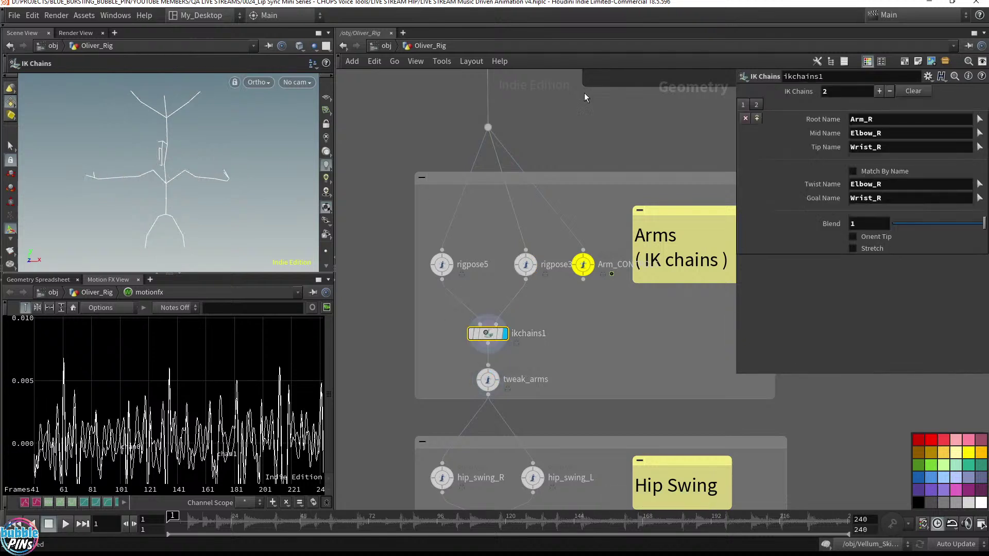
{"action": "left_click_drag", "start_coordinate": [528, 281], "coordinate": [528, 281]}
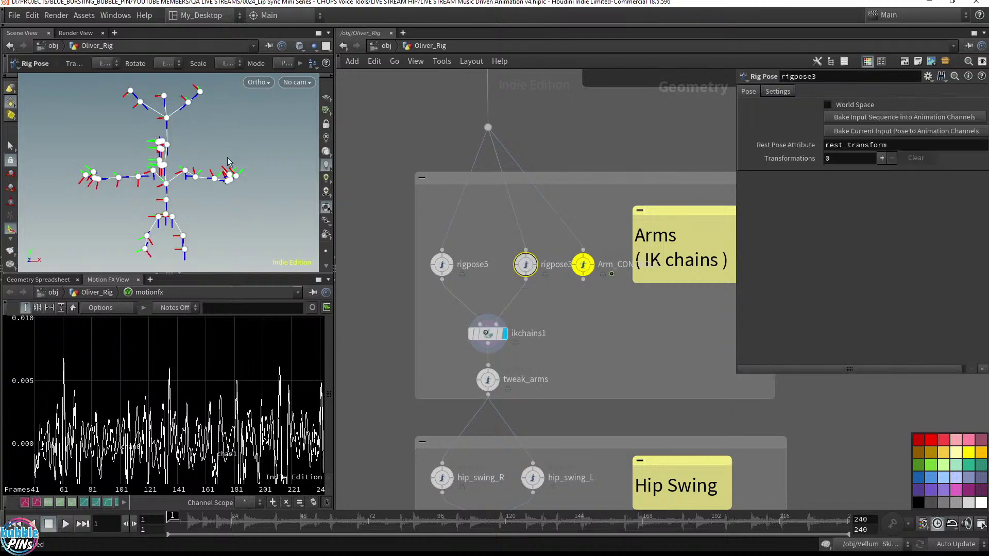
{"action": "left_click_drag", "start_coordinate": [242, 178], "coordinate": [219, 187], "text": "alt"}
{"action": "middle_click_drag", "start_coordinate": [219, 186], "coordinate": [398, 167], "text": "alt"}
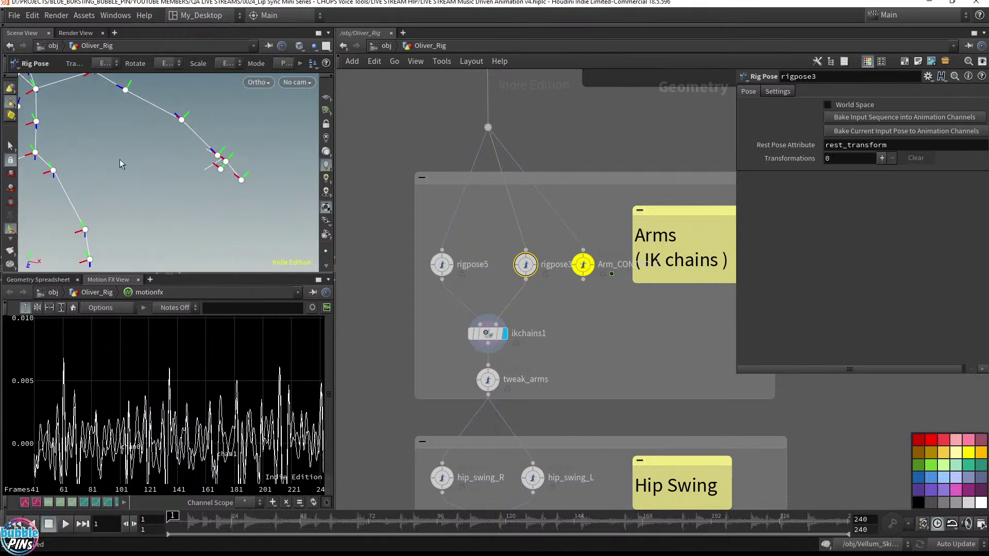
{"action": "middle_click_drag", "start_coordinate": [120, 159], "coordinate": [55, 158], "text": "alt"}
{"action": "right_click_drag", "start_coordinate": [55, 158], "coordinate": [194, 182], "text": "alt"}
{"action": "middle_click_drag", "start_coordinate": [208, 168], "coordinate": [406, 147], "text": "alt"}
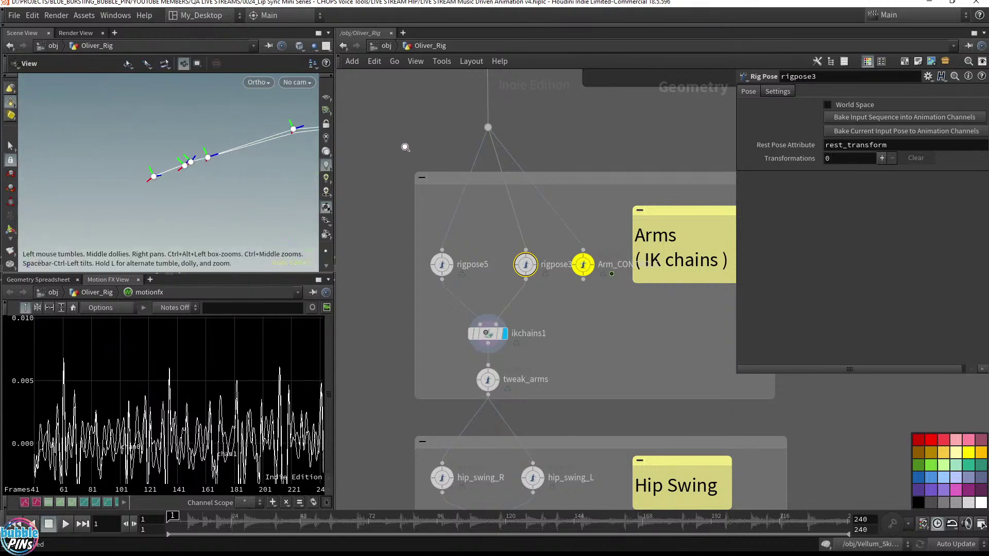
{"action": "right_click_drag", "start_coordinate": [124, 156], "coordinate": [24, 133], "text": "alt"}
{"action": "left_click", "coordinate": [107, 137]}
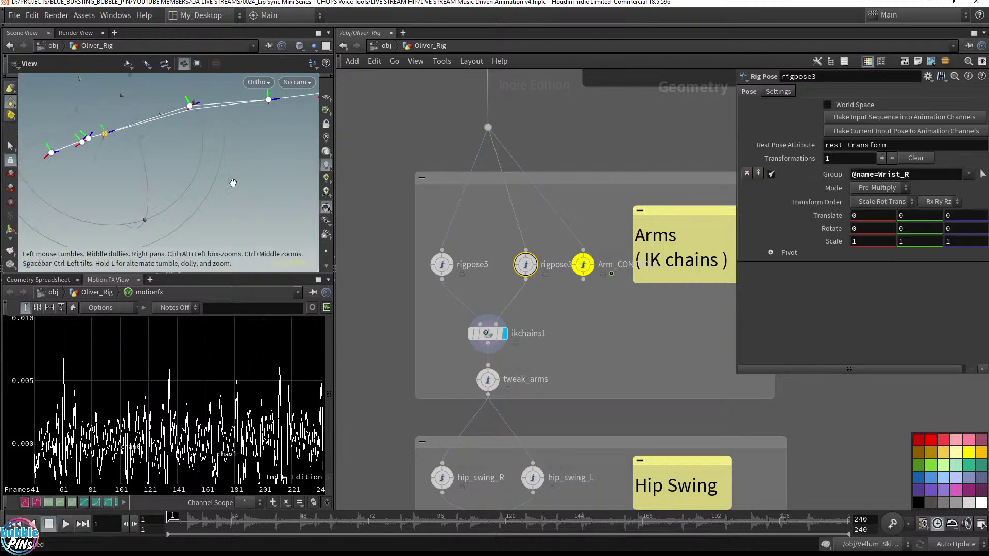
Try raising the Wrist_R joint to test the IK arm in an enlarged viewport, and undo the move.
{"action": "left_click_drag", "start_coordinate": [146, 96], "coordinate": [249, 150], "text": "alt"}
{"action": "middle_click_drag", "start_coordinate": [249, 150], "coordinate": [201, 174], "text": "alt"}
{"action": "right_click_drag", "start_coordinate": [201, 174], "coordinate": [99, 144], "text": "alt"}
{"action": "left_click_drag", "start_coordinate": [99, 144], "coordinate": [109, 136], "text": "alt"}
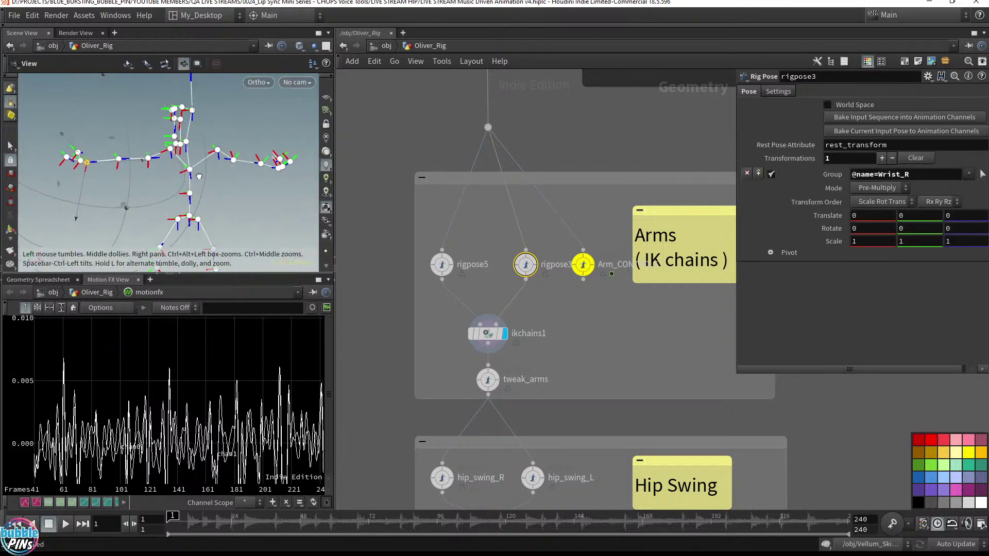
{"action": "right_click_drag", "start_coordinate": [109, 136], "coordinate": [108, 143], "text": "alt"}
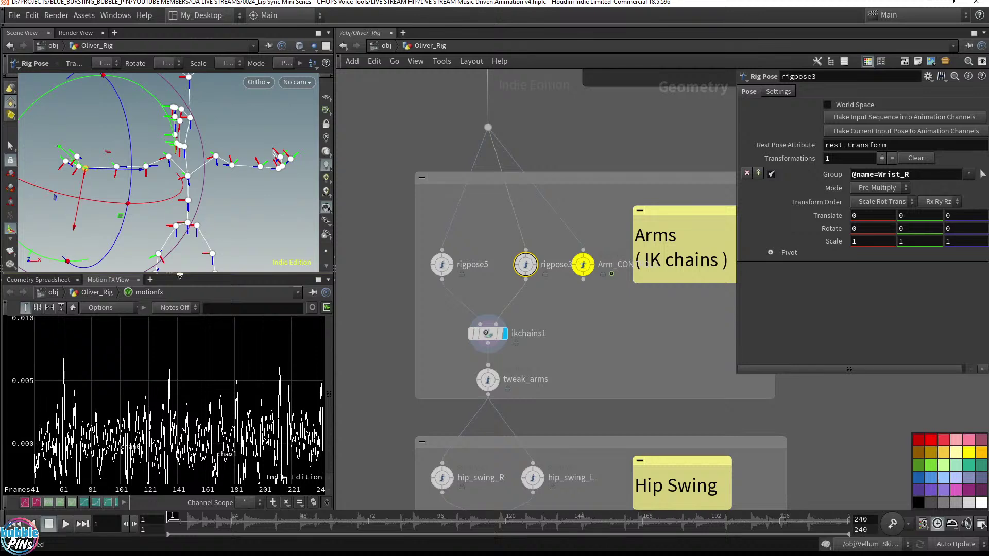
{"action": "key", "text": "ctrl+b"}
{"action": "left_click_drag", "start_coordinate": [85, 281], "coordinate": [91, 235]}
{"action": "key", "text": "Escape"}
{"action": "scroll", "coordinate": [119, 285], "scroll_direction": "up", "scroll_amount": 7}
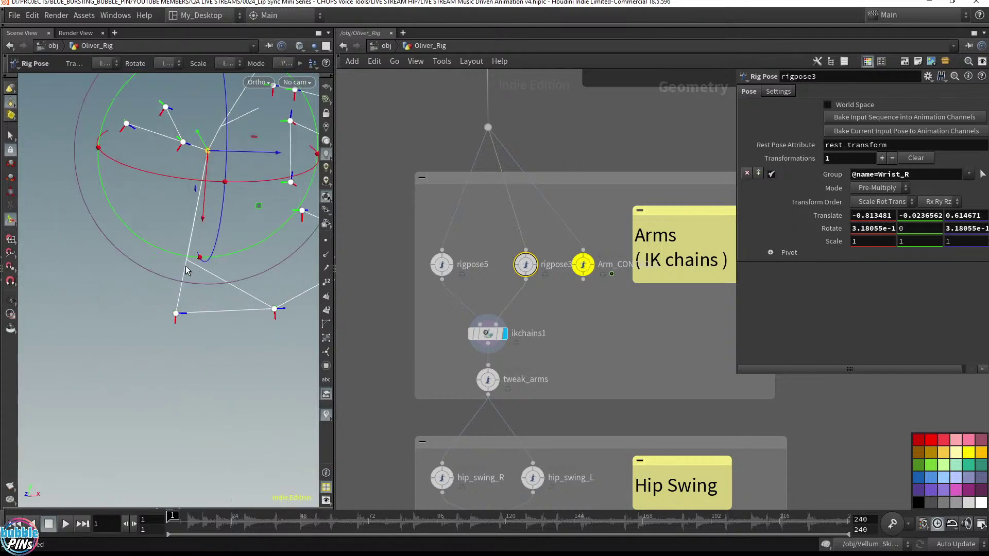
{"action": "key", "text": "ctrl+z"}
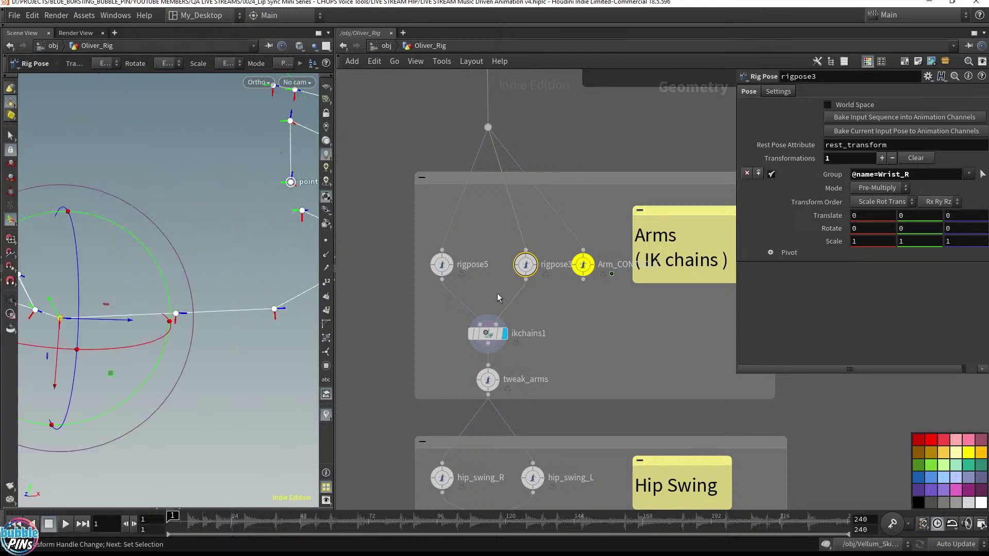
Display rigpose3 on its own and examine the Wrist_R and Elbow_R joints of the unsolved skeleton.
{"action": "middle_click_drag", "start_coordinate": [493, 250], "coordinate": [499, 376]}
{"action": "scroll", "coordinate": [499, 376], "scroll_direction": "down", "scroll_amount": 1}
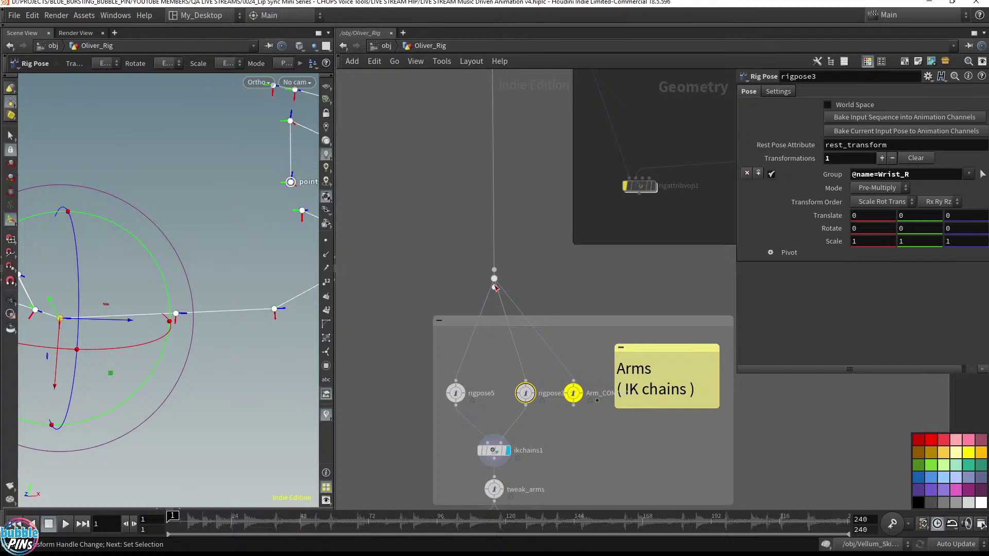
{"action": "middle_click_drag", "start_coordinate": [493, 397], "coordinate": [494, 295]}
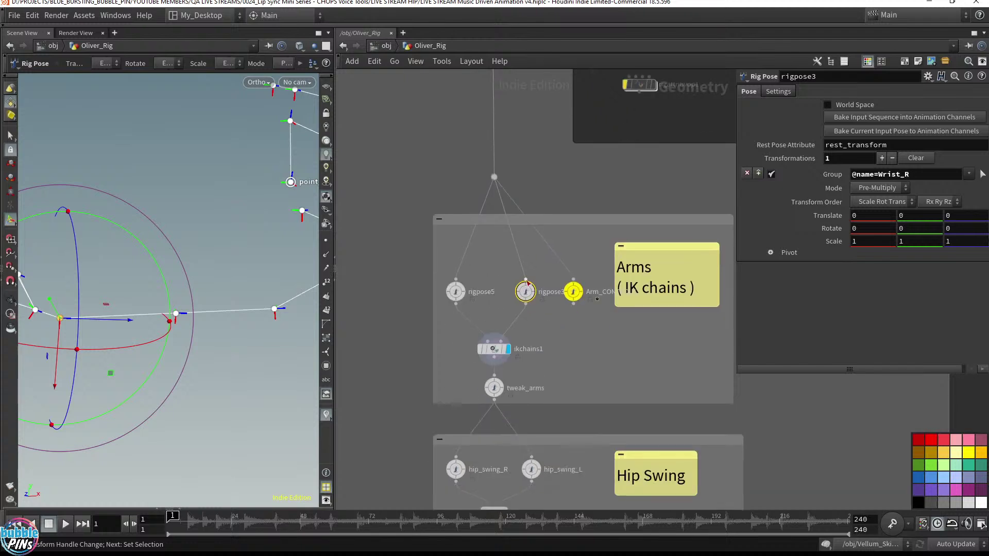
{"action": "mouse_move", "coordinate": [535, 292]}
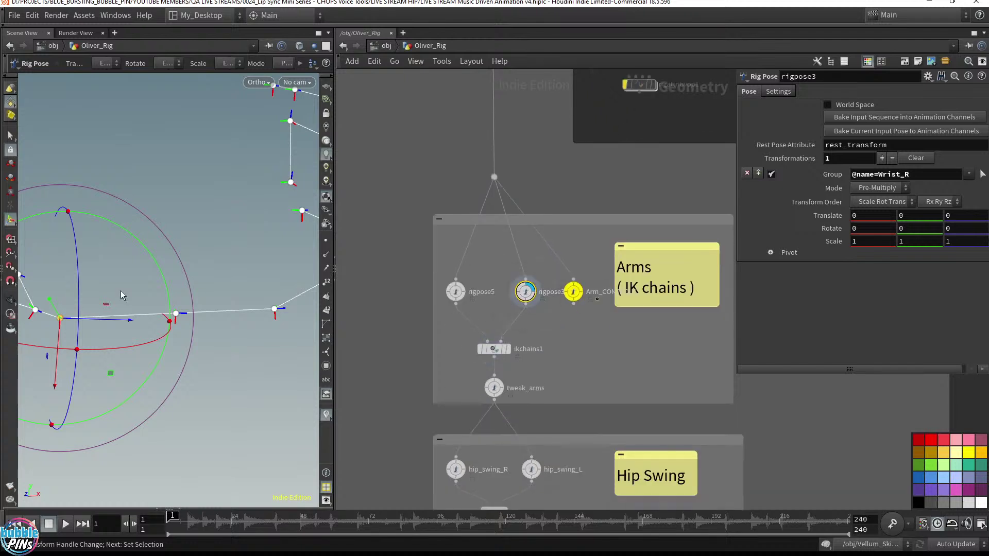
{"action": "key", "text": "Escape"}
{"action": "left_click_drag", "start_coordinate": [121, 290], "coordinate": [206, 257]}
{"action": "key", "text": "Return"}
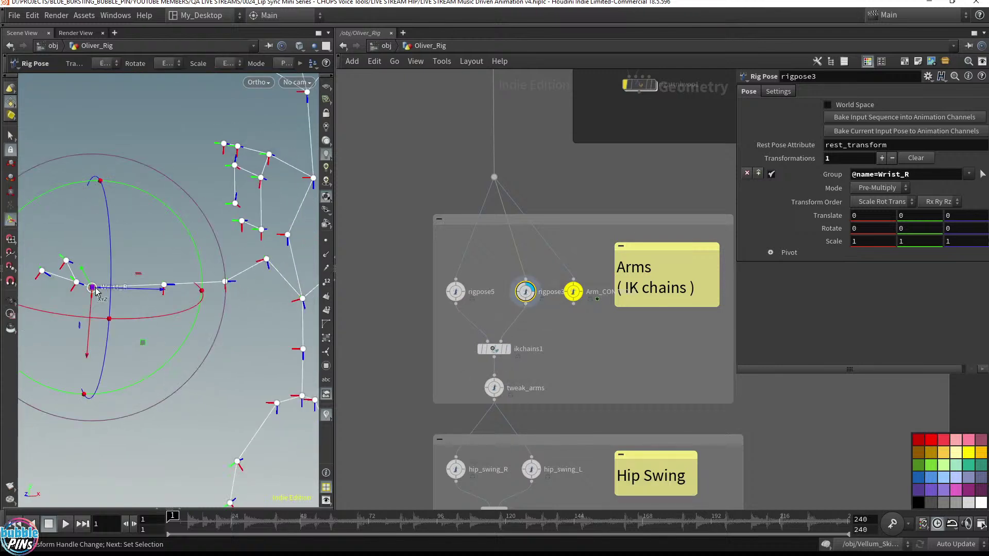
{"action": "mouse_move", "coordinate": [93, 287]}
{"action": "left_mouse_down"}
{"action": "mouse_move", "coordinate": [99, 273]}
{"action": "mouse_move", "coordinate": [124, 278]}
{"action": "mouse_move", "coordinate": [137, 263]}
{"action": "mouse_move", "coordinate": [113, 248]}
{"action": "mouse_move", "coordinate": [168, 303]}
{"action": "mouse_move", "coordinate": [132, 311]}
{"action": "mouse_move", "coordinate": [101, 232]}
{"action": "mouse_move", "coordinate": [157, 289]}
{"action": "mouse_move", "coordinate": [111, 277]}
{"action": "mouse_move", "coordinate": [150, 230]}
{"action": "mouse_move", "coordinate": [150, 205]}
{"action": "mouse_move", "coordinate": [159, 232]}
{"action": "mouse_move", "coordinate": [93, 288]}
{"action": "left_mouse_up"}
{"action": "left_click", "coordinate": [163, 286]}
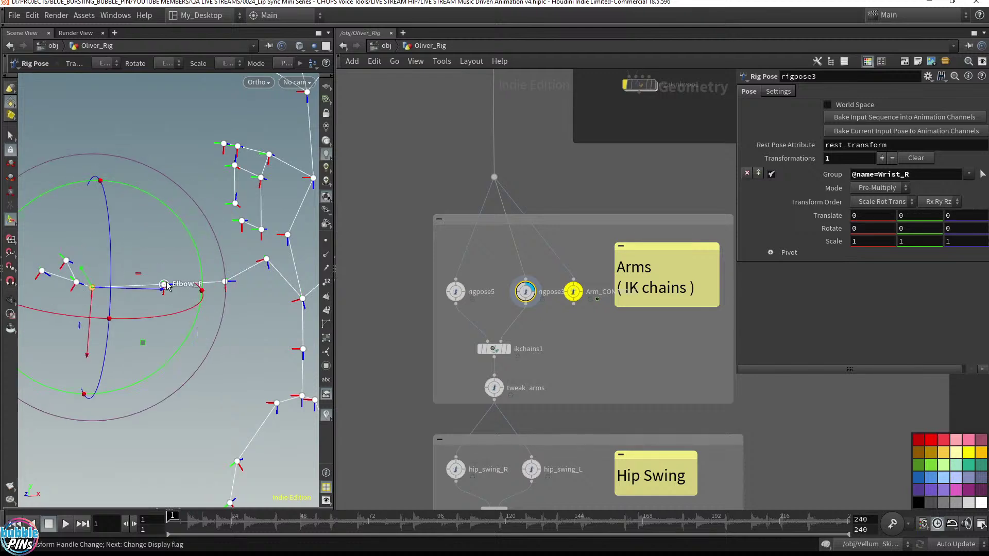
Display ikchains1 again and move Wrist_R in rigpose3 to a translate of about -0.29, 0.05, 0.24 to bend the arm.
{"action": "left_click", "coordinate": [498, 350]}
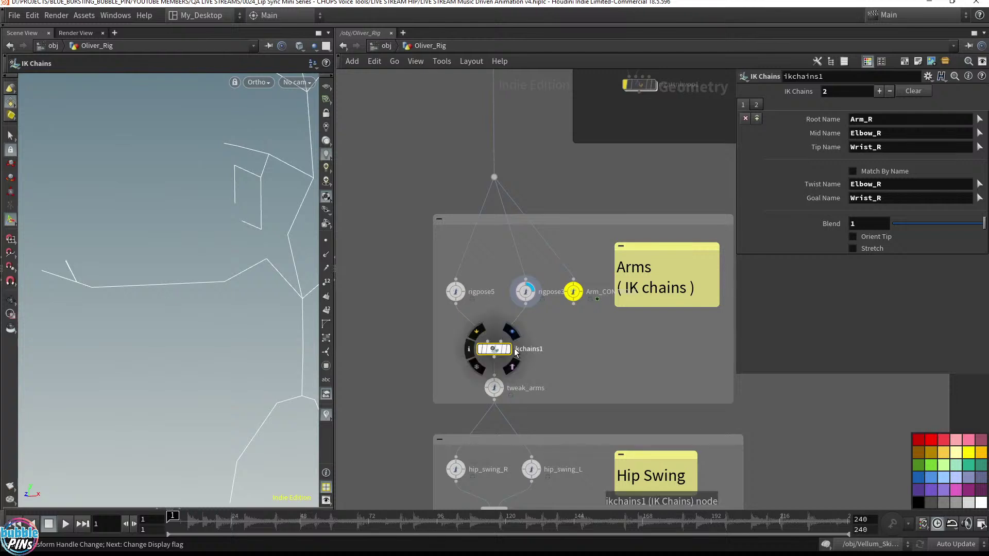
{"action": "left_click", "coordinate": [508, 350]}
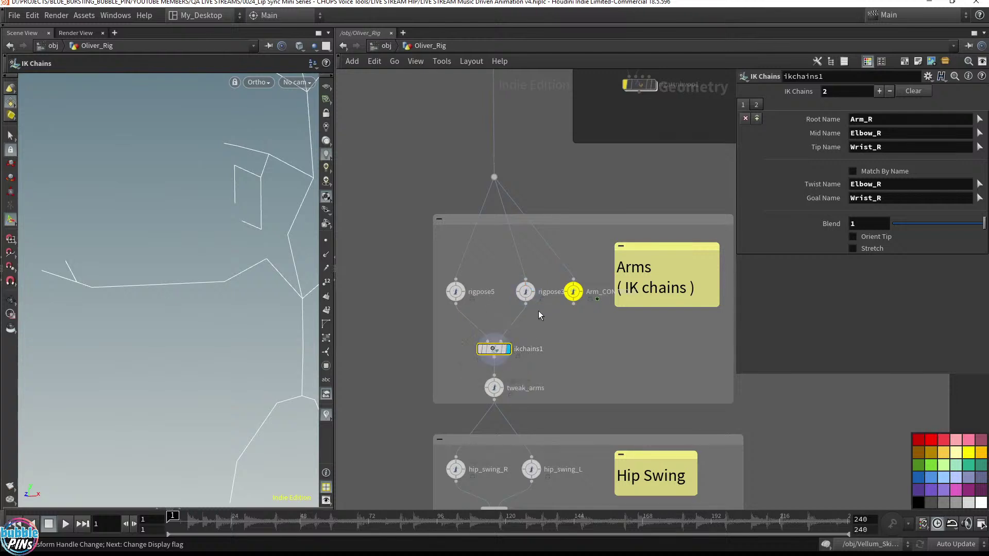
{"action": "left_click", "coordinate": [525, 292]}
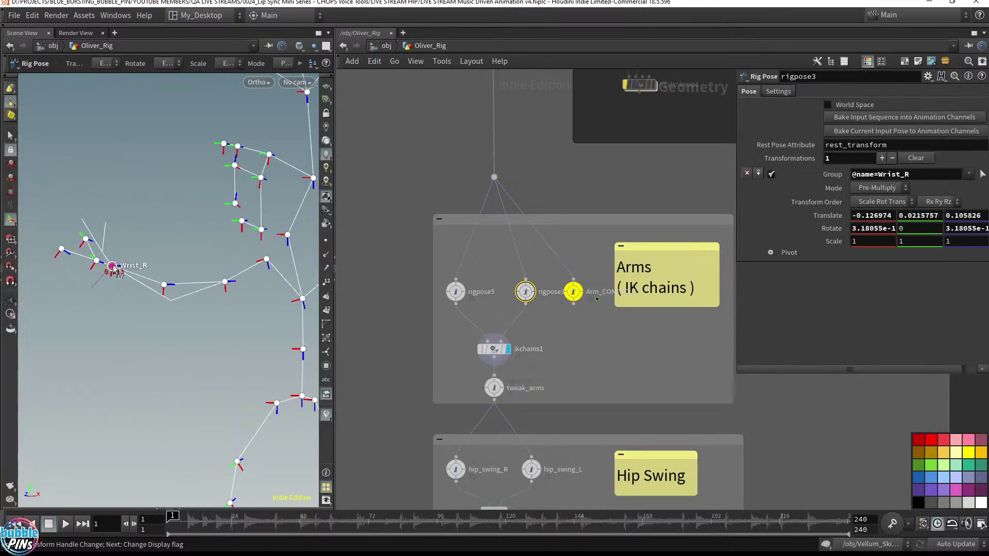
{"action": "left_click_drag", "start_coordinate": [113, 267], "coordinate": [135, 275]}
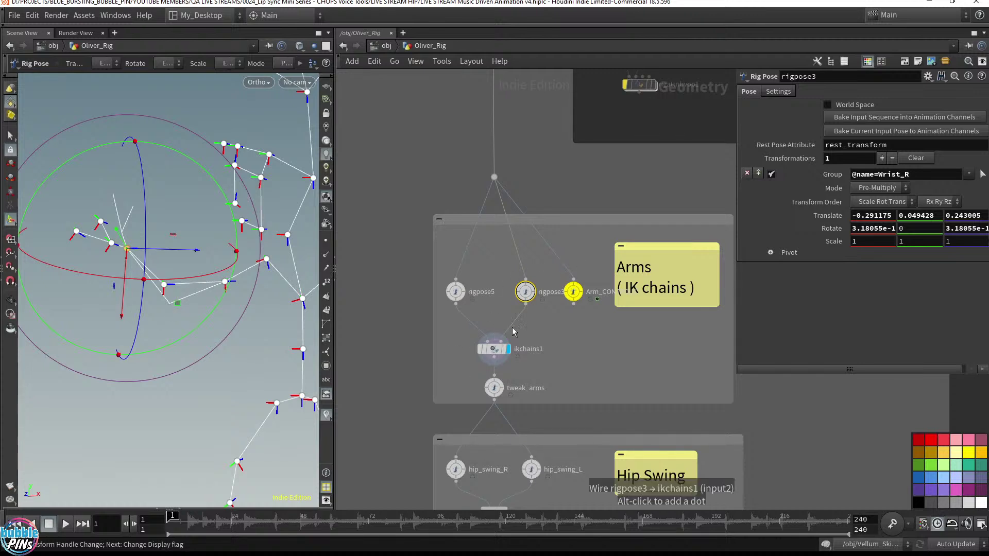
Try varying Wrist_R's X translate in a separate rigpose3 parameter window to flex the arm solved by ikchains1.
{"action": "left_click", "coordinate": [493, 354]}
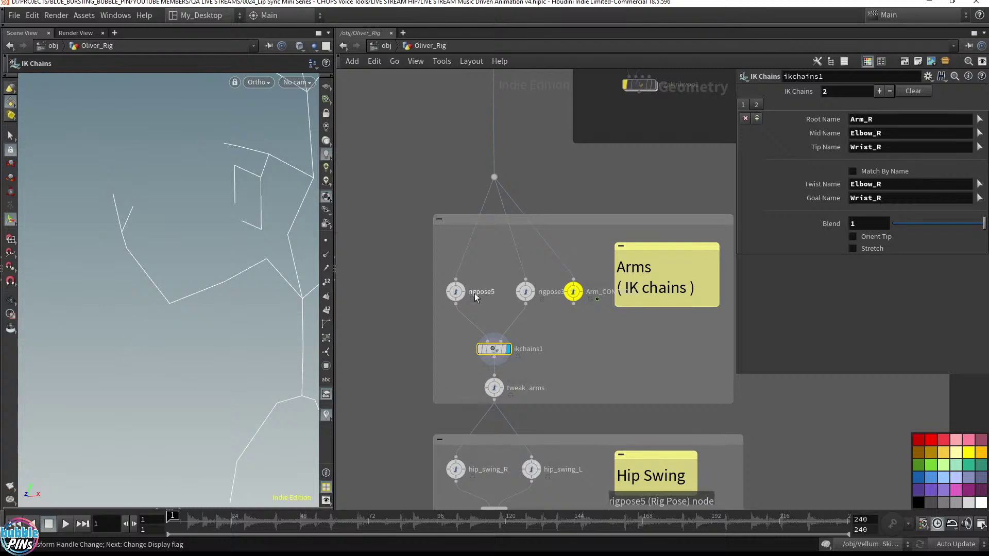
{"action": "right_click", "coordinate": [526, 293]}
{"action": "mouse_move", "coordinate": [563, 320]}
{"action": "left_click", "coordinate": [669, 319]}
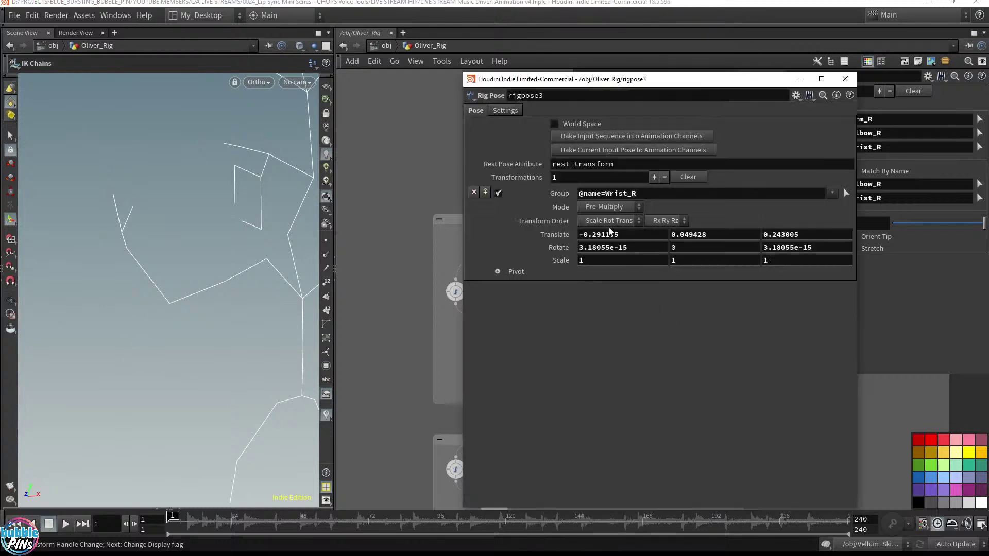
{"action": "scroll", "coordinate": [640, 237], "scroll_direction": "up", "scroll_amount": 4}
{"action": "scroll", "coordinate": [639, 237], "scroll_direction": "down", "scroll_amount": 4}
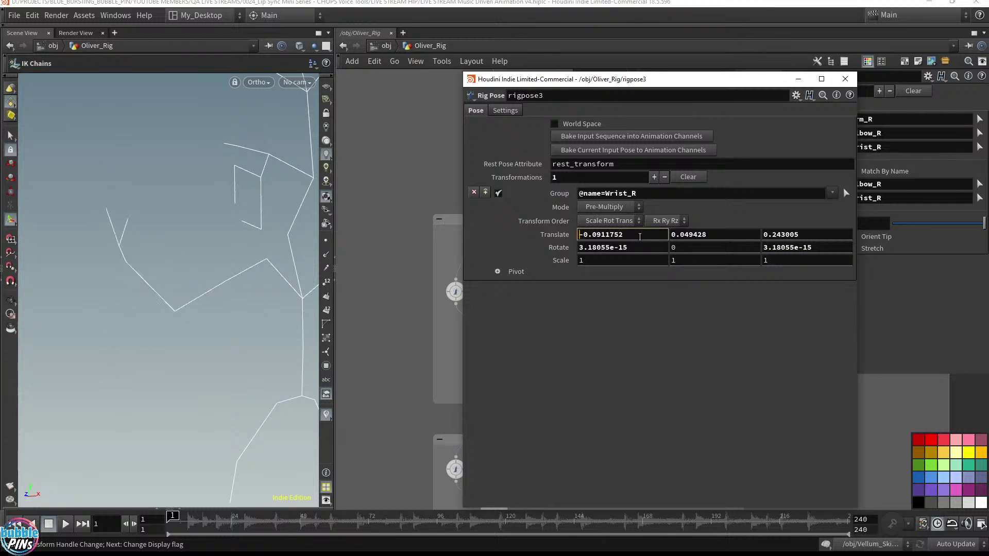
{"action": "scroll", "coordinate": [640, 237], "scroll_direction": "up", "scroll_amount": 3}
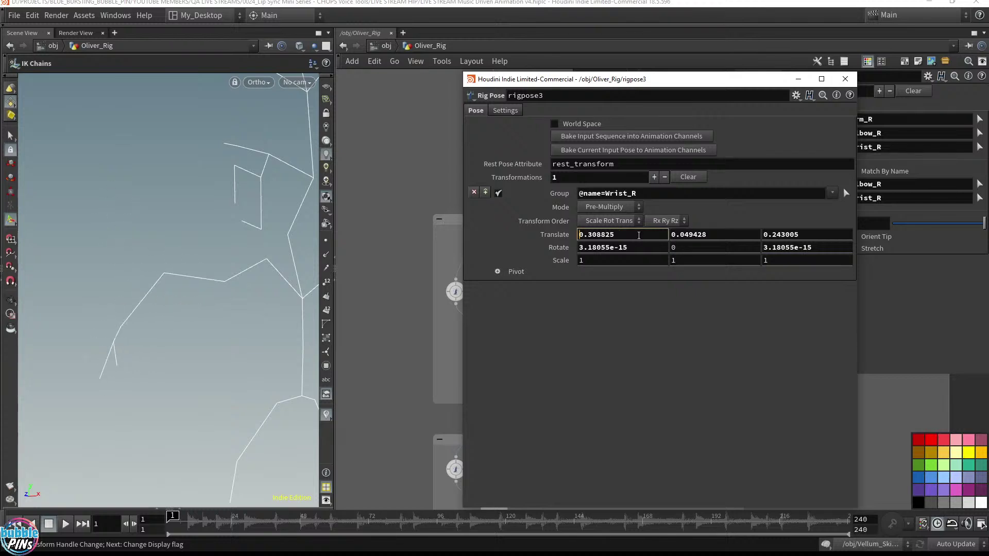
{"action": "scroll", "coordinate": [638, 236], "scroll_direction": "up", "scroll_amount": 3}
{"action": "scroll", "coordinate": [639, 236], "scroll_direction": "down", "scroll_amount": 3}
{"action": "left_click", "coordinate": [845, 79]}
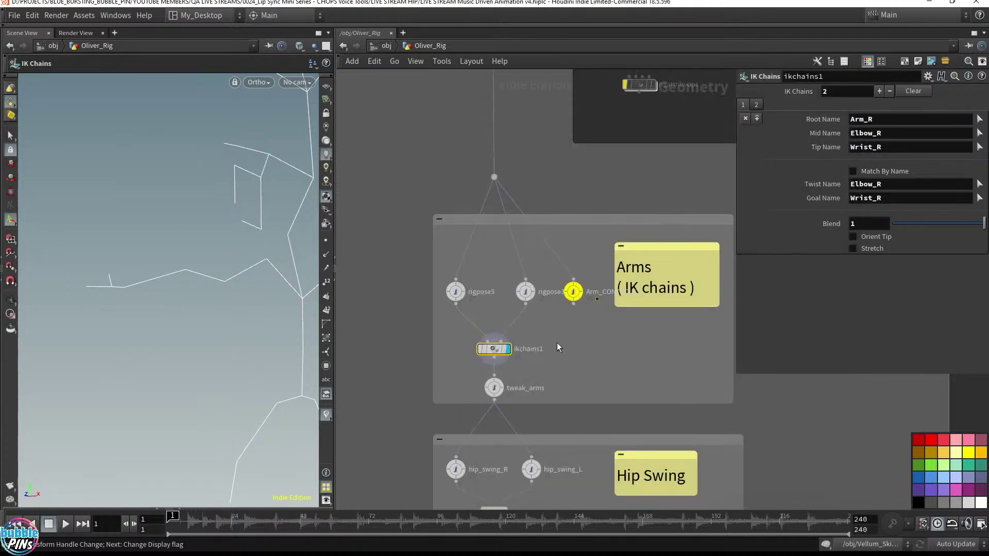
Delete rigpose3 and wire Arm_CONTROLS into the IK Drivers input of ikchains1 in its place.
{"action": "left_click_drag", "start_coordinate": [530, 297], "coordinate": [531, 298]}
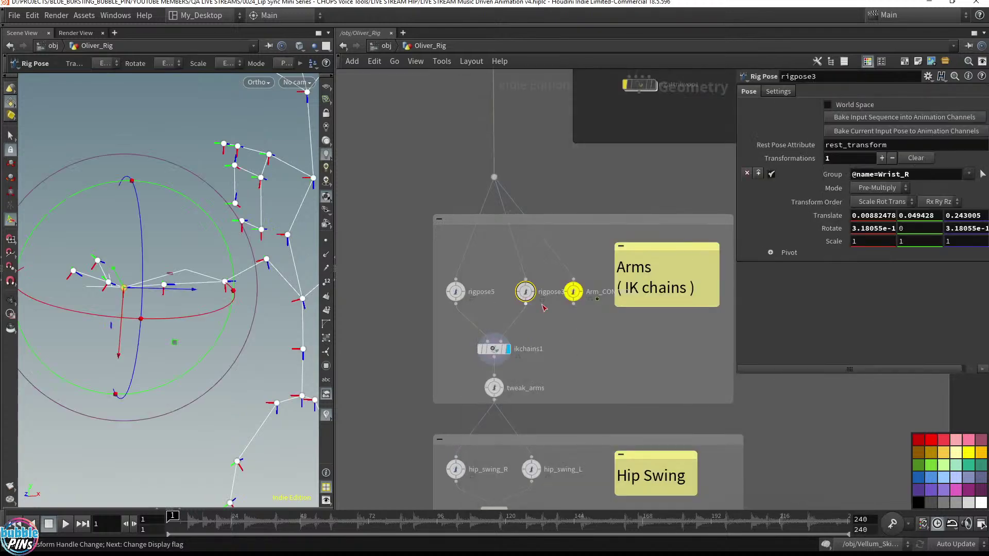
{"action": "key", "text": "Delete"}
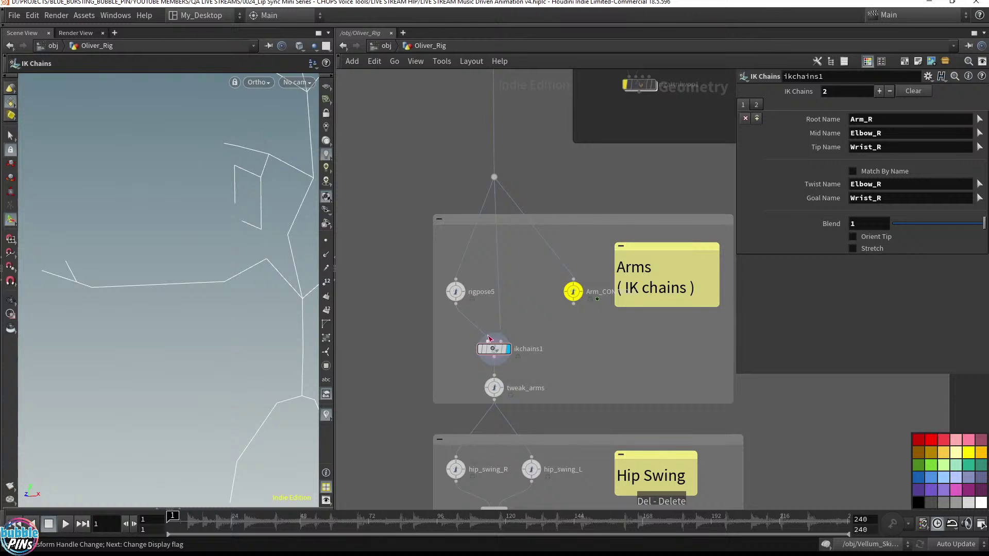
{"action": "left_click_drag", "start_coordinate": [574, 292], "coordinate": [538, 297]}
{"action": "left_click_drag", "start_coordinate": [501, 343], "coordinate": [538, 304]}
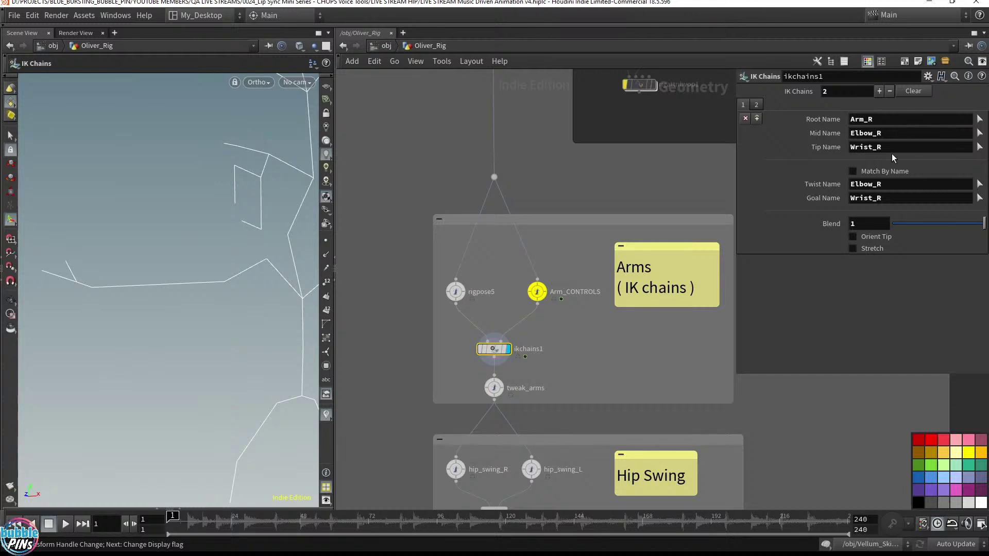
Examine how the root, mid, tip, twist and goal joint names are assigned in the first chain of ikchains1.
{"action": "left_click_drag", "start_coordinate": [899, 150], "coordinate": [839, 147]}
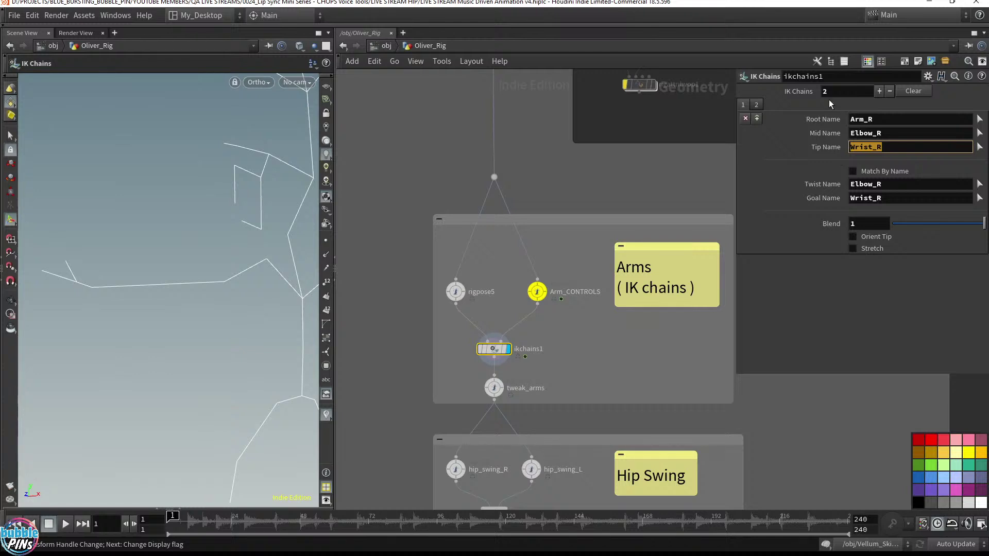
{"action": "left_click_drag", "start_coordinate": [878, 120], "coordinate": [840, 119]}
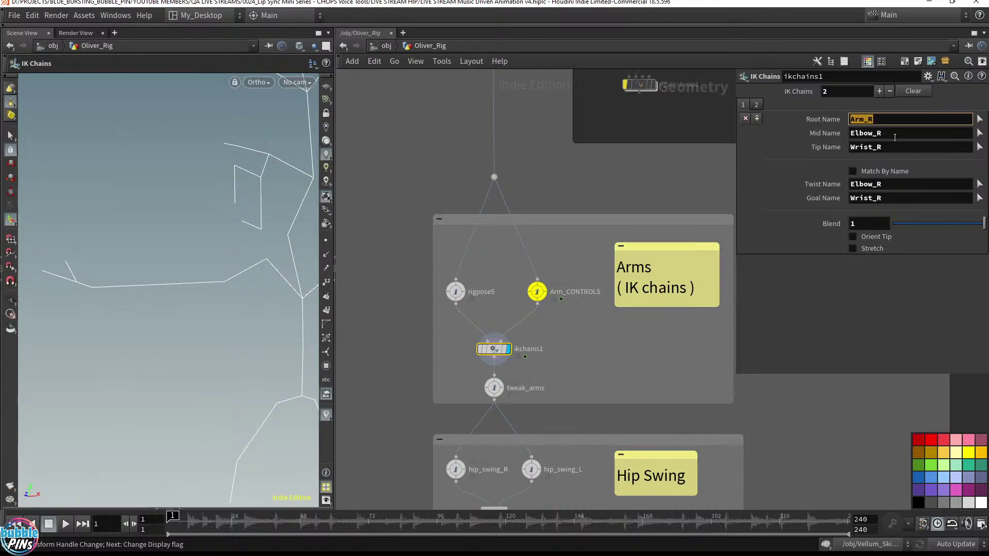
{"action": "left_click", "coordinate": [895, 136]}
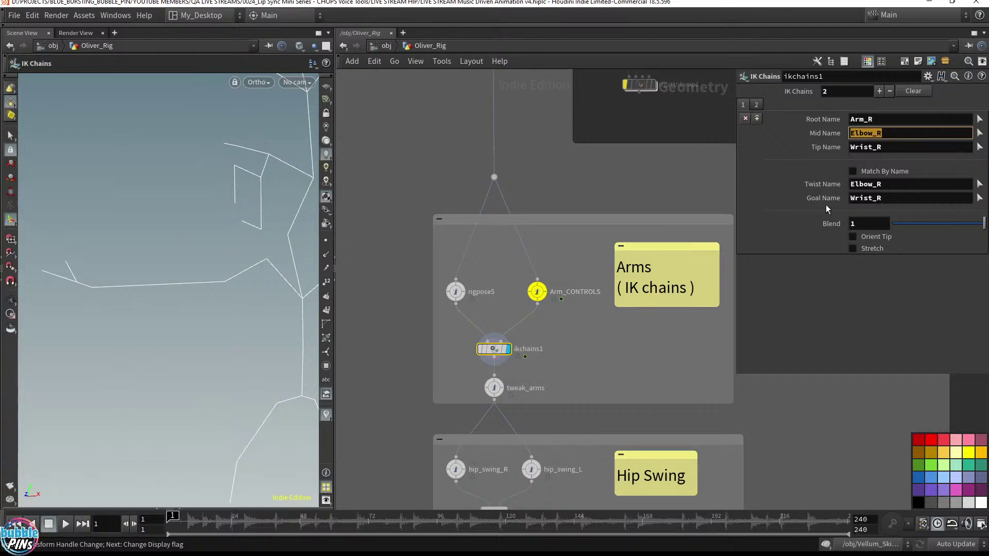
{"action": "double_click", "coordinate": [879, 199]}
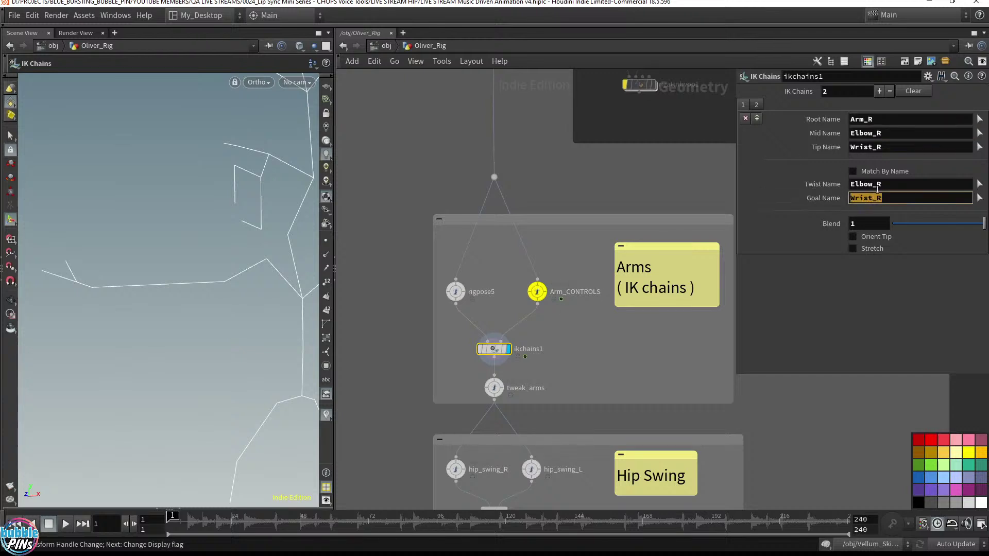
{"action": "double_click", "coordinate": [901, 148]}
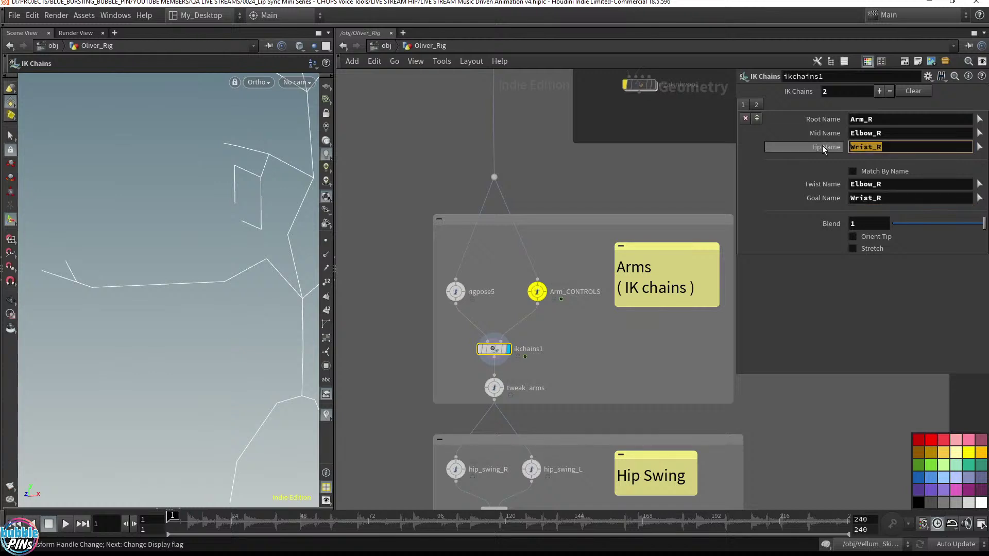
{"action": "double_click", "coordinate": [889, 184]}
{"action": "double_click", "coordinate": [897, 133]}
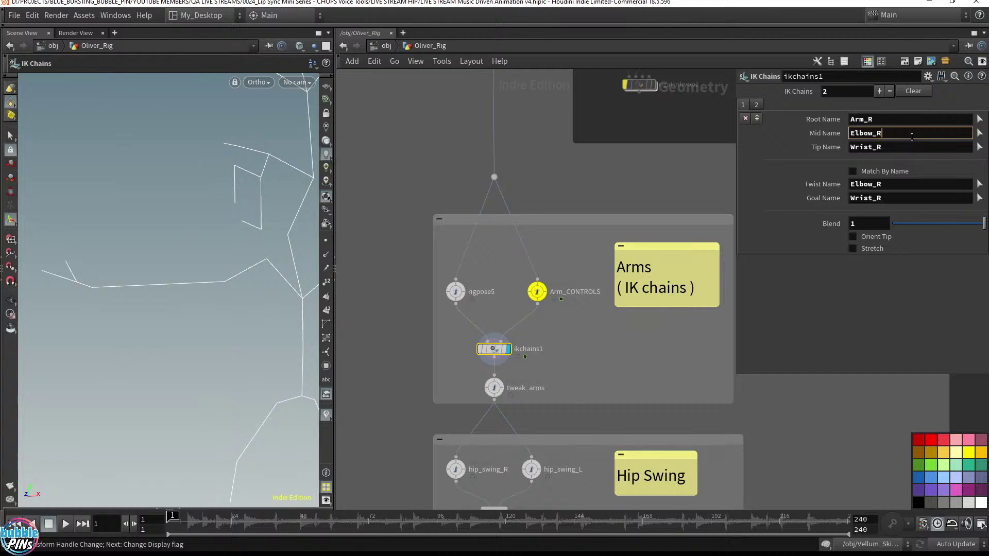
{"action": "left_click", "coordinate": [808, 184]}
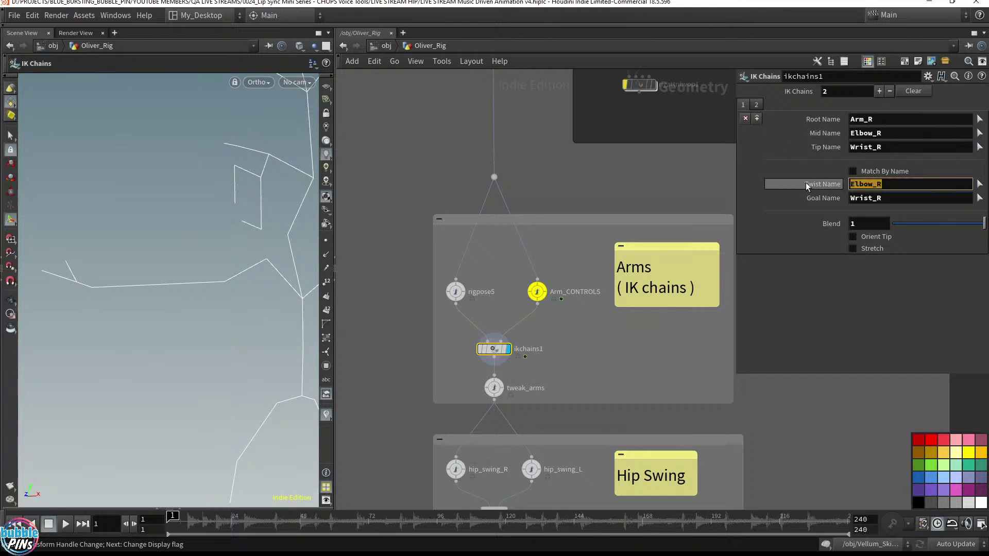
{"action": "left_click", "coordinate": [787, 200]}
{"action": "left_click", "coordinate": [804, 148]}
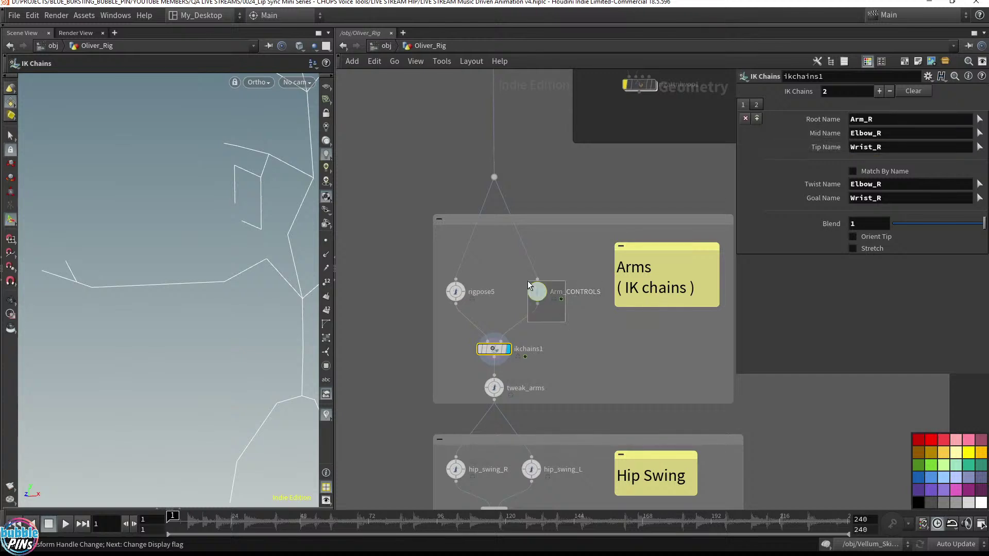
Bypass rigpose5 and take it out of the Arms chain, wiring the upstream dot directly into the Skeleton input of ikchains1.
{"action": "left_click", "coordinate": [538, 291]}
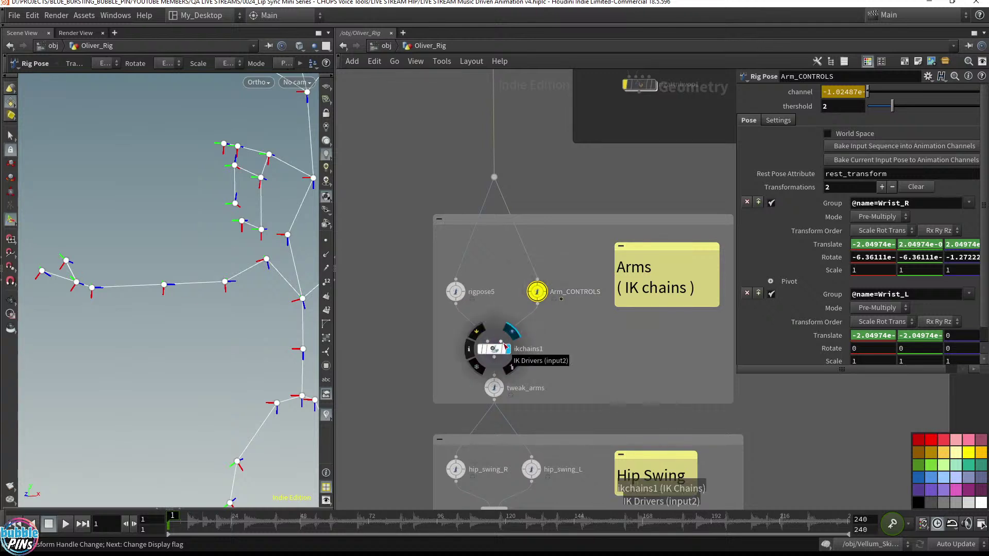
{"action": "left_click", "coordinate": [455, 292]}
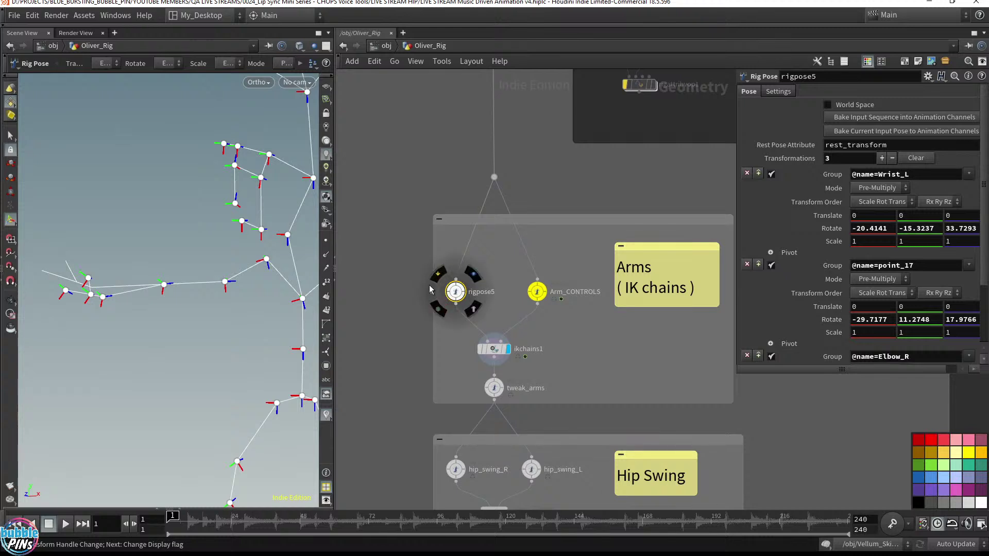
{"action": "mouse_move", "coordinate": [450, 292]}
{"action": "key", "text": "q"}
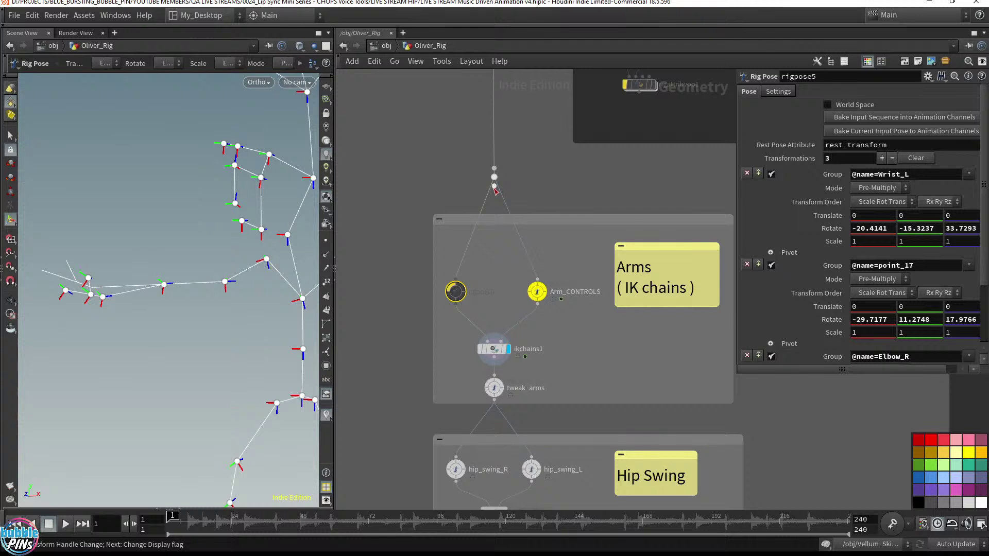
{"action": "left_click_drag", "start_coordinate": [494, 190], "coordinate": [487, 316]}
{"action": "left_click_drag", "start_coordinate": [460, 287], "coordinate": [359, 153]}
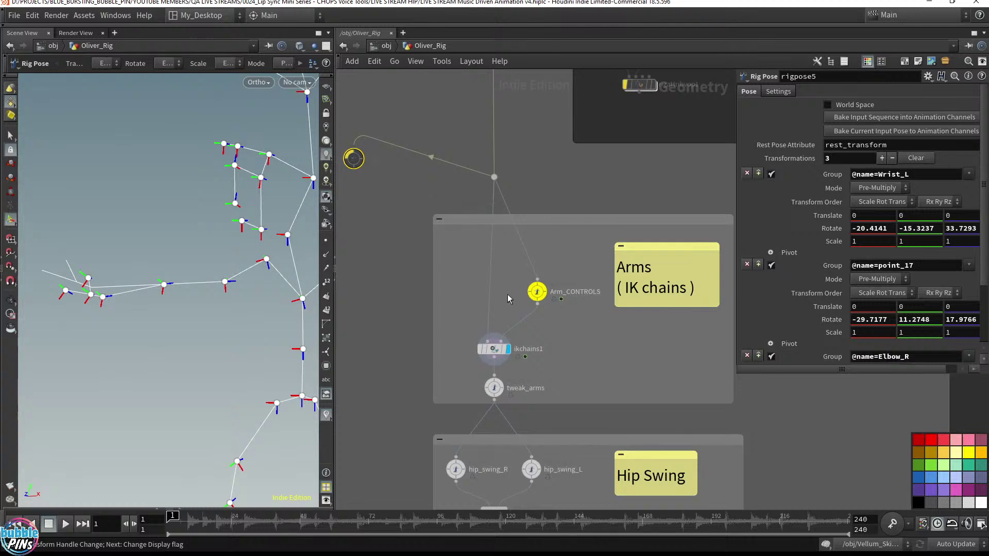
Try to move the Wrist_R joint of Arm_CONTROLS with the viewport handle.
{"action": "scroll", "coordinate": [493, 186], "scroll_direction": "down", "scroll_amount": 15}
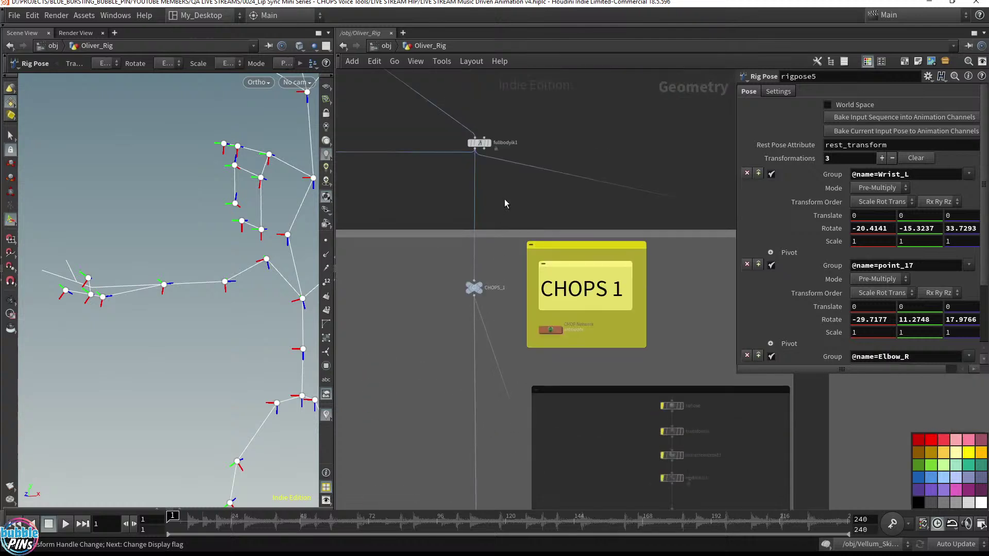
{"action": "scroll", "coordinate": [475, 164], "scroll_direction": "down", "scroll_amount": 12}
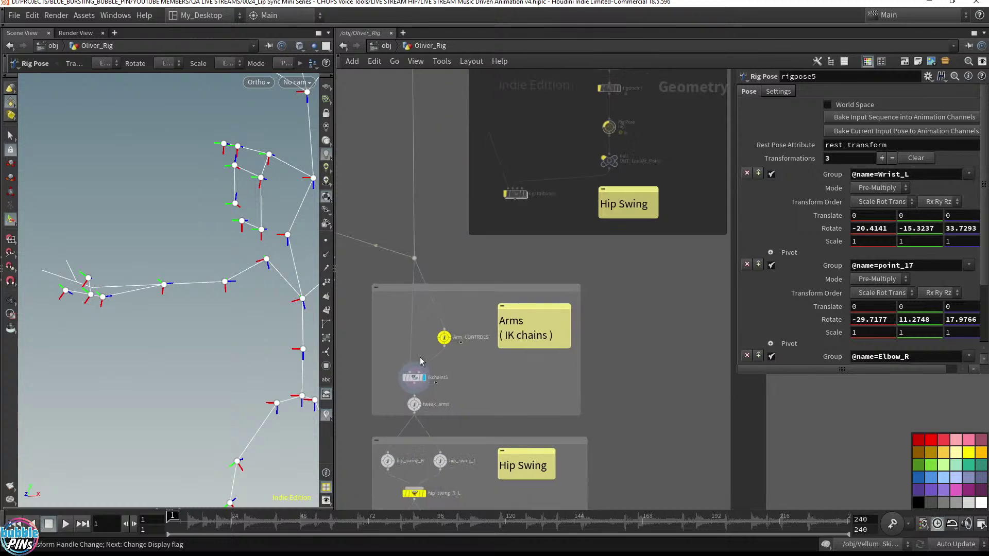
{"action": "scroll", "coordinate": [449, 310], "scroll_direction": "down", "scroll_amount": 3}
{"action": "scroll", "coordinate": [466, 232], "scroll_direction": "up", "scroll_amount": 6}
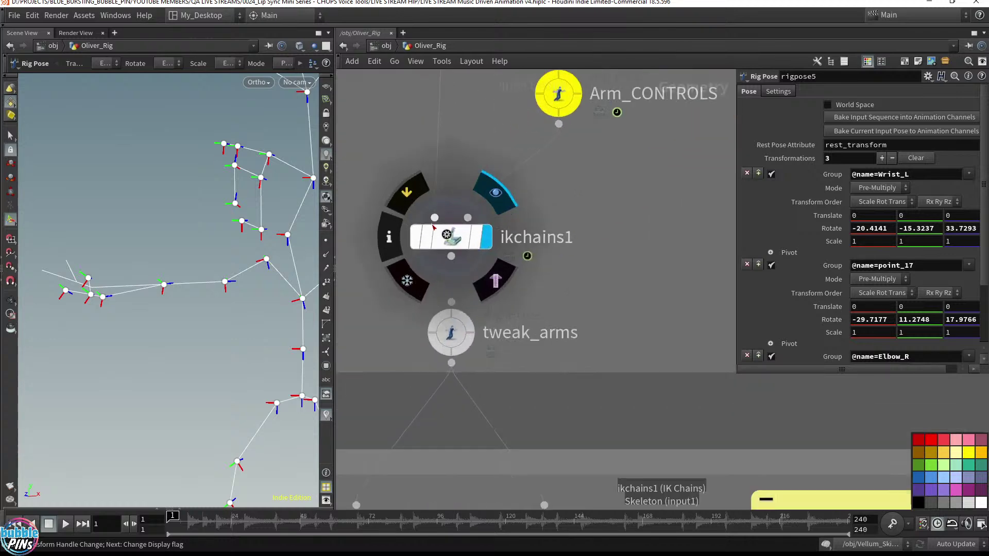
{"action": "middle_click_drag", "start_coordinate": [612, 174], "coordinate": [617, 246]}
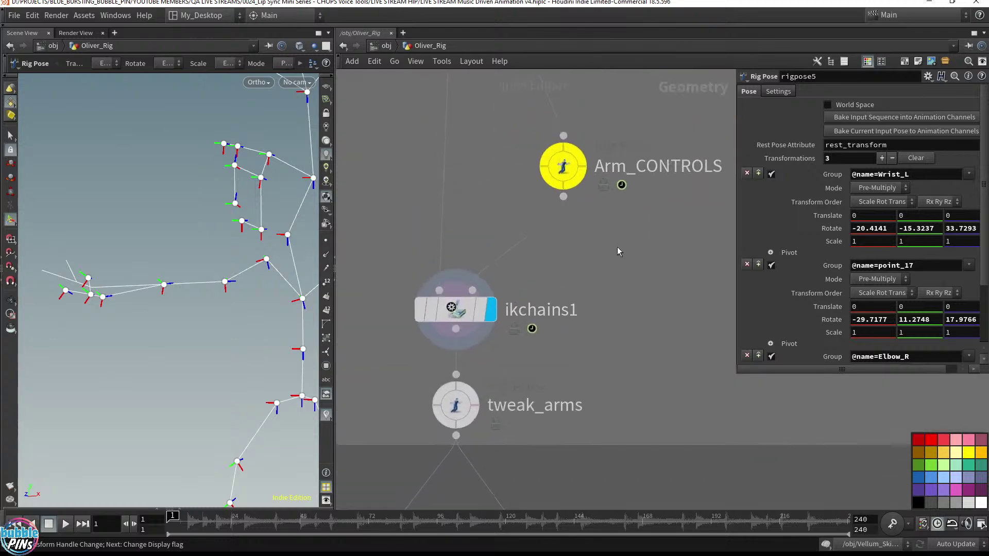
{"action": "left_click", "coordinate": [560, 159]}
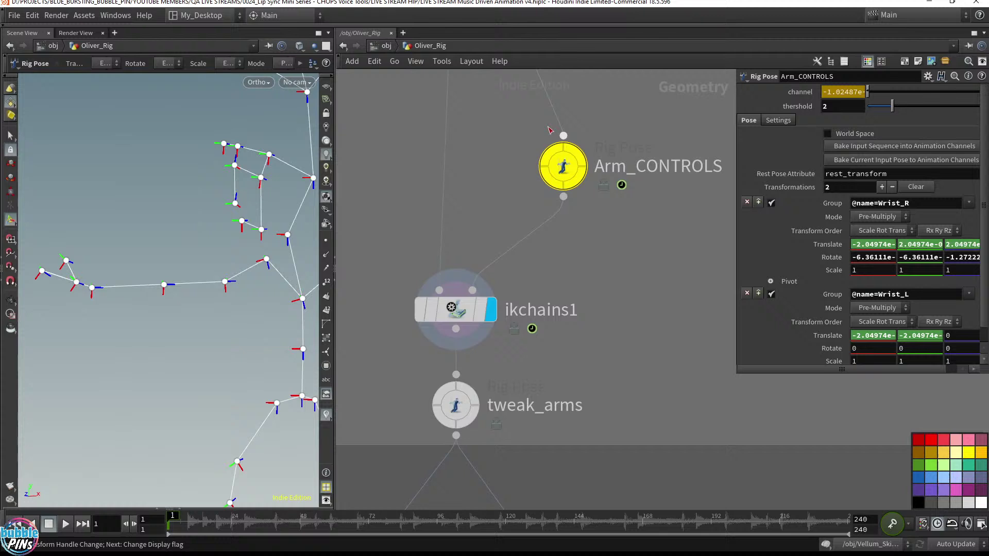
{"action": "left_click", "coordinate": [92, 287]}
{"action": "left_click_drag", "start_coordinate": [92, 287], "coordinate": [134, 249]}
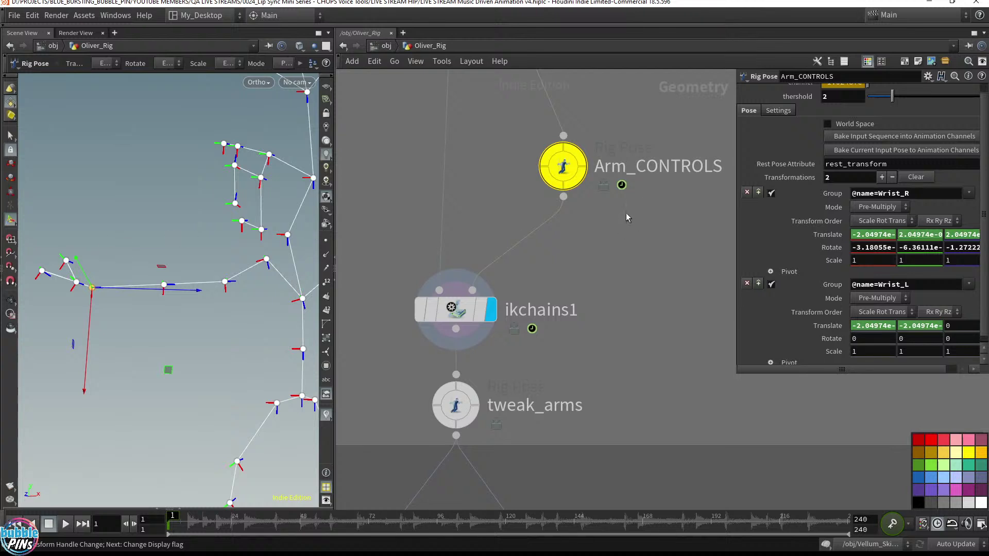
{"action": "left_click", "coordinate": [113, 243]}
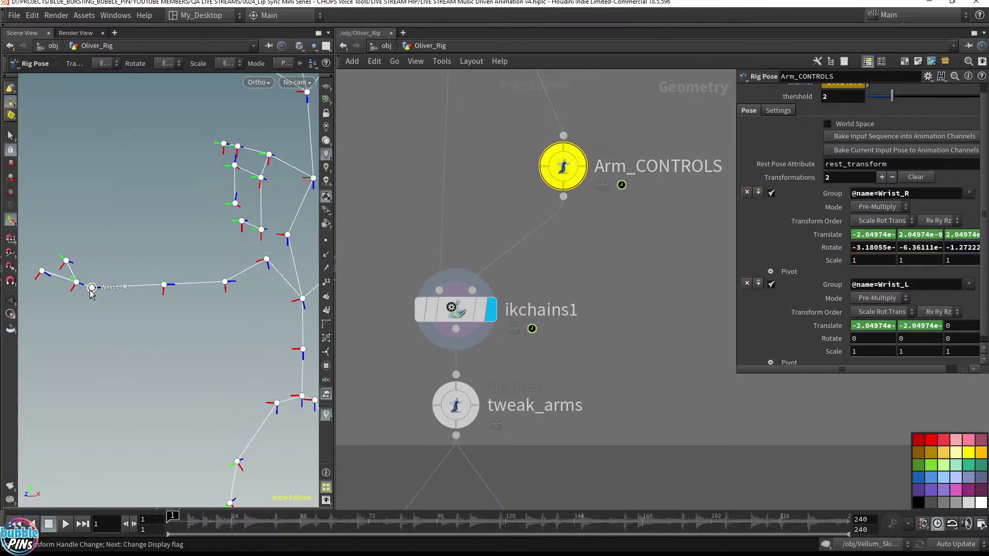
{"action": "left_click", "coordinate": [91, 288]}
{"action": "key", "text": "t"}
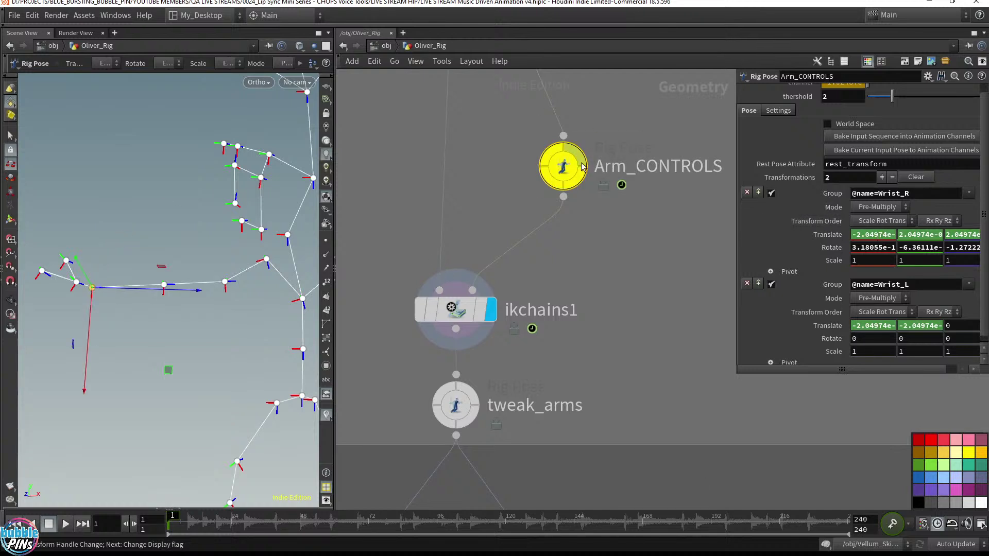
Add a new Rig Pose node beside Arm_CONTROLS in the Arms group.
{"action": "scroll", "coordinate": [625, 260], "scroll_direction": "down", "scroll_amount": 4}
{"action": "left_click_drag", "start_coordinate": [550, 233], "coordinate": [606, 223]}
{"action": "key", "text": "Tab"}
{"action": "type", "text": "rigpose"}
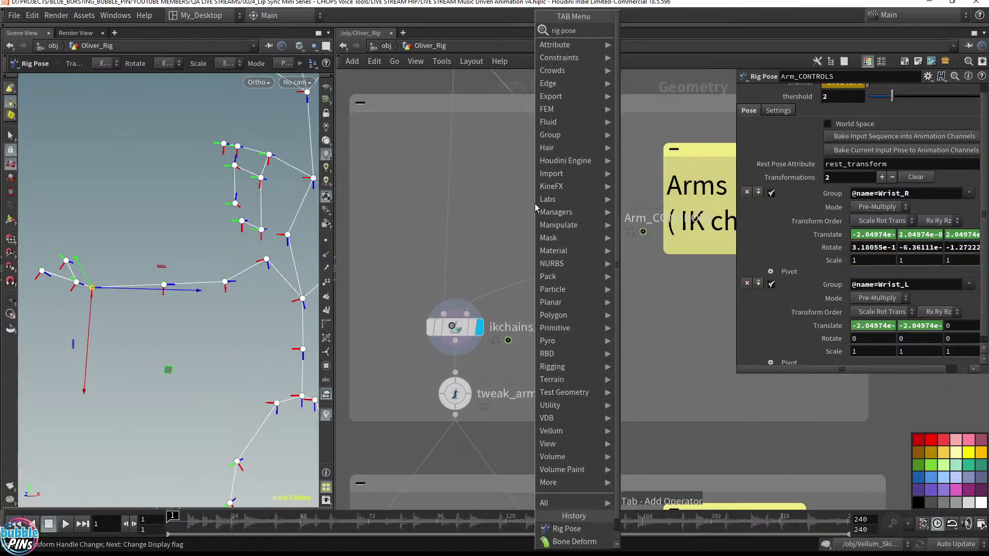
{"action": "key", "text": "Return"}
{"action": "left_click", "coordinate": [518, 232]}
{"action": "left_click_drag", "start_coordinate": [510, 225], "coordinate": [511, 213]}
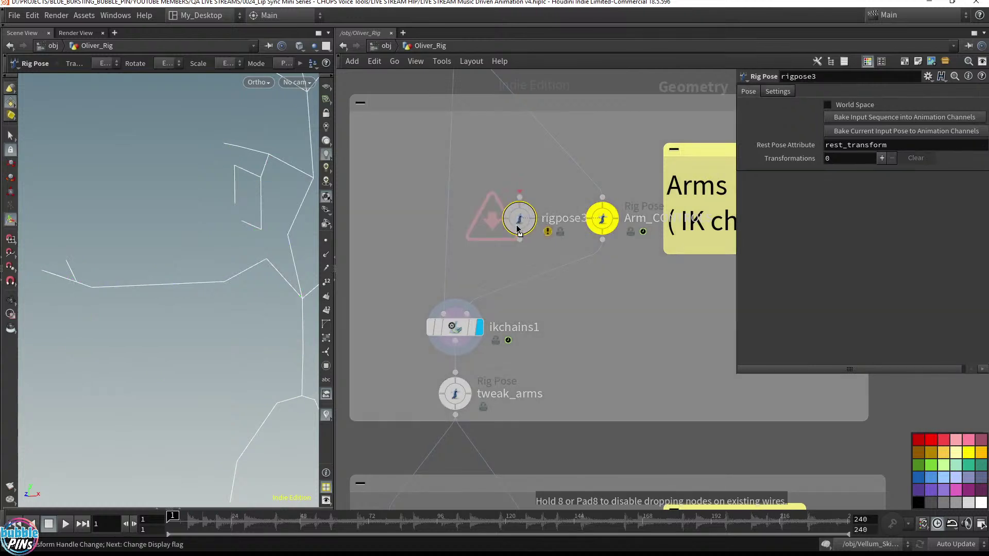
Wire the upstream dot into the new rigpose3 and connect rigpose3 to the IK Drivers input of ikchains1.
{"action": "middle_click_drag", "start_coordinate": [497, 74], "coordinate": [508, 113]}
{"action": "left_click_drag", "start_coordinate": [468, 73], "coordinate": [499, 133]}
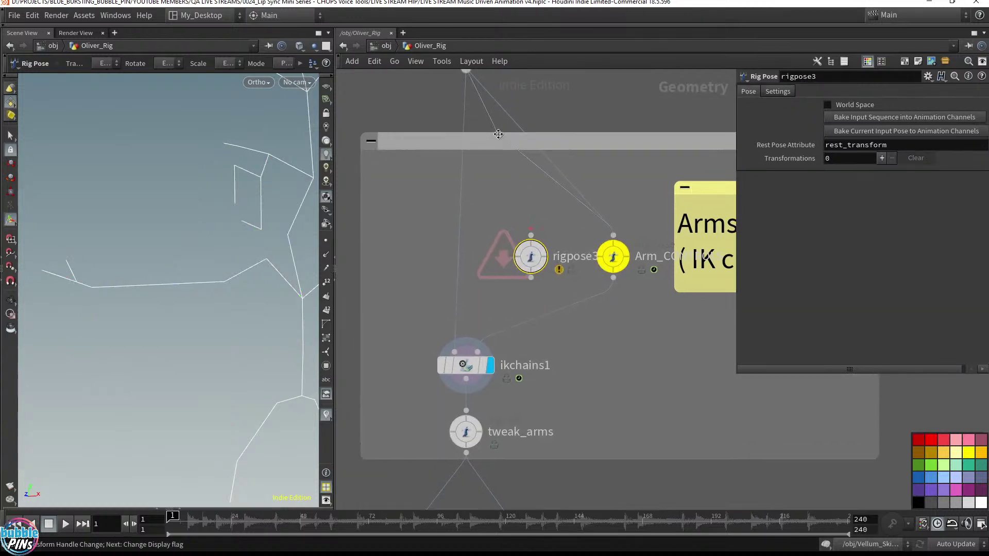
{"action": "left_click_drag", "start_coordinate": [466, 83], "coordinate": [531, 235]}
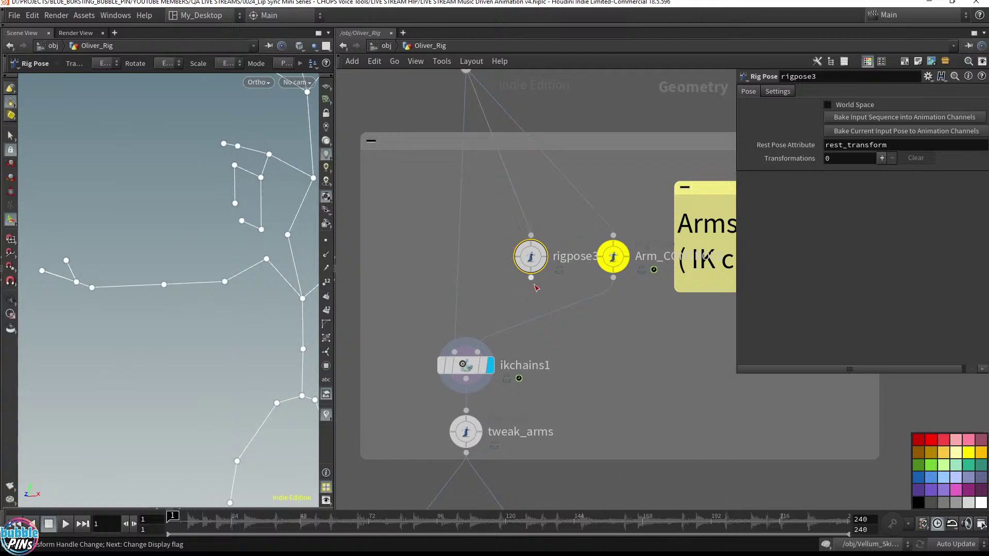
{"action": "left_click_drag", "start_coordinate": [531, 279], "coordinate": [477, 352]}
{"action": "left_click_drag", "start_coordinate": [493, 282], "coordinate": [534, 231]}
Add a Wrist_R transformation in rigpose3 and set its translate to about -0.08, -0.06, 0.36 to bend the IK arm.
{"action": "left_click", "coordinate": [93, 287]}
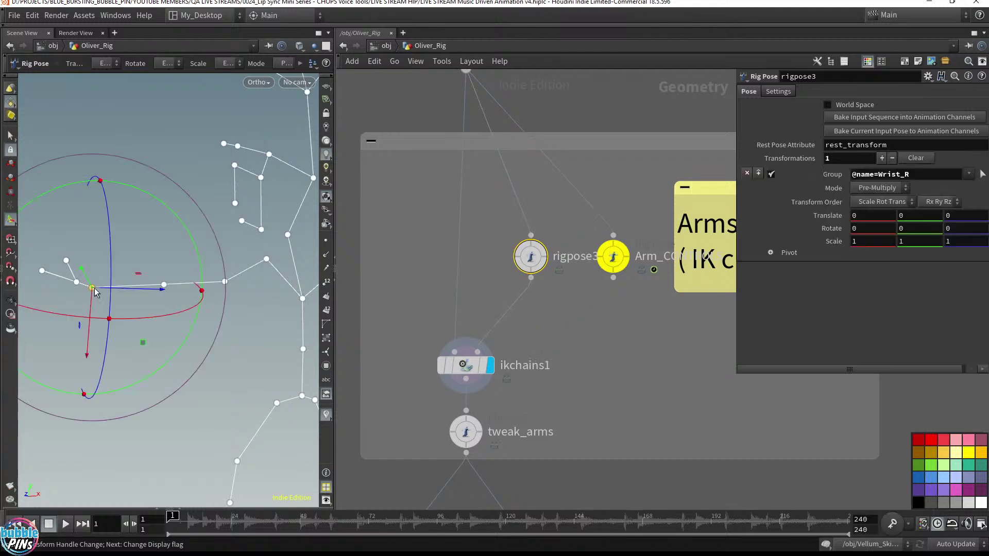
{"action": "left_click_drag", "start_coordinate": [93, 286], "coordinate": [144, 309]}
{"action": "mouse_move", "coordinate": [608, 254]}
{"action": "left_click", "coordinate": [681, 321]}
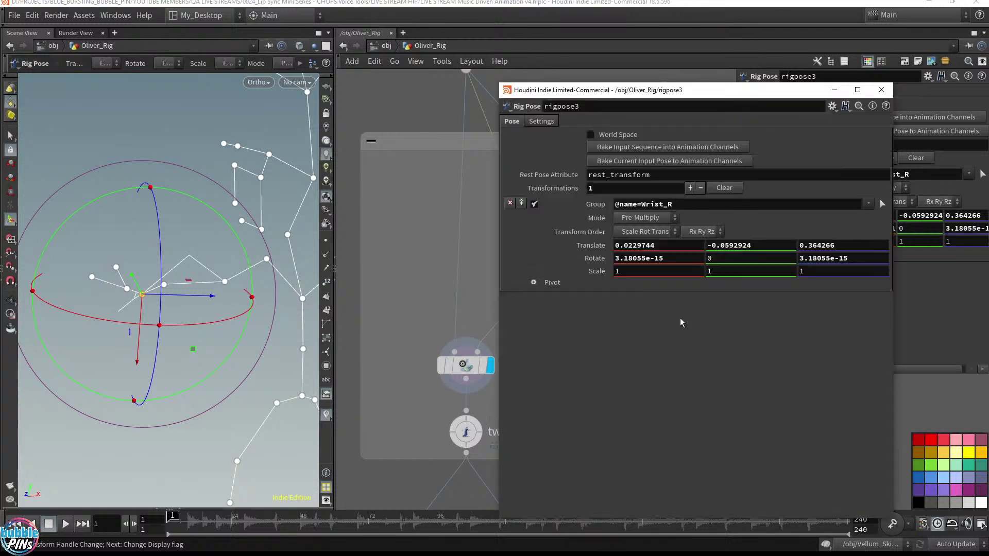
{"action": "left_click", "coordinate": [669, 248]}
{"action": "scroll", "coordinate": [669, 248], "scroll_direction": "up", "scroll_amount": 1}
{"action": "scroll", "coordinate": [669, 248], "scroll_direction": "down", "scroll_amount": 2}
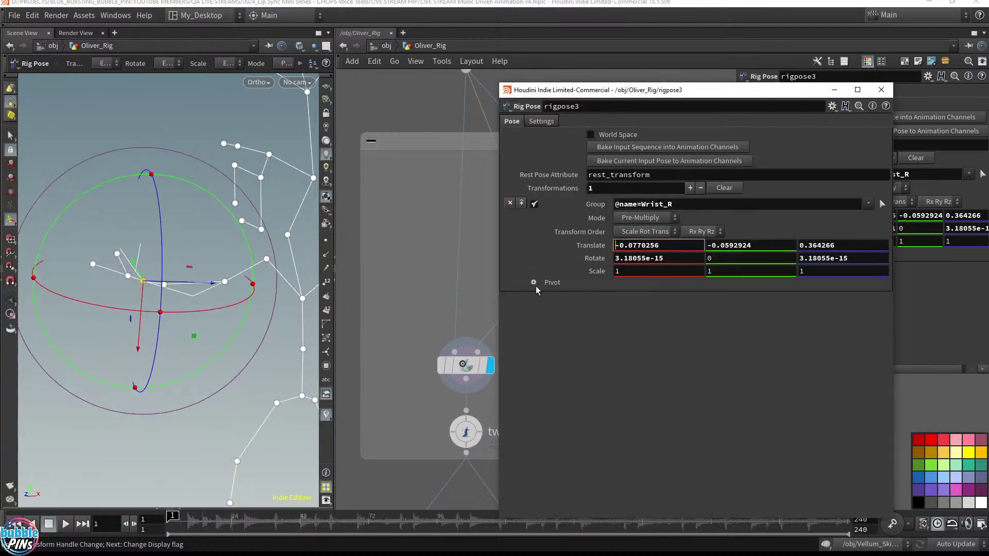
With ikchains1 selected, vary the Wrist_R X translate in rigpose3 to test the IK arm's bend, ending at 0.0229744.
{"action": "left_click", "coordinate": [475, 362]}
{"action": "scroll", "coordinate": [675, 251], "scroll_direction": "up", "scroll_amount": 1}
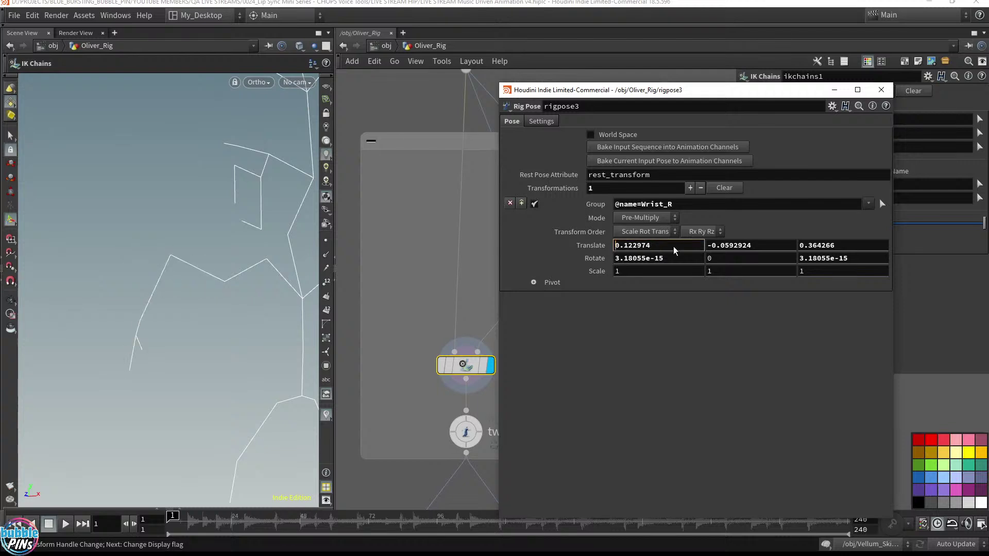
{"action": "scroll", "coordinate": [675, 251], "scroll_direction": "down", "scroll_amount": 1}
{"action": "scroll", "coordinate": [675, 251], "scroll_direction": "up", "scroll_amount": 1}
{"action": "scroll", "coordinate": [674, 251], "scroll_direction": "down", "scroll_amount": 1}
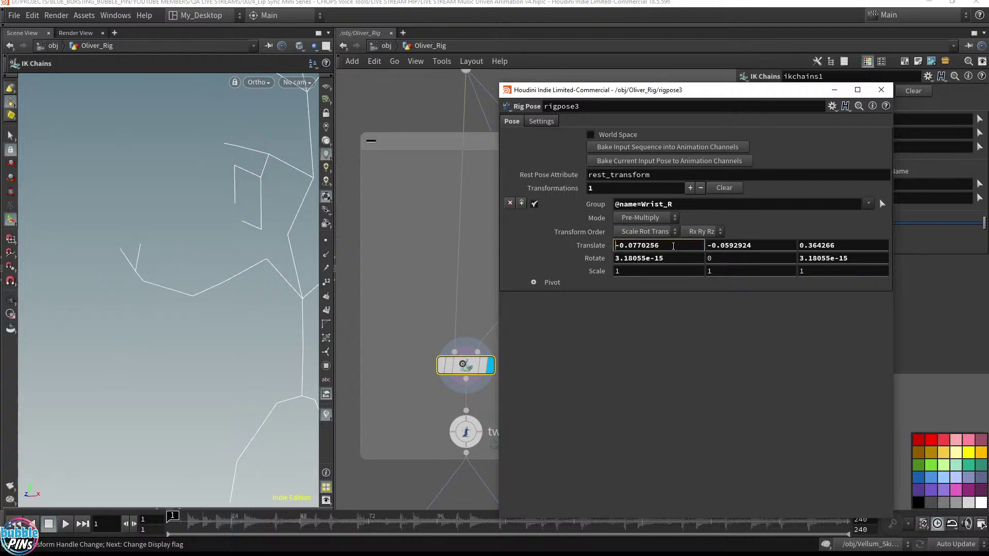
{"action": "left_click", "coordinate": [221, 272]}
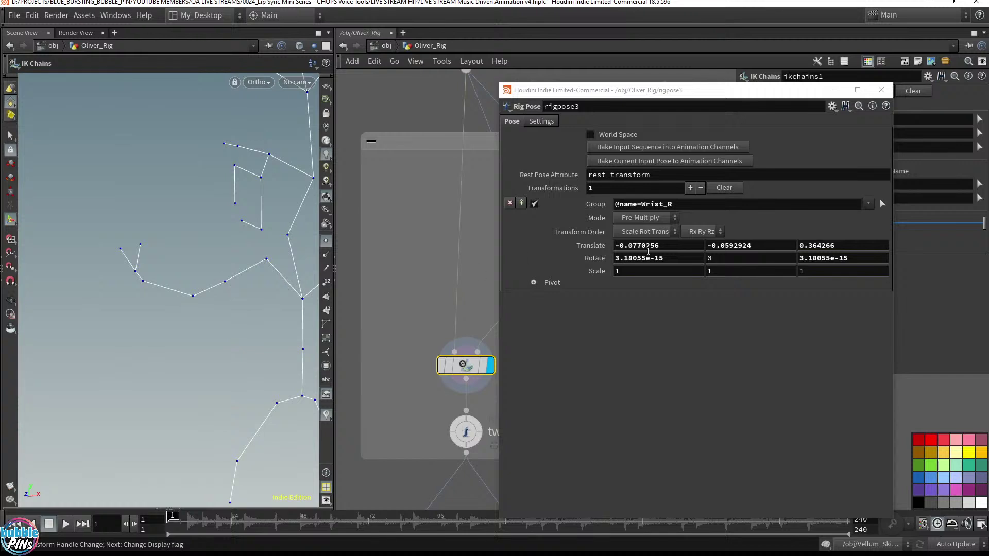
{"action": "scroll", "coordinate": [670, 248], "scroll_direction": "up", "scroll_amount": 1}
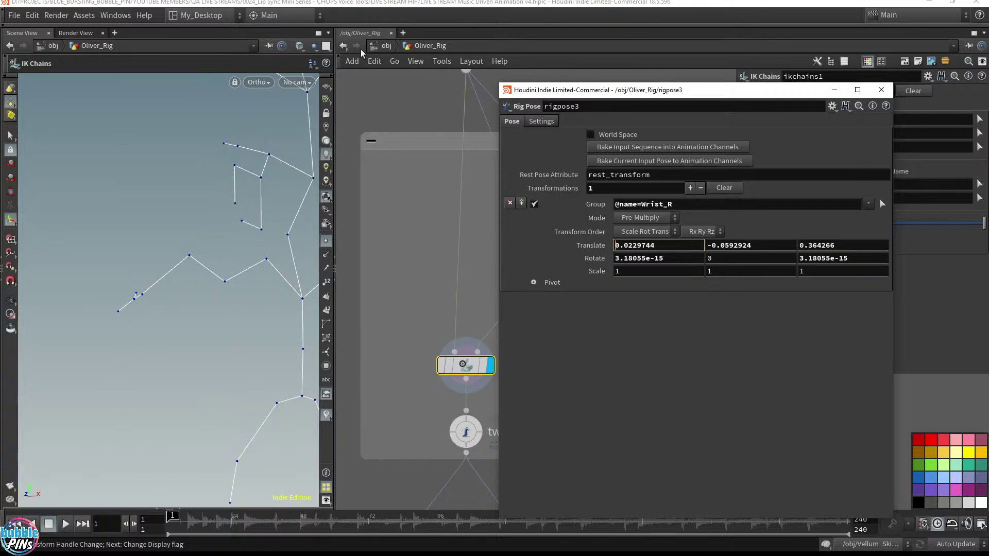
Delete rigpose3 and place Arm_CONTROLS in its position, connected to the IK Drivers input of ikchains1.
{"action": "left_click", "coordinate": [881, 90]}
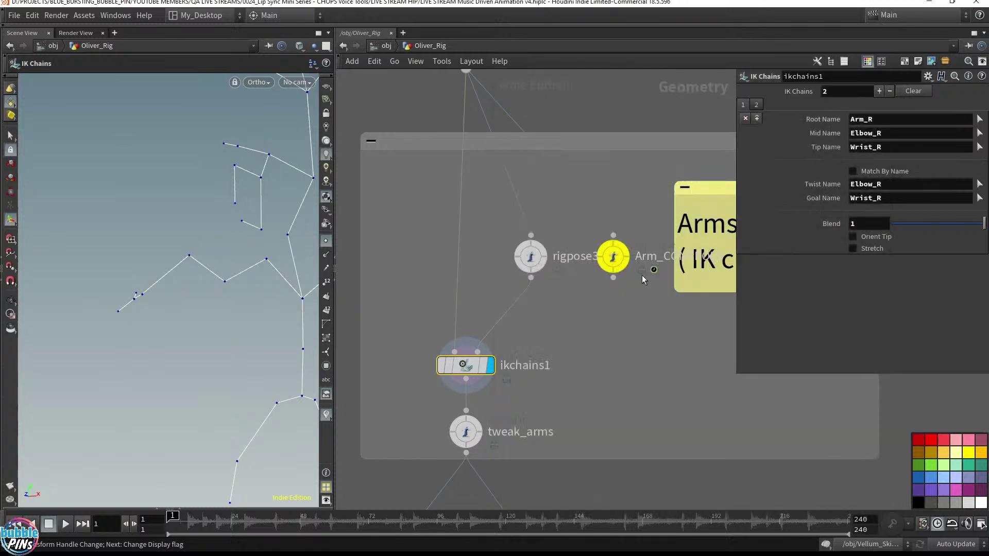
{"action": "left_click", "coordinate": [531, 256]}
{"action": "key", "text": "Delete"}
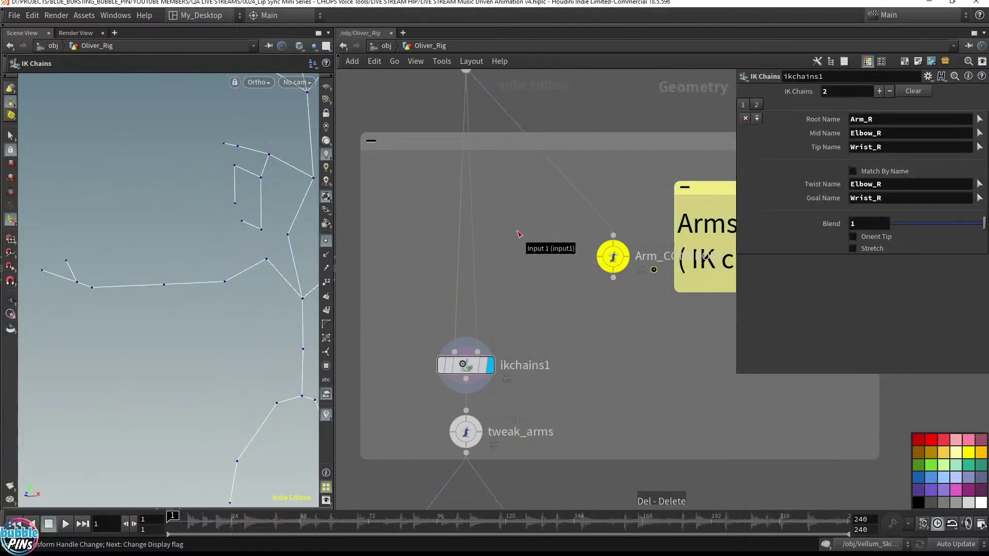
{"action": "left_click_drag", "start_coordinate": [613, 256], "coordinate": [523, 261]}
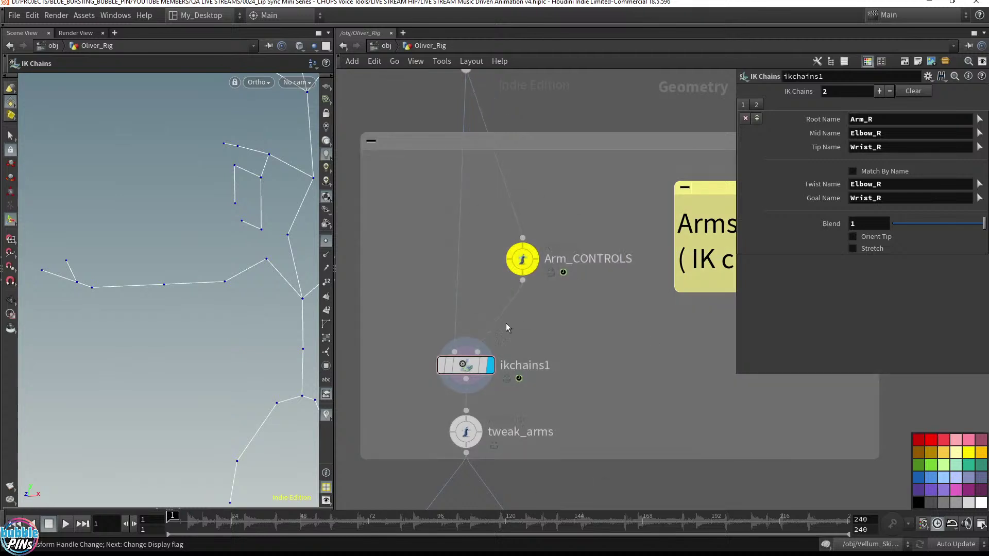
Enlarge the parameter view of Arm_CONTROLS and examine its Wrist_R and Wrist_L groups and the translate expressions using thershold and channel.
{"action": "left_click", "coordinate": [523, 260]}
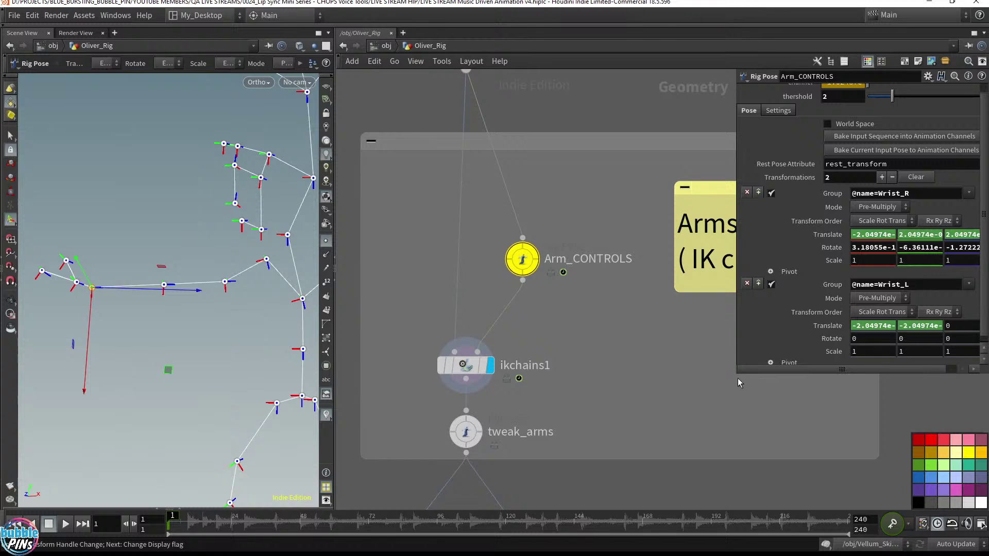
{"action": "left_click_drag", "start_coordinate": [737, 375], "coordinate": [585, 413]}
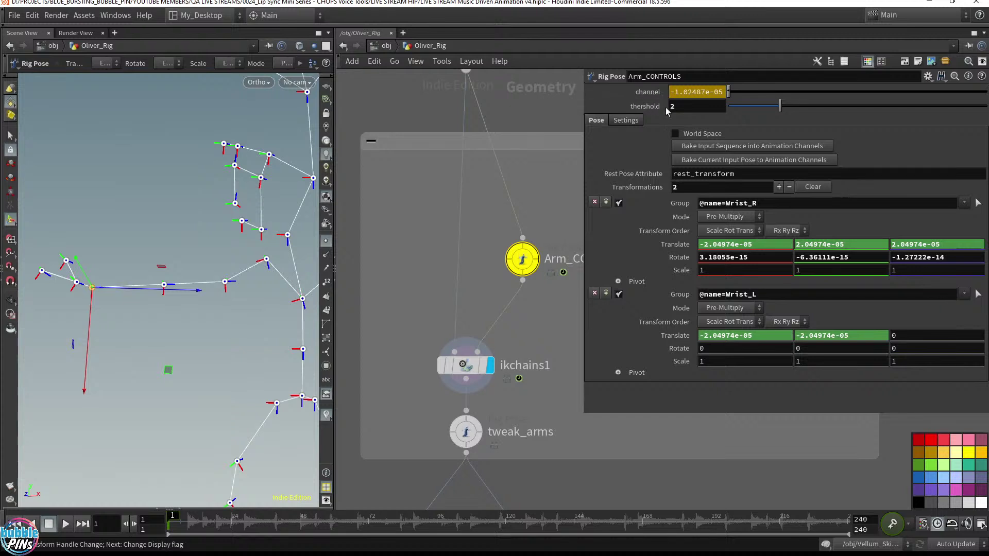
{"action": "left_click", "coordinate": [677, 244]}
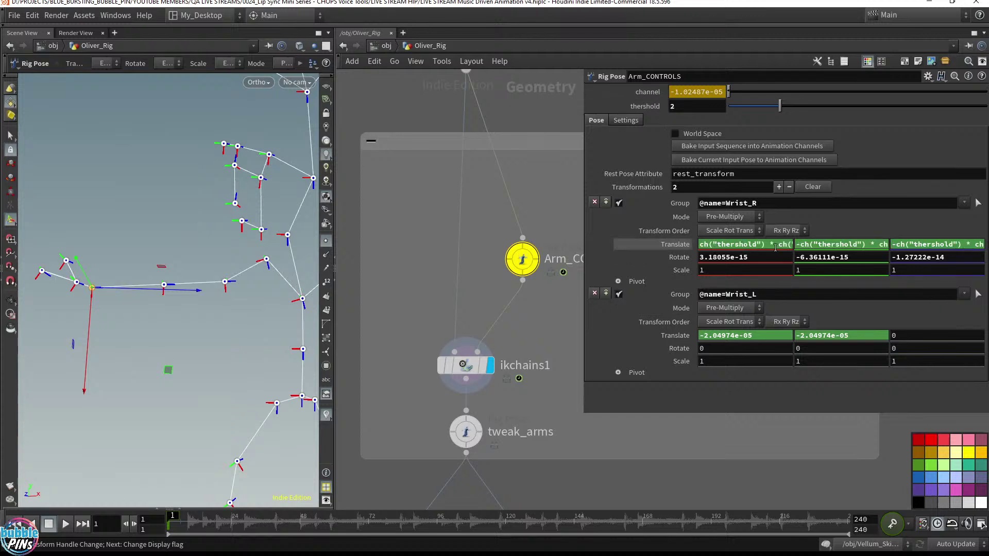
{"action": "left_click", "coordinate": [764, 245]}
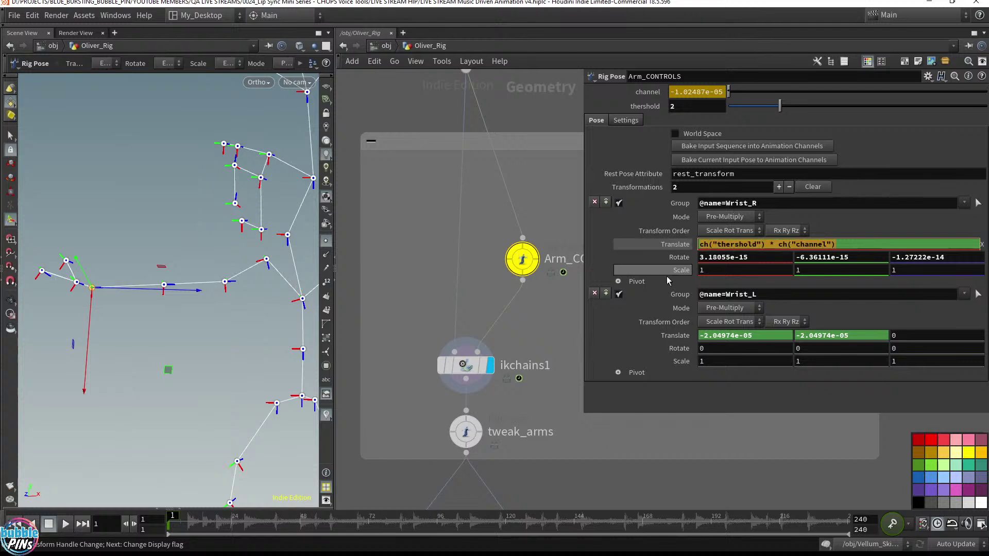
{"action": "left_click", "coordinate": [609, 247]}
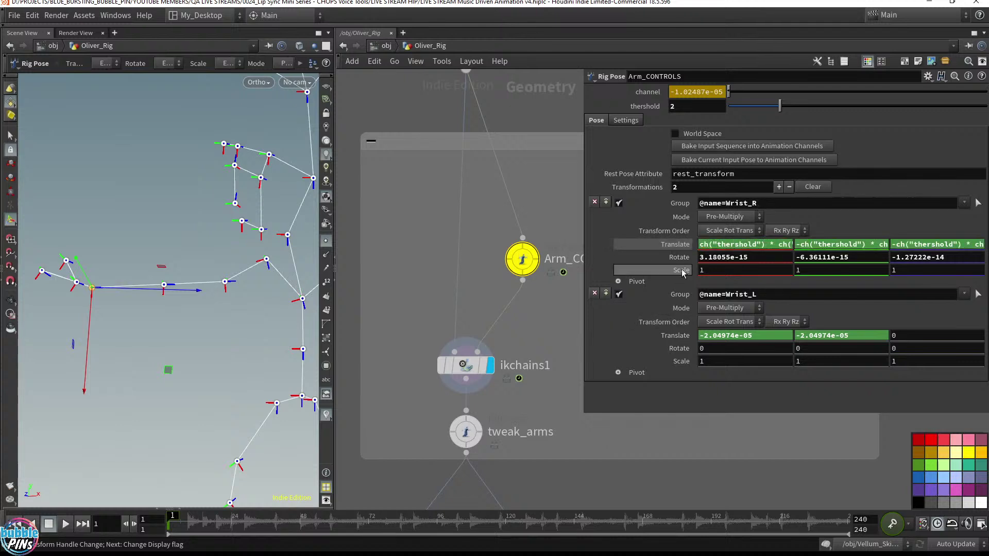
{"action": "left_click_drag", "start_coordinate": [774, 204], "coordinate": [653, 194]}
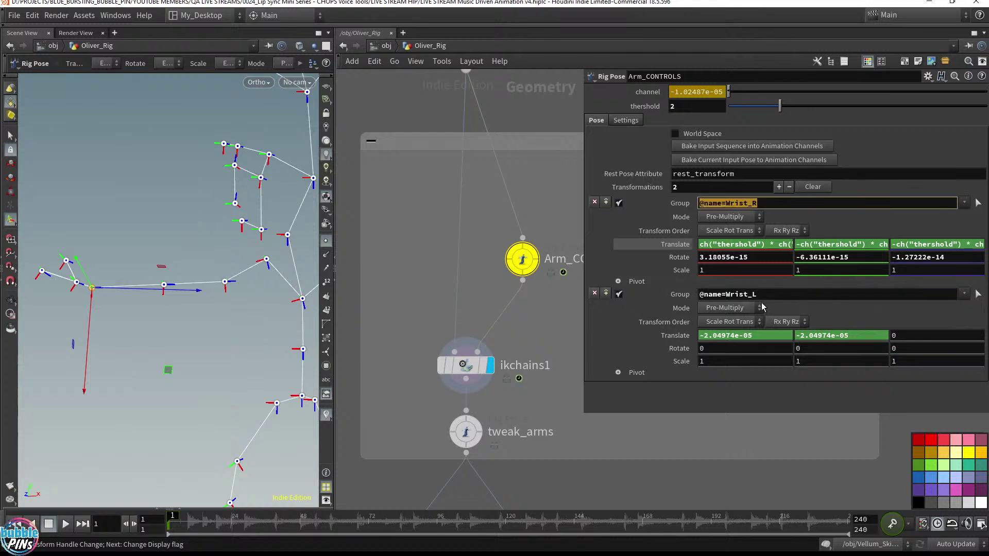
{"action": "left_click_drag", "start_coordinate": [764, 297], "coordinate": [464, 281]}
{"action": "left_click_drag", "start_coordinate": [764, 203], "coordinate": [467, 190]}
Set the thershold of Arm_CONTROLS to 20, play the animation on the full skeleton, and return to the first frame.
{"action": "left_click", "coordinate": [190, 223]}
{"action": "right_click_drag", "start_coordinate": [195, 220], "coordinate": [121, 180], "text": "alt"}
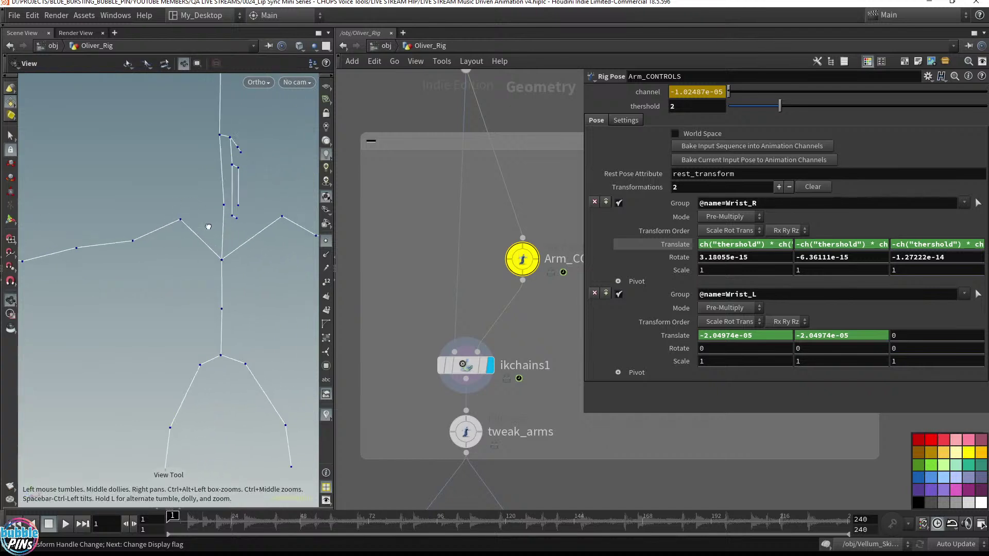
{"action": "middle_click_drag", "start_coordinate": [207, 226], "coordinate": [110, 225], "text": "alt"}
{"action": "right_click_drag", "start_coordinate": [270, 239], "coordinate": [201, 248], "text": "alt"}
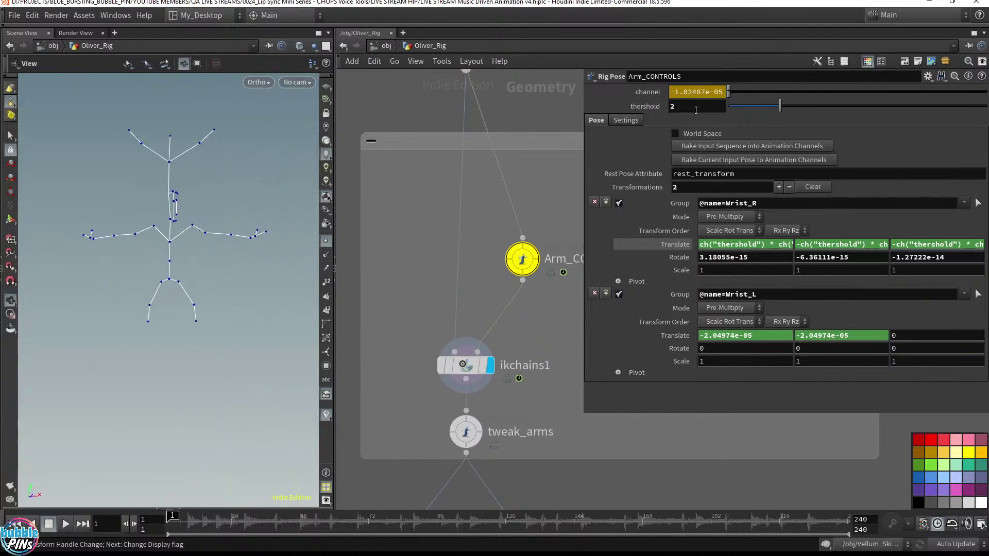
{"action": "type", "text": "0"}
{"action": "key", "text": "Return"}
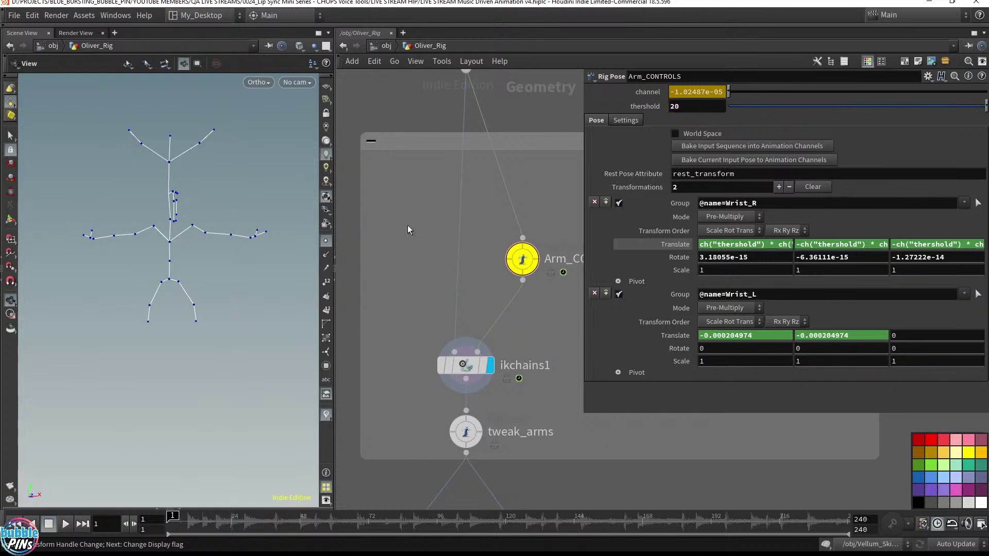
{"action": "key", "text": "Up"}
{"action": "key", "text": "ctrl+Up"}
Set the thershold of Arm_CONTROLS to 200, play the animation to check the arm motion, and rewind to the start.
{"action": "left_click", "coordinate": [694, 109]}
{"action": "type", "text": "0"}
{"action": "key", "text": "Return"}
{"action": "key", "text": "Up"}
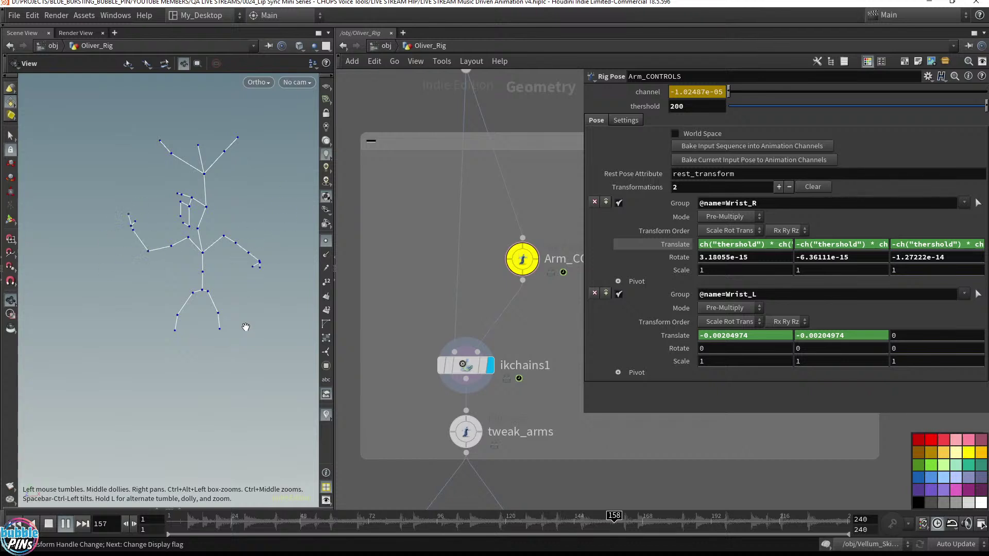
{"action": "key", "text": "ctrl+Up"}
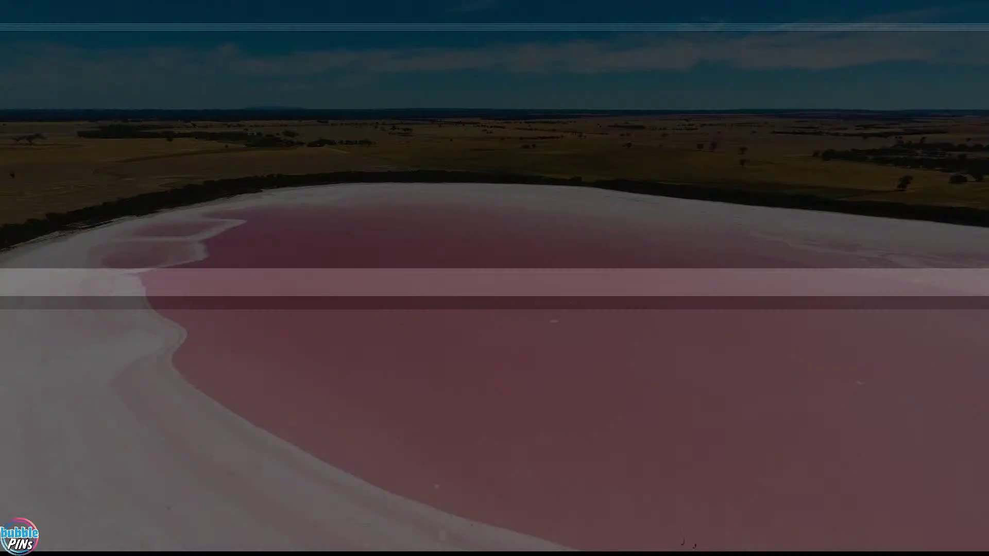
Switch to the live chat window in Firefox and read the questions about Houdini versus Maya rigging, learning time and coding background.
{"action": "key", "text": "alt+Tab"}
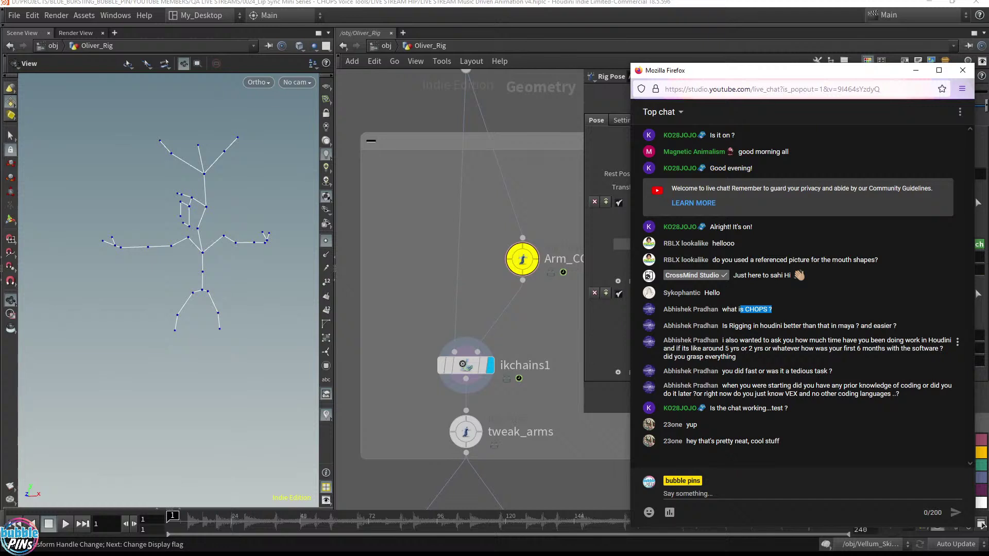
{"action": "left_click_drag", "start_coordinate": [899, 329], "coordinate": [710, 332]}
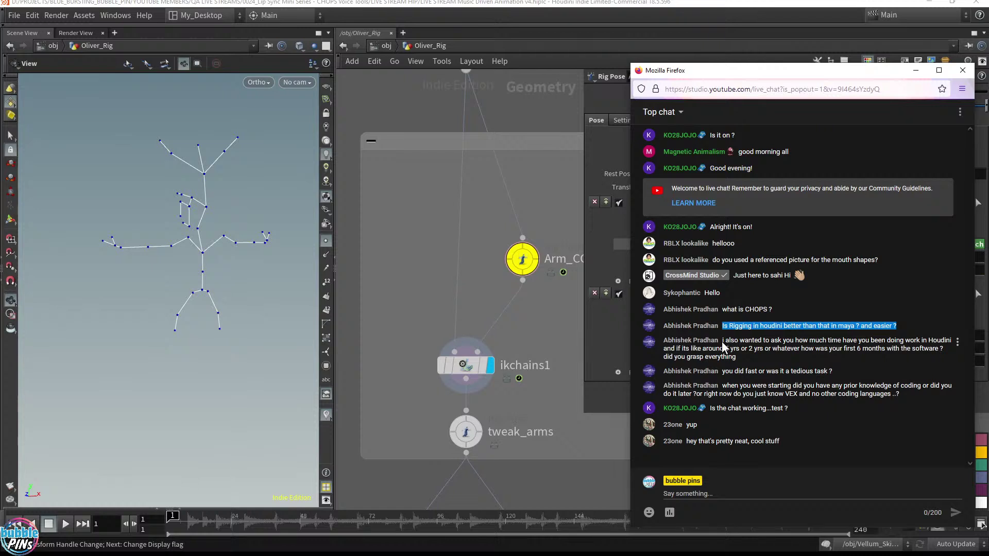
{"action": "left_click_drag", "start_coordinate": [721, 342], "coordinate": [761, 360]}
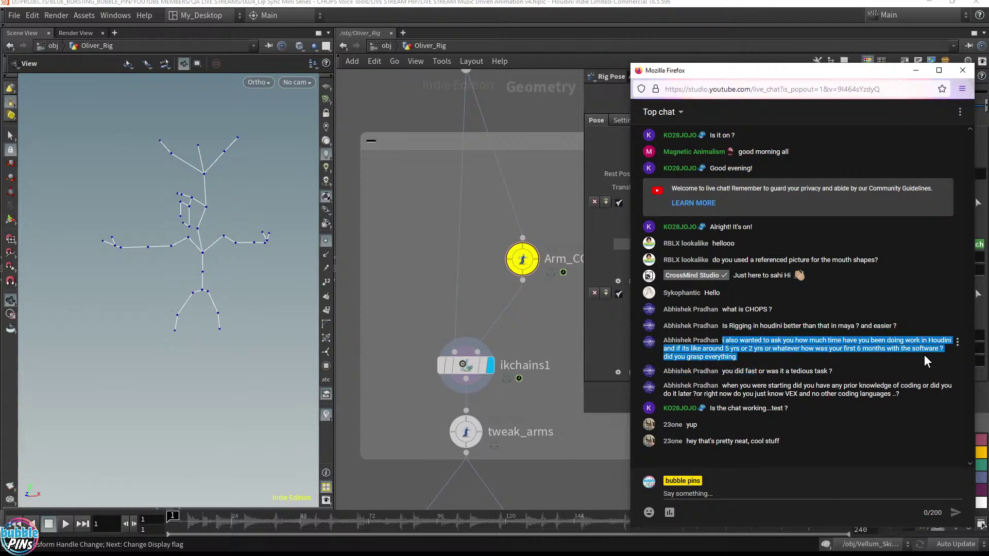
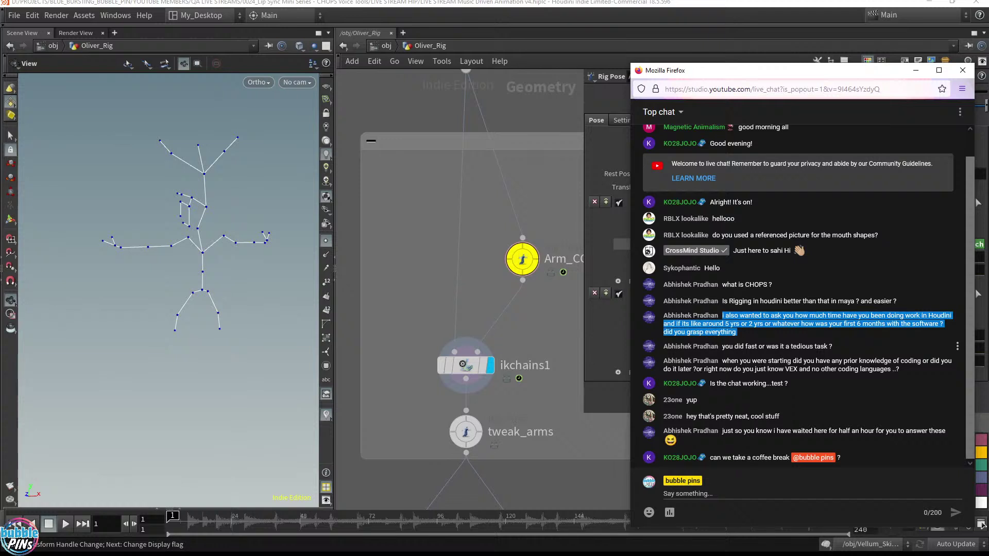
{"action": "left_click_drag", "start_coordinate": [723, 346], "coordinate": [851, 345]}
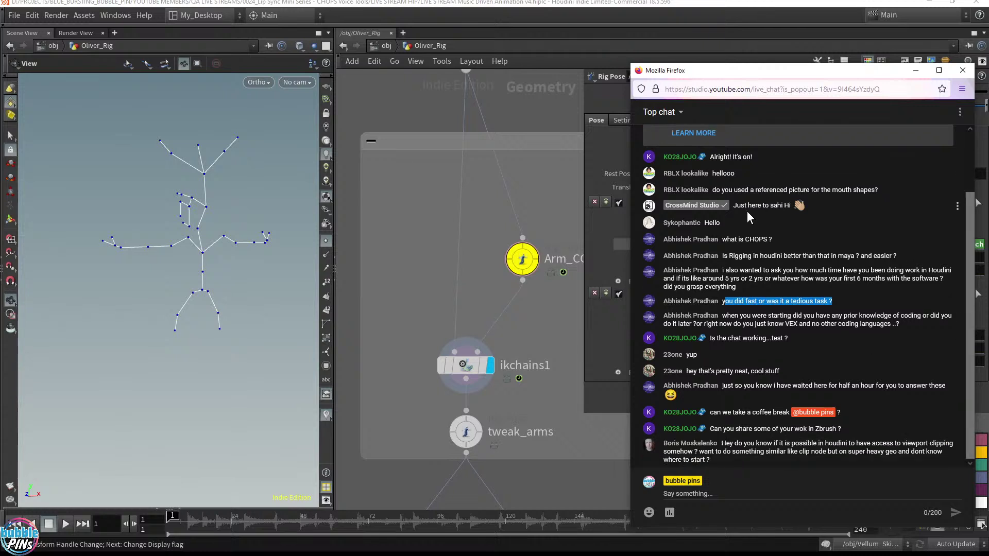
{"action": "left_click_drag", "start_coordinate": [723, 316], "coordinate": [851, 324]}
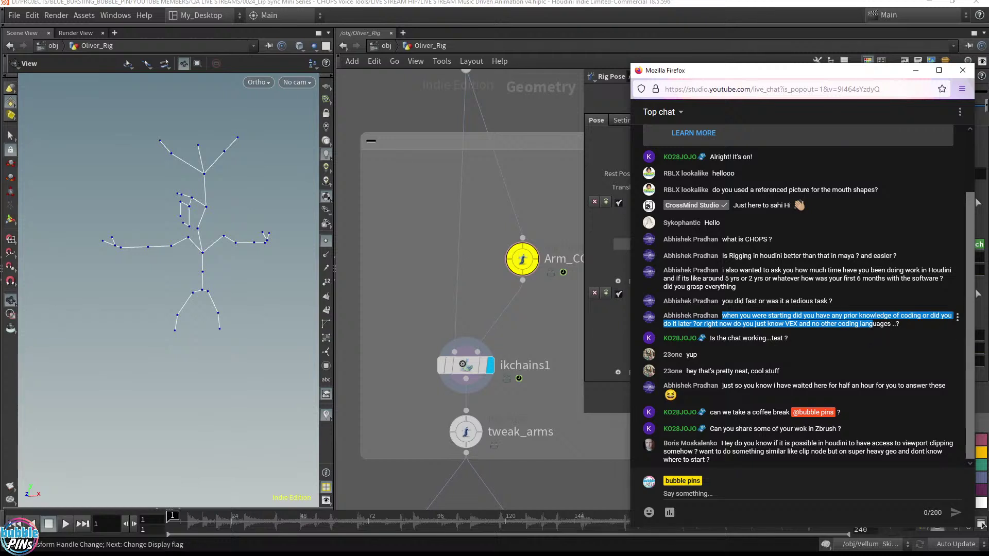
{"action": "left_click_drag", "start_coordinate": [734, 324], "coordinate": [911, 332]}
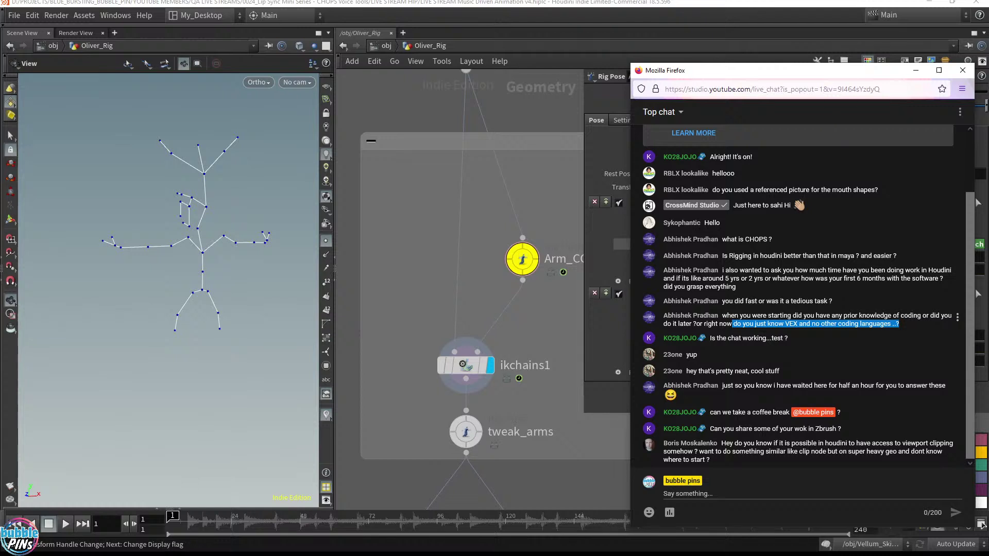
Read the remaining live chat messages down to the question about sharing ZBrush work.
{"action": "left_click_drag", "start_coordinate": [718, 338], "coordinate": [794, 340]}
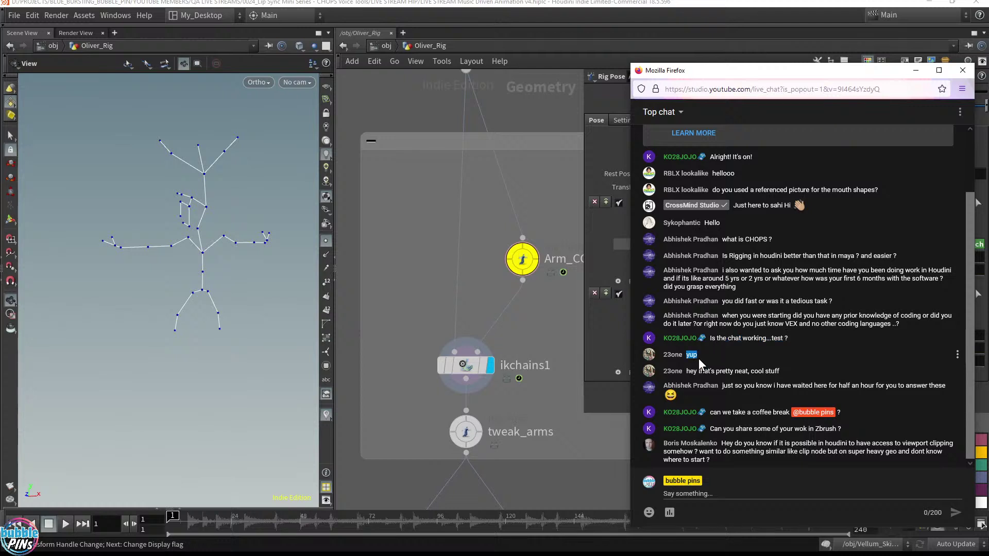
{"action": "left_click_drag", "start_coordinate": [689, 372], "coordinate": [801, 377]}
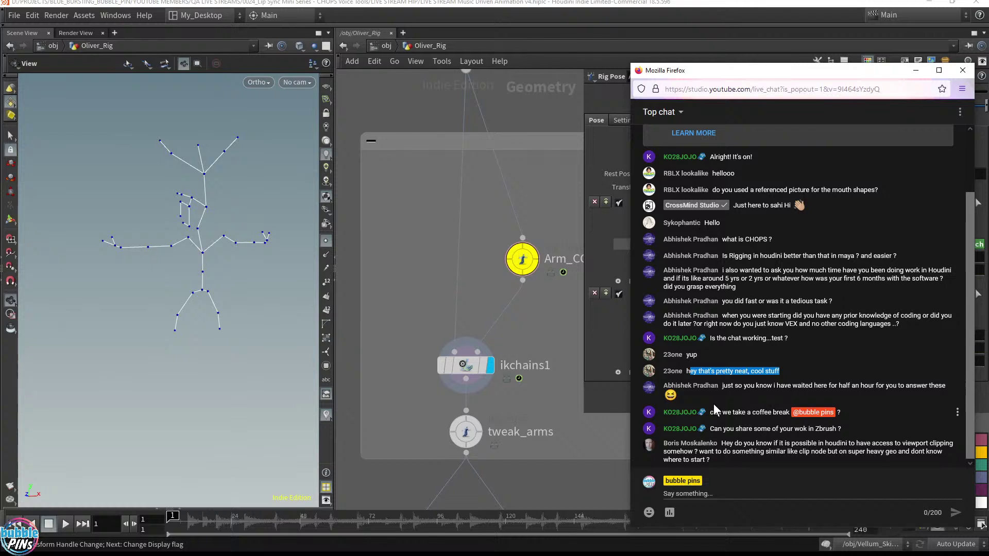
{"action": "left_click_drag", "start_coordinate": [735, 386], "coordinate": [837, 386]}
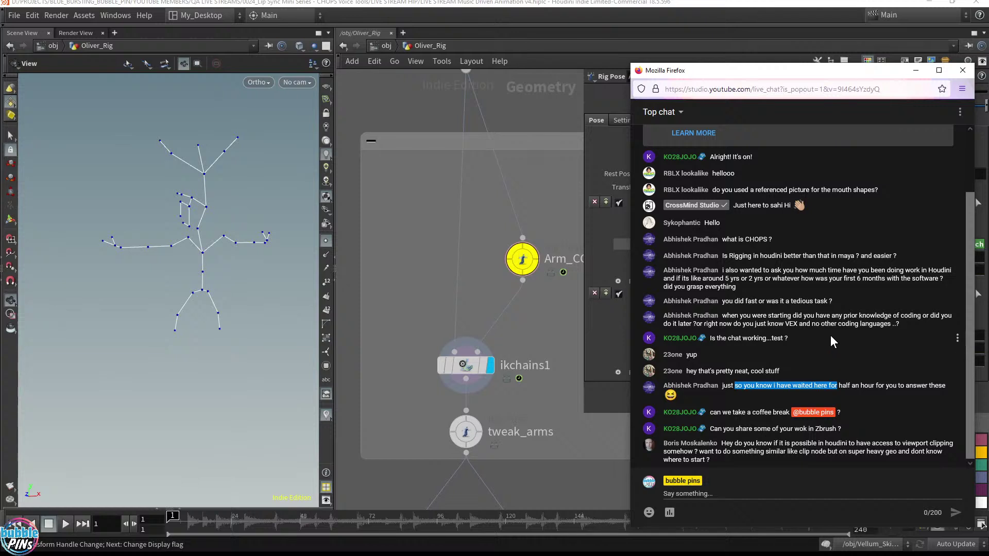
{"action": "left_click", "coordinate": [741, 396]}
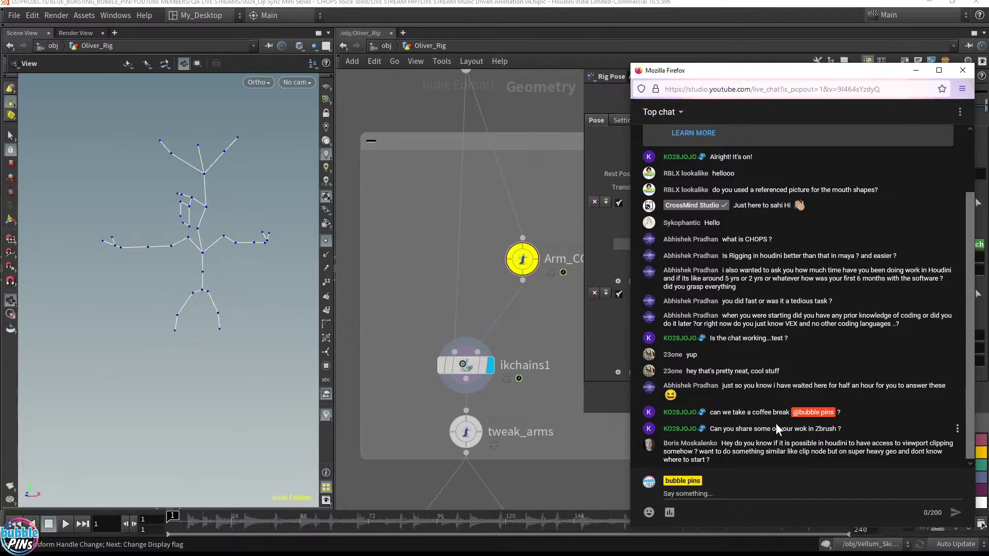
{"action": "left_click_drag", "start_coordinate": [726, 390], "coordinate": [793, 394]}
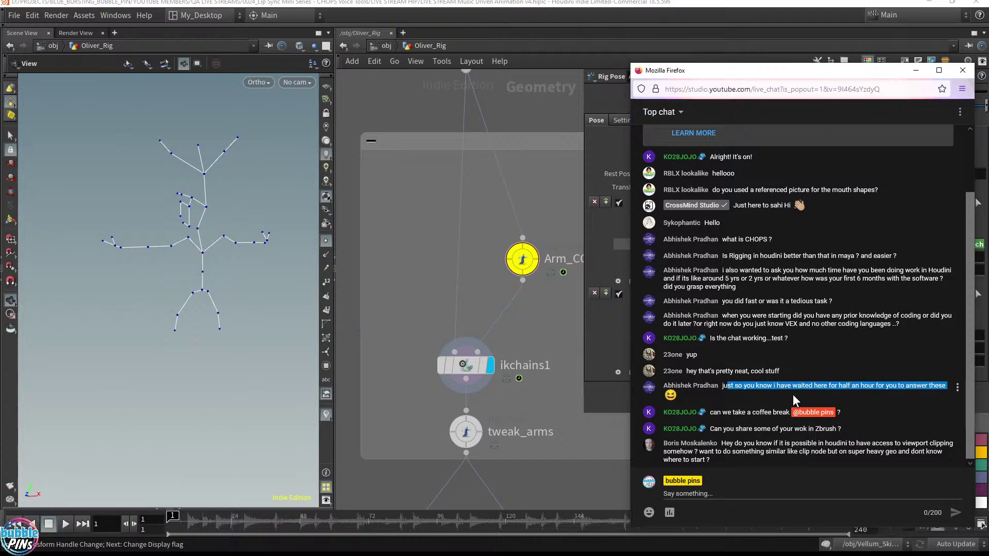
{"action": "left_click", "coordinate": [754, 394]}
{"action": "left_click_drag", "start_coordinate": [721, 387], "coordinate": [946, 386]}
{"action": "left_click_drag", "start_coordinate": [712, 413], "coordinate": [788, 413]}
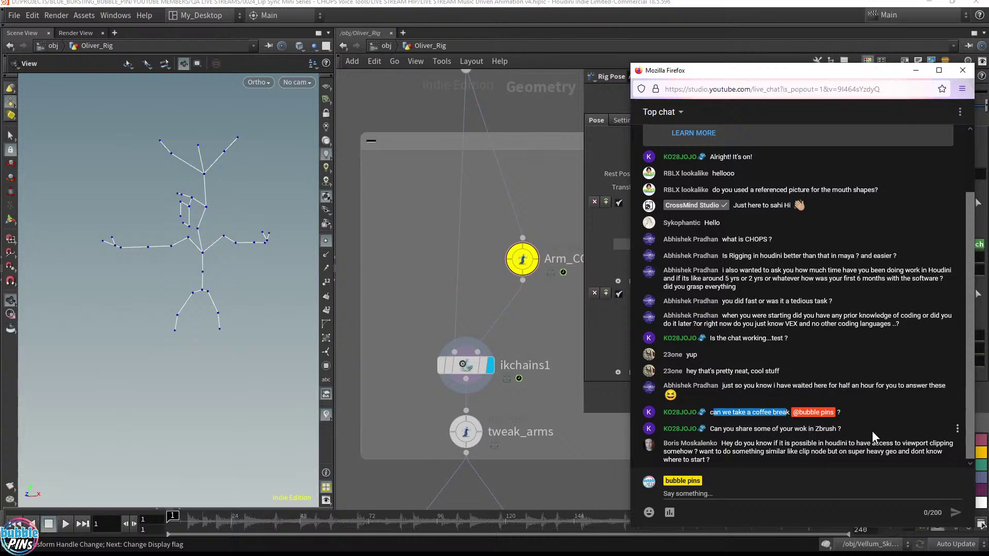
{"action": "left_click_drag", "start_coordinate": [717, 429], "coordinate": [836, 429]}
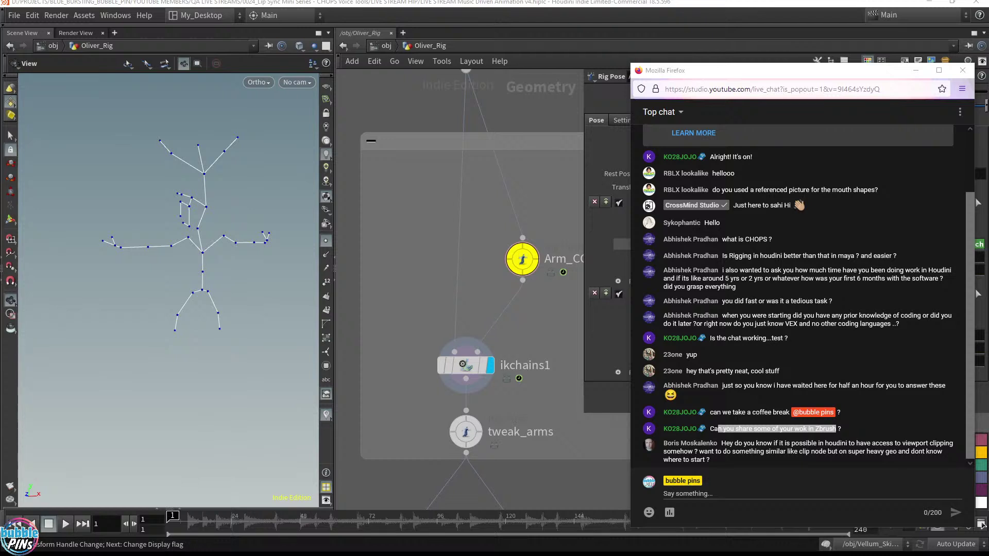
Bring up the browser window with the bubble_pins Instagram page, look through its posts, and minimize the window.
{"action": "left_click_drag", "start_coordinate": [988, 31], "coordinate": [496, 44]}
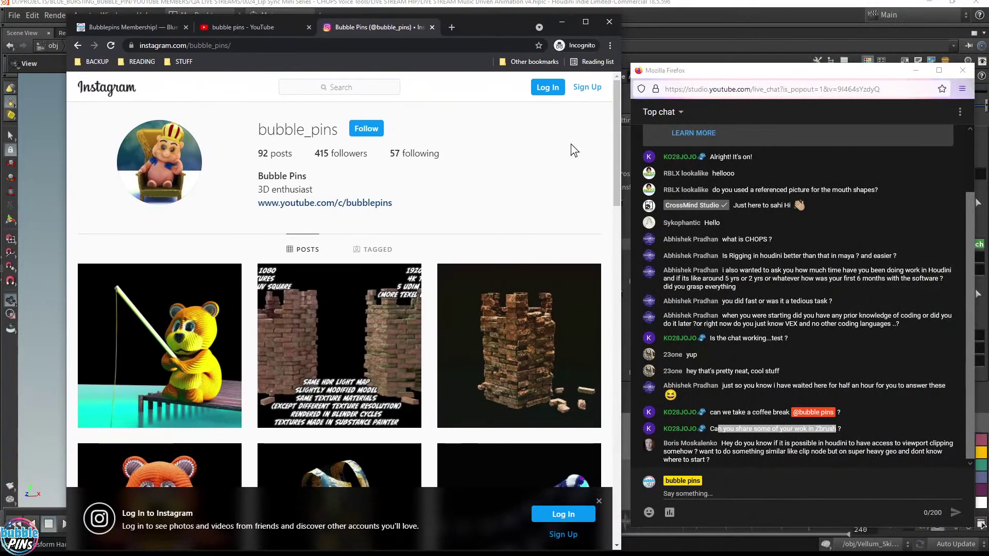
{"action": "scroll", "coordinate": [411, 325], "scroll_direction": "down", "scroll_amount": 8}
{"action": "scroll", "coordinate": [411, 326], "scroll_direction": "down", "scroll_amount": 10}
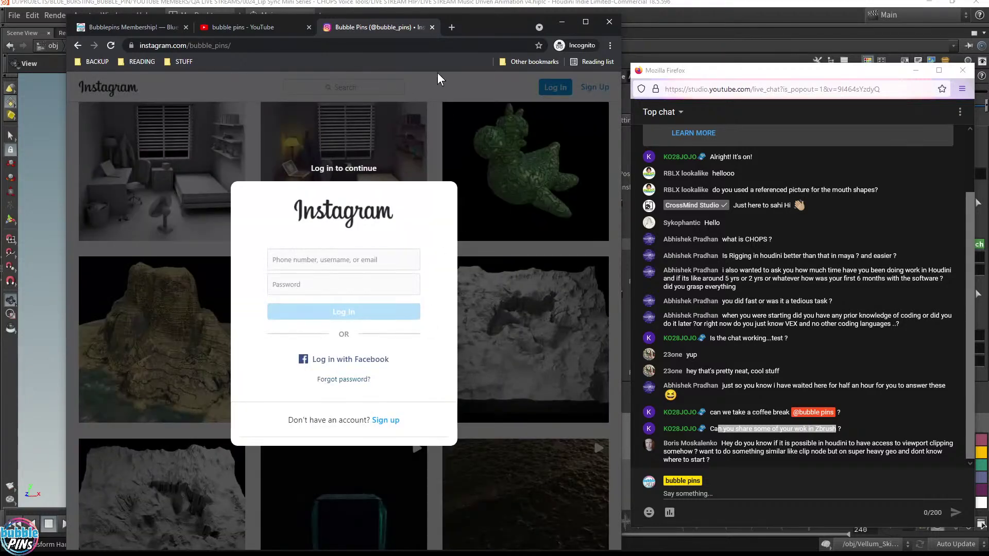
{"action": "double_click", "coordinate": [496, 422]}
{"action": "left_click", "coordinate": [562, 22]}
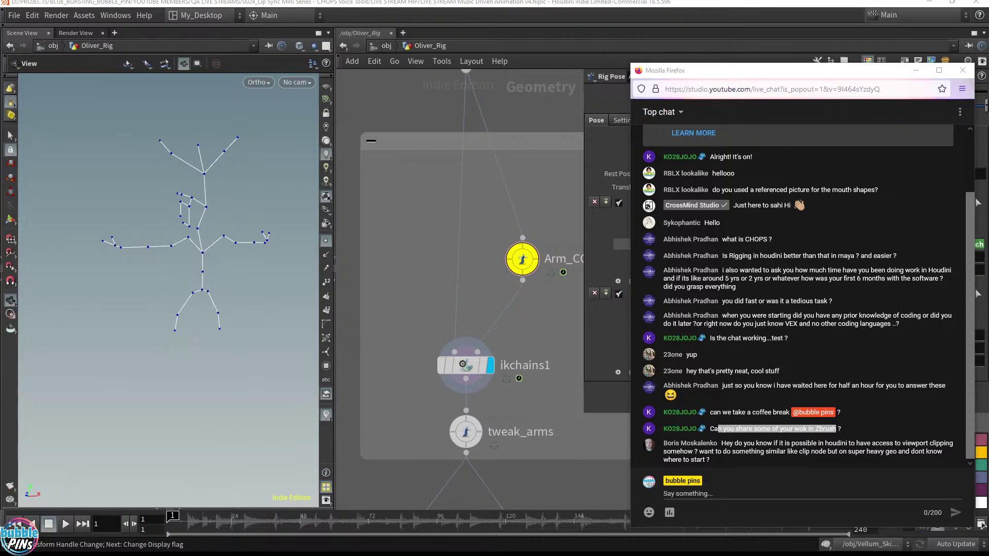
Bring the bubble_pins Instagram page back into view and look through its posts down to the oldest ones.
{"action": "left_click_drag", "start_coordinate": [988, 129], "coordinate": [581, 10]}
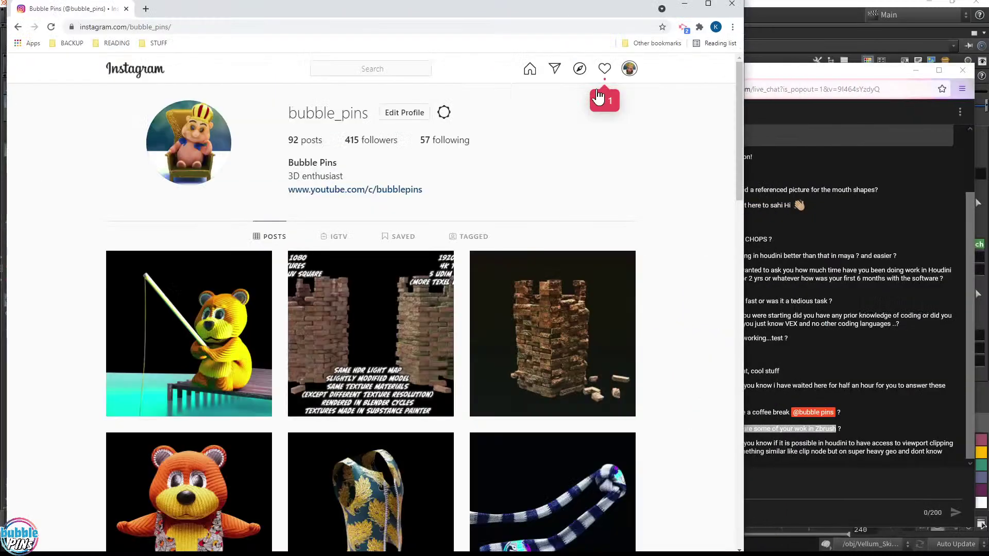
{"action": "scroll", "coordinate": [498, 215], "scroll_direction": "down", "scroll_amount": 20}
{"action": "scroll", "coordinate": [547, 236], "scroll_direction": "down", "scroll_amount": 5}
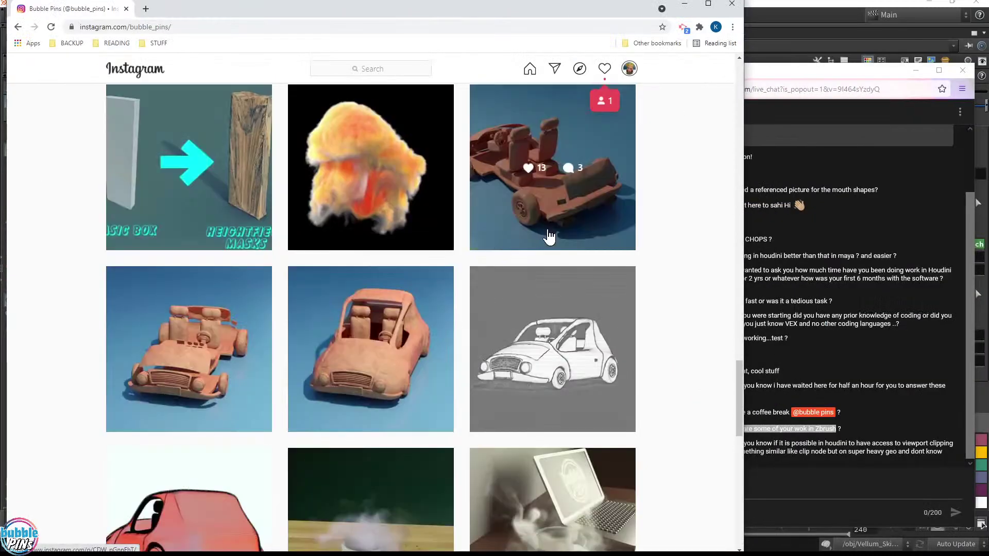
{"action": "scroll", "coordinate": [548, 237], "scroll_direction": "down", "scroll_amount": 5}
{"action": "scroll", "coordinate": [550, 243], "scroll_direction": "down", "scroll_amount": 15}
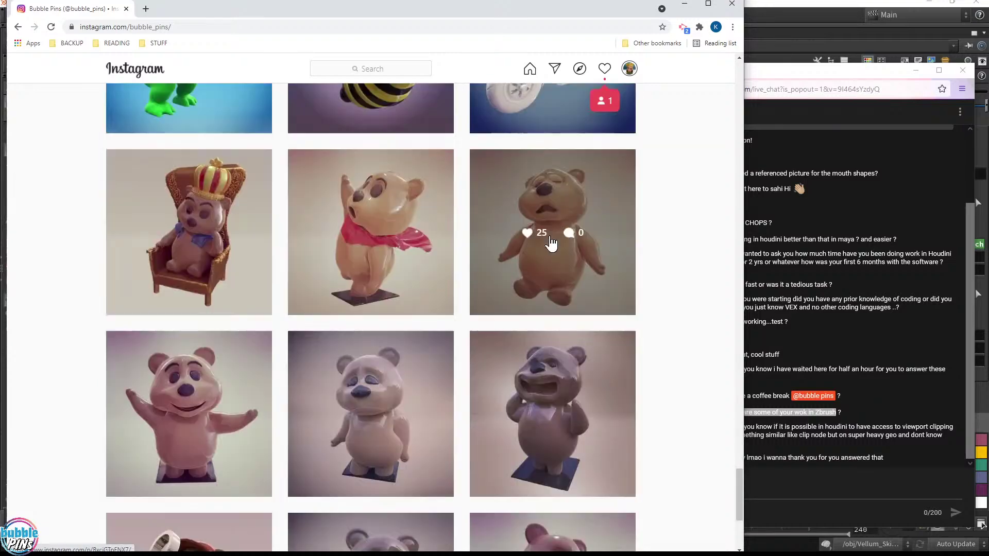
{"action": "scroll", "coordinate": [407, 284], "scroll_direction": "down", "scroll_amount": 10}
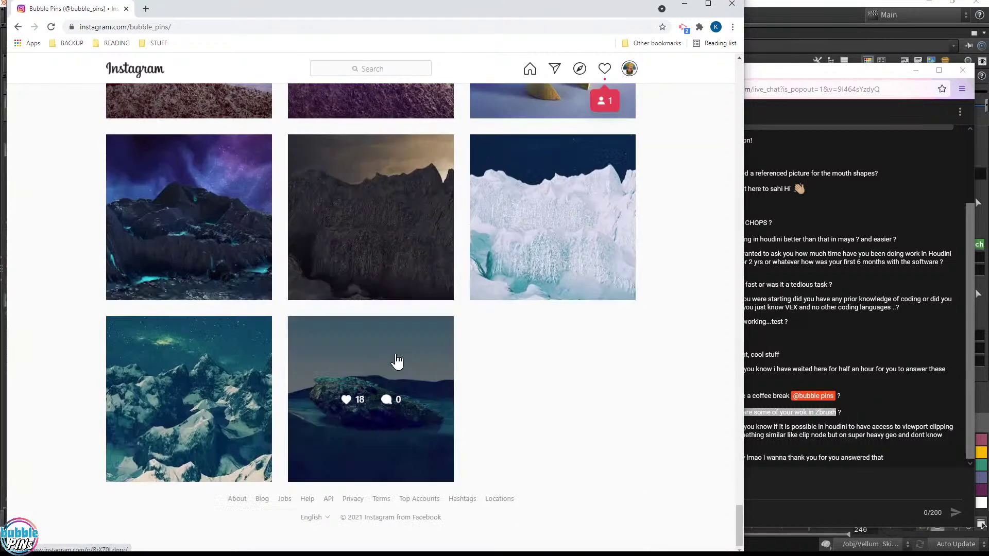
Examine the teddy bear sculpts and 3D-printed figures among the older Instagram posts.
{"action": "scroll", "coordinate": [472, 437], "scroll_direction": "up", "scroll_amount": 10}
{"action": "scroll", "coordinate": [472, 443], "scroll_direction": "up", "scroll_amount": 2}
{"action": "scroll", "coordinate": [474, 457], "scroll_direction": "down", "scroll_amount": 4}
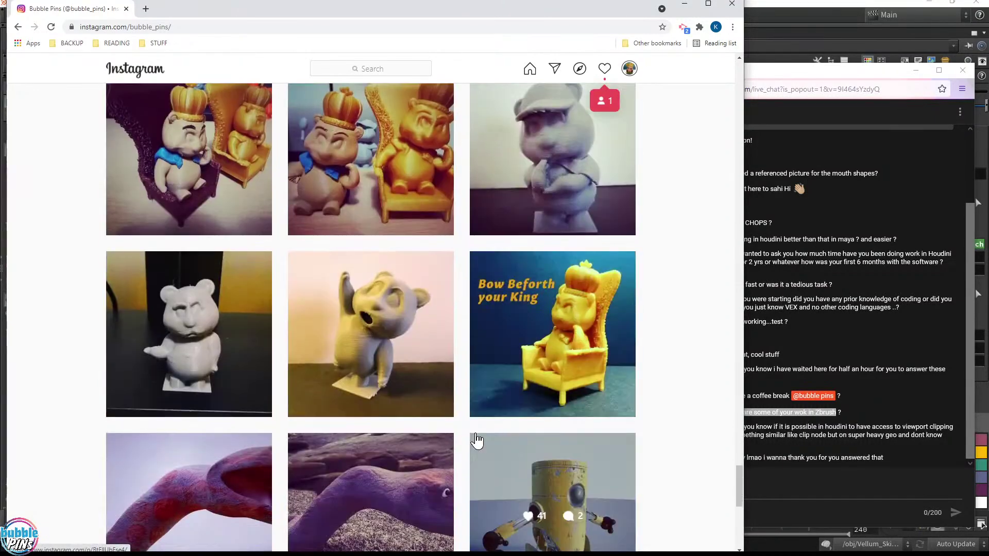
{"action": "scroll", "coordinate": [476, 460], "scroll_direction": "up", "scroll_amount": 2}
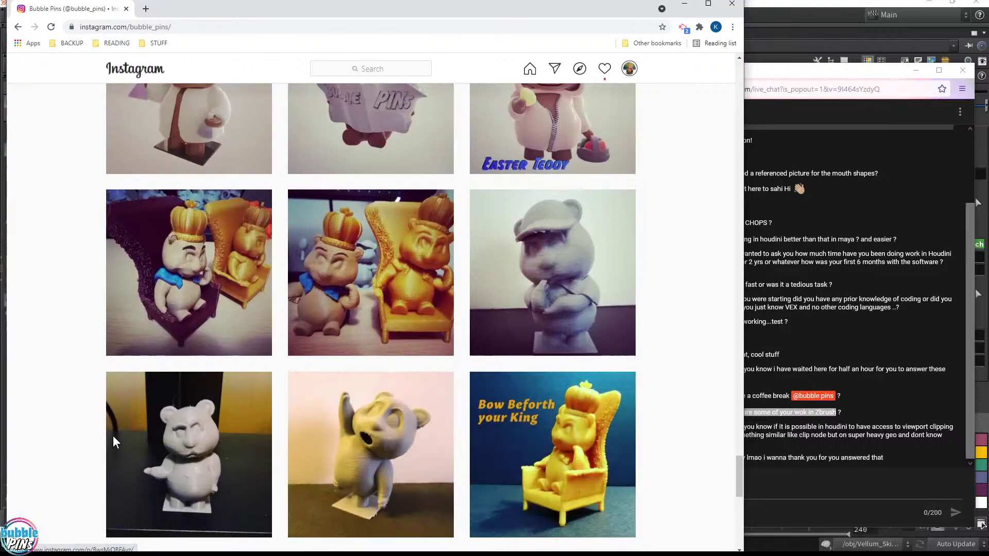
{"action": "scroll", "coordinate": [528, 452], "scroll_direction": "up", "scroll_amount": 4}
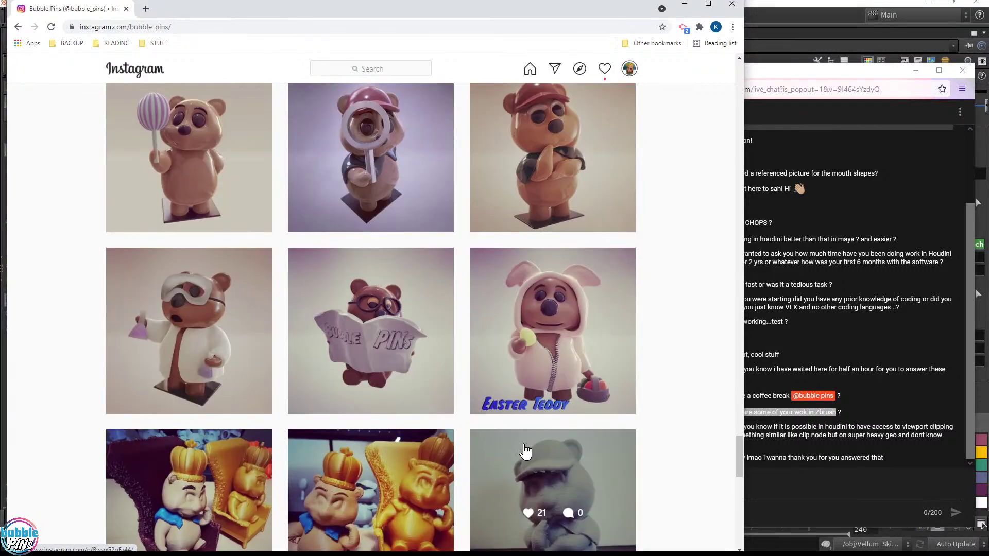
{"action": "scroll", "coordinate": [515, 438], "scroll_direction": "down", "scroll_amount": 6}
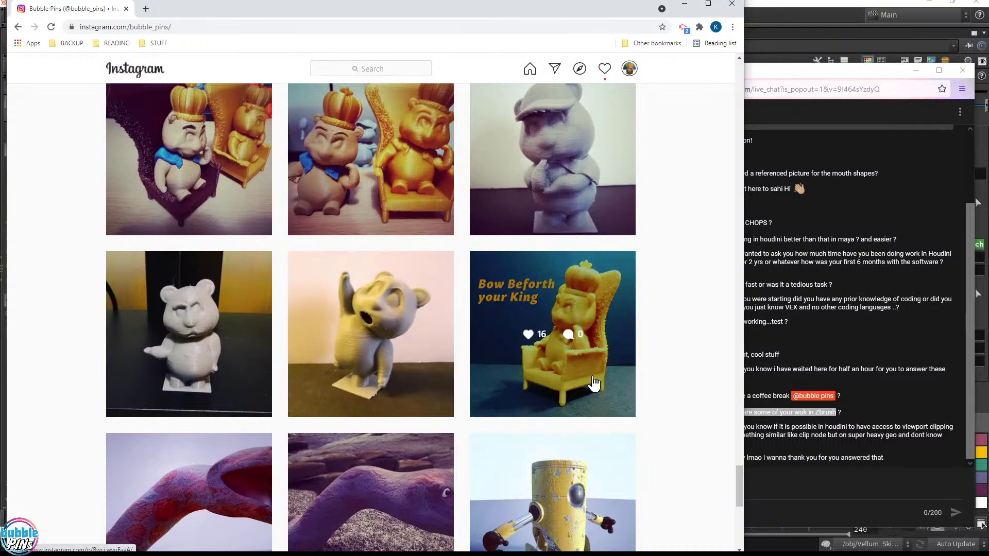
{"action": "scroll", "coordinate": [572, 381], "scroll_direction": "up", "scroll_amount": 5}
{"action": "scroll", "coordinate": [521, 292], "scroll_direction": "up", "scroll_amount": 5}
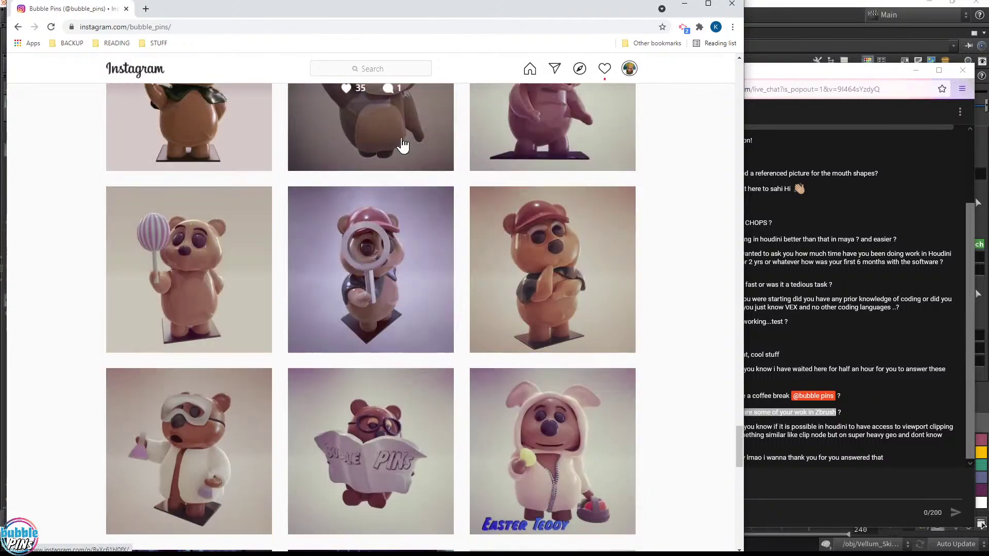
Examine the dinosaur, bee, rhino and motorcycle models in the Instagram posts, along with the renders just above them.
{"action": "scroll", "coordinate": [523, 365], "scroll_direction": "up", "scroll_amount": 15}
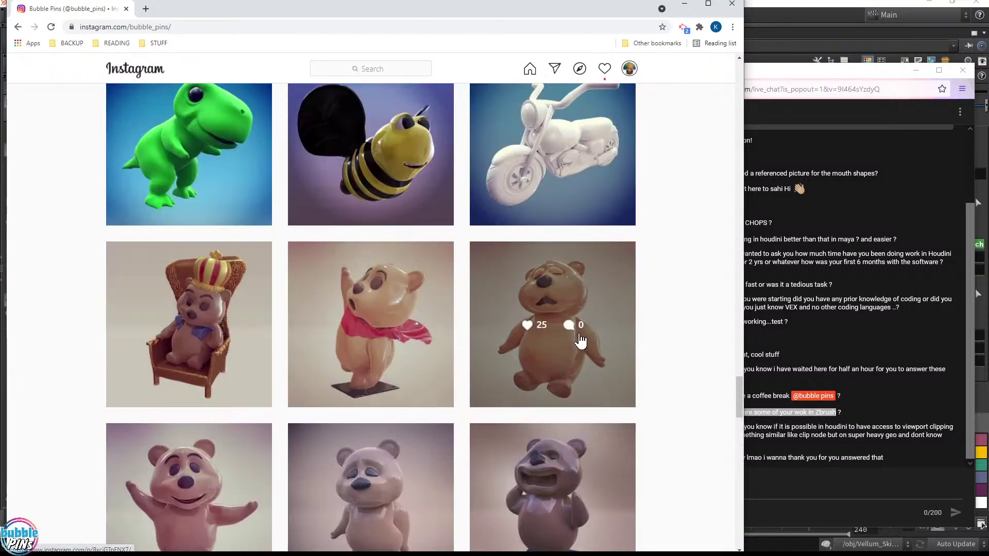
{"action": "scroll", "coordinate": [515, 337], "scroll_direction": "up", "scroll_amount": 7}
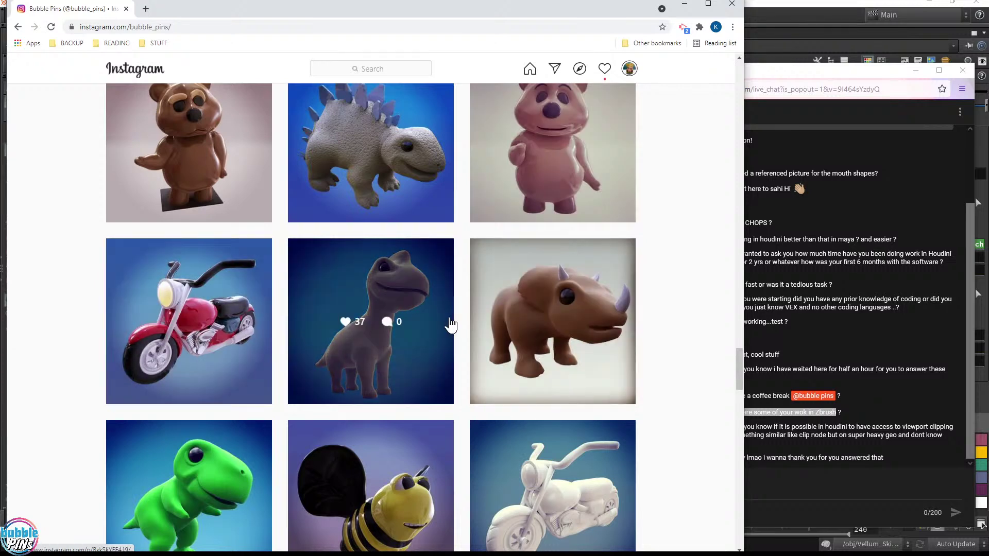
{"action": "scroll", "coordinate": [361, 330], "scroll_direction": "down", "scroll_amount": 5}
{"action": "scroll", "coordinate": [175, 269], "scroll_direction": "up", "scroll_amount": 3}
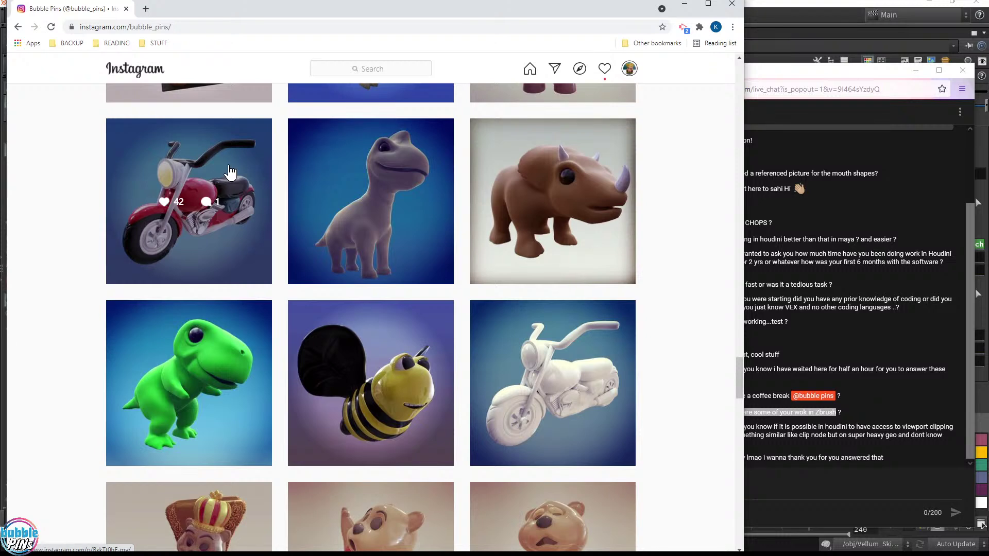
{"action": "scroll", "coordinate": [232, 180], "scroll_direction": "up", "scroll_amount": 2}
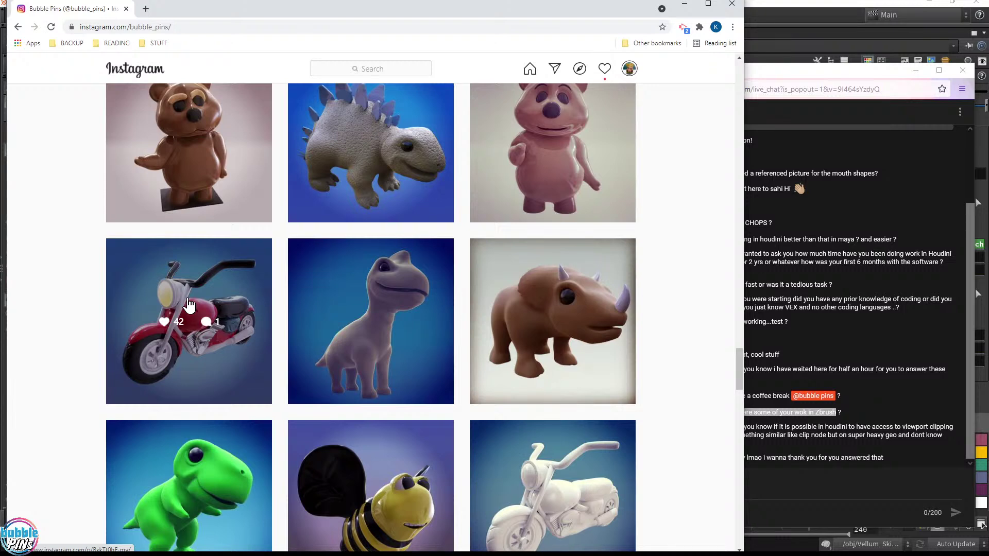
{"action": "scroll", "coordinate": [438, 271], "scroll_direction": "up", "scroll_amount": 2}
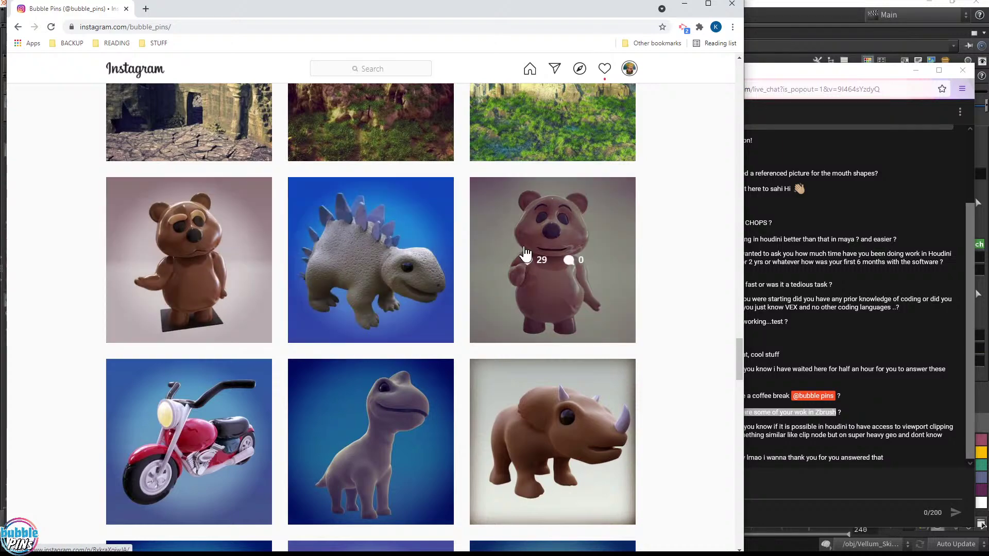
{"action": "scroll", "coordinate": [525, 265], "scroll_direction": "up", "scroll_amount": 4}
{"action": "scroll", "coordinate": [525, 265], "scroll_direction": "up", "scroll_amount": 6}
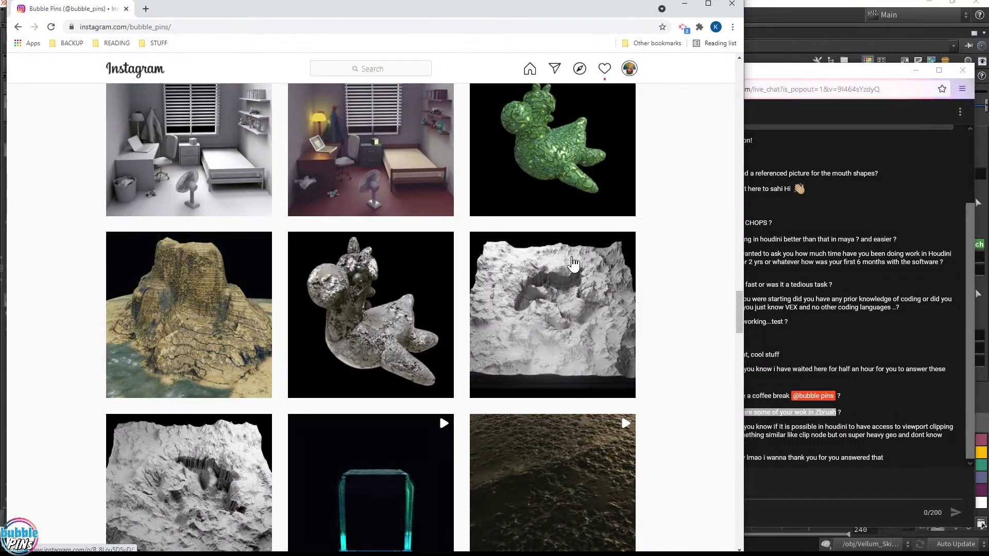
{"action": "scroll", "coordinate": [412, 444], "scroll_direction": "down", "scroll_amount": 10}
{"action": "scroll", "coordinate": [320, 336], "scroll_direction": "up", "scroll_amount": 15}
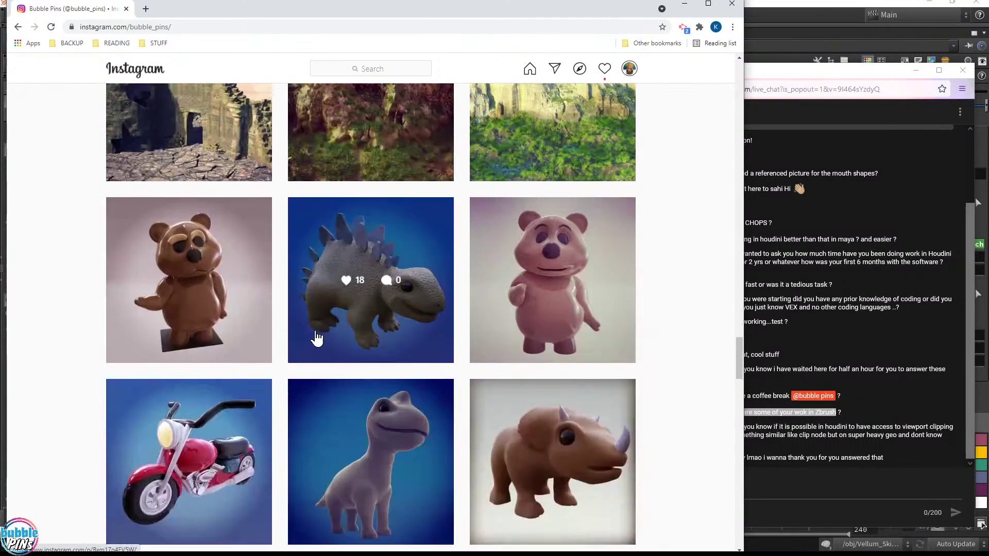
Look through the newer Instagram posts back up to the bubble_pins profile header.
{"action": "scroll", "coordinate": [422, 358], "scroll_direction": "up", "scroll_amount": 20}
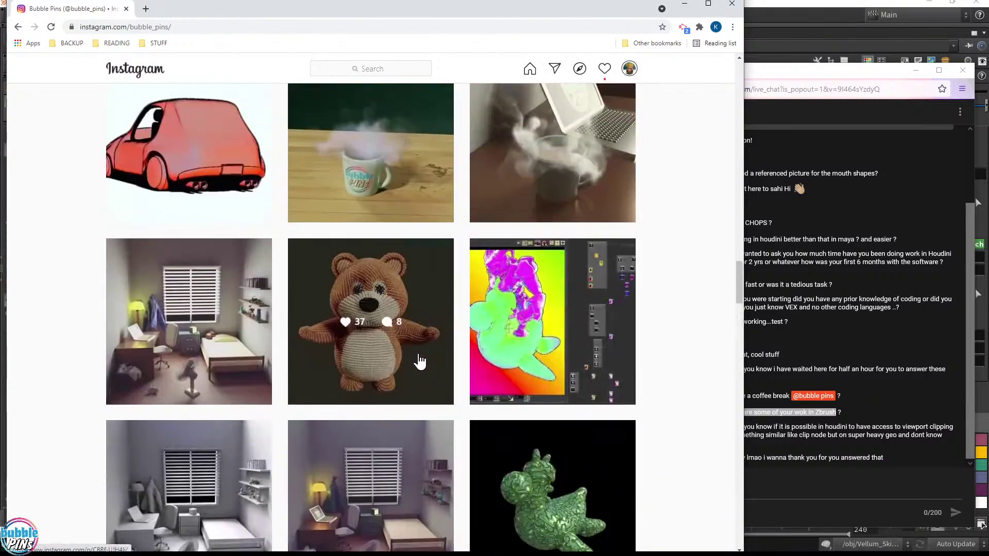
{"action": "scroll", "coordinate": [389, 294], "scroll_direction": "up", "scroll_amount": 15}
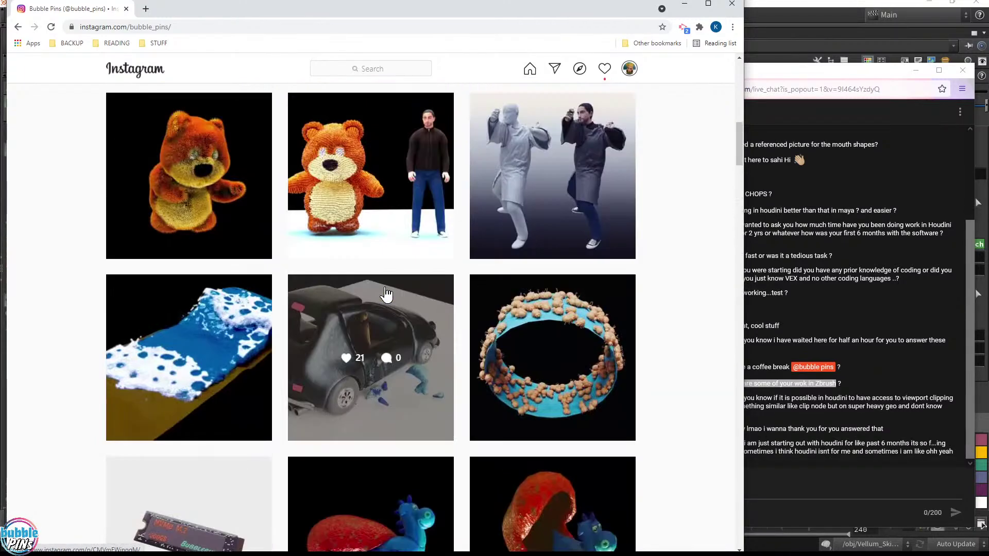
{"action": "scroll", "coordinate": [473, 281], "scroll_direction": "down", "scroll_amount": 15}
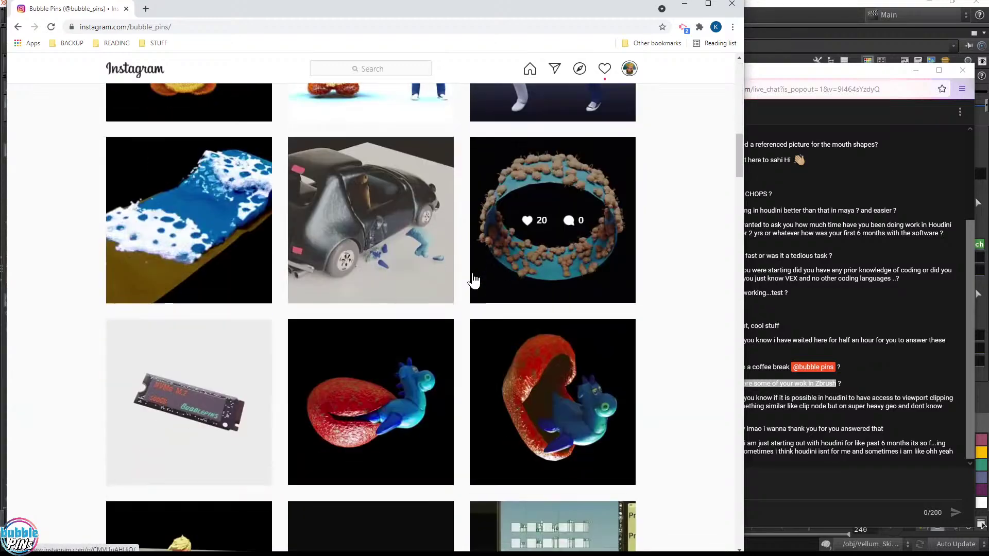
{"action": "scroll", "coordinate": [473, 281], "scroll_direction": "up", "scroll_amount": 13}
{"action": "scroll", "coordinate": [539, 287], "scroll_direction": "down", "scroll_amount": 13}
{"action": "scroll", "coordinate": [543, 290], "scroll_direction": "up", "scroll_amount": 13}
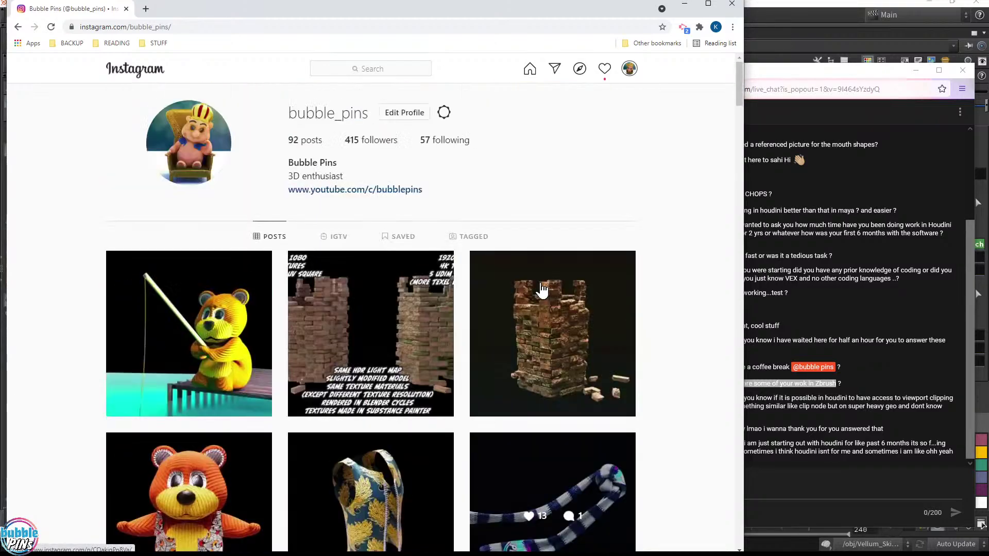
Place the Instagram browser window beside the live chat so that both can be read.
{"action": "left_click_drag", "start_coordinate": [388, 9], "coordinate": [444, 55]}
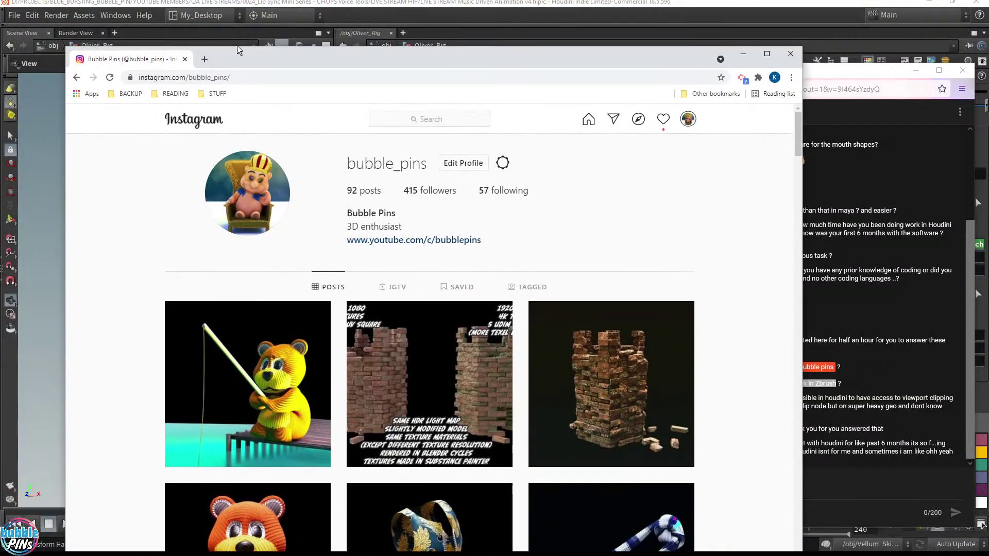
{"action": "left_click_drag", "start_coordinate": [57, 45], "coordinate": [214, 46]}
{"action": "left_click_drag", "start_coordinate": [460, 52], "coordinate": [304, 55]}
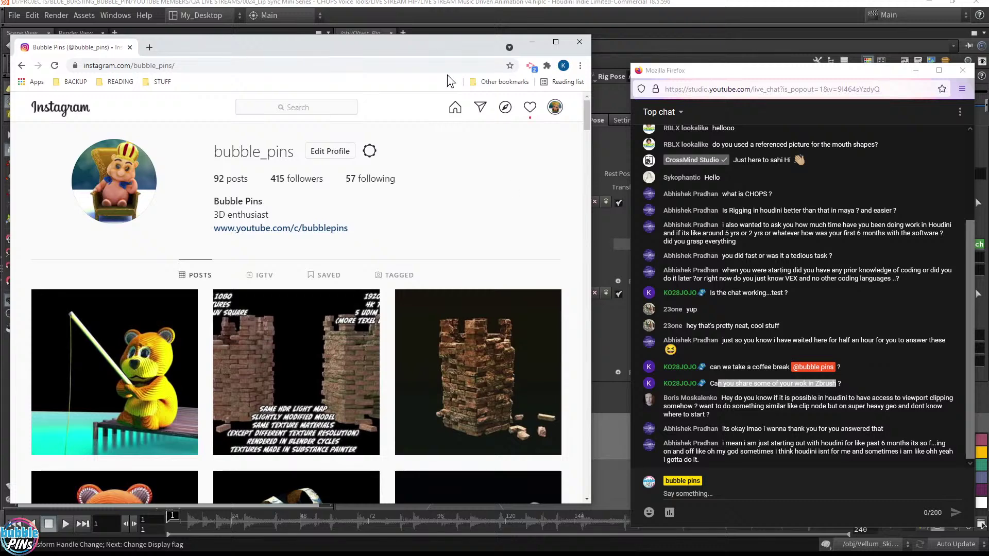
{"action": "left_click_drag", "start_coordinate": [422, 52], "coordinate": [452, 39]}
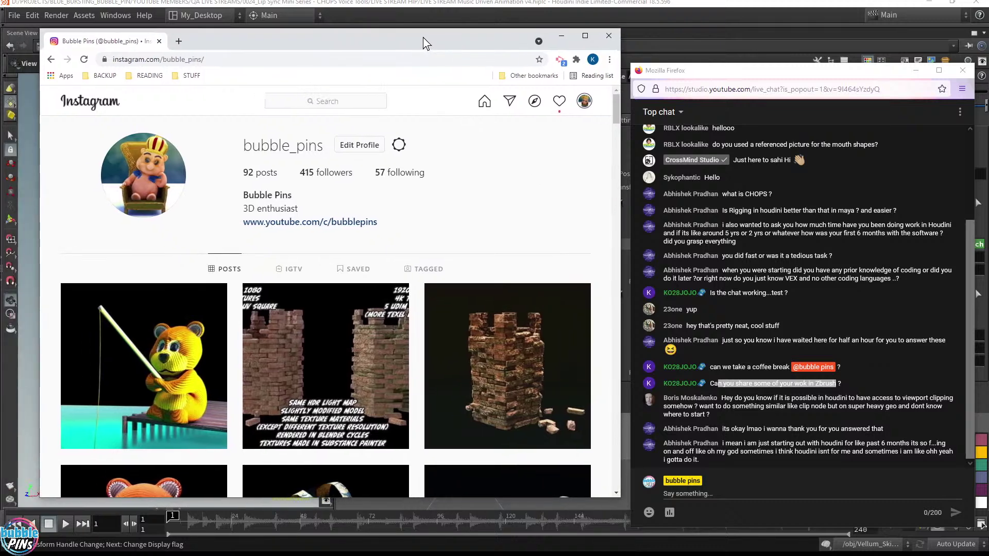
Highlight the live chat question about viewport clipping in Houdini and move the Instagram window off the screen.
{"action": "left_click", "coordinate": [718, 70]}
{"action": "left_click", "coordinate": [725, 410]}
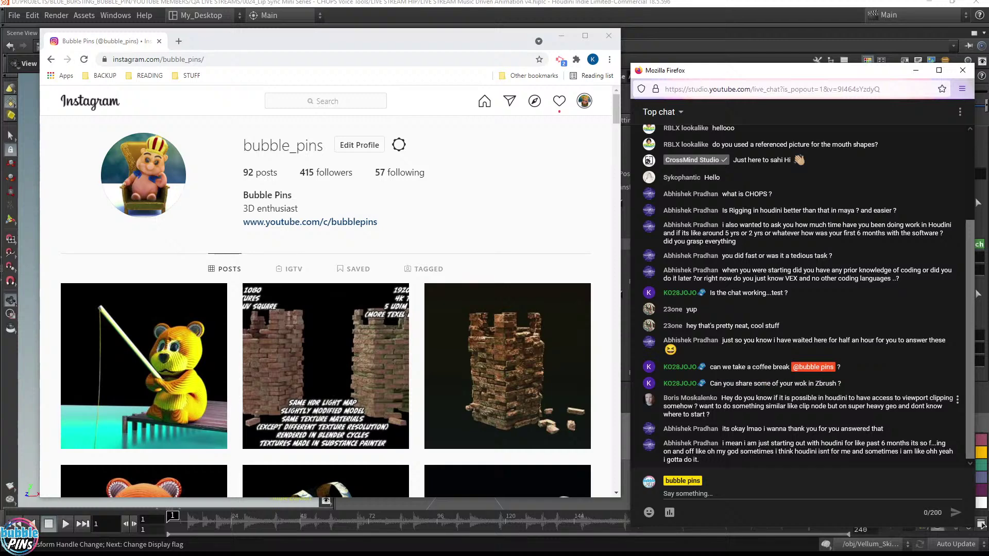
{"action": "left_click_drag", "start_coordinate": [726, 397], "coordinate": [809, 419]}
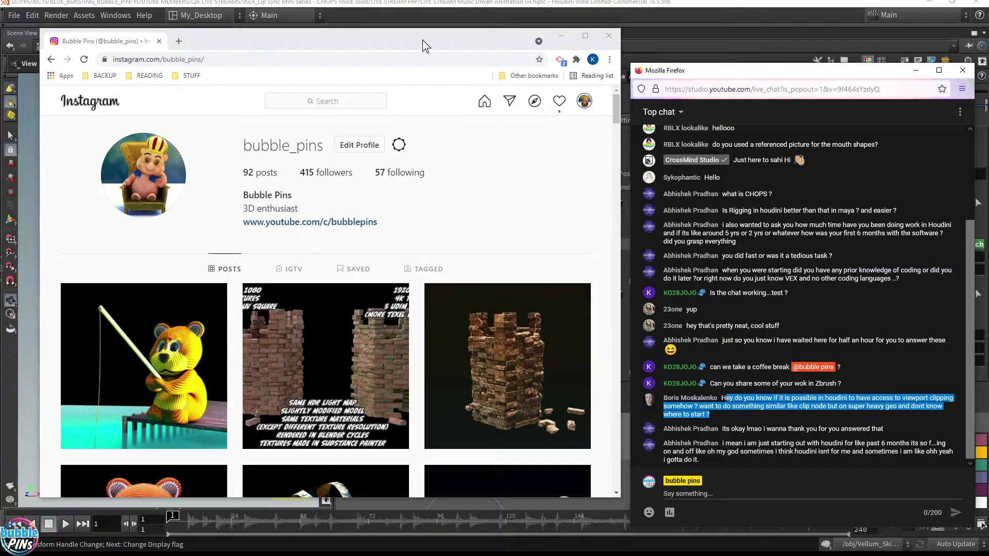
{"action": "left_click_drag", "start_coordinate": [422, 40], "coordinate": [0, 41]}
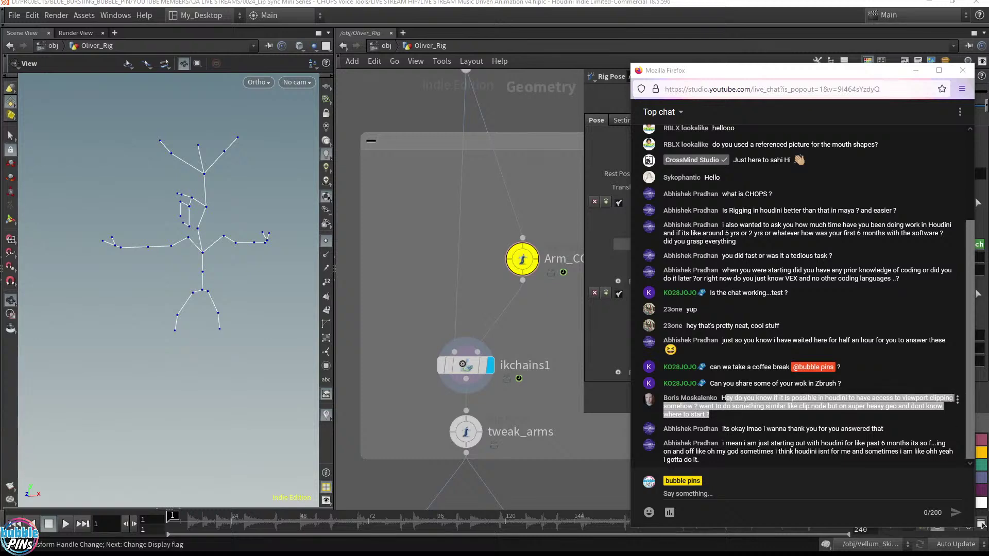
Switch to Houdini and turn on Display Ortho Grid in the viewport's display options.
{"action": "left_click", "coordinate": [372, 4]}
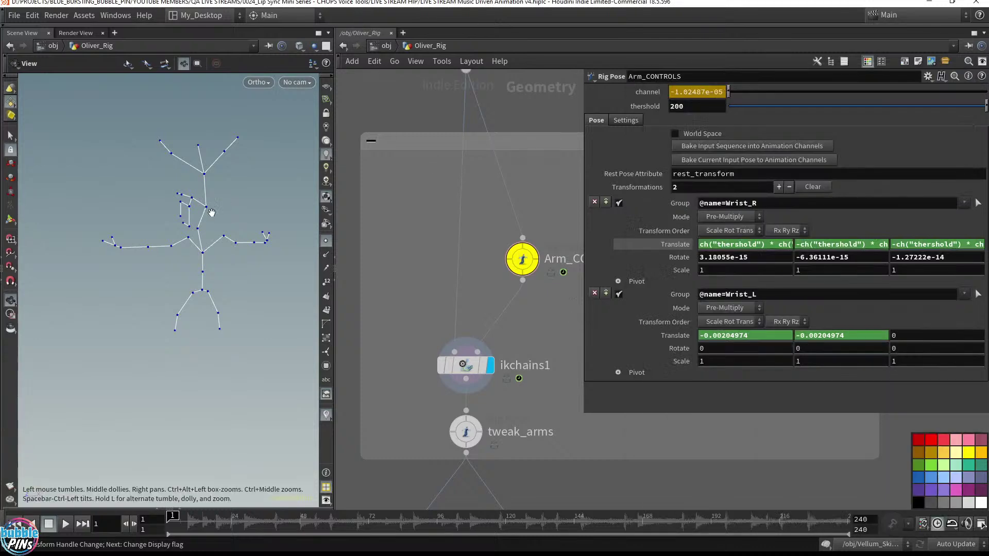
{"action": "scroll", "coordinate": [112, 230], "scroll_direction": "down", "scroll_amount": 5}
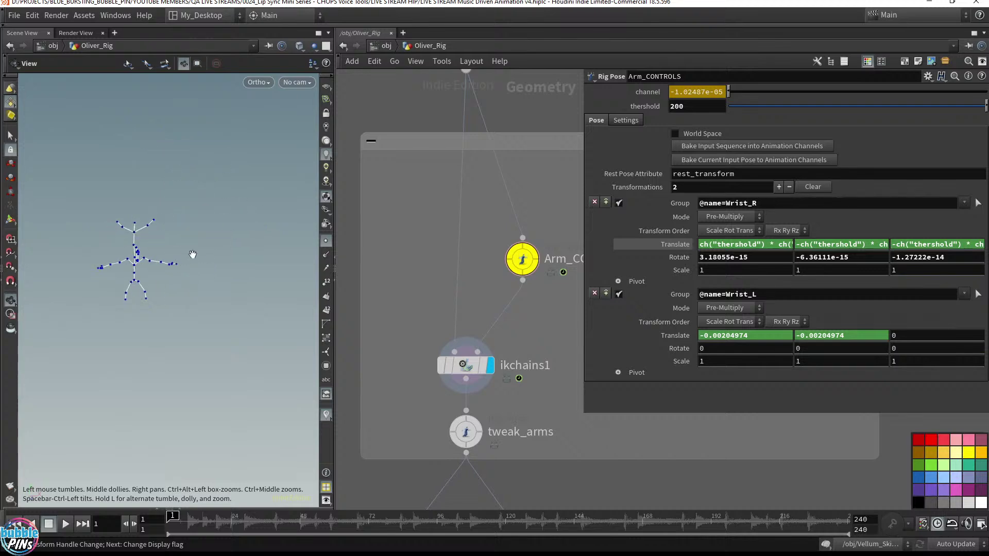
{"action": "key", "text": "d"}
{"action": "left_click", "coordinate": [289, 150]}
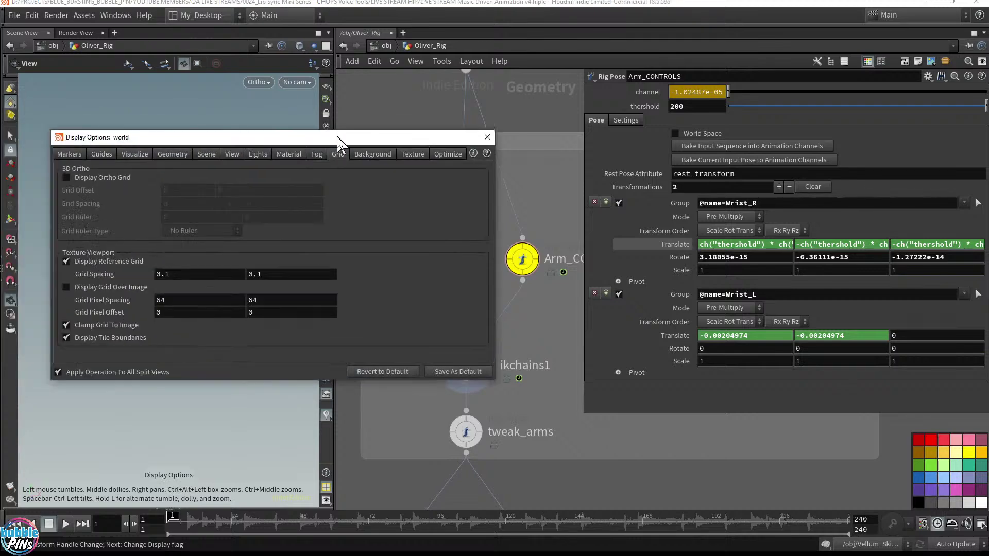
{"action": "left_click_drag", "start_coordinate": [337, 137], "coordinate": [592, 171]}
{"action": "left_click_drag", "start_coordinate": [357, 170], "coordinate": [511, 170]}
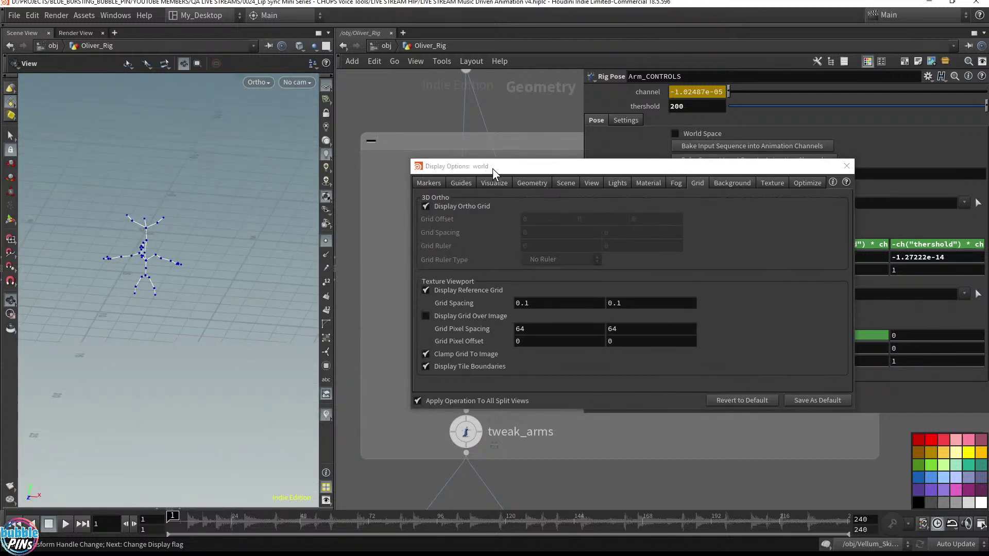
{"action": "left_click", "coordinate": [846, 165]}
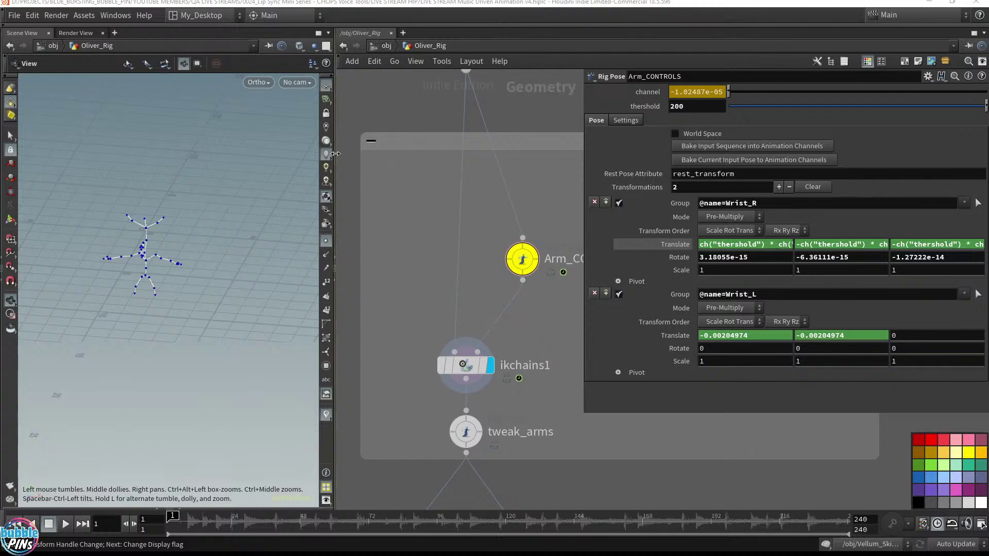
Widen the viewport pane and find the clipping settings, with the Homing Auto Adjusts choices, in the viewport's display options.
{"action": "left_click_drag", "start_coordinate": [333, 156], "coordinate": [452, 170]}
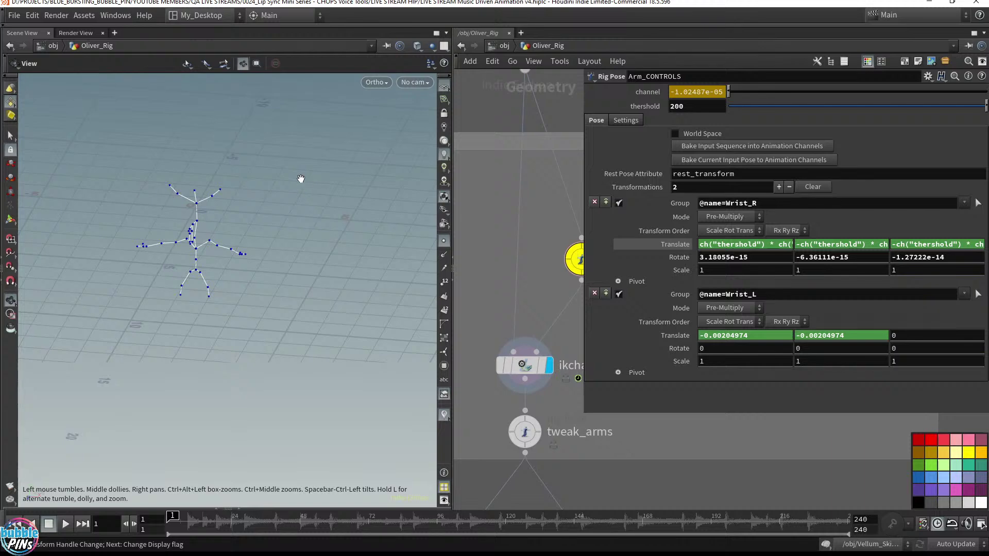
{"action": "left_click_drag", "start_coordinate": [281, 195], "coordinate": [238, 218]}
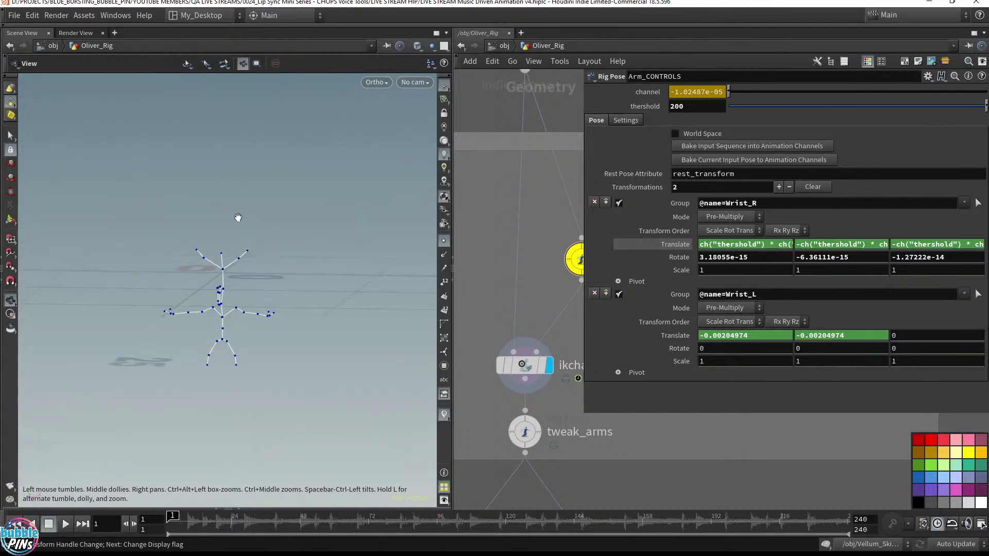
{"action": "key", "text": "d"}
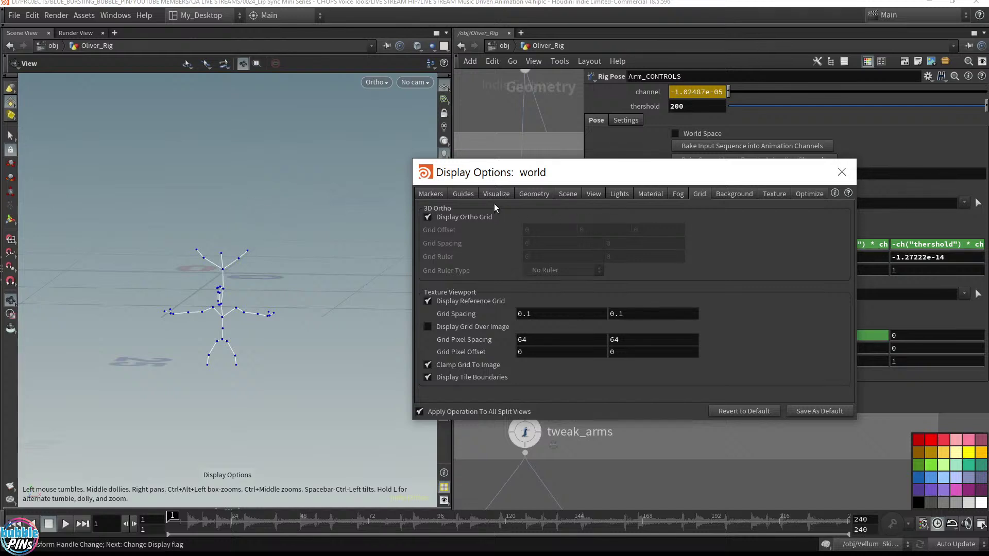
{"action": "left_click", "coordinate": [432, 193]}
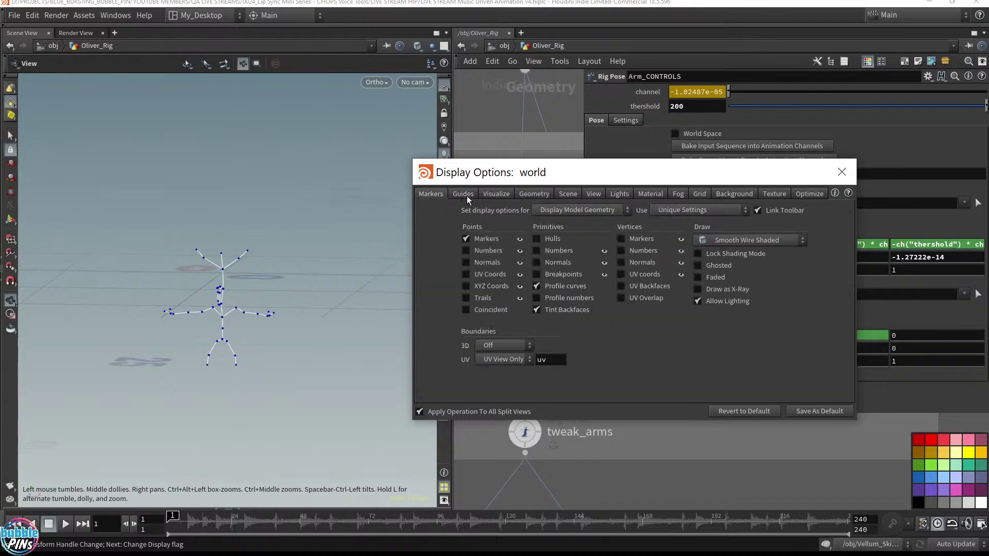
{"action": "left_click", "coordinate": [465, 194]}
{"action": "left_click", "coordinate": [499, 194]}
{"action": "left_click", "coordinate": [548, 193]}
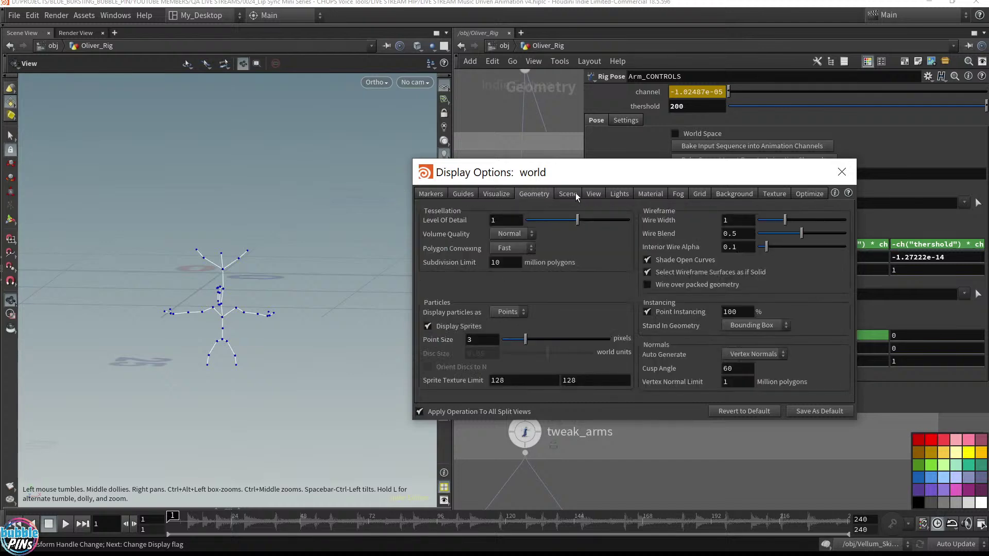
{"action": "left_click", "coordinate": [571, 196]}
{"action": "left_click", "coordinate": [591, 194]}
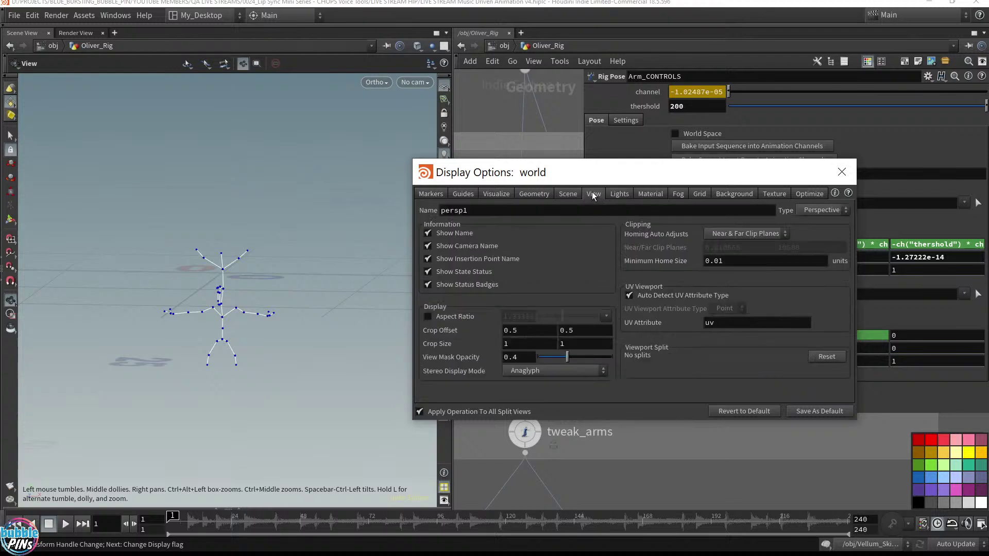
{"action": "left_click", "coordinate": [728, 236]}
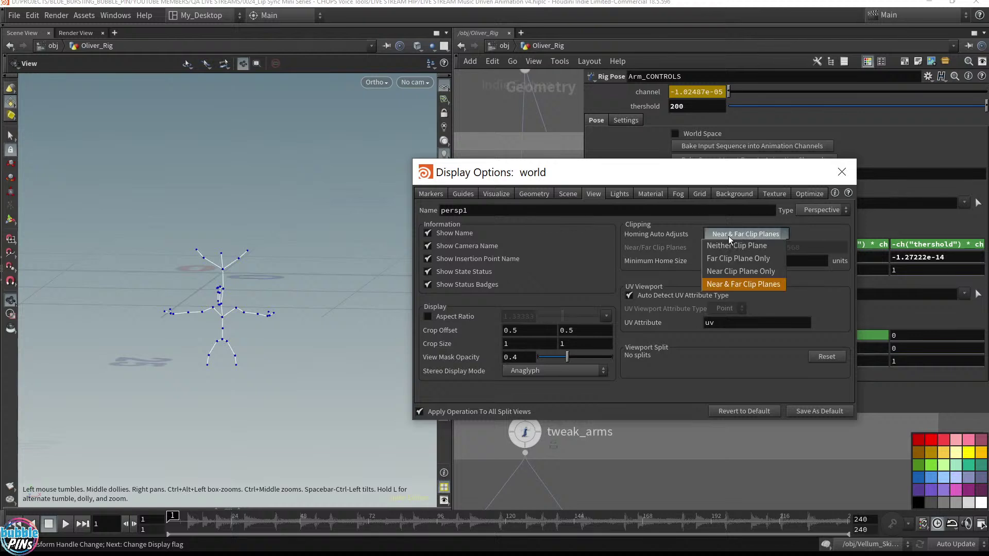
Examine the rig and grid from farther away with Homing Auto Adjusts kept at Near & Far Clip Planes.
{"action": "left_click", "coordinate": [221, 347]}
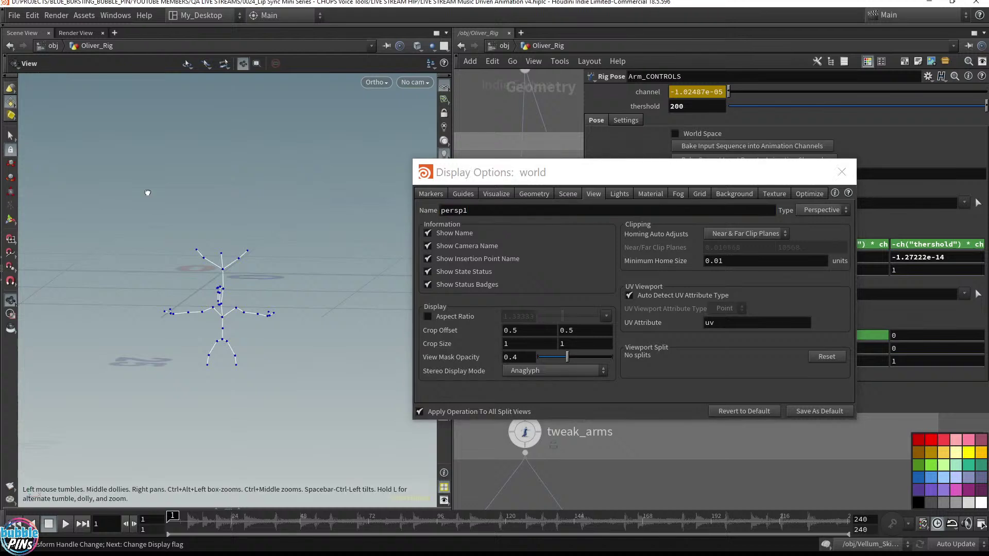
{"action": "left_click_drag", "start_coordinate": [259, 199], "coordinate": [254, 199]}
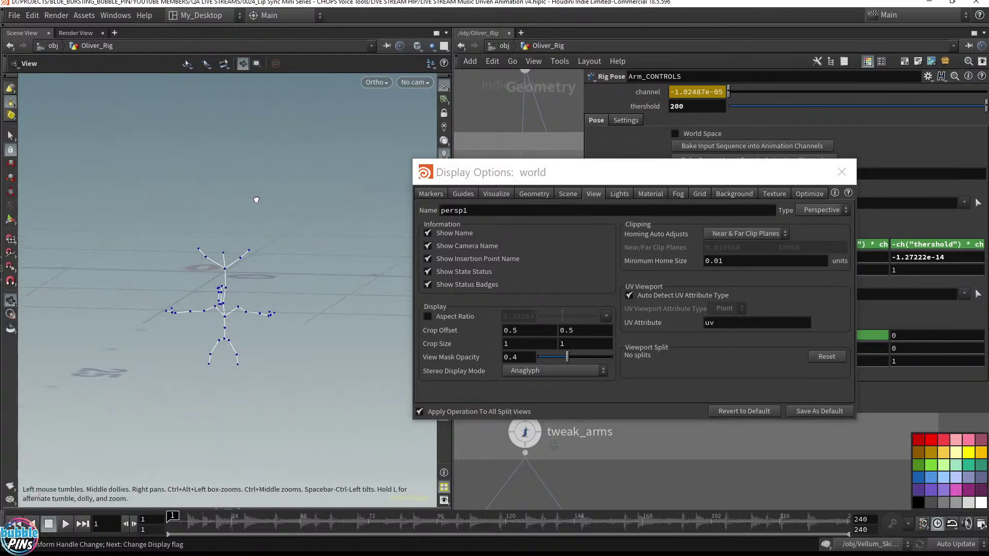
{"action": "middle_click_drag", "start_coordinate": [319, 216], "coordinate": [215, 236]}
{"action": "right_click_drag", "start_coordinate": [293, 234], "coordinate": [246, 248]}
{"action": "left_click_drag", "start_coordinate": [246, 247], "coordinate": [246, 234]}
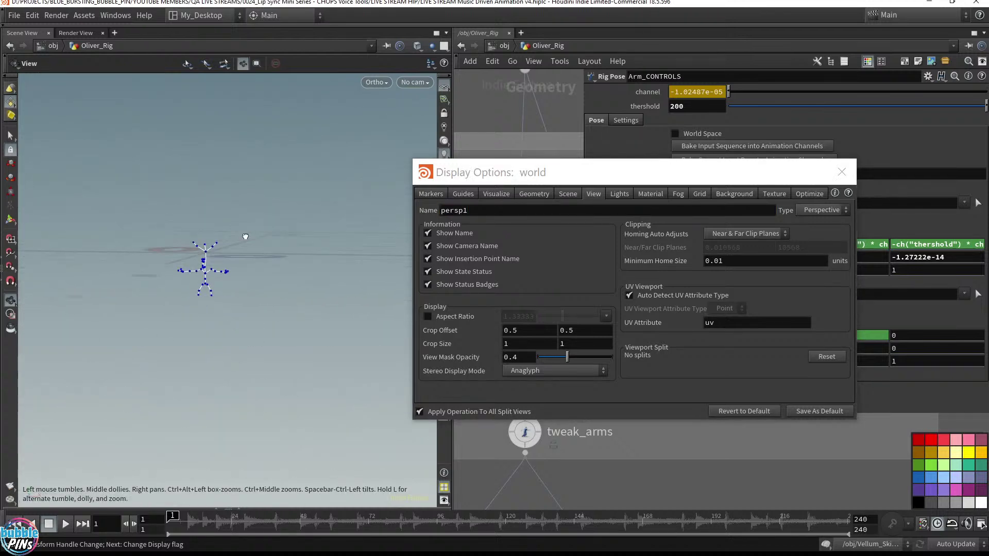
{"action": "left_click_drag", "start_coordinate": [186, 268], "coordinate": [203, 275]}
{"action": "left_click", "coordinate": [753, 233]}
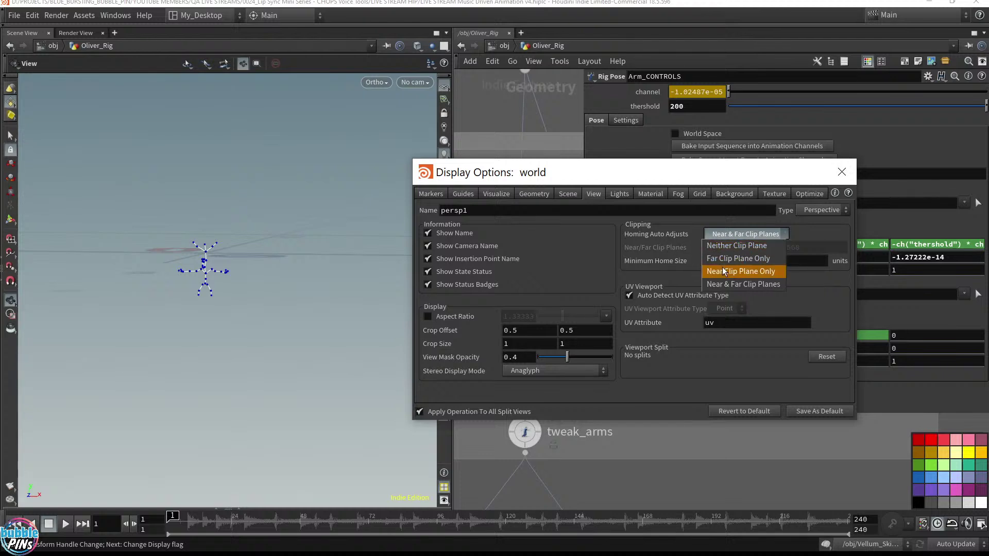
{"action": "left_click", "coordinate": [765, 287]}
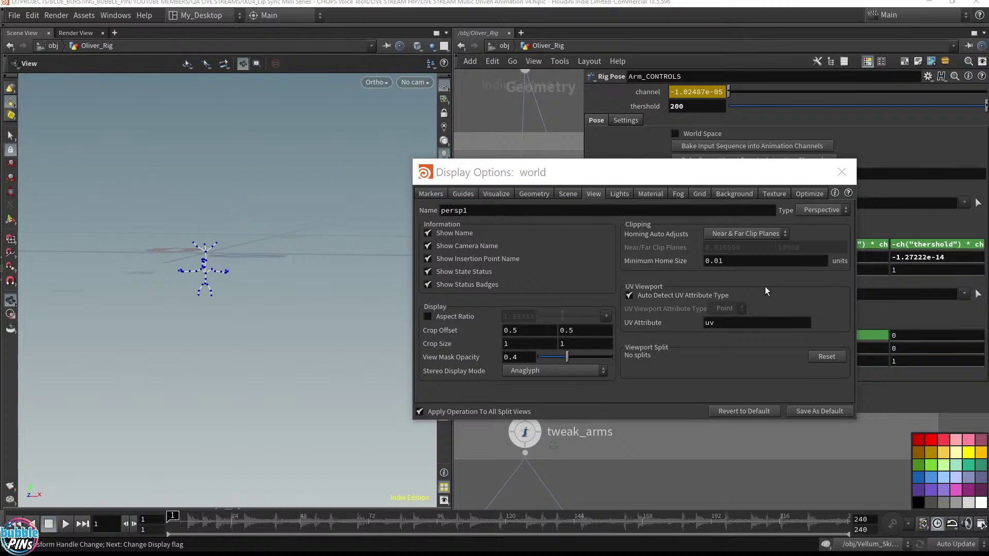
Try Near Clip Plane Only and Far Clip Plane Only for Homing Auto Adjusts, and settle on Neither Clip Plane.
{"action": "left_click", "coordinate": [737, 234]}
{"action": "left_click", "coordinate": [738, 269]}
{"action": "left_click", "coordinate": [744, 234]}
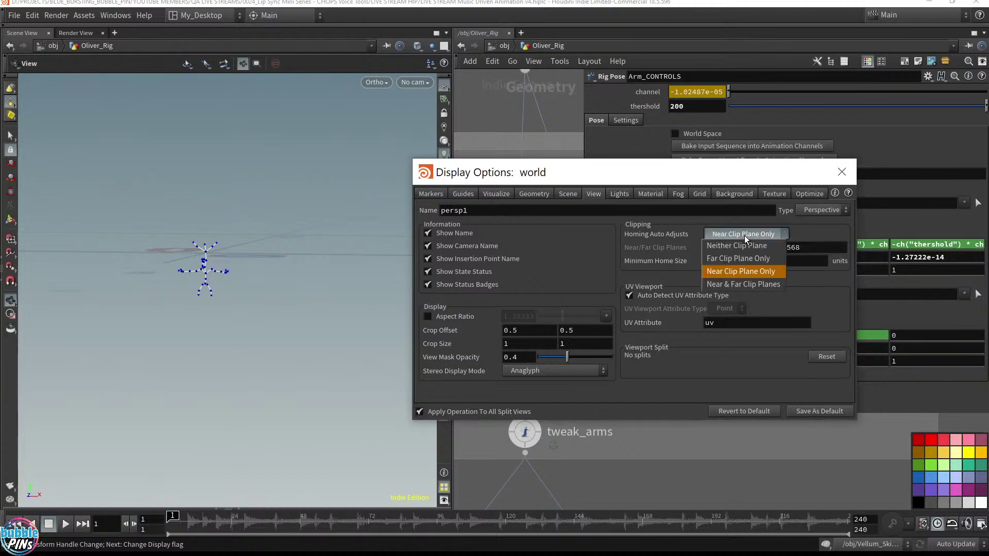
{"action": "left_click", "coordinate": [744, 257]}
{"action": "left_click", "coordinate": [747, 234]}
{"action": "left_click", "coordinate": [750, 241]}
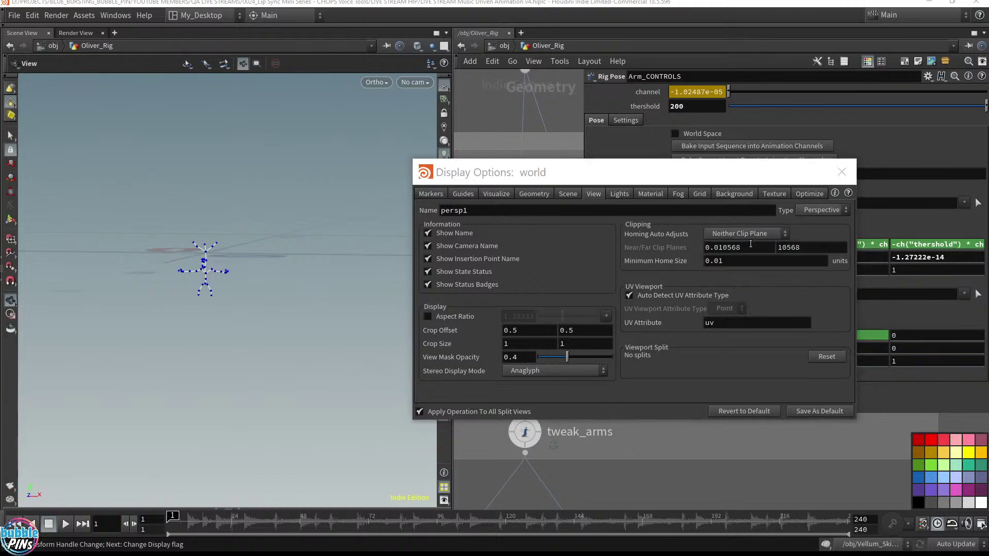
{"action": "left_click", "coordinate": [746, 234]}
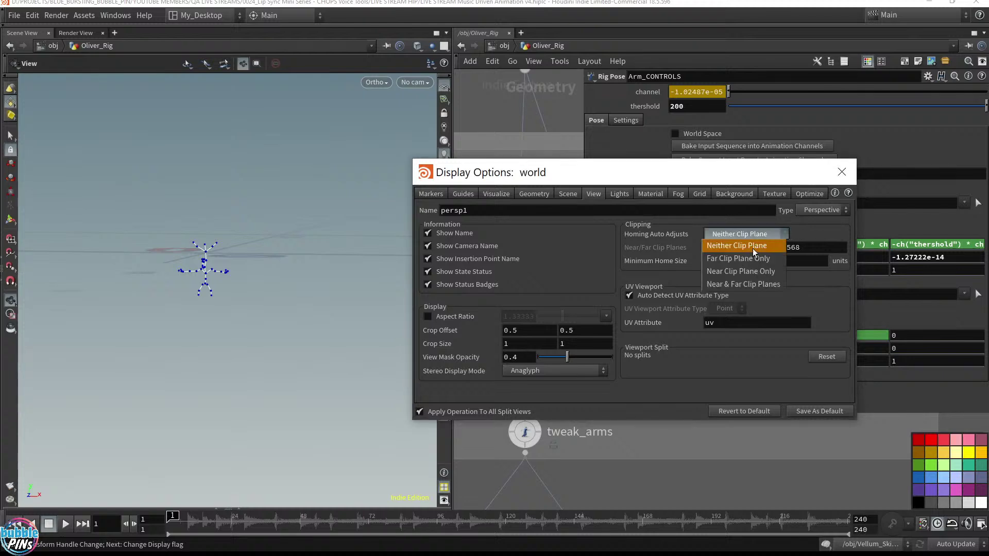
{"action": "left_click", "coordinate": [752, 246]}
Try lowering the near clip plane to -11.9894 and raising the far clip plane to 70168 while checking the viewport.
{"action": "left_click", "coordinate": [741, 248]}
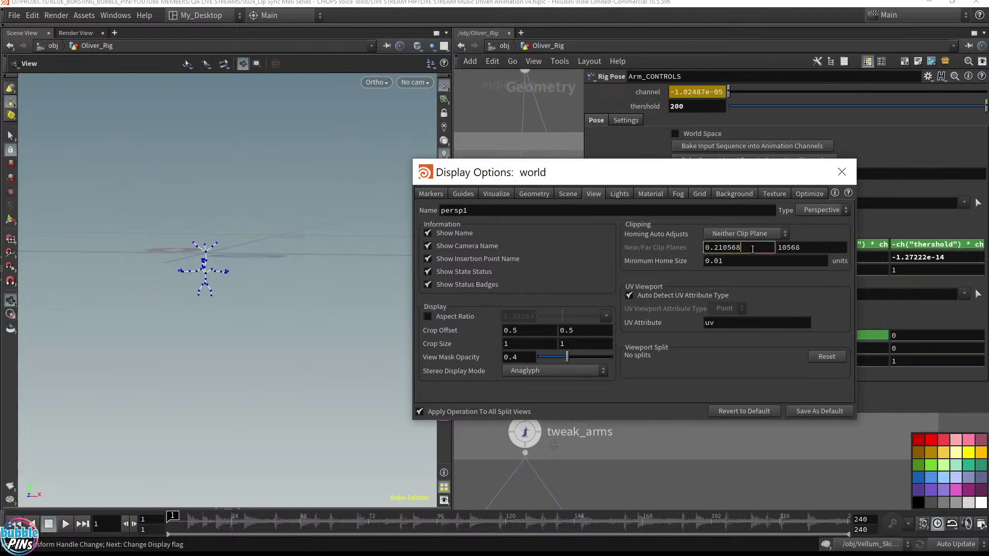
{"action": "scroll", "coordinate": [753, 249], "scroll_direction": "down", "scroll_amount": 5}
{"action": "scroll", "coordinate": [753, 249], "scroll_direction": "down", "scroll_amount": 1}
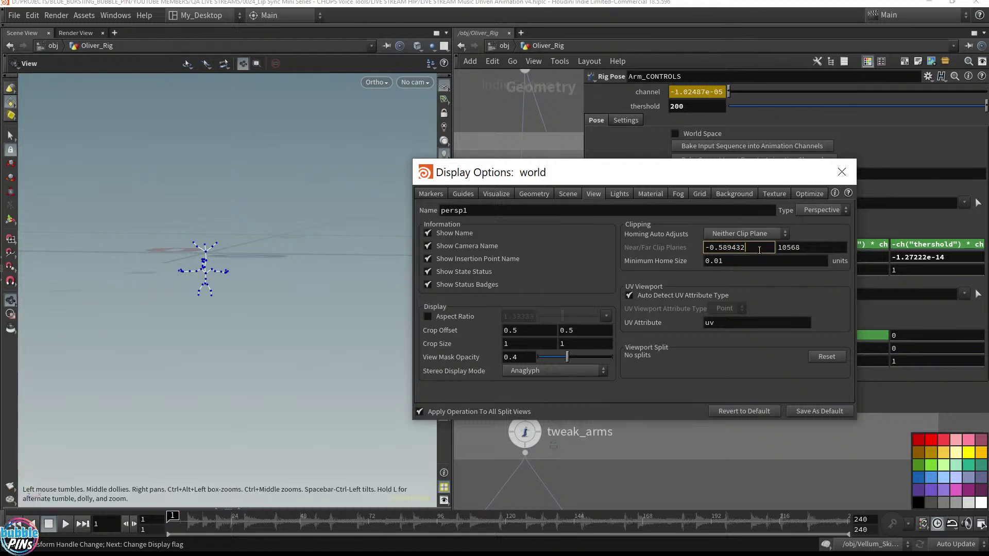
{"action": "scroll", "coordinate": [760, 250], "scroll_direction": "down", "scroll_amount": 2}
{"action": "scroll", "coordinate": [756, 249], "scroll_direction": "up", "scroll_amount": 11}
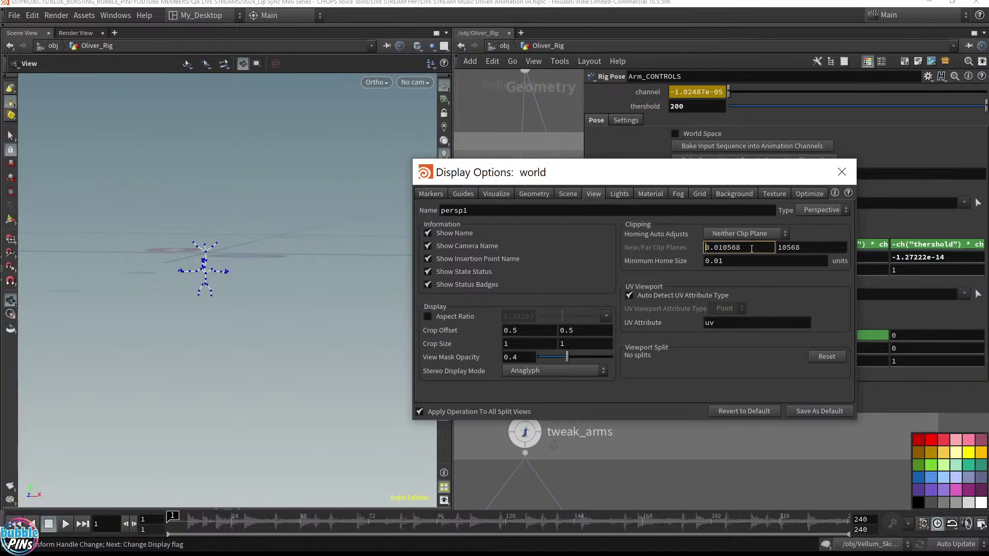
{"action": "scroll", "coordinate": [750, 248], "scroll_direction": "down", "scroll_amount": 7}
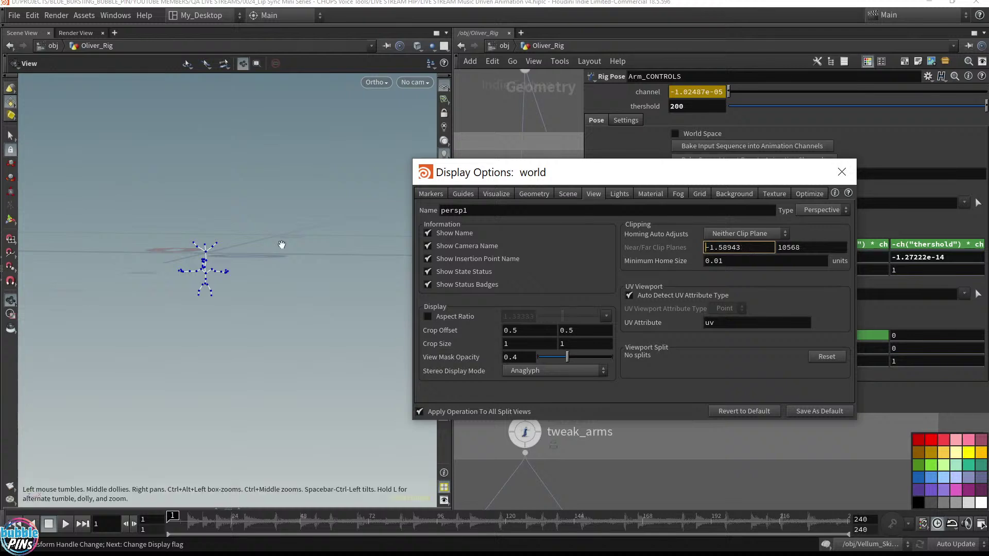
{"action": "scroll", "coordinate": [749, 247], "scroll_direction": "down", "scroll_amount": 7}
{"action": "left_click", "coordinate": [749, 250]}
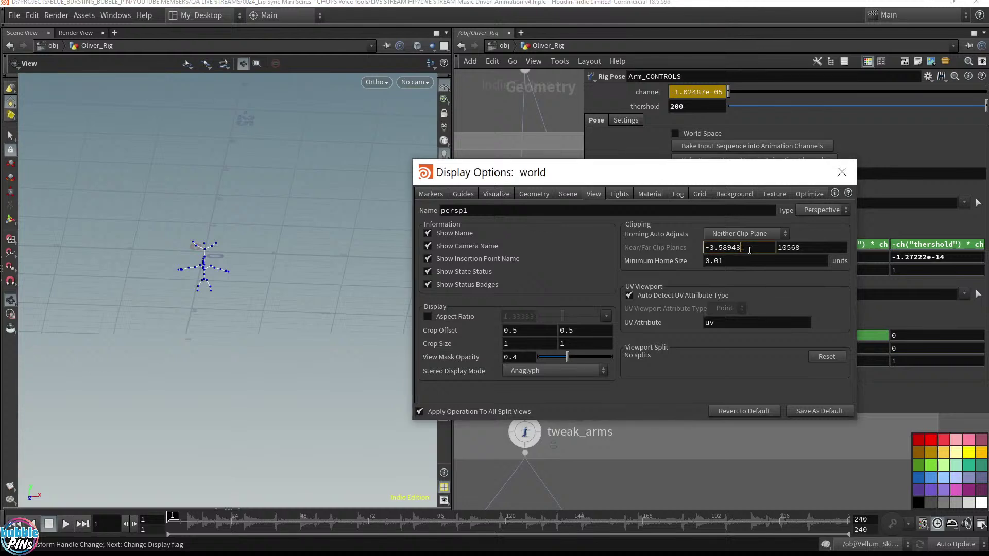
{"action": "middle_click_drag", "start_coordinate": [750, 250], "coordinate": [917, 182]}
{"action": "left_click_drag", "start_coordinate": [155, 263], "coordinate": [188, 245]}
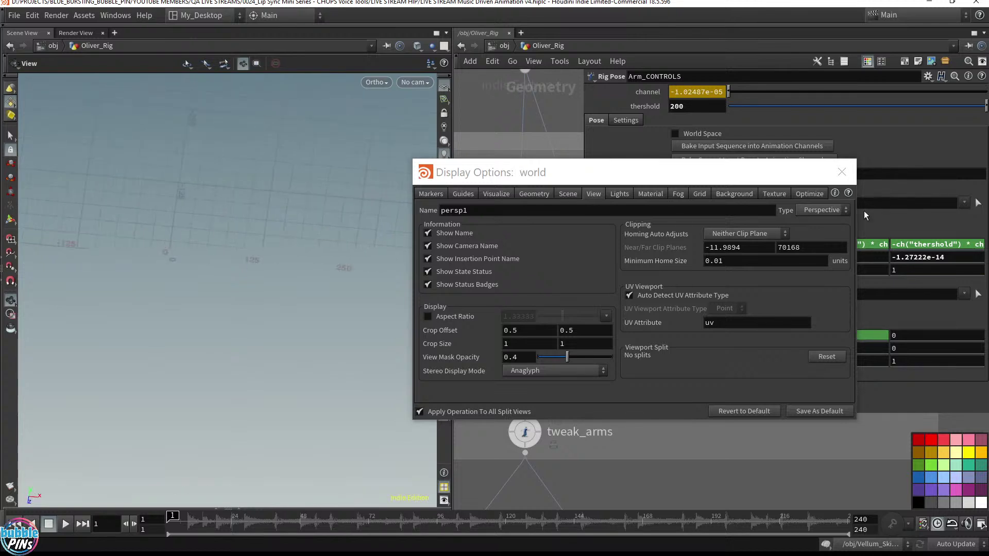
Reset the far clip plane to 0 and raise it to 4301.5.
{"action": "middle_click_drag", "start_coordinate": [825, 247], "coordinate": [778, 181]}
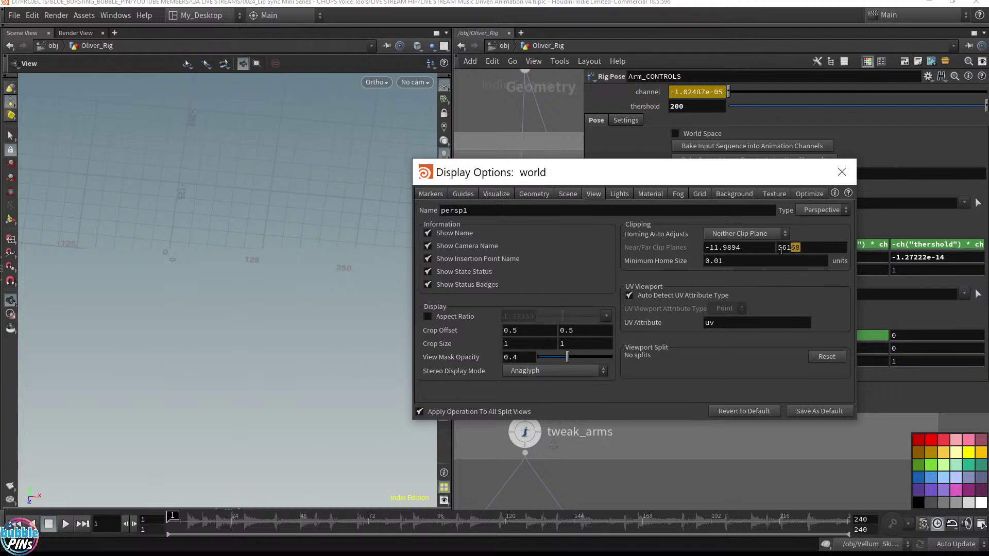
{"action": "left_click_drag", "start_coordinate": [781, 251], "coordinate": [779, 248]}
{"action": "type", "text": "0"}
{"action": "key", "text": "Return"}
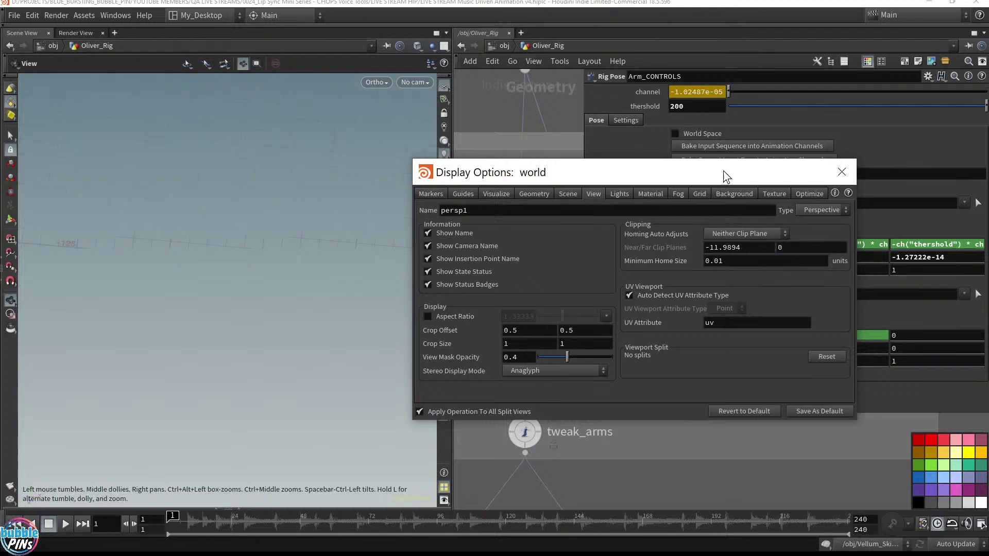
{"action": "left_click", "coordinate": [796, 248]}
{"action": "scroll", "coordinate": [796, 248], "scroll_direction": "up", "scroll_amount": 11}
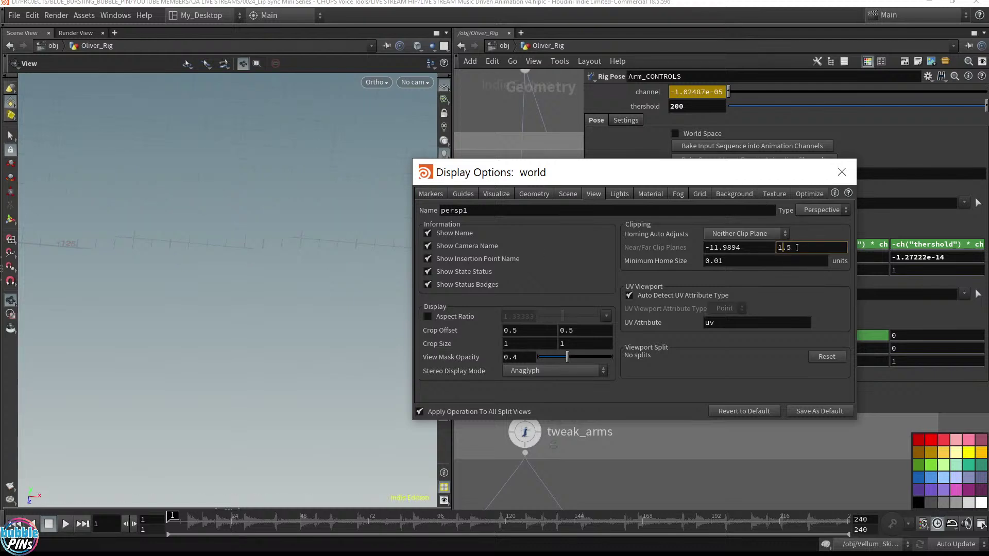
{"action": "middle_click_drag", "start_coordinate": [797, 247], "coordinate": [655, 312]}
Set the near clip plane to -24112 and check how the rig and grid display in the viewport.
{"action": "left_click_drag", "start_coordinate": [755, 247], "coordinate": [705, 247]}
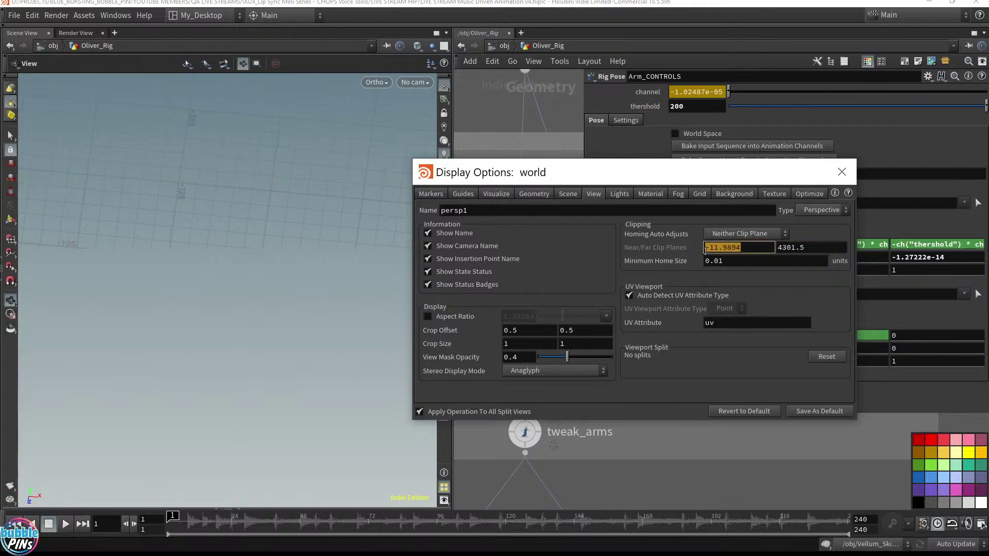
{"action": "middle_click_drag", "start_coordinate": [762, 253], "coordinate": [387, 155]}
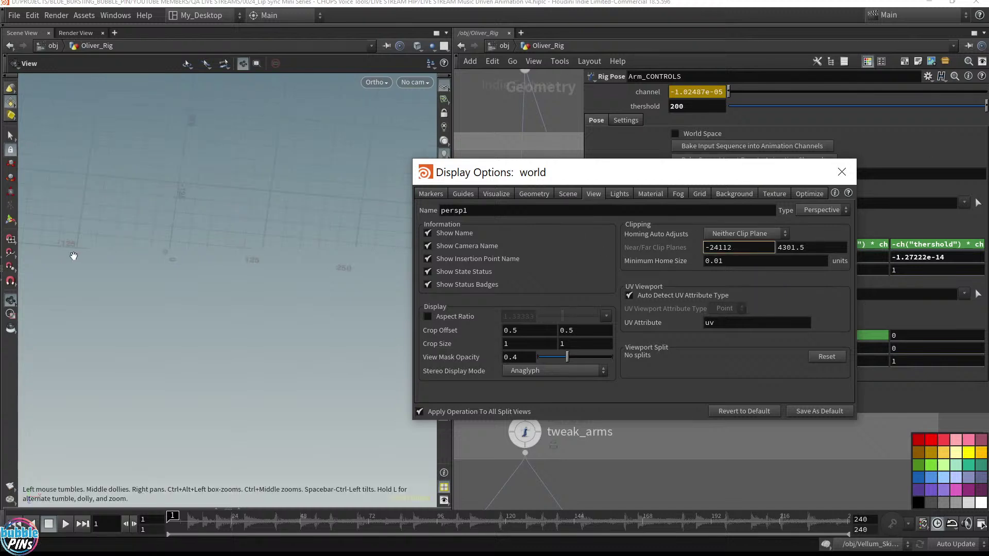
{"action": "scroll", "coordinate": [385, 237], "scroll_direction": "down", "scroll_amount": 5}
{"action": "middle_click_drag", "start_coordinate": [385, 237], "coordinate": [605, 223]}
{"action": "left_click_drag", "start_coordinate": [180, 181], "coordinate": [155, 227]}
{"action": "right_click_drag", "start_coordinate": [265, 304], "coordinate": [214, 253]}
{"action": "left_click_drag", "start_coordinate": [215, 254], "coordinate": [338, 223]}
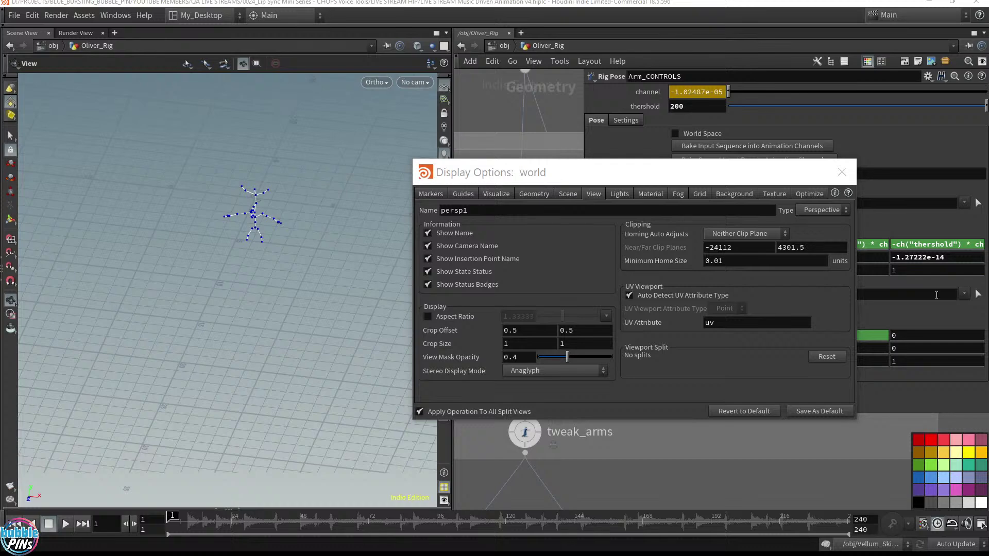
Switch to the live chat and highlight the viewer's thank-you message and the one about starting out with Houdini.
{"action": "key", "text": "alt+Tab"}
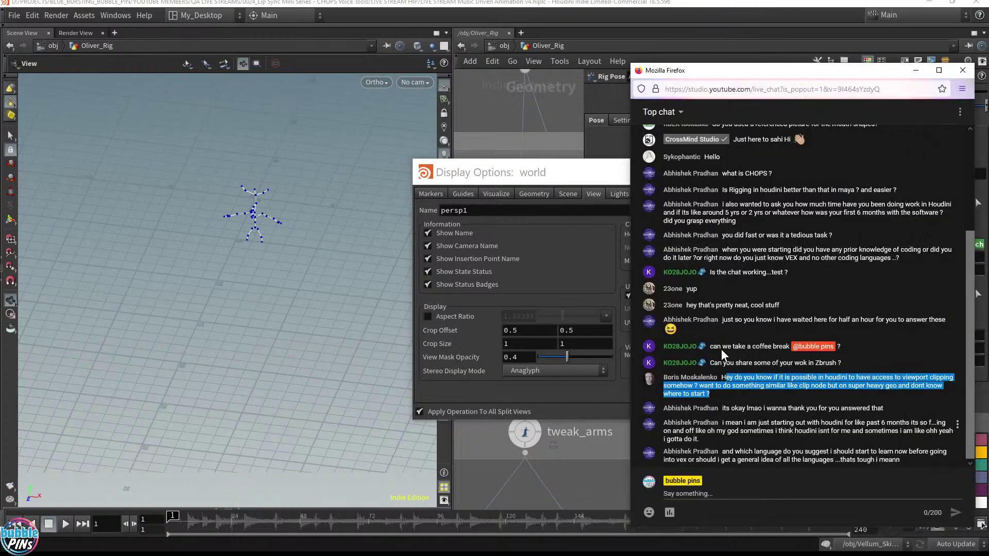
{"action": "left_click", "coordinate": [763, 431]}
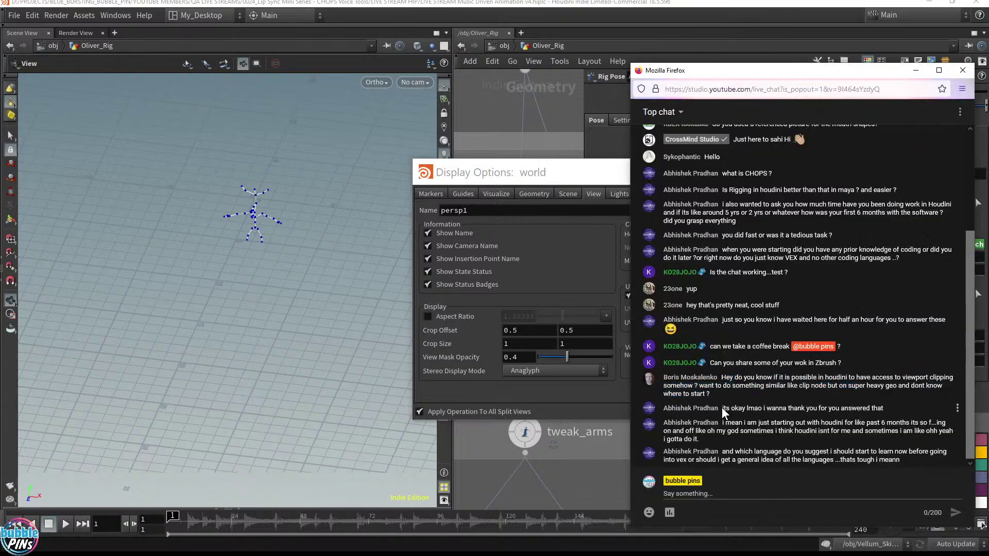
{"action": "left_click_drag", "start_coordinate": [722, 408], "coordinate": [882, 412]}
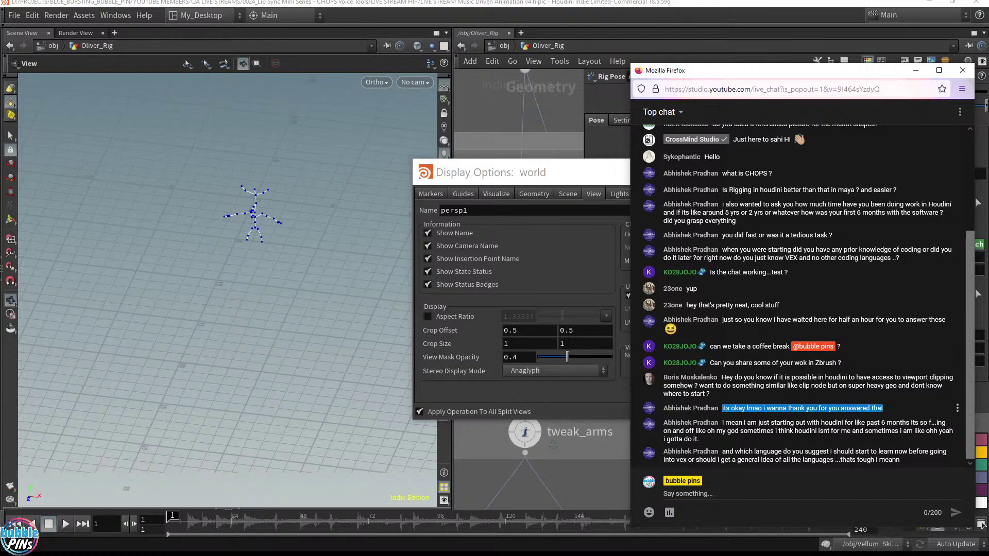
{"action": "left_click_drag", "start_coordinate": [802, 385], "coordinate": [832, 386]}
{"action": "left_click_drag", "start_coordinate": [734, 408], "coordinate": [884, 408]}
{"action": "left_click", "coordinate": [771, 406]}
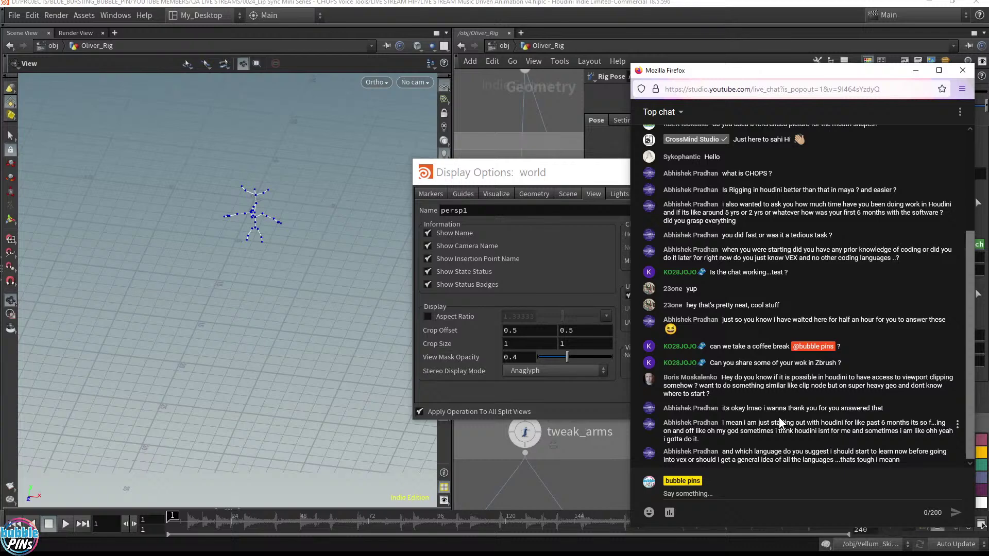
{"action": "left_click_drag", "start_coordinate": [765, 408], "coordinate": [889, 412]}
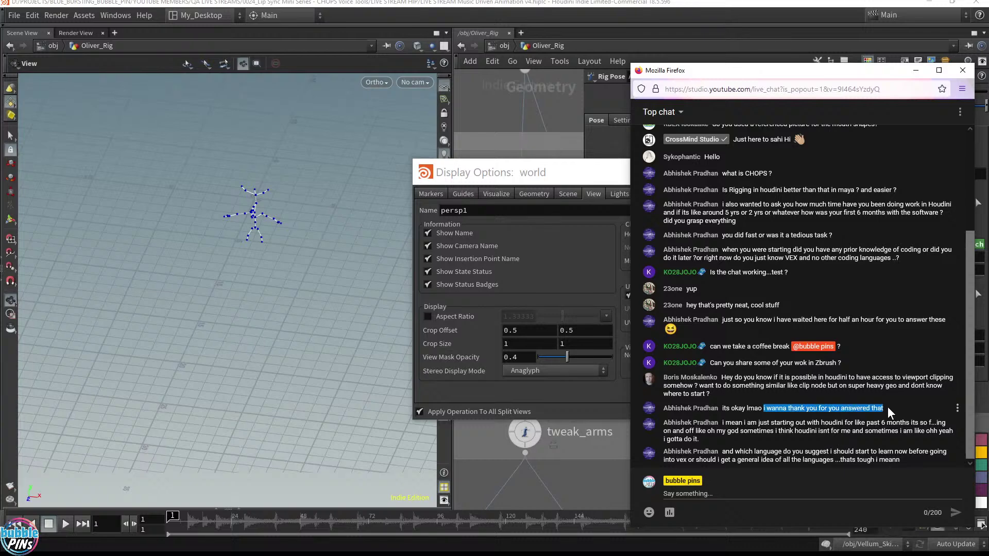
{"action": "left_click_drag", "start_coordinate": [731, 426], "coordinate": [766, 442]}
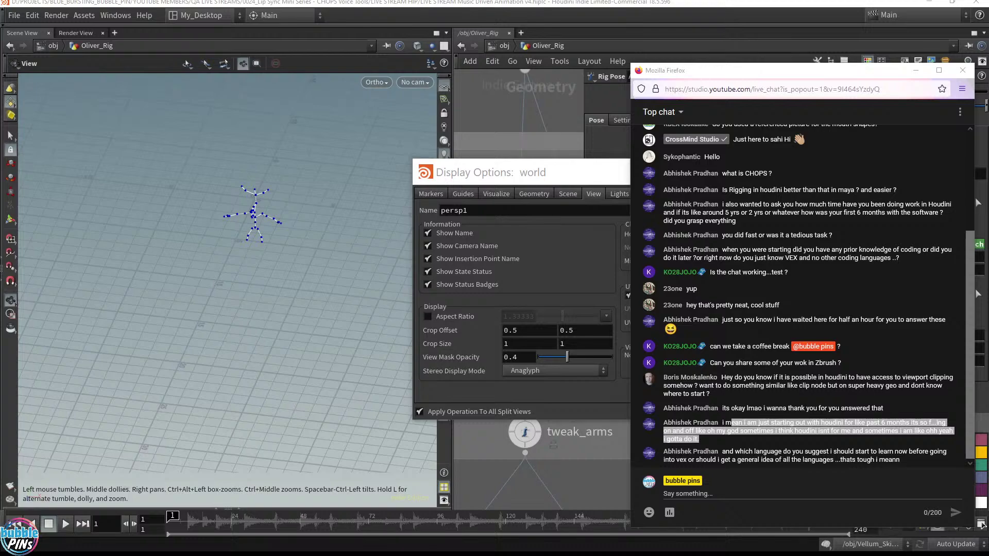
Switch to the browser window showing bubblepins.com and return to the beginning of the home page.
{"action": "left_click_drag", "start_coordinate": [747, 553], "coordinate": [489, 27]}
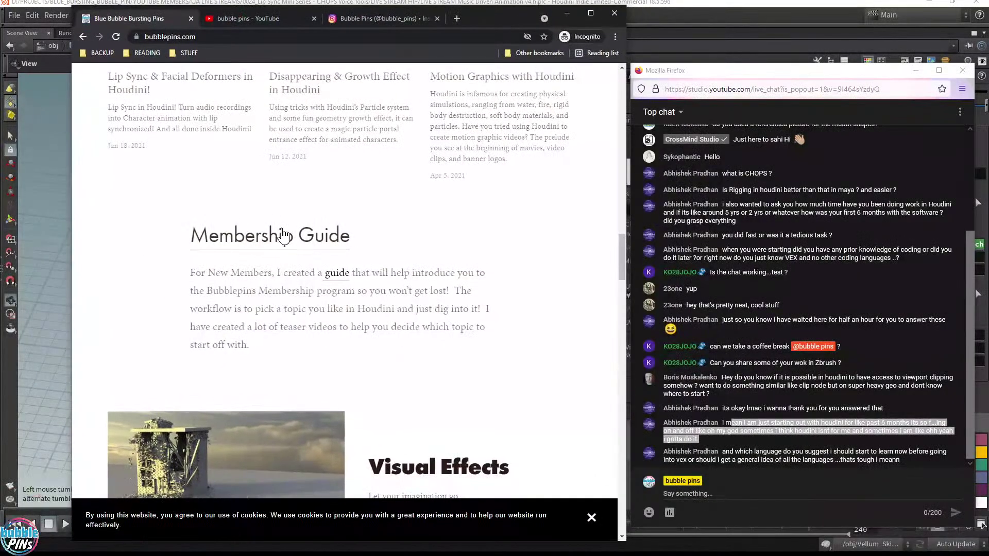
{"action": "scroll", "coordinate": [283, 236], "scroll_direction": "up", "scroll_amount": 15}
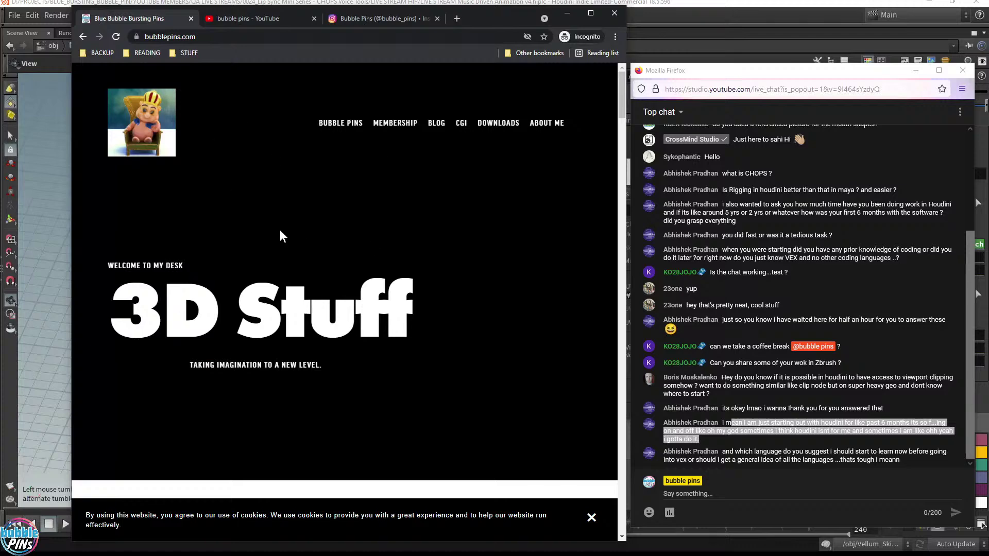
Open the membership guide from the home page and highlight its welcome heading.
{"action": "scroll", "coordinate": [413, 259], "scroll_direction": "down", "scroll_amount": 15}
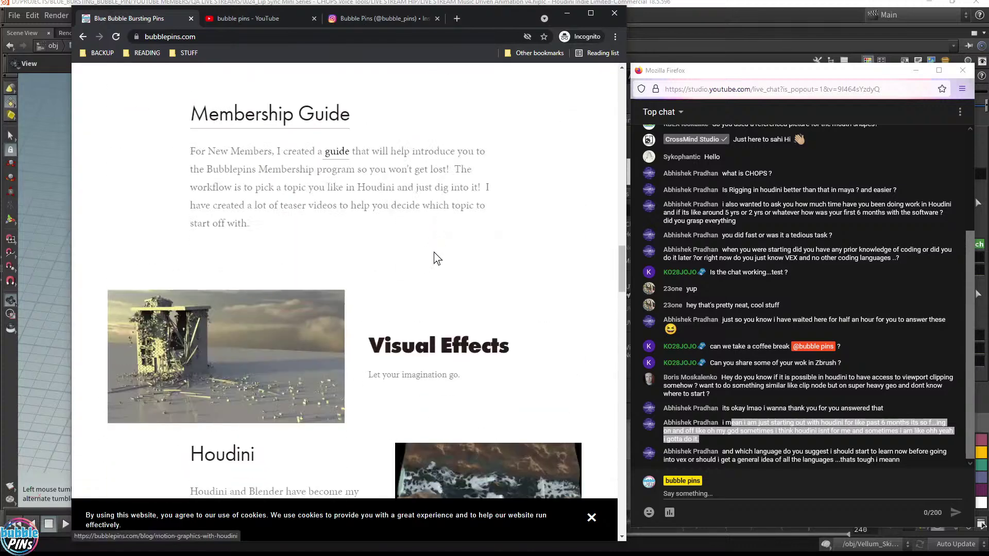
{"action": "left_click", "coordinate": [291, 122]}
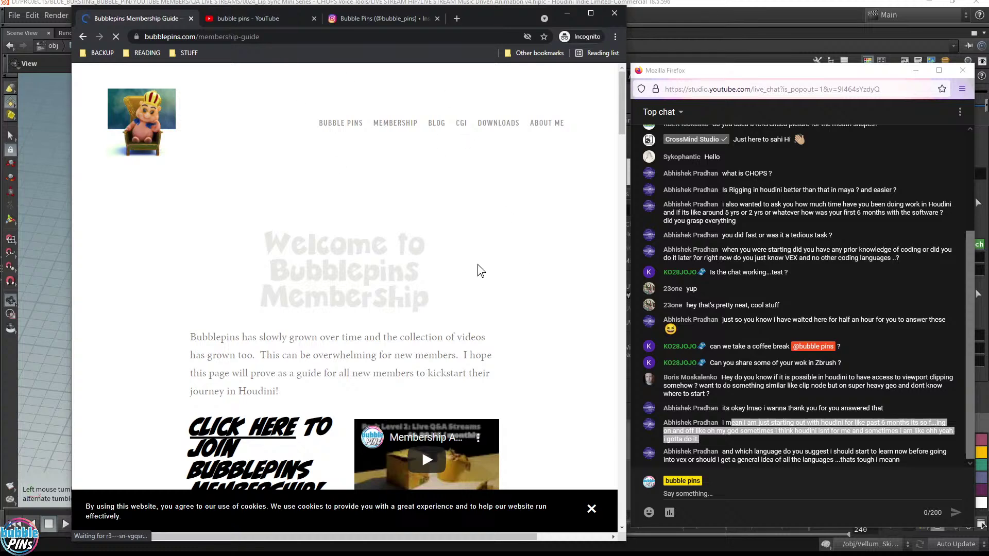
{"action": "scroll", "coordinate": [475, 258], "scroll_direction": "down", "scroll_amount": 2}
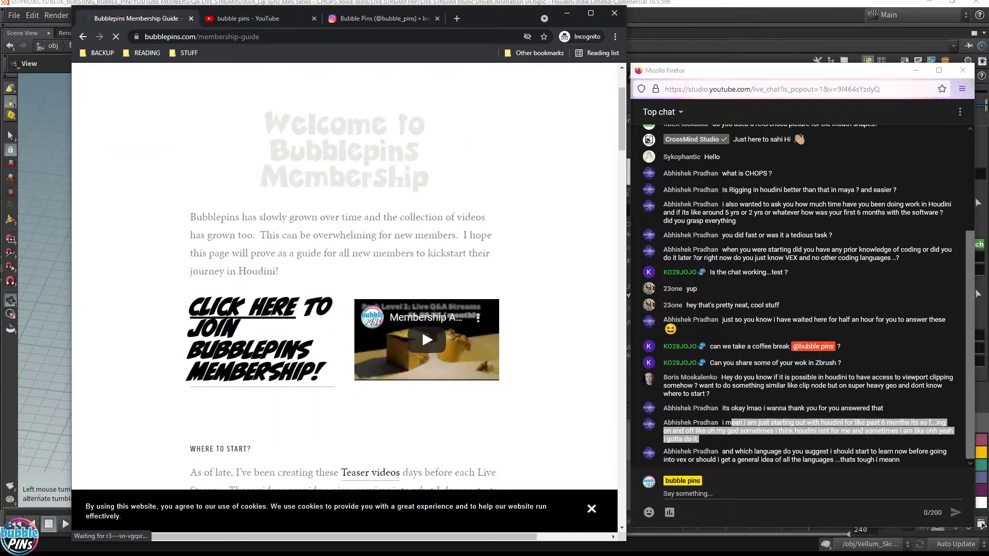
{"action": "left_click_drag", "start_coordinate": [265, 110], "coordinate": [468, 193]}
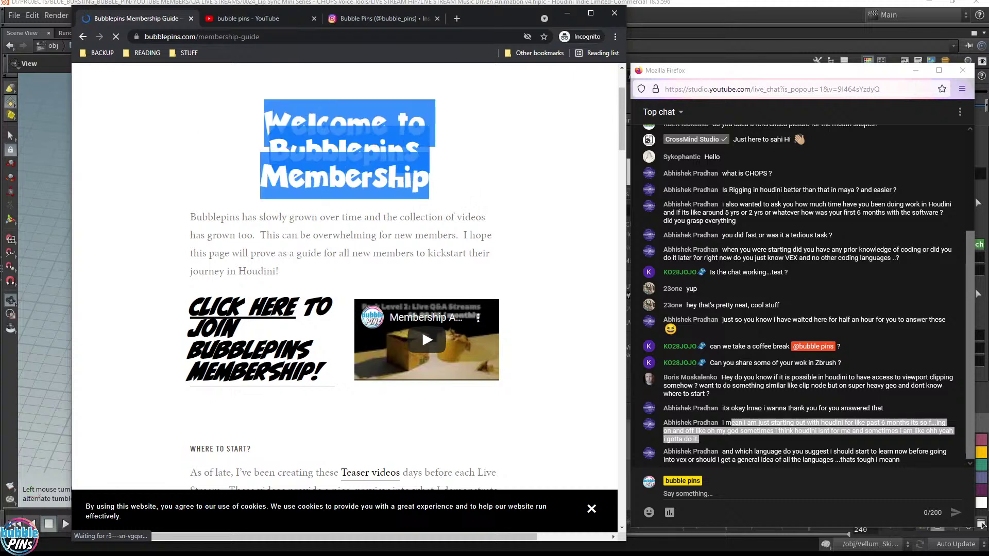
{"action": "left_click", "coordinate": [286, 187]}
Find the playlist category images in the guide and view the Pyro playlist in a new tab.
{"action": "scroll", "coordinate": [523, 251], "scroll_direction": "down", "scroll_amount": 1}
{"action": "scroll", "coordinate": [524, 251], "scroll_direction": "down", "scroll_amount": 5}
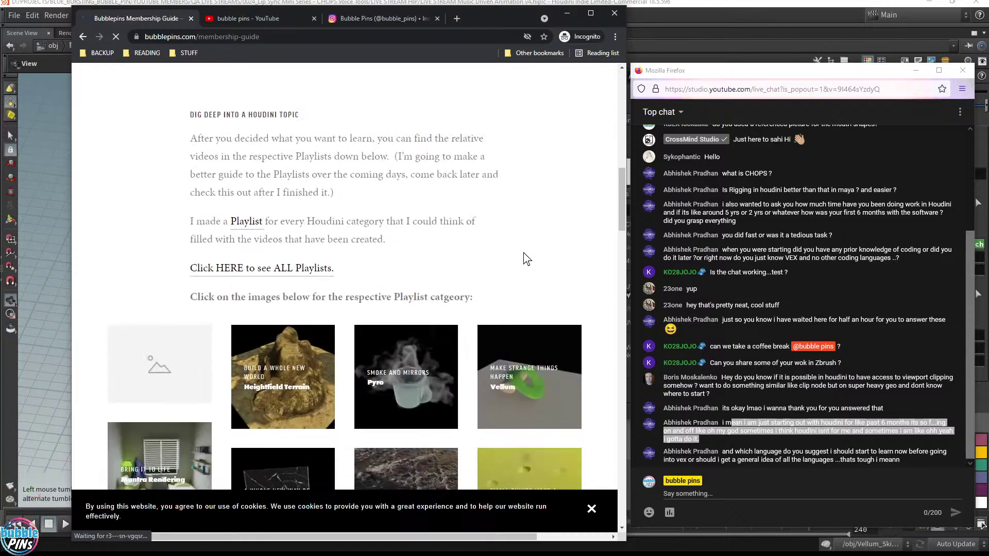
{"action": "scroll", "coordinate": [527, 248], "scroll_direction": "down", "scroll_amount": 5}
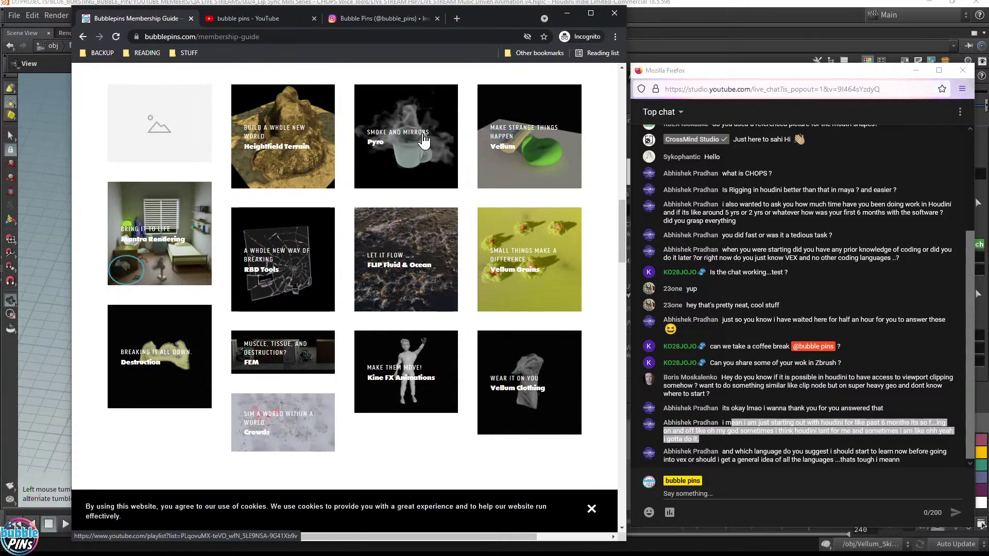
{"action": "right_click", "coordinate": [406, 138]}
{"action": "left_click", "coordinate": [410, 144]}
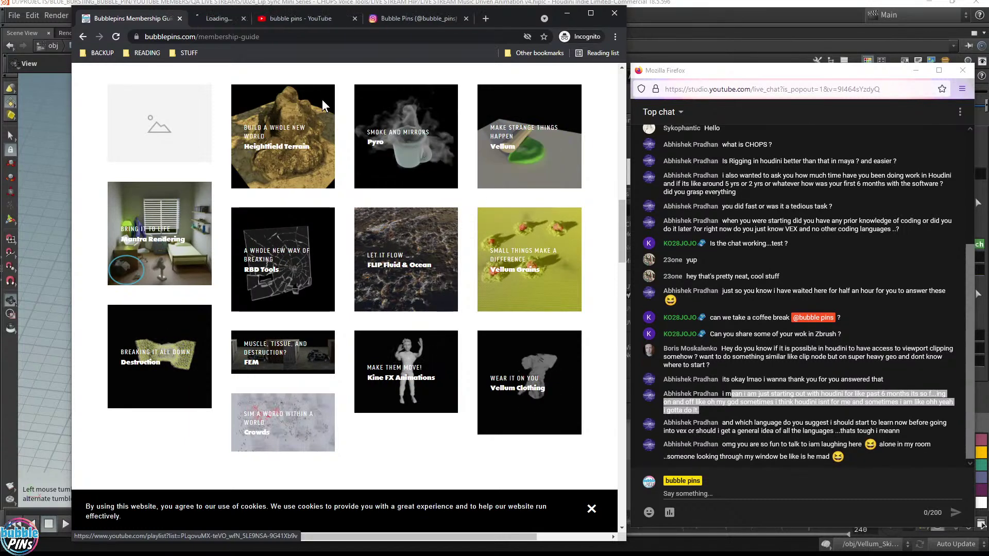
{"action": "key", "text": "ctrl+Tab"}
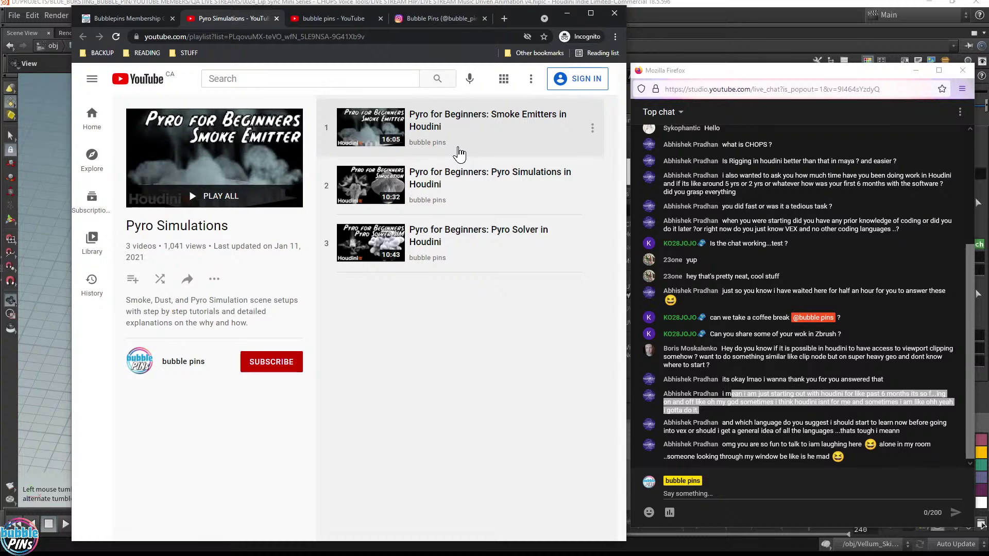
Return to the membership guide and view the Crowds playlist in another new tab.
{"action": "left_click", "coordinate": [140, 18]}
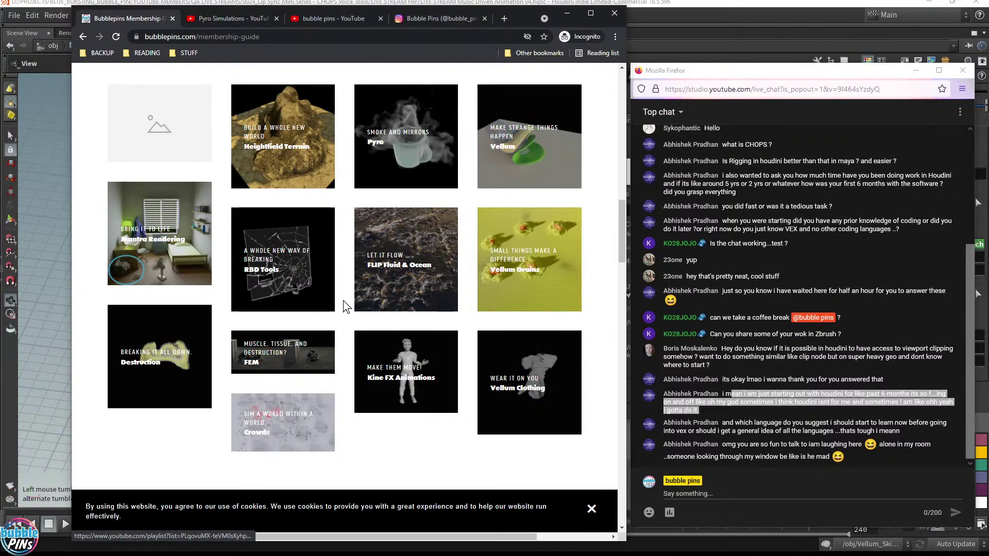
{"action": "right_click", "coordinate": [284, 431]}
{"action": "left_click", "coordinate": [309, 436]}
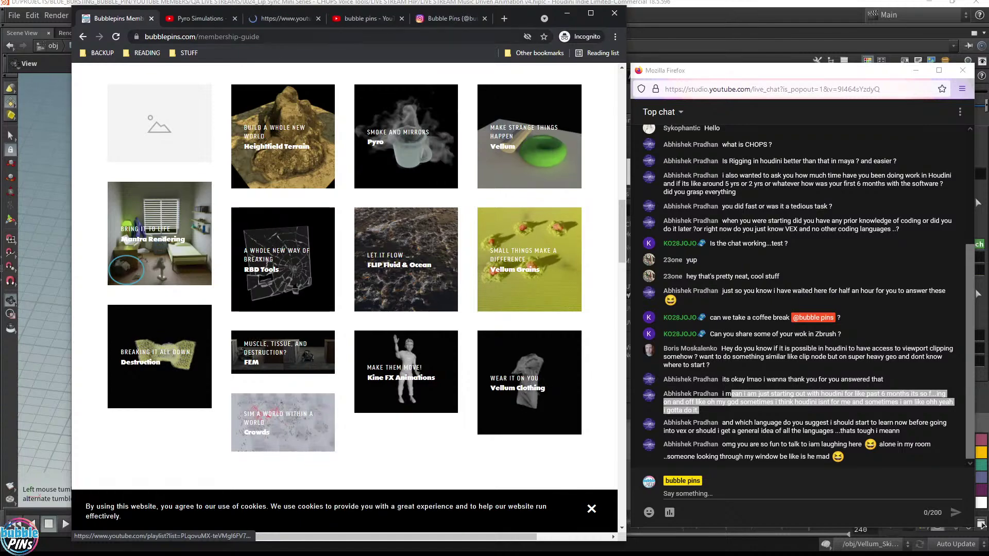
{"action": "left_click", "coordinate": [276, 20]}
Look through the videos of the Crowds playlist from start to end and go back to the membership guide.
{"action": "scroll", "coordinate": [435, 288], "scroll_direction": "down", "scroll_amount": 15}
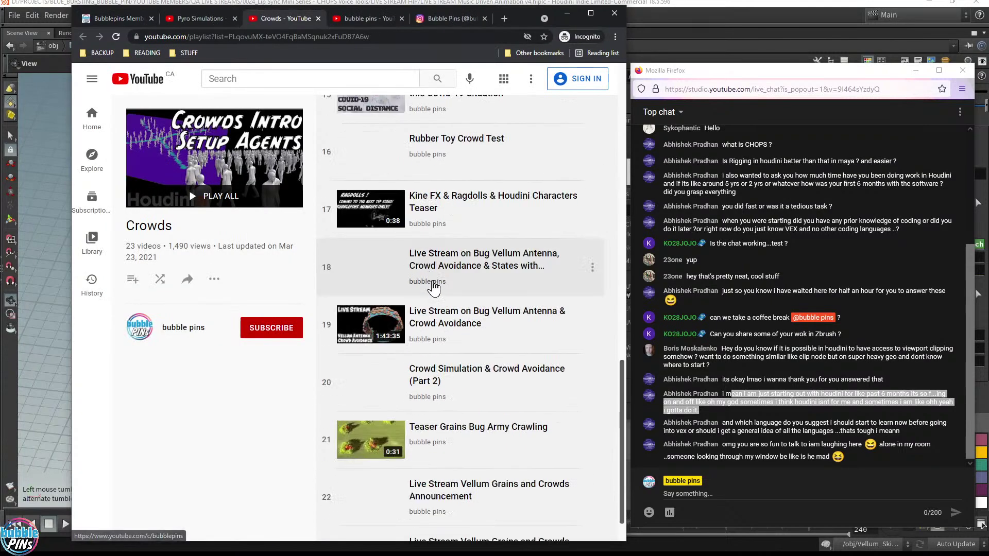
{"action": "scroll", "coordinate": [554, 365], "scroll_direction": "down", "scroll_amount": 1}
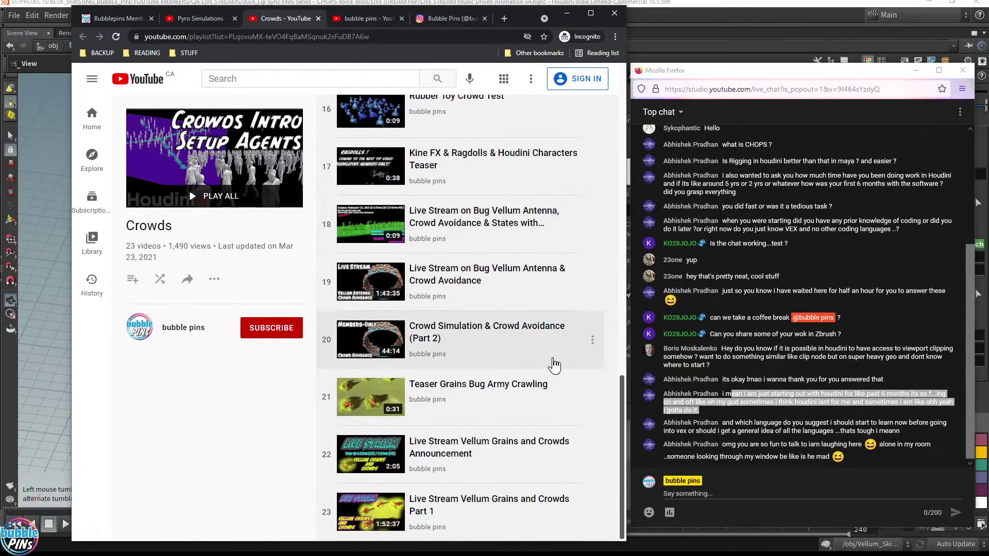
{"action": "scroll", "coordinate": [552, 361], "scroll_direction": "up", "scroll_amount": 14}
{"action": "scroll", "coordinate": [552, 360], "scroll_direction": "down", "scroll_amount": 14}
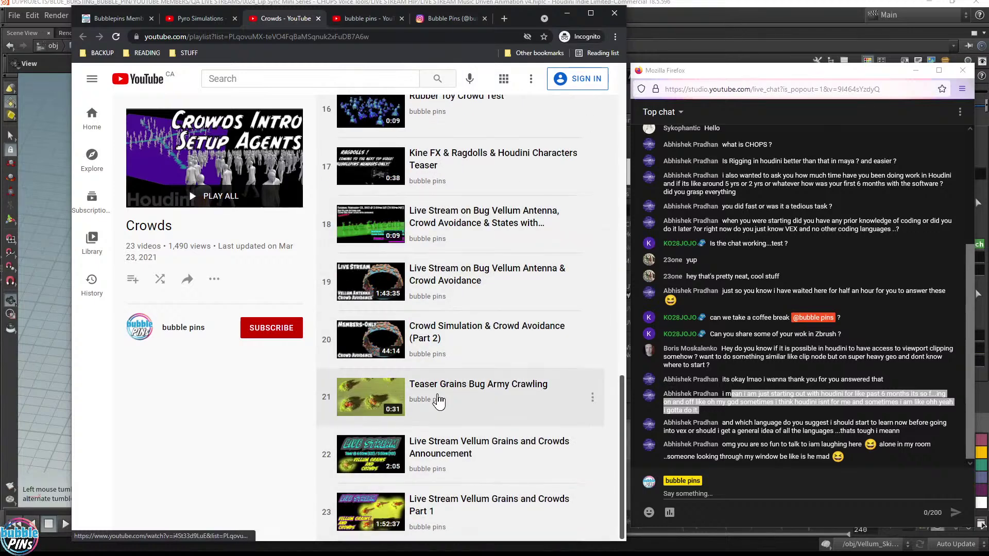
{"action": "scroll", "coordinate": [446, 271], "scroll_direction": "up", "scroll_amount": 10}
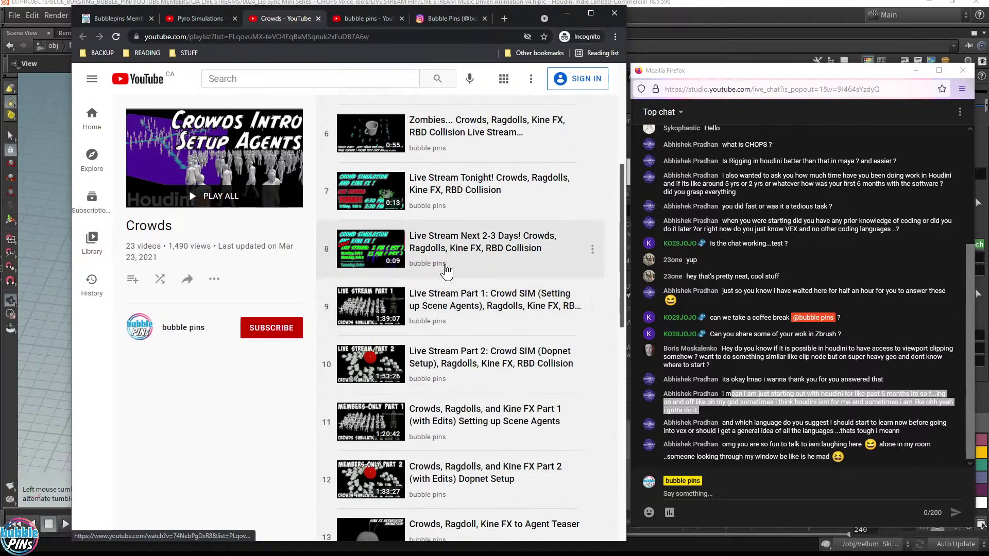
{"action": "scroll", "coordinate": [446, 271], "scroll_direction": "up", "scroll_amount": 5}
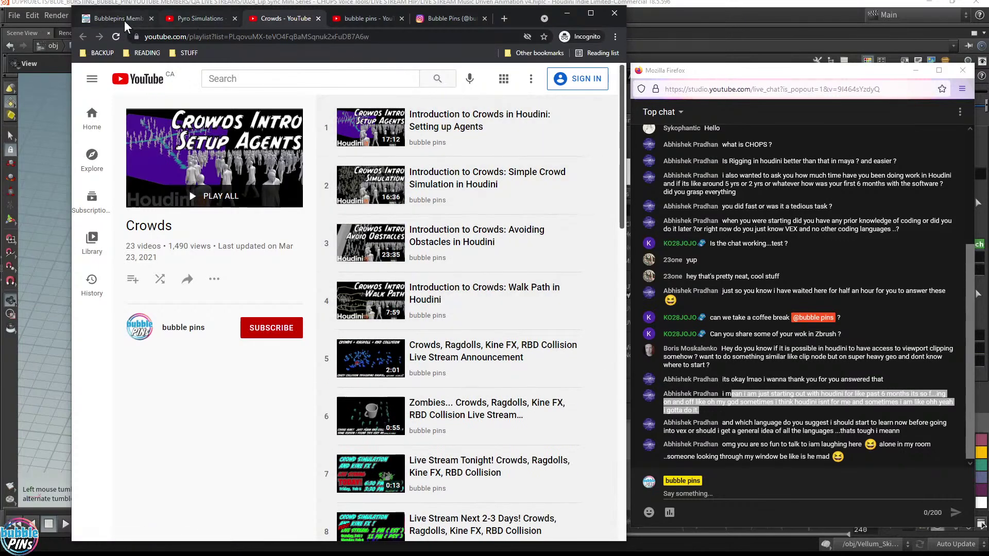
{"action": "scroll", "coordinate": [438, 335], "scroll_direction": "down", "scroll_amount": 15}
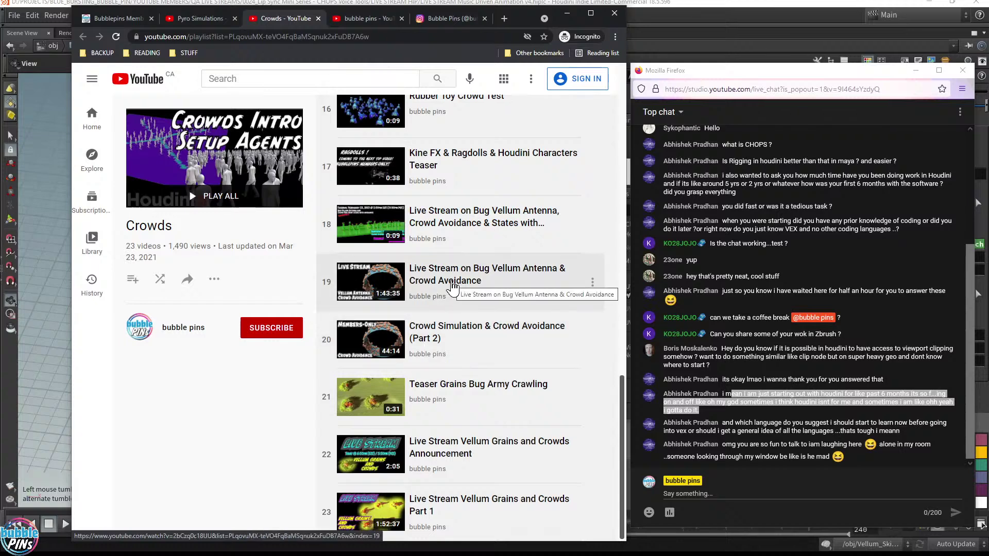
{"action": "left_click", "coordinate": [111, 19]}
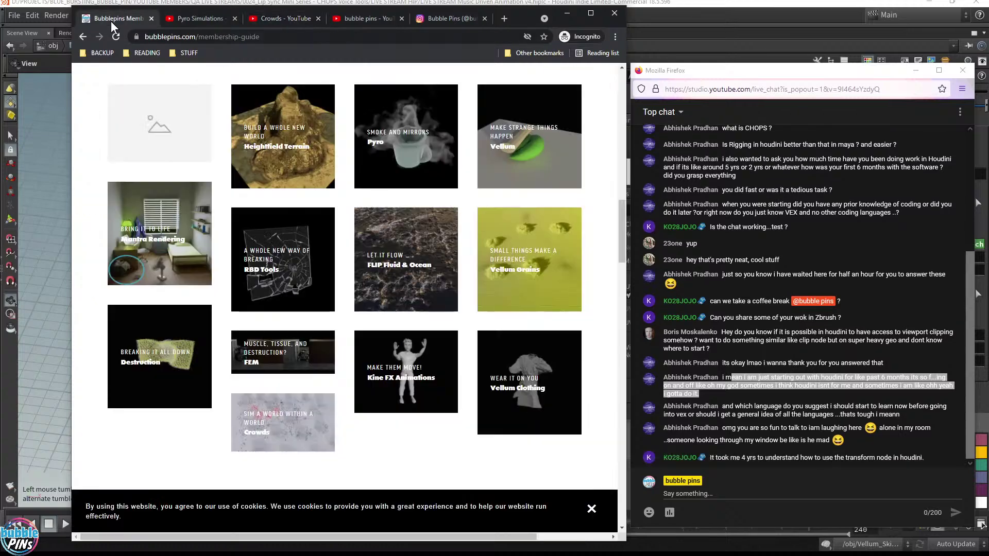
In the live chat, highlight the question about which language to learn before VEX and the message about laughing alone.
{"action": "left_click", "coordinate": [966, 392]}
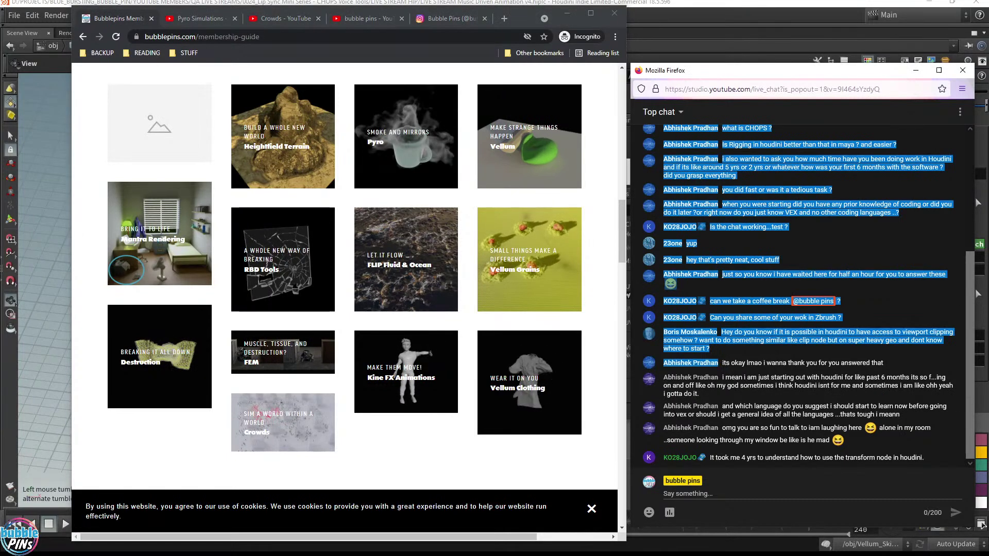
{"action": "left_click_drag", "start_coordinate": [724, 407], "coordinate": [864, 415]}
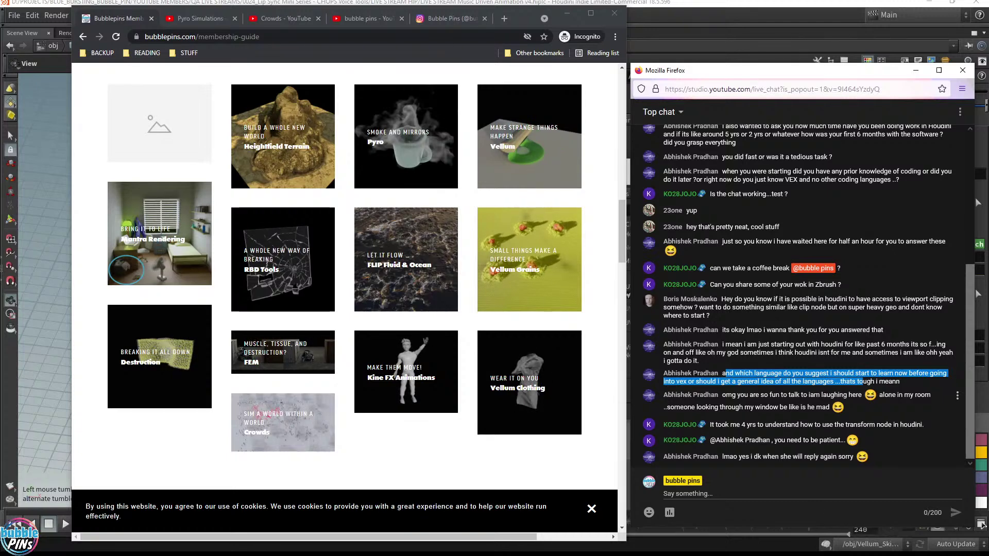
{"action": "left_click_drag", "start_coordinate": [723, 395], "coordinate": [922, 395]}
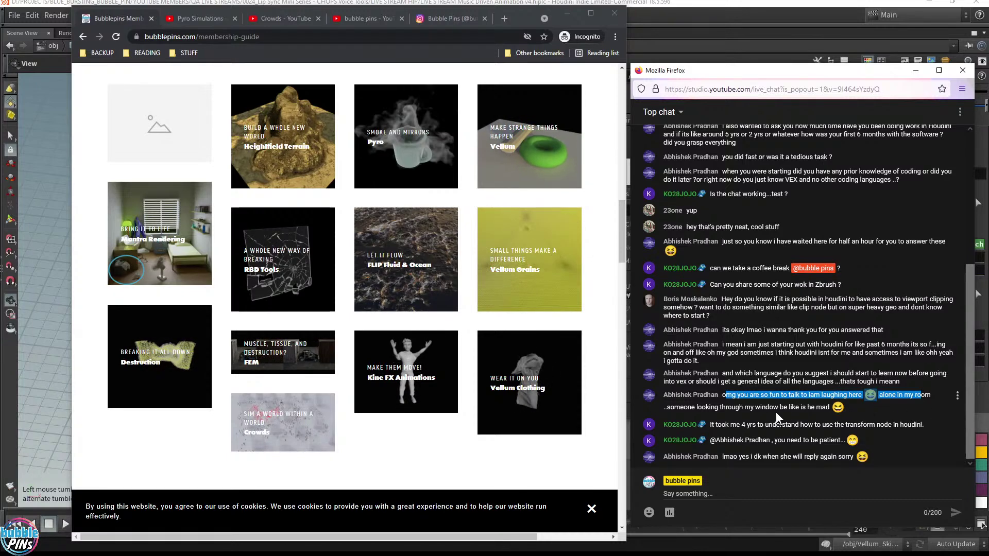
{"action": "left_click_drag", "start_coordinate": [731, 408], "coordinate": [829, 416]}
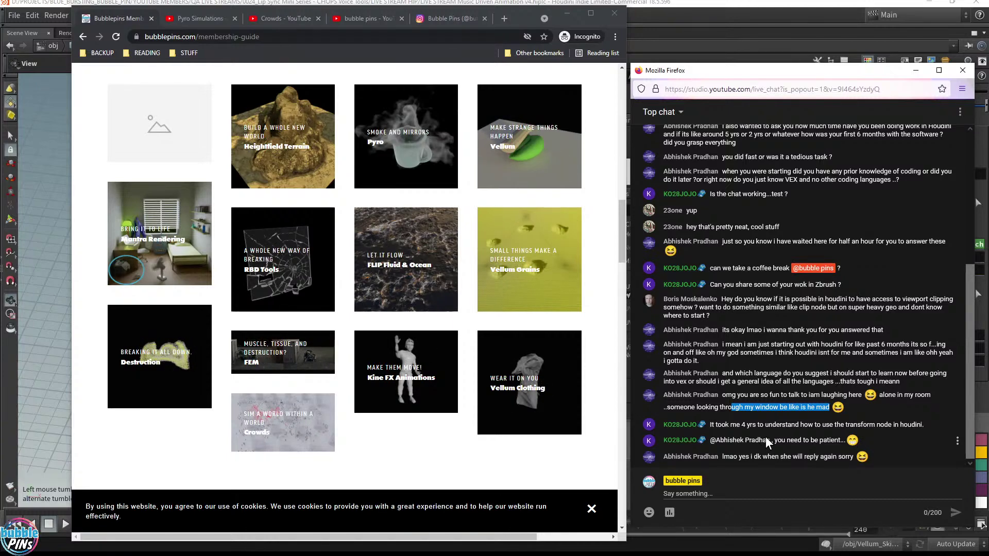
{"action": "left_click", "coordinate": [723, 433]}
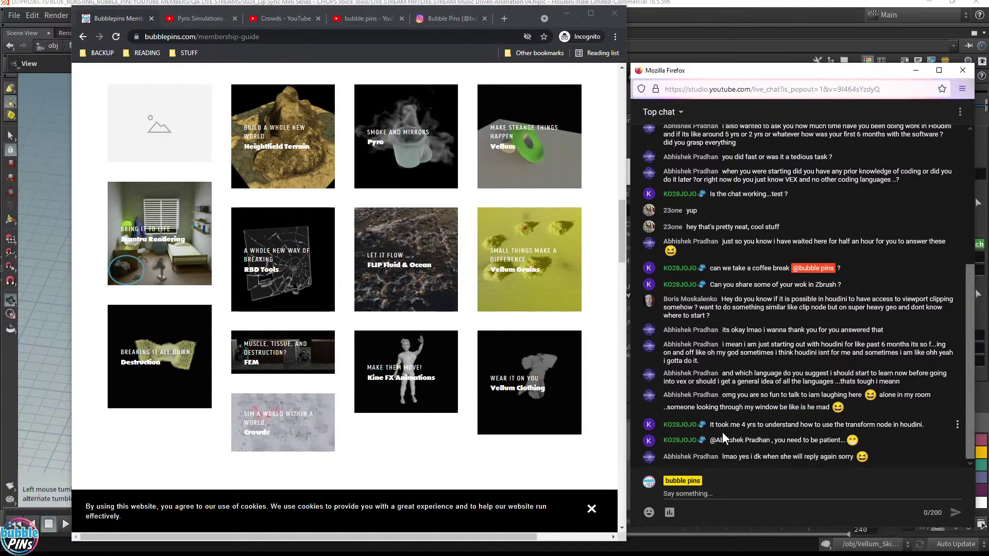
Highlight the chat message about taking 4 years to understand the transform node in Houdini.
{"action": "left_click_drag", "start_coordinate": [711, 425], "coordinate": [938, 432]}
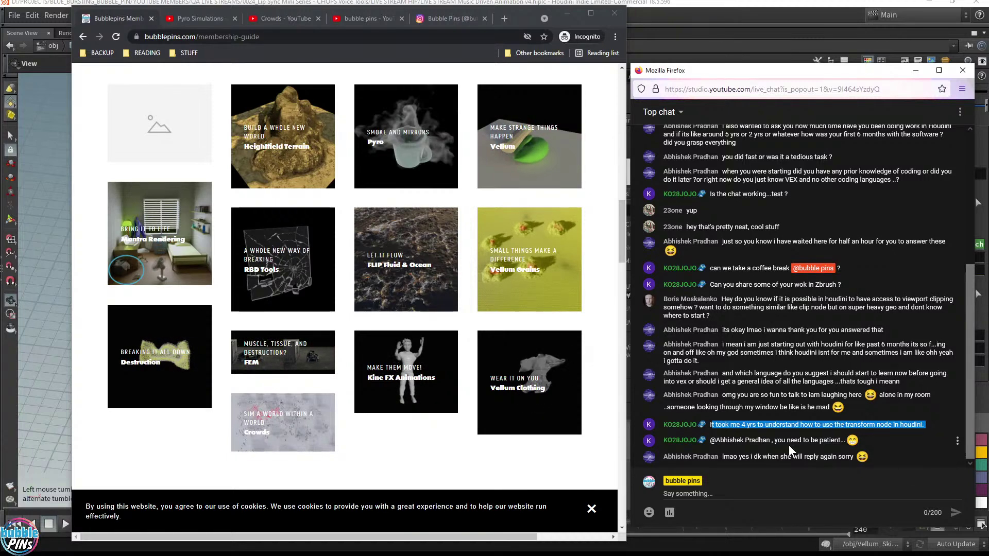
{"action": "left_click_drag", "start_coordinate": [730, 425], "coordinate": [937, 433]}
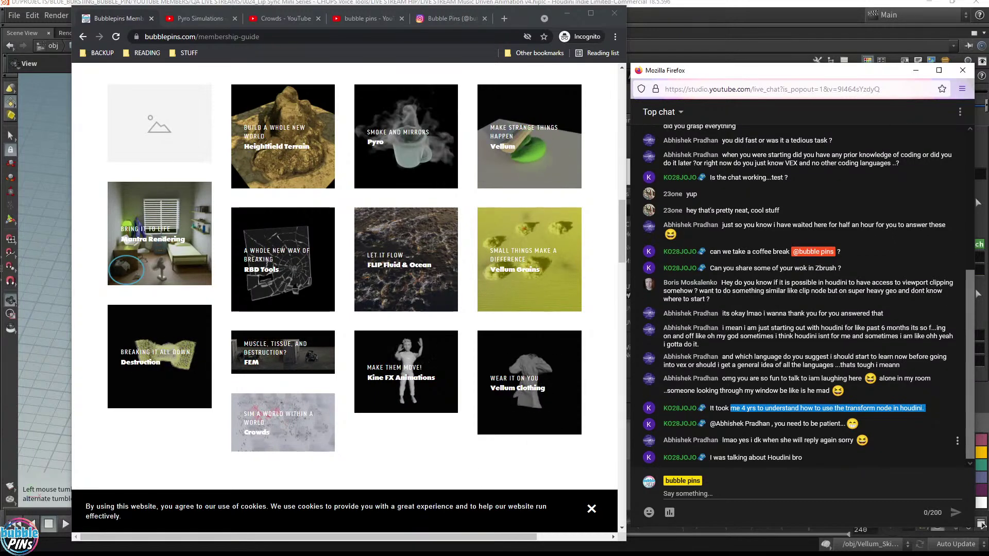
{"action": "left_click", "coordinate": [726, 427]}
{"action": "left_click_drag", "start_coordinate": [717, 408], "coordinate": [918, 408]}
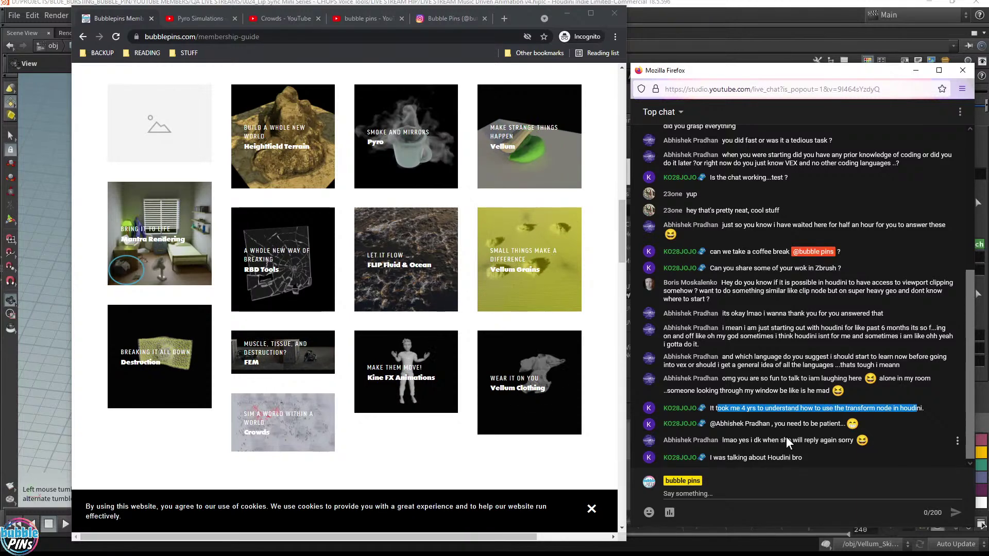
Highlight the chat messages about being patient, not knowing the reply time, talking about Houdini and fast replies to members.
{"action": "left_click_drag", "start_coordinate": [786, 424], "coordinate": [849, 425]}
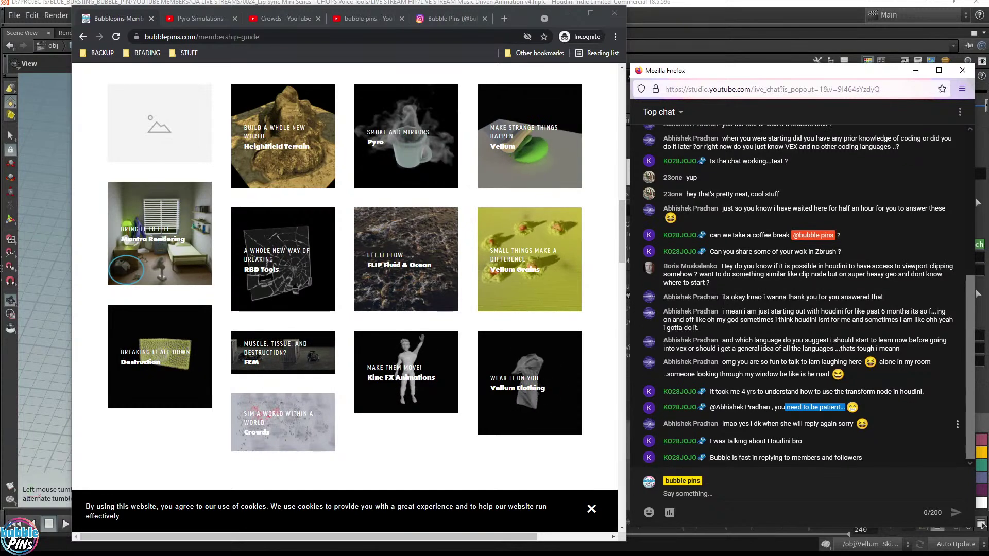
{"action": "left_click_drag", "start_coordinate": [730, 424], "coordinate": [808, 435]}
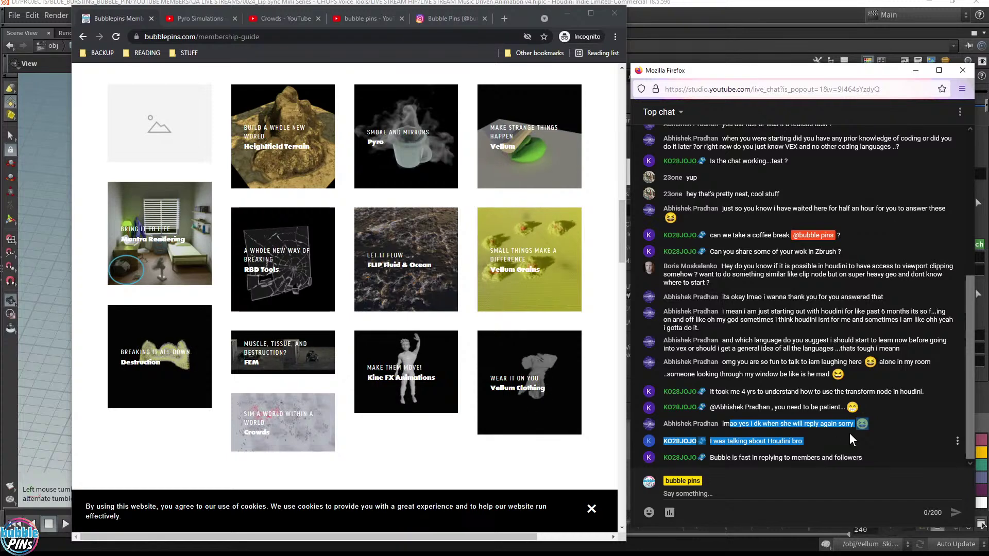
{"action": "double_click", "coordinate": [757, 423]}
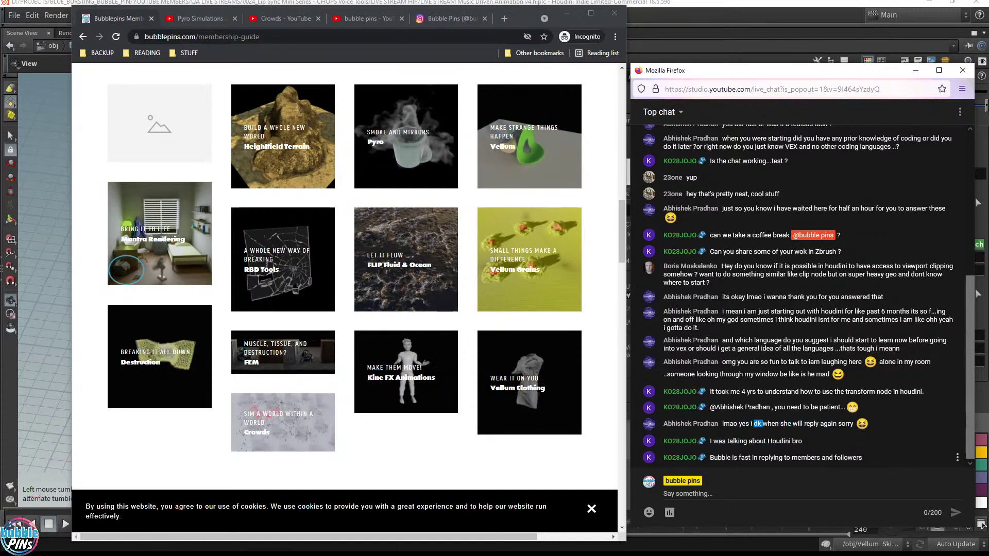
{"action": "left_click_drag", "start_coordinate": [714, 441], "coordinate": [815, 443]}
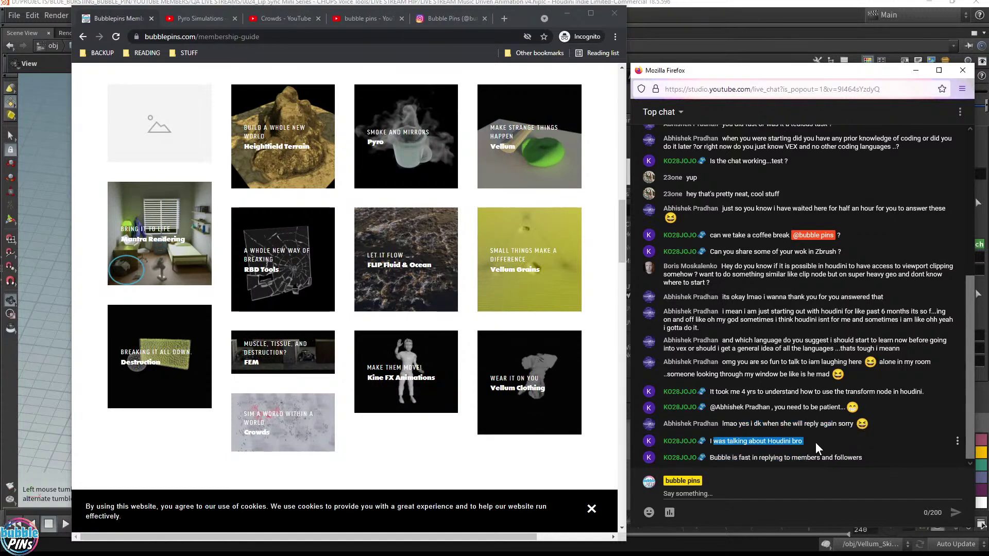
{"action": "left_click_drag", "start_coordinate": [738, 458], "coordinate": [859, 458]}
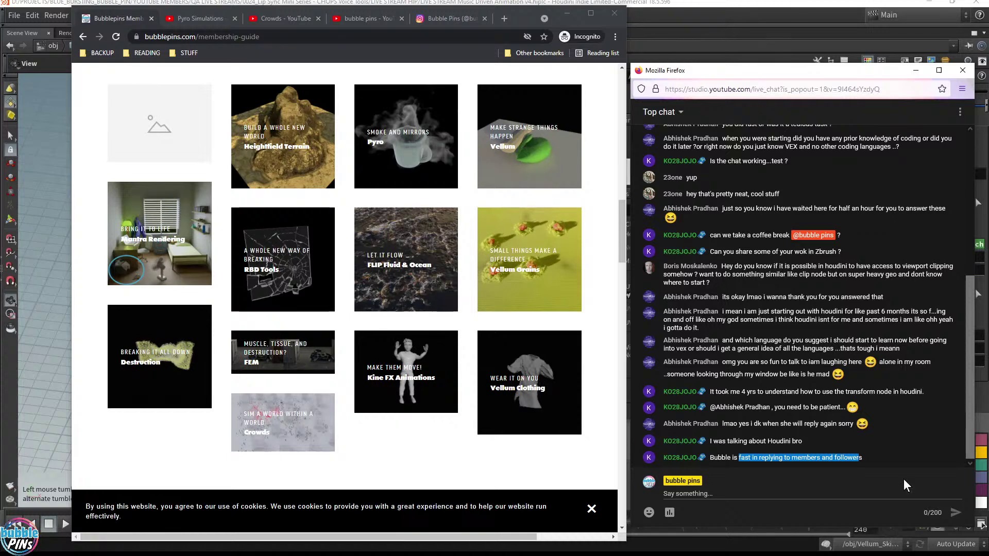
{"action": "left_click", "coordinate": [852, 464]}
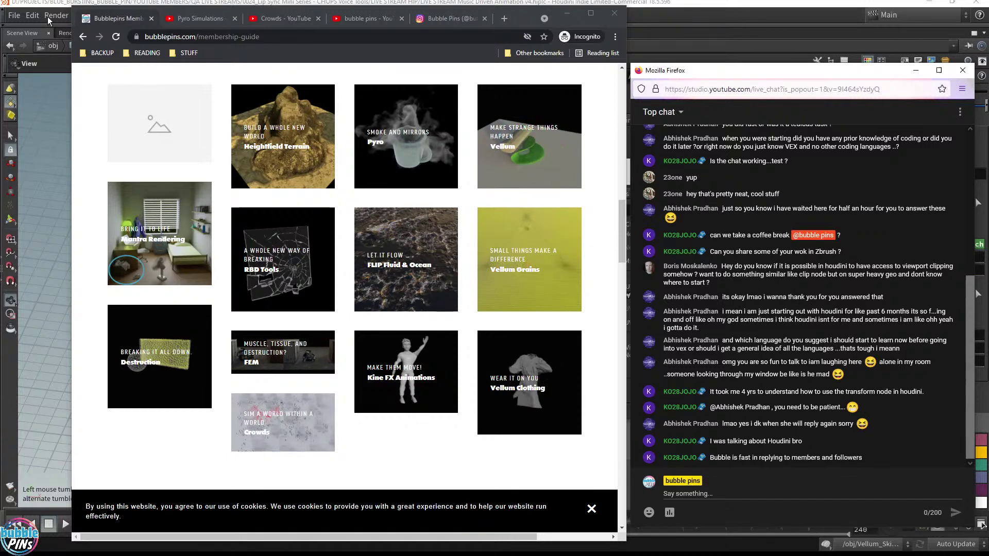
Minimize the browser window and close the viewport's Display Options dialog, bringing the live chat back in front of Houdini.
{"action": "left_click", "coordinate": [518, 23]}
{"action": "left_click_drag", "start_coordinate": [518, 23], "coordinate": [475, 106]}
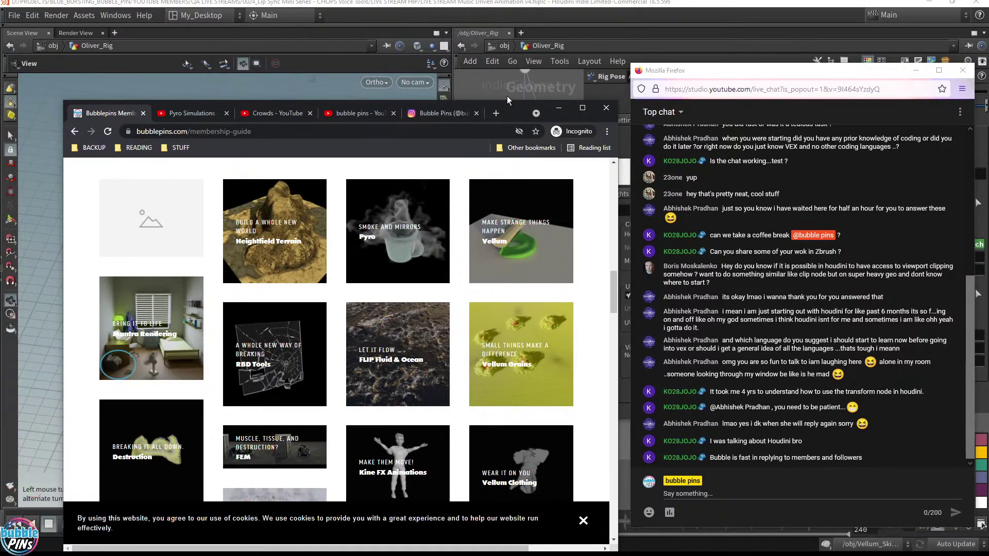
{"action": "left_click", "coordinate": [559, 108]}
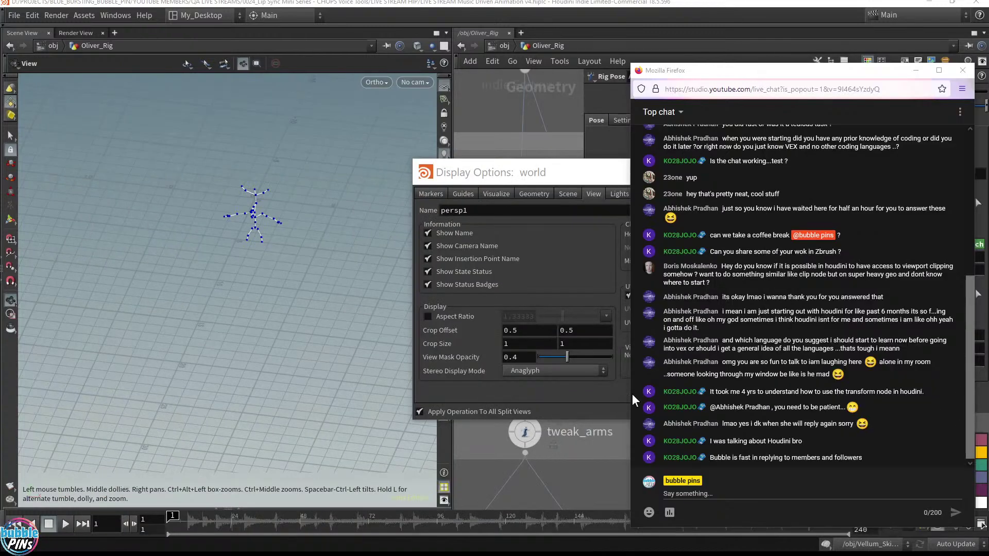
{"action": "left_click_drag", "start_coordinate": [573, 173], "coordinate": [225, 247]}
{"action": "left_click", "coordinate": [493, 246]}
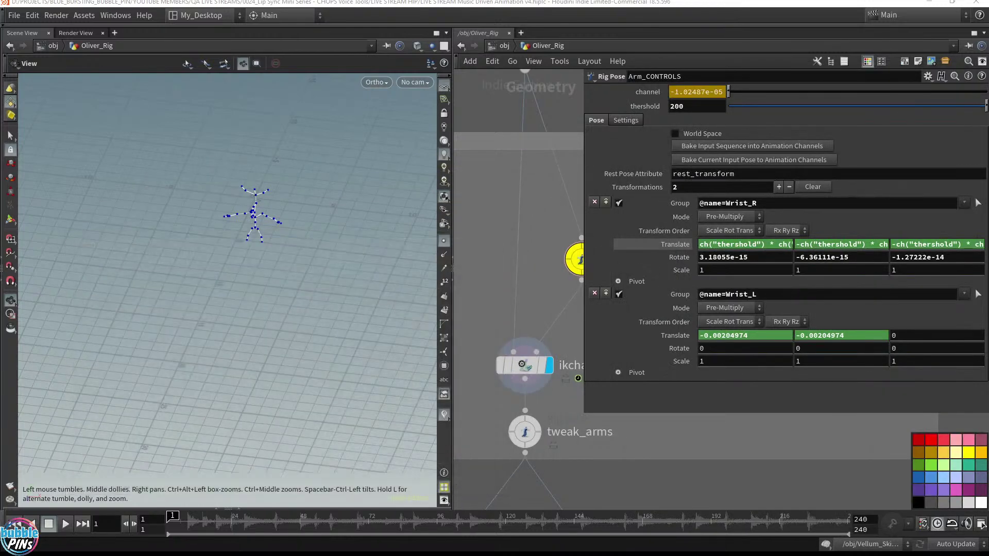
{"action": "key", "text": "alt+Tab"}
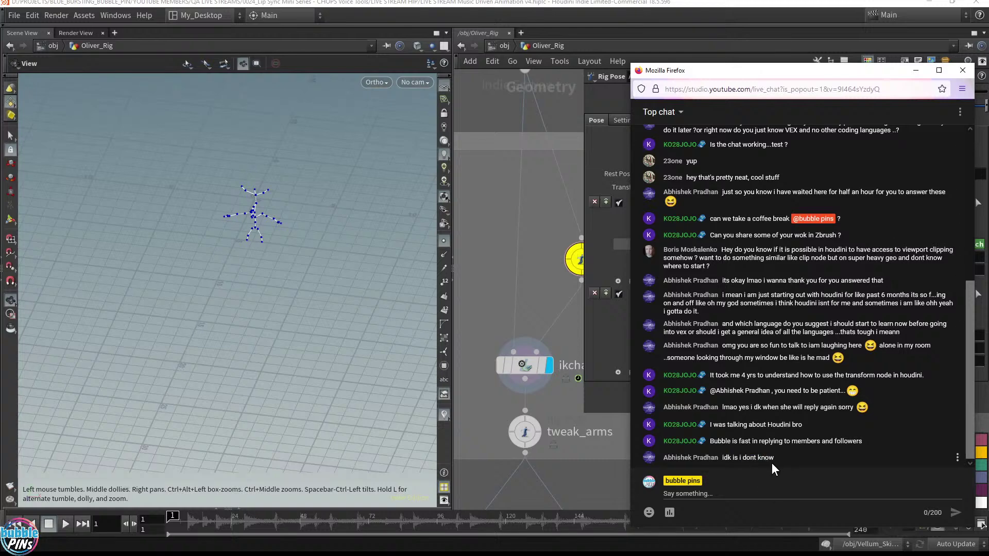
Highlight "idk" in the newest live chat message and bring Houdini back in front of the chat.
{"action": "left_click_drag", "start_coordinate": [758, 458], "coordinate": [743, 464]}
{"action": "double_click", "coordinate": [727, 458]}
{"action": "left_click", "coordinate": [976, 197]}
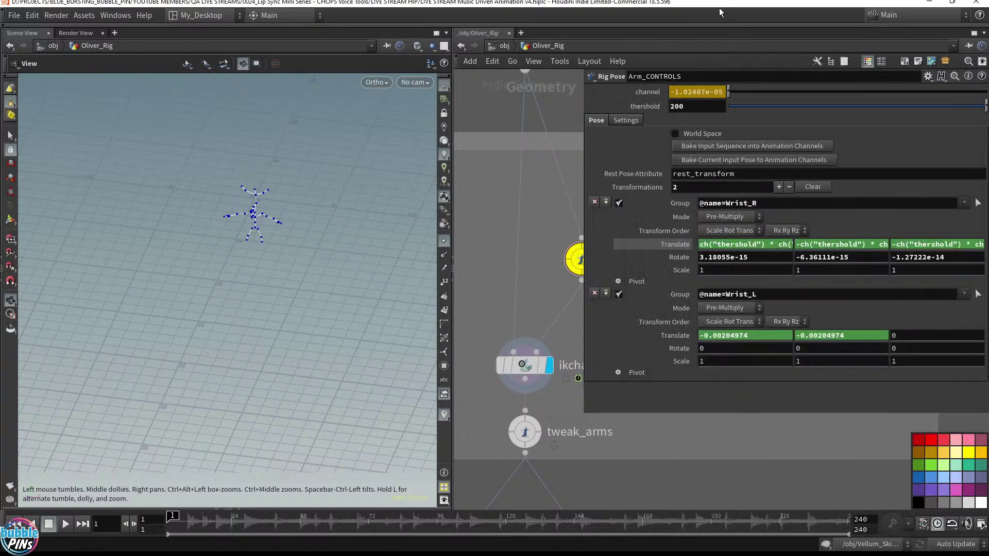
Save the scene file and widen the network editor by narrowing the viewport.
{"action": "left_click", "coordinate": [14, 15]}
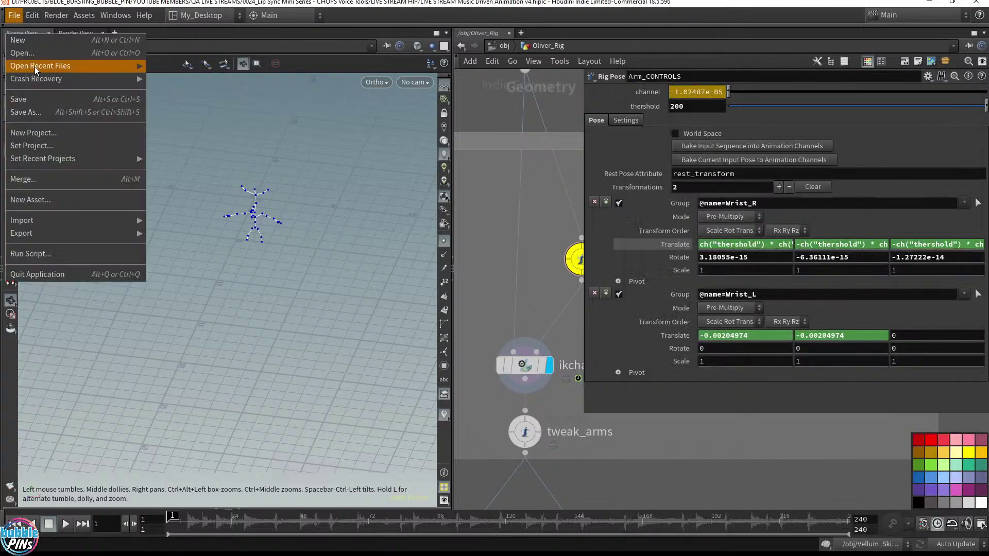
{"action": "left_click", "coordinate": [36, 101]}
{"action": "mouse_move", "coordinate": [321, 245]}
{"action": "left_mouse_down"}
{"action": "mouse_move", "coordinate": [323, 208]}
{"action": "mouse_move", "coordinate": [320, 242]}
{"action": "left_mouse_up"}
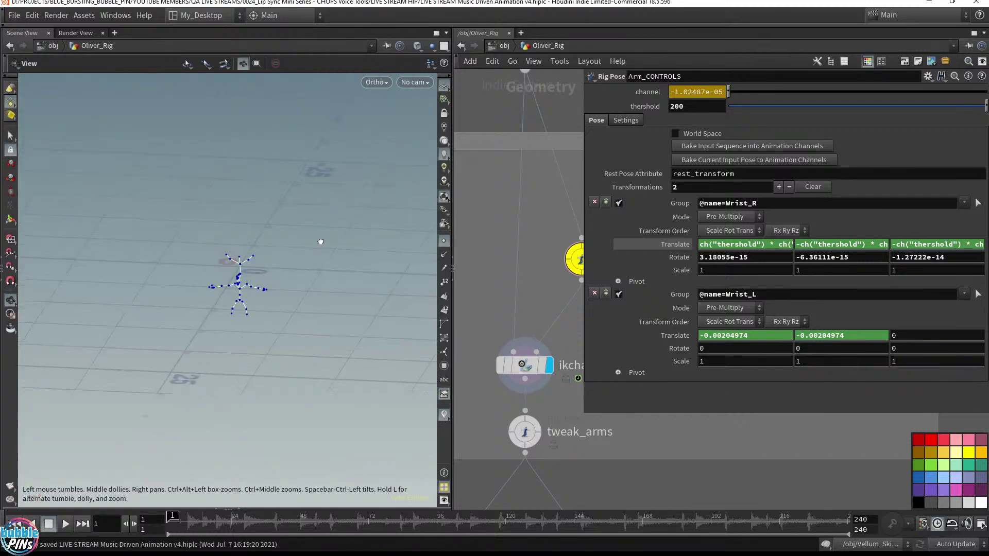
{"action": "left_click_drag", "start_coordinate": [451, 217], "coordinate": [324, 239]}
{"action": "scroll", "coordinate": [268, 247], "scroll_direction": "up", "scroll_amount": 3}
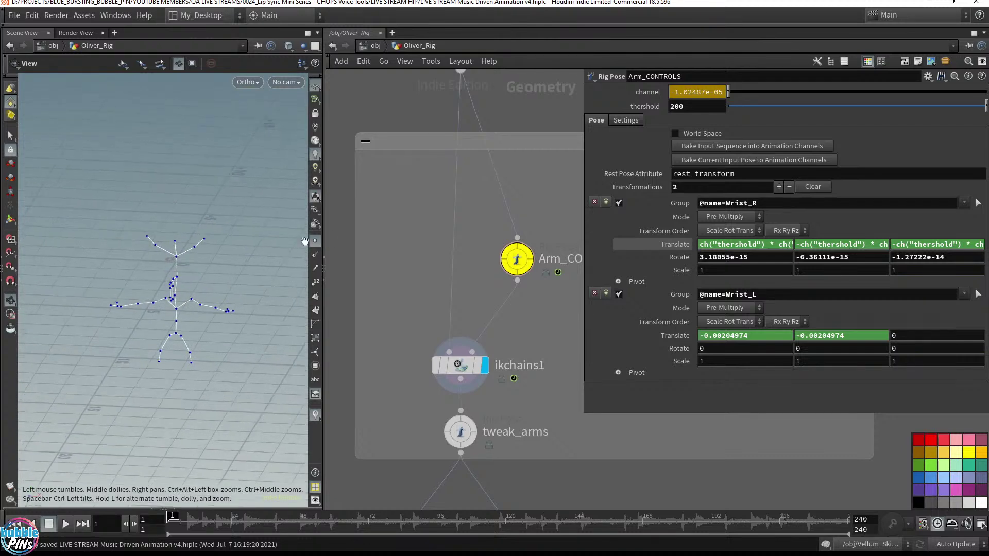
Shrink the Arm_CONTROLS parameter overlay to uncover more of the Oliver_Rig network.
{"action": "scroll", "coordinate": [409, 280], "scroll_direction": "down", "scroll_amount": 5}
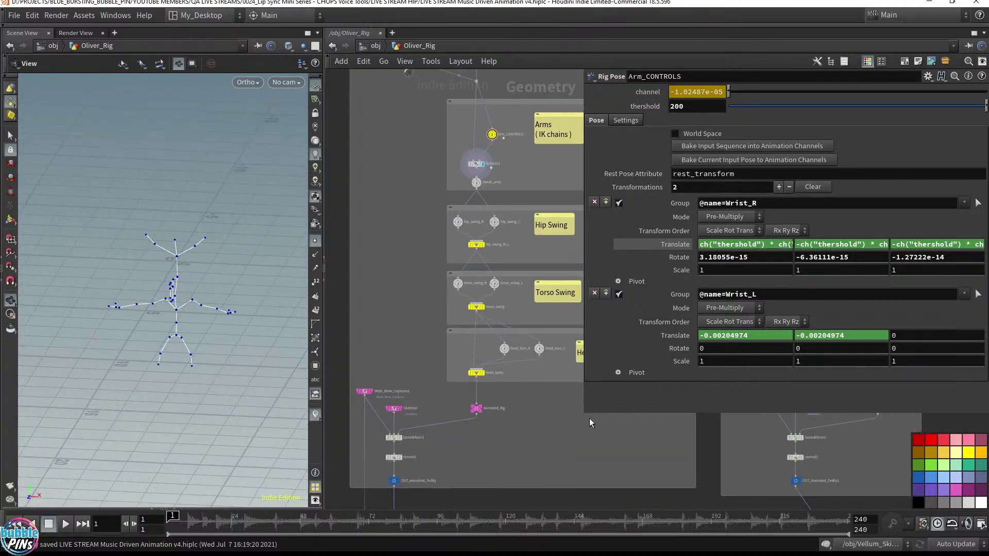
{"action": "left_click_drag", "start_coordinate": [584, 413], "coordinate": [716, 367]}
{"action": "scroll", "coordinate": [662, 305], "scroll_direction": "down", "scroll_amount": 2}
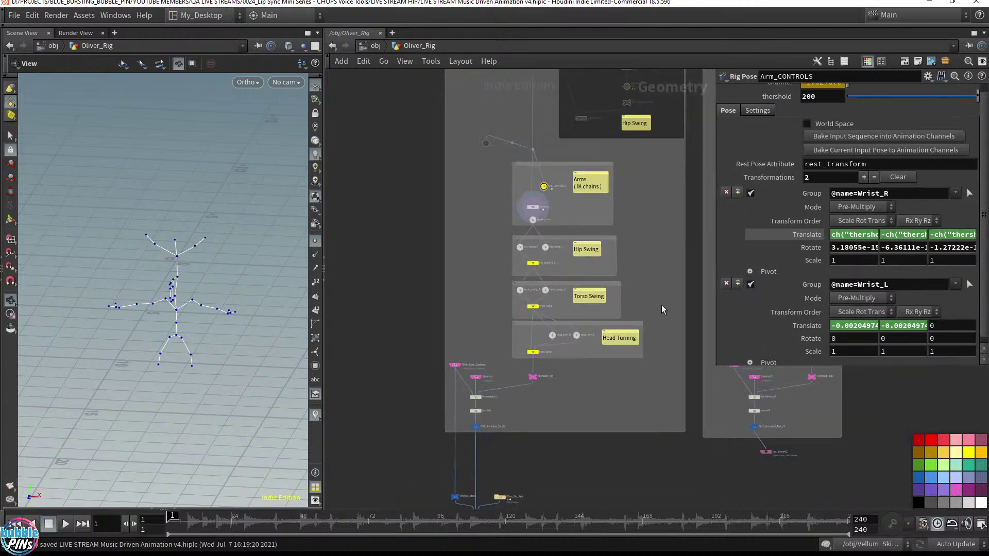
{"action": "middle_click_drag", "start_coordinate": [661, 305], "coordinate": [656, 212]}
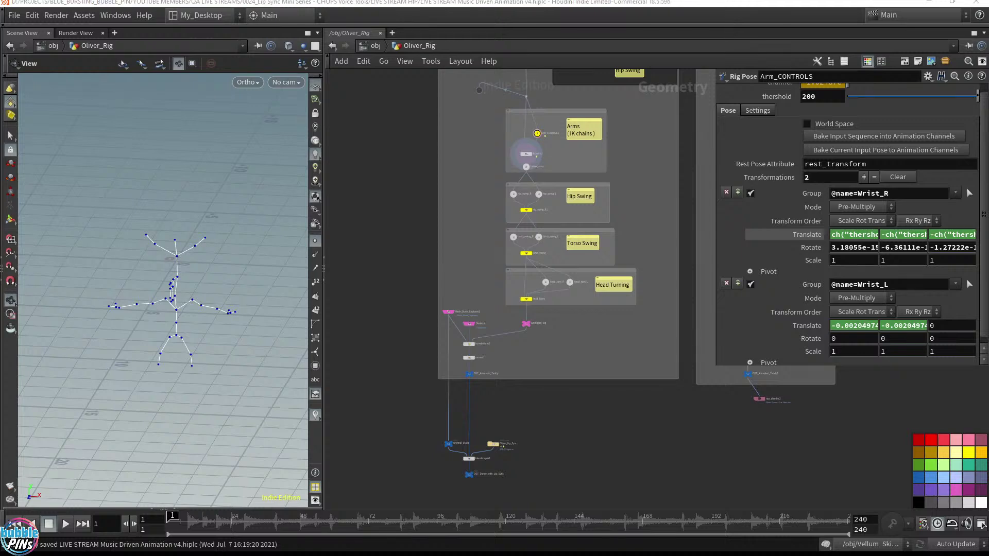
Check the live chat for new messages and look over the area above CHOPS 1 in the Oliver_Rig network.
{"action": "key", "text": "alt+Tab"}
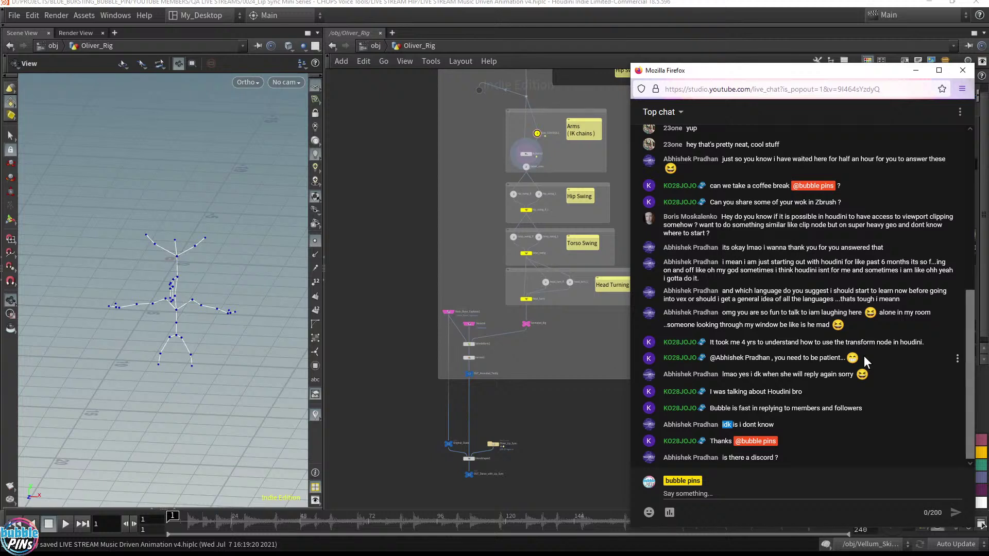
{"action": "middle_click_drag", "start_coordinate": [485, 159], "coordinate": [491, 403]}
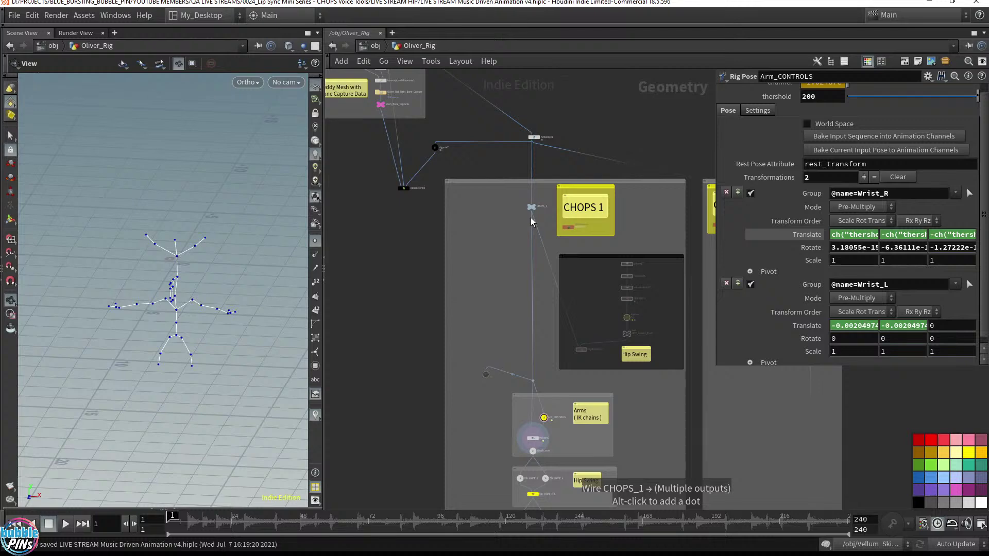
{"action": "middle_click_drag", "start_coordinate": [588, 121], "coordinate": [600, 244]}
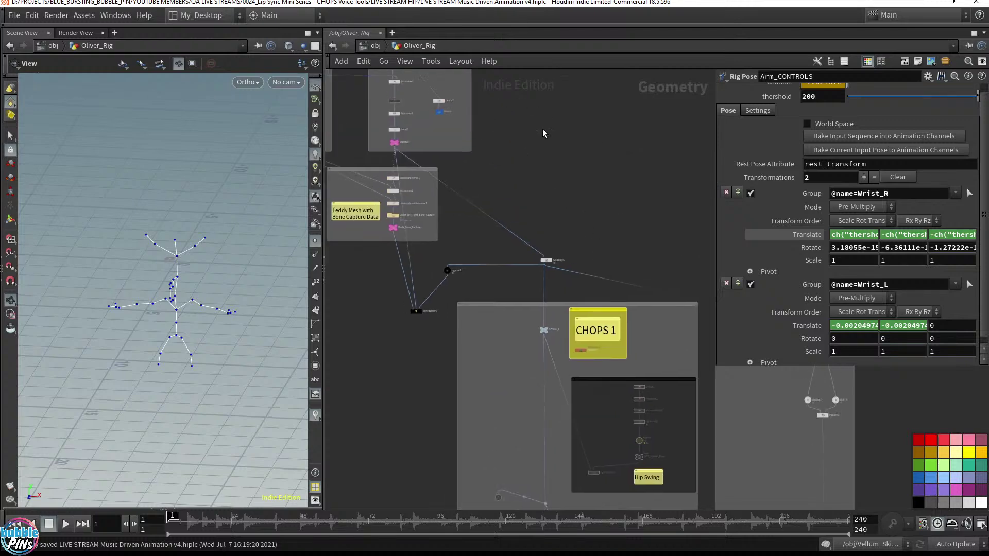
{"action": "middle_click_drag", "start_coordinate": [542, 128], "coordinate": [551, 177]}
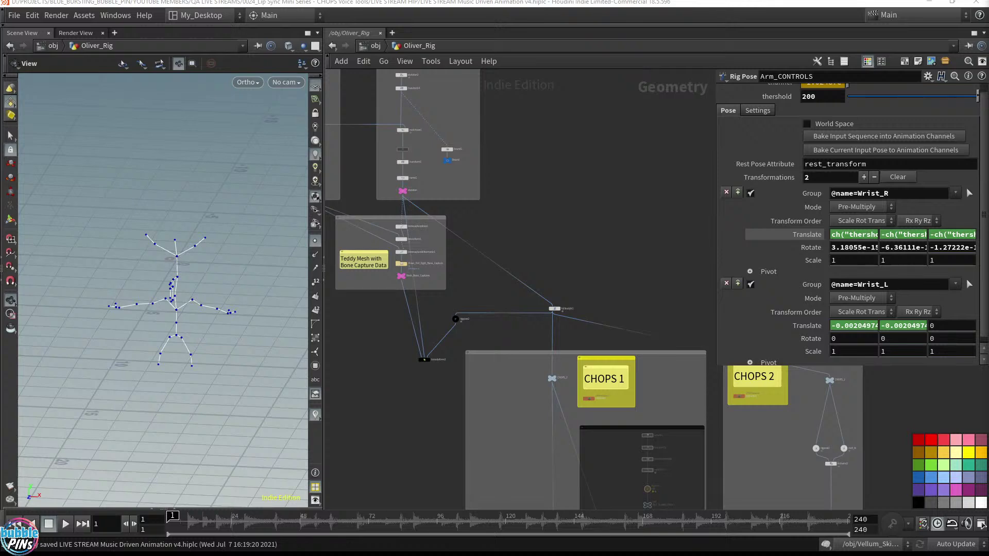
{"action": "key", "text": "alt+Tab"}
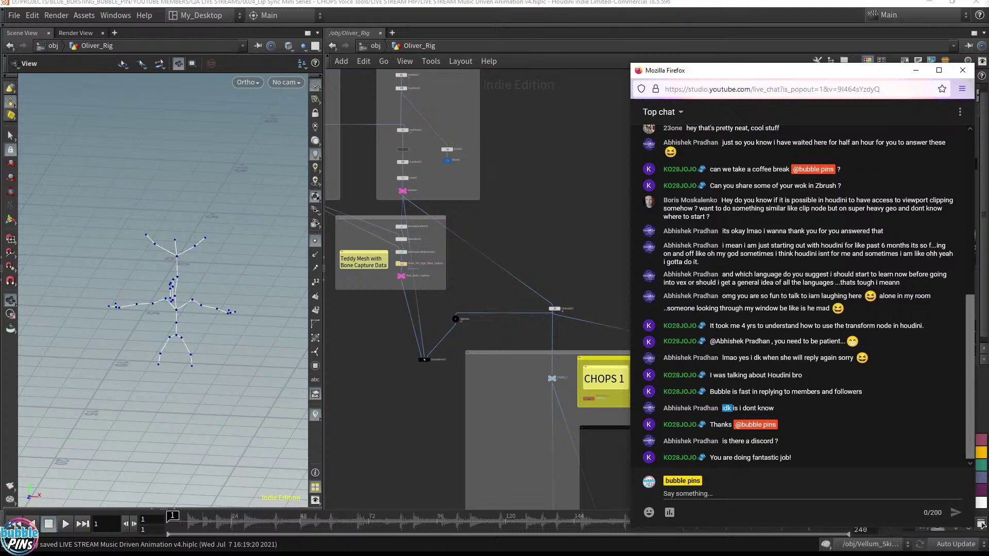
{"action": "key", "text": "alt+Tab"}
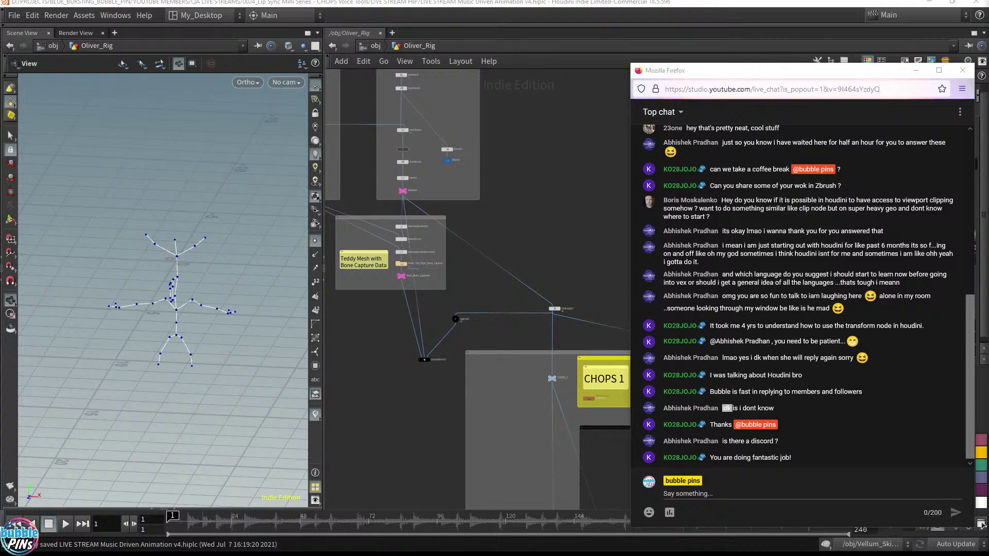
Go up to the object level, open the Steven_Rig network, and frame the character without point display.
{"action": "left_click", "coordinate": [373, 46]}
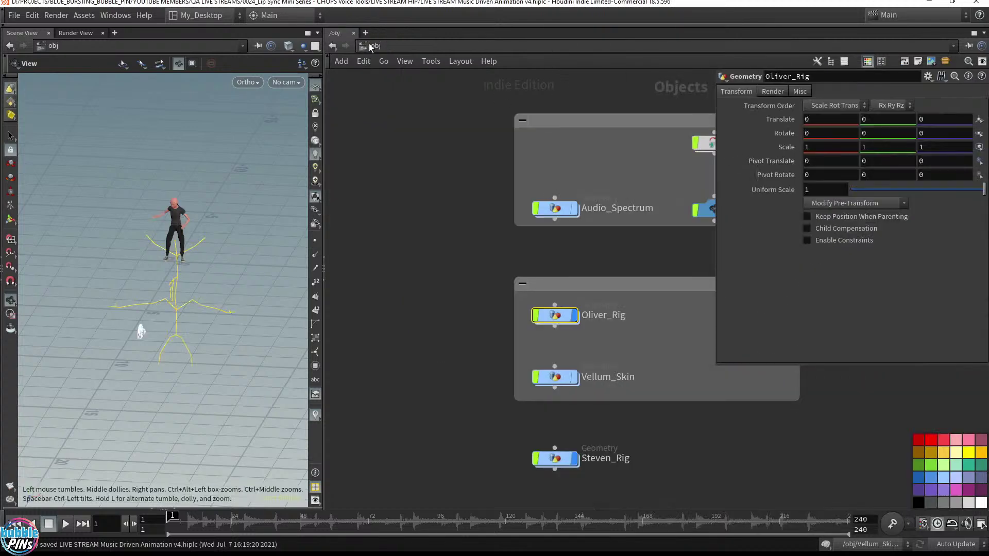
{"action": "middle_click_drag", "start_coordinate": [443, 366], "coordinate": [372, 199]}
{"action": "left_click", "coordinate": [486, 292]}
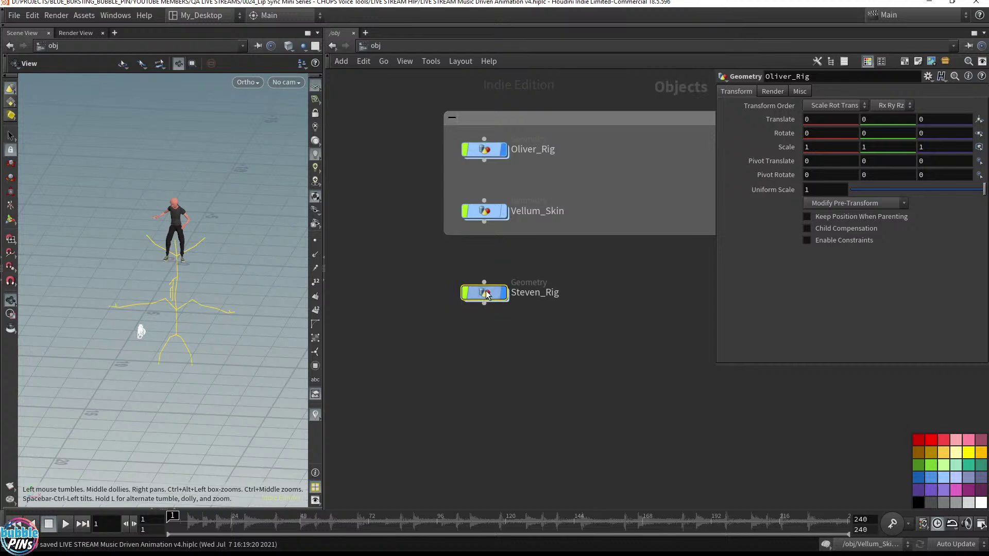
{"action": "double_click", "coordinate": [487, 292]}
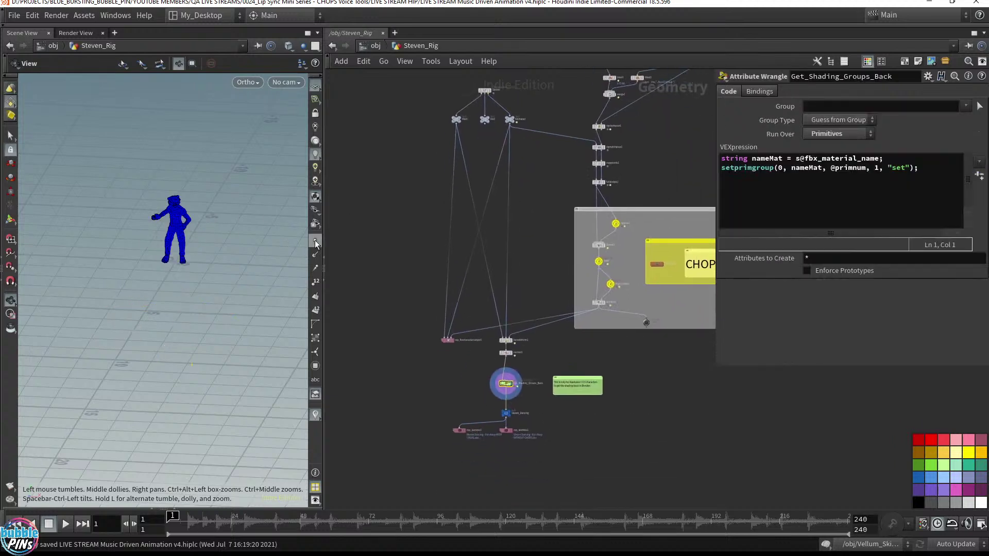
{"action": "key", "text": "f"}
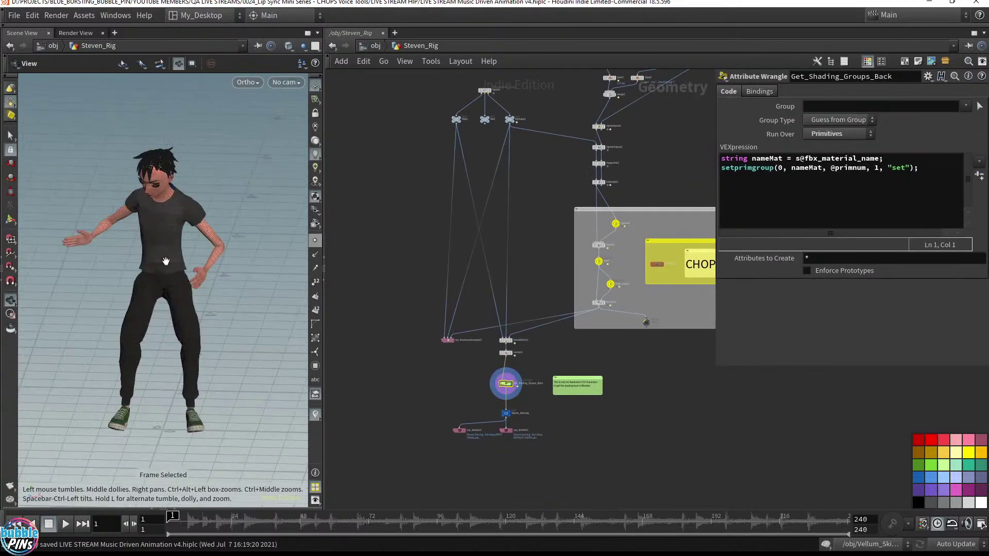
{"action": "left_click_drag", "start_coordinate": [166, 261], "coordinate": [194, 230]}
Examine the upper part of the Steven_Rig network, widening the network editor and fitting the character in the narrower viewport.
{"action": "middle_click_drag", "start_coordinate": [618, 196], "coordinate": [589, 256]}
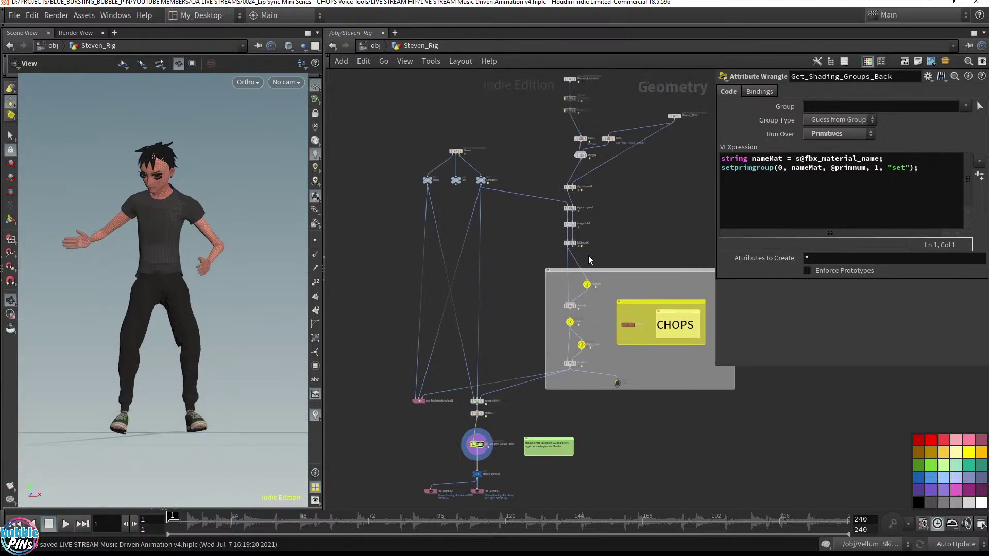
{"action": "scroll", "coordinate": [625, 204], "scroll_direction": "up", "scroll_amount": 5}
{"action": "middle_click_drag", "start_coordinate": [626, 204], "coordinate": [685, 324]}
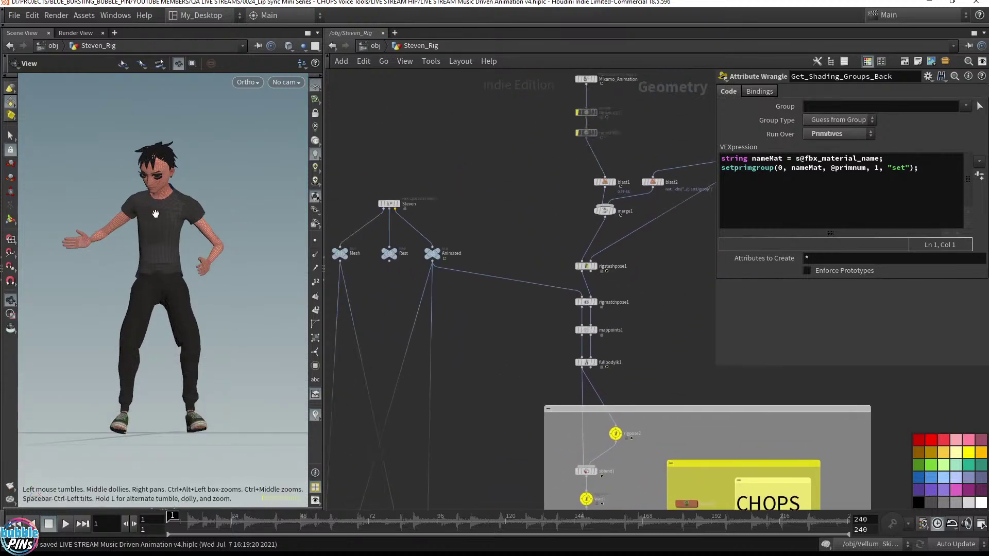
{"action": "mouse_move", "coordinate": [156, 213]}
{"action": "left_mouse_down"}
{"action": "mouse_move", "coordinate": [206, 203]}
{"action": "mouse_move", "coordinate": [188, 183]}
{"action": "mouse_move", "coordinate": [166, 211]}
{"action": "left_mouse_up"}
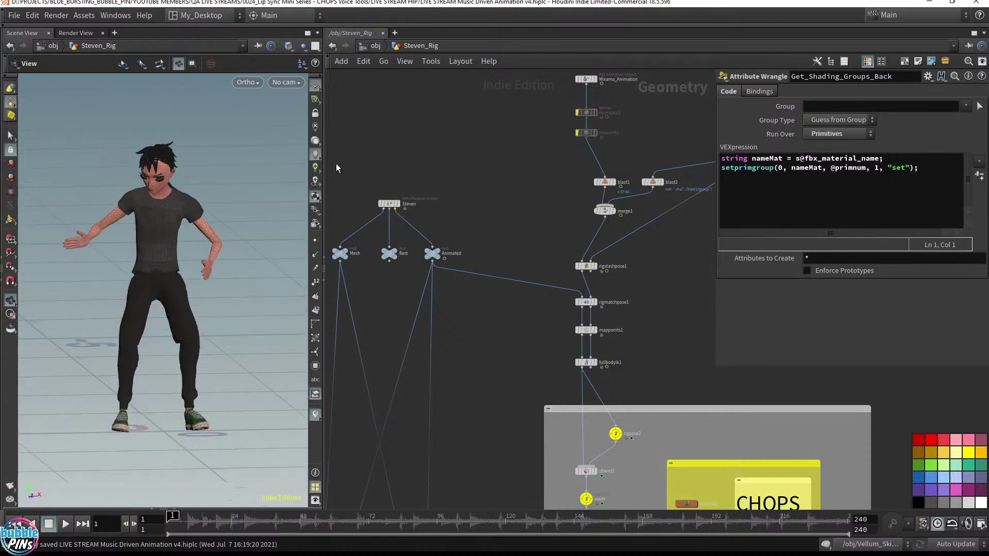
{"action": "left_click_drag", "start_coordinate": [324, 173], "coordinate": [248, 181]}
{"action": "scroll", "coordinate": [175, 206], "scroll_direction": "up", "scroll_amount": 10}
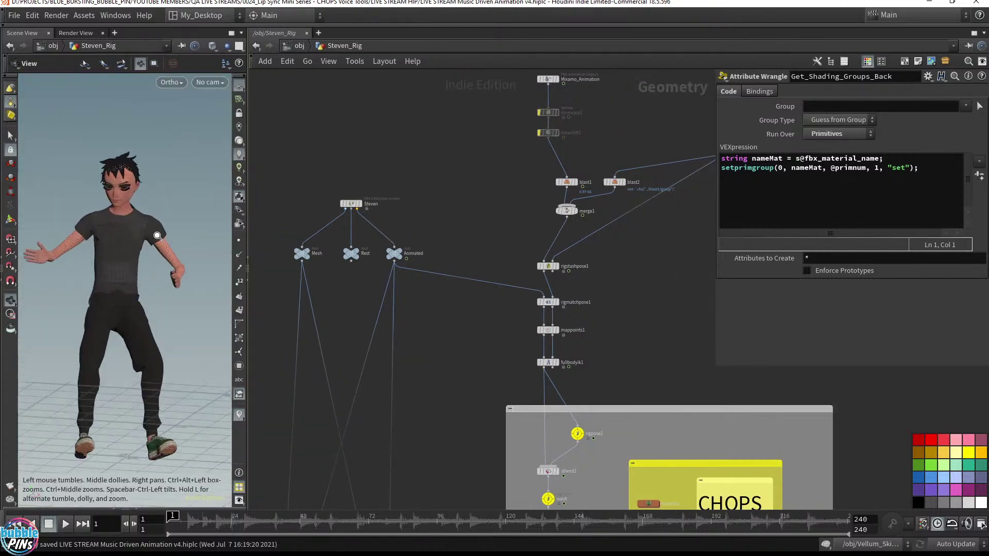
{"action": "left_click_drag", "start_coordinate": [187, 211], "coordinate": [187, 216]}
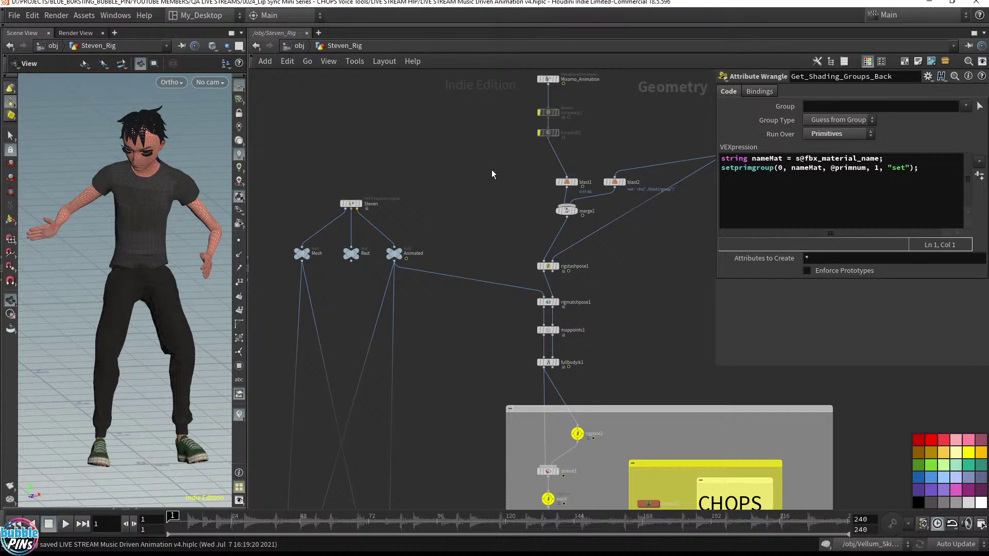
Align blast1 and merge1 beneath Mixamo_Animation and space blast2 further away from blast1.
{"action": "left_click_drag", "start_coordinate": [526, 231], "coordinate": [663, 162]}
{"action": "left_click_drag", "start_coordinate": [564, 184], "coordinate": [545, 182]}
{"action": "left_click", "coordinate": [502, 162]}
{"action": "middle_click_drag", "start_coordinate": [503, 162], "coordinate": [409, 177]}
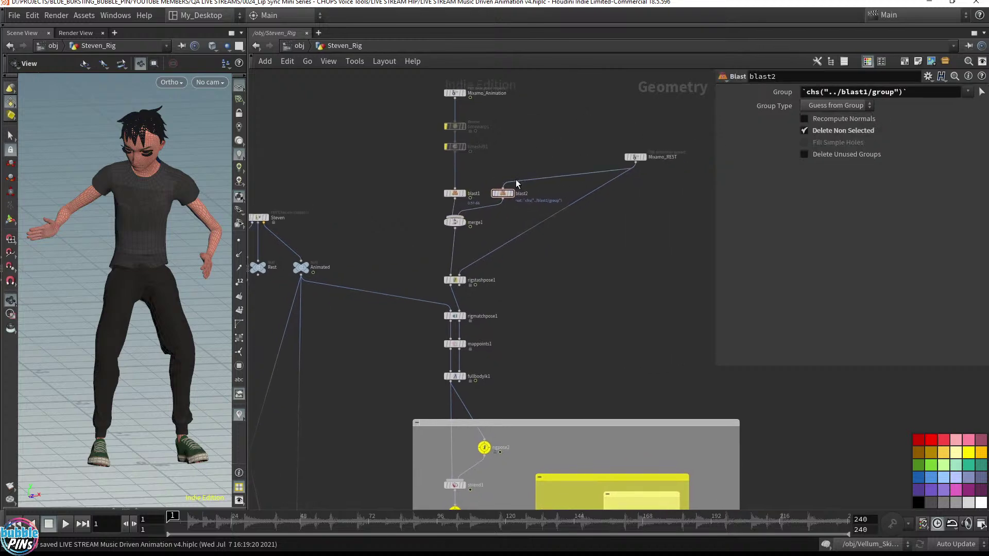
{"action": "left_click_drag", "start_coordinate": [498, 193], "coordinate": [521, 195]}
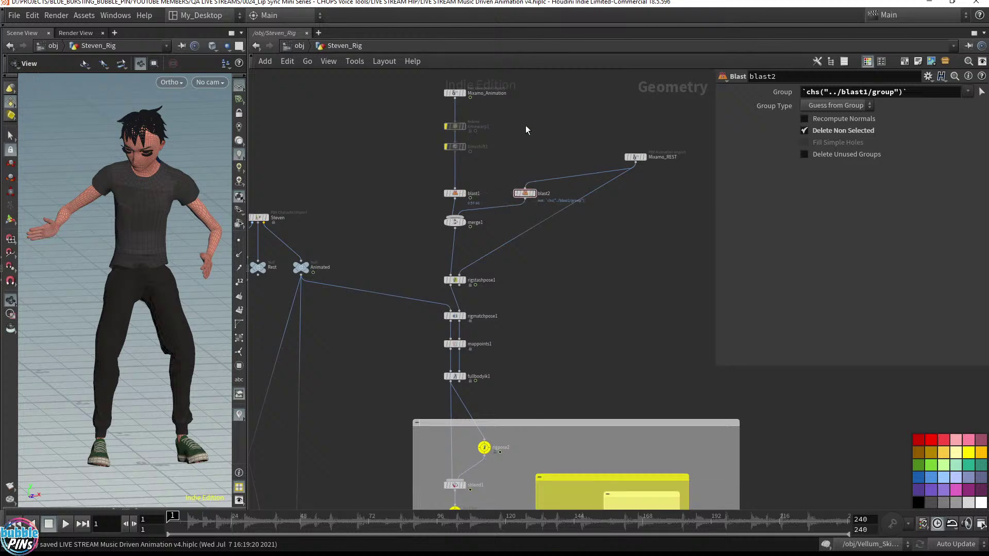
Wire fullbodyik1 directly into bonedeform1 so the character deformation bypasses the CHOPS section.
{"action": "middle_click_drag", "start_coordinate": [391, 148], "coordinate": [471, 165]}
{"action": "middle_click_drag", "start_coordinate": [474, 345], "coordinate": [529, 161]}
{"action": "left_click_drag", "start_coordinate": [436, 468], "coordinate": [582, 202]}
Move the CHOPS network box with its nodes well to the side of the main rig chain.
{"action": "left_click_drag", "start_coordinate": [560, 245], "coordinate": [709, 331]}
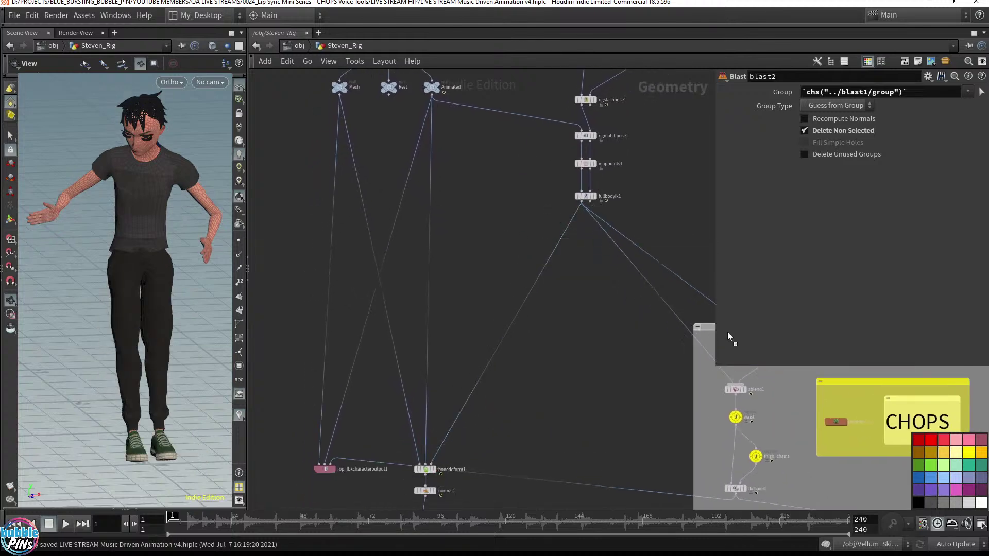
{"action": "key", "text": "ctrl+z"}
{"action": "left_click_drag", "start_coordinate": [560, 244], "coordinate": [673, 262]}
{"action": "middle_click_drag", "start_coordinate": [567, 295], "coordinate": [460, 251]}
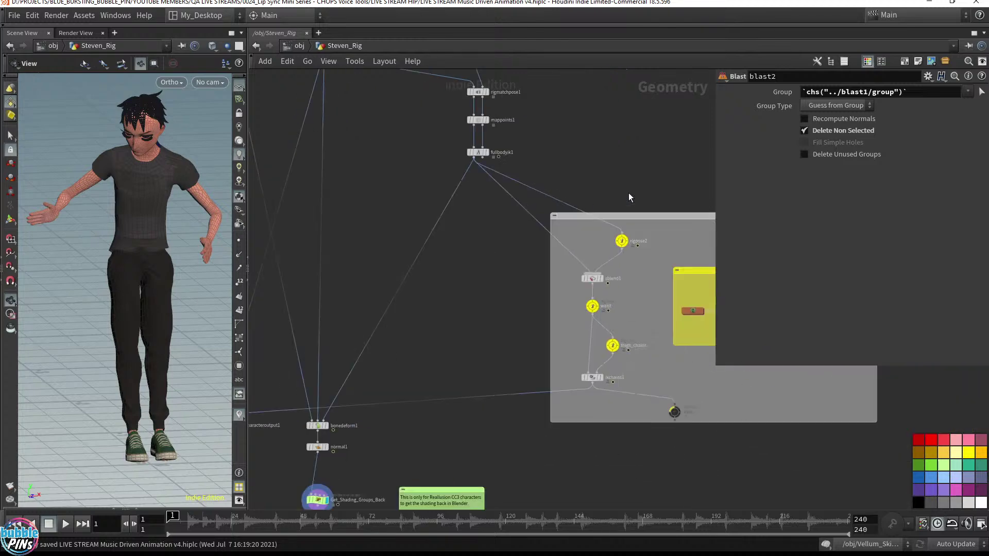
{"action": "left_click_drag", "start_coordinate": [584, 216], "coordinate": [670, 217]}
{"action": "middle_click_drag", "start_coordinate": [470, 274], "coordinate": [630, 274]}
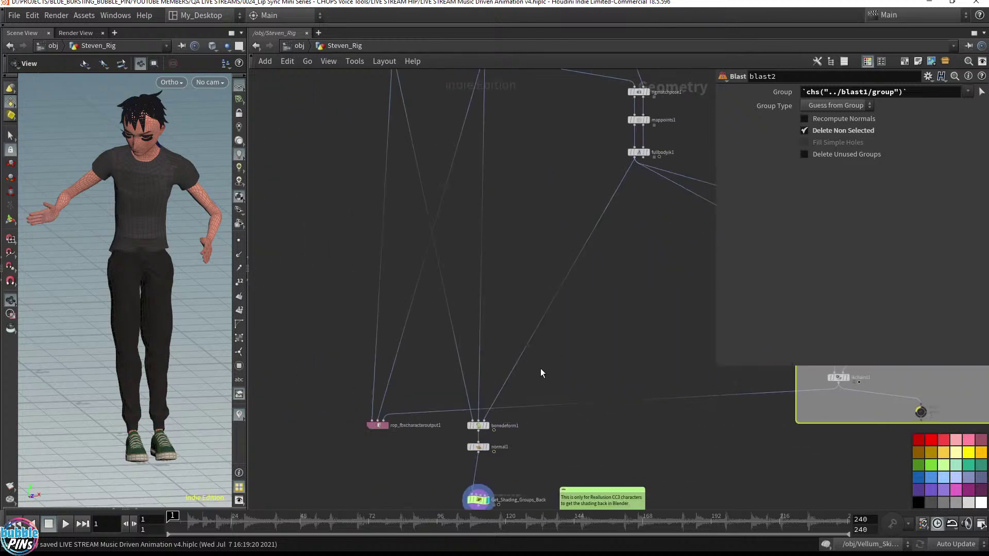
Select and display bonedeform1, and reframe the viewport to show the whole character.
{"action": "left_click", "coordinate": [478, 429]}
{"action": "scroll", "coordinate": [510, 281], "scroll_direction": "up", "scroll_amount": 5}
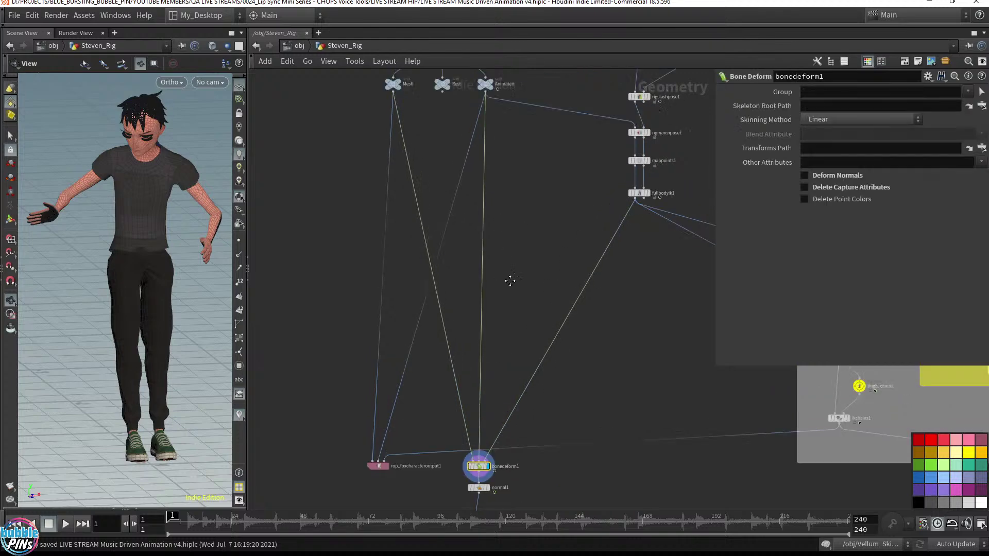
{"action": "left_click_drag", "start_coordinate": [185, 217], "coordinate": [188, 206]}
{"action": "middle_click_drag", "start_coordinate": [189, 206], "coordinate": [137, 223]}
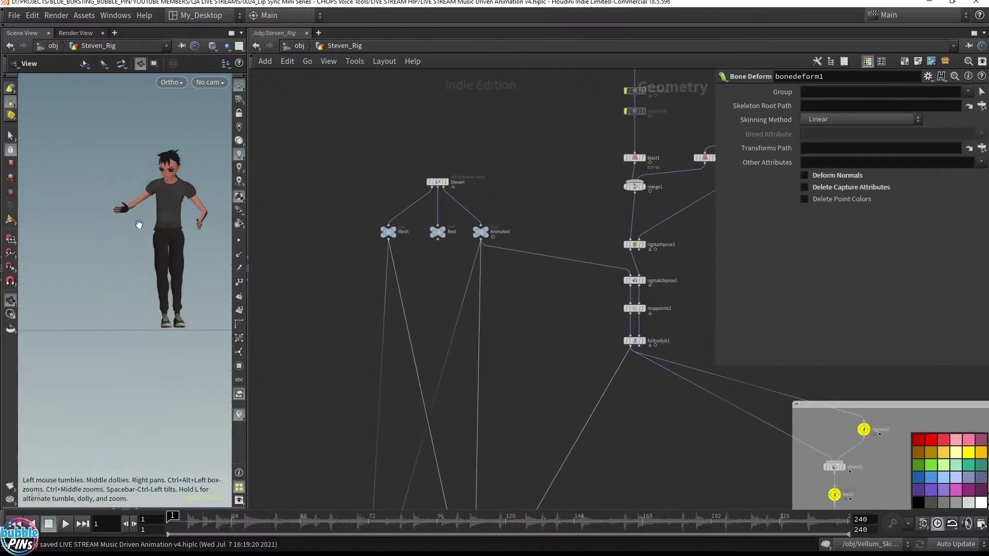
{"action": "right_click_drag", "start_coordinate": [137, 223], "coordinate": [123, 234]}
Move blast1, blast2 and merge1 aside and wire the Mixamo animation chain directly into rigstashpose1, bypassing them.
{"action": "middle_click_drag", "start_coordinate": [646, 139], "coordinate": [609, 180]}
{"action": "left_click_drag", "start_coordinate": [560, 174], "coordinate": [680, 230]}
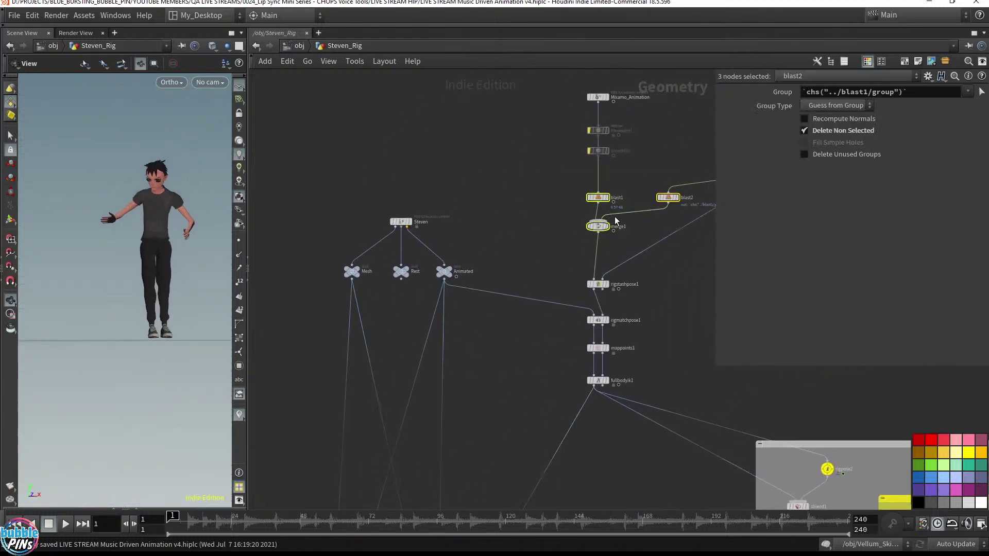
{"action": "left_click_drag", "start_coordinate": [602, 198], "coordinate": [625, 192]}
{"action": "left_click_drag", "start_coordinate": [598, 156], "coordinate": [594, 280]}
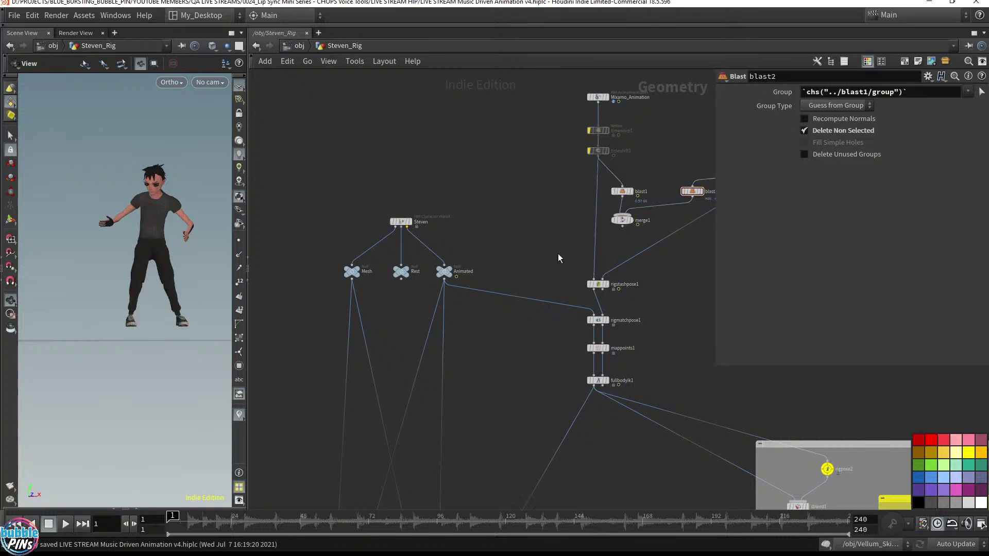
Play the retargeted Mixamo animation on Steven from different angles, rewind to frame 1 and replay it.
{"action": "key", "text": "Up"}
{"action": "left_click_drag", "start_coordinate": [199, 210], "coordinate": [128, 225]}
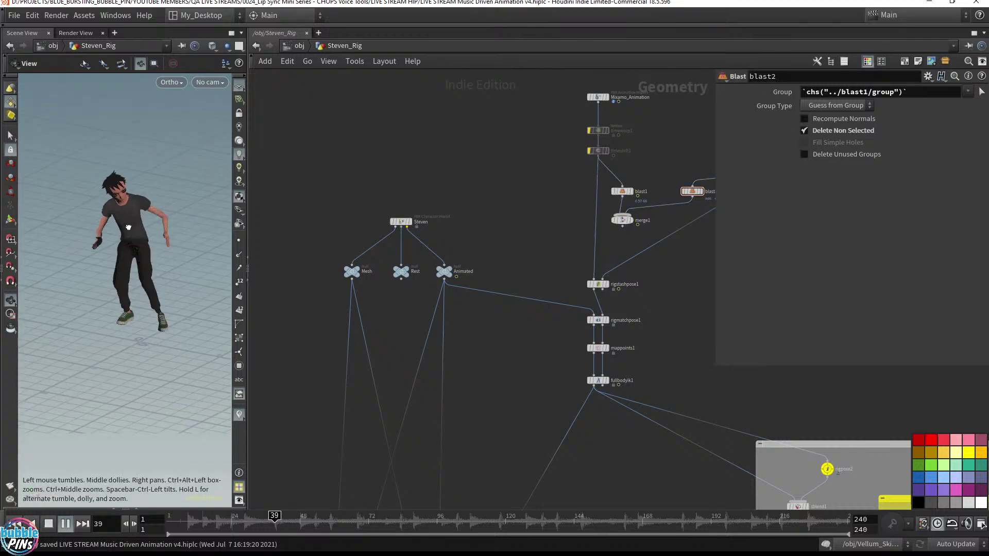
{"action": "middle_click_drag", "start_coordinate": [134, 214], "coordinate": [181, 210]}
{"action": "left_click_drag", "start_coordinate": [180, 210], "coordinate": [156, 186]}
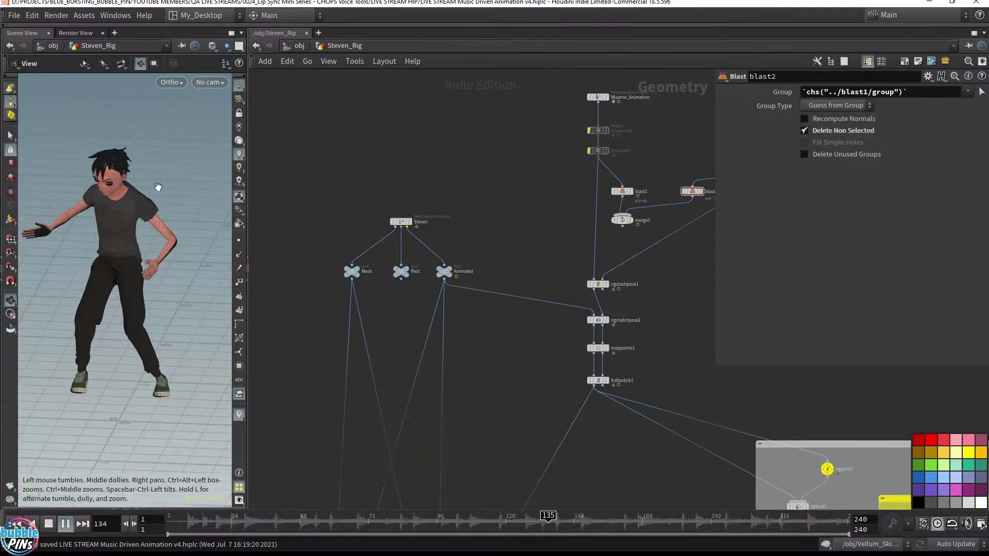
{"action": "key", "text": "ctrl+Up"}
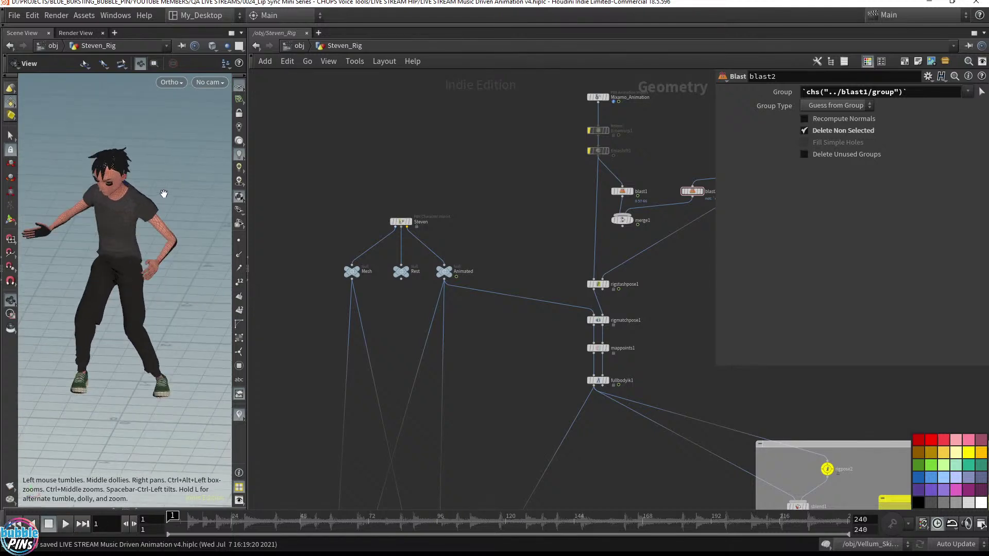
{"action": "key", "text": "Up"}
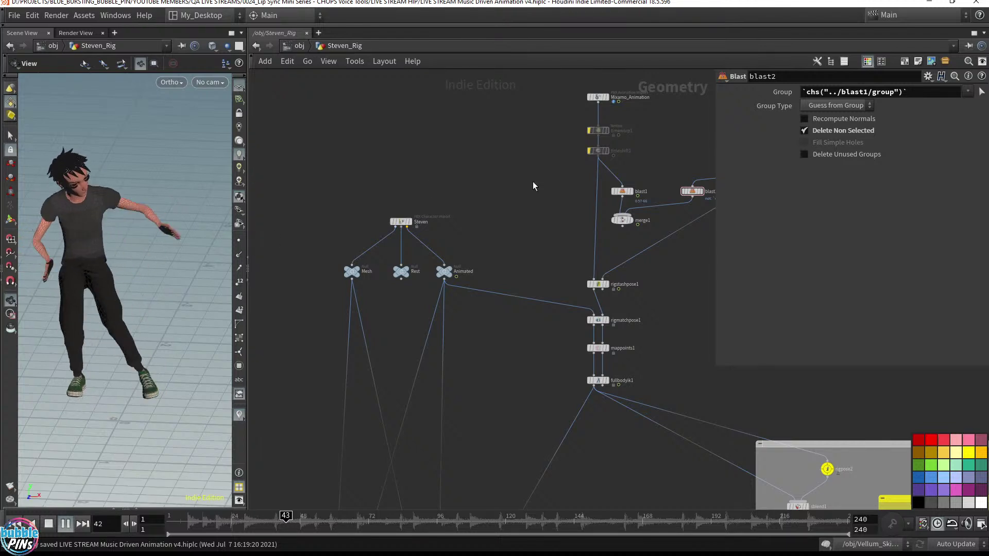
Rewind to frame 1, display the Mixamo_Animation node, play its skeleton motion and rewind again.
{"action": "key", "text": "ctrl+Up"}
{"action": "left_click_drag", "start_coordinate": [99, 282], "coordinate": [116, 277]}
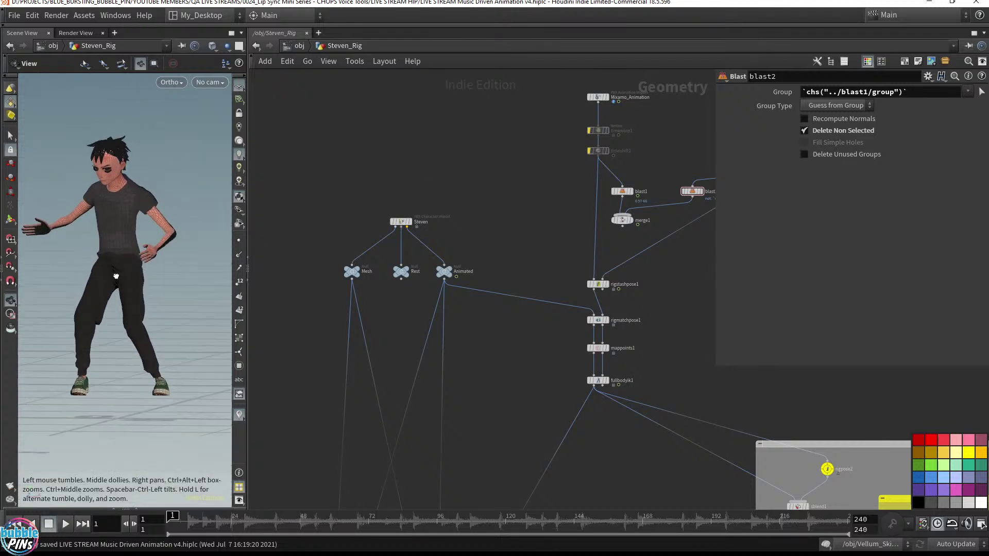
{"action": "middle_click_drag", "start_coordinate": [629, 98], "coordinate": [512, 162]}
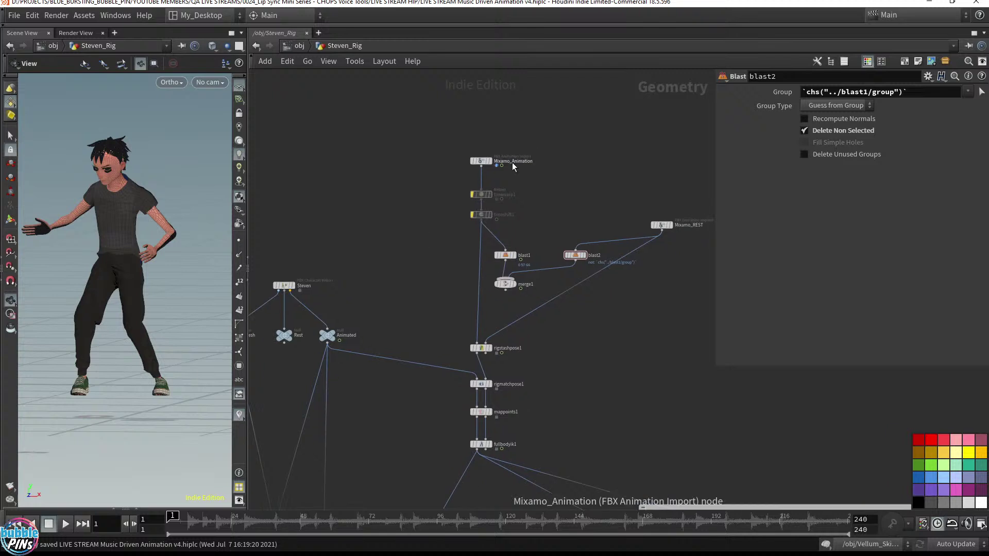
{"action": "scroll", "coordinate": [509, 195], "scroll_direction": "up", "scroll_amount": 3}
{"action": "middle_click_drag", "start_coordinate": [509, 200], "coordinate": [421, 195]}
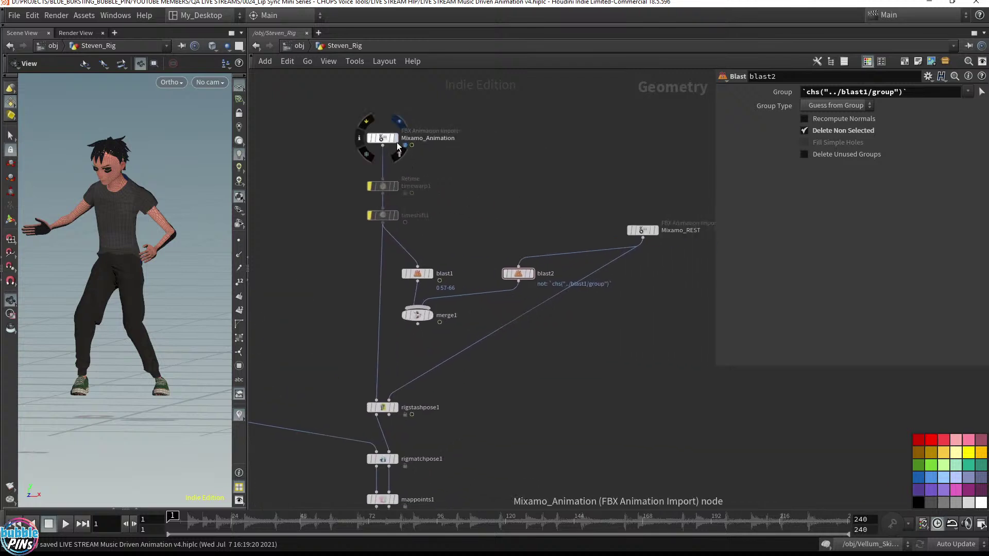
{"action": "left_click", "coordinate": [395, 139]}
{"action": "left_click", "coordinate": [386, 140]}
{"action": "key", "text": "Up"}
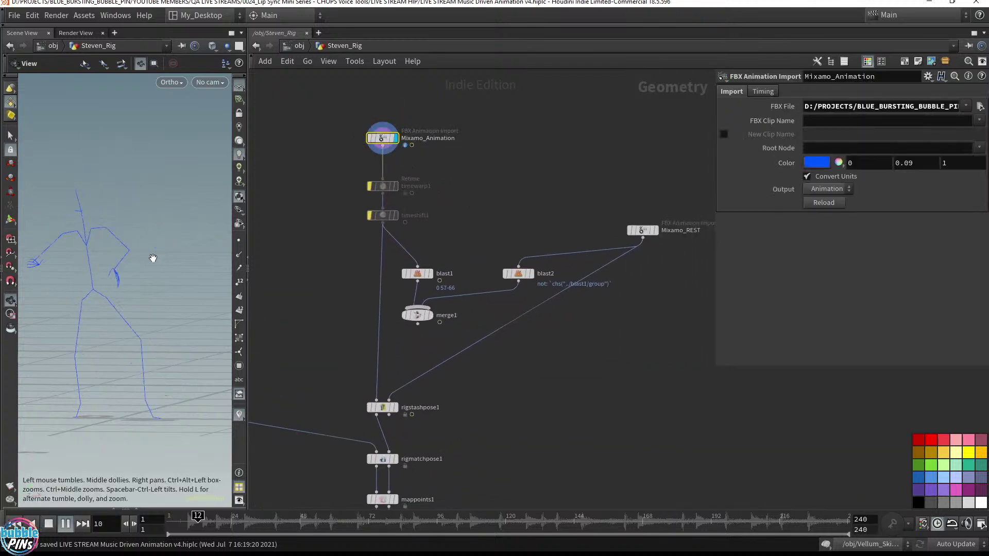
{"action": "key", "text": "ctrl+Up"}
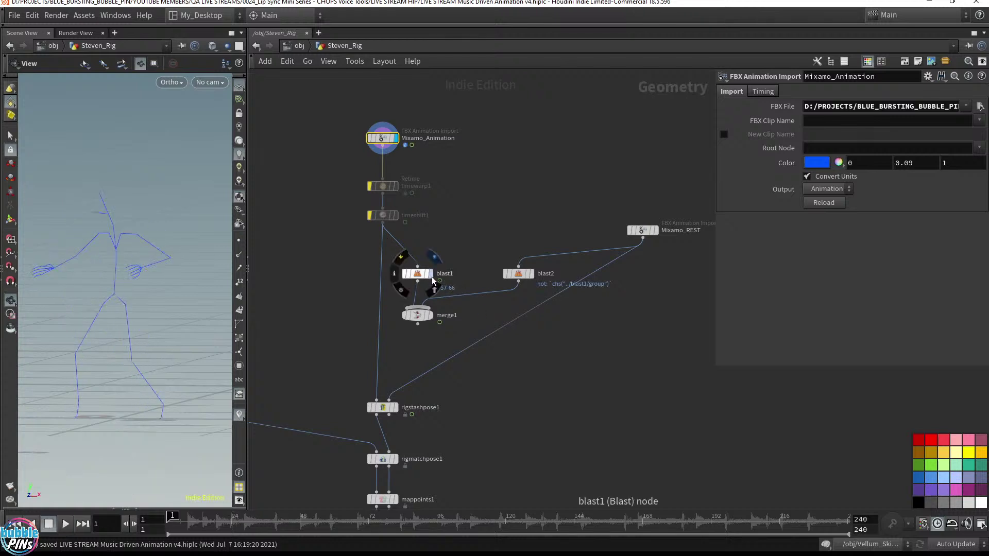
Display blast1 and play the skeleton with points 0 and 57-66 removed, rewinding to frame 1.
{"action": "left_click", "coordinate": [434, 256]}
{"action": "left_click", "coordinate": [417, 274]}
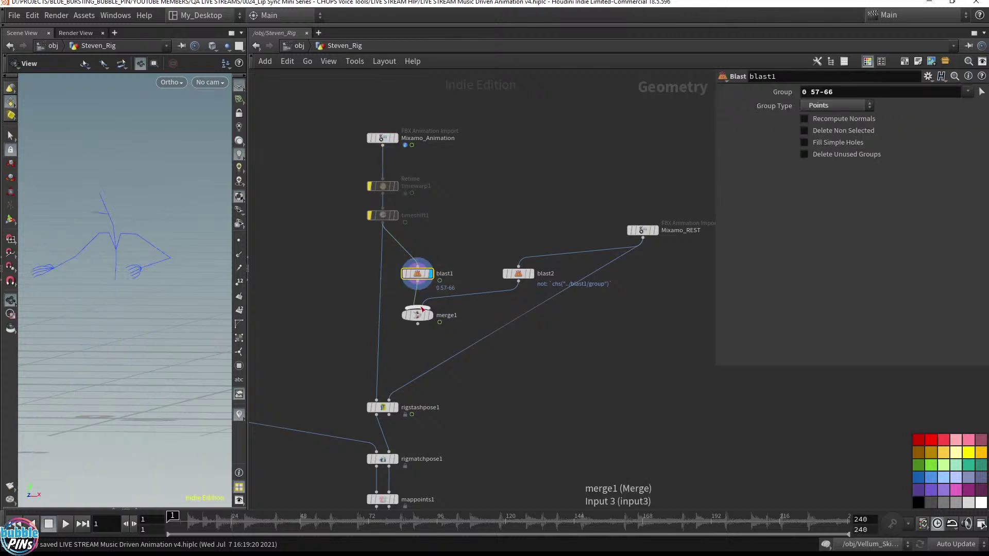
{"action": "key", "text": "Up"}
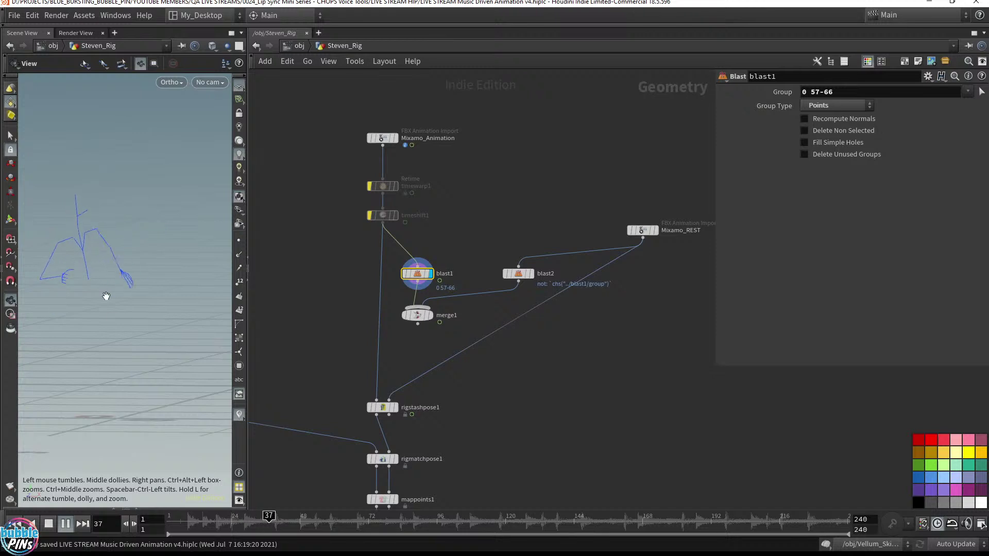
{"action": "key", "text": "ctrl+Left"}
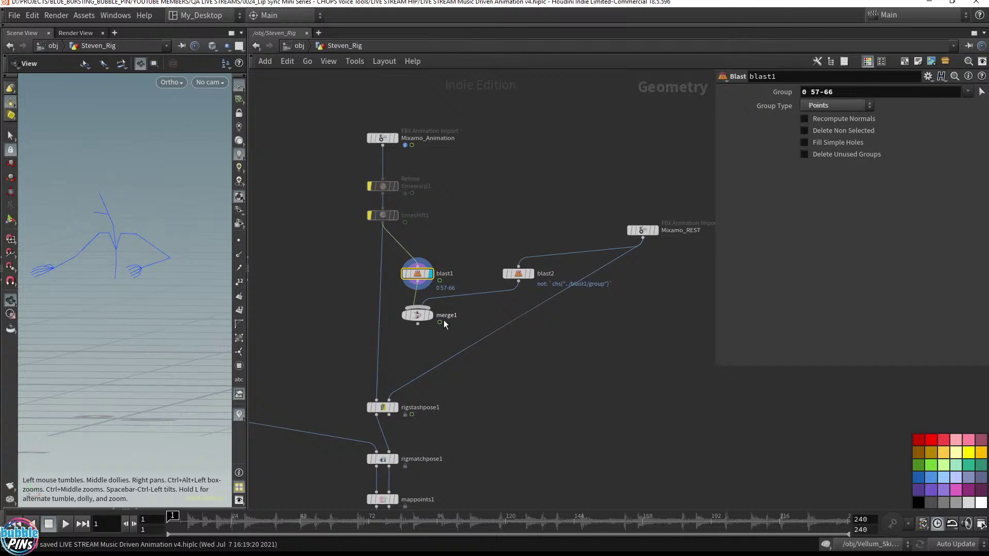
Display merge1 to view the combined skeleton in the viewport, and inspect the settings of blast2.
{"action": "left_click", "coordinate": [431, 316]}
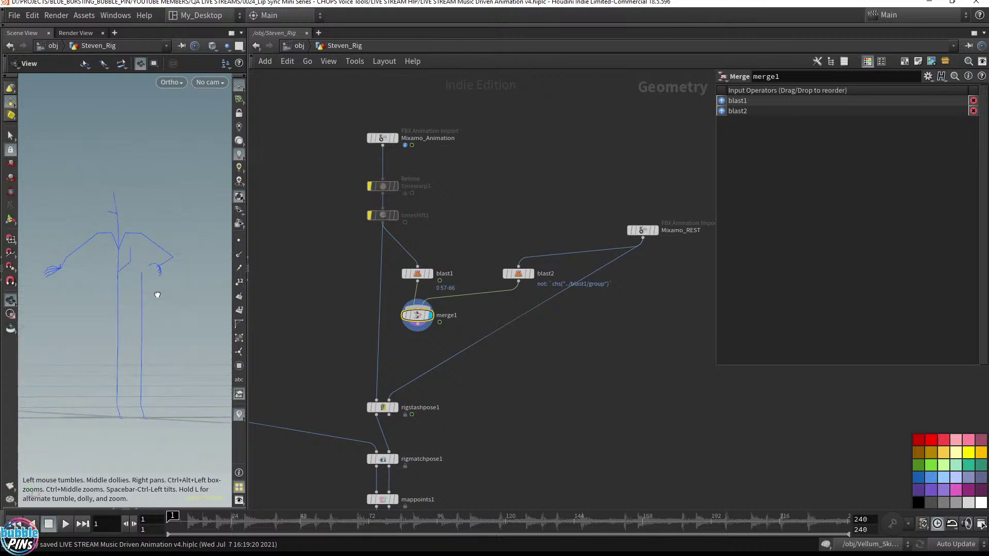
{"action": "left_click_drag", "start_coordinate": [158, 295], "coordinate": [384, 272]}
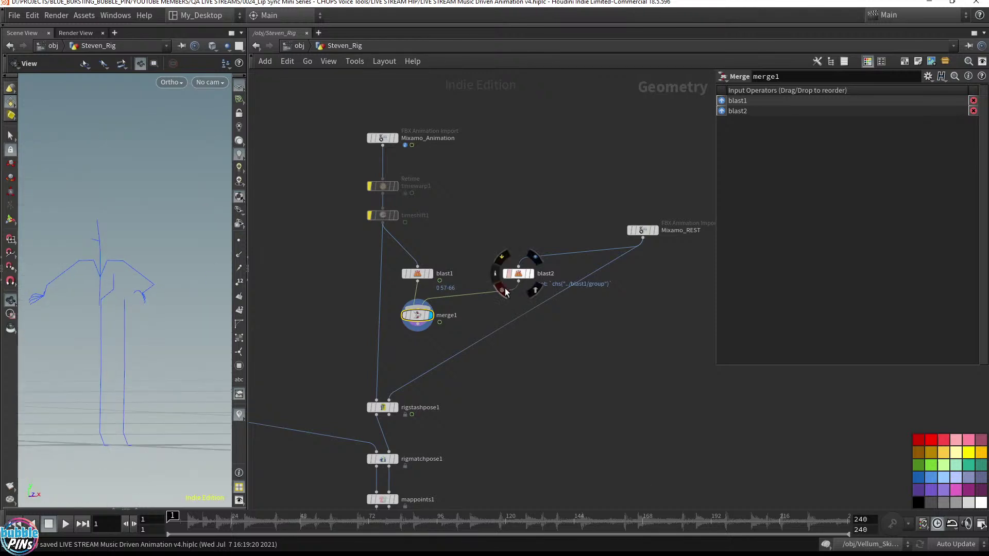
{"action": "left_click", "coordinate": [503, 290]}
{"action": "left_click_drag", "start_coordinate": [542, 287], "coordinate": [543, 289]}
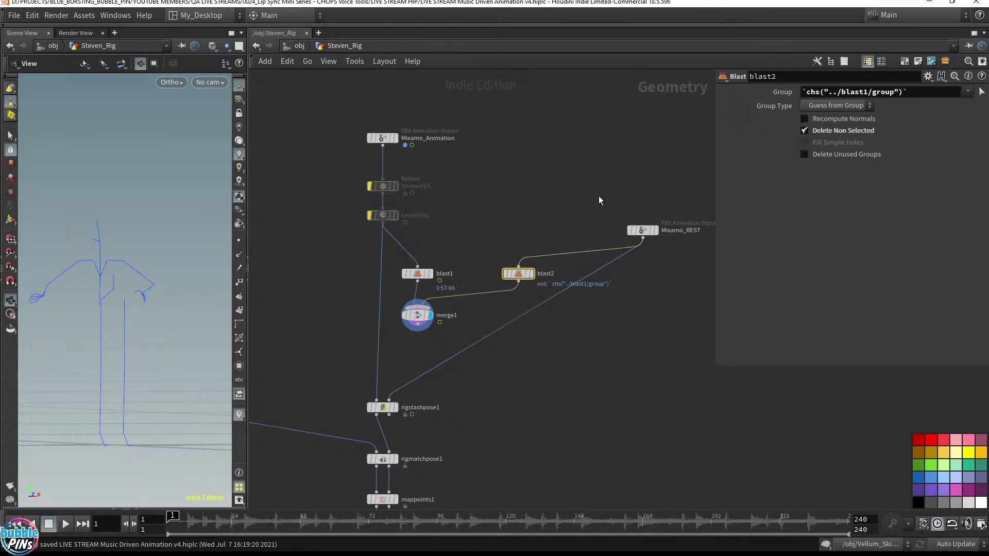
Display the Mixamo_REST T-pose skeleton and compare it with the part kept by blast2.
{"action": "left_click_drag", "start_coordinate": [599, 200], "coordinate": [678, 260]}
{"action": "left_click", "coordinate": [655, 230]}
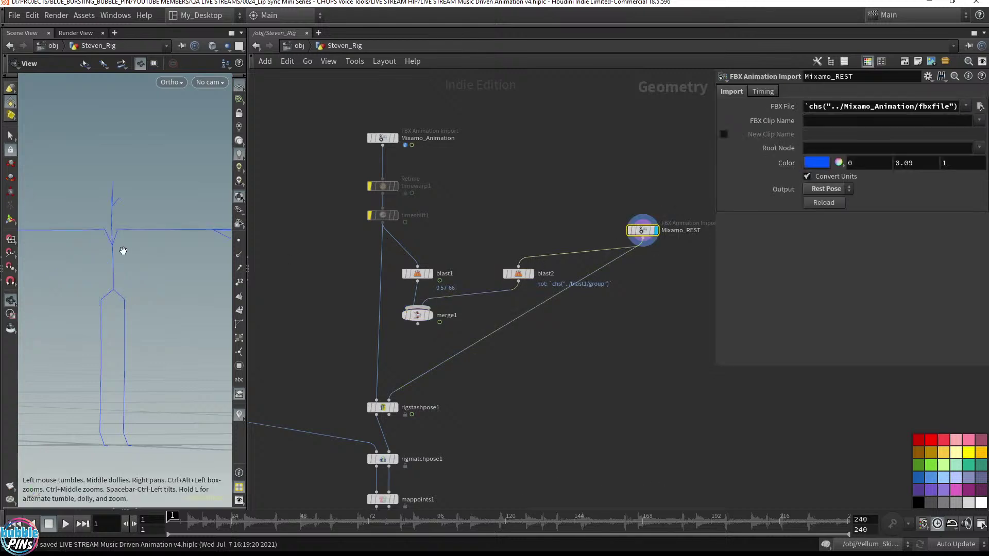
{"action": "left_click_drag", "start_coordinate": [123, 251], "coordinate": [129, 279]}
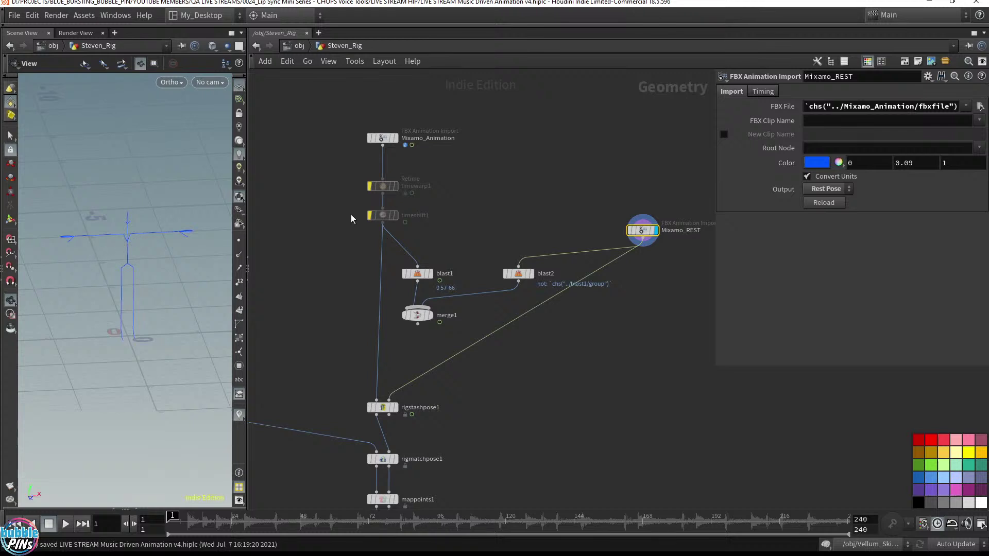
{"action": "left_click", "coordinate": [531, 274]}
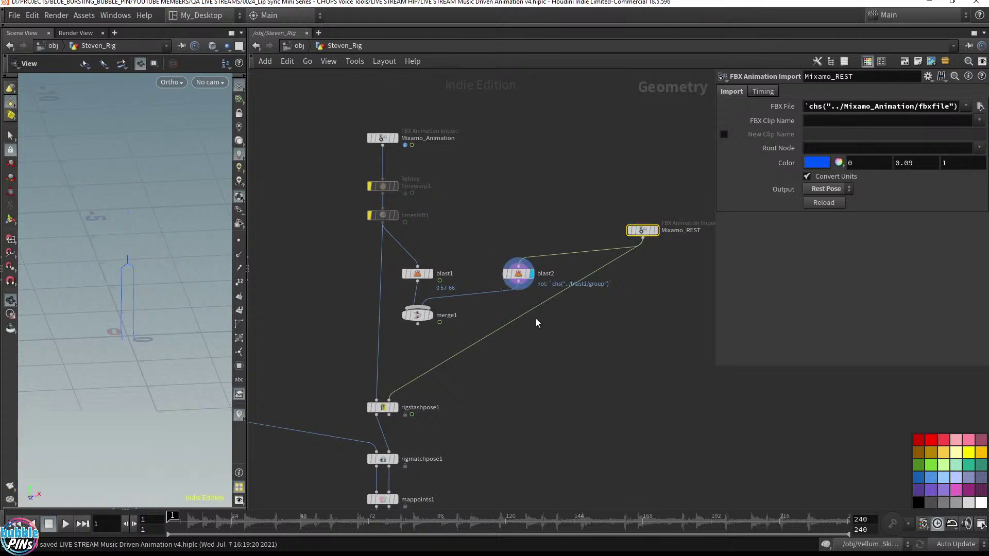
Display merge1, play the merged skeleton of animated upper body and rest-pose legs, and rewind.
{"action": "left_click", "coordinate": [432, 316]}
{"action": "left_click", "coordinate": [418, 315]}
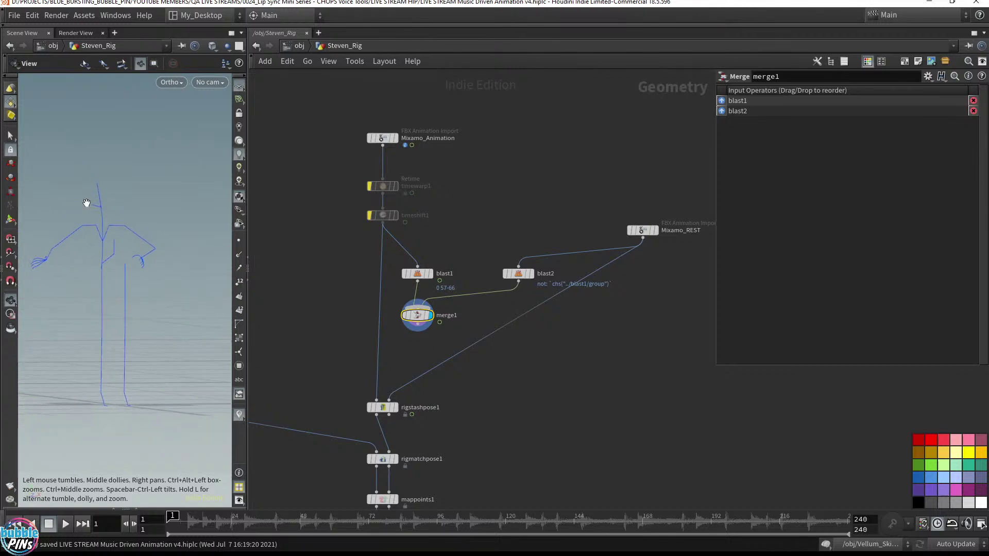
{"action": "key", "text": "Up"}
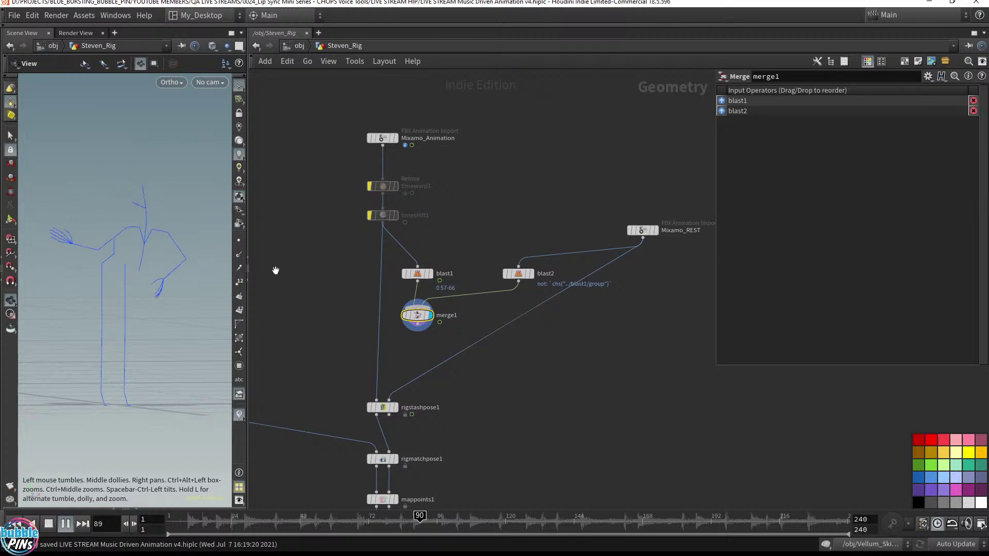
{"action": "key", "text": "ctrl+Up"}
Wire merge1 into the first input of rigstashpose1 and move blast1, blast2 and merge1 back in line with the chain.
{"action": "left_click", "coordinate": [417, 325]}
{"action": "left_click", "coordinate": [377, 400]}
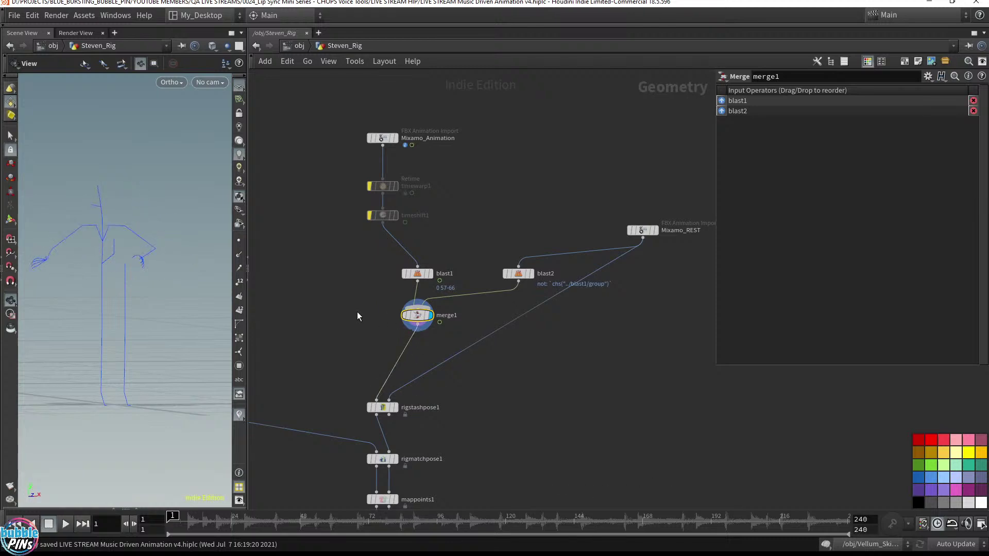
{"action": "left_click_drag", "start_coordinate": [347, 322], "coordinate": [565, 261]}
{"action": "left_click_drag", "start_coordinate": [421, 279], "coordinate": [386, 282]}
{"action": "scroll", "coordinate": [483, 188], "scroll_direction": "down", "scroll_amount": 5}
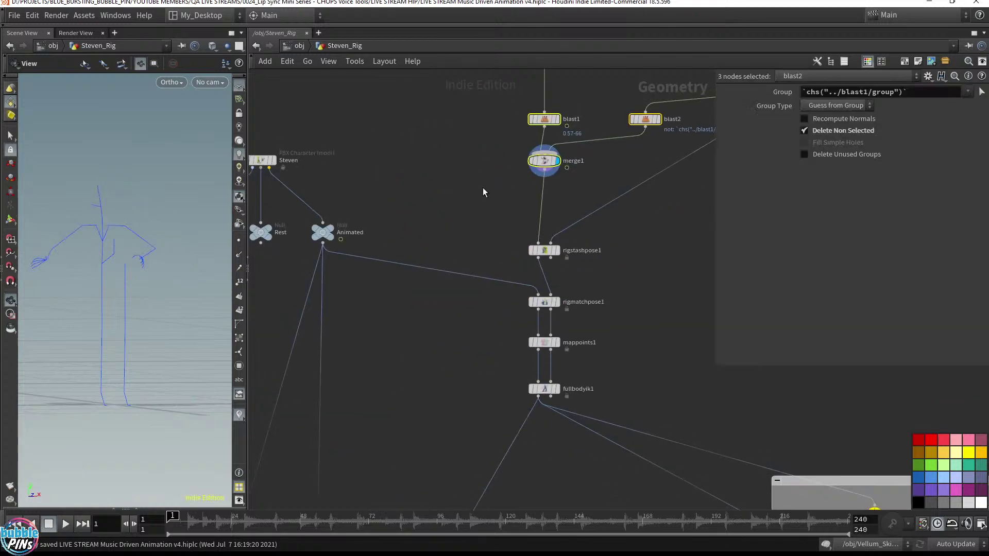
Display bonedeform1, play the upper-body-only animation on Steven while viewing him from another angle, and rewind.
{"action": "scroll", "coordinate": [412, 381], "scroll_direction": "down", "scroll_amount": 3}
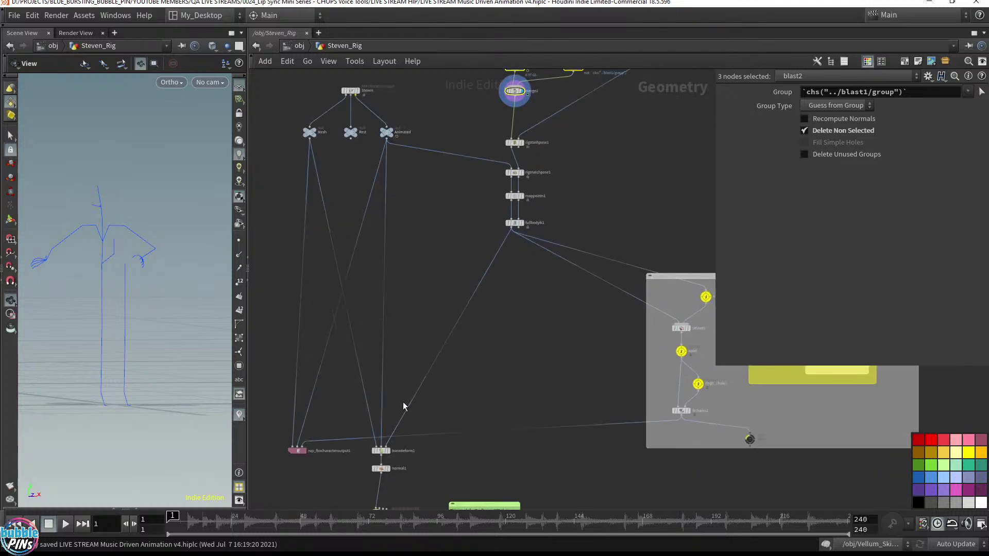
{"action": "left_click", "coordinate": [388, 451]}
{"action": "left_click", "coordinate": [488, 412]}
{"action": "key", "text": "Up"}
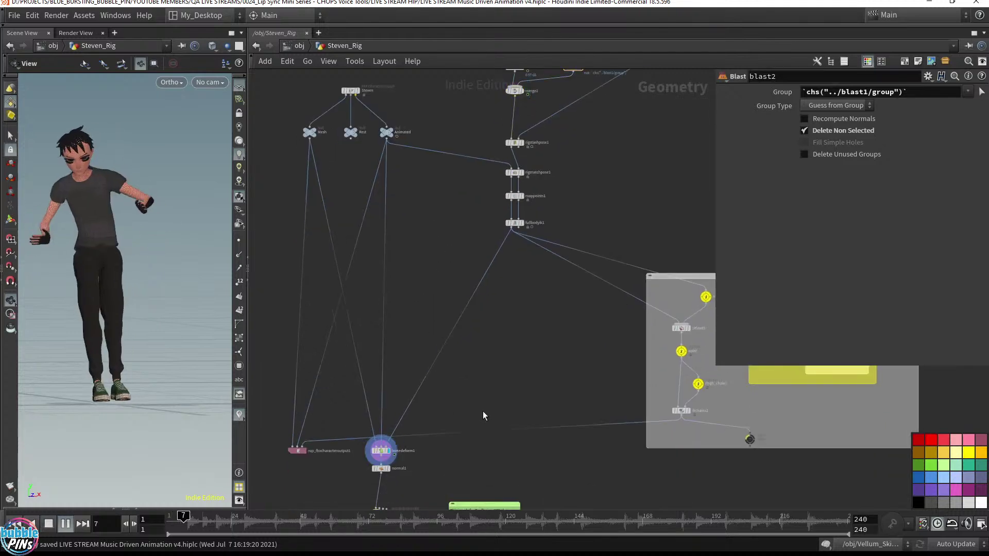
{"action": "left_click_drag", "start_coordinate": [134, 268], "coordinate": [126, 205]}
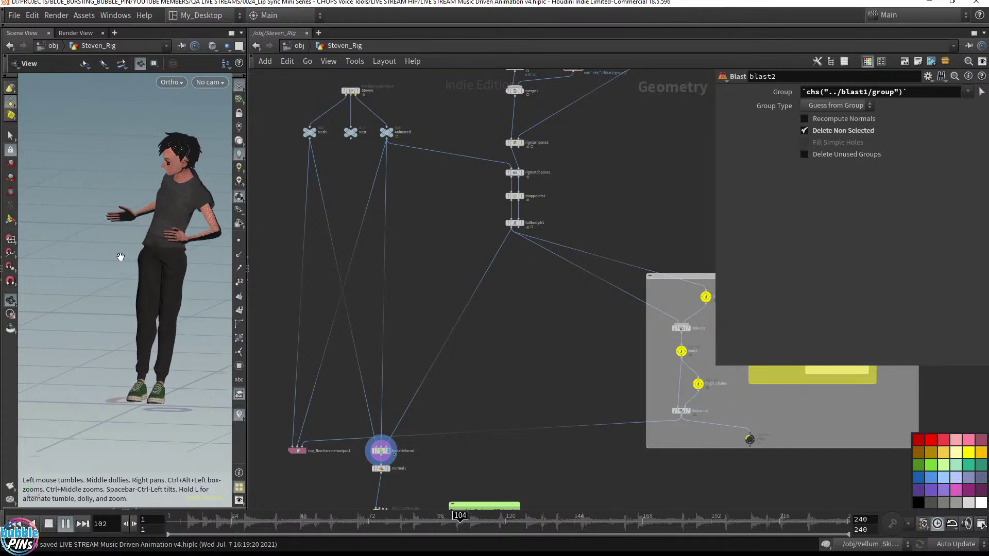
{"action": "key", "text": "ctrl+Up"}
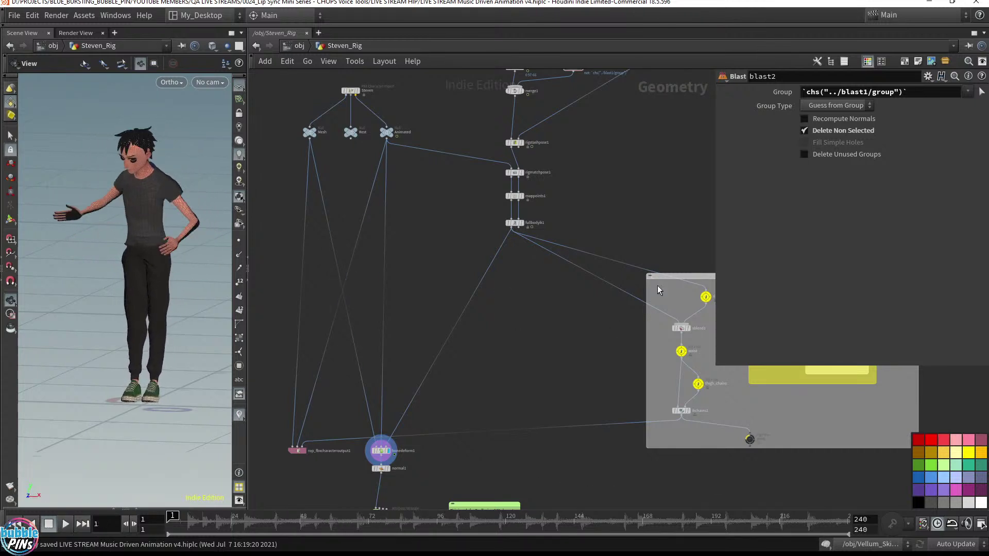
Move the CHOPS network box with its nodes back beneath fullbodyik1, and select rigpose2 and the blend node inside it.
{"action": "left_click_drag", "start_coordinate": [686, 277], "coordinate": [534, 269]}
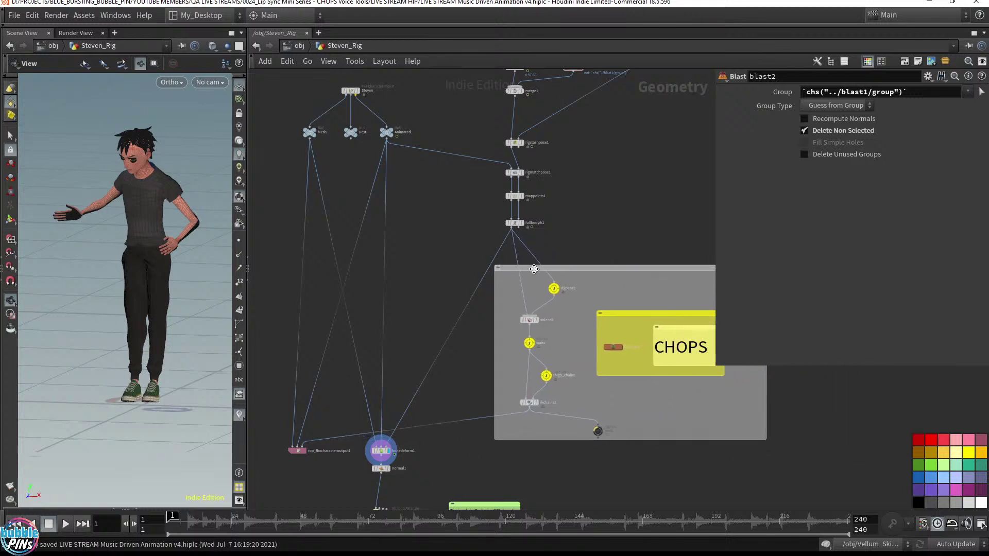
{"action": "left_click_drag", "start_coordinate": [440, 246], "coordinate": [515, 303]}
{"action": "scroll", "coordinate": [517, 302], "scroll_direction": "up", "scroll_amount": 2}
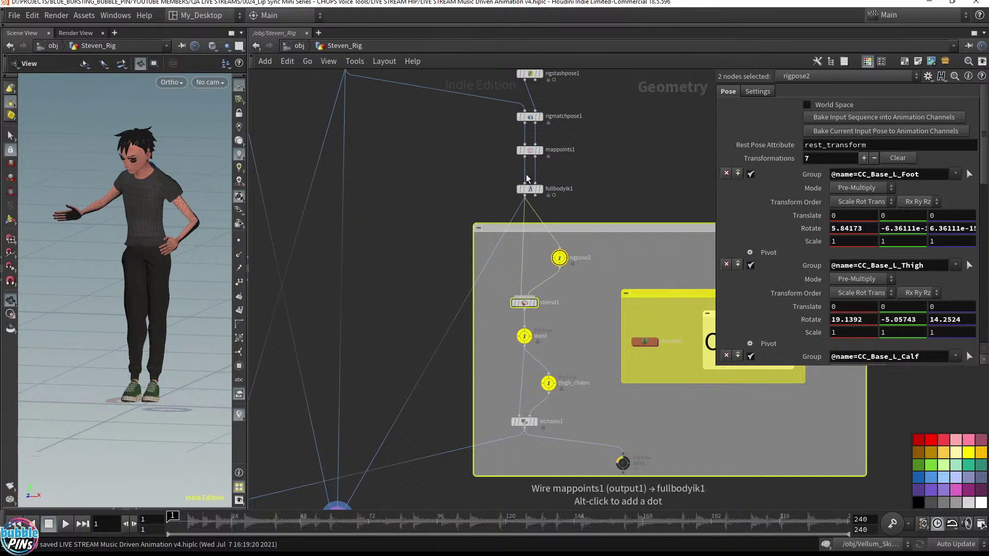
Inspect the parameters of fullbodyik1 and the full list of joint transformations in rigpose2.
{"action": "left_click", "coordinate": [530, 188]}
{"action": "middle_click_drag", "start_coordinate": [639, 199], "coordinate": [558, 123]}
{"action": "scroll", "coordinate": [575, 179], "scroll_direction": "up", "scroll_amount": 1}
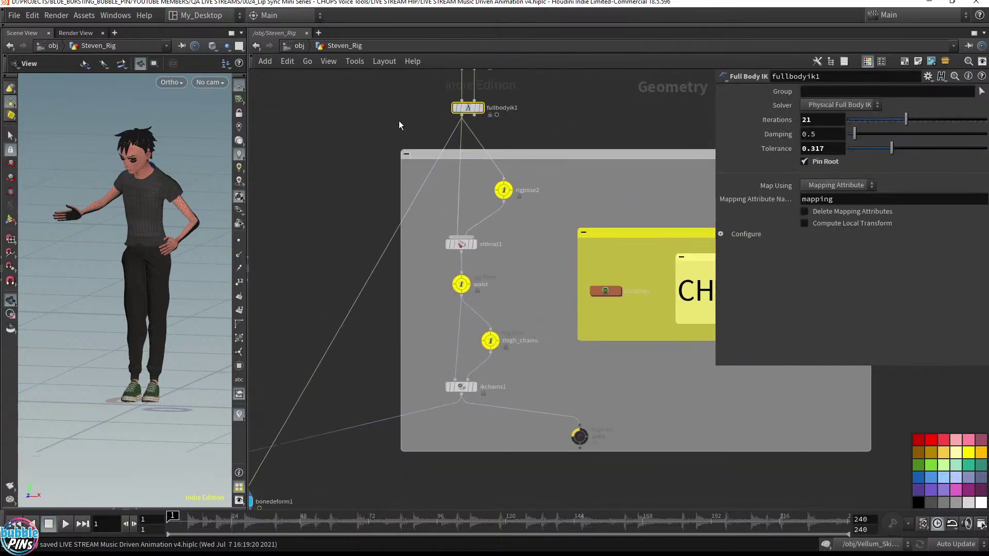
{"action": "left_click_drag", "start_coordinate": [399, 122], "coordinate": [589, 106]}
{"action": "left_click", "coordinate": [503, 204]}
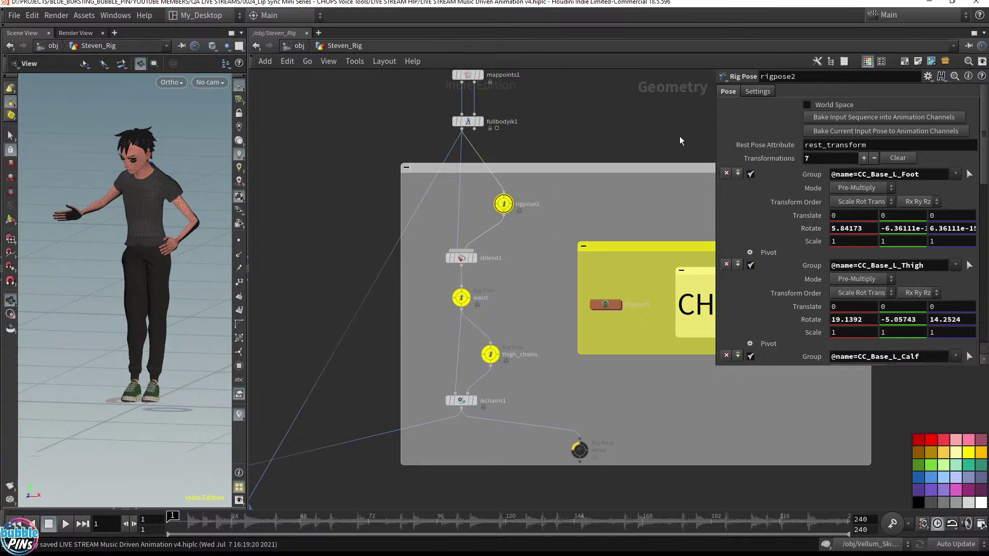
{"action": "scroll", "coordinate": [771, 286], "scroll_direction": "down", "scroll_amount": 15}
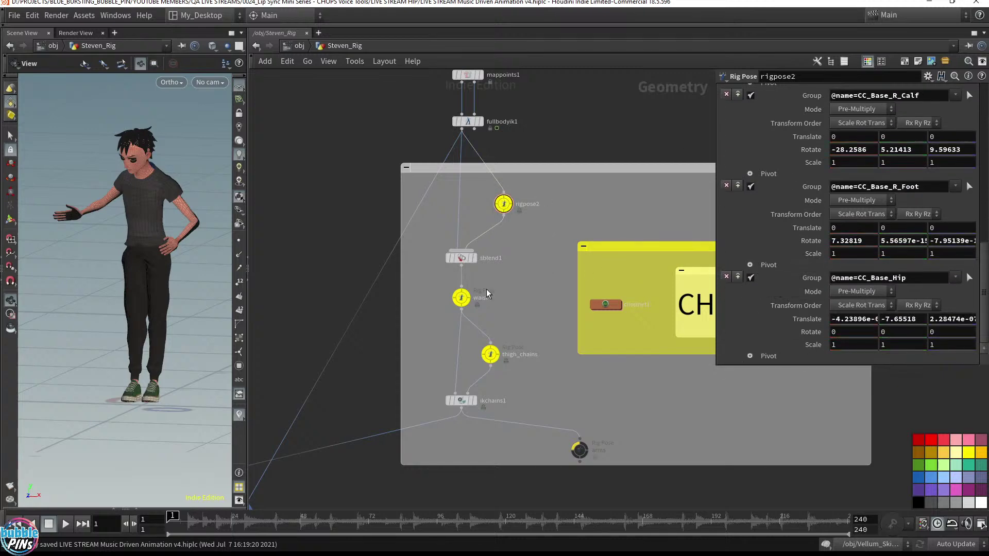
Inspect the waist and thigh_chains rig poses, display ikchains1, play the resulting skeleton and rewind.
{"action": "left_click", "coordinate": [462, 297]}
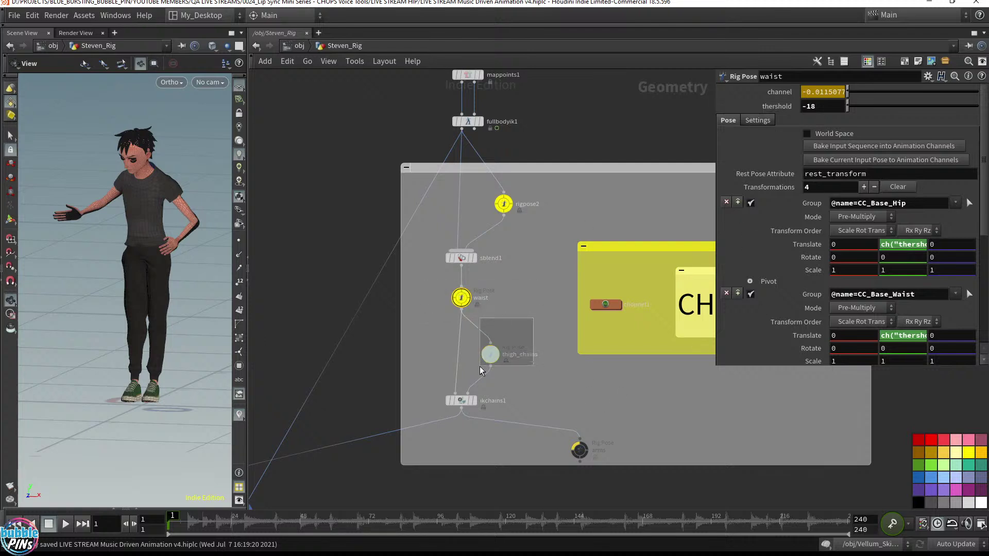
{"action": "left_click", "coordinate": [491, 354]}
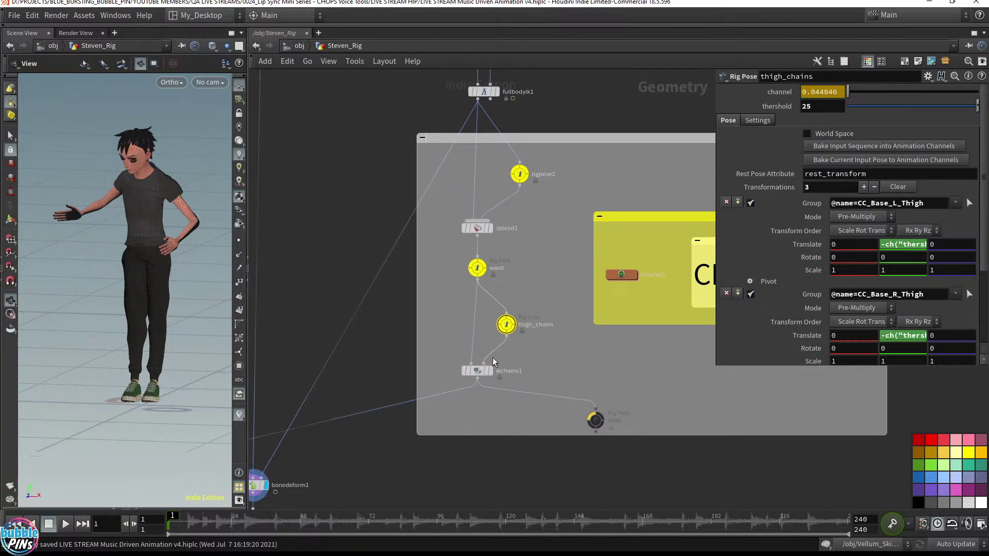
{"action": "left_click", "coordinate": [493, 373]}
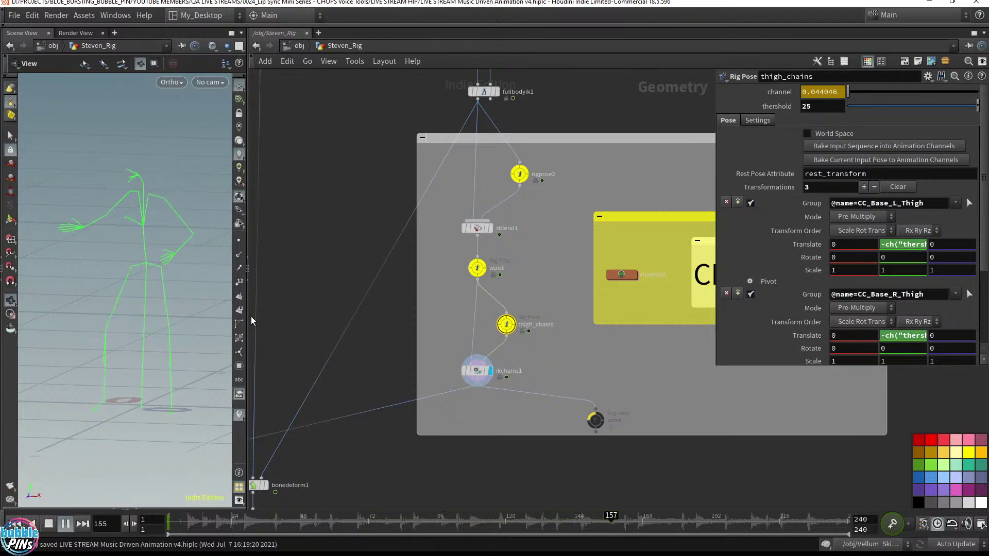
{"action": "key", "text": "ctrl+Up"}
Display bonedeform1, wire ikchains1 into its third input, and play the music-driven leg motion on Steven before rewinding.
{"action": "middle_click_drag", "start_coordinate": [278, 331], "coordinate": [393, 273]}
{"action": "left_click", "coordinate": [381, 428]}
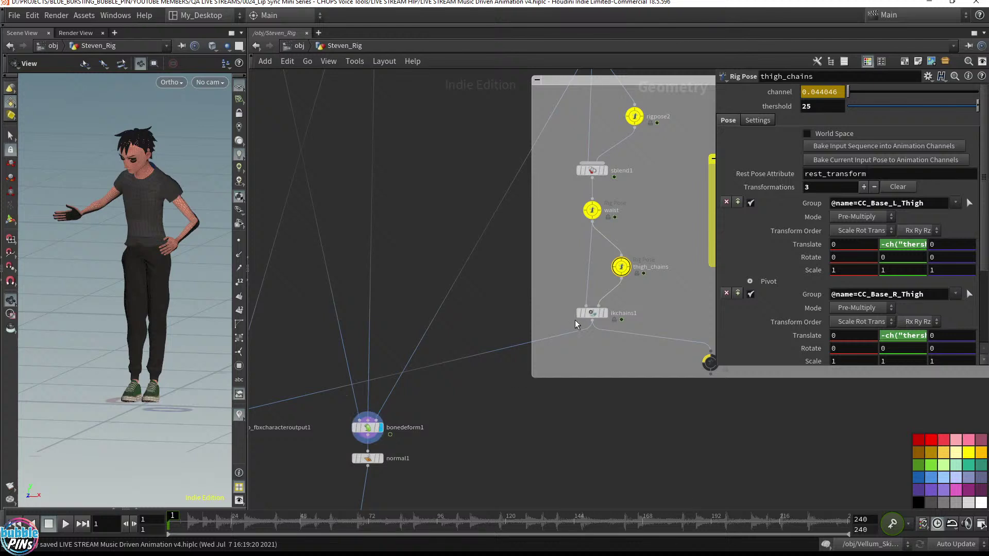
{"action": "left_click_drag", "start_coordinate": [591, 320], "coordinate": [381, 429]}
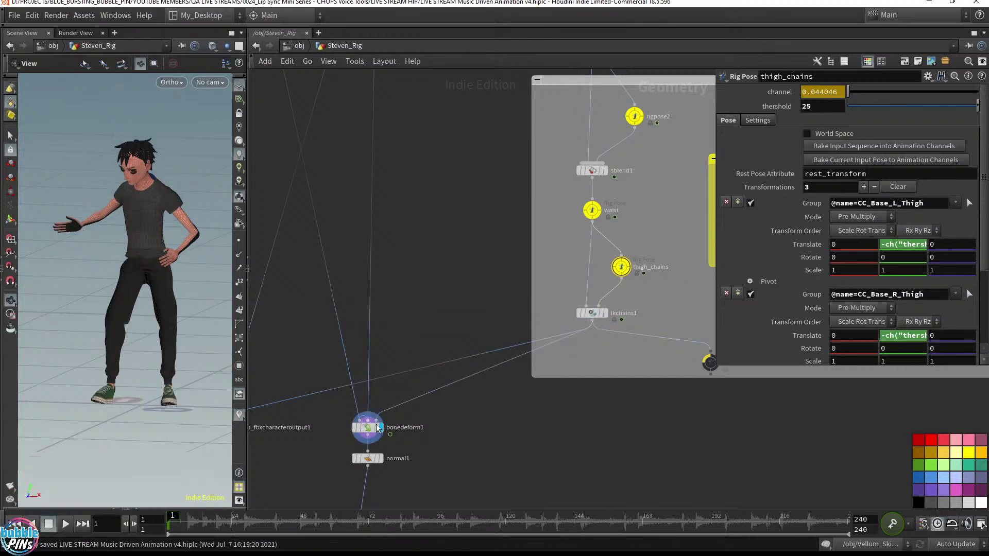
{"action": "left_click", "coordinate": [377, 419]}
{"action": "key", "text": "Escape"}
{"action": "key", "text": "Up"}
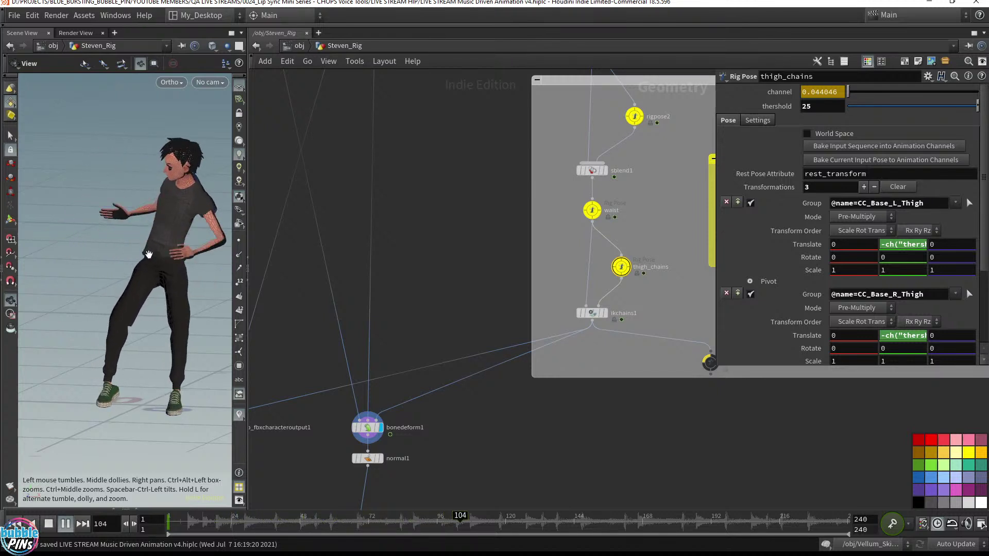
{"action": "key", "text": "ctrl+Up"}
Reveal the Motion FX View graph beneath the viewport and play the animation alongside the audio channel.
{"action": "middle_click_drag", "start_coordinate": [637, 201], "coordinate": [618, 175]}
{"action": "left_click", "coordinate": [133, 507]}
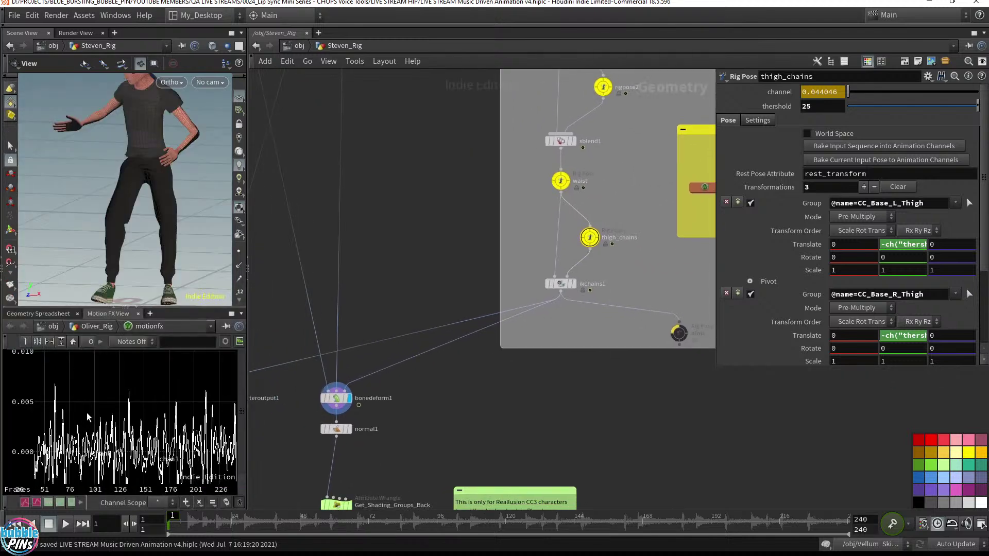
{"action": "key", "text": "Up"}
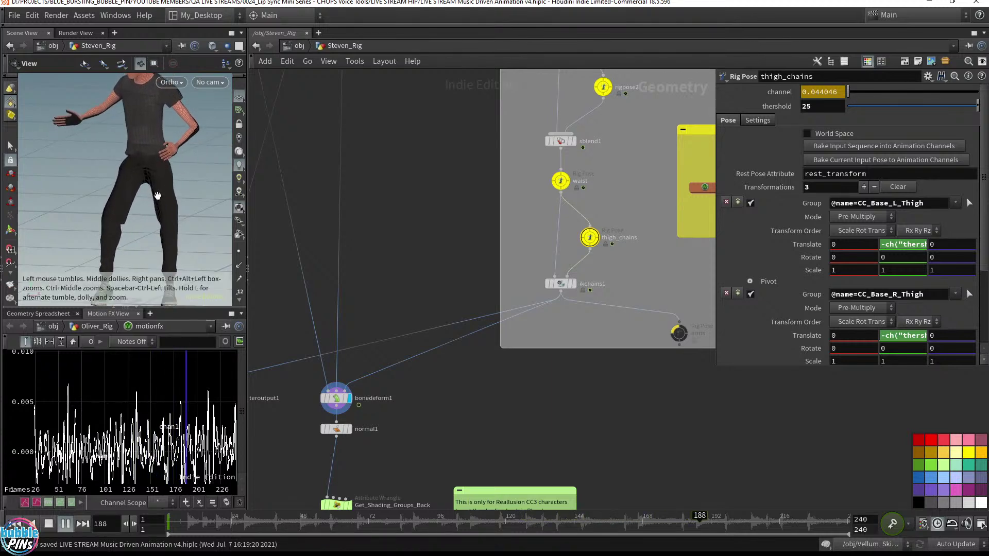
Frame Steven's full body in the viewport and scrub the music-driven animation to frame 169.
{"action": "left_click_drag", "start_coordinate": [143, 216], "coordinate": [117, 150]}
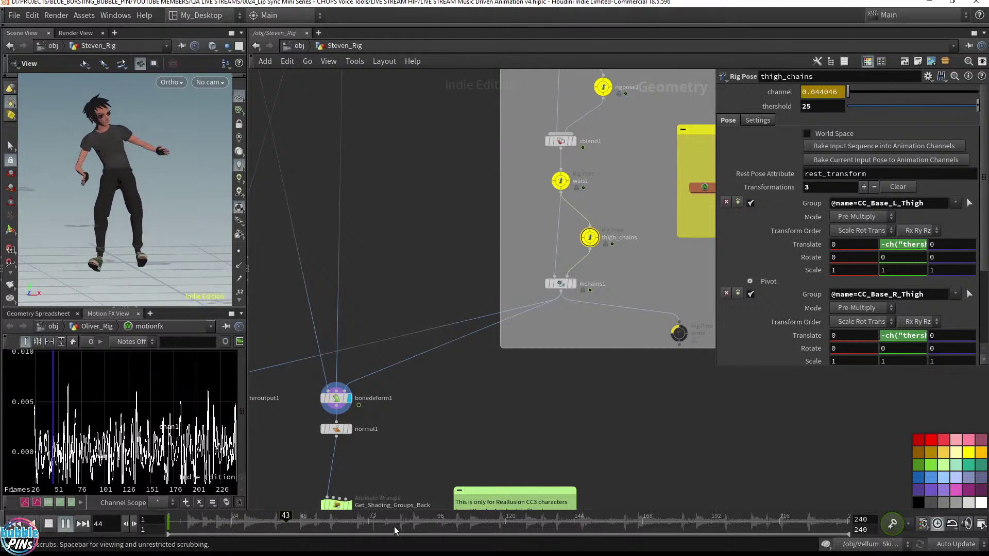
{"action": "left_click_drag", "start_coordinate": [394, 526], "coordinate": [646, 531]}
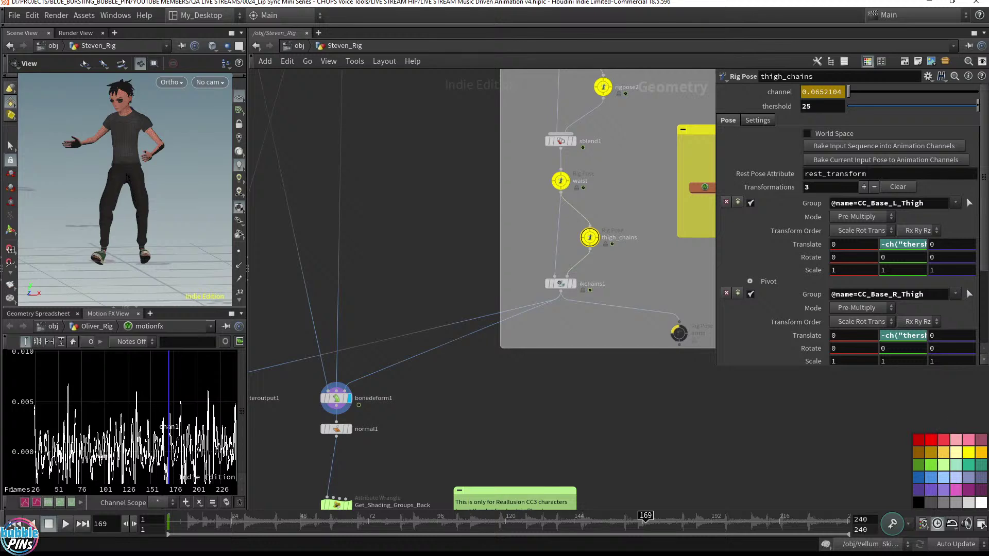
Switch to the YouTube live chat in Firefox and read the thank-you message and the Discord question.
{"action": "key", "text": "alt+Tab"}
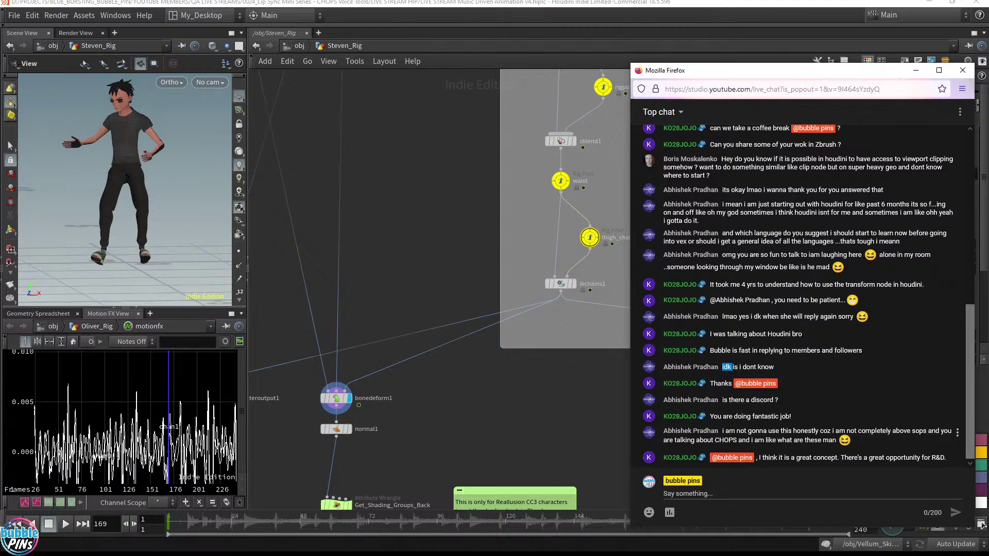
{"action": "left_click_drag", "start_coordinate": [709, 383], "coordinate": [833, 390]}
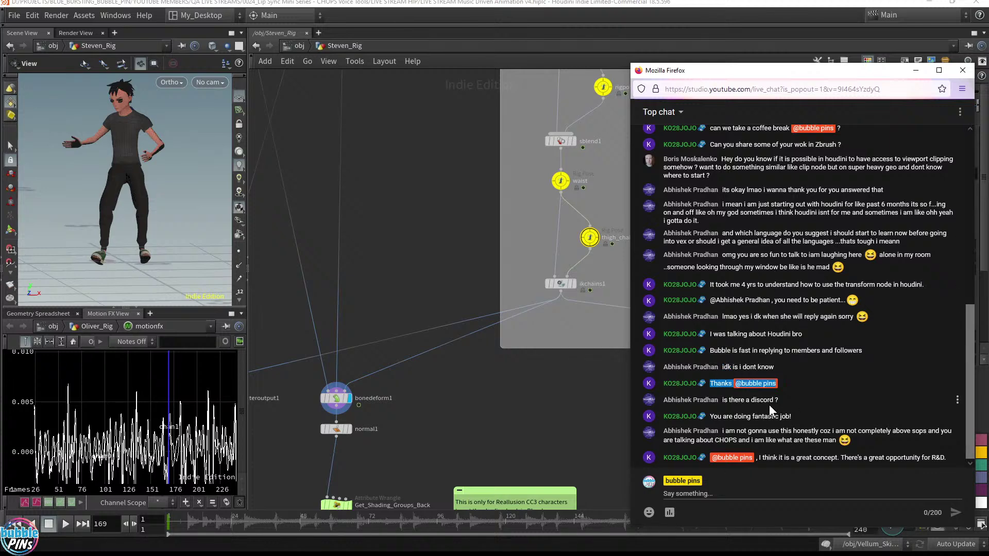
{"action": "left_click_drag", "start_coordinate": [714, 383], "coordinate": [811, 407]}
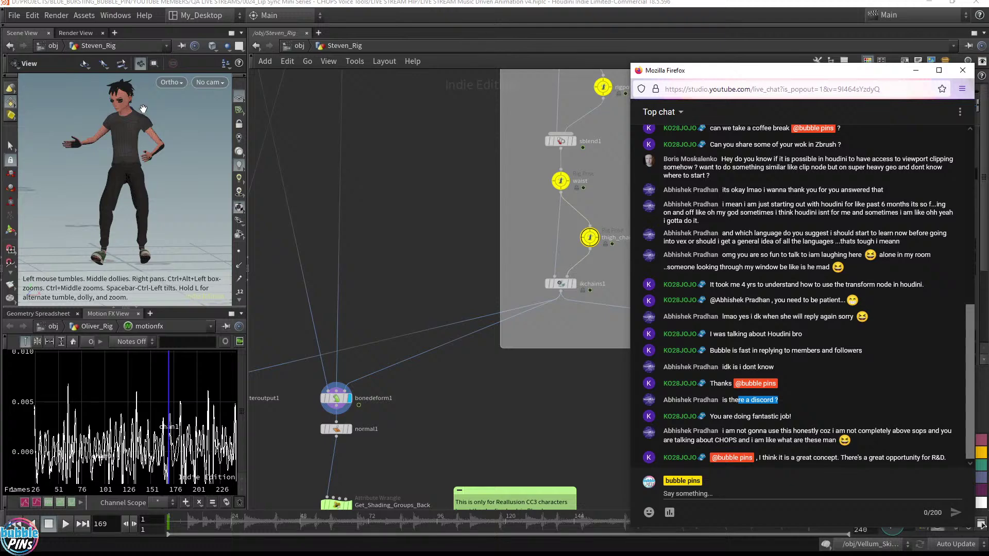
Return to Houdini, widen and heighten the Scene View pane, and orbit around Steven to see him from above.
{"action": "mouse_move", "coordinate": [166, 176]}
{"action": "left_mouse_down"}
{"action": "mouse_move", "coordinate": [150, 219]}
{"action": "mouse_move", "coordinate": [103, 169]}
{"action": "mouse_move", "coordinate": [178, 167]}
{"action": "left_mouse_up"}
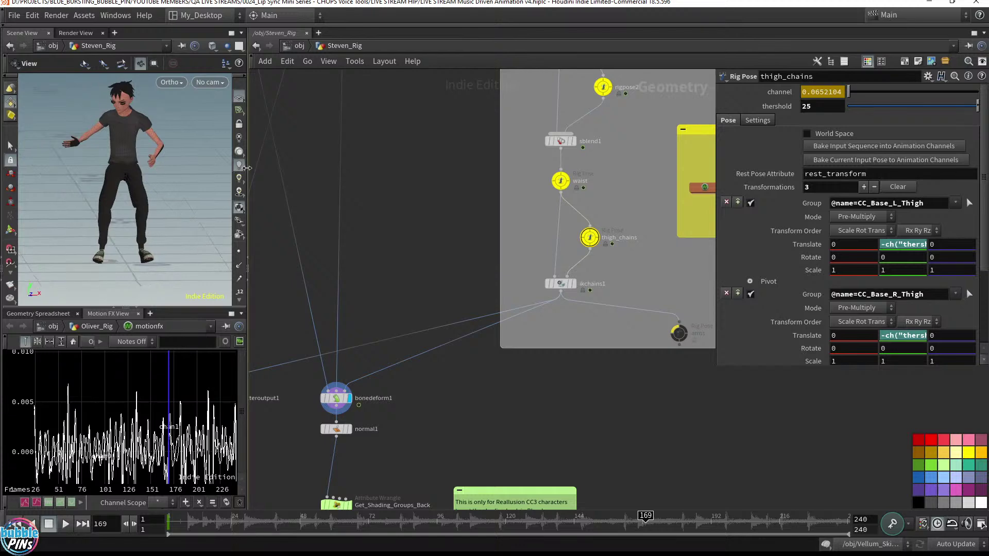
{"action": "left_click_drag", "start_coordinate": [272, 167], "coordinate": [307, 168]}
{"action": "left_click_drag", "start_coordinate": [221, 273], "coordinate": [217, 371]}
{"action": "left_click_drag", "start_coordinate": [196, 203], "coordinate": [191, 217]}
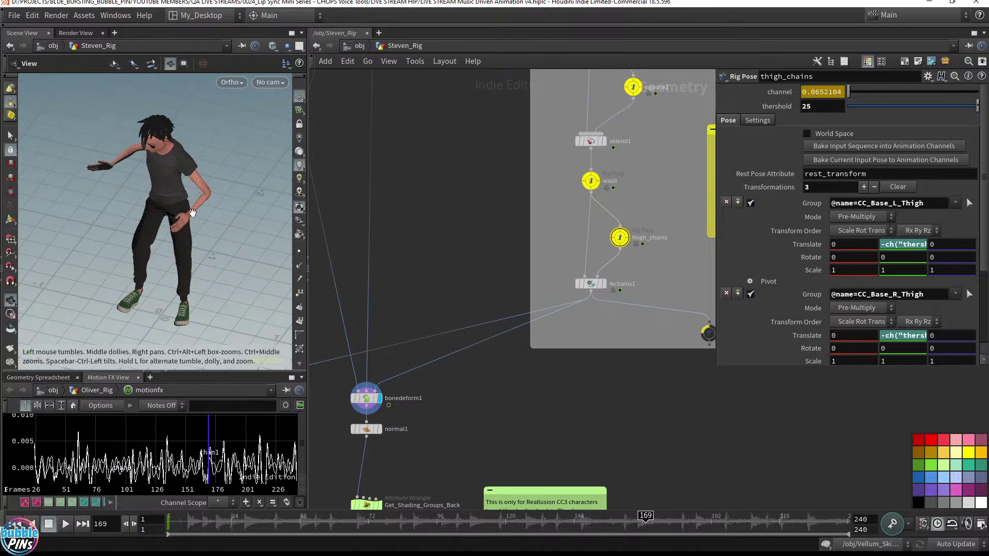
Switch back to the live chat in Firefox and read the Discord question and the praise message.
{"action": "key", "text": "alt+Tab"}
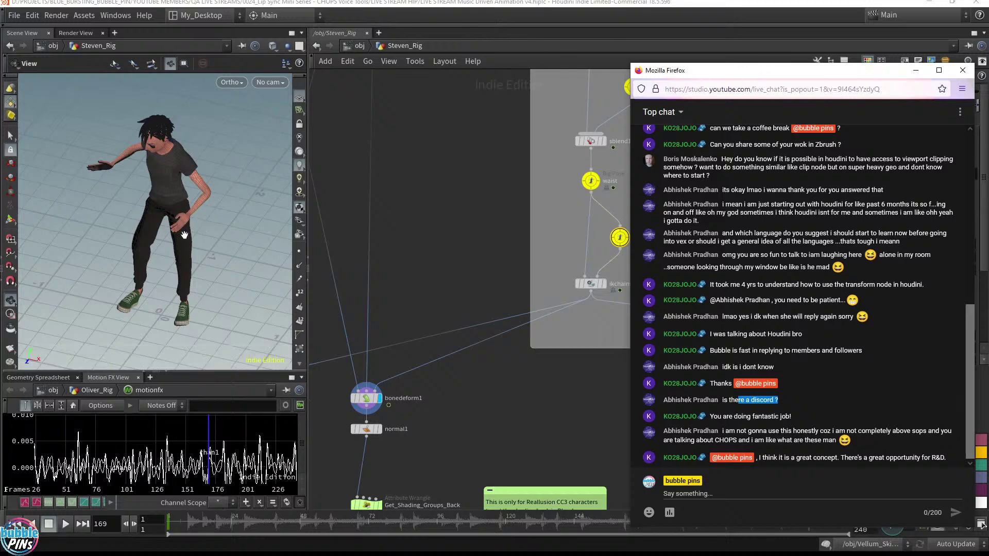
{"action": "double_click", "coordinate": [763, 401]}
{"action": "left_click_drag", "start_coordinate": [721, 425], "coordinate": [815, 427]}
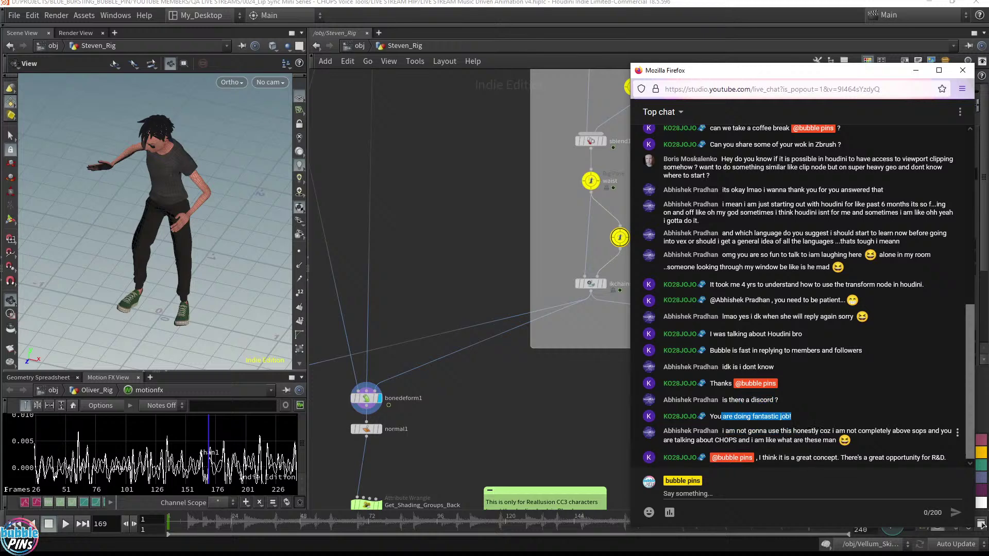
{"action": "left_click_drag", "start_coordinate": [714, 419], "coordinate": [861, 411]}
{"action": "left_click", "coordinate": [719, 412]}
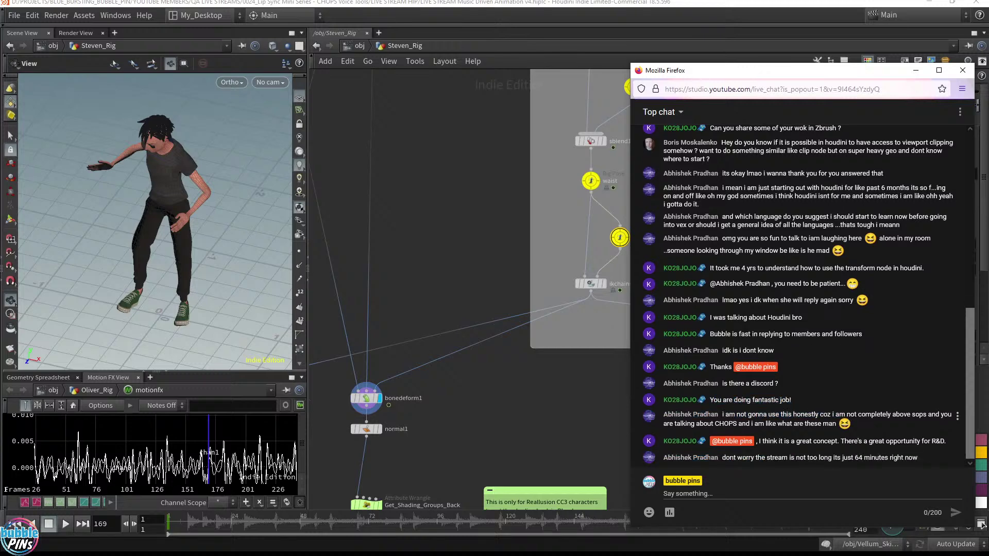
Read the chat comments about CHOPS being unfamiliar, the concept's R&D opportunity and the stream length.
{"action": "left_click_drag", "start_coordinate": [727, 414], "coordinate": [833, 415]}
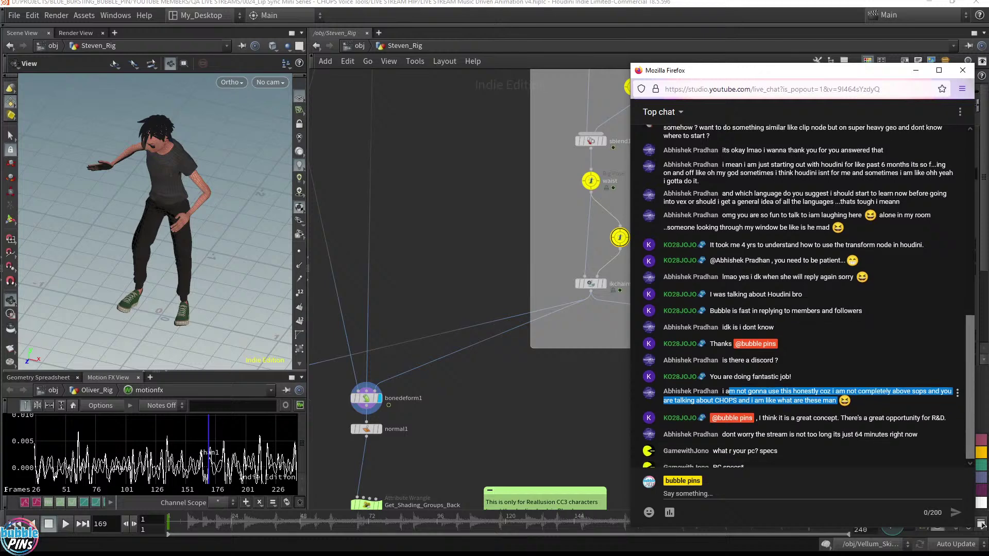
{"action": "left_click_drag", "start_coordinate": [764, 407], "coordinate": [848, 408]}
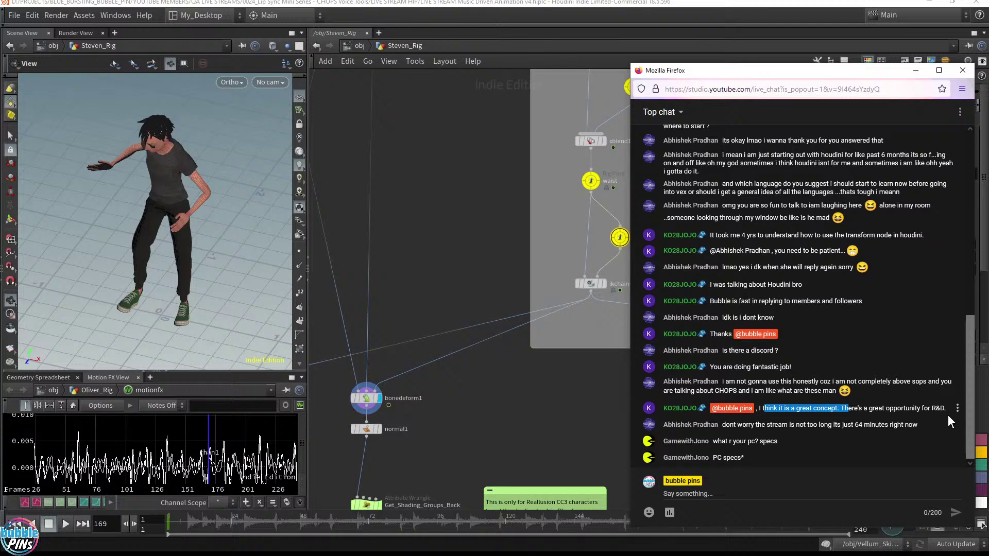
{"action": "left_click_drag", "start_coordinate": [795, 408], "coordinate": [956, 418]}
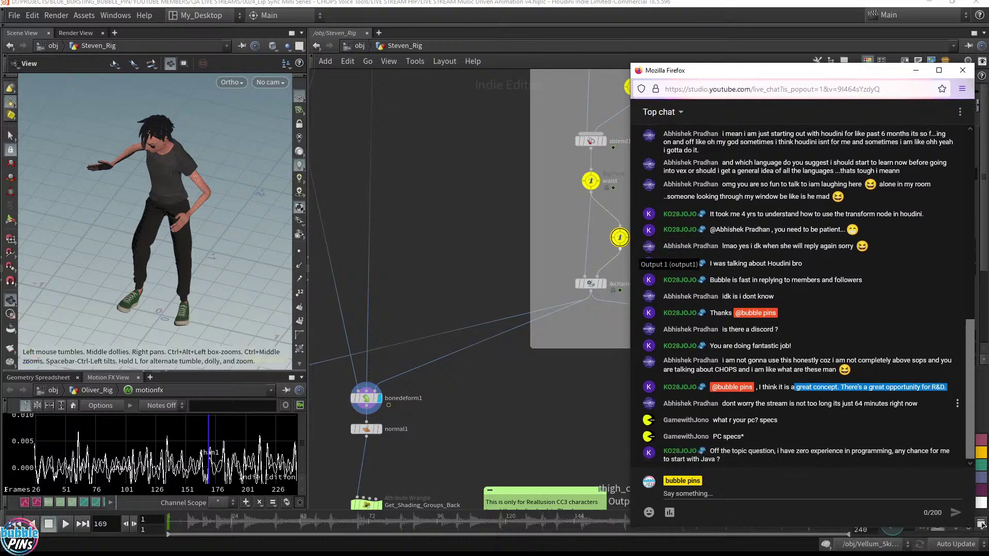
{"action": "left_click_drag", "start_coordinate": [723, 404], "coordinate": [811, 409]}
{"action": "left_click_drag", "start_coordinate": [872, 411], "coordinate": [898, 413]}
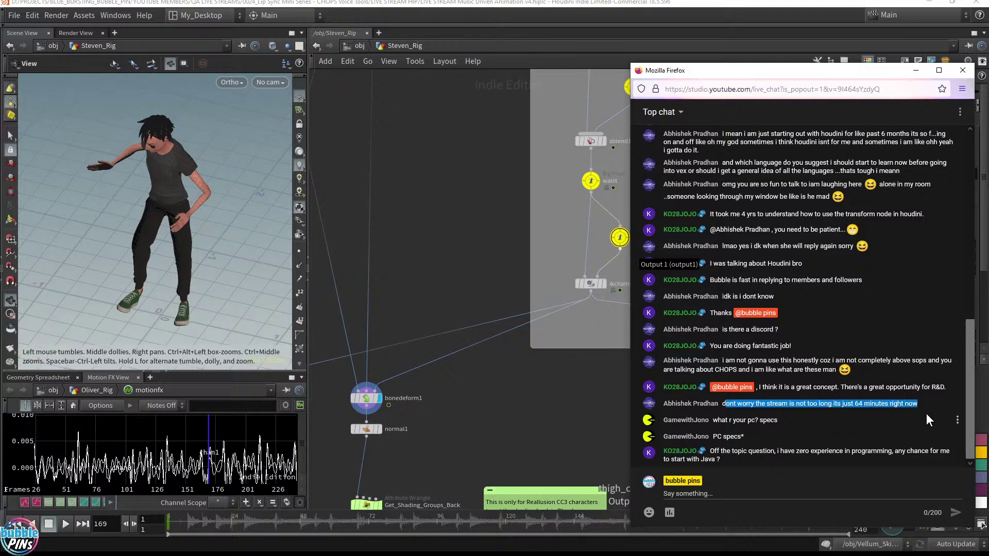
Read the PC specs question in the chat, then bring up the browser with bubblepins.com and go to its home page.
{"action": "left_click", "coordinate": [727, 426]}
{"action": "left_click_drag", "start_coordinate": [719, 421], "coordinate": [814, 420]}
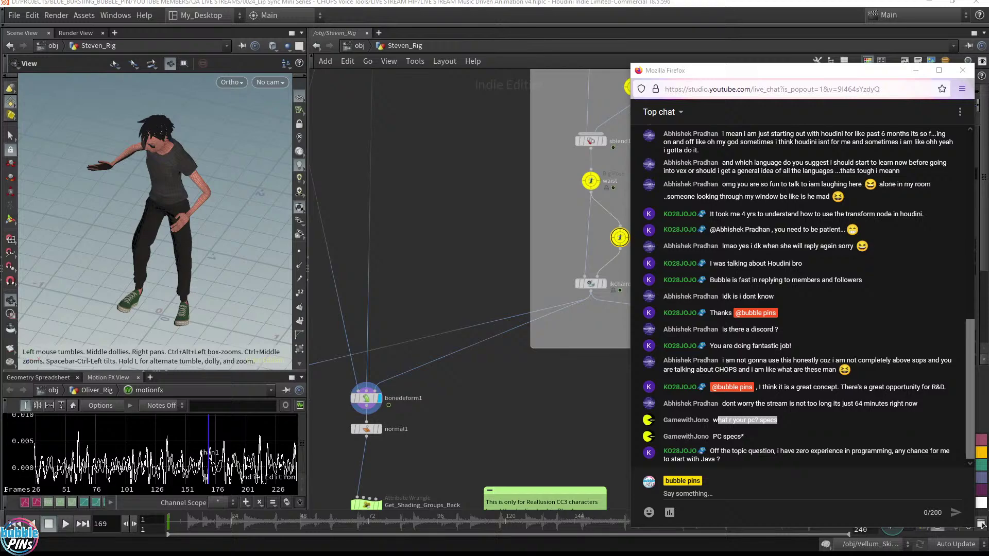
{"action": "left_click_drag", "start_coordinate": [988, 15], "coordinate": [506, 81]}
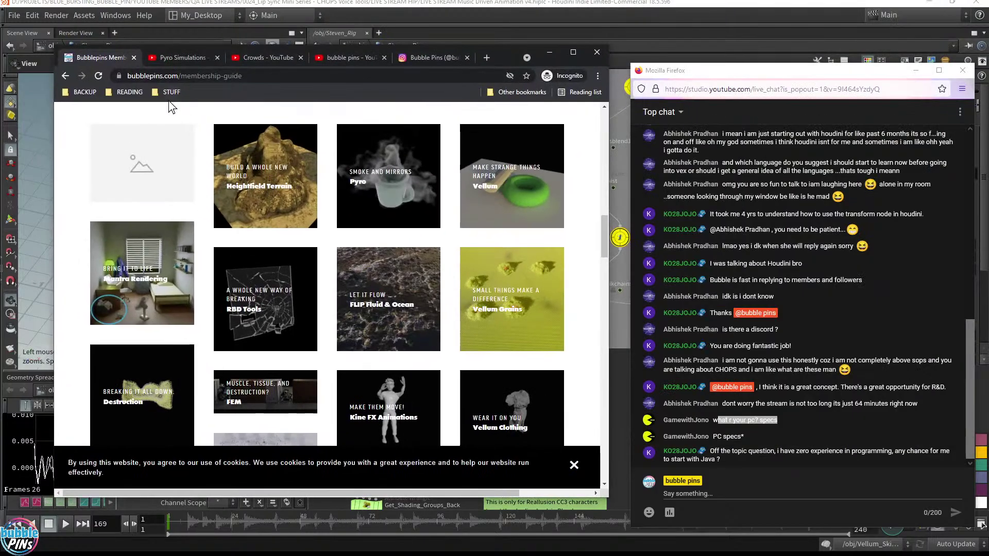
{"action": "scroll", "coordinate": [369, 214], "scroll_direction": "up", "scroll_amount": 15}
{"action": "left_click", "coordinate": [136, 155]}
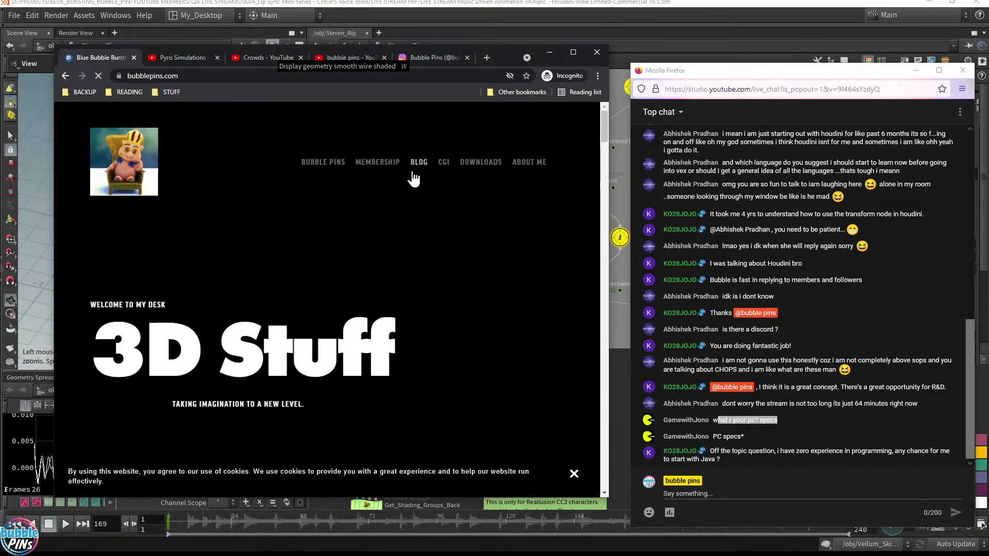
Search the Bubblepins site for "thread" and open the article on installing the AMD Threadripper 3960x.
{"action": "scroll", "coordinate": [470, 294], "scroll_direction": "down", "scroll_amount": 10}
{"action": "left_click", "coordinate": [360, 255]}
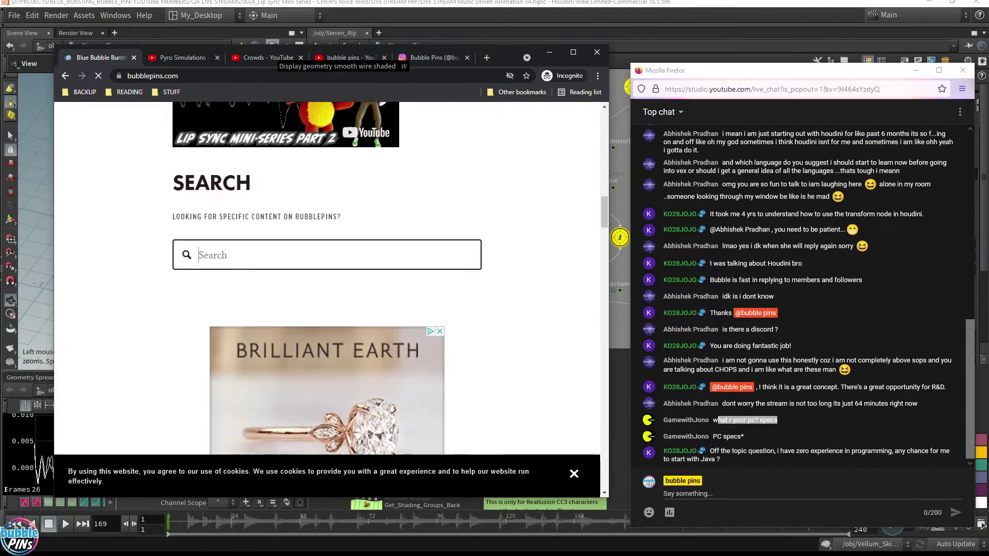
{"action": "type", "text": "thread"}
{"action": "key", "text": "Return"}
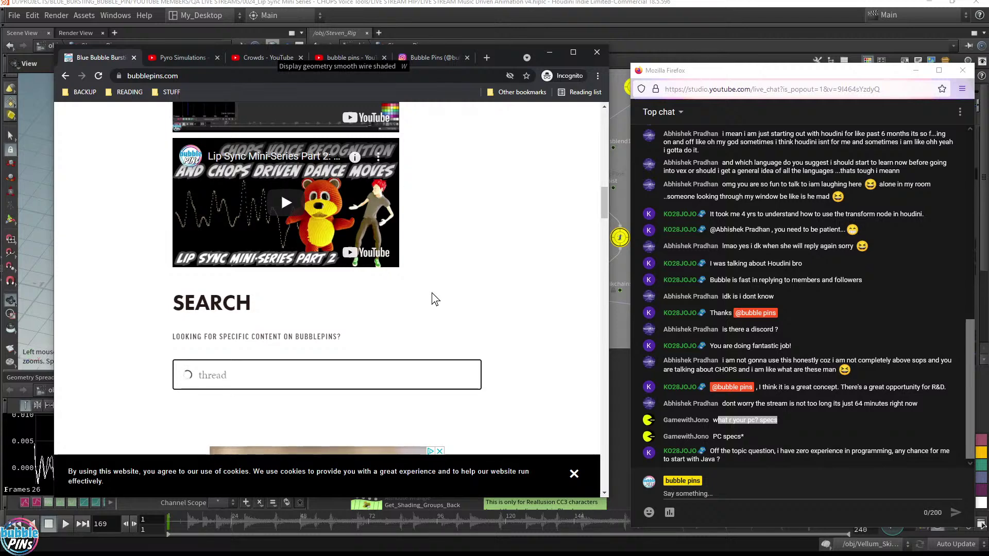
{"action": "left_click", "coordinate": [381, 407]}
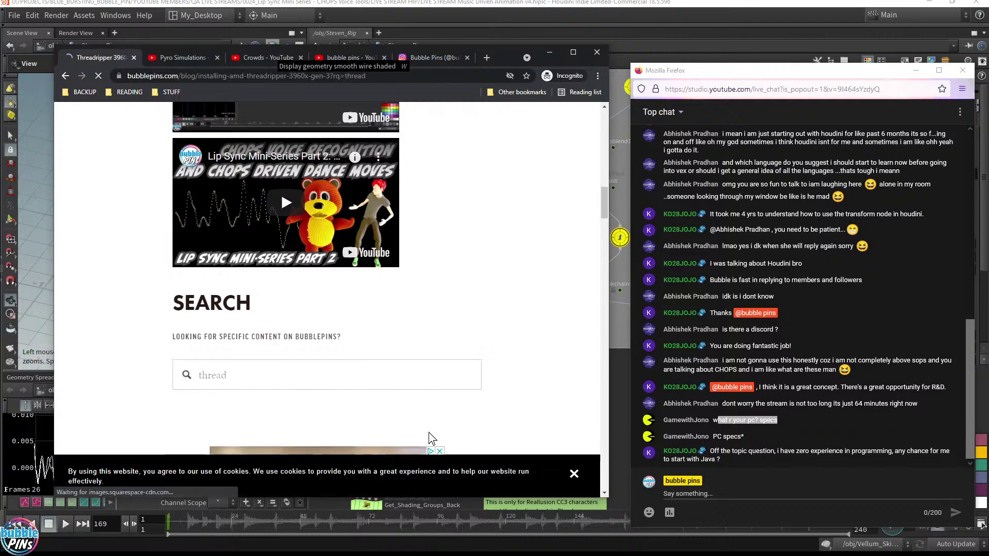
Move and enlarge the browser window so the Threadripper article fills the space beside the chat.
{"action": "scroll", "coordinate": [460, 328], "scroll_direction": "down", "scroll_amount": 15}
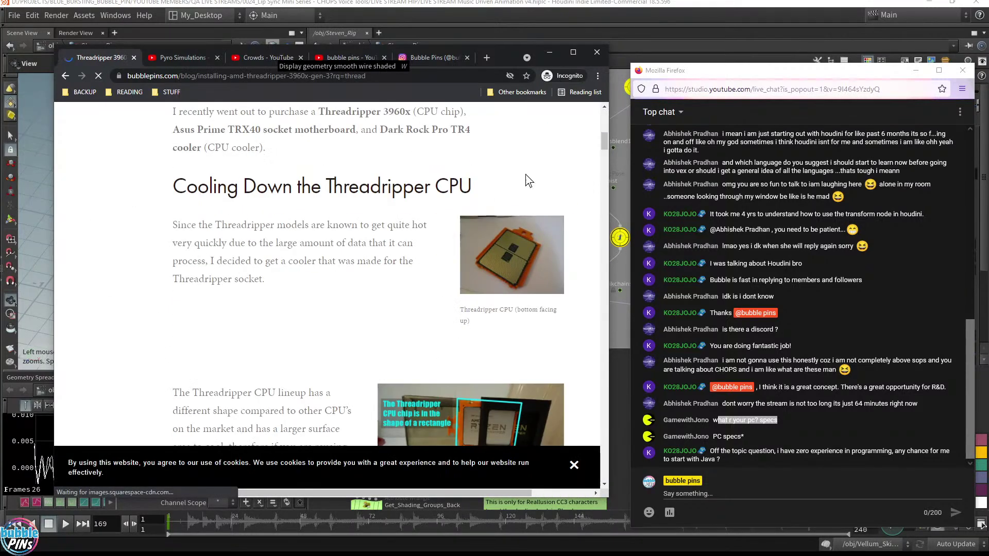
{"action": "left_click_drag", "start_coordinate": [503, 62], "coordinate": [457, 26]}
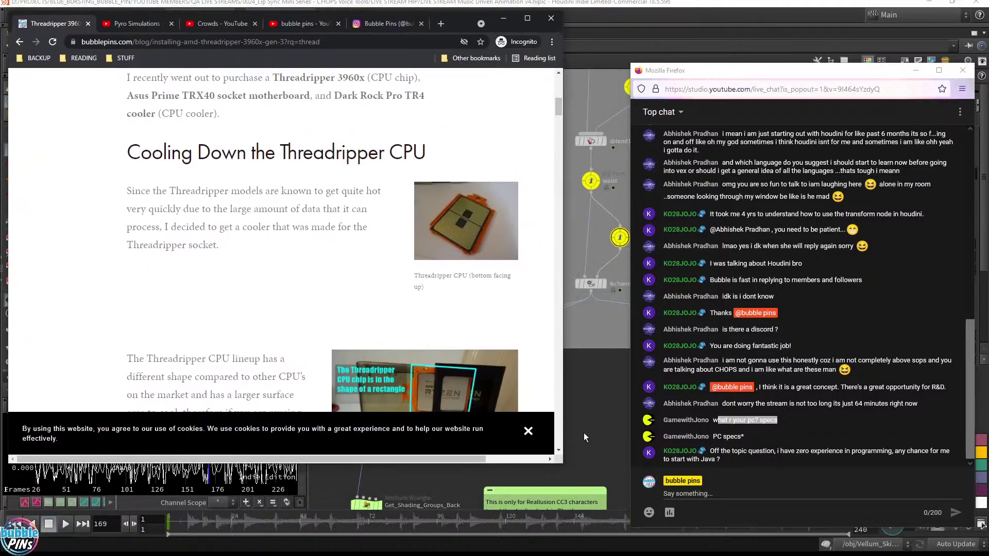
{"action": "left_click_drag", "start_coordinate": [563, 466], "coordinate": [627, 517]}
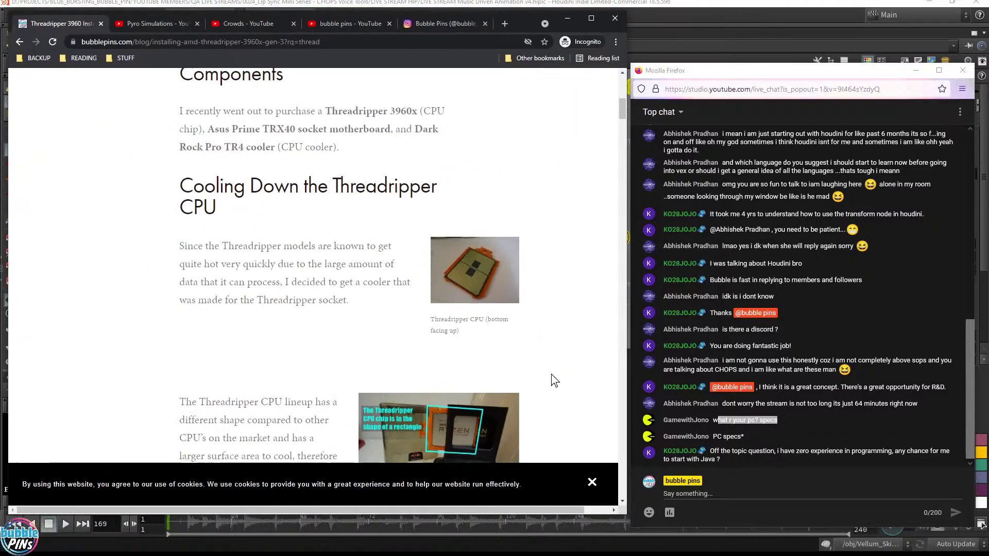
Examine the Threadripper article's introduction, component list, cooling section and Asus TRX40 motherboard comparison.
{"action": "scroll", "coordinate": [552, 375], "scroll_direction": "down", "scroll_amount": 10}
{"action": "scroll", "coordinate": [556, 361], "scroll_direction": "up", "scroll_amount": 8}
{"action": "scroll", "coordinate": [560, 353], "scroll_direction": "up", "scroll_amount": 10}
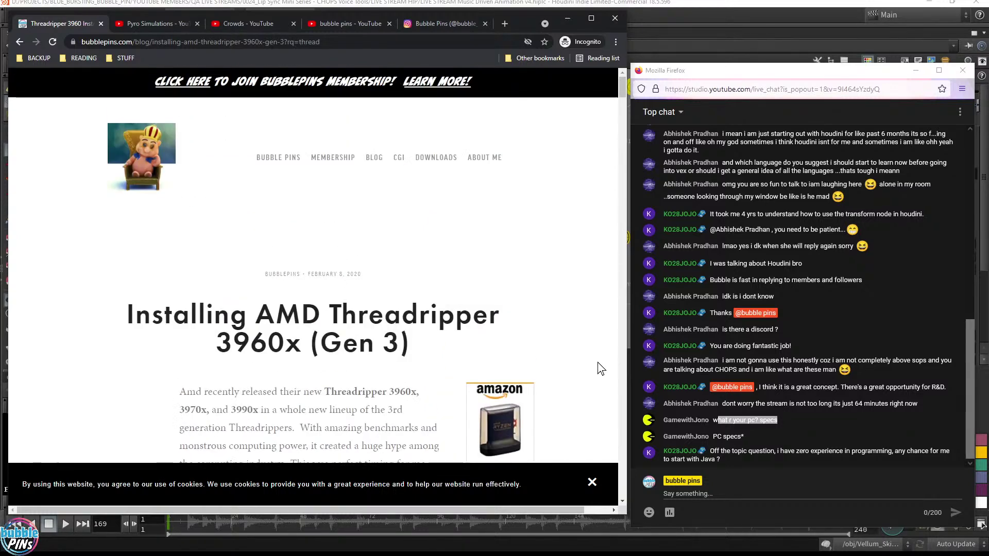
{"action": "scroll", "coordinate": [595, 368], "scroll_direction": "down", "scroll_amount": 5}
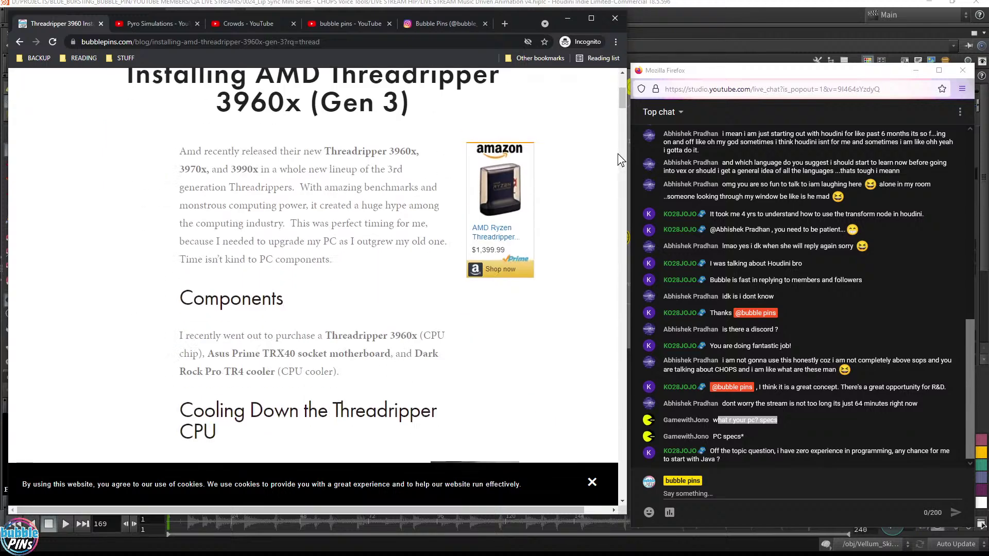
{"action": "scroll", "coordinate": [621, 98], "scroll_direction": "up", "scroll_amount": 2}
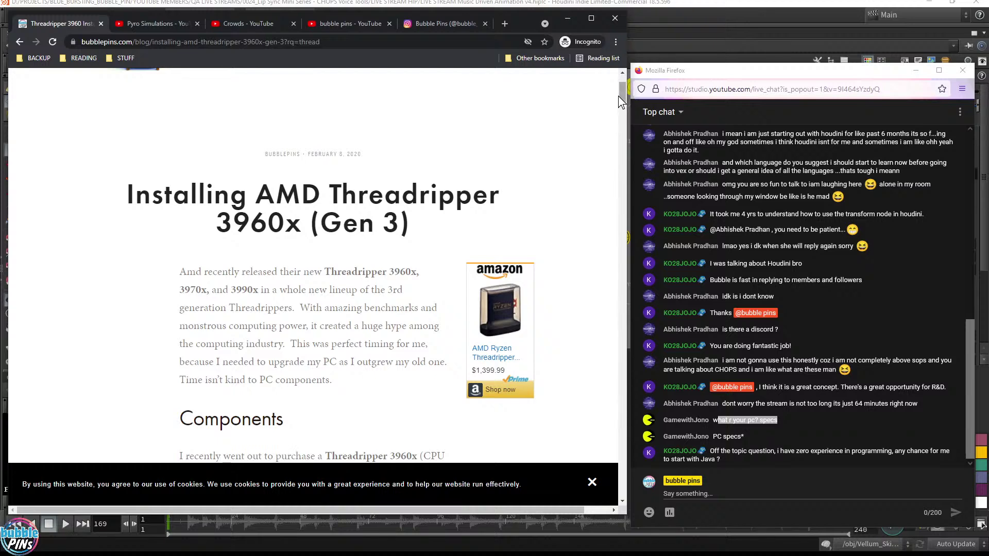
{"action": "scroll", "coordinate": [620, 97], "scroll_direction": "down", "scroll_amount": 2}
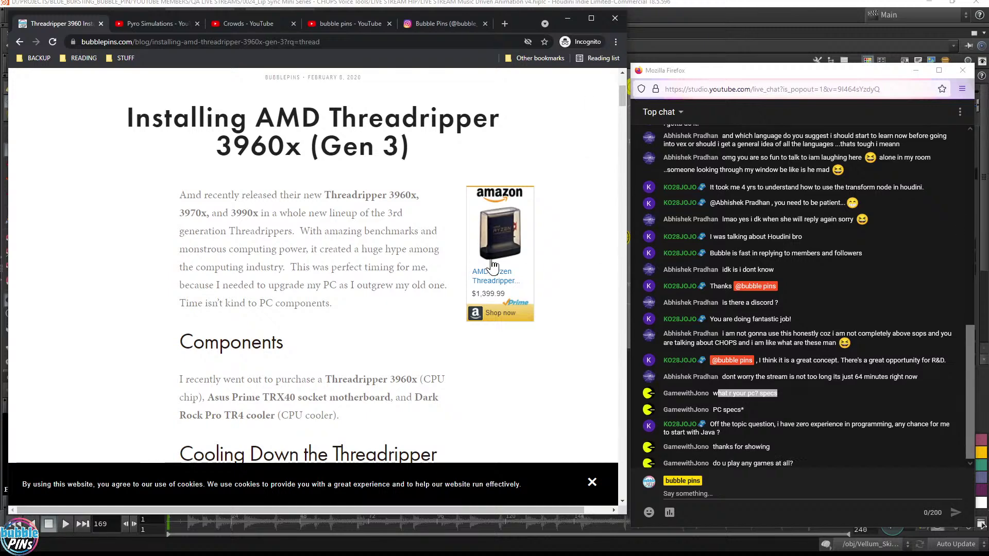
{"action": "scroll", "coordinate": [487, 262], "scroll_direction": "down", "scroll_amount": 7}
{"action": "scroll", "coordinate": [526, 268], "scroll_direction": "up", "scroll_amount": 15}
{"action": "scroll", "coordinate": [536, 272], "scroll_direction": "down", "scroll_amount": 15}
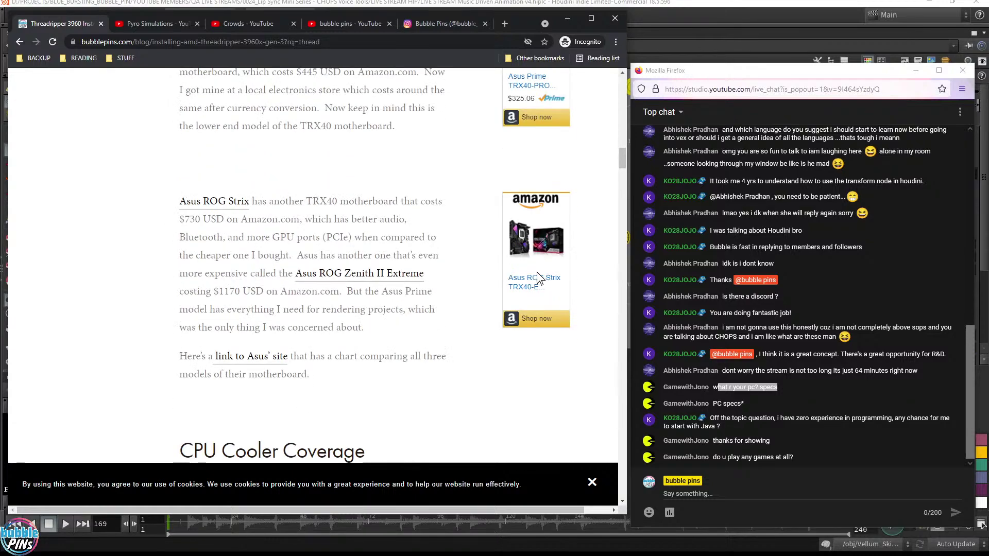
{"action": "scroll", "coordinate": [543, 277], "scroll_direction": "up", "scroll_amount": 3}
{"action": "scroll", "coordinate": [543, 278], "scroll_direction": "up", "scroll_amount": 7}
Revisit the PC specs question in the chat and highlight the Threadripper 3960x article title as the answer.
{"action": "left_click", "coordinate": [876, 387]}
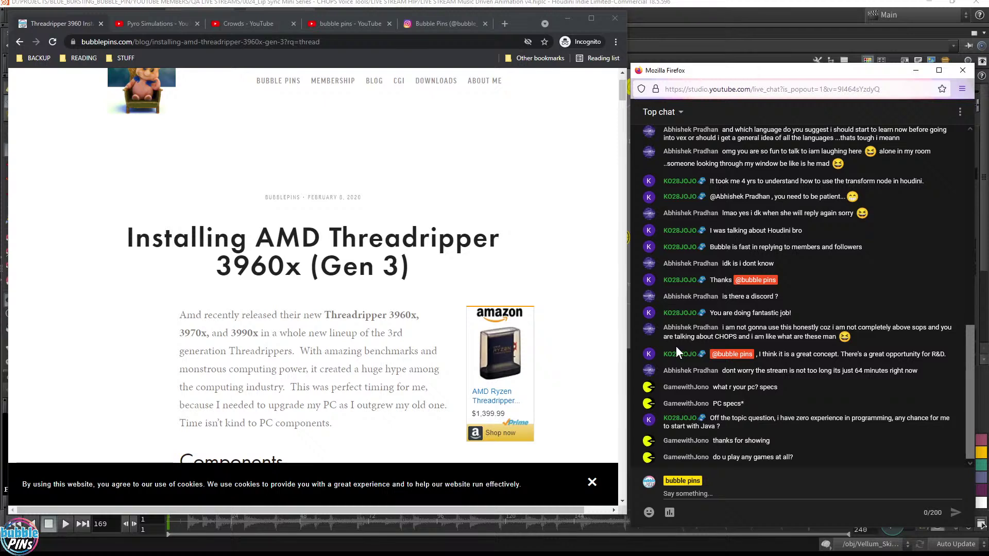
{"action": "left_click_drag", "start_coordinate": [718, 407], "coordinate": [757, 412]}
{"action": "left_click_drag", "start_coordinate": [214, 239], "coordinate": [576, 268]}
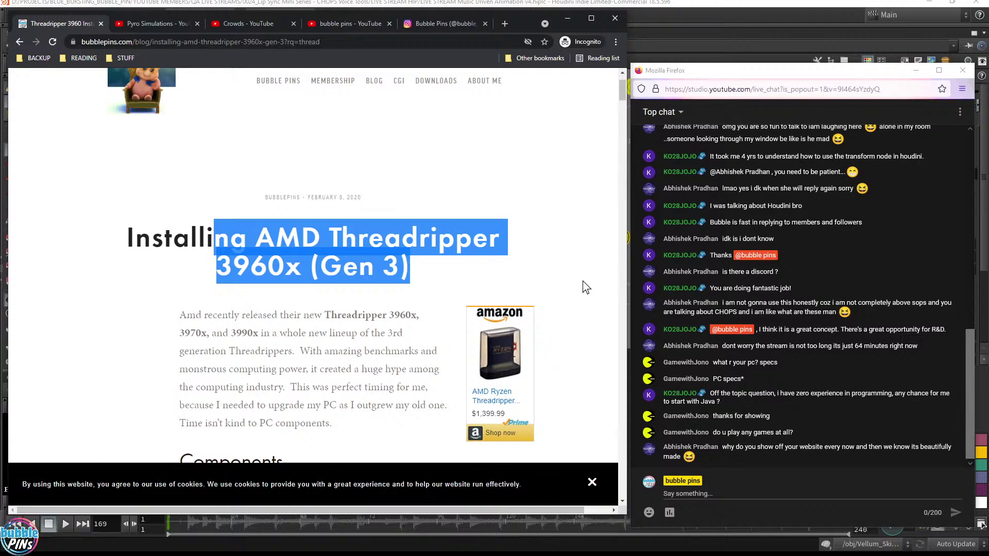
Read the chat question about starting with Java without programming experience, and minimize the browser showing the article.
{"action": "left_click", "coordinate": [791, 356]}
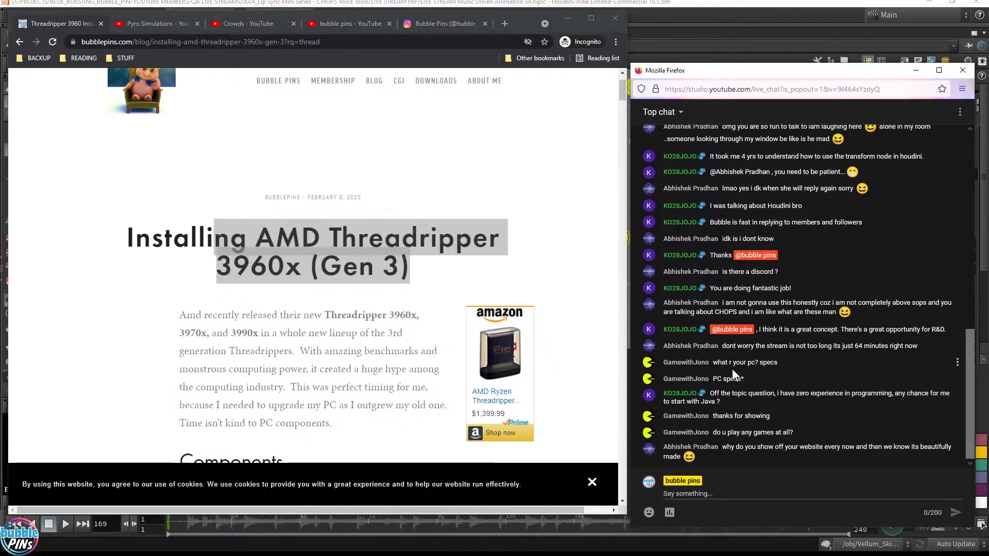
{"action": "left_click_drag", "start_coordinate": [715, 393], "coordinate": [814, 401]}
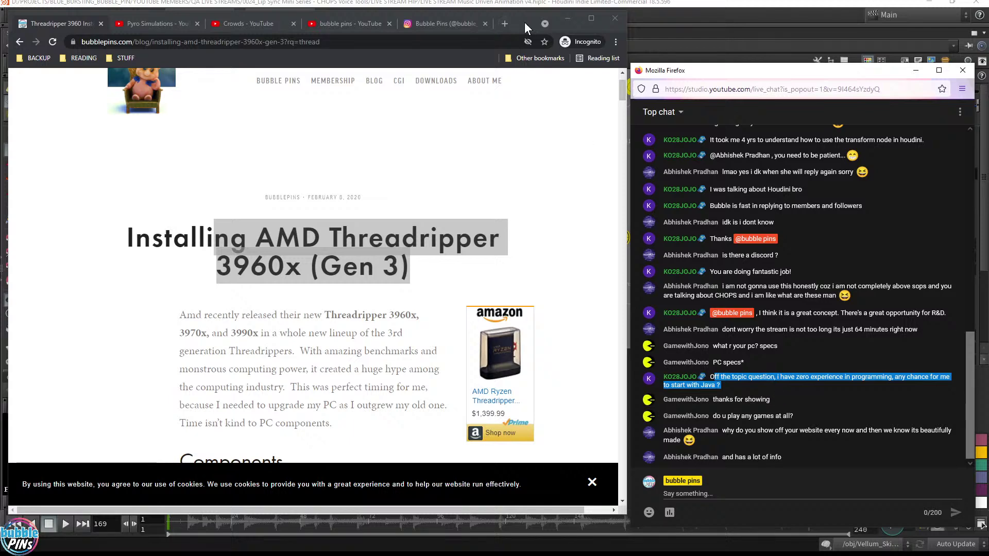
{"action": "left_click", "coordinate": [568, 19]}
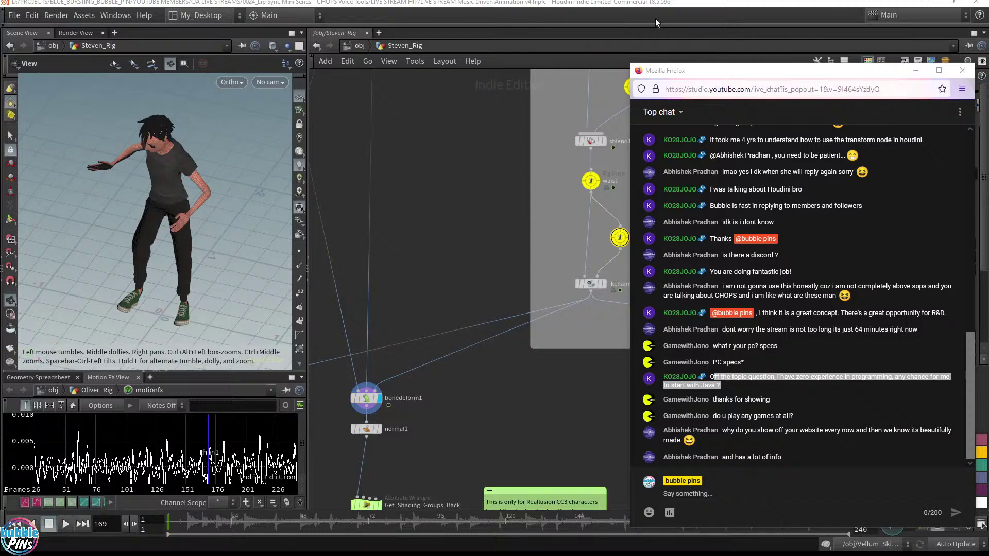
{"action": "left_click", "coordinate": [734, 73]}
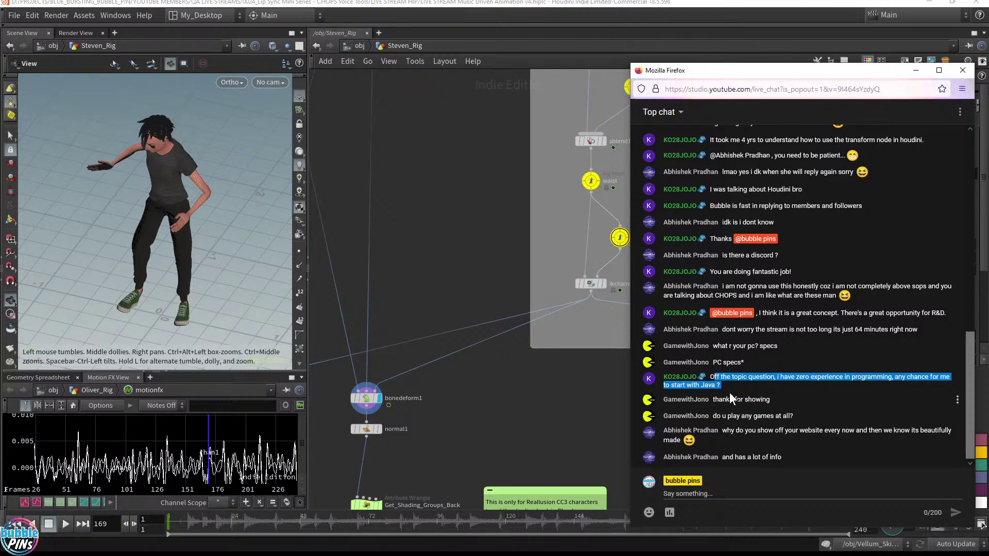
{"action": "double_click", "coordinate": [707, 389]}
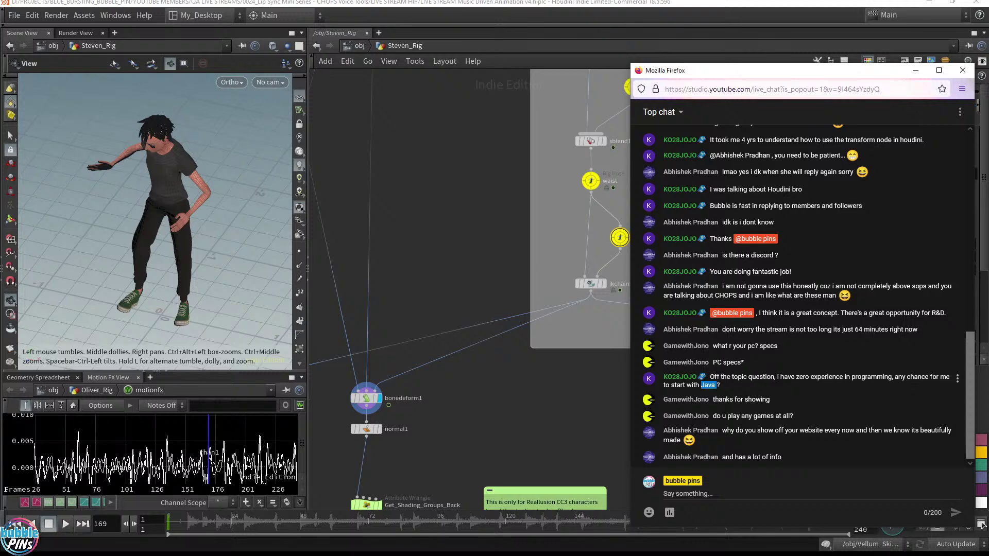
Highlight the chat messages about starting with Java, thanks for showing the specs, and playing games while answering them.
{"action": "triple_click", "coordinate": [724, 384]}
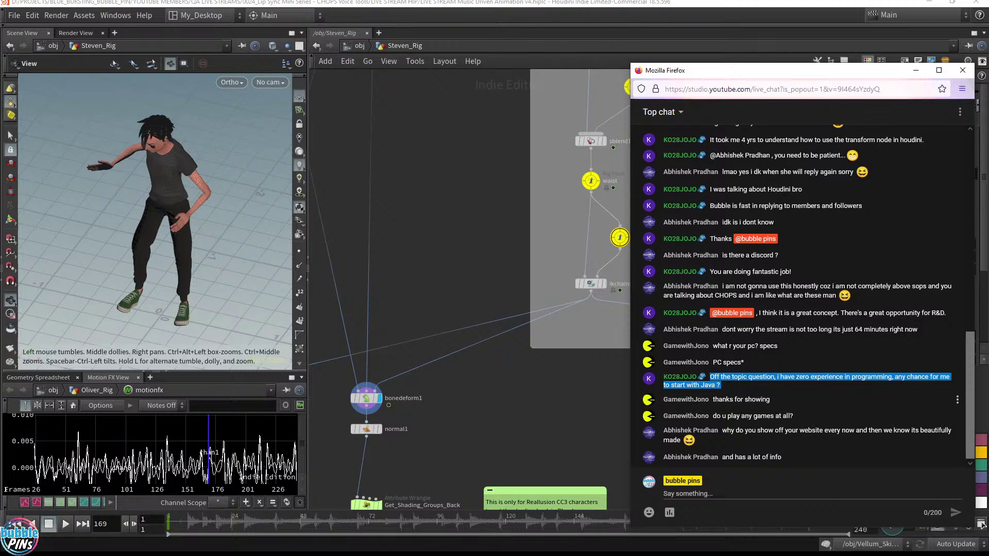
{"action": "left_click_drag", "start_coordinate": [726, 400], "coordinate": [777, 401]}
{"action": "left_click_drag", "start_coordinate": [723, 417], "coordinate": [815, 415]}
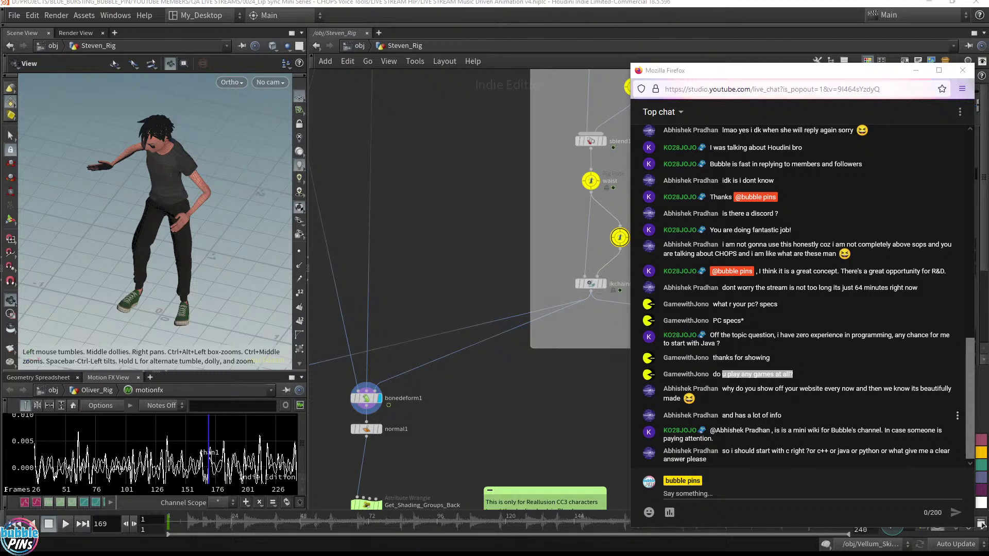
Highlight the chat messages asking why the website is shown, noting its info, and calling it a mini wiki for the channel.
{"action": "left_click_drag", "start_coordinate": [727, 394], "coordinate": [773, 400]}
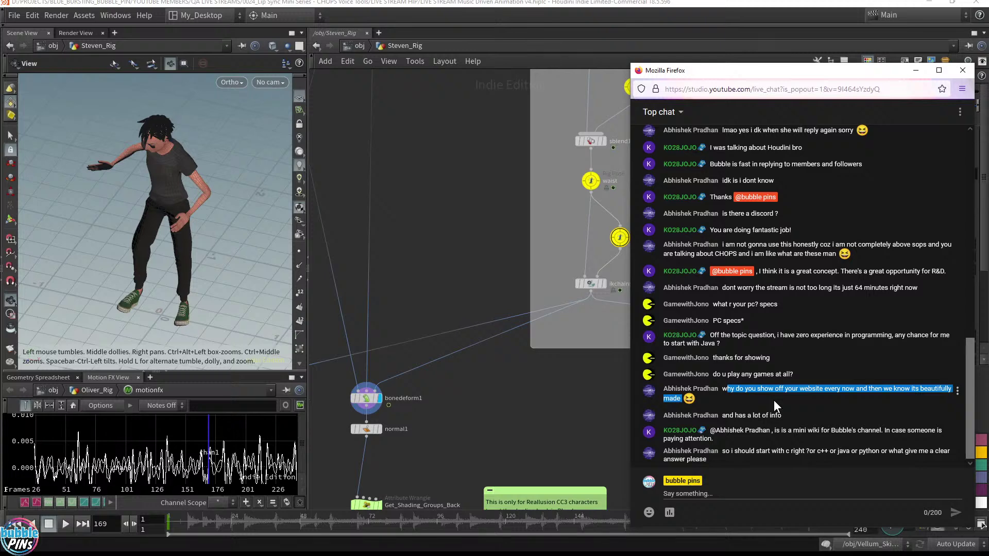
{"action": "left_click", "coordinate": [818, 395]}
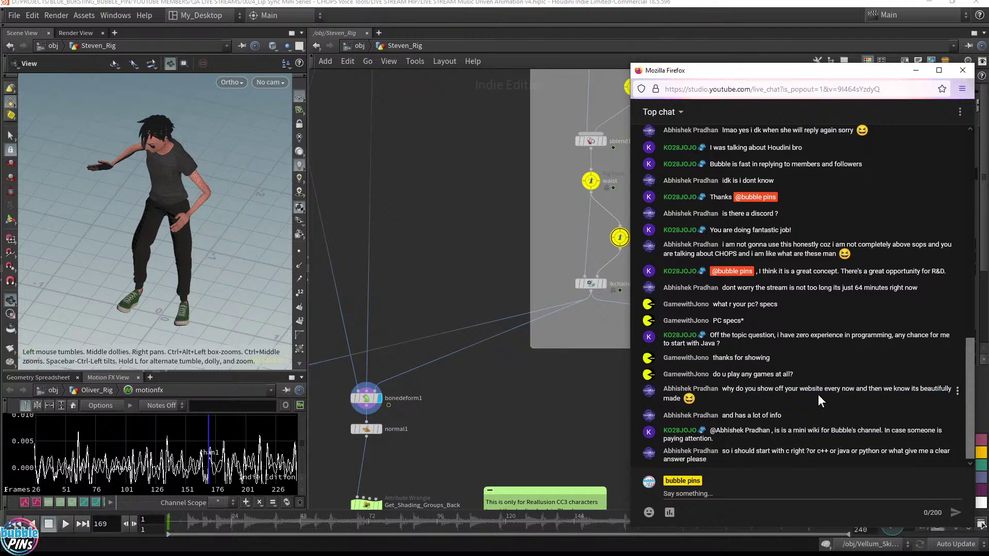
{"action": "left_click_drag", "start_coordinate": [739, 389], "coordinate": [876, 398]}
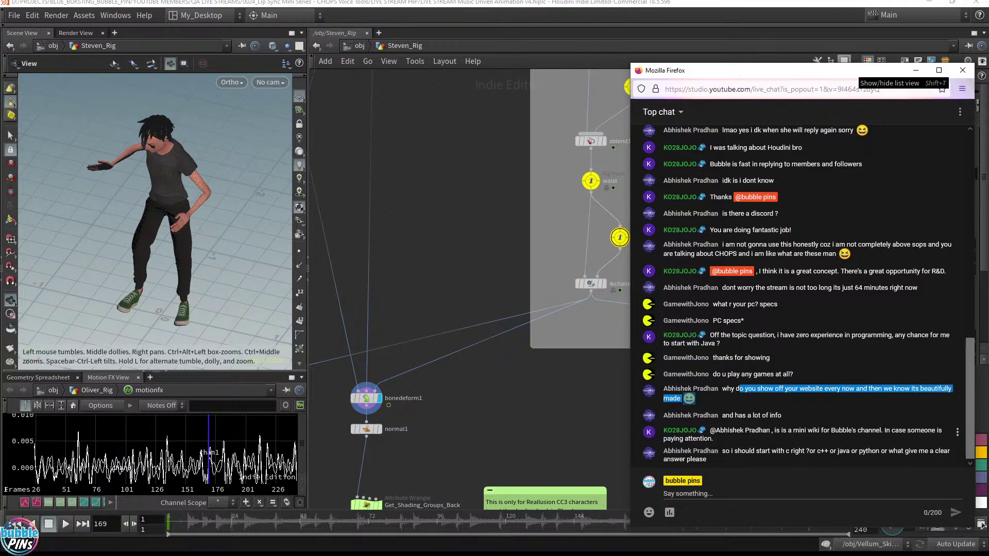
{"action": "left_click_drag", "start_coordinate": [723, 415], "coordinate": [785, 415]}
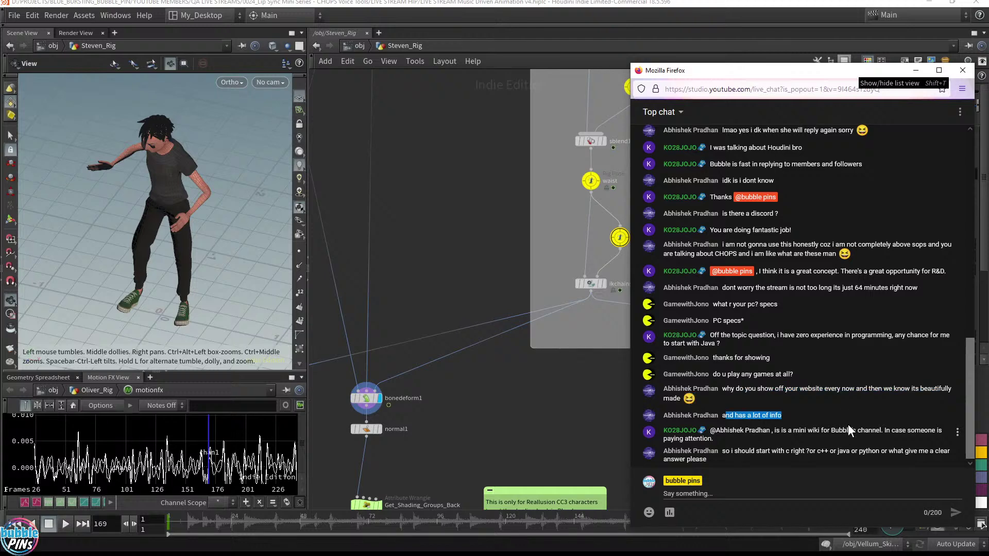
{"action": "left_click", "coordinate": [711, 431]}
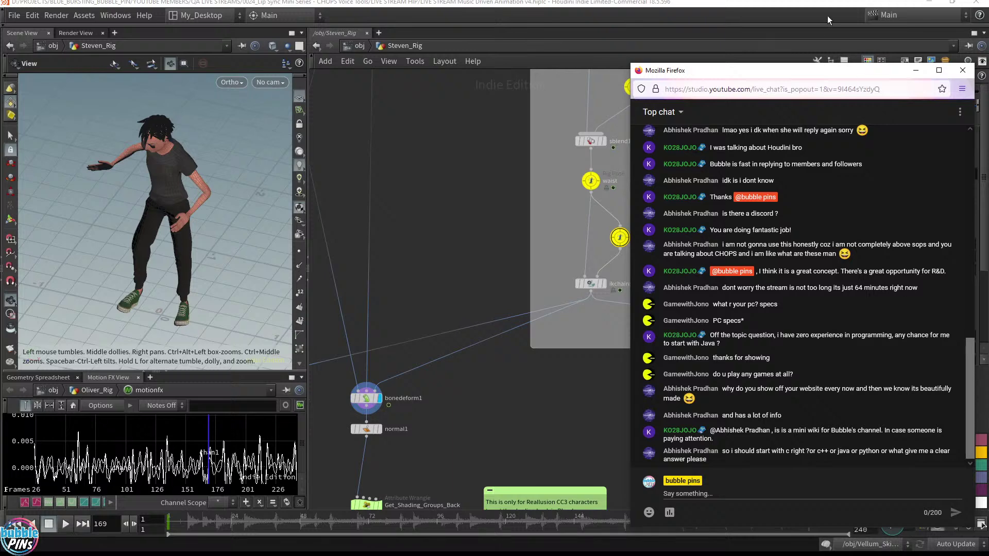
{"action": "left_click_drag", "start_coordinate": [757, 416], "coordinate": [786, 416]}
{"action": "left_click_drag", "start_coordinate": [776, 431], "coordinate": [841, 437]}
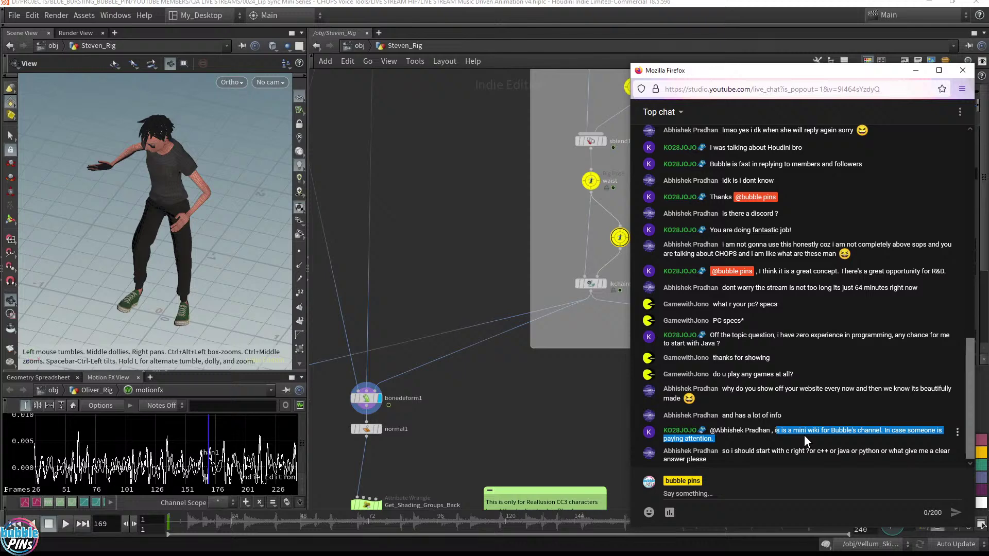
Highlight the chat question about whether to start with C, C++, Java or Python while answering it.
{"action": "left_click_drag", "start_coordinate": [731, 452], "coordinate": [795, 460]}
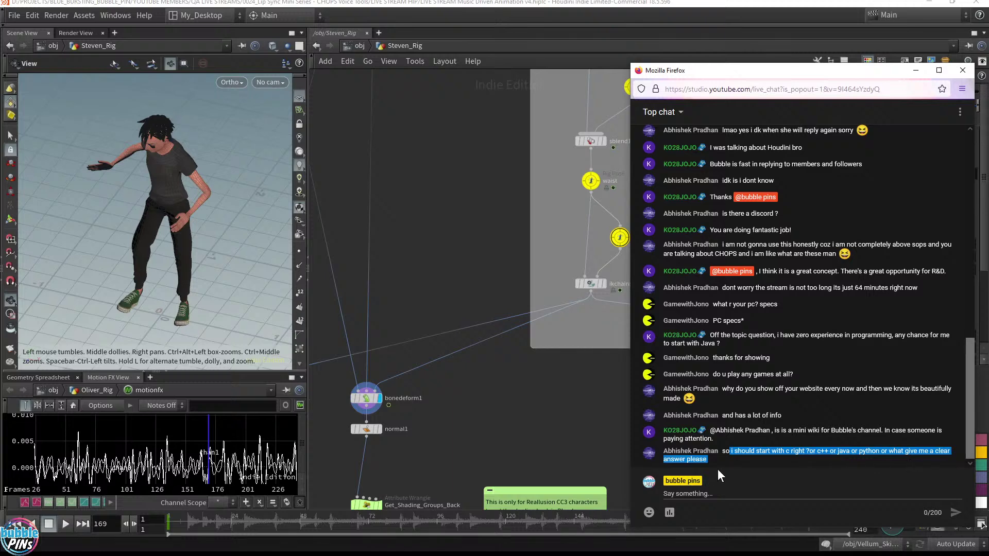
{"action": "left_click", "coordinate": [743, 459]}
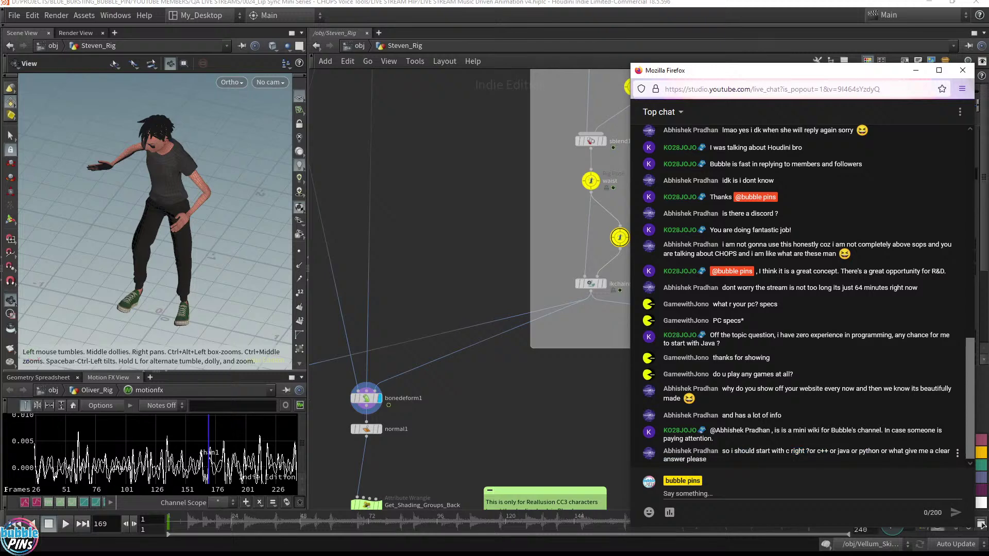
{"action": "left_click_drag", "start_coordinate": [722, 451], "coordinate": [727, 459]}
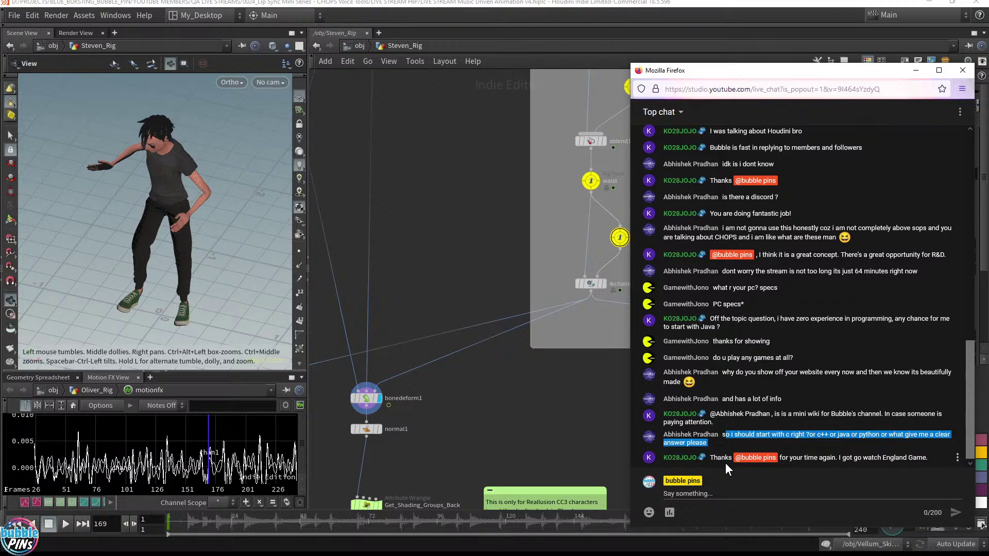
Highlight the viewers' farewell and thank-you messages in the chat, starting with the one about watching the England game.
{"action": "left_click_drag", "start_coordinate": [785, 457], "coordinate": [925, 458]}
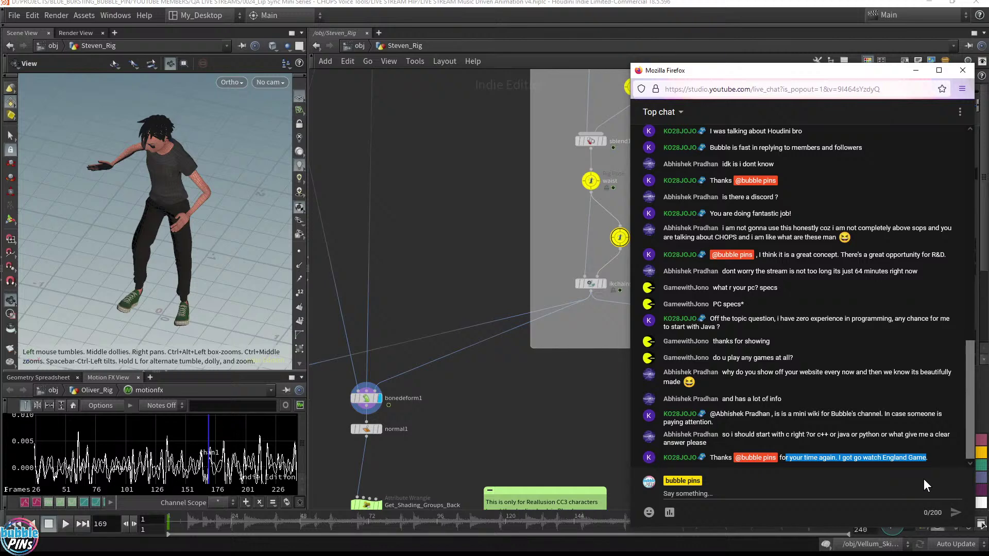
{"action": "left_click", "coordinate": [859, 480]}
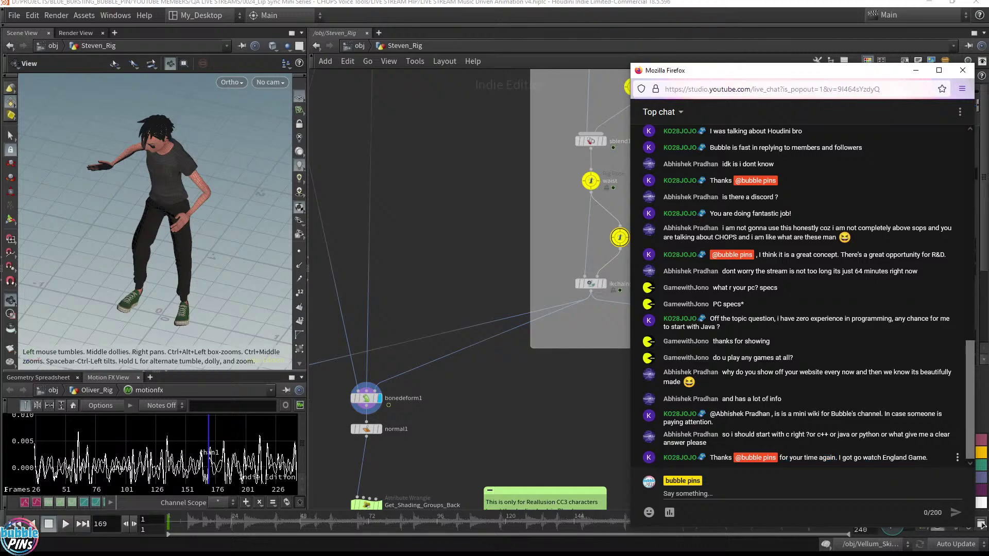
{"action": "left_click_drag", "start_coordinate": [839, 458], "coordinate": [952, 473]}
{"action": "left_click", "coordinate": [778, 494]}
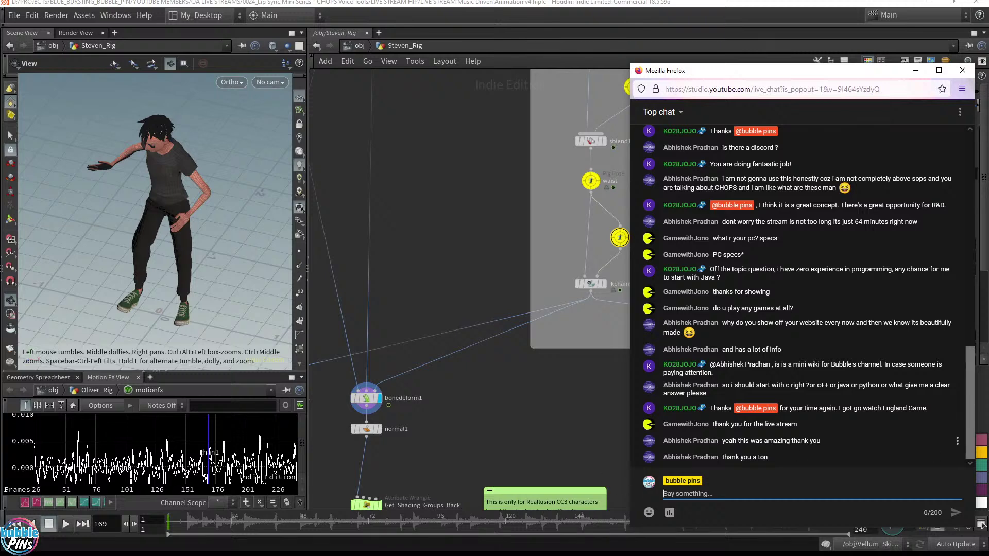
{"action": "left_click_drag", "start_coordinate": [731, 457], "coordinate": [799, 456]}
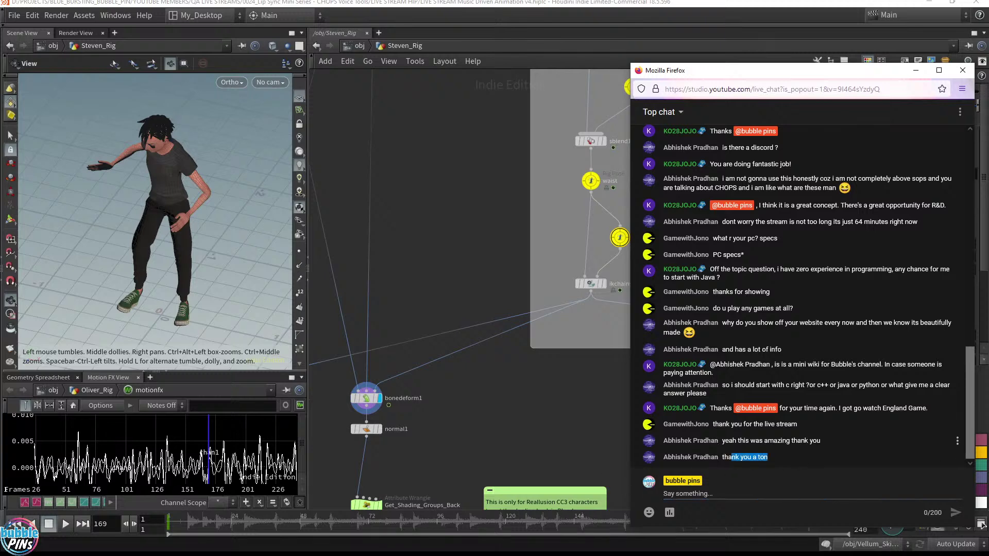
{"action": "left_click_drag", "start_coordinate": [725, 441], "coordinate": [854, 442]}
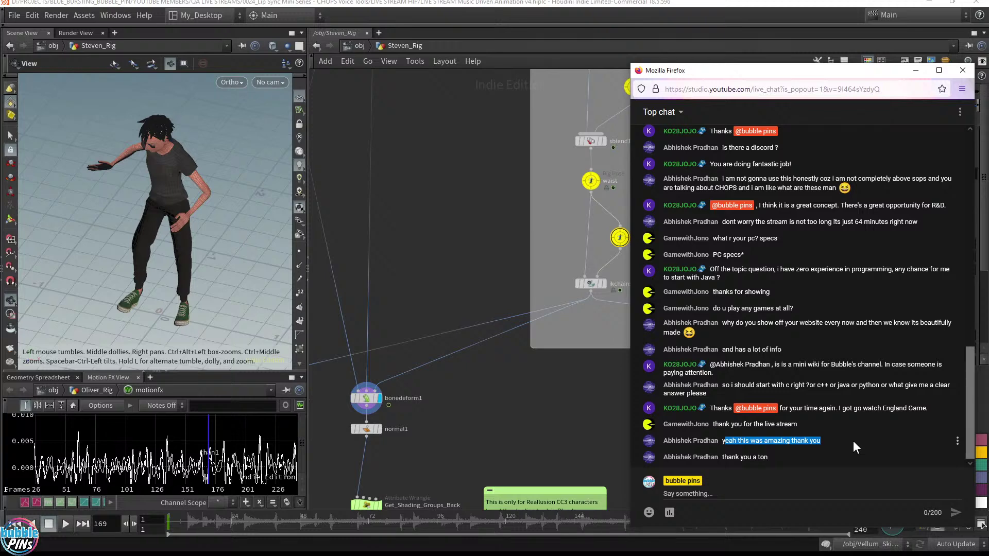
{"action": "left_click", "coordinate": [852, 382]}
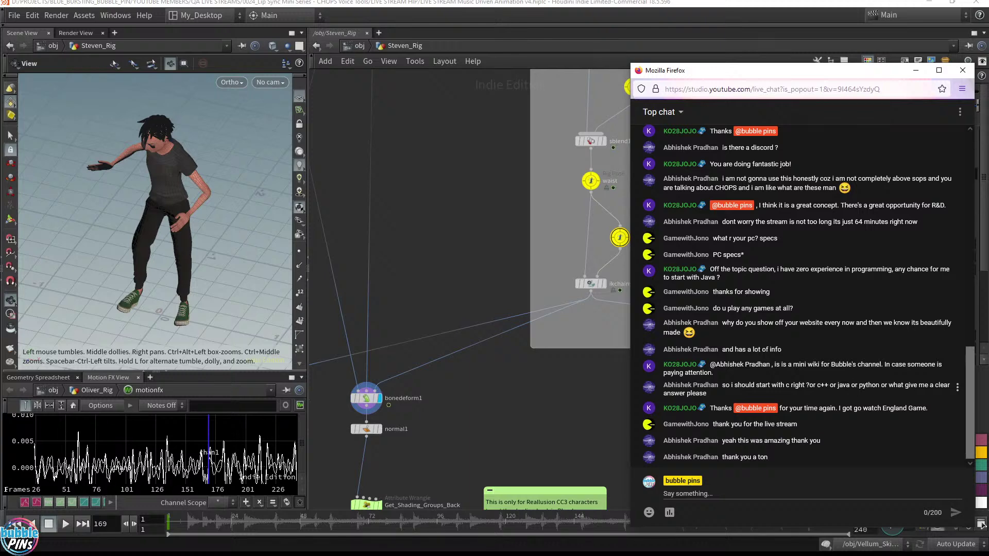